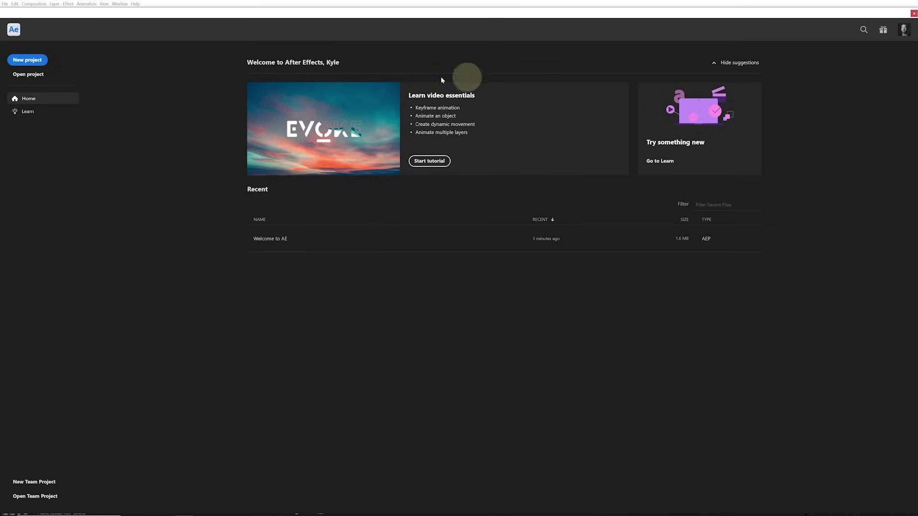
- Look through the Learn tutorials, return to the home page and open the recent project Welcome to AE
click(28, 113)
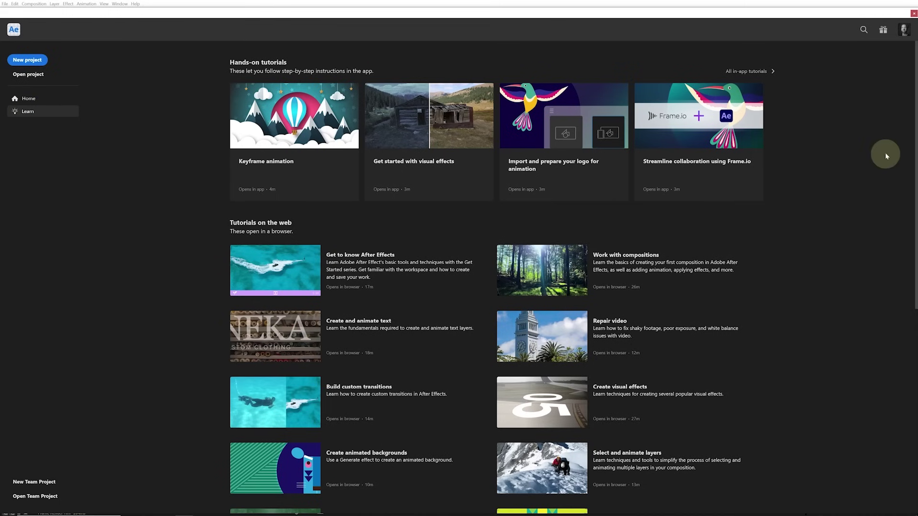
scroll(859, 189, down, 6)
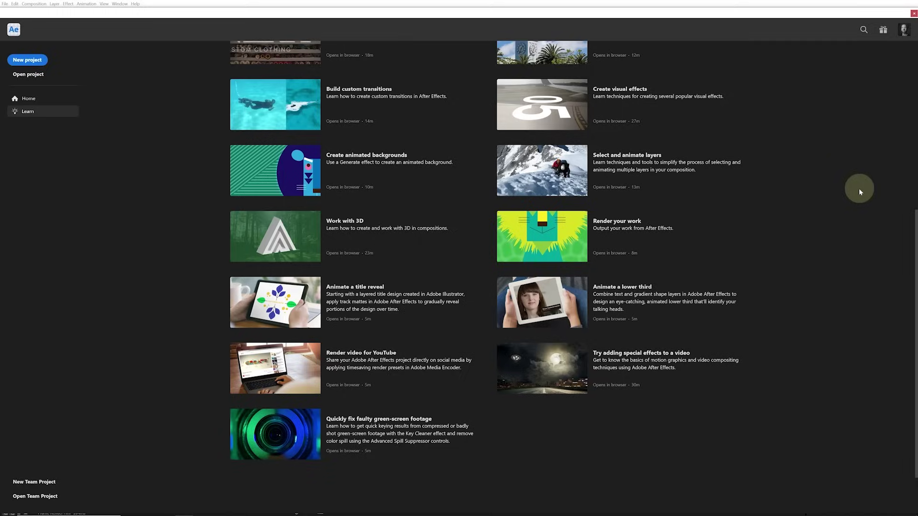
click(29, 99)
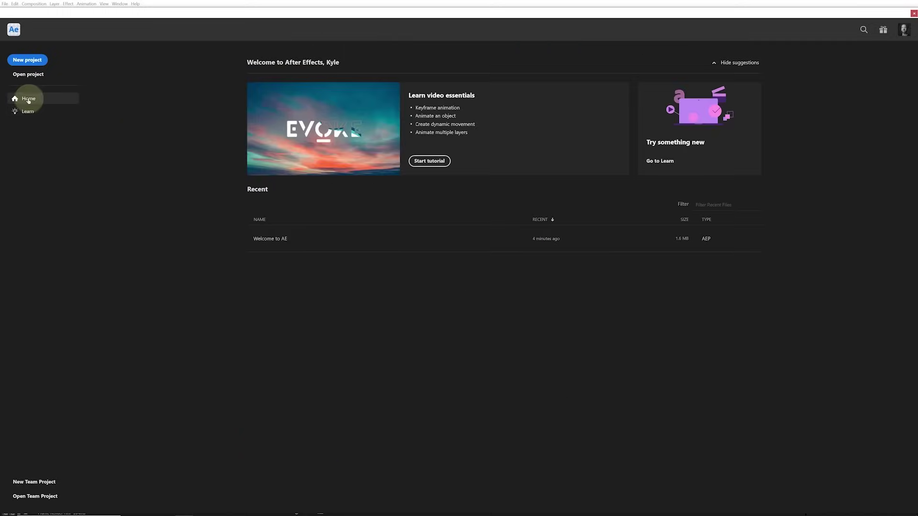
click(269, 241)
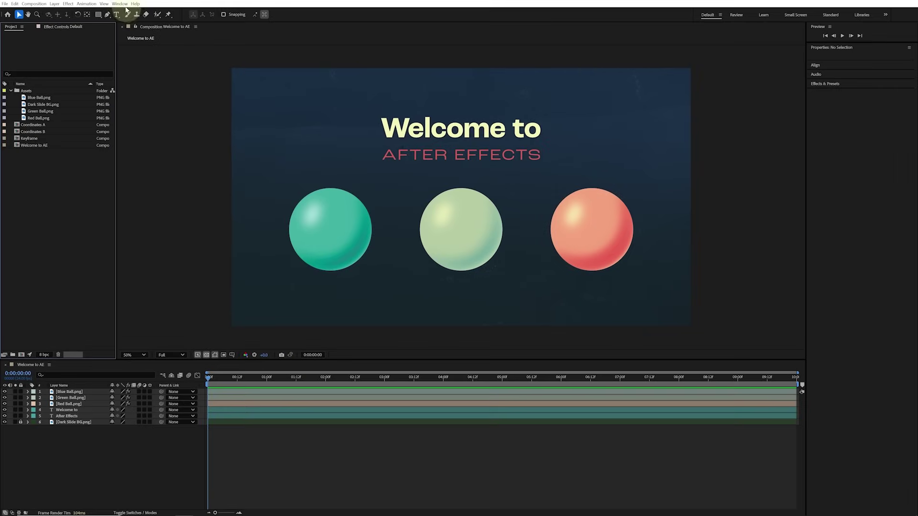
- Reset the Default workspace to its saved layout
click(120, 4)
mouse_move(126, 12)
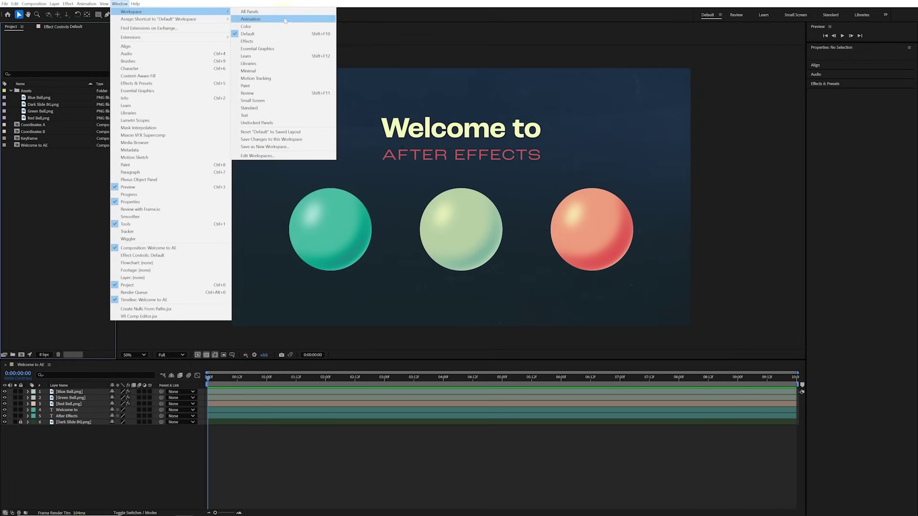
click(313, 135)
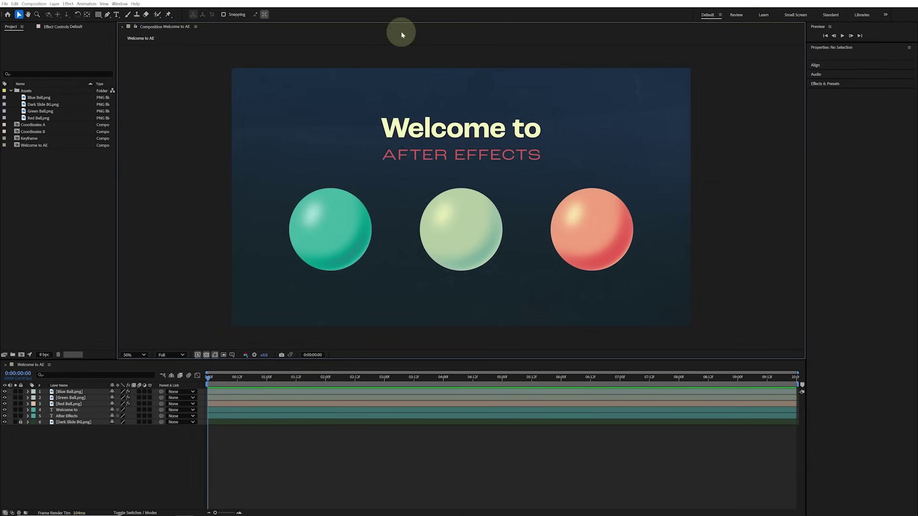
- Select the Welcome to AE composition among the project items to show its details
drag(38, 161, 21, 129)
click(42, 190)
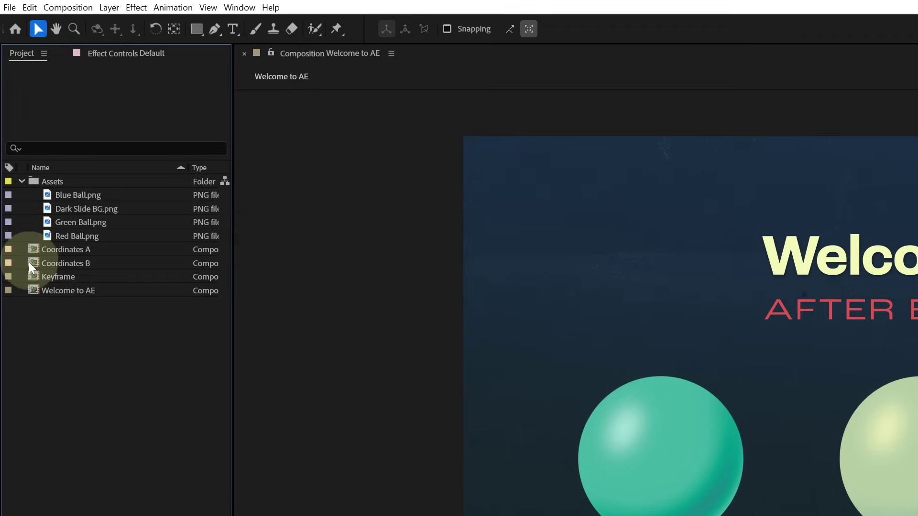
click(79, 290)
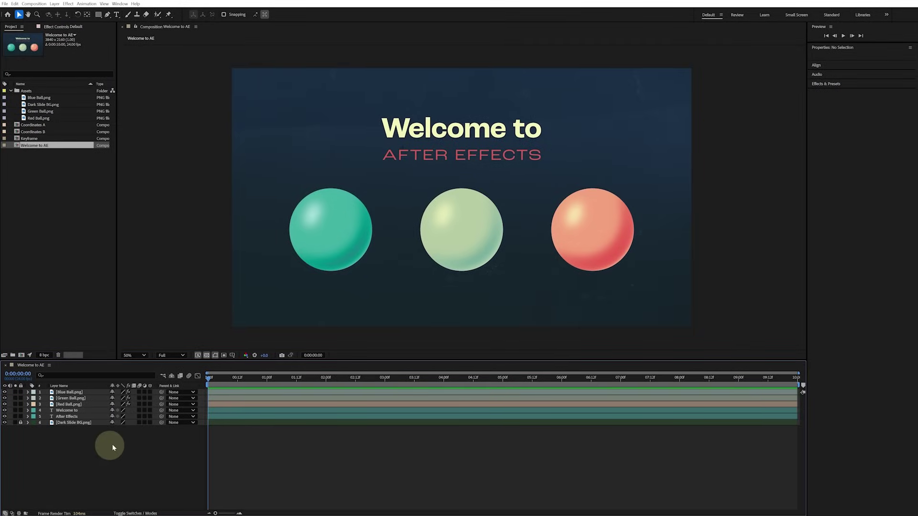
- Select the unlocked ball and text layers of the Welcome to AE composition one at a time, and deselect them all
click(74, 392)
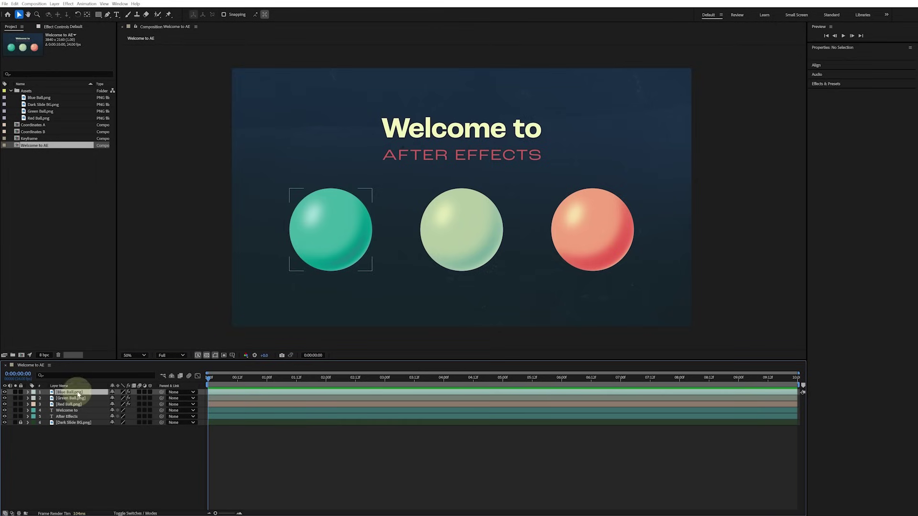
click(72, 417)
click(70, 410)
click(70, 404)
click(71, 398)
click(74, 392)
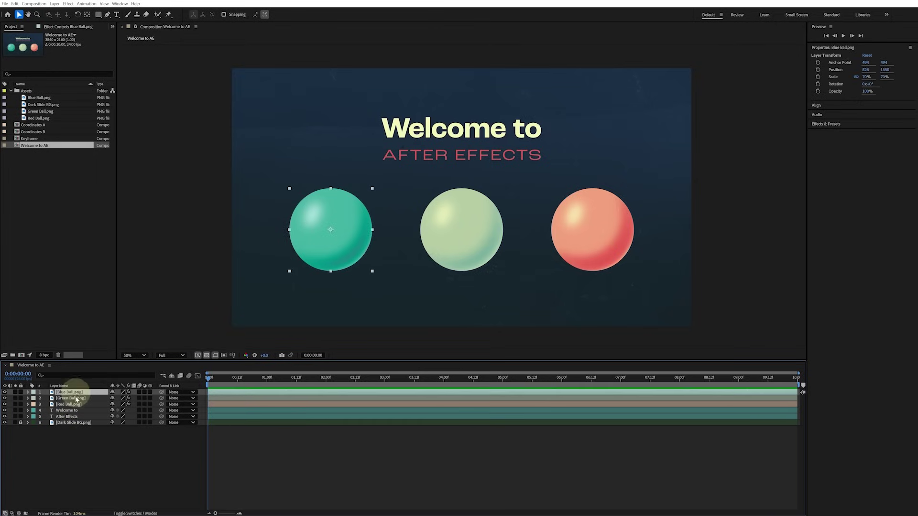
click(88, 444)
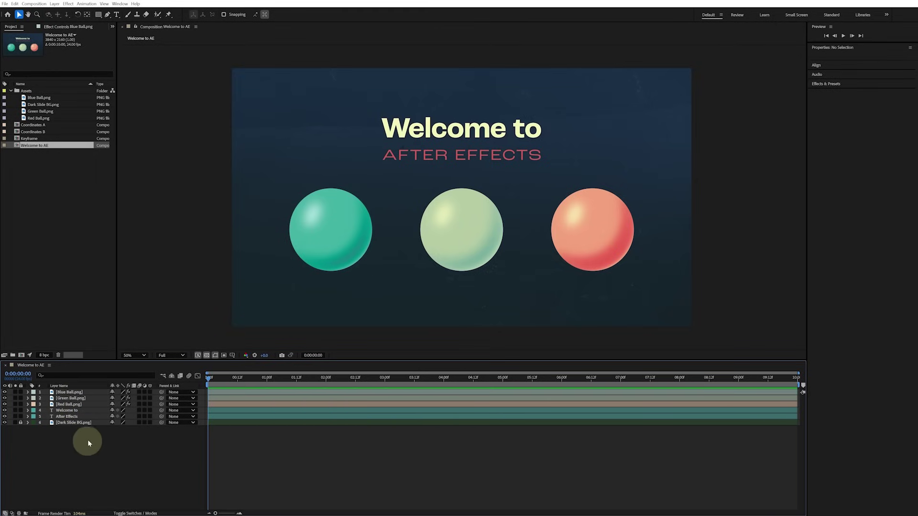
- Scrub the current time through the whole composition to 0:00:09:23 and back to 0:00:00:00
click(88, 396)
click(205, 411)
click(504, 404)
click(239, 385)
drag(209, 377, 797, 382)
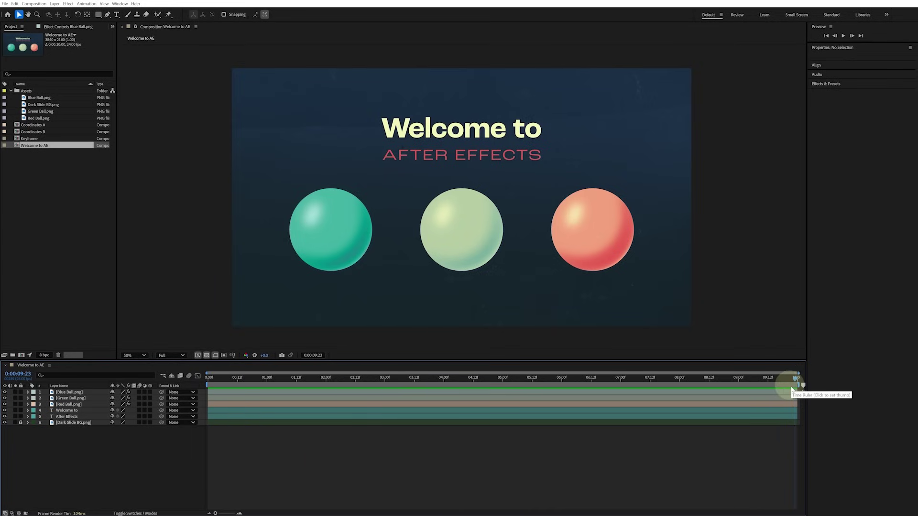
drag(792, 389, 199, 385)
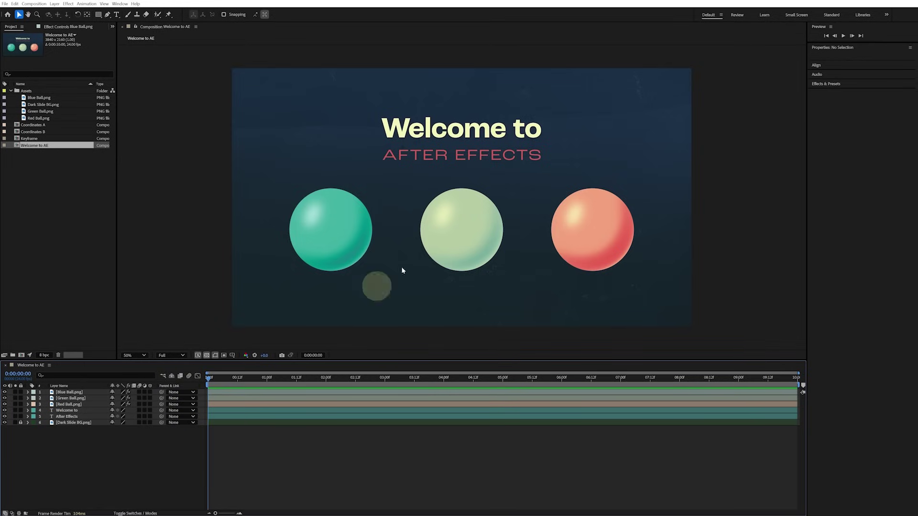
- Try moving the green ball over the red ball and placing its layer beneath Red Ball.png, and undo both changes
click(467, 229)
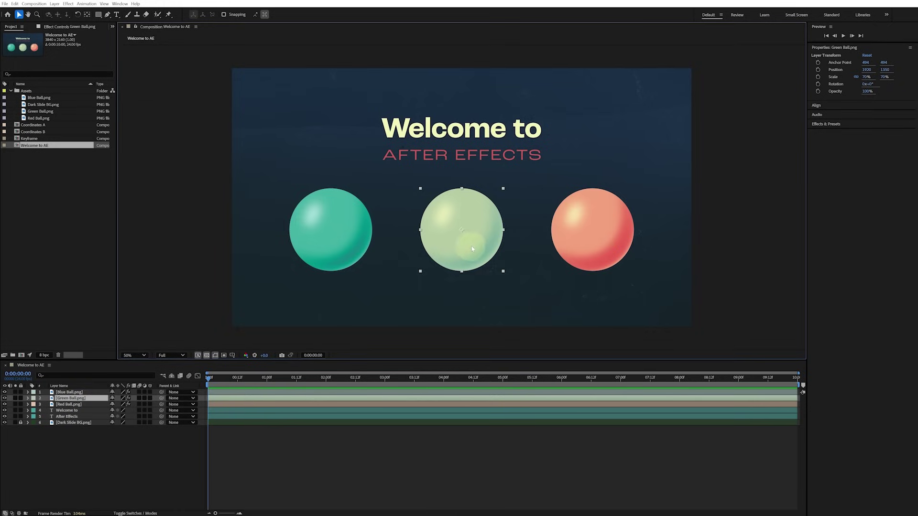
drag(474, 250, 579, 245)
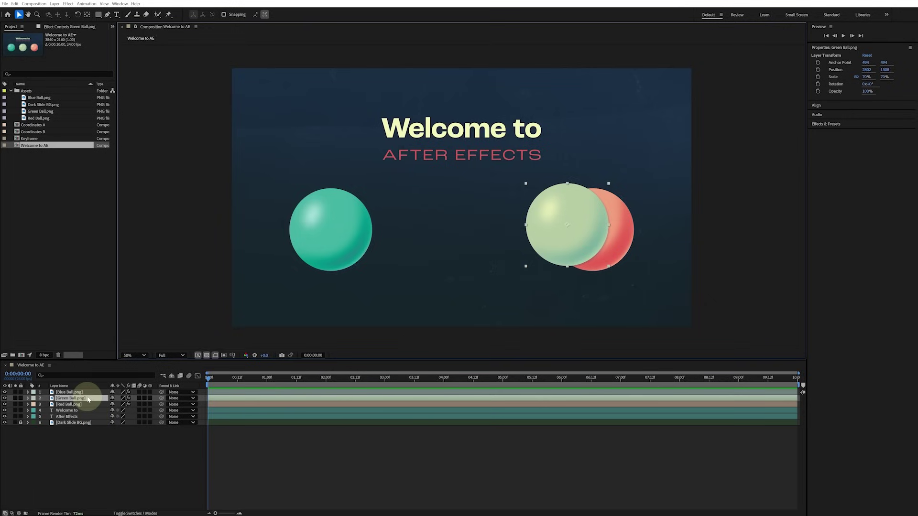
drag(88, 398, 88, 410)
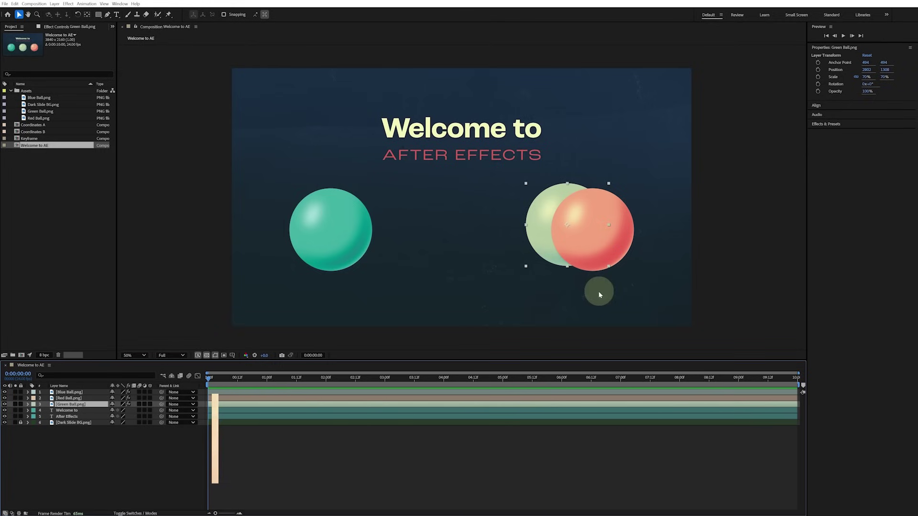
key(ctrl+z)
drag(70, 398, 77, 408)
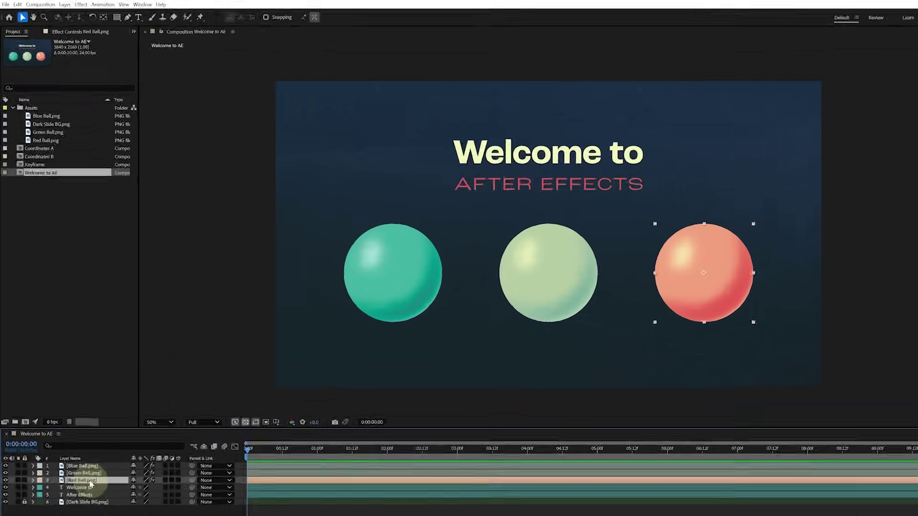
- Inspect the details of Blue Ball.png, Dark Slide BG.png, Green Ball.png, the Keyframe composition and the Assets folder
click(38, 98)
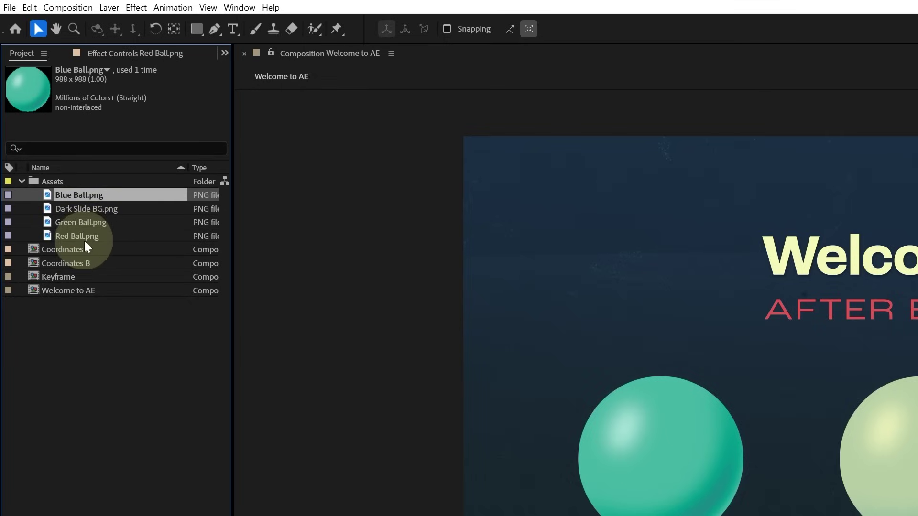
click(103, 212)
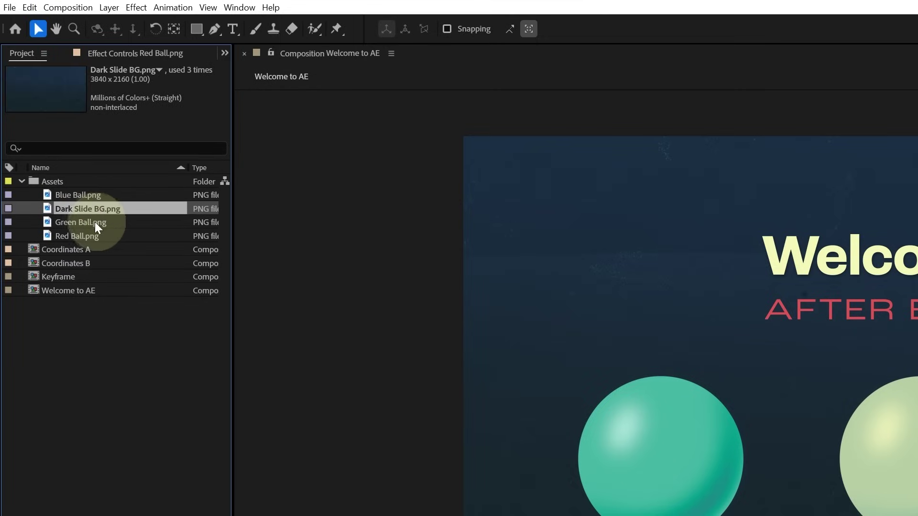
click(93, 222)
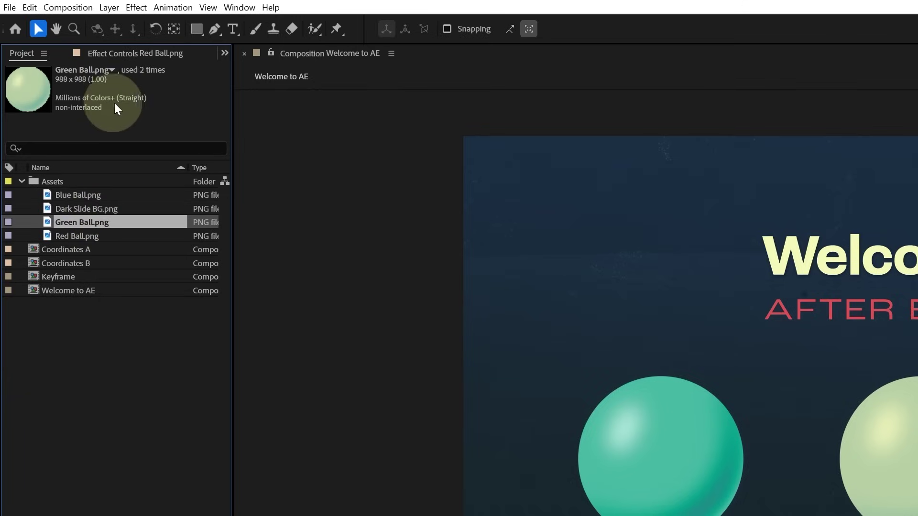
click(93, 208)
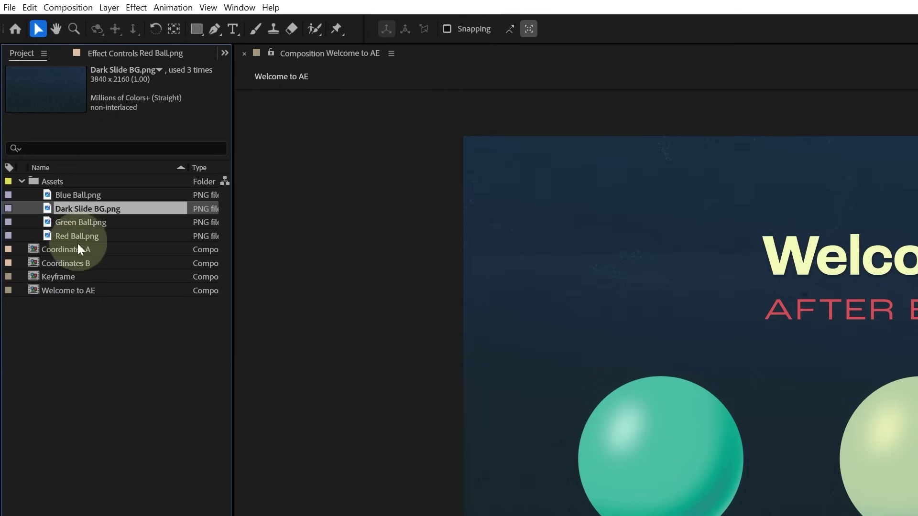
click(68, 277)
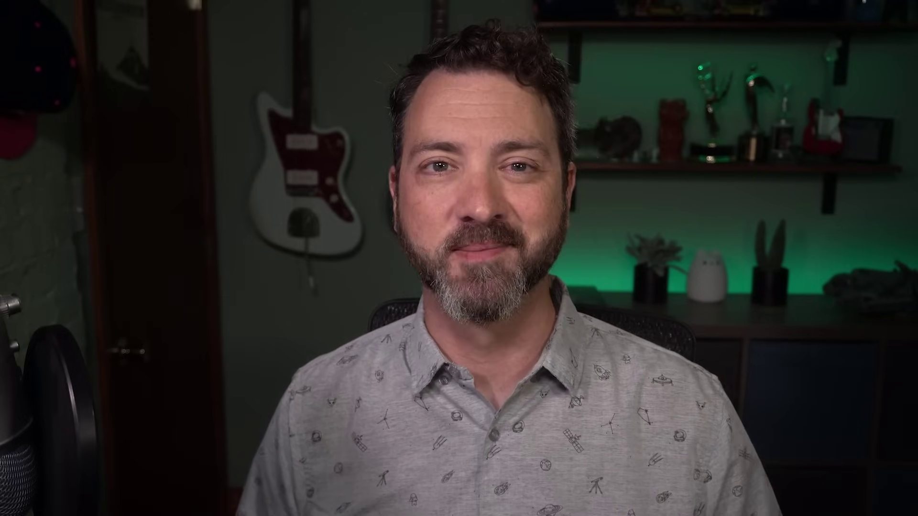
click(69, 141)
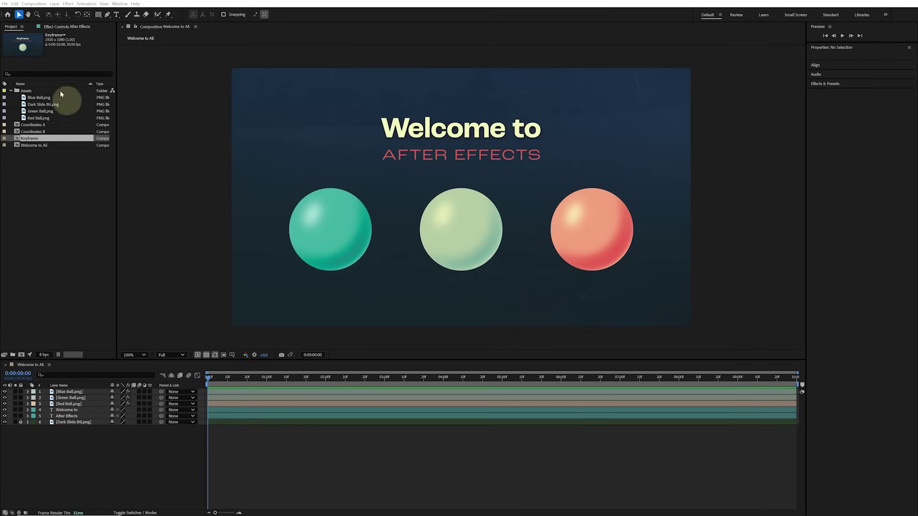
click(29, 92)
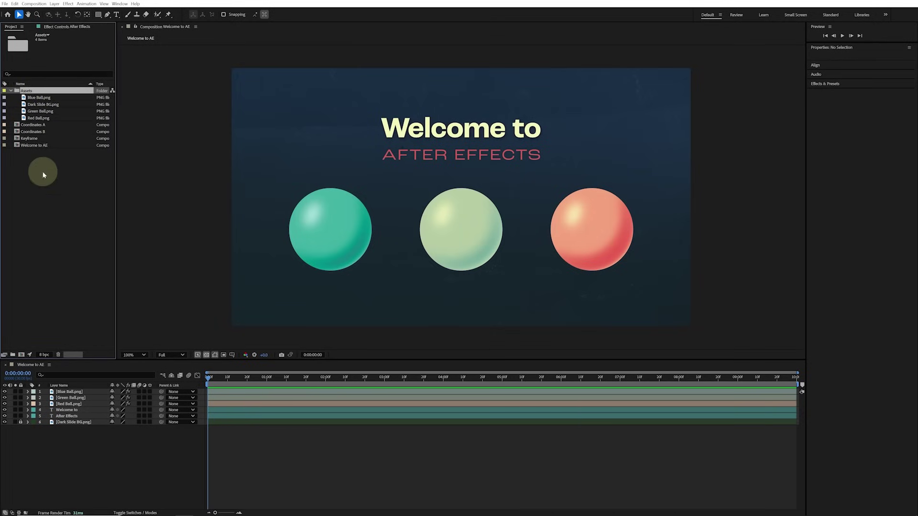
- Show the rulers and add a horizontal guide just below the subtitle and a vertical guide just left of the blue ball
click(159, 153)
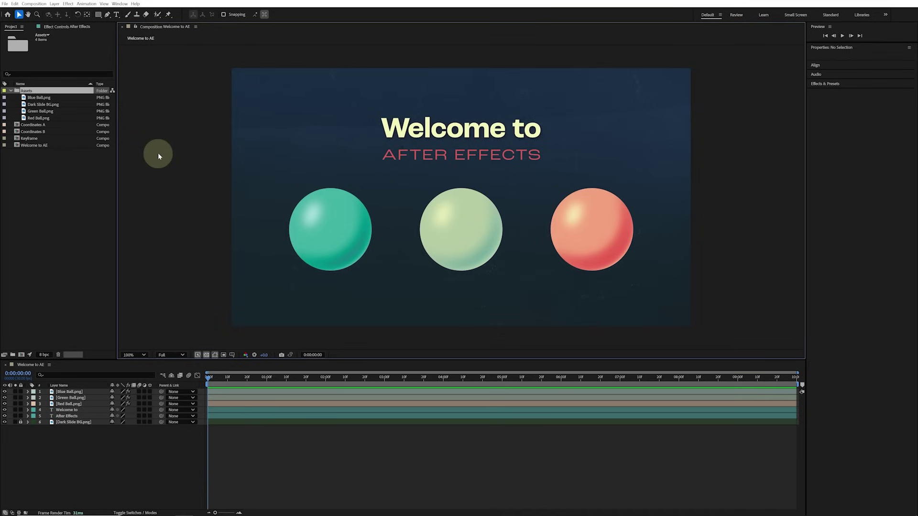
key(ctrl+r)
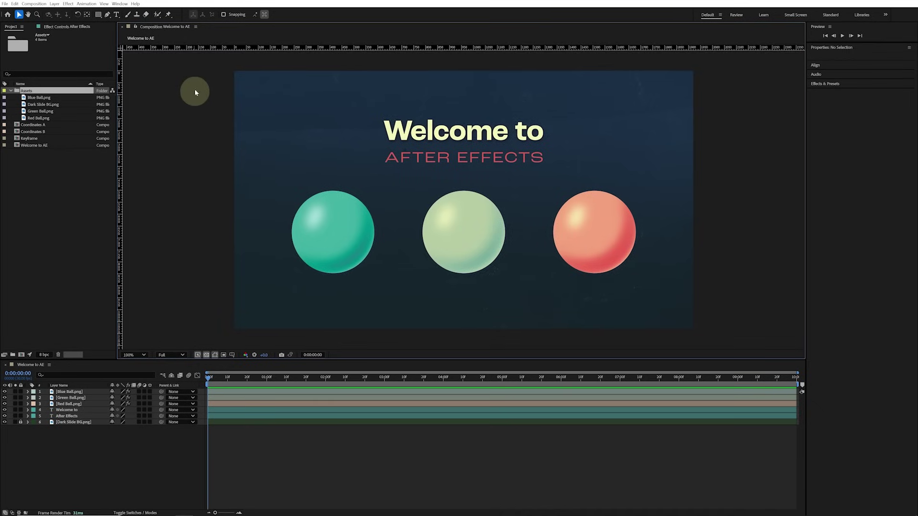
drag(201, 46, 196, 165)
drag(123, 180, 284, 179)
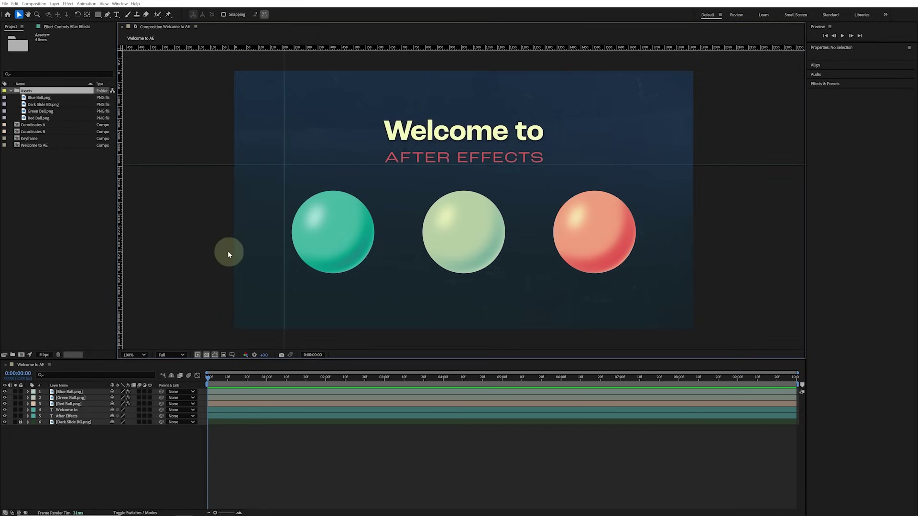
- Hide the rulers and the guides in the composition view
key(ctrl+r)
key(ctrl+semicolon)
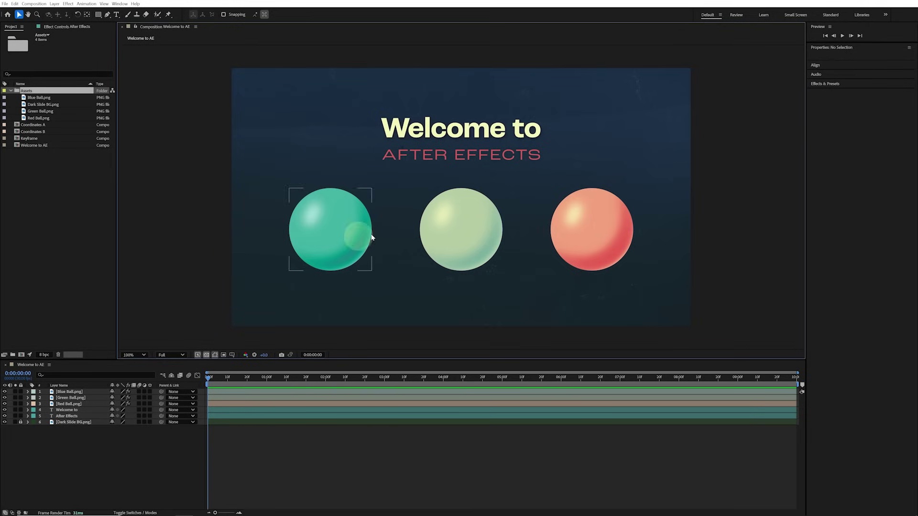
- Zoom the composition view in to 800% on the green ball and out to 50%, and return it to 100%
scroll(474, 180, up, 4)
scroll(475, 181, up, 1)
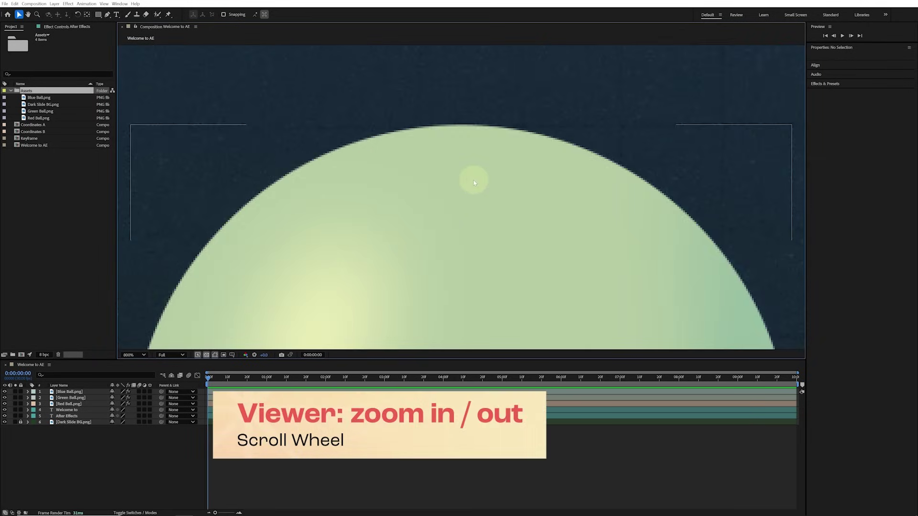
scroll(474, 183, down, 8)
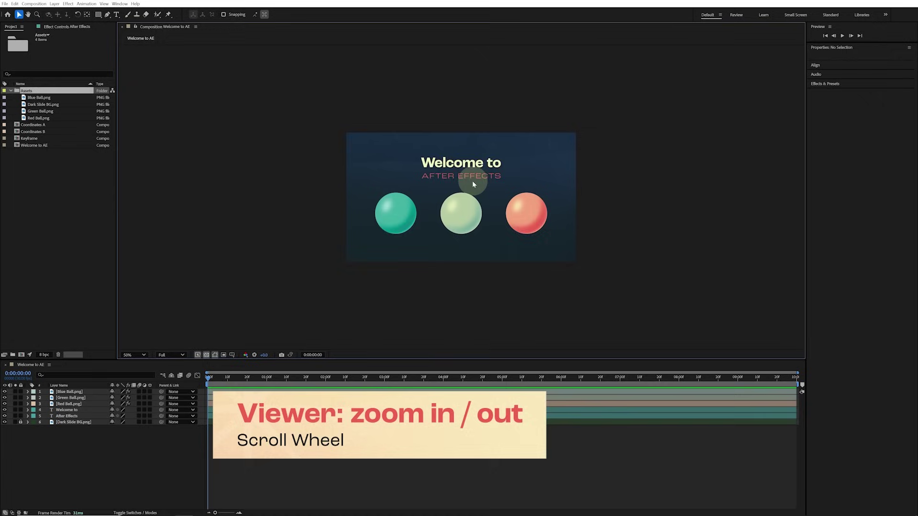
scroll(473, 185, up, 4)
scroll(473, 185, up, 1)
scroll(472, 184, down, 1)
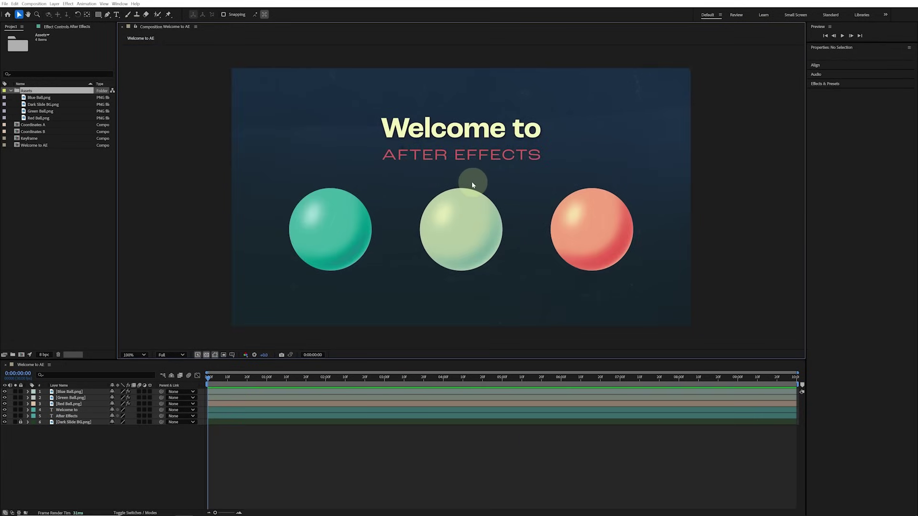
scroll(470, 186, up, 1)
scroll(470, 185, up, 2)
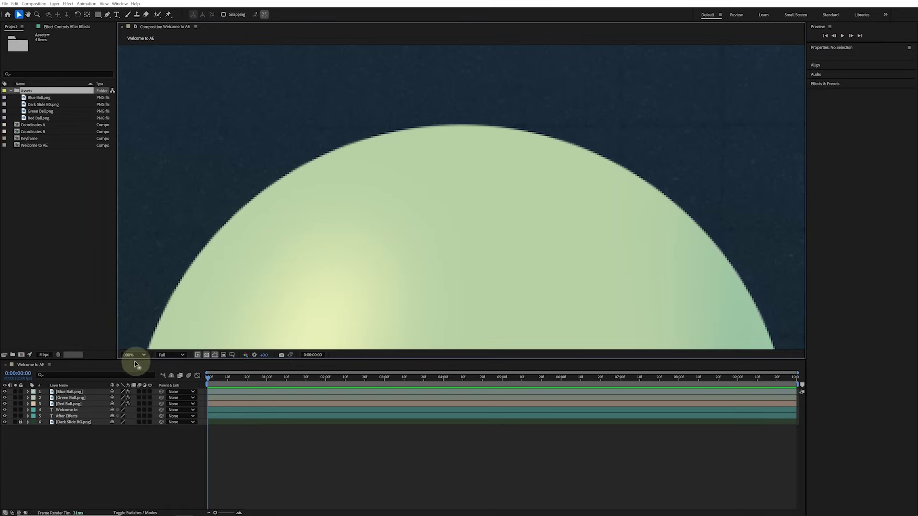
scroll(463, 203, down, 6)
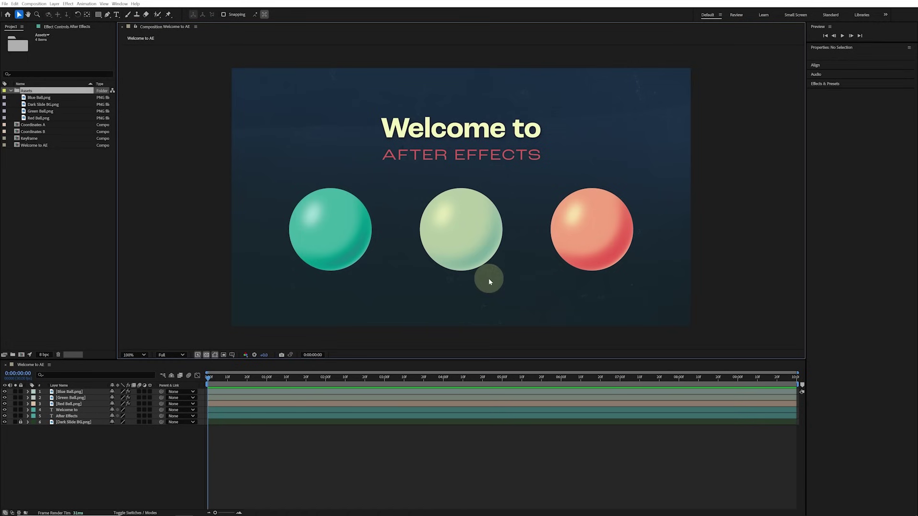
key(ctrl+equal)
key(ctrl+minus)
key(ctrl+equal)
key(ctrl+minus)
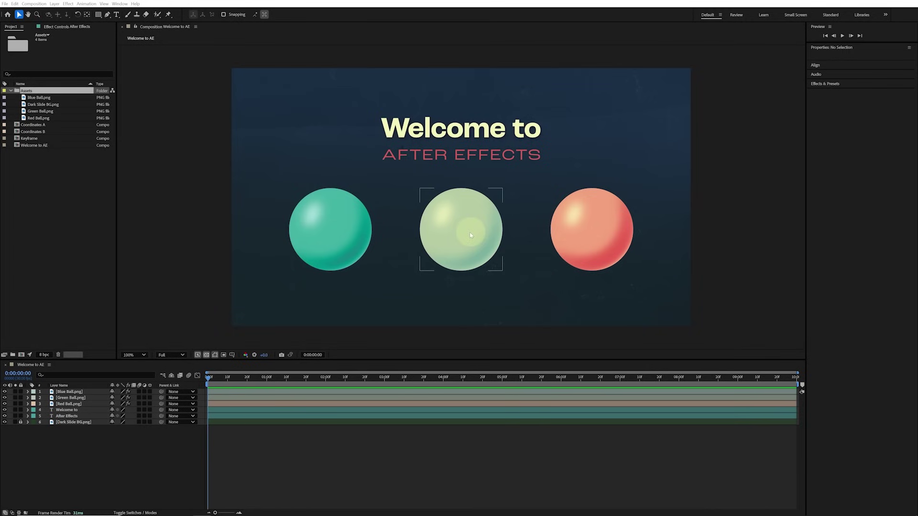
- Move the green ball freely around its place in the composition and view the Coordinates A composition
click(474, 226)
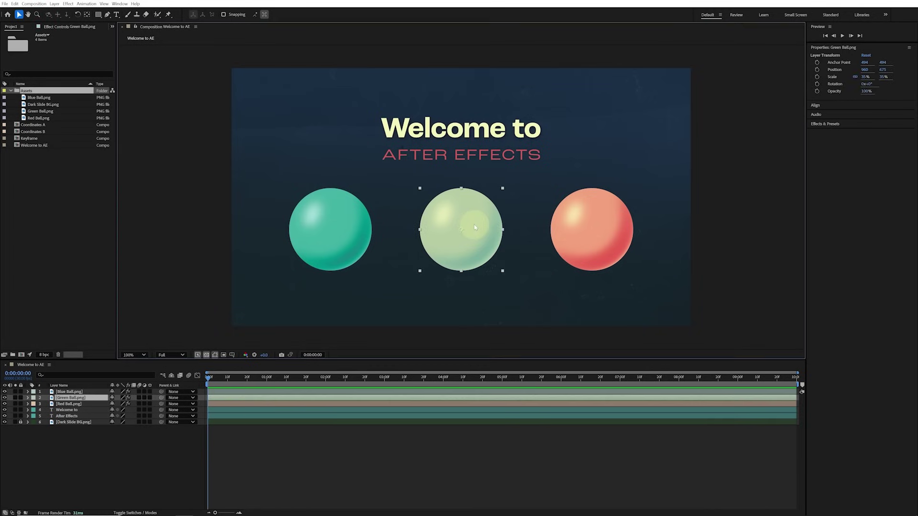
mouse_move(477, 246)
mouse_down()
mouse_move(472, 234)
mouse_move(541, 192)
mouse_move(499, 119)
mouse_move(337, 183)
mouse_move(421, 186)
mouse_move(569, 139)
mouse_move(450, 249)
mouse_move(506, 205)
mouse_move(466, 268)
mouse_move(449, 270)
mouse_move(491, 243)
mouse_move(477, 240)
mouse_move(466, 265)
mouse_move(495, 240)
mouse_move(484, 256)
mouse_up()
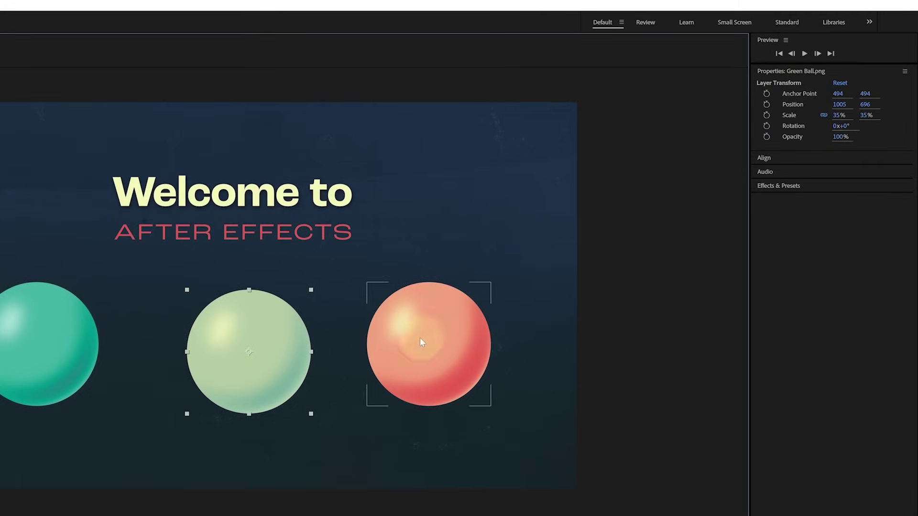
drag(295, 372, 473, 218)
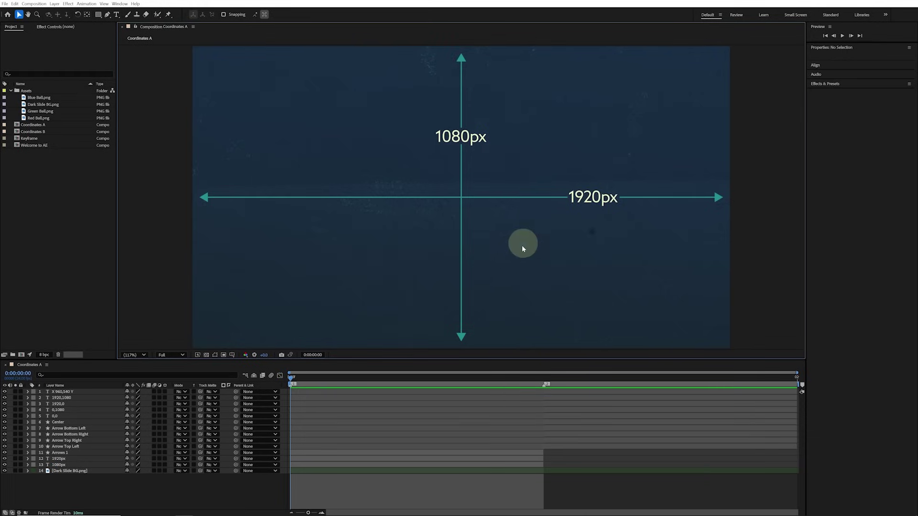
click(24, 124)
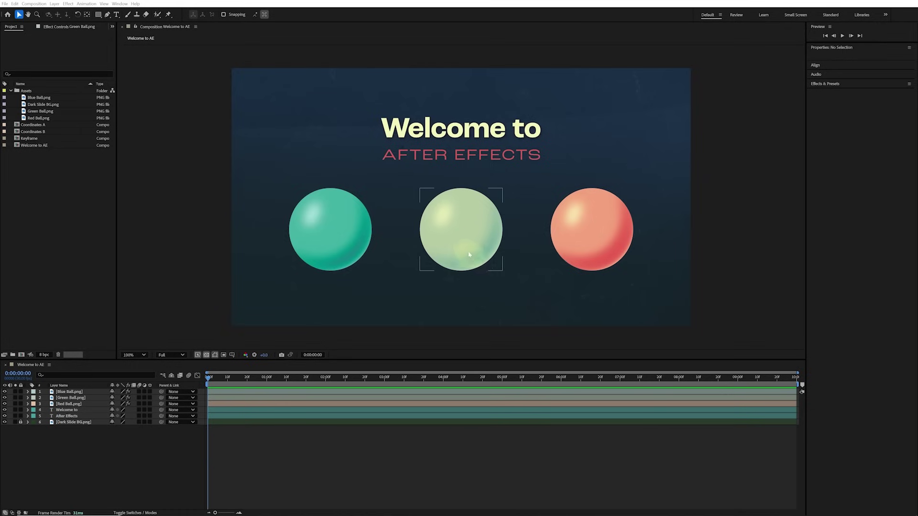
- Scale the green ball up to about 68% by its corner and move it to about 1004, 606
click(463, 238)
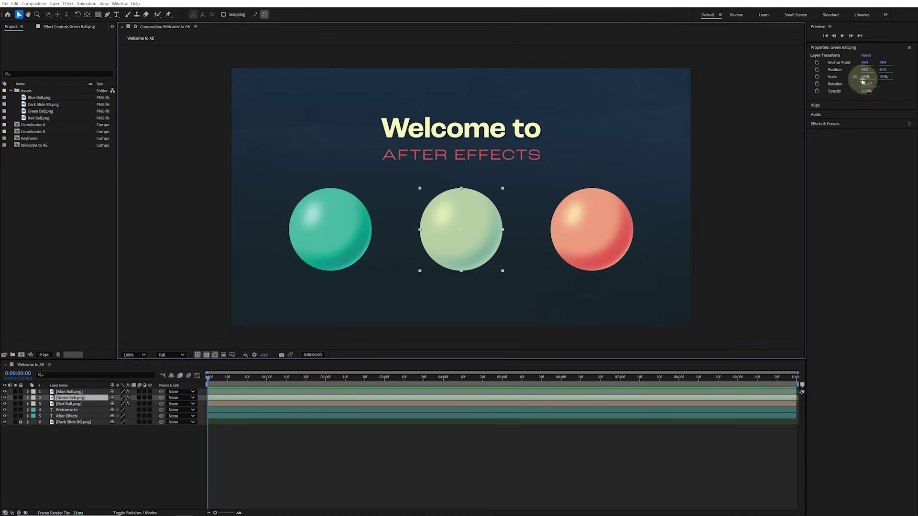
mouse_move(865, 78)
mouse_down()
mouse_move(896, 76)
mouse_move(866, 76)
mouse_up()
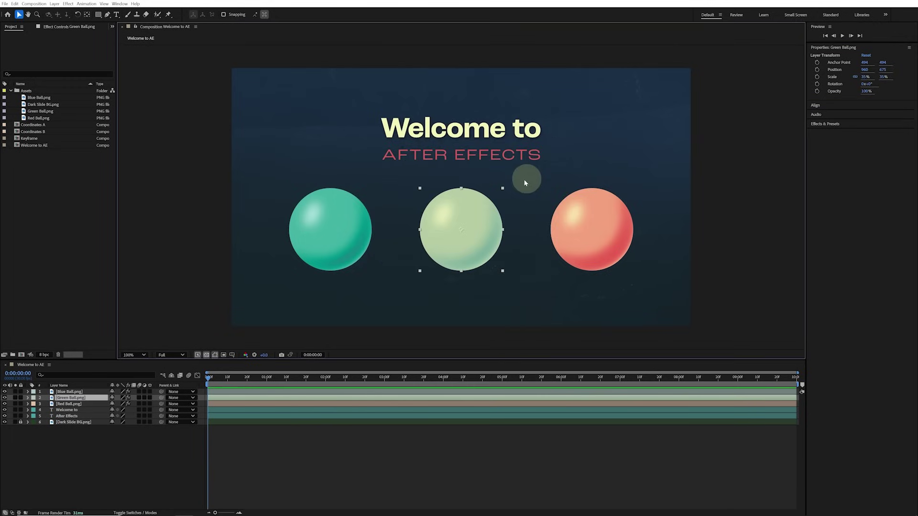
drag(504, 189, 542, 166)
mouse_move(513, 202)
mouse_down()
mouse_move(544, 174)
mouse_move(651, 202)
mouse_move(447, 160)
mouse_move(509, 193)
mouse_up()
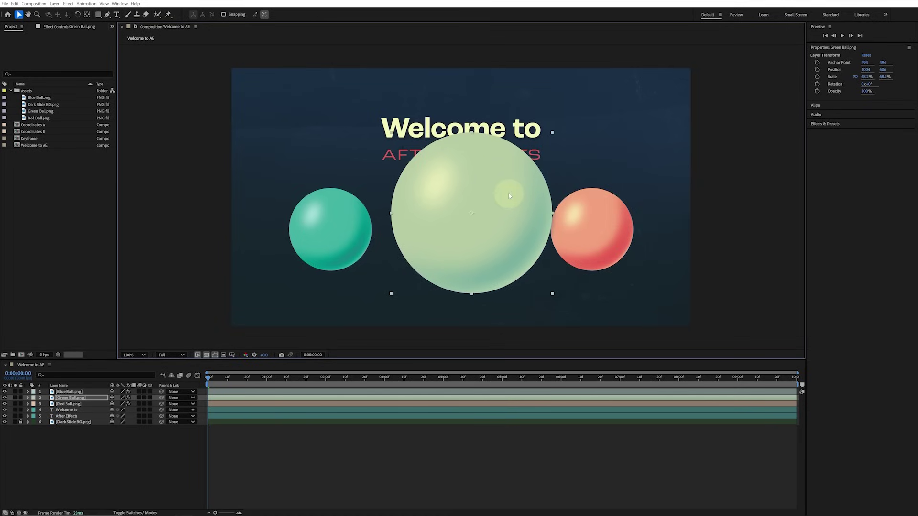
- Undo the scaling and the move of the green ball
key(ctrl+z)
key(ctrl+z)
key(ctrl+z)
key(ctrl+z)
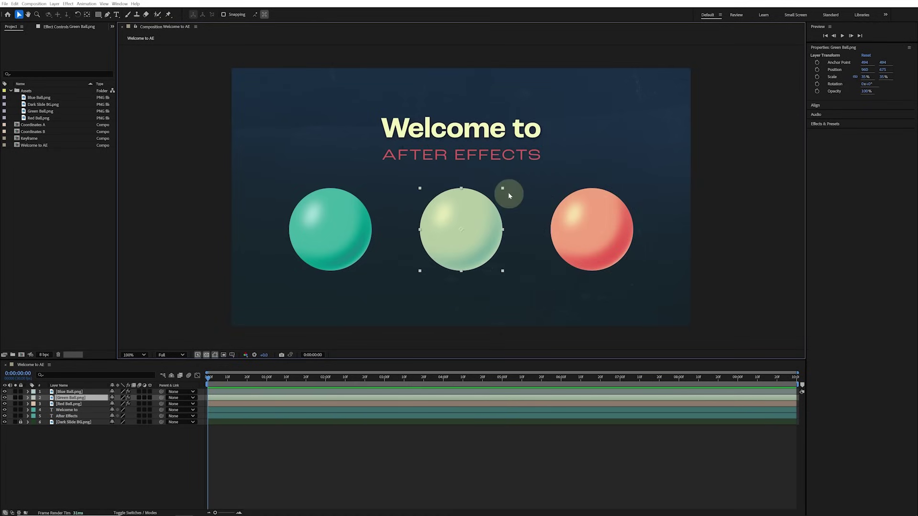
- Expand the Green Ball layer's Transform properties in the timeline and move the ball to about 957, 699
click(28, 399)
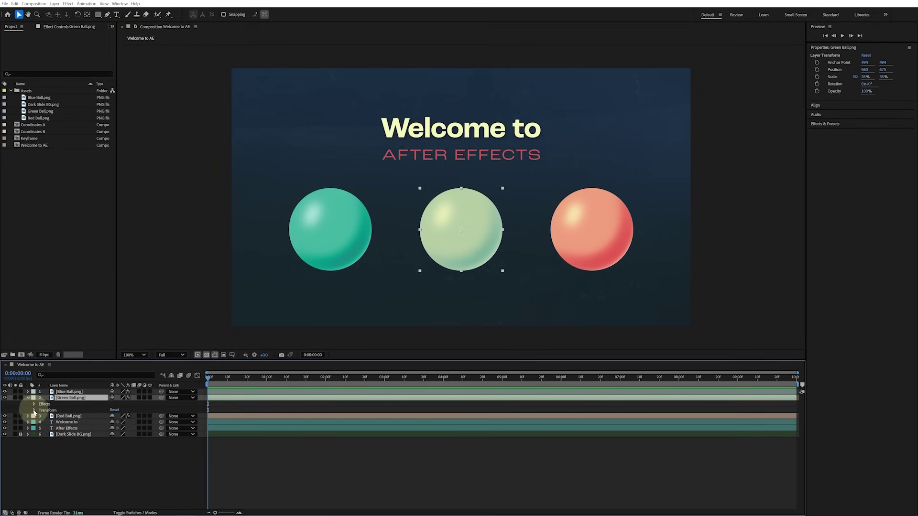
click(34, 411)
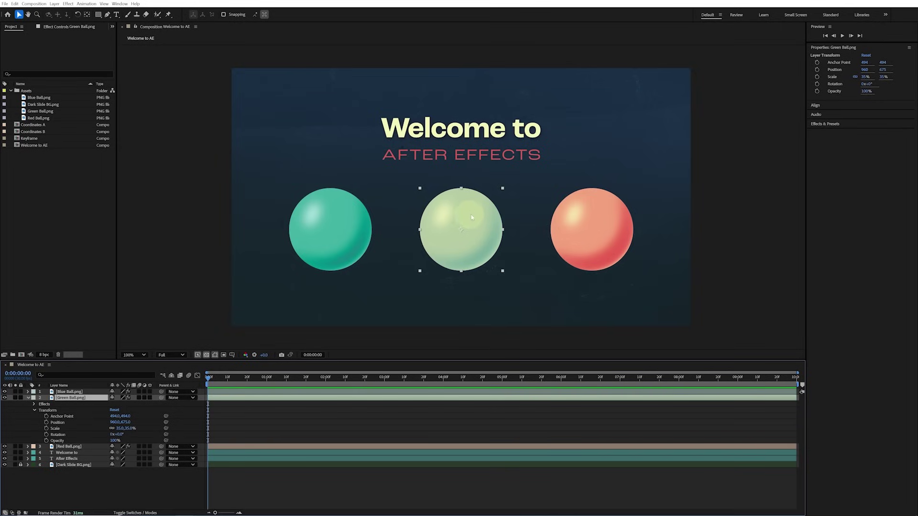
mouse_move(471, 238)
mouse_down()
mouse_move(347, 166)
mouse_move(507, 148)
mouse_move(627, 157)
mouse_move(597, 162)
mouse_move(466, 248)
mouse_move(473, 247)
mouse_up()
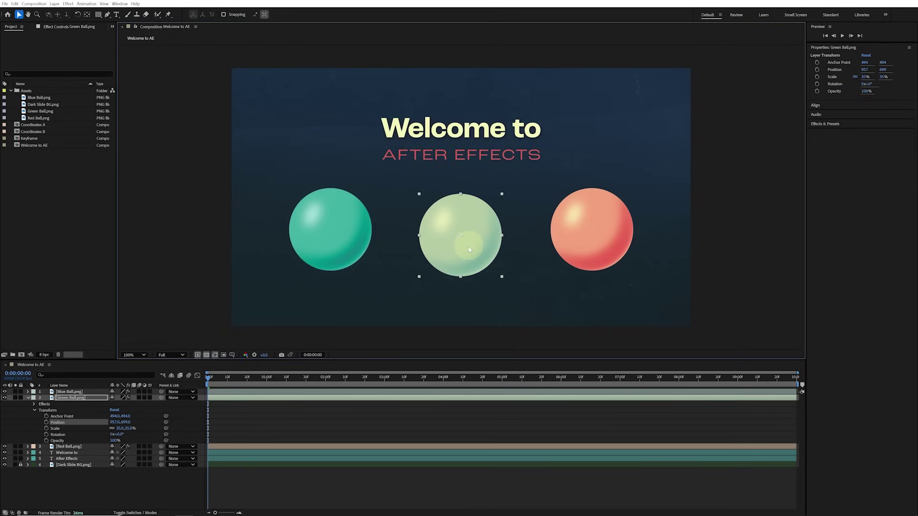
- Enlarge the green ball to a scale of 51%, and unlink and relink its scale proportions
mouse_move(863, 77)
mouse_down()
mouse_move(881, 76)
mouse_move(862, 76)
mouse_move(873, 80)
mouse_up()
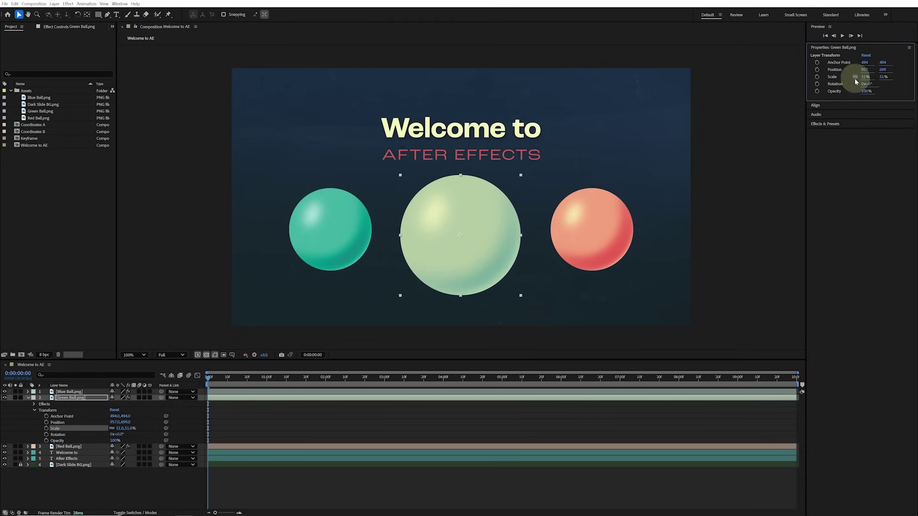
click(856, 77)
mouse_move(864, 78)
mouse_down()
mouse_move(892, 76)
mouse_move(856, 77)
mouse_up()
click(856, 77)
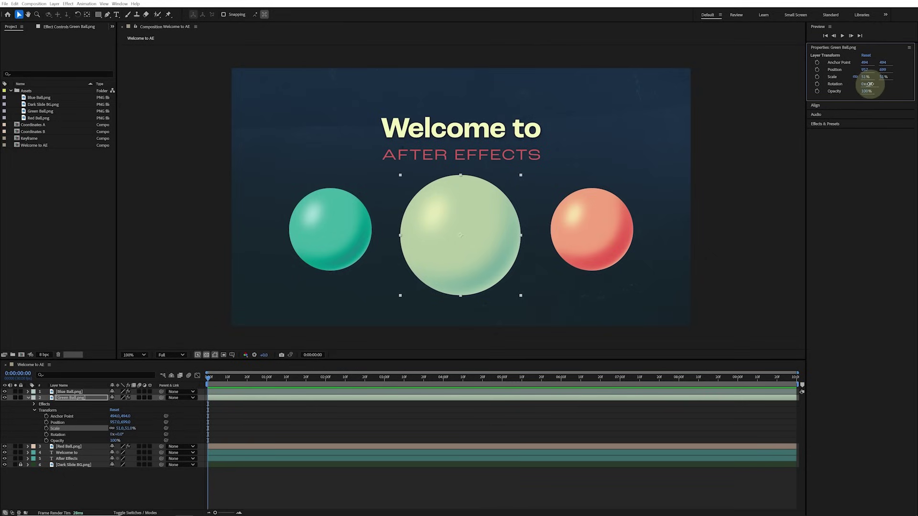
- Try rotating the green ball to 11° and back past a full negative turn, and undo the rotations
mouse_move(868, 84)
mouse_down()
mouse_move(892, 87)
mouse_move(861, 87)
mouse_move(878, 88)
mouse_up()
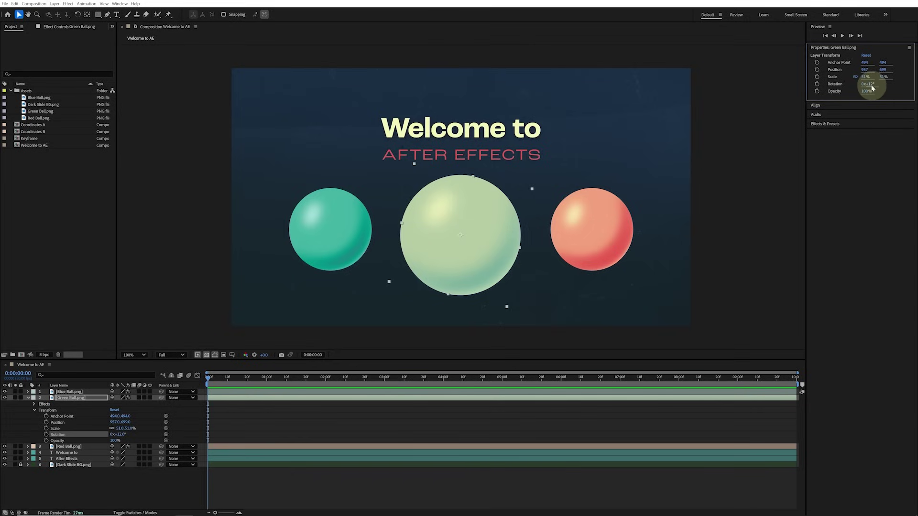
drag(868, 85, 737, 84)
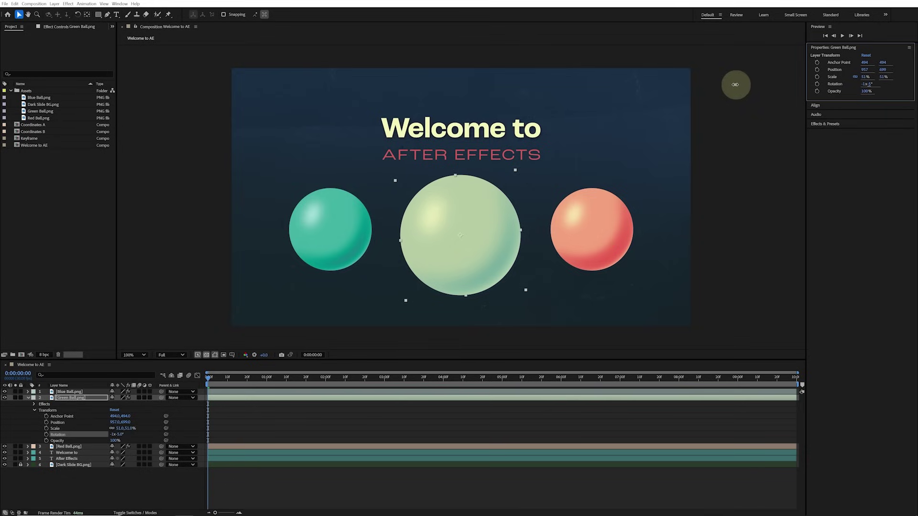
drag(736, 85, 584, 92)
key(ctrl+z)
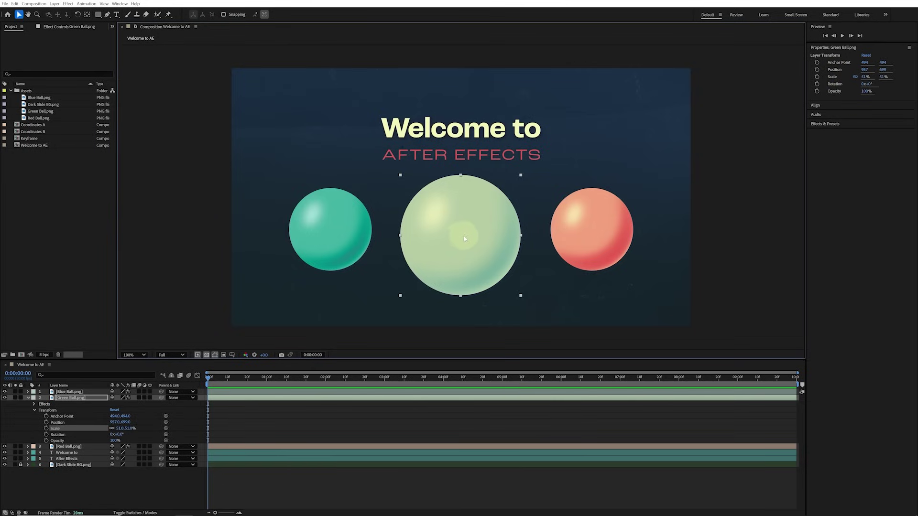
- Change the Green Ball layer's label colour to bright pink
click(33, 398)
click(55, 369)
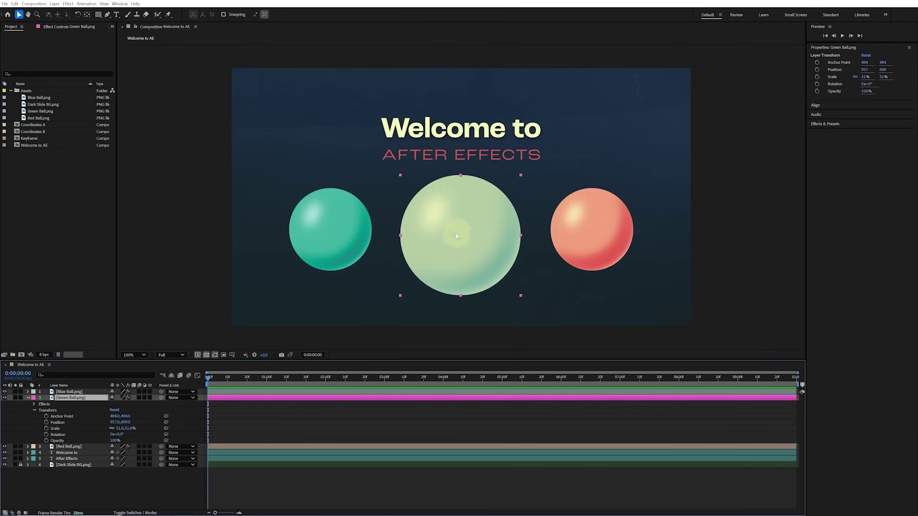
- Move the green ball's anchor point outside the ball, up between the subtitle and the blue ball, and change its scale around that point
click(87, 15)
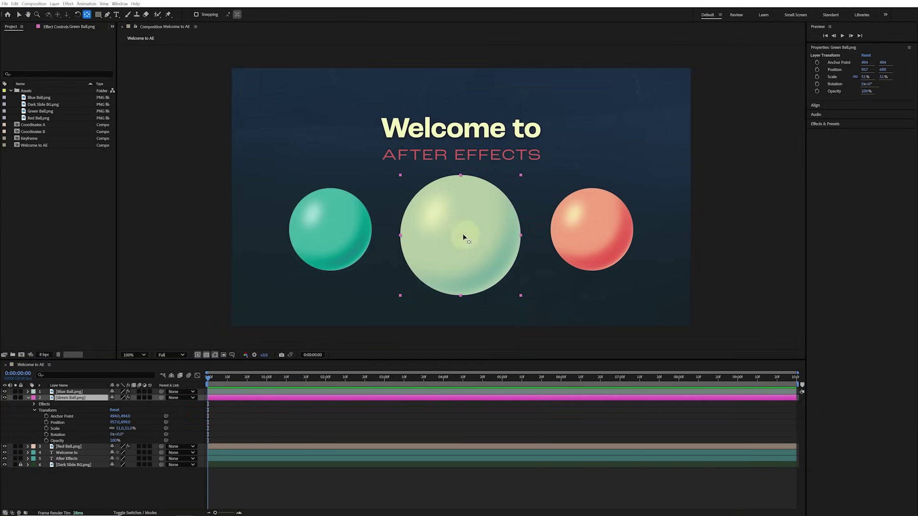
drag(461, 238, 350, 141)
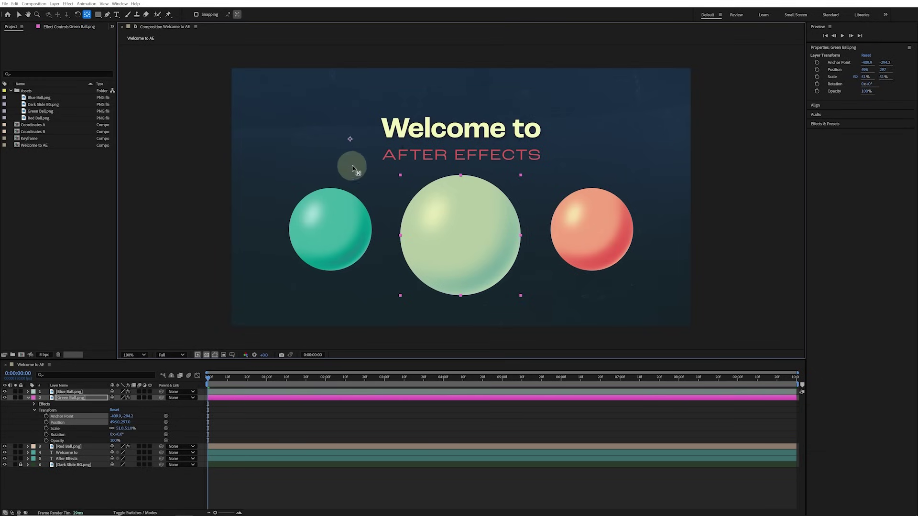
drag(866, 77, 885, 78)
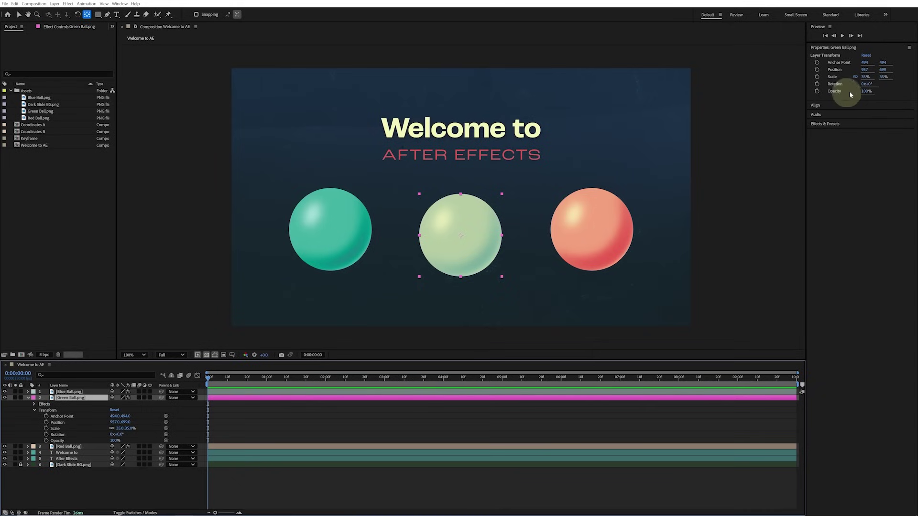
- Lower the green ball's opacity to 0% and raise it back to 100%
mouse_move(866, 92)
mouse_down()
mouse_move(816, 90)
mouse_move(877, 90)
mouse_up()
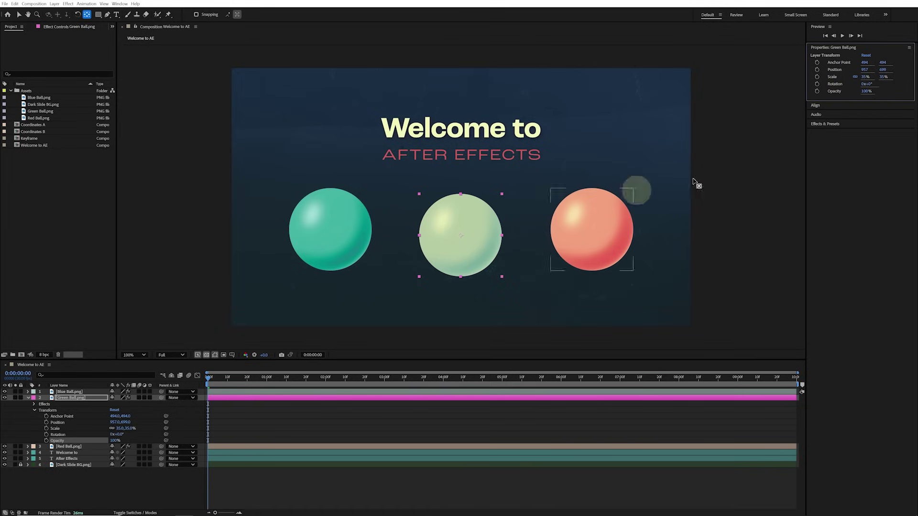
drag(867, 91, 778, 96)
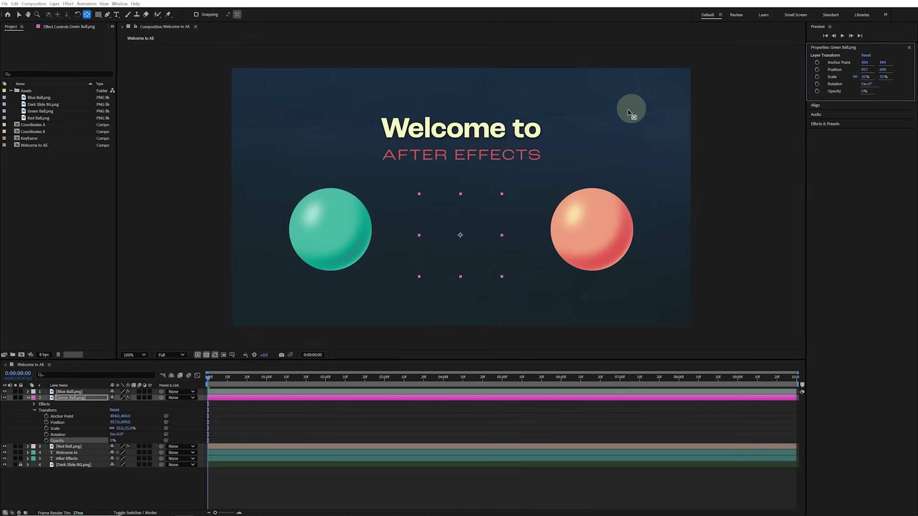
drag(865, 90, 891, 94)
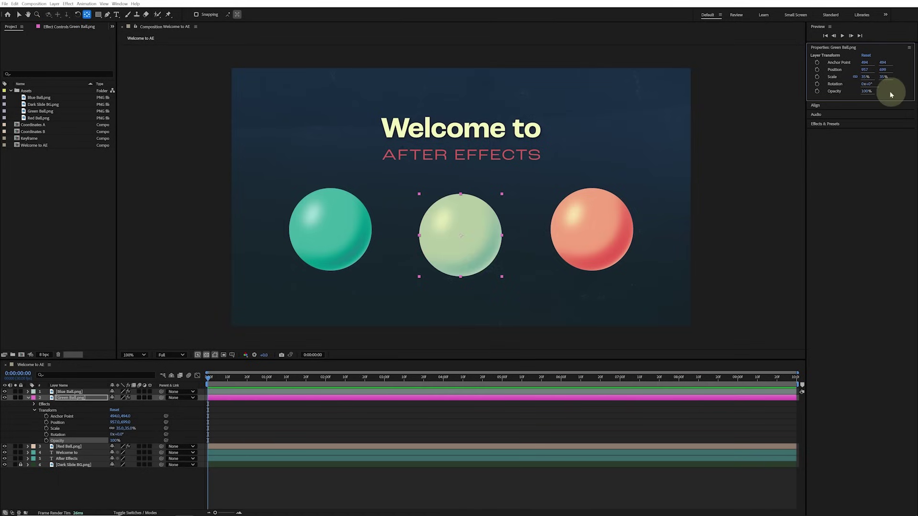
- Show the list of available effects and presets, and expand the green ball's Drop Shadow properties in the timeline
click(848, 124)
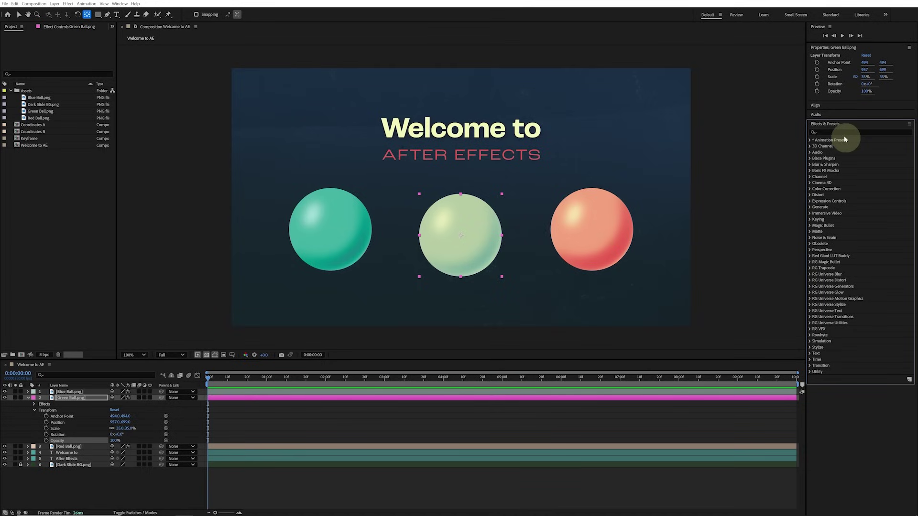
click(34, 404)
click(59, 411)
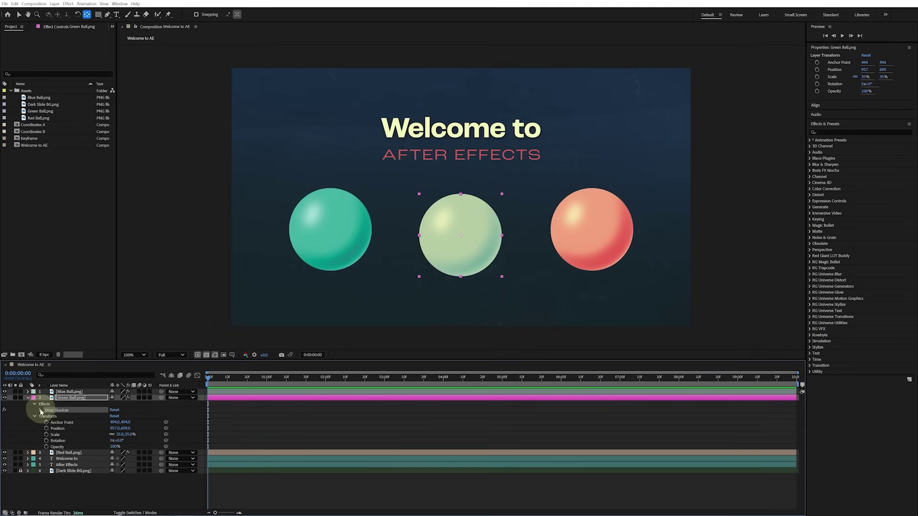
click(41, 410)
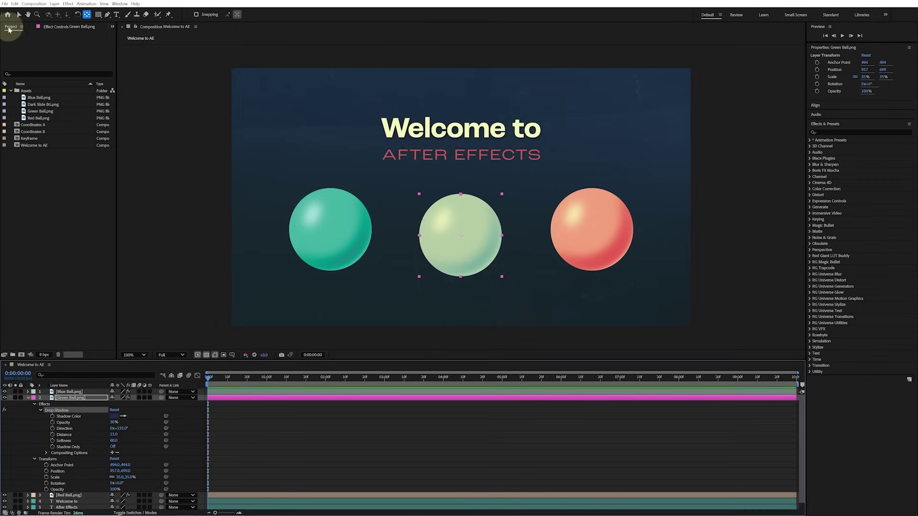
- In the green ball's effect controls, set the Drop Shadow colour to FF00FC and increase the shadow distance
click(62, 30)
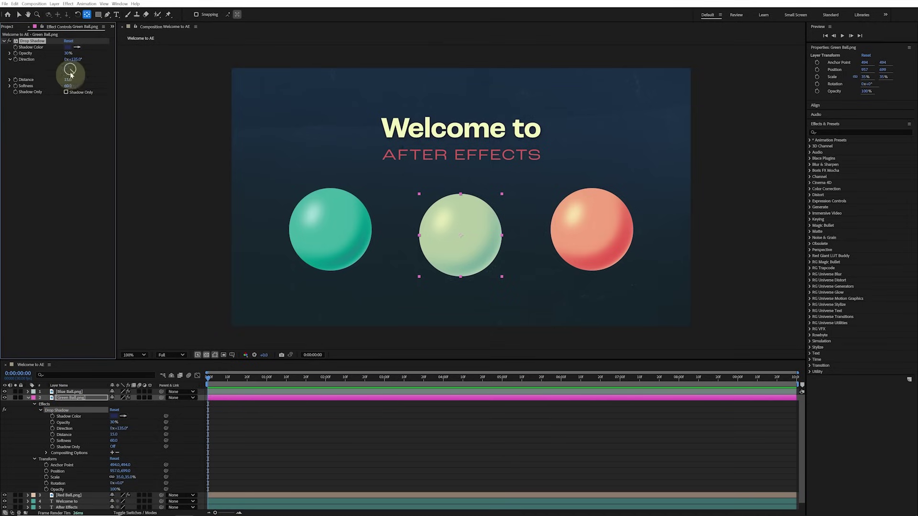
click(68, 47)
drag(277, 220, 269, 194)
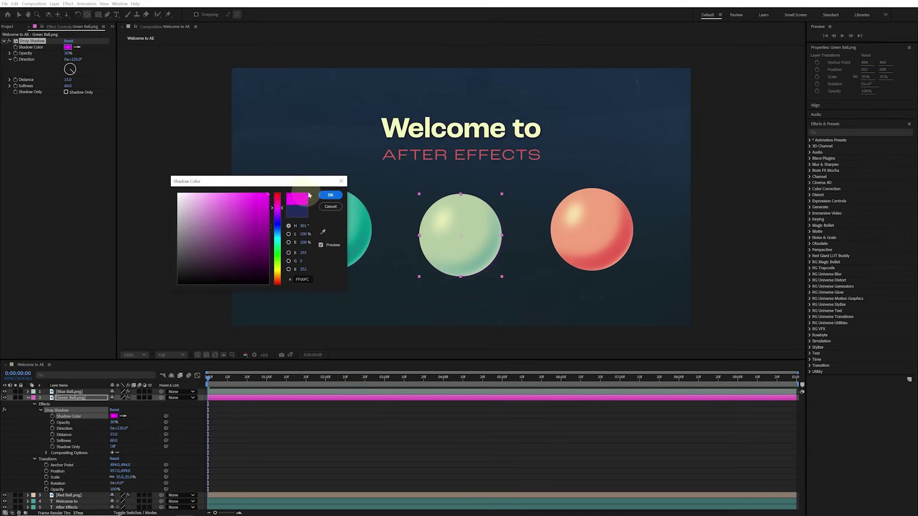
click(331, 195)
drag(71, 79, 287, 93)
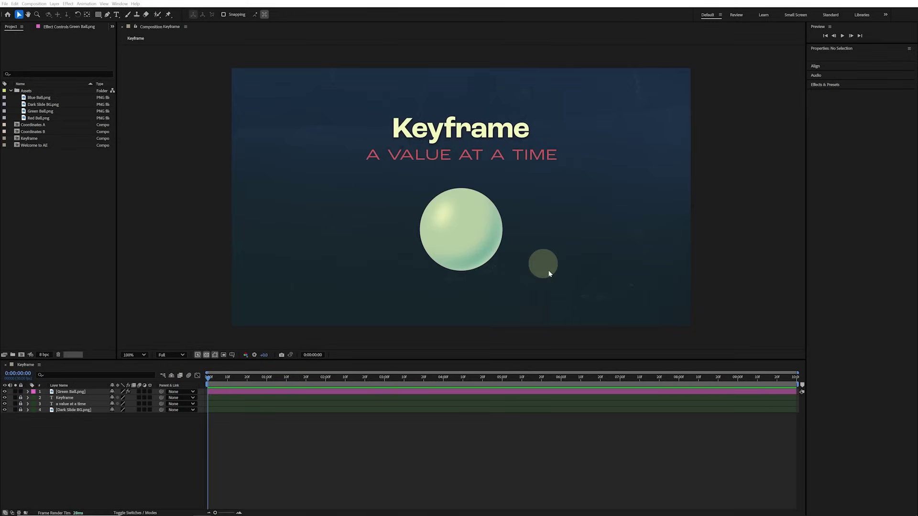
- In the Keyframe composition, move the green ball to about 357, 714 and set a Position keyframe at 0:00:00:00
click(438, 235)
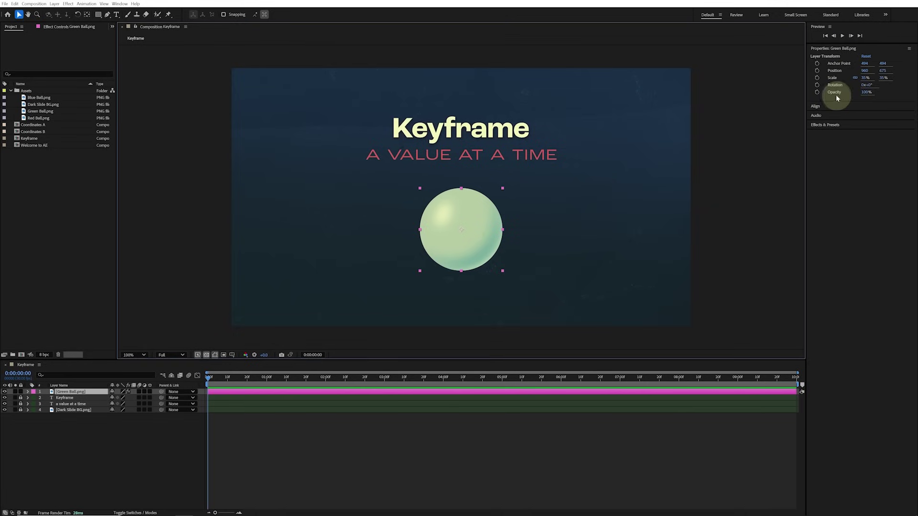
mouse_move(480, 248)
mouse_down()
mouse_move(334, 225)
mouse_move(346, 283)
mouse_move(580, 205)
mouse_move(645, 254)
mouse_move(309, 239)
mouse_move(317, 269)
mouse_move(494, 246)
mouse_up()
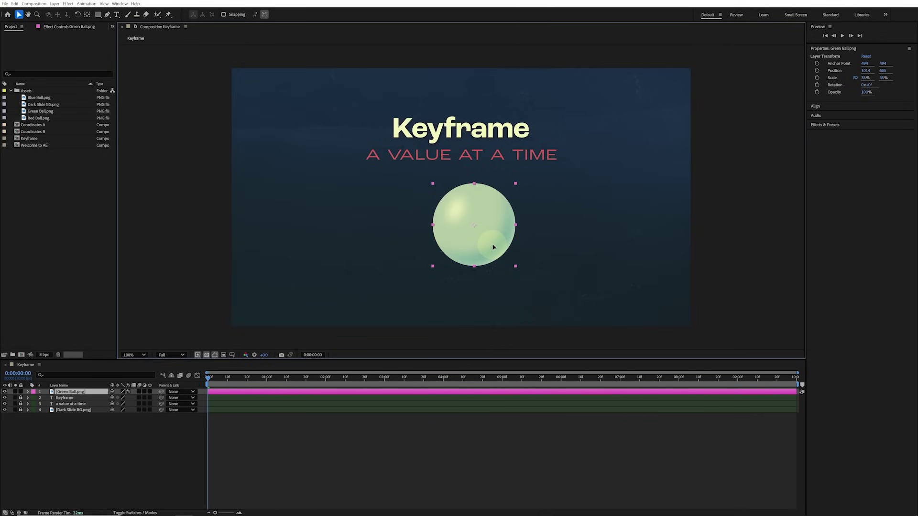
drag(493, 247, 335, 267)
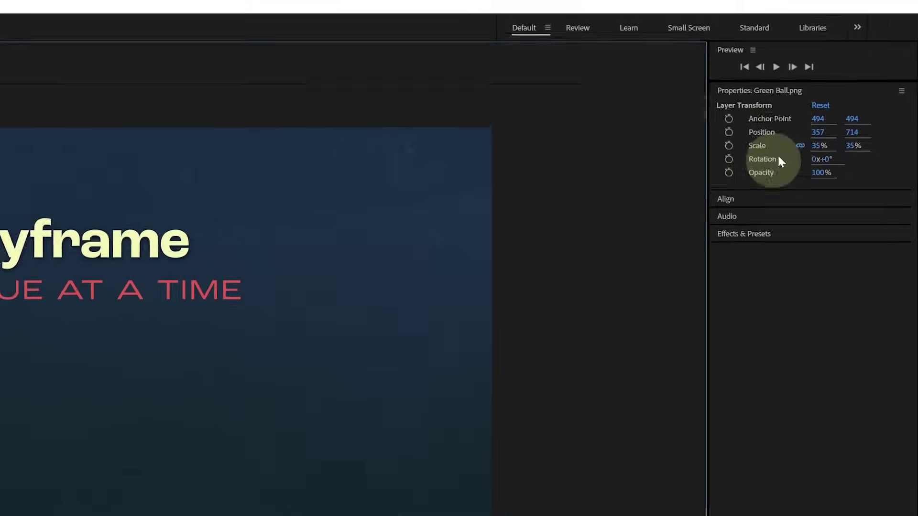
click(716, 141)
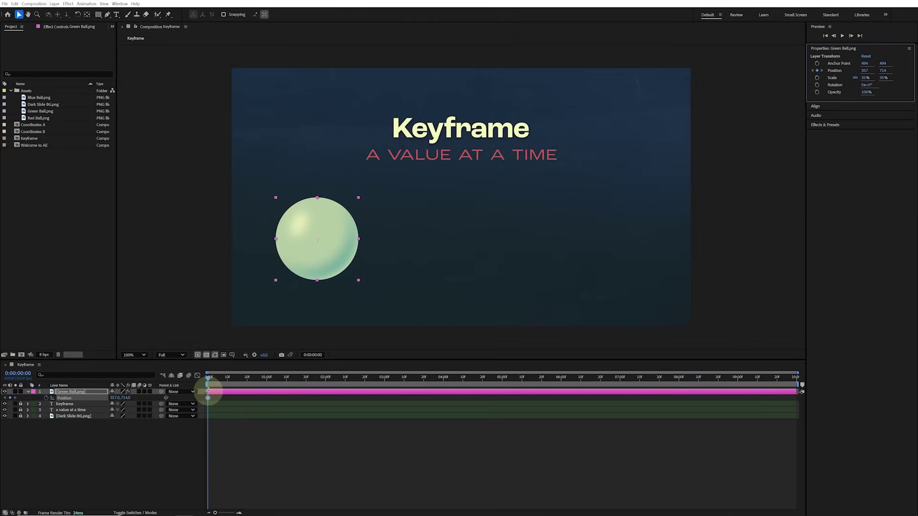
click(209, 399)
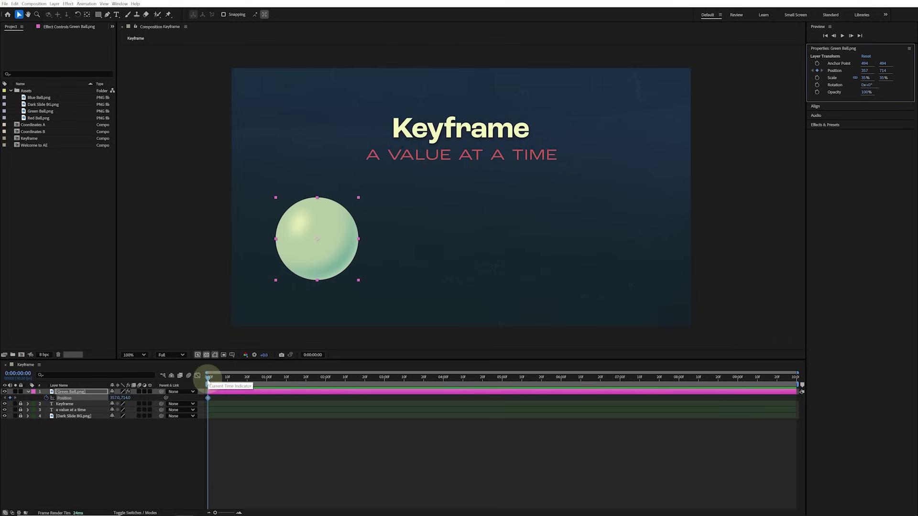
- Set a second Position keyframe at 0:00:02:01 by moving the green ball across to about 1578, 700
drag(208, 378, 326, 379)
click(342, 235)
drag(343, 235, 631, 231)
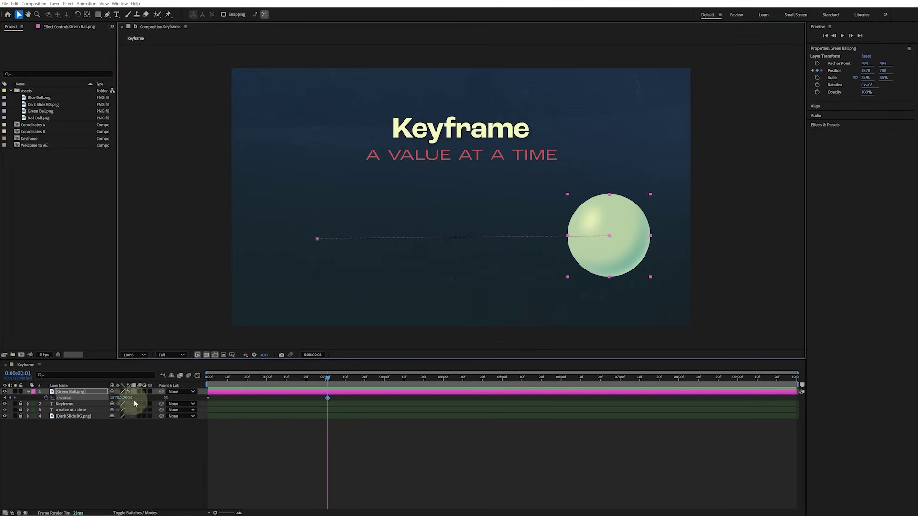
- Return to the start of the Keyframe composition and preview the green ball's movement between its two Position keyframes
click(324, 378)
drag(324, 378, 207, 377)
key(space)
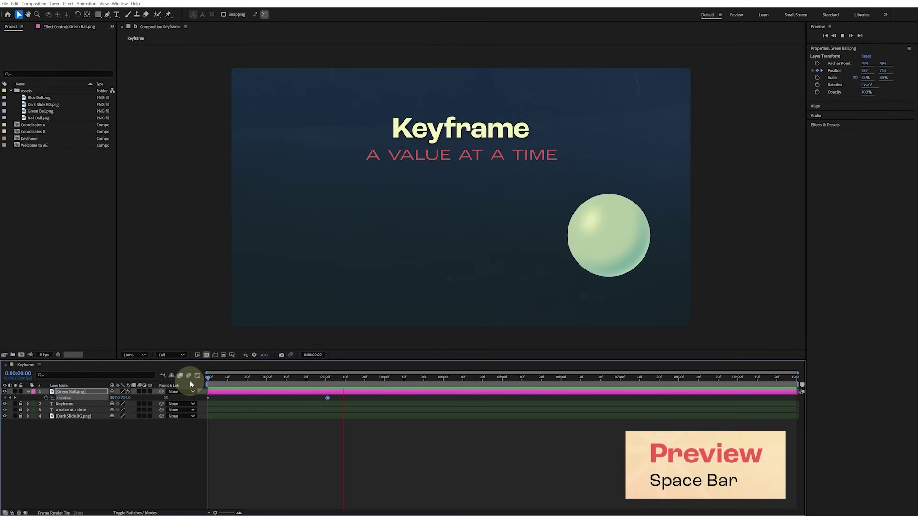
key(space)
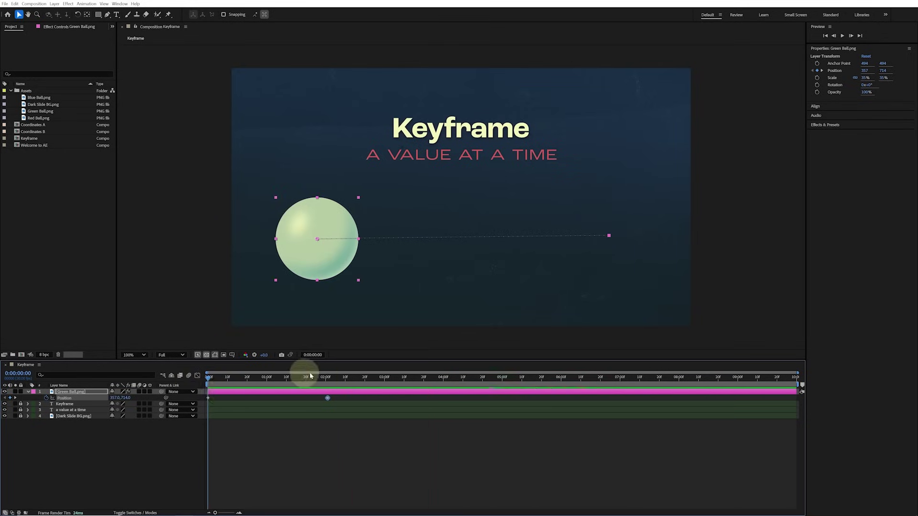
- At 0:00:02:01, move the green ball up beside the title to change its second Position keyframe
click(328, 379)
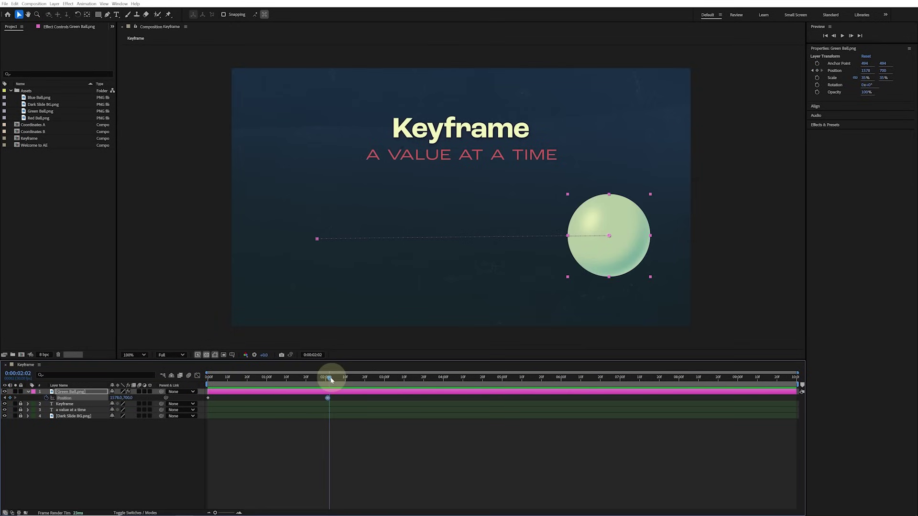
click(328, 379)
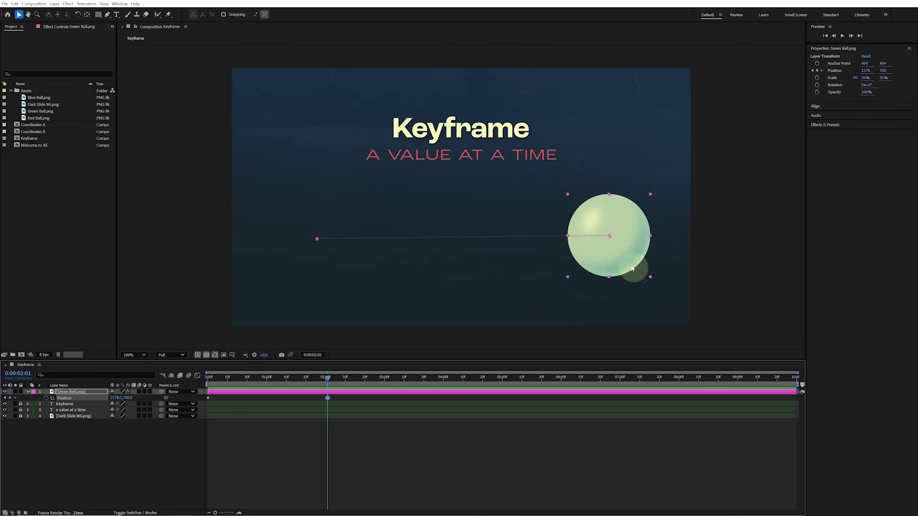
drag(630, 263, 642, 148)
- Shift the second Position keyframe earlier to about 0:00:00:20 and preview the ball's motion from the start
drag(329, 379, 208, 378)
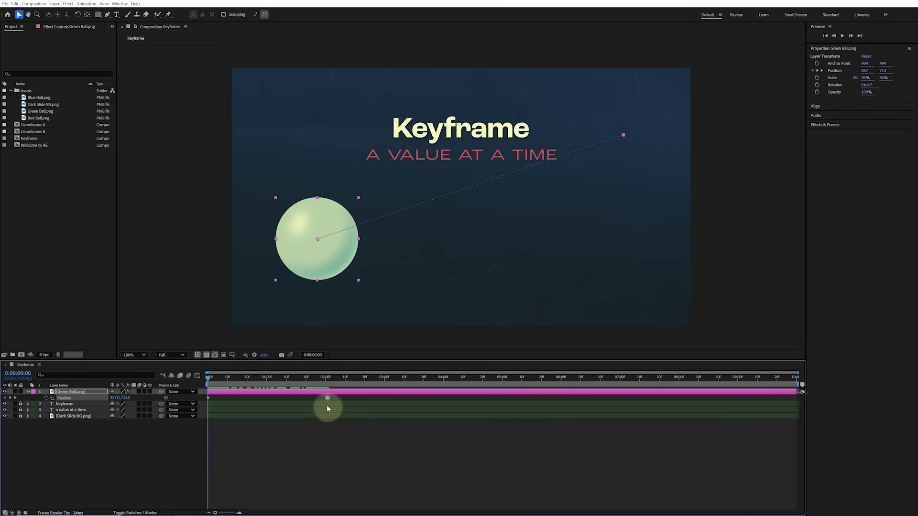
drag(326, 399, 244, 403)
key(space)
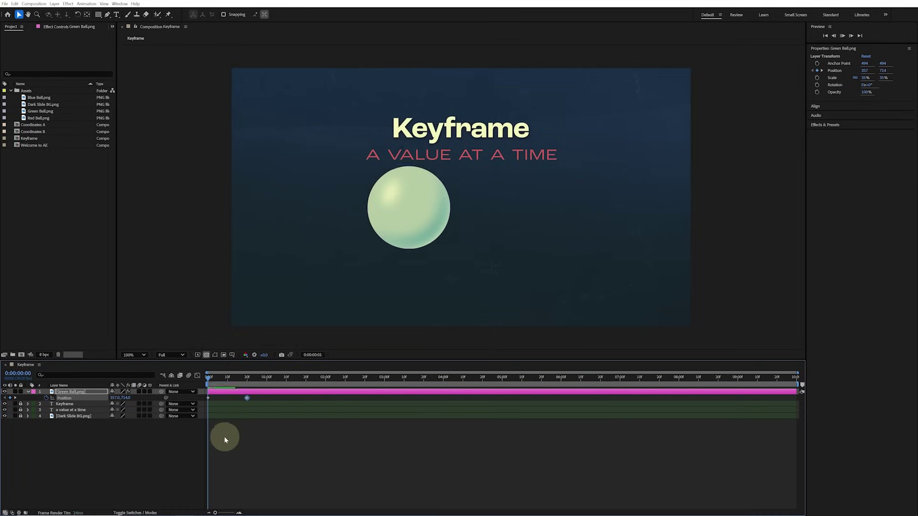
key(space)
- Shift the second Position keyframe out to about the 9-second mark and preview the ball's motion from the start
drag(247, 398, 743, 398)
drag(328, 373, 185, 375)
click(283, 440)
key(space)
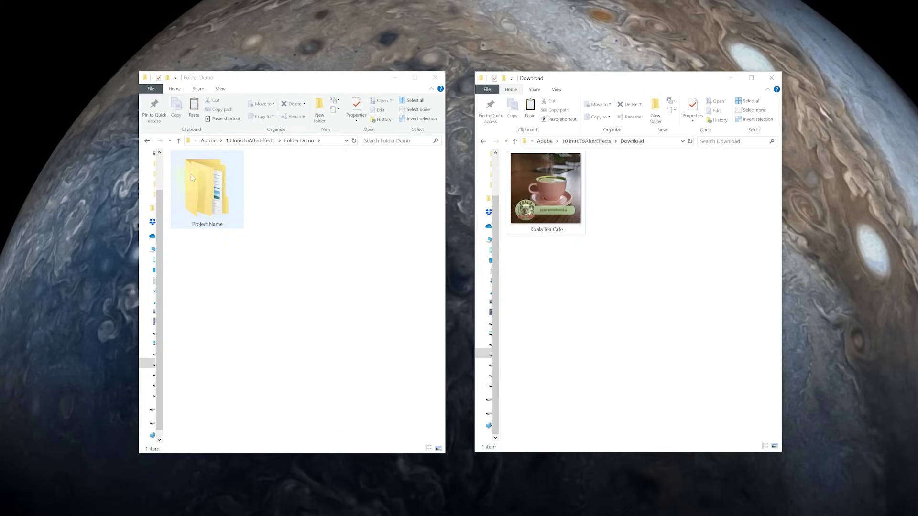
- In File Explorer, move the Koala Tea Cafe image from Download into the Project Name folder and file it under Graphics
drag(540, 200, 205, 199)
double_click(206, 204)
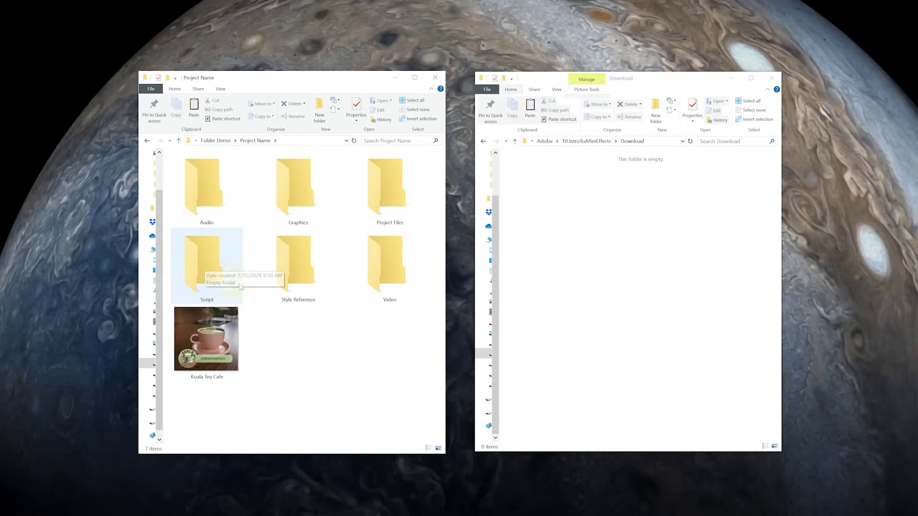
drag(241, 359, 289, 209)
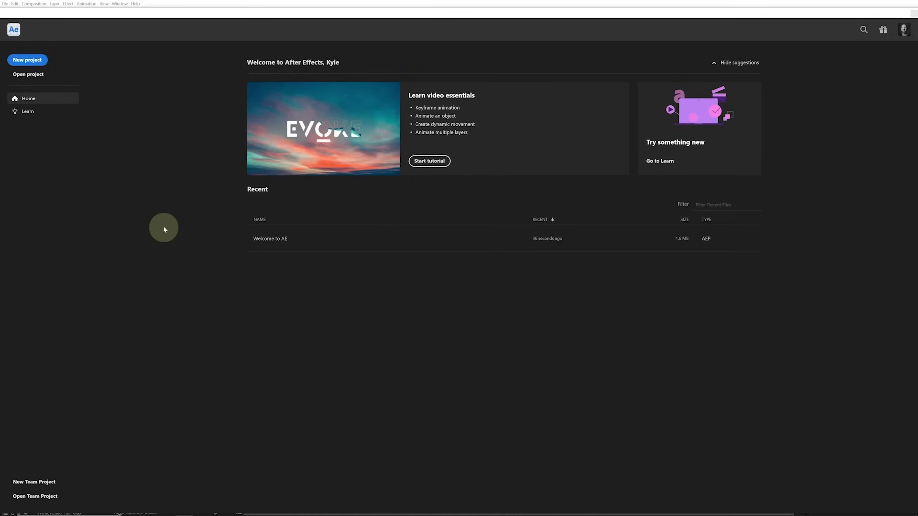
- In After Effects, open the Make It Mooove project from the Make It Mooove folder
click(29, 74)
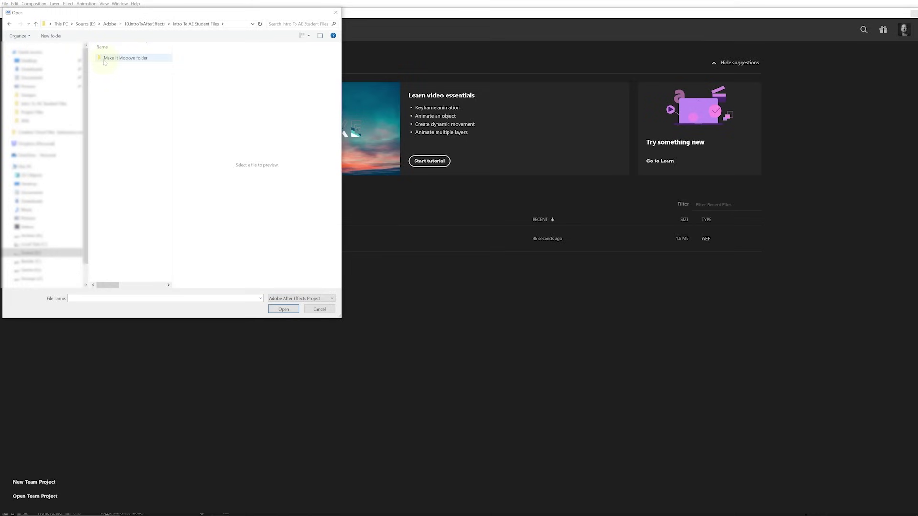
double_click(146, 60)
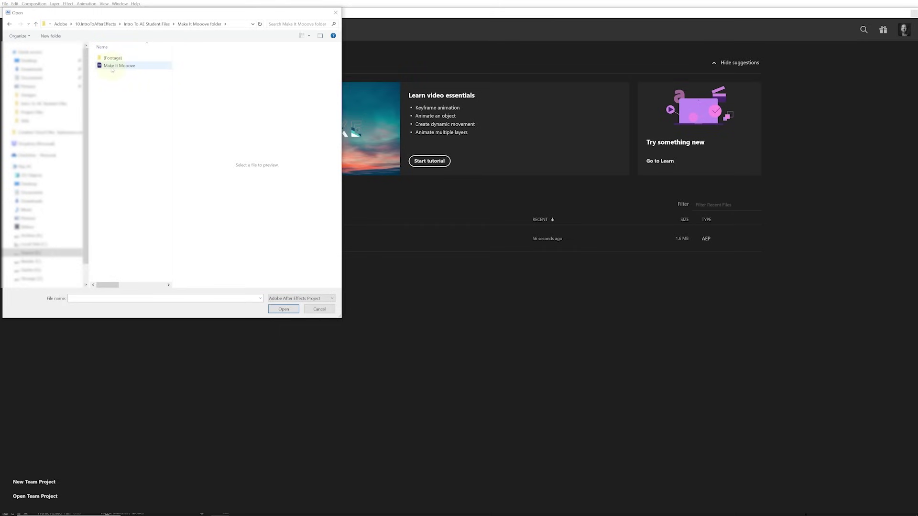
click(142, 70)
click(282, 309)
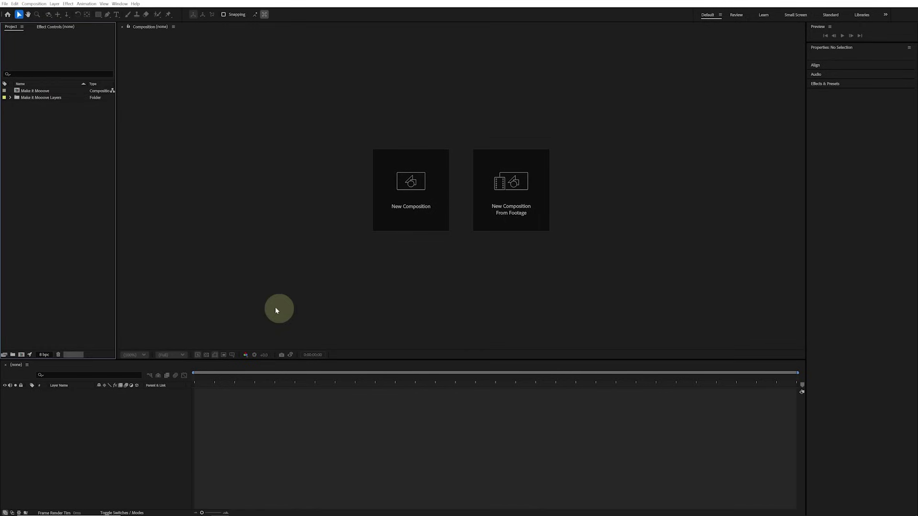
- Look through the Make it Mooove Layers folder and open the Make it Mooove composition
click(35, 90)
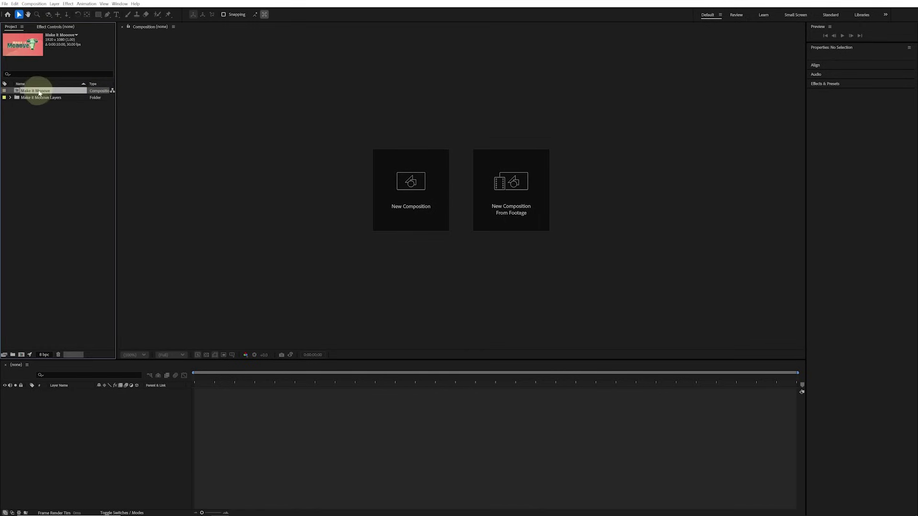
click(10, 97)
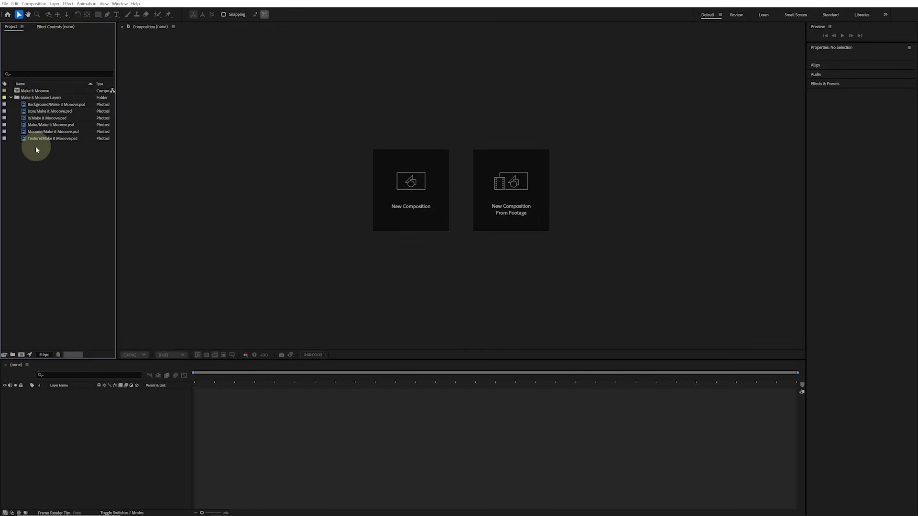
click(10, 97)
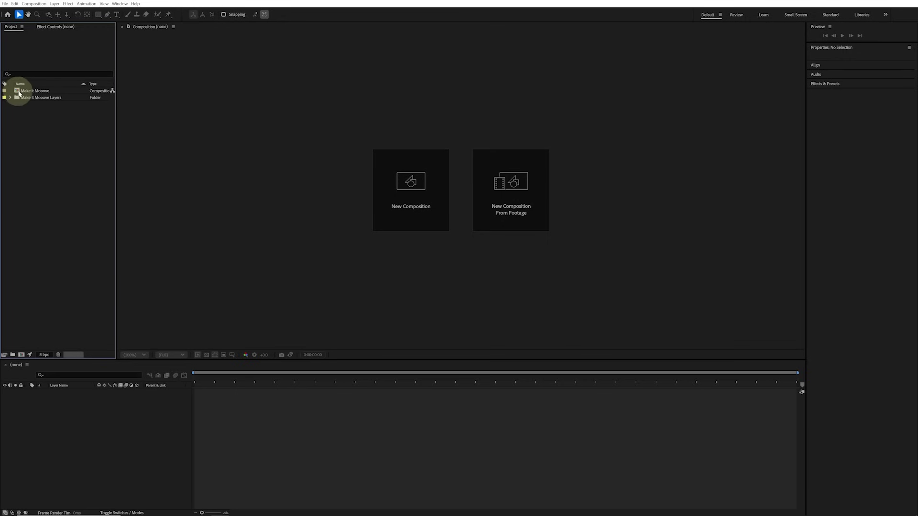
double_click(18, 92)
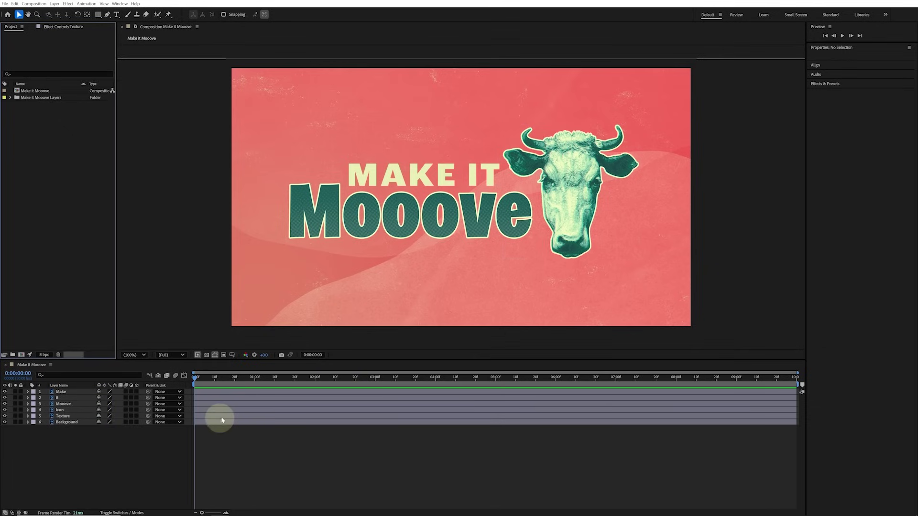
- Change the Make layer's label colour to Yellow
click(62, 392)
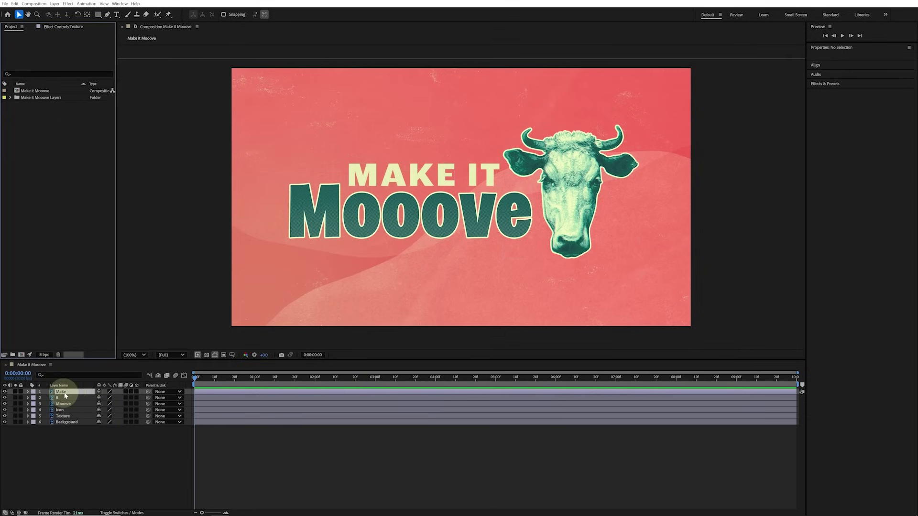
click(34, 393)
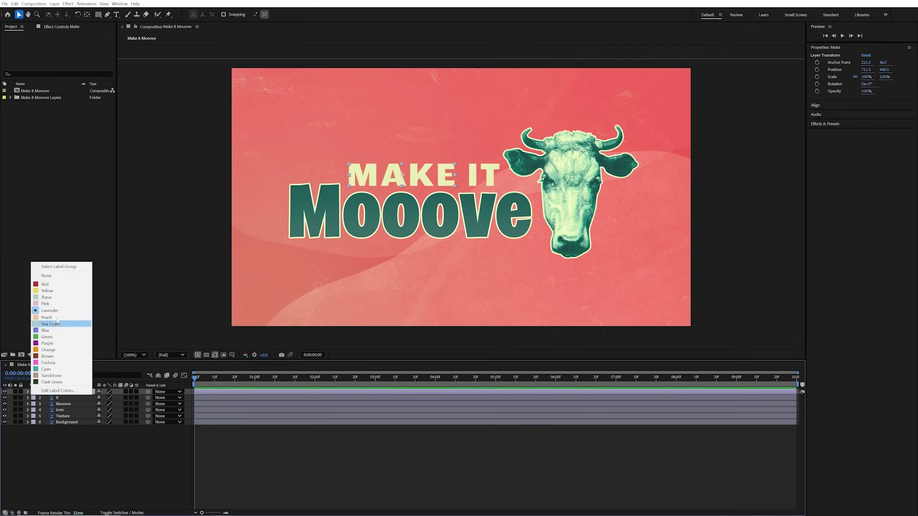
click(47, 291)
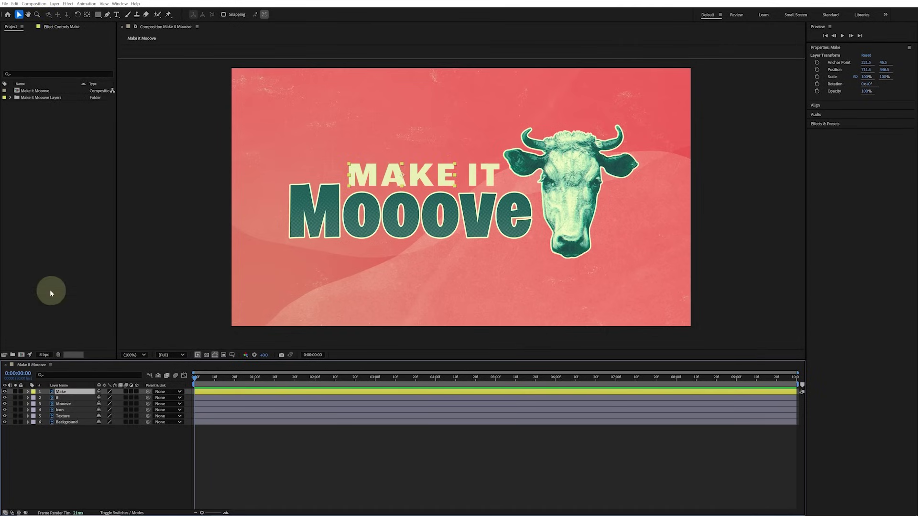
- Select the it and Mooove layers together and change their label colour to Yellow
click(68, 398)
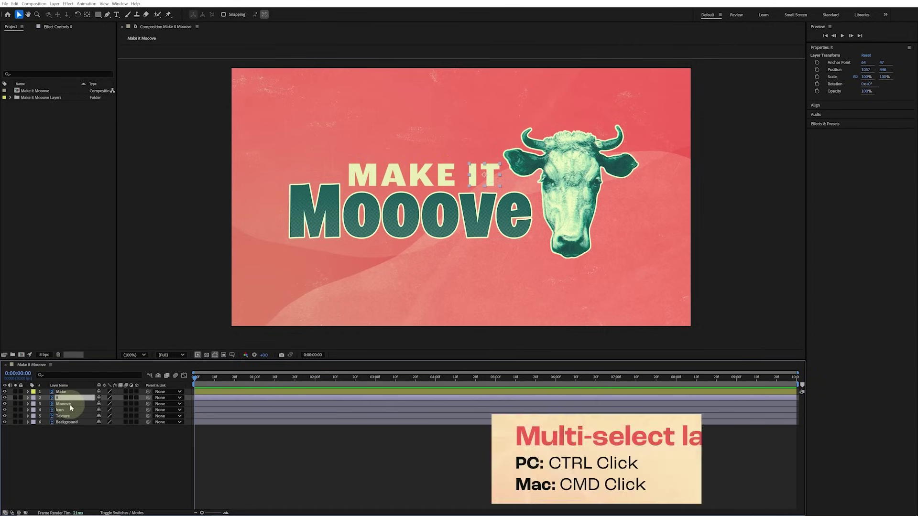
ctrl+click(70, 405)
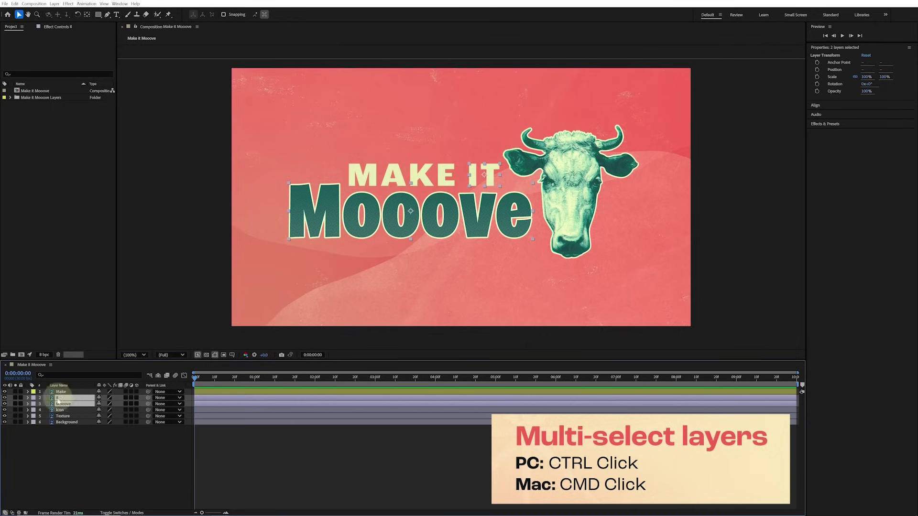
click(33, 404)
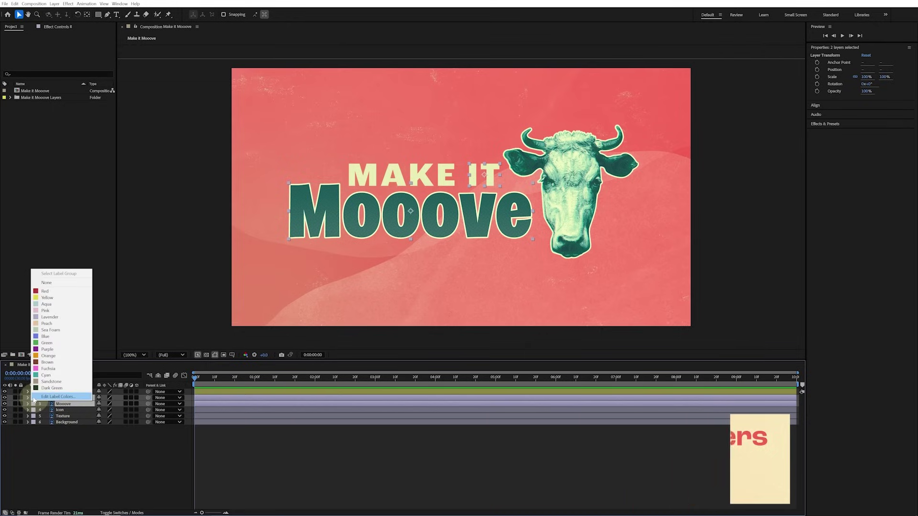
click(48, 298)
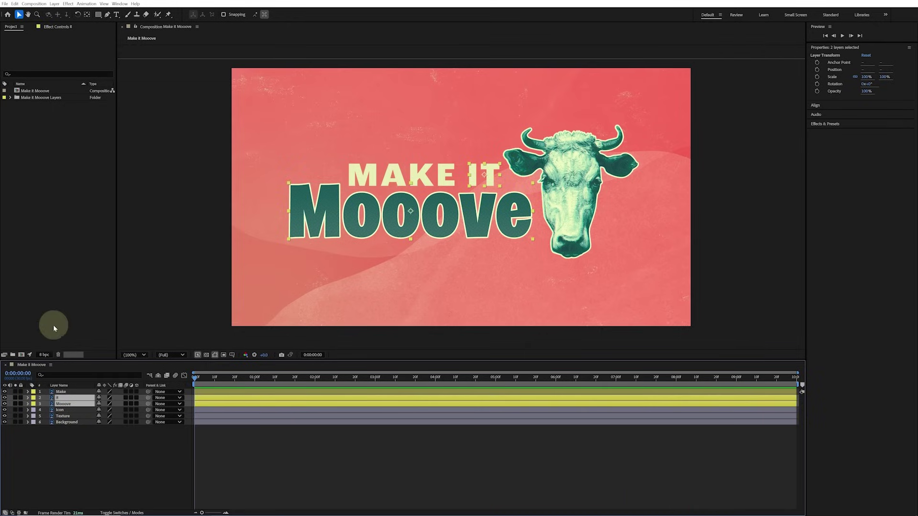
- Clear the selection and select all layers in the Make layer's label group
click(61, 431)
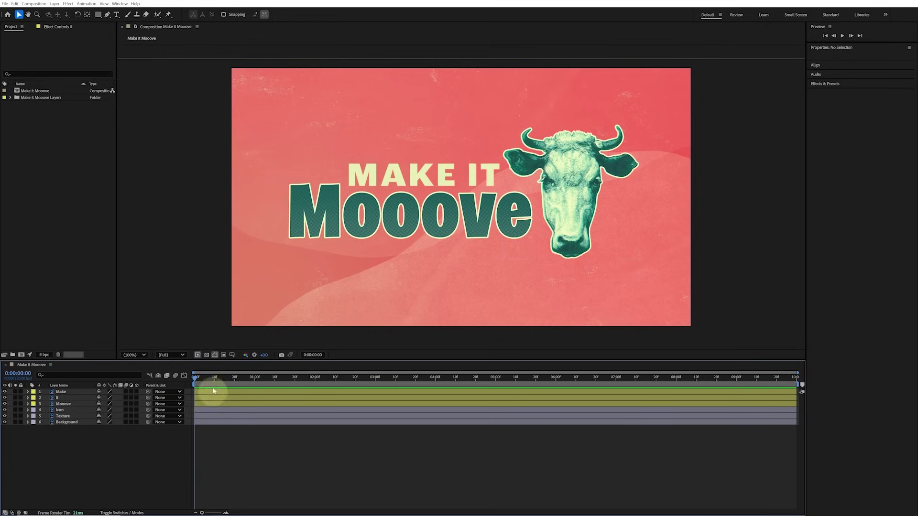
click(34, 392)
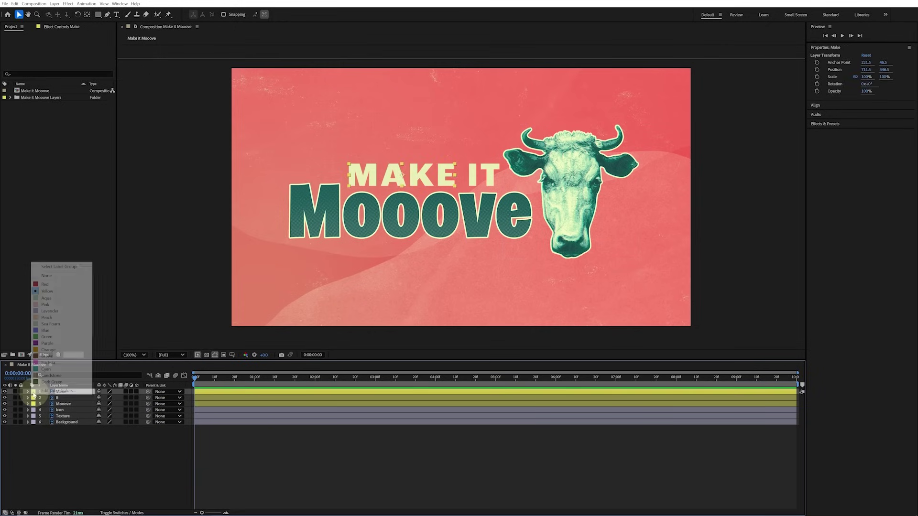
click(68, 267)
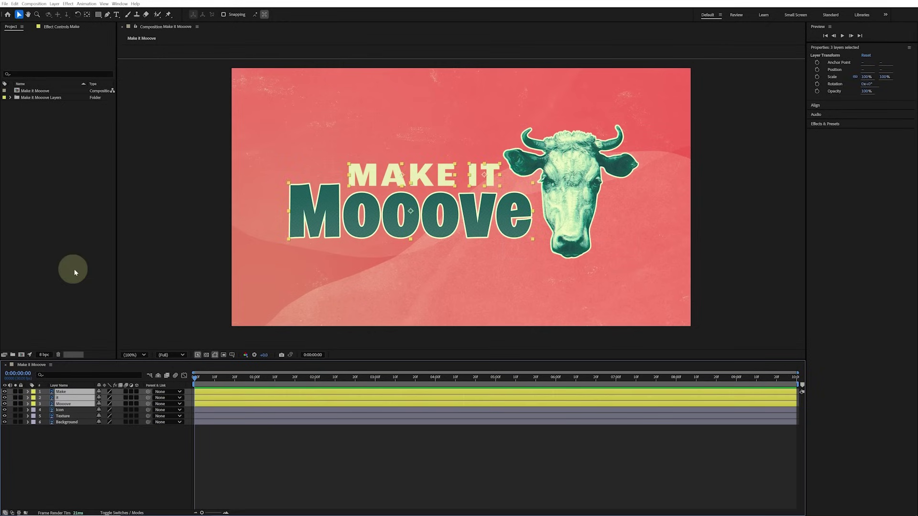
- Rename the Icon layer to Cow and change its label colour to Green
click(65, 411)
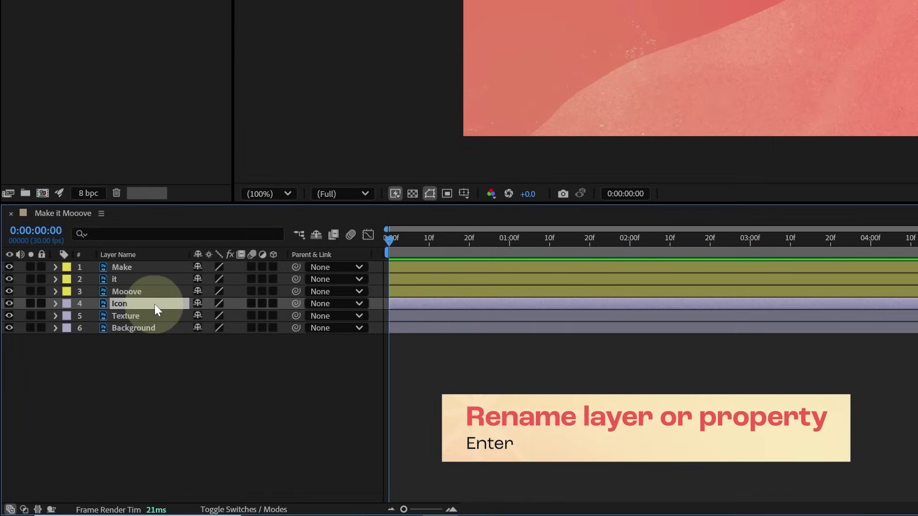
key(Return)
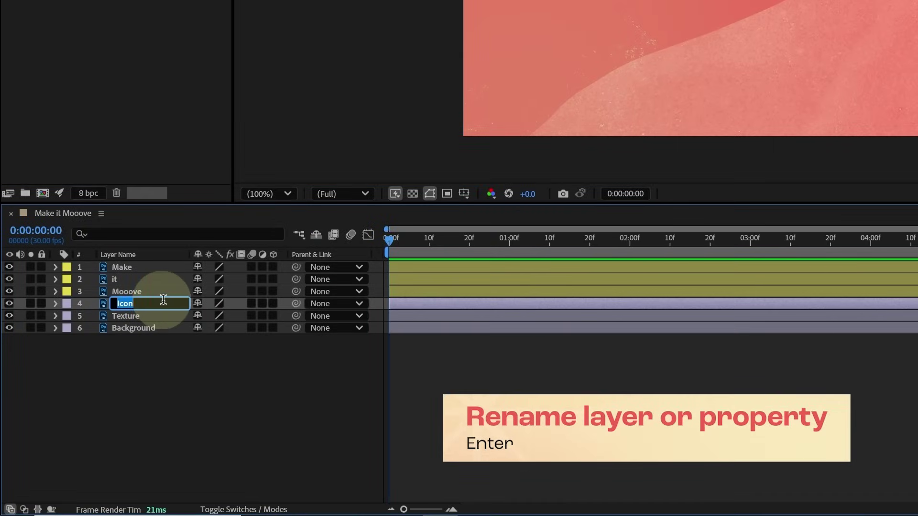
text(Cow)
key(Return)
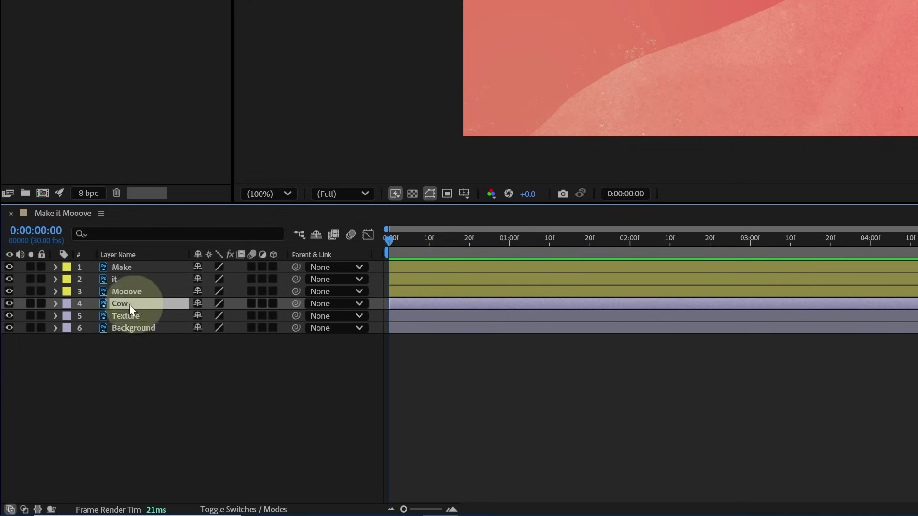
click(66, 304)
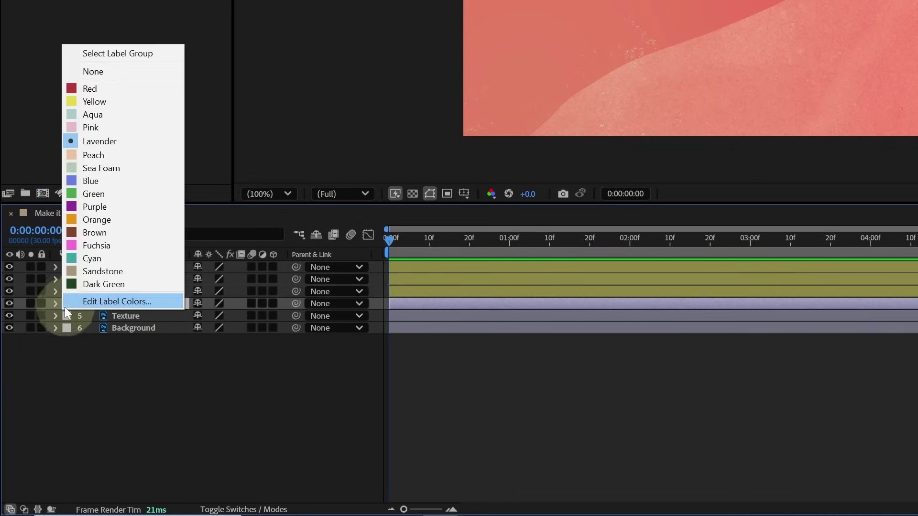
click(88, 194)
click(127, 308)
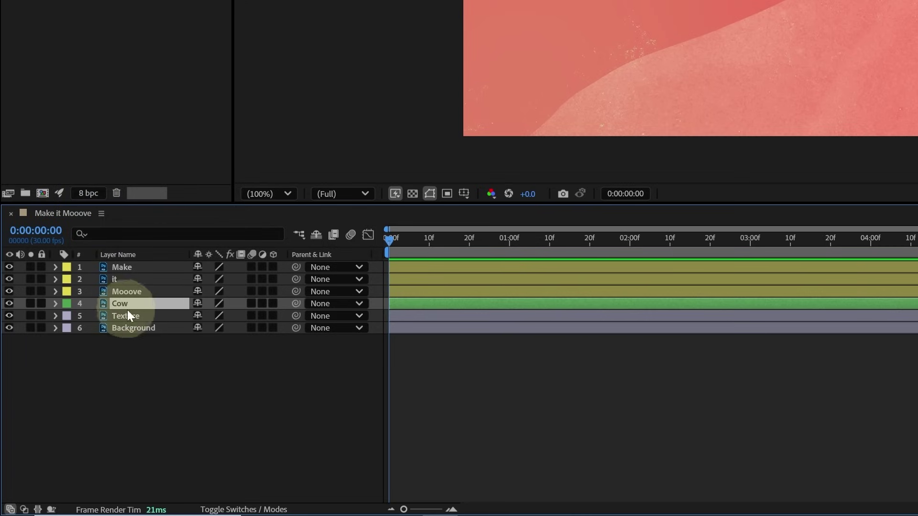
- Lock the Texture and Background layers
click(129, 317)
click(138, 327)
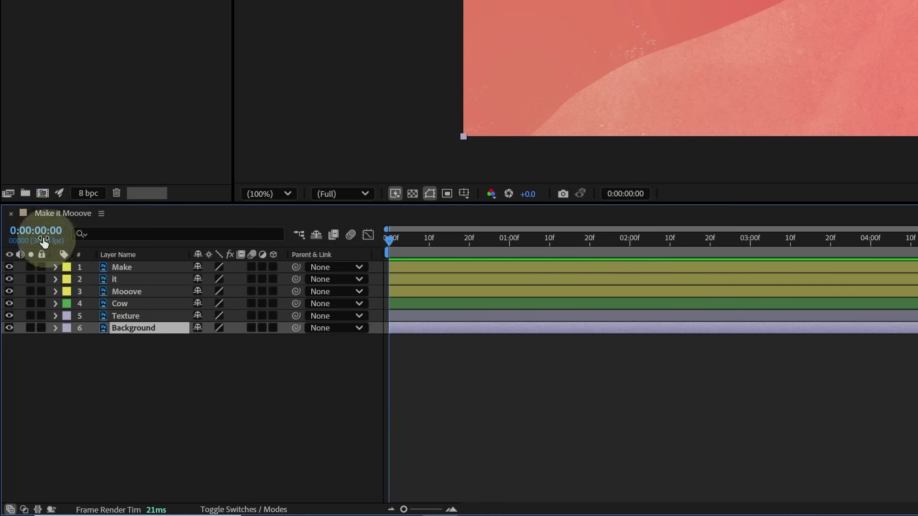
click(41, 316)
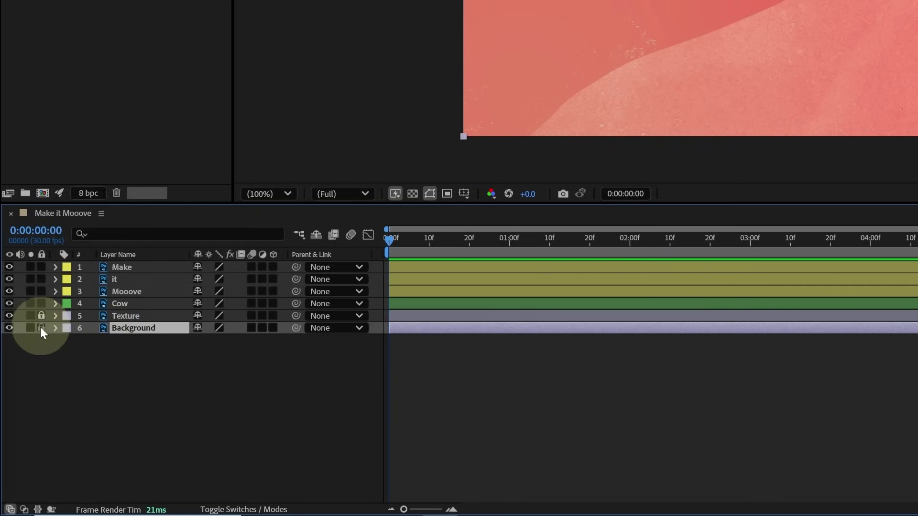
click(40, 329)
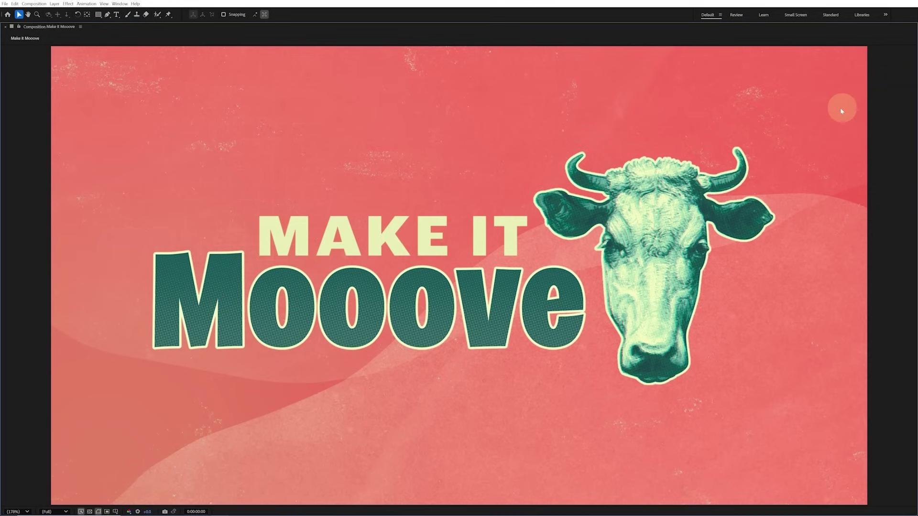
- Examine the Mooove text and the cow in the maximized composition view, and restore the normal panel layout
click(359, 294)
click(644, 250)
key(grave)
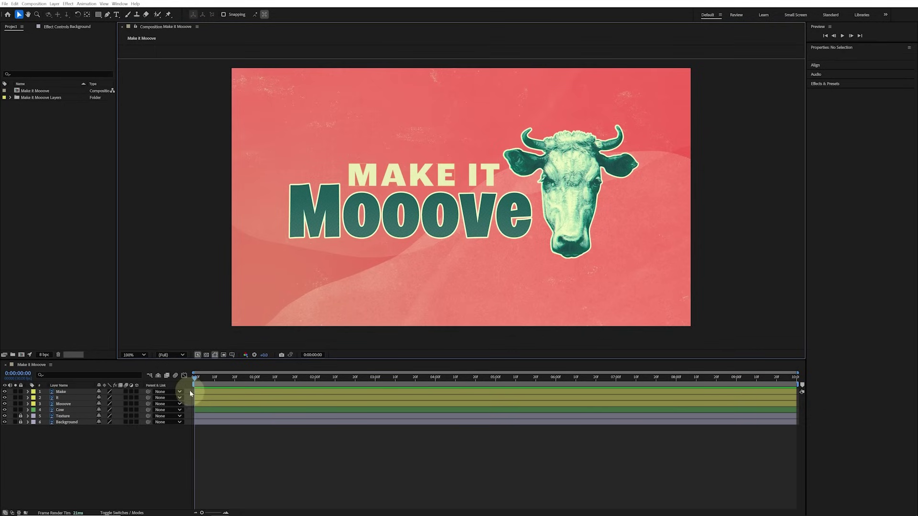
- Reveal the Make layer's transform properties and set a Position keyframe for it at 1 second
drag(195, 377, 256, 381)
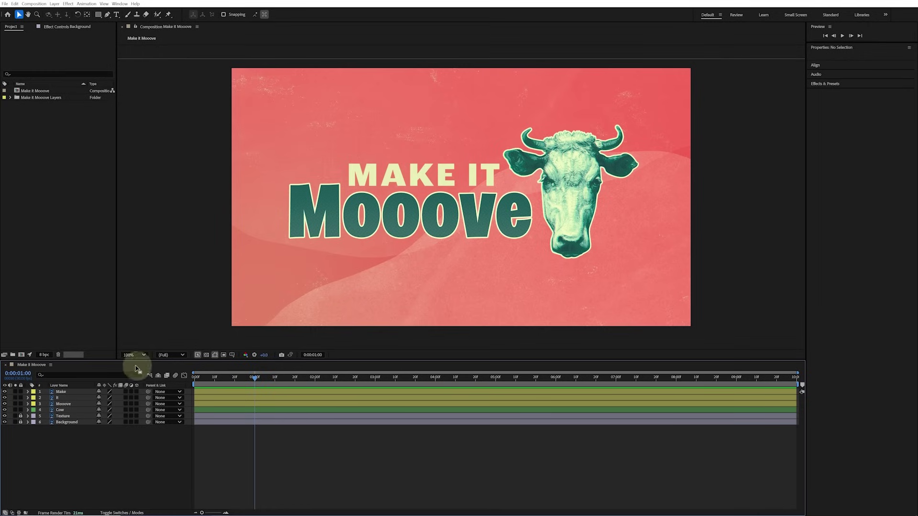
click(56, 376)
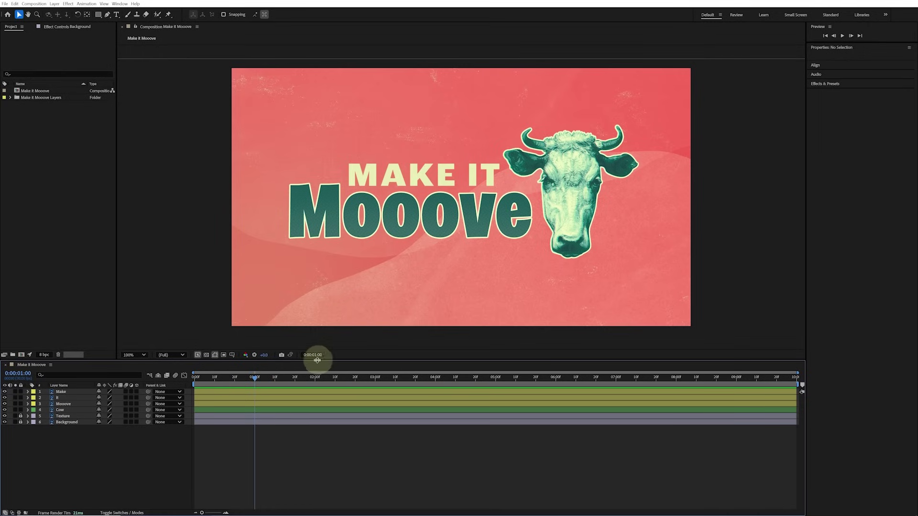
click(60, 392)
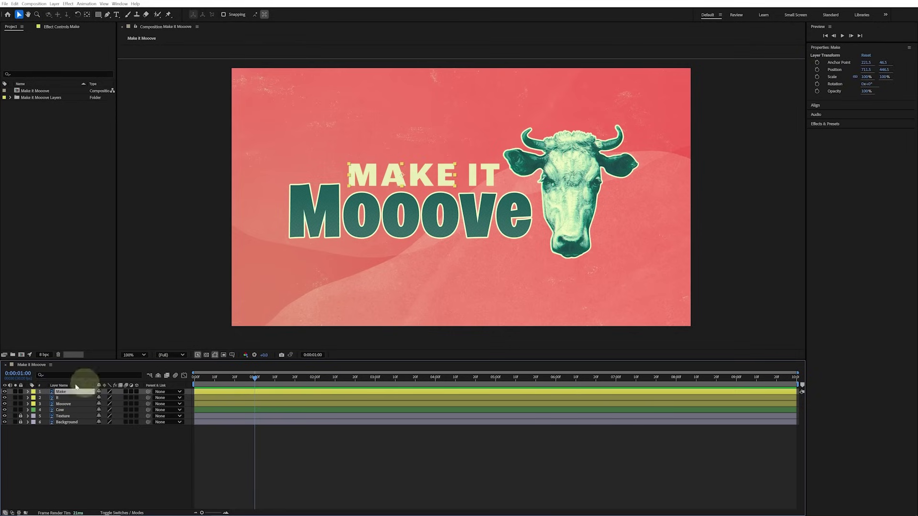
click(27, 392)
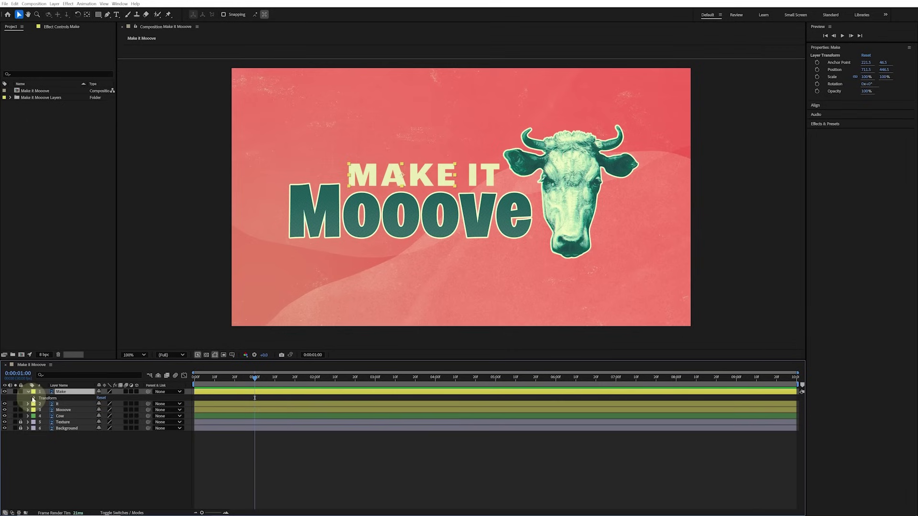
click(33, 398)
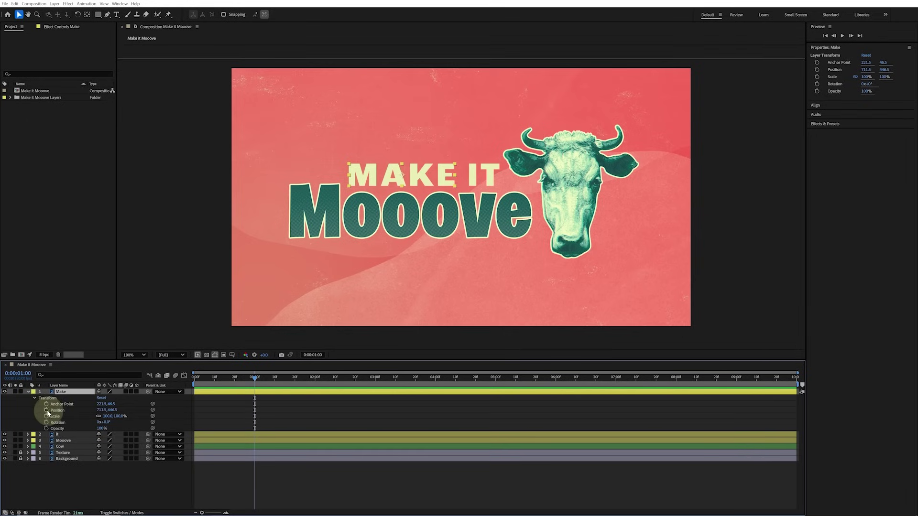
click(818, 70)
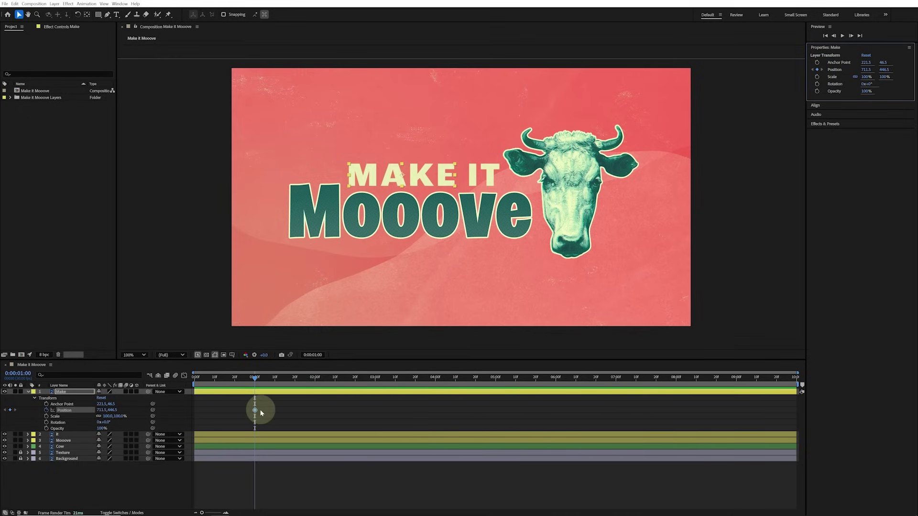
- At the composition start, move the Make text horizontally off the left of the frame to about X -236.5, and preview the motion
drag(254, 377, 189, 381)
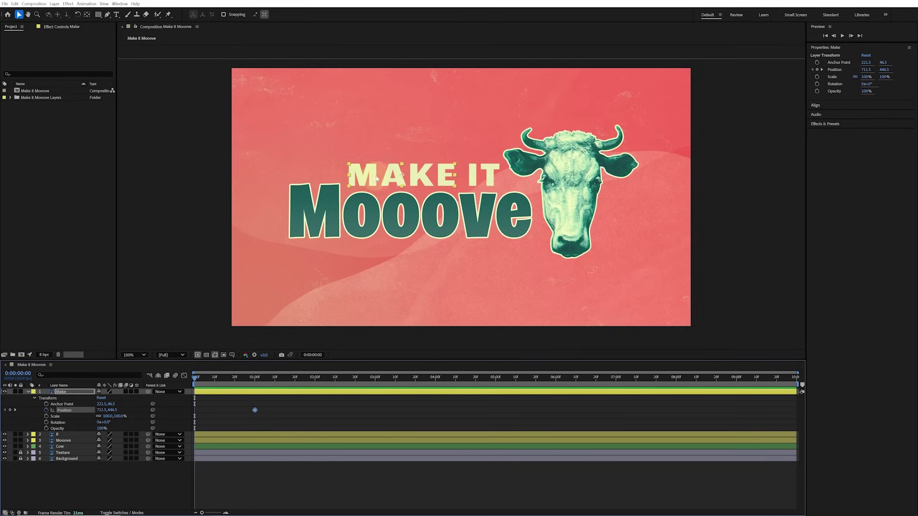
drag(370, 180, 141, 168)
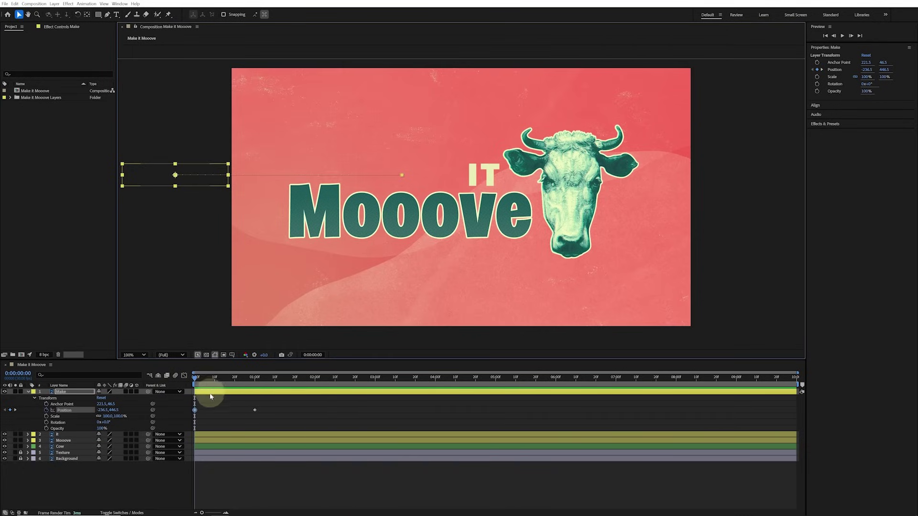
key(space)
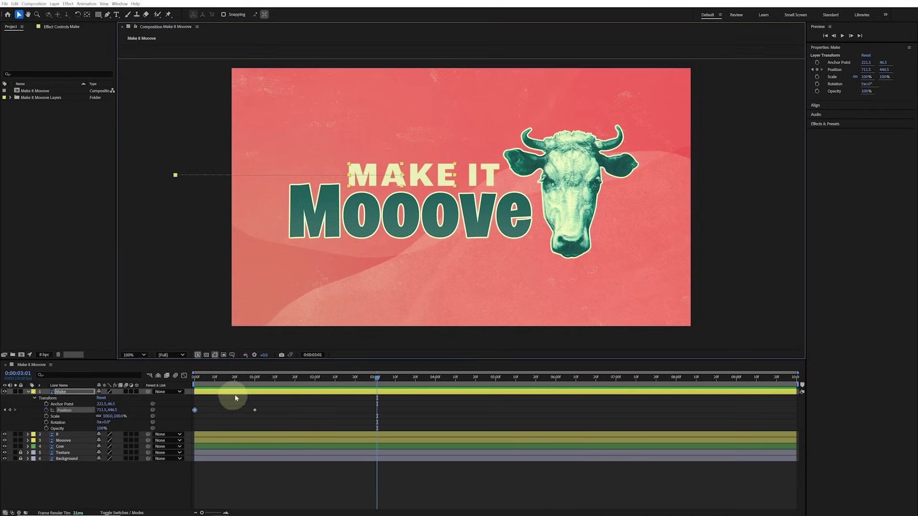
- Set Position keyframes for both the It and Mooove layers at the Make layer's 1-second keyframe
click(369, 379)
drag(367, 380, 258, 378)
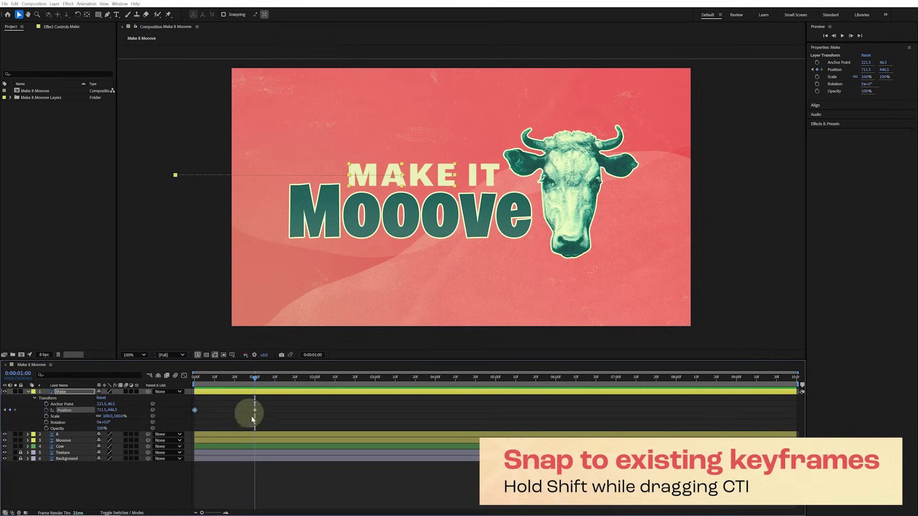
click(66, 435)
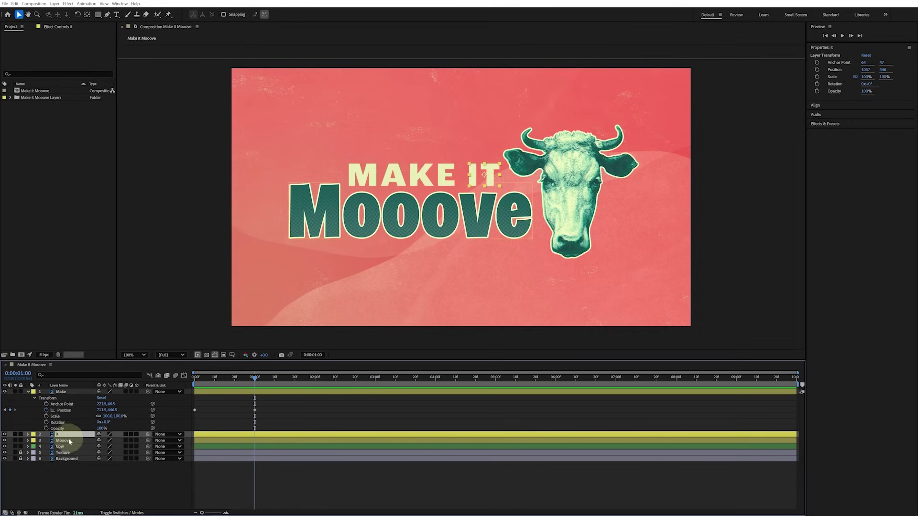
shift+click(69, 441)
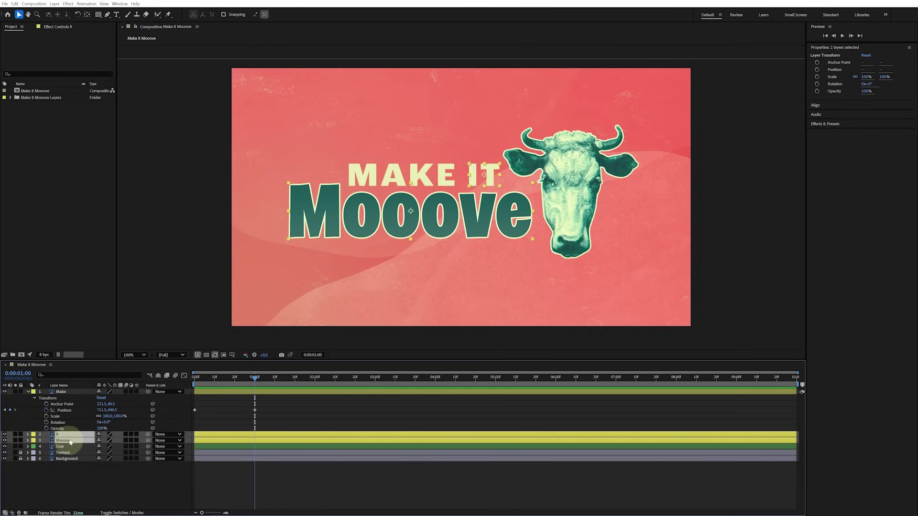
click(818, 70)
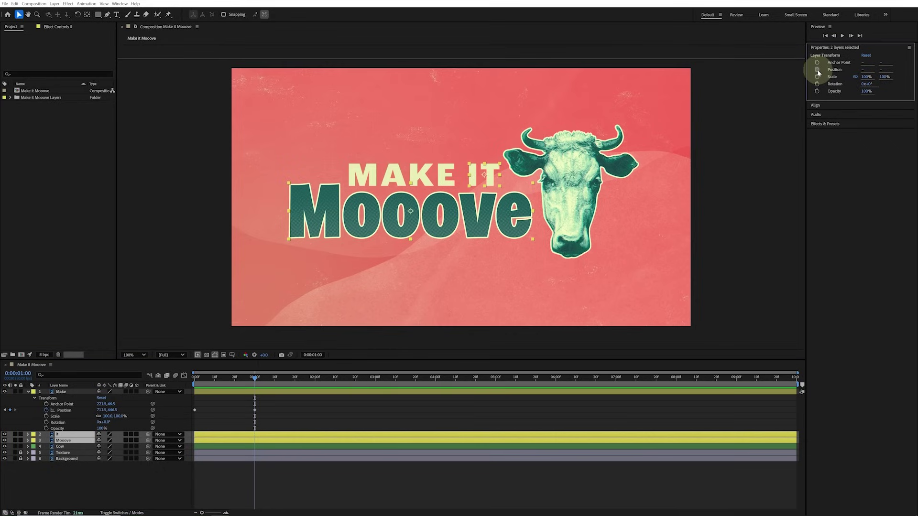
click(818, 71)
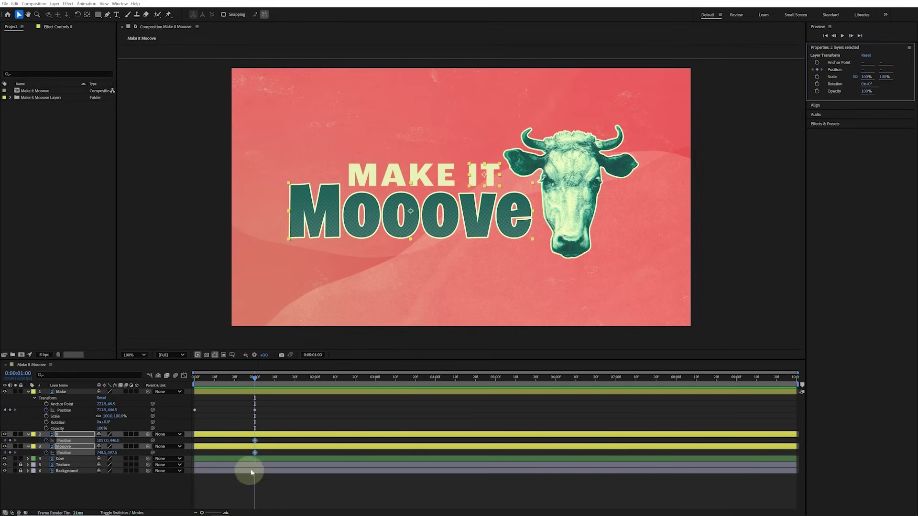
- At the composition start, move the It text straight up out of the frame to about Y -52
drag(253, 379, 173, 378)
click(24, 421)
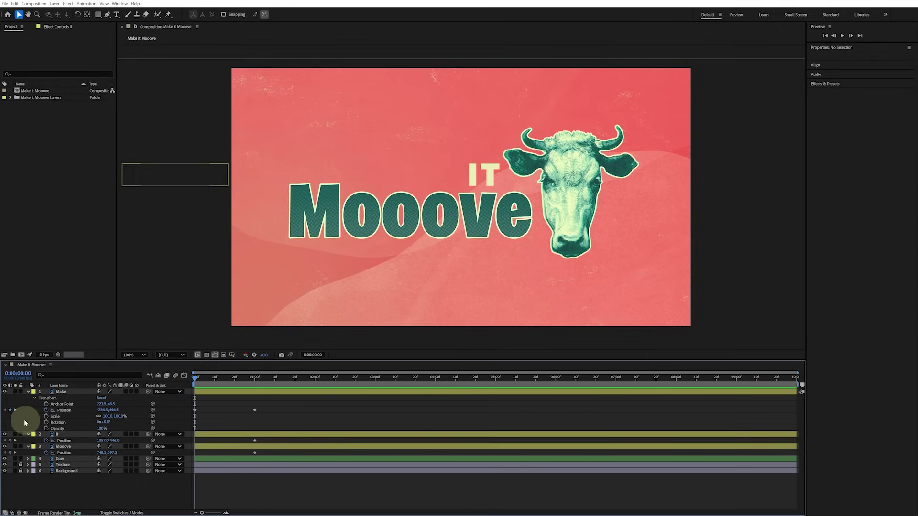
click(69, 435)
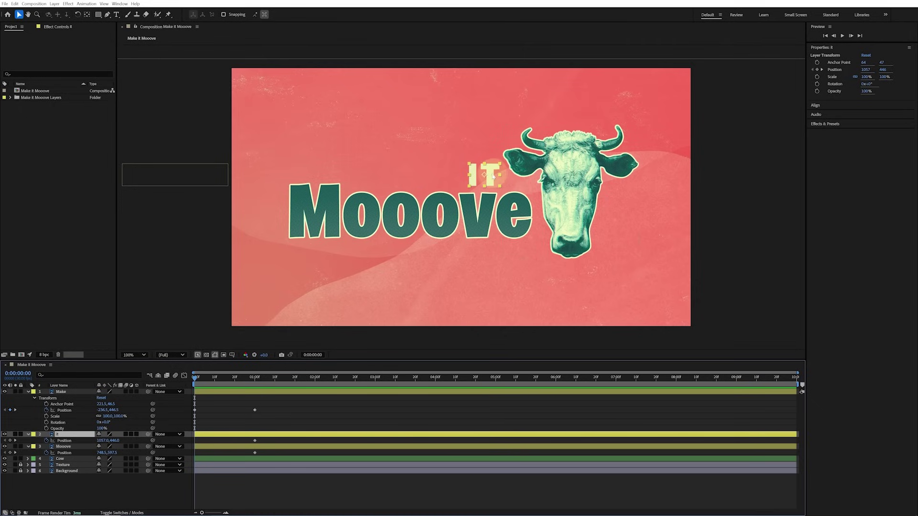
drag(492, 177, 499, 57)
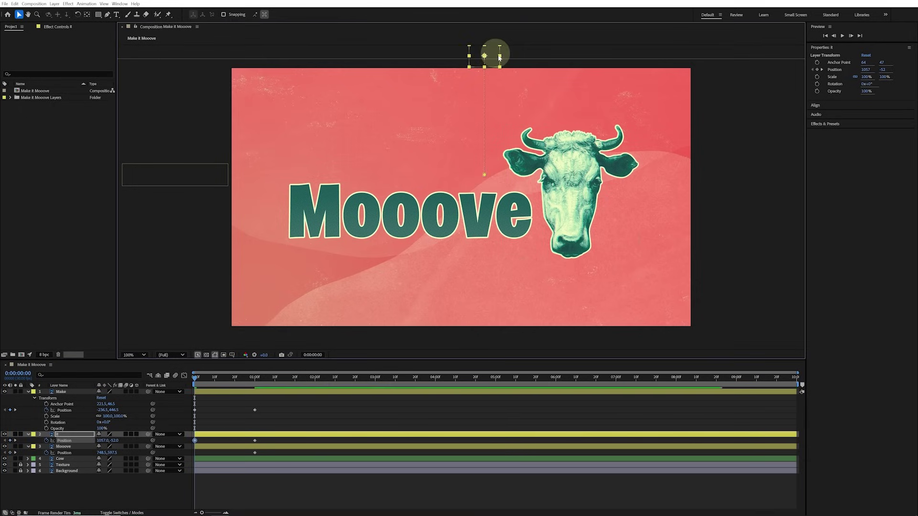
- At the composition start, move the Mooove text below the frame to about Y 1212.5, and preview the animation
click(414, 226)
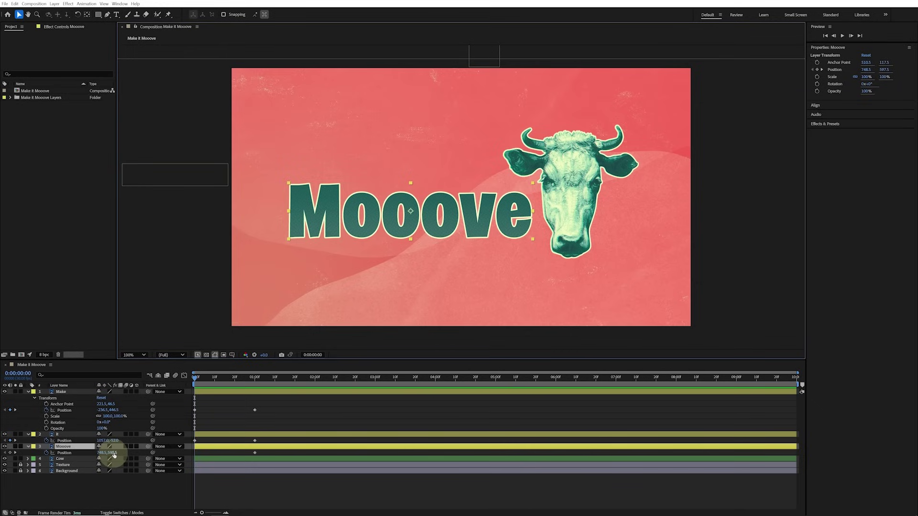
drag(110, 452, 352, 433)
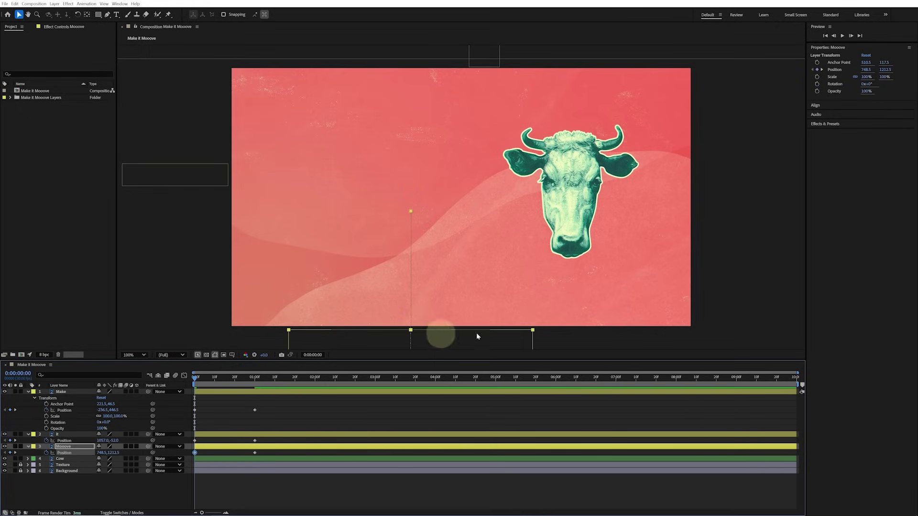
key(space)
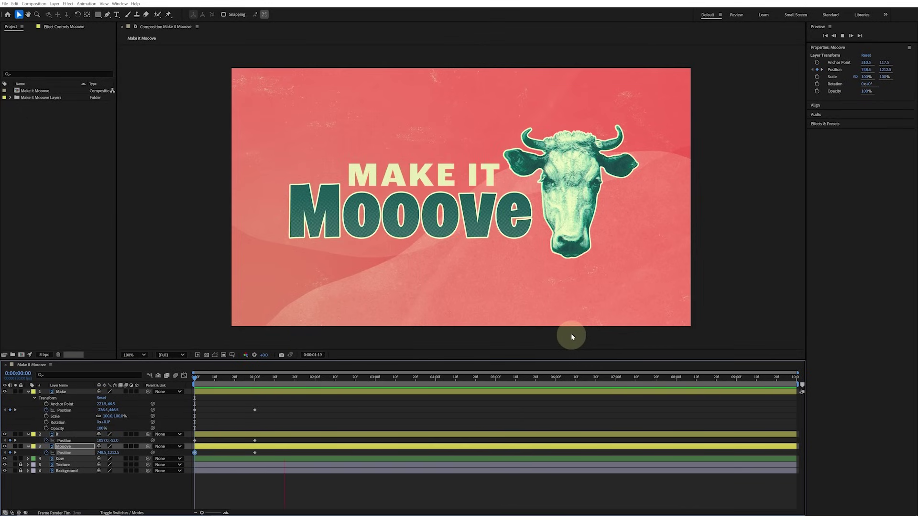
- Set Scale and Rotation keyframes for the Cow layer at 1 second
drag(227, 375, 256, 377)
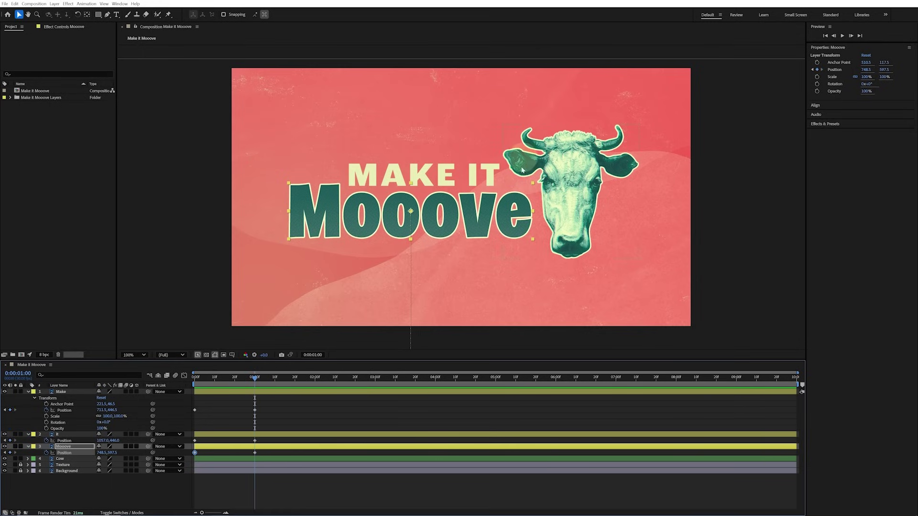
click(577, 176)
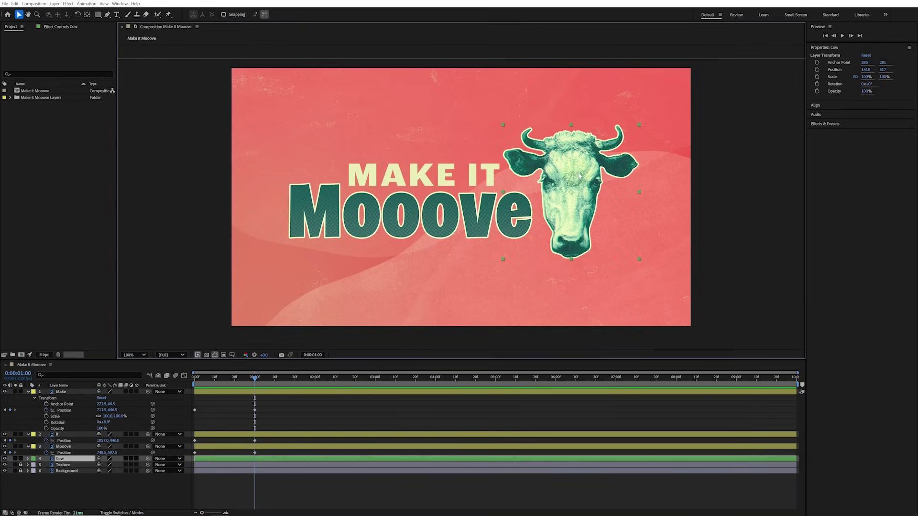
click(817, 76)
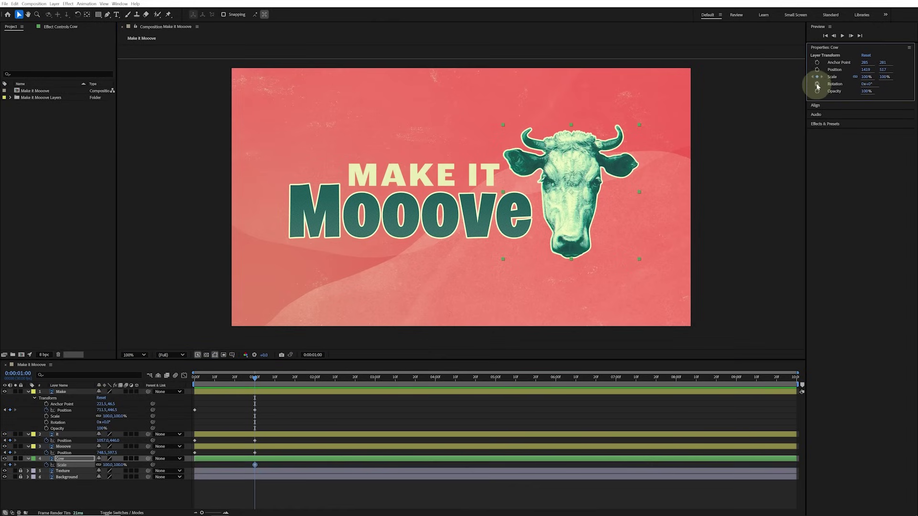
click(818, 84)
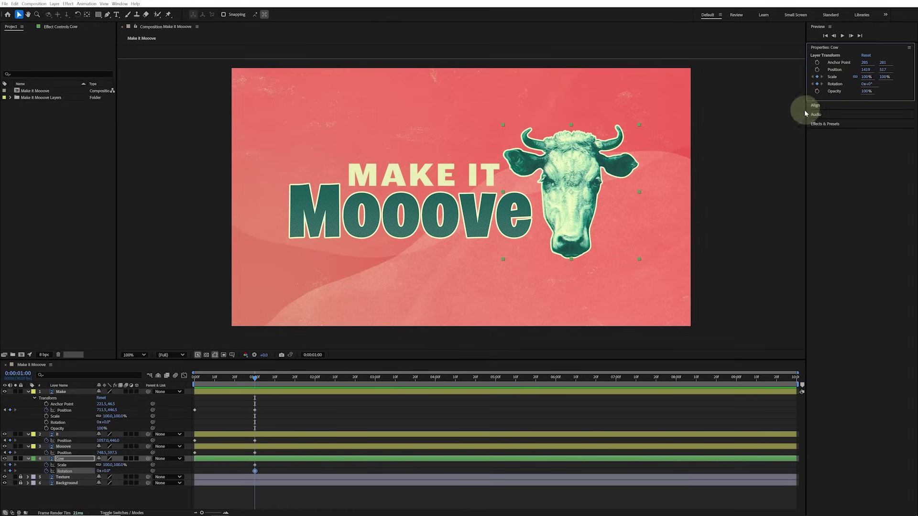
- At the composition start, set the Cow layer's rotation to about -109° and its scale to 0%
drag(255, 380, 180, 381)
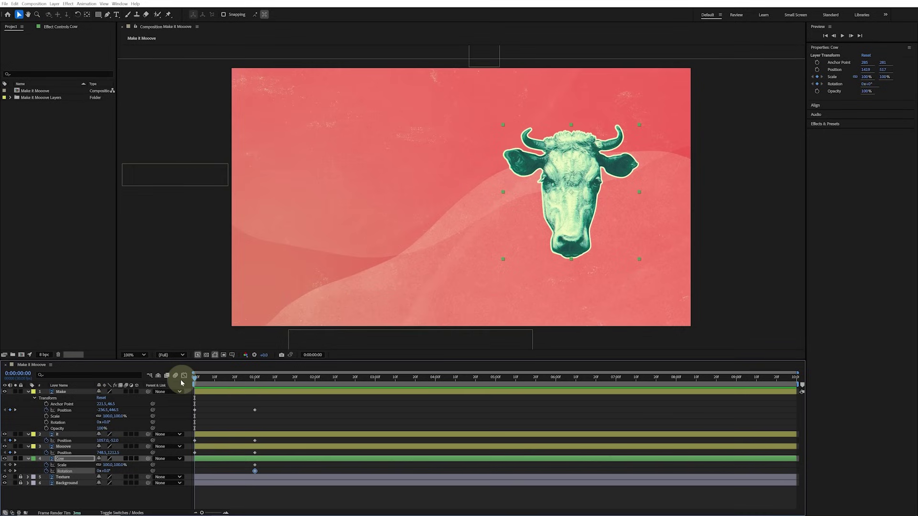
click(114, 470)
drag(108, 474, 69, 473)
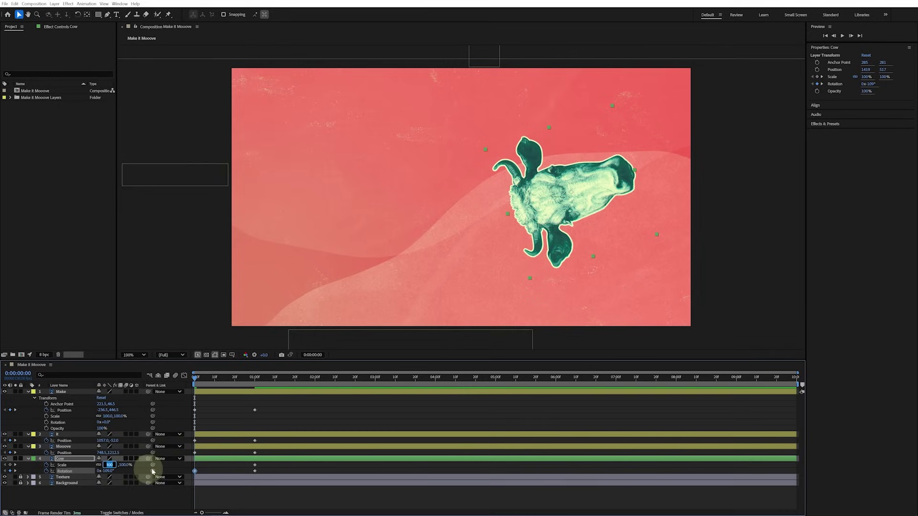
key(Return)
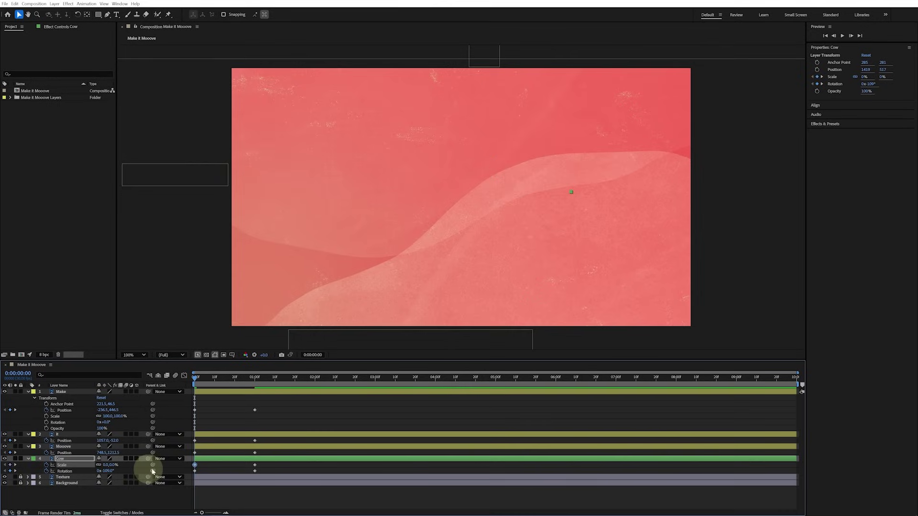
- Clear the layer selection and preview the full animation of the text and cow
click(301, 467)
key(space)
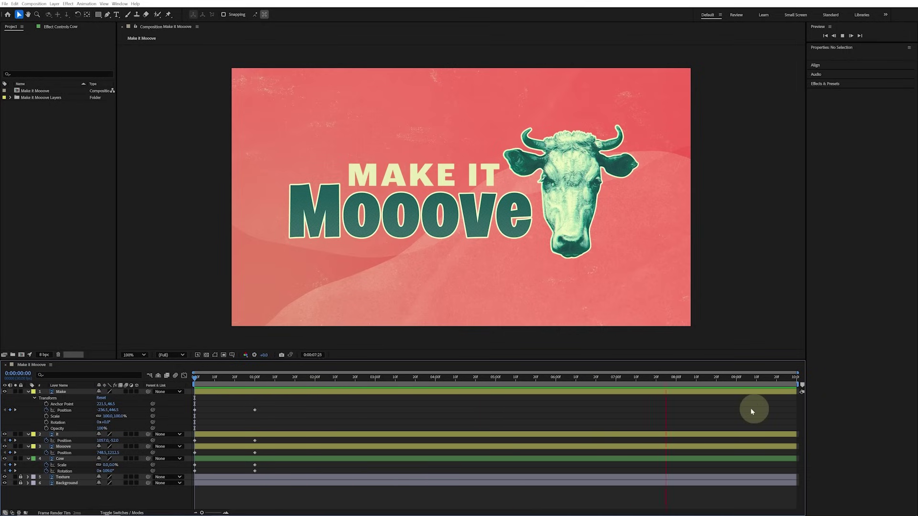
key(space)
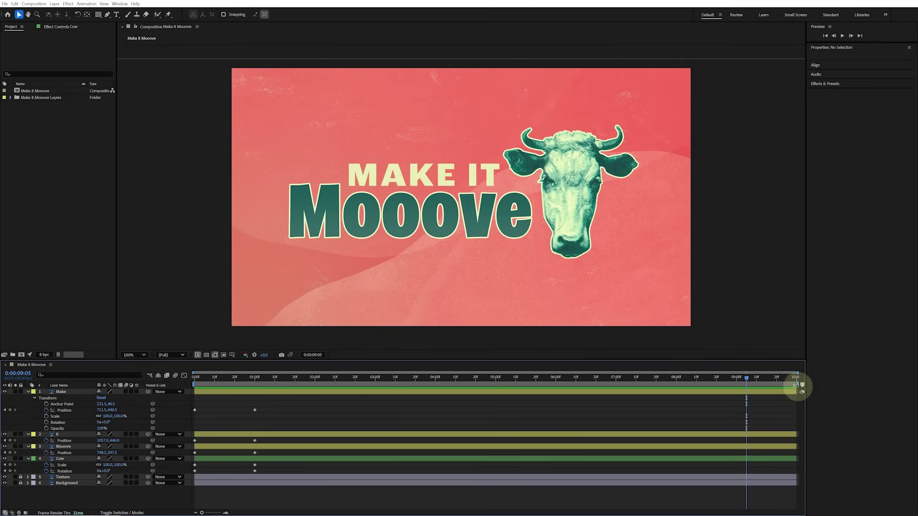
- Shorten the work area so it ends at about 4 seconds, and return to the composition start
key(End)
drag(795, 385, 441, 385)
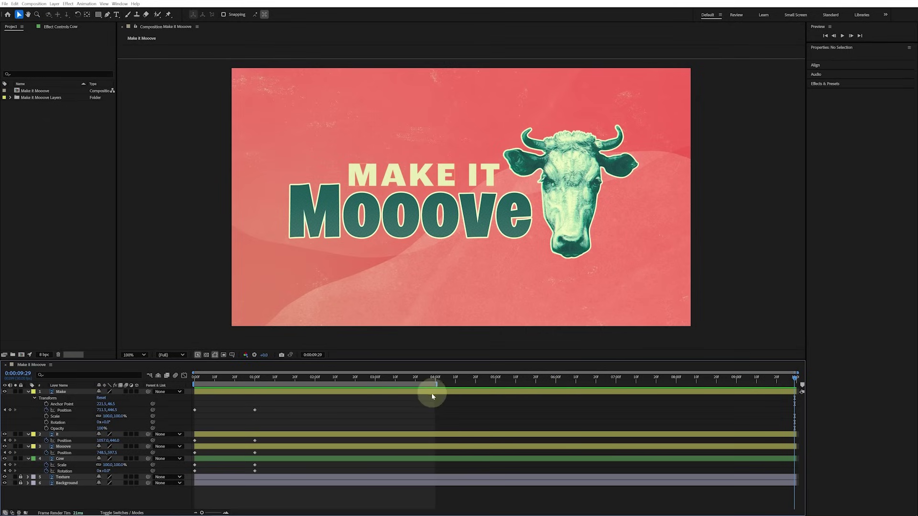
key(Home)
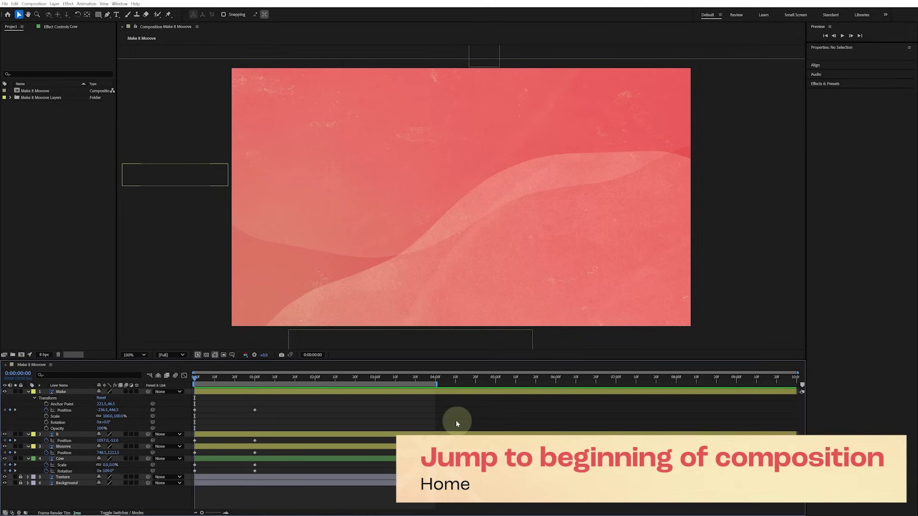
- Preview the animation within the shortened work area
key(space)
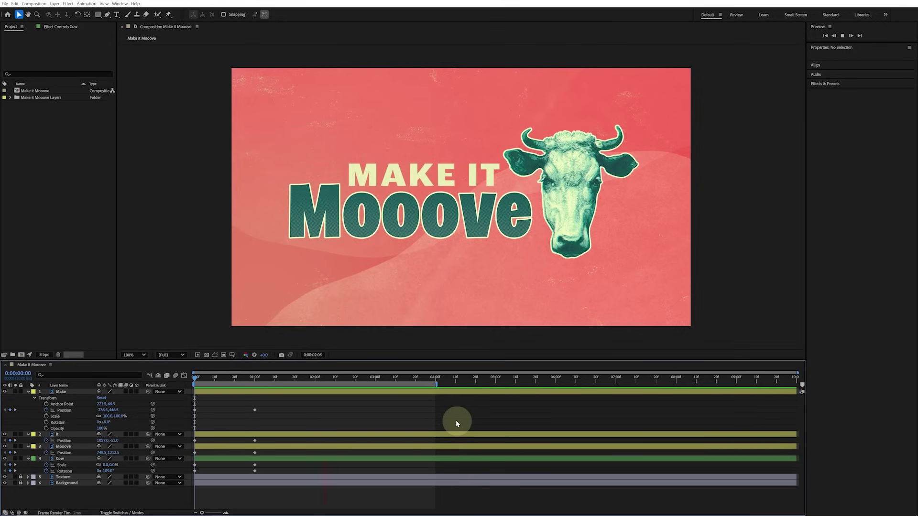
key(space)
key(space)
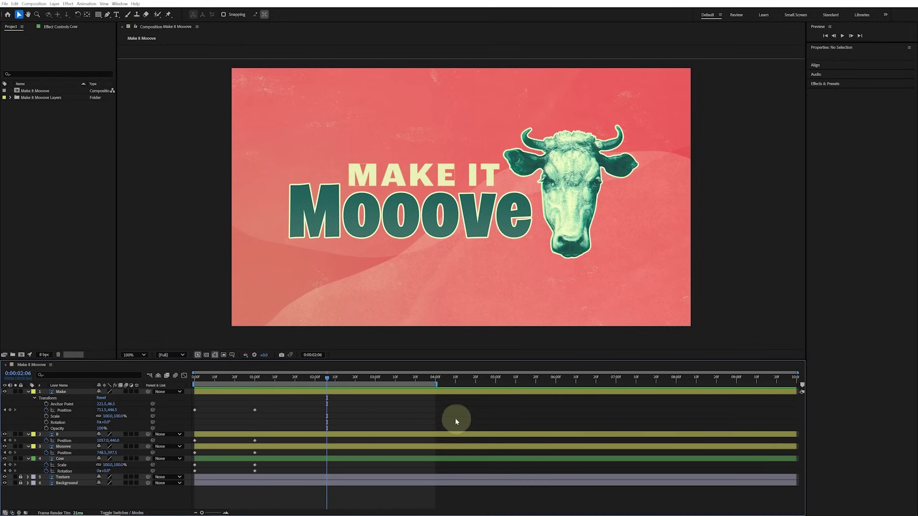
- From the composition start, collapse all the unlocked layers and reveal only their keyframed properties
key(Home)
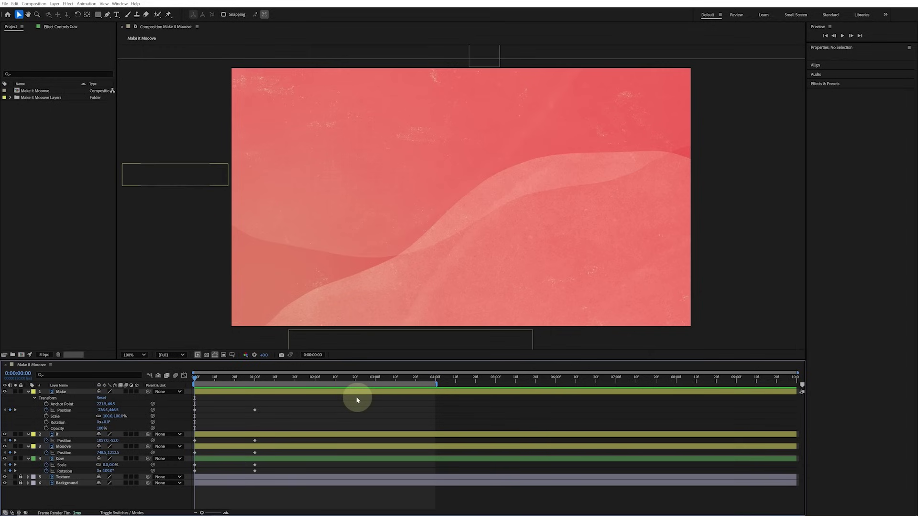
click(67, 392)
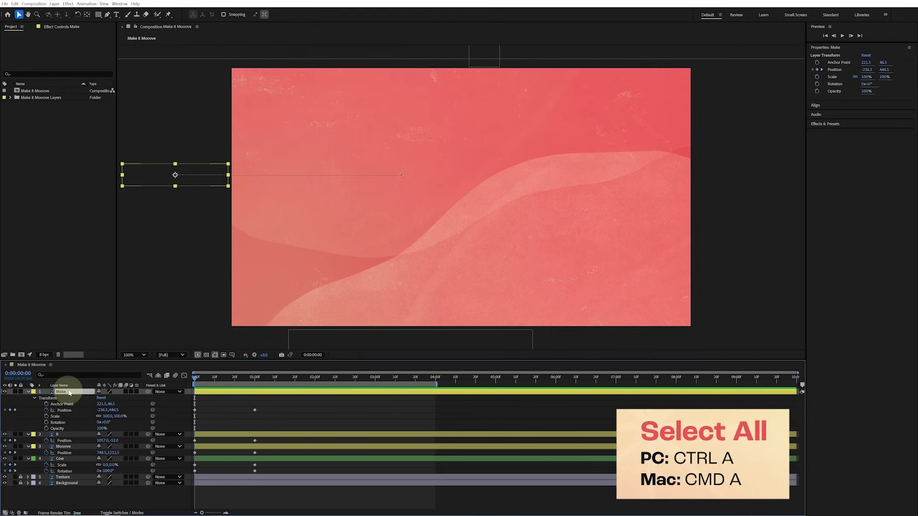
key(ctrl+a)
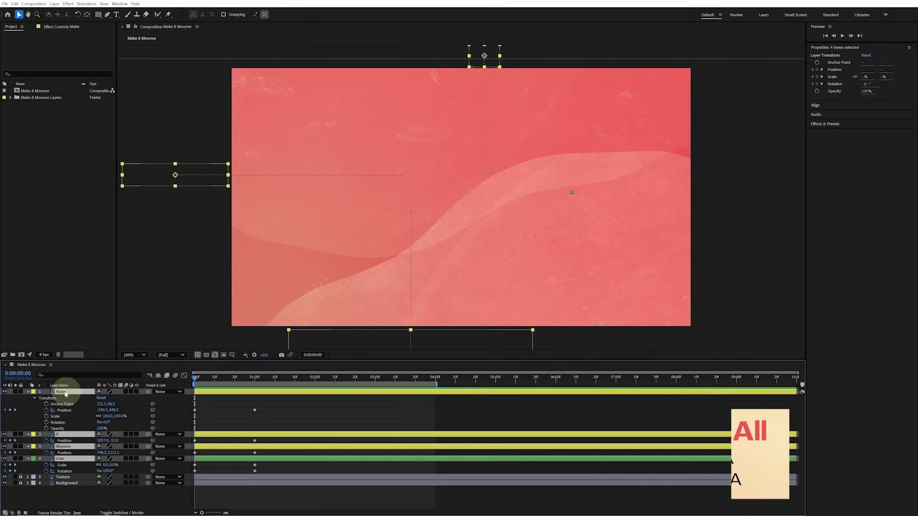
click(28, 392)
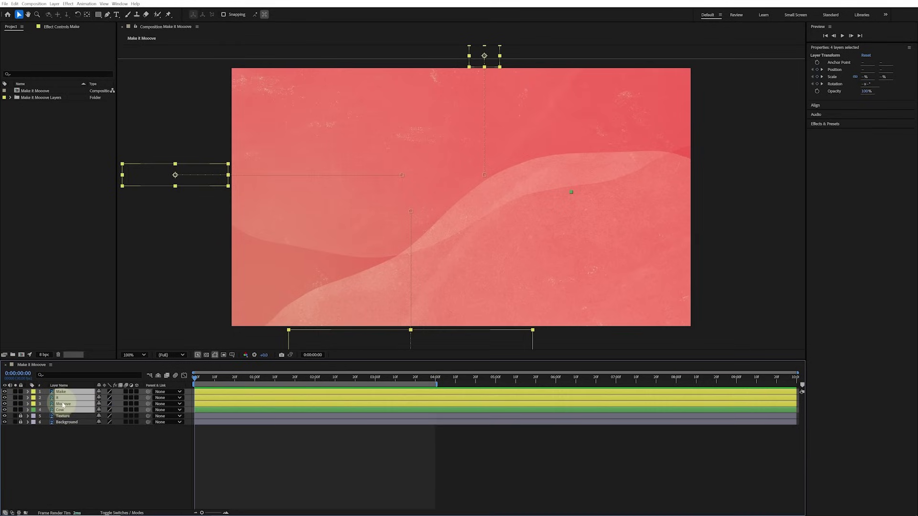
key(u)
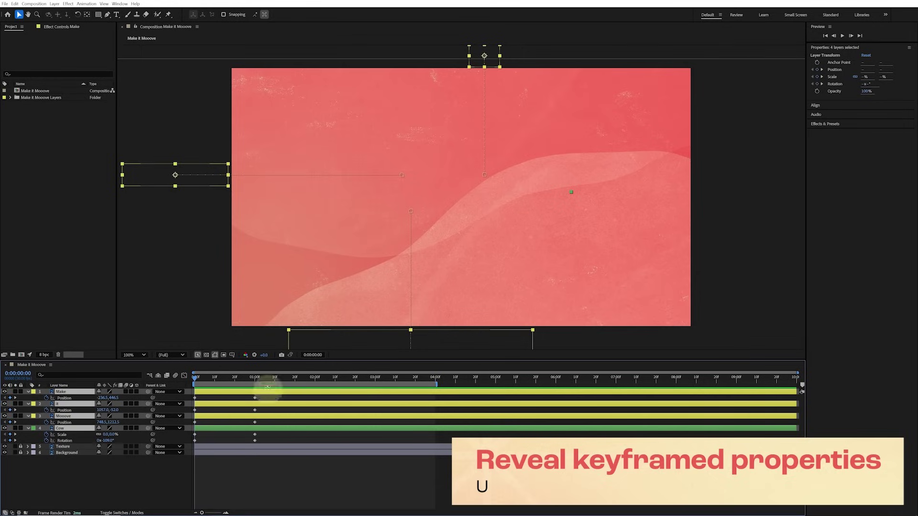
click(236, 470)
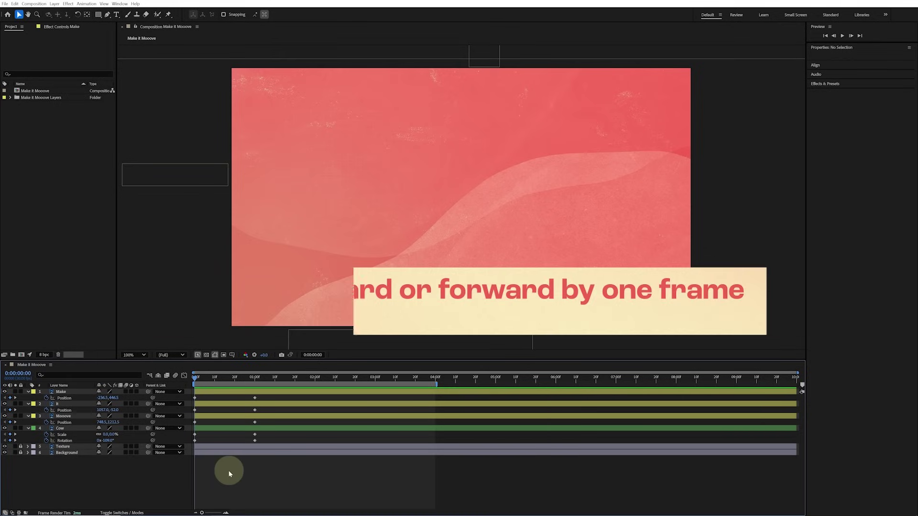
- Shift the It layer in time so it starts at frame 5 of the composition
key(Page_Down)
key(Page_Down)
key(Page_Down)
key(Page_Down)
key(Page_Down)
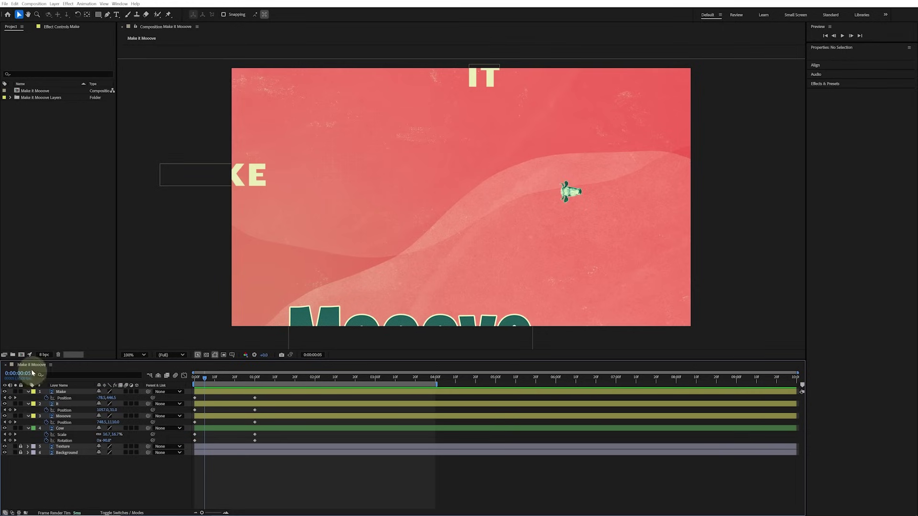
click(68, 404)
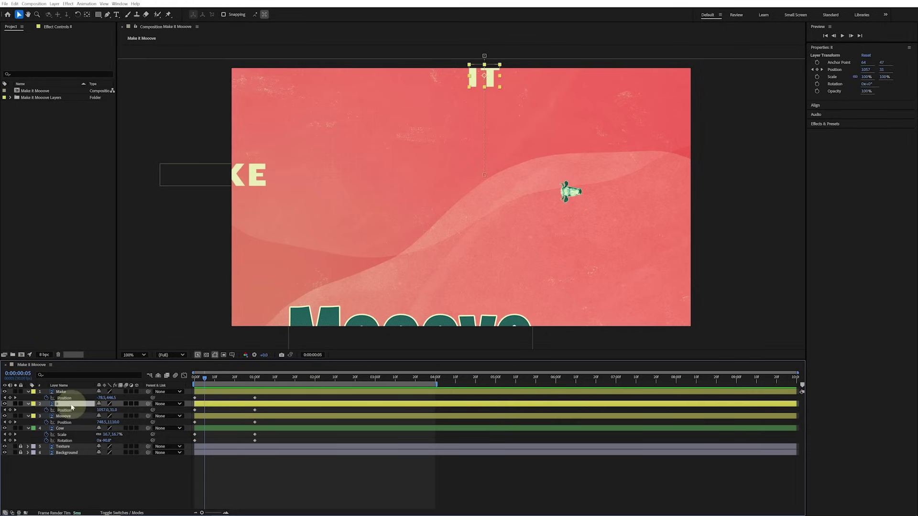
drag(214, 408, 224, 408)
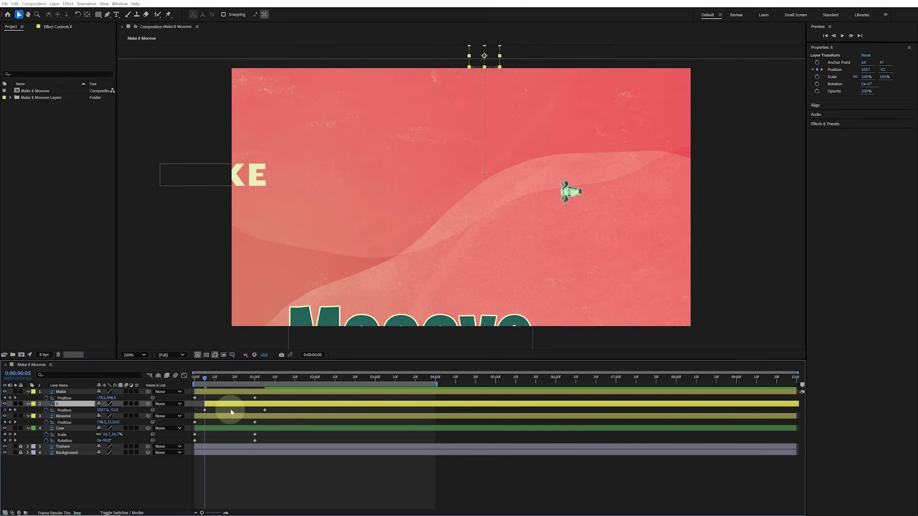
- Stagger the remaining layers by starting the Cow layer at frame 10 and the Mooove layer at frame 15
key(space)
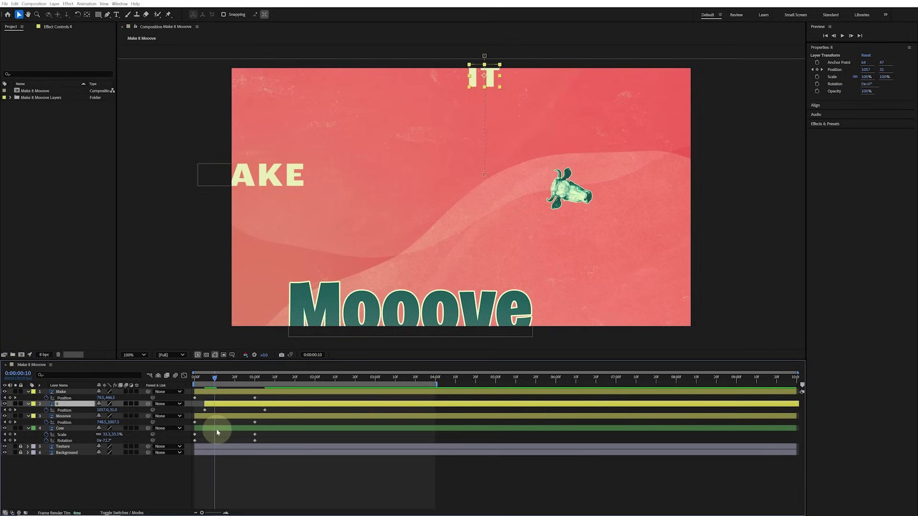
drag(216, 429, 236, 430)
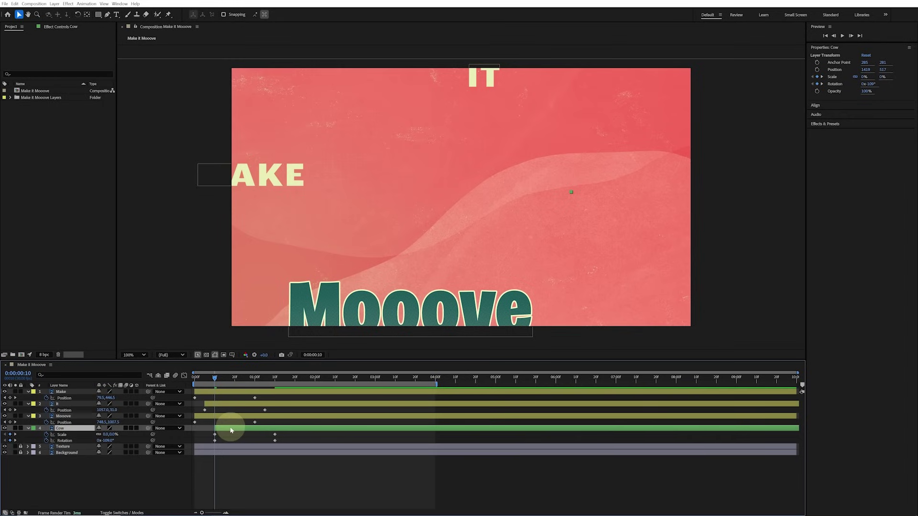
key(space)
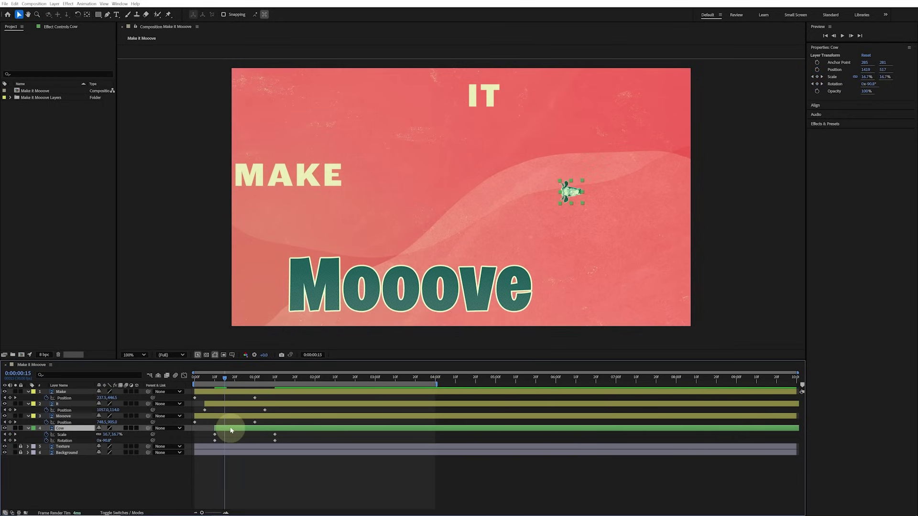
drag(210, 417, 239, 419)
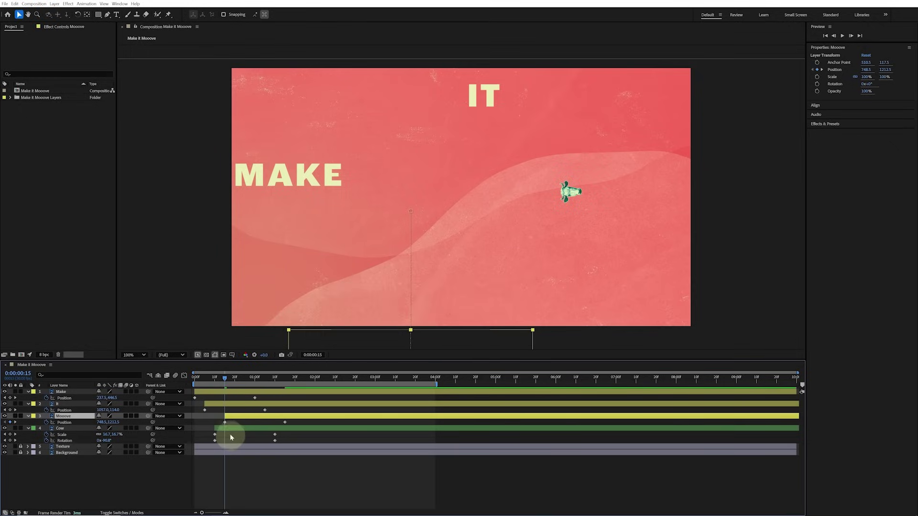
- Move the Cow layer above the Mooove layer in the stacking order and preview the staggered animation from the start
click(225, 430)
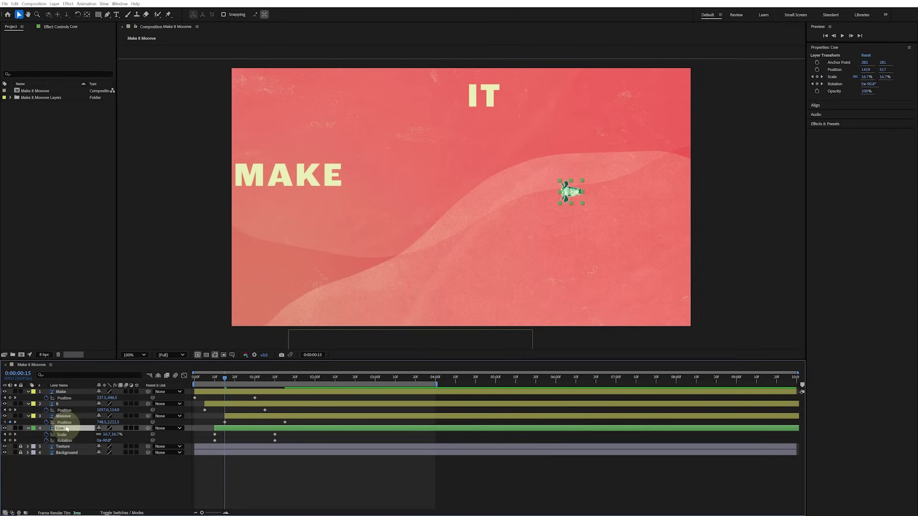
drag(67, 430, 70, 417)
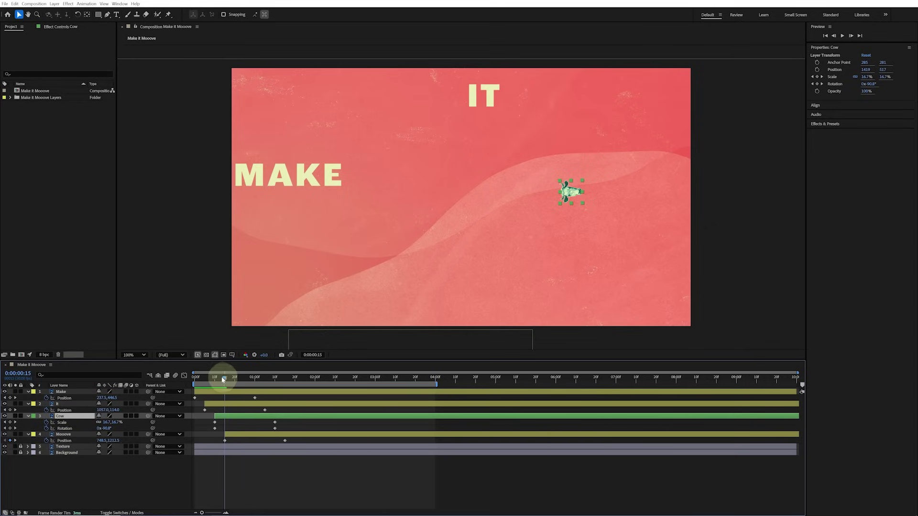
drag(224, 380, 189, 378)
key(space)
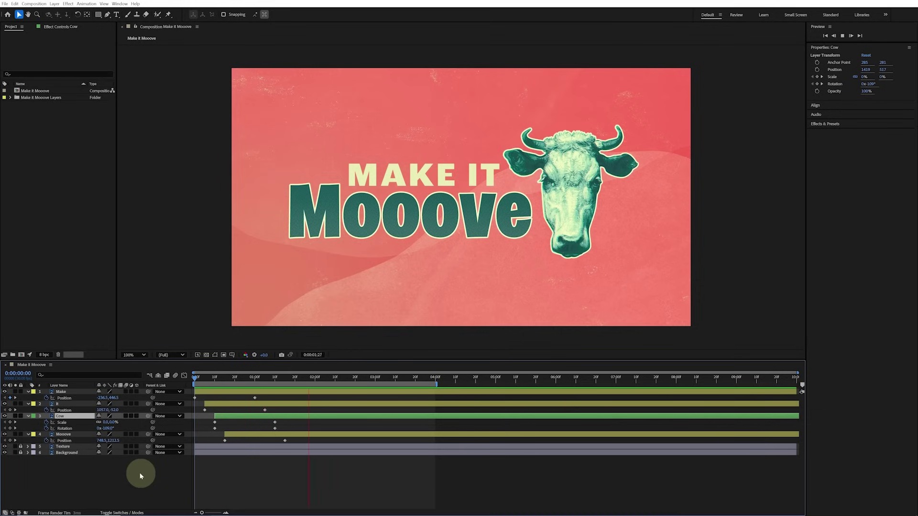
key(space)
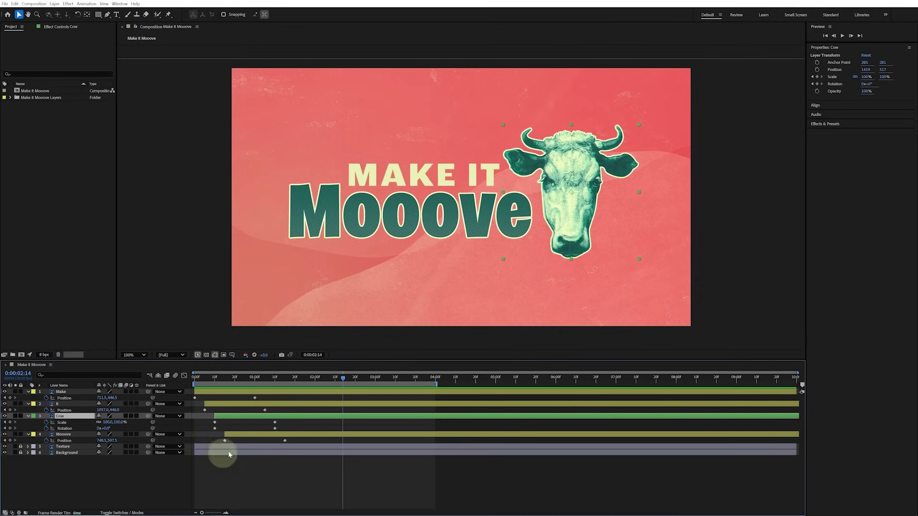
- At 3 seconds, add Position keyframes to the Make, It, Cow and Mooove layers together
drag(343, 380, 375, 381)
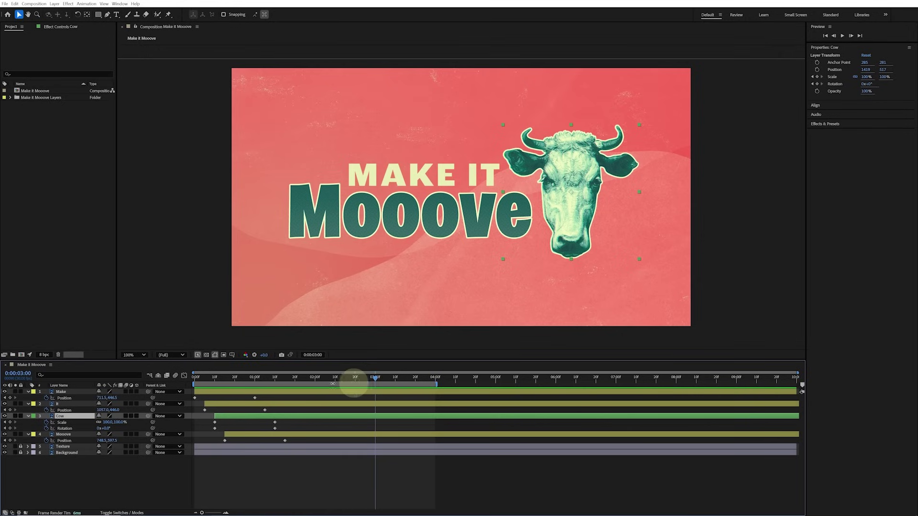
click(73, 391)
shift+click(73, 435)
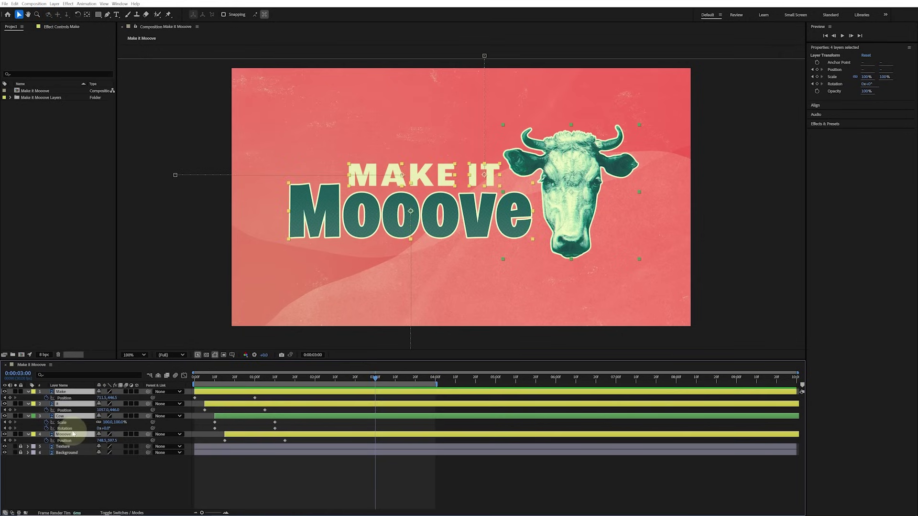
click(818, 71)
click(817, 70)
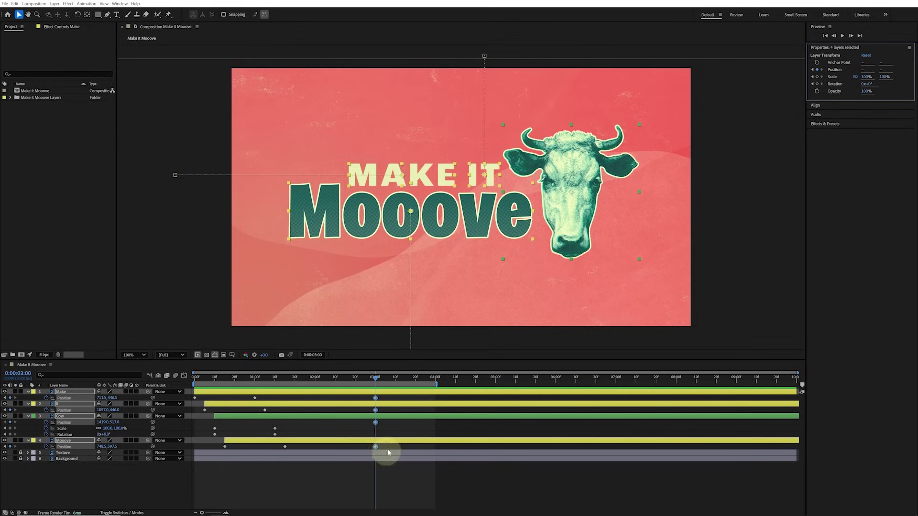
- At 4 seconds, move Make off the canvas's left edge, It off the top, Mooove off the bottom and Cow off the right, then preview
drag(380, 381, 435, 379)
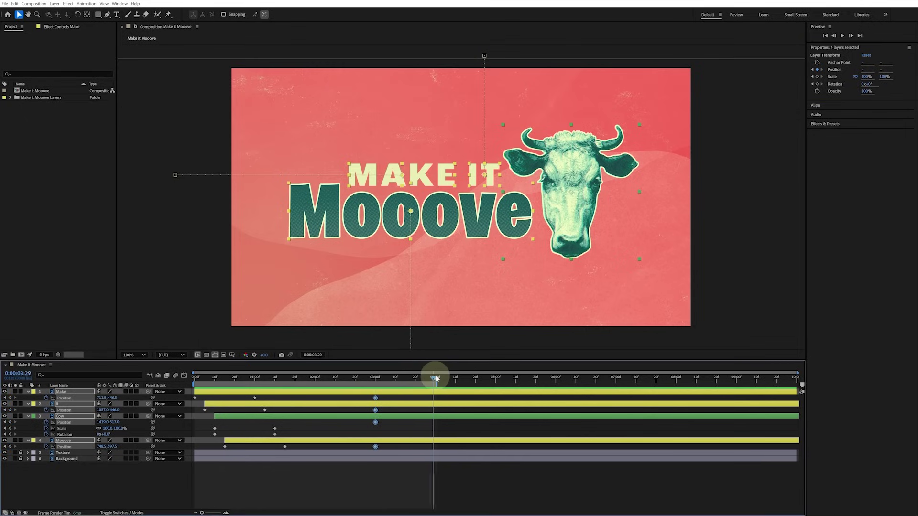
click(430, 400)
click(431, 393)
click(452, 172)
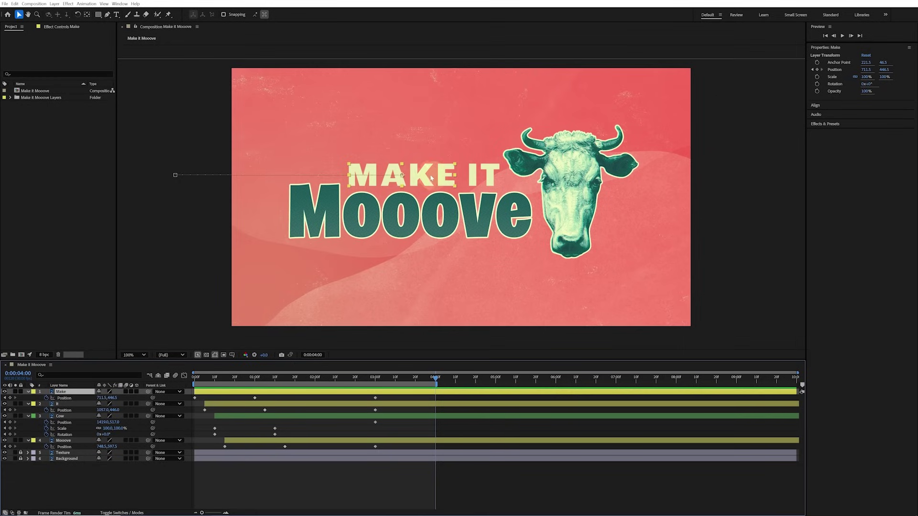
drag(420, 177, 192, 177)
drag(491, 179, 490, 60)
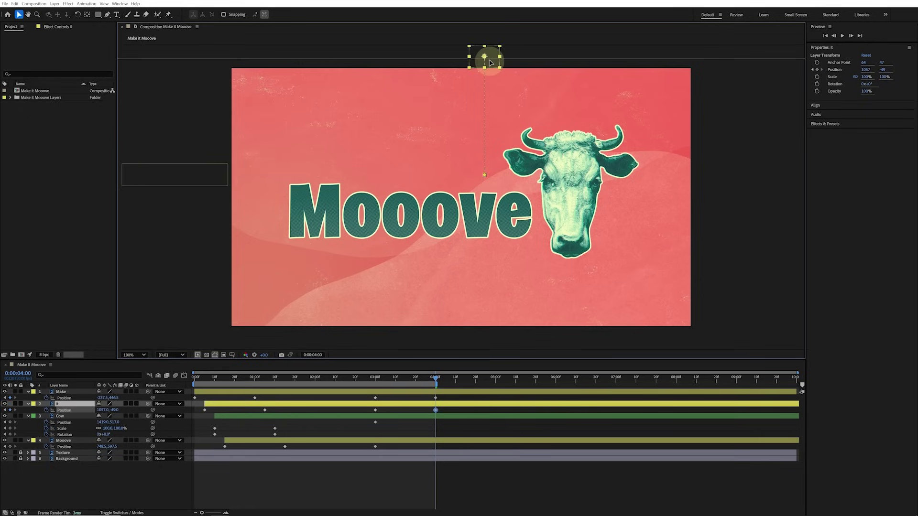
click(439, 211)
drag(439, 211, 439, 356)
drag(569, 200, 749, 196)
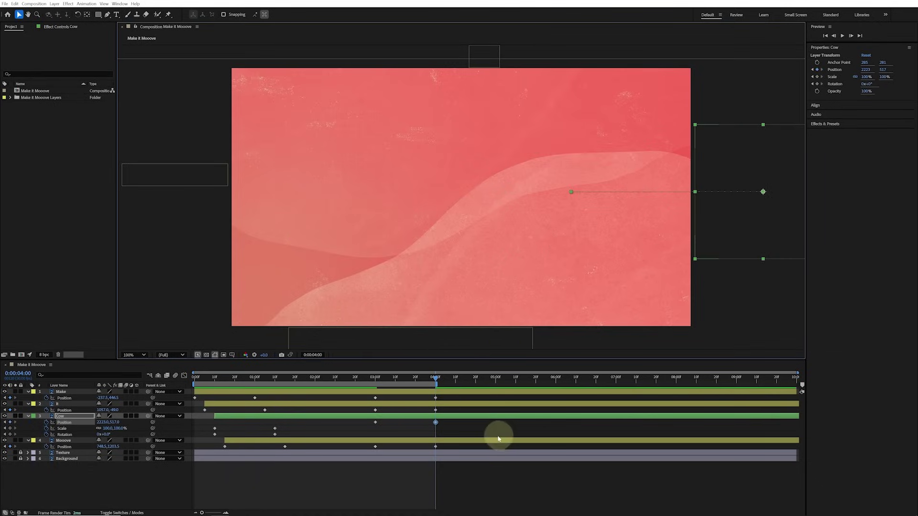
key(space)
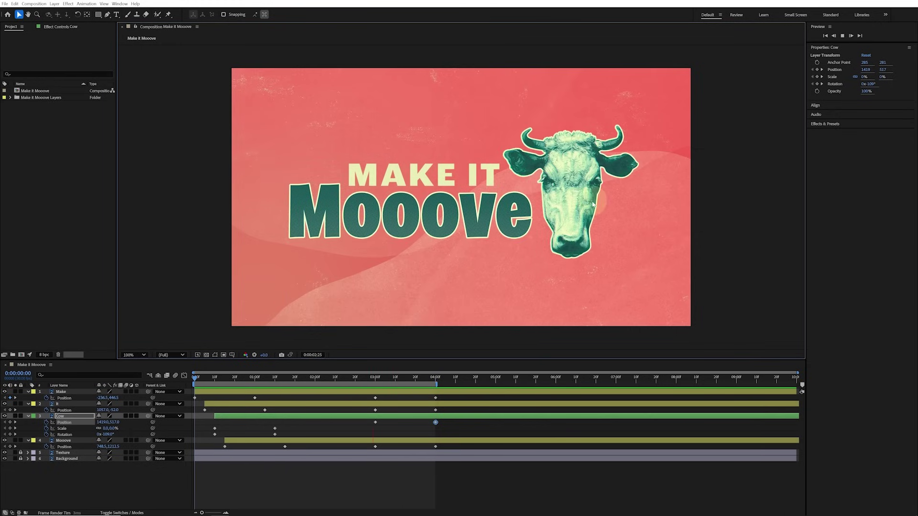
- Keyframe the Cow layer's rotation at 3 seconds and set it to about 99° at 4 seconds
click(412, 377)
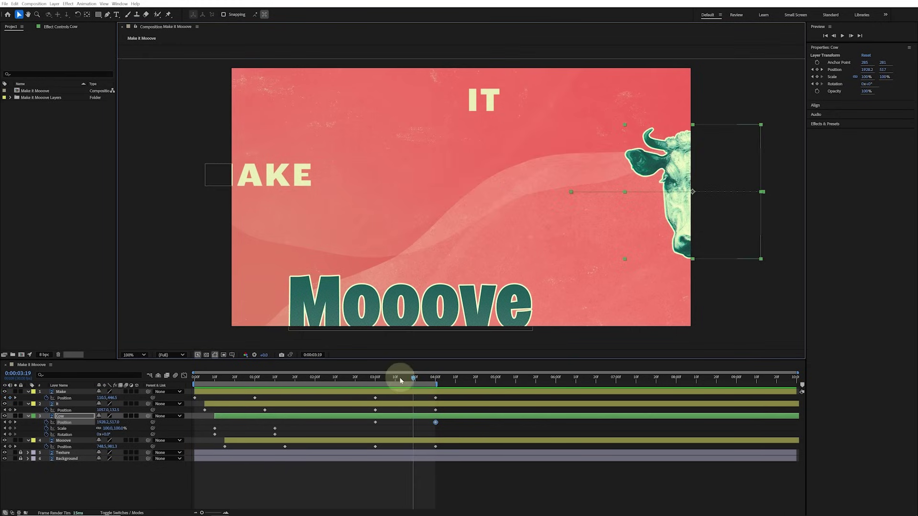
click(375, 377)
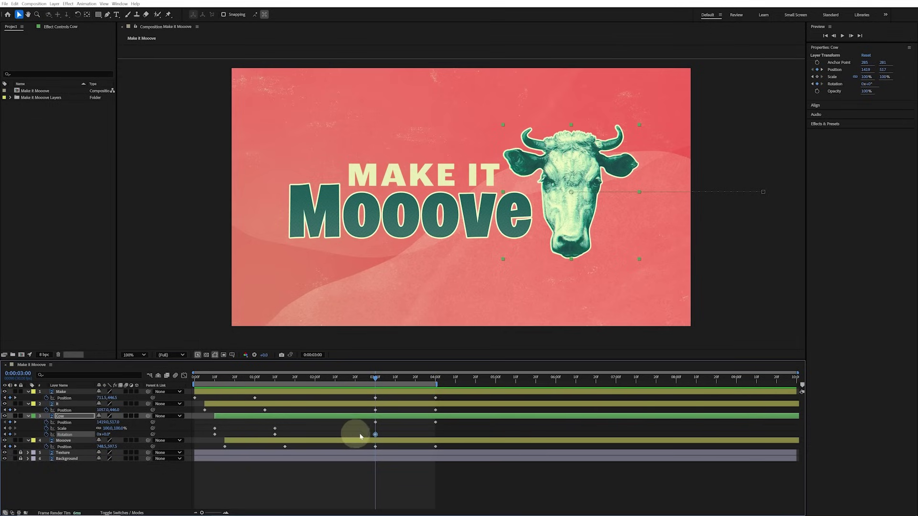
drag(399, 378, 436, 381)
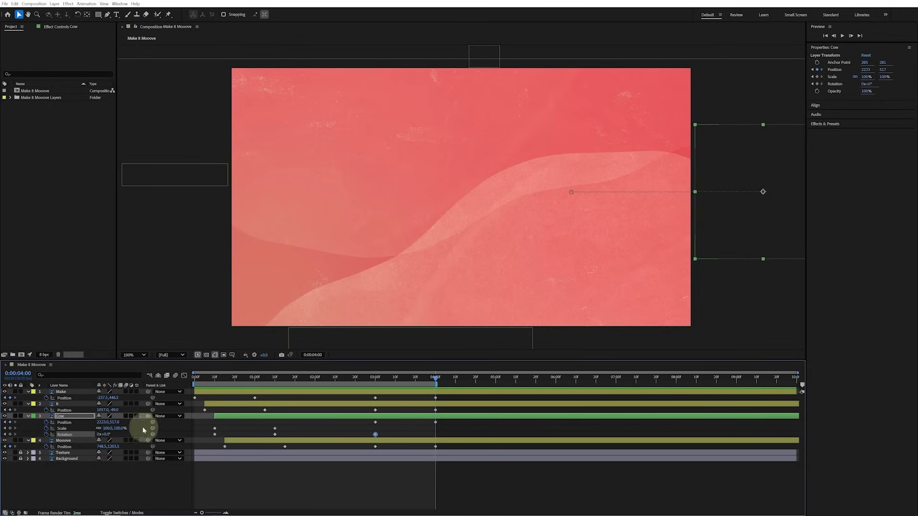
drag(105, 434, 144, 435)
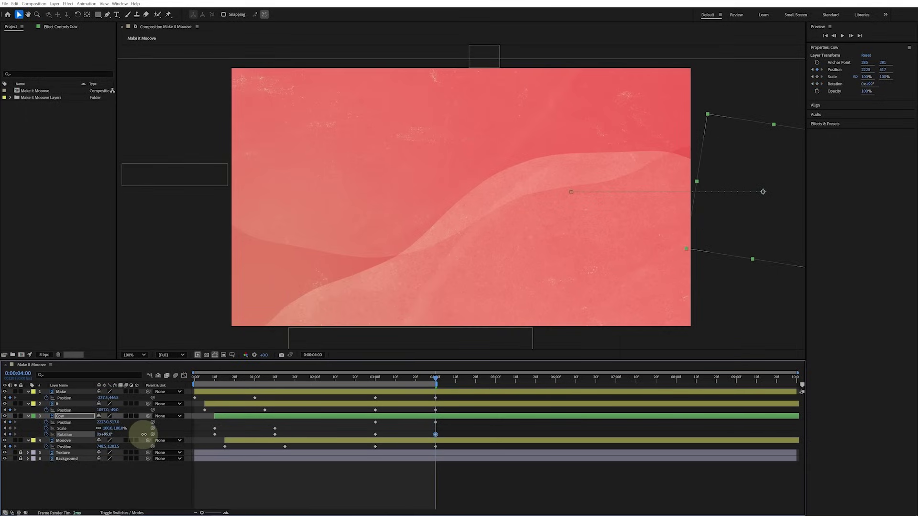
- Clear the layer selection and preview the entrance and exit animation from the composition start
click(135, 482)
key(Home)
key(space)
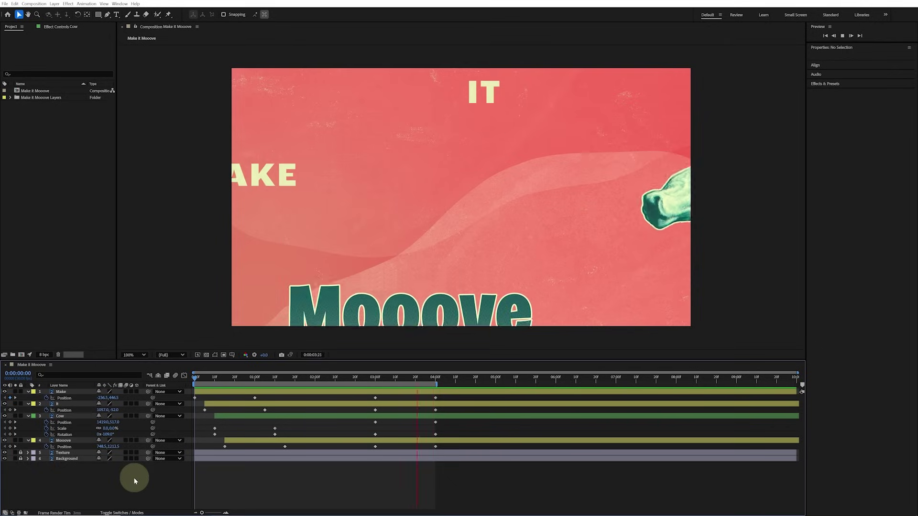
key(space)
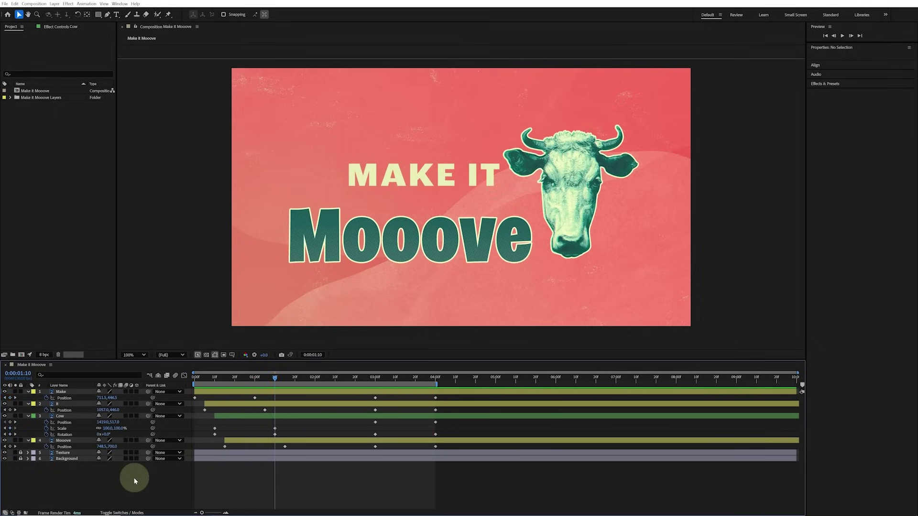
- Unlock the Texture layer and add a Position keyframe to it at the composition start
key(Home)
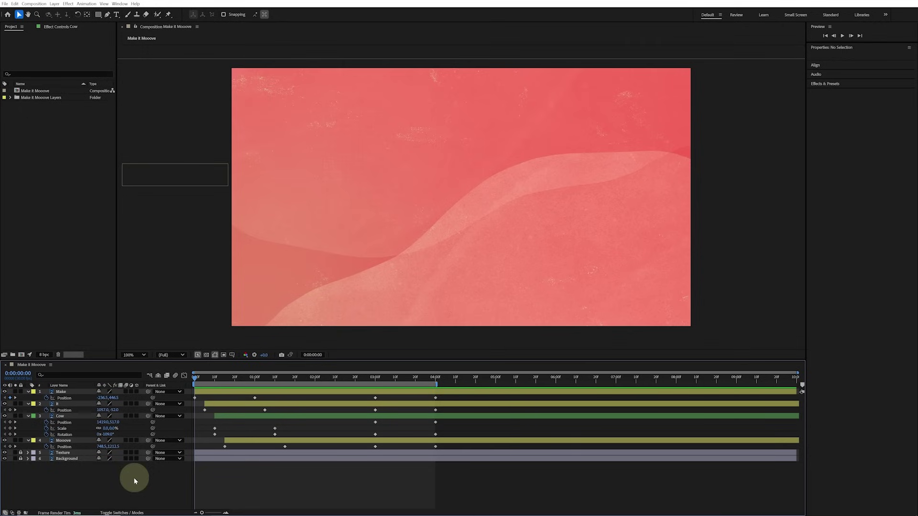
click(20, 453)
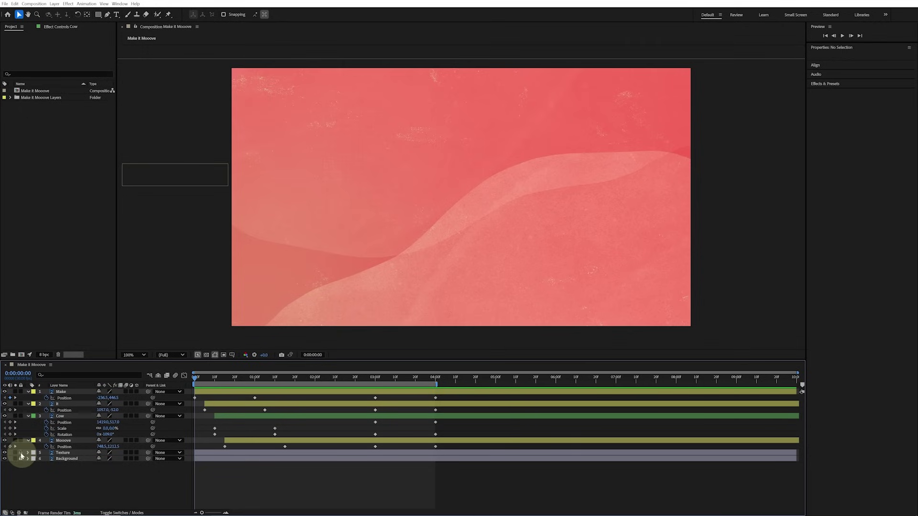
click(75, 453)
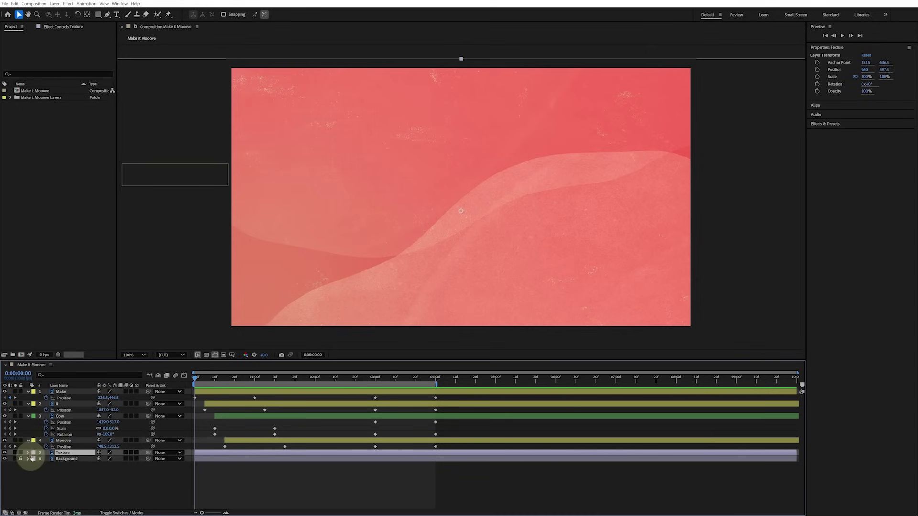
key(p)
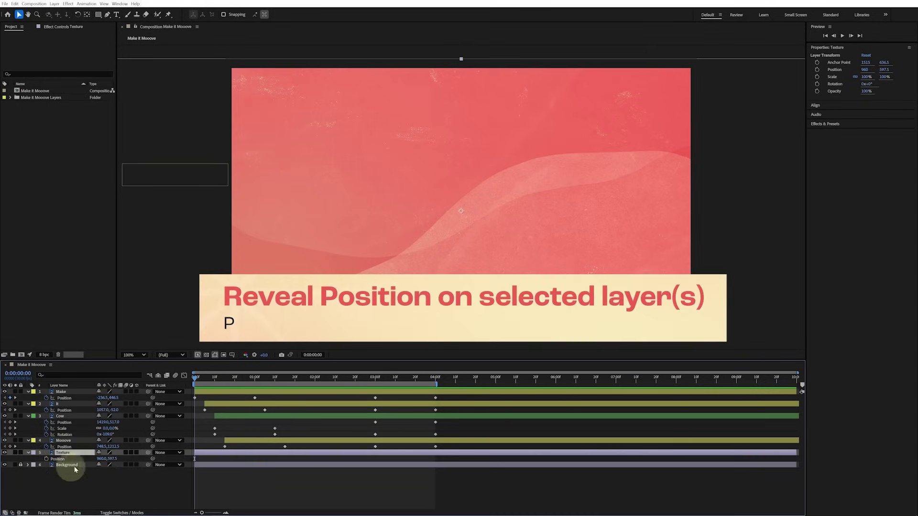
click(46, 459)
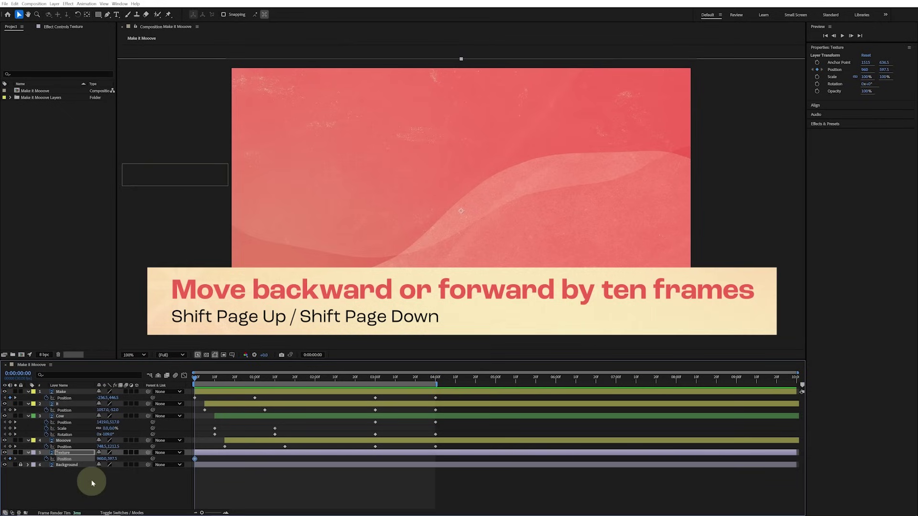
- At 1 second, move the Texture layer left to about 422, 621.5, keeping the canvas covered
key(shift+Page_Down)
key(shift+Page_Down)
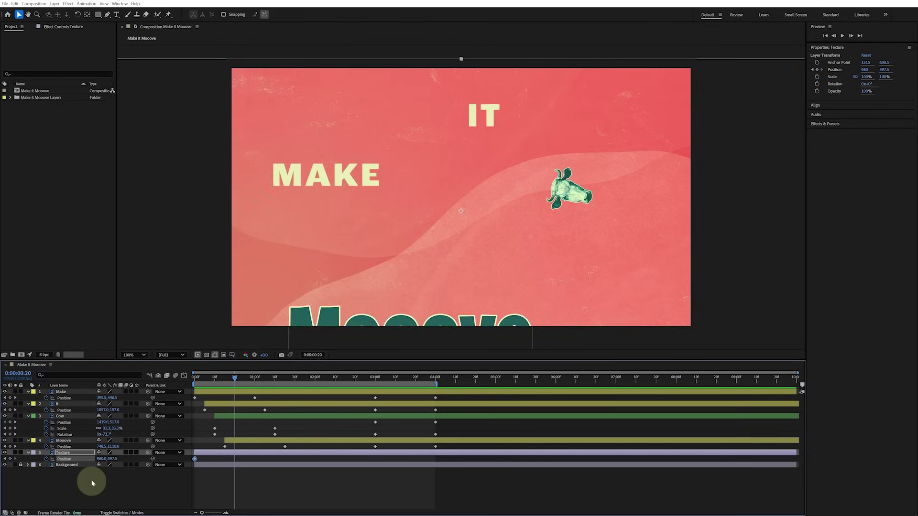
key(shift+Page_Down)
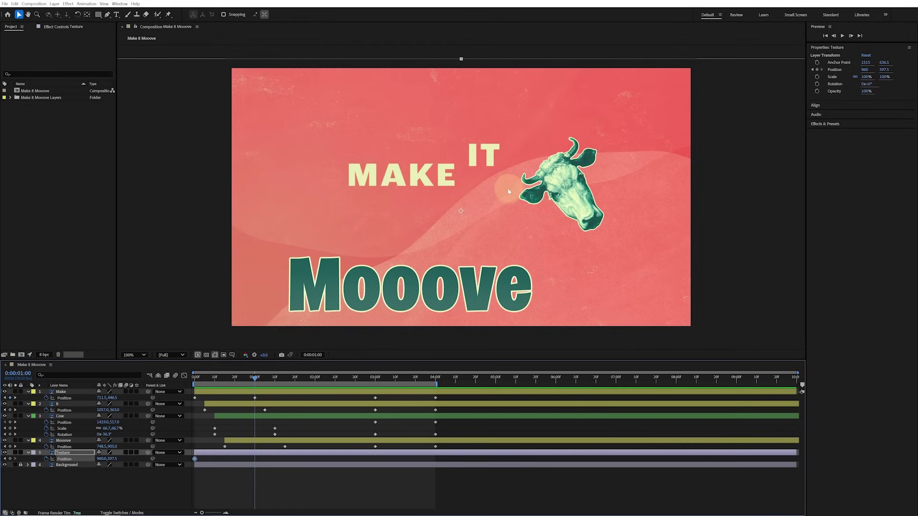
key(comma)
key(comma)
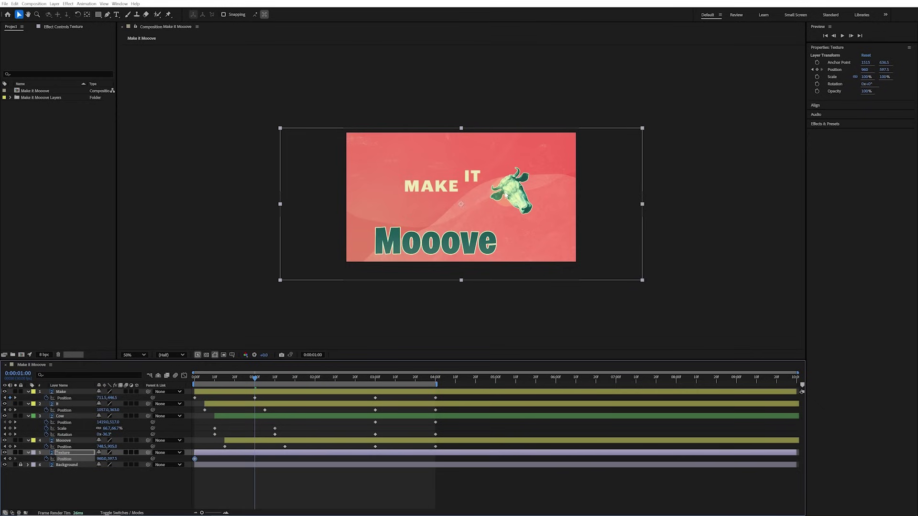
drag(617, 179, 554, 182)
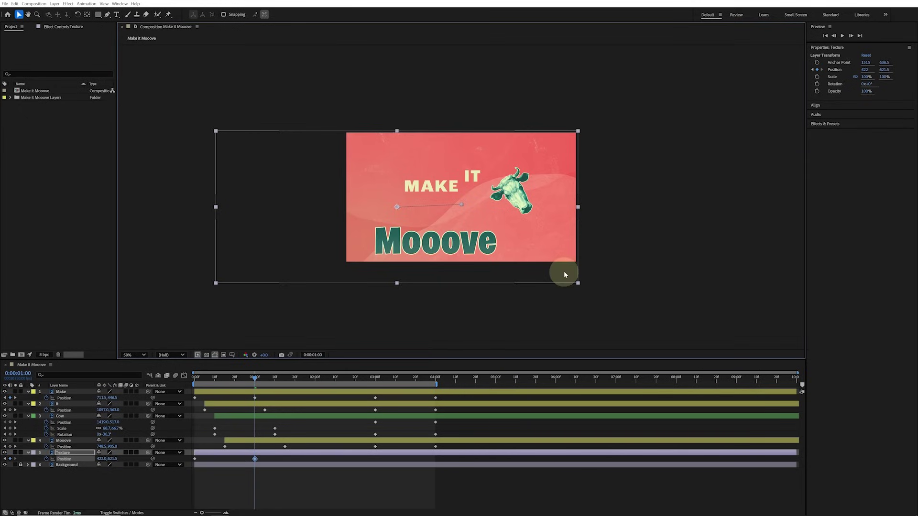
- Move the Texture layer to about 756, 453.5 at 2 seconds and about 1498, 459.5 at 3 seconds
key(space)
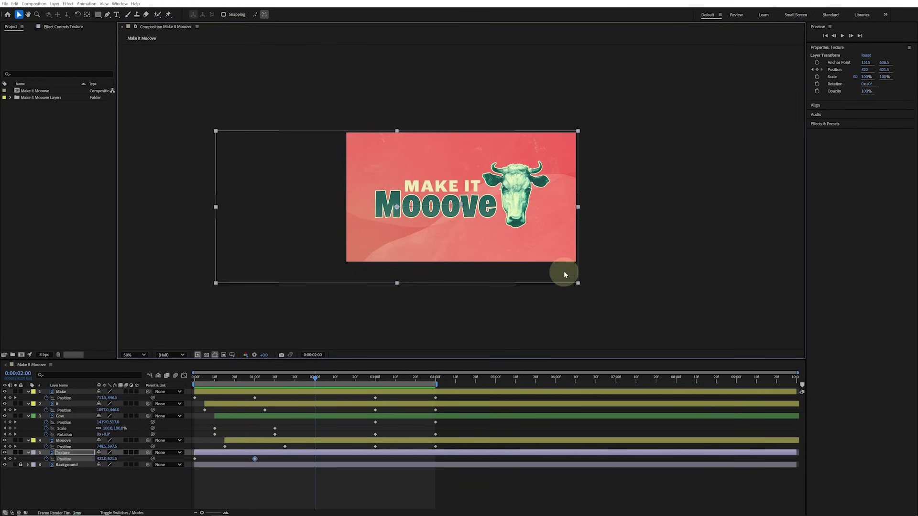
drag(330, 268, 359, 257)
key(space)
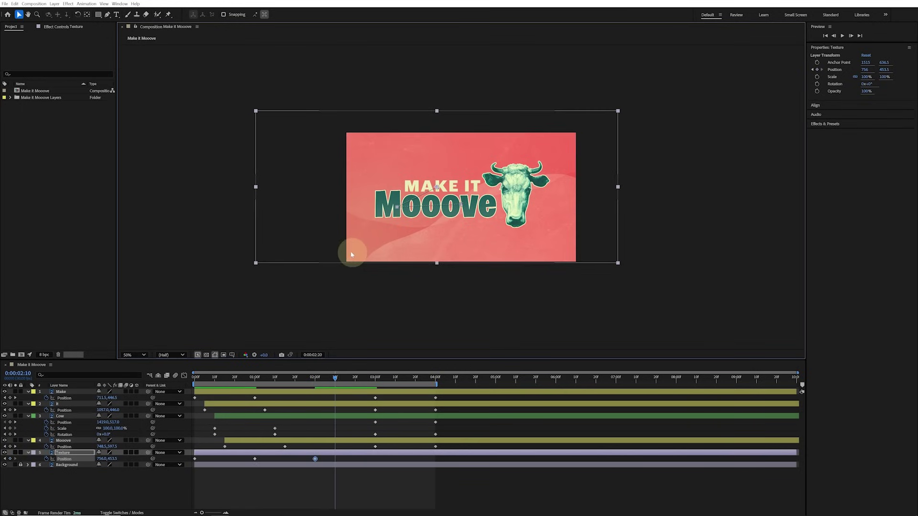
drag(316, 236, 402, 234)
- At 4 seconds, move the Texture layer to about 1086, 627.5
key(space)
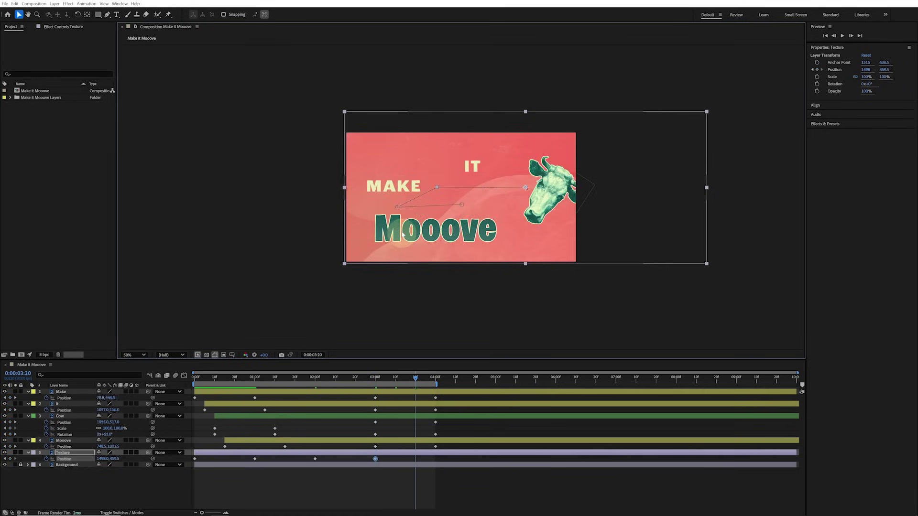
drag(631, 136, 590, 157)
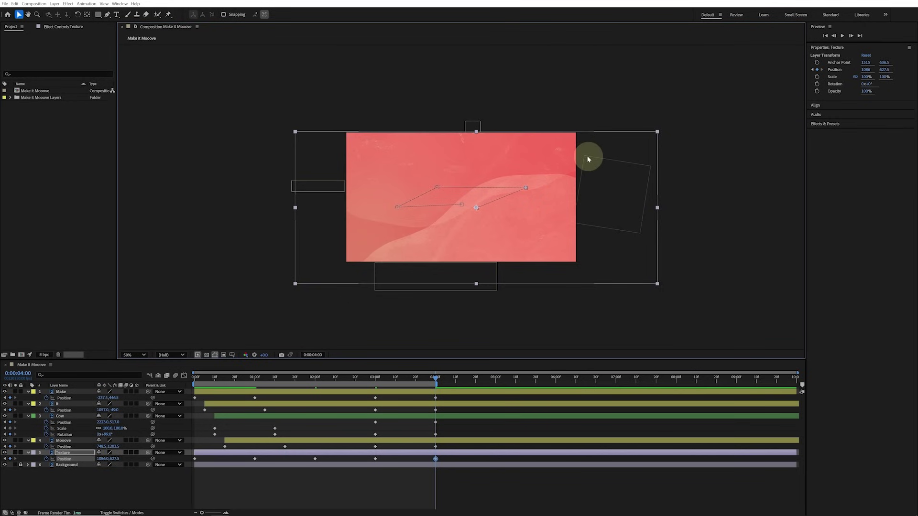
click(544, 186)
key(period)
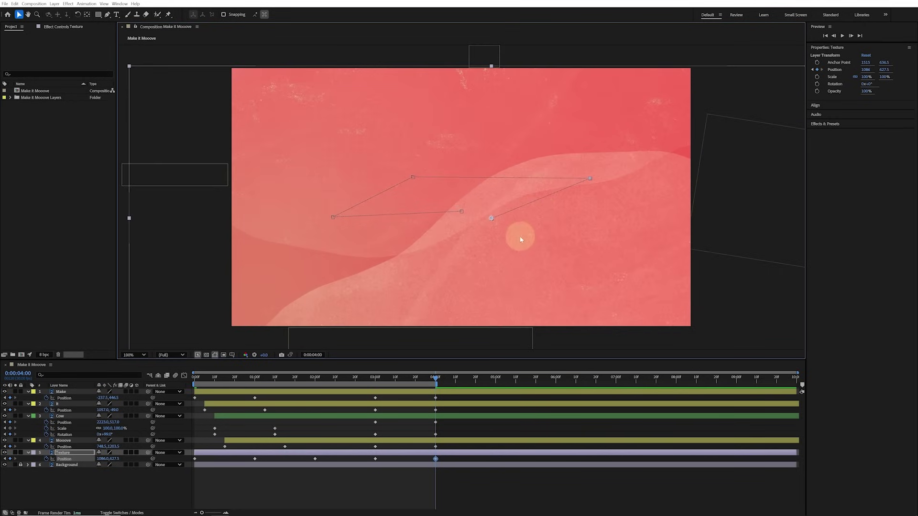
- Preview the Texture layer's movement and return to the composition start
key(space)
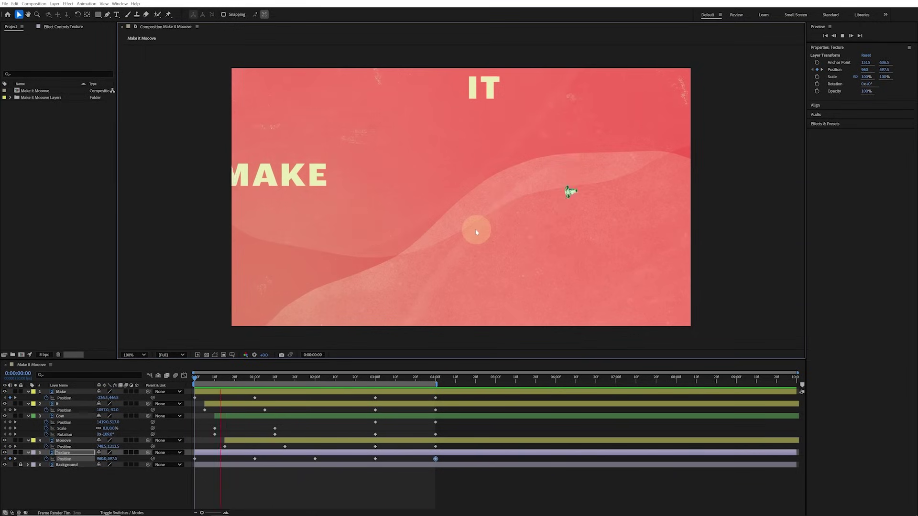
key(space)
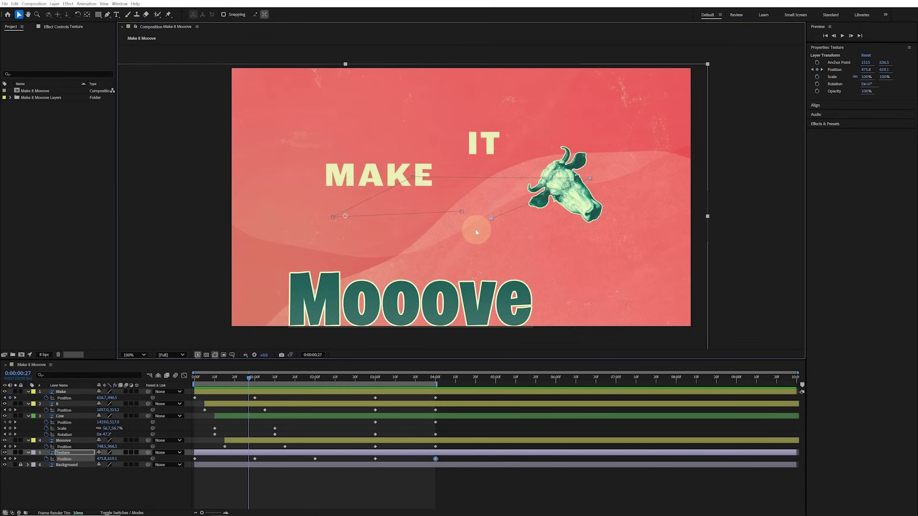
key(Home)
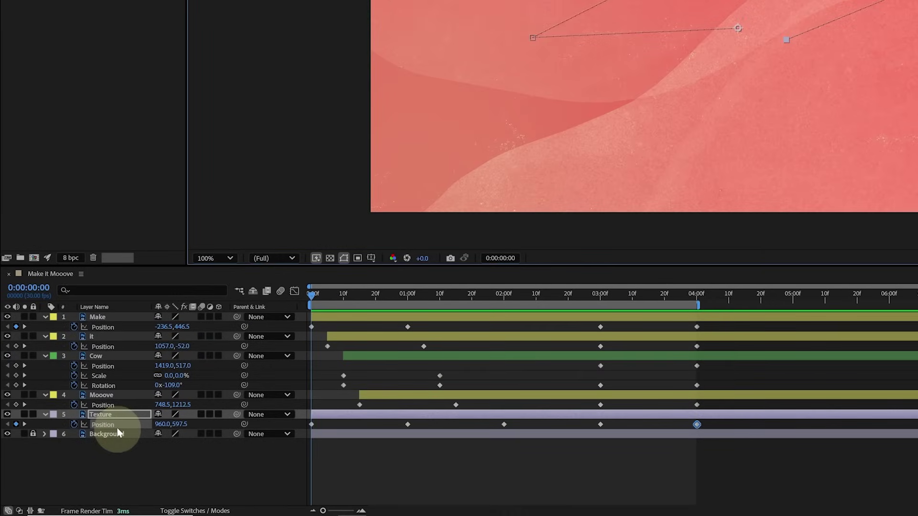
- Convert all five Texture Position keyframes to hold keyframes
drag(723, 418, 305, 429)
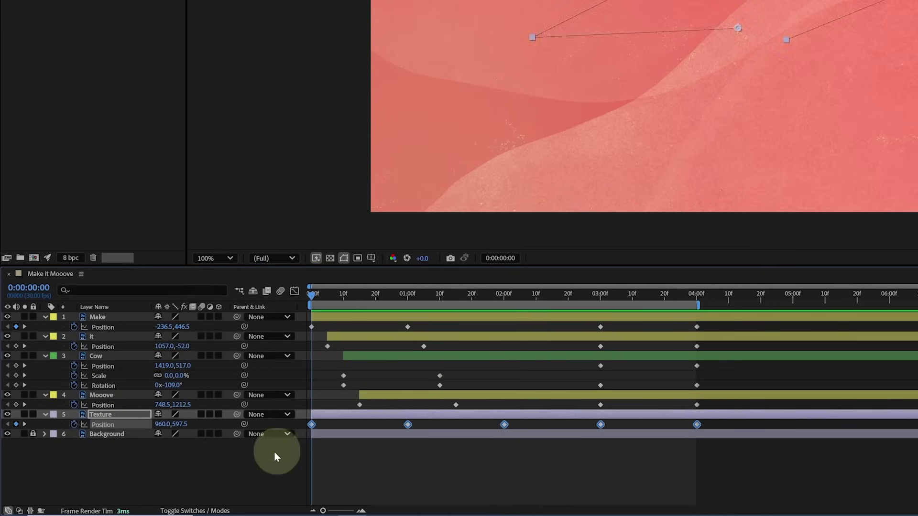
click(271, 455)
click(102, 425)
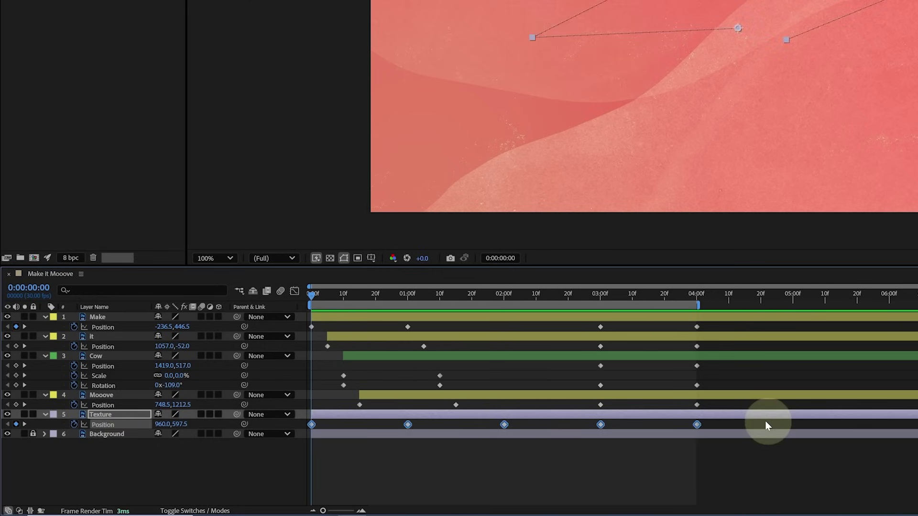
right_click(407, 425)
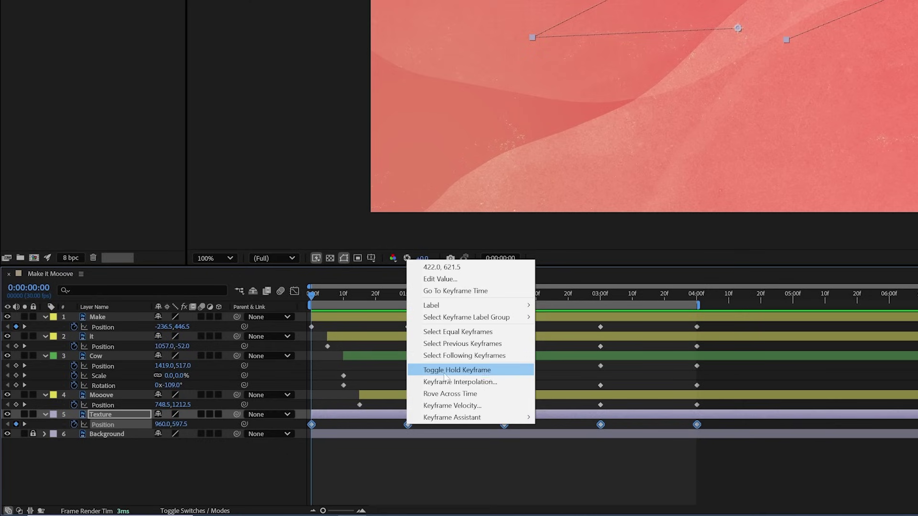
click(511, 375)
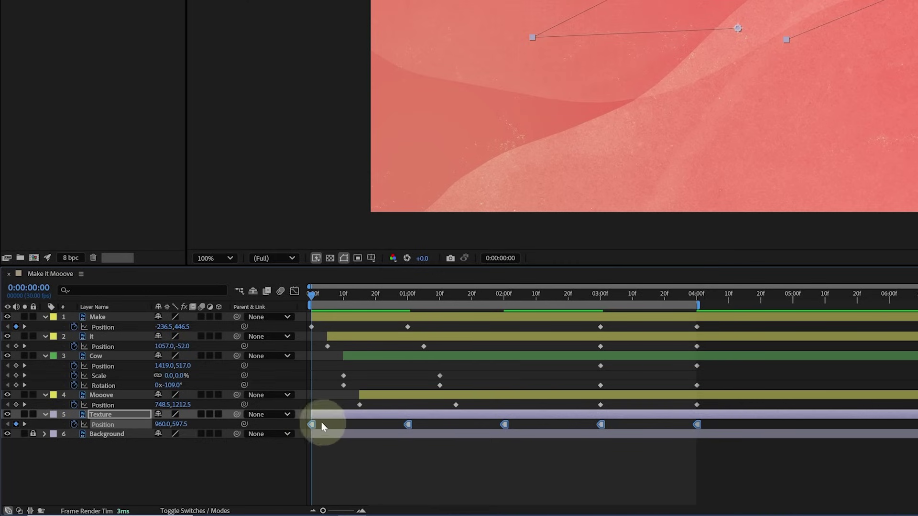
click(409, 424)
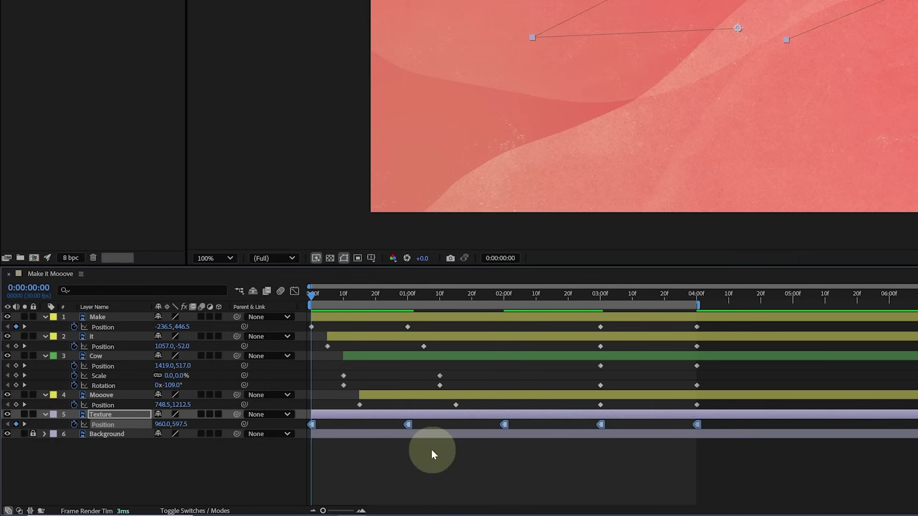
- Clear the selection and preview the animation with the texture's hold keyframes
click(257, 458)
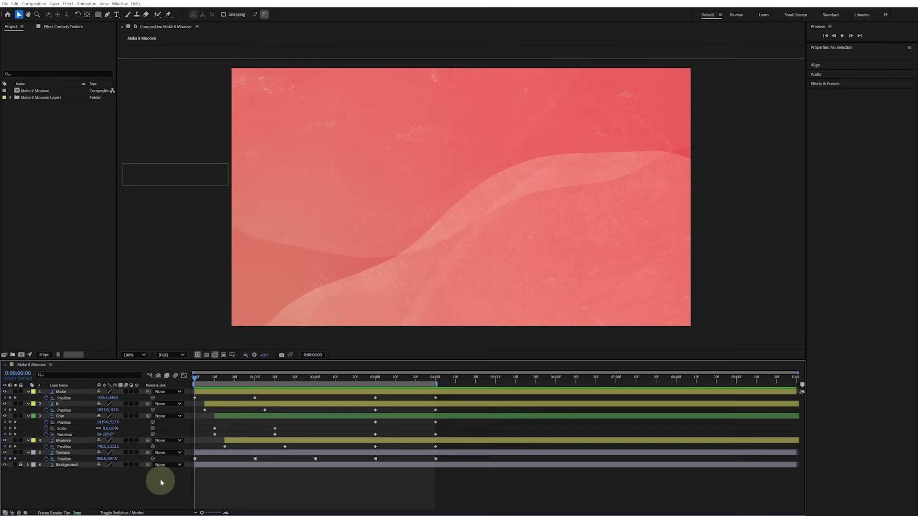
key(space)
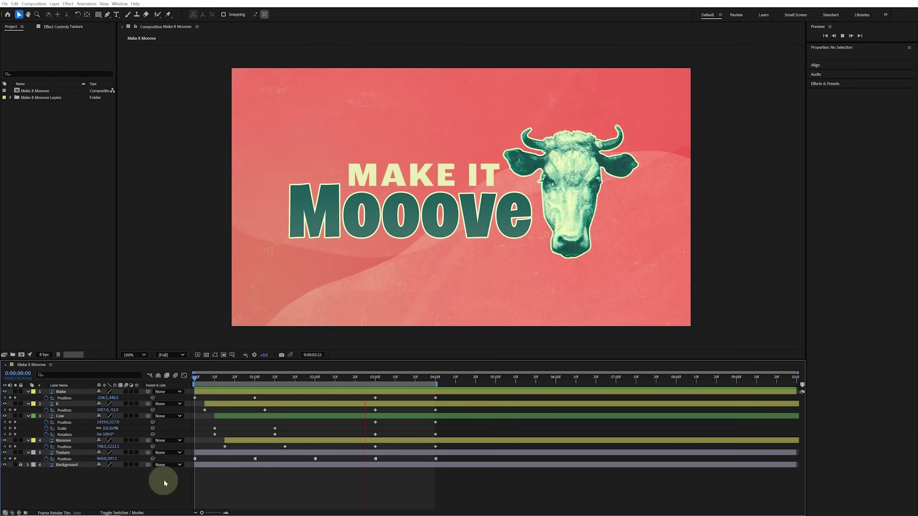
click(164, 483)
- At 15 frames, move the Texture layer right to about 1362, 615.5 to add another Position keyframe
click(214, 378)
drag(215, 378, 226, 381)
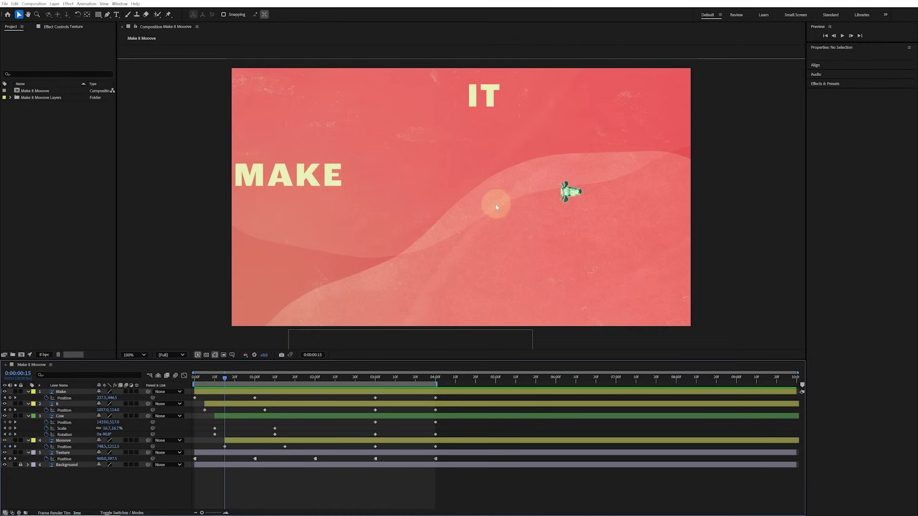
key(comma)
drag(599, 190, 635, 198)
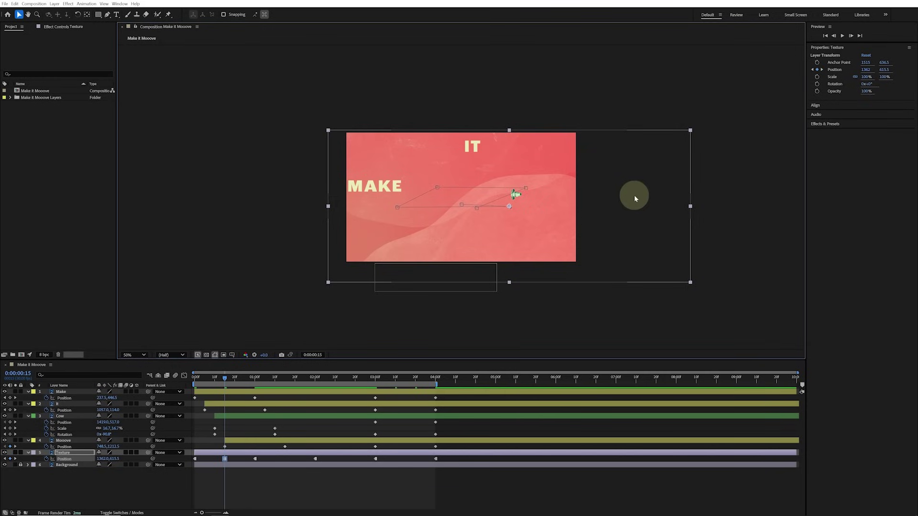
- Move the Texture layer to about 980, 471.5 at 1:15, and farther right and down at 2:15
key(space)
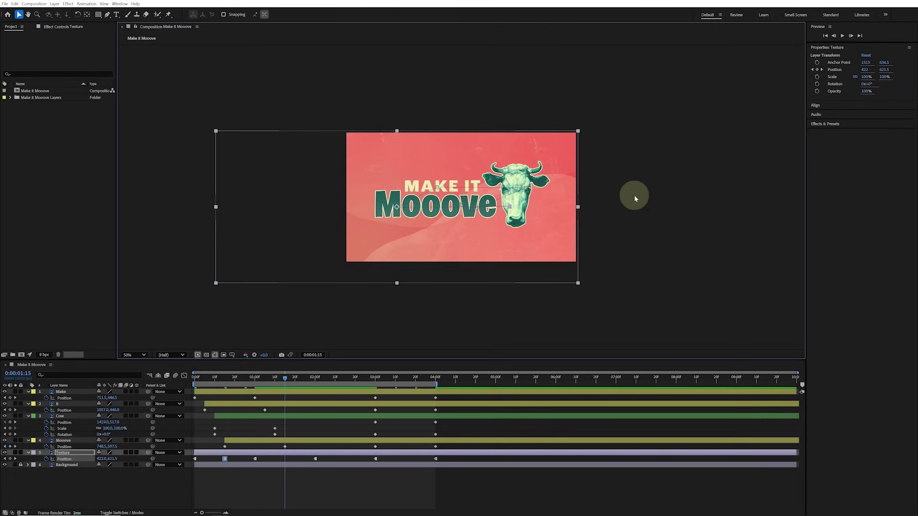
drag(320, 267, 377, 252)
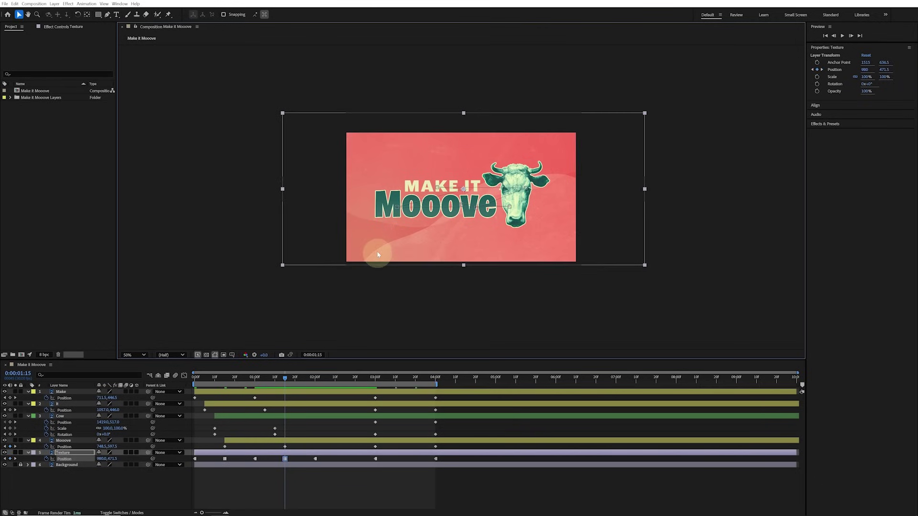
key(shift+Page_Down)
key(shift+Page_Down)
key(shift+Page_Down)
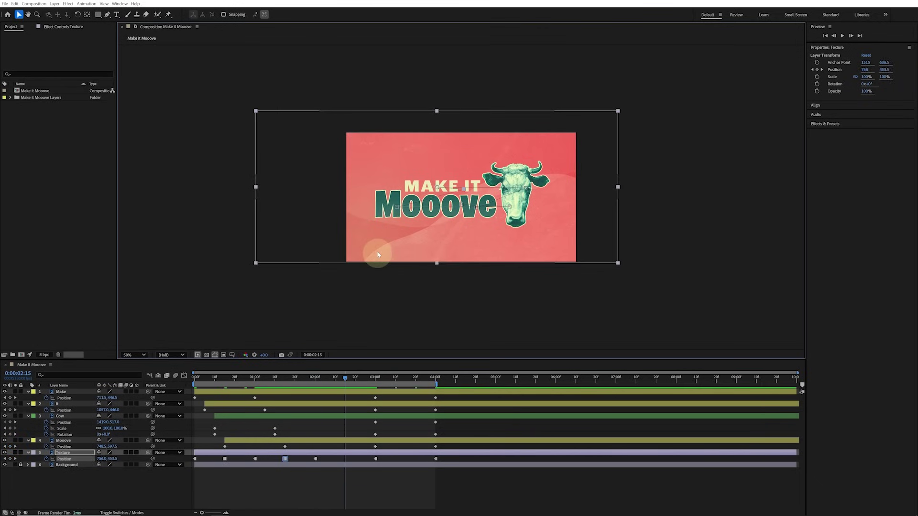
drag(377, 251, 400, 236)
- At 3:15, move the Texture layer to 960, 597.5 and preview the animation from the composition start
key(shift+Page_Down)
key(shift+Page_Down)
key(shift+Page_Down)
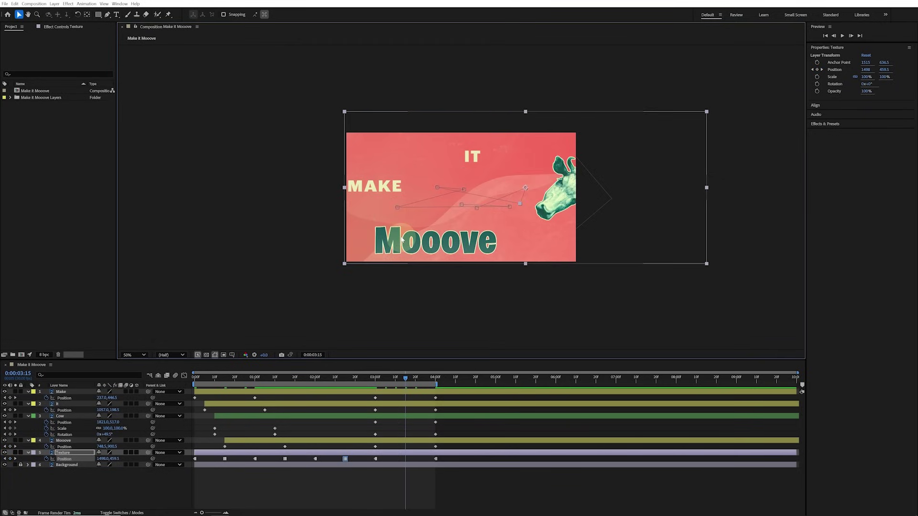
drag(645, 142, 584, 155)
scroll(523, 238, up, 1)
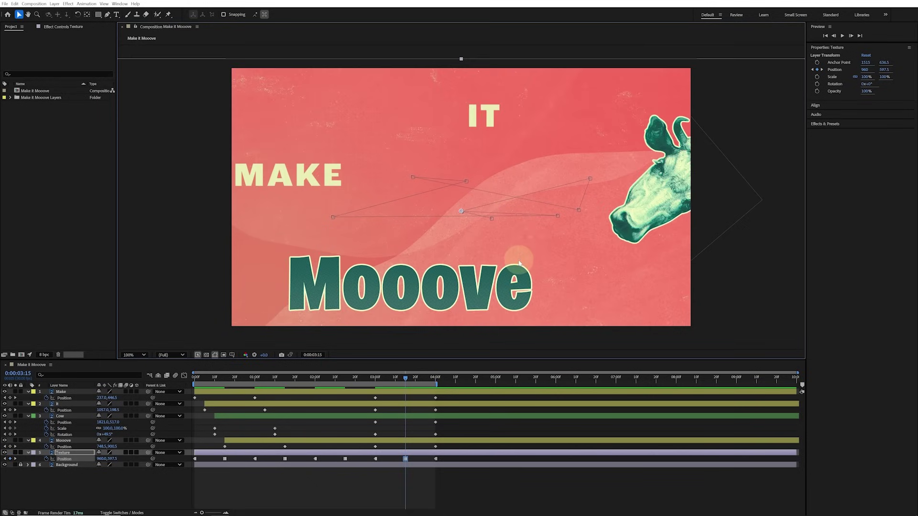
key(Home)
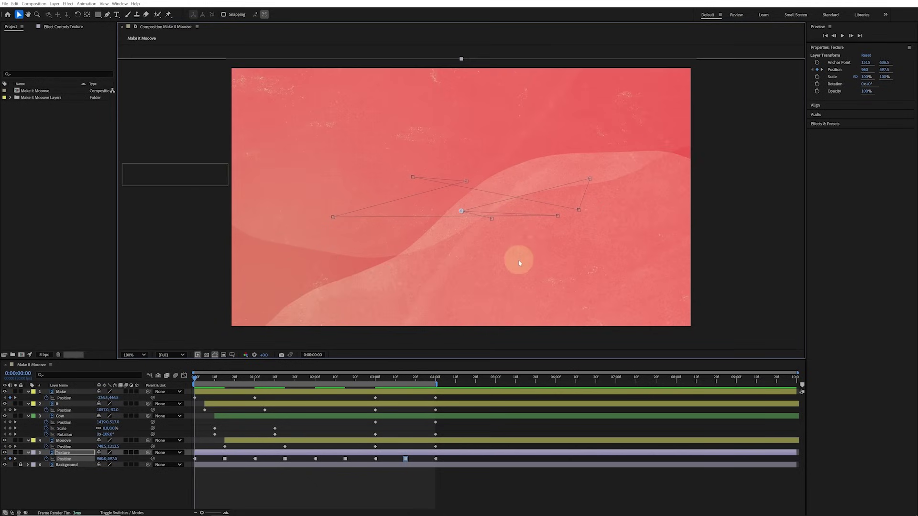
key(space)
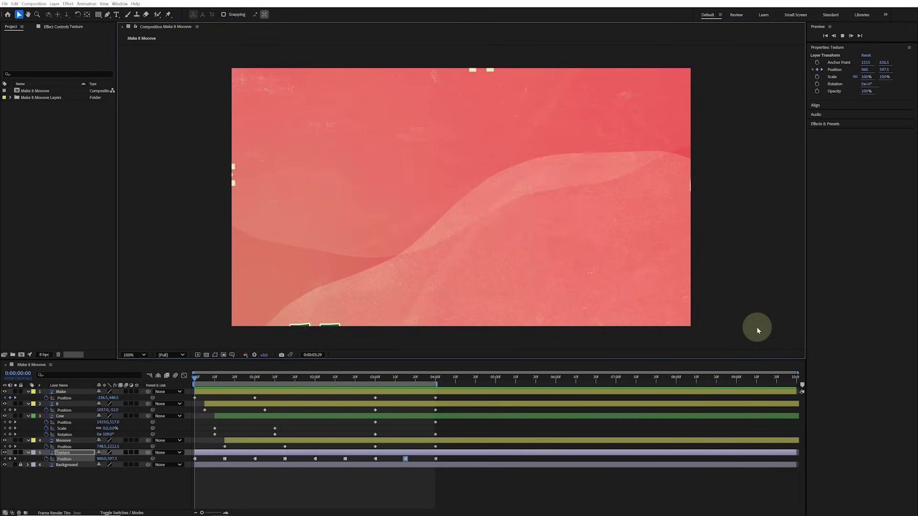
- At 3:15, reposition the Texture layer farther left to about 554, 615.5
click(414, 379)
drag(414, 378, 406, 378)
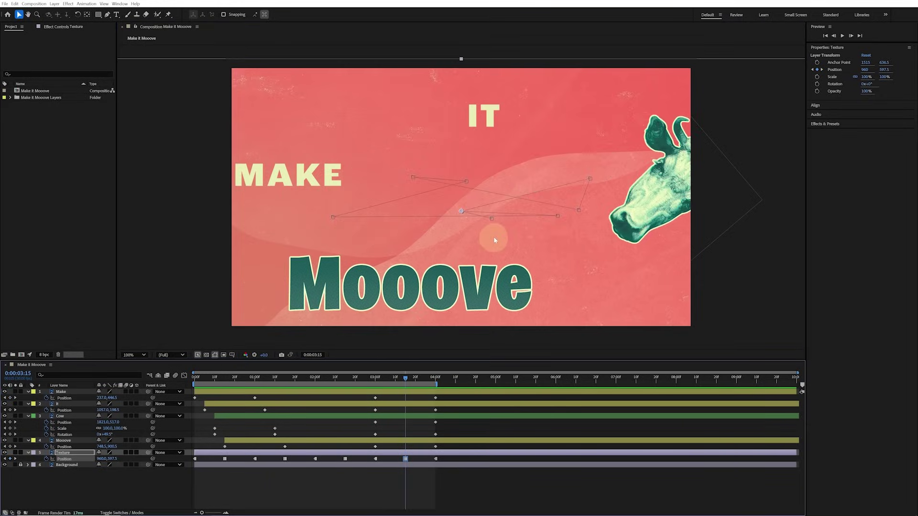
key(comma)
drag(621, 201, 579, 205)
key(period)
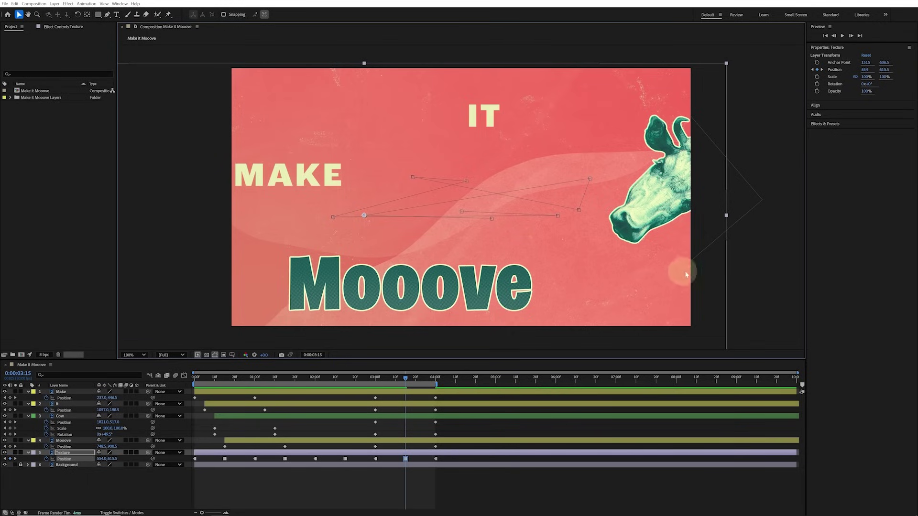
- Preview the Make It Mooove animation with the jumping texture and save the project
key(space)
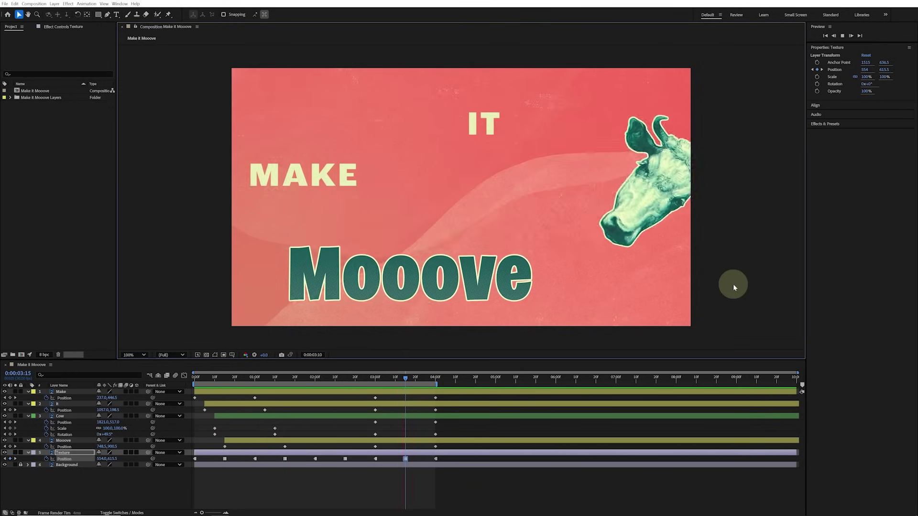
click(720, 274)
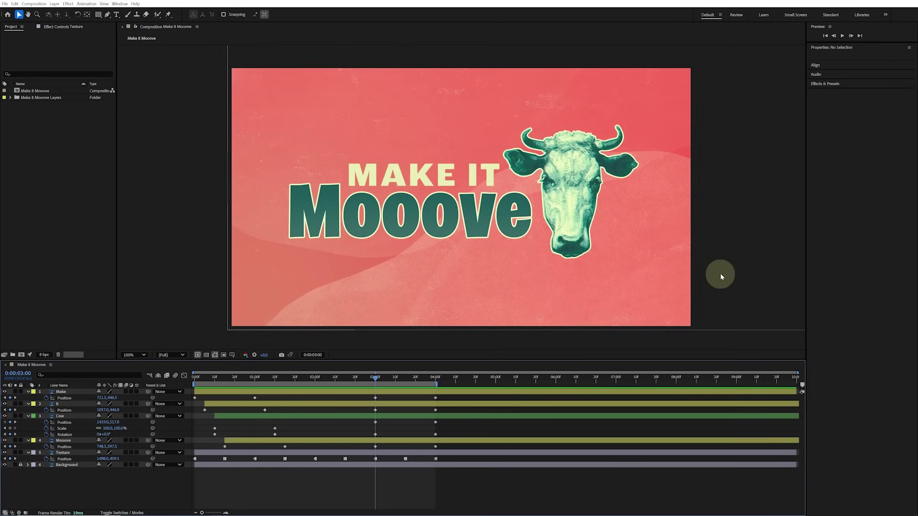
click(5, 4)
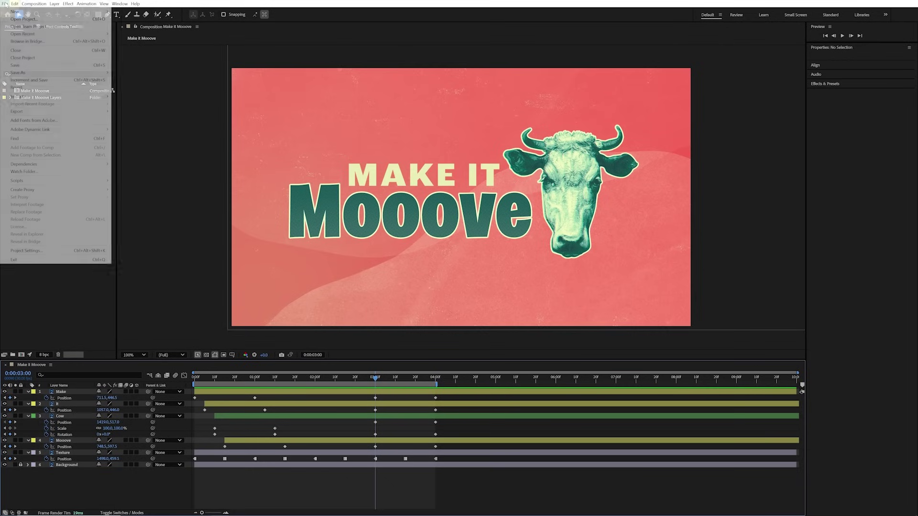
click(18, 66)
click(60, 202)
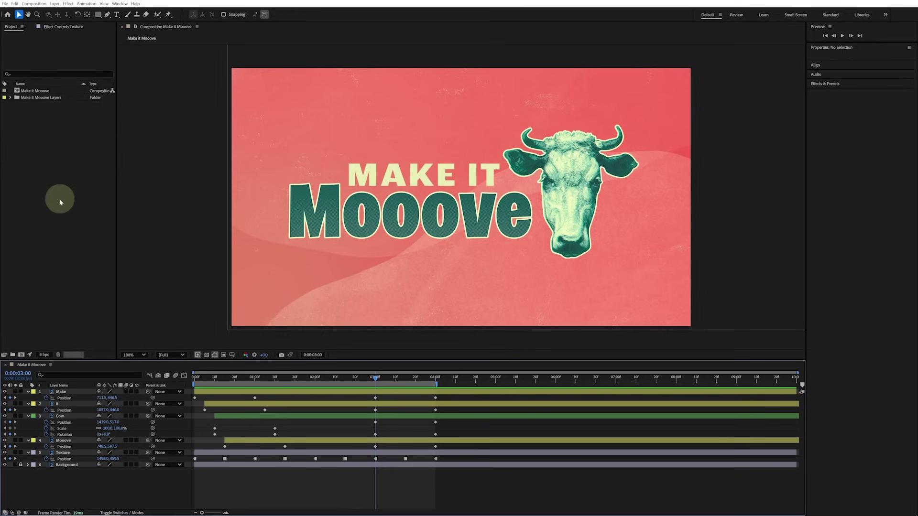
- Queue the Make It Mooove composition and render it as Make It Mooove.mp4 in the Intro To AE Student Files folder
click(34, 4)
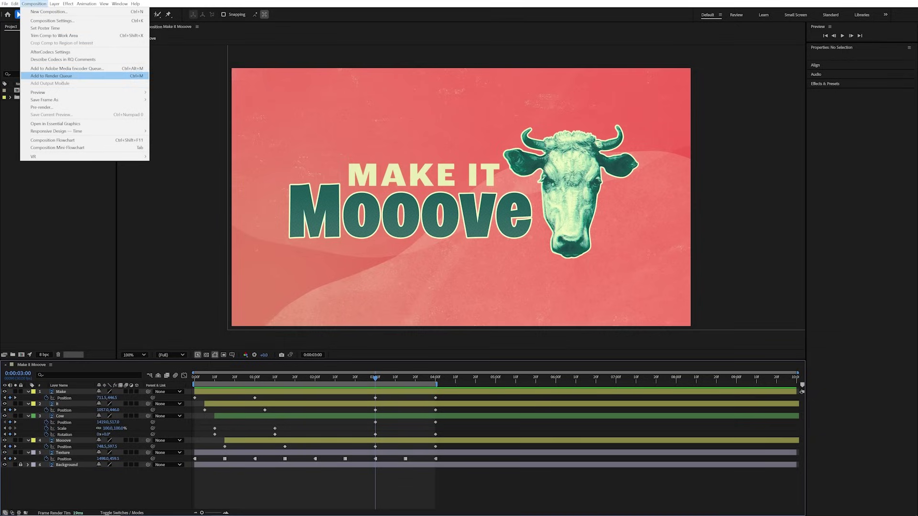
click(81, 76)
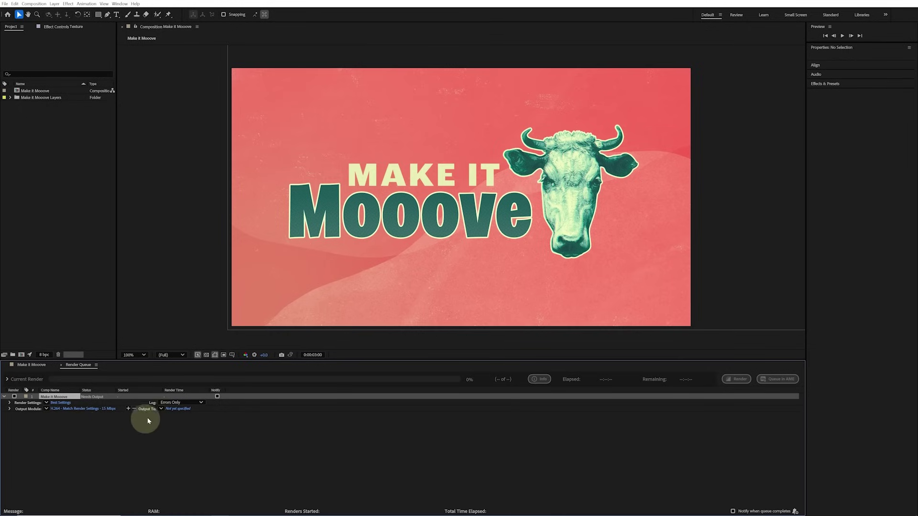
click(177, 411)
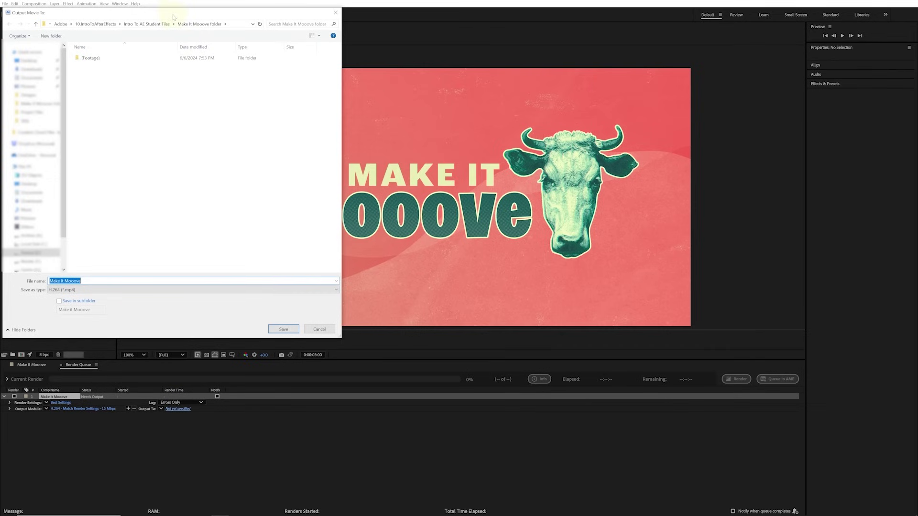
drag(175, 17, 262, 39)
click(281, 45)
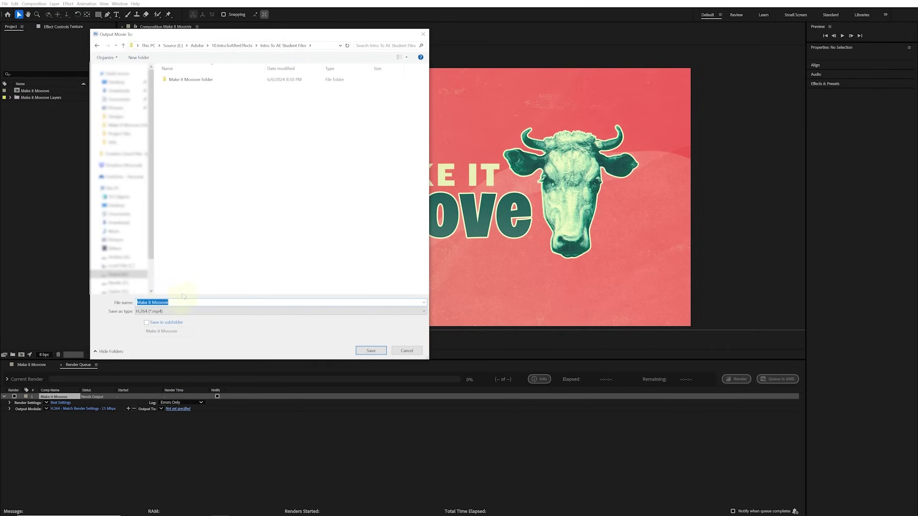
click(371, 350)
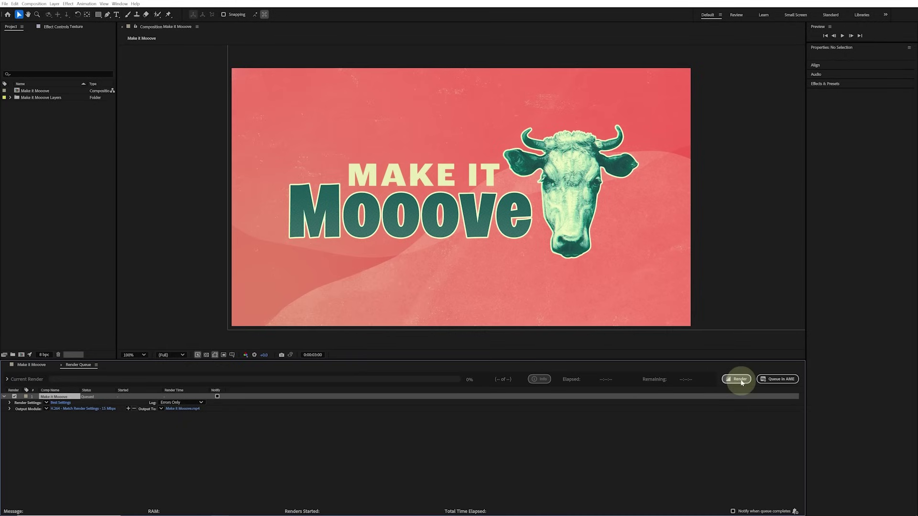
click(740, 381)
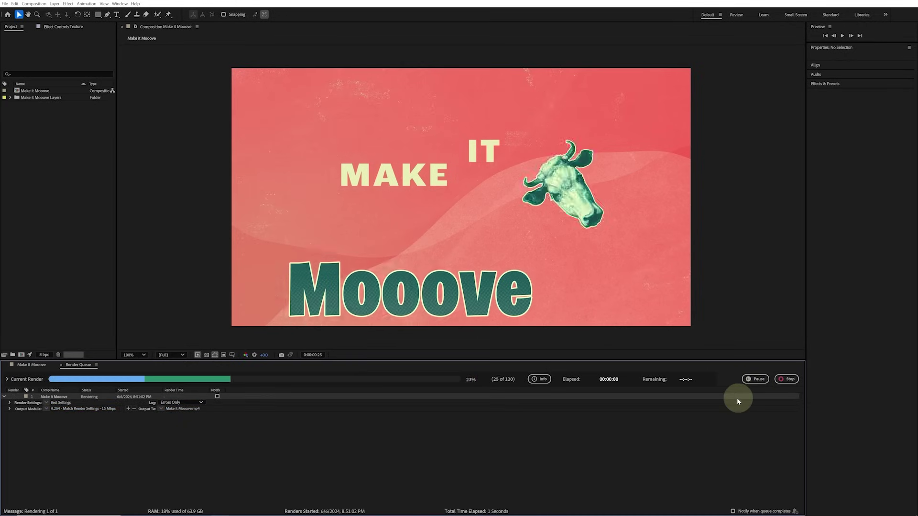
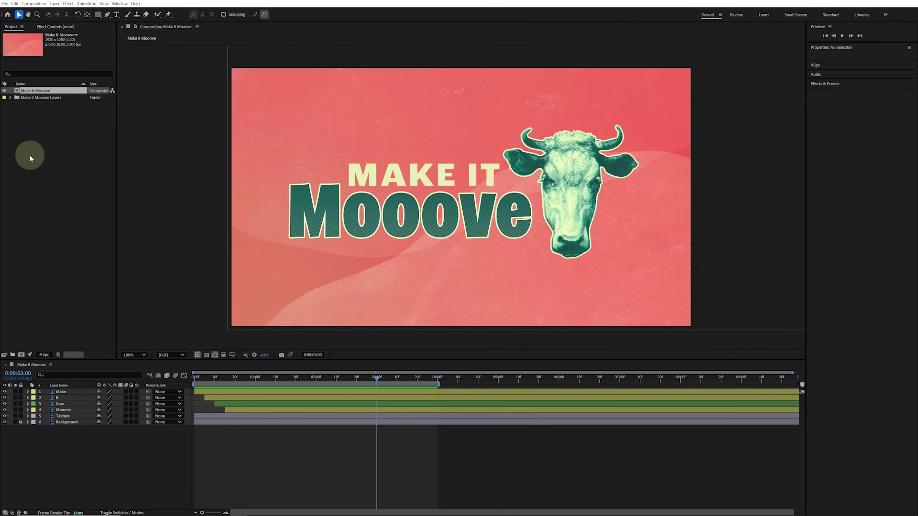
- Create a new empty project
click(5, 4)
mouse_move(13, 12)
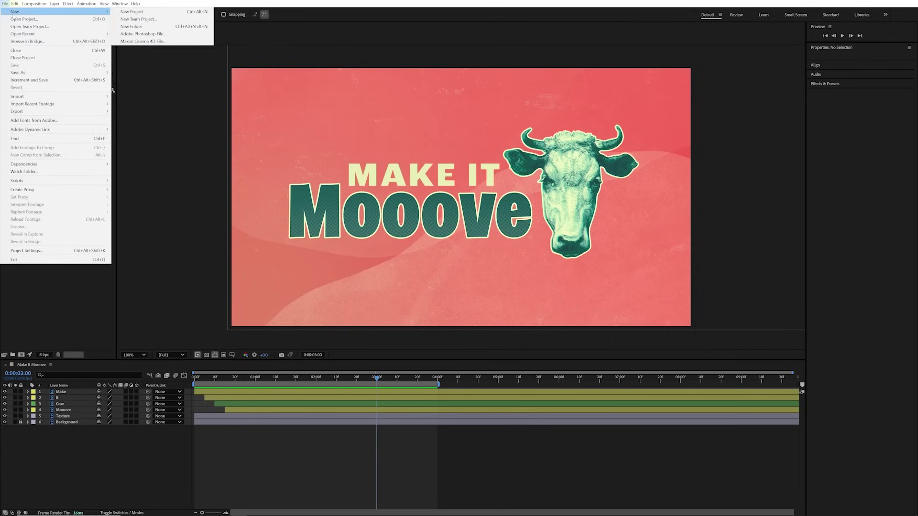
click(161, 13)
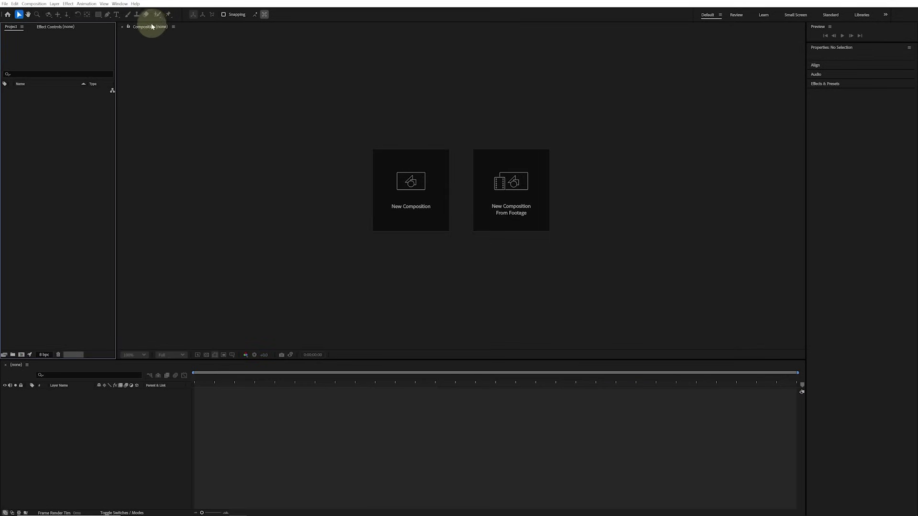
- Import the Koala Tea Cafe Photoshop file from the Designs folder as Composition - Retain Layer Sizes with editable layer styles
click(5, 3)
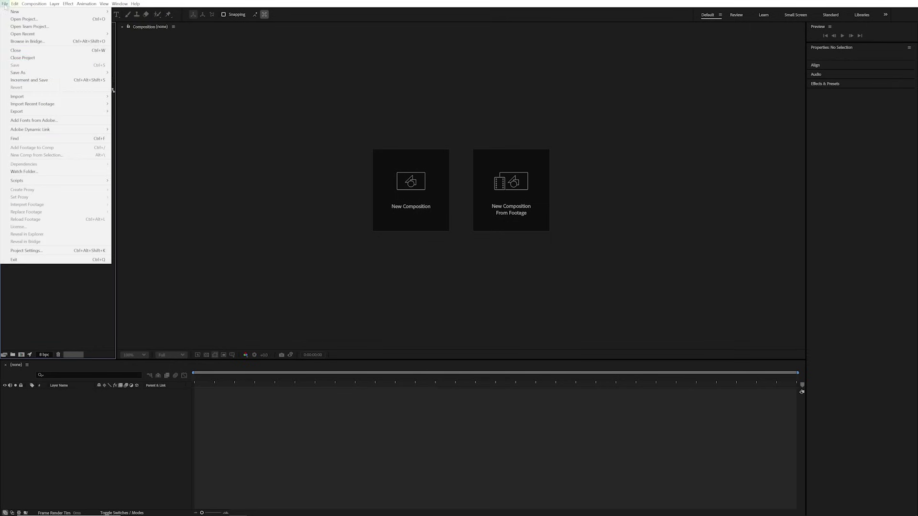
mouse_move(72, 96)
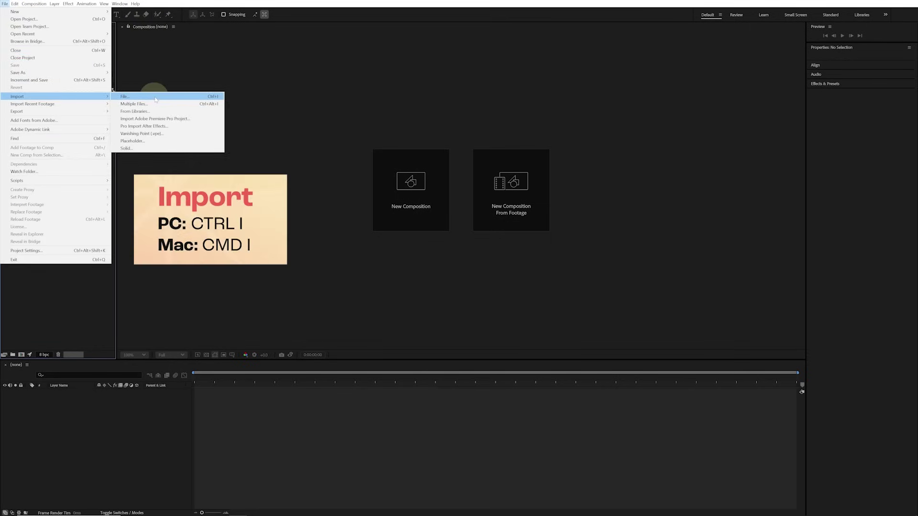
click(216, 98)
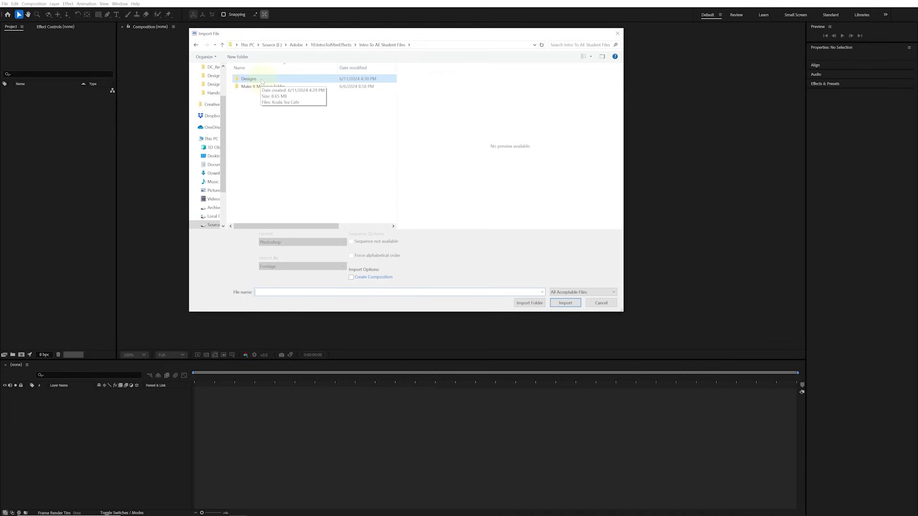
double_click(262, 82)
click(253, 87)
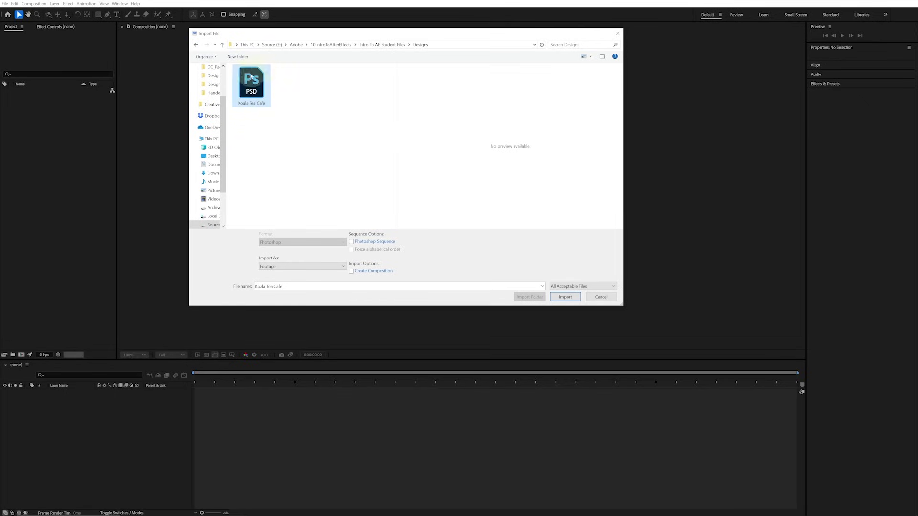
click(577, 297)
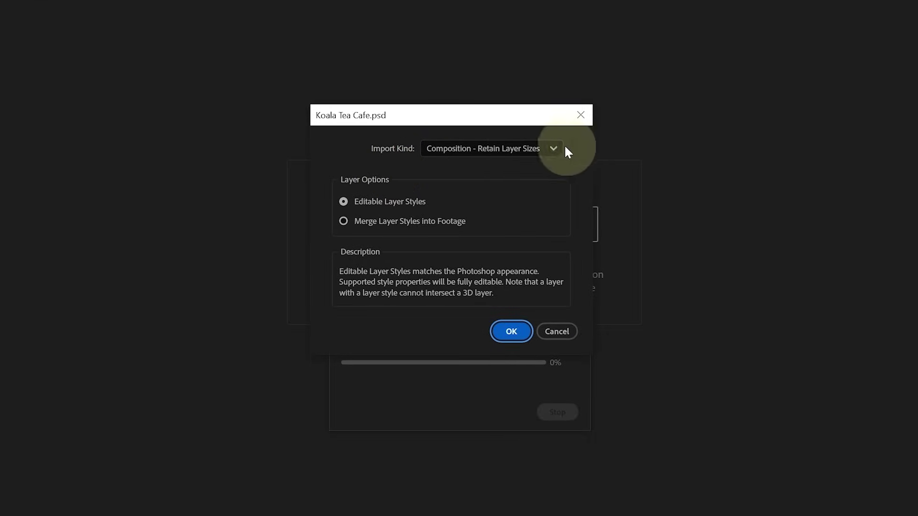
click(553, 148)
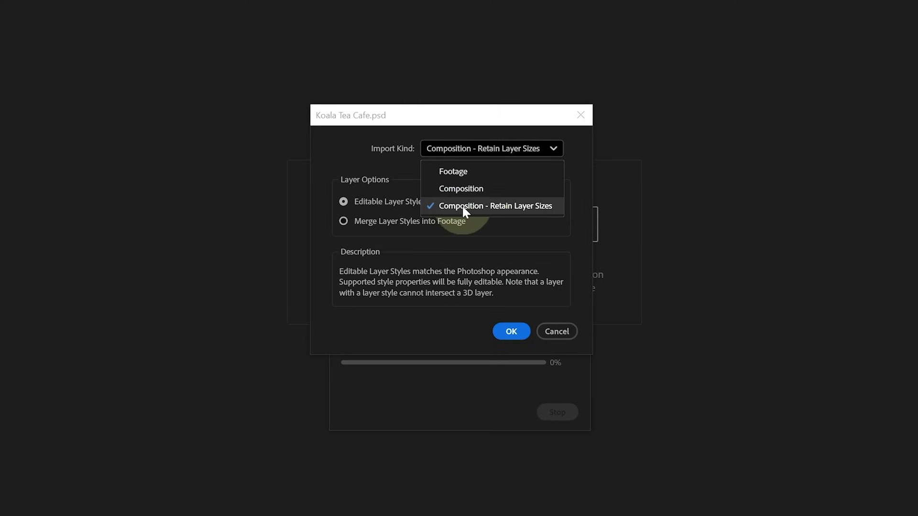
click(545, 205)
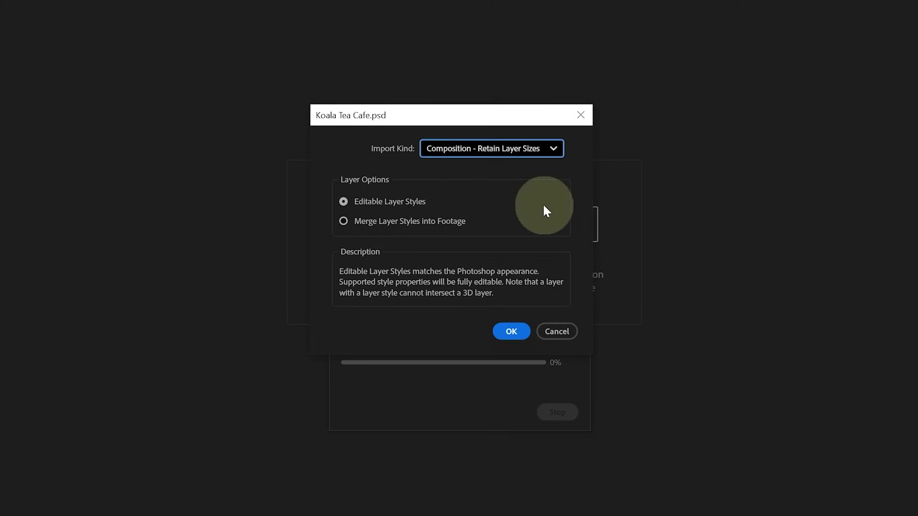
click(511, 331)
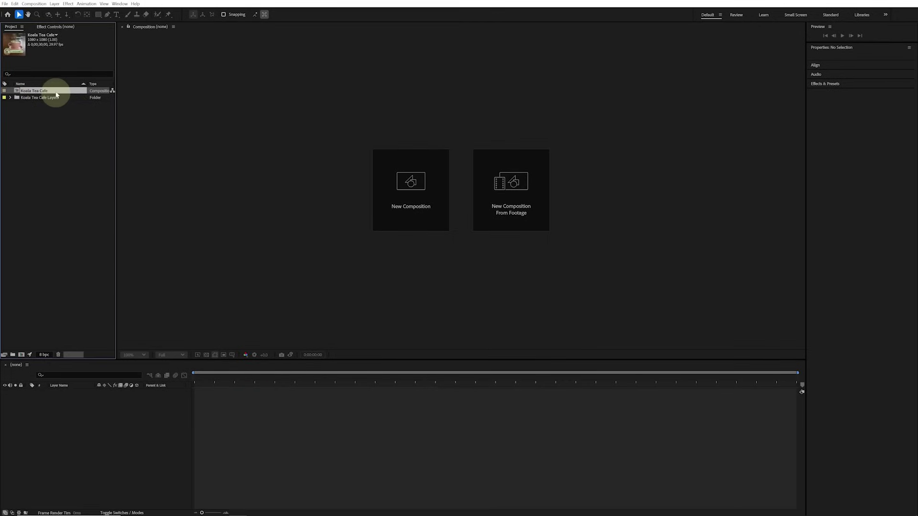
- Check the contents of the Koala Tea Cafe Layers folder, collapse it again and open the Koala Tea Cafe composition
click(10, 97)
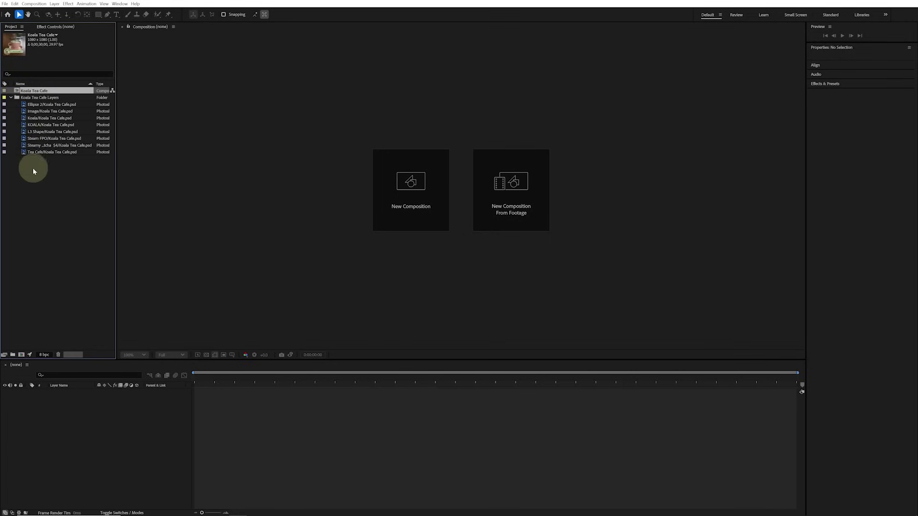
click(10, 97)
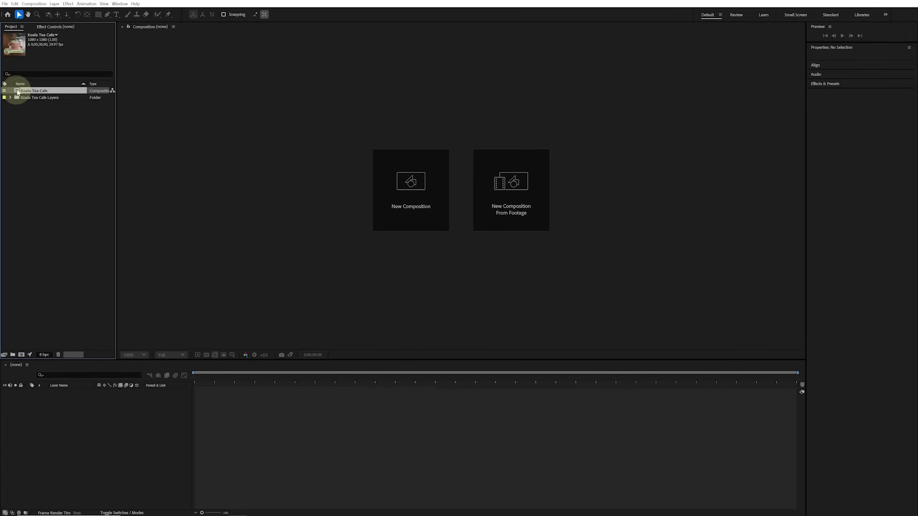
double_click(17, 91)
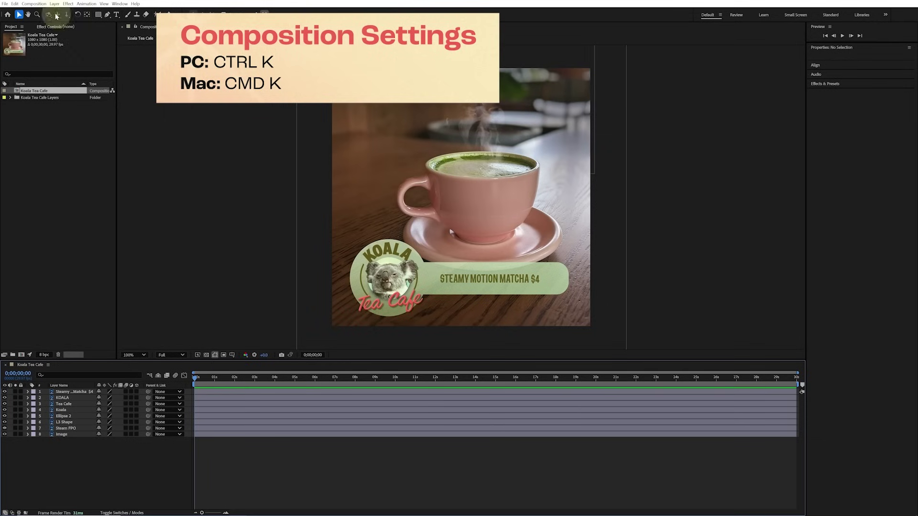
- Open the Koala Tea Cafe composition settings, look through the presets and set the frame rate to 30 frames per second
click(34, 4)
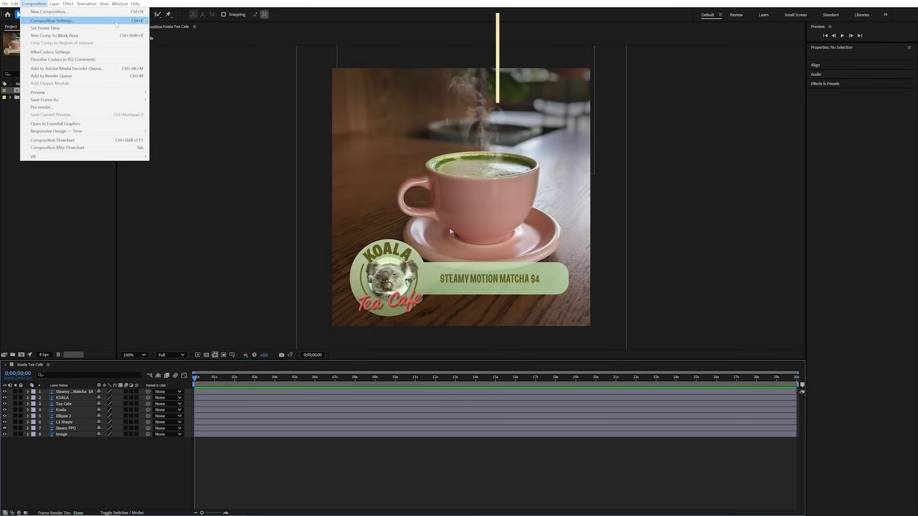
click(110, 21)
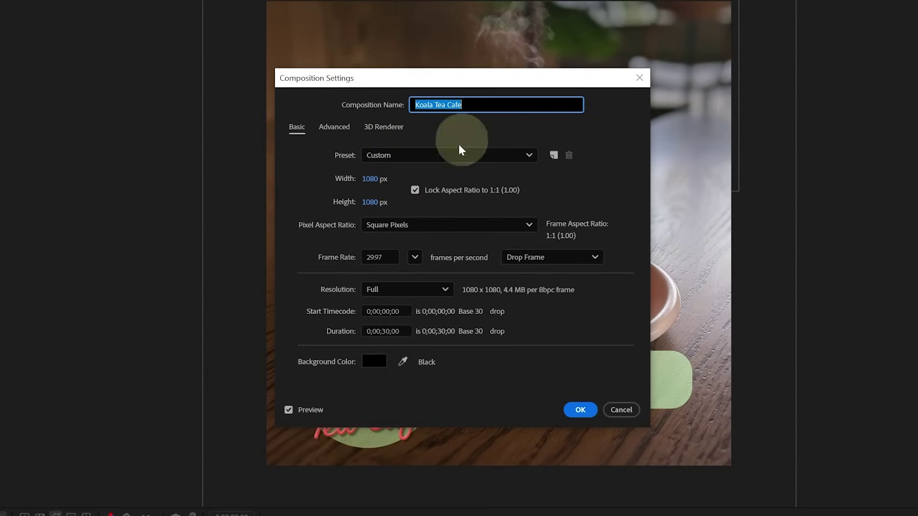
click(529, 156)
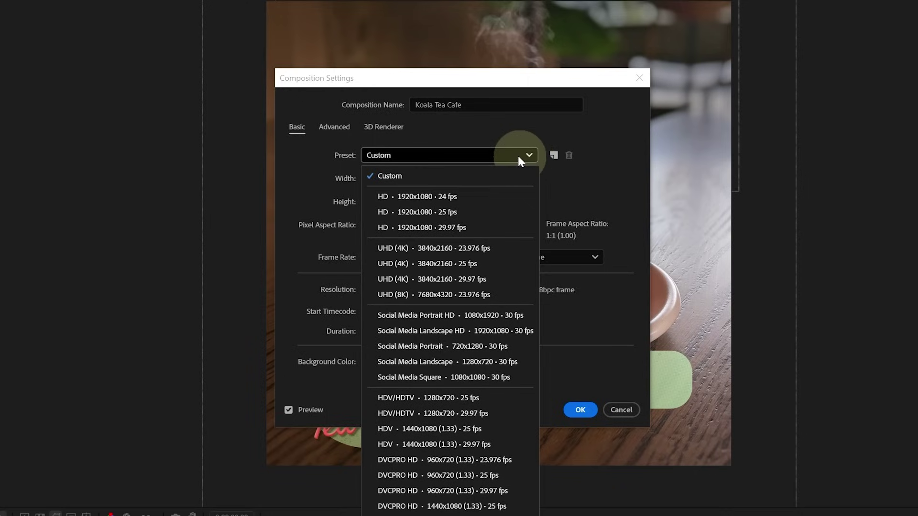
click(526, 155)
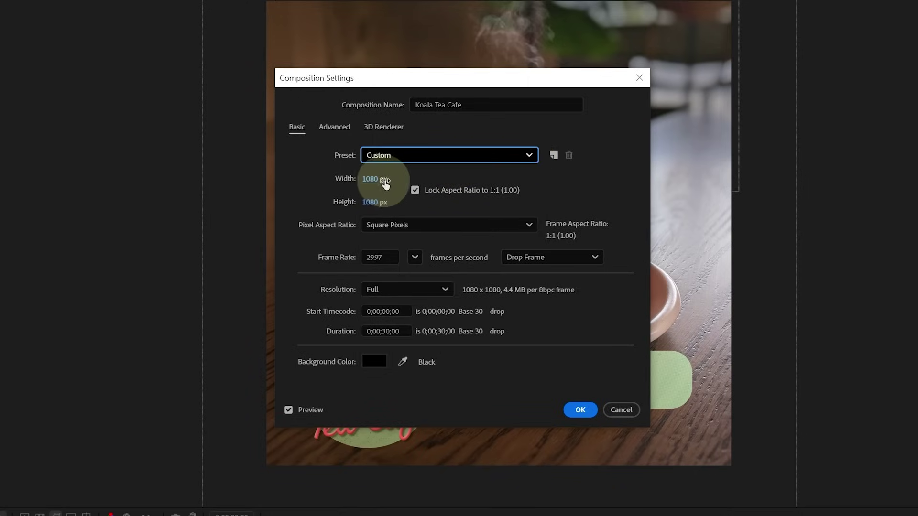
click(414, 258)
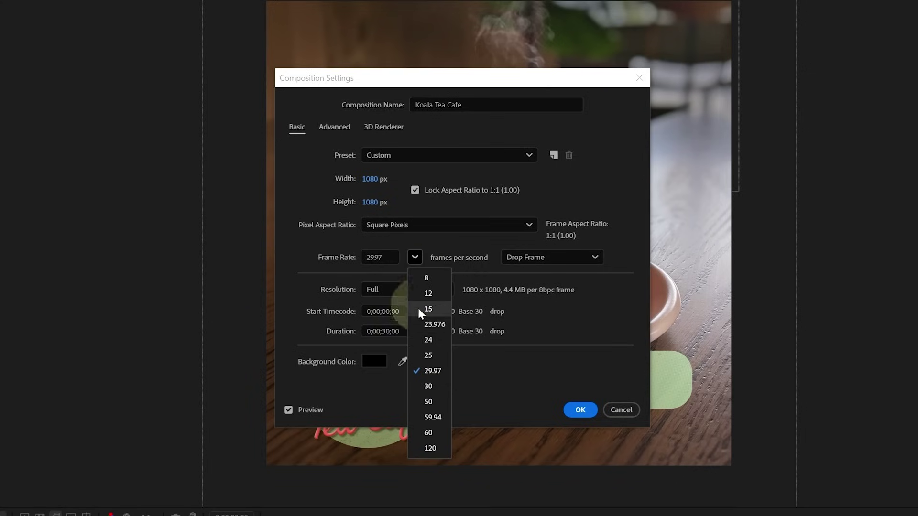
click(440, 383)
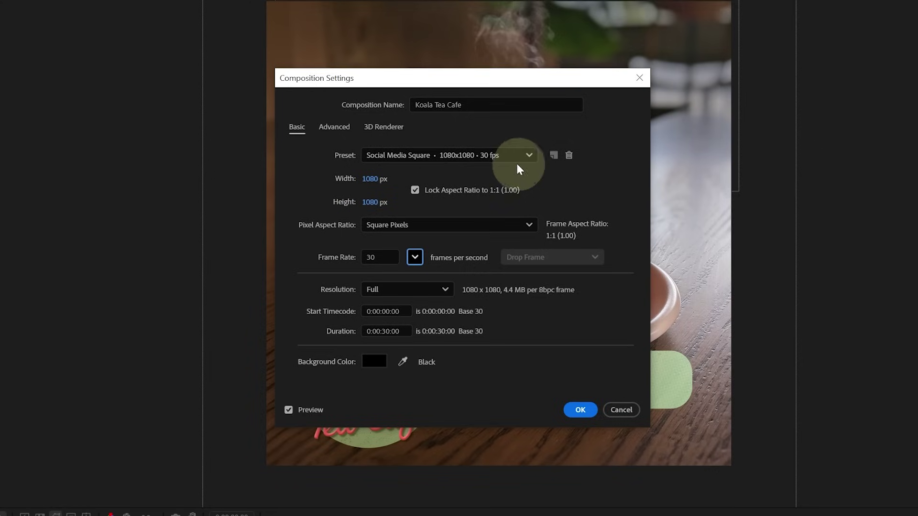
- Set the Koala Tea Cafe composition's duration to 0:00:08:00 and apply the settings
click(404, 331)
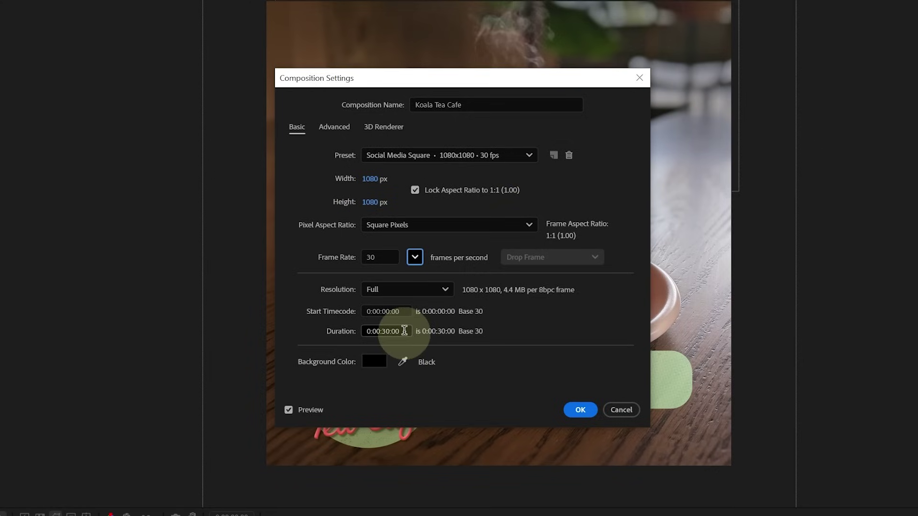
click(404, 331)
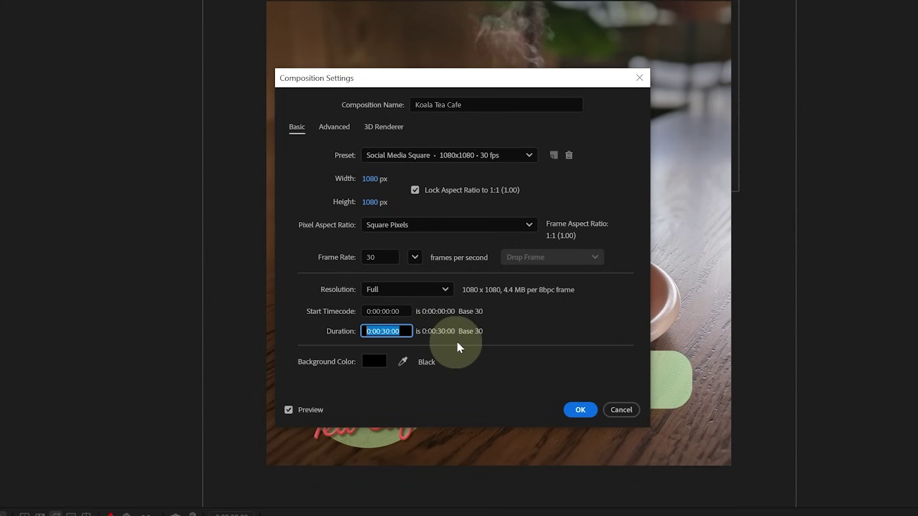
text(8:0)
text(00)
key(Tab)
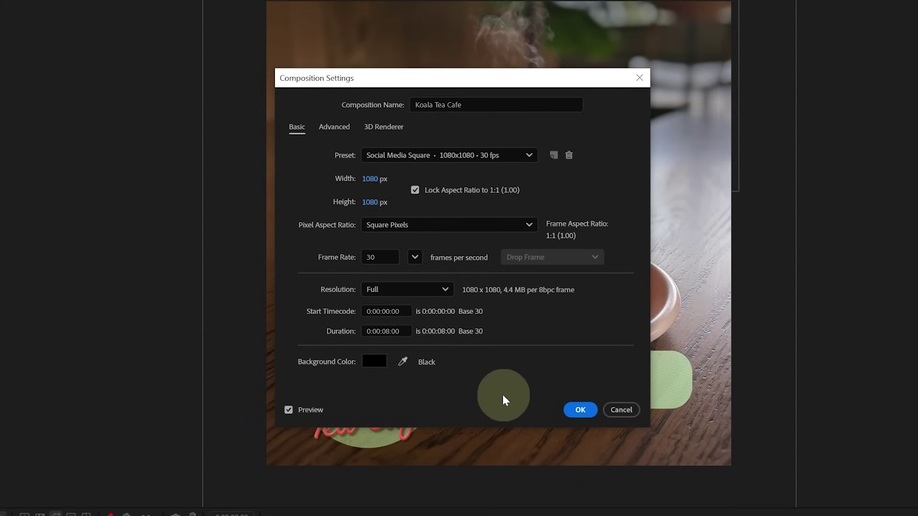
click(581, 410)
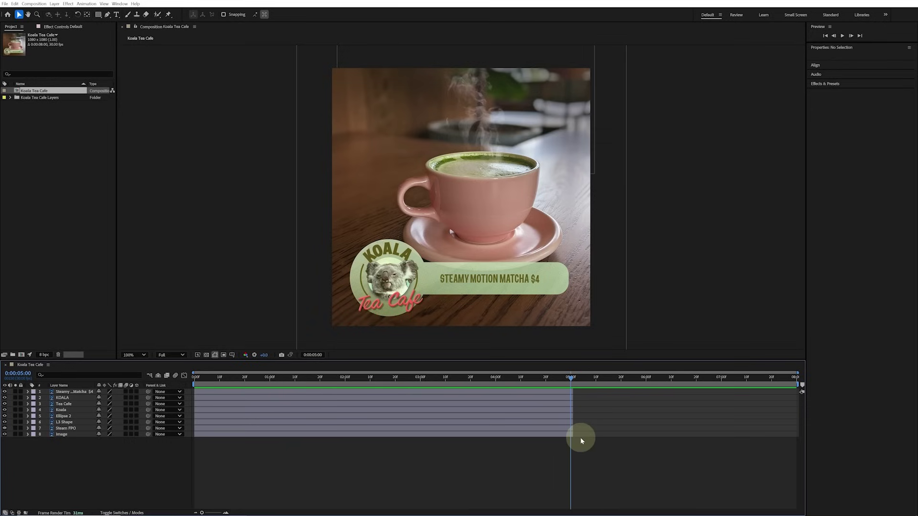
- Extend all eight layers to the end of the 8-second composition and deselect them
click(15, 4)
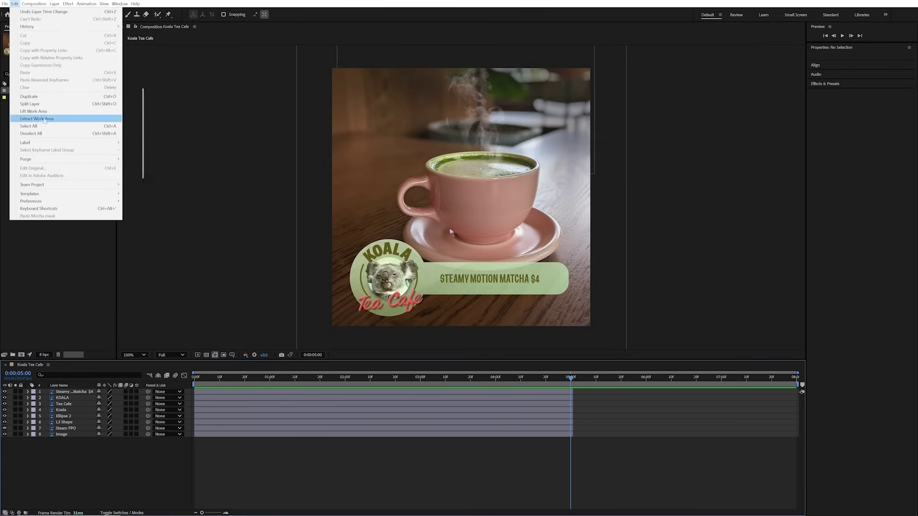
click(94, 129)
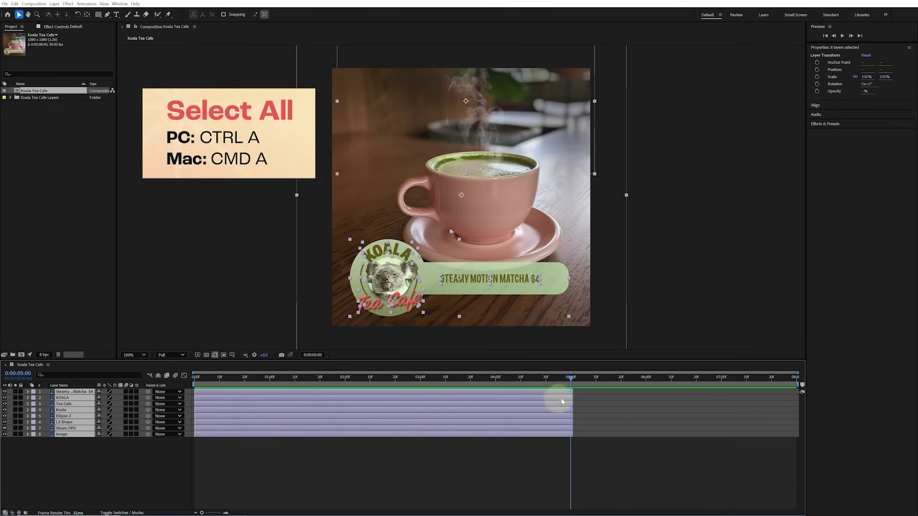
drag(574, 398, 808, 401)
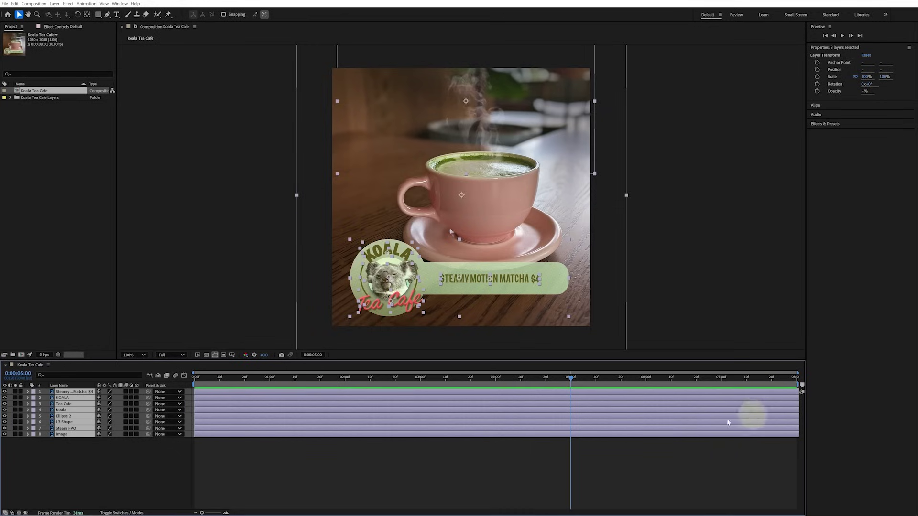
click(467, 469)
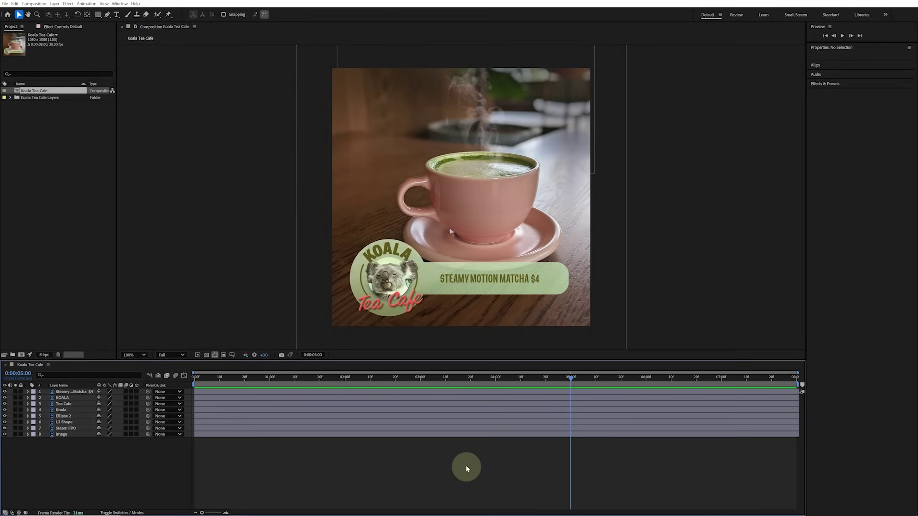
- Return to the first frame and give the Steamy Motion Matcha $4 text layer a Green label
key(Home)
click(72, 394)
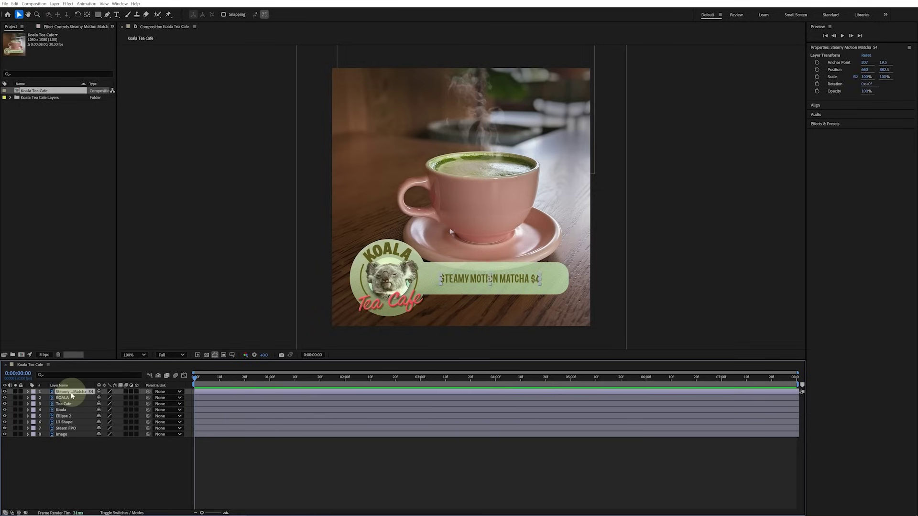
click(33, 392)
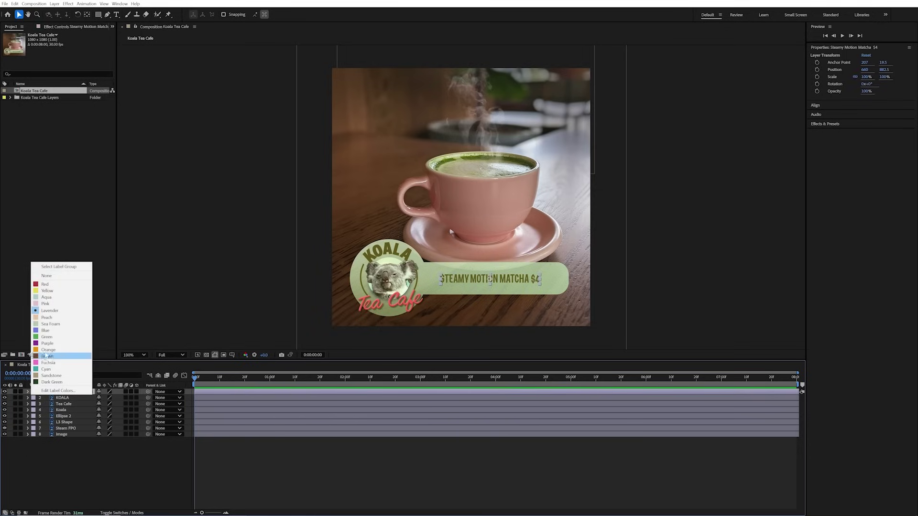
click(51, 337)
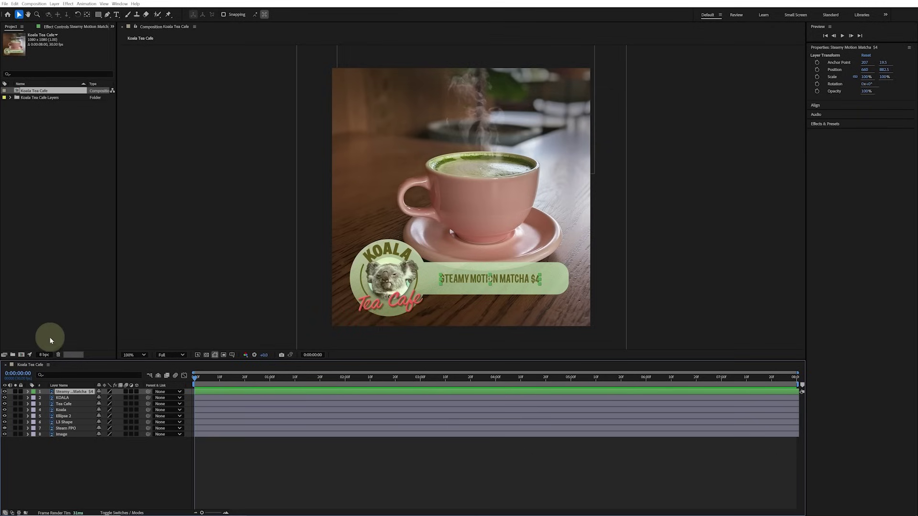
- Give the KOALA, Tea Cafe, Koala, Ellipse 2 and L3 Shape layers a Dark Green label and lock them
click(63, 397)
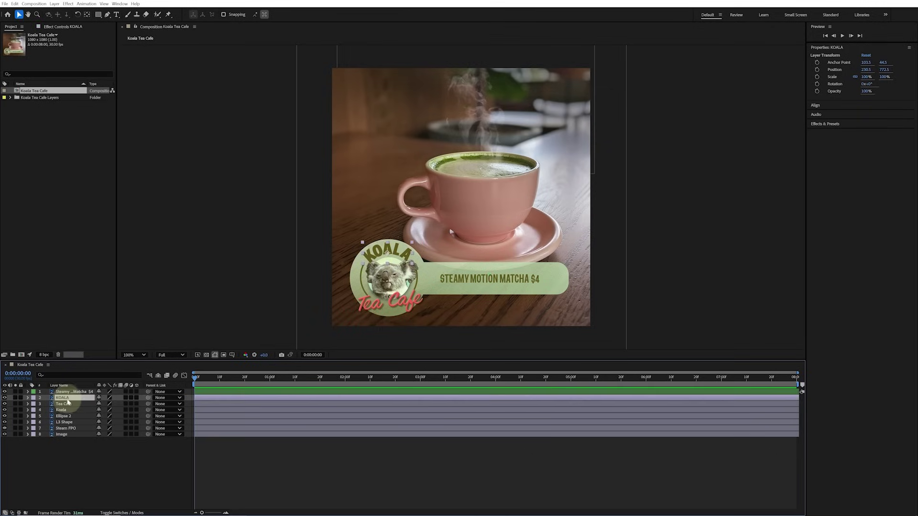
shift+click(68, 405)
shift+click(68, 412)
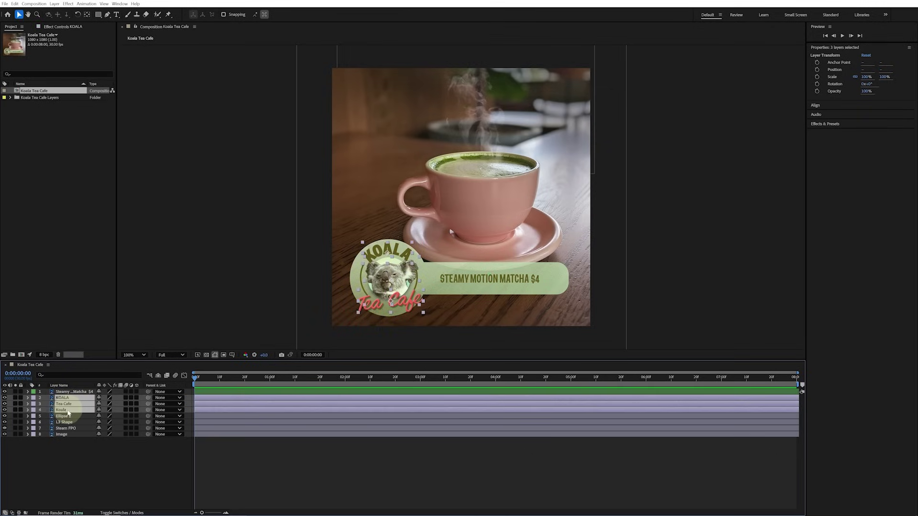
shift+click(67, 417)
shift+click(68, 423)
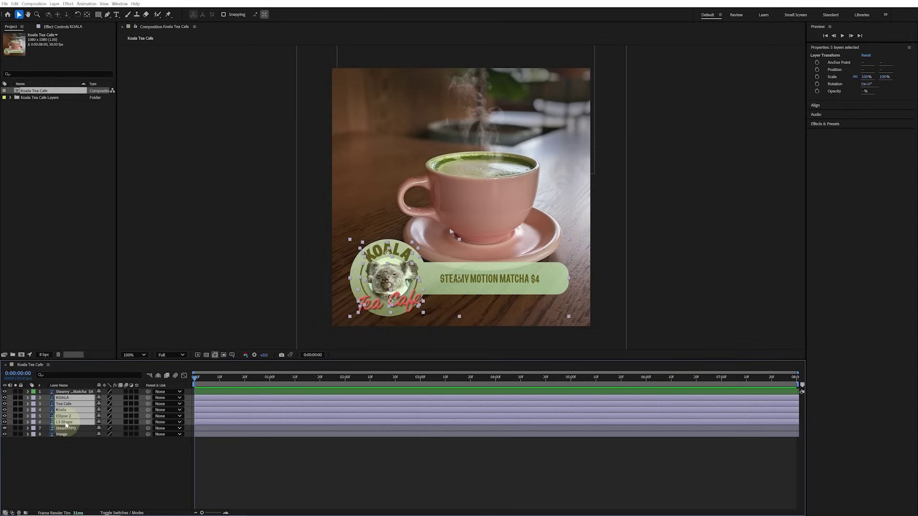
click(33, 422)
click(51, 413)
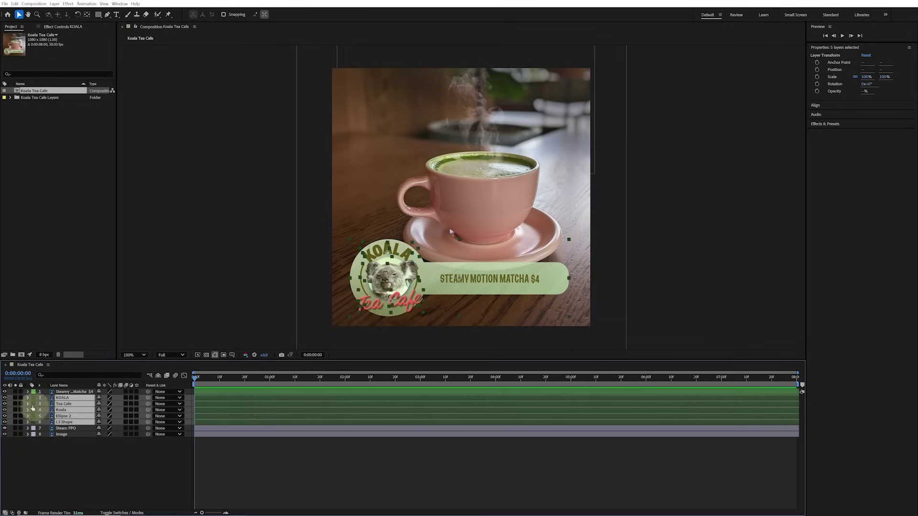
drag(21, 398, 21, 423)
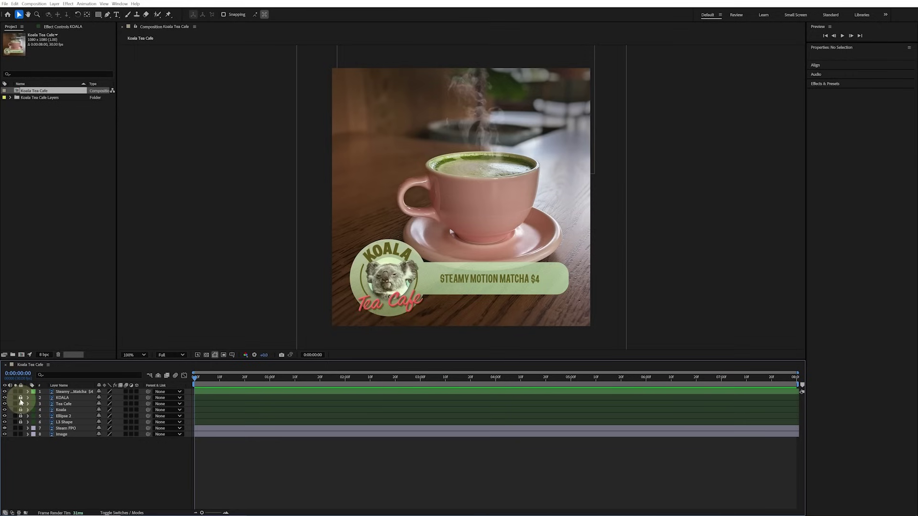
- Check the Steam FPO layer in the composition and give the background Image layer a Yellow label
click(70, 429)
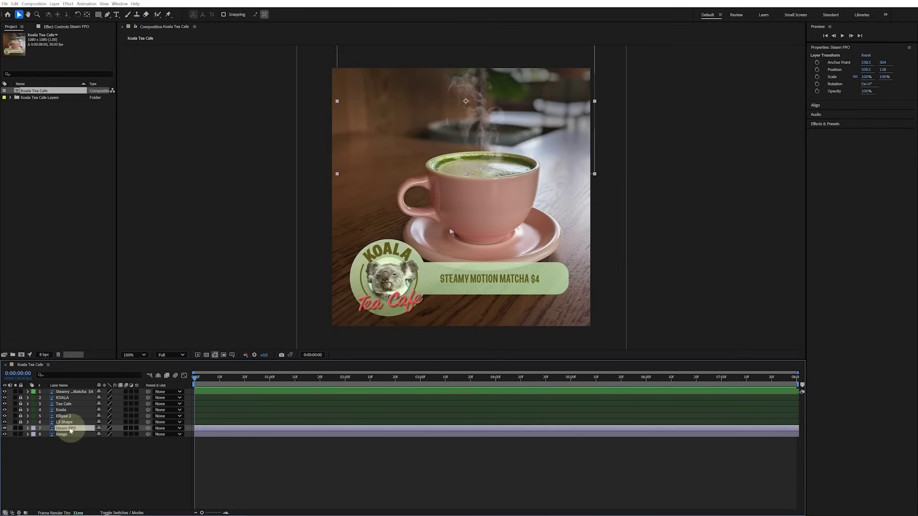
mouse_move(469, 134)
mouse_down()
mouse_move(354, 136)
mouse_move(410, 107)
mouse_move(569, 146)
mouse_move(430, 152)
mouse_move(395, 143)
mouse_move(472, 122)
mouse_up()
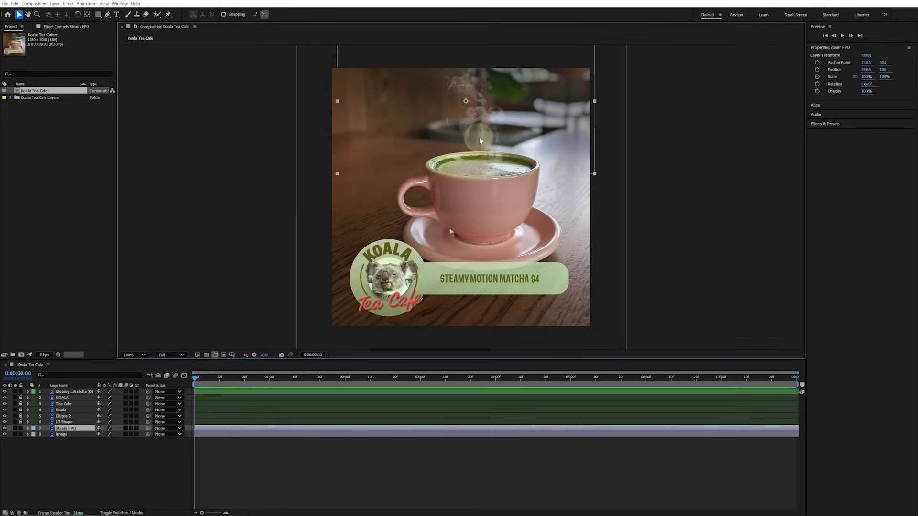
click(65, 434)
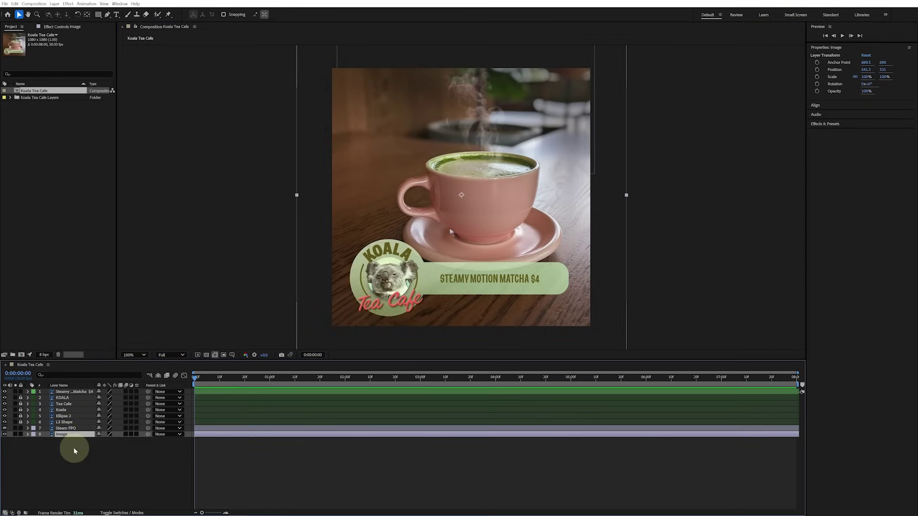
click(34, 435)
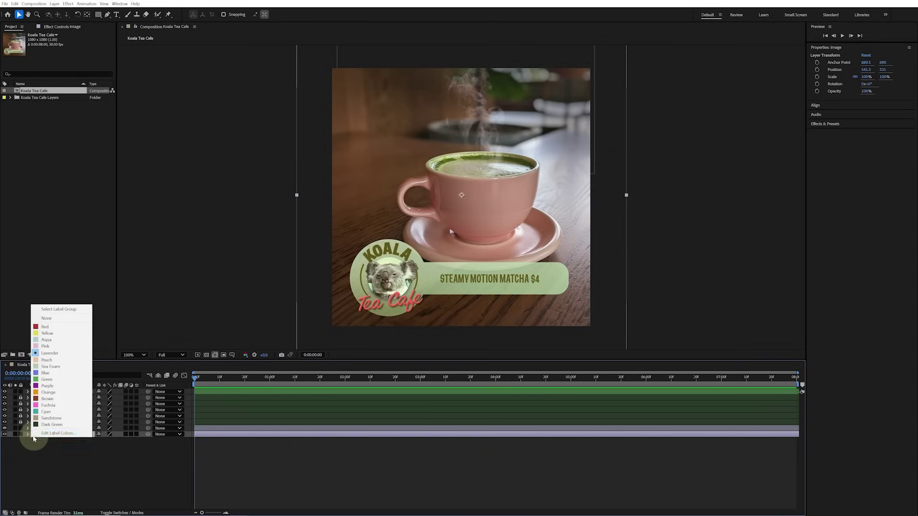
click(48, 333)
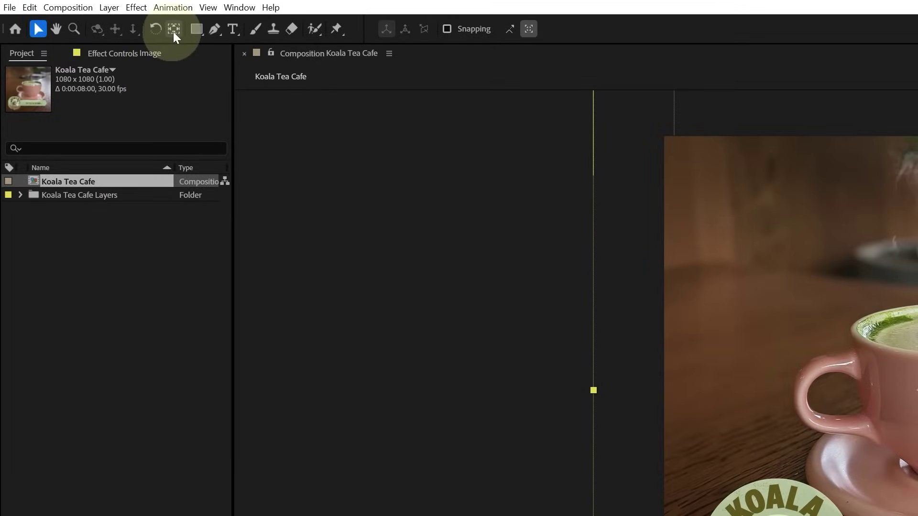
- Move the Image layer's anchor point to the centre of the matcha surface, at about 779.5, 576, and return to the Selection tool
click(174, 31)
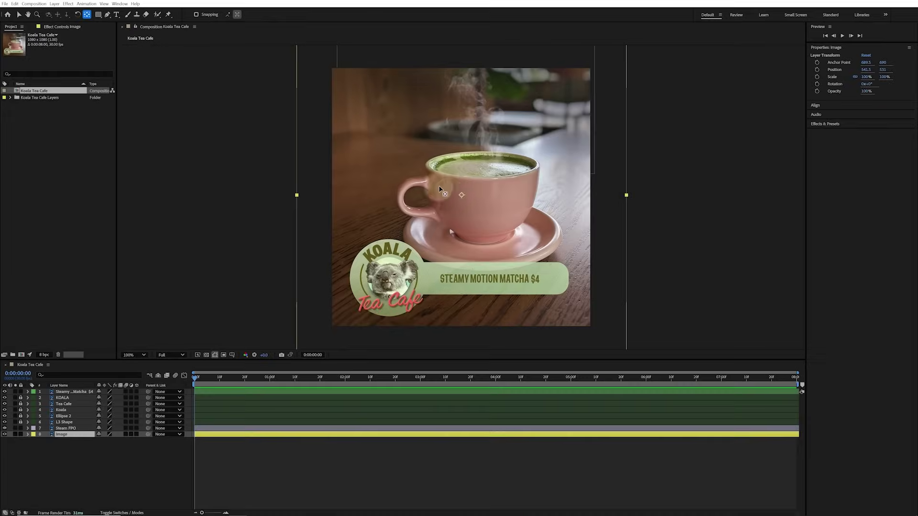
drag(462, 195, 484, 170)
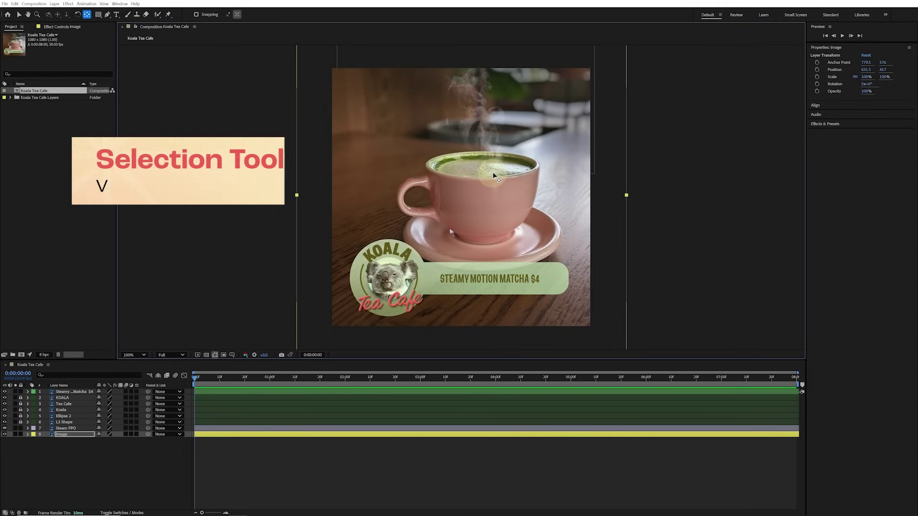
key(v)
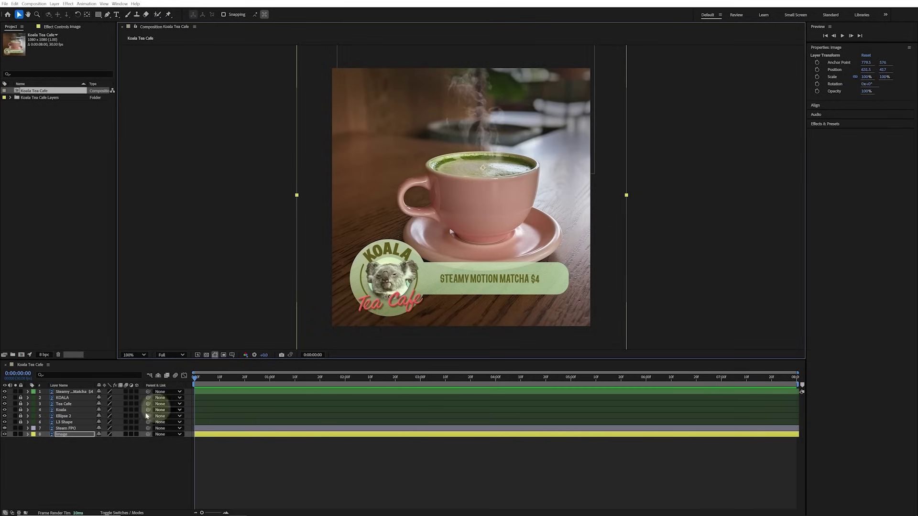
- Reveal the Image layer's Transform properties and keyframe its Scale from 100% at the first frame to 110% at the last frame
click(28, 435)
click(33, 441)
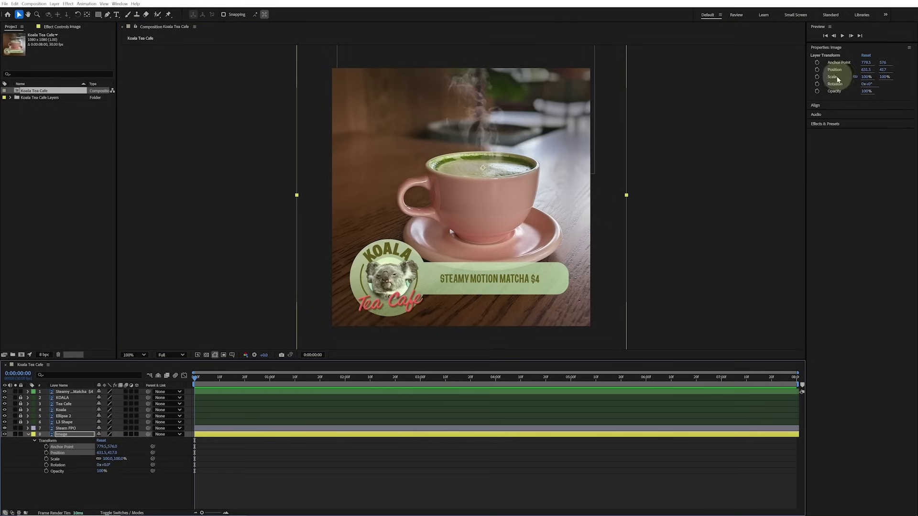
click(817, 77)
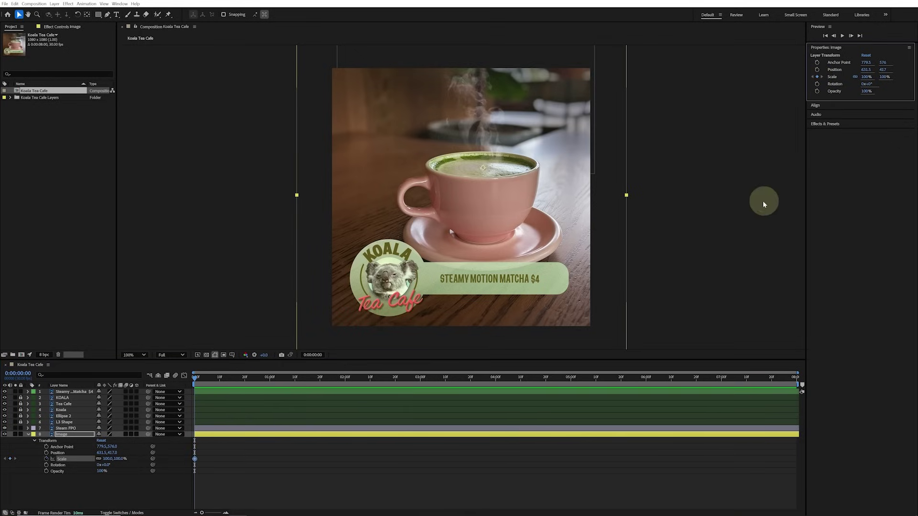
key(End)
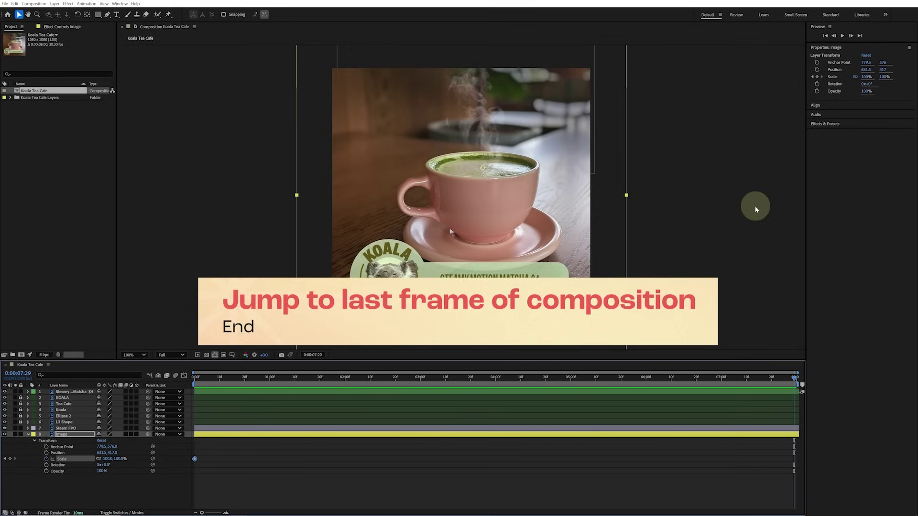
click(866, 77)
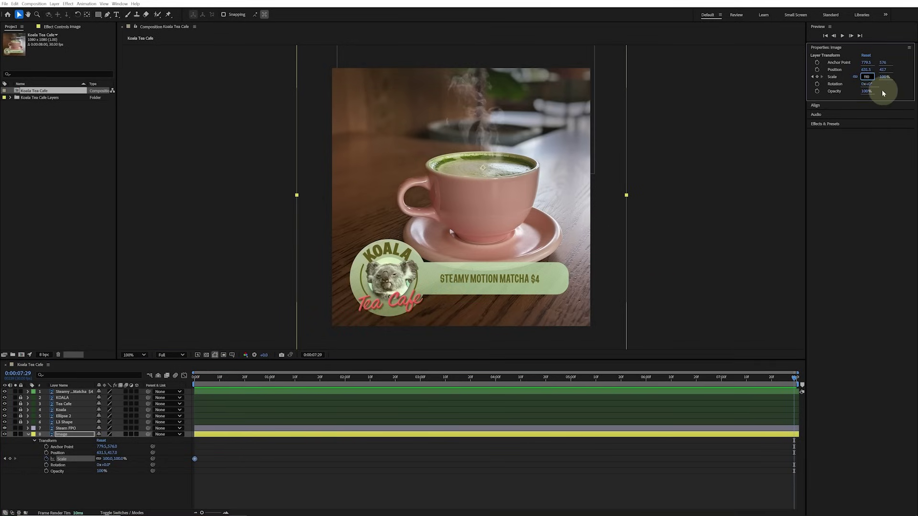
key(Return)
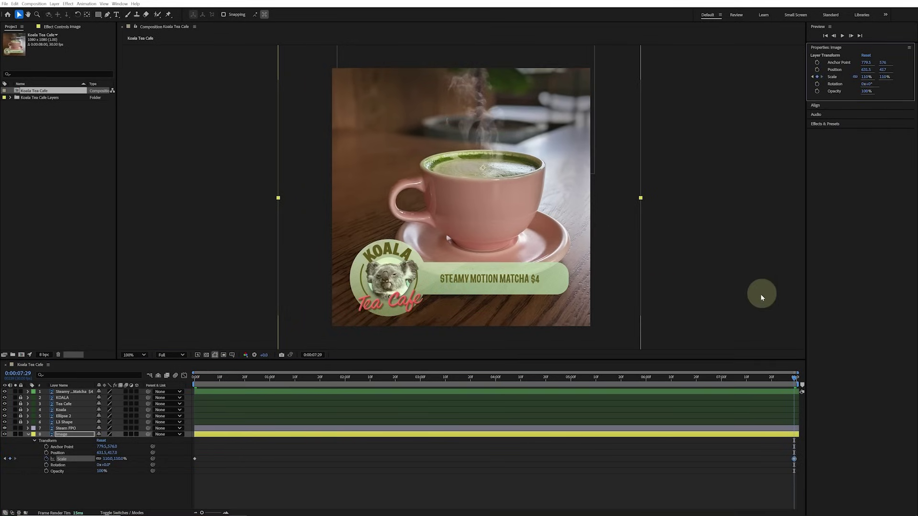
- Preview the background image's zoom animation, stop playback and return to the first frame
key(space)
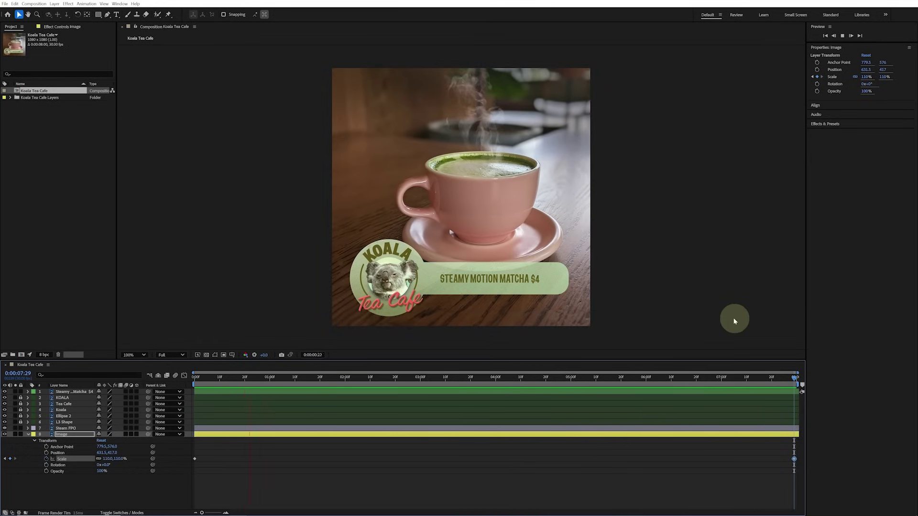
key(space)
key(Home)
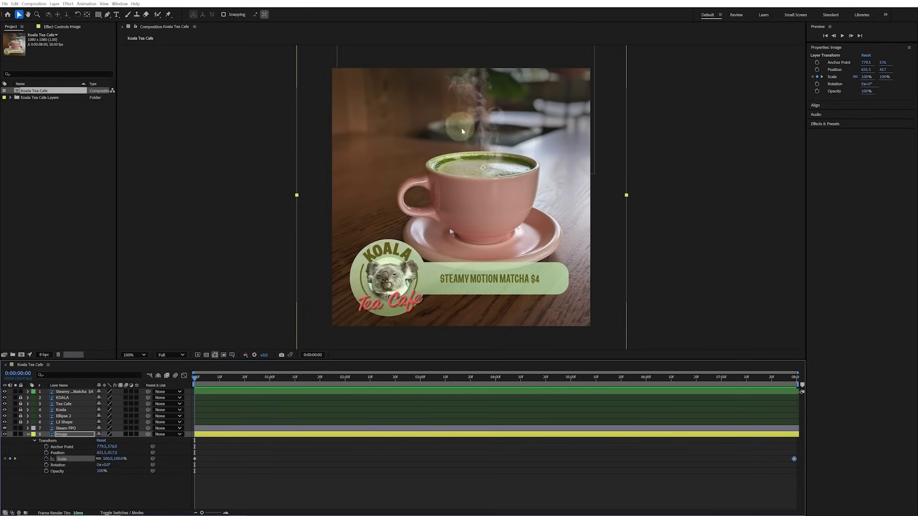
- Import the Vertical Steam movie from the Assets folder as footage
click(48, 162)
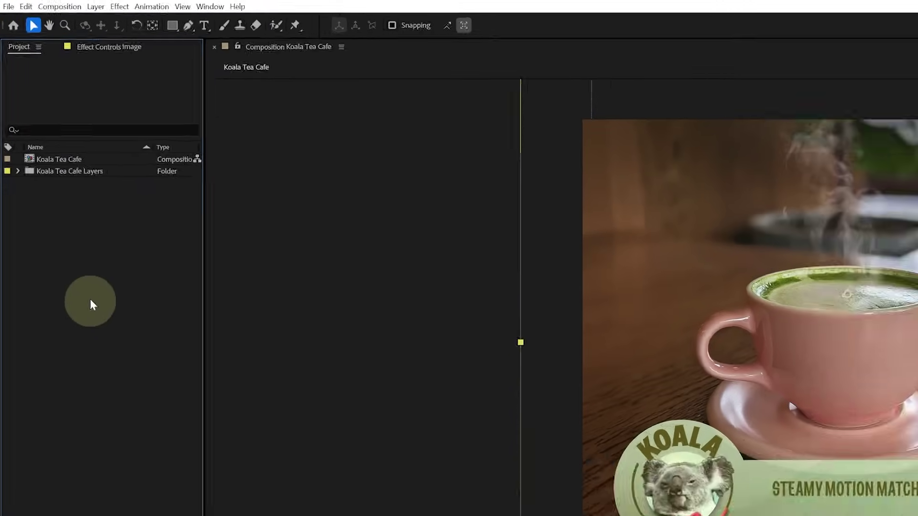
double_click(102, 343)
double_click(253, 80)
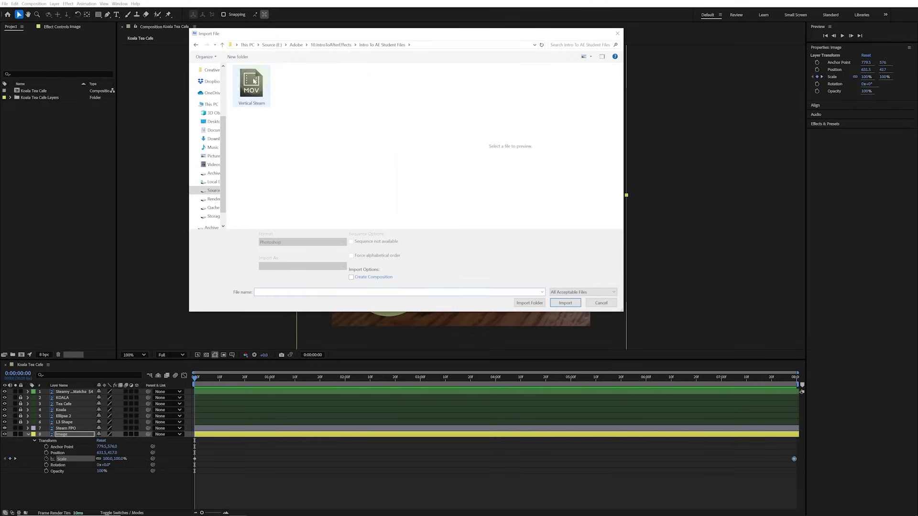
click(259, 106)
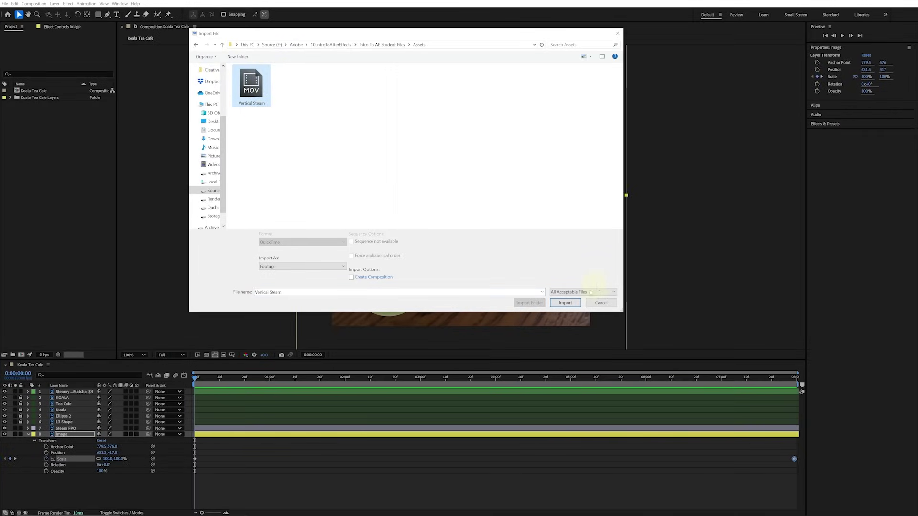
click(565, 303)
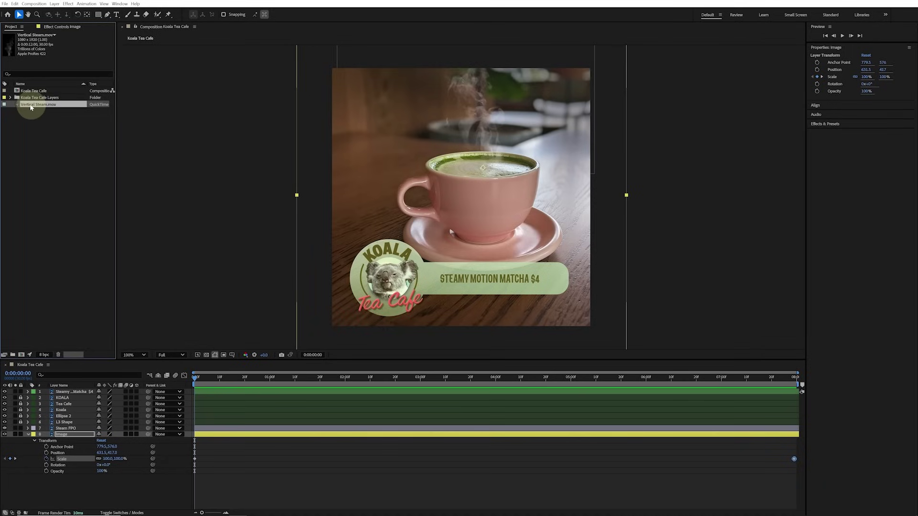
- Add the Vertical Steam footage to the composition, scale it to about 82.2% and position its lower edge over the matcha in the cup
drag(30, 107, 467, 136)
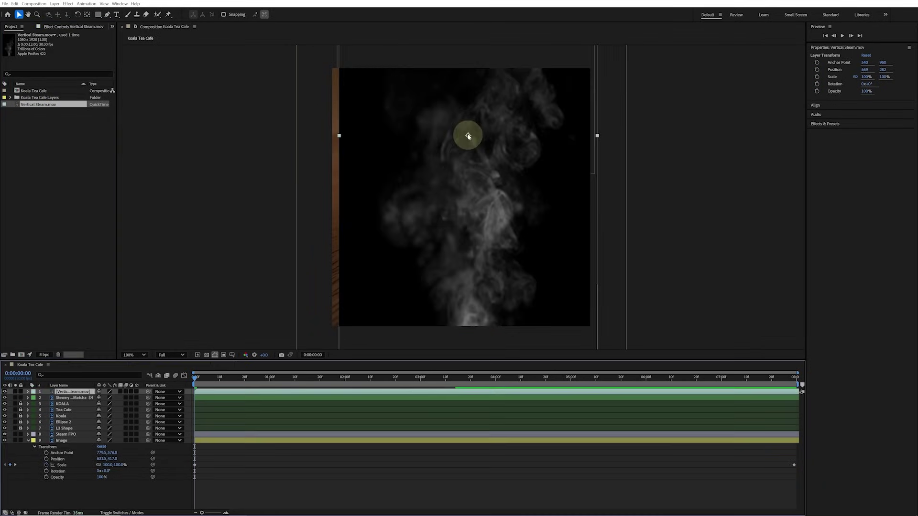
drag(493, 278, 488, 191)
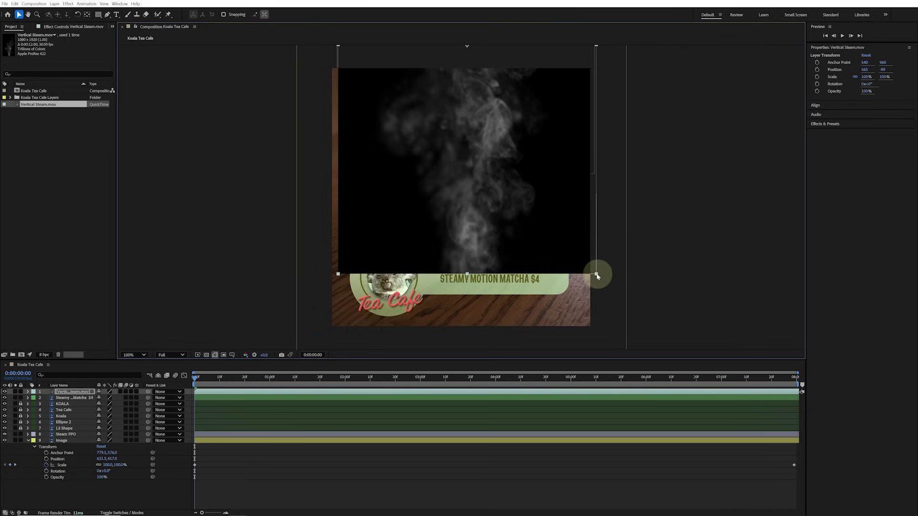
drag(596, 276, 575, 237)
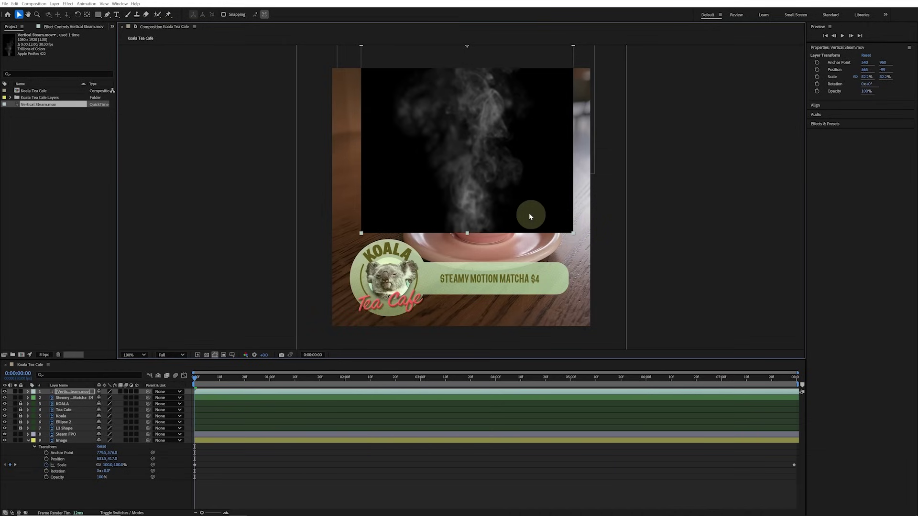
drag(526, 219, 540, 171)
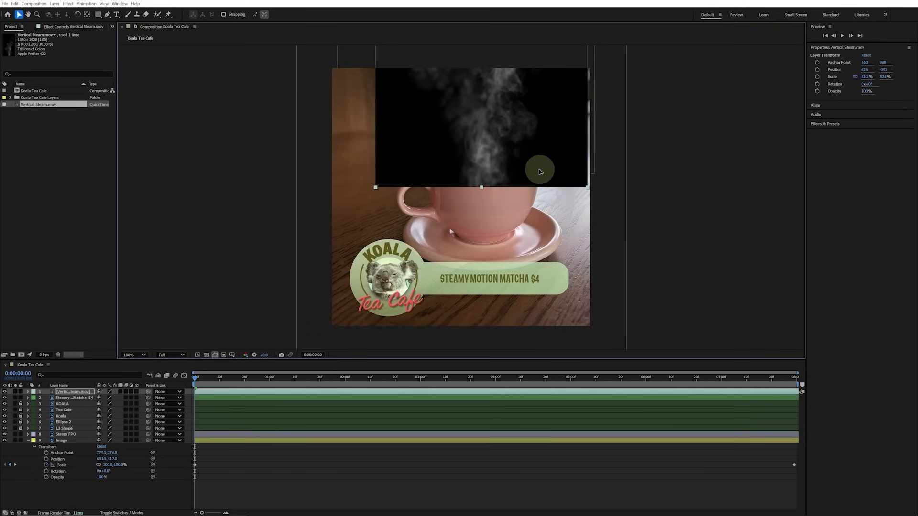
- Delete the Steam FPO placeholder layer from the composition
click(475, 165)
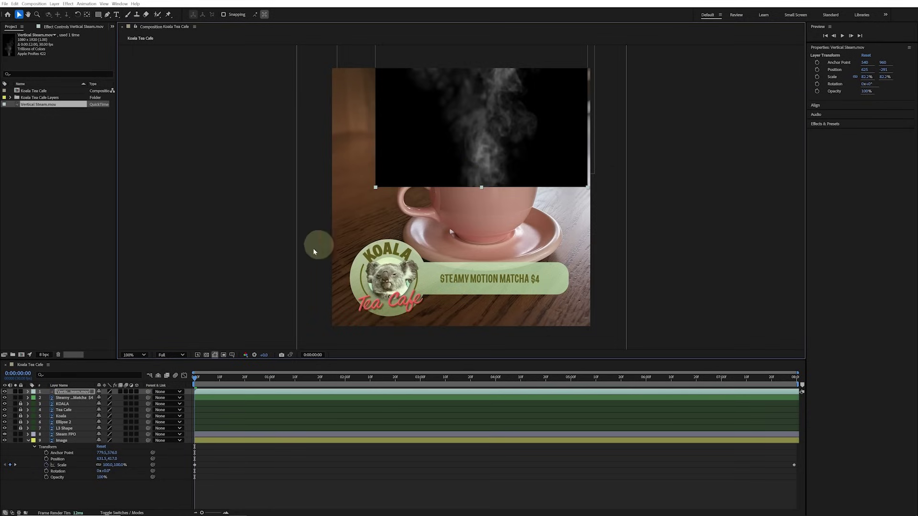
click(70, 436)
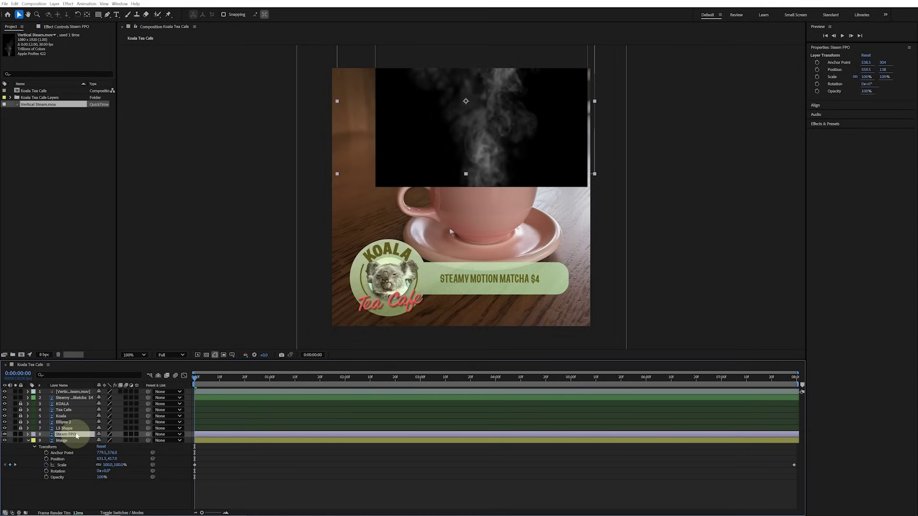
key(Delete)
- Show the layer modes in the timeline and set the Vertical Steam layer's blending mode to Screen
click(79, 393)
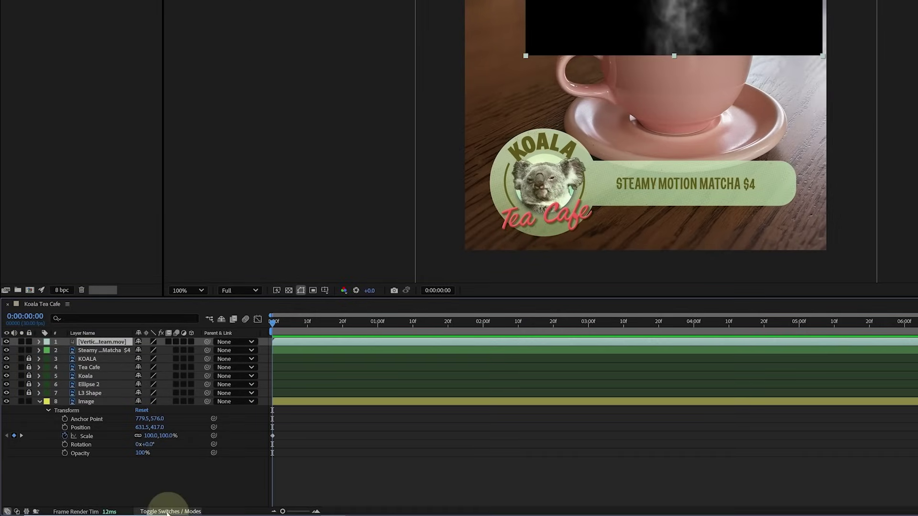
click(170, 511)
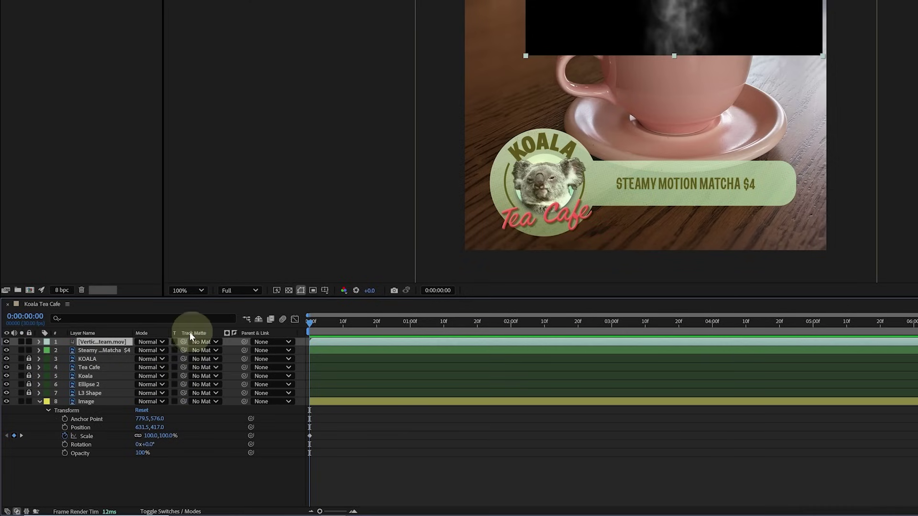
click(162, 342)
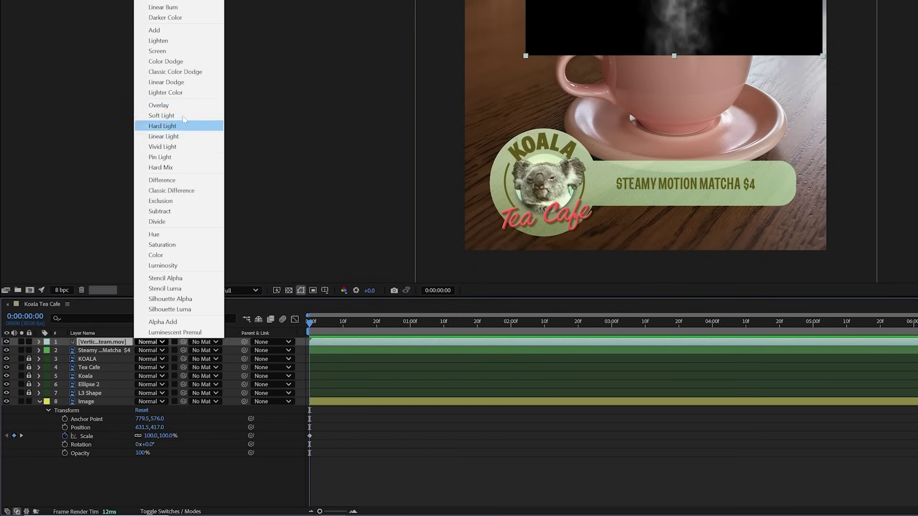
click(195, 53)
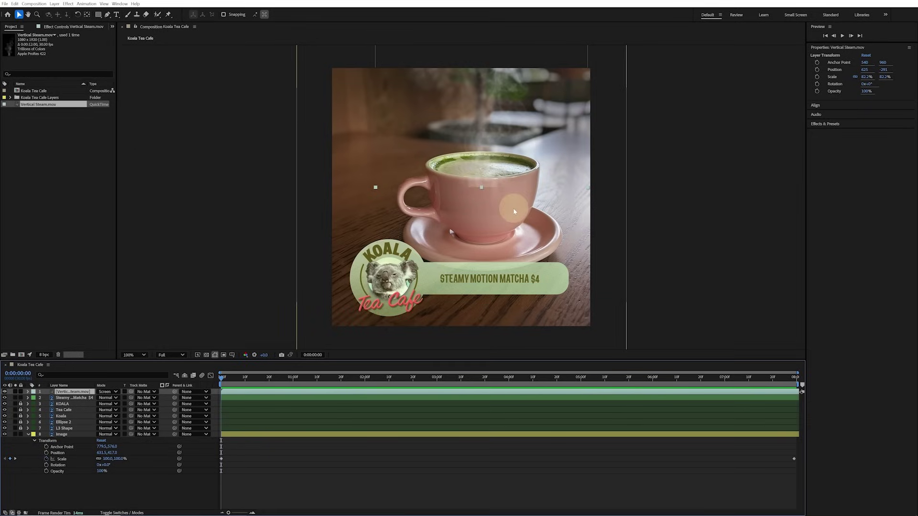
key(comma)
key(comma)
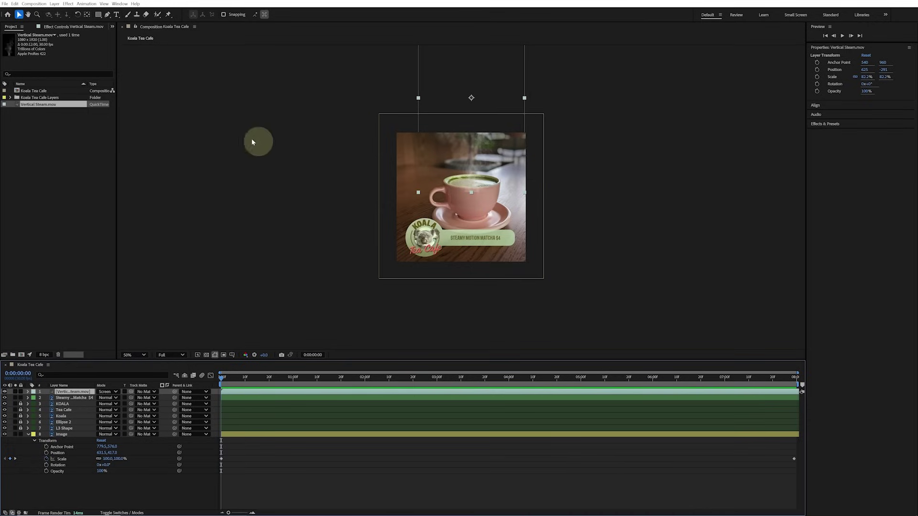
click(98, 15)
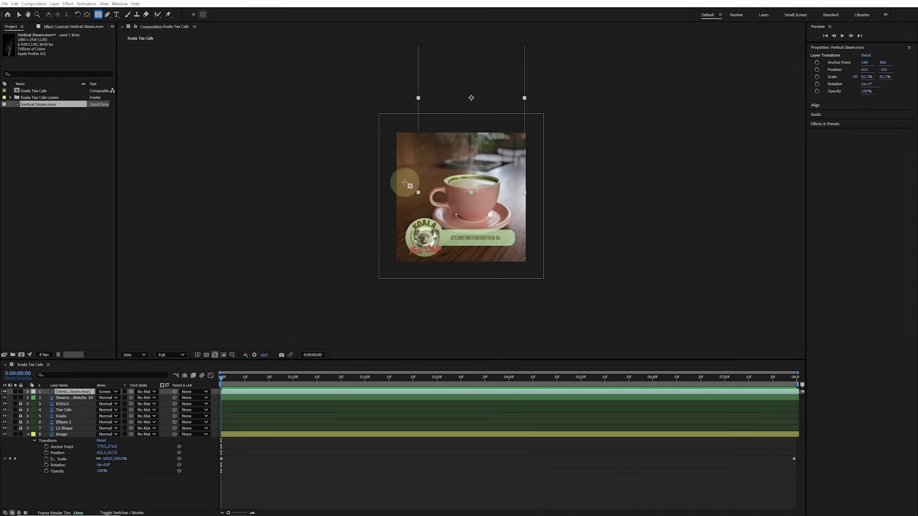
drag(404, 182, 543, 46)
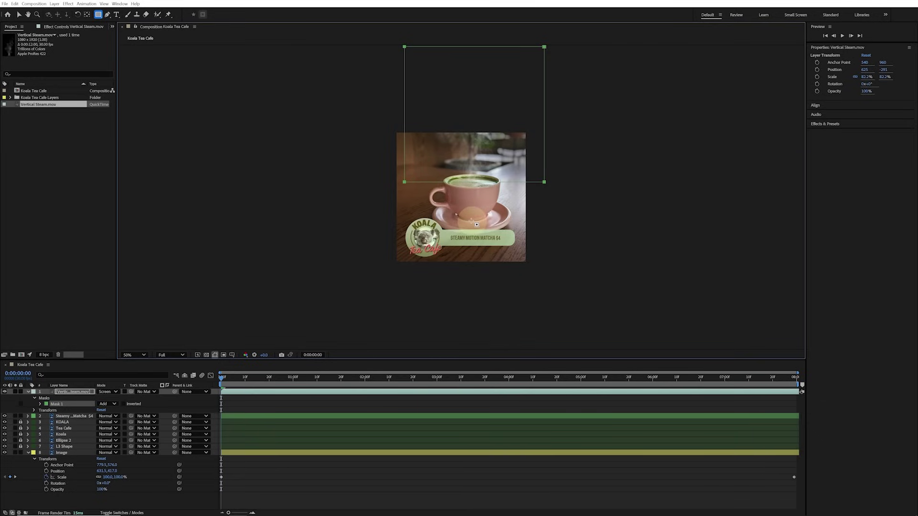
key(ctrl+shift+a)
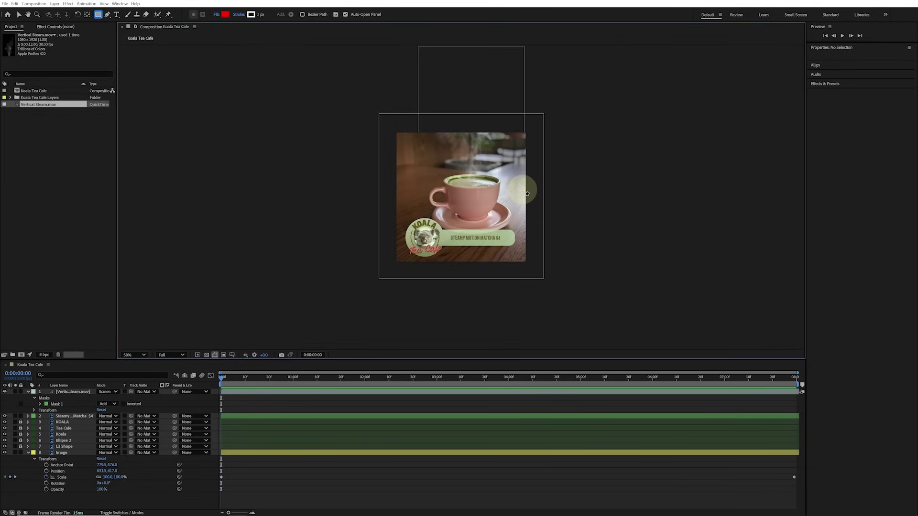
drag(427, 136, 508, 186)
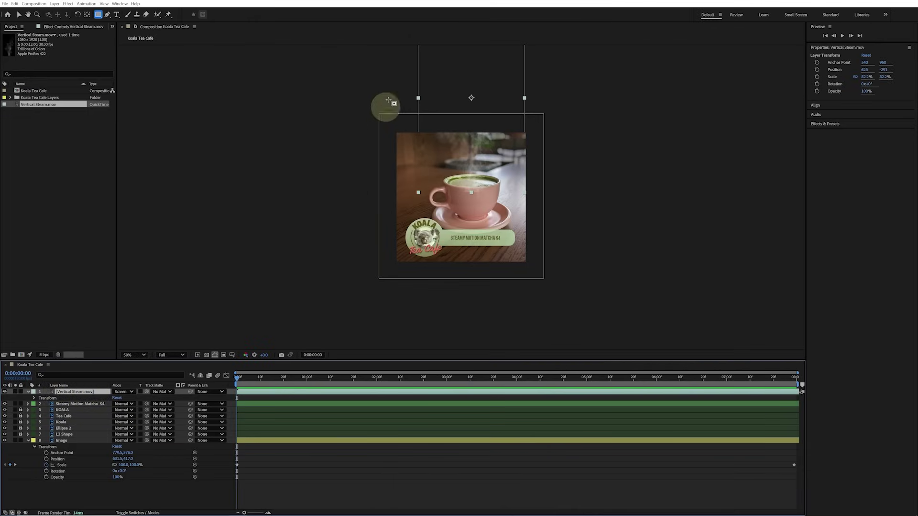
- Draw a rectangular mask on the Vertical Steam layer down to the matcha surface and set its Mask Feather to 67 pixels
mouse_move(410, 71)
mouse_down()
mouse_move(498, 165)
mouse_move(535, 182)
mouse_up()
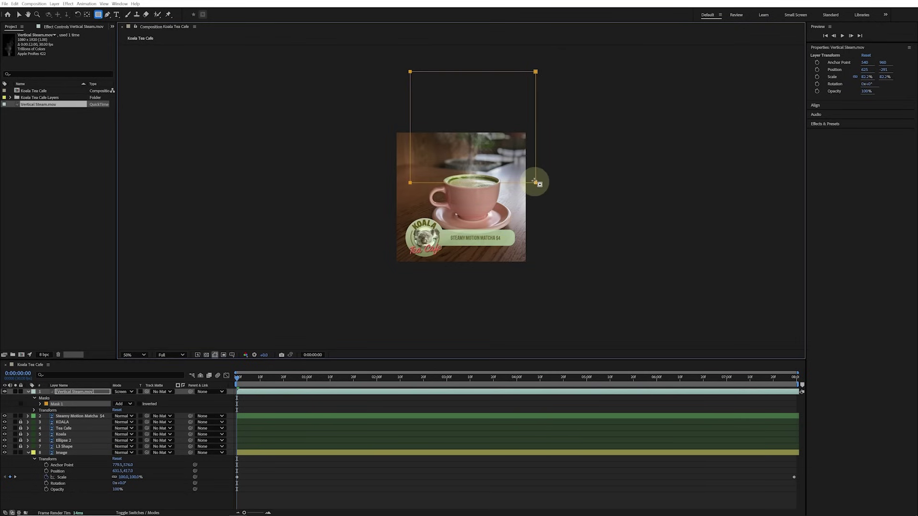
key(period)
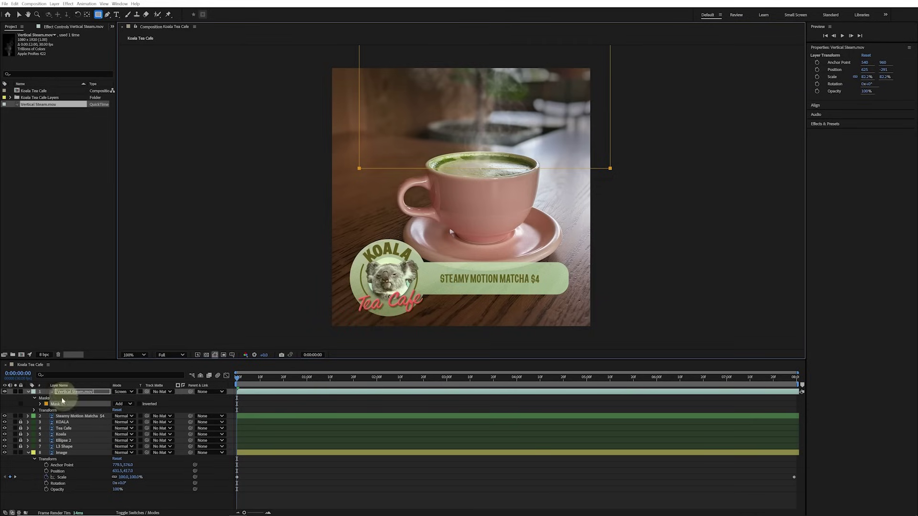
click(40, 404)
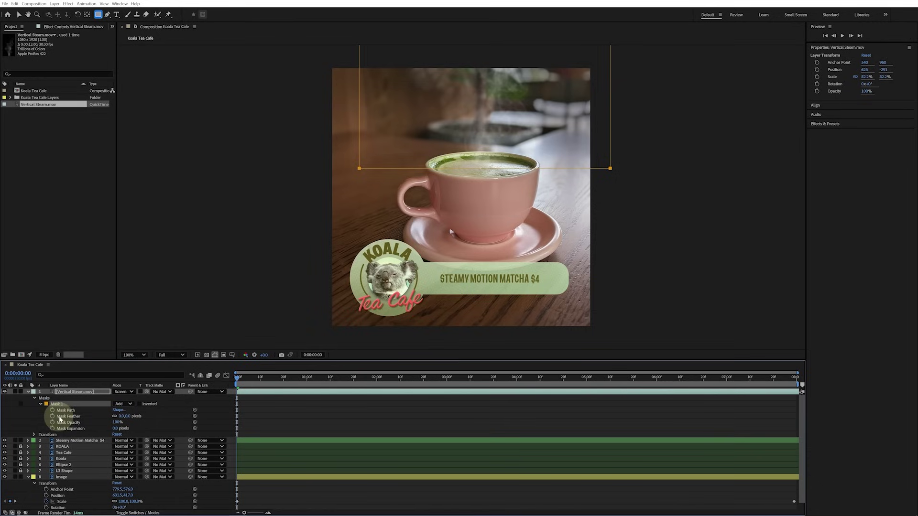
drag(122, 416, 153, 416)
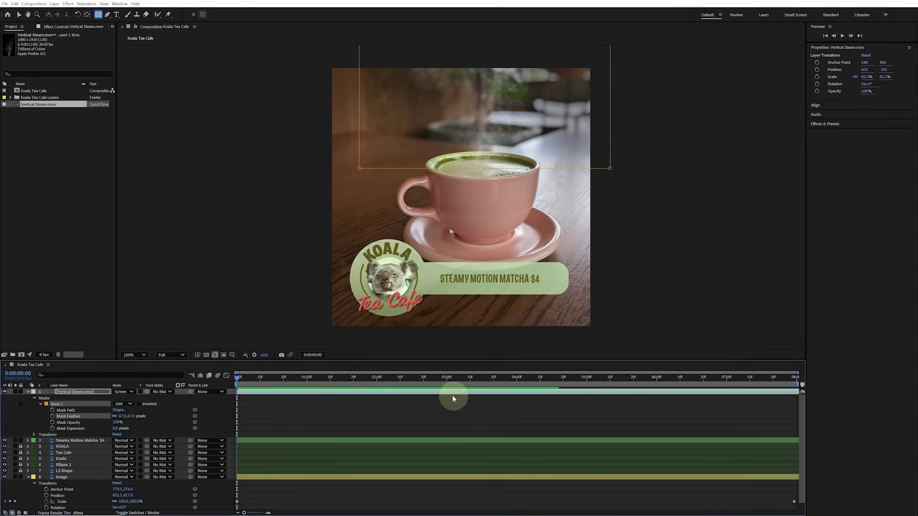
- Preview the feathered steam over the zooming background image and return to the first frame
key(space)
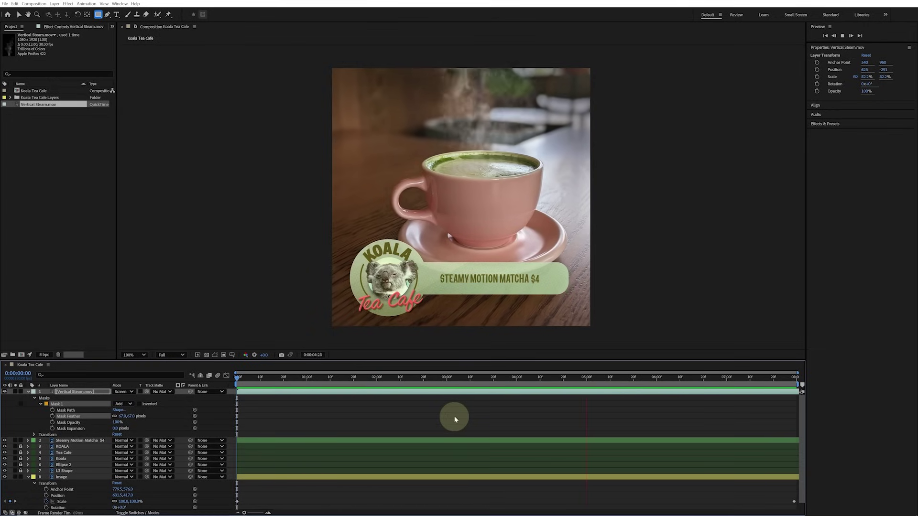
key(space)
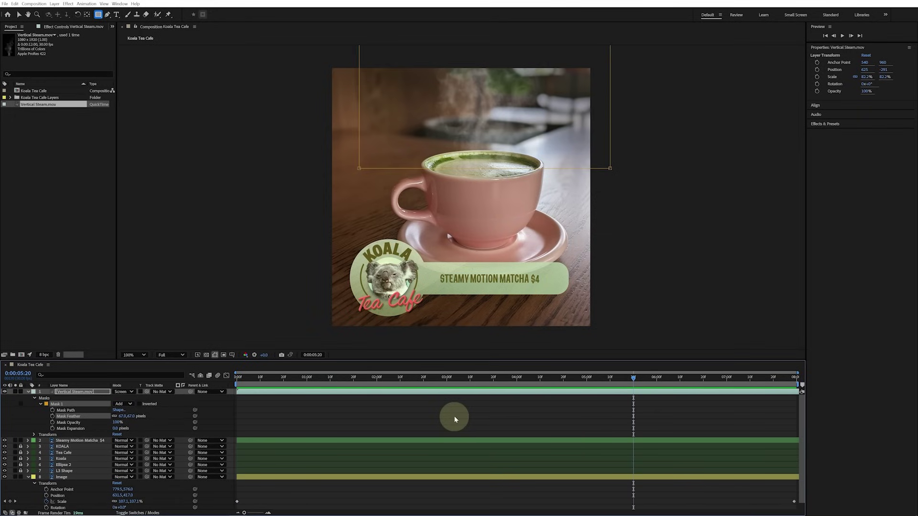
drag(468, 378, 226, 376)
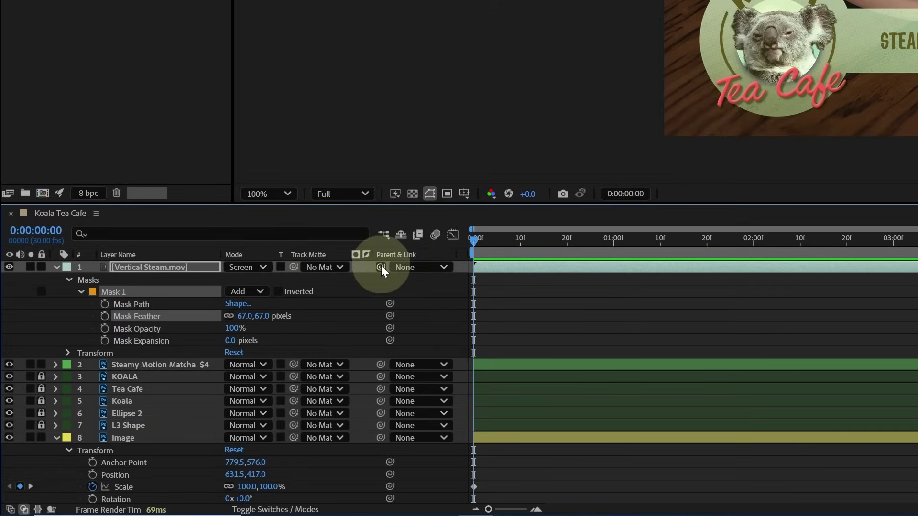
- Parent the Vertical Steam layer to the Image layer, scrub the opening frames and return to the first frame
click(443, 267)
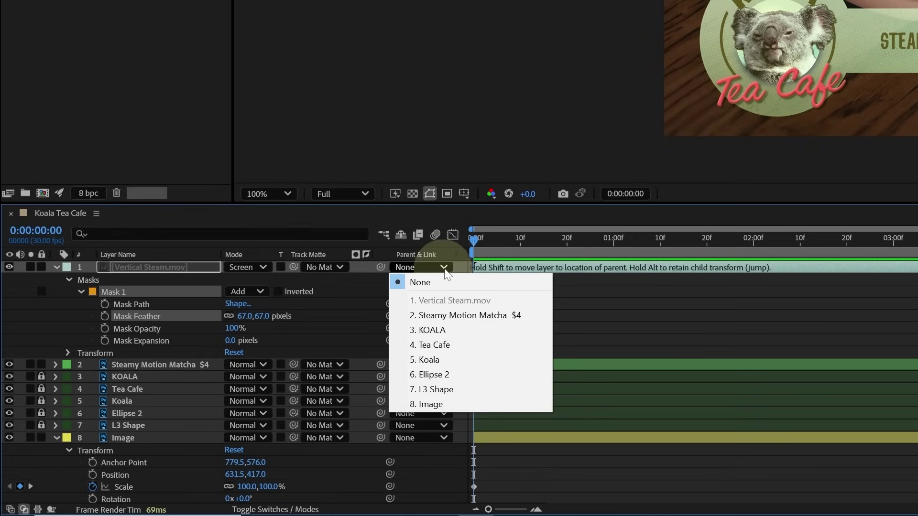
click(379, 268)
drag(378, 268, 143, 440)
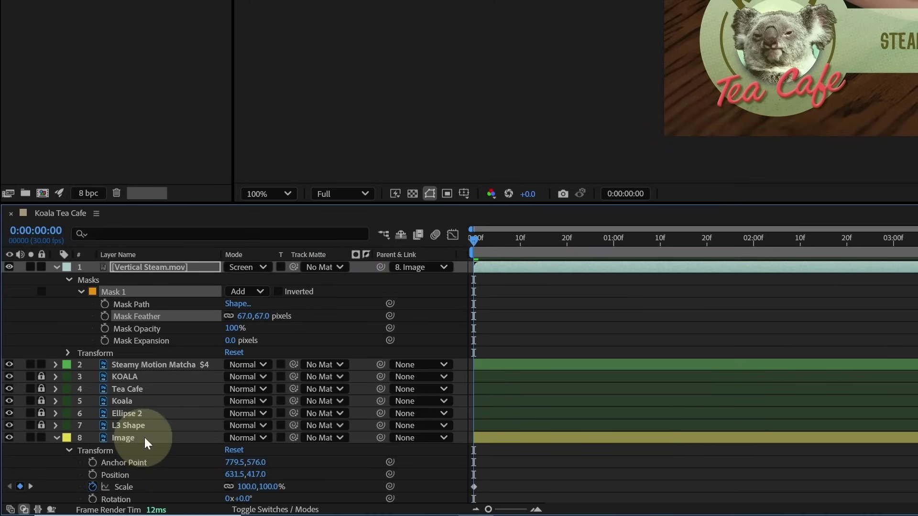
drag(473, 241, 524, 244)
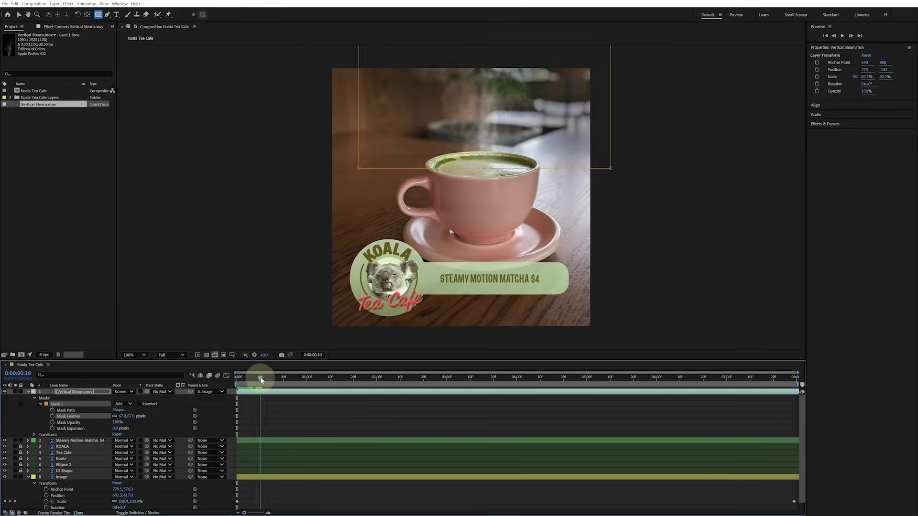
drag(261, 380, 231, 372)
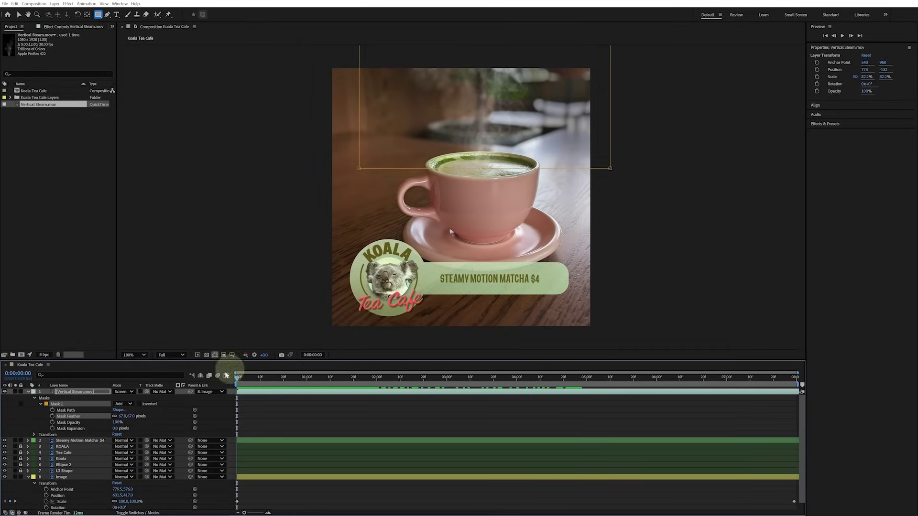
- Try rotating the Image layer with its parented steam and varying the Vertical Steam layer's Opacity
click(72, 477)
scroll(119, 495, down, 1)
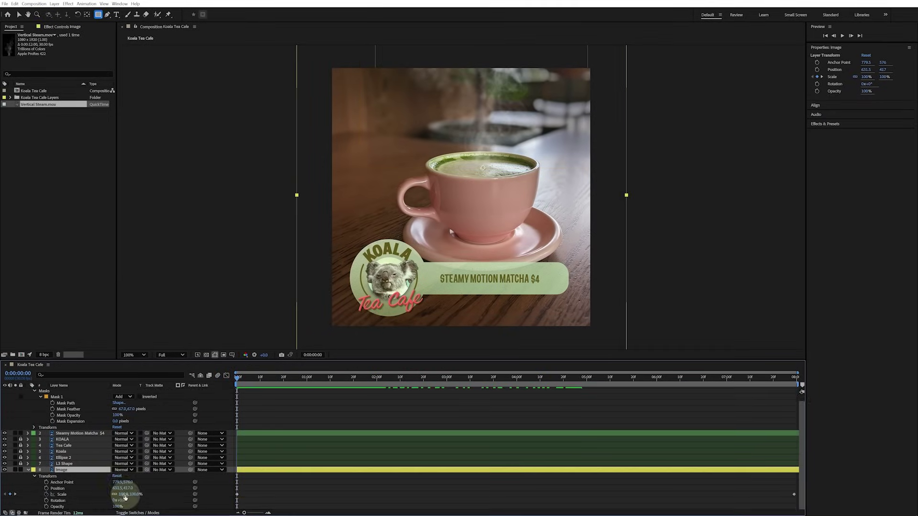
drag(119, 500, 164, 492)
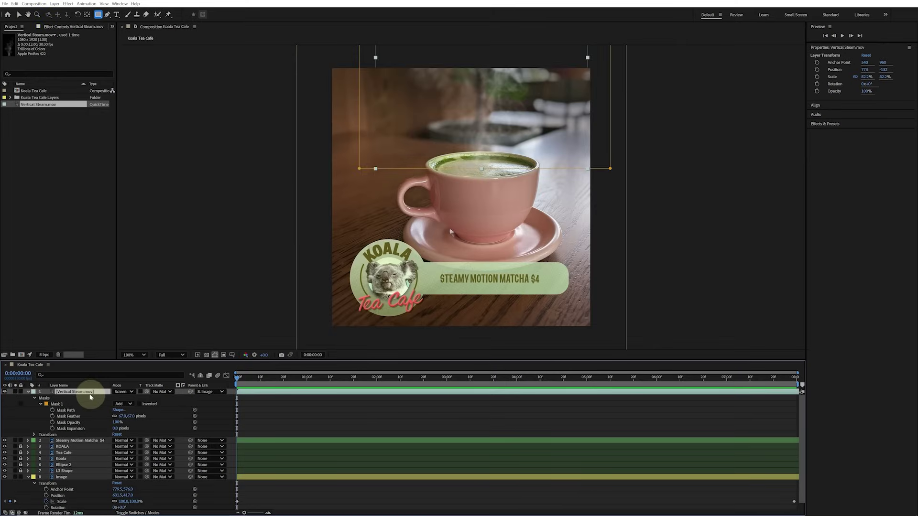
click(34, 435)
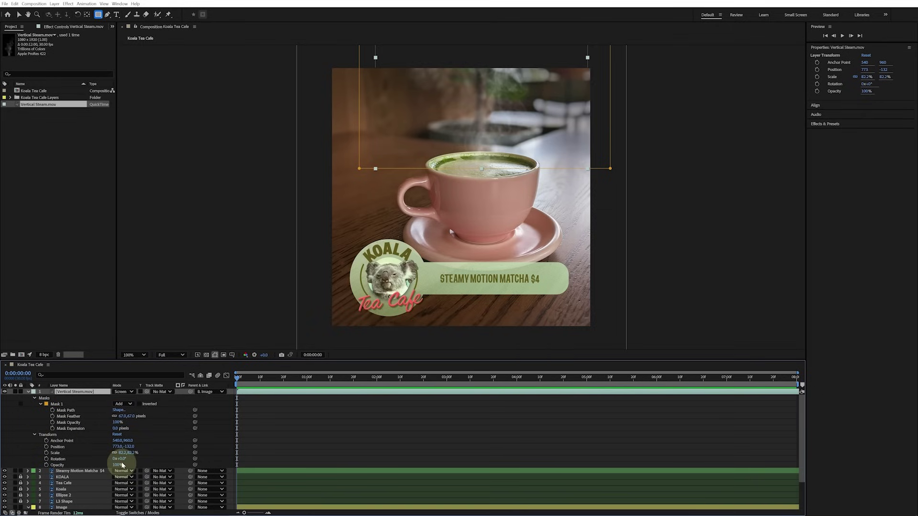
drag(120, 466, 159, 468)
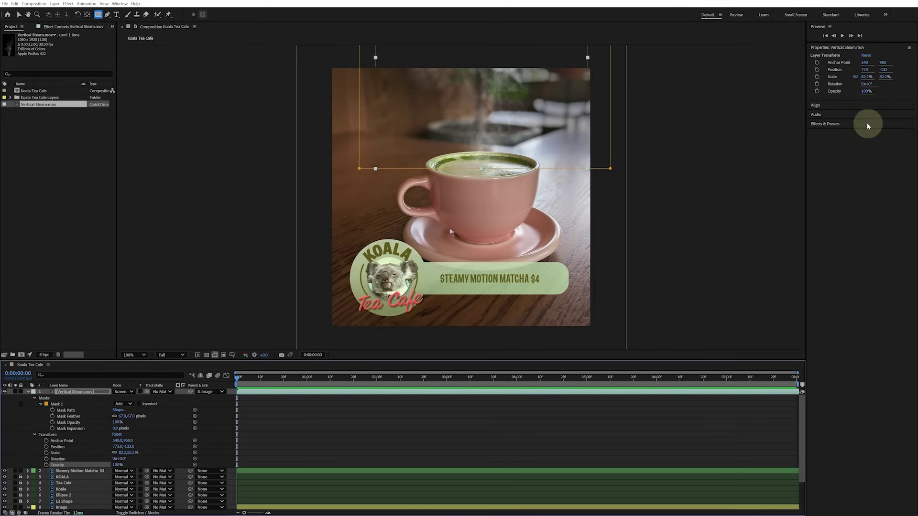
- Search the effects for "levels" and apply the Levels effect to the Vertical Steam layer
click(839, 124)
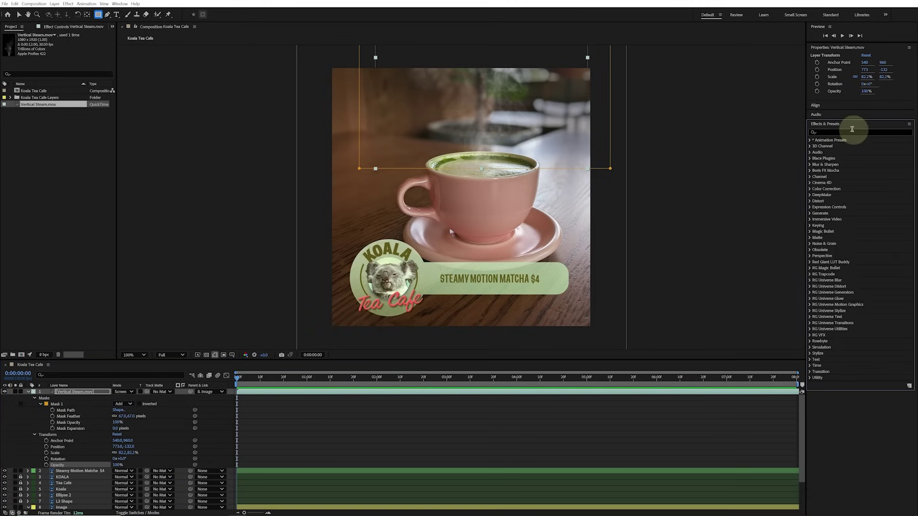
click(853, 132)
text(levels)
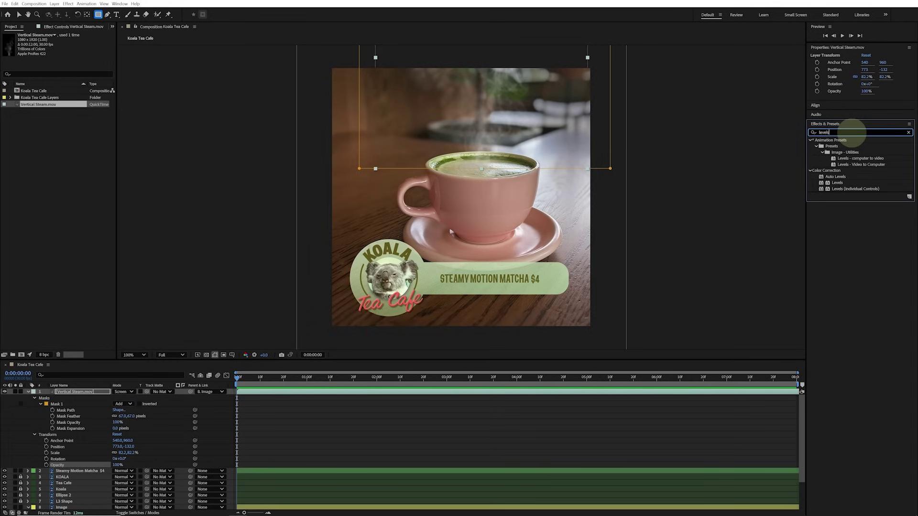
click(837, 184)
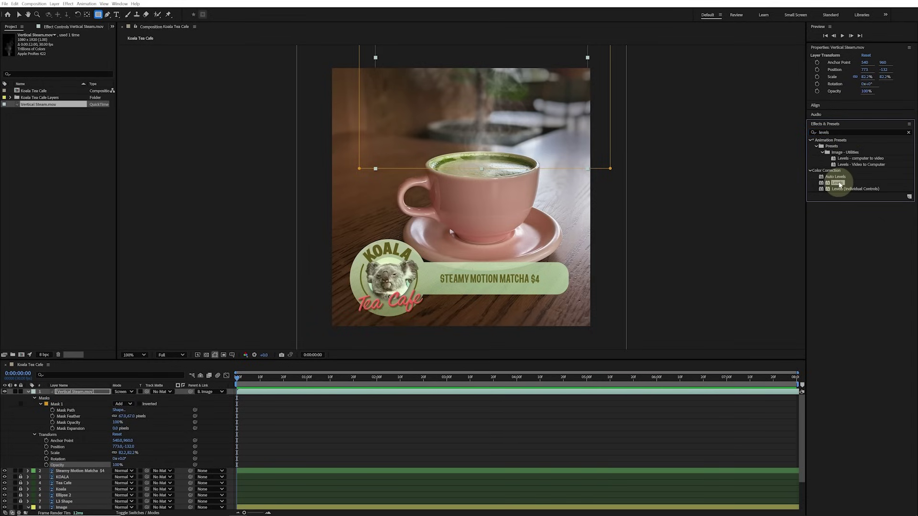
drag(833, 182, 626, 394)
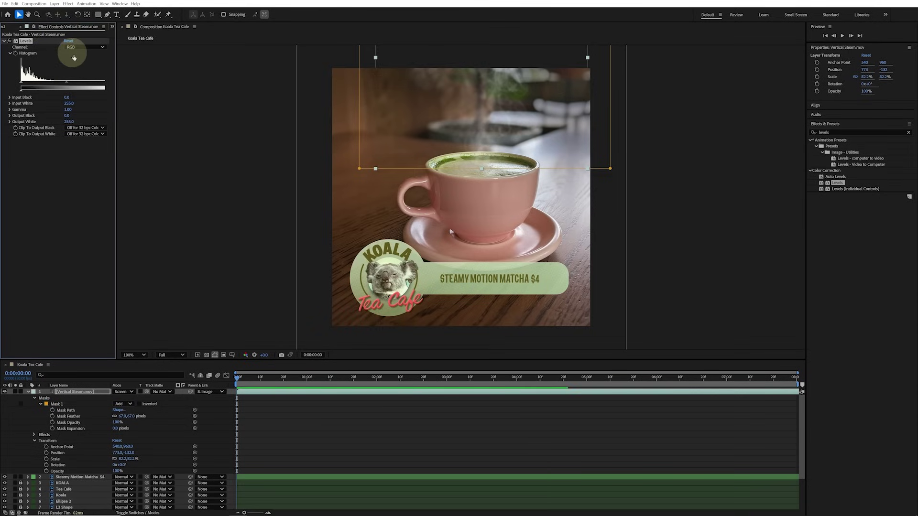
- Lower the gamma in the Vertical Steam layer's Levels effect to make the steam subtler, and preview the result
drag(116, 70, 129, 71)
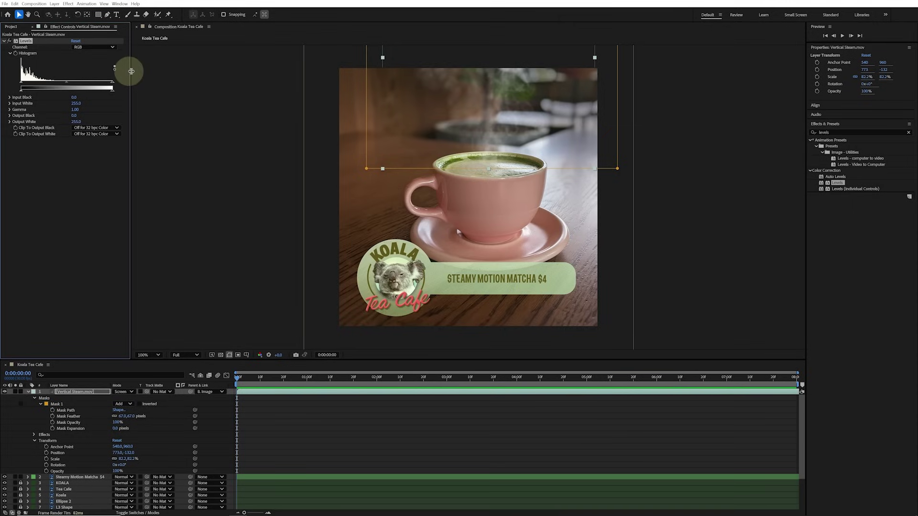
drag(113, 87, 80, 84)
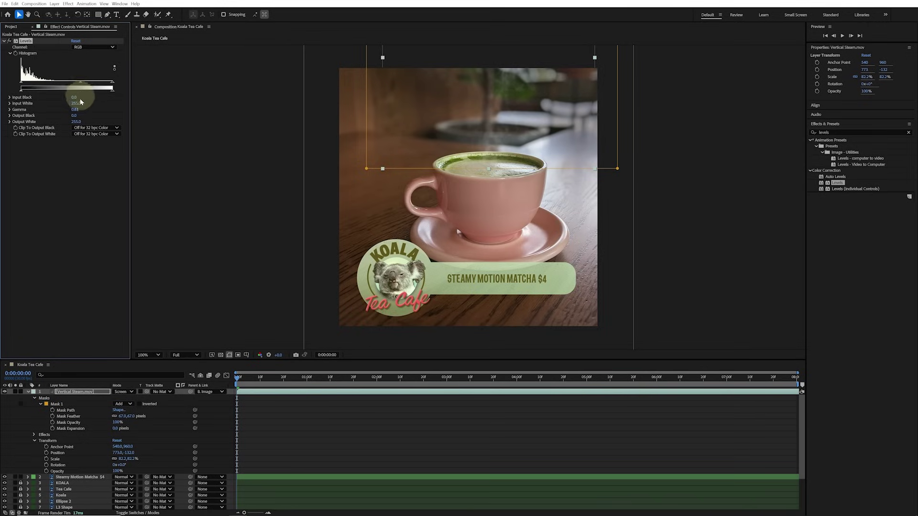
key(space)
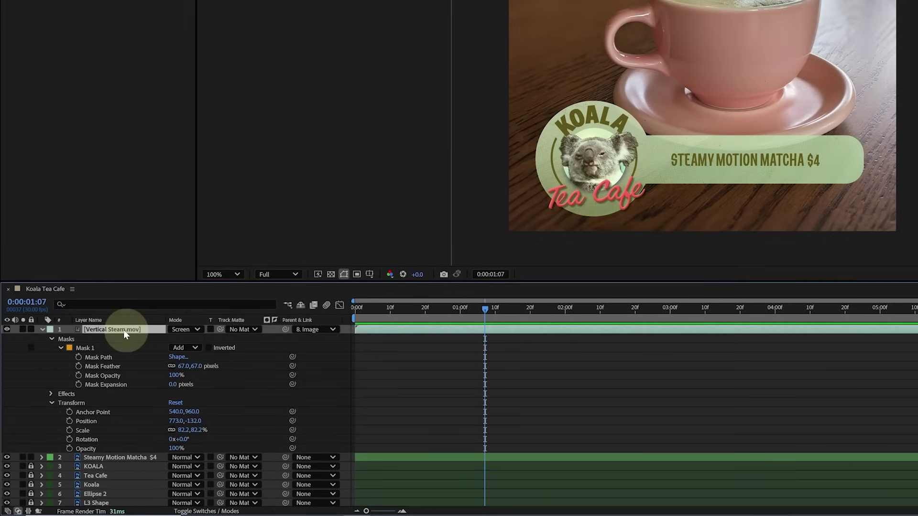
- Time-stretch the Vertical Steam layer with a stretch factor of 200 and preview the slower steam
right_click(129, 330)
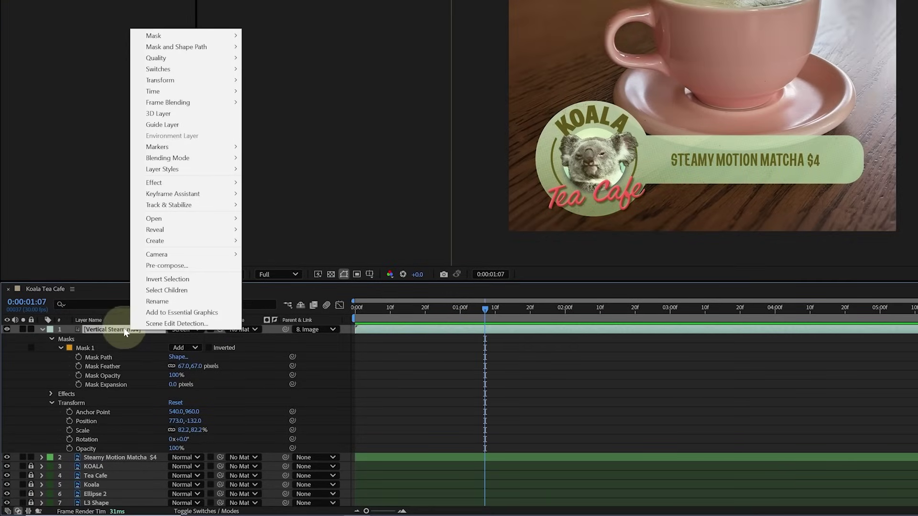
mouse_move(190, 94)
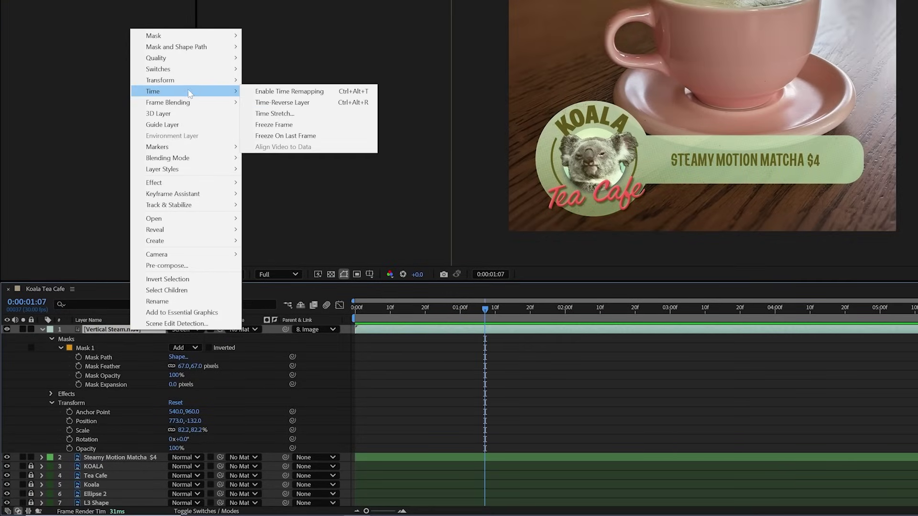
click(312, 117)
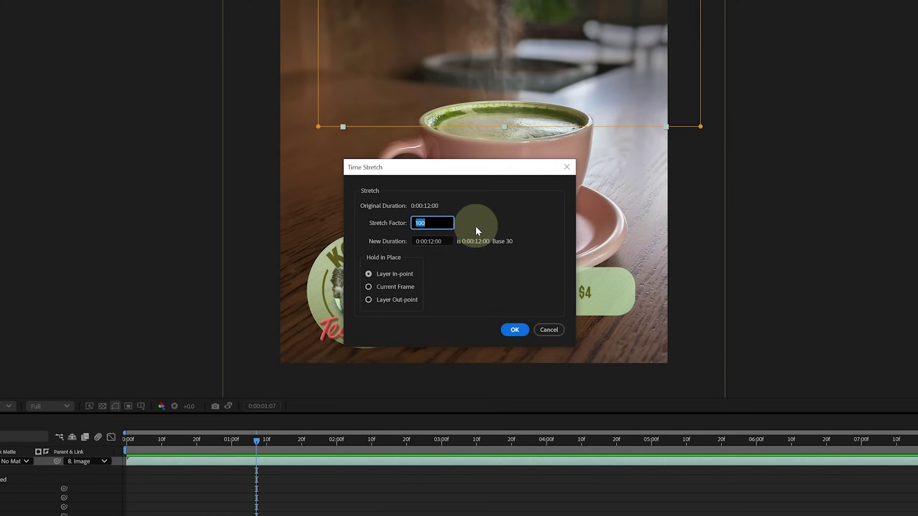
text(200)
click(515, 329)
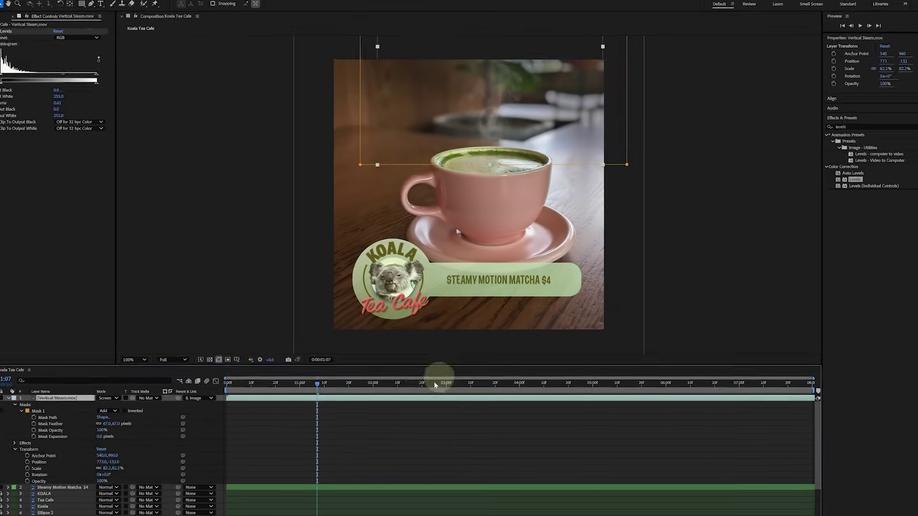
key(space)
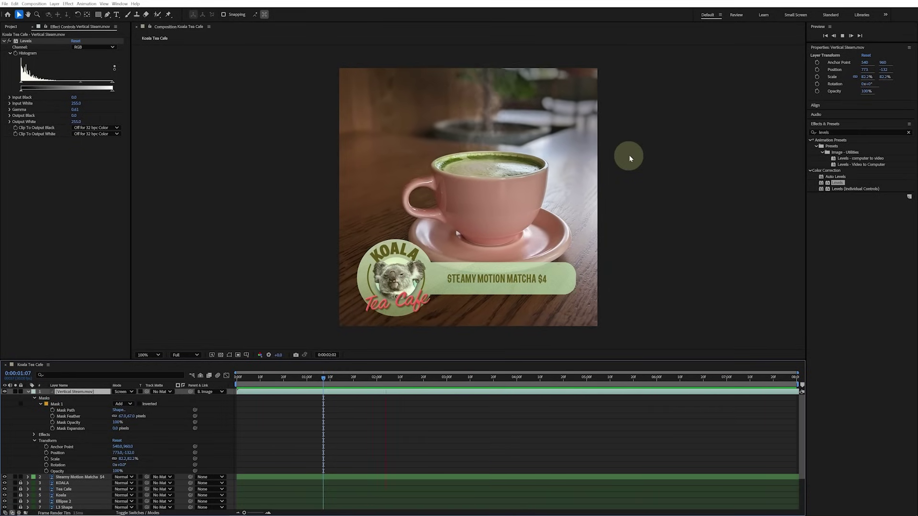
key(space)
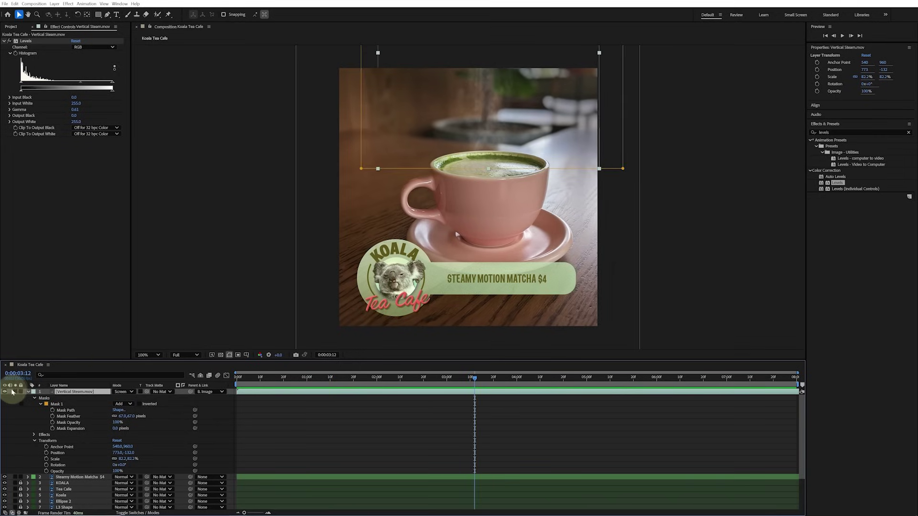
- Collapse the Vertical Steam layer's properties and convert the Steamy Motion Matcha $4 layer to editable text
click(27, 393)
click(28, 434)
click(27, 435)
click(61, 454)
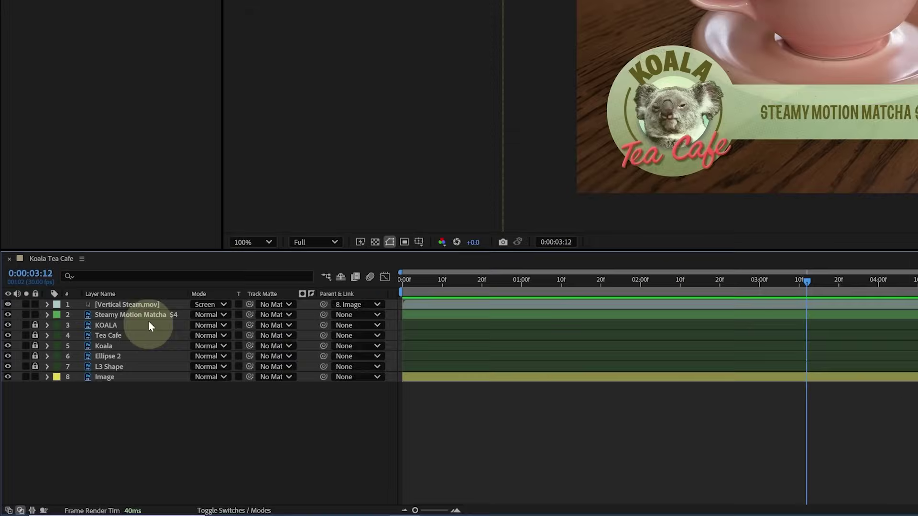
click(91, 399)
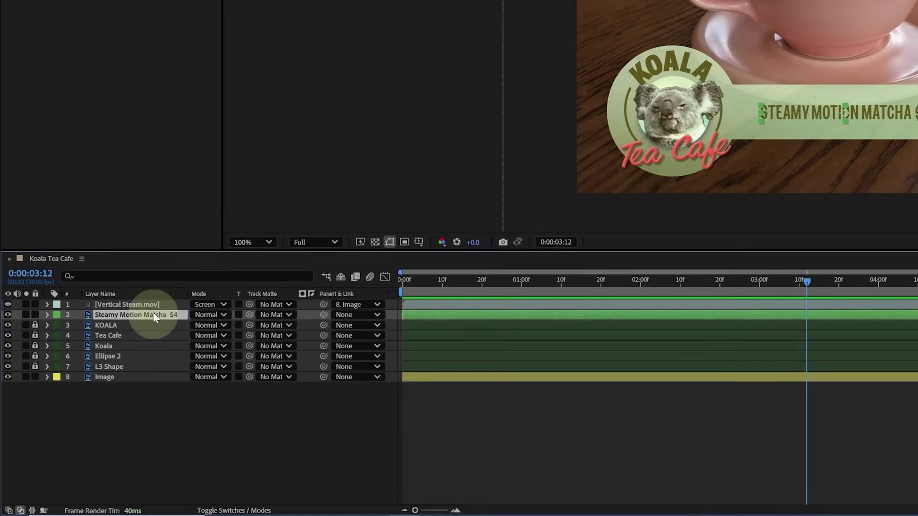
right_click(154, 318)
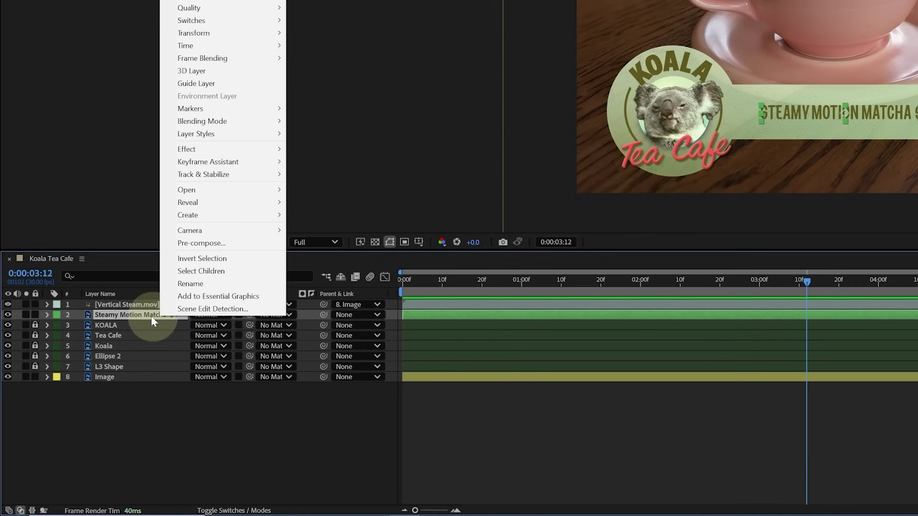
mouse_move(242, 213)
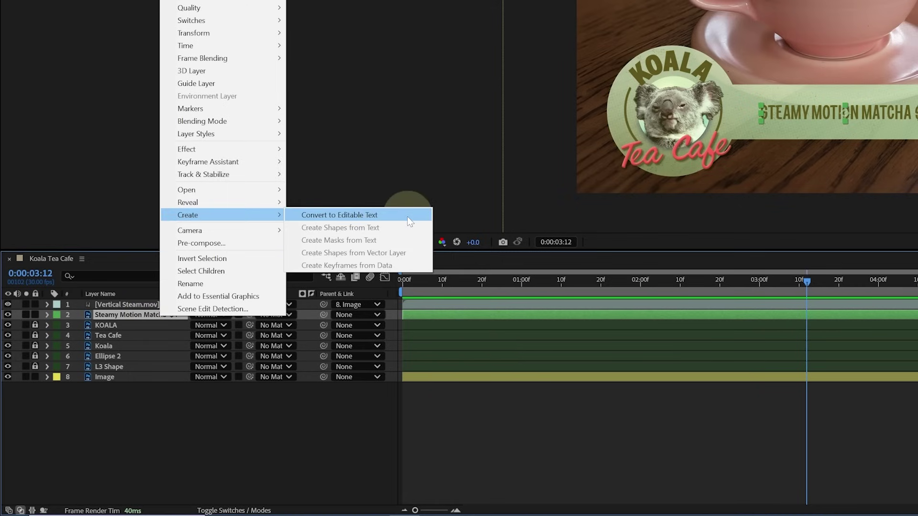
click(408, 219)
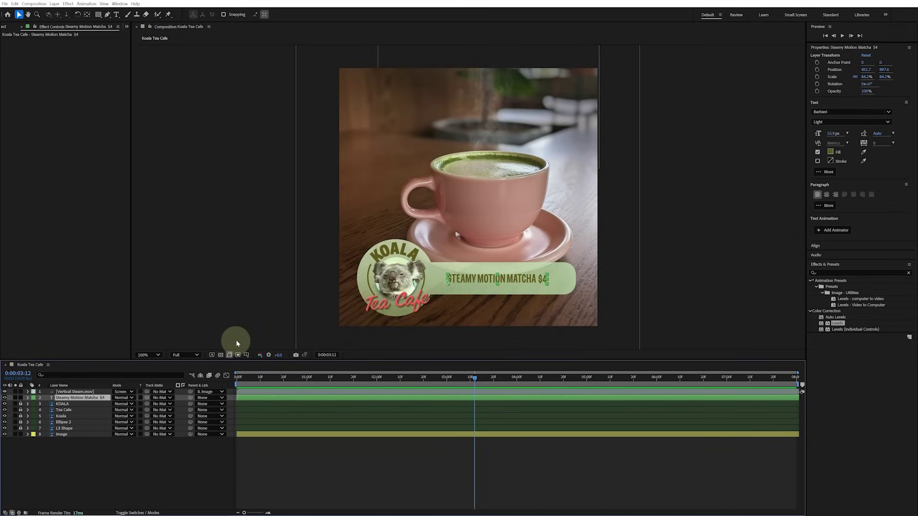
- Try replacing the Steamy Motion Matcha $4 text with "EDITABLE"
key(ctrl+t)
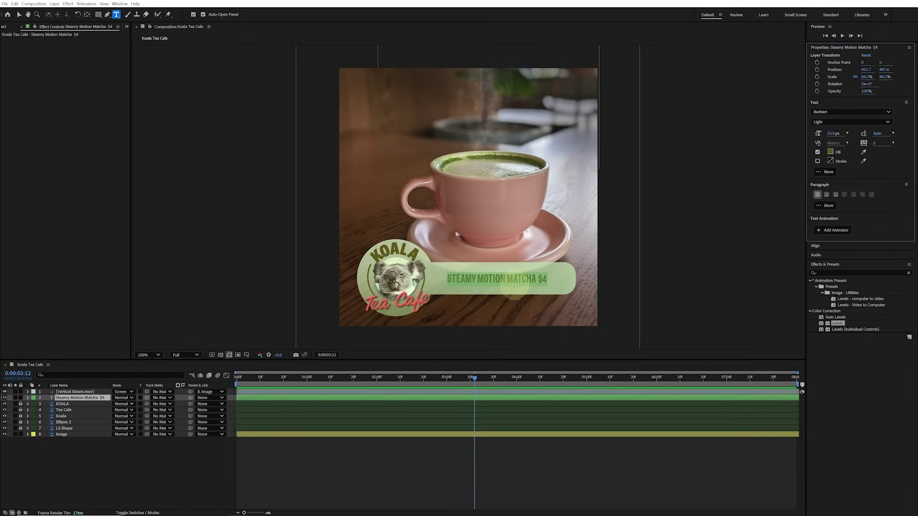
text(EDITABLE)
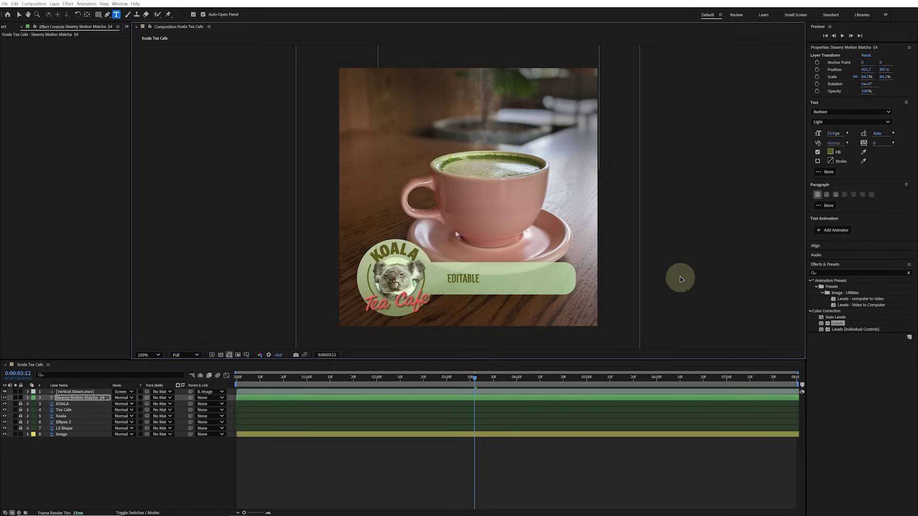
key(Escape)
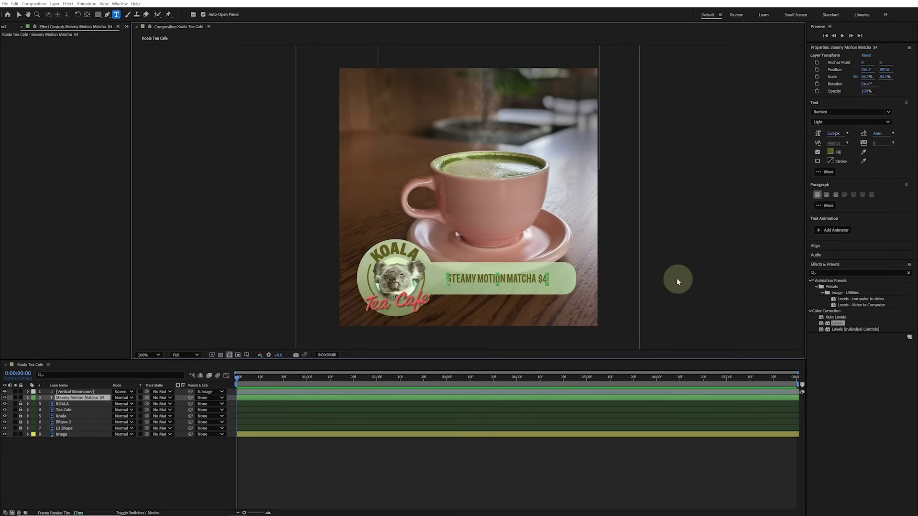
- Search the presets for "typewriter" and apply the Typewriter preset to the Steamy Motion Matcha $4 text at the first frame
key(Home)
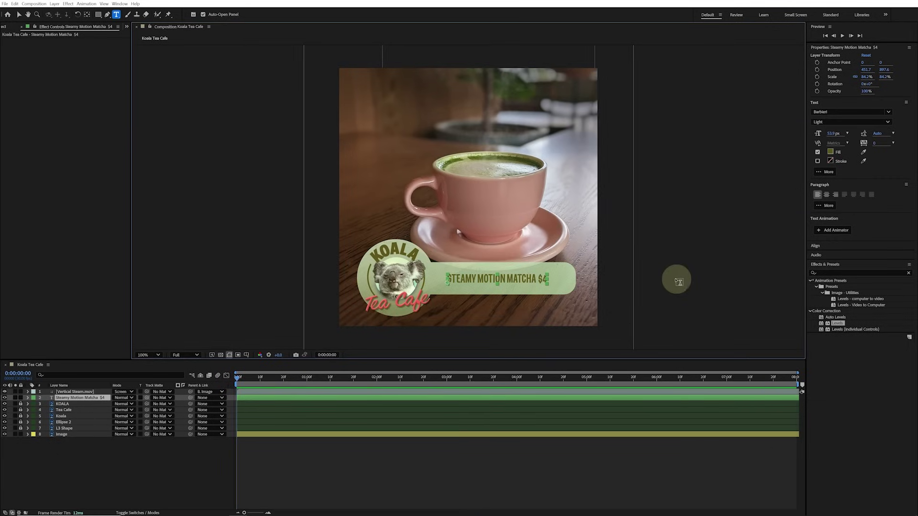
click(826, 273)
click(908, 273)
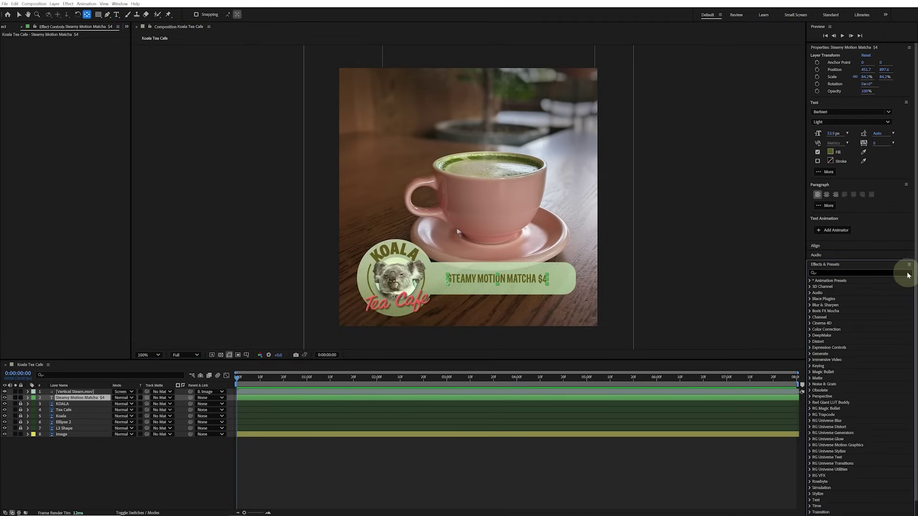
click(901, 272)
text(typewriter)
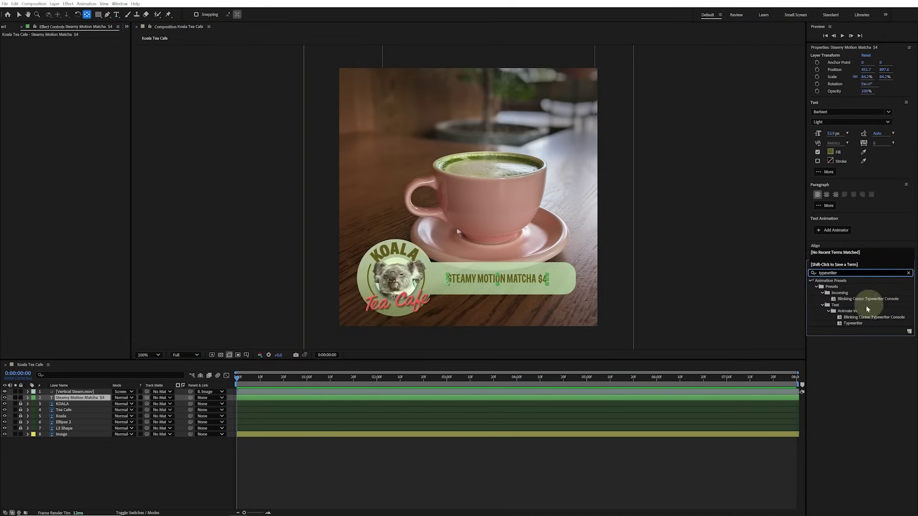
click(852, 324)
drag(853, 325, 529, 283)
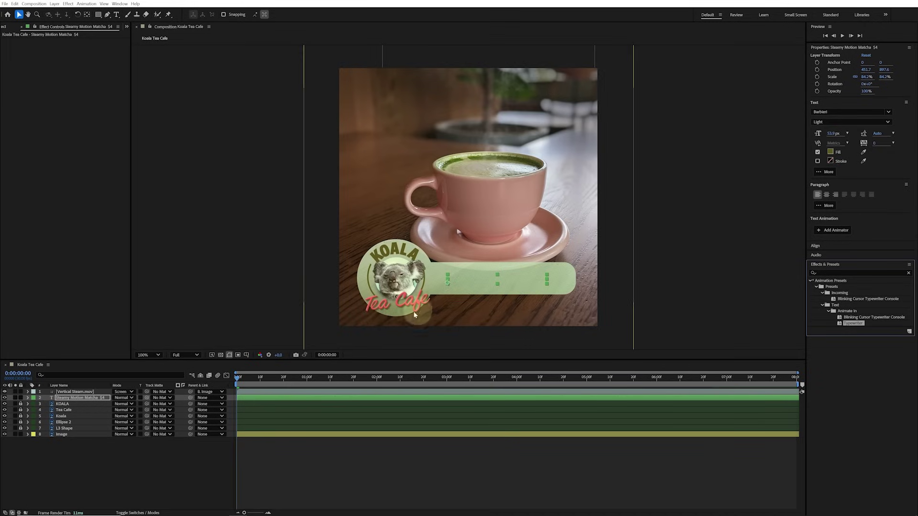
- Reveal the Steamy Motion Matcha $4 layer's keyframes, scrub through the typewriter animation and preview it from the first frame
drag(235, 379, 354, 397)
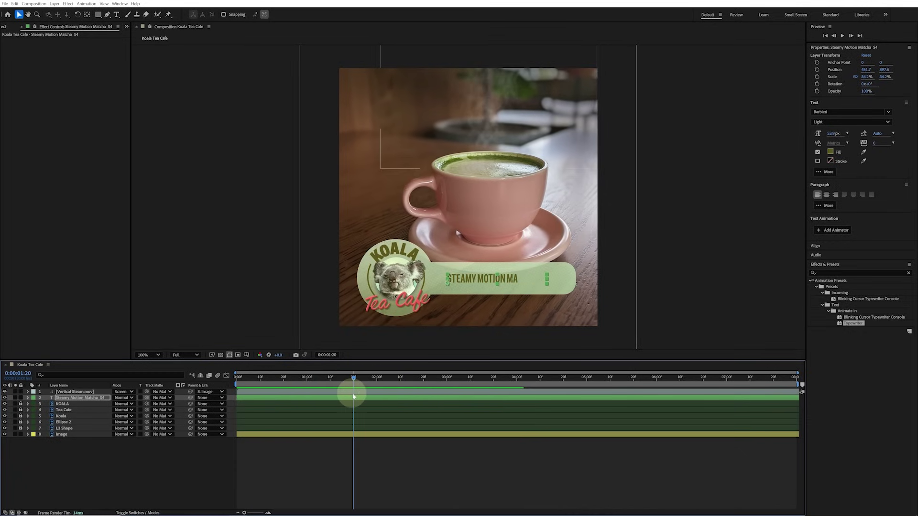
key(u)
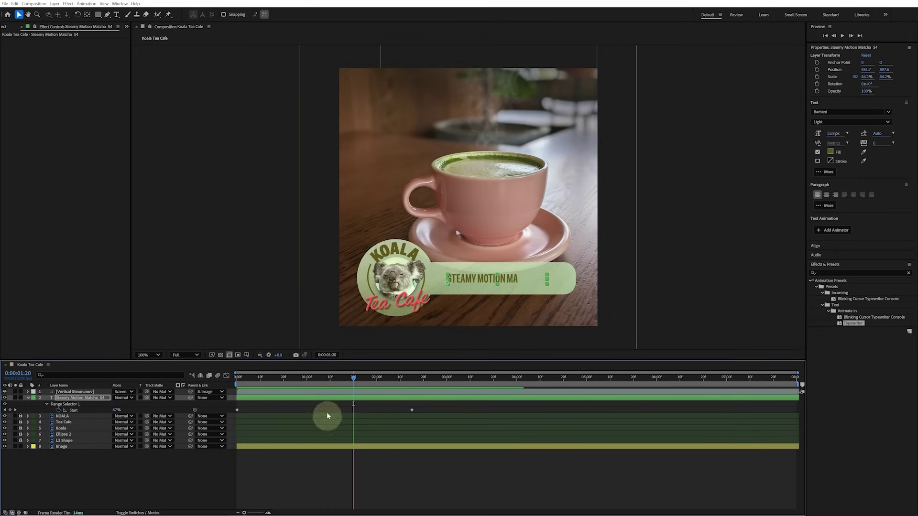
drag(354, 377, 414, 385)
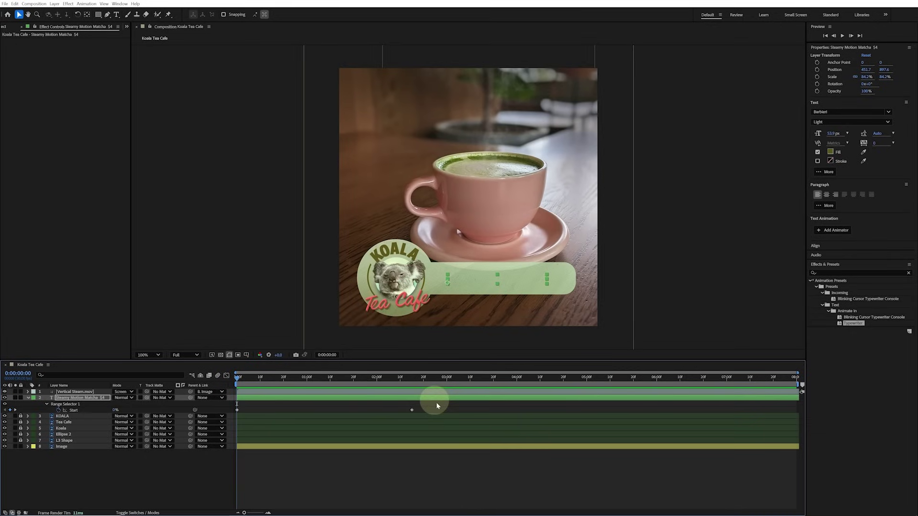
key(space)
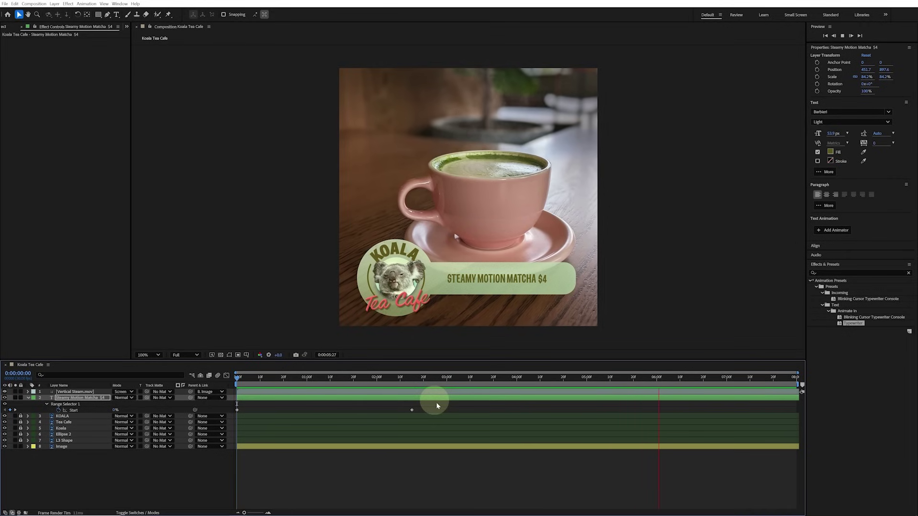
key(space)
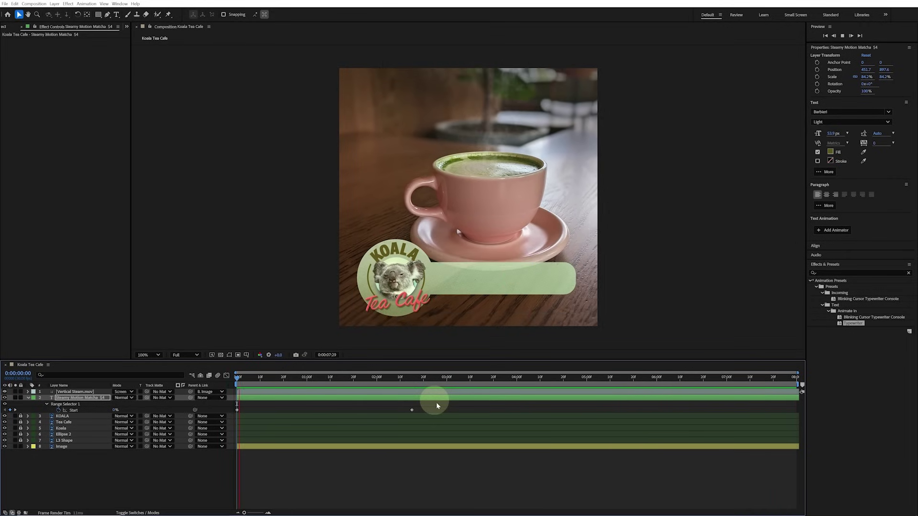
- Add the Koala Tea Cafe composition to the Render Queue and set its output to Koala Tea Cafe, an H.264 MP4 in the Exports folder
click(40, 5)
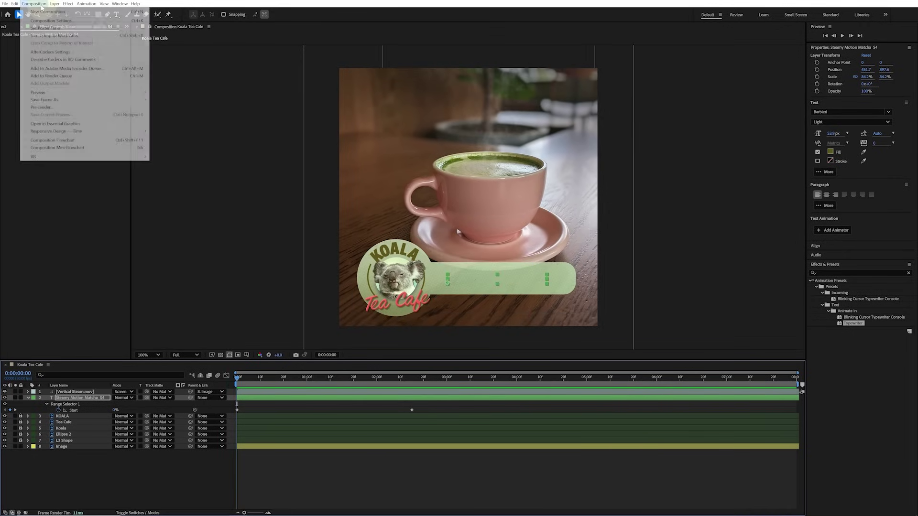
click(76, 78)
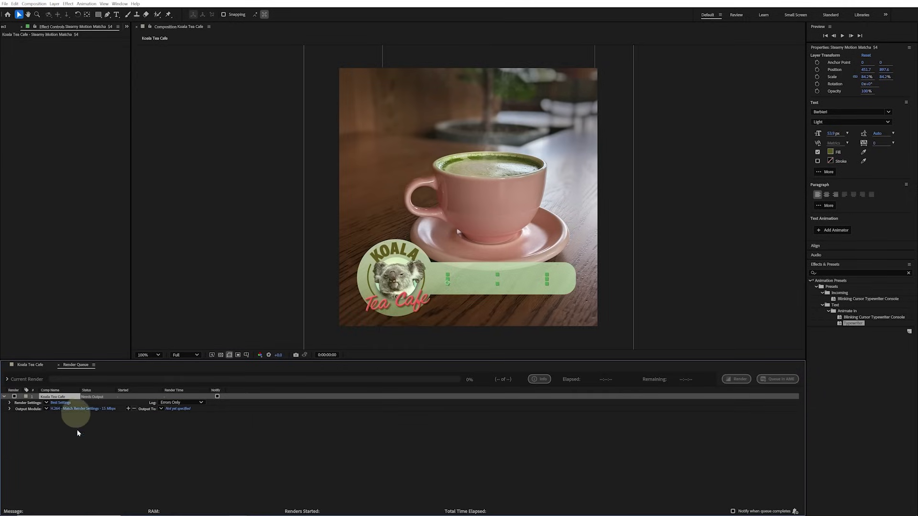
click(181, 410)
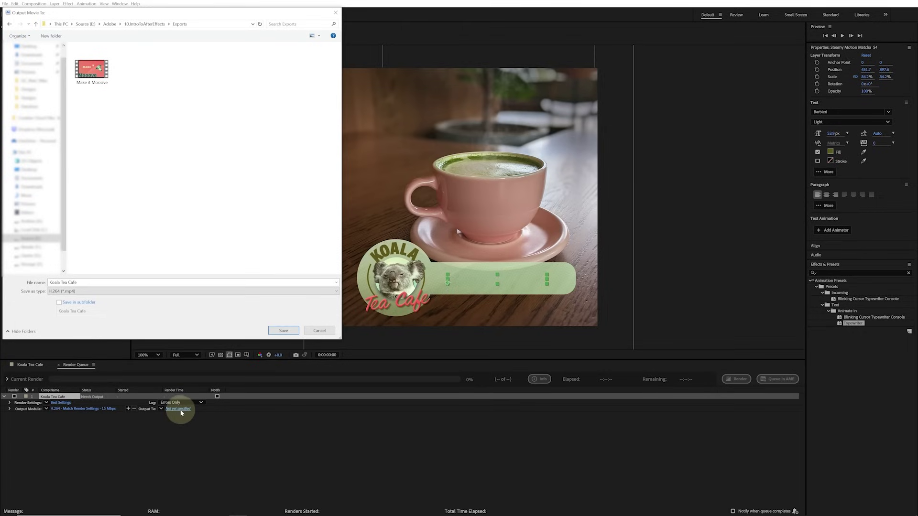
click(283, 330)
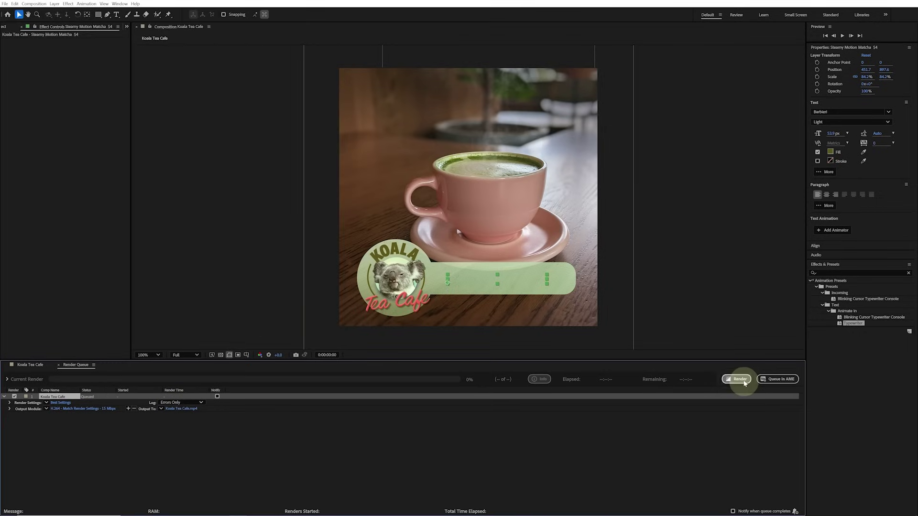
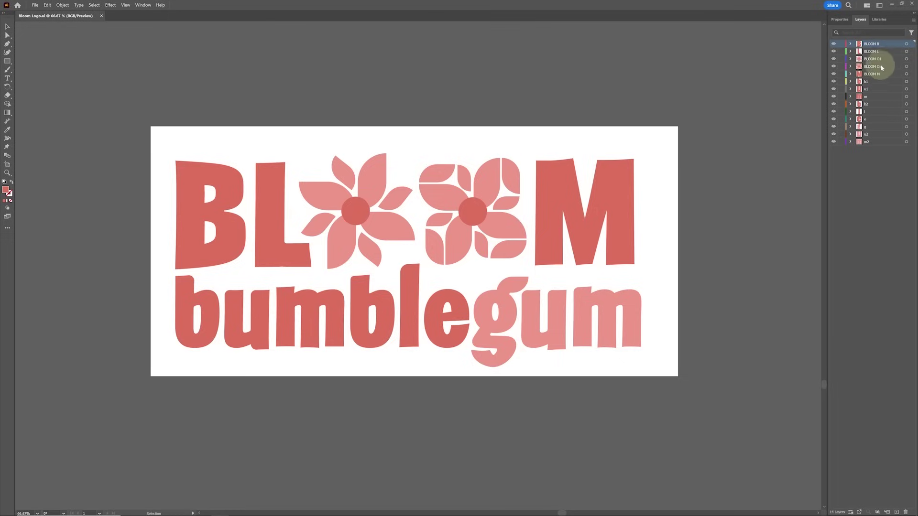
- In Illustrator, select the BLOOM O1 layer's flower in Bloom Logo.ai to inspect its artwork, and deselect it
click(907, 59)
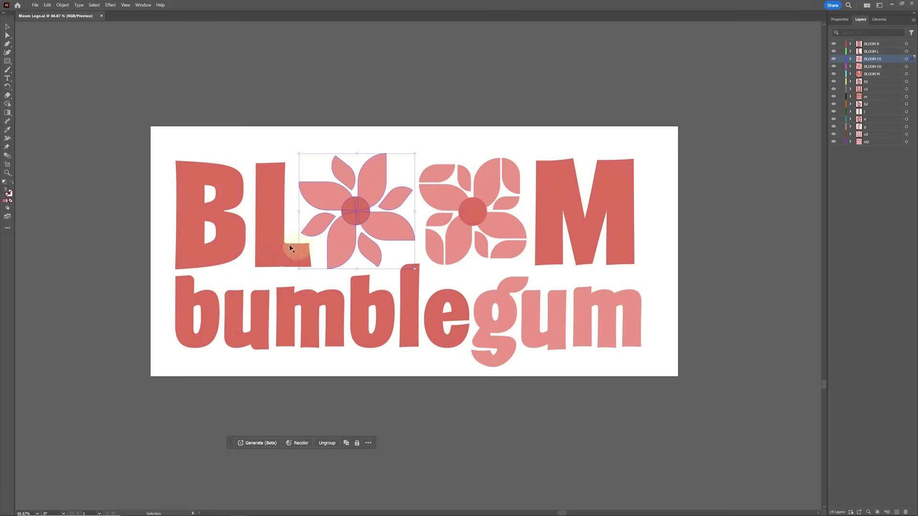
click(755, 165)
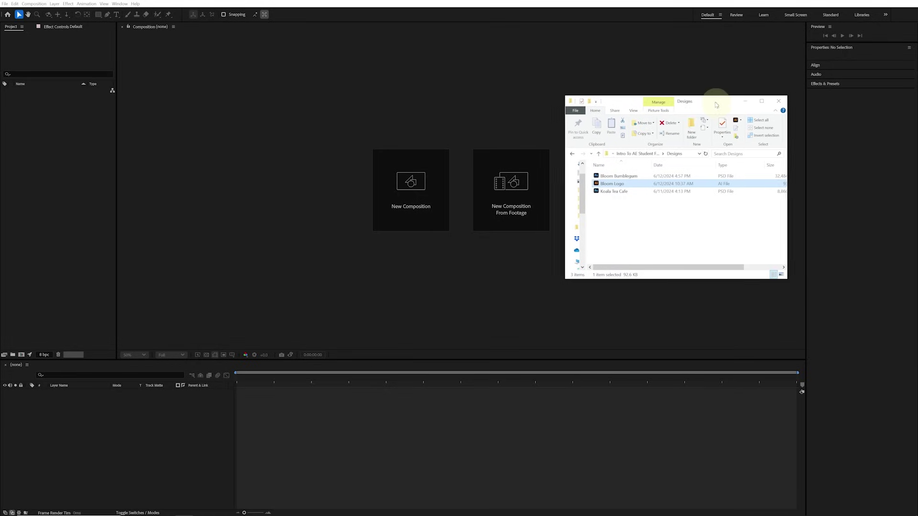
- Import Bloom Logo.ai from the Designs folder as a Composition with footage dimensions set to Layer Size
drag(717, 105, 707, 100)
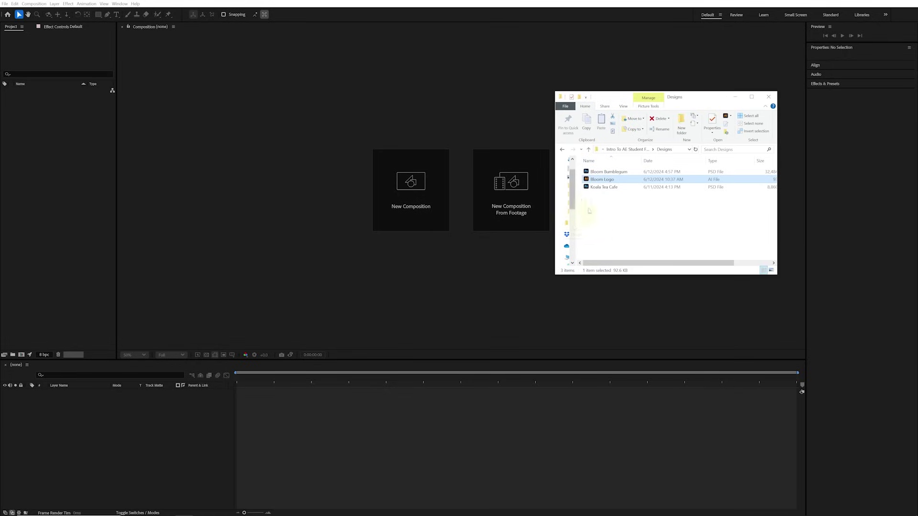
click(593, 182)
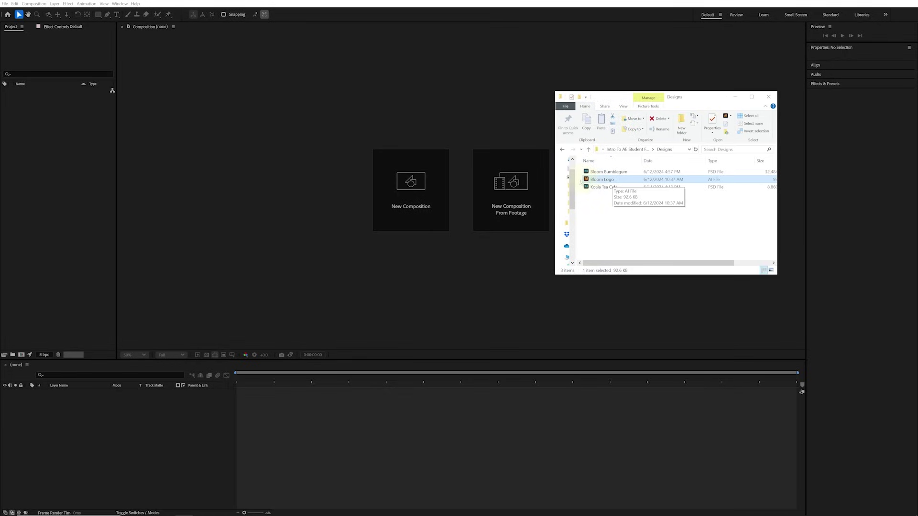
drag(587, 181, 46, 178)
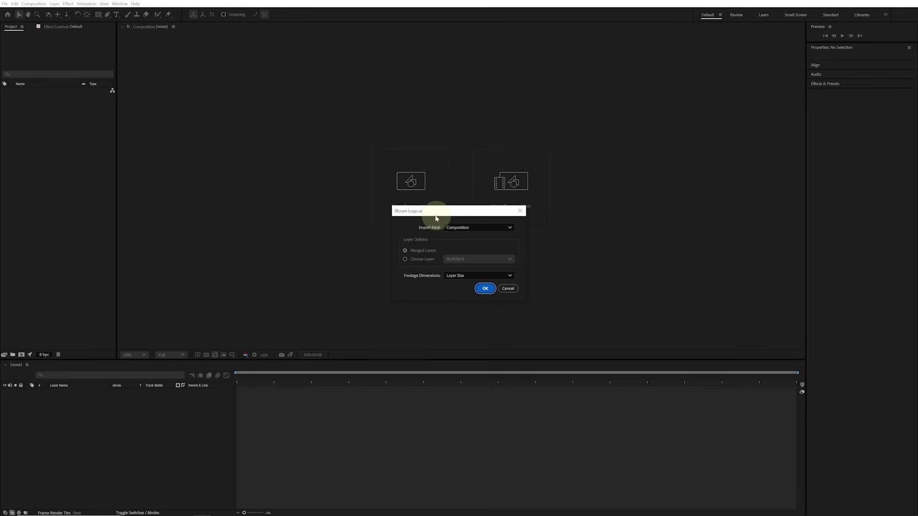
click(510, 228)
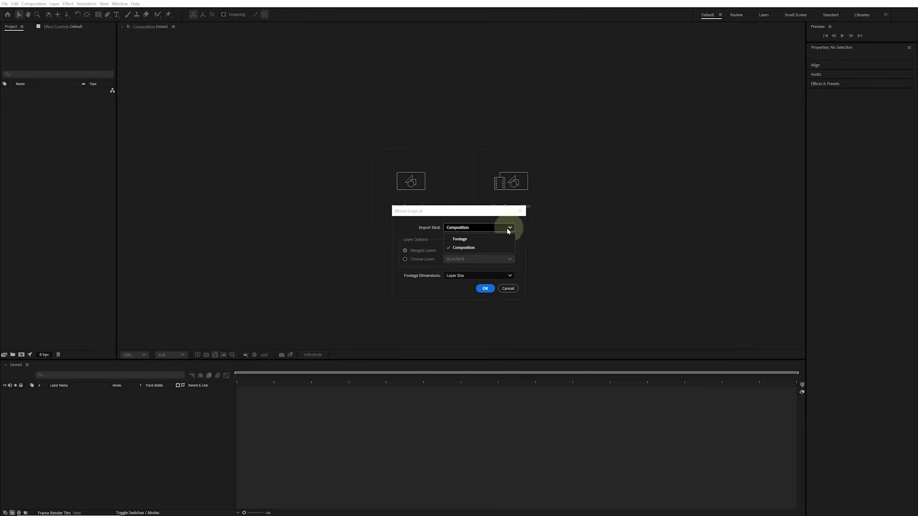
click(480, 247)
click(474, 275)
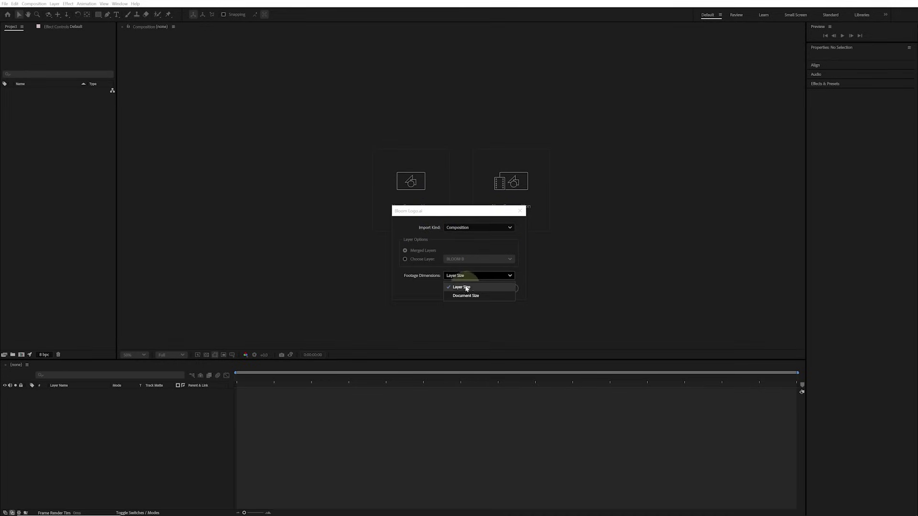
click(465, 288)
click(486, 289)
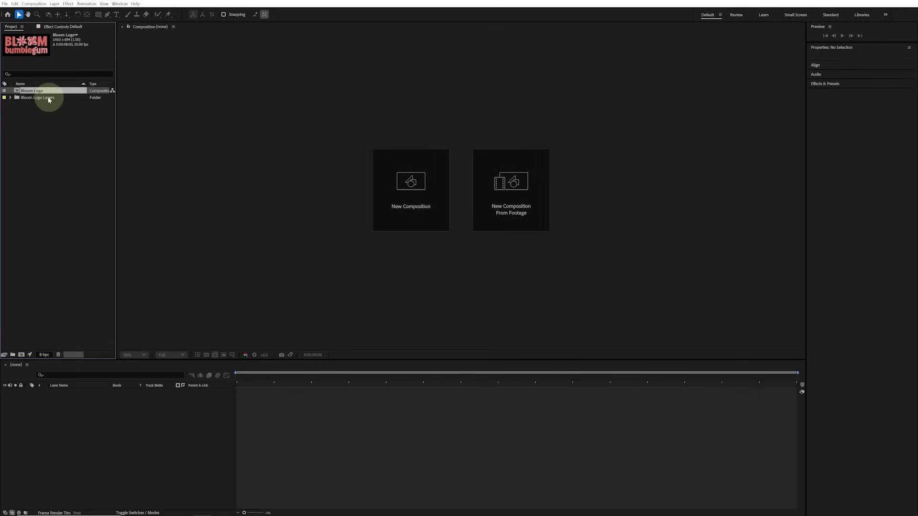
- Open the Bloom Logo composition and check its background by switching the transparency grid on and back off
double_click(17, 92)
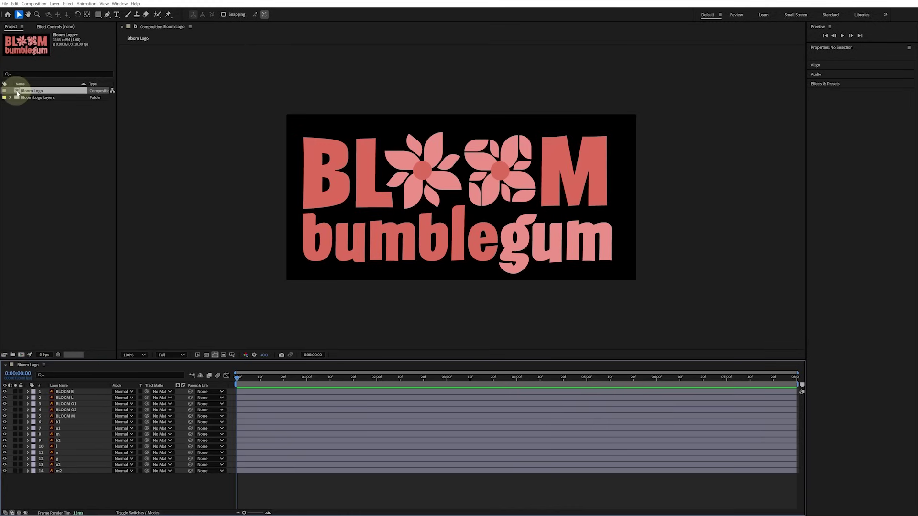
click(206, 356)
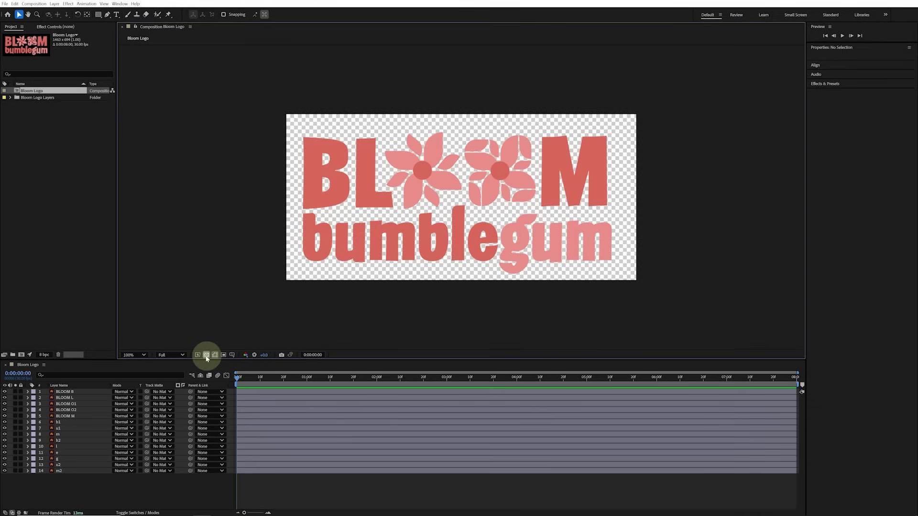
click(206, 356)
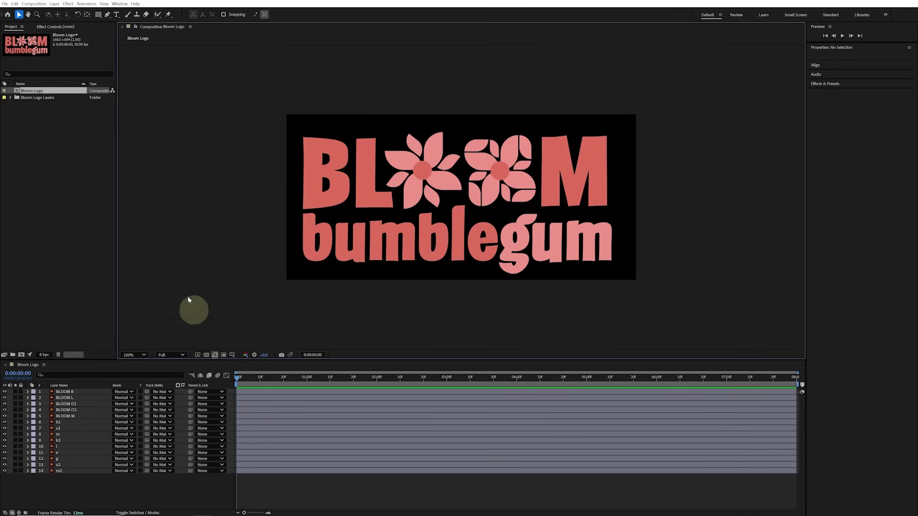
- In the Bloom Logo composition settings, unlock the aspect ratio and set the width and height to 2200 px each
click(34, 3)
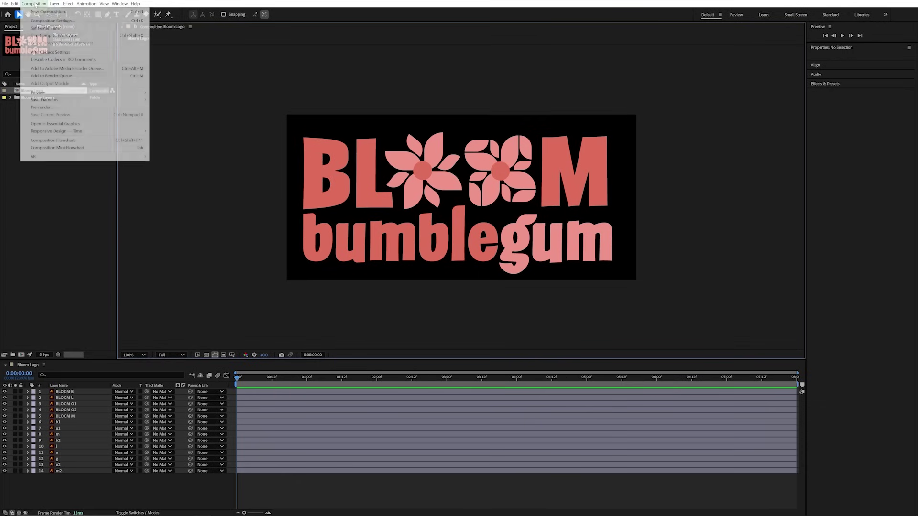
click(51, 20)
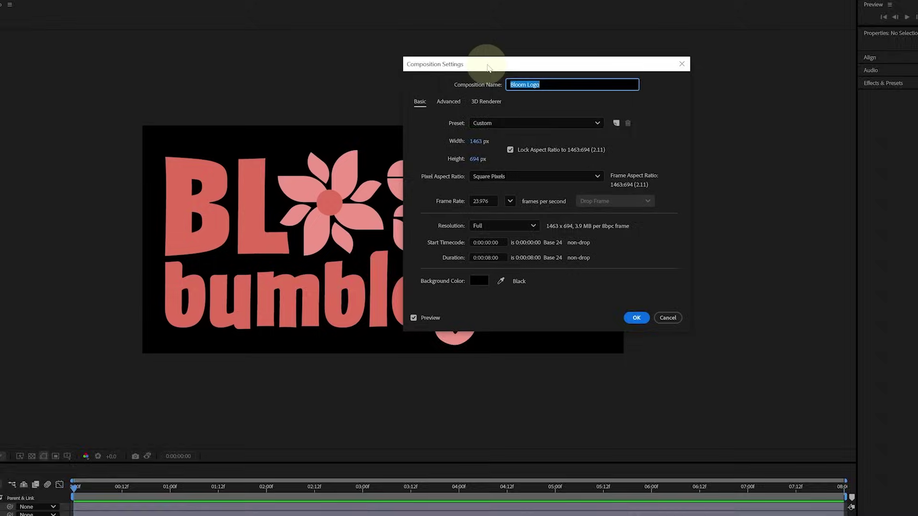
drag(487, 64, 548, 73)
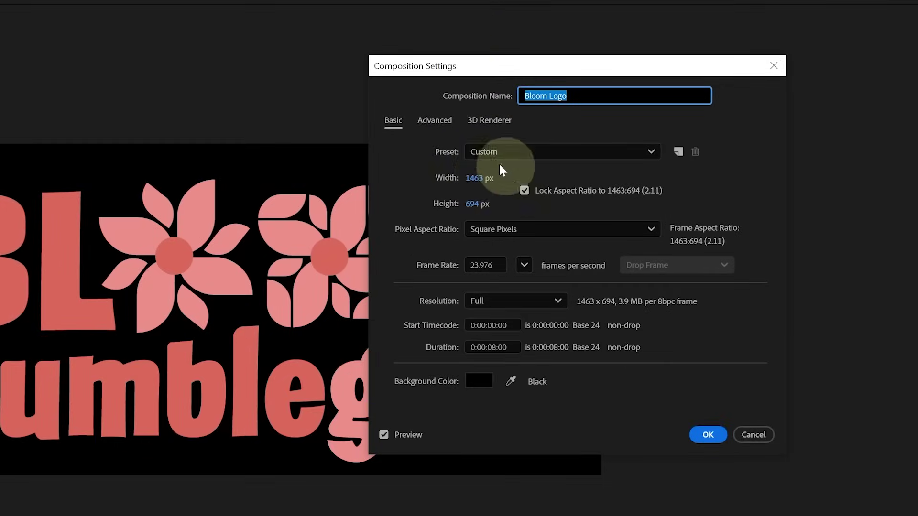
click(524, 190)
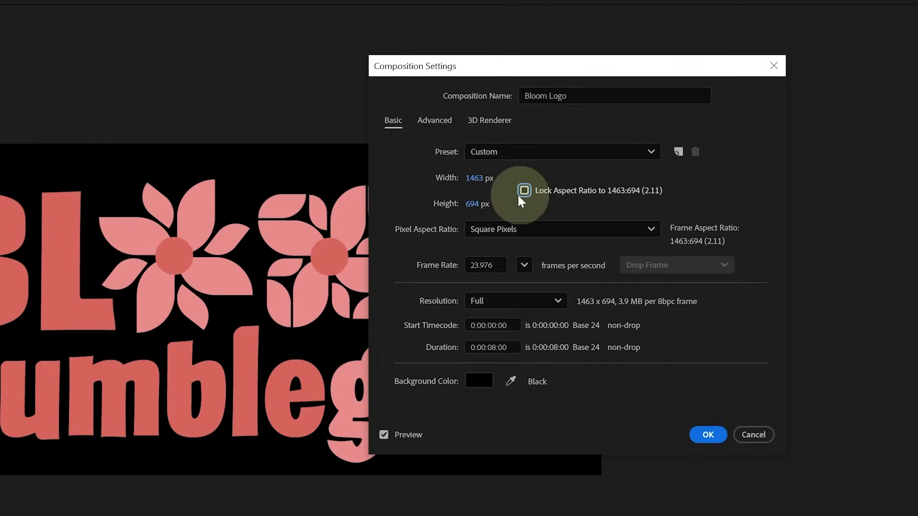
click(484, 180)
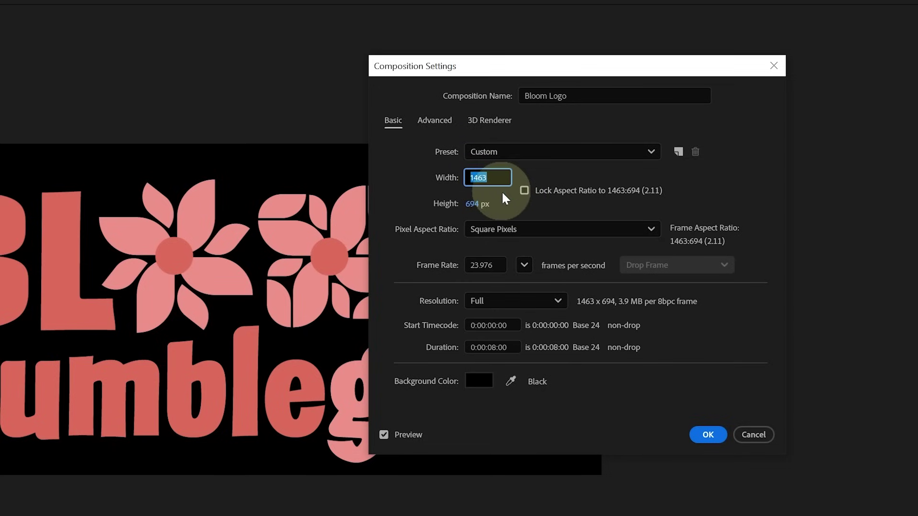
text(2200)
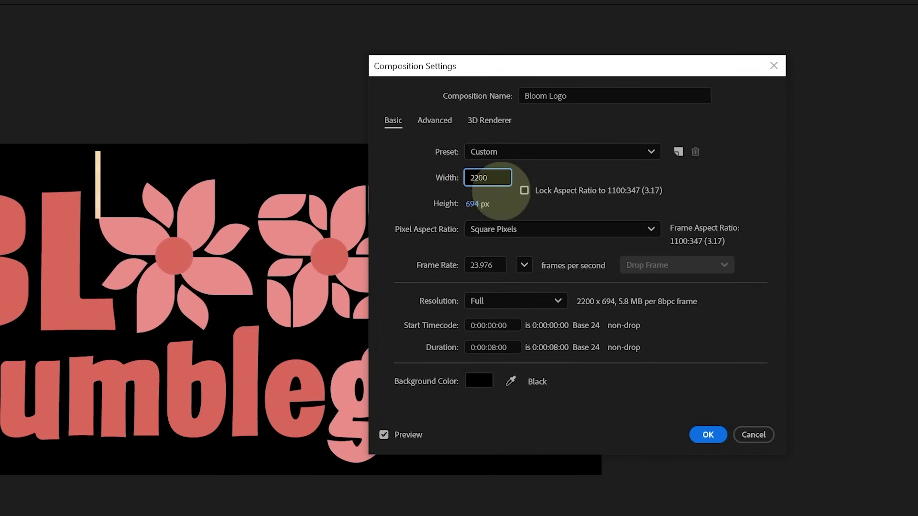
key(Tab)
text(2200)
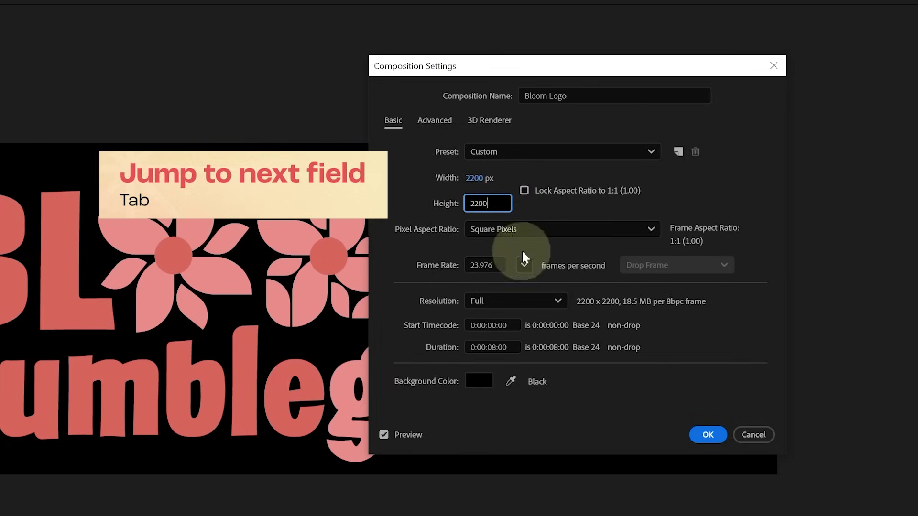
- Set the composition's frame rate to 30 frames per second and its duration to 0:00:20:00
click(524, 264)
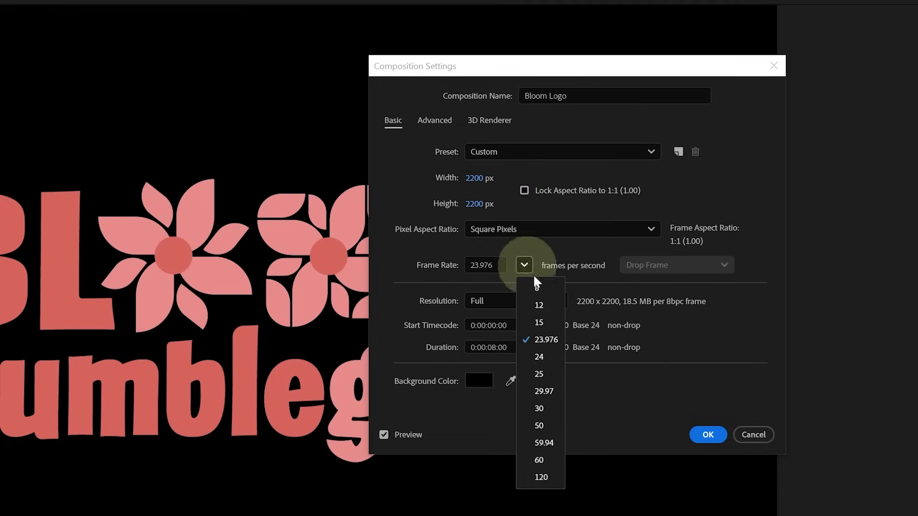
click(540, 409)
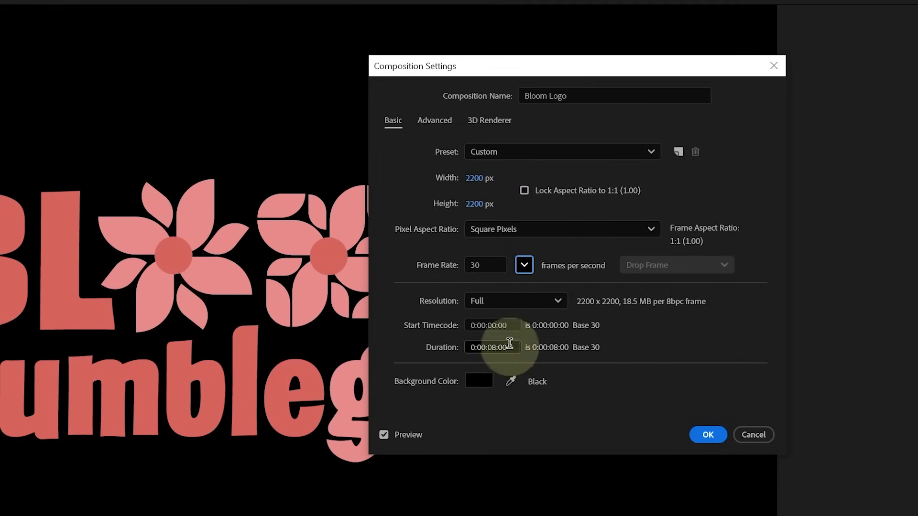
click(487, 347)
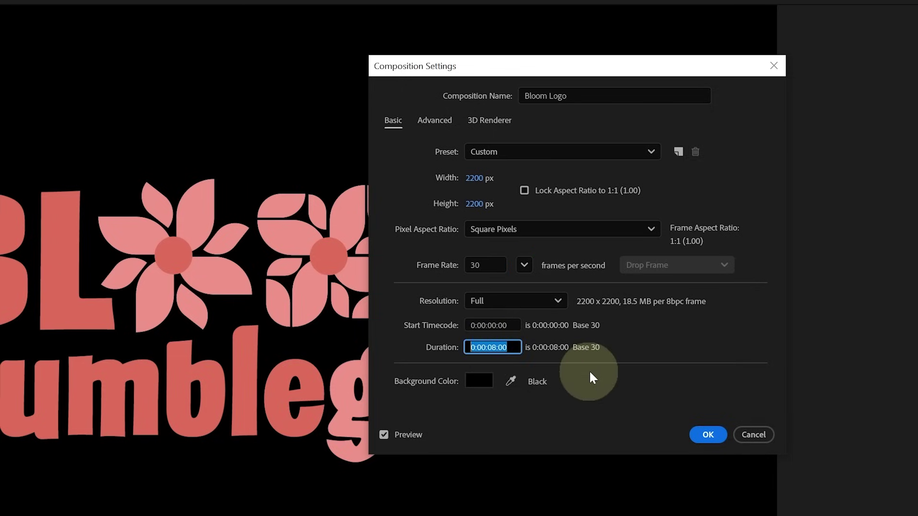
text(20)
click(573, 420)
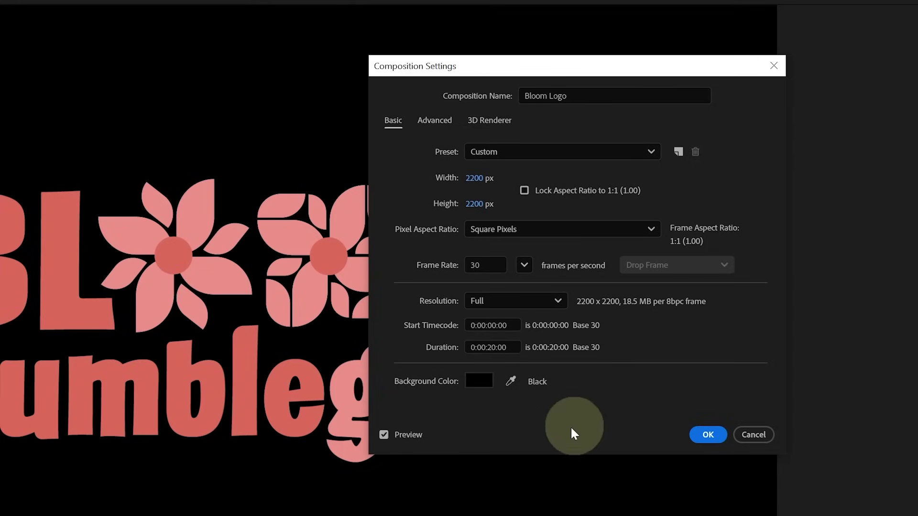
- Try a red FF0000 background color, set it back to black 000000 and apply the composition settings
click(480, 381)
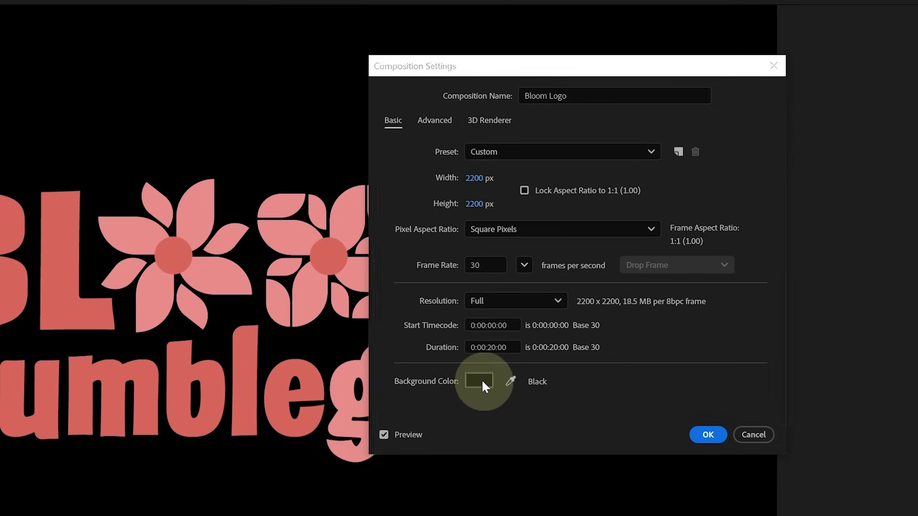
click(514, 293)
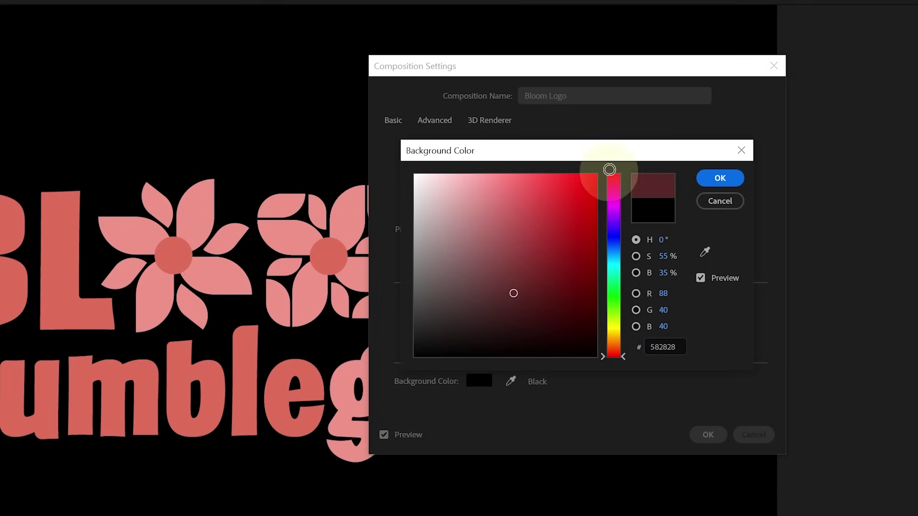
click(596, 175)
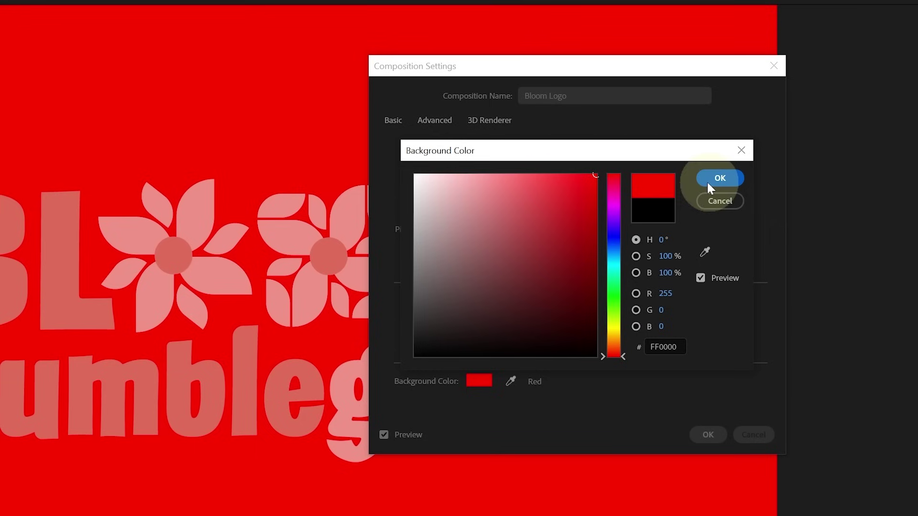
click(519, 265)
click(408, 364)
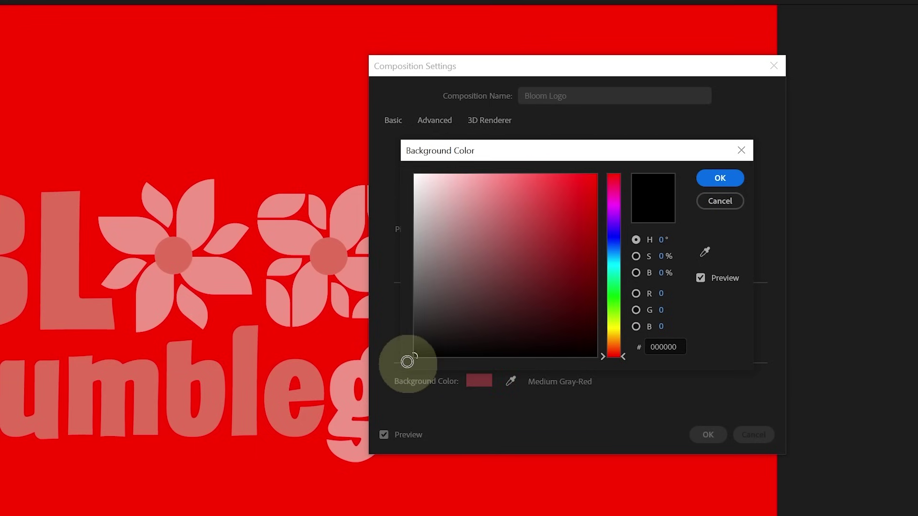
click(721, 178)
click(709, 440)
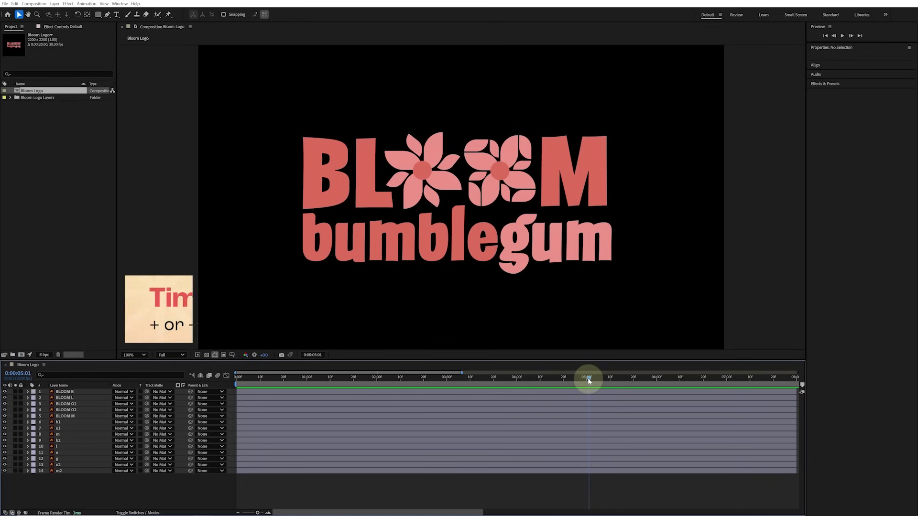
- Extend all layers to the end of the 20-second timeline, return to the first frame and deselect the layers
key(minus)
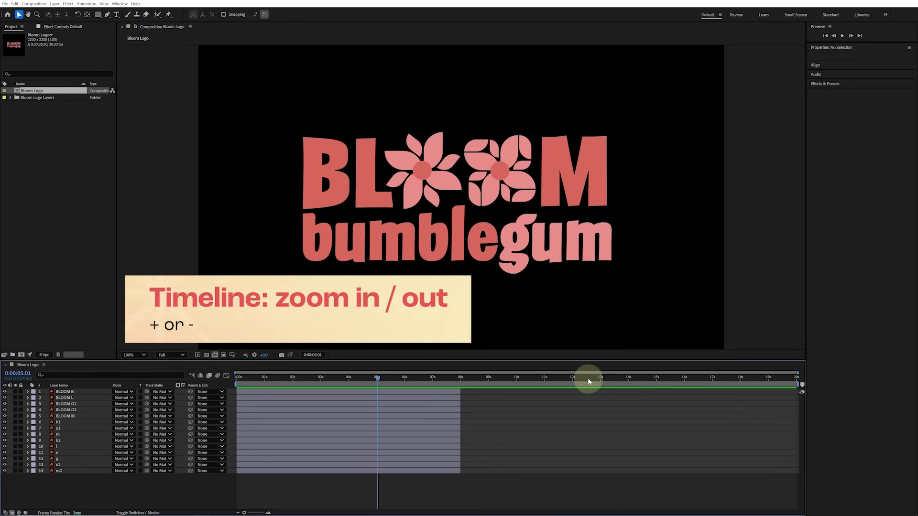
key(equal)
key(equal)
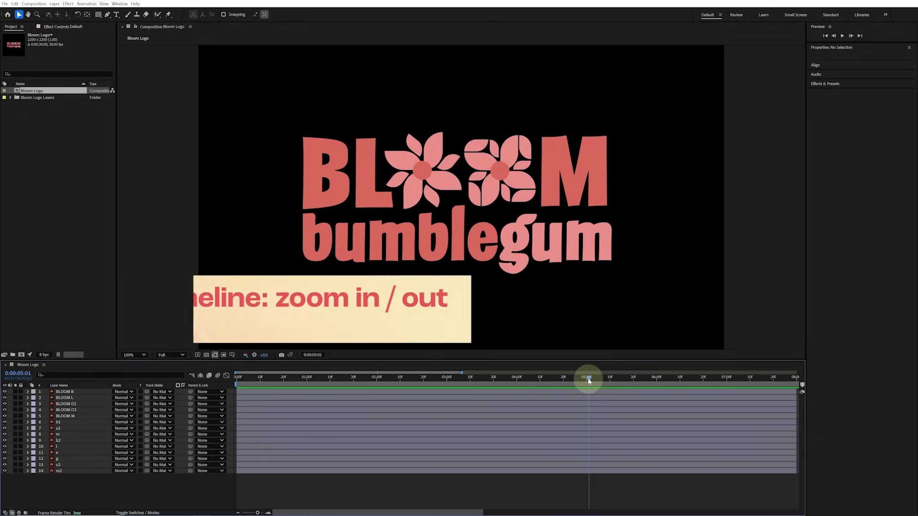
key(minus)
key(minus)
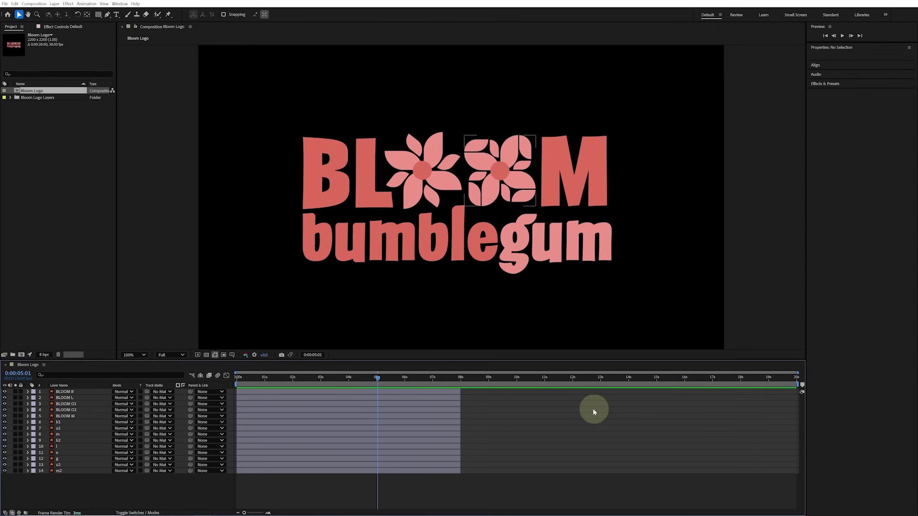
key(ctrl+a)
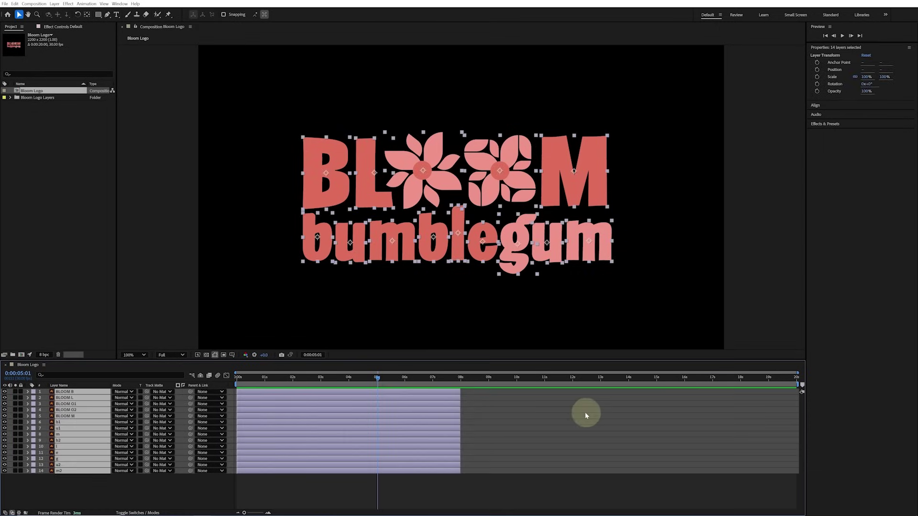
drag(463, 410, 853, 411)
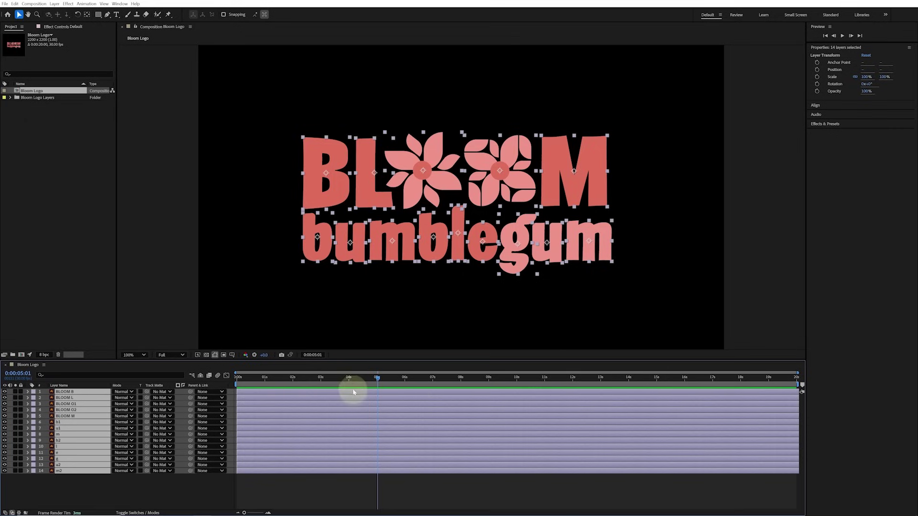
drag(350, 378, 236, 379)
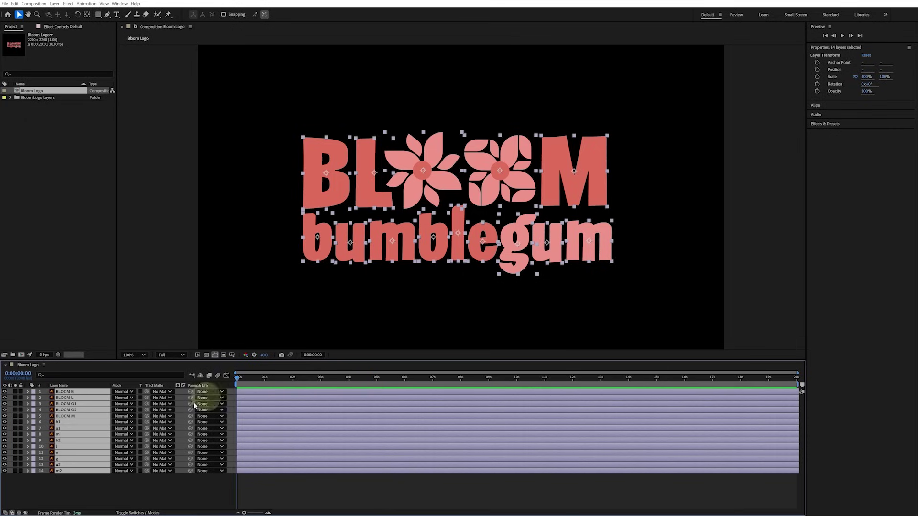
click(90, 485)
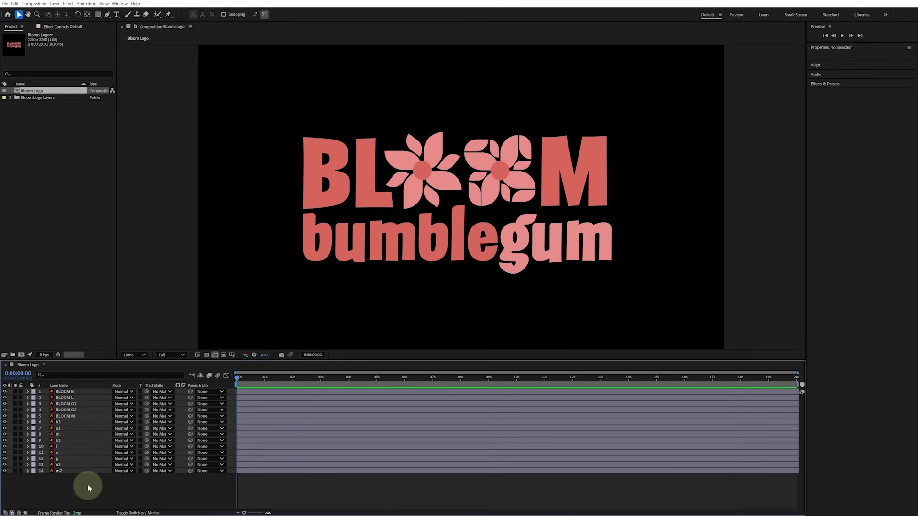
- Change the label color of the five layers BLOOM B through BLOOM M to Orange
click(64, 392)
shift+click(67, 417)
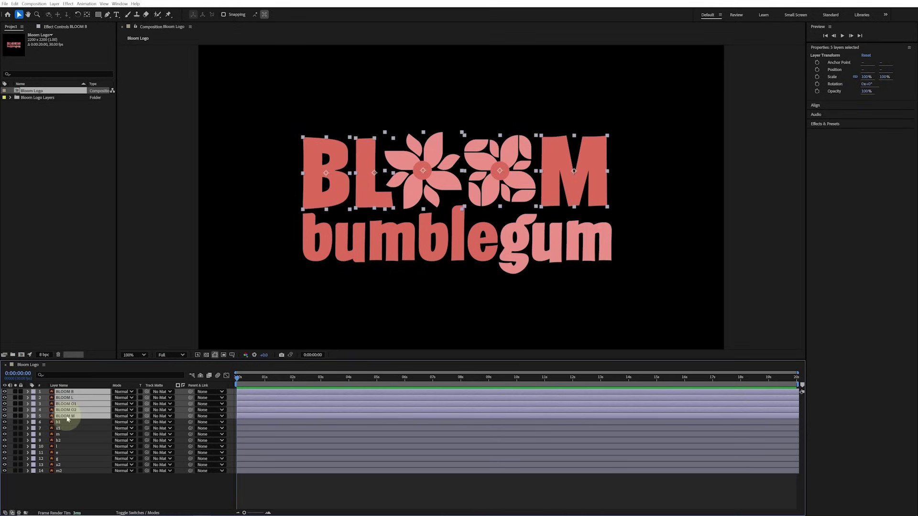
click(33, 391)
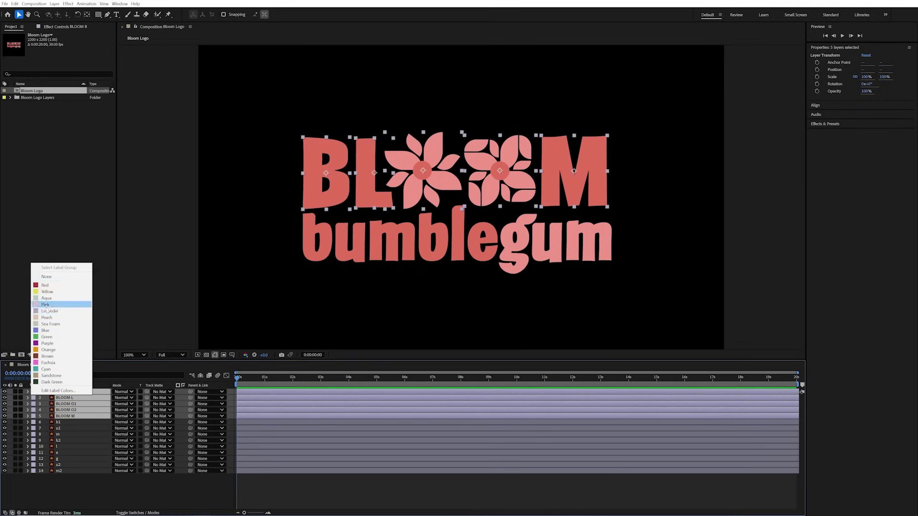
click(48, 350)
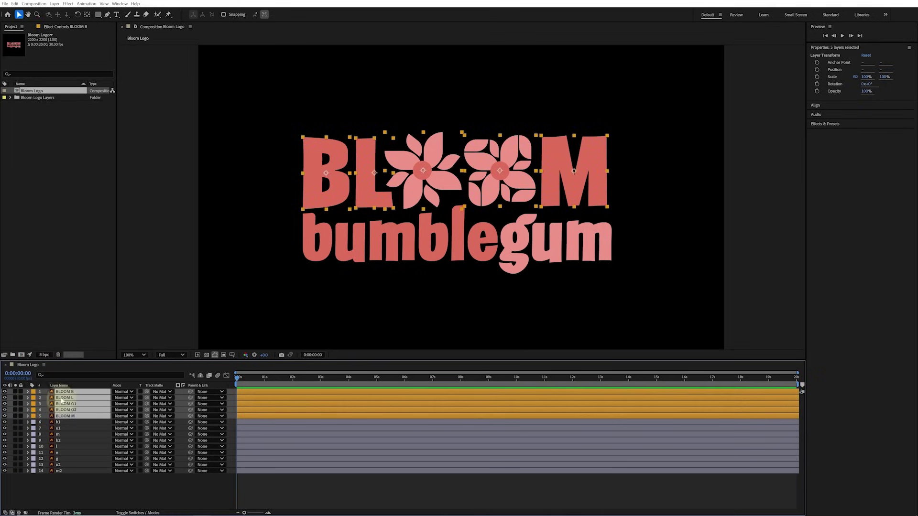
- Set a starting rotation keyframe at the first frame on both flower layers, BLOOM O1 and BLOOM O2
click(68, 485)
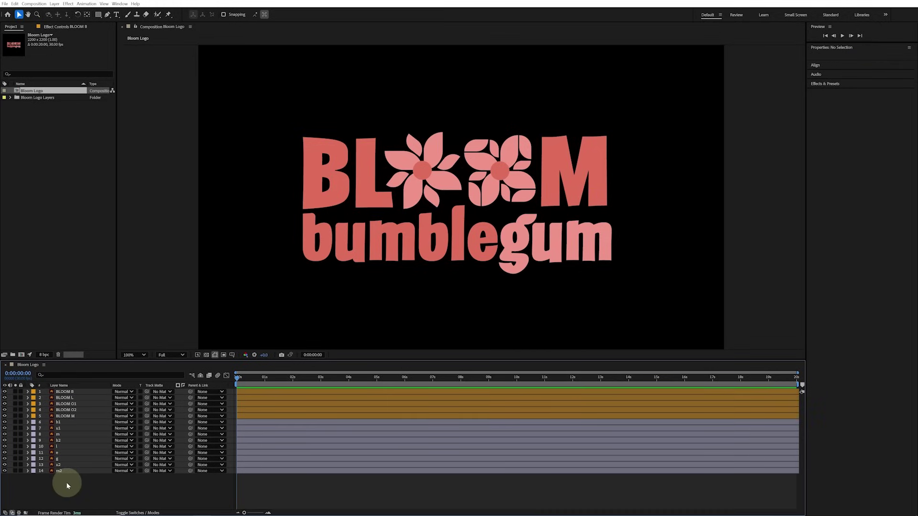
click(423, 171)
shift+click(493, 170)
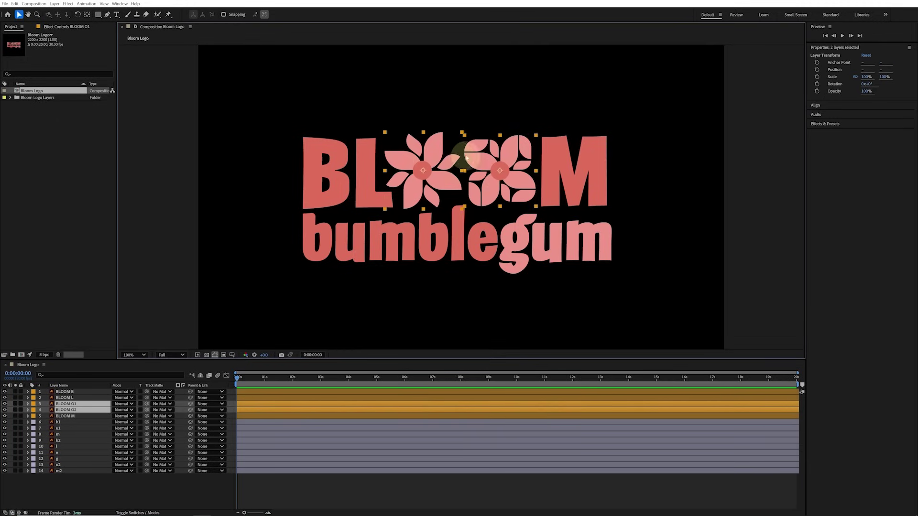
click(818, 85)
click(817, 85)
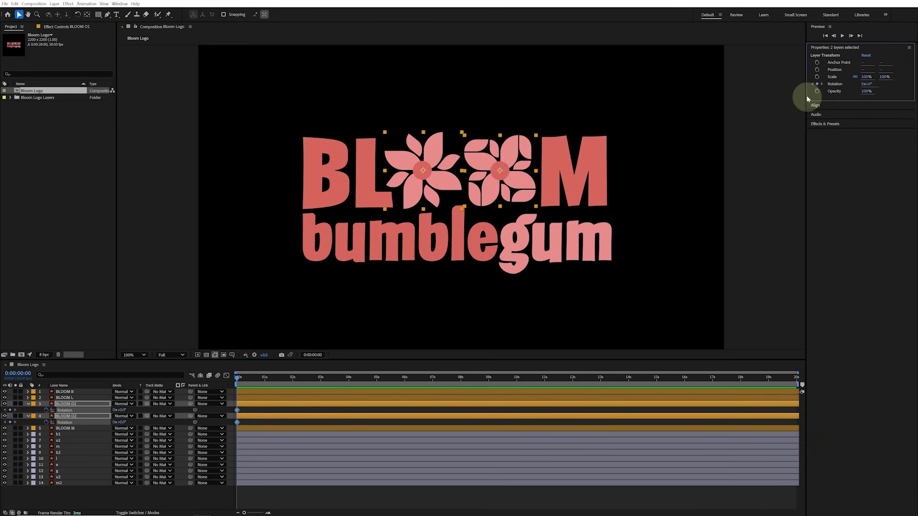
- Rotate both flower layers to about 94° at the last frame, 0:00:19:29, and preview the animation from the first frame
key(End)
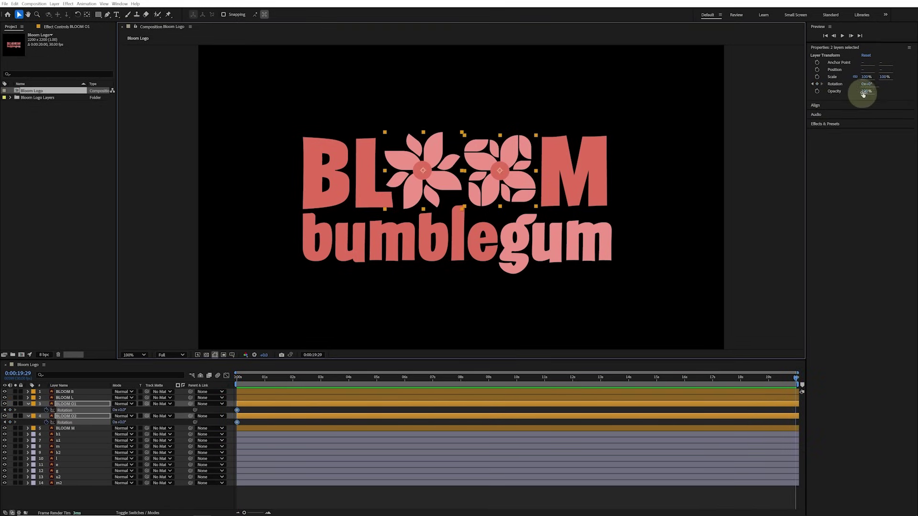
drag(869, 86, 909, 88)
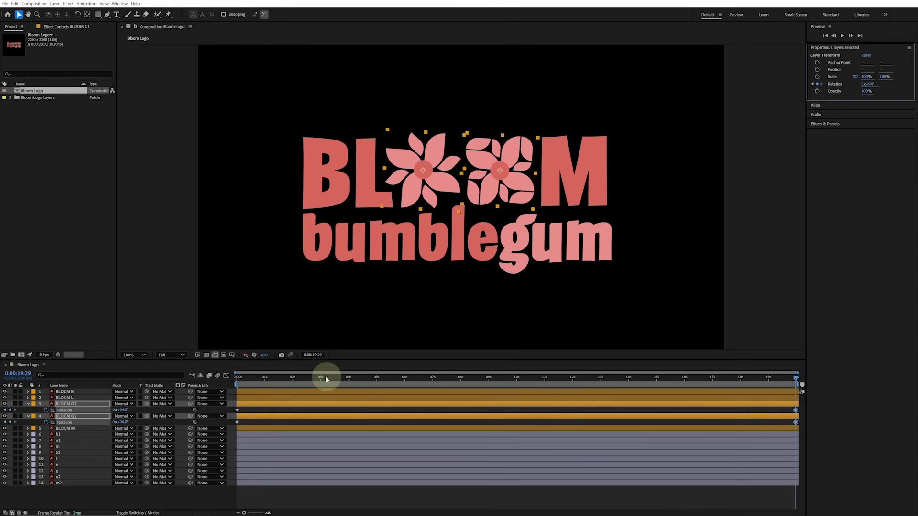
click(238, 379)
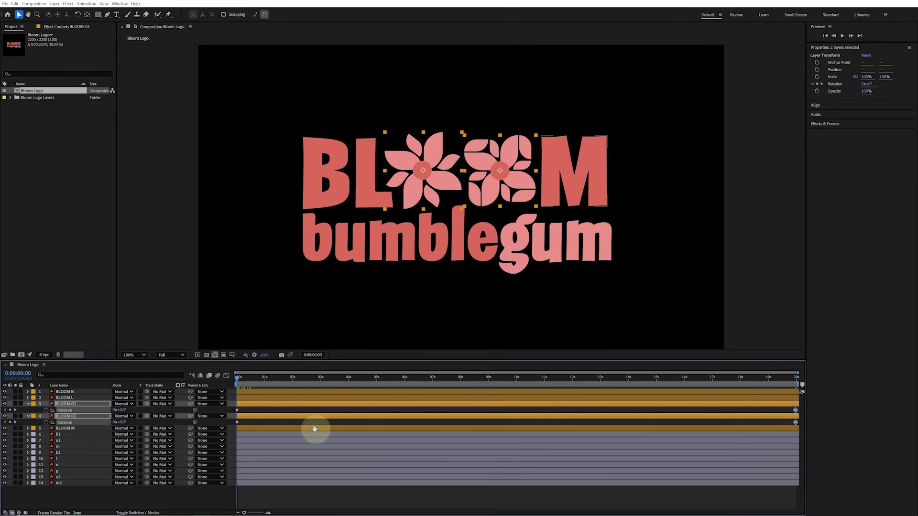
key(space)
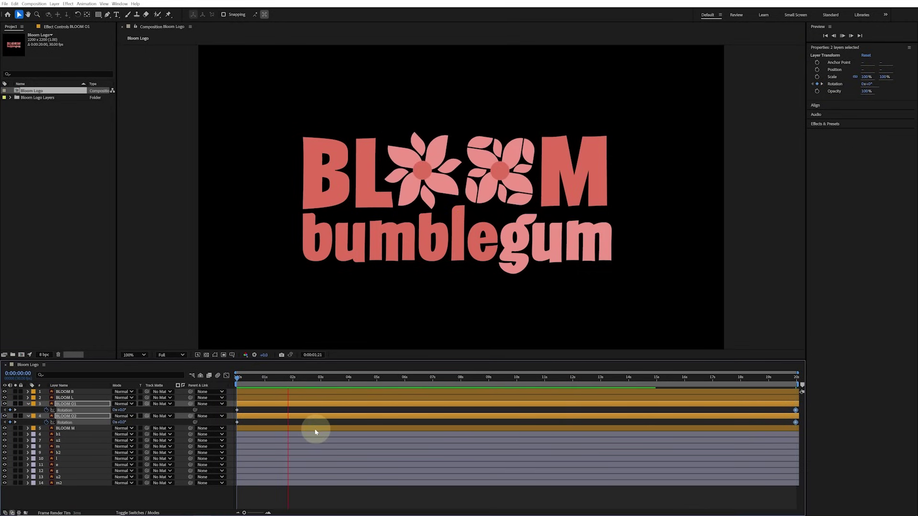
click(796, 378)
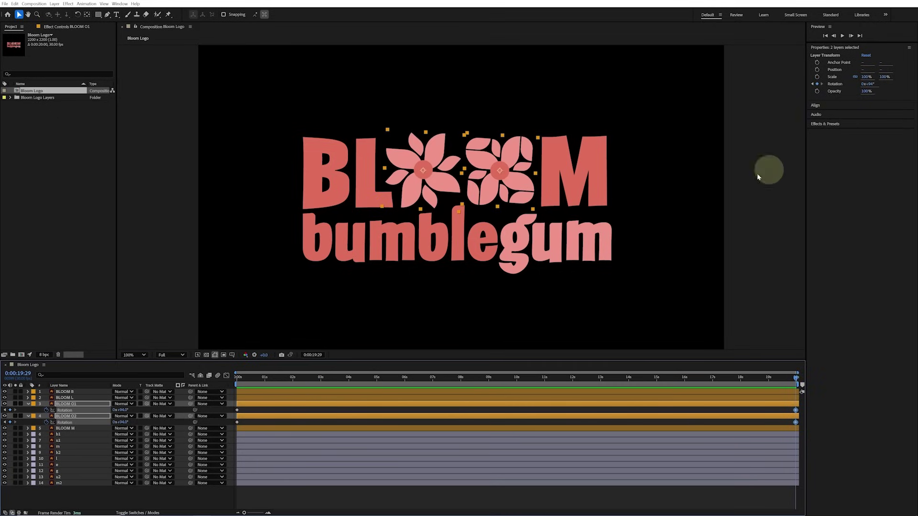
- Set the rotation of both BLOOM O layers to 184° at the final keyframe and preview the spin from the start
drag(868, 84, 909, 84)
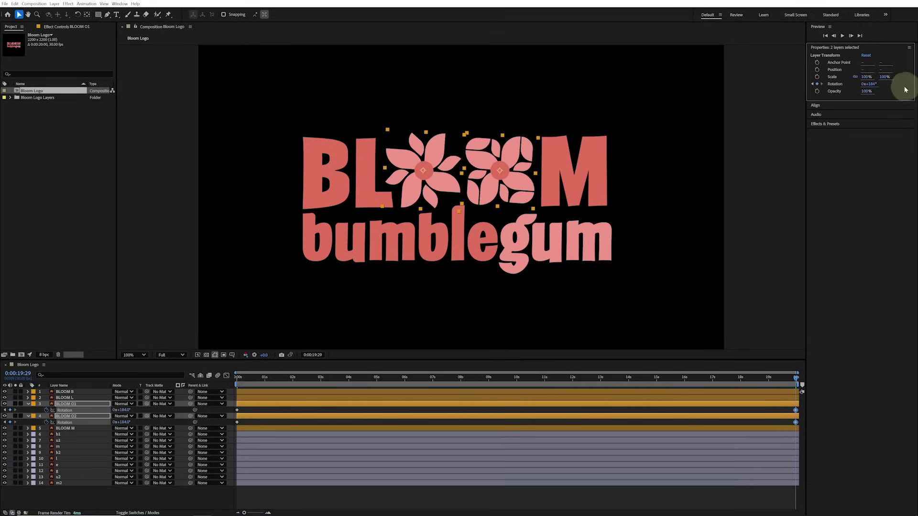
click(239, 378)
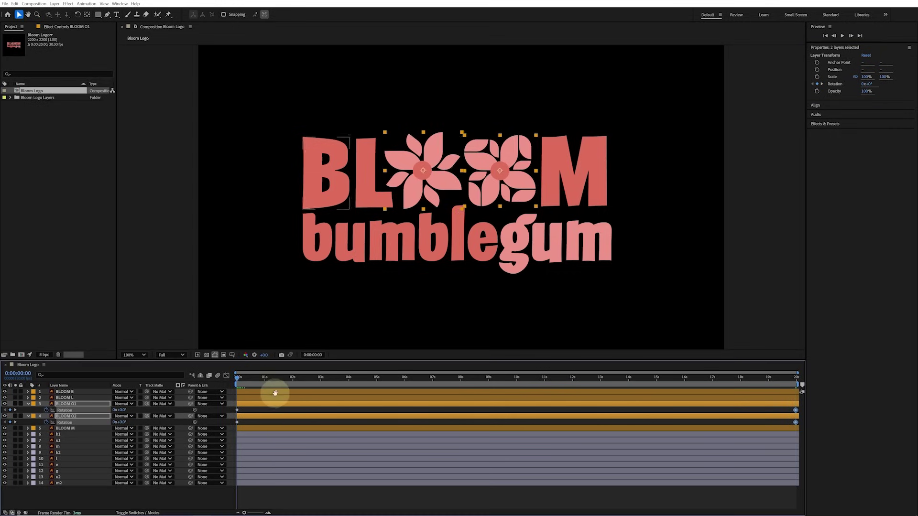
key(space)
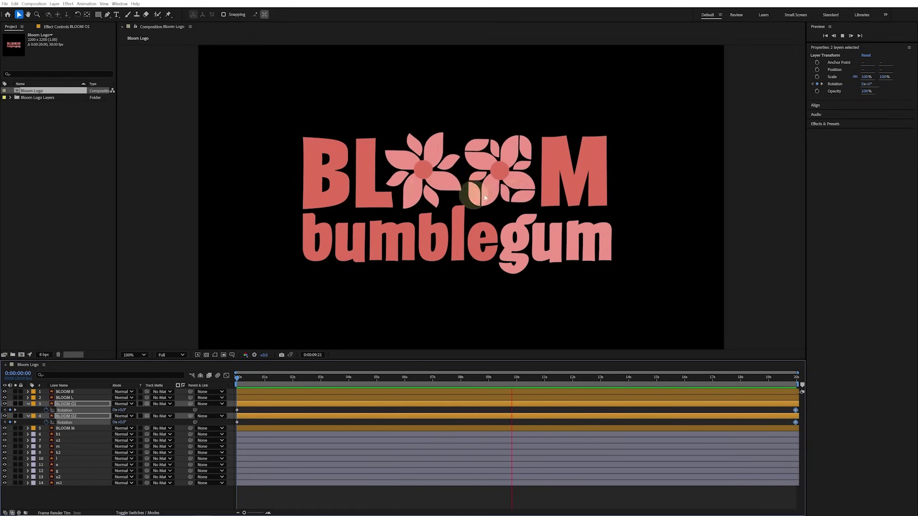
click(421, 379)
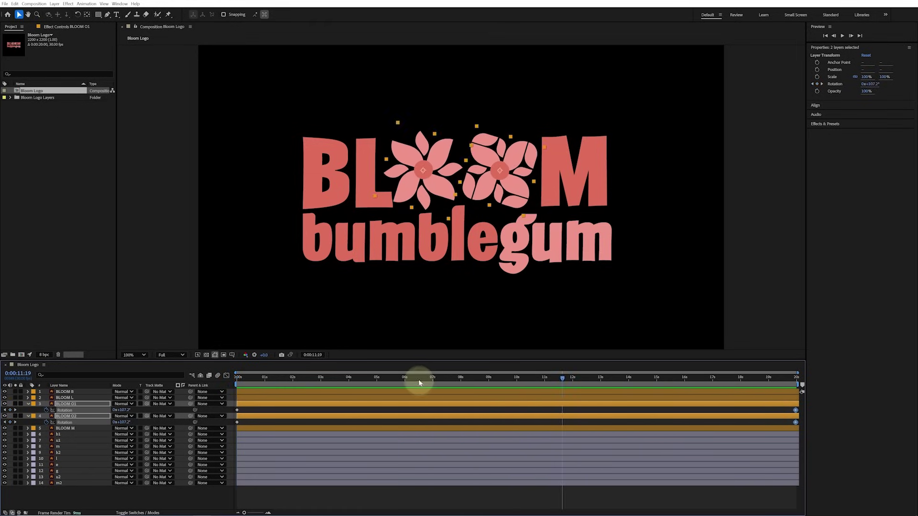
drag(420, 378, 390, 378)
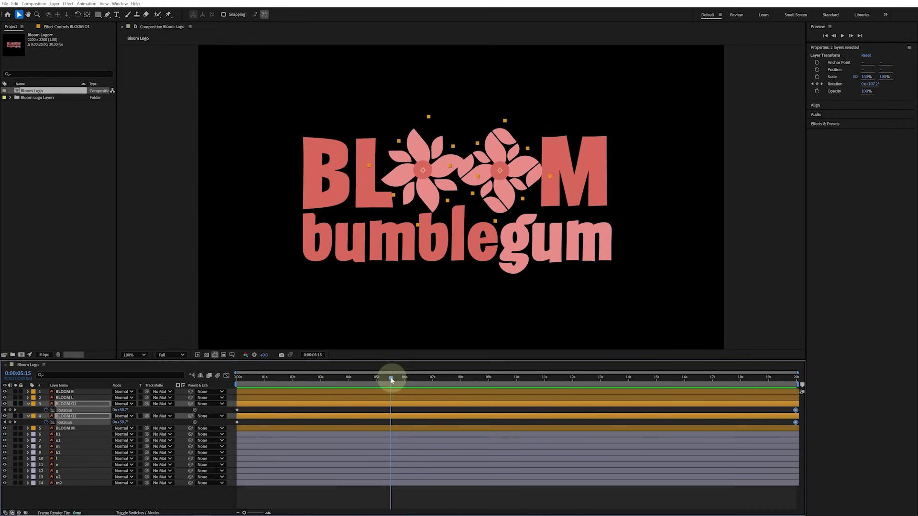
- Time-reverse the Rotation keyframes of the BLOOM O1 layer only and preview the flowers spinning
click(256, 423)
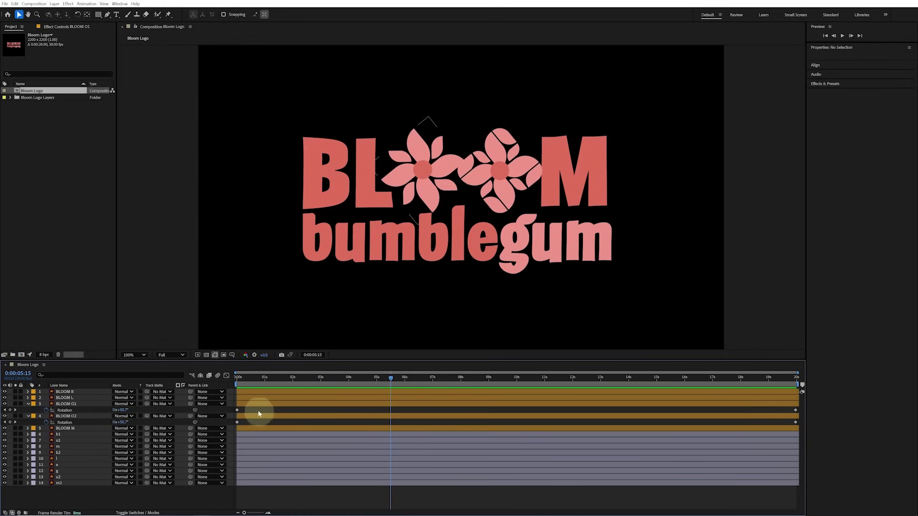
click(66, 412)
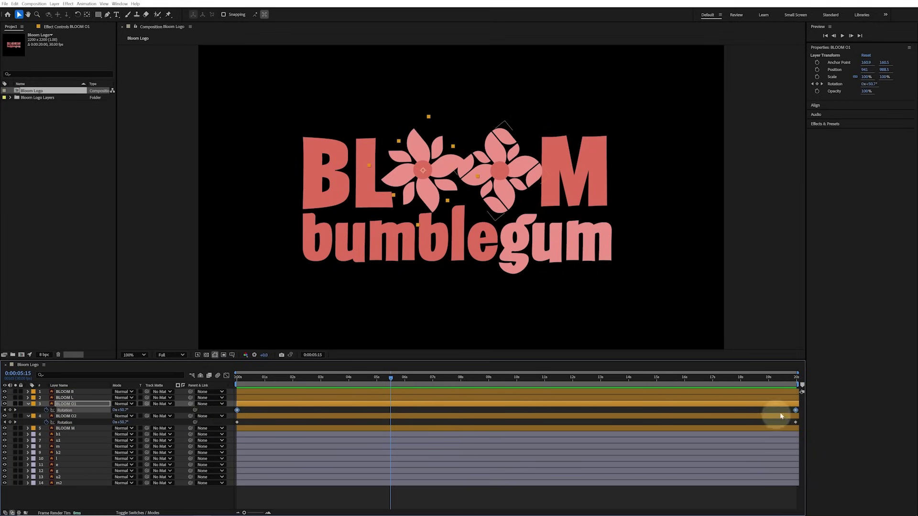
right_click(237, 411)
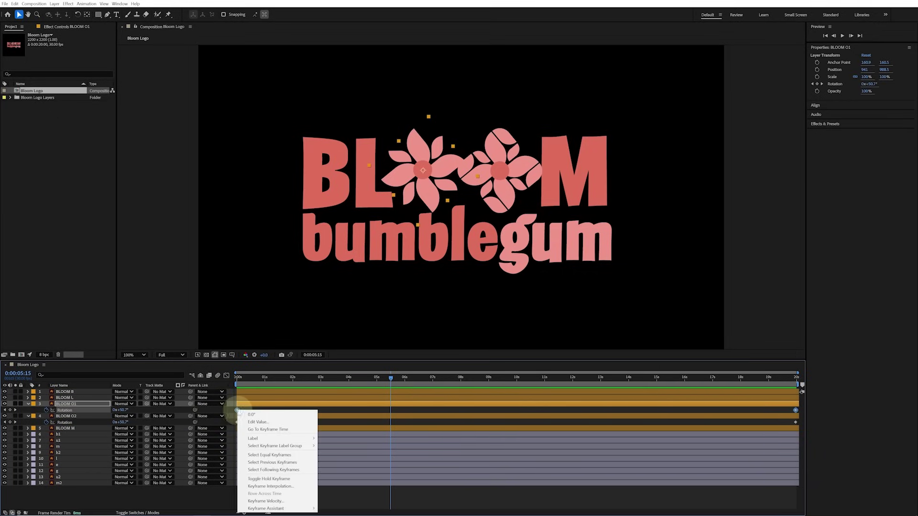
mouse_move(285, 510)
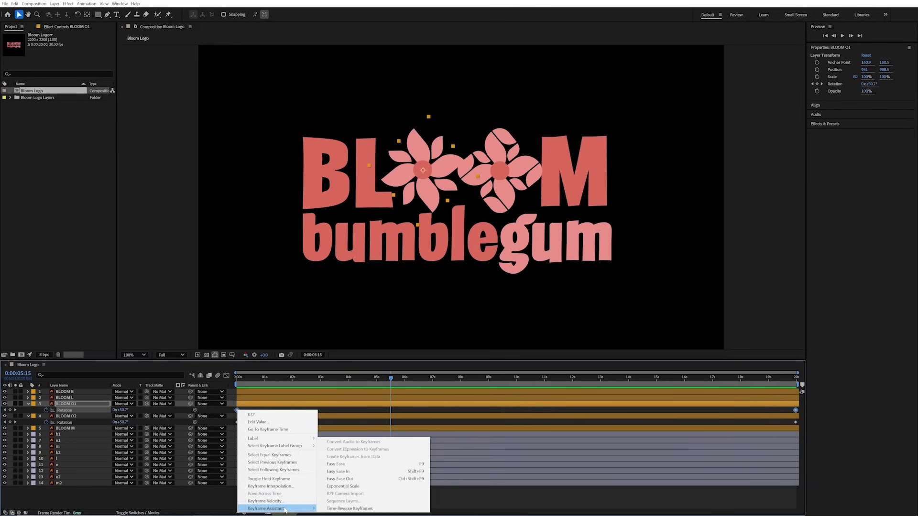
click(406, 510)
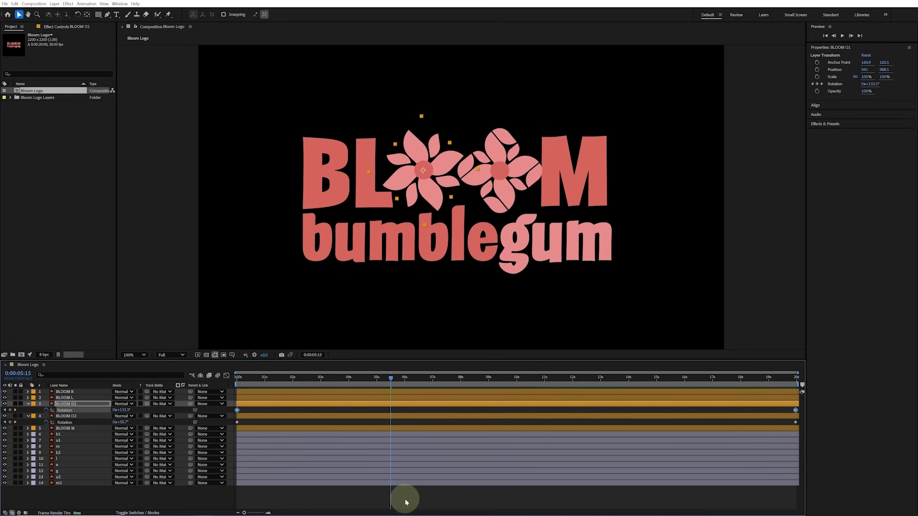
key(space)
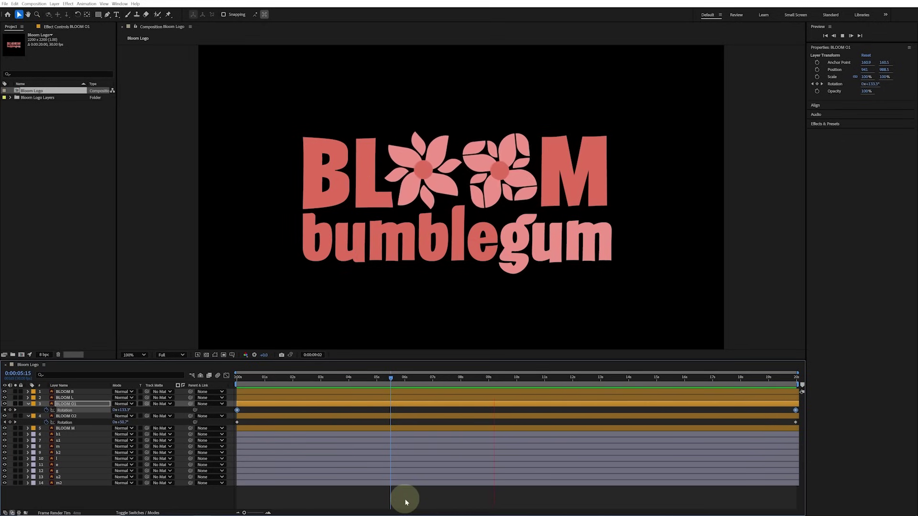
key(space)
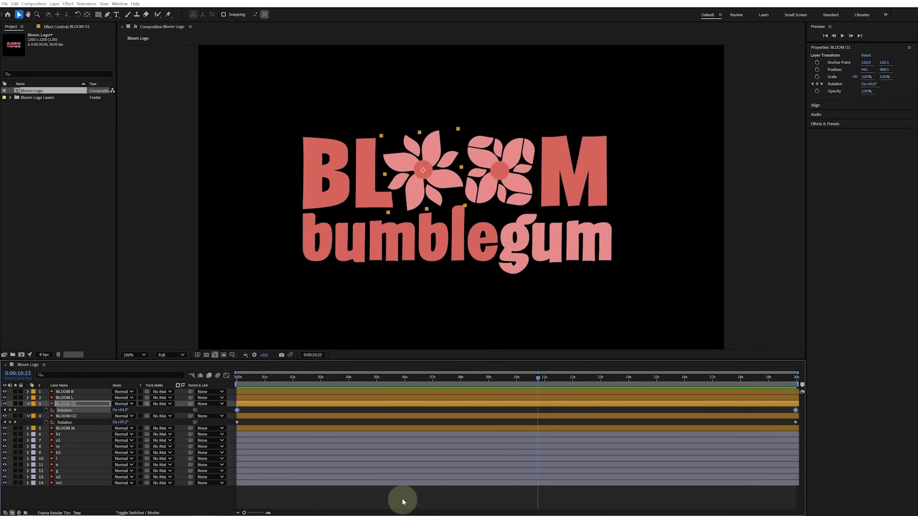
- Add 100% Scale keyframes to the BLOOM B layer at 0:00:00:00 and 0:00:01:00
key(Home)
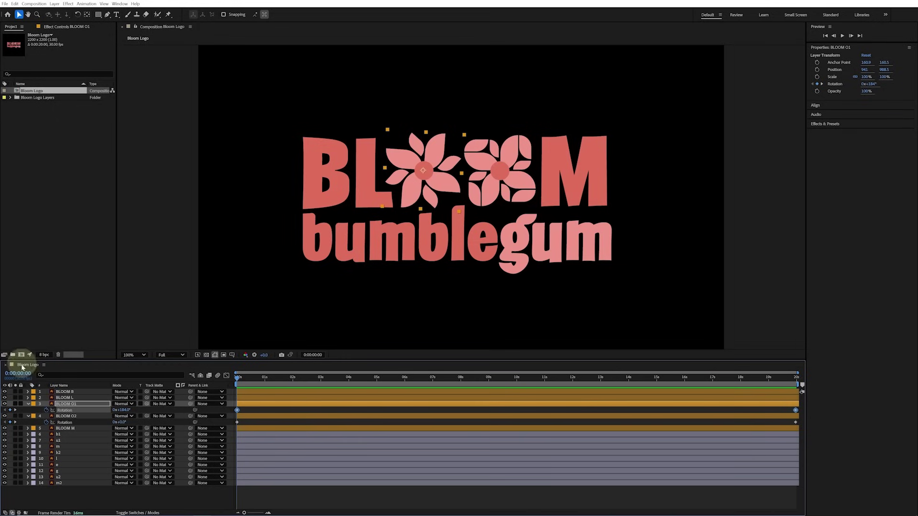
click(65, 392)
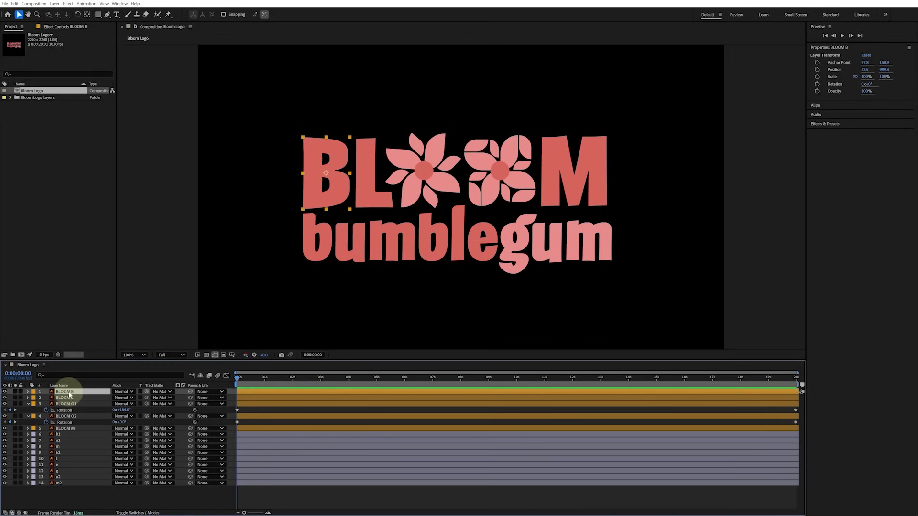
key(s)
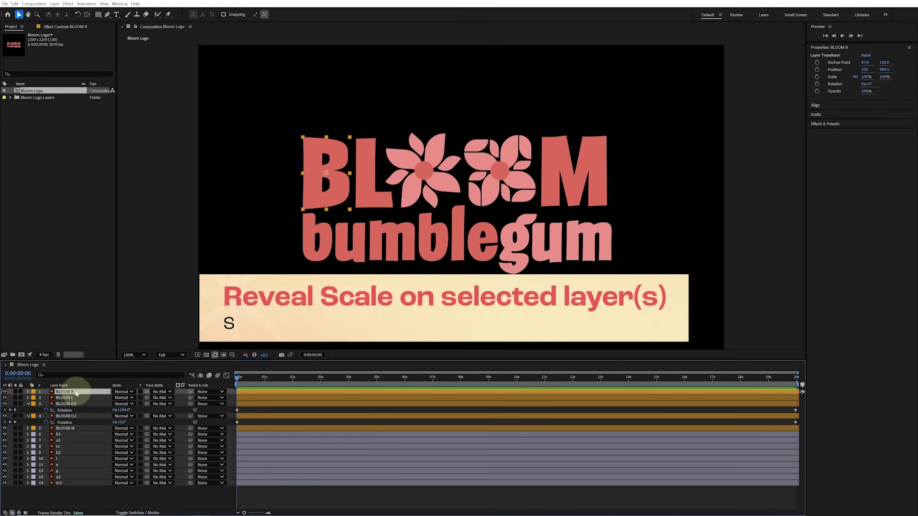
key(s)
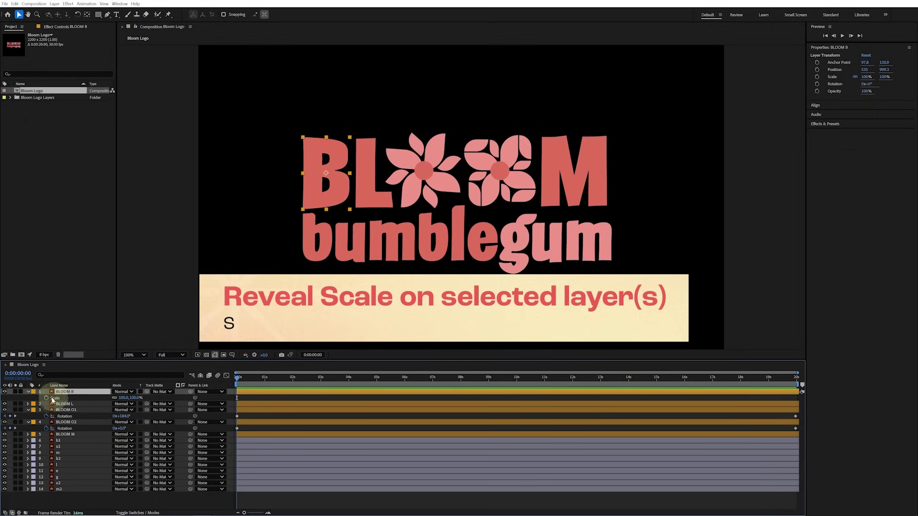
click(46, 398)
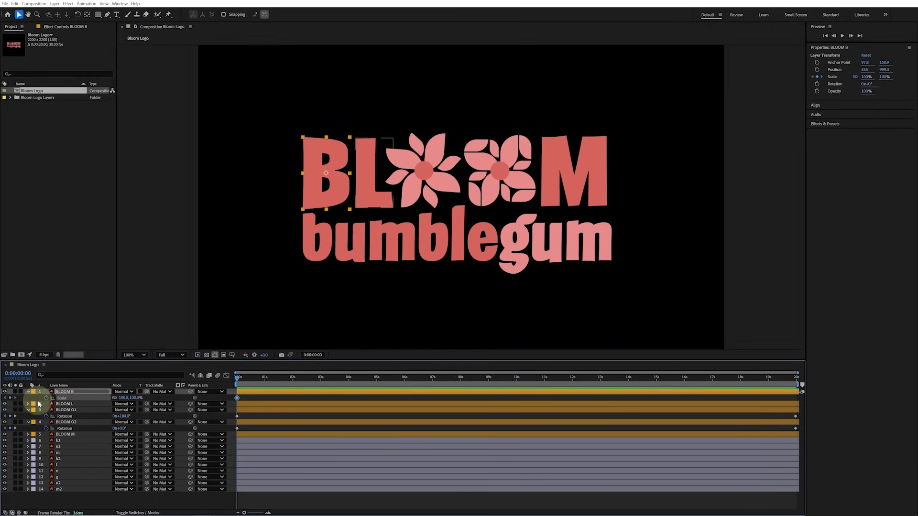
key(space)
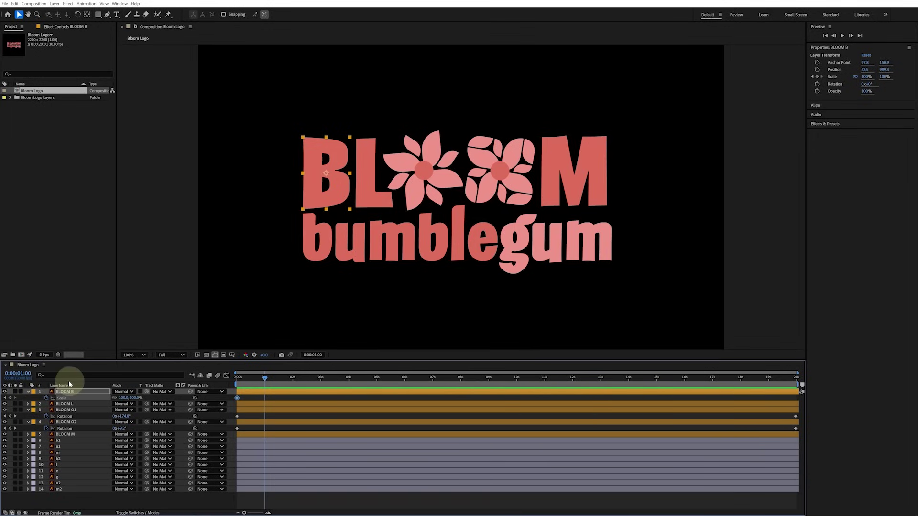
click(6, 398)
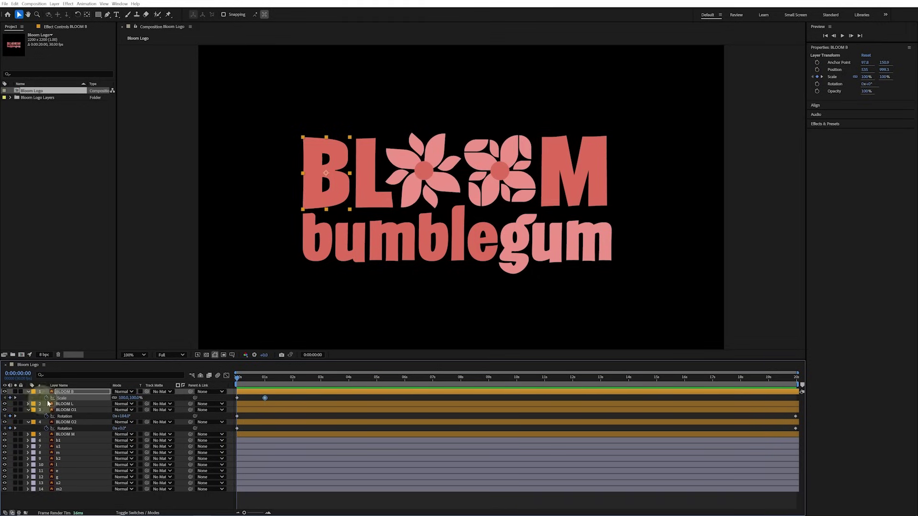
- Set the first Scale keyframe of BLOOM B to 0% and preview the letter growing in
click(124, 398)
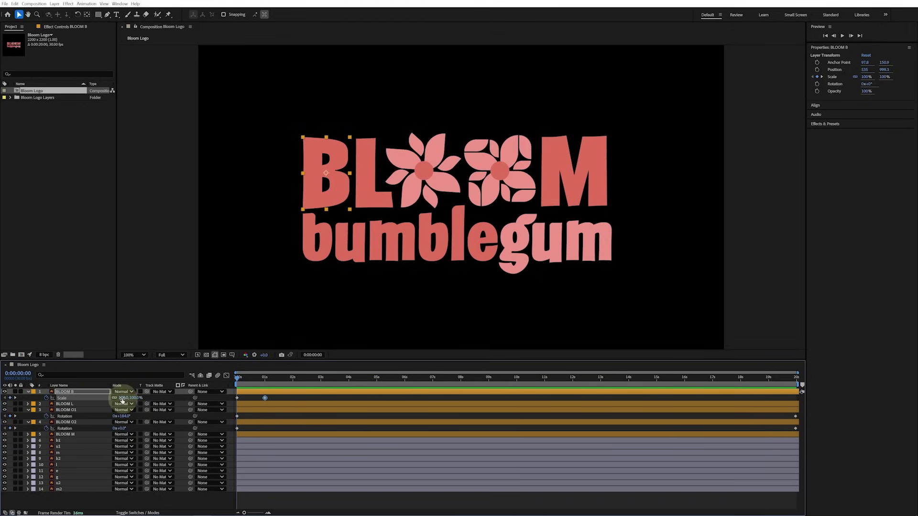
text(0)
key(Return)
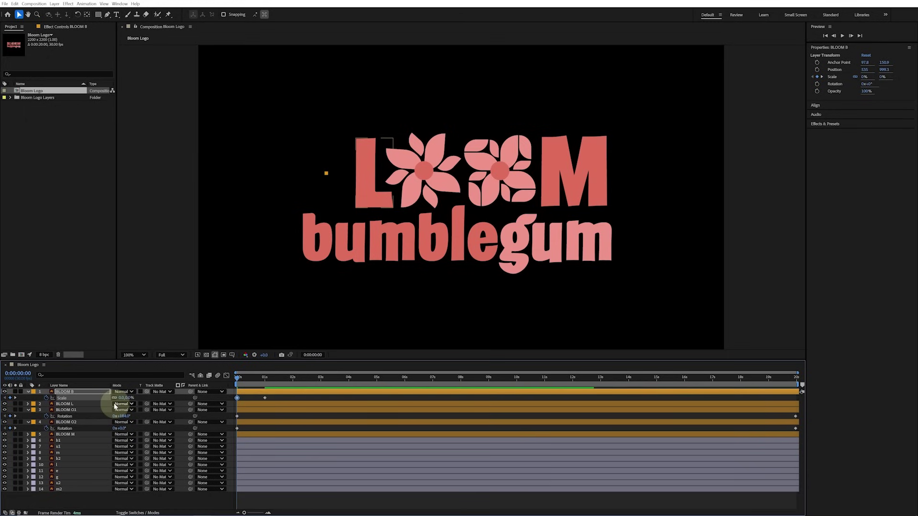
key(space)
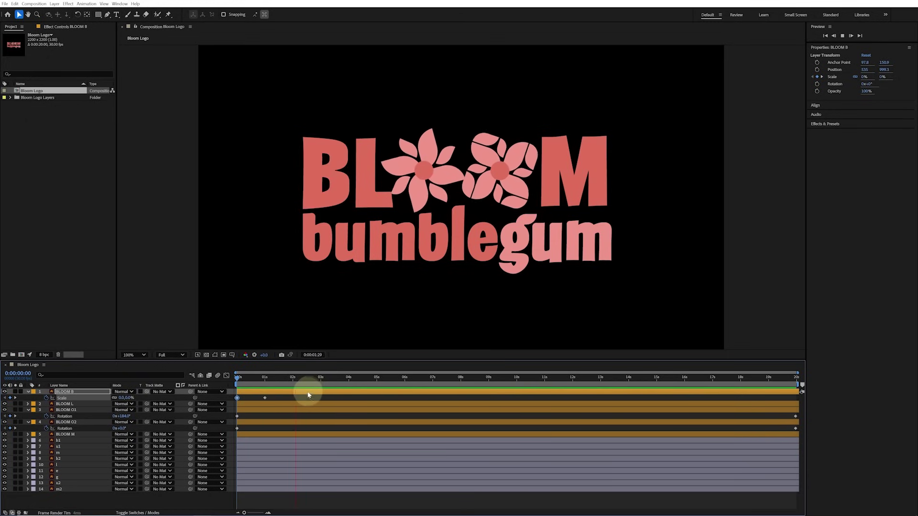
key(space)
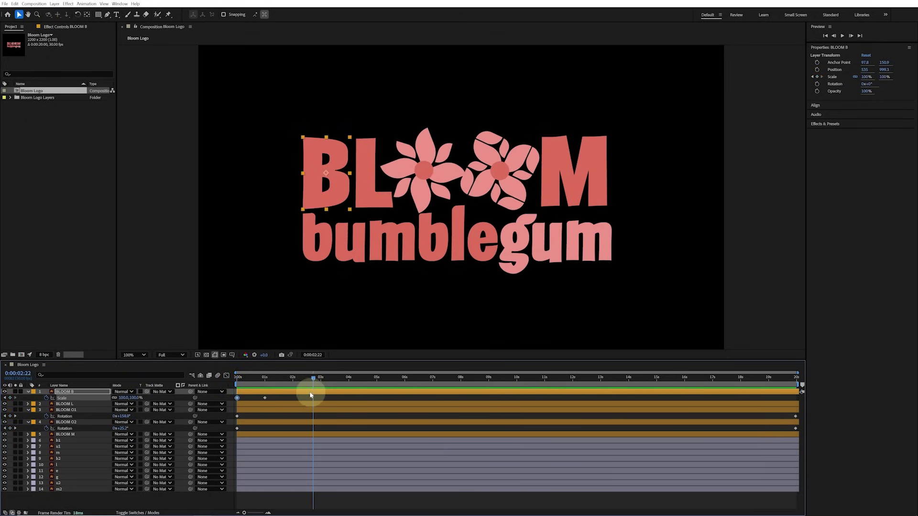
- Add an in-between Scale keyframe to BLOOM B at 0:00:00:20 with an enlarged scale value, and preview the animation
drag(311, 395, 256, 381)
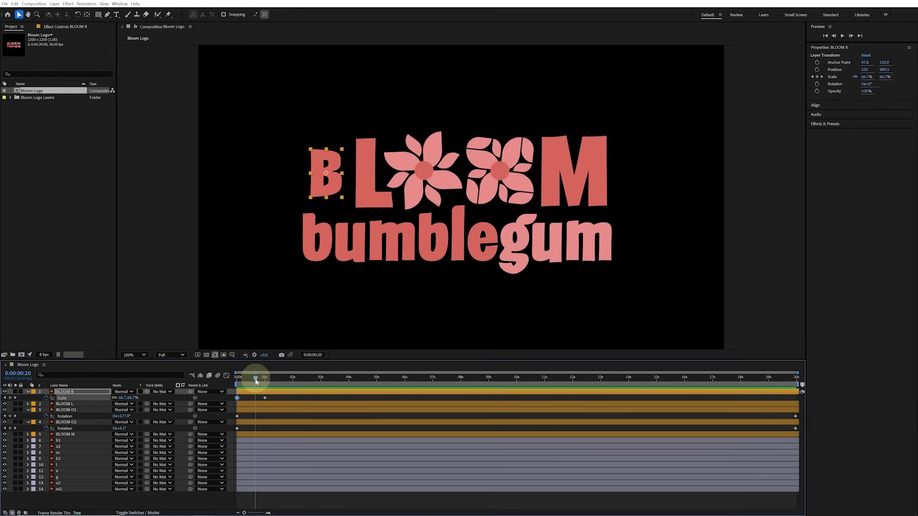
click(238, 398)
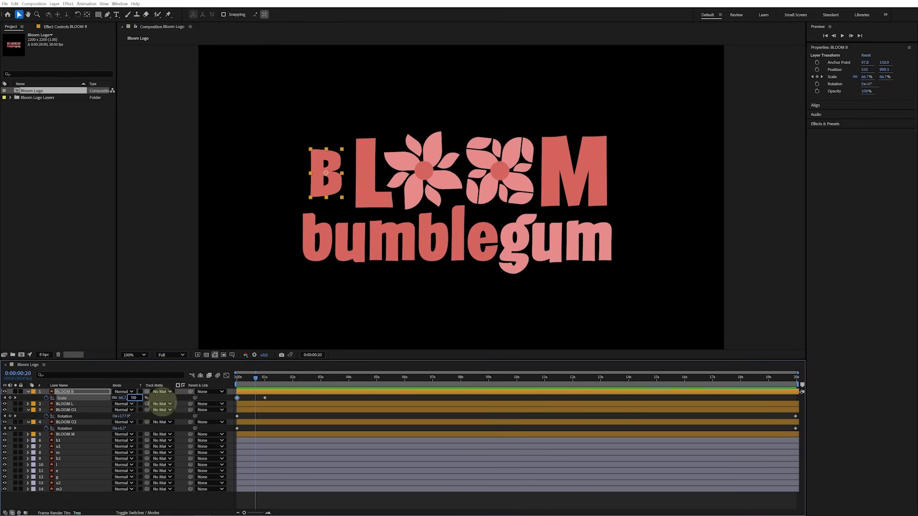
key(Return)
key(space)
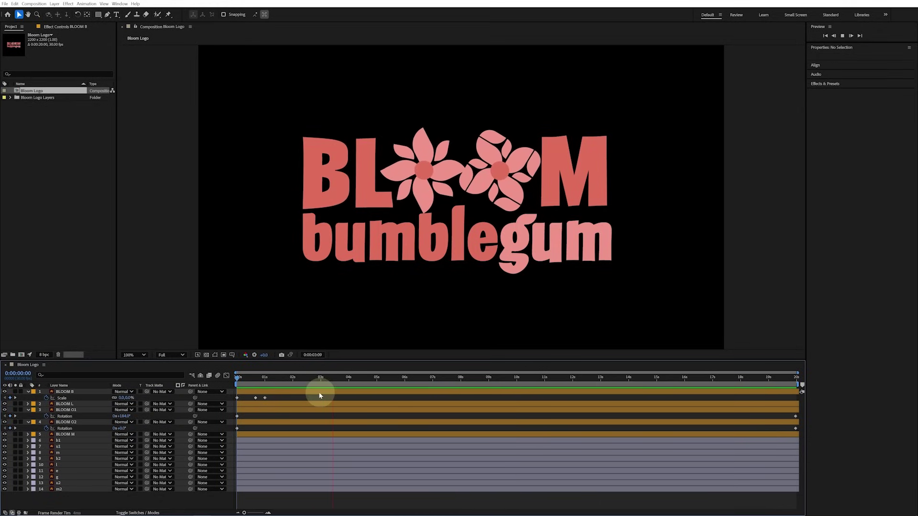
key(space)
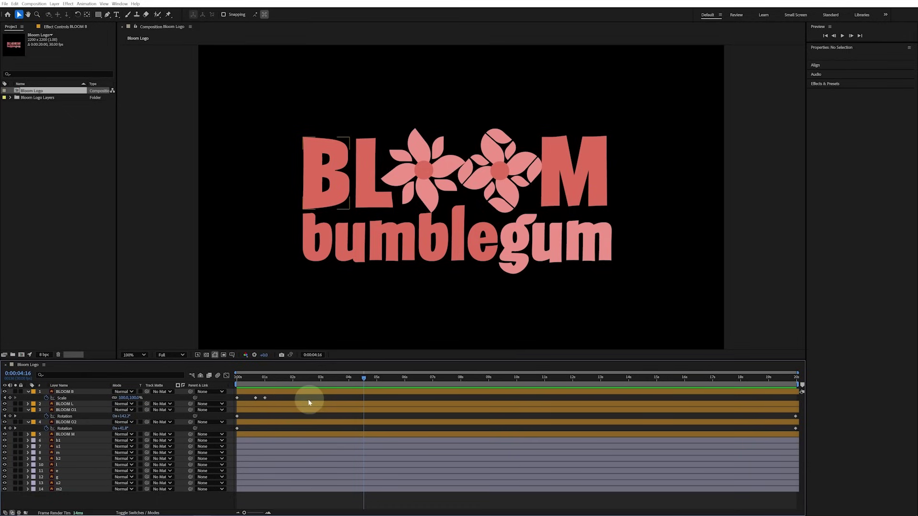
- Apply Easy Ease to all three Scale keyframes of BLOOM B, then preview the result from the start
drag(275, 402, 225, 404)
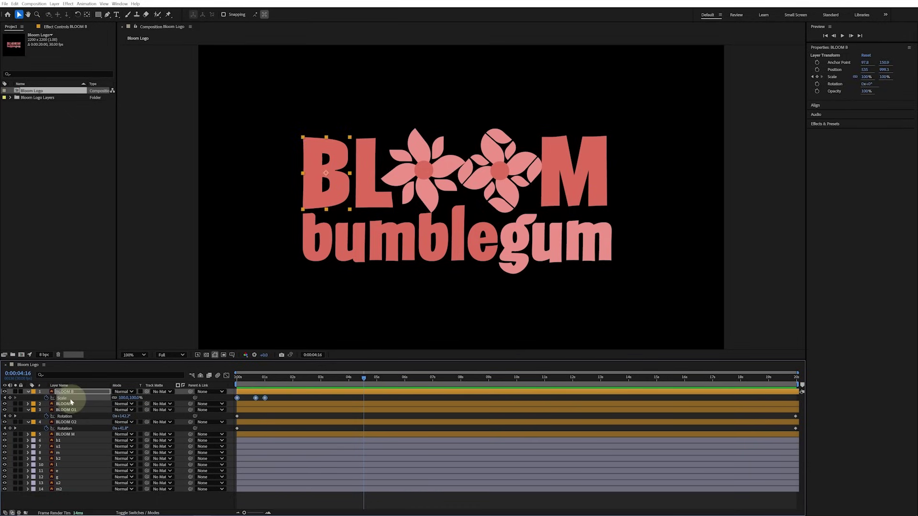
right_click(265, 399)
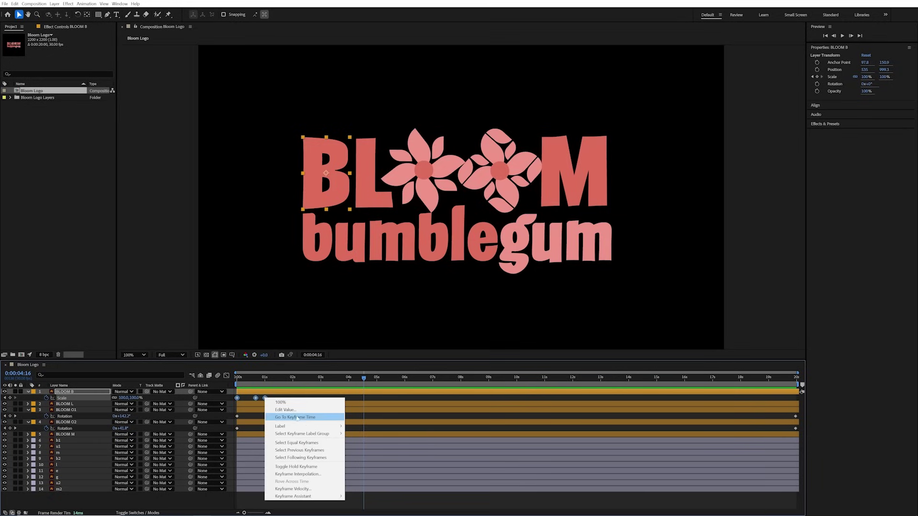
mouse_move(322, 498)
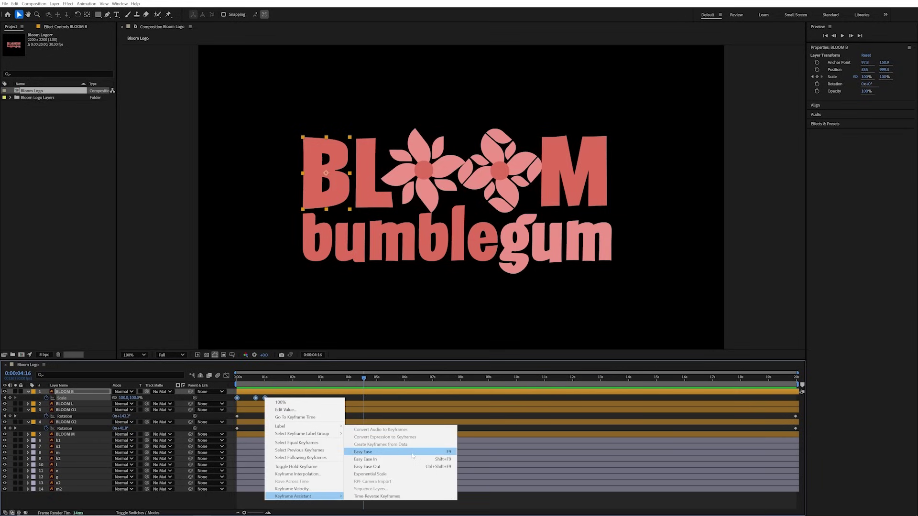
click(453, 452)
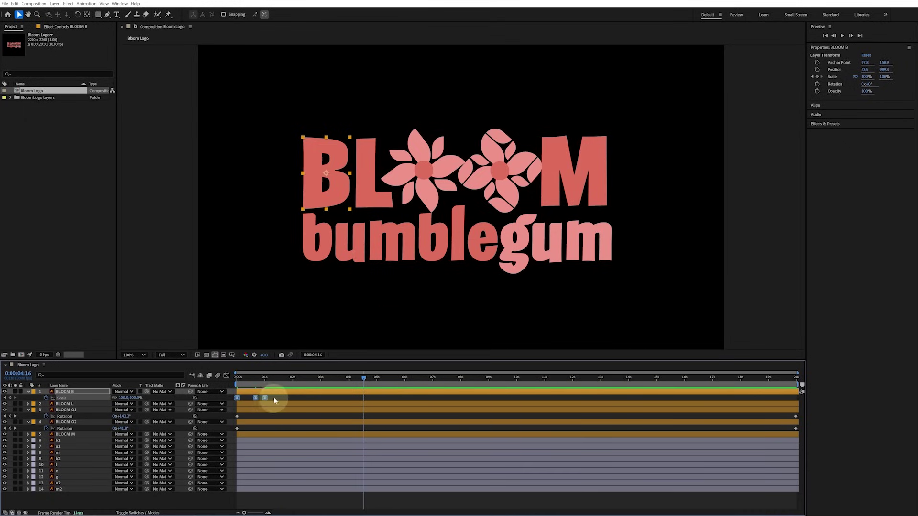
click(274, 399)
drag(268, 376, 229, 377)
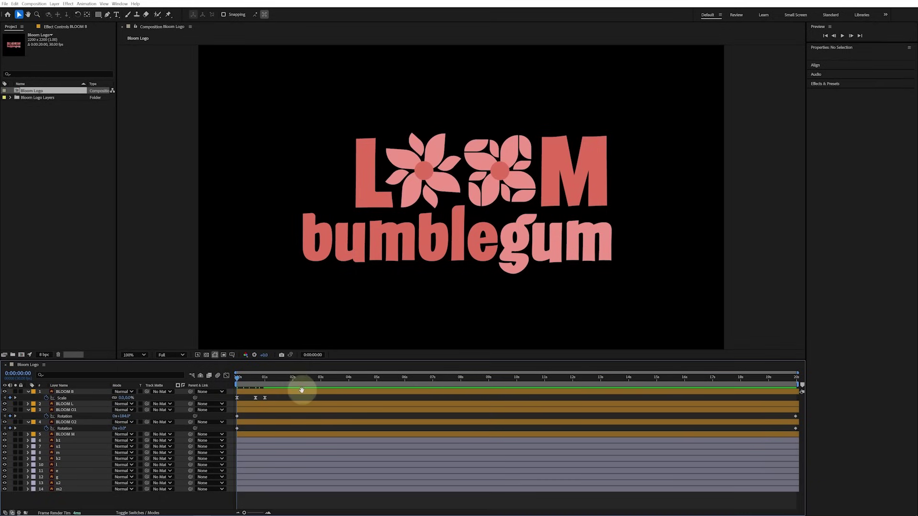
key(space)
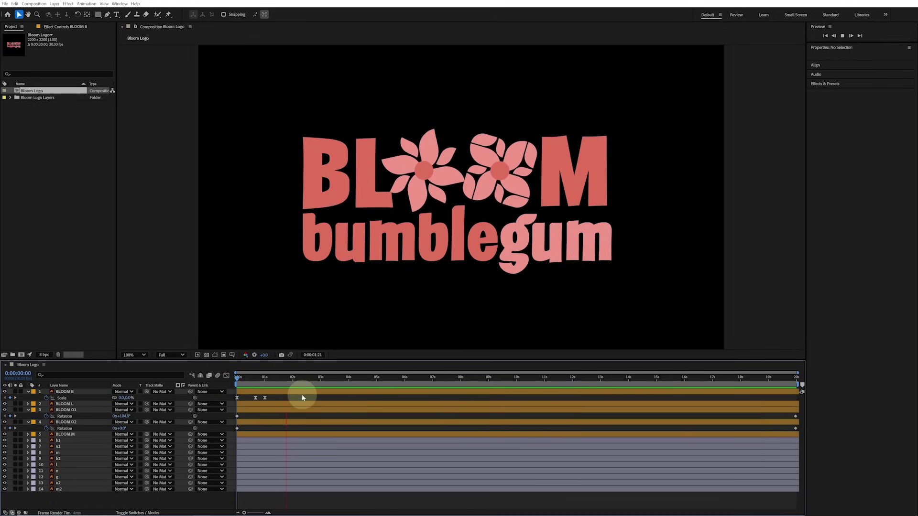
key(space)
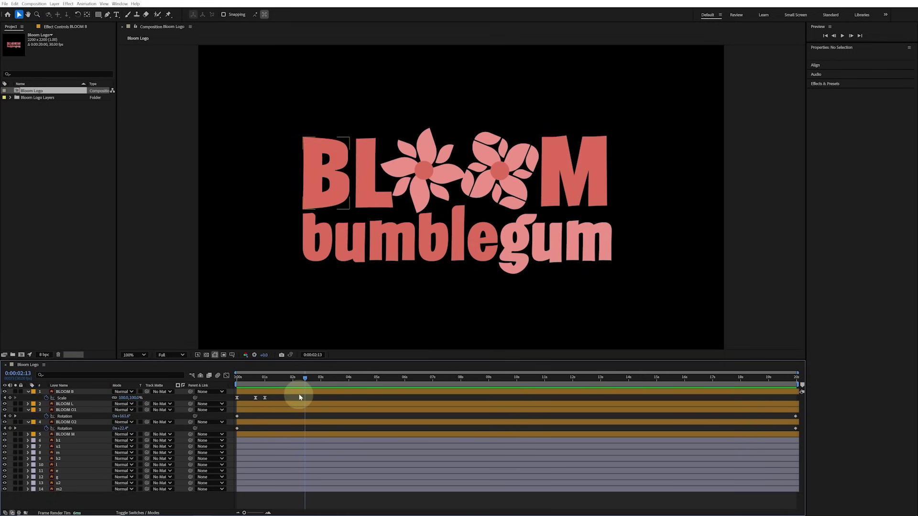
key(Home)
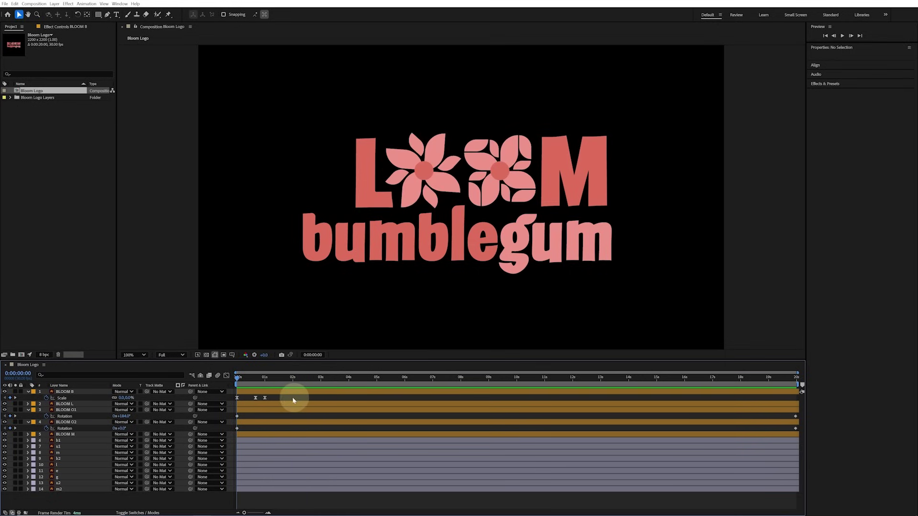
- Copy the three Scale keyframes of BLOOM B and paste them onto all layers in the orange label group at 0:00:00:00
drag(278, 401, 224, 395)
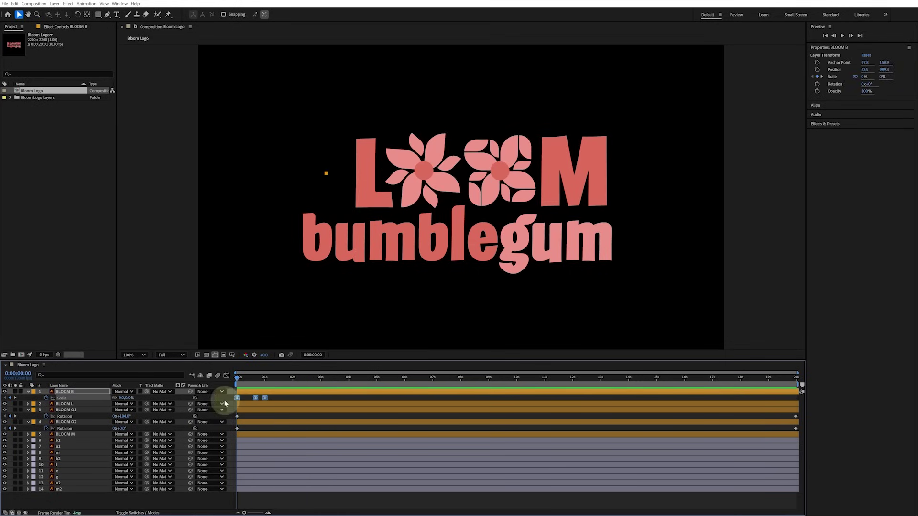
click(15, 4)
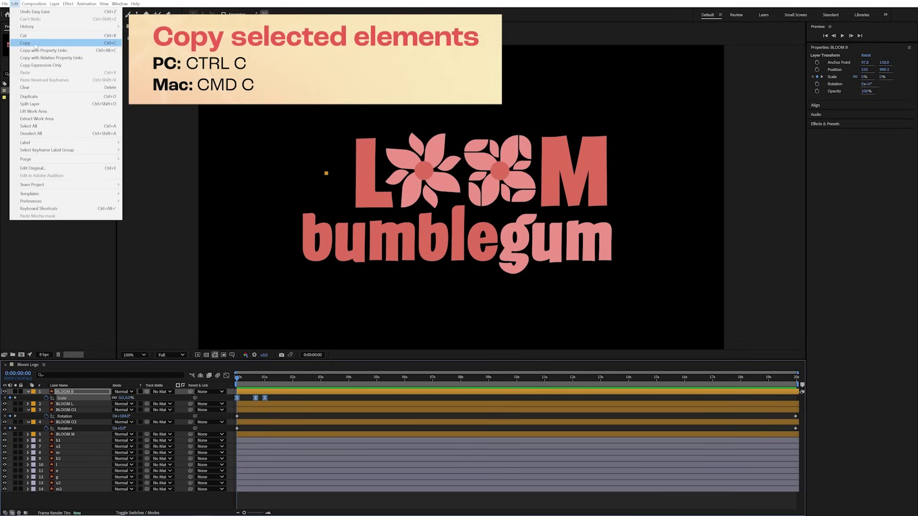
click(35, 44)
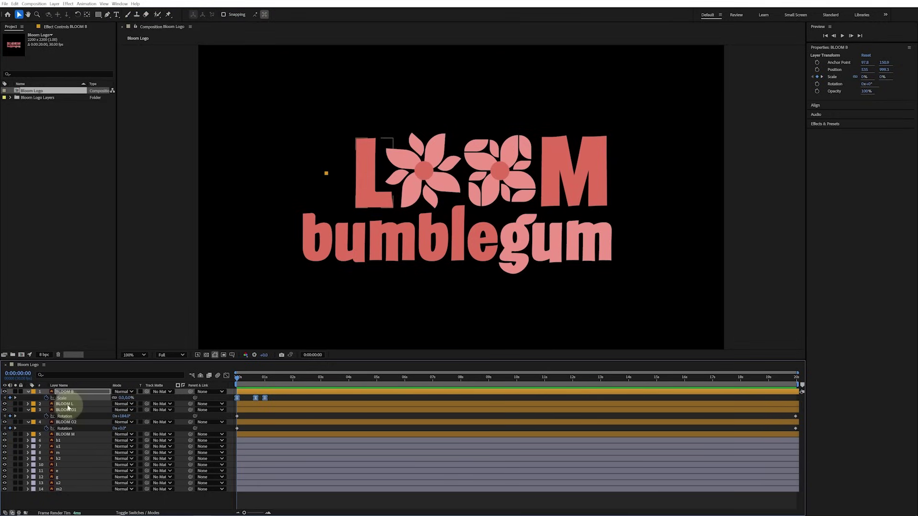
click(33, 404)
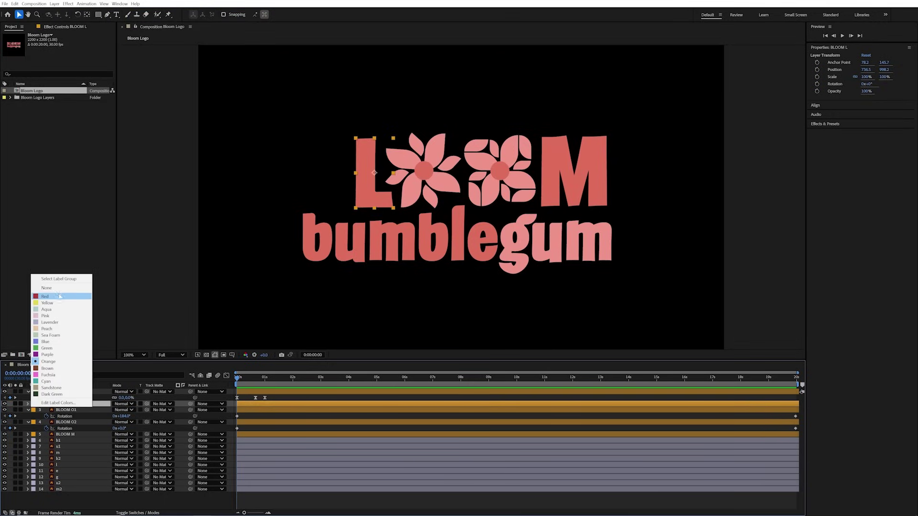
click(80, 279)
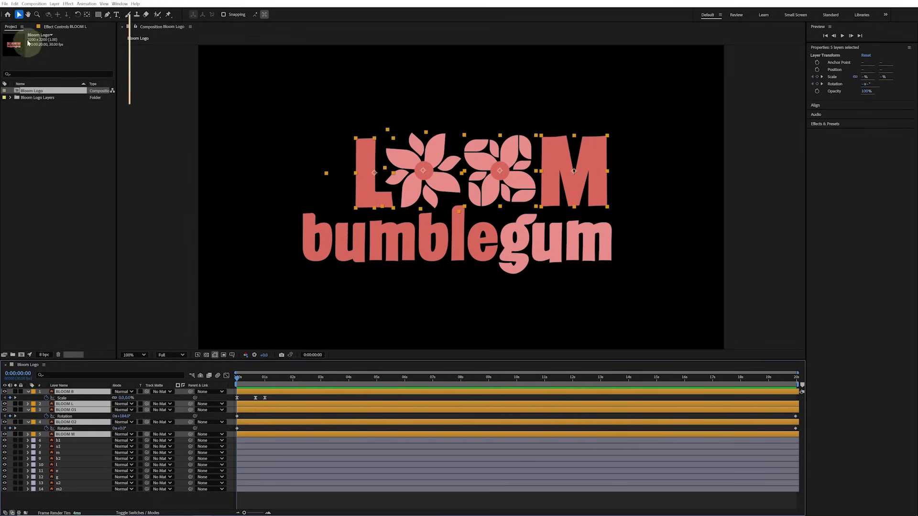
click(15, 3)
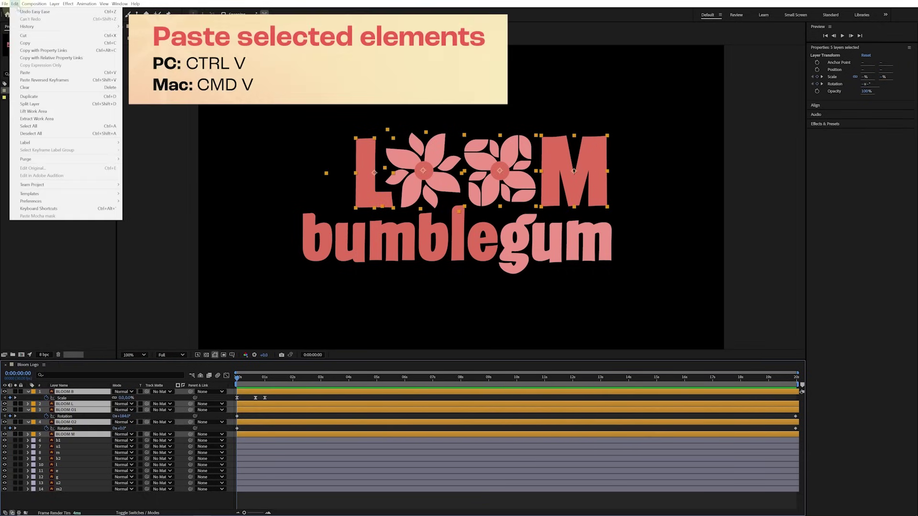
click(77, 73)
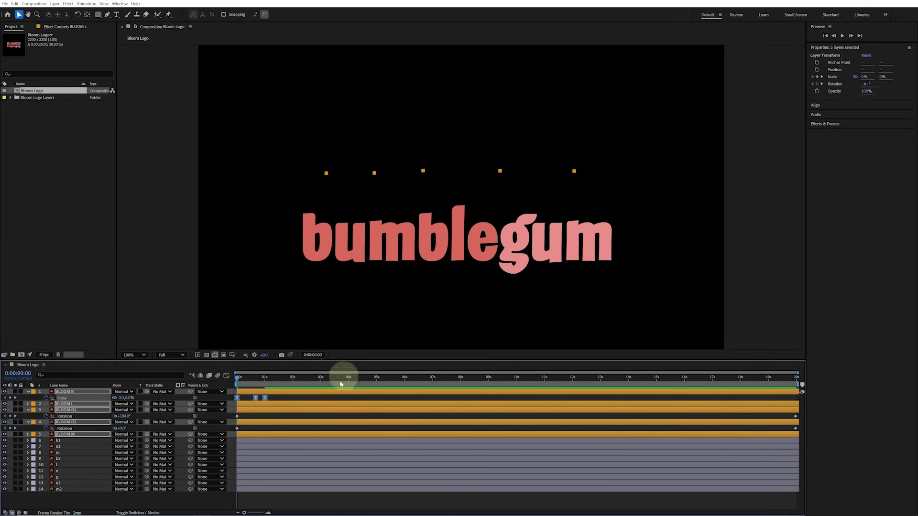
- Reveal the keyframed properties of the five BLOOM layers and preview the letters scaling in together
key(u)
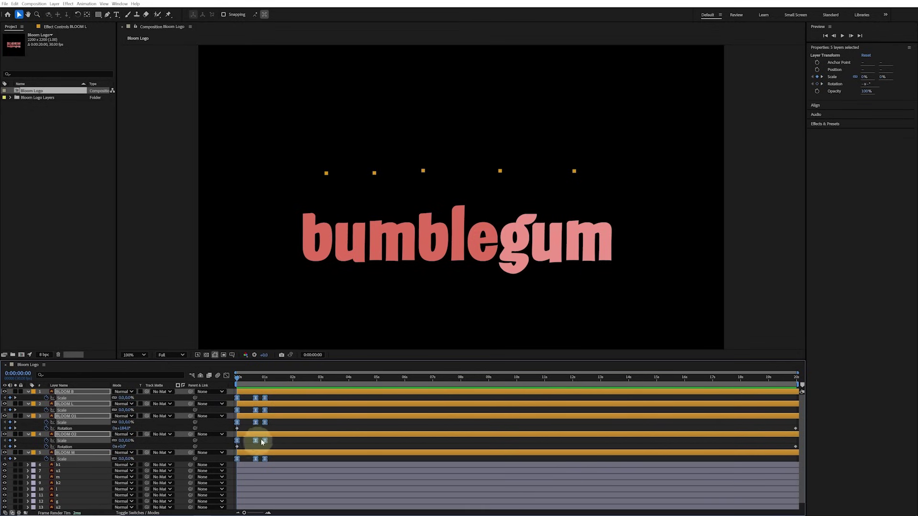
click(287, 427)
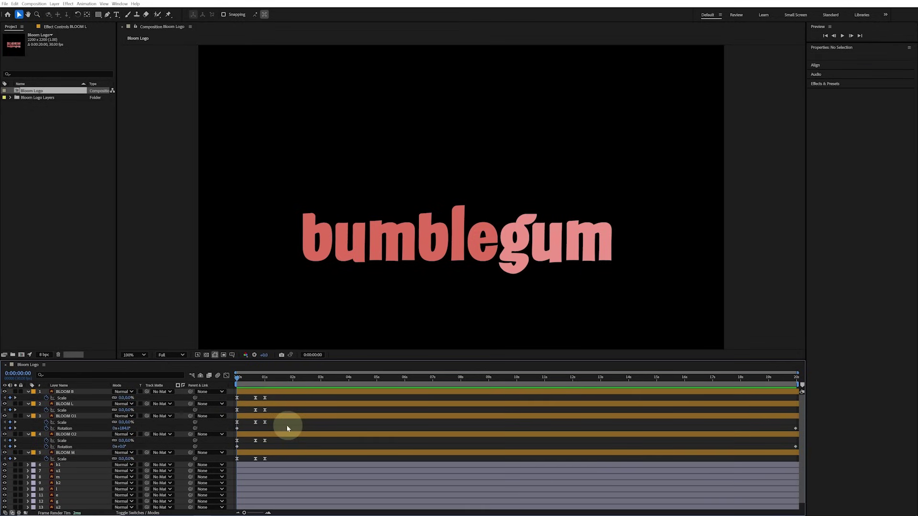
key(space)
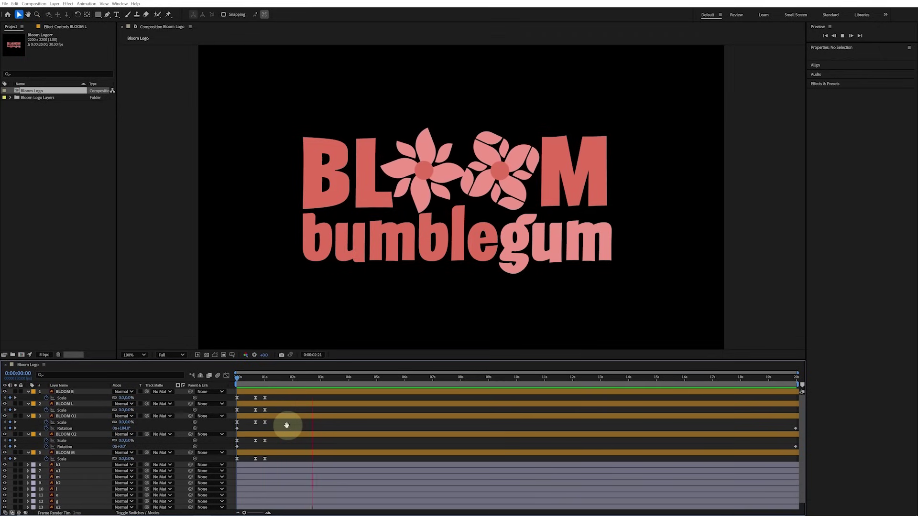
key(space)
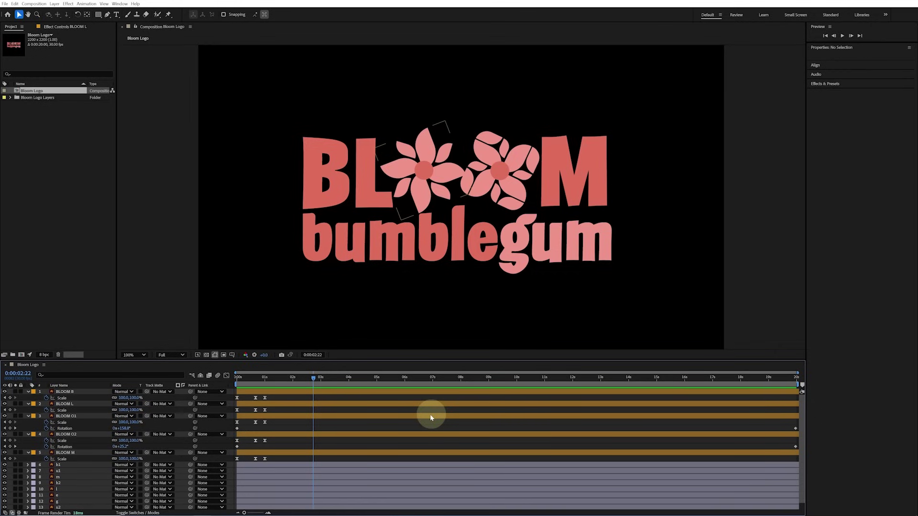
- Stagger the five BLOOM layers by two frames each, from BLOOM B at 0:00:00:00 to BLOOM M at 0:00:00:08, and preview the result
key(Home)
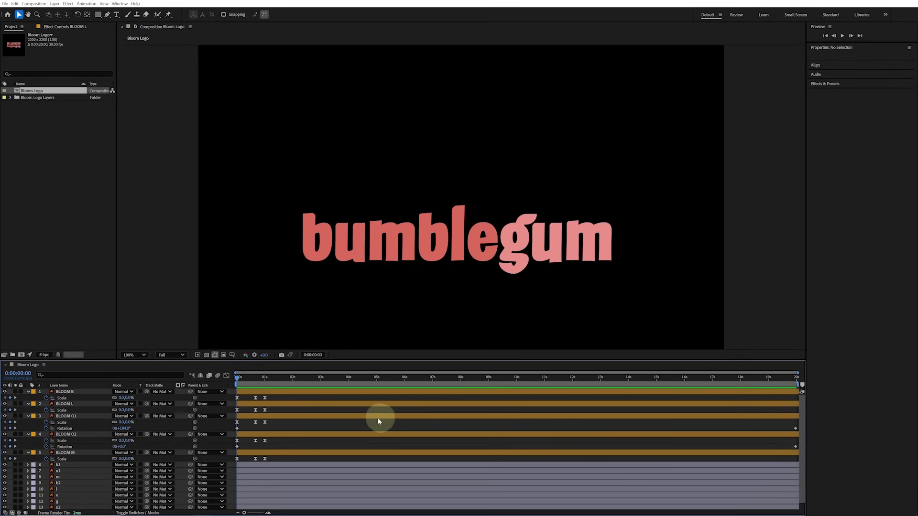
key(equal)
key(equal)
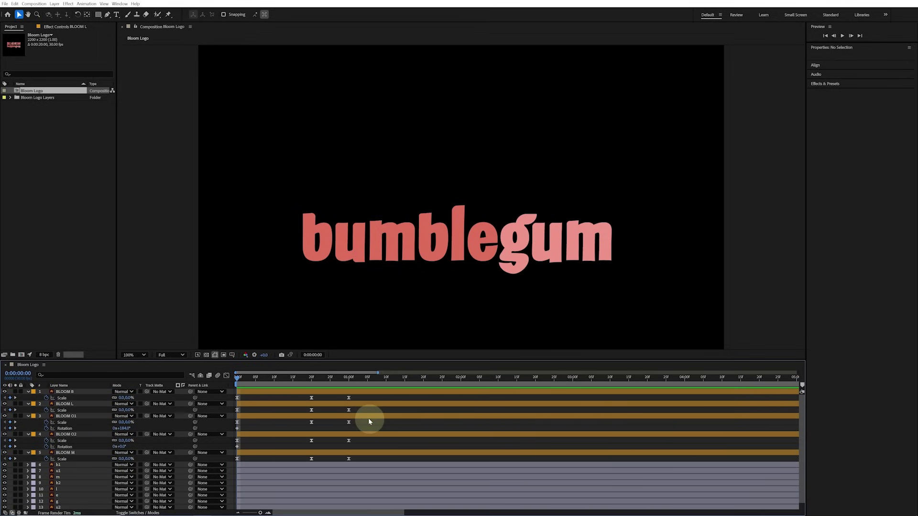
key(Page_Down)
key(Page_Down)
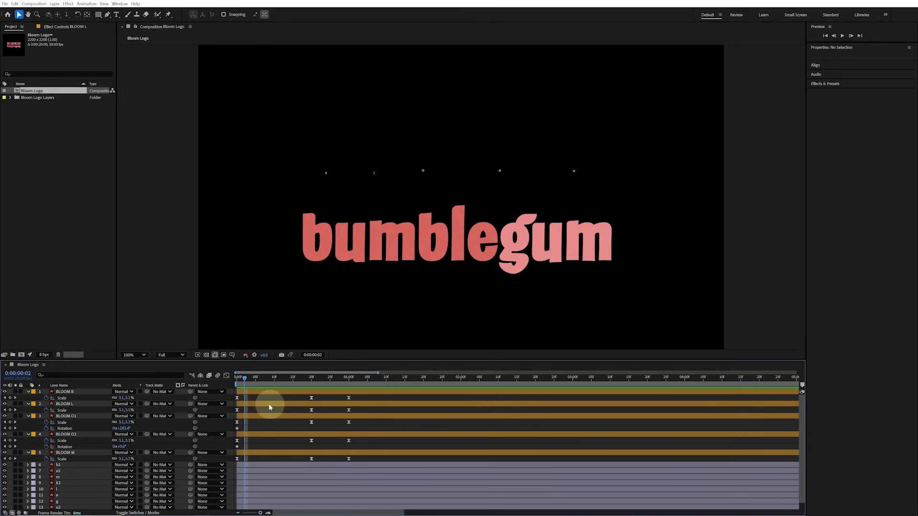
drag(268, 404, 307, 455)
key(Page_Down)
key(Page_Down)
key(Page_Down)
key(Page_Down)
key(Page_Down)
key(Page_Down)
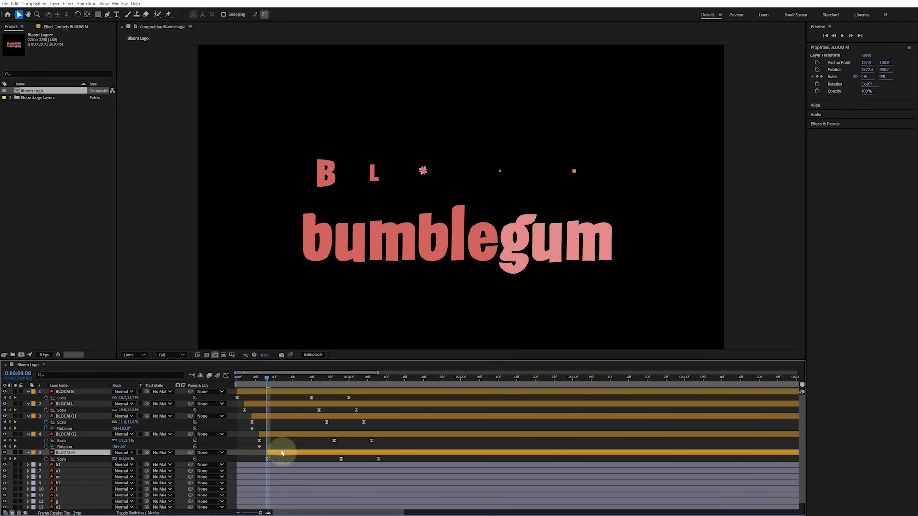
drag(266, 380, 236, 378)
key(space)
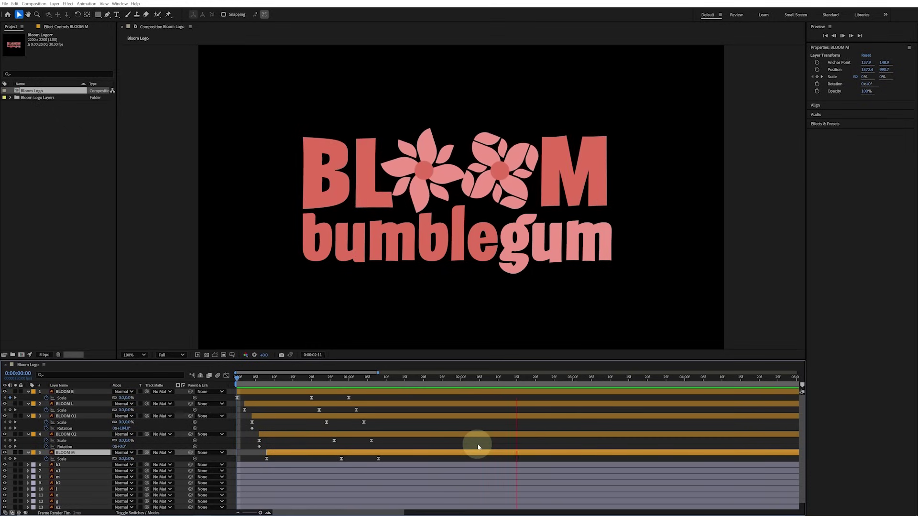
key(space)
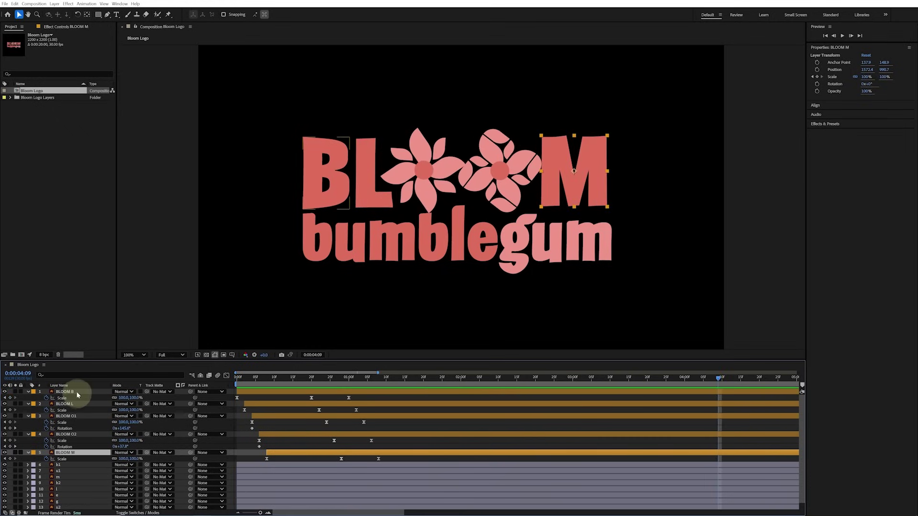
- Collapse the five BLOOM layers, set the current time to 0:00:01:00, and reveal only BLOOM B's Scale keyframes as a timing reference
shift+click(76, 393)
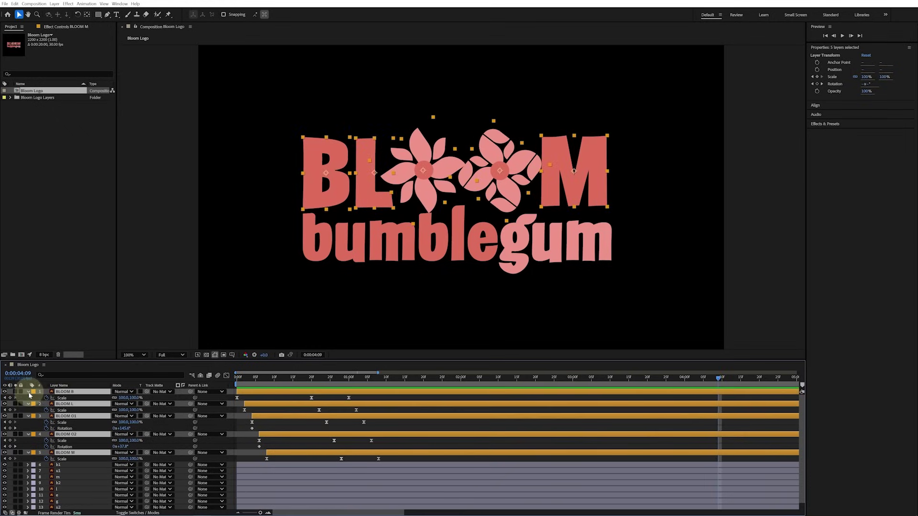
click(28, 392)
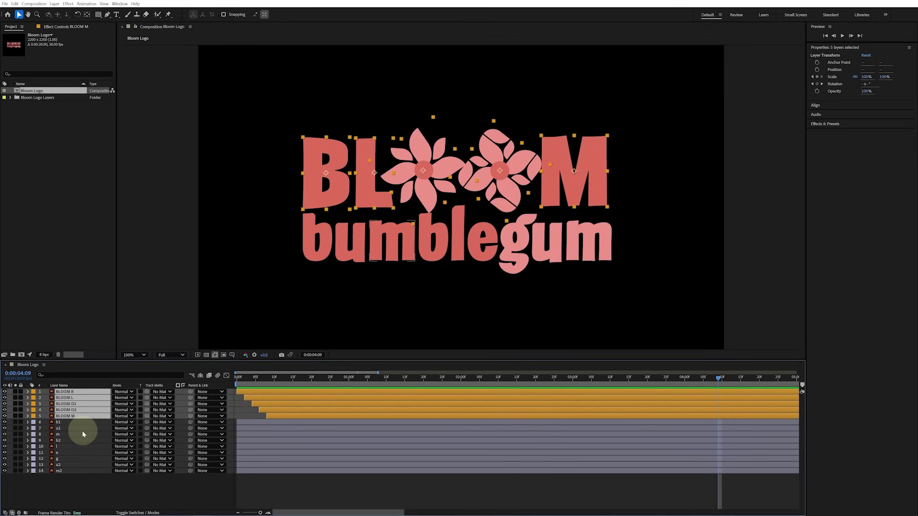
click(349, 378)
click(215, 490)
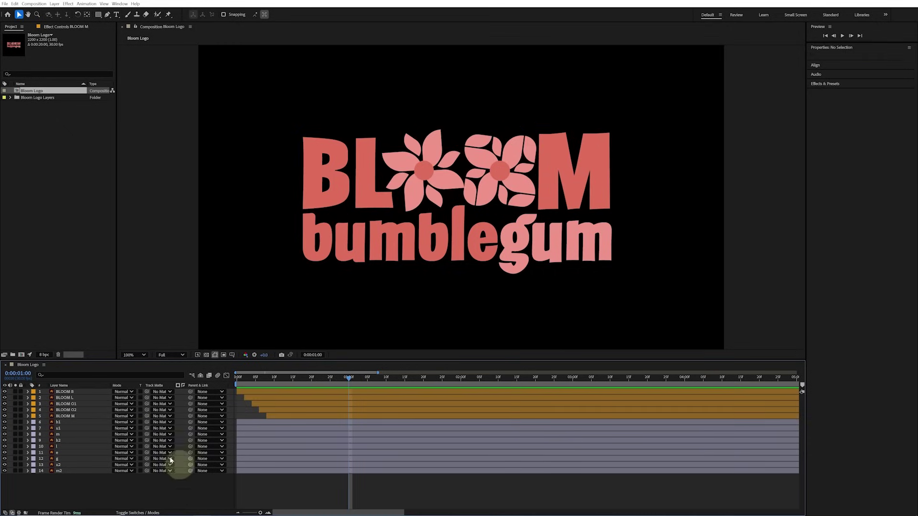
click(92, 392)
key(u)
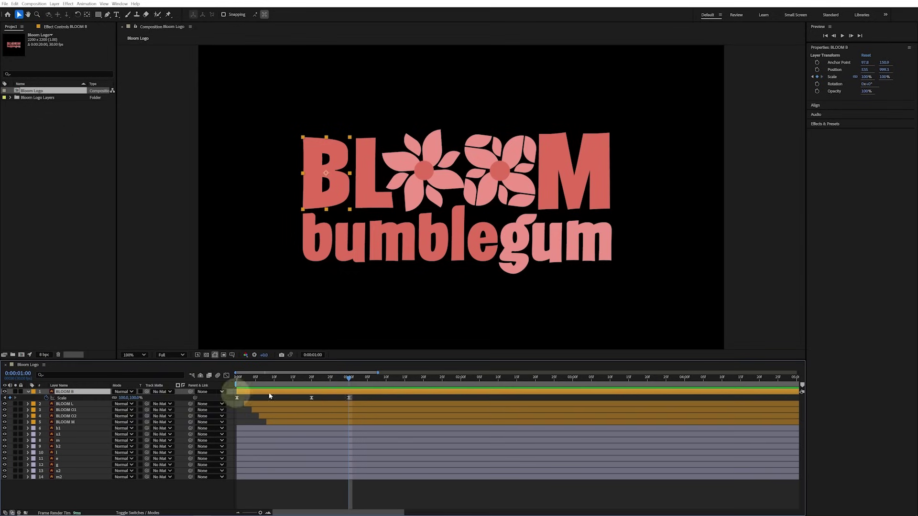
- Add Position keyframes at 0:00:01:00 to all nine bumblegum letter layers, from b1 to m2
click(343, 430)
shift+click(67, 477)
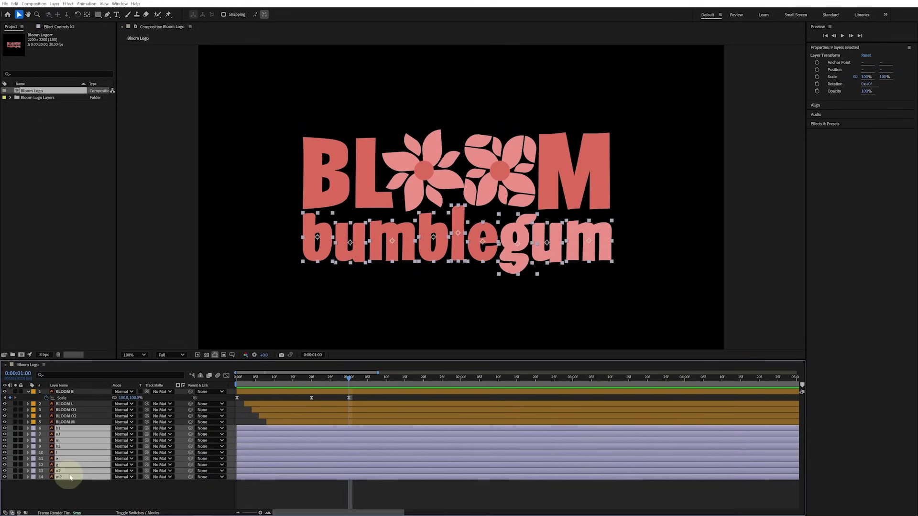
key(alt+shift+p)
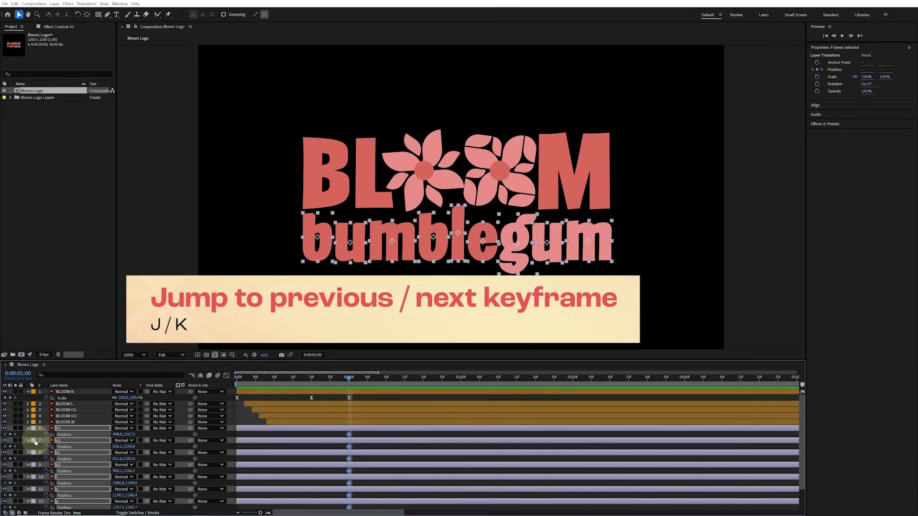
- Raise the bumblegum letters slightly at 0:00:00:20, and place them below the composition frame at 0:00:00:00
key(j)
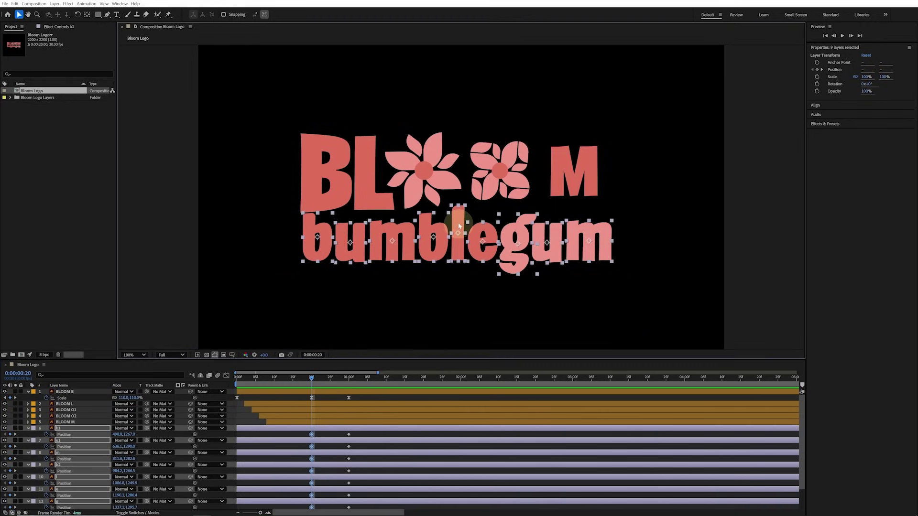
drag(459, 225, 460, 216)
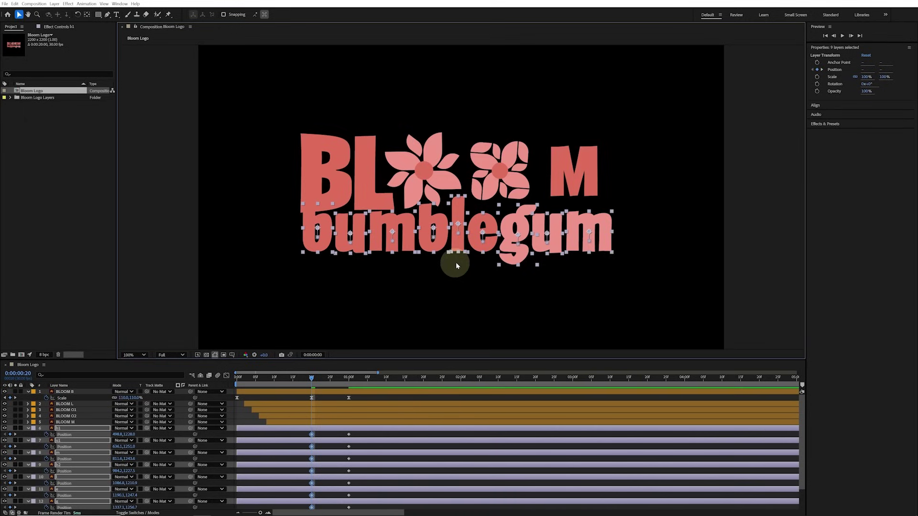
key(Home)
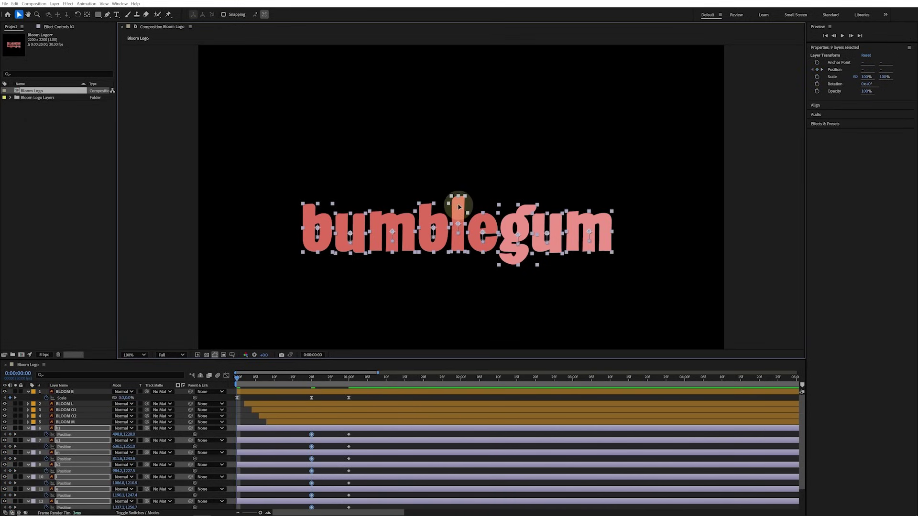
drag(459, 206, 459, 365)
key(comma)
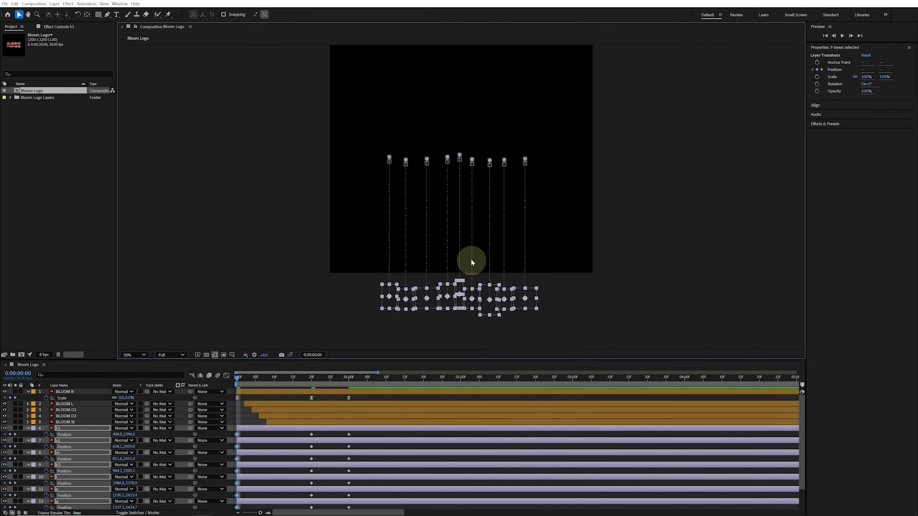
- Apply Easy Ease to all Position keyframes of the bumblegum letter layers and preview the animation
scroll(395, 457, down, 2)
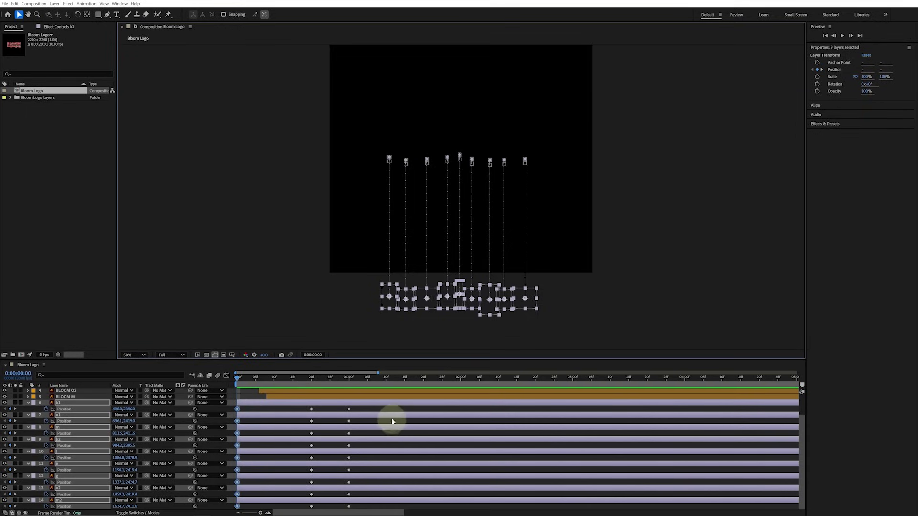
drag(367, 409, 215, 510)
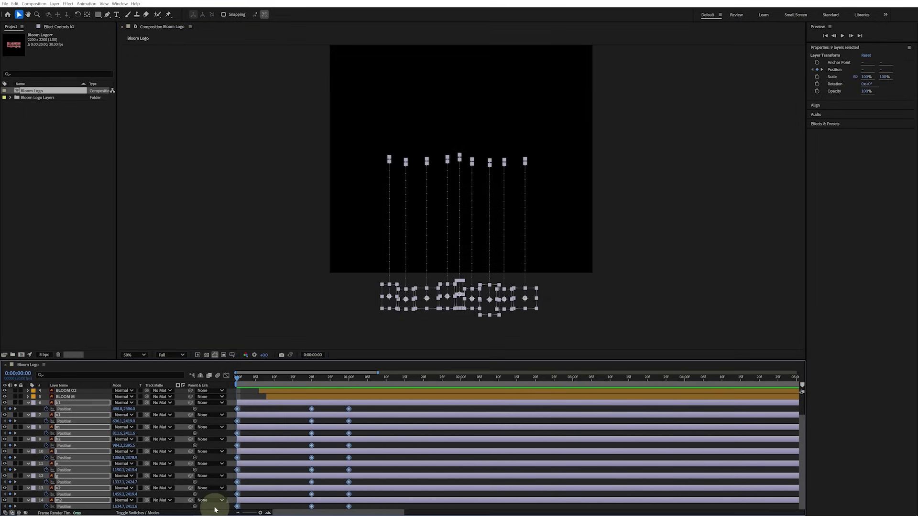
key(F9)
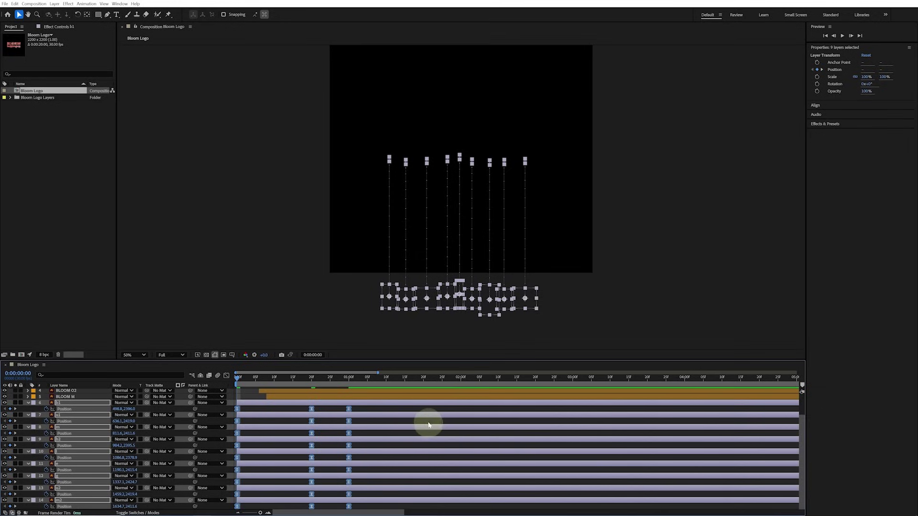
click(428, 424)
key(space)
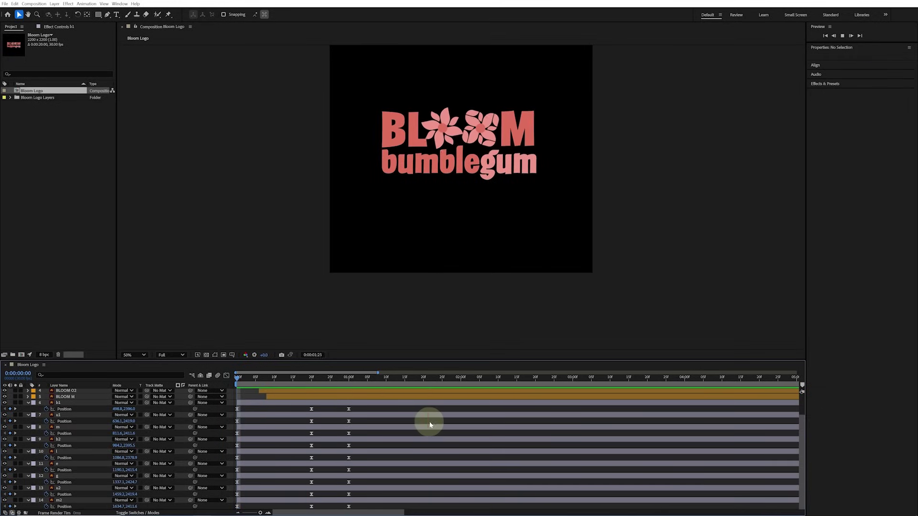
key(space)
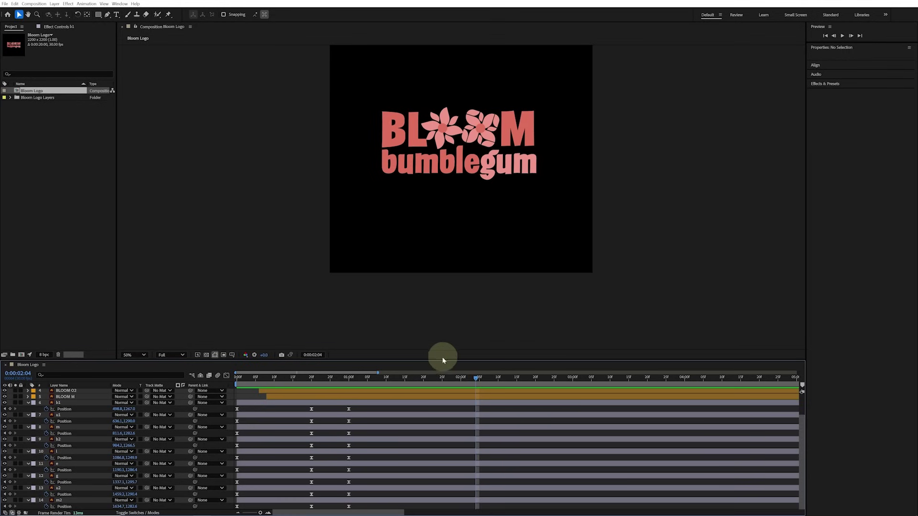
- Enlarge the timeline area so every layer fits, and reposition the composition in the viewer
drag(443, 360, 439, 250)
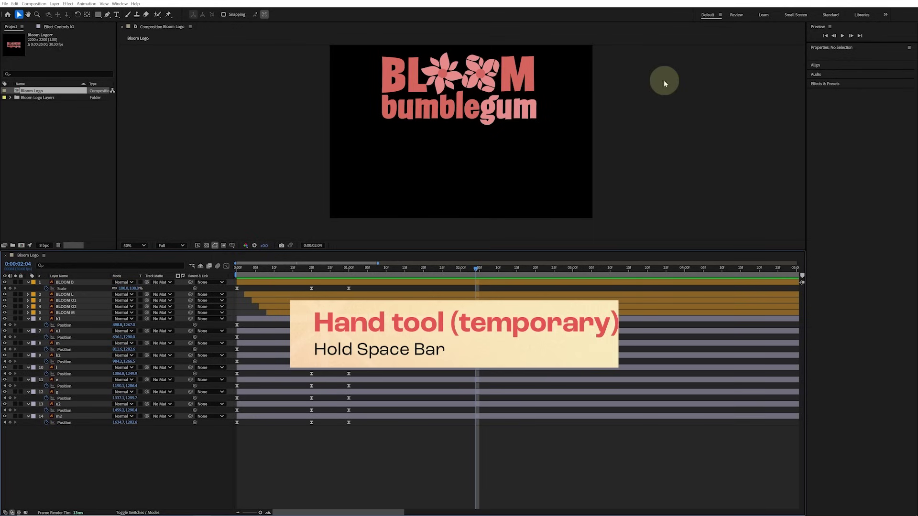
key(space)
drag(662, 79, 655, 141)
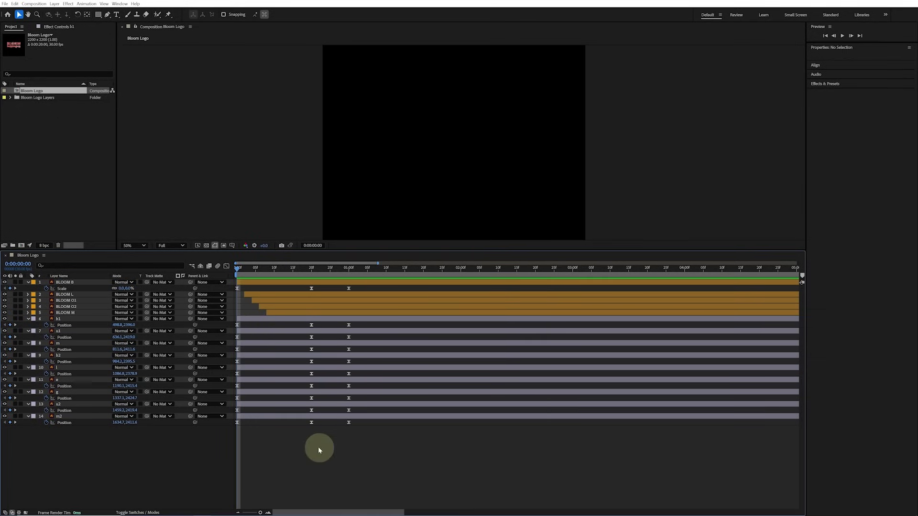
- Shift letter layer u1 to start at 0:00:00:02 and layer m to start at 0:00:00:04
key(Page_Down)
key(Page_Down)
click(264, 331)
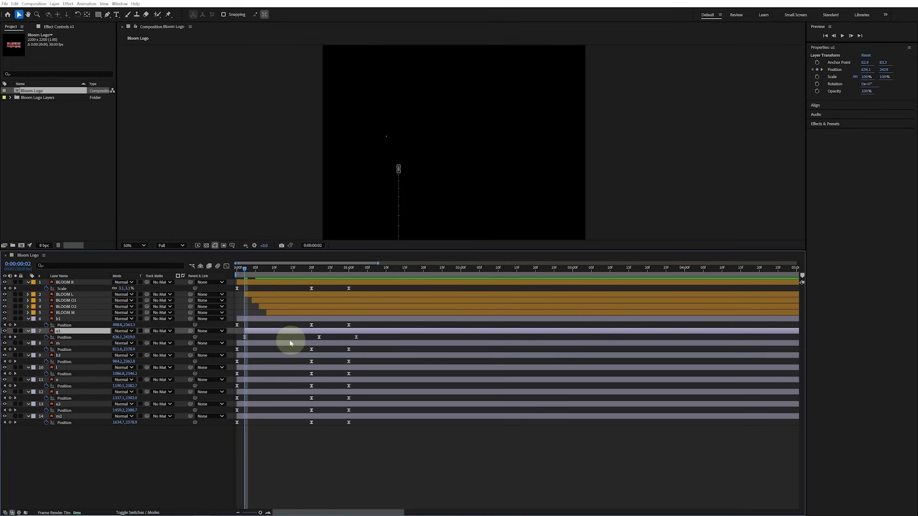
key(bracketleft)
key(Page_Down)
key(Page_Down)
click(283, 346)
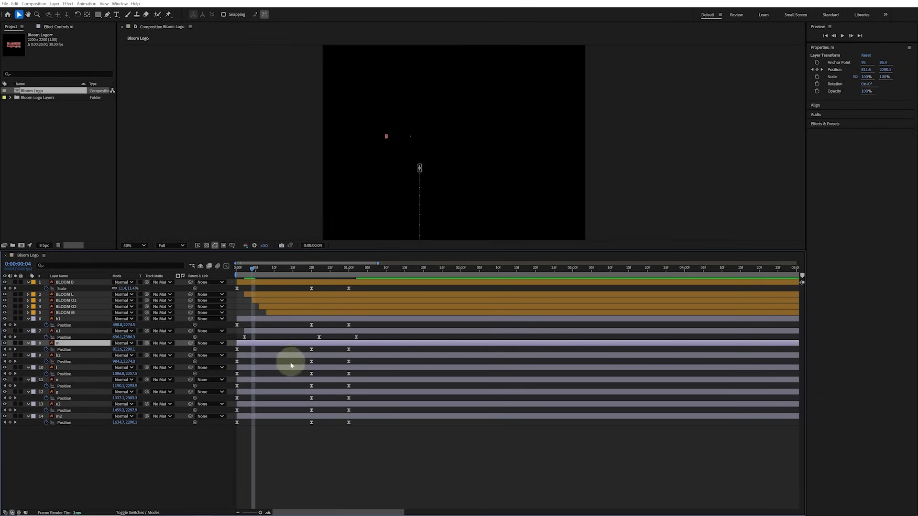
key(bracketleft)
- Shift letter layer b2 to start at 0:00:00:06 and layer l to start at 0:00:00:08
key(Page_Down)
key(Page_Down)
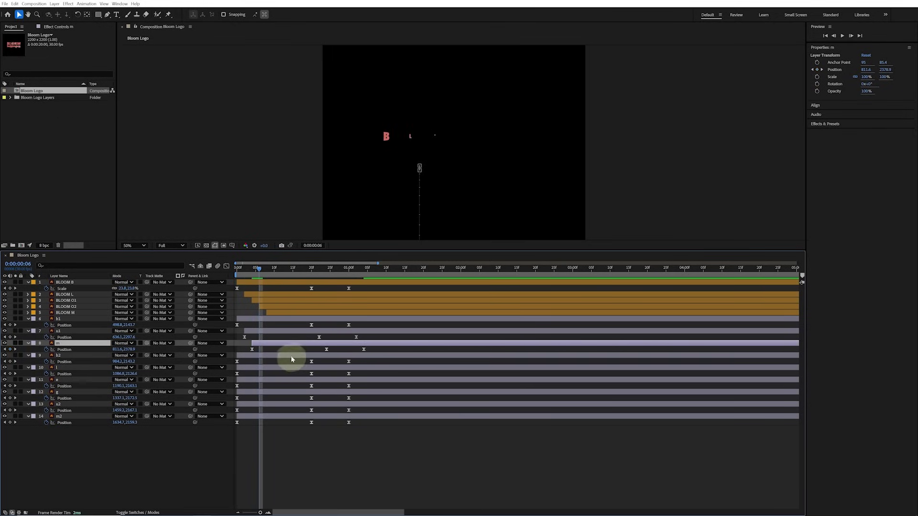
click(290, 356)
key(Page_Down)
key(Page_Down)
click(294, 368)
key(bracketleft)
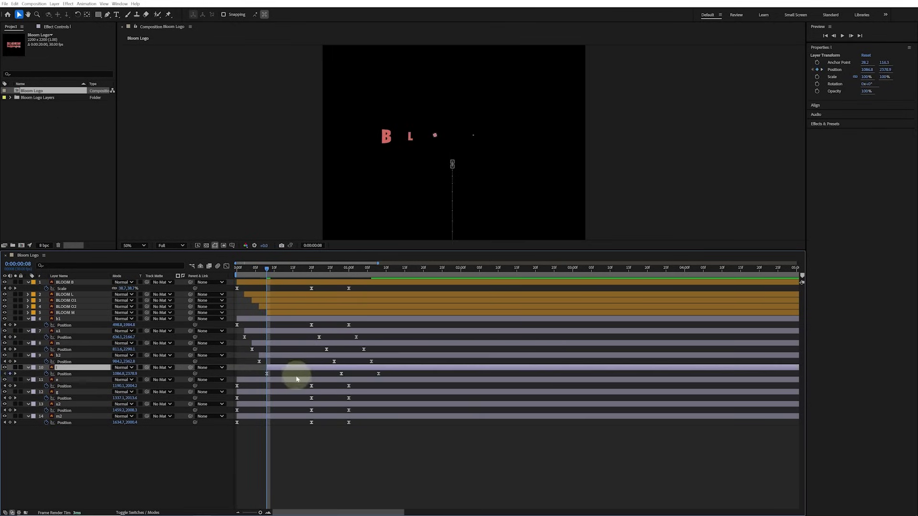
- Shift letter layer e to start at 0:00:00:10 and layer g to start at 0:00:00:12
key(Page_Down)
key(Page_Down)
click(296, 380)
key(bracketleft)
key(Page_Down)
key(Page_Down)
click(297, 392)
key(bracketleft)
- Shift letter layer u2 to start at 0:00:00:14 and layer m2 to start at 0:00:00:16
key(Page_Down)
key(Page_Down)
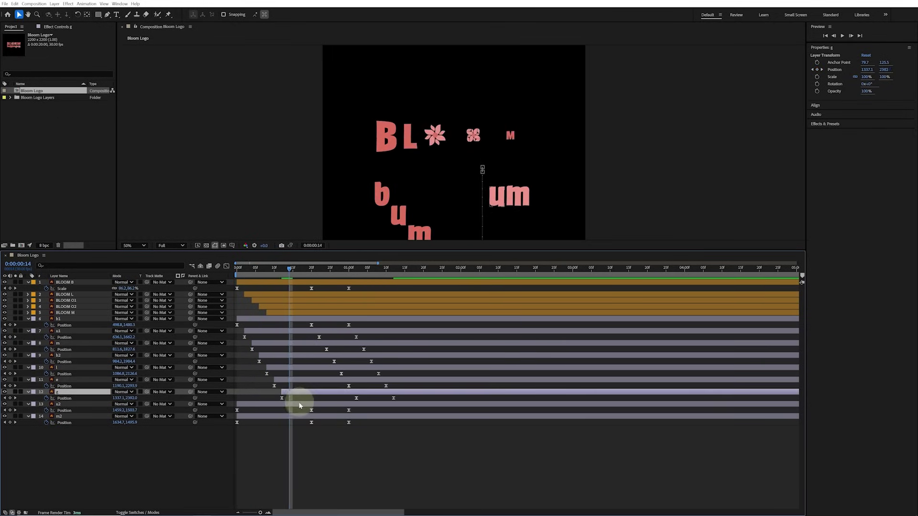
click(299, 404)
key(bracketleft)
key(Page_Down)
key(Page_Down)
click(306, 417)
key(bracketleft)
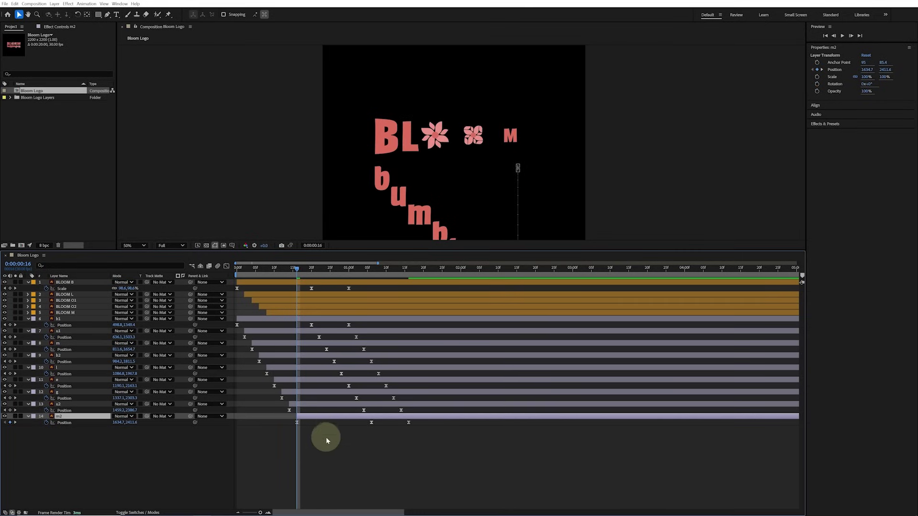
- Preview the staggered bumblegum letters from the beginning of the composition
click(338, 449)
key(Home)
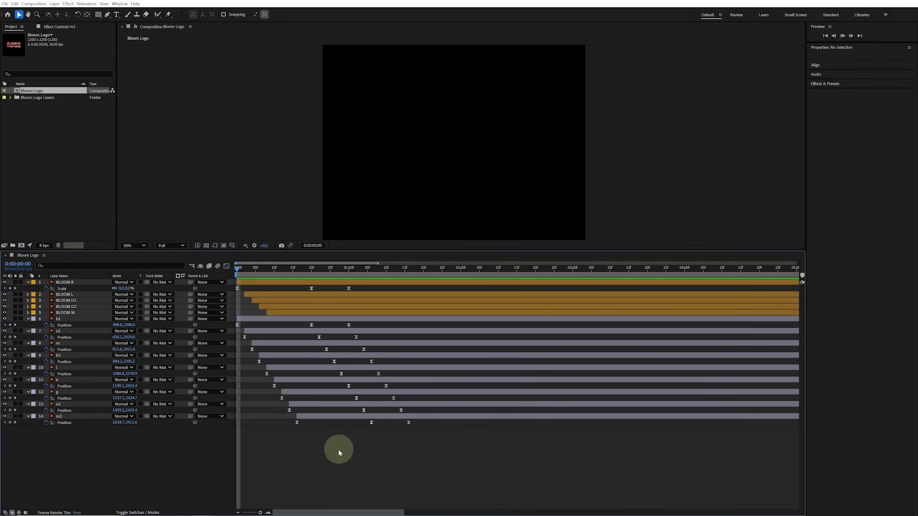
key(space)
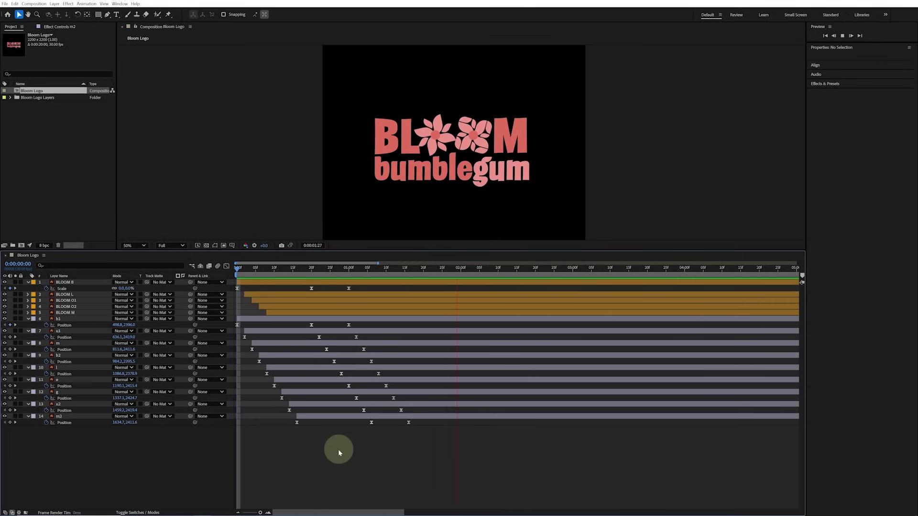
key(space)
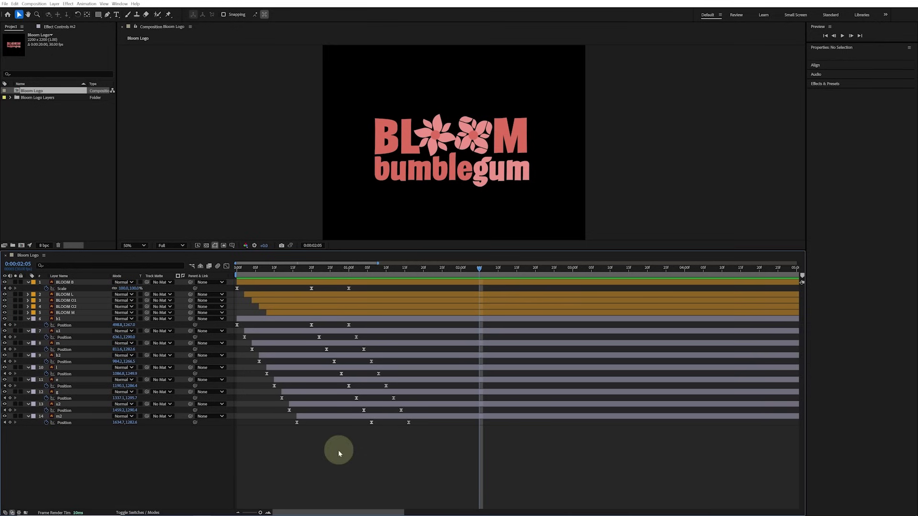
- Move all nine bumblegum letter layers together so that layer b1 starts at 0:00:00:06, keeping their stagger
click(280, 319)
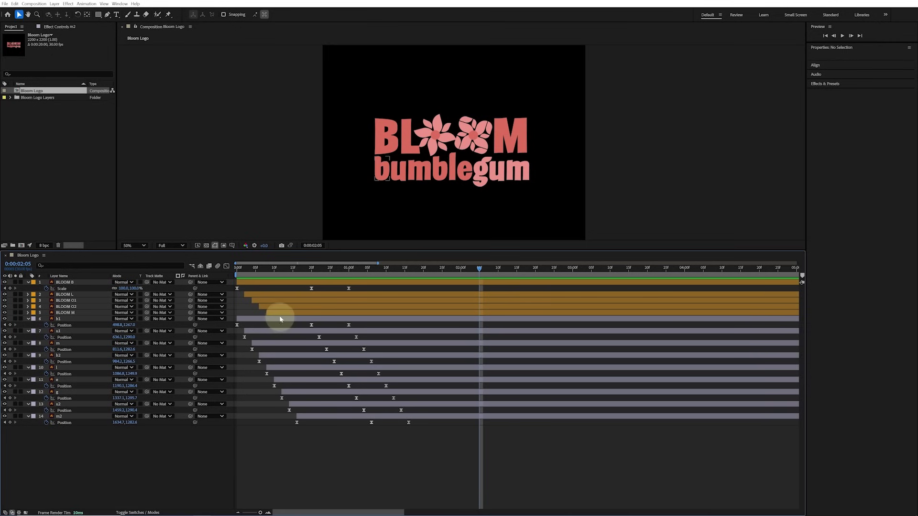
shift+click(320, 416)
drag(260, 321, 278, 323)
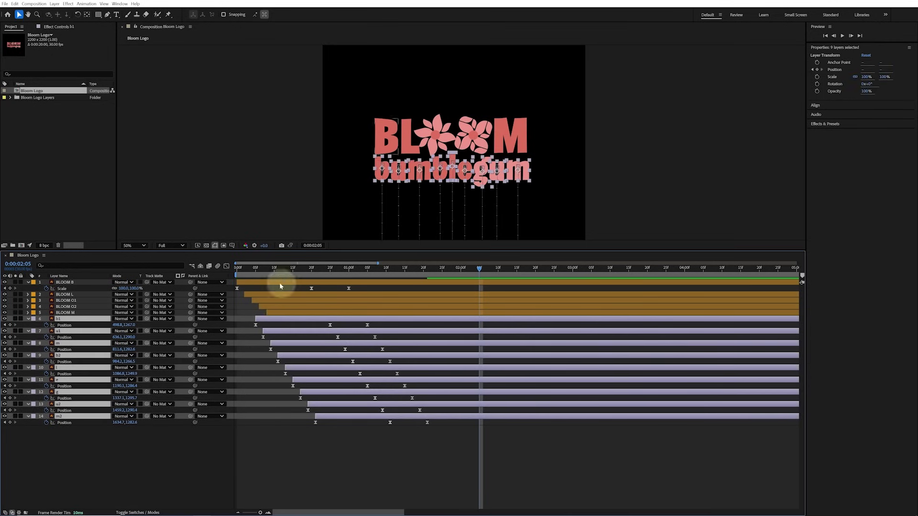
click(256, 269)
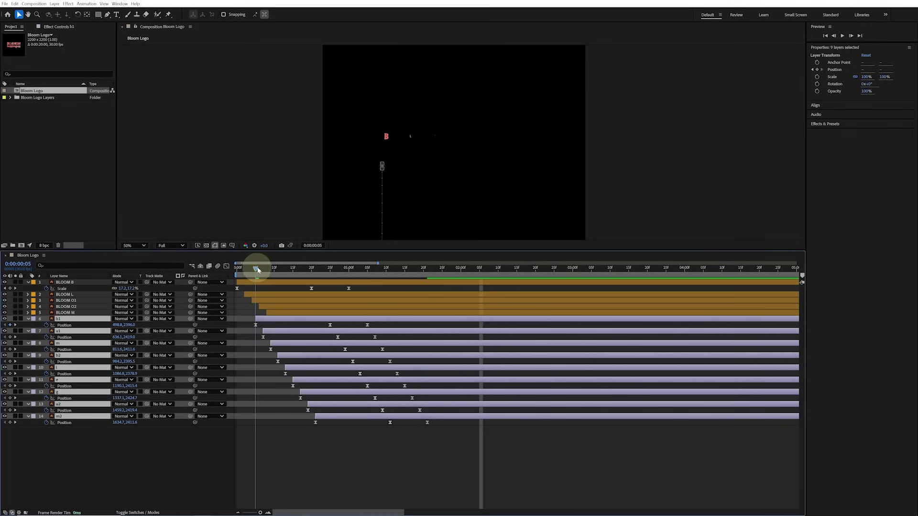
drag(257, 270, 266, 320)
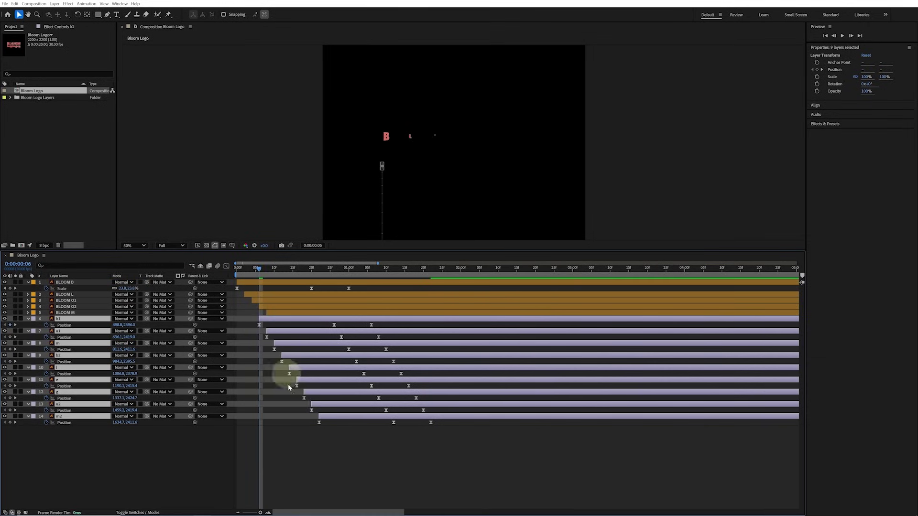
- Preview the delayed bumblegum animation from the first frame and show the full composition duration in the timeline
click(323, 462)
drag(254, 270, 236, 267)
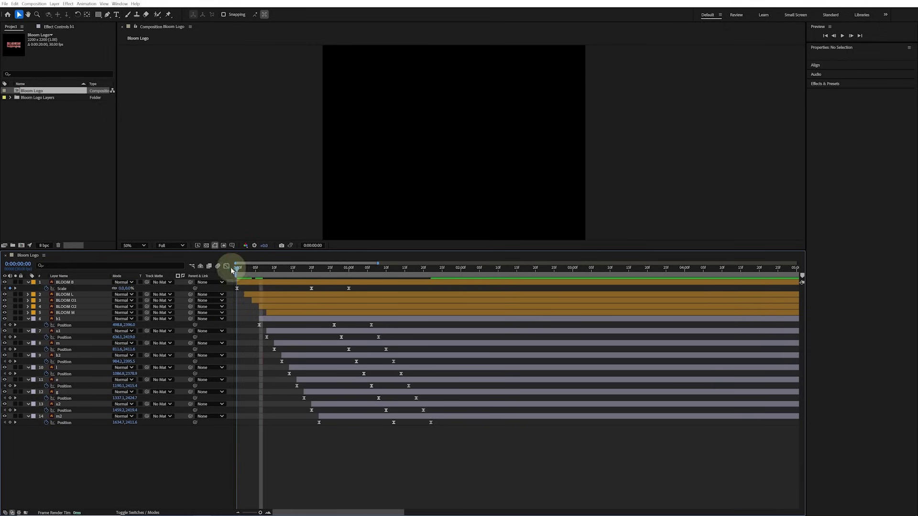
key(space)
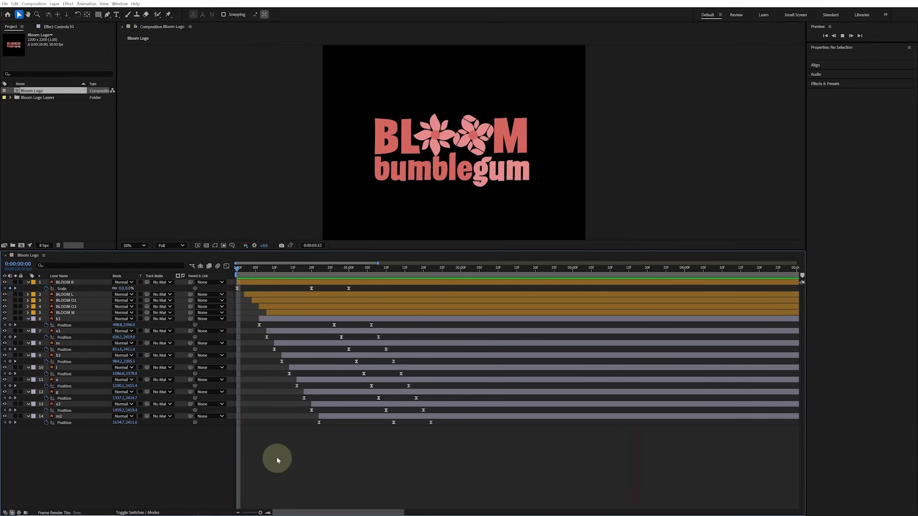
key(semicolon)
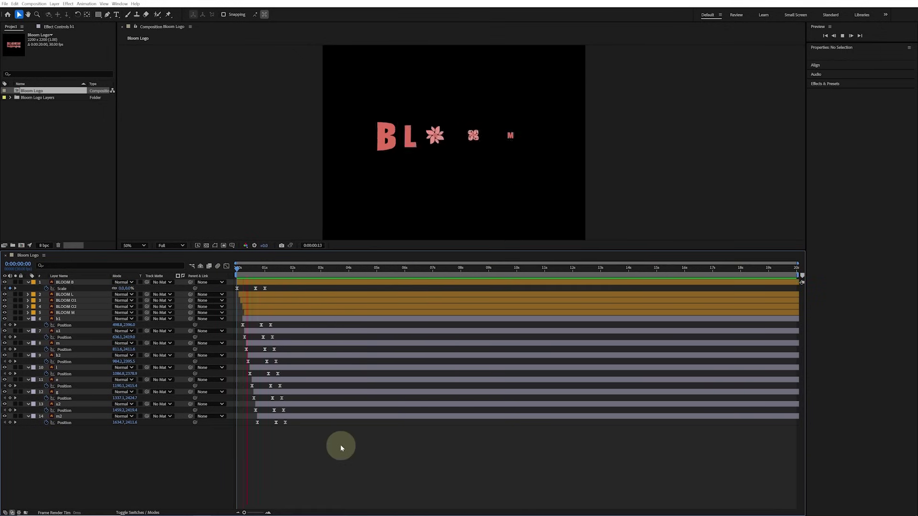
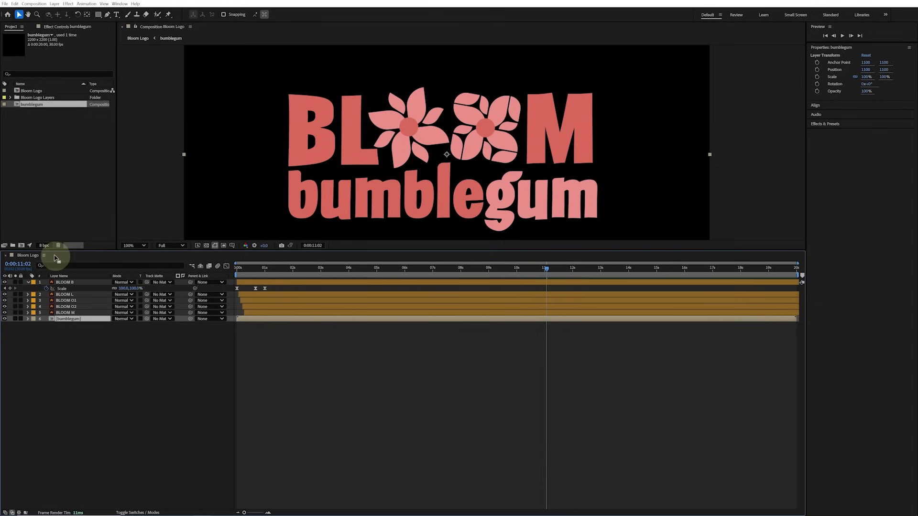
- Duplicate the bumblegum precomposition layer in the Bloom Logo composition
click(80, 336)
click(78, 321)
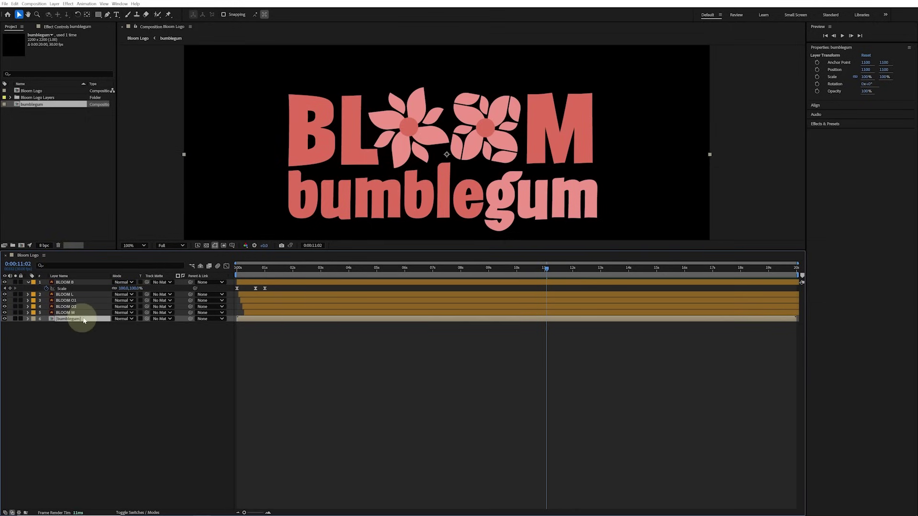
click(15, 4)
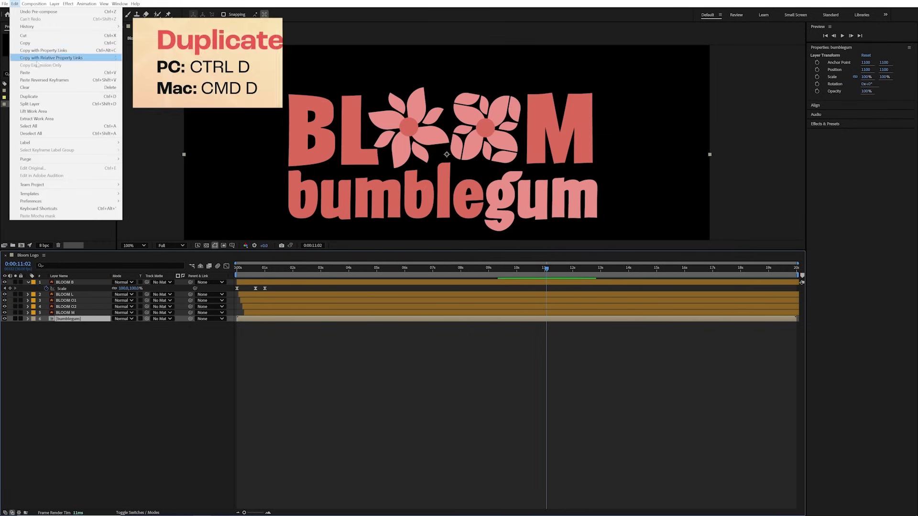
click(47, 97)
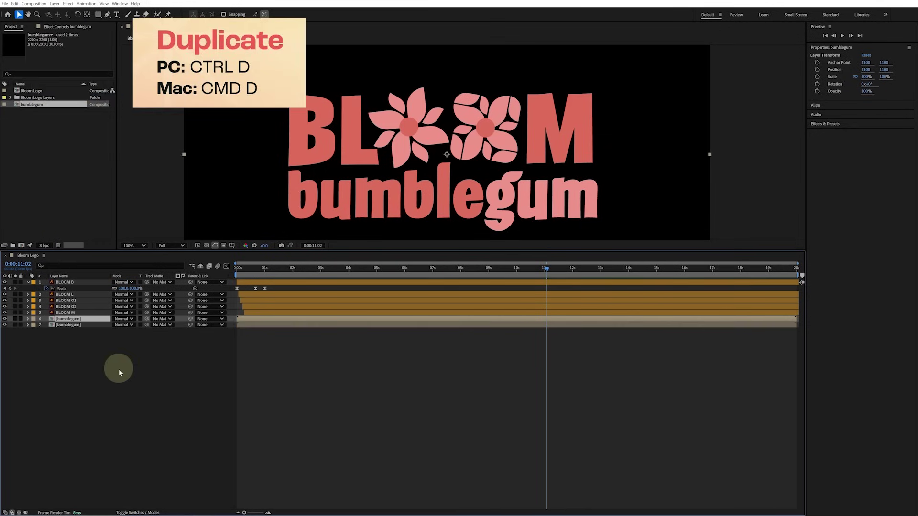
- Shift the upper bumblegum precomposition layer one frame later than the lower copy
key(Home)
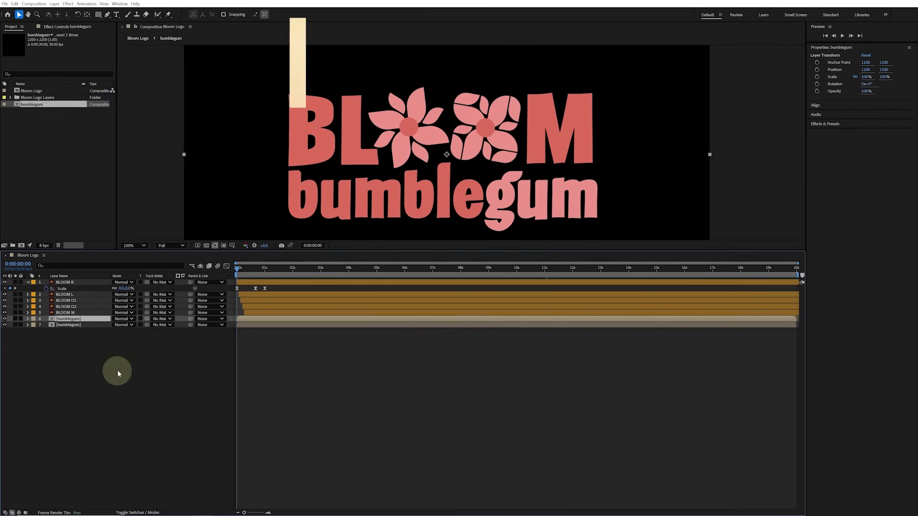
key(equal)
key(equal)
key(equal)
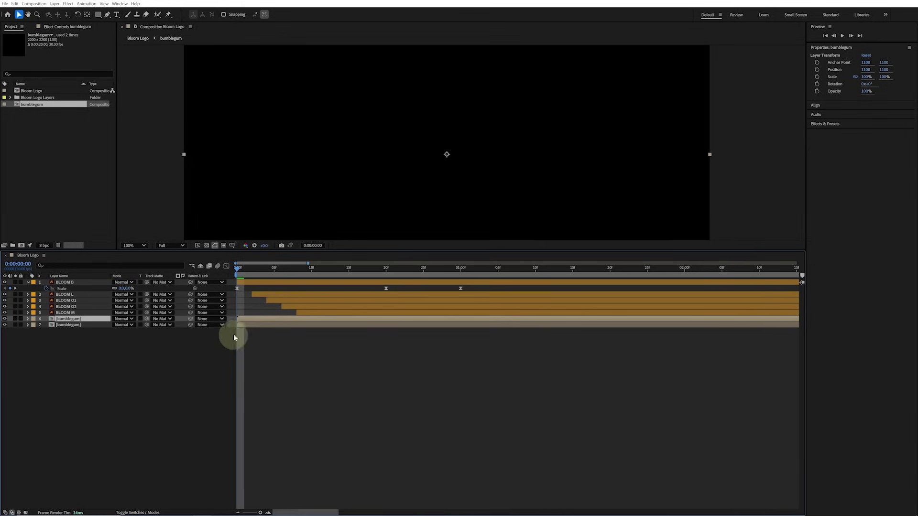
drag(250, 320, 257, 323)
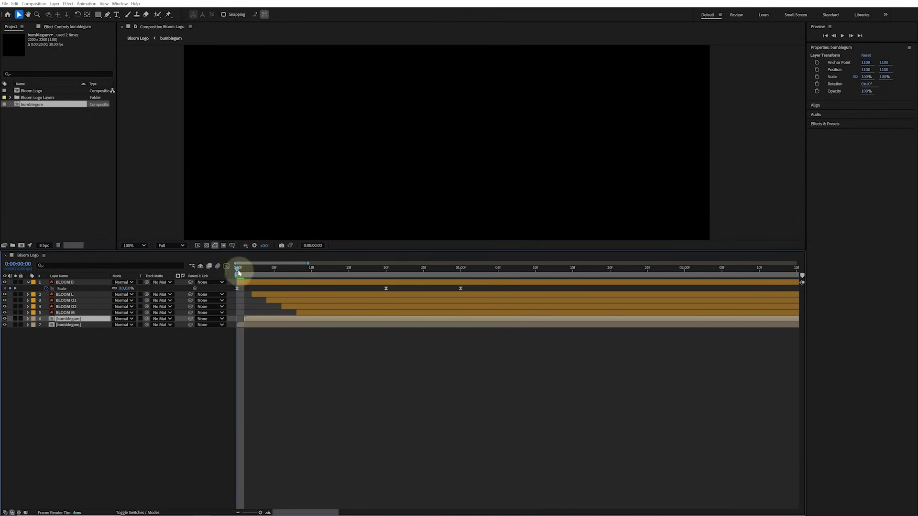
- Apply the Fill effect to the lower bumblegum layer, with the composition shown at 0:00:00:25
drag(239, 270, 424, 278)
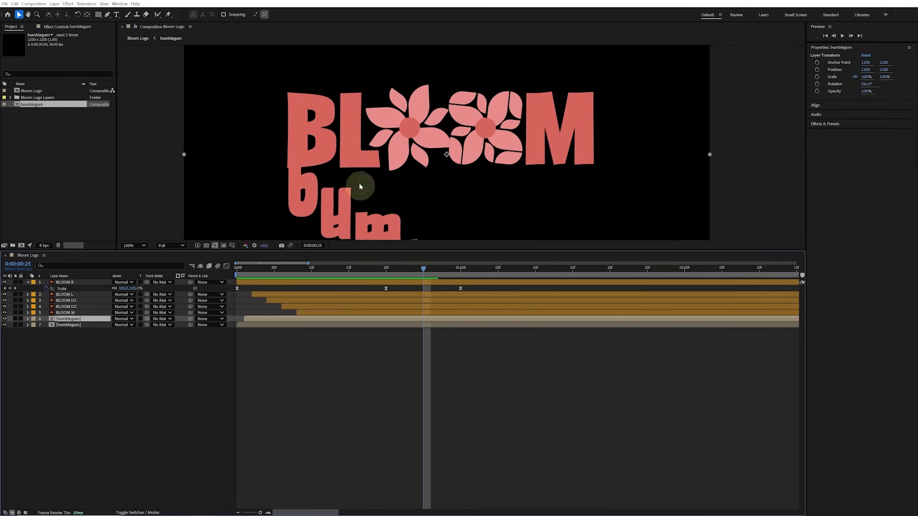
scroll(382, 209, down, 4)
scroll(430, 201, up, 2)
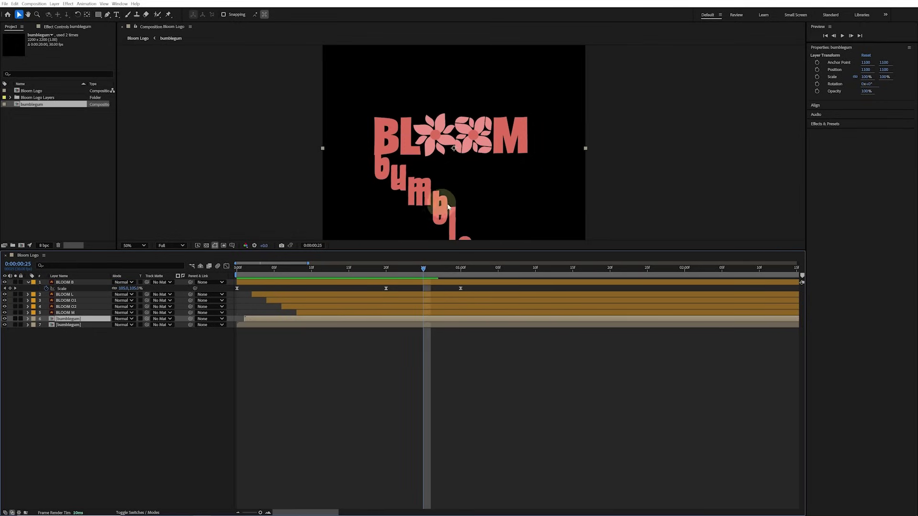
click(253, 325)
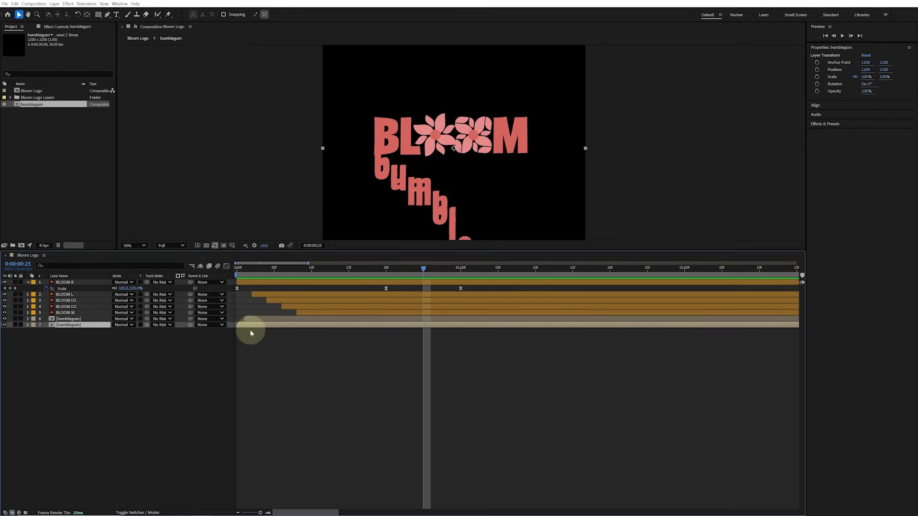
click(860, 124)
click(852, 132)
text(fill)
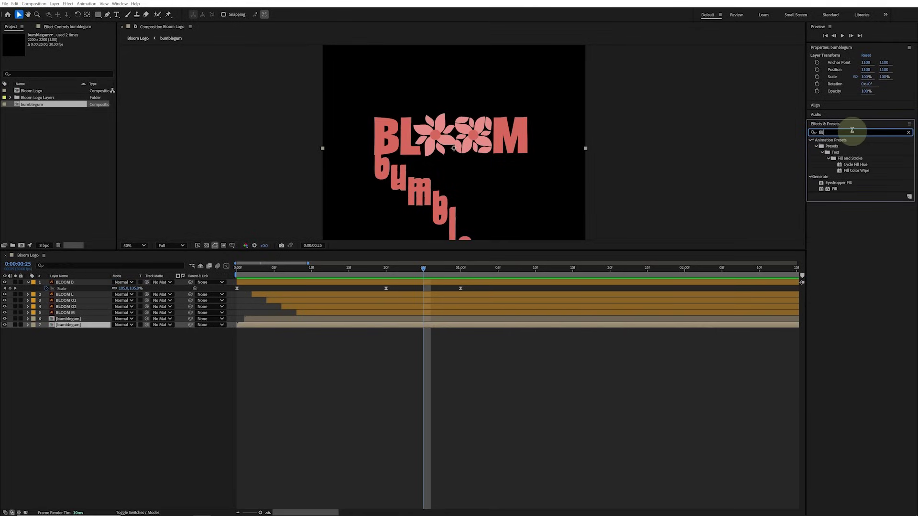
drag(835, 189, 351, 330)
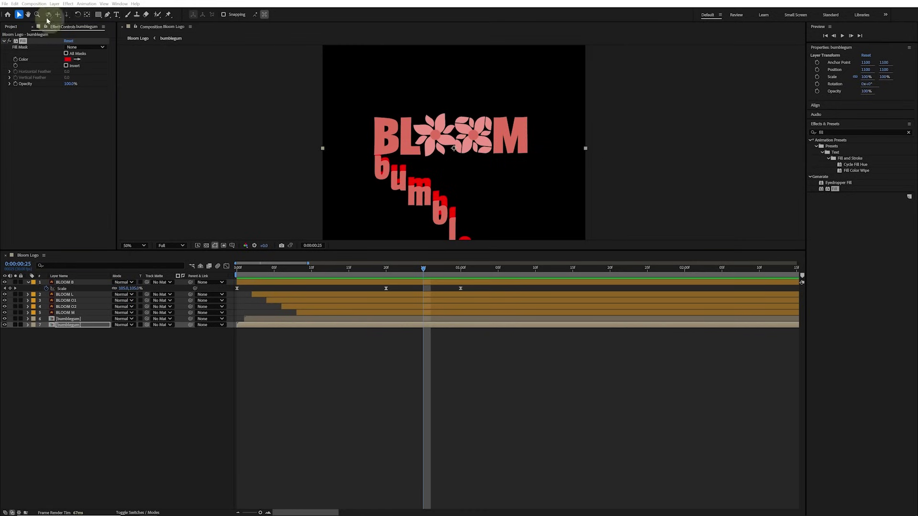
- Set the Fill color of the lower bumblegum layer to hex B0D2A0
click(68, 59)
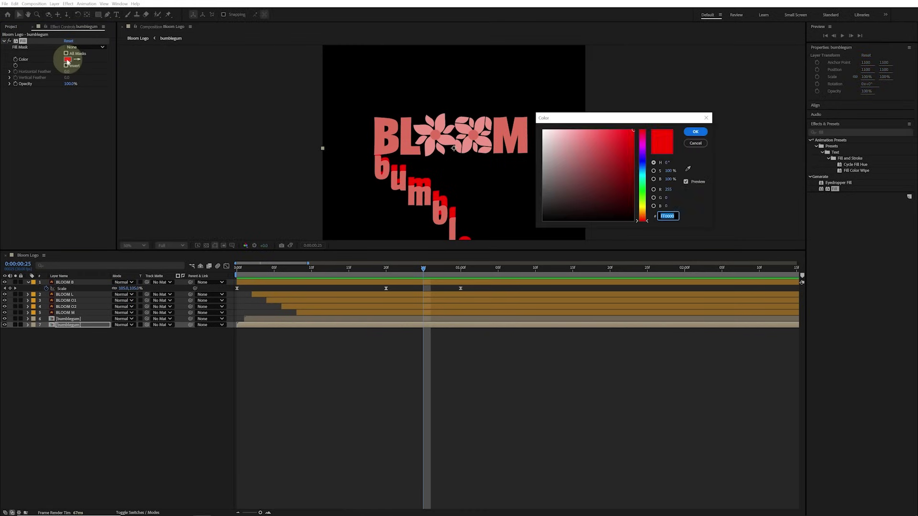
key(BackSpace)
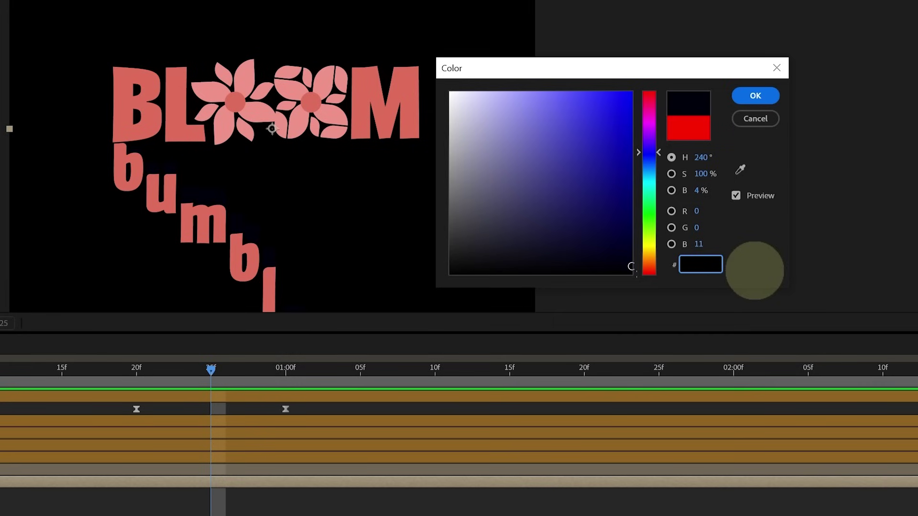
text(B0D2)
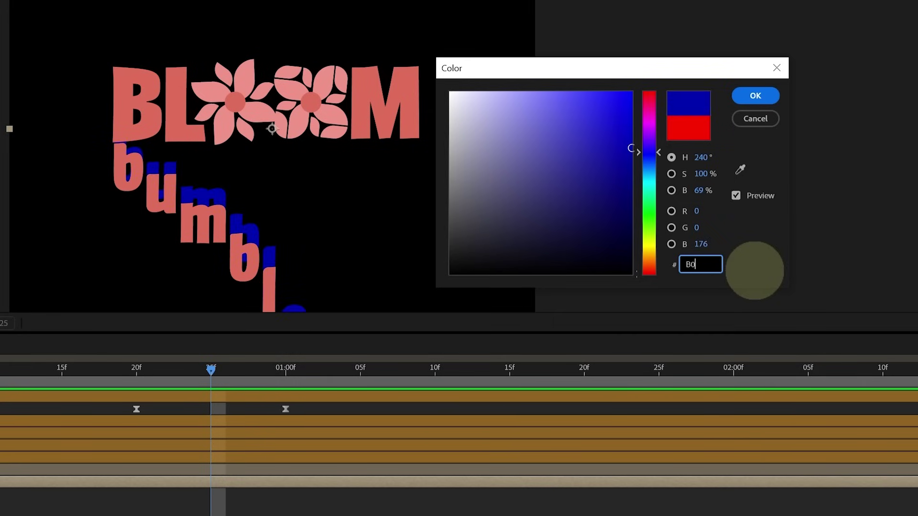
text(A0)
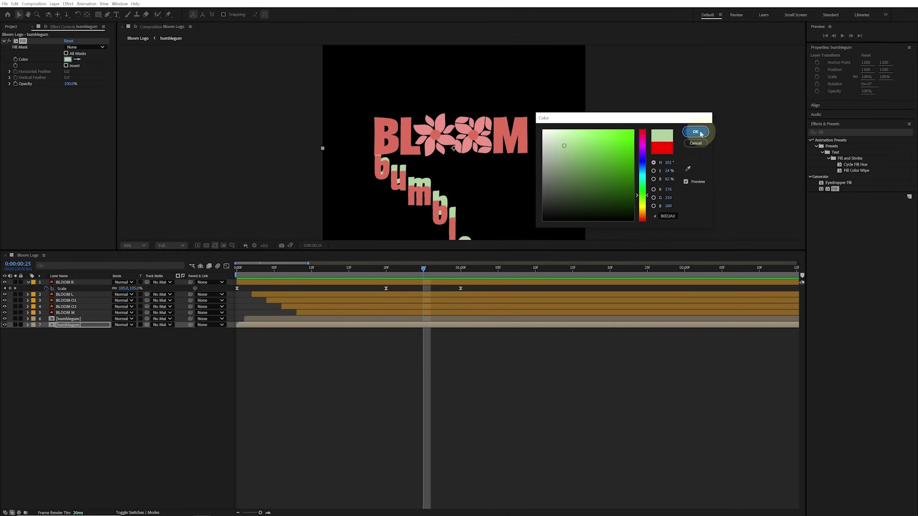
click(756, 96)
- Preview the green offset trail behind the bumblegum letters from the first frame and clear the layer selection
drag(290, 274, 254, 266)
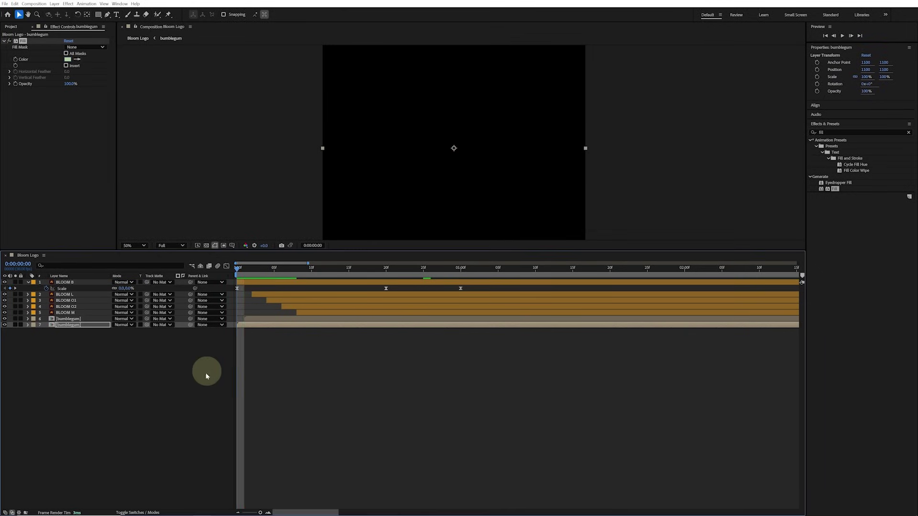
key(space)
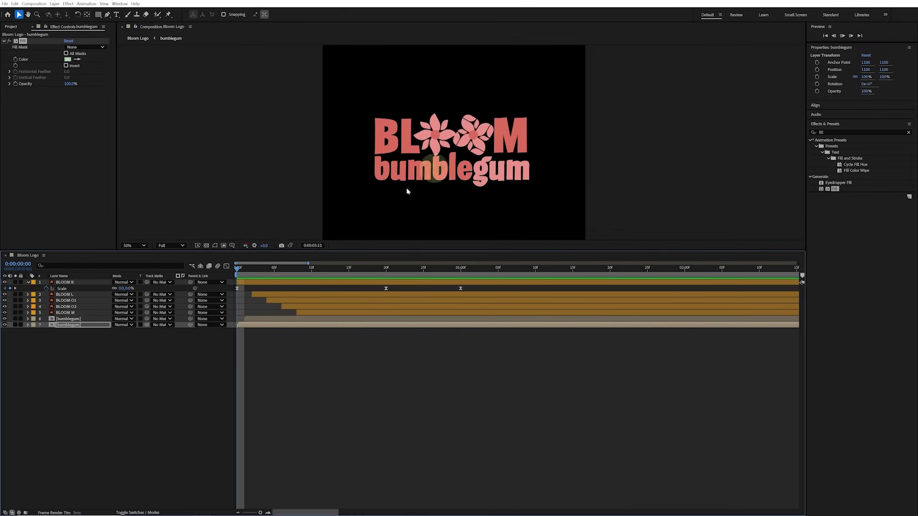
click(75, 170)
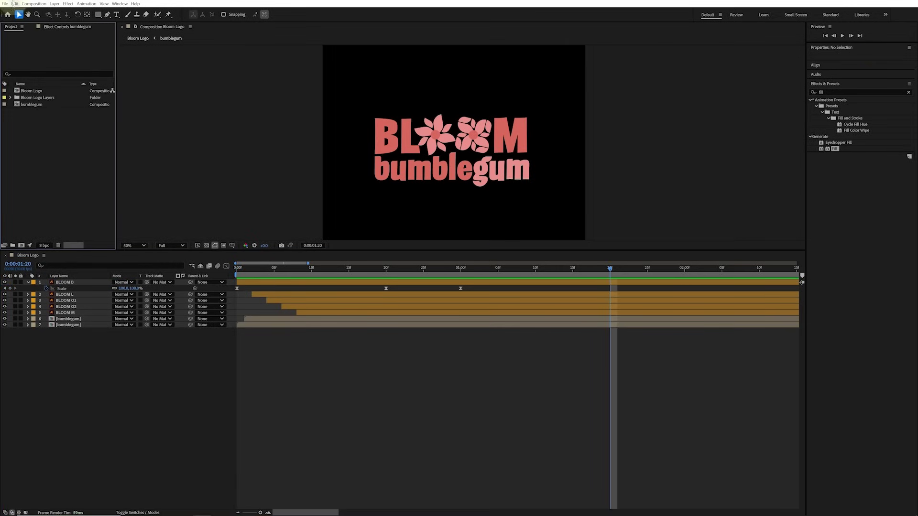
- Save the logo animation project
click(4, 3)
click(15, 65)
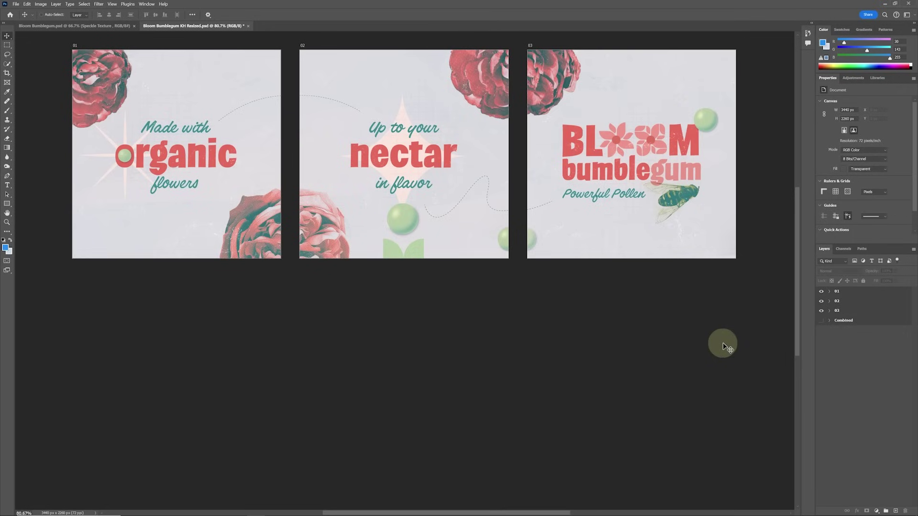
- Switch to Photoshop, turn on the Combined group in the resized design, and examine the wide three-panel Bloom Bumblegum layout
click(822, 321)
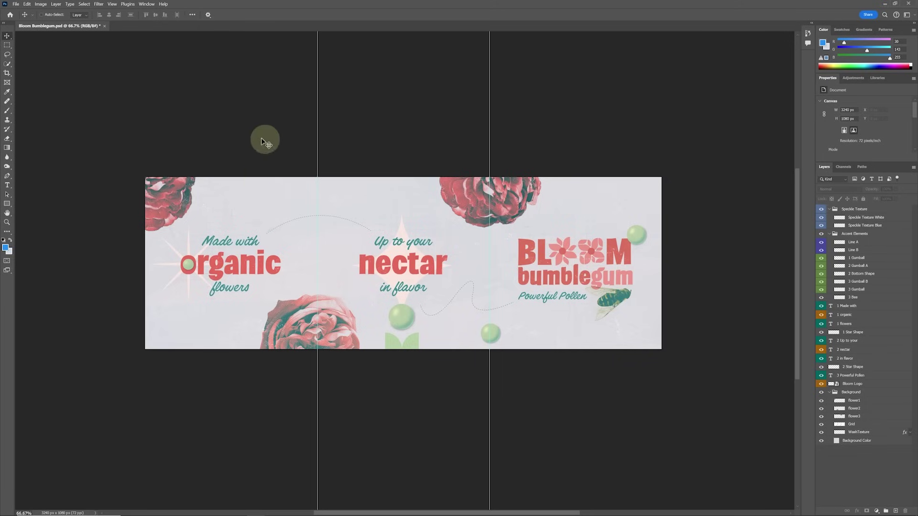
click(483, 168)
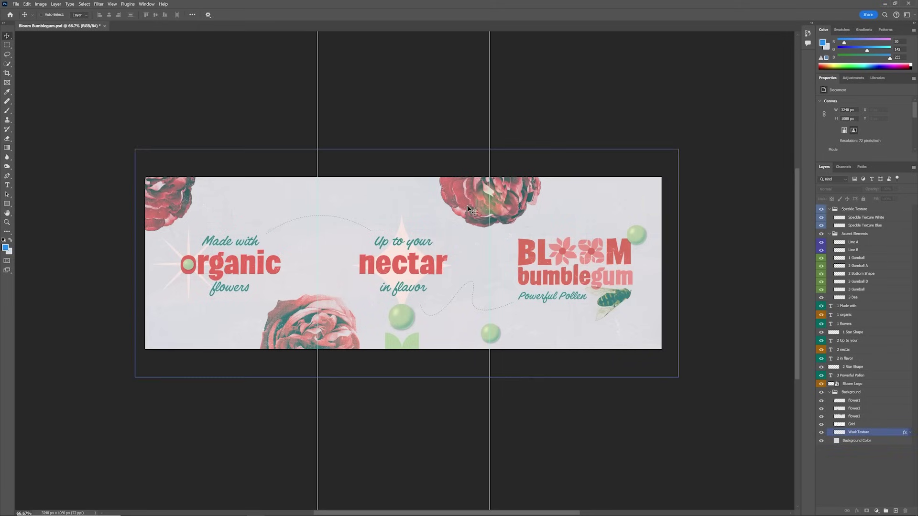
click(144, 246)
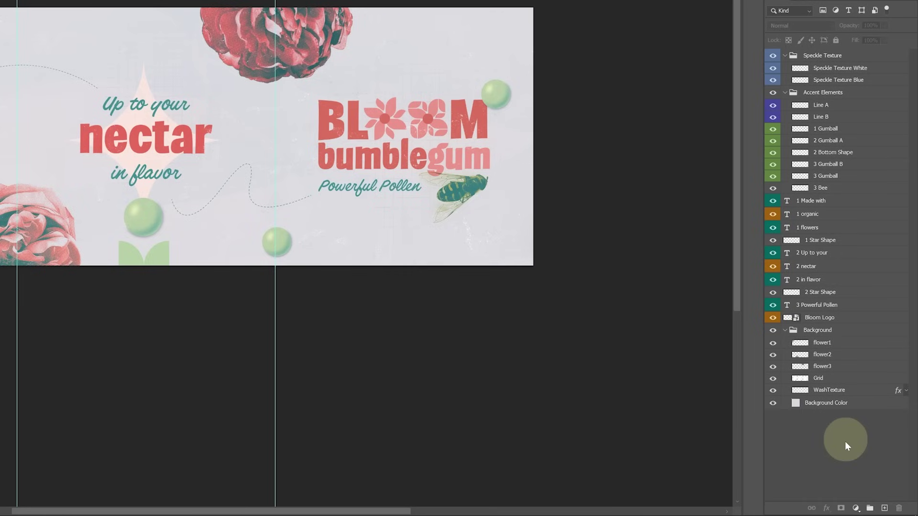
- Collapse the Background and Speckle Texture groups in Bloom Bumblegum.psd
click(861, 333)
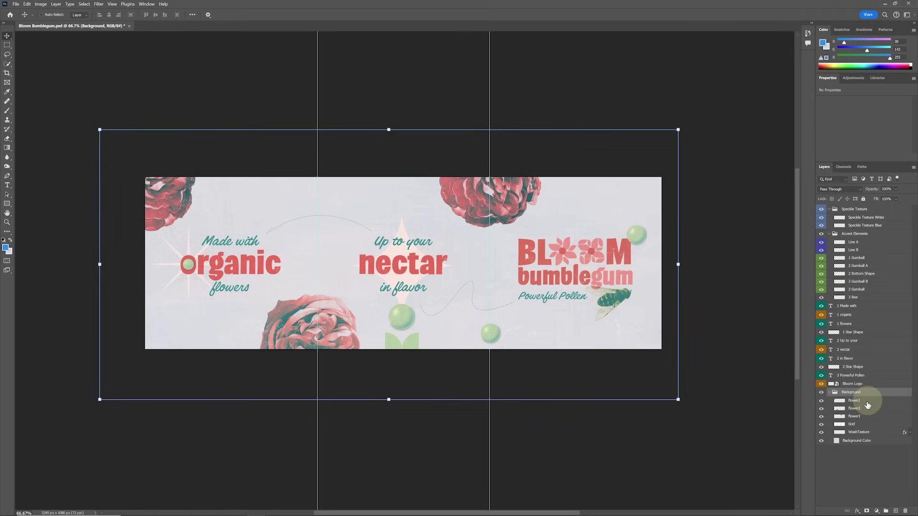
click(866, 401)
click(865, 393)
click(830, 393)
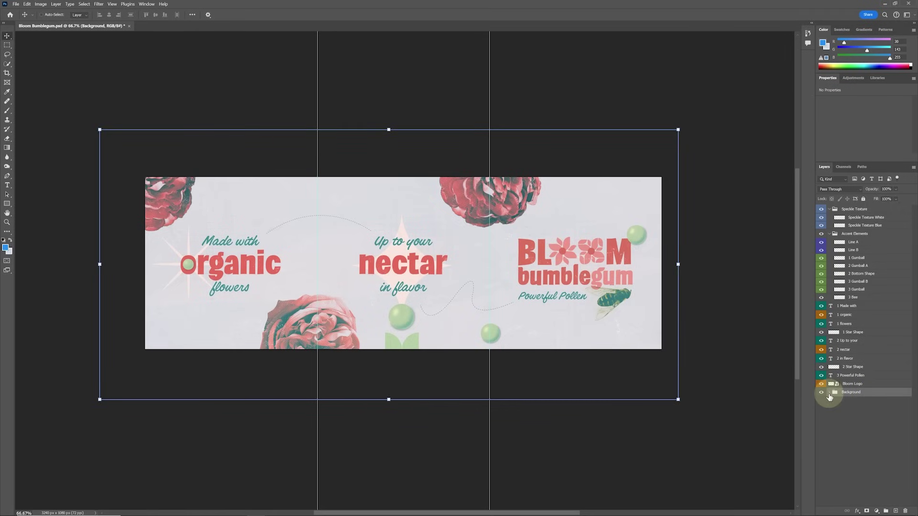
click(860, 209)
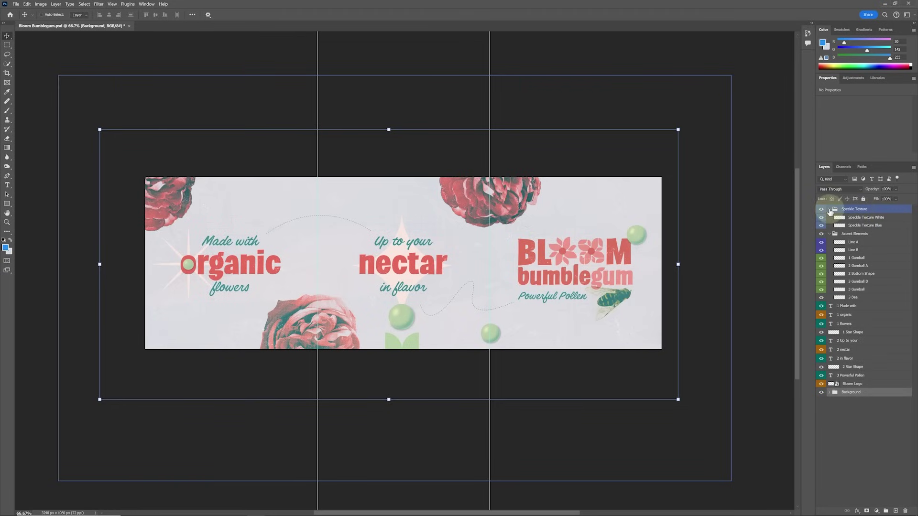
click(829, 210)
- Ungroup the Accent Elements group so its lines, gumballs, bottom shape and bee become separate layers
click(873, 220)
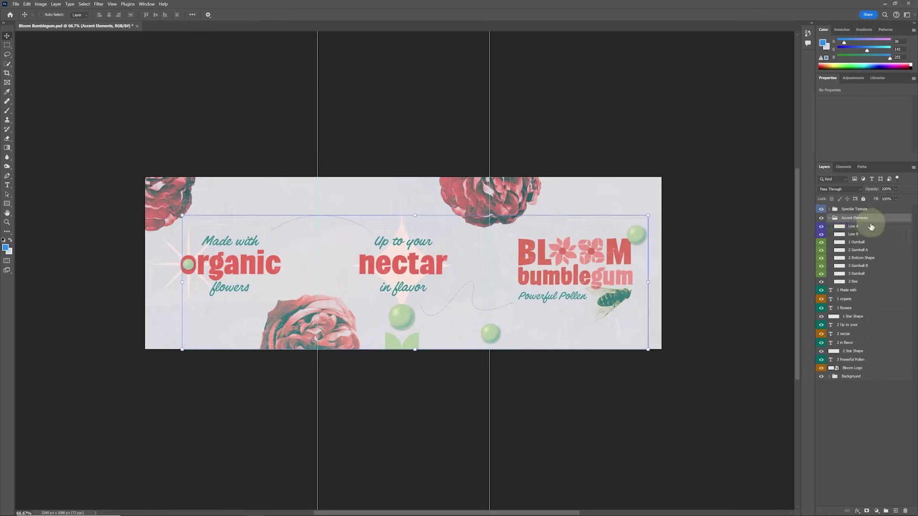
click(873, 281)
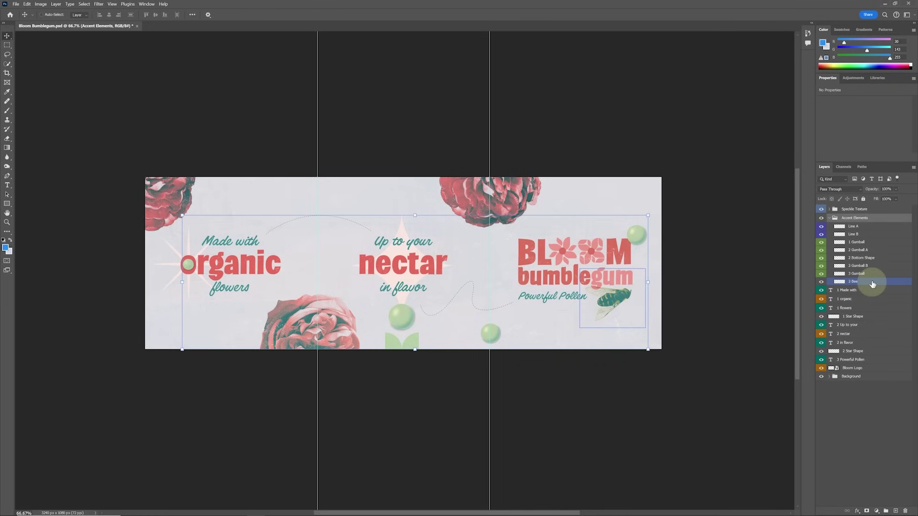
right_click(875, 220)
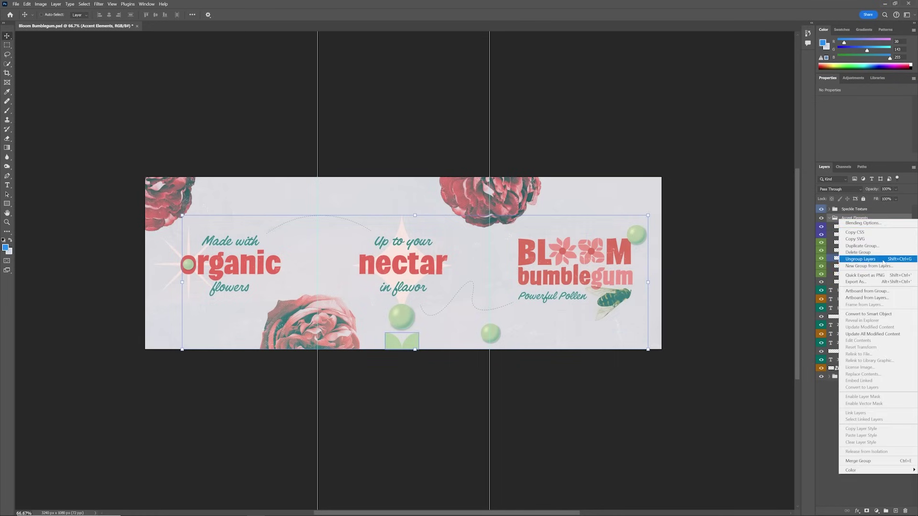
click(883, 261)
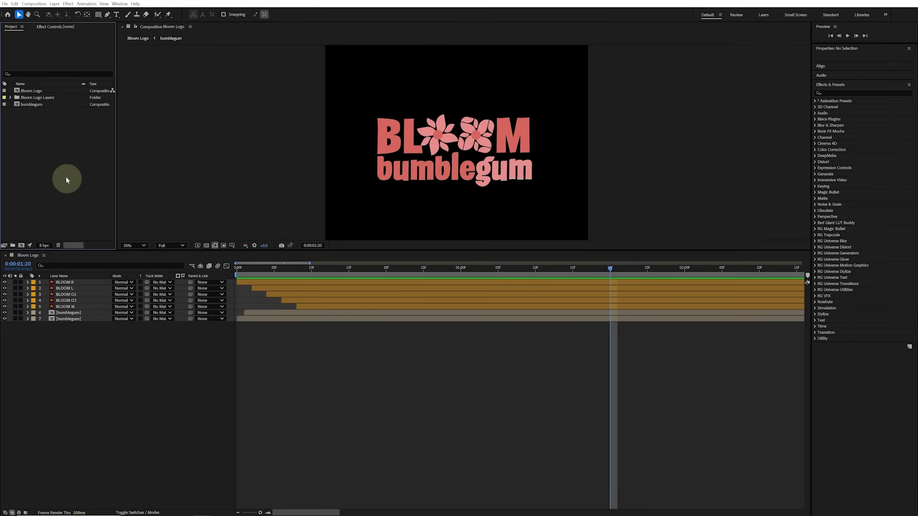
- In After Effects, import Bloom Bumblegum.psd as Composition - Retain Layer Sizes with Editable Layer Styles, and open the imported composition
click(3, 4)
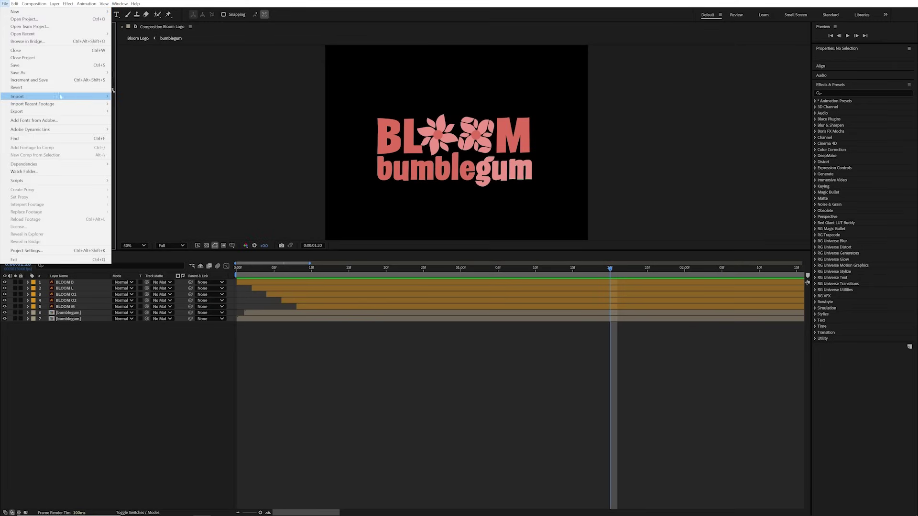
mouse_move(95, 96)
click(123, 97)
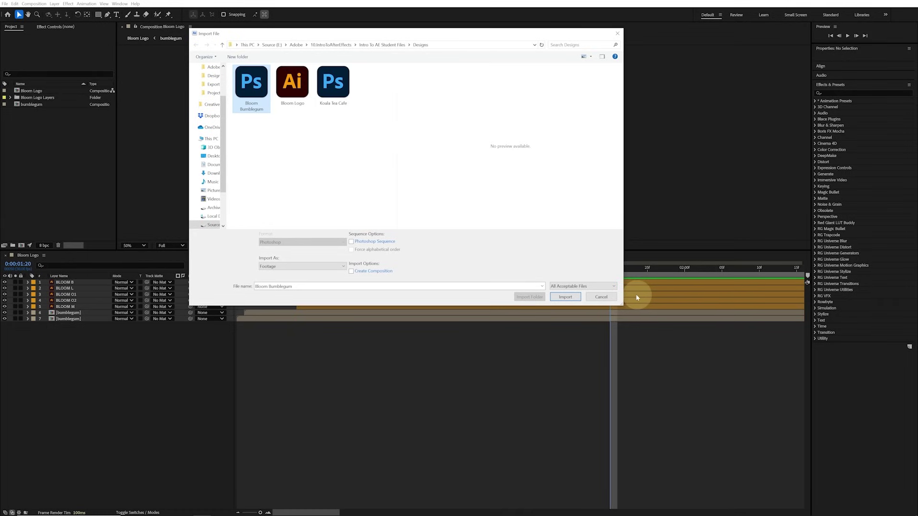
click(572, 297)
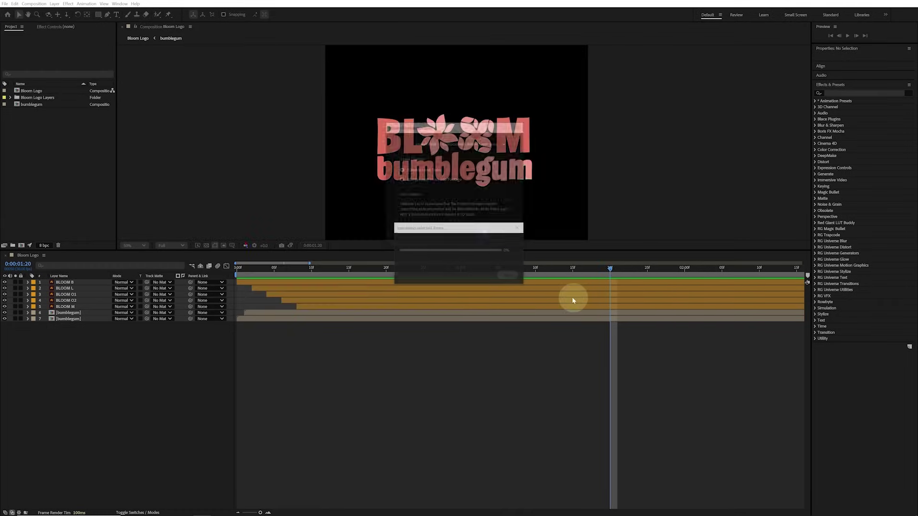
click(500, 142)
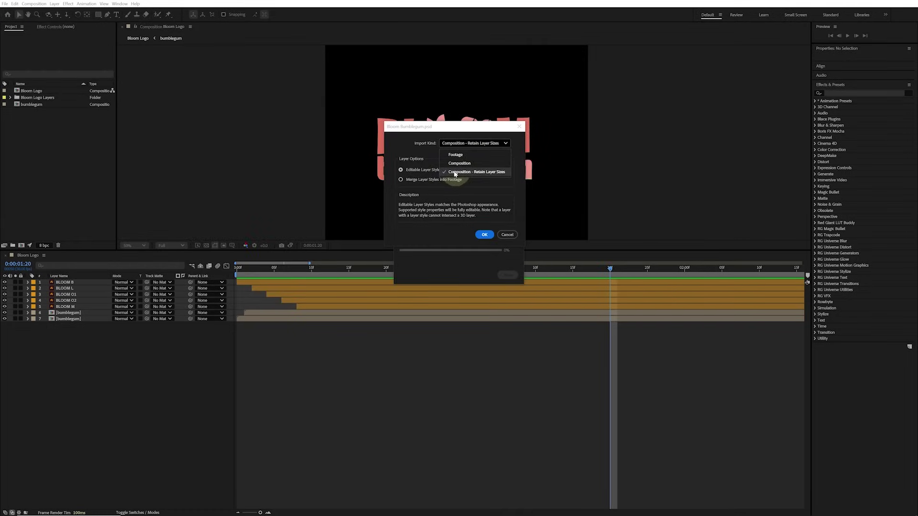
click(501, 173)
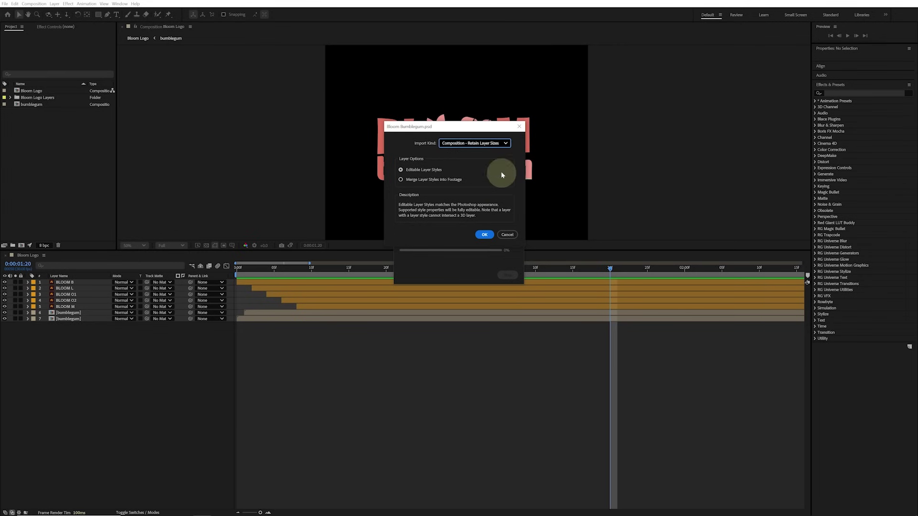
click(484, 235)
double_click(25, 91)
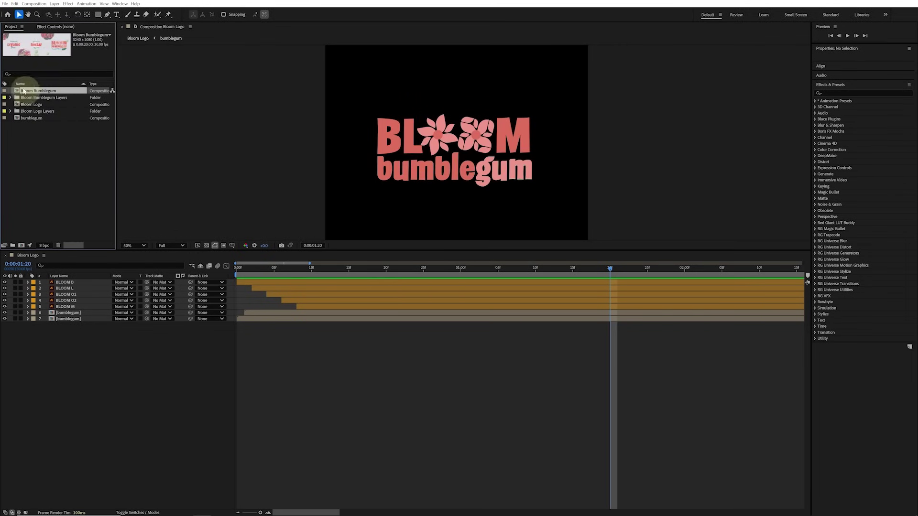
- Show the rulers around the Bloom Bumblegum composition view and hide them again
click(225, 138)
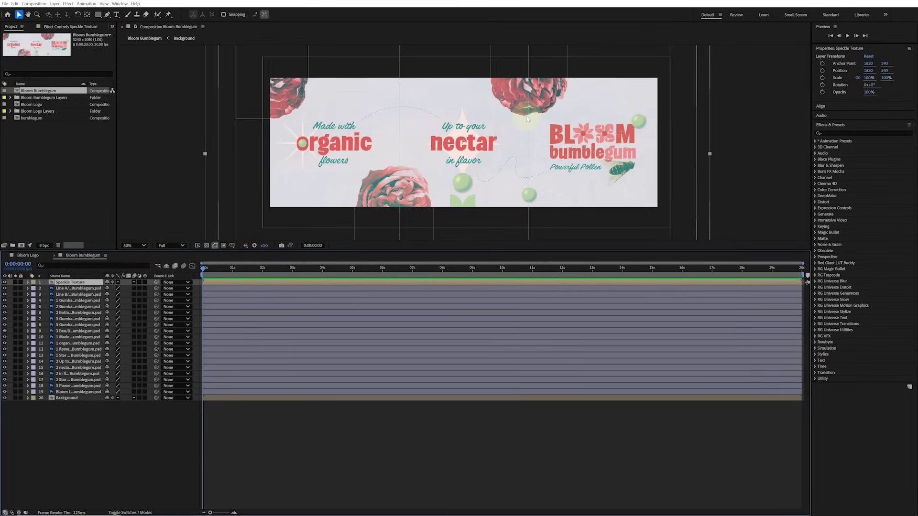
click(104, 4)
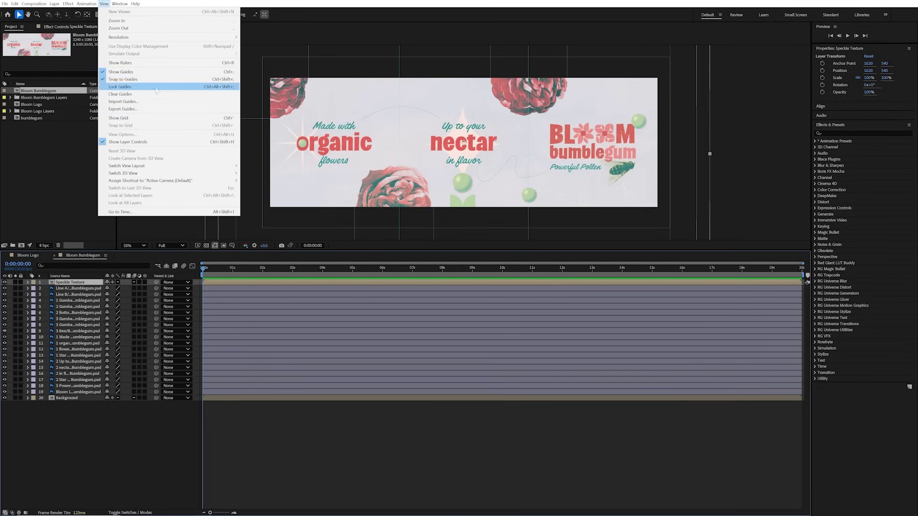
click(156, 64)
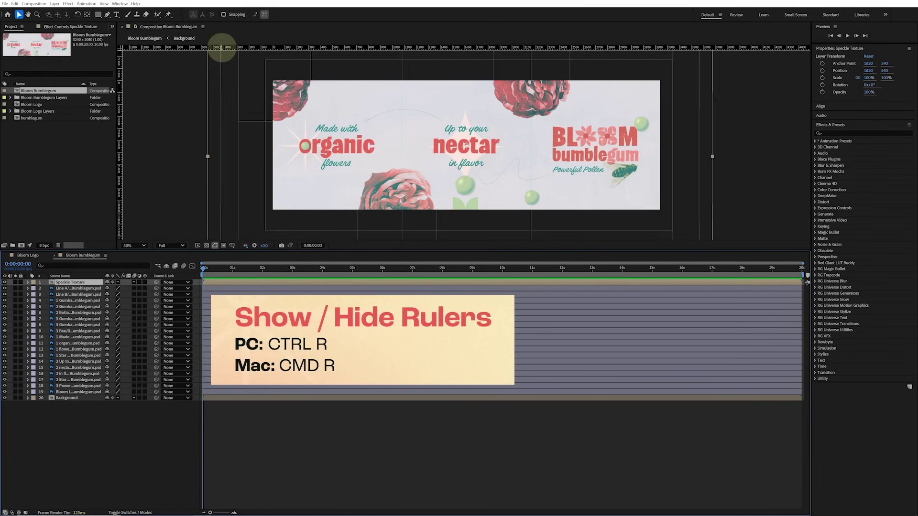
mouse_move(221, 48)
mouse_down()
mouse_move(223, 80)
mouse_move(228, 48)
mouse_up()
key(ctrl+r)
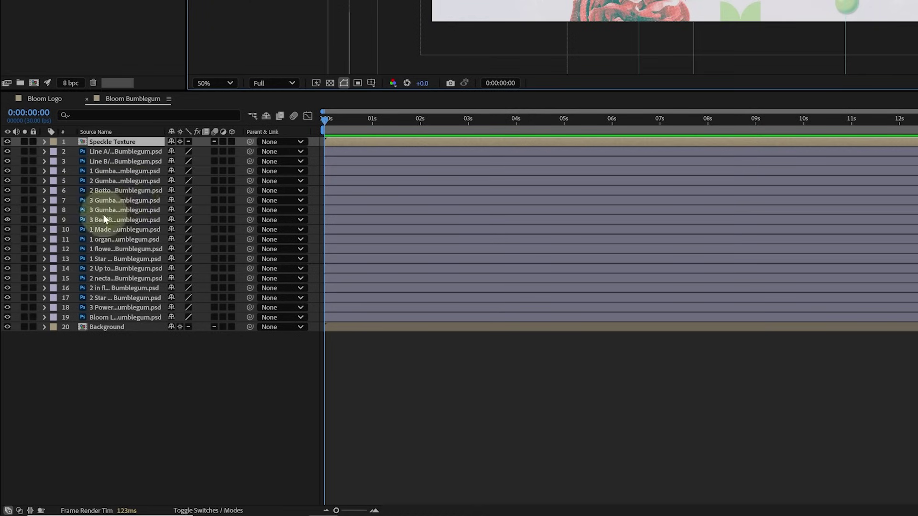
- Widen the name column of the layer list and display layer names instead of source names
drag(166, 131, 219, 131)
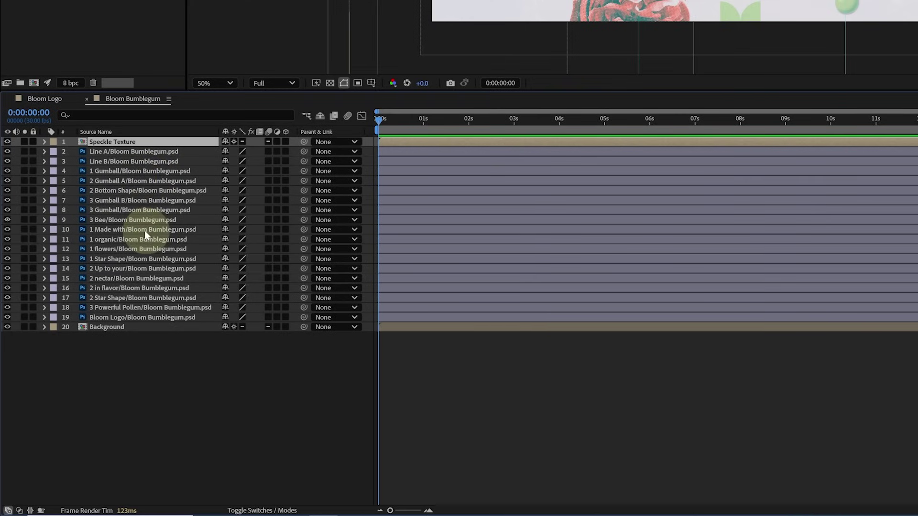
click(112, 133)
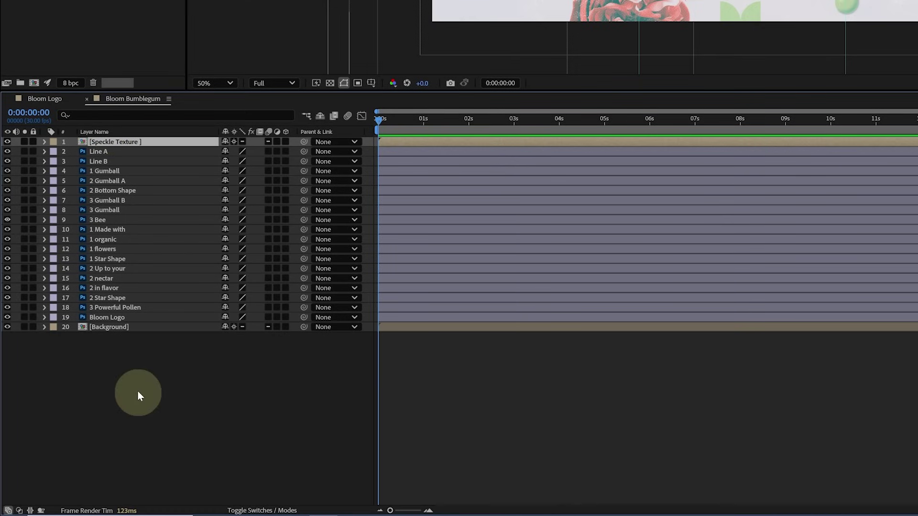
- Open the name of the 2 Bottom Shape layer for editing and close it again
click(135, 192)
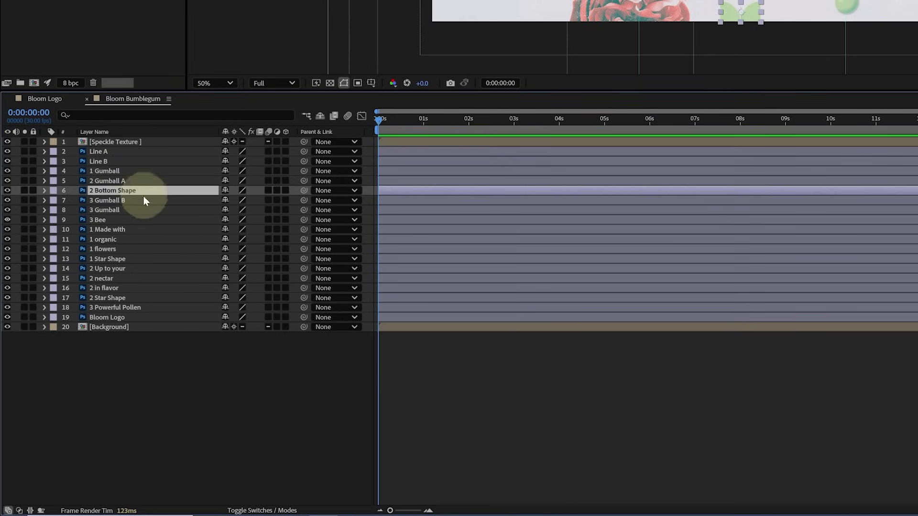
key(Return)
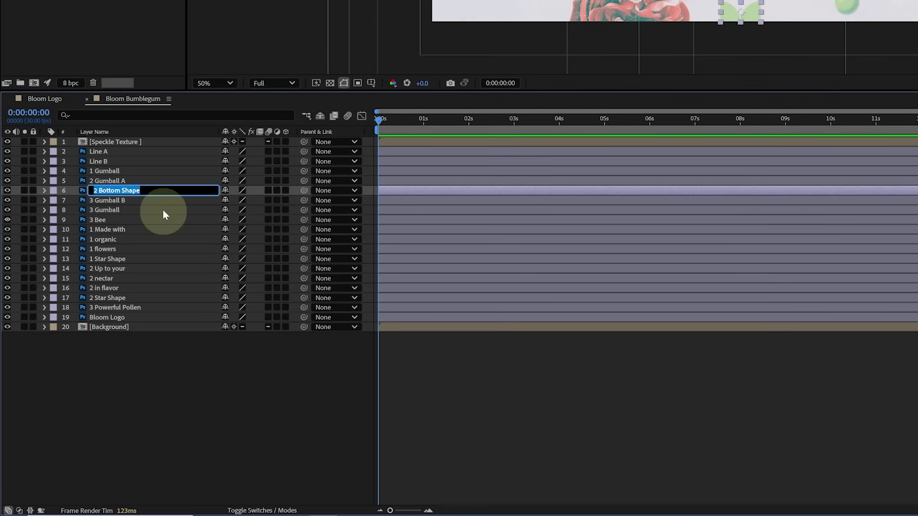
key(Return)
- Narrow the layer name column and clear the layer selection
drag(219, 129, 156, 131)
click(137, 363)
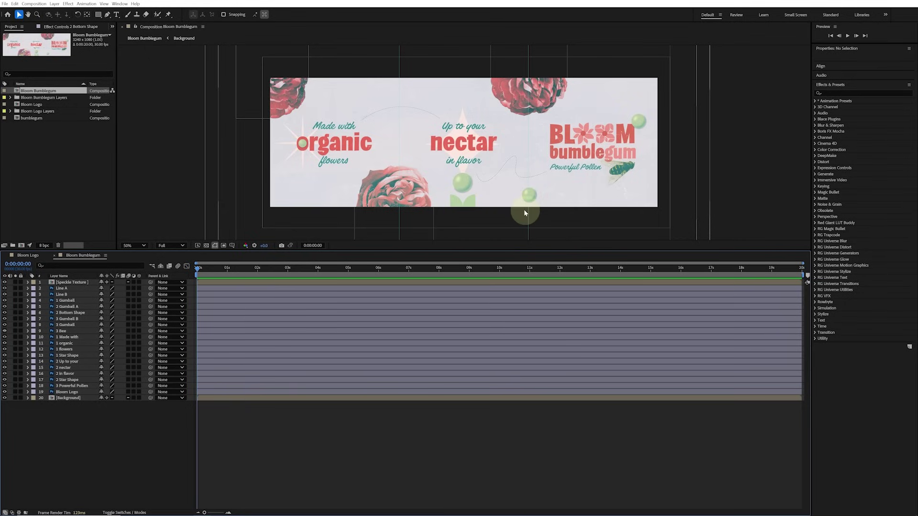
- Set the Bloom Bumblegum composition to the Social Media Square 1080x1080 30 fps preset with a duration of 0:00:10:00
click(34, 4)
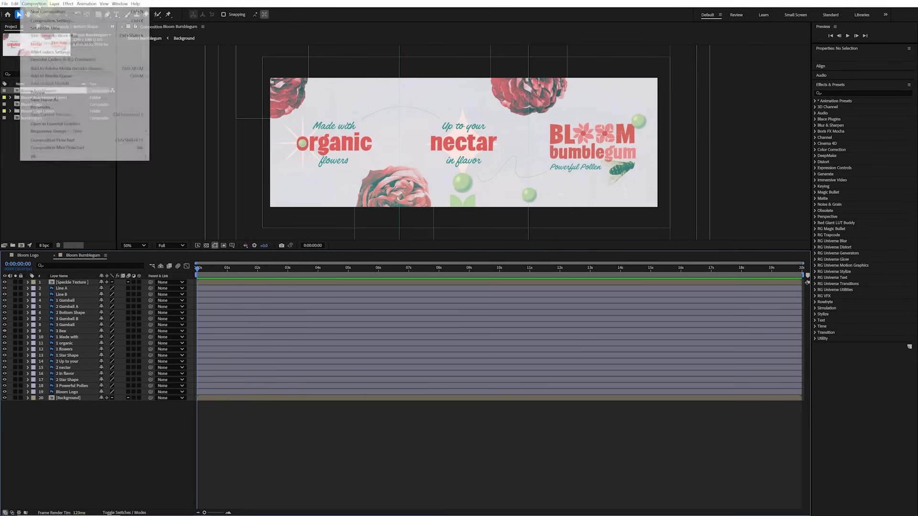
click(51, 20)
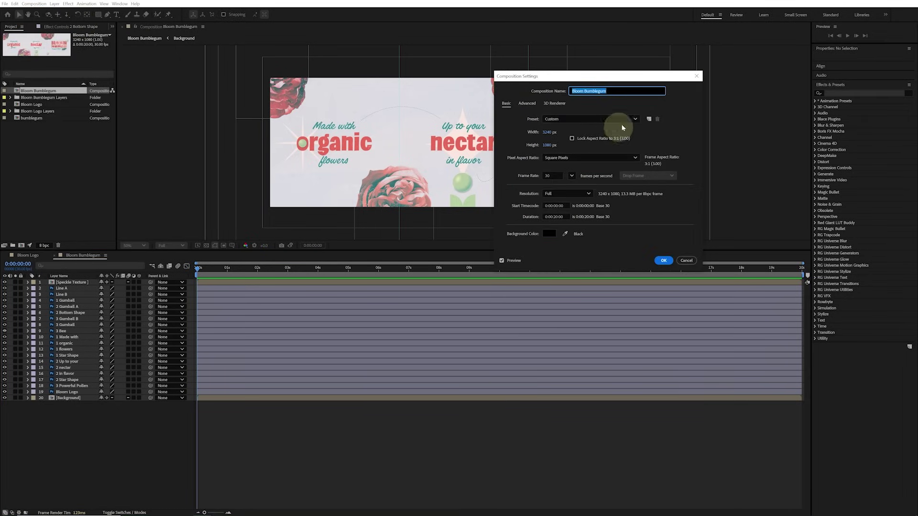
click(635, 120)
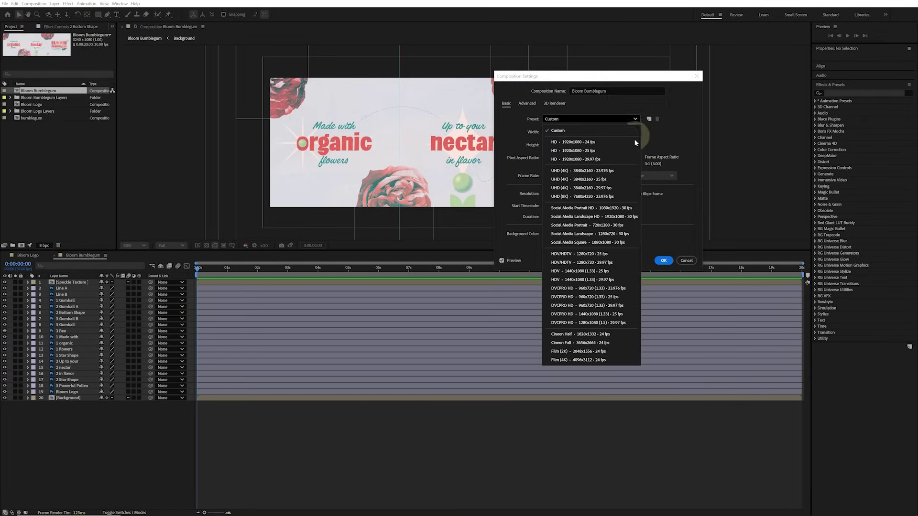
click(634, 244)
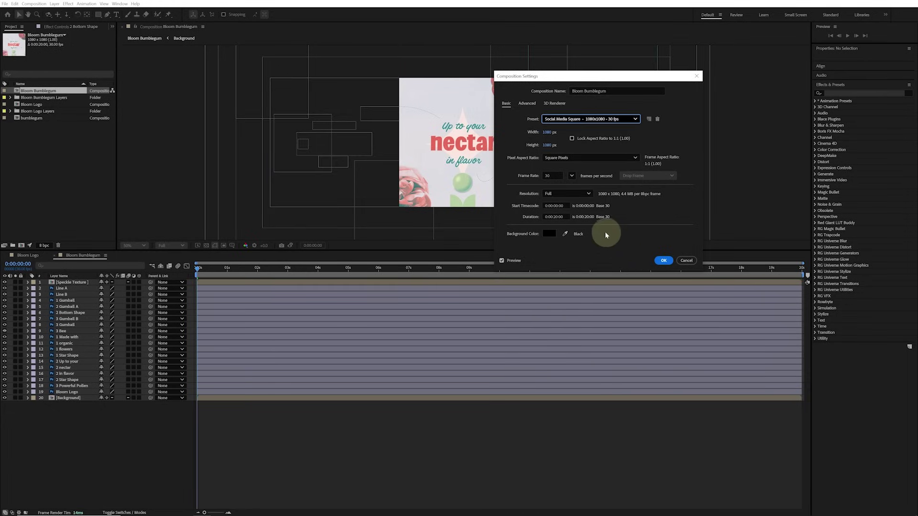
click(554, 216)
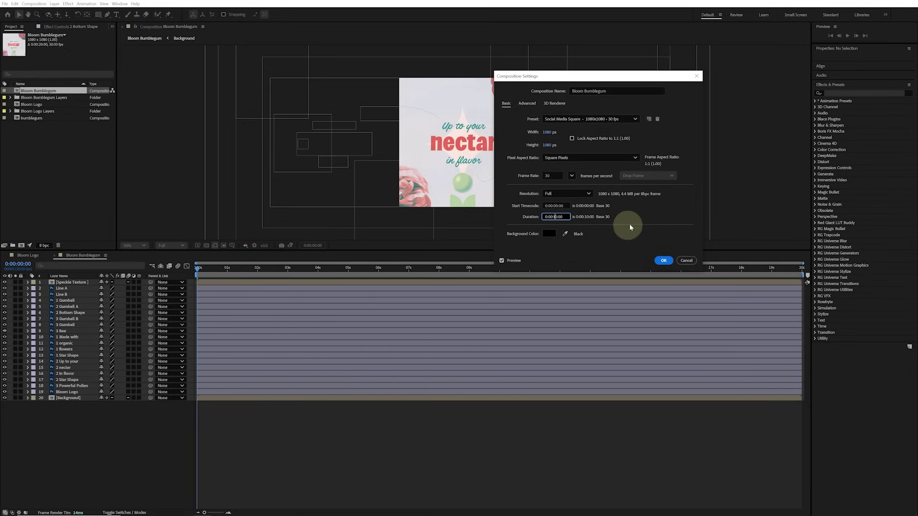
click(653, 221)
click(665, 261)
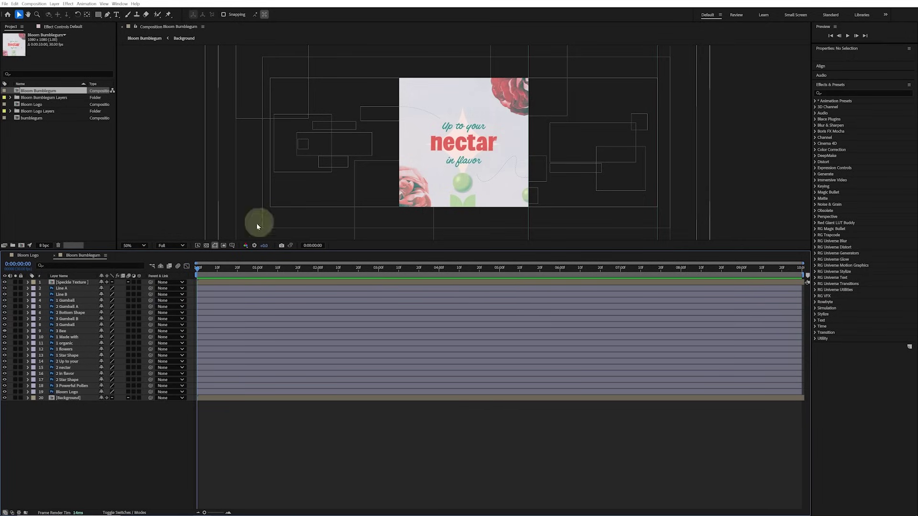
- Parent all other layers of the Bloom Bumblegum composition to the Background layer
click(67, 399)
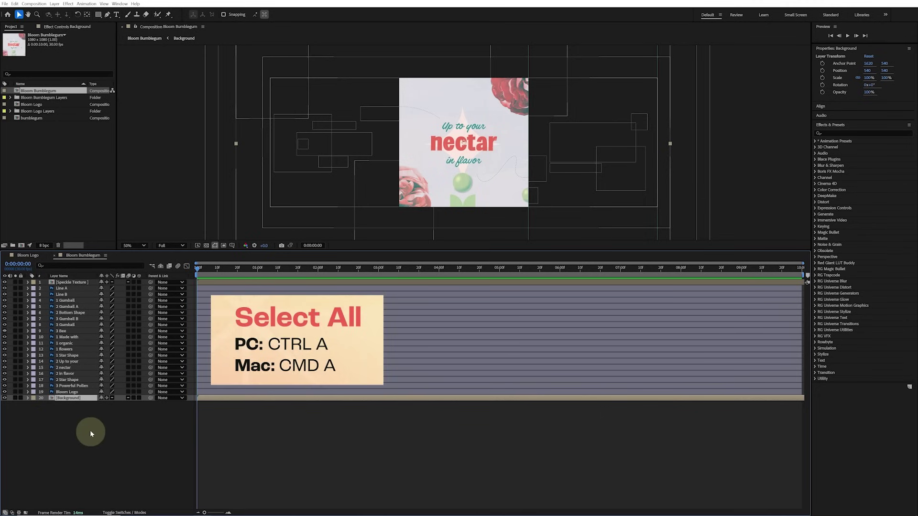
key(ctrl+a)
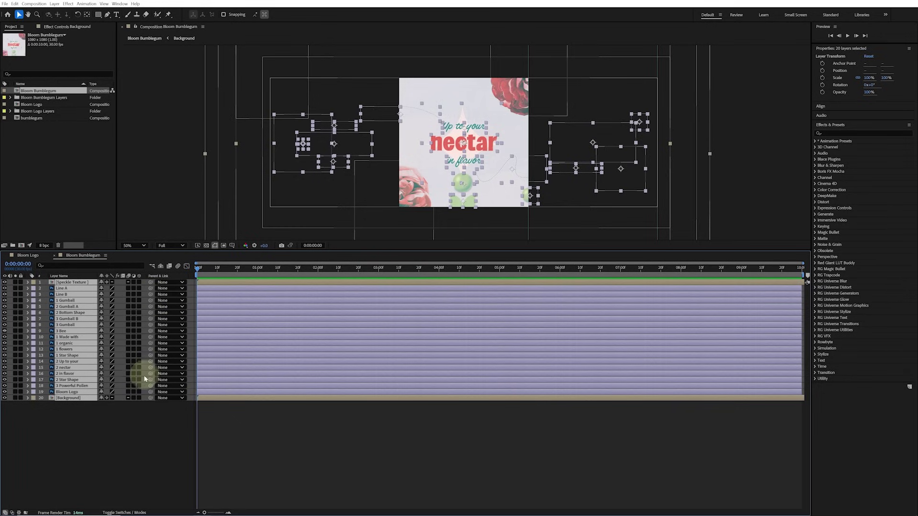
drag(151, 386, 75, 400)
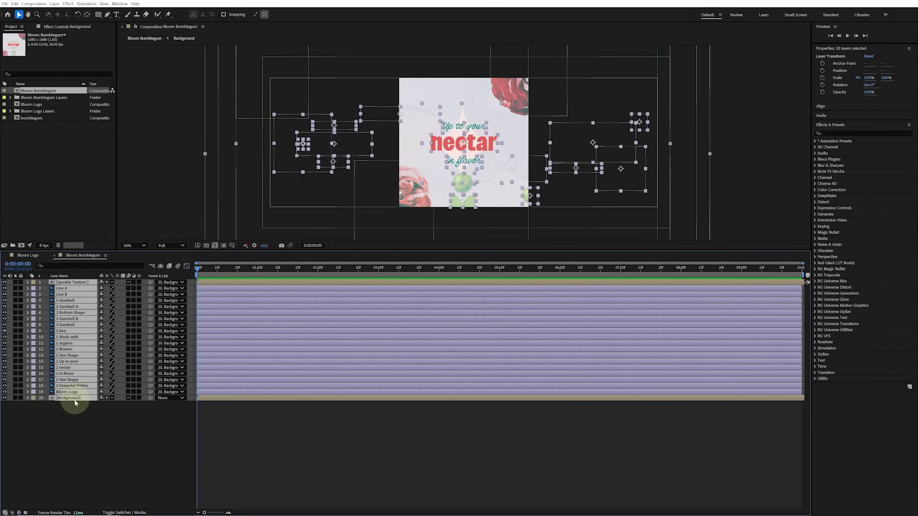
- Reveal the Background layer's transform properties and add its first Position keyframe at 0:00:01:00
click(74, 427)
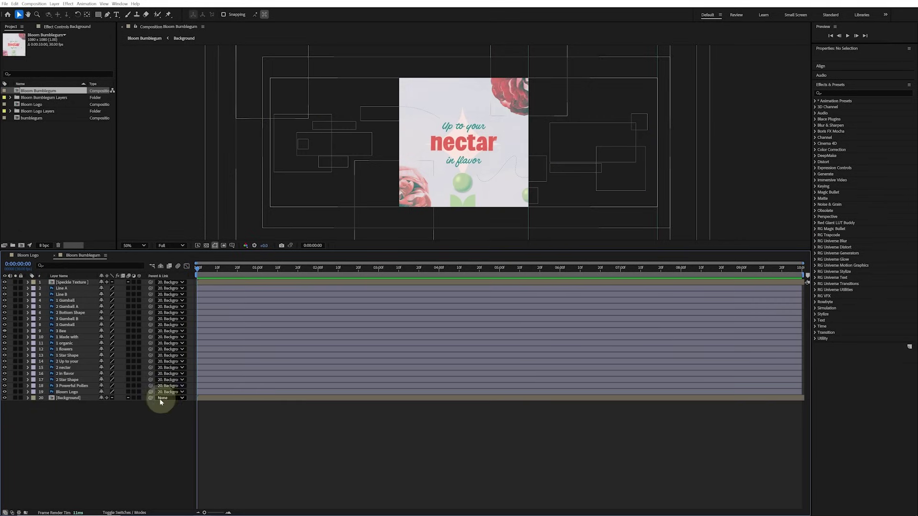
click(71, 399)
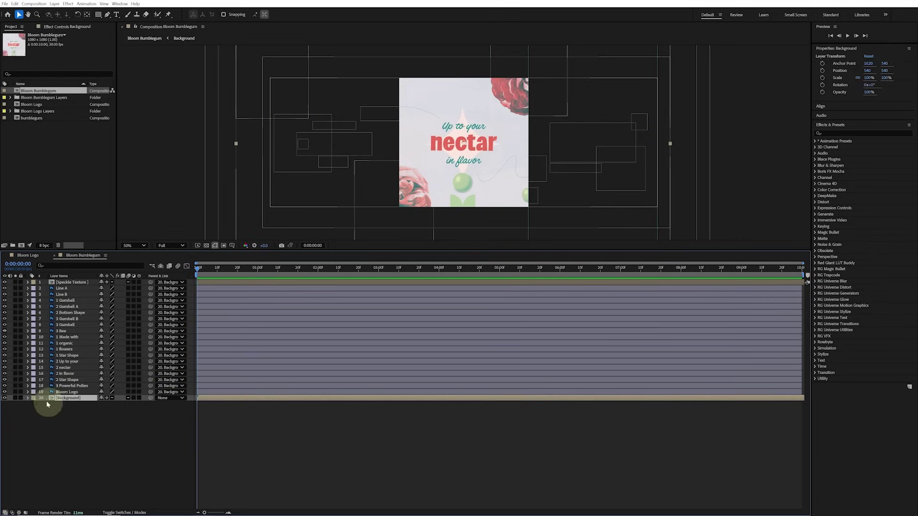
click(28, 398)
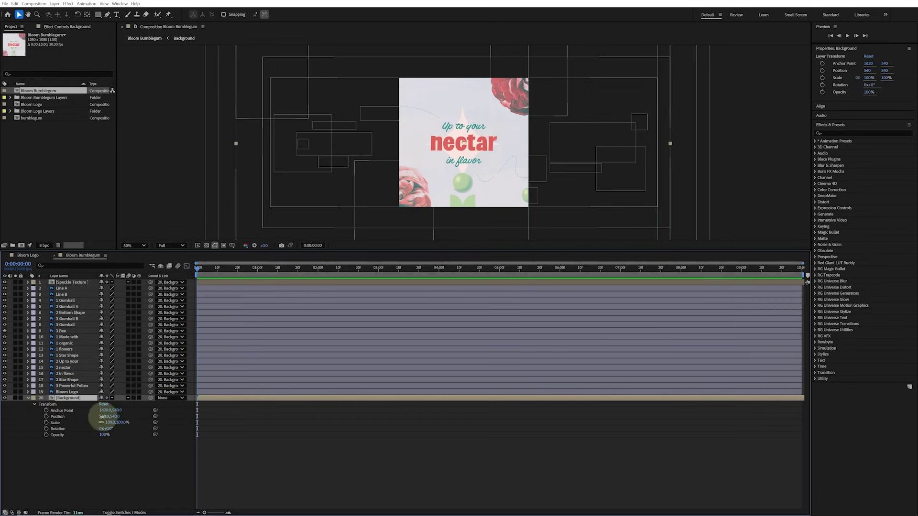
drag(101, 416, 233, 345)
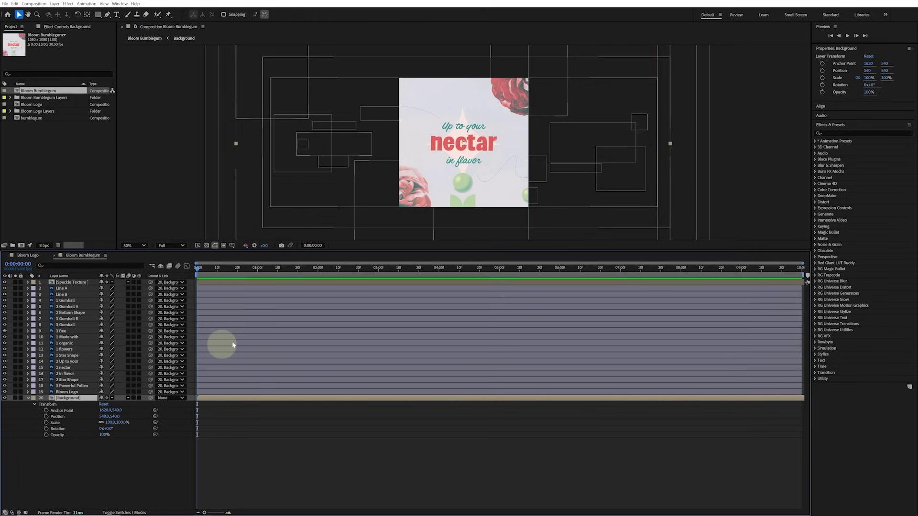
click(257, 269)
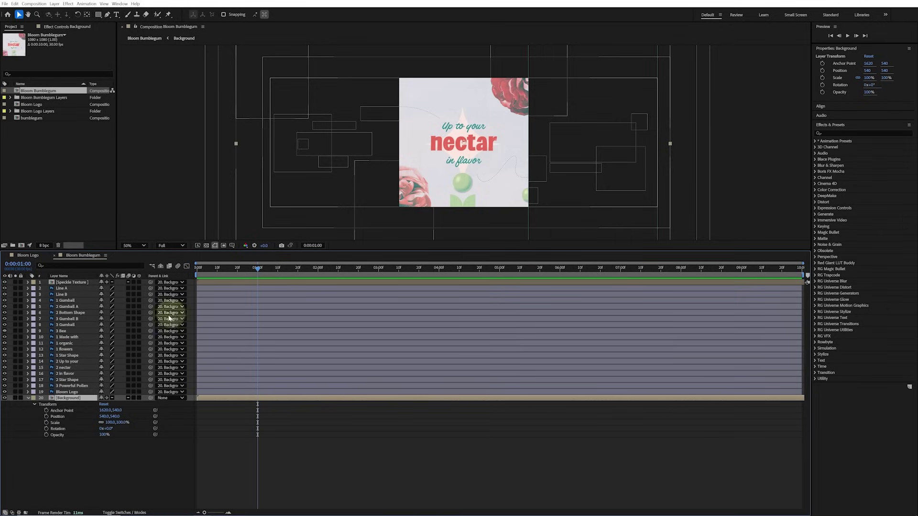
click(47, 416)
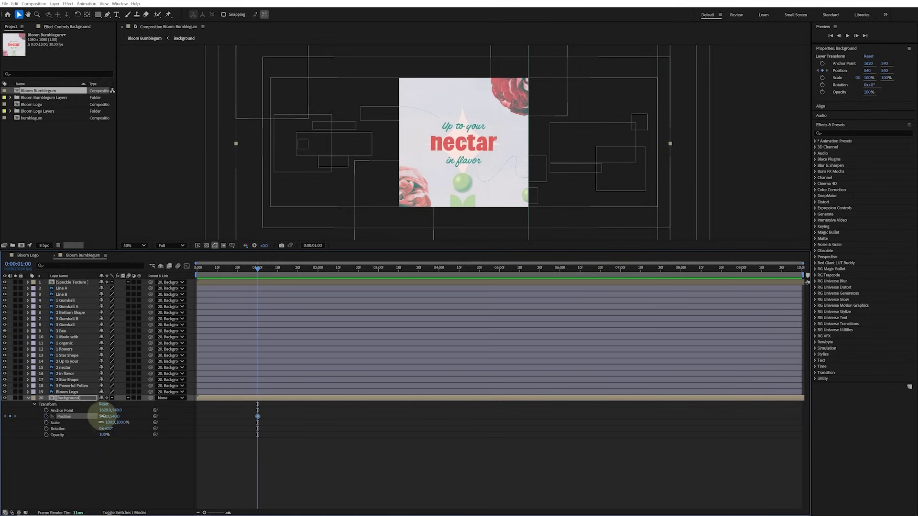
- Set the X position of the Background layer's keyframe at 1 second to 1620 to frame the organic panel
drag(103, 416, 418, 371)
click(103, 416)
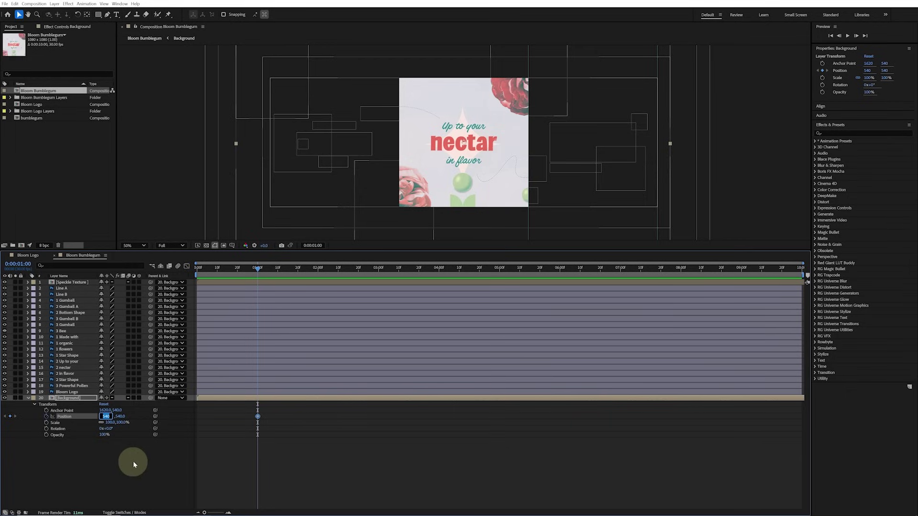
text(54)
text(0)
text(080)
key(Return)
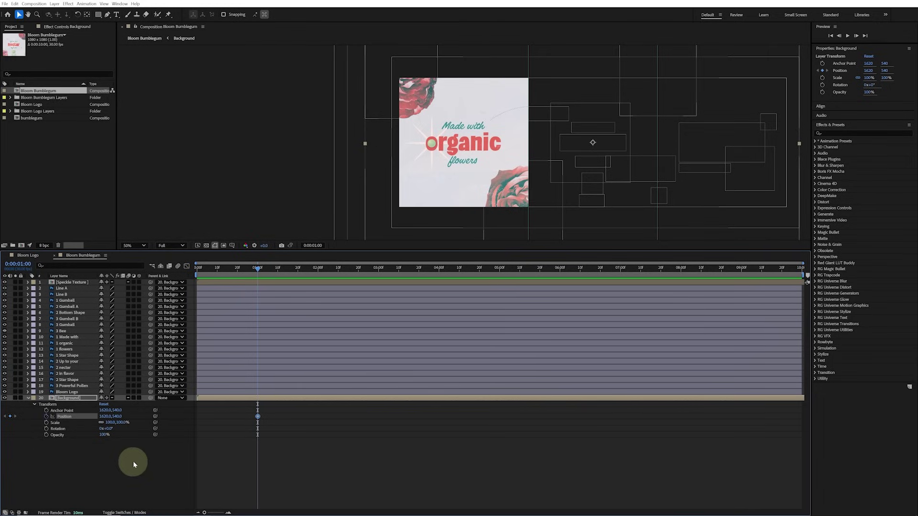
- Add a Background Position keyframe at 0:00:02:00 with an X value of 540
key(shift+Page_Down)
key(shift+Page_Down)
key(shift+Page_Down)
click(105, 416)
text(540)
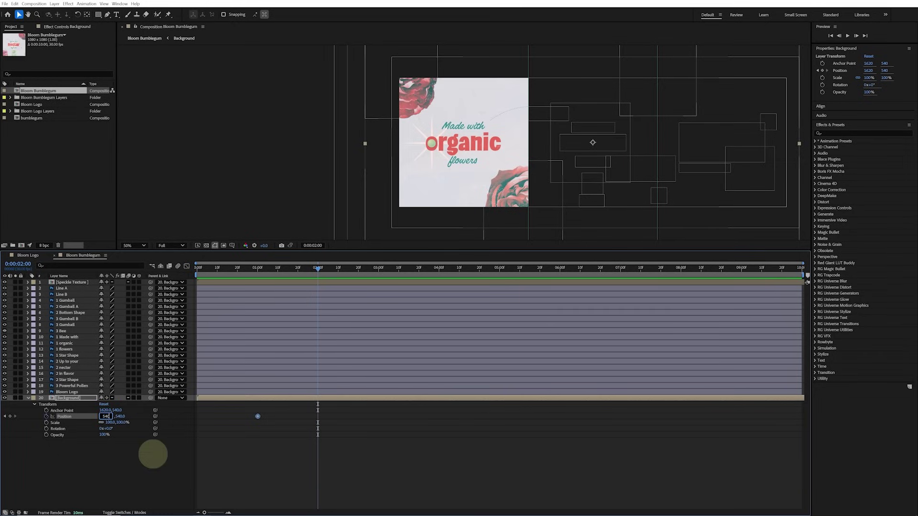
key(Return)
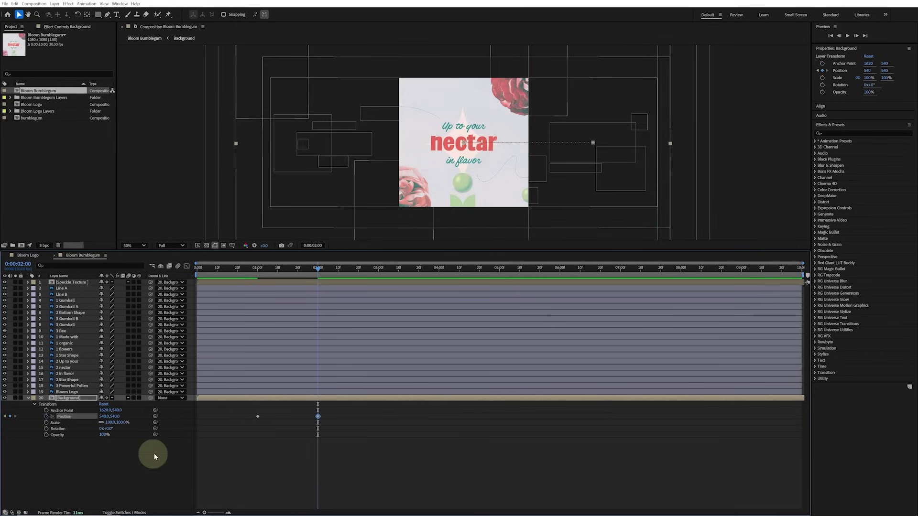
- Hold the nectar panel by duplicating the 2-second Background Position keyframe at 0:00:03:00
key(space)
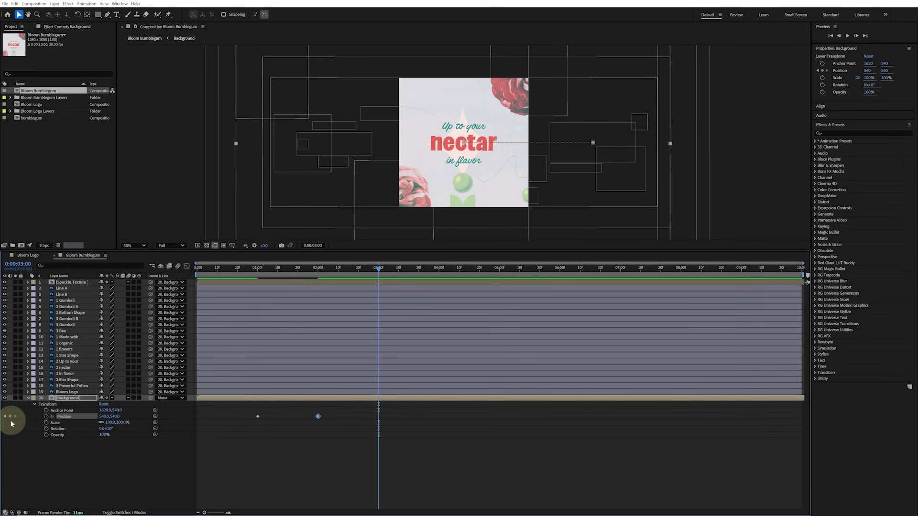
drag(303, 411, 334, 432)
key(ctrl+v)
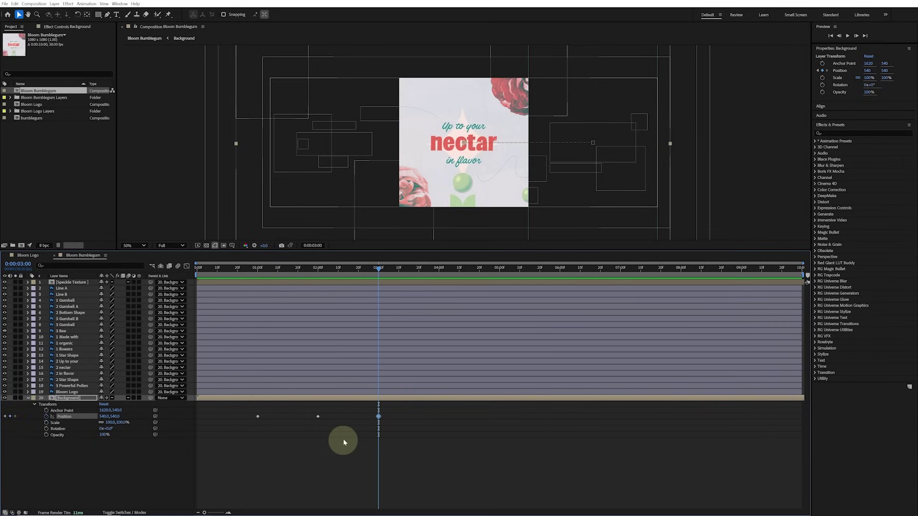
- Add a Background Position keyframe at 0:00:04:00 with an X value of -540 to frame the logo panel
key(shift+Page_Down)
key(shift+Page_Down)
key(shift+Page_Down)
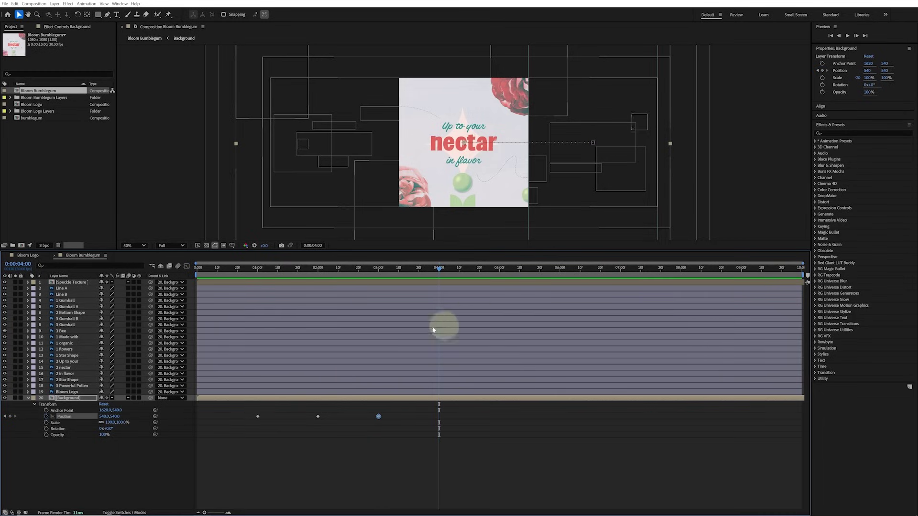
click(105, 417)
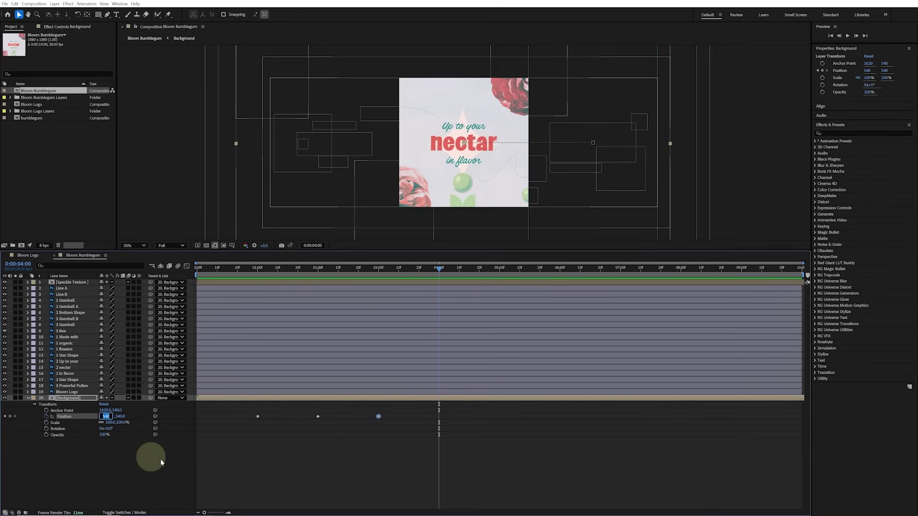
text(-40)
text(10)
text(80)
key(Return)
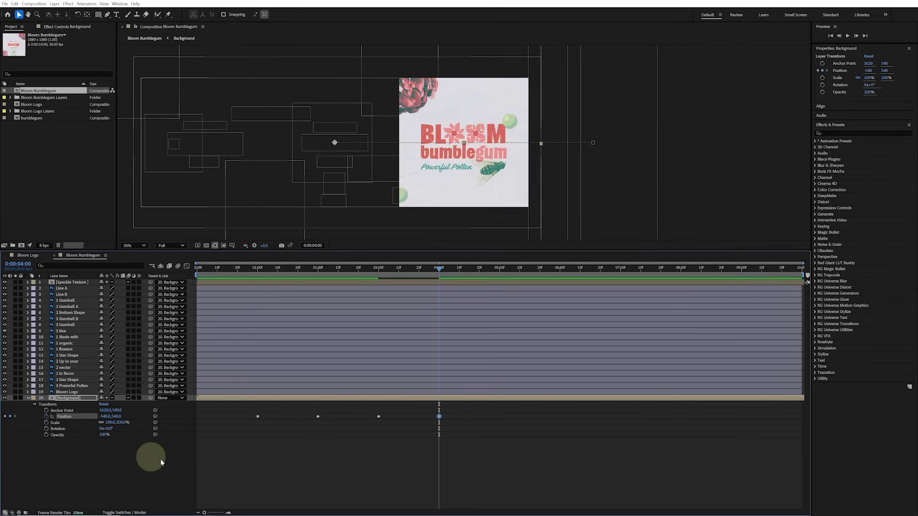
- Preview the three-panel slide from the start of the composition
click(226, 268)
drag(216, 267, 188, 267)
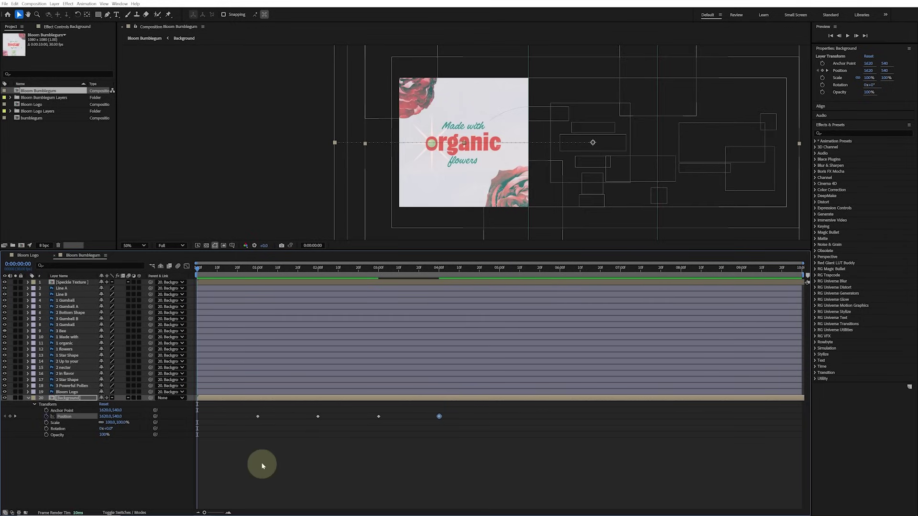
key(space)
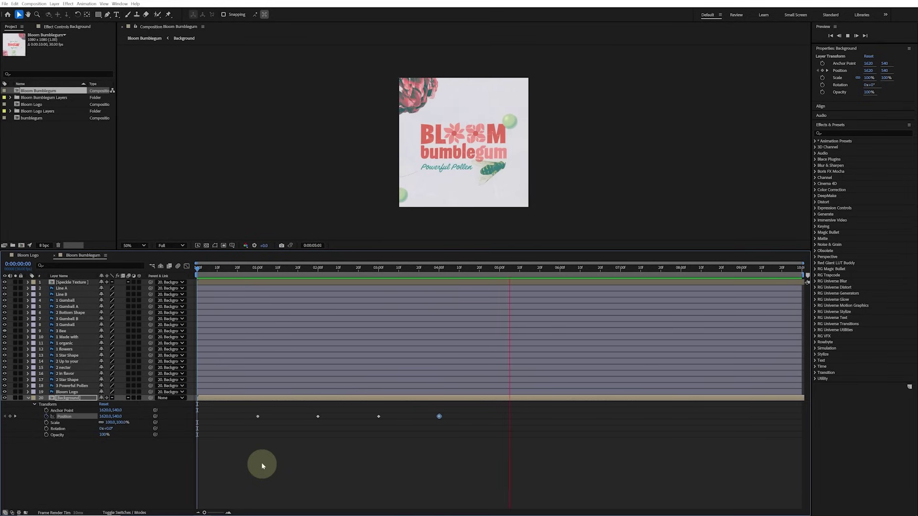
key(space)
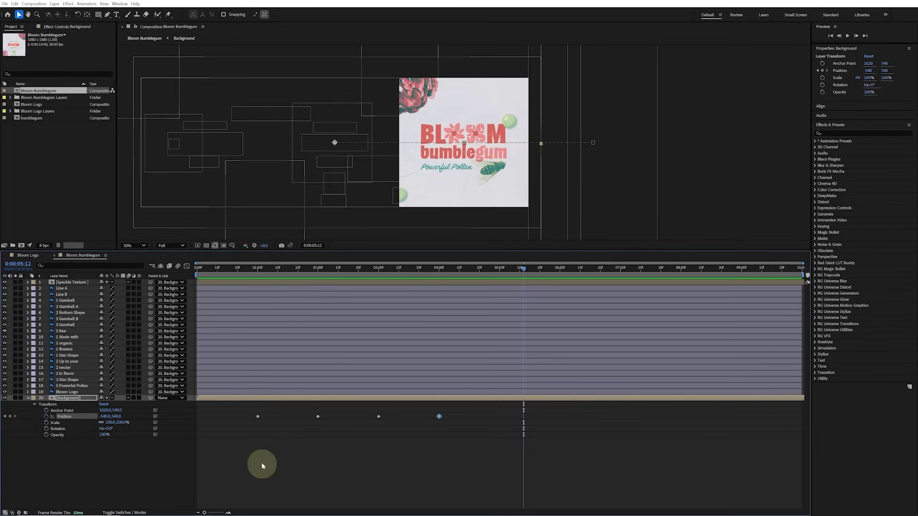
- Shift all four Background Position keyframes together so the first one sits at 0:00:01:15
click(287, 269)
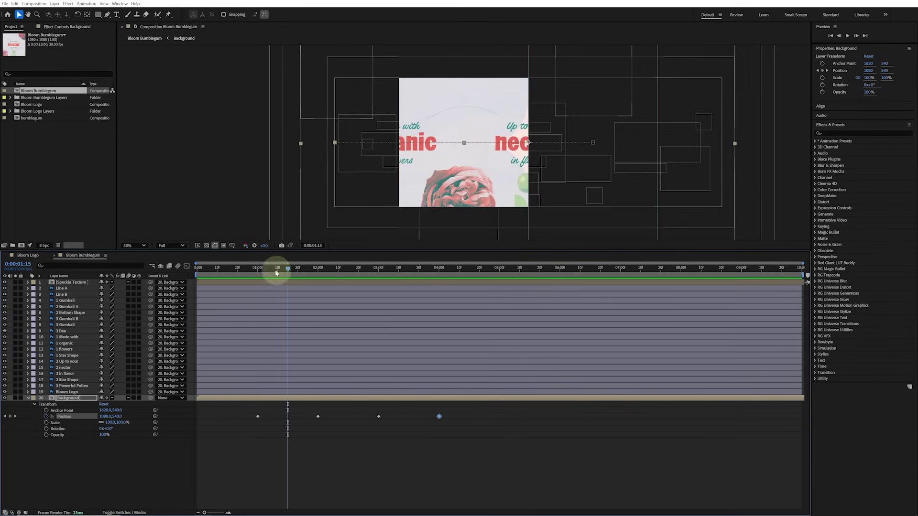
drag(244, 409, 473, 433)
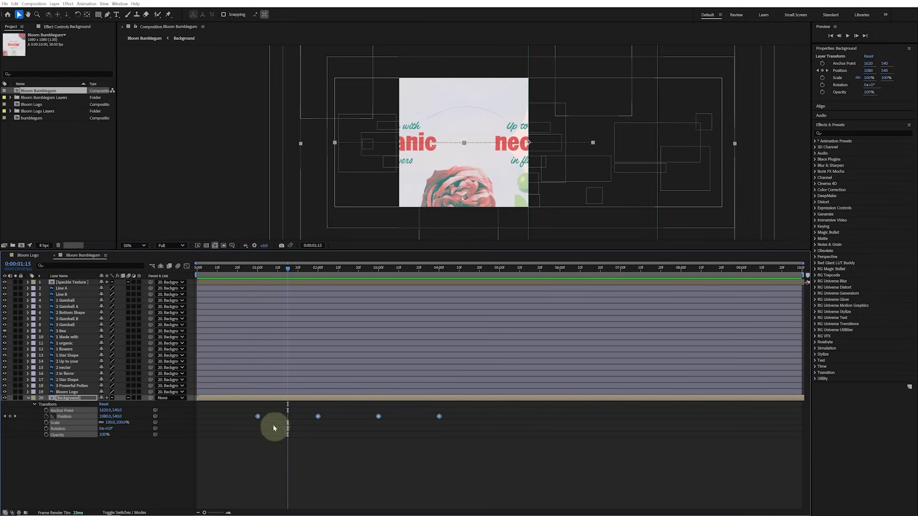
drag(260, 416, 289, 421)
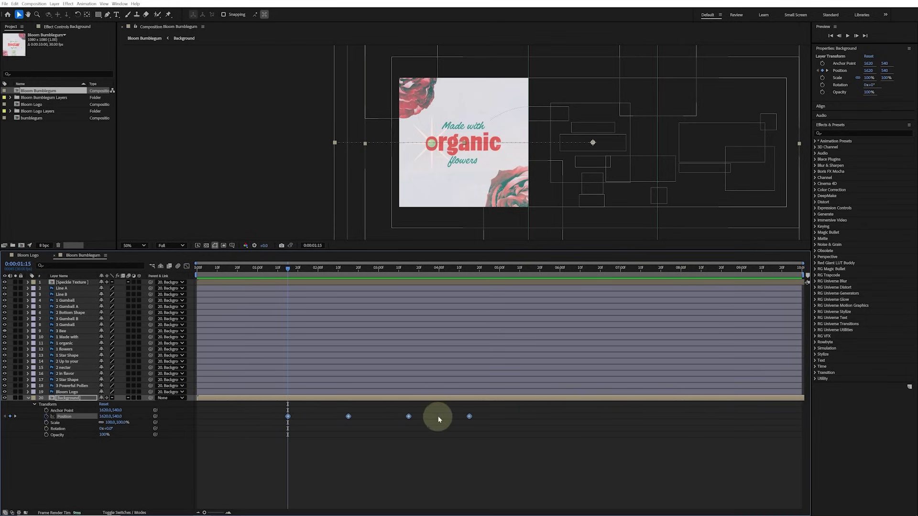
- Move the last two Background Position keyframes together so the third one sits at 0:00:04:00
click(439, 270)
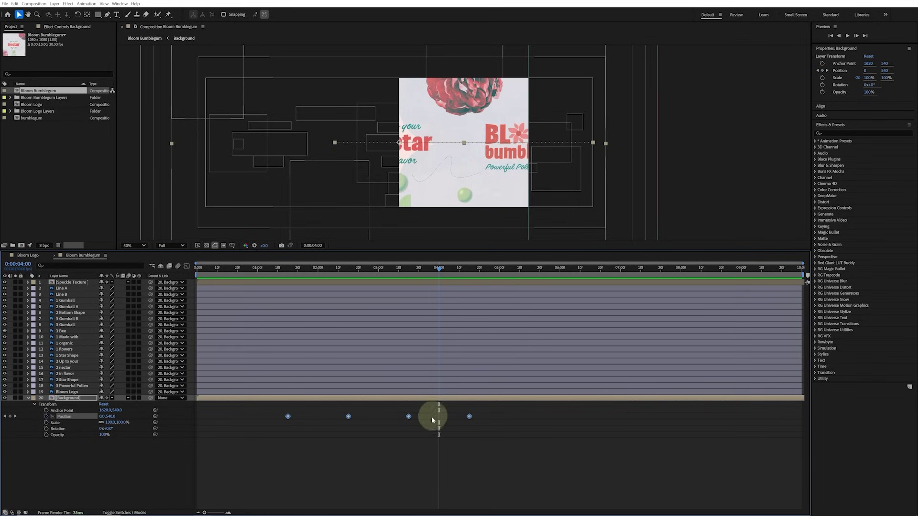
key(F9)
drag(492, 407, 439, 417)
click(420, 440)
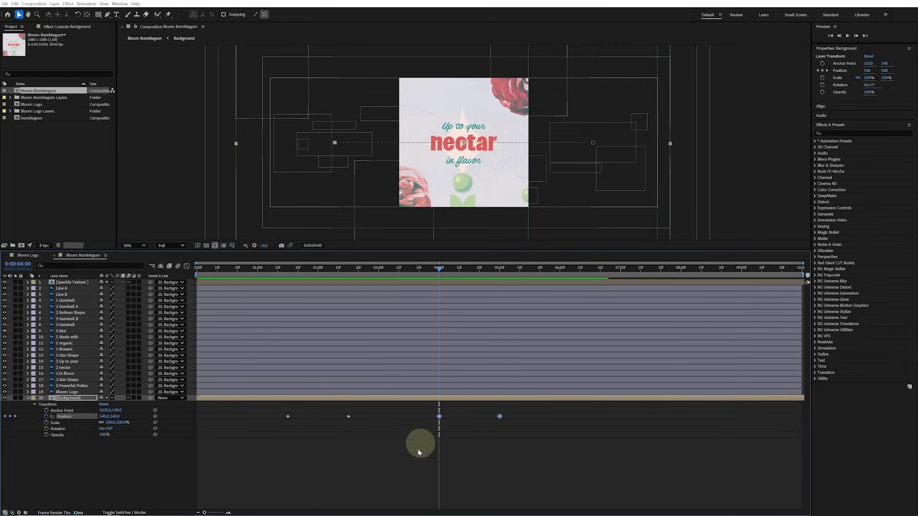
- Play the retimed panel slide from the first frame to check its pacing
drag(380, 270, 159, 268)
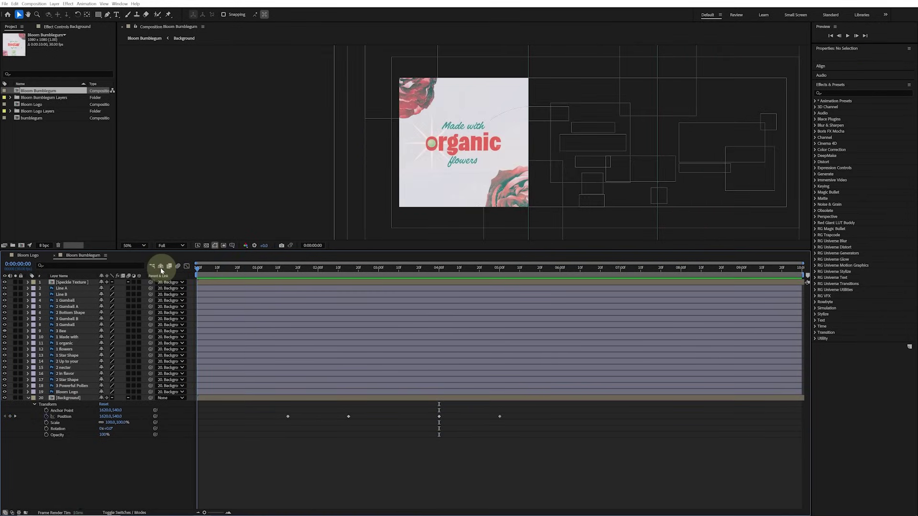
key(space)
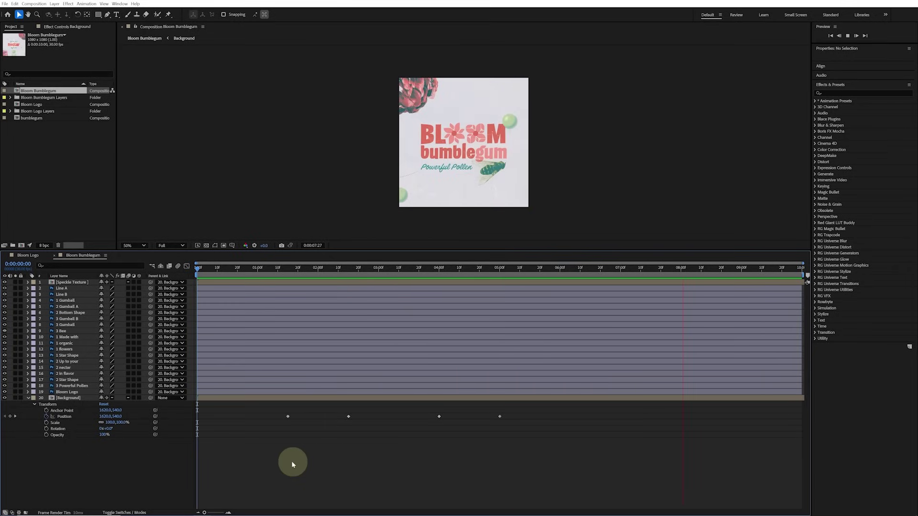
key(space)
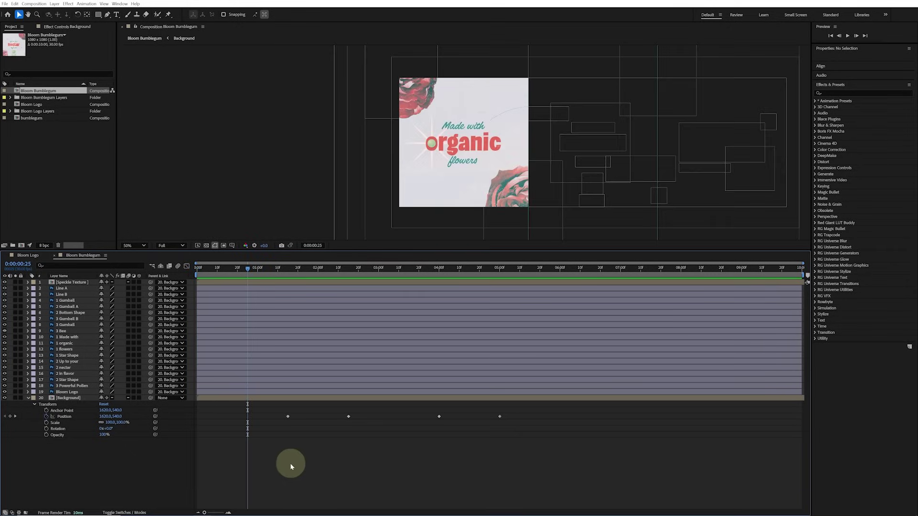
- Apply Easy Ease to all four Background Position keyframes and preview the motion from the start
drag(277, 413, 529, 435)
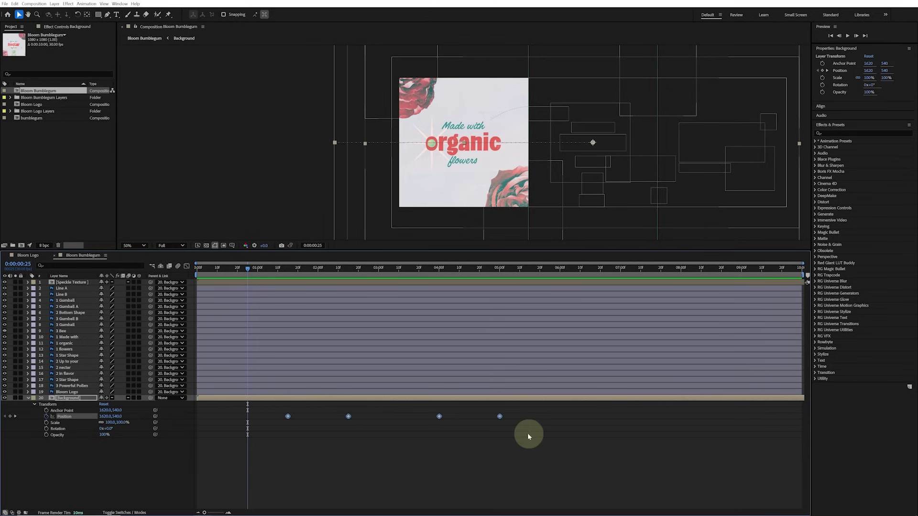
key(F9)
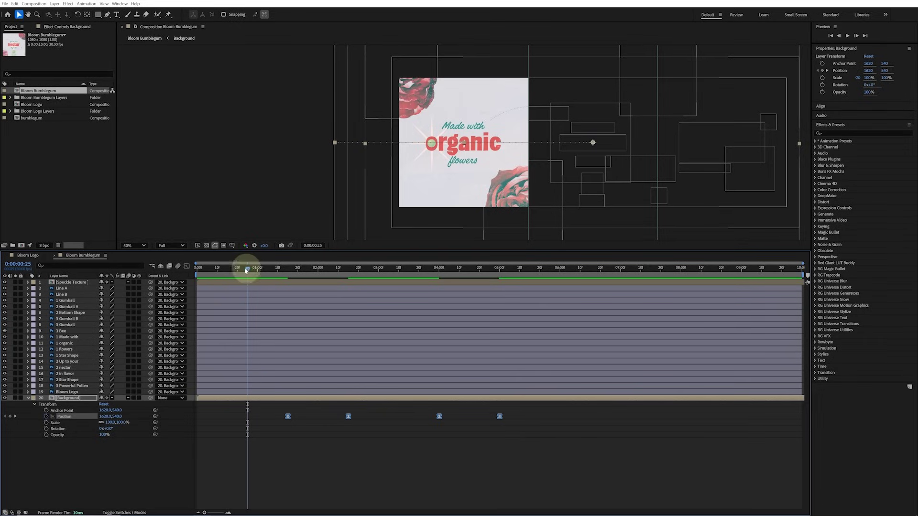
drag(245, 269, 196, 303)
key(space)
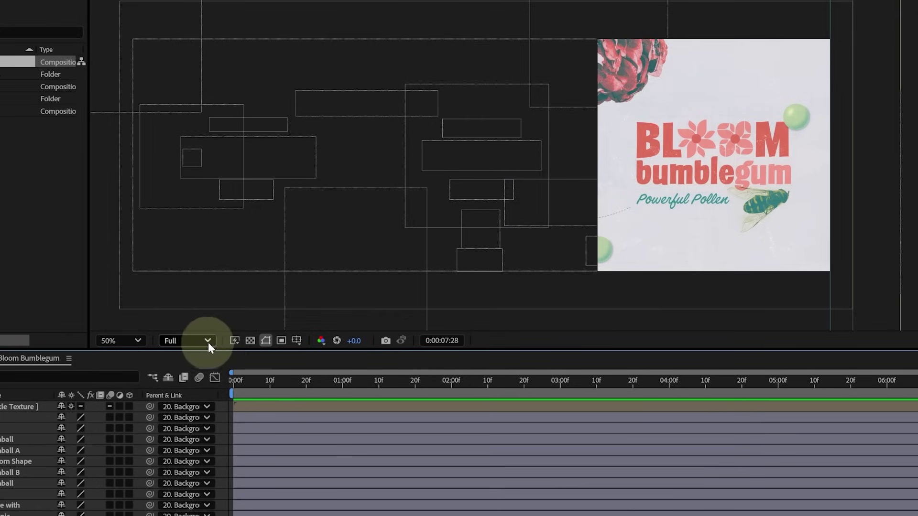
- Set the composition viewer's resolution to Auto
click(208, 341)
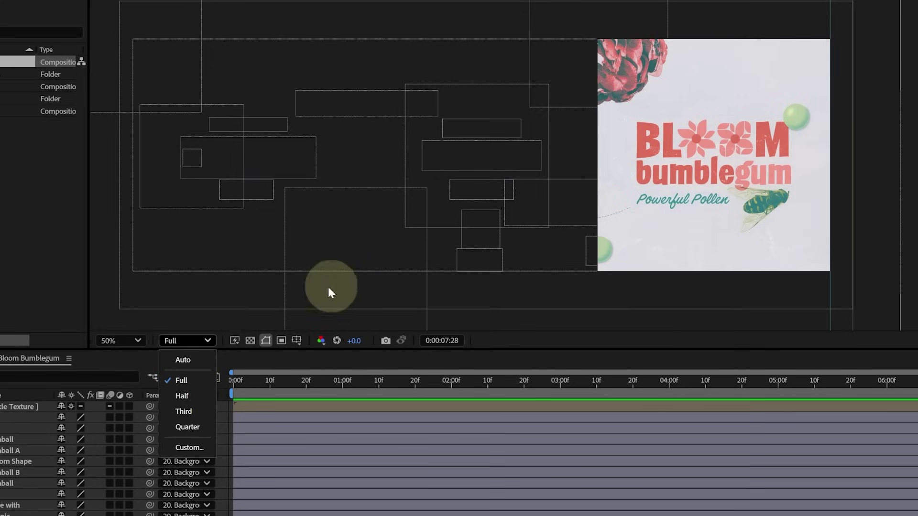
click(200, 360)
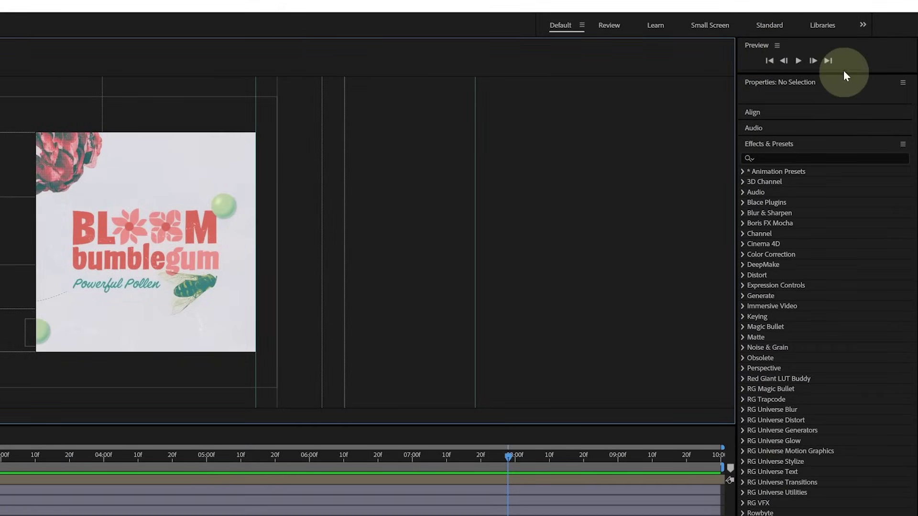
- Set the preview range to Work Area and make playback start from Start Of Range
drag(845, 73, 844, 255)
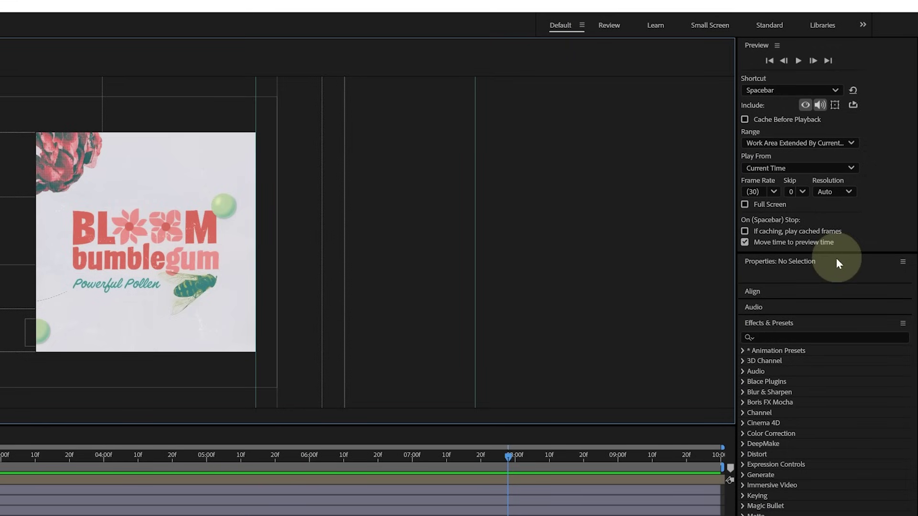
click(851, 143)
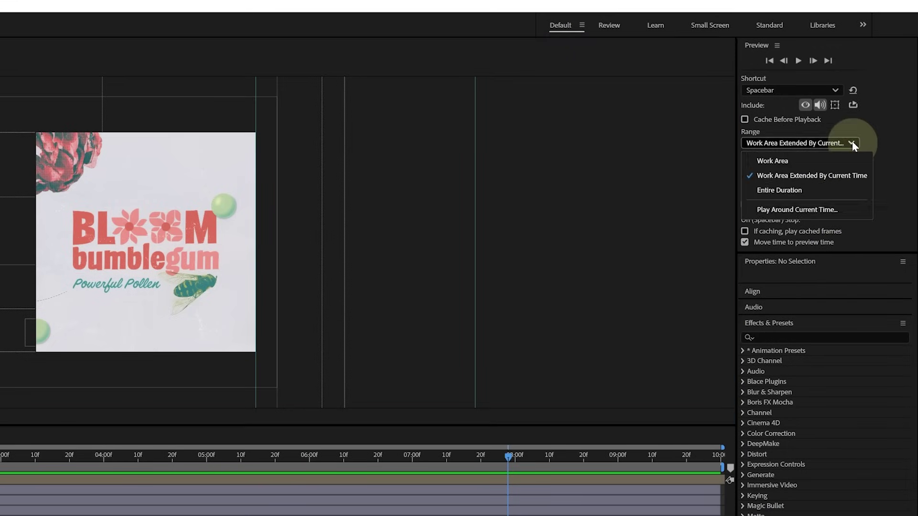
click(794, 164)
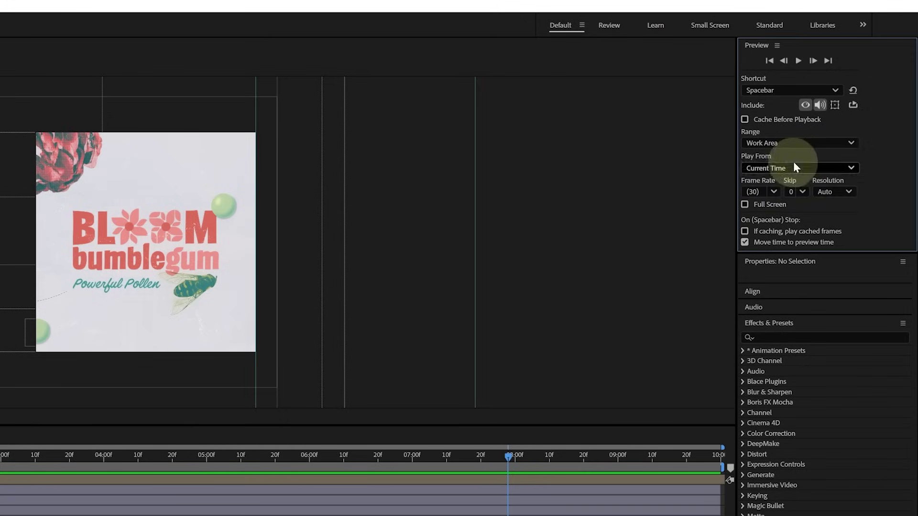
click(852, 168)
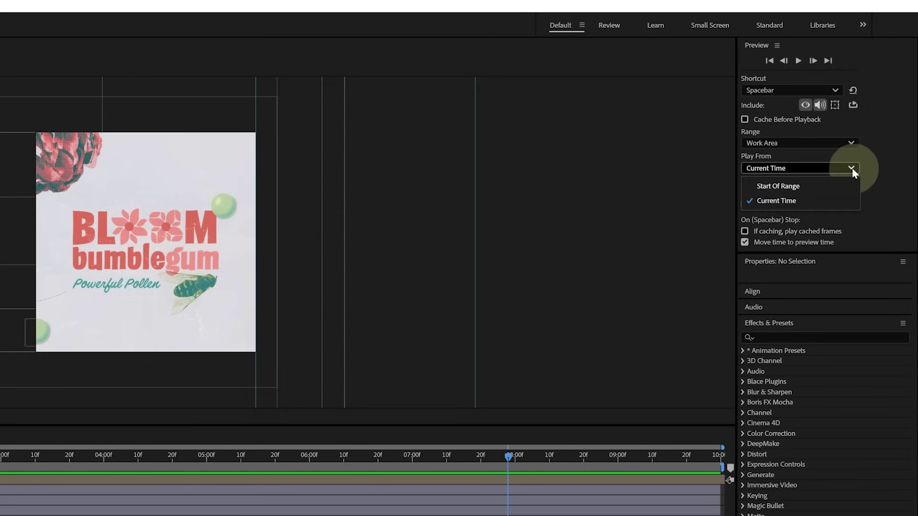
click(821, 190)
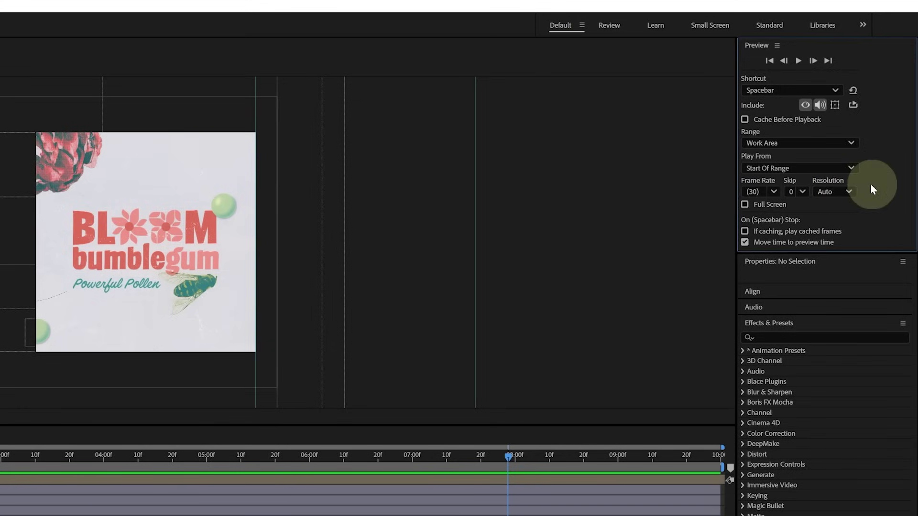
- Examine the preview's frame rate, resolution, frame skip and shortcut options
click(774, 192)
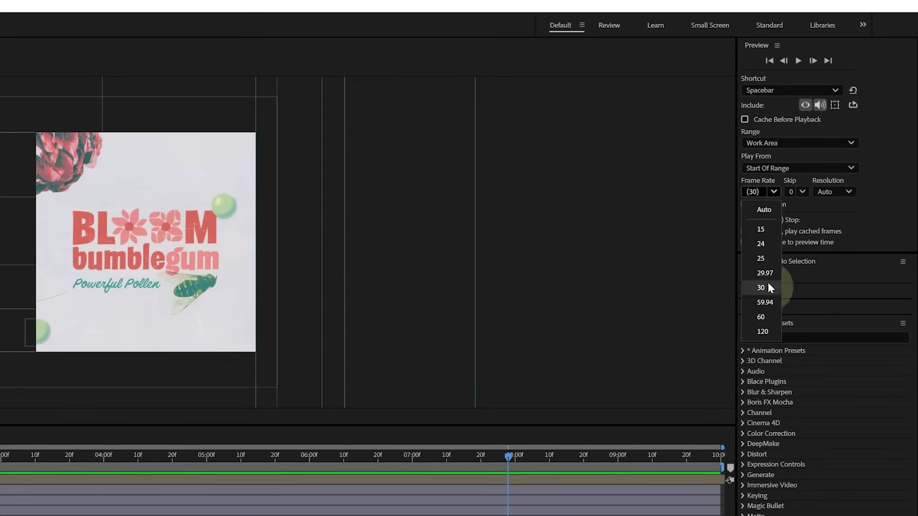
click(771, 209)
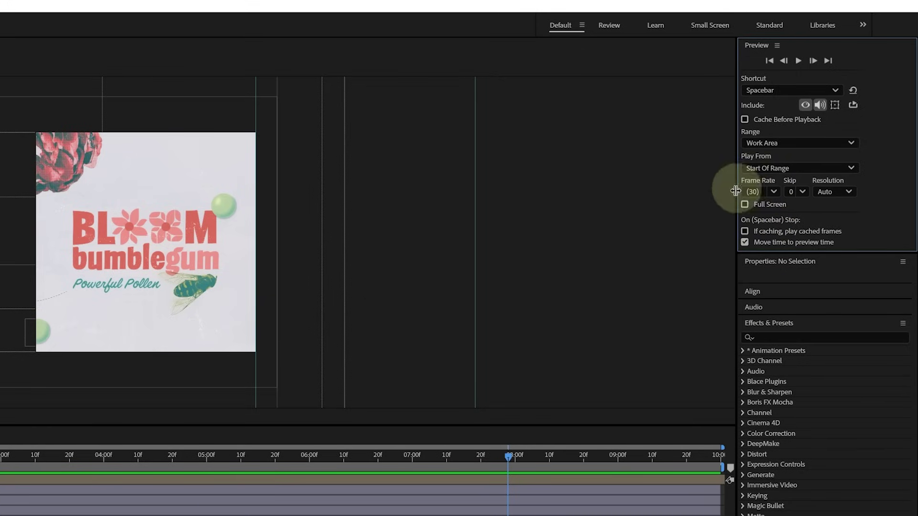
click(852, 191)
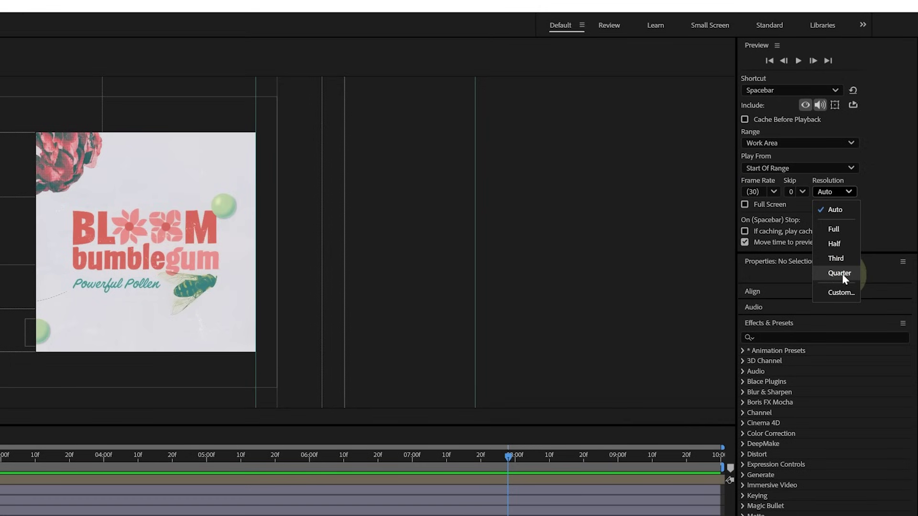
click(803, 192)
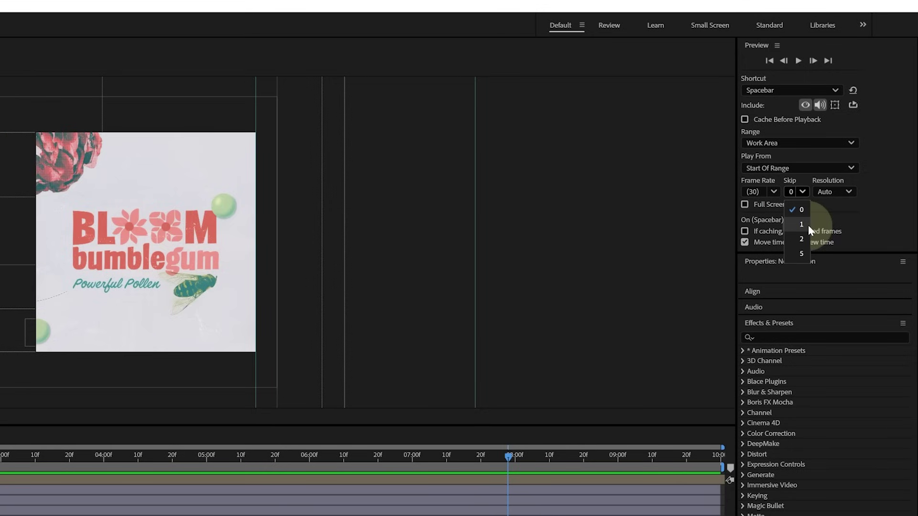
click(879, 182)
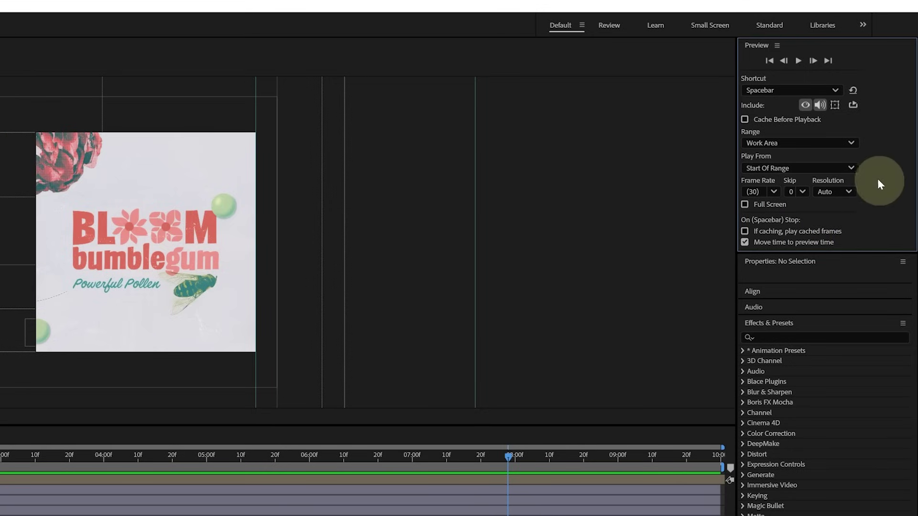
click(836, 90)
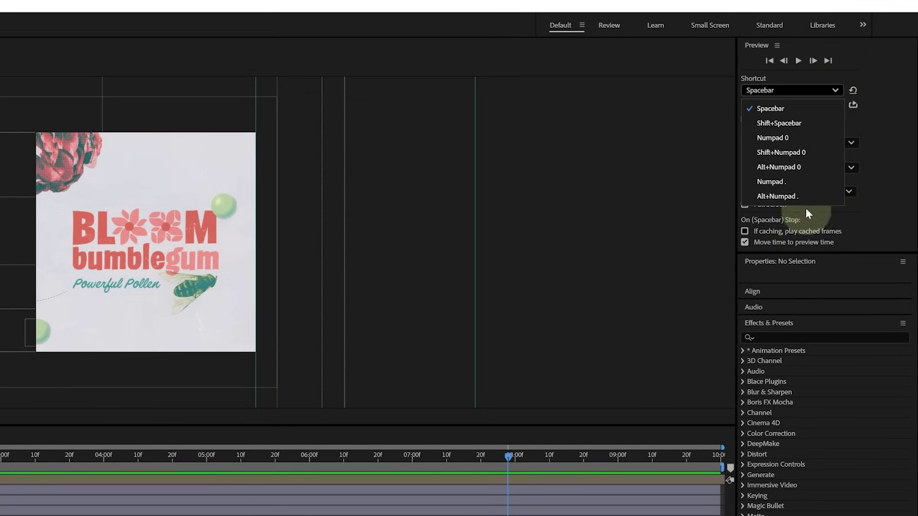
click(804, 111)
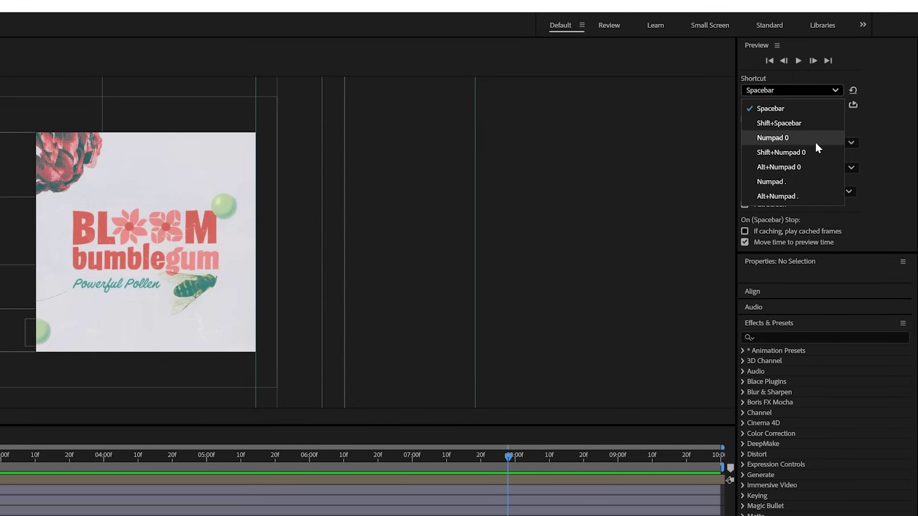
click(871, 85)
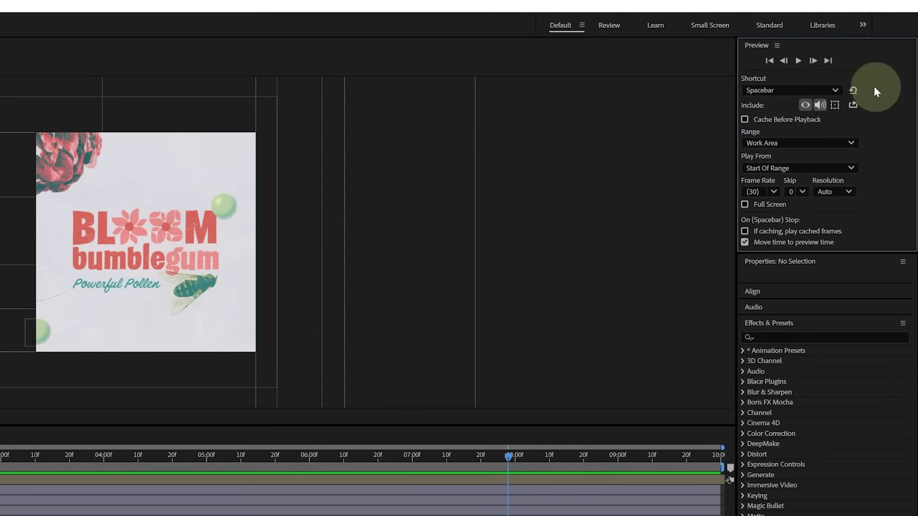
drag(847, 250, 875, 70)
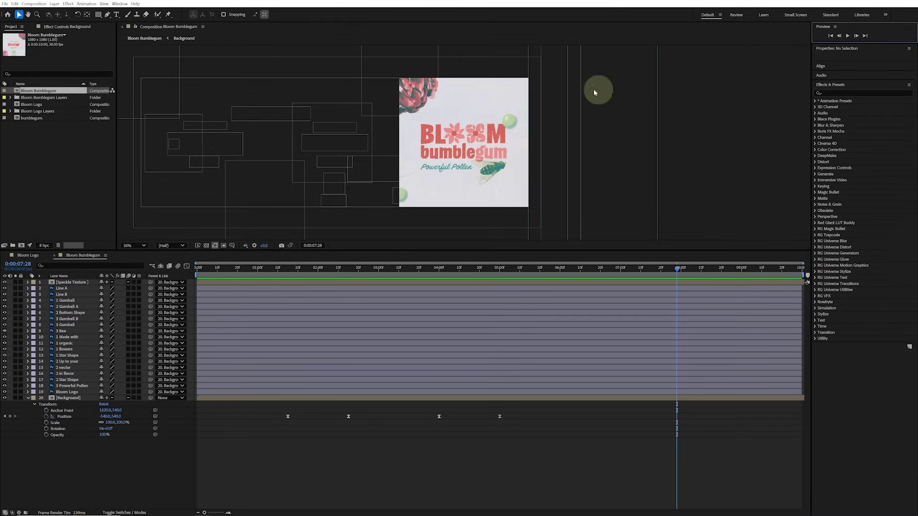
click(15, 4)
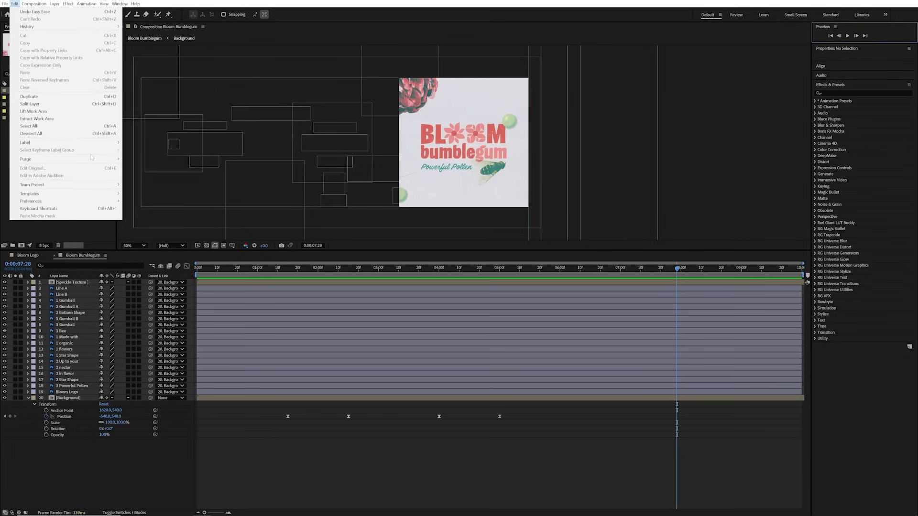
mouse_move(91, 161)
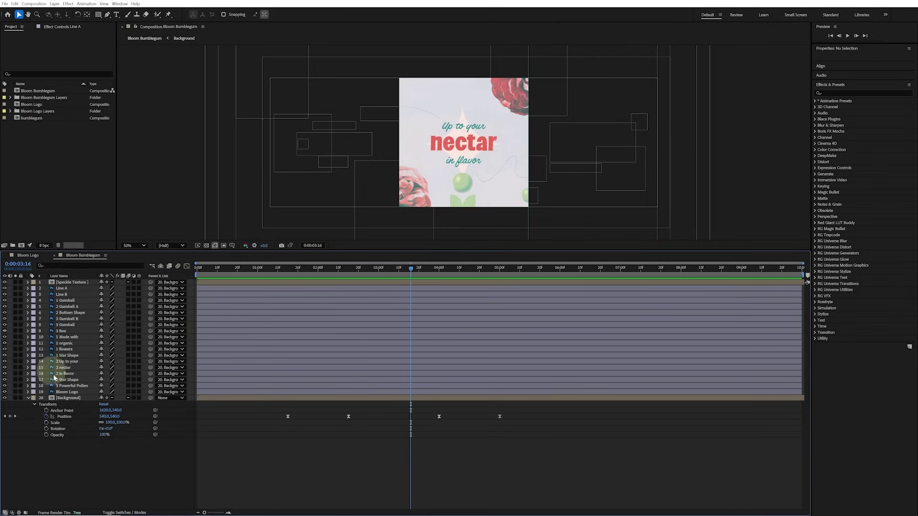
click(71, 392)
shift+click(83, 290)
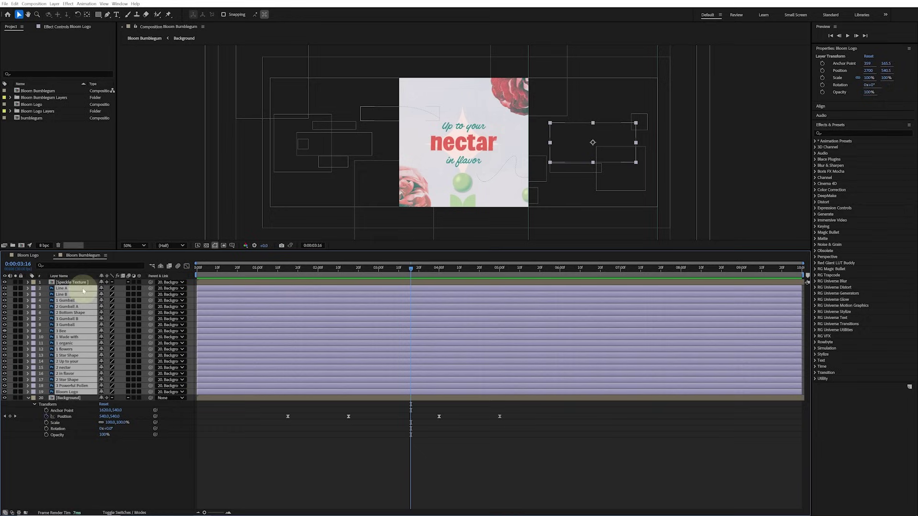
click(157, 472)
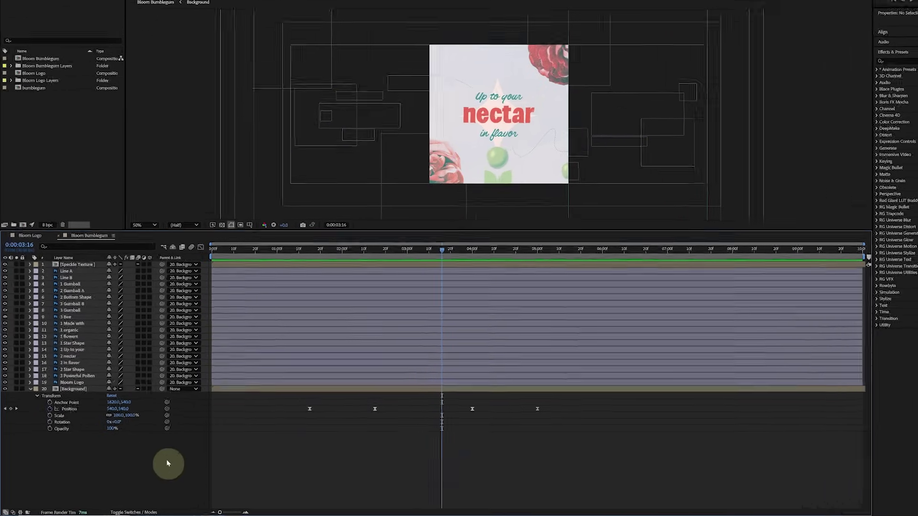
- Give the Line A and Line B layers a Blue label color
click(61, 288)
shift+click(61, 296)
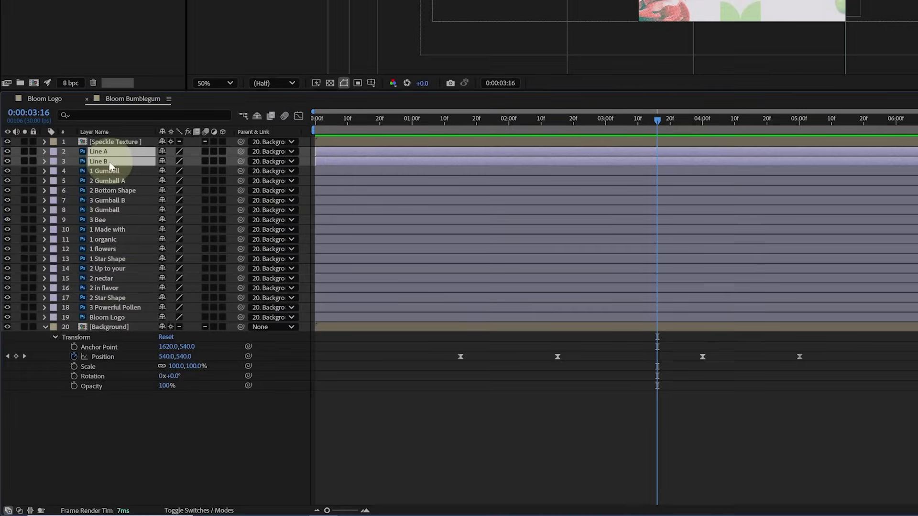
click(54, 161)
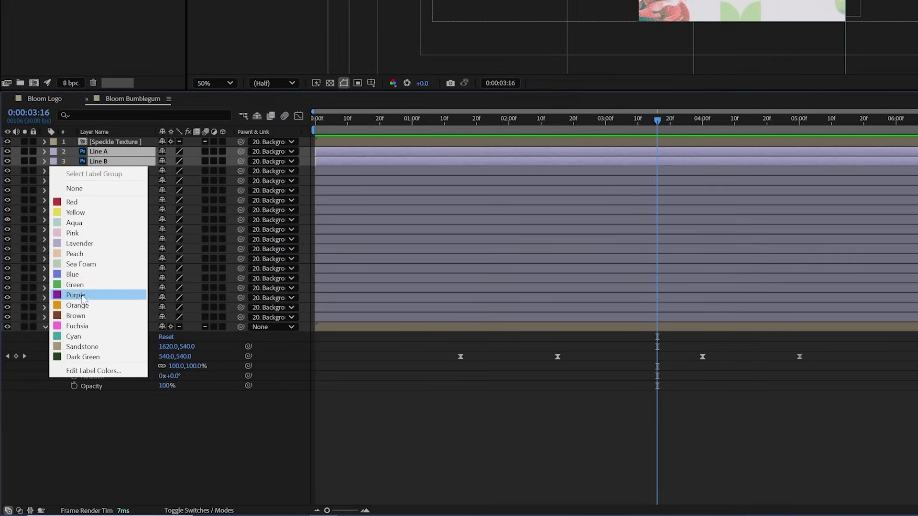
click(83, 274)
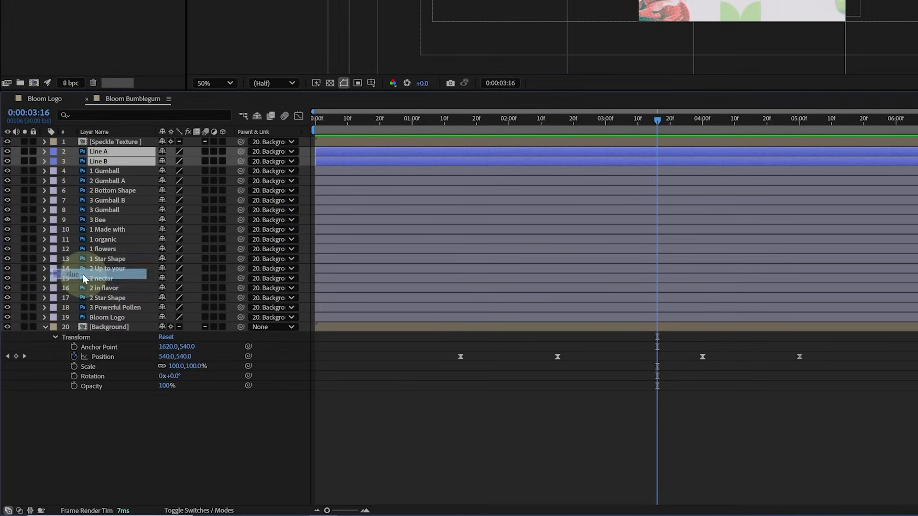
- Label the gumball, bottom shape and bee layers, from 1 Gumball through 3 Bee, Sea Foam
click(105, 171)
shift+click(109, 221)
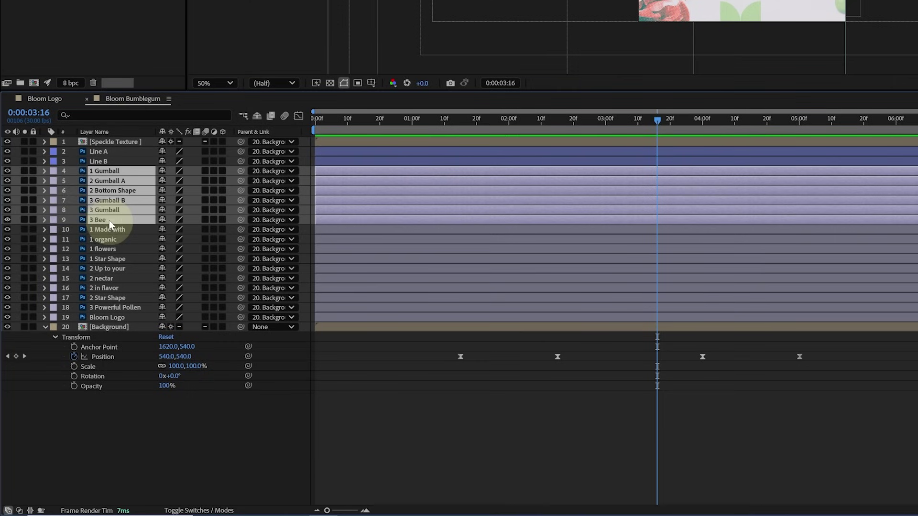
click(55, 173)
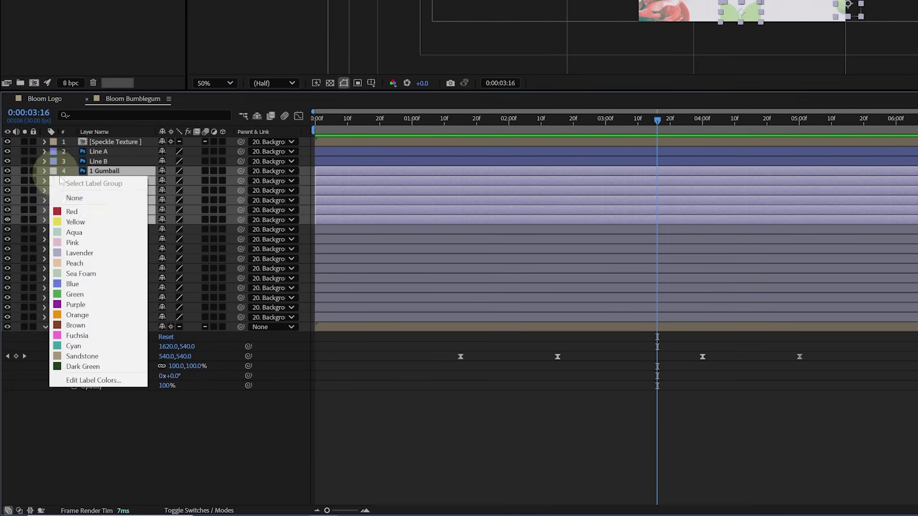
click(115, 276)
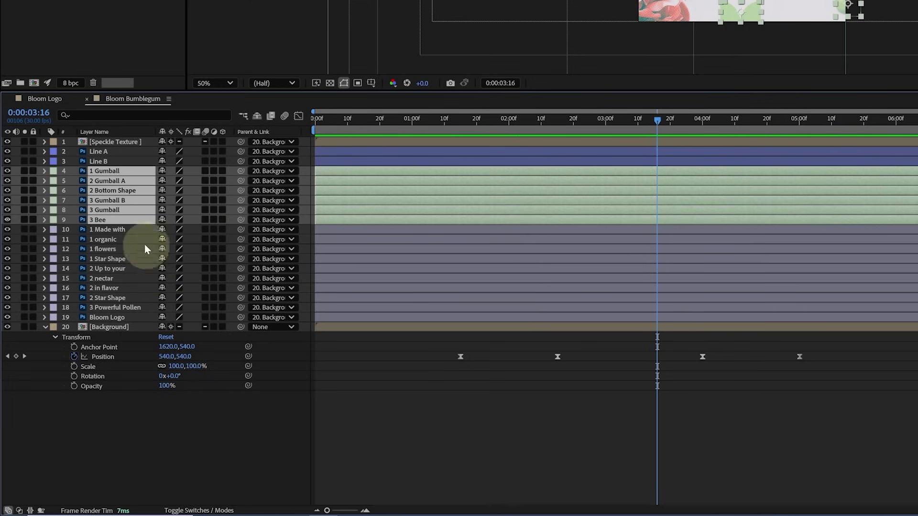
- Label the script text layers 1 Made with, 1 flowers, 2 Up to your, 2 in flavor and 3 Powerful Pollen Cyan
click(124, 232)
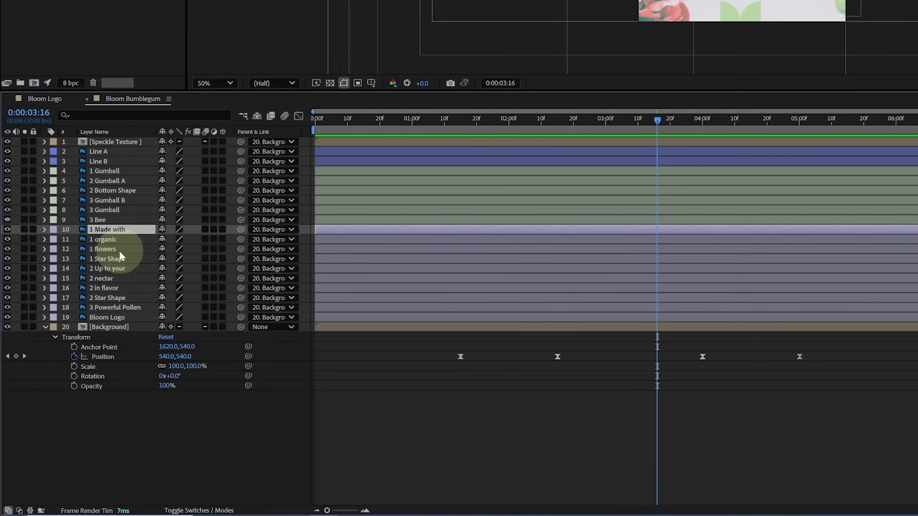
ctrl+click(120, 251)
ctrl+click(121, 269)
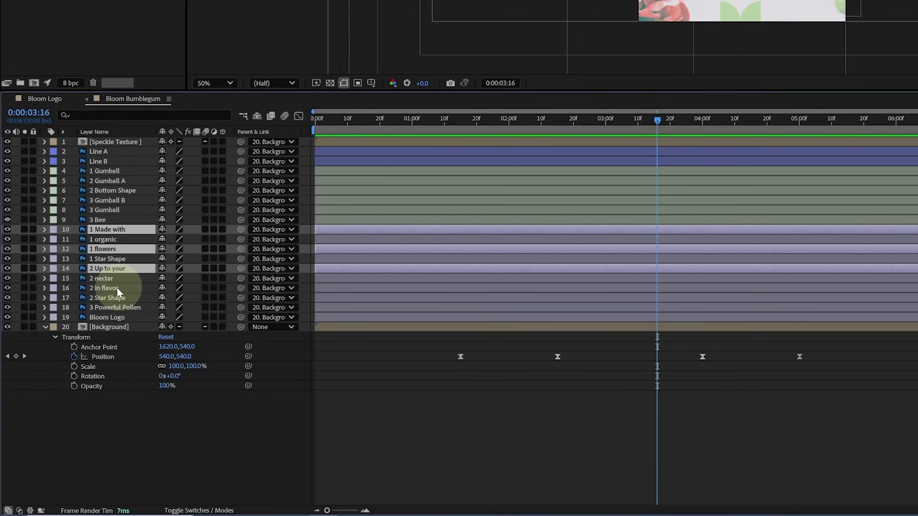
ctrl+click(117, 288)
ctrl+click(126, 308)
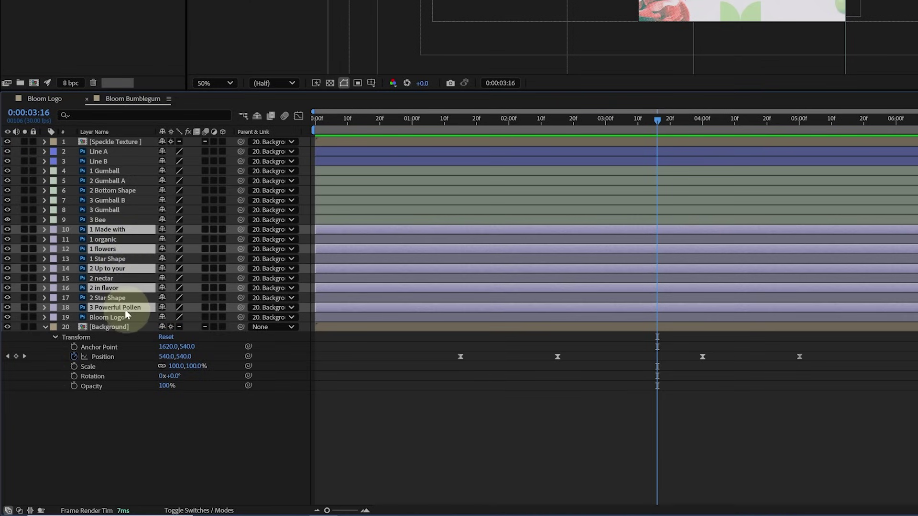
click(53, 230)
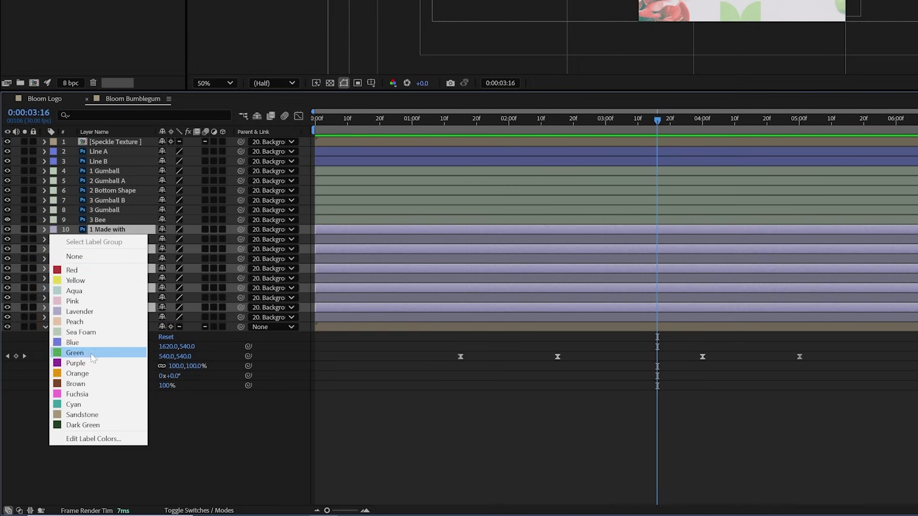
click(86, 405)
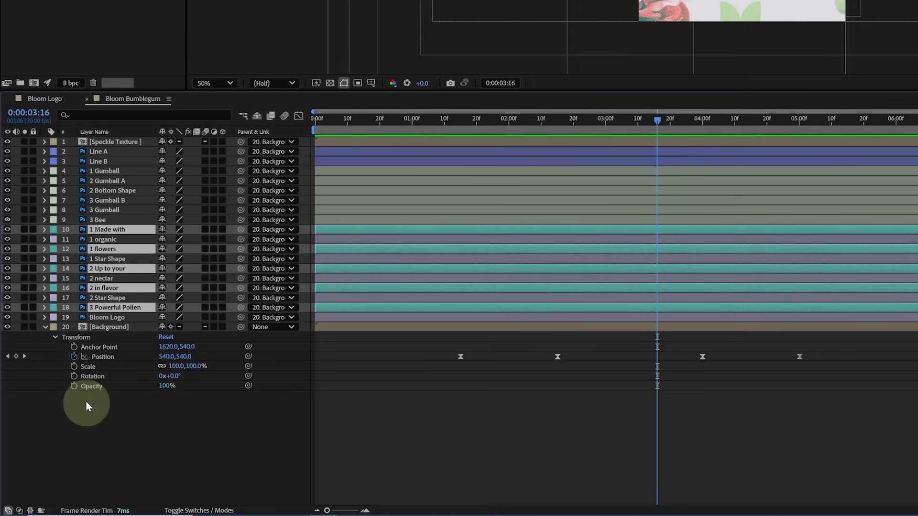
- Set the label color of the 1 organic, 2 nectar and Bloom Logo layers to Orange
click(123, 241)
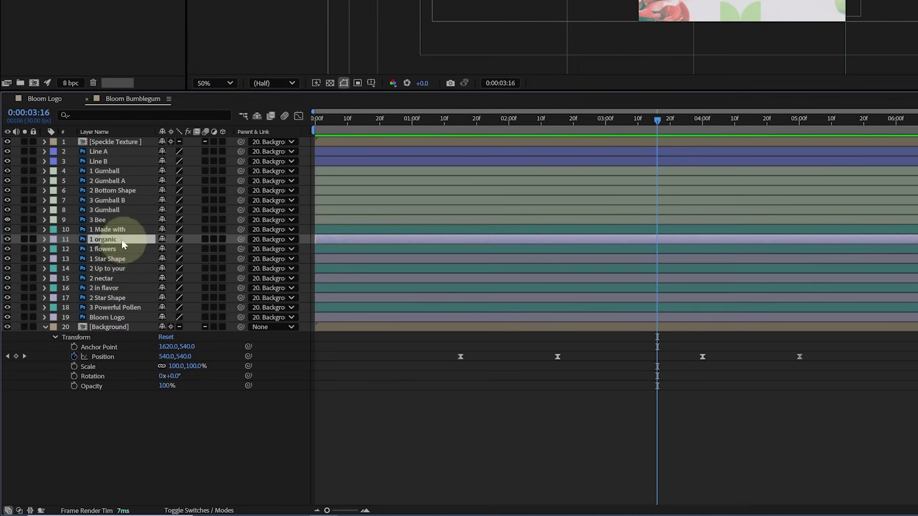
ctrl+click(119, 277)
ctrl+click(114, 317)
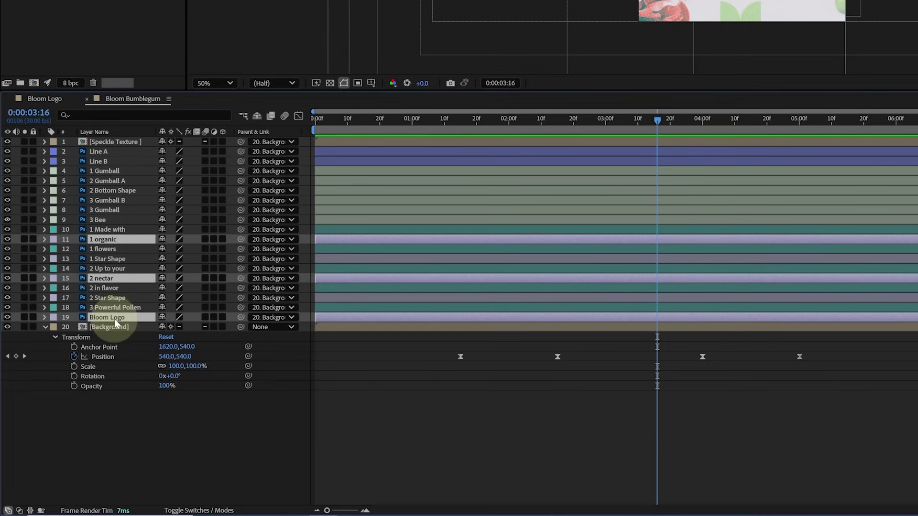
click(53, 240)
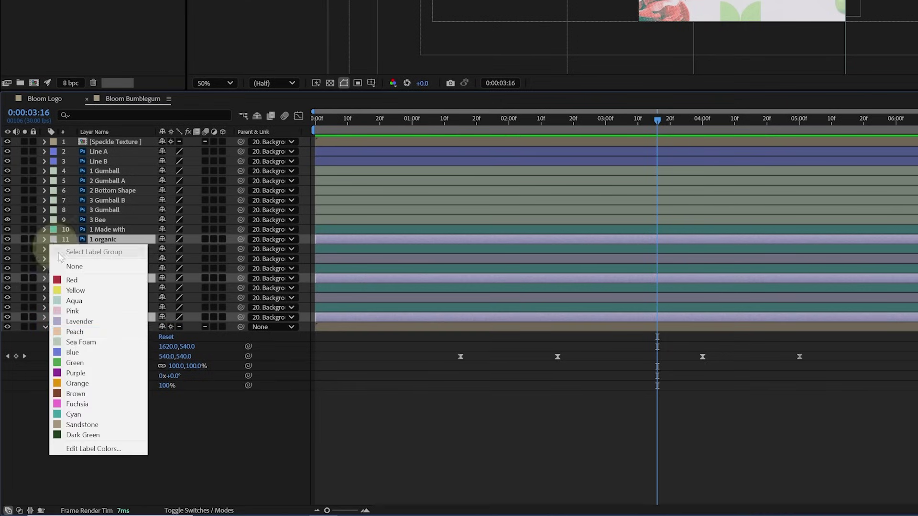
click(77, 384)
click(213, 433)
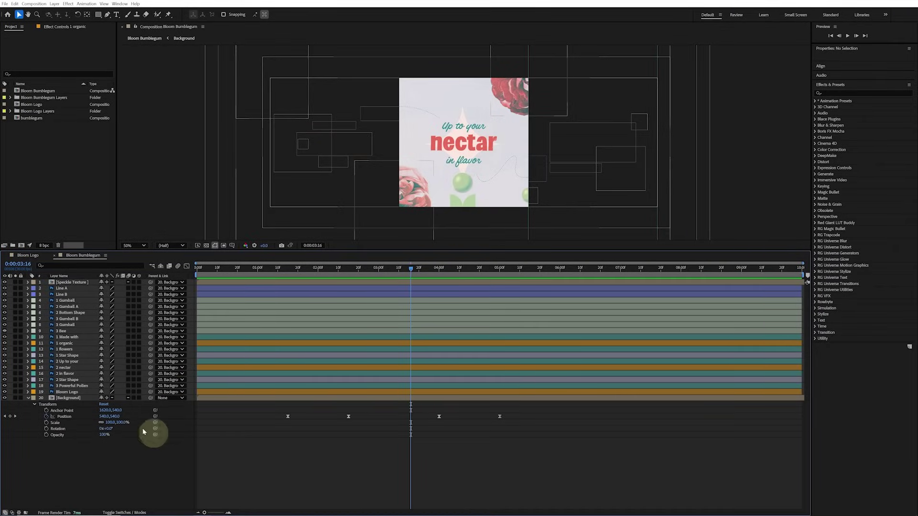
- Open the nested Background composition from its layer in Bloom Bumblegum
click(75, 398)
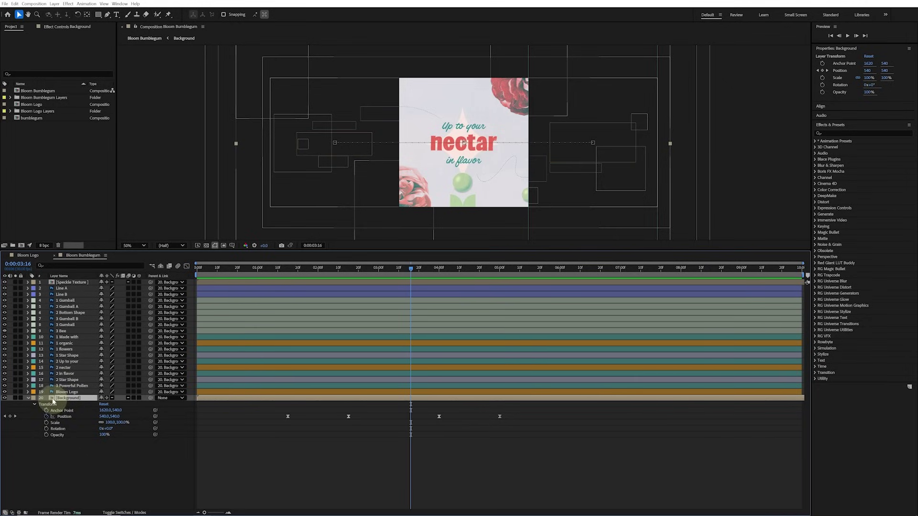
double_click(53, 399)
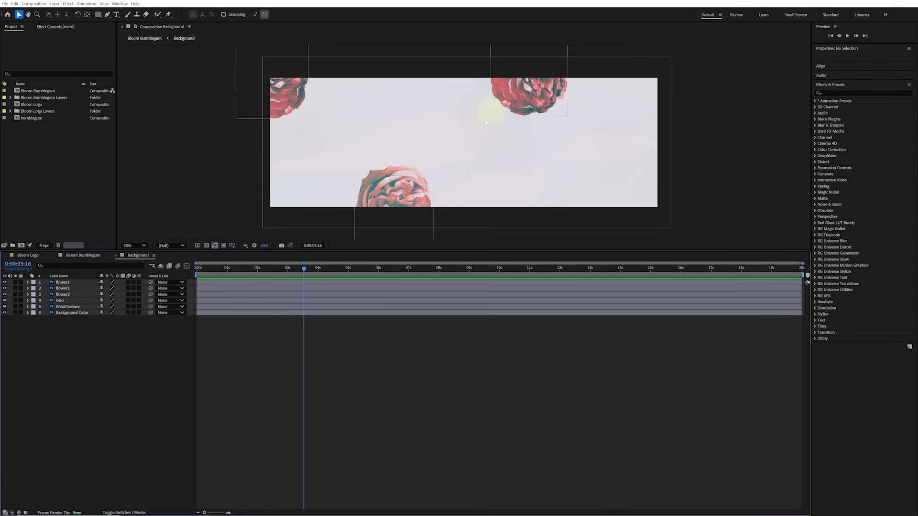
- Set the label color of the flower1, flower2 and flower3 layers to Red, and lock the Background Color layer
click(62, 282)
shift+click(66, 295)
click(33, 282)
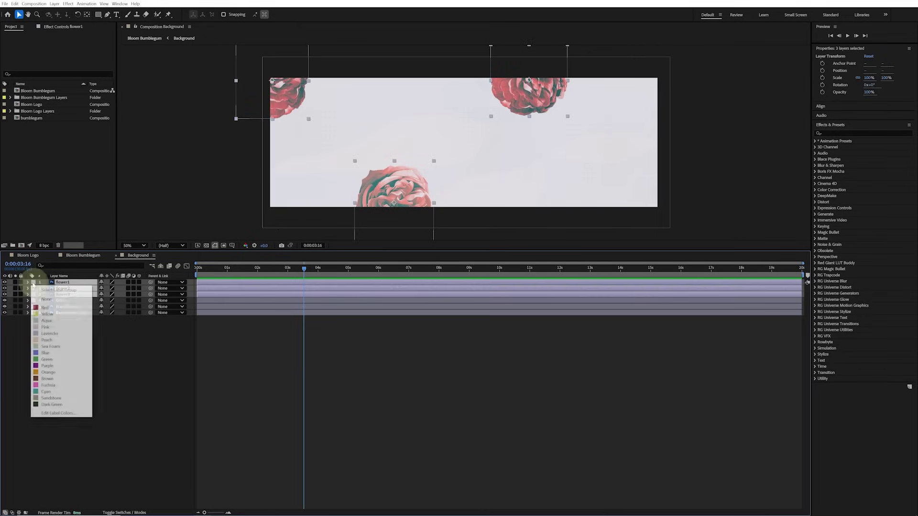
click(44, 308)
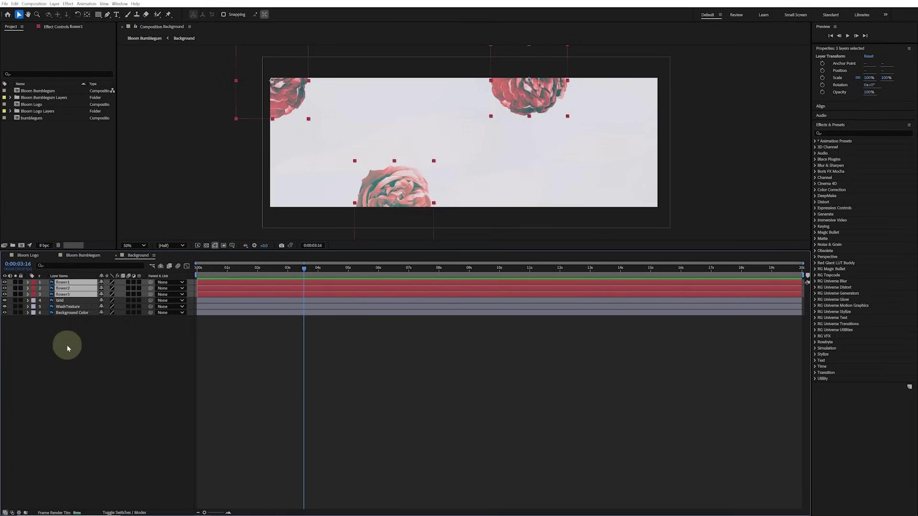
click(29, 335)
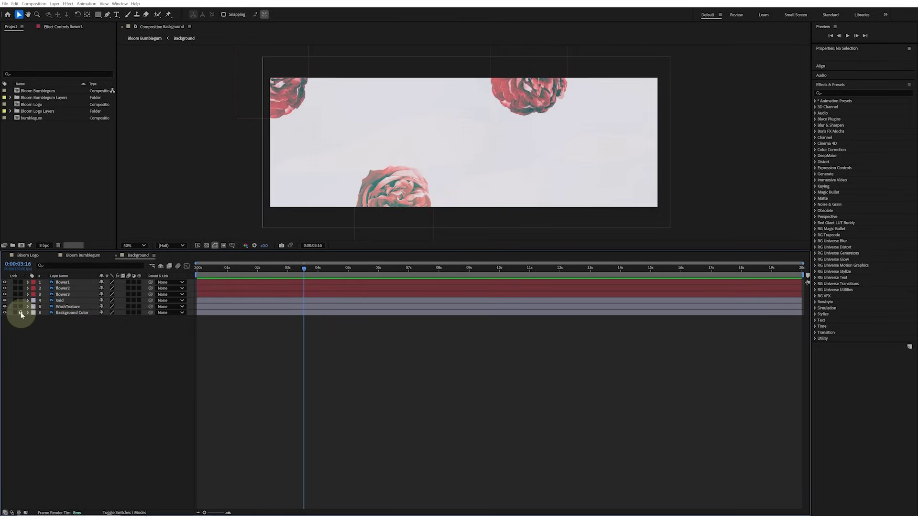
click(20, 312)
- Keyframe the flower1 layer's Rotation from 0° at 0 seconds to 45° at 10 seconds
drag(220, 269, 196, 270)
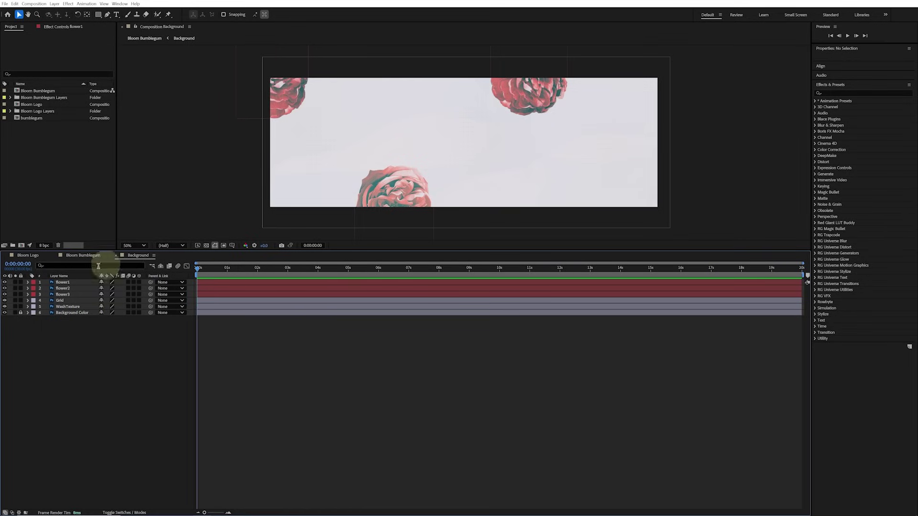
click(70, 283)
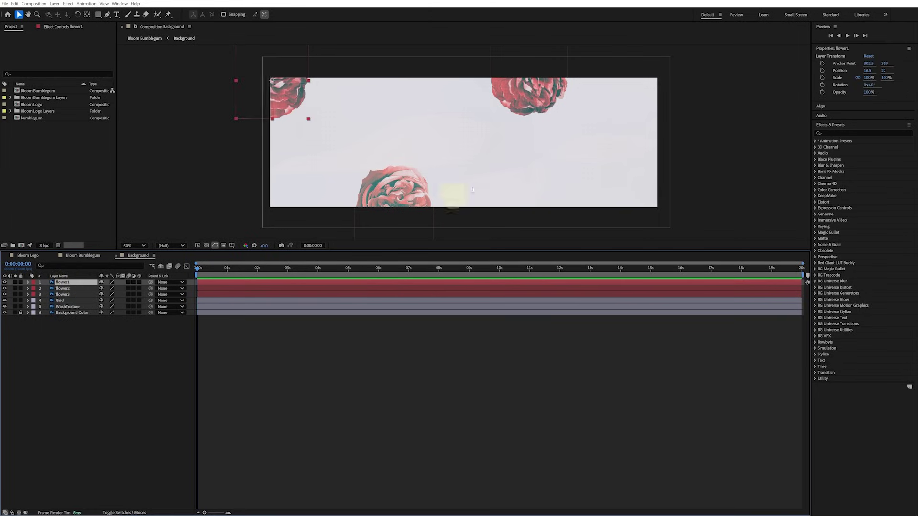
click(823, 85)
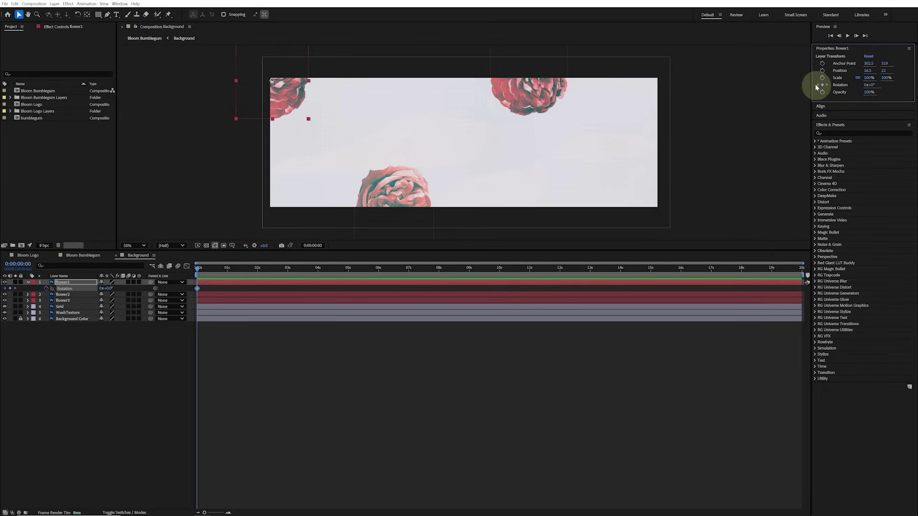
click(499, 271)
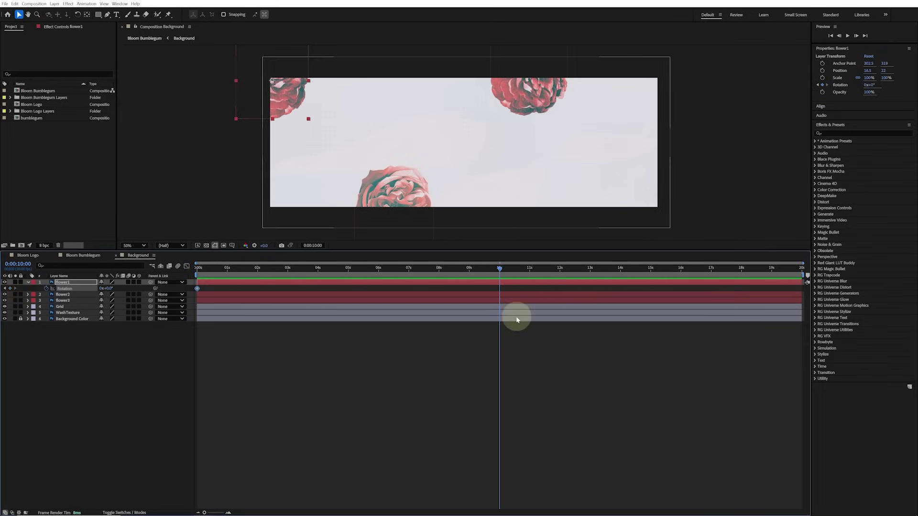
click(106, 289)
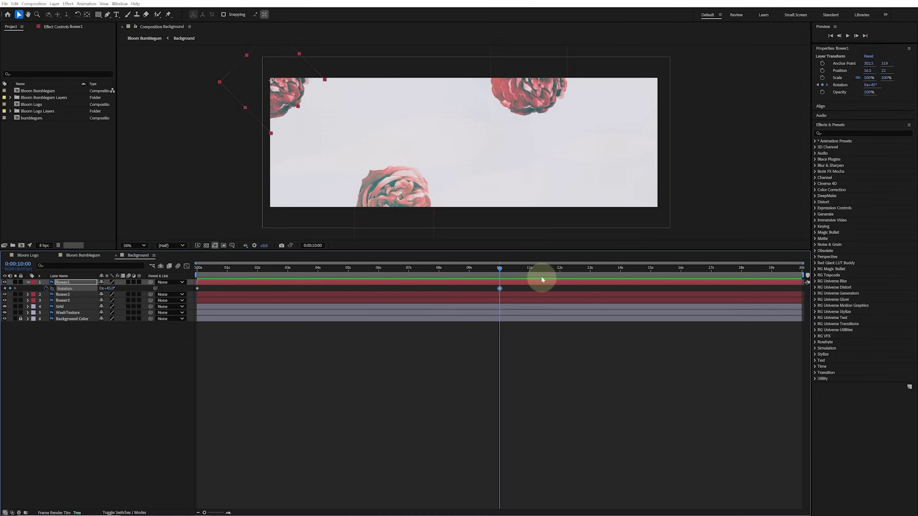
- Set the work area from 4 to 10 seconds, and extend its beginning back to 0 seconds
drag(287, 267, 318, 271)
key(b)
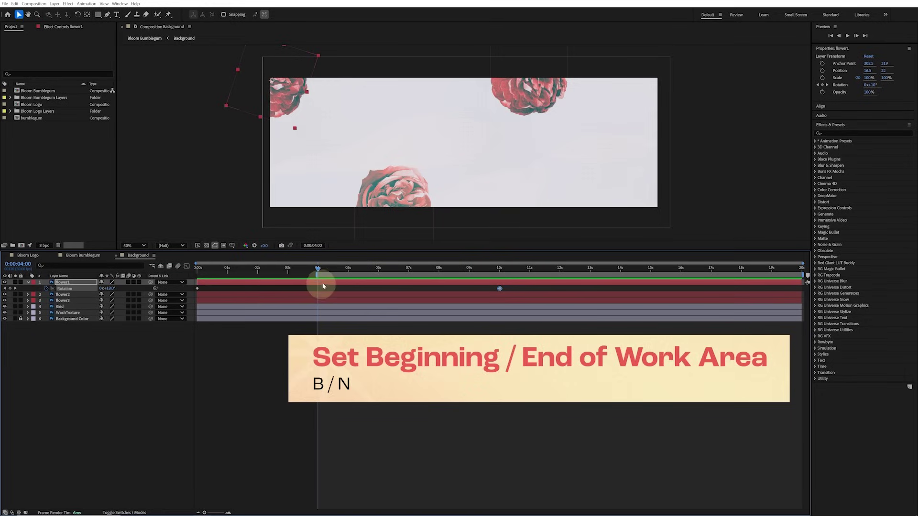
drag(507, 269, 499, 270)
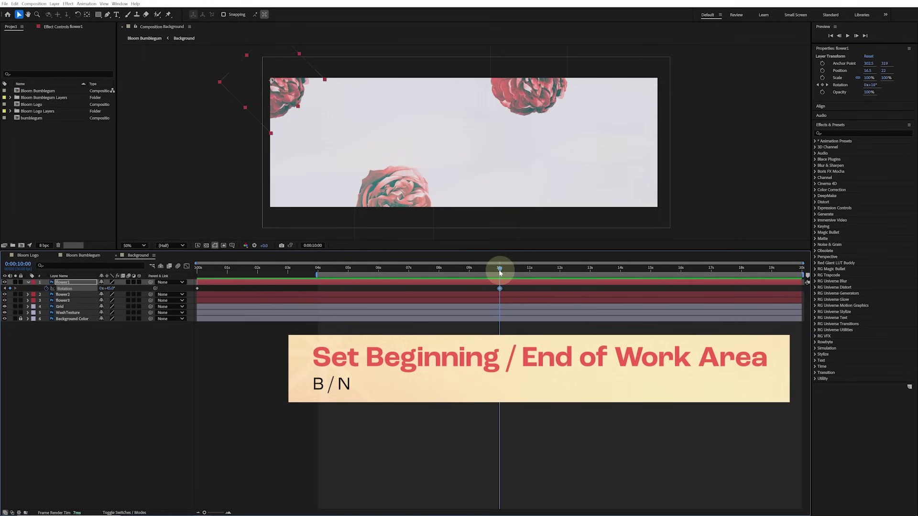
key(n)
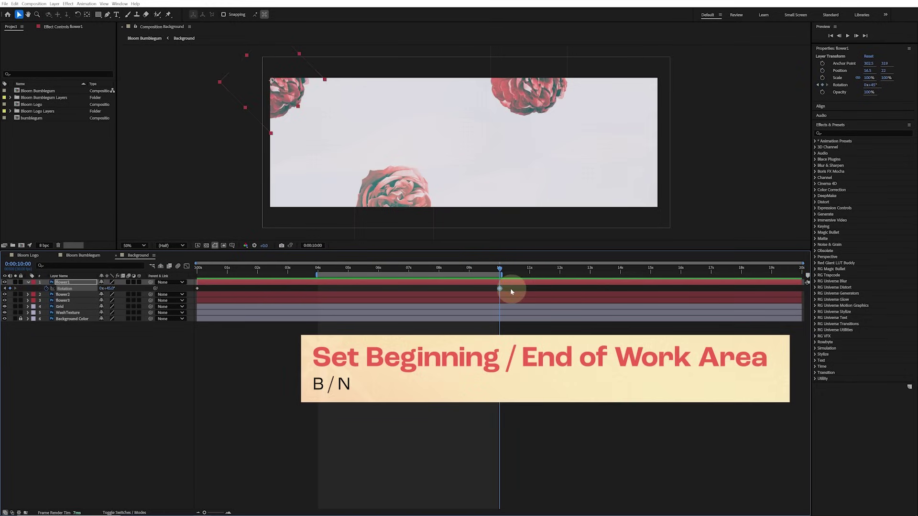
drag(315, 278, 139, 273)
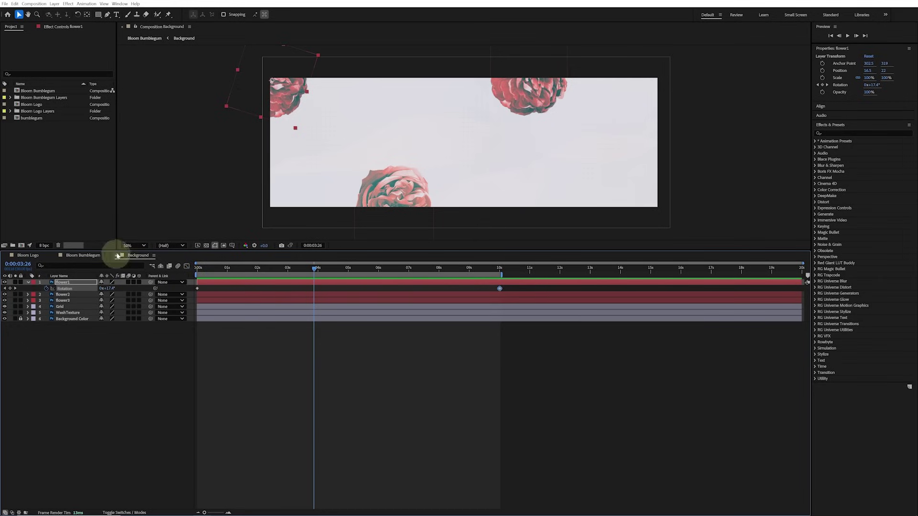
- Preview the flower1 rotation within the work area, return to 0 seconds and inspect its Rotation keyframes
click(297, 374)
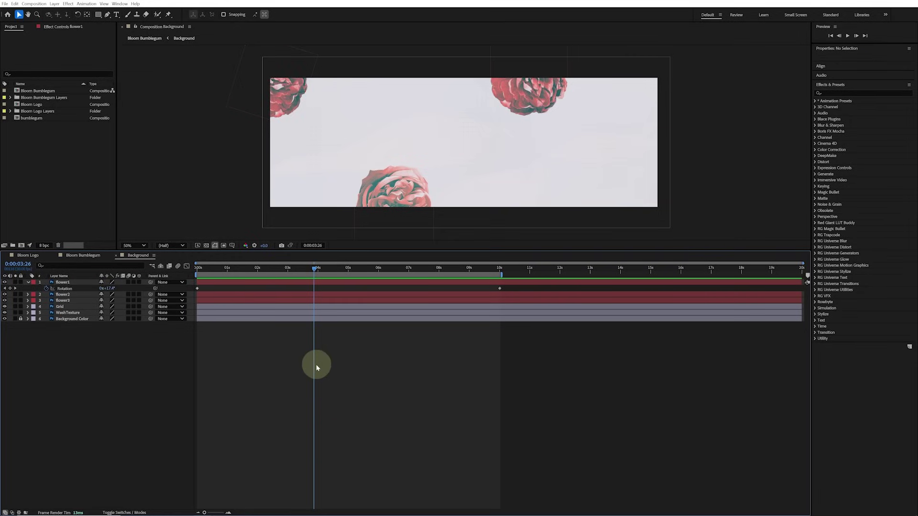
key(space)
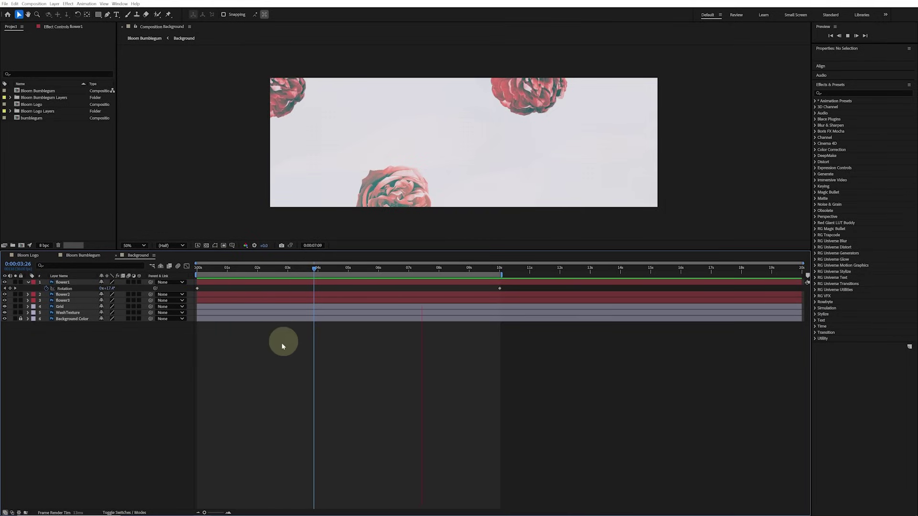
key(space)
drag(254, 268, 190, 272)
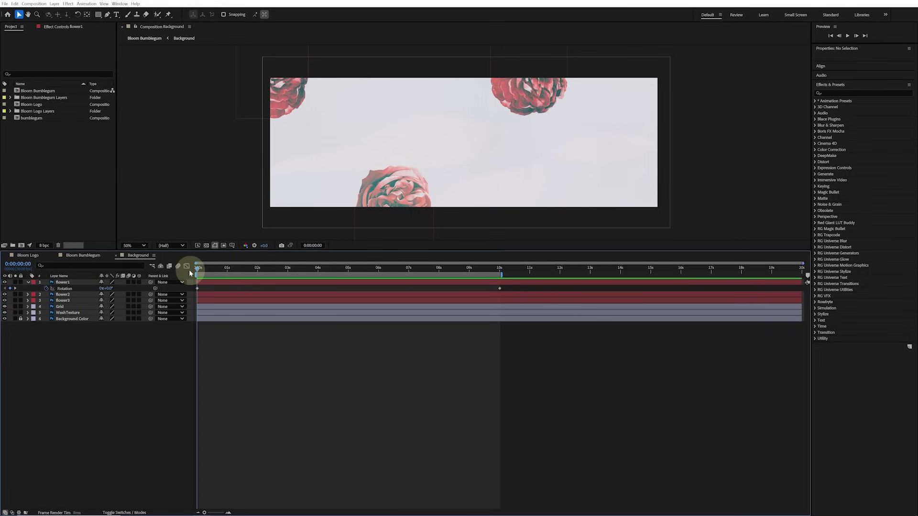
click(64, 289)
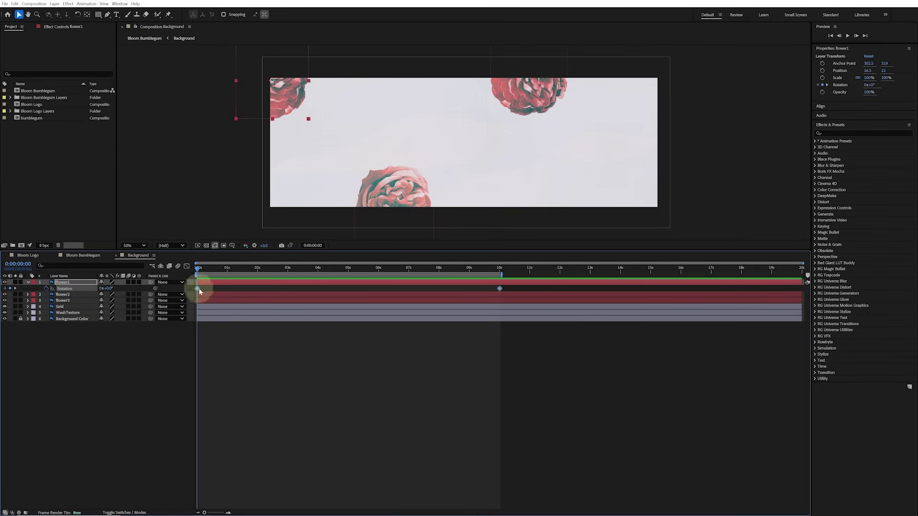
click(168, 394)
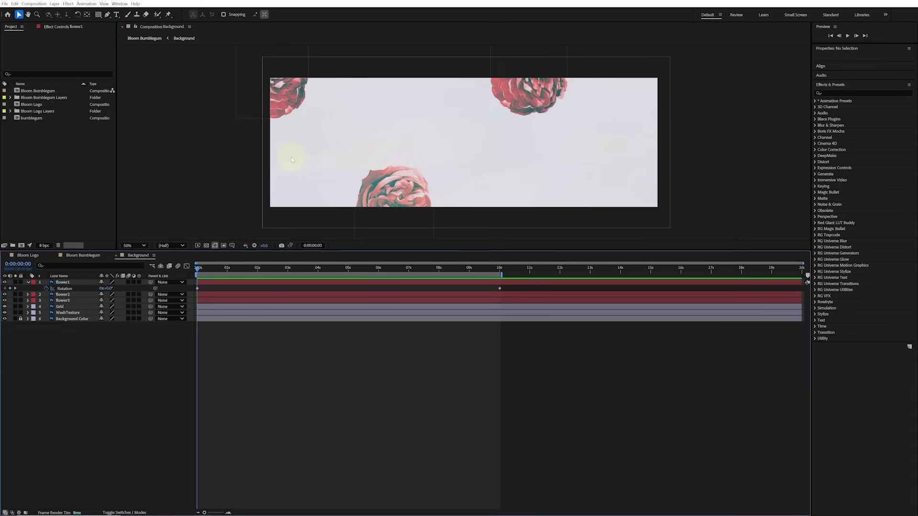
- Reveal only the Rotation property on the flower2 and flower3 layers
click(67, 295)
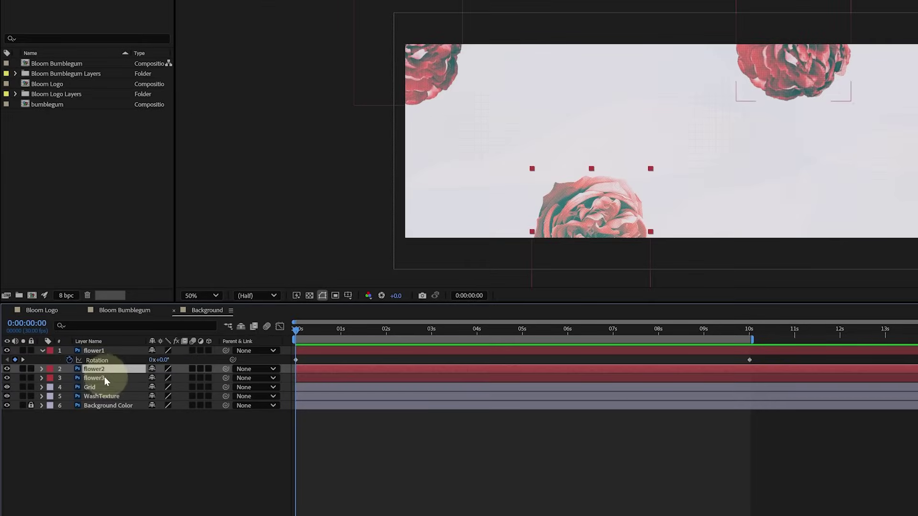
shift+click(105, 379)
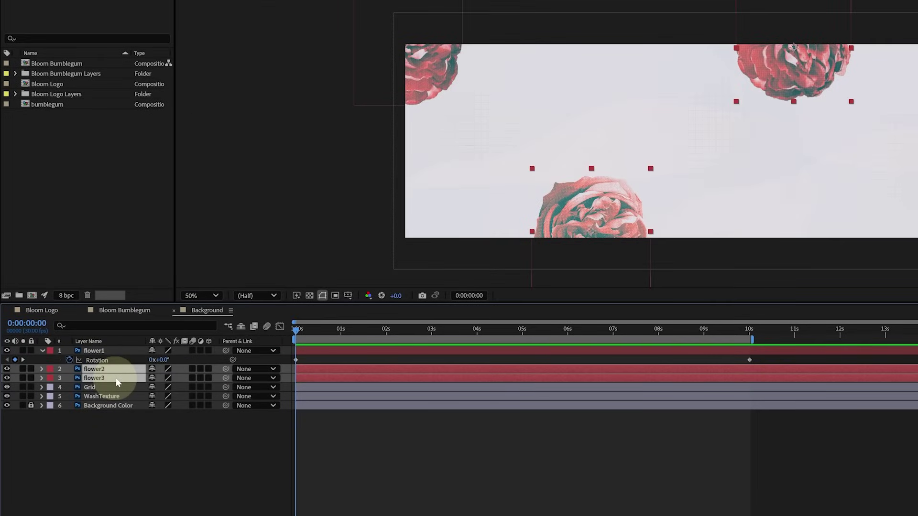
key(r)
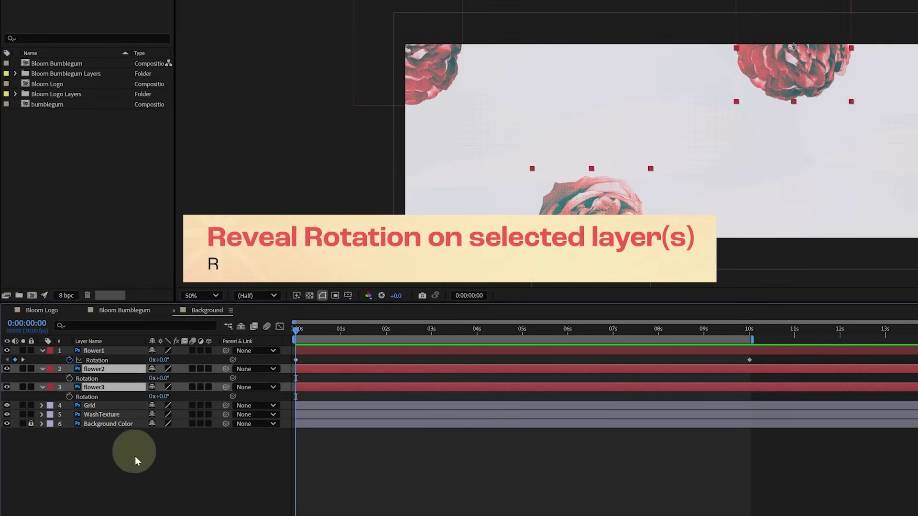
click(143, 491)
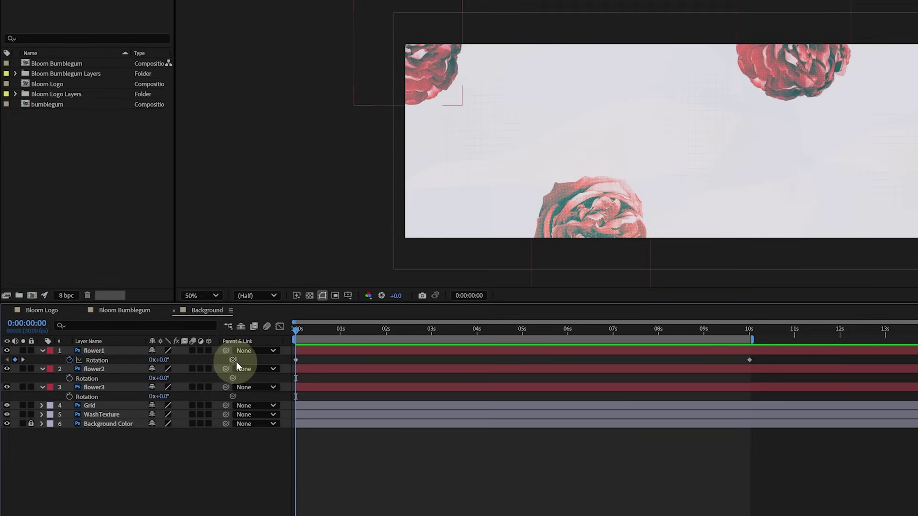
- Link the Rotation of flower2 and flower3 to flower1's Rotation, checking the expression generated on flower2
click(120, 380)
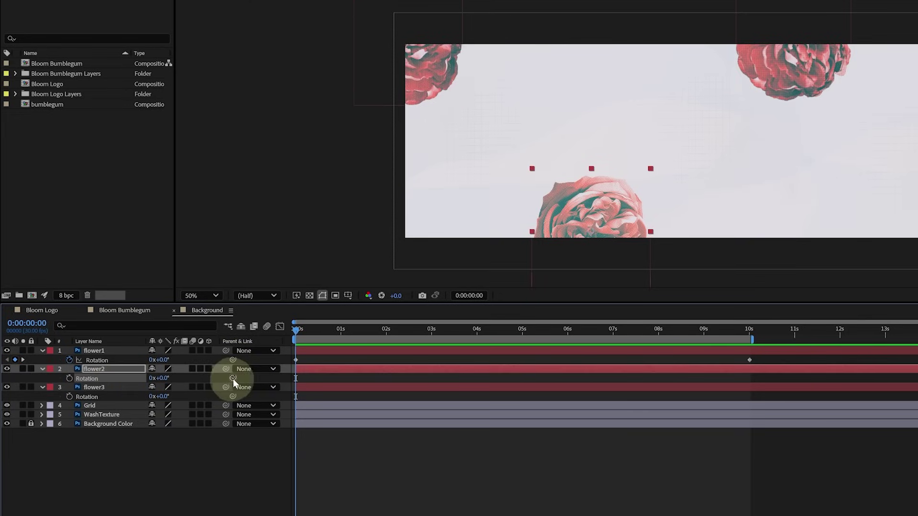
drag(233, 379, 116, 358)
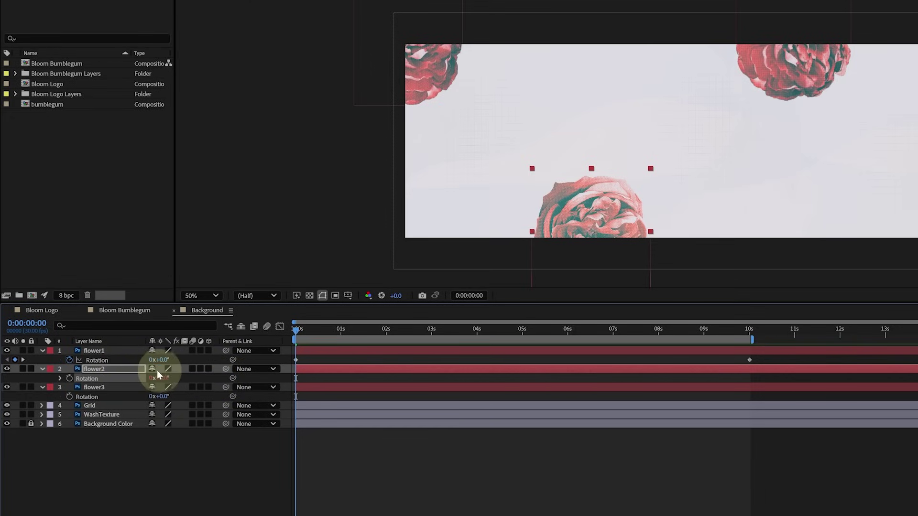
click(60, 380)
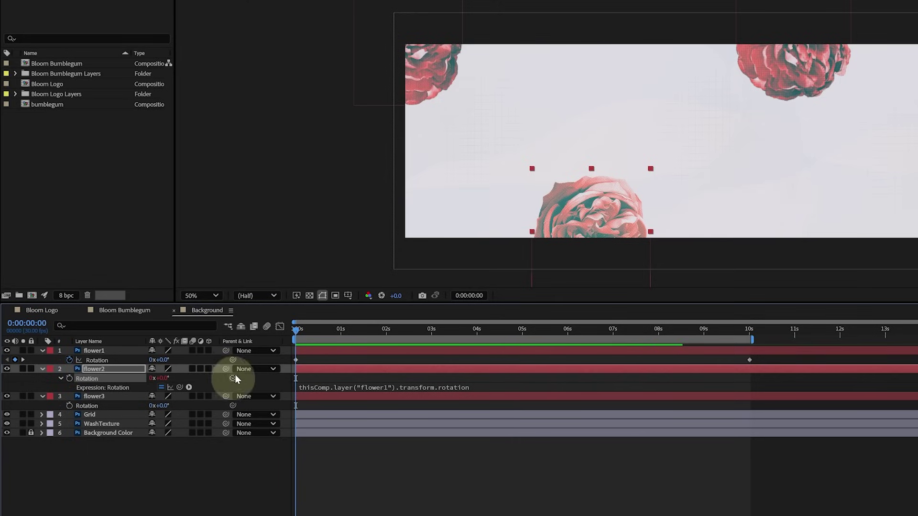
click(60, 379)
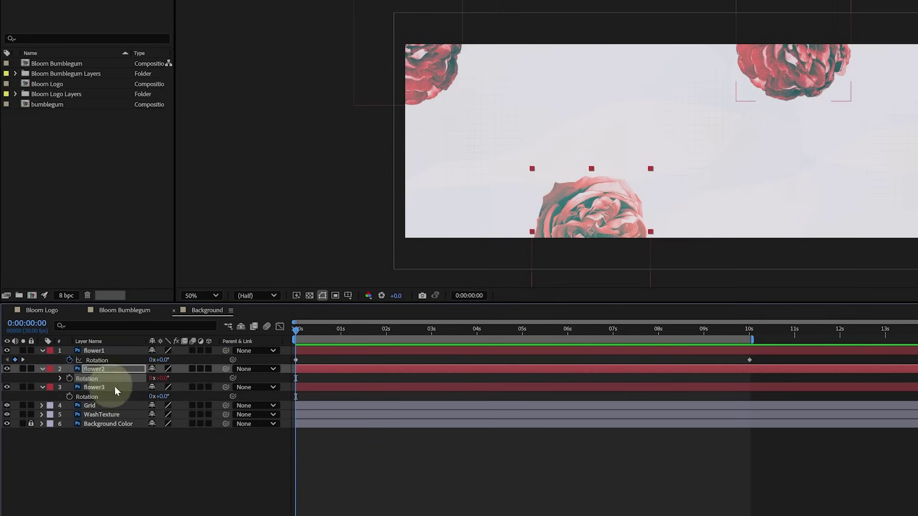
drag(233, 396, 118, 359)
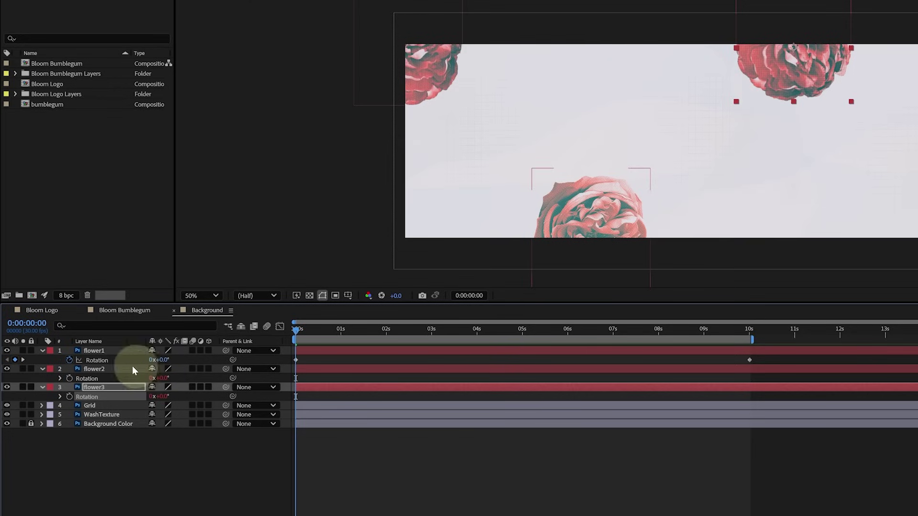
- Scrub and play the Background composition to preview the linked rotation of all three flowers
drag(303, 339, 470, 336)
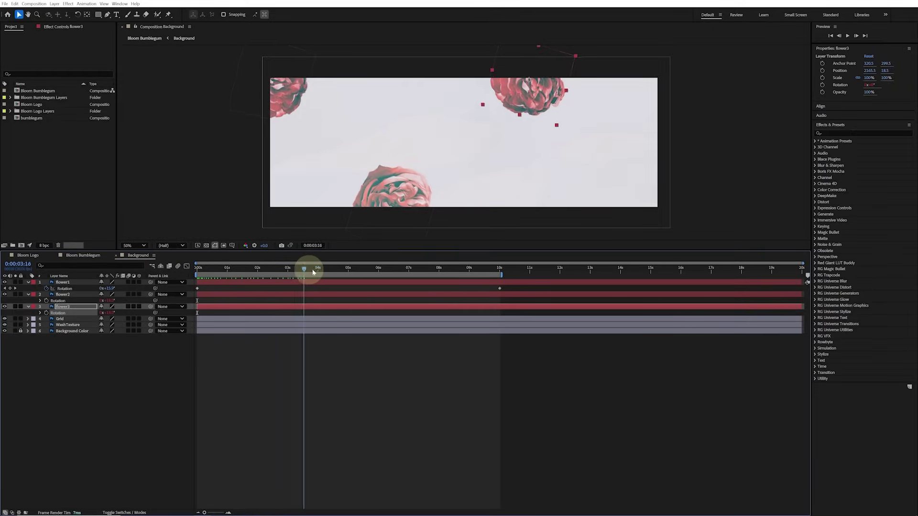
drag(313, 273, 482, 275)
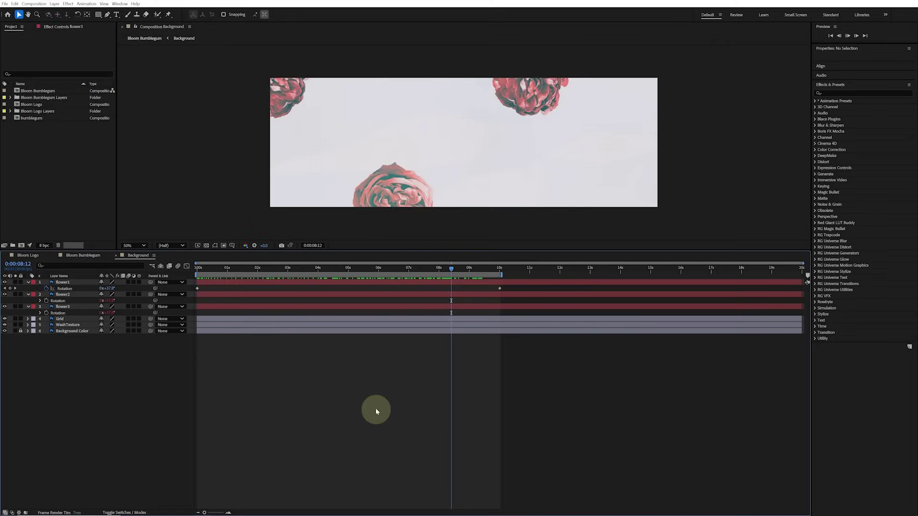
key(space)
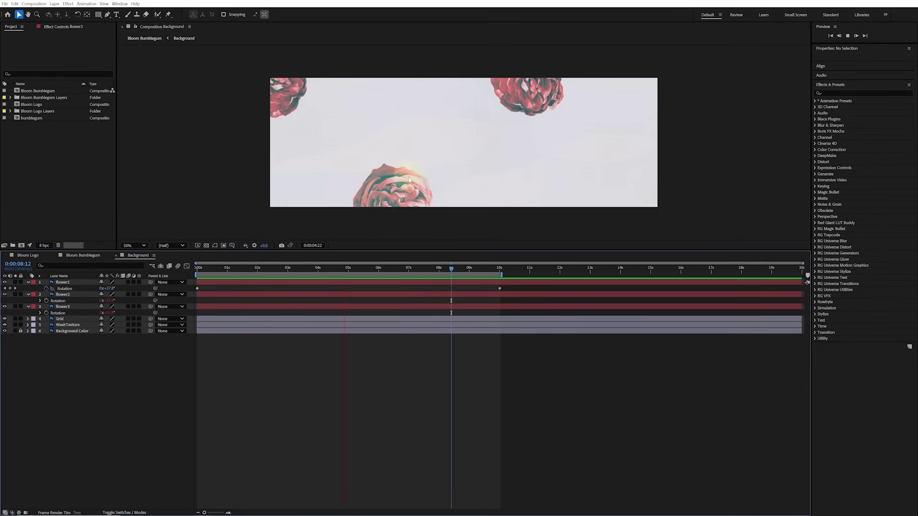
key(space)
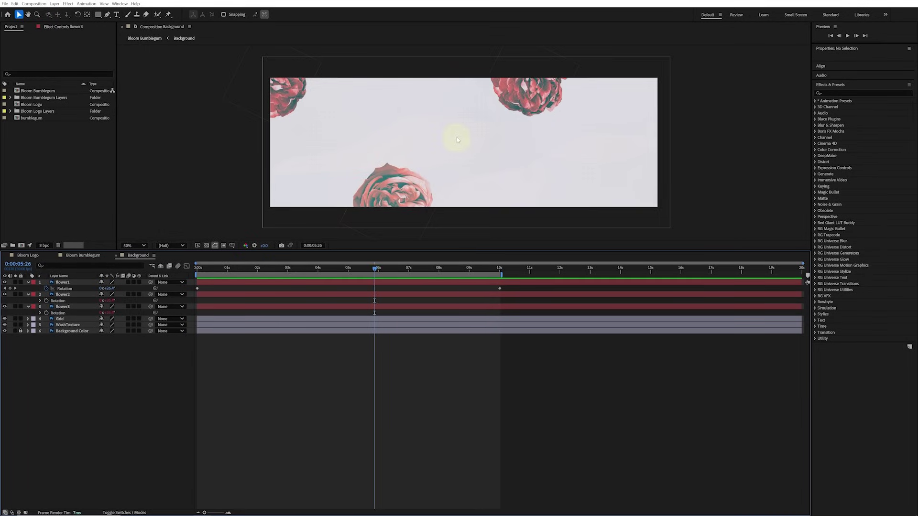
- Keyframe the Position of the Grid and WashTexture layers at 0 seconds and move both layers down to Y 660
click(72, 318)
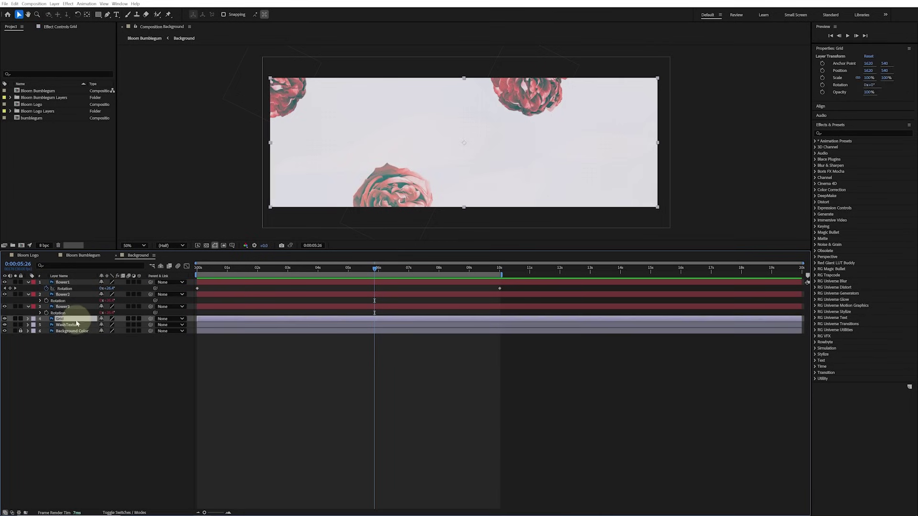
click(72, 325)
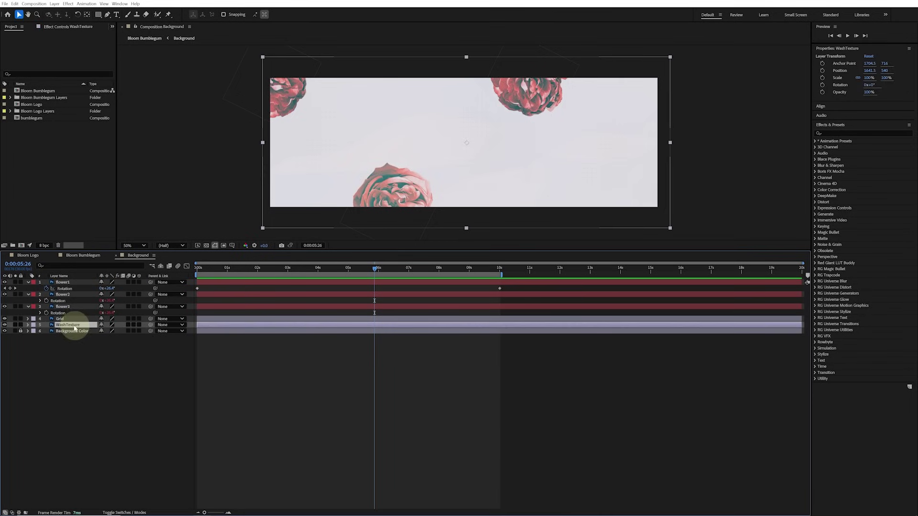
shift+click(67, 318)
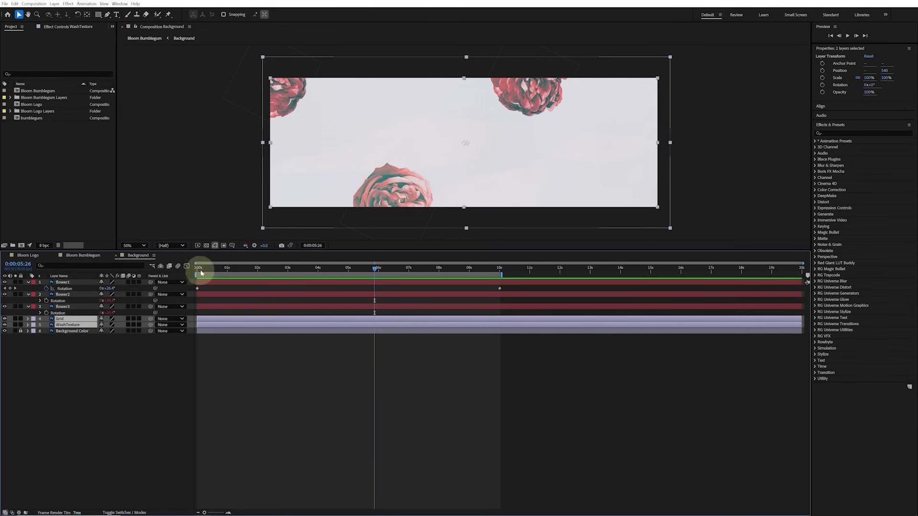
drag(204, 267, 187, 271)
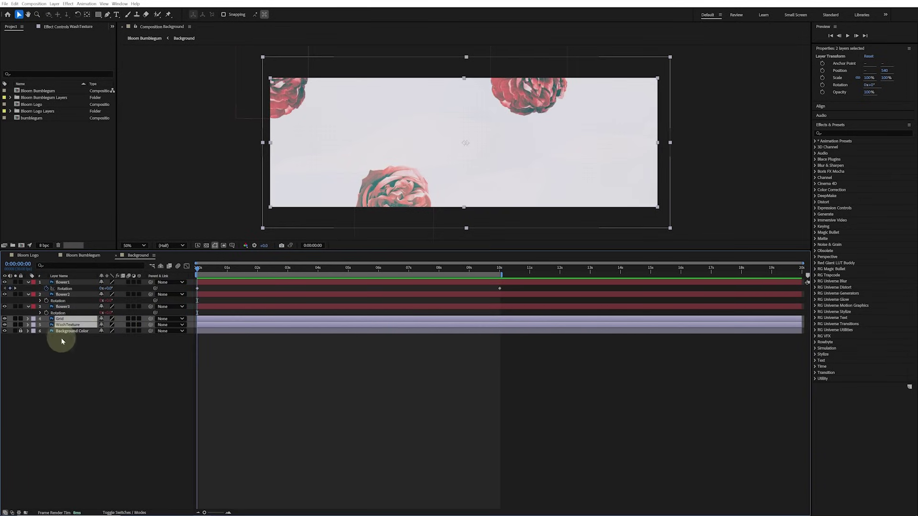
key(p)
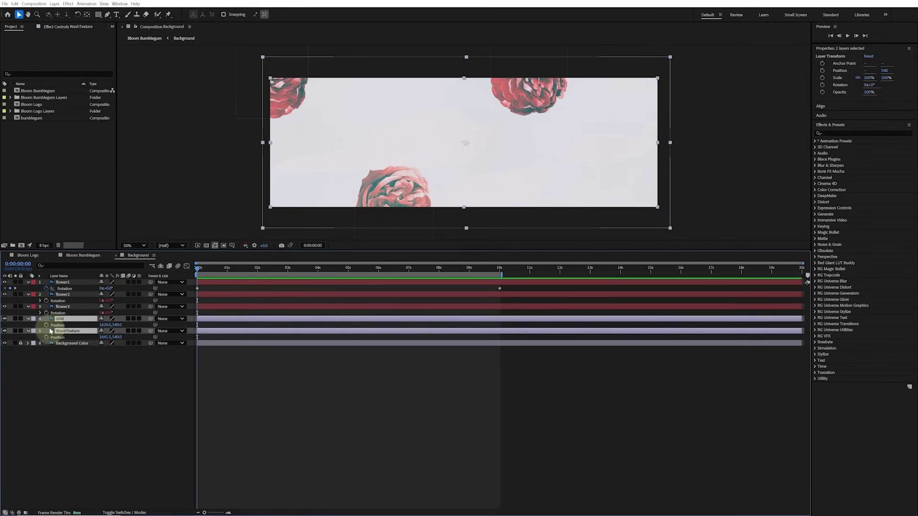
click(46, 325)
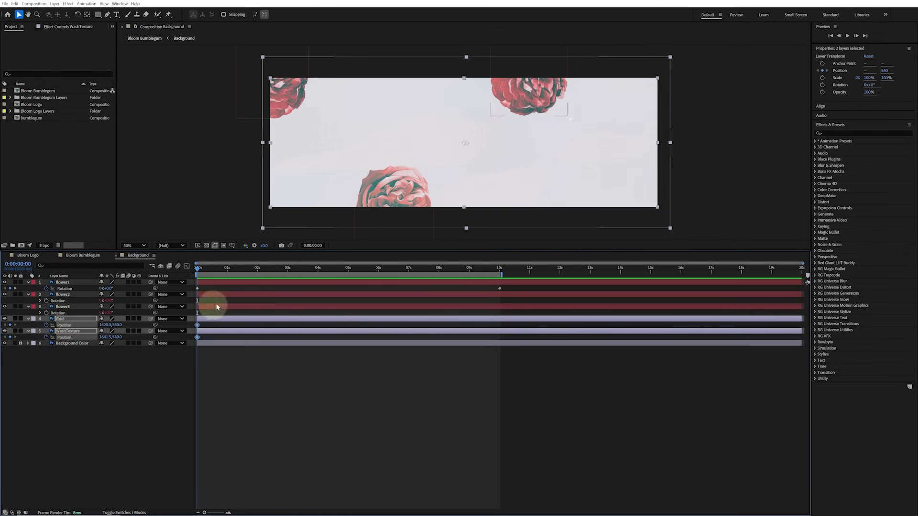
drag(472, 63, 470, 76)
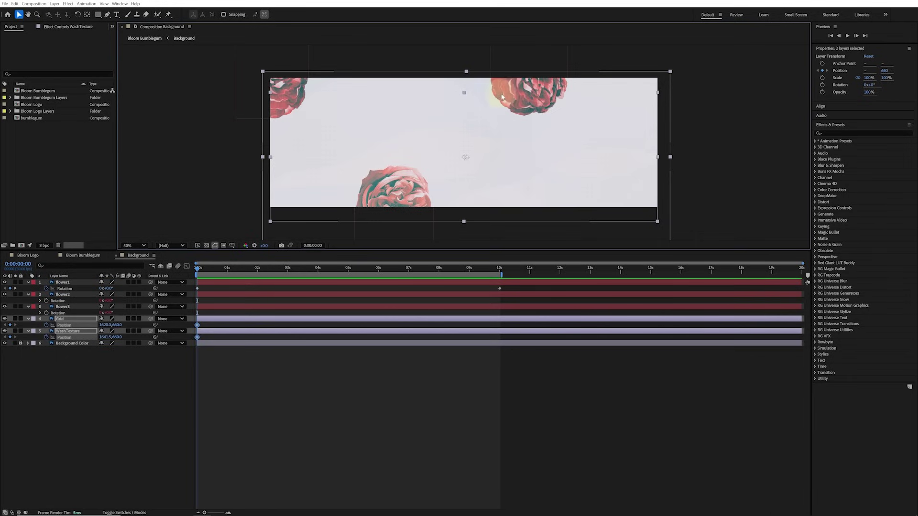
- At 10 seconds, nudge the Grid and WashTexture layers up to Y 436 to create their ending Position keyframes
key(k)
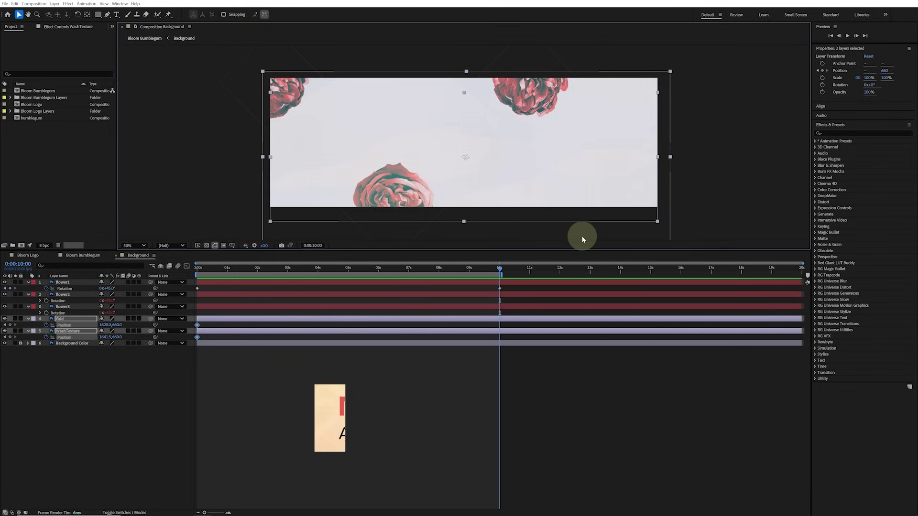
key(Up)
key(Up)
key(Up)
key(Up)
key(Up)
key(Up)
key(Up)
key(Up)
key(Up)
key(Up)
key(Up)
key(Up)
key(Up)
key(Up)
key(Up)
key(Up)
key(Up)
key(Up)
key(Up)
key(Up)
key(Up)
key(Up)
key(Up)
key(Up)
key(Up)
key(Up)
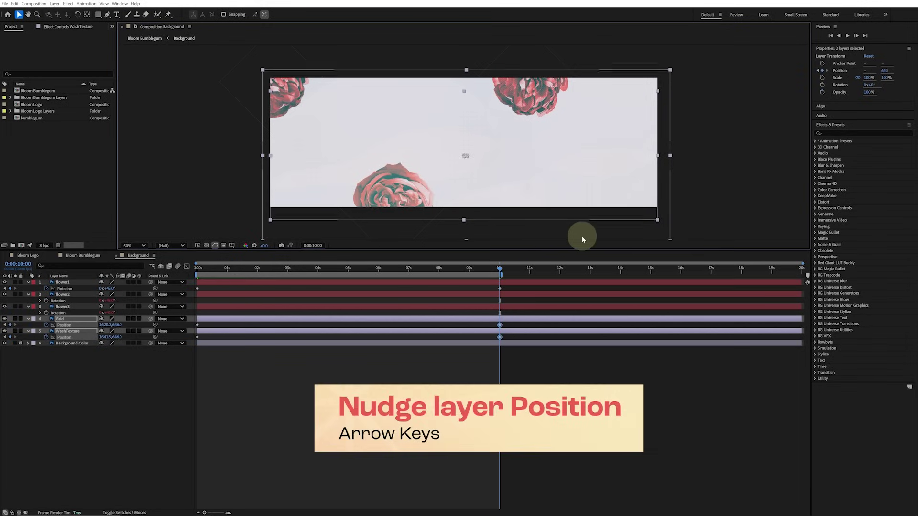
key(Up)
key(Up)
key(Up)
key(Up)
key(Up)
key(Up)
key(Up)
key(Up)
key(Up)
key(Up)
key(Up)
key(Up)
key(Up)
key(Up)
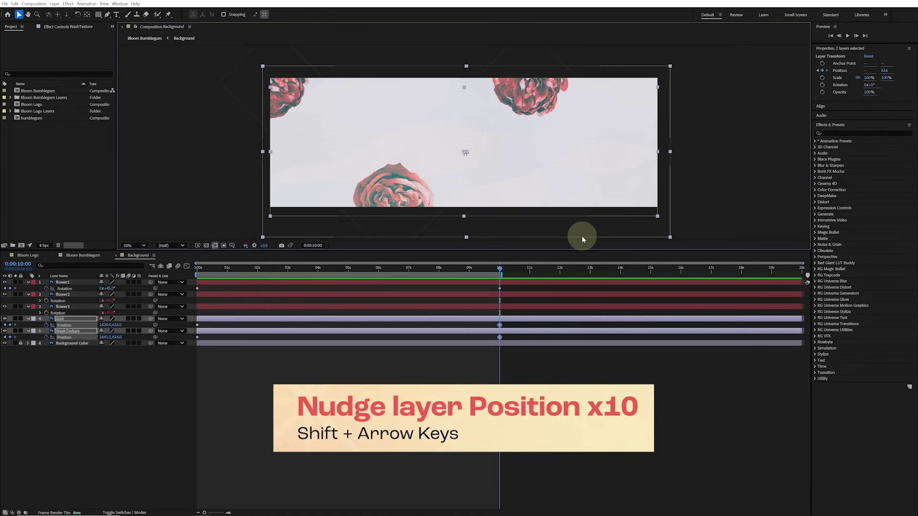
key(shift+Up)
key(shift+Up)
key(shift+Up)
key(shift+Up)
key(shift+Up)
key(shift+Up)
key(shift+Up)
key(shift+Up)
key(shift+Up)
key(shift+Up)
key(shift+Up)
key(shift+Up)
key(shift+Up)
key(shift+Up)
key(shift+Up)
key(shift+Up)
key(shift+Up)
key(shift+Up)
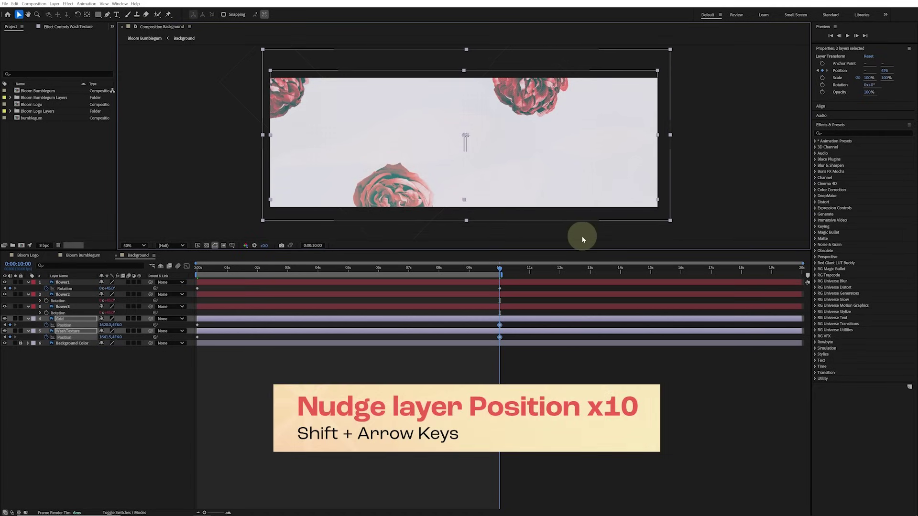
- Preview the drifting grid and wash textures in the Background composition at 100% magnification
key(slash)
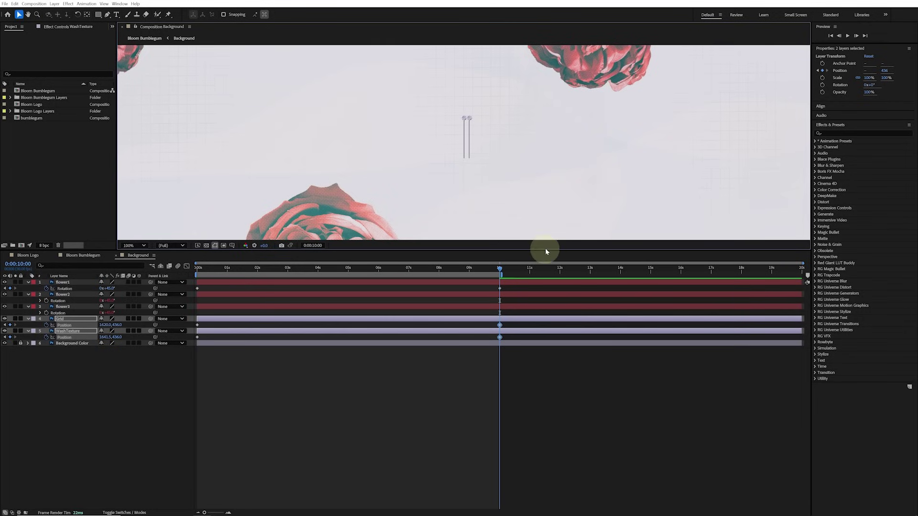
key(space)
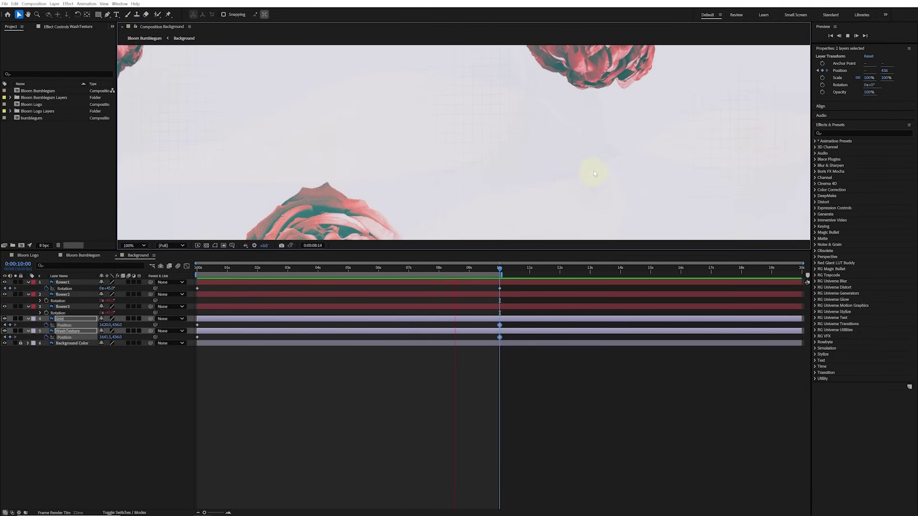
click(119, 259)
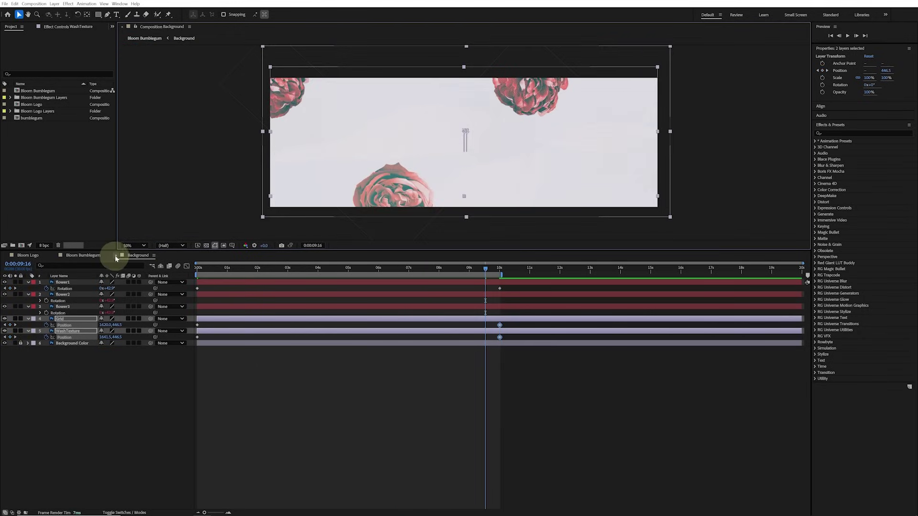
- Return to the Bloom Bumblegum composition, enlarge its view to 100% and preview the panel slide with the animated background
click(116, 256)
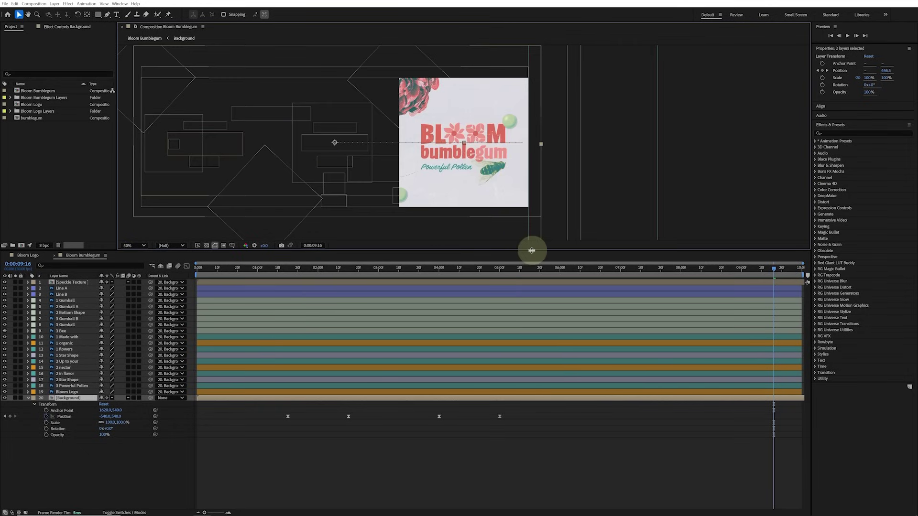
drag(532, 250, 582, 318)
key(slash)
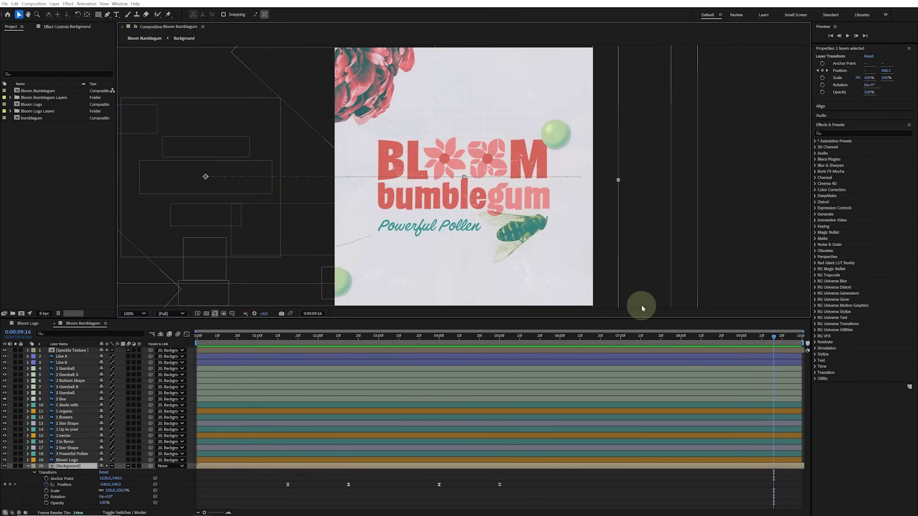
key(space)
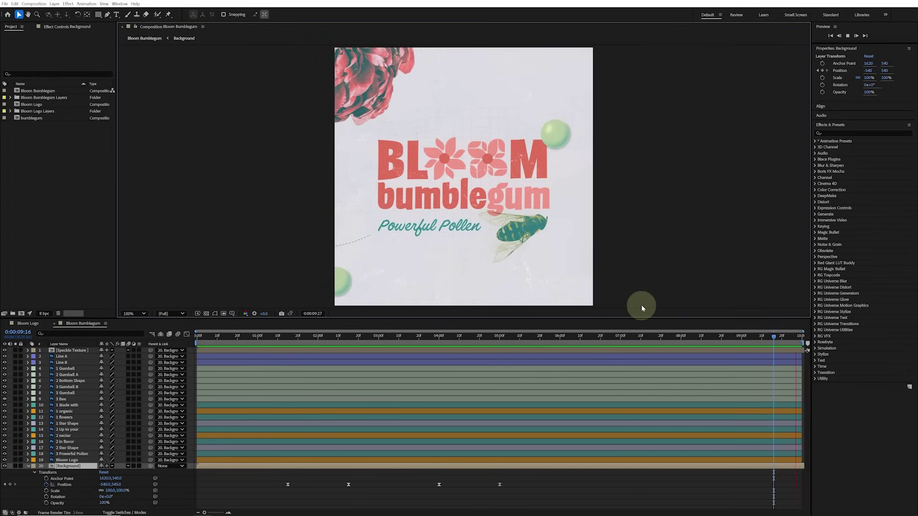
- Go to 2 seconds between the first two panels and reveal only the Position property of the Background layer
click(300, 337)
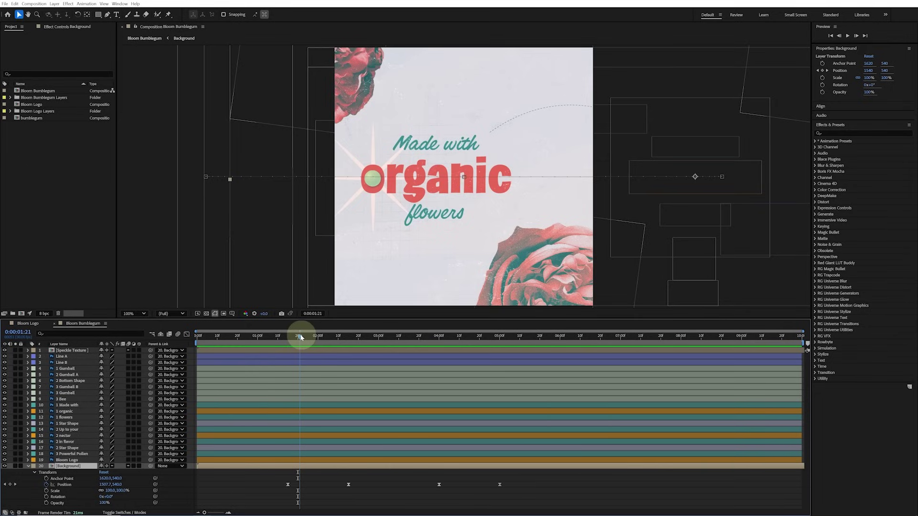
drag(300, 337, 319, 334)
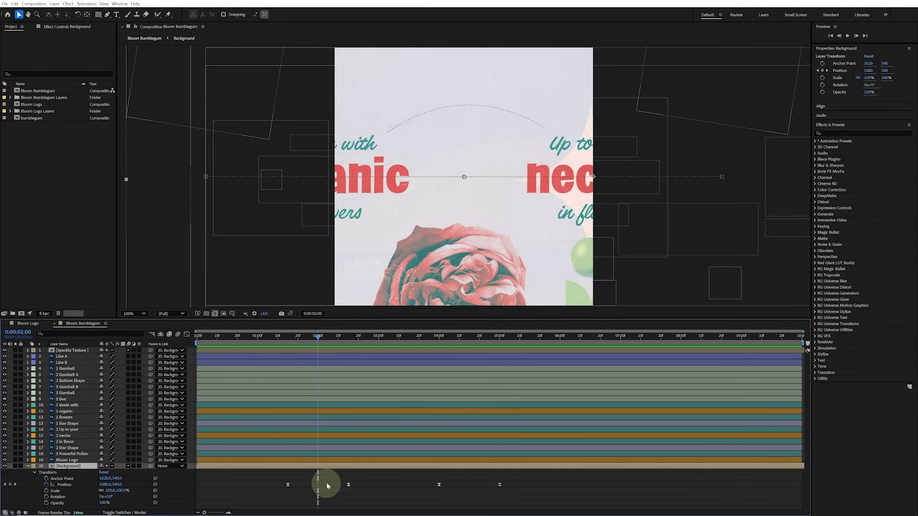
key(p)
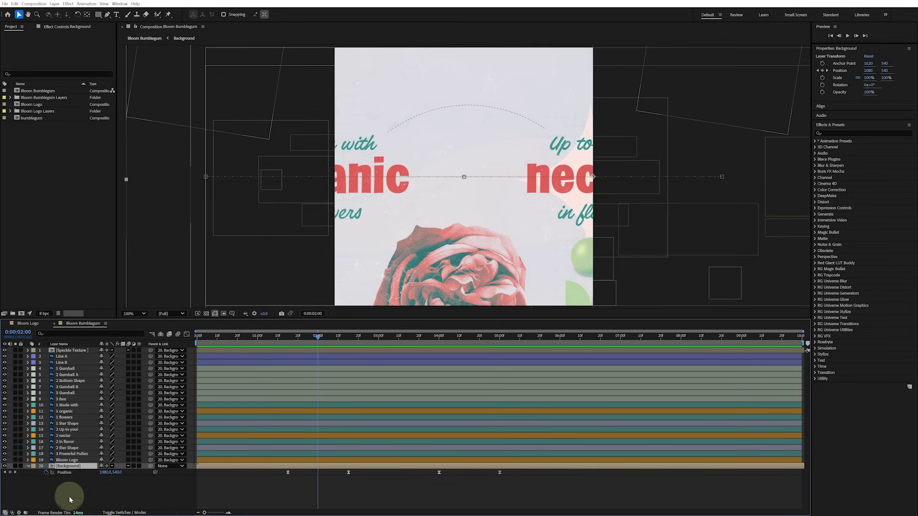
- Draw a rectangular mask on the Line A layer that surrounds the whole dashed arc
click(75, 357)
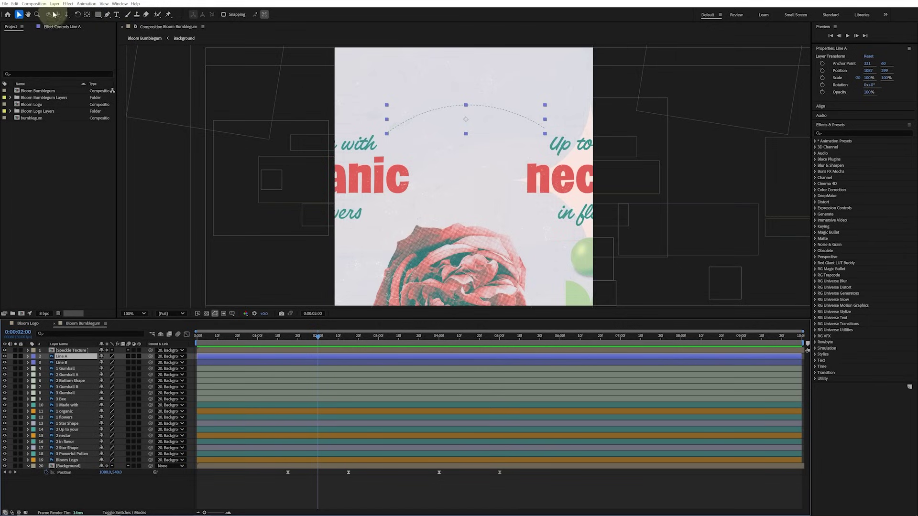
click(99, 15)
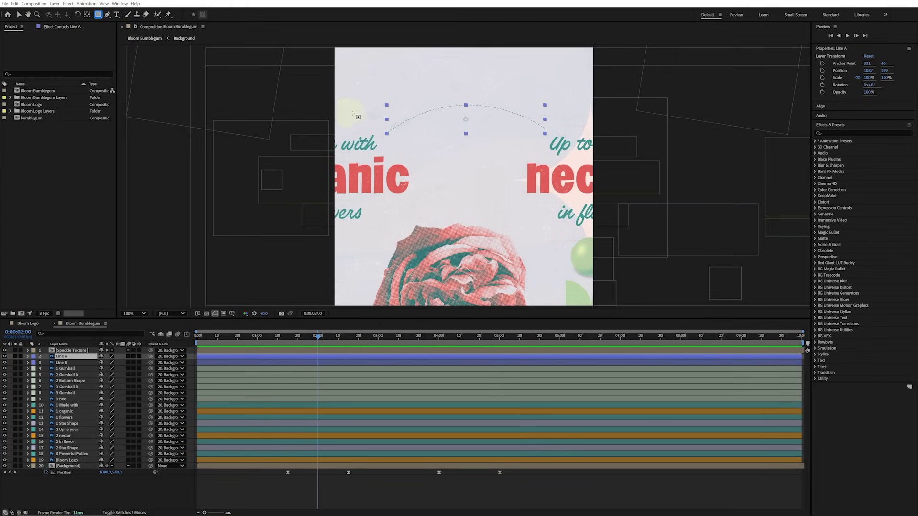
click(371, 99)
drag(494, 128, 546, 144)
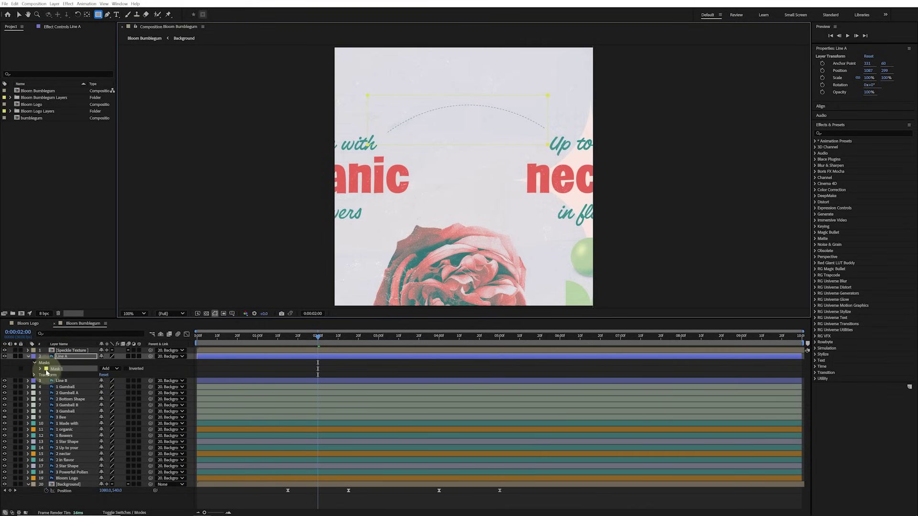
- Change the color of Line A's mask outline to magenta, E500FE
click(46, 369)
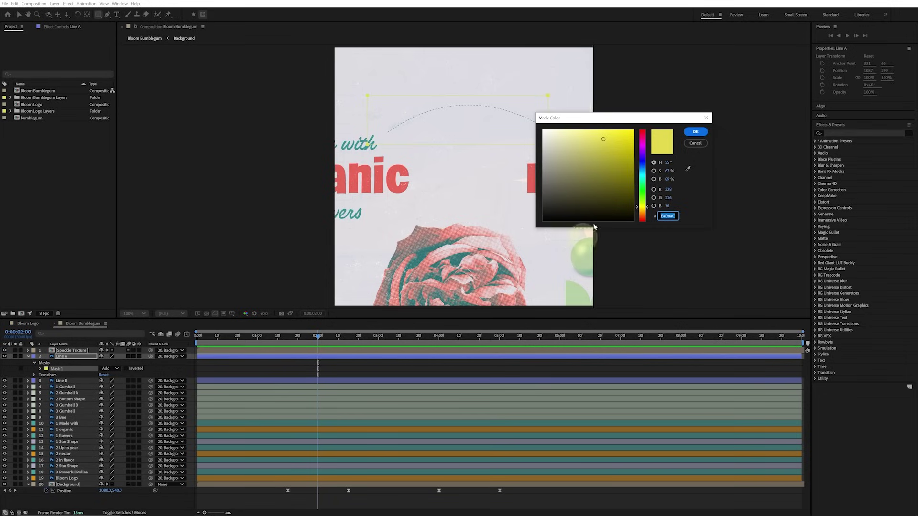
mouse_move(642, 155)
mouse_down()
mouse_move(642, 163)
mouse_move(640, 134)
mouse_move(648, 150)
mouse_up()
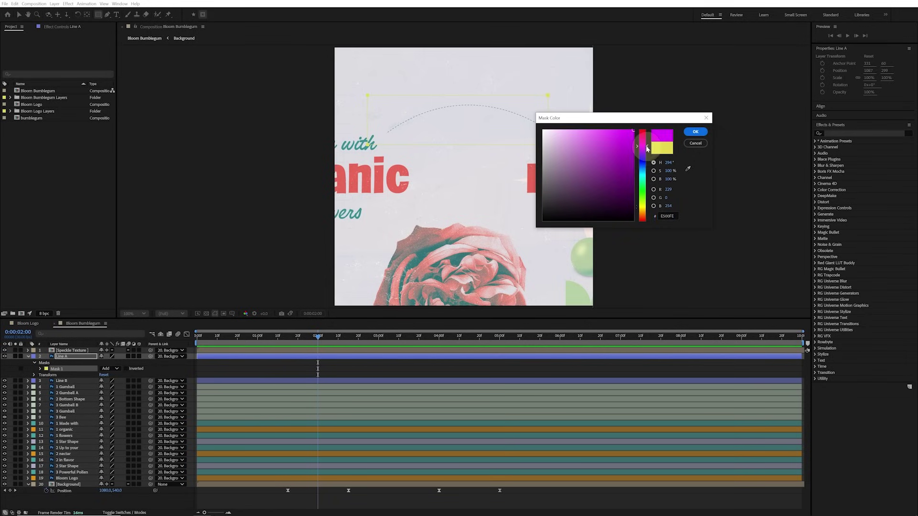
click(693, 133)
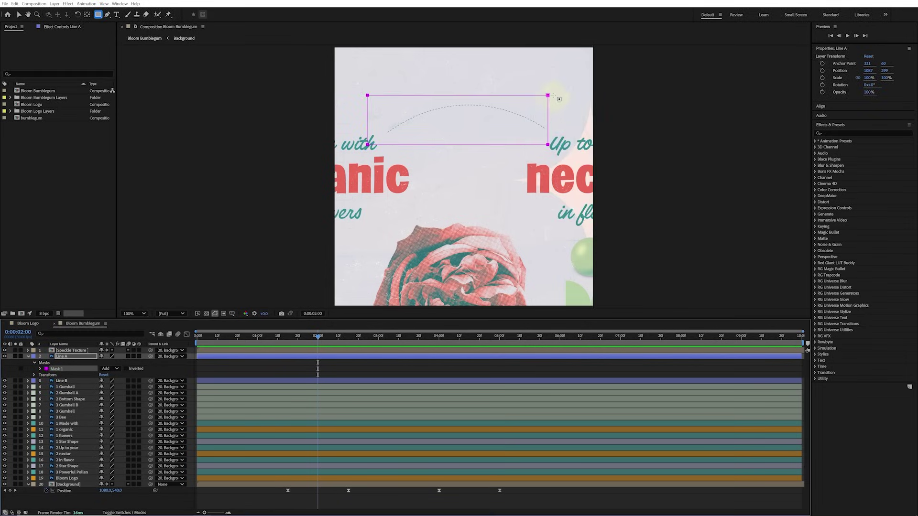
- Keyframe Line A's Mask Path at 2 seconds, and at 0:00:01:26 shift the mask left until it clears the dashed arc
click(41, 369)
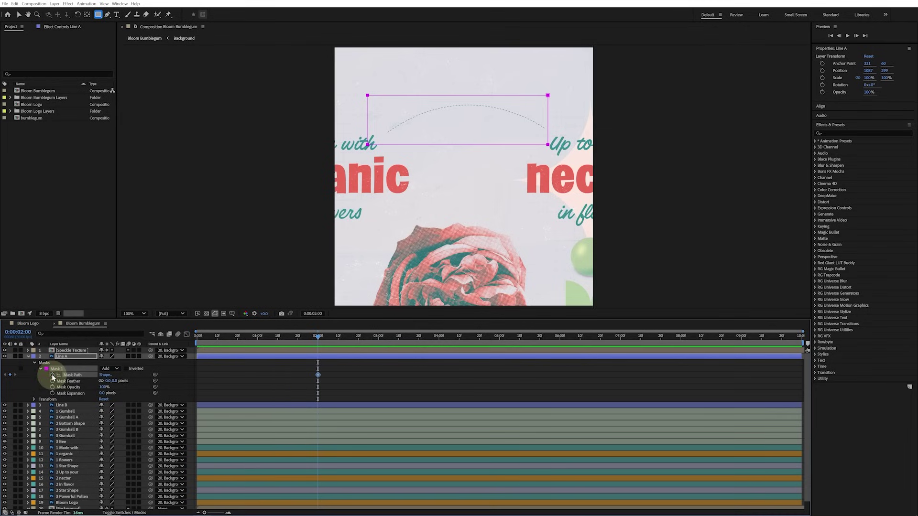
drag(318, 338, 310, 337)
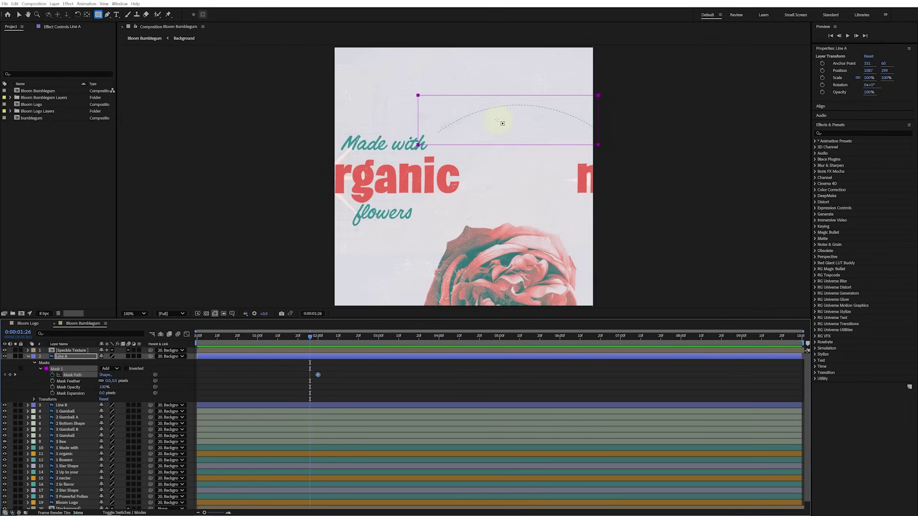
key(v)
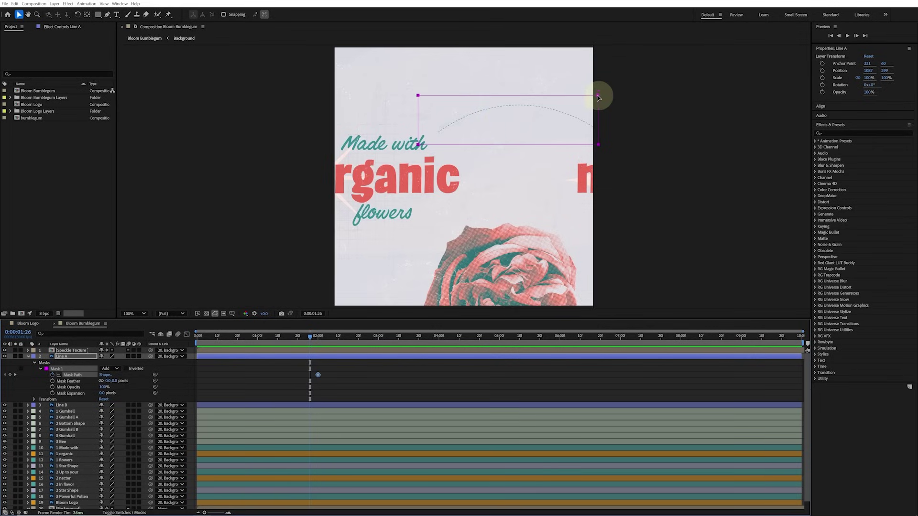
drag(598, 97, 434, 97)
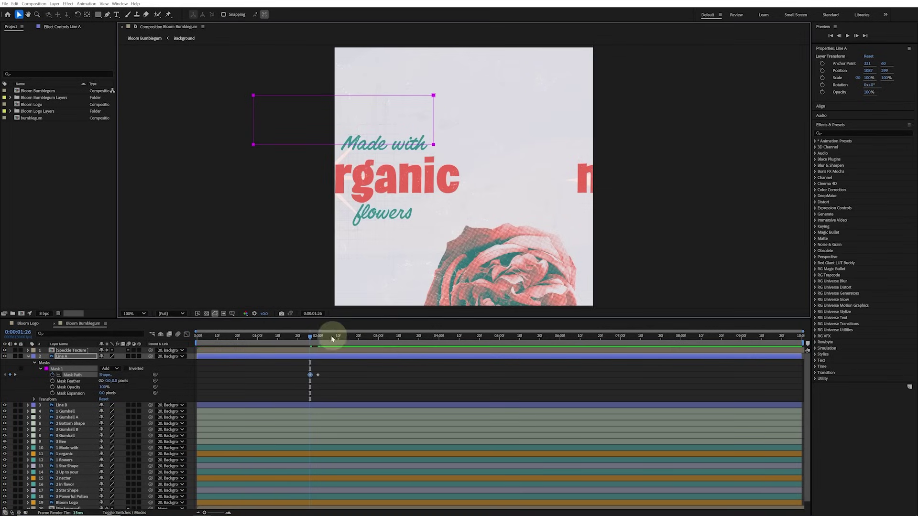
drag(311, 337, 328, 337)
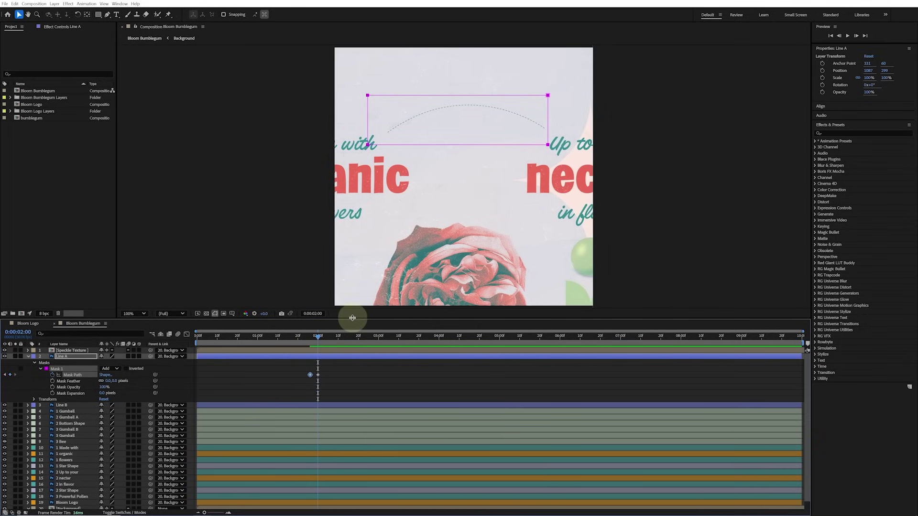
- Align Line A's two Mask Path keyframes with Background's first two Position keyframes and preview the line reveal within a shortened work area
drag(353, 318, 350, 235)
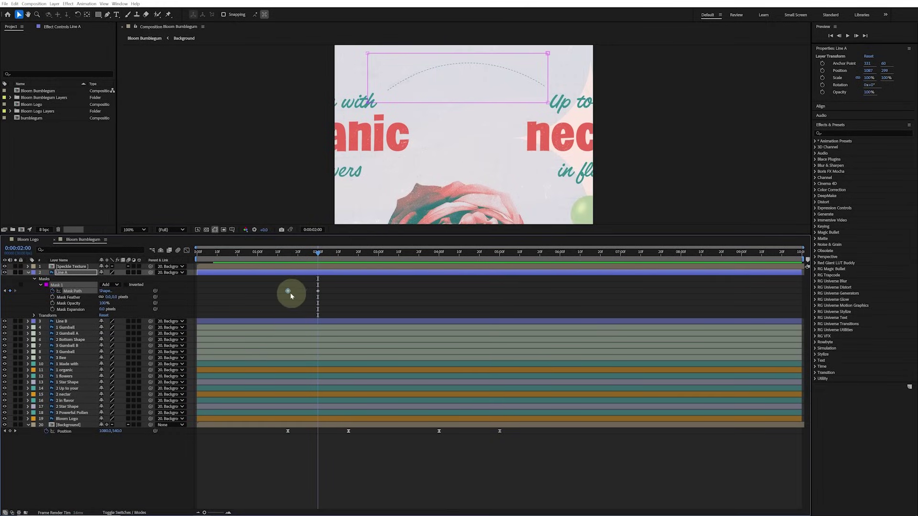
drag(319, 292, 352, 290)
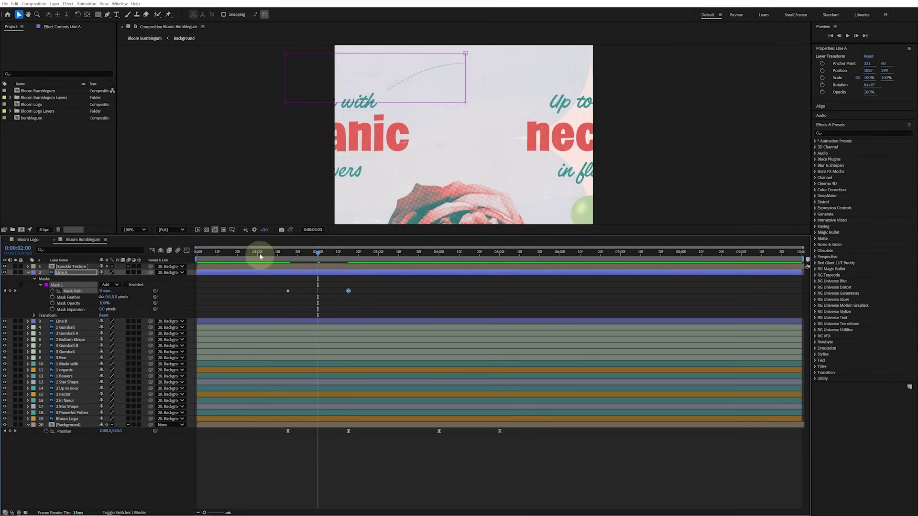
drag(245, 256, 391, 254)
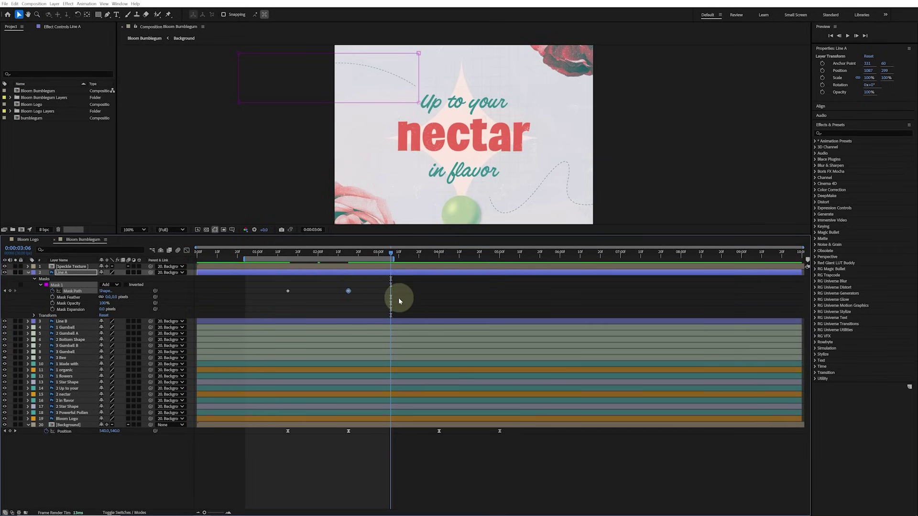
key(space)
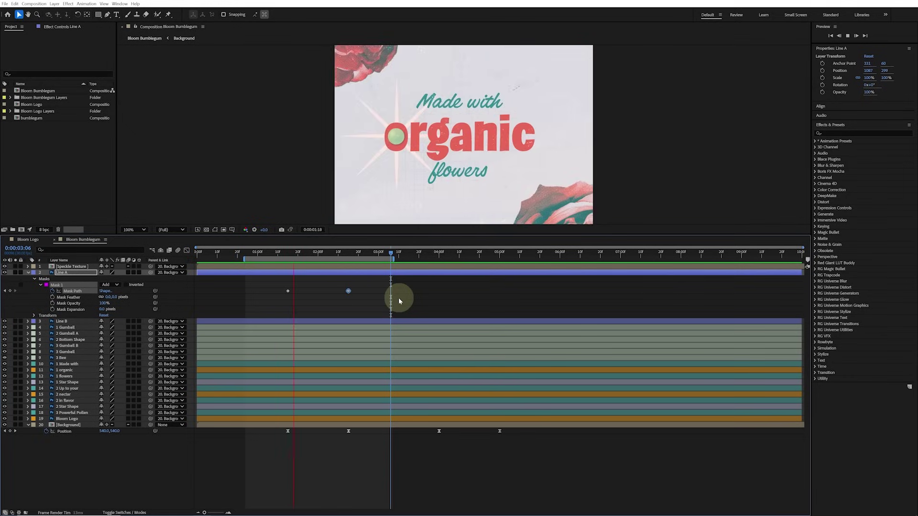
- Apply Easy Ease to both of Line A's Mask Path keyframes and show only the layer's keyframed properties
key(space)
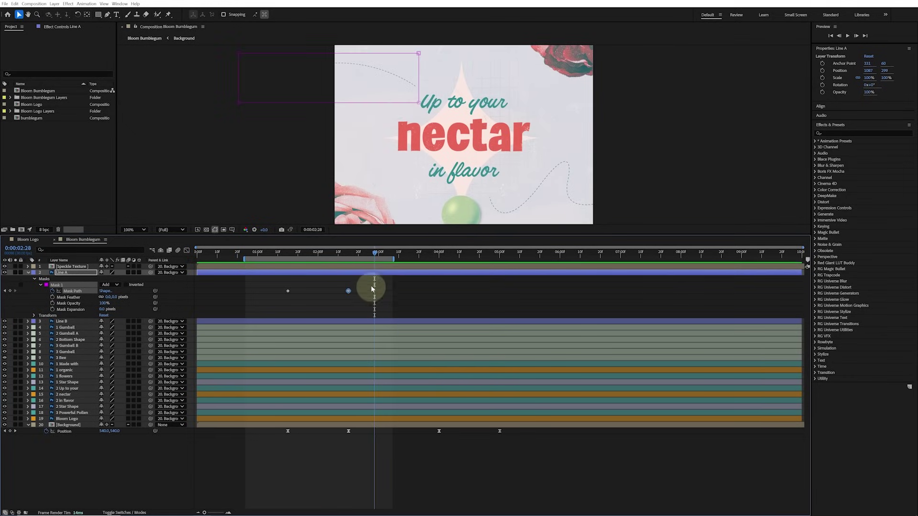
drag(371, 286, 266, 300)
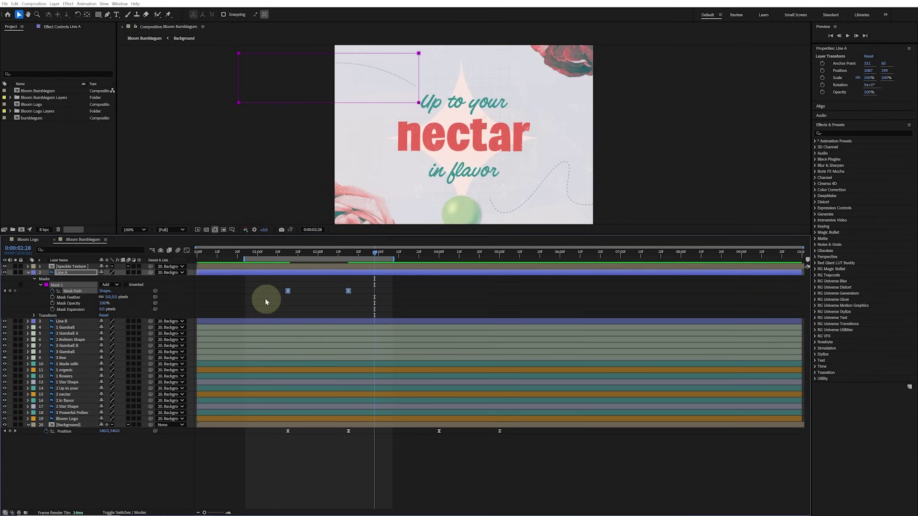
key(u)
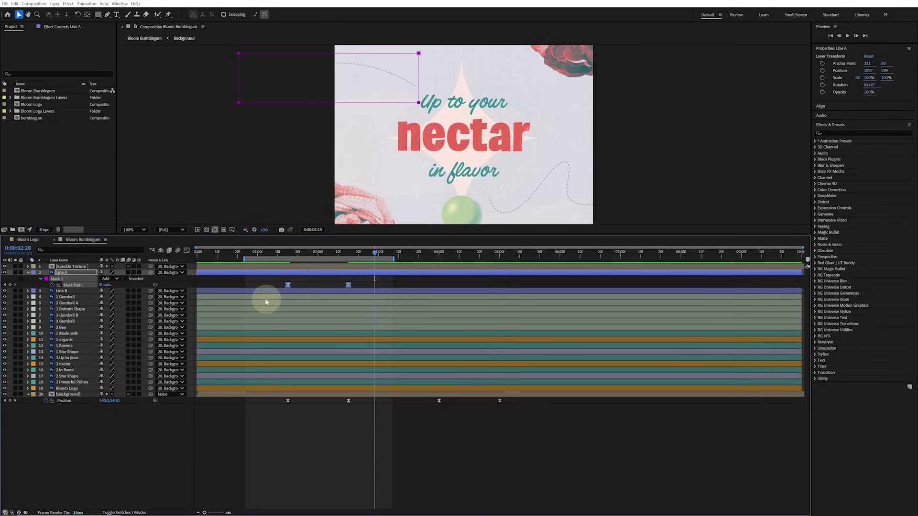
- Shift the Line A layer about 7 frames earlier so its mask reveal leads Background's first slide, and preview the timing
drag(320, 273, 312, 275)
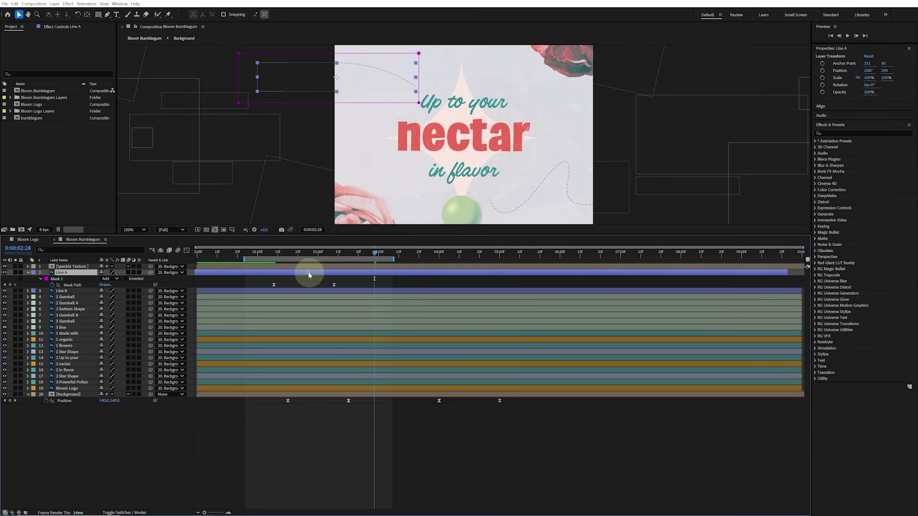
click(325, 402)
key(space)
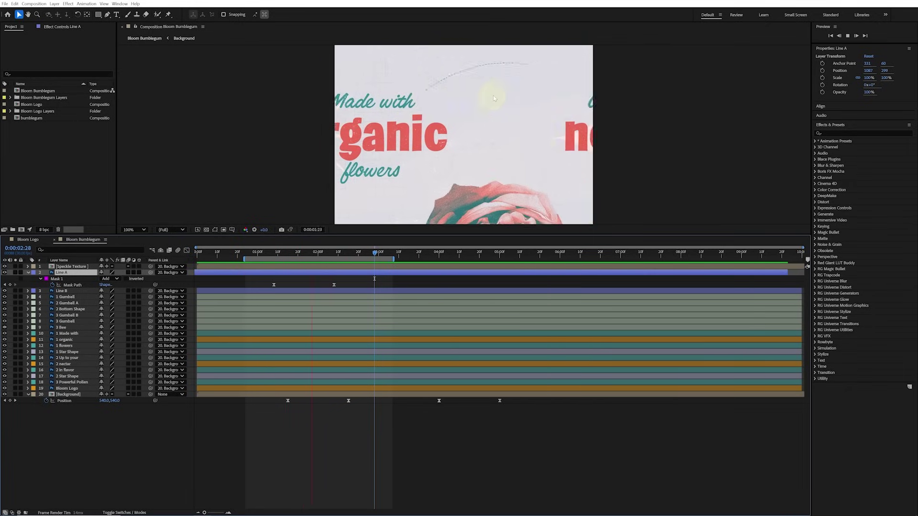
key(space)
key(space)
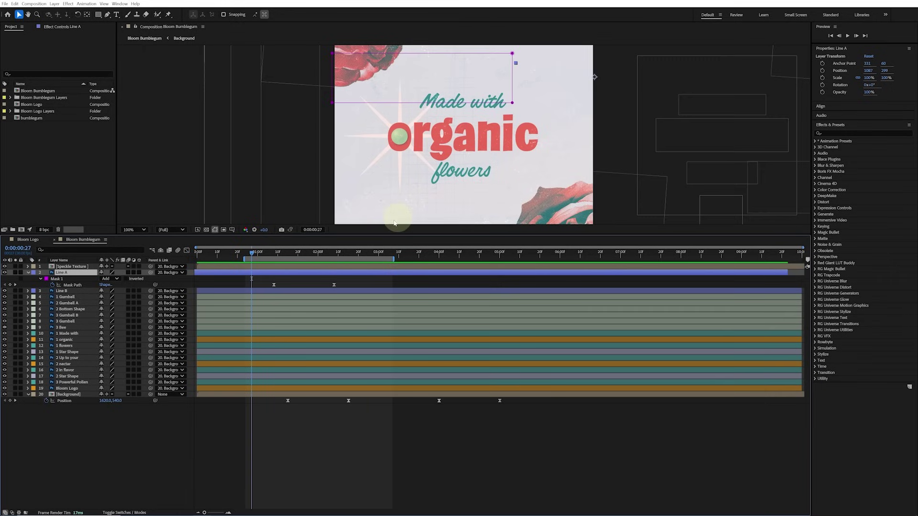
- Trim the Line A layer to start at its first Mask Path keyframe, 0:00:01:08, and end at 0:00:04:15
drag(252, 253, 274, 254)
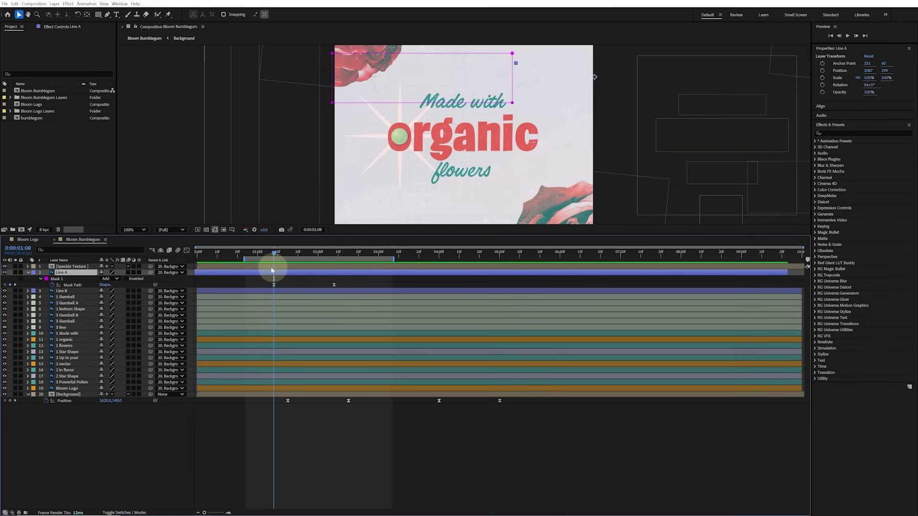
click(208, 291)
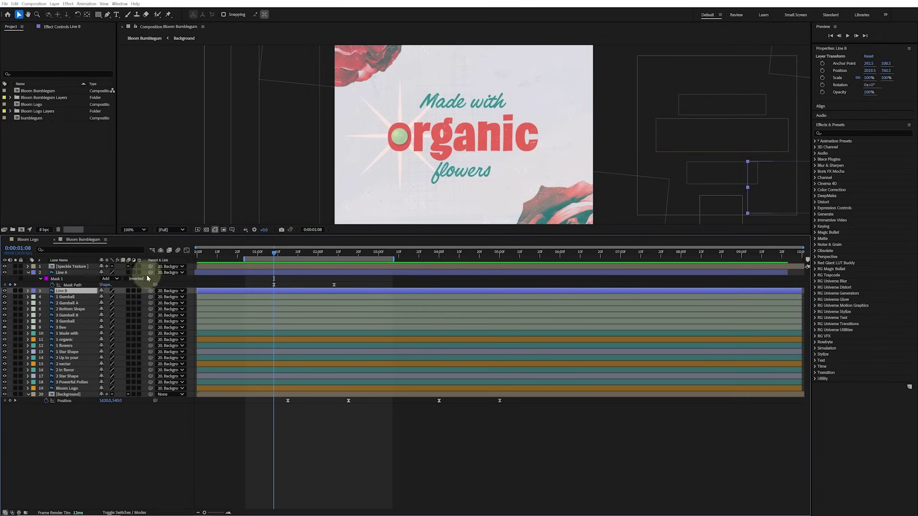
click(284, 274)
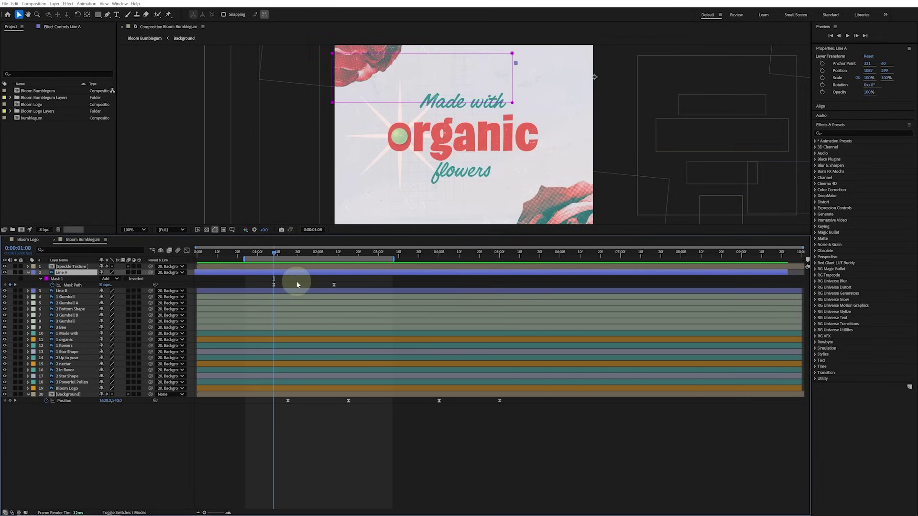
key(alt+bracketleft)
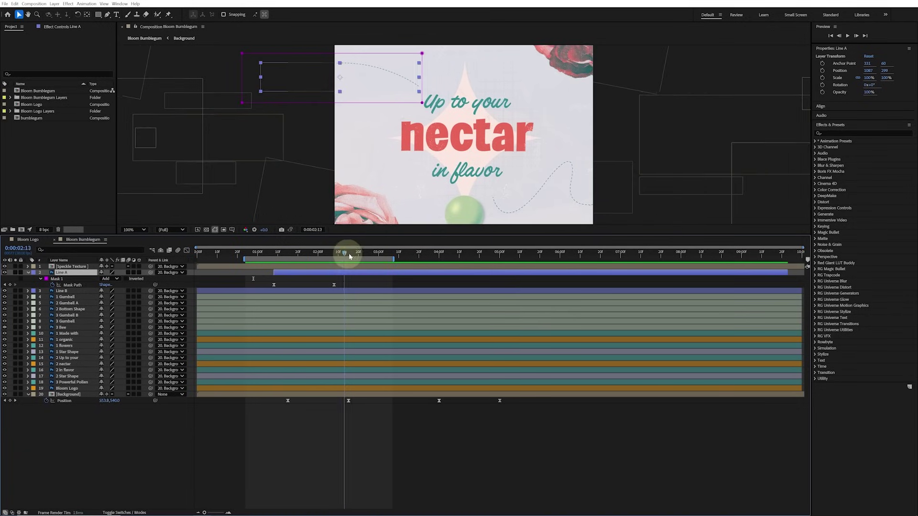
drag(350, 256, 471, 266)
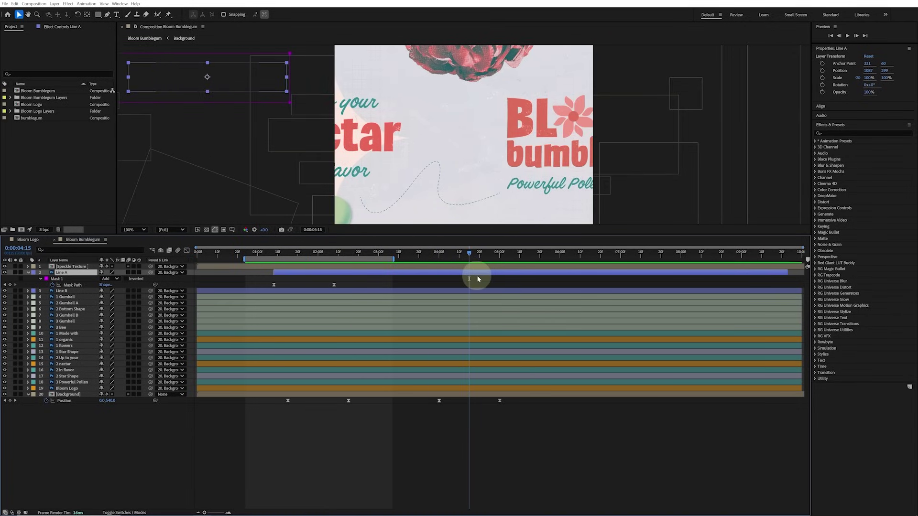
key(alt+bracketright)
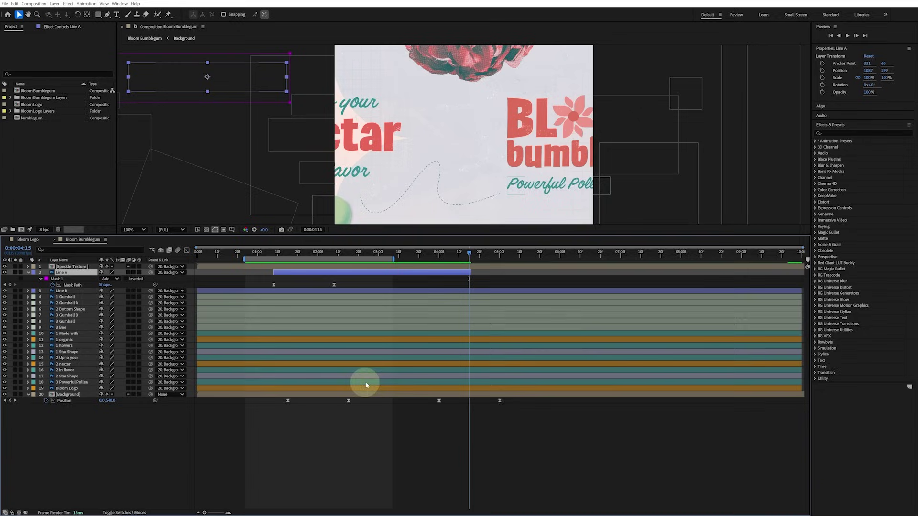
- Draw a rectangular mask around Line B's dashed curve and set its mask outline to dark green, 00463E
click(461, 292)
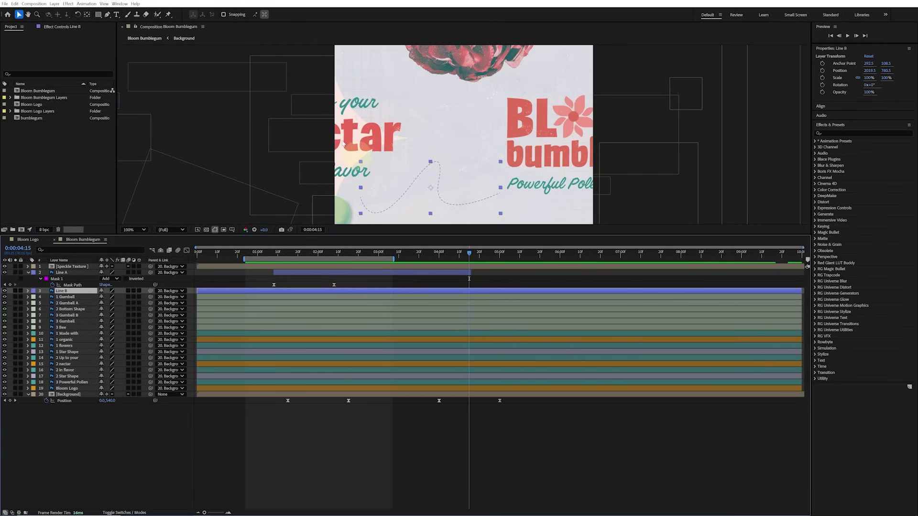
click(98, 14)
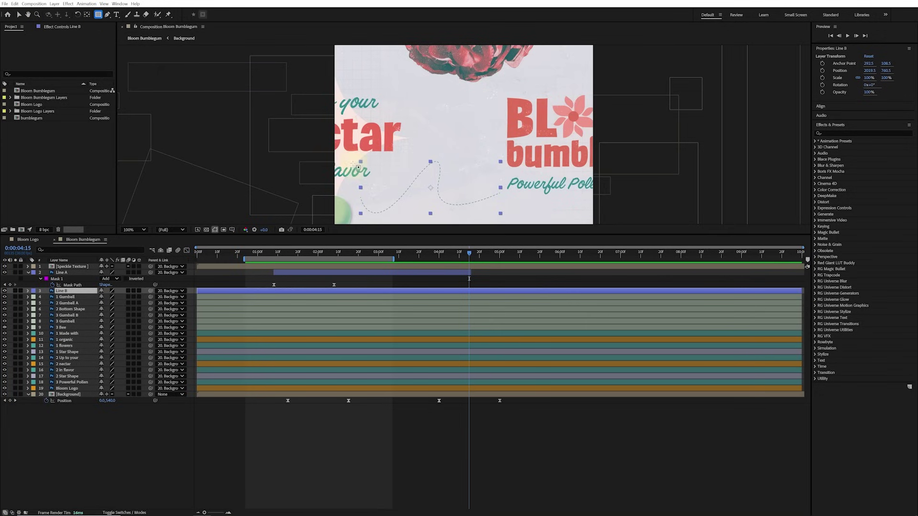
drag(345, 157, 516, 219)
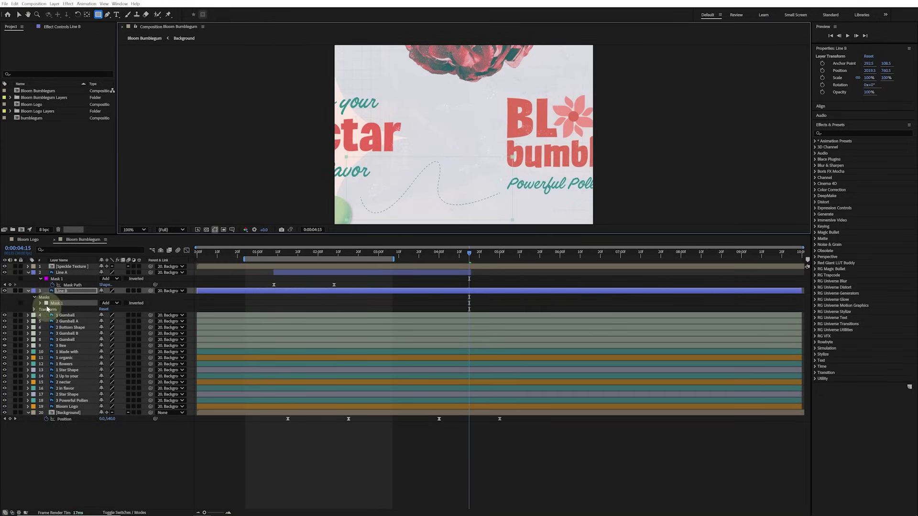
click(46, 303)
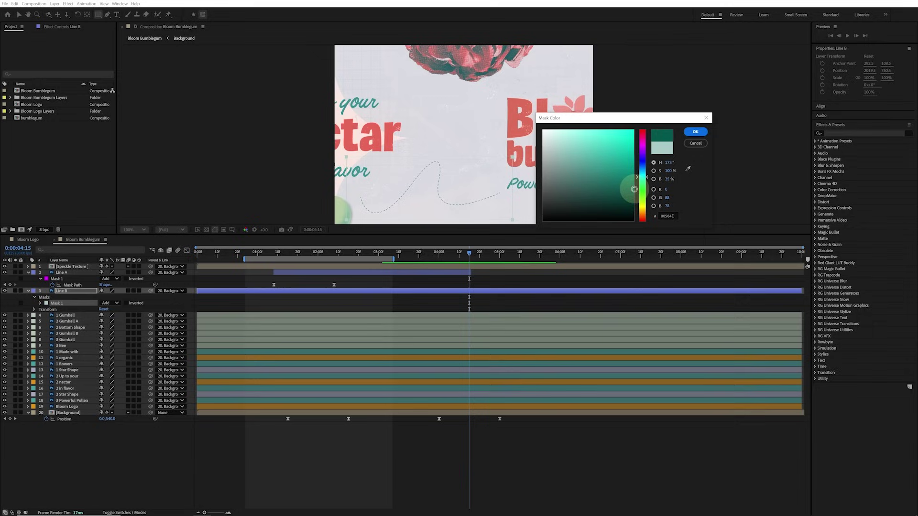
click(635, 195)
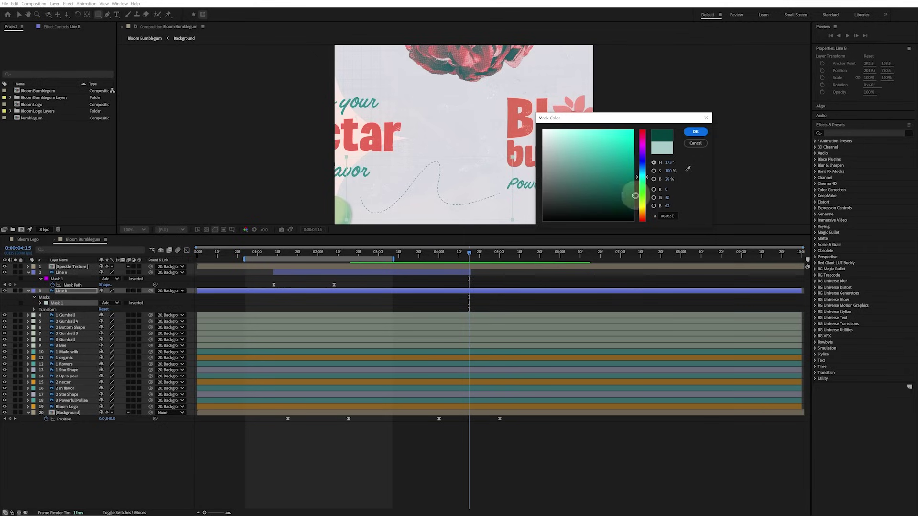
click(695, 132)
key(v)
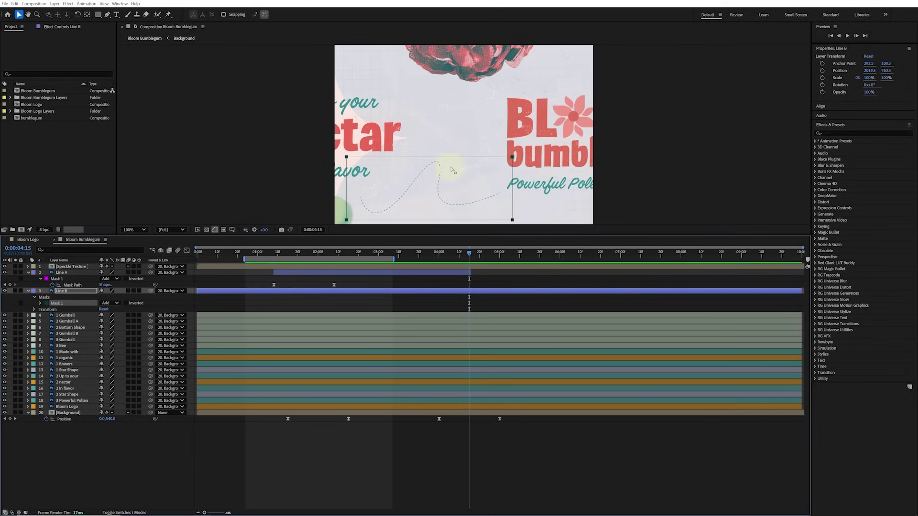
- Nudge Line B's rectangular mask slightly and delete it from the layer
mouse_move(513, 157)
mouse_down()
mouse_move(361, 157)
mouse_move(510, 154)
mouse_up()
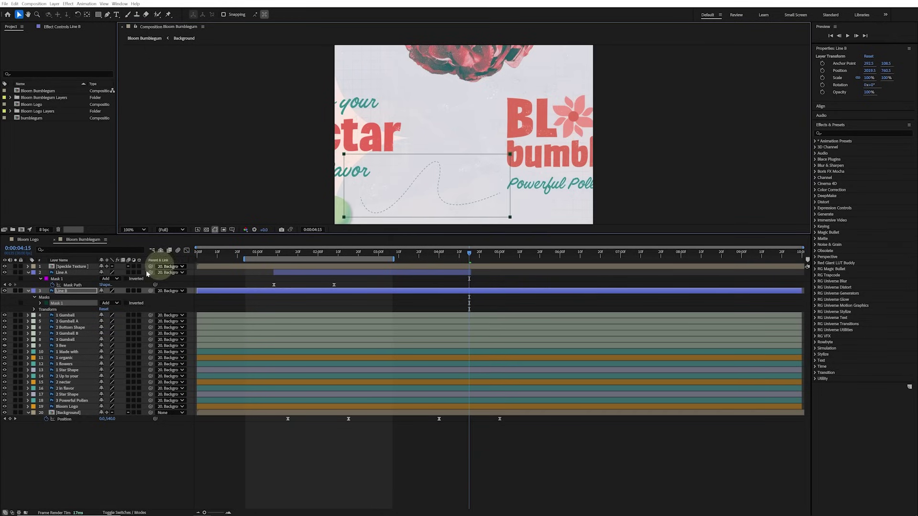
click(70, 301)
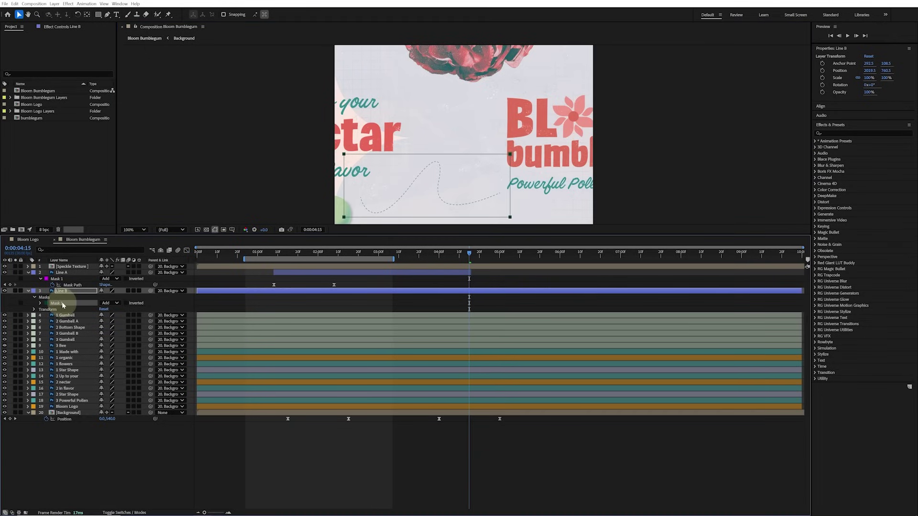
key(Delete)
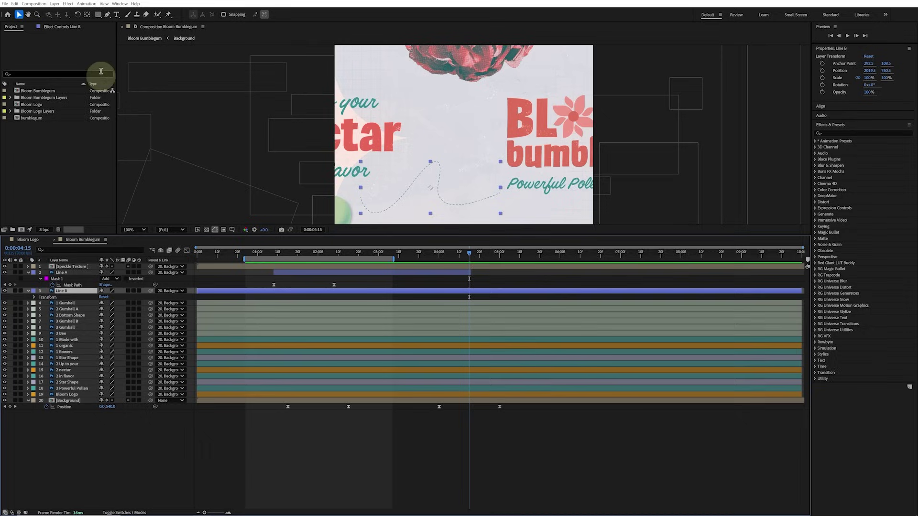
- Trace Line B's dashed curve with the Pen tool as an open mask path running from its left end to its right end
click(107, 15)
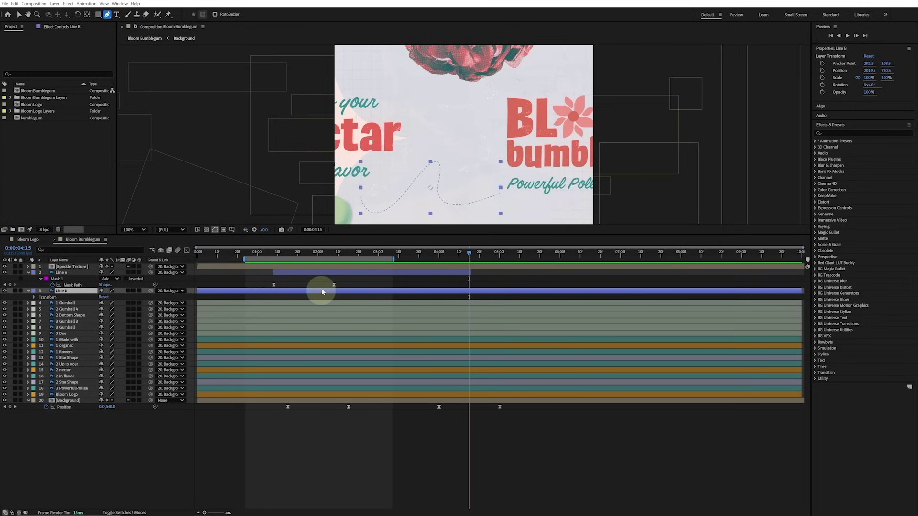
drag(360, 197, 362, 204)
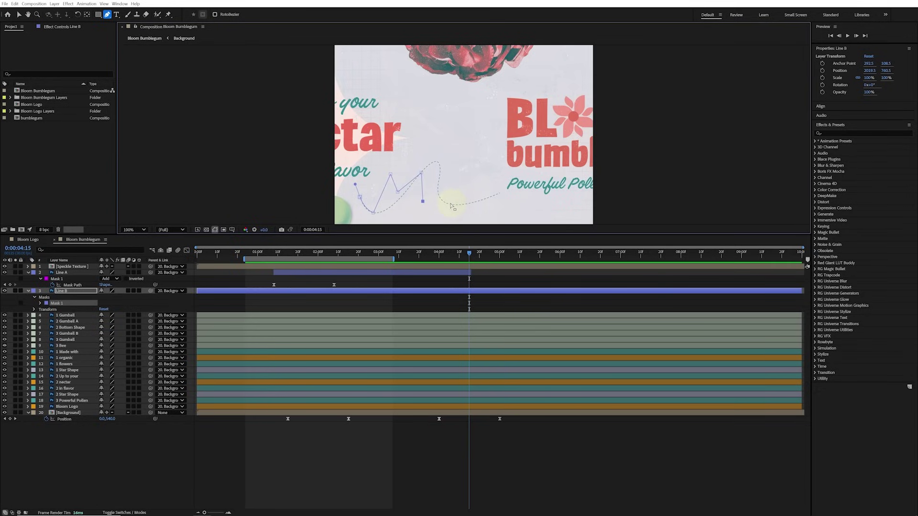
click(372, 213)
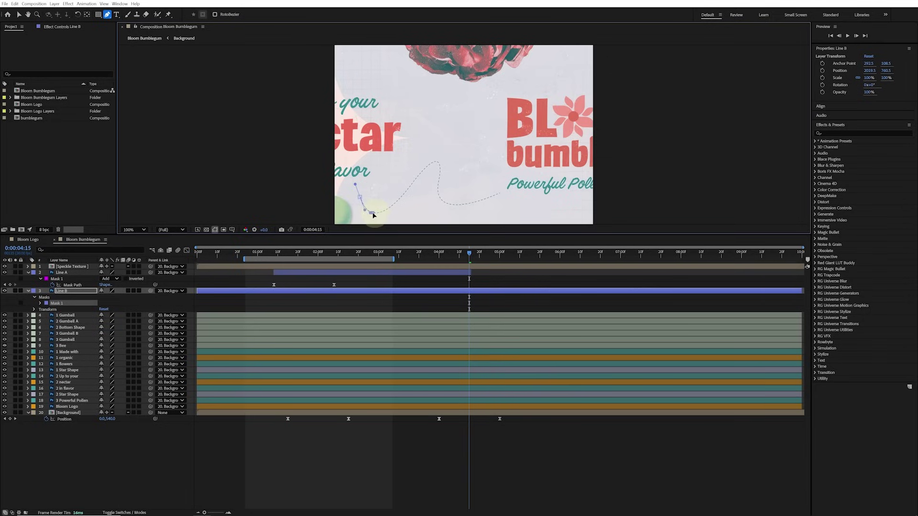
drag(407, 190, 413, 185)
click(438, 162)
drag(439, 196, 500, 193)
click(542, 176)
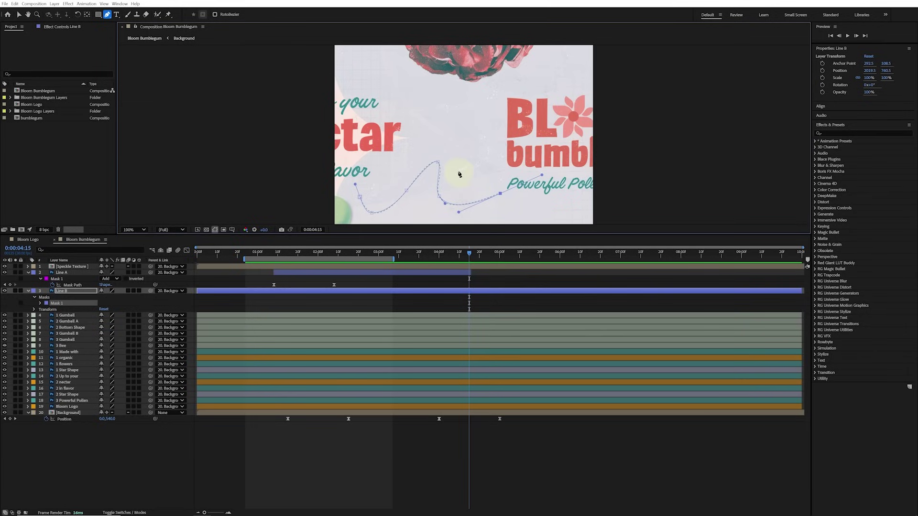
- Adjust the direction handle at the peak of Line B's mask path so it follows the dashed curve more closely
key(v)
click(438, 163)
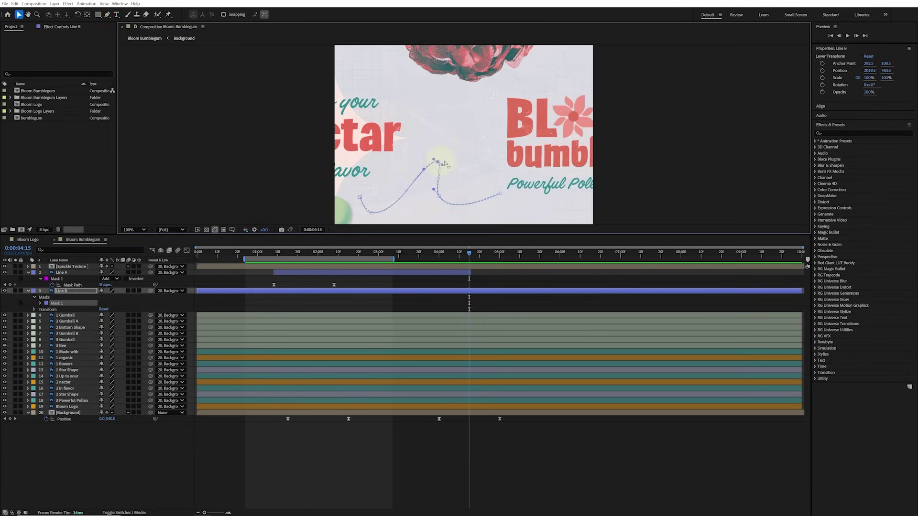
drag(443, 166, 446, 168)
- Search the effects for "stroke" and apply the Generate Stroke effect to the Line B layer
click(879, 134)
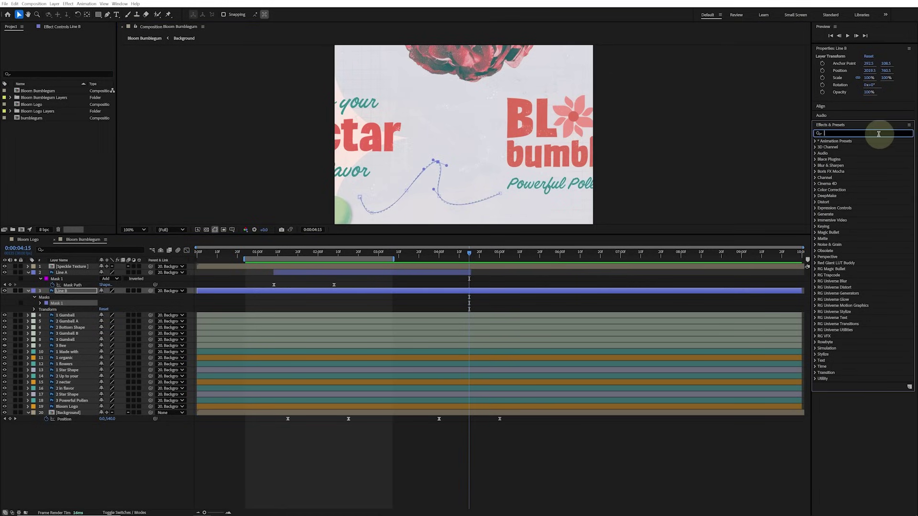
text(stroke)
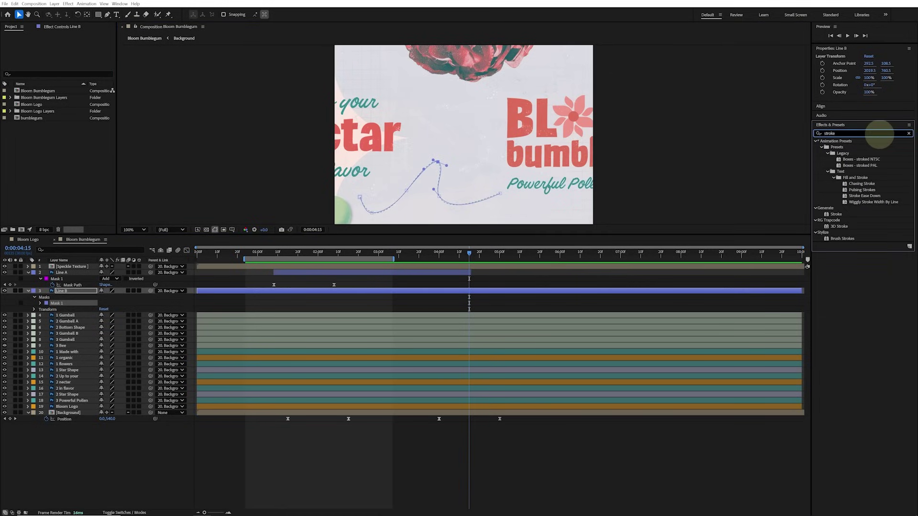
click(835, 214)
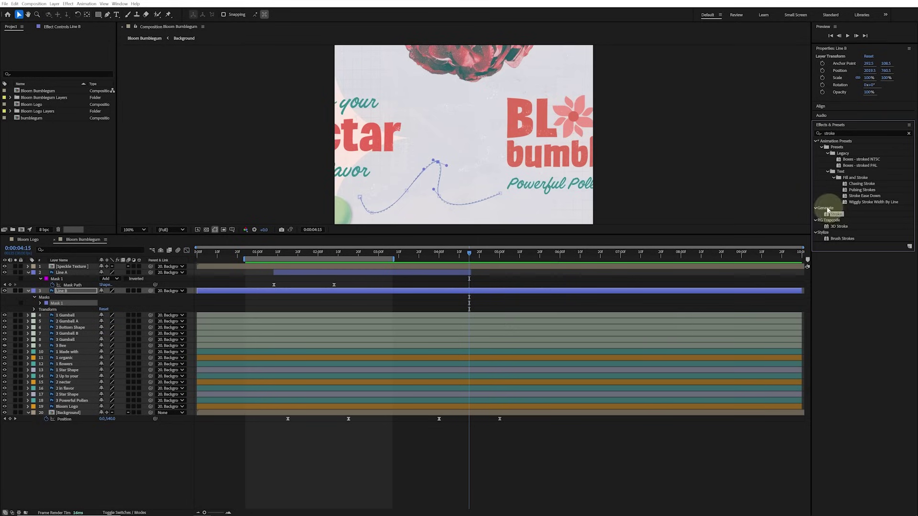
mouse_move(834, 214)
mouse_down()
mouse_move(662, 236)
mouse_move(446, 280)
mouse_move(452, 292)
mouse_up()
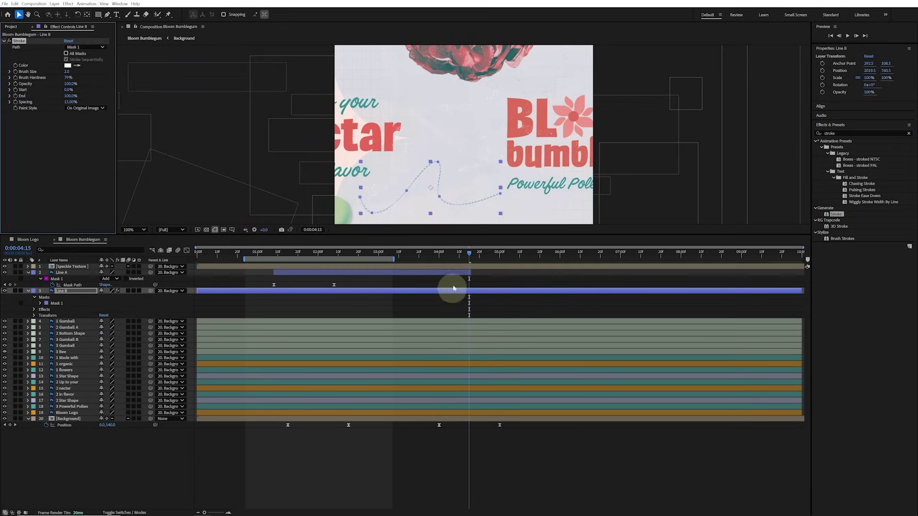
- Change Line B's Stroke effect color to pure red, FF0000, working with the dashed curve at 200% magnification
key(period)
drag(440, 191, 490, 82)
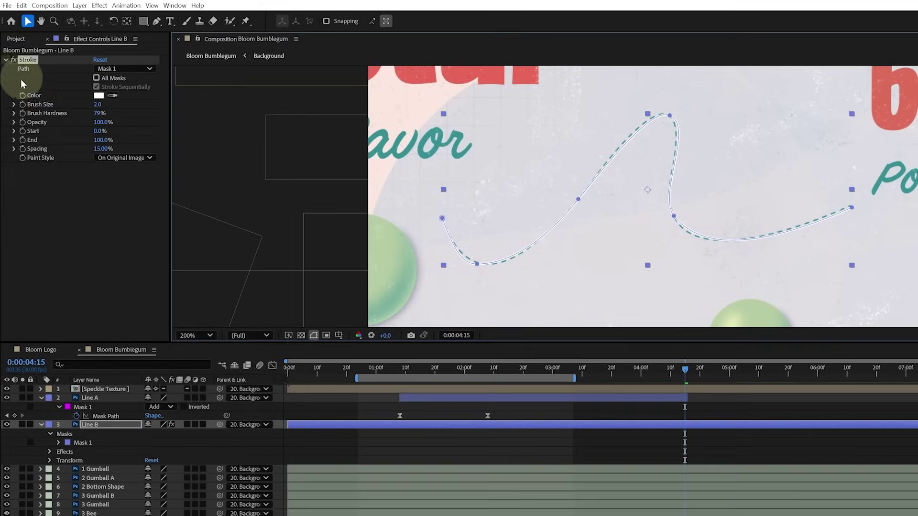
click(98, 97)
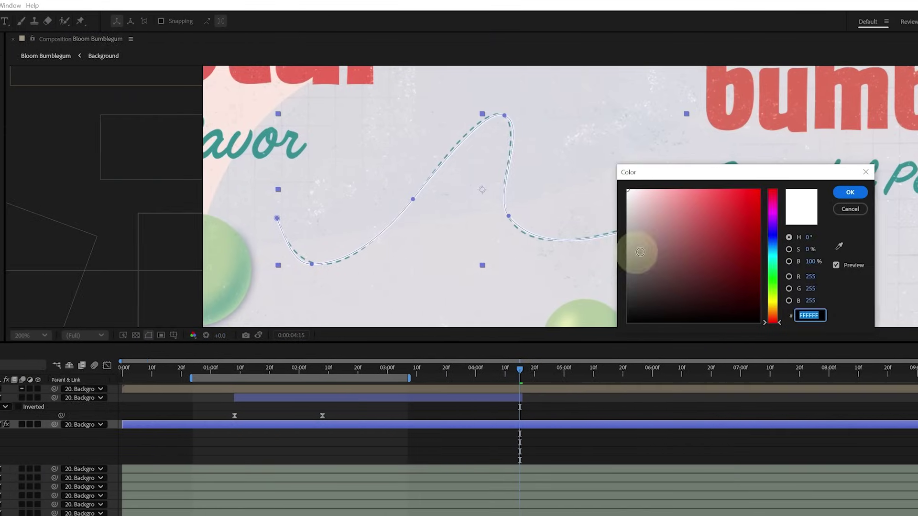
click(866, 233)
drag(678, 232, 748, 180)
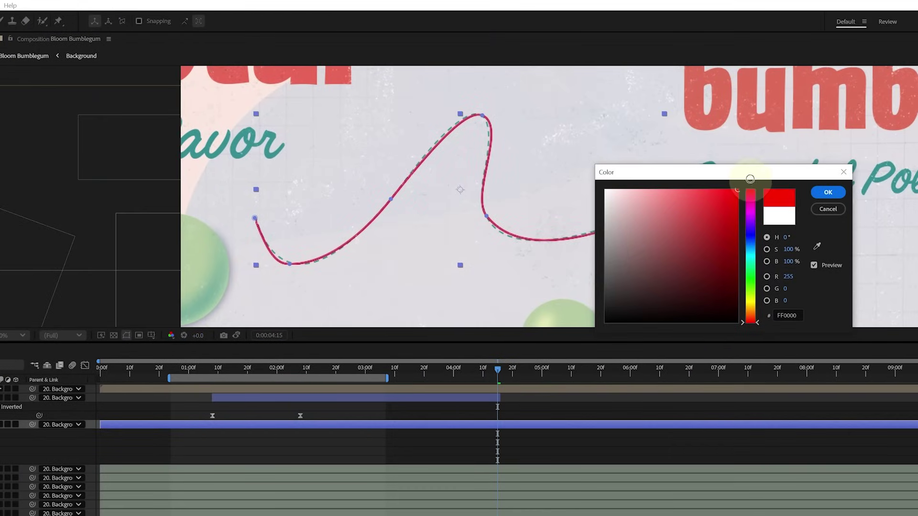
click(828, 192)
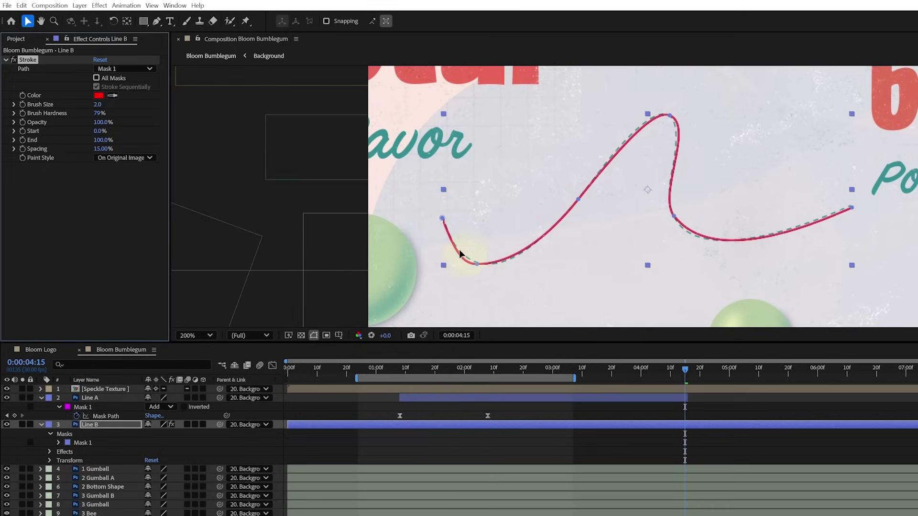
- Adjust the direction handles at the lowest bend of Line B's mask path so it follows the dashed curve more closely
click(477, 264)
drag(489, 265, 458, 251)
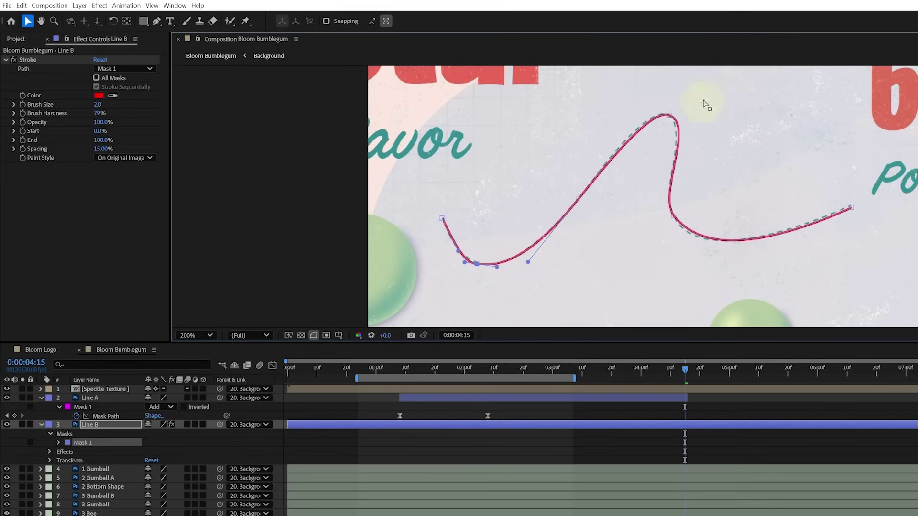
click(578, 196)
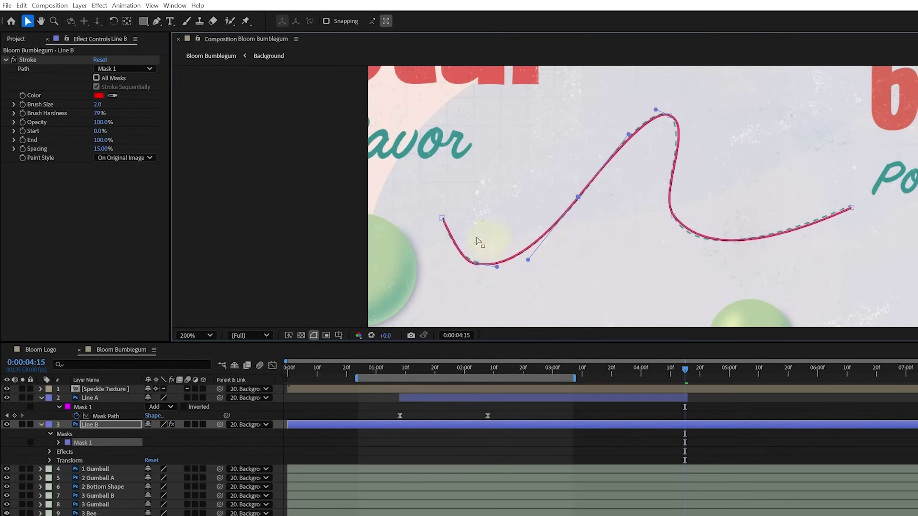
- Set Line B's Stroke brush size to 8 and keyframe End from 0% at 0:00:04:12 to 100% at 0:00:04:15
drag(97, 103, 126, 102)
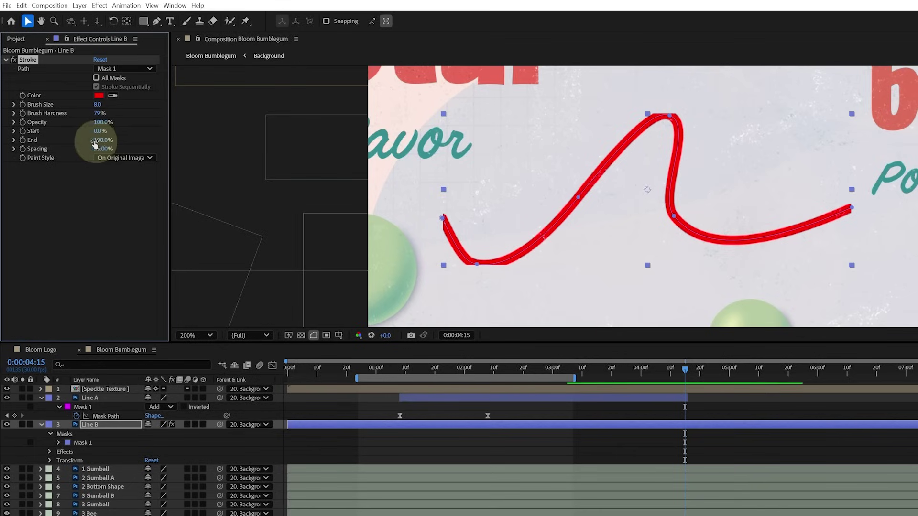
mouse_move(99, 139)
mouse_down()
mouse_move(48, 139)
mouse_move(112, 140)
mouse_up()
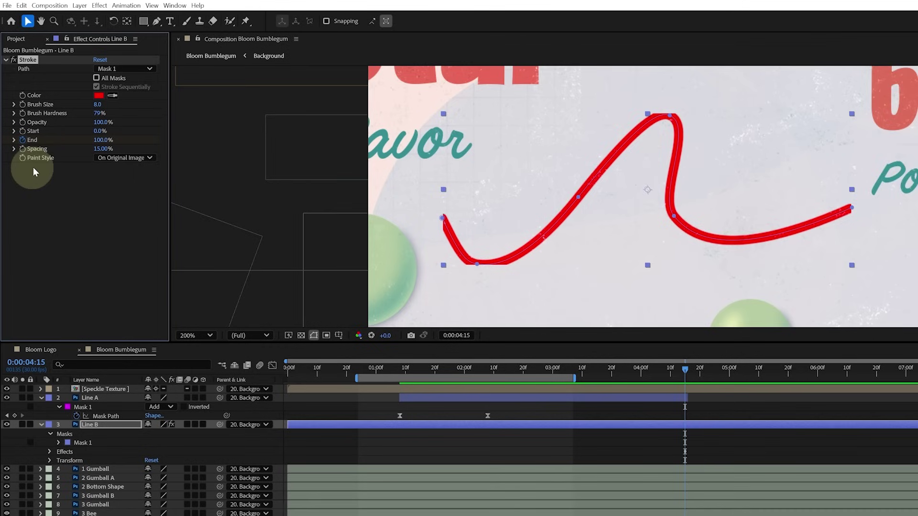
key(Page_Up)
key(Page_Up)
key(Page_Up)
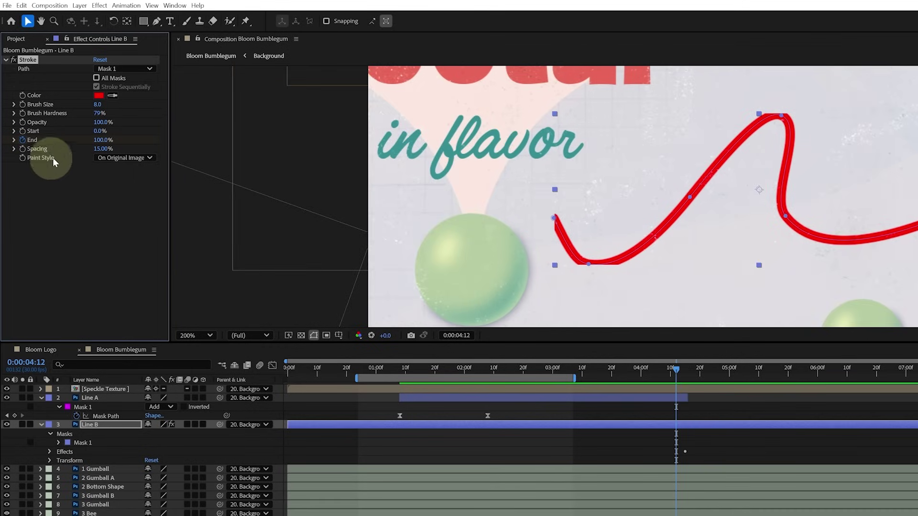
drag(104, 139, 9, 135)
key(u)
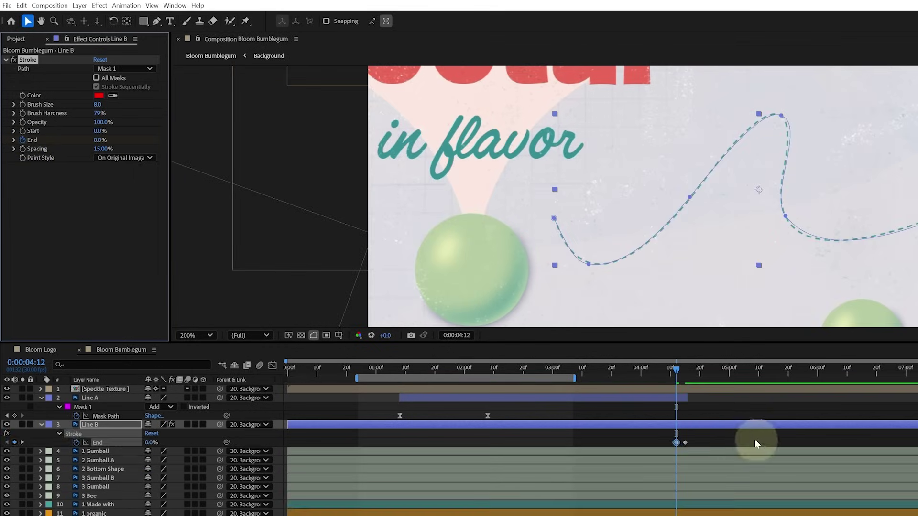
- Set the Paint Style of Line B's Stroke effect to Reveal Original Image, checking a frame partway through the reveal
key(Page_Down)
key(Page_Down)
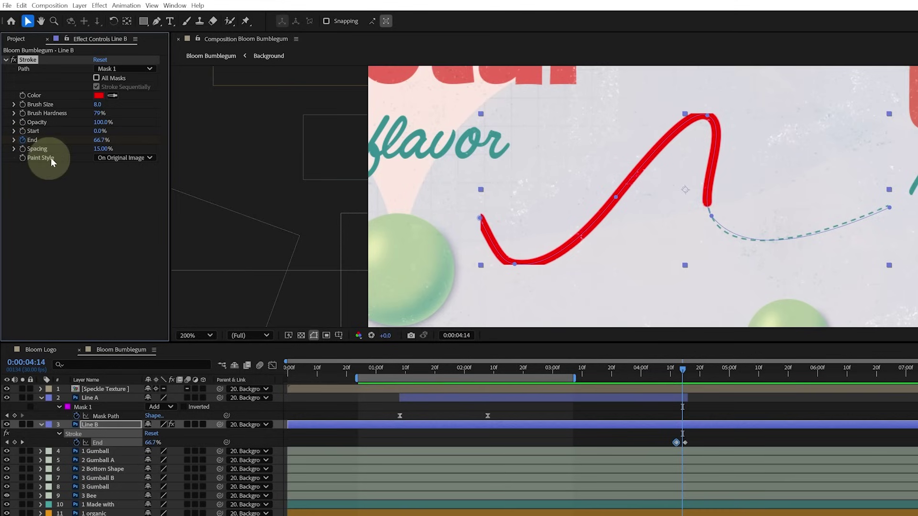
click(135, 157)
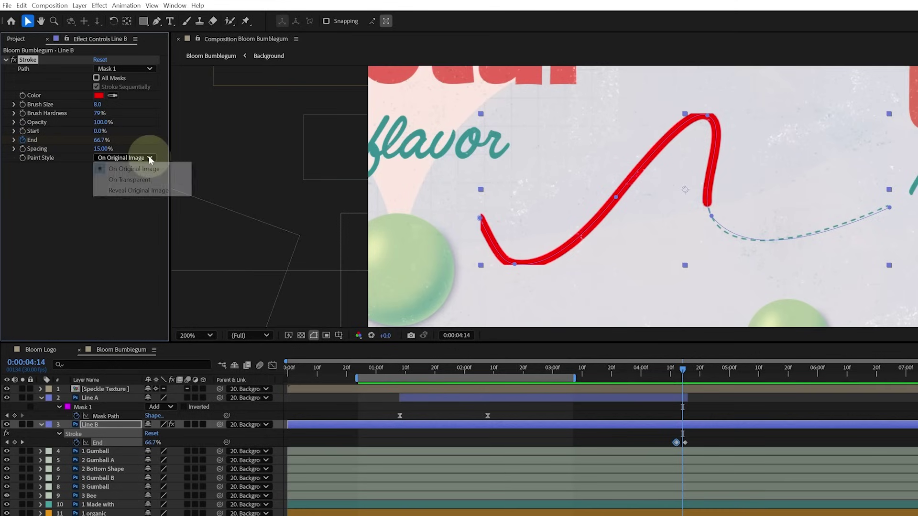
click(176, 191)
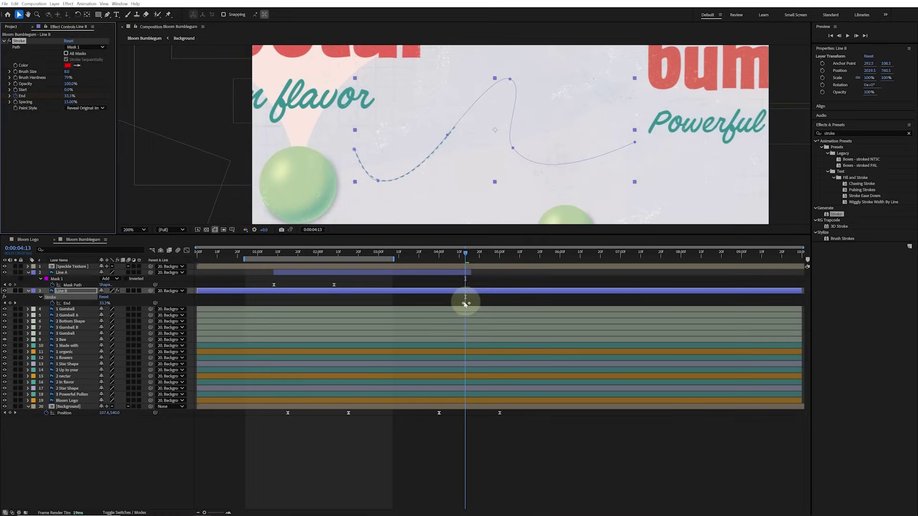
- Spread Line B's Stroke End keyframes, moving the first to 0:00:04:00 and the second to 0:00:05:00
key(Page_Up)
drag(463, 305, 442, 307)
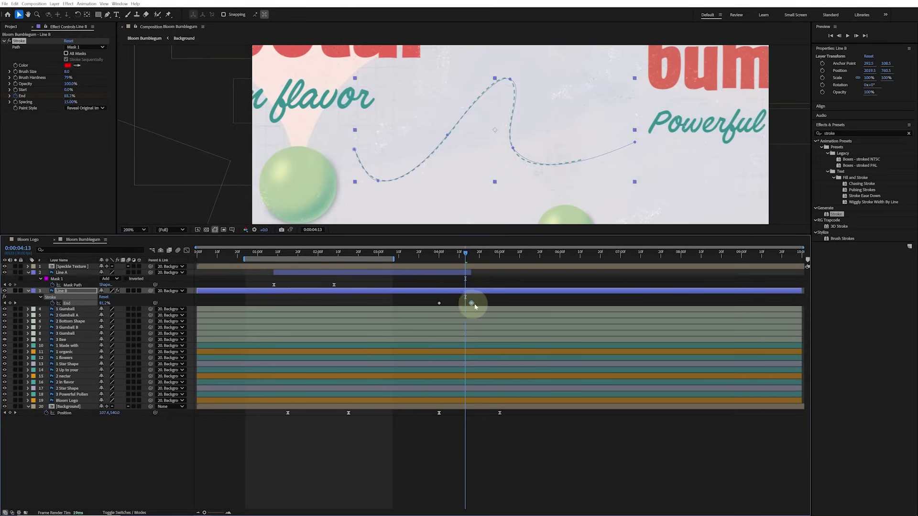
mouse_move(476, 307)
mouse_down()
mouse_move(519, 313)
mouse_move(502, 306)
mouse_up()
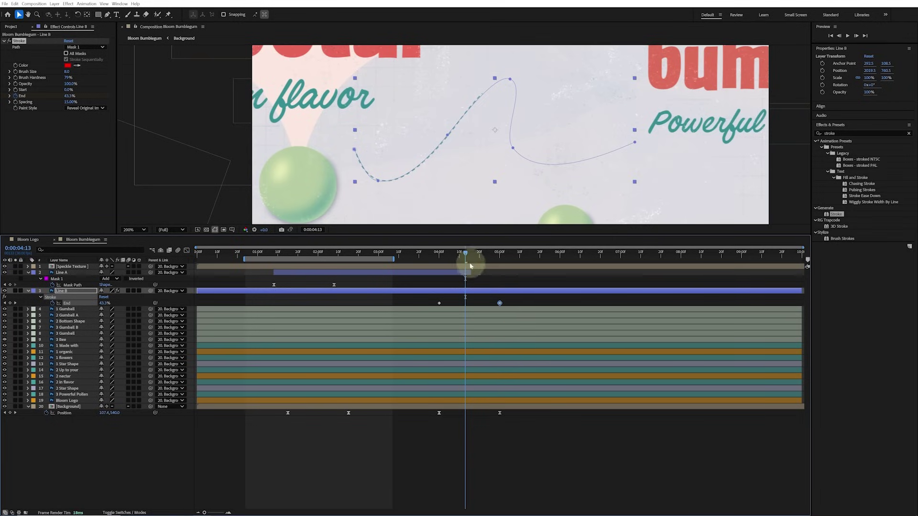
- Trim the start of the Line B layer to 0:00:04:00 and apply Easy Ease to both End keyframes
click(436, 253)
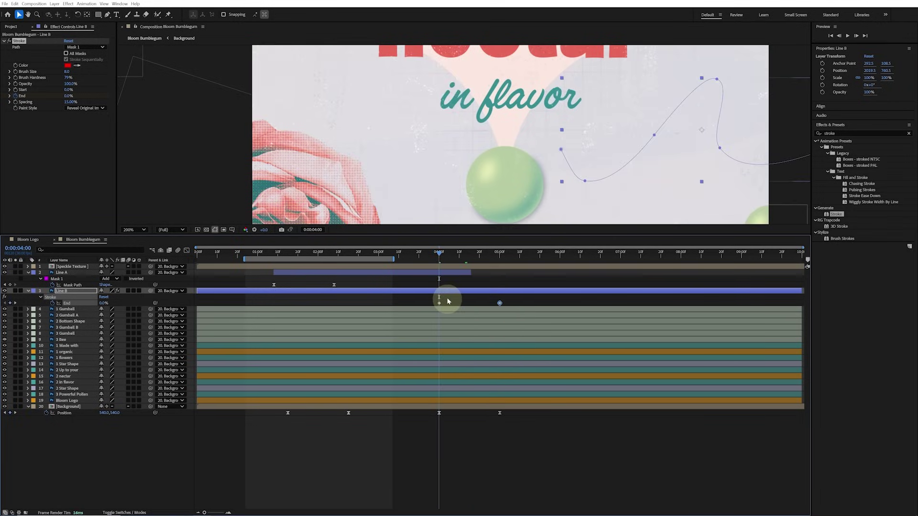
key(alt+bracketleft)
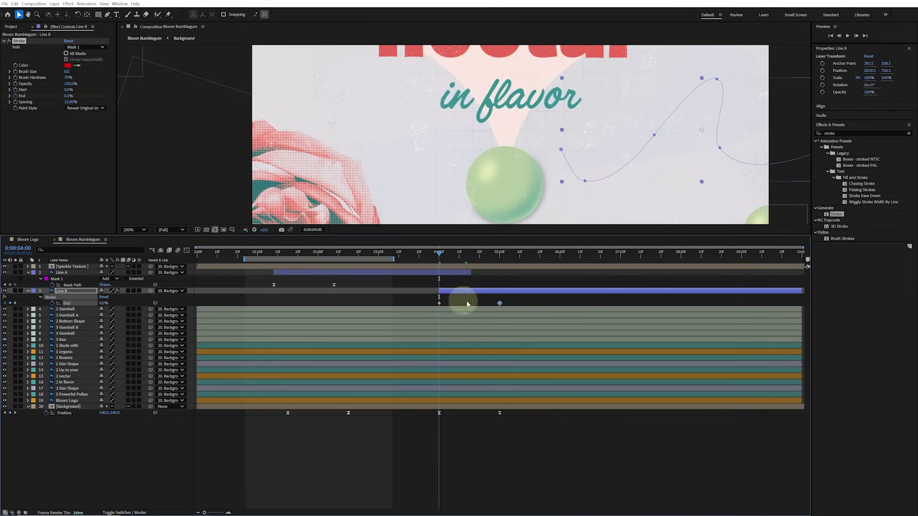
drag(506, 302, 419, 301)
key(F9)
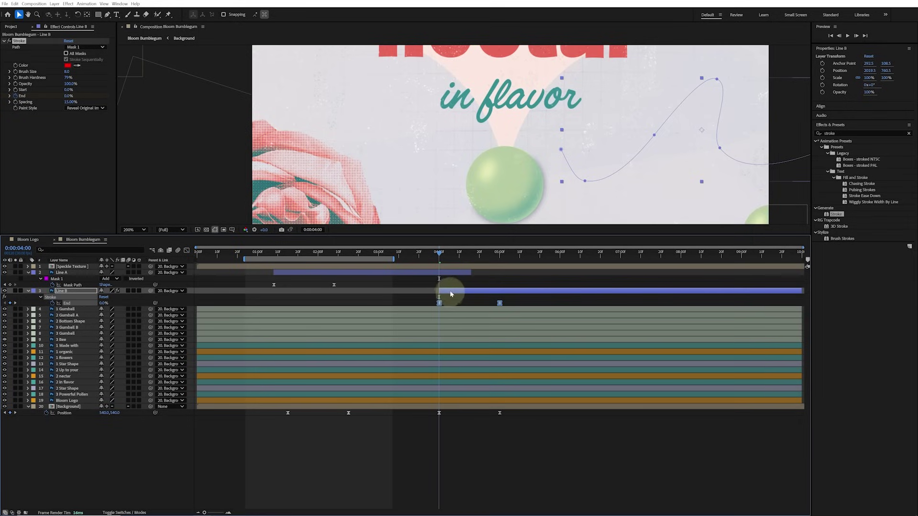
- Slide the Line B layer a few frames earlier and shift the work area to span its reveal for a preview
drag(452, 292, 439, 294)
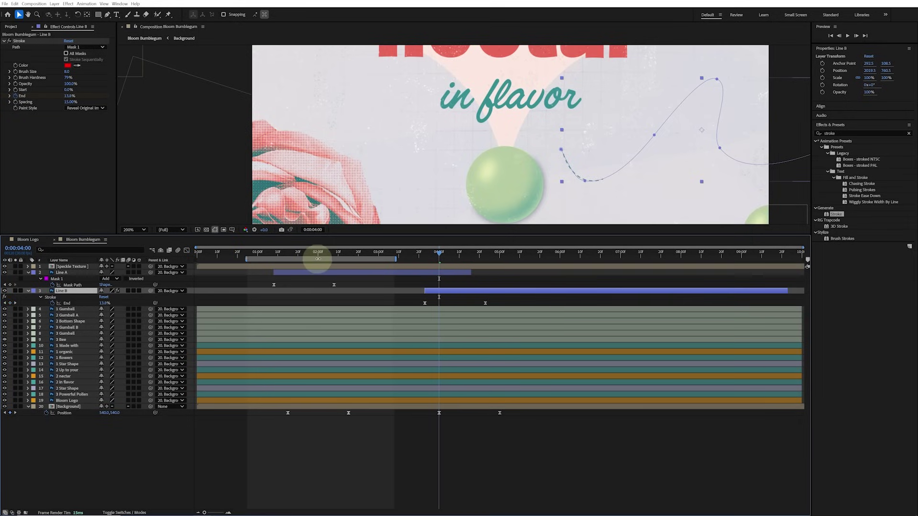
drag(318, 259, 468, 269)
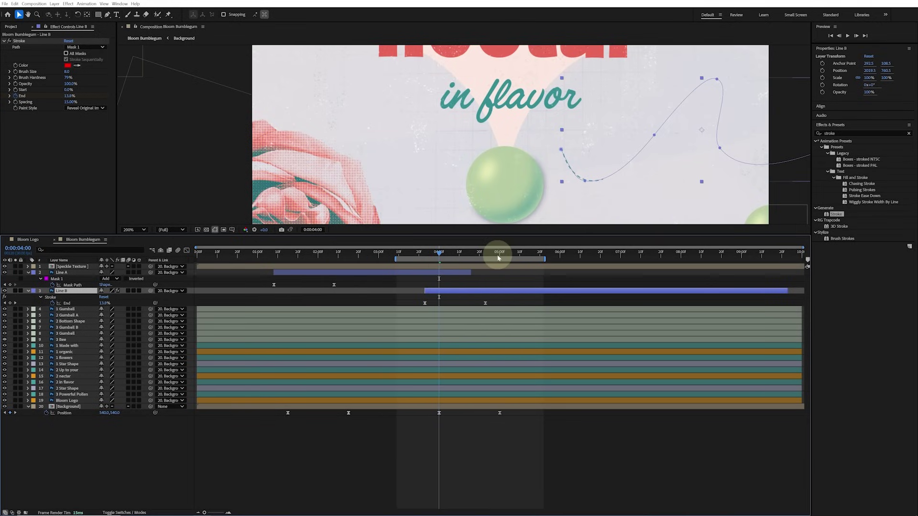
key(space)
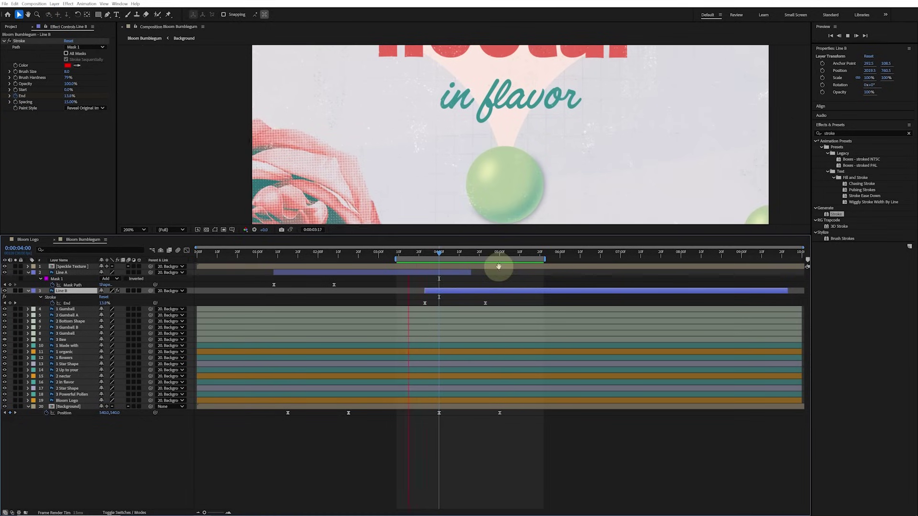
key(space)
- Preview Line B's dashed reveal during the slide from the nectar panel to the logo panel, at 100% magnification
key(comma)
key(h)
drag(530, 181, 531, 200)
key(v)
click(530, 264)
key(space)
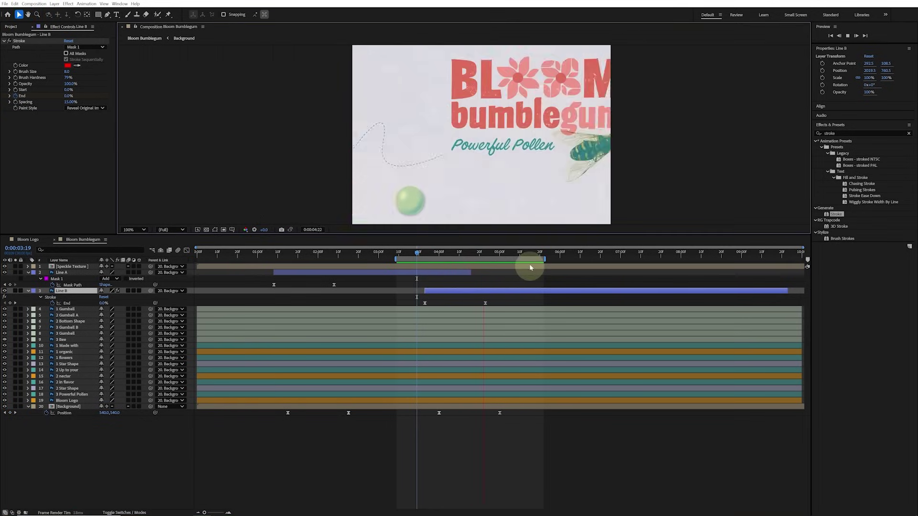
key(space)
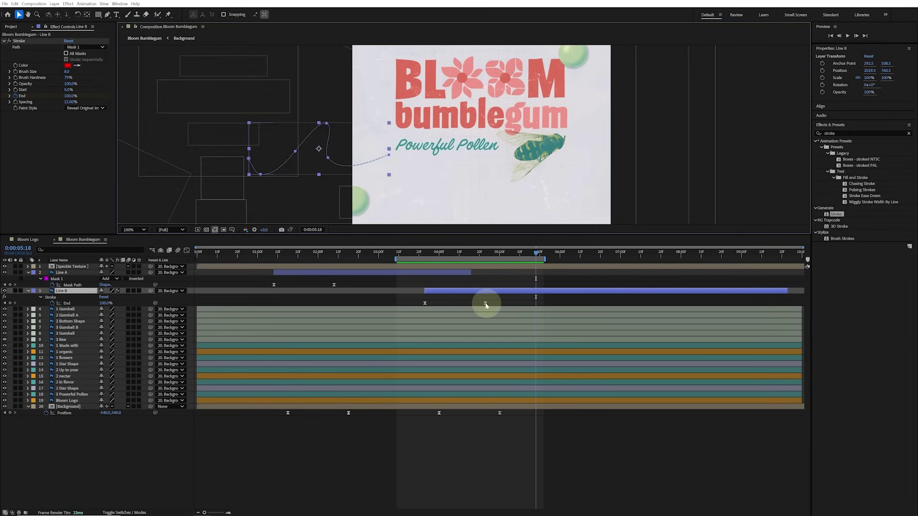
- Move Line B's last Stroke End keyframe to 0:00:05:03 and review the slower reveal
click(485, 303)
drag(486, 305, 506, 304)
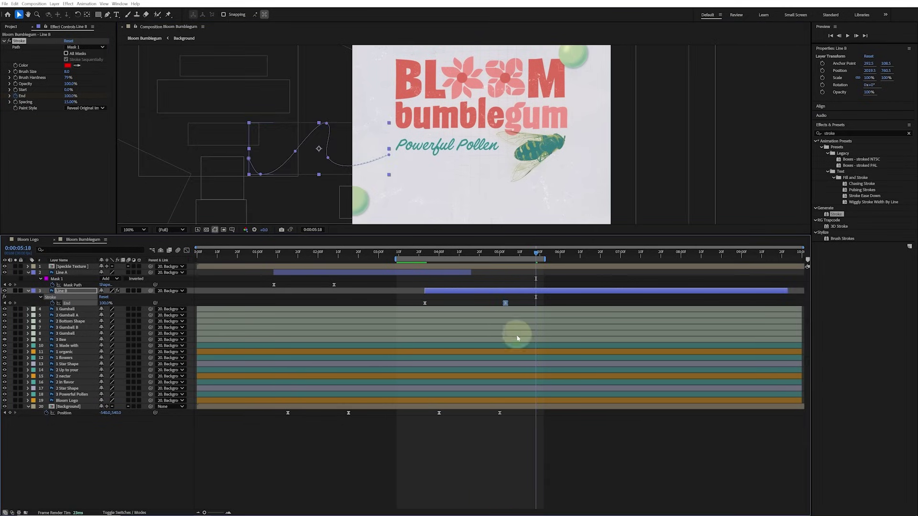
key(space)
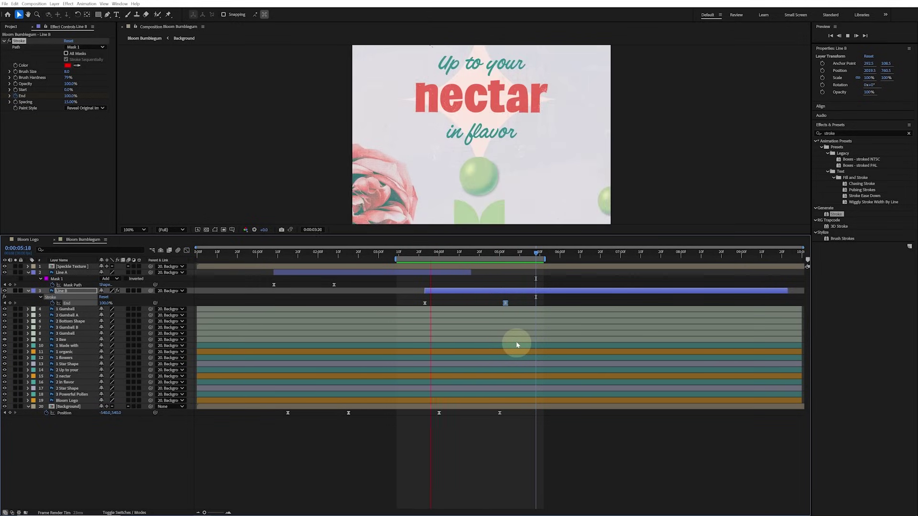
drag(519, 256, 505, 254)
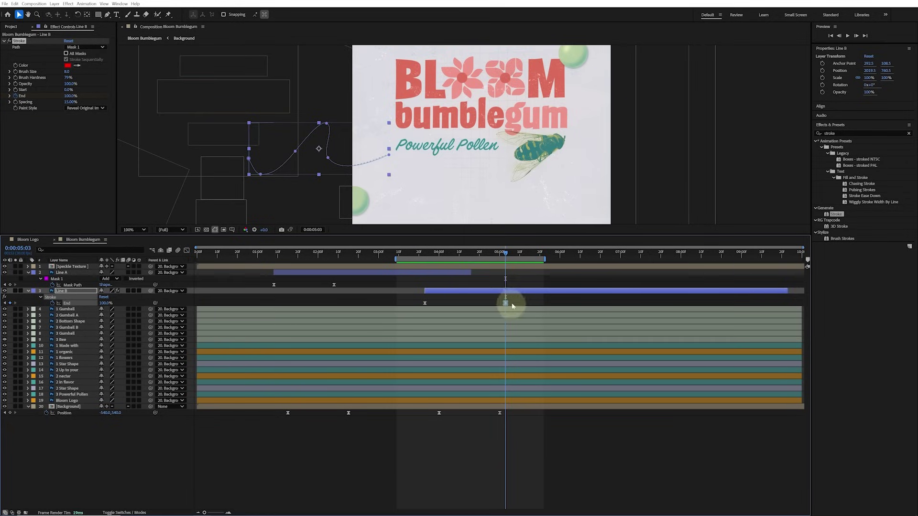
- Extend the work area's start to 0:00:00:00 and preview the panel animation from the beginning at 50% magnification
key(Home)
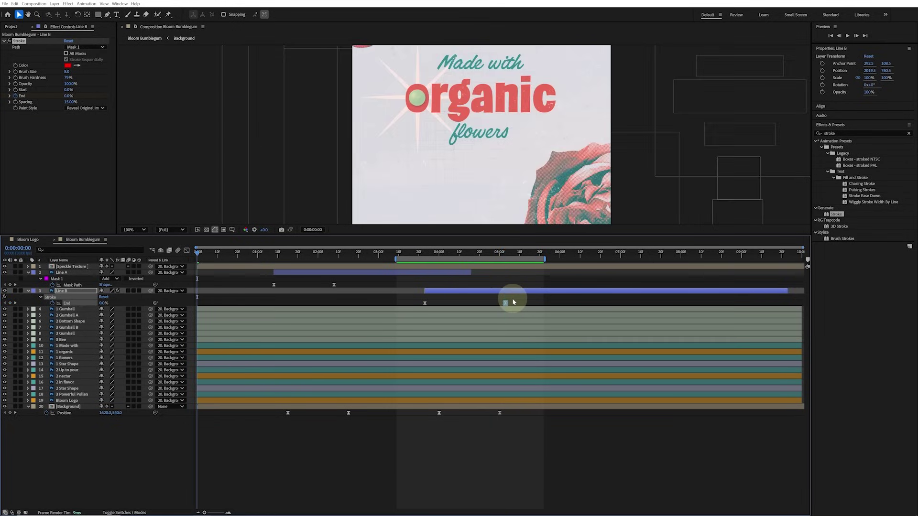
key(b)
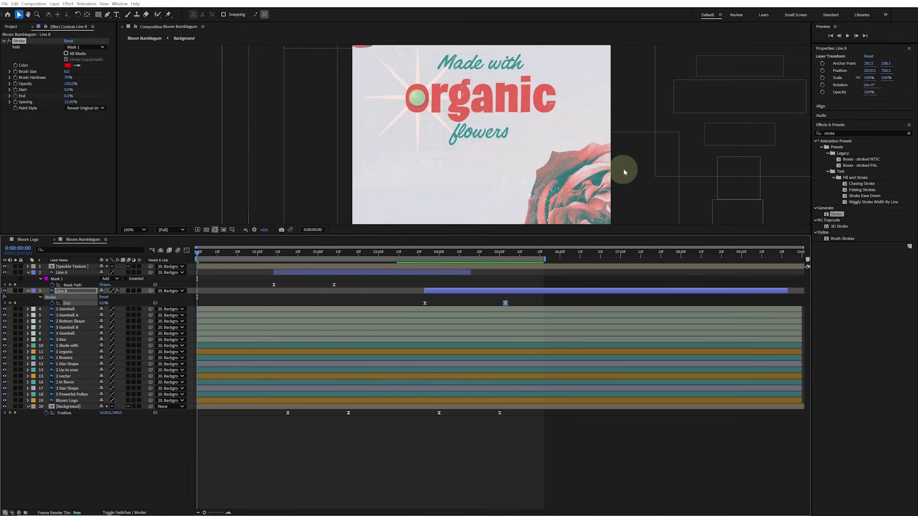
key(comma)
key(comma)
key(h)
drag(568, 123, 568, 149)
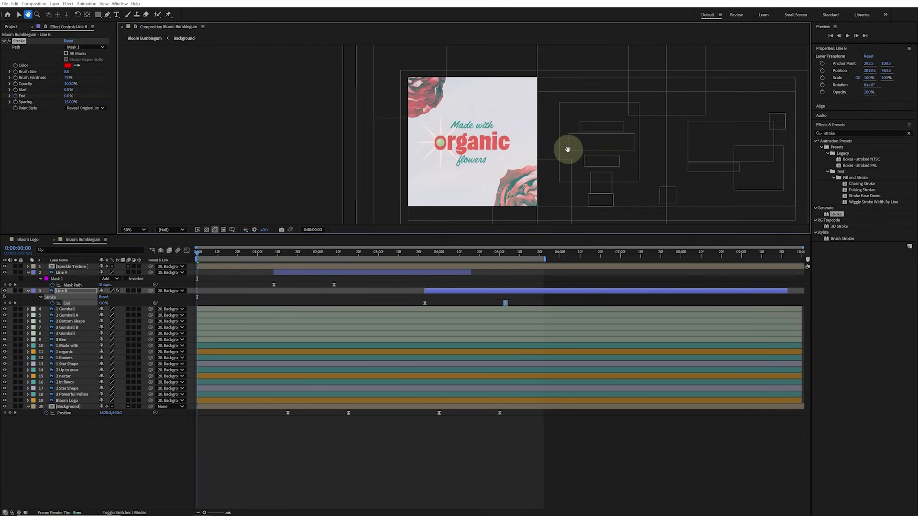
key(v)
key(h)
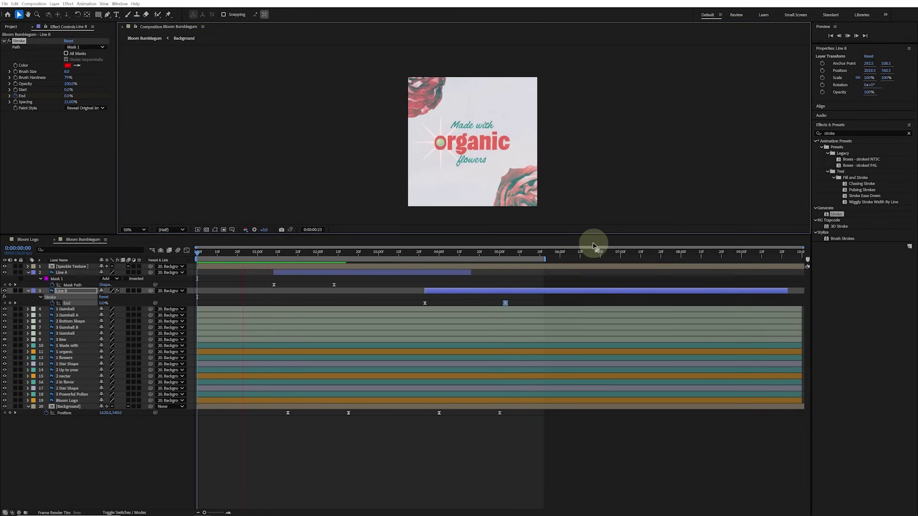
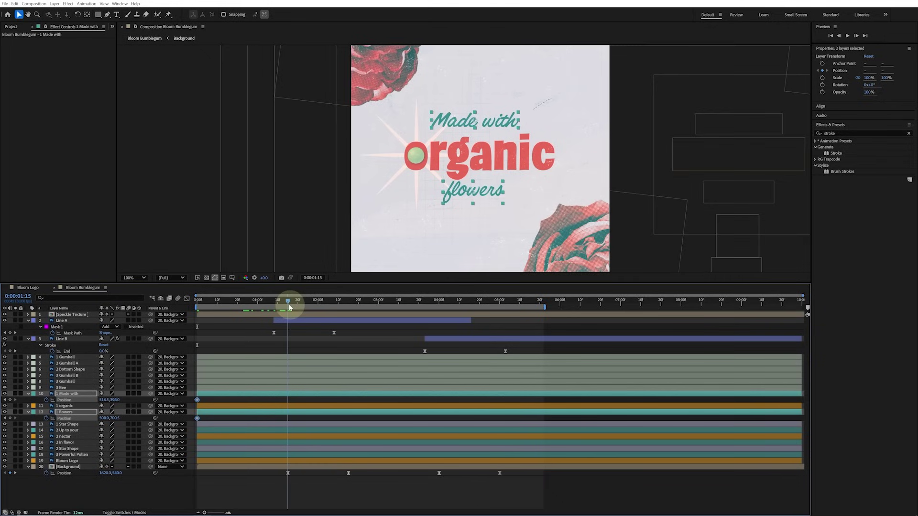
- At 0:00:01:15, shift the 1 Made with and 1 flowers layers 40 px to the right and preview the drift
key(shift+Right)
key(shift+Right)
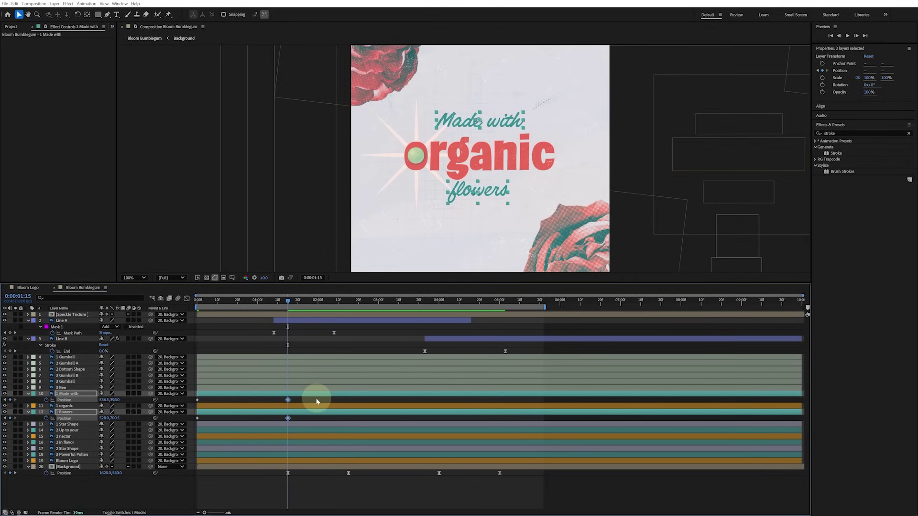
key(shift+Right)
key(shift+Right)
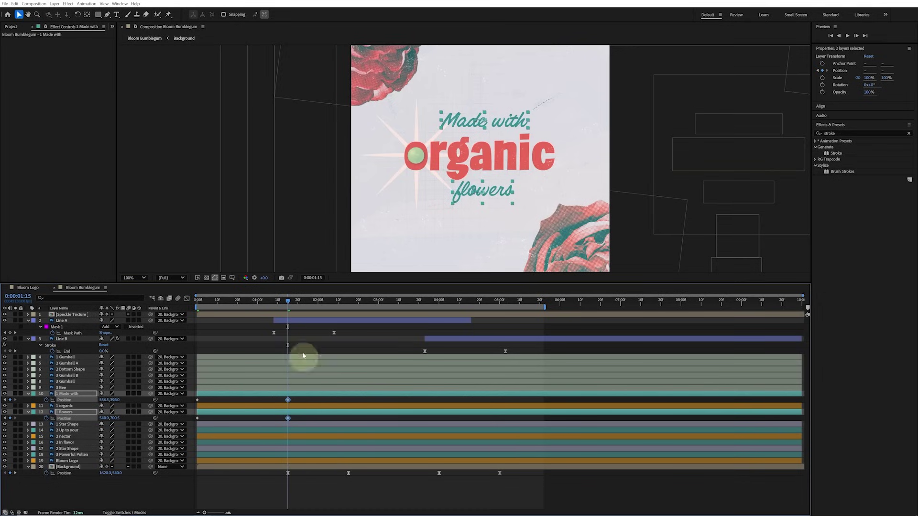
drag(287, 301, 190, 300)
key(space)
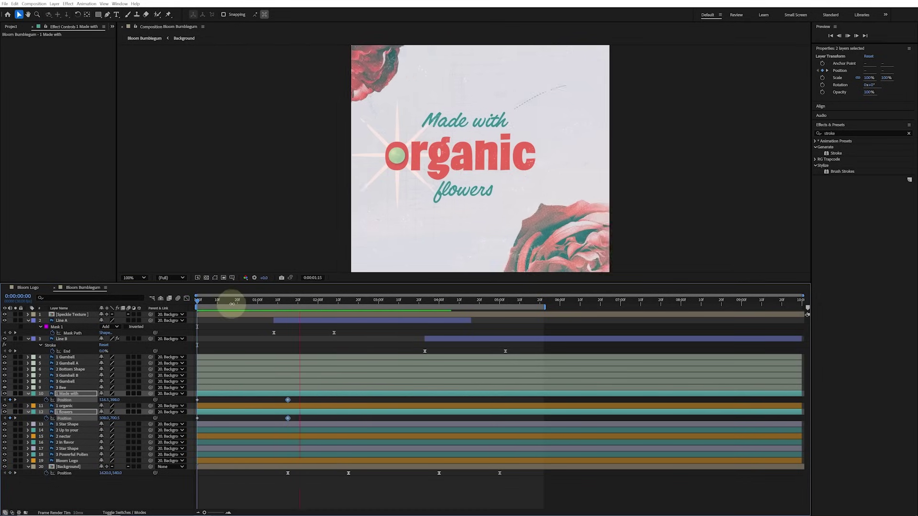
key(space)
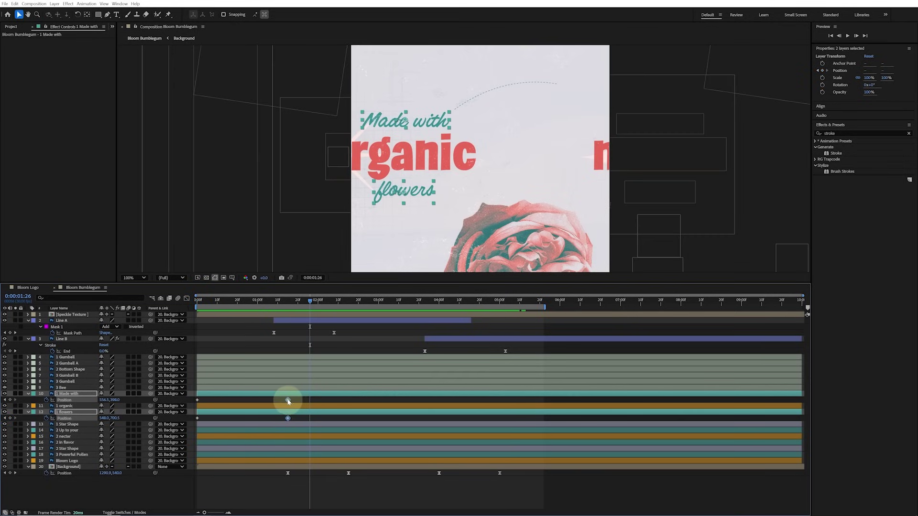
- Move the second Position keyframes of 1 Made with and 1 flowers to line up with Background's second Position keyframe, then preview
drag(287, 401, 347, 402)
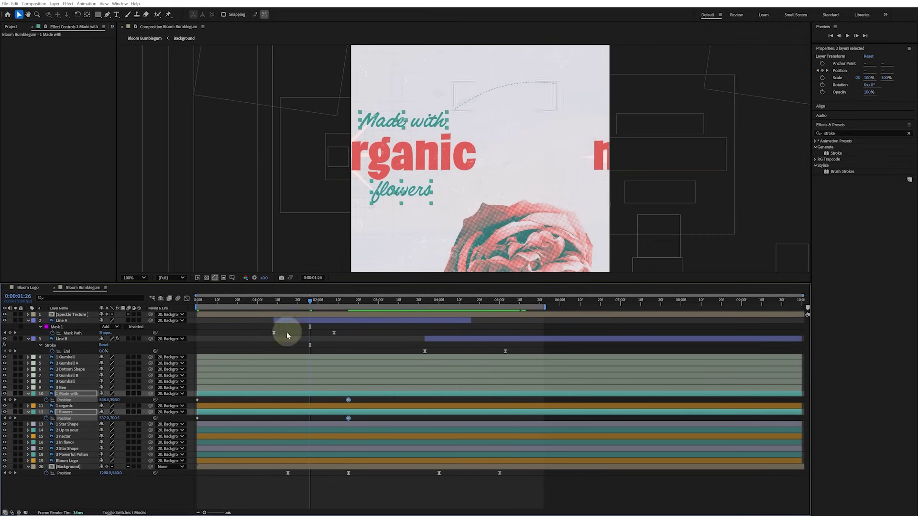
key(space)
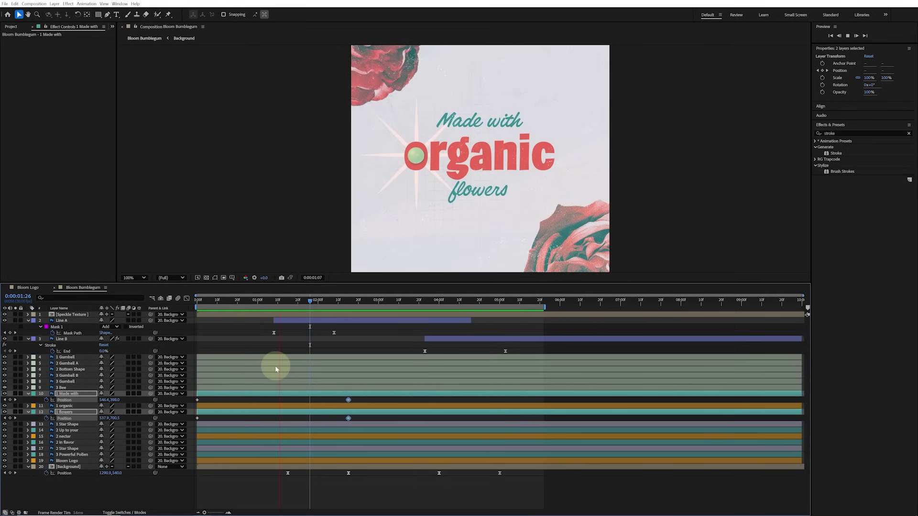
key(space)
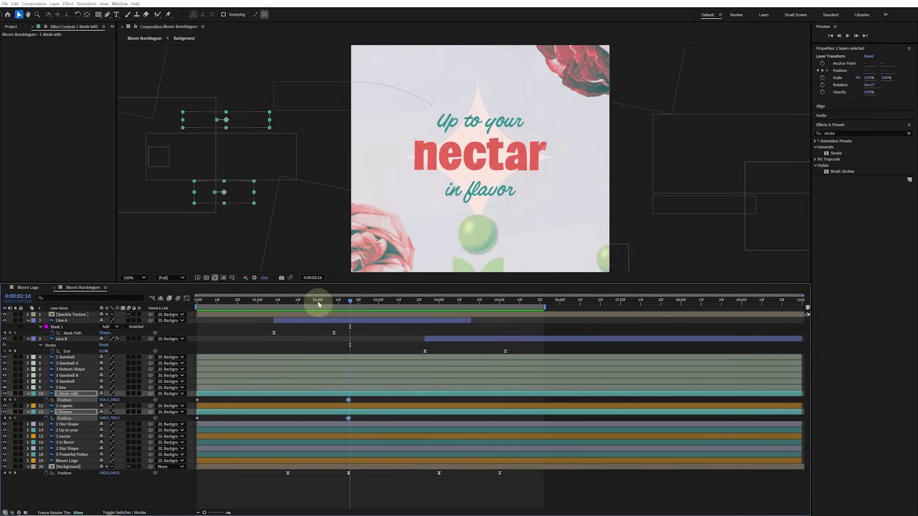
drag(318, 300, 201, 304)
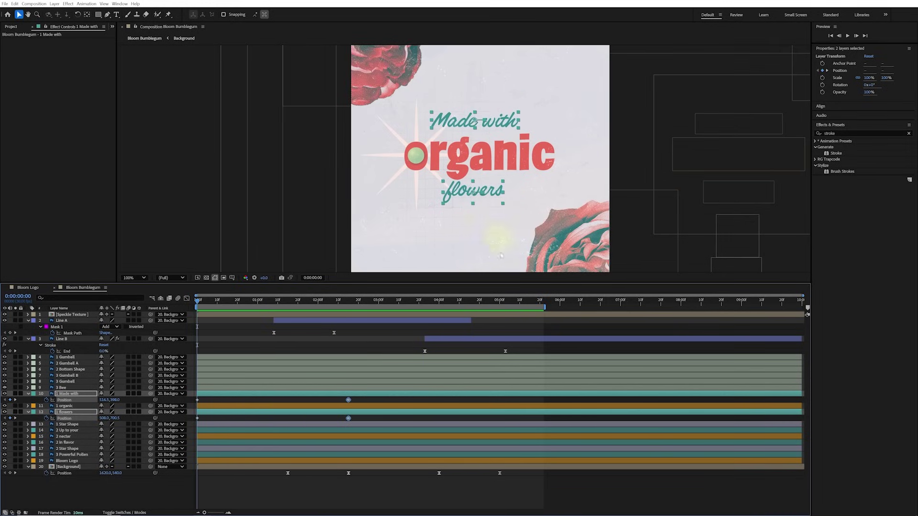
- Time-reverse the Position keyframes of 1 flowers so it drifts opposite to 1 Made with, then preview the result
drag(360, 419, 180, 428)
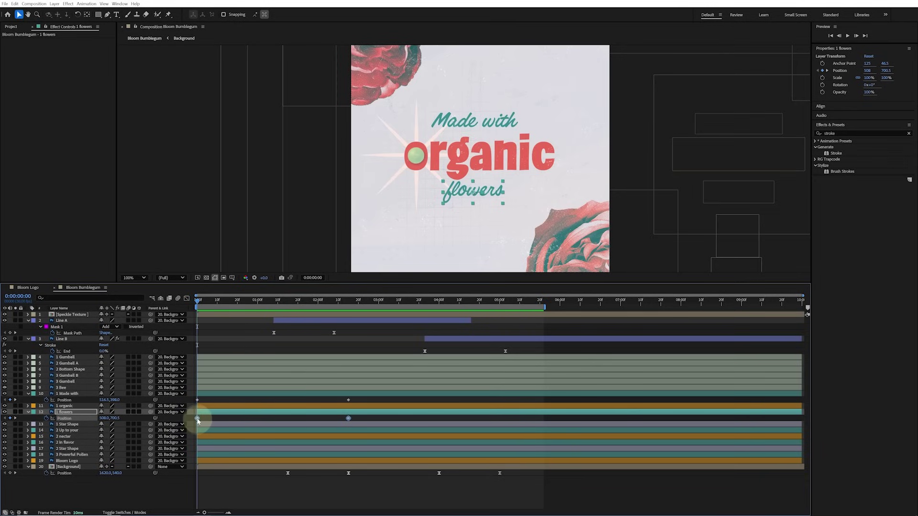
right_click(197, 419)
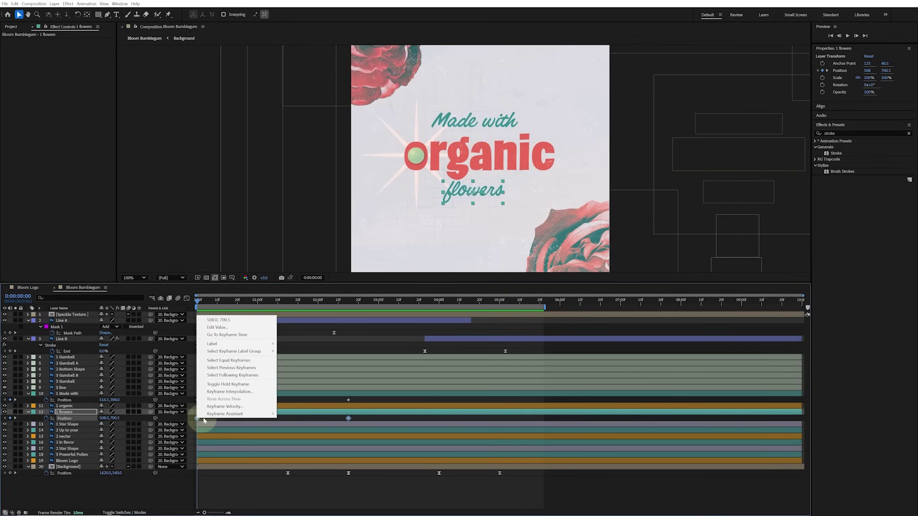
mouse_move(225, 414)
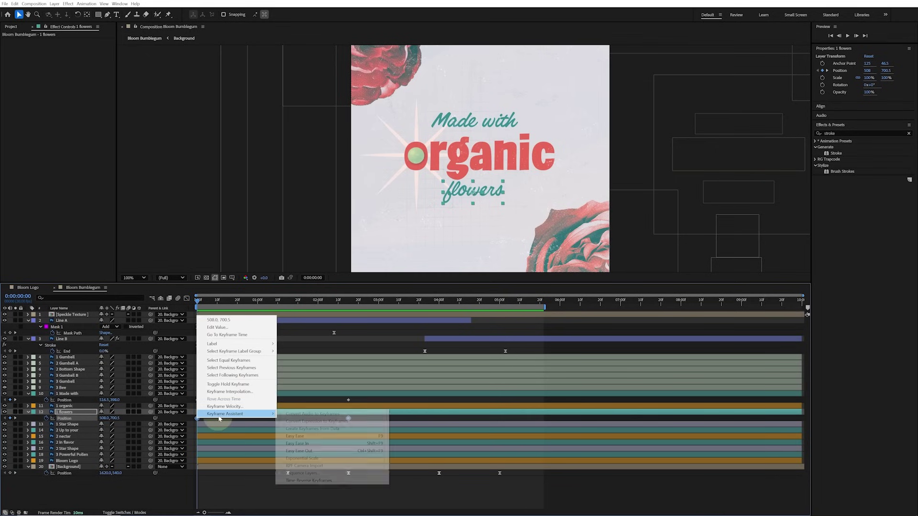
click(343, 482)
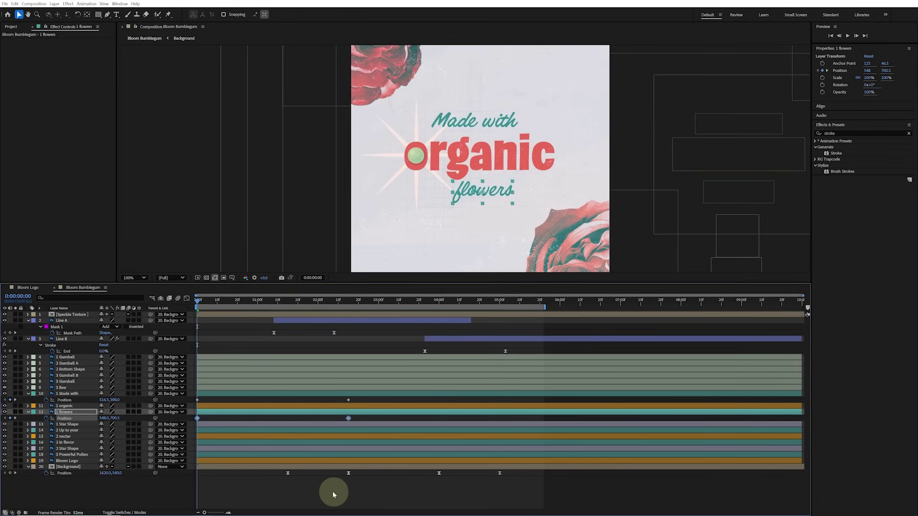
click(331, 496)
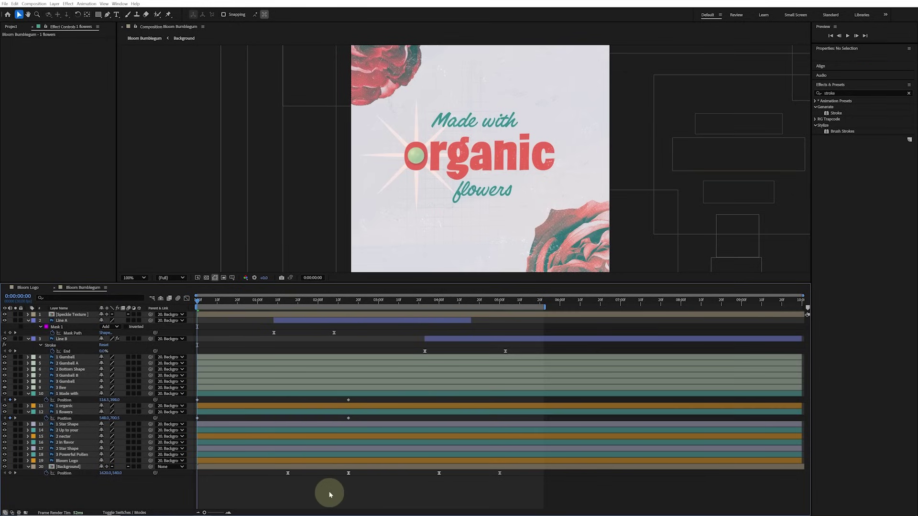
key(space)
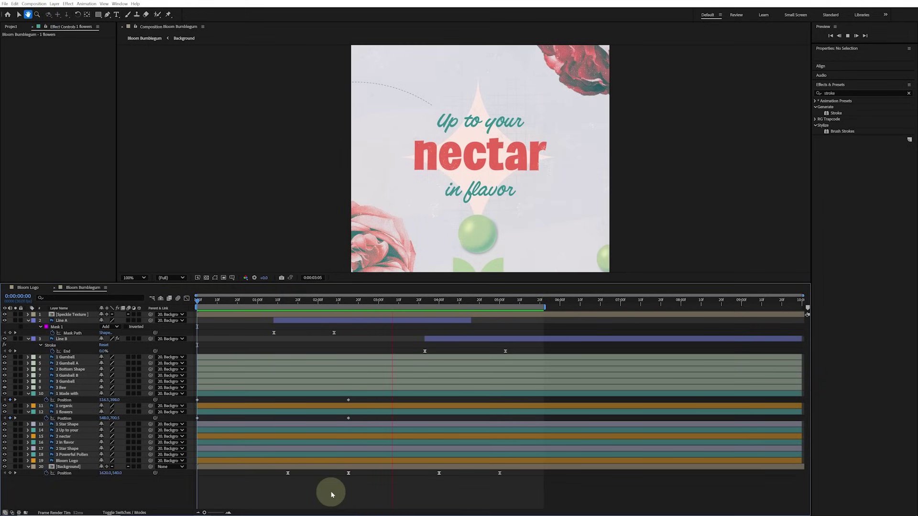
key(space)
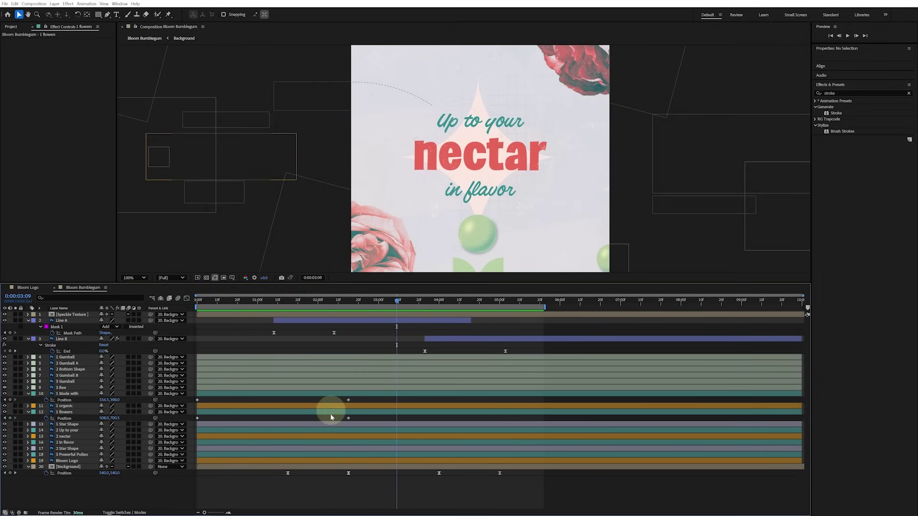
- Trim the ends of the 1 Made with and 1 flowers layers at 0:00:02:15
drag(397, 300, 349, 301)
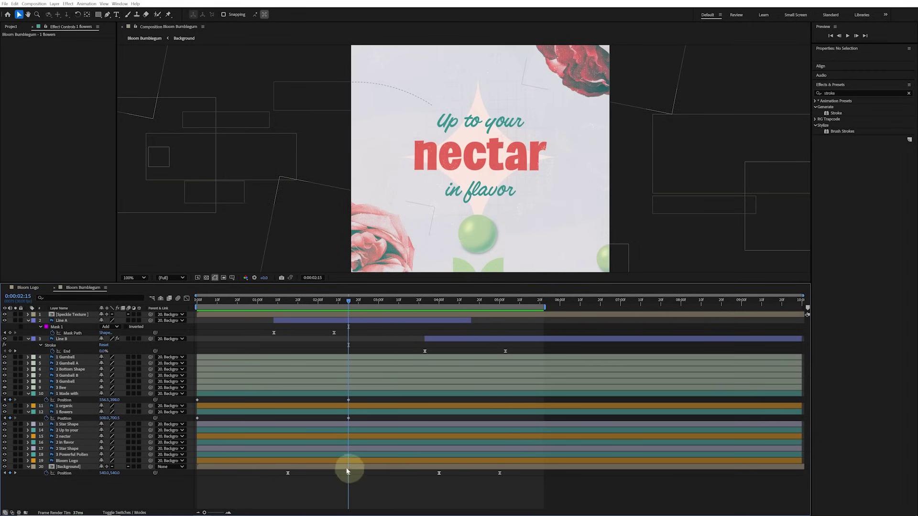
click(358, 394)
ctrl+click(362, 412)
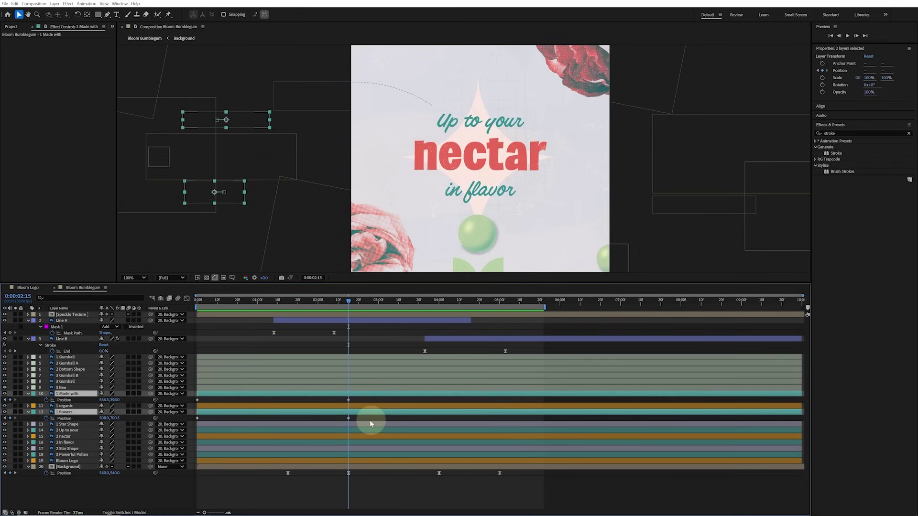
key(alt+bracketright)
- At 0:00:03:09, shift 2 Up to your and 2 in flavor 20 px to the left and add Position keyframes to both
drag(349, 301, 397, 302)
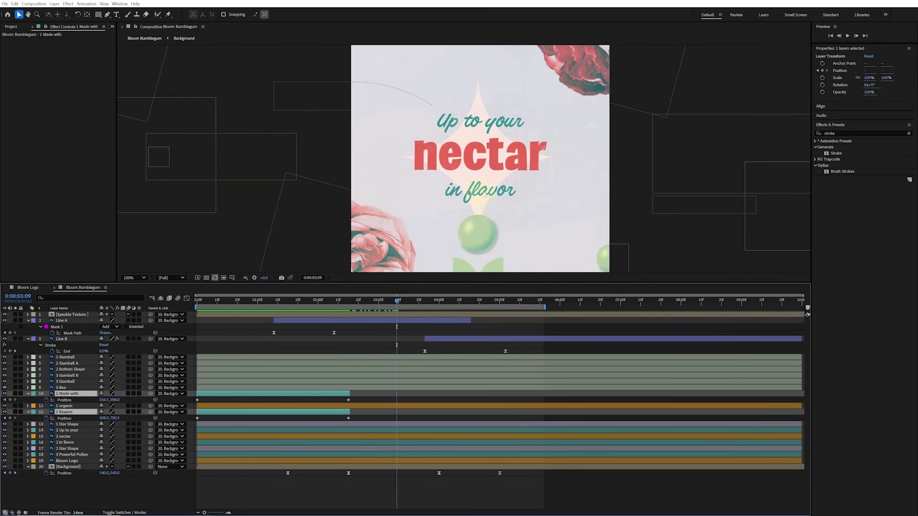
click(399, 429)
ctrl+click(397, 442)
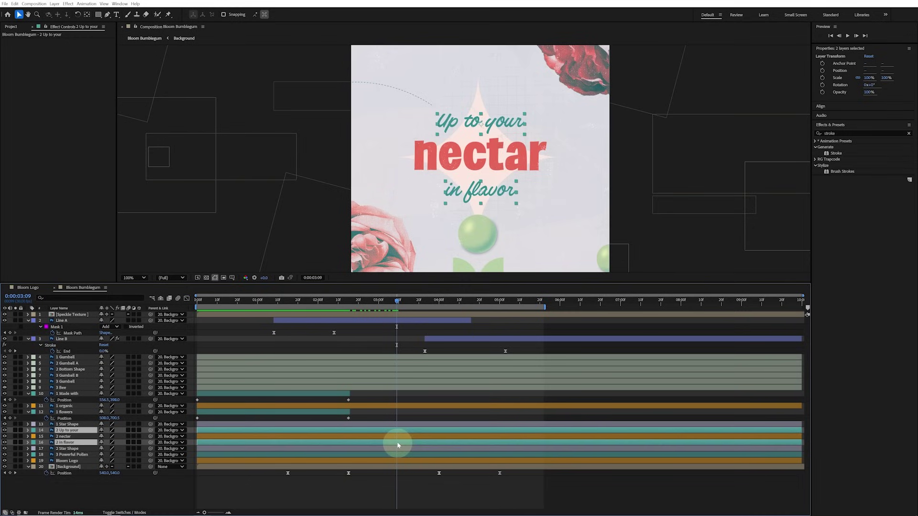
key(shift+Left)
key(shift+Left)
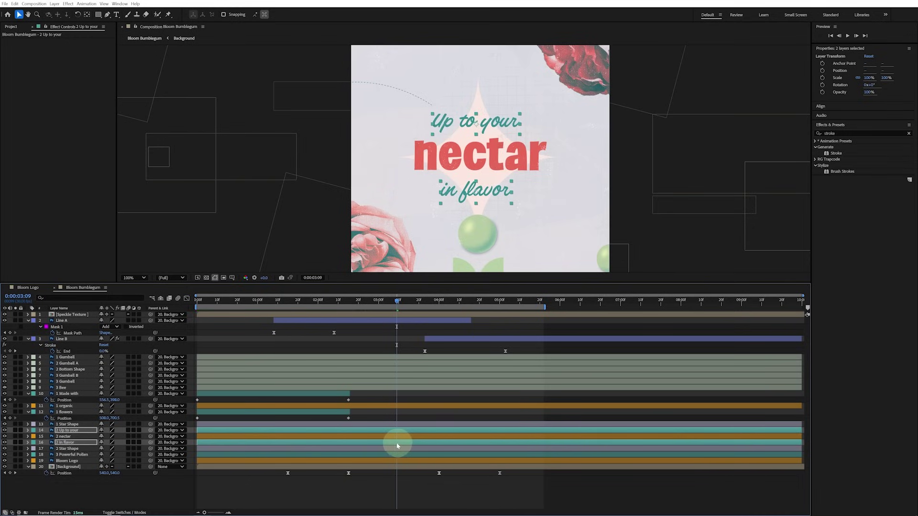
click(822, 70)
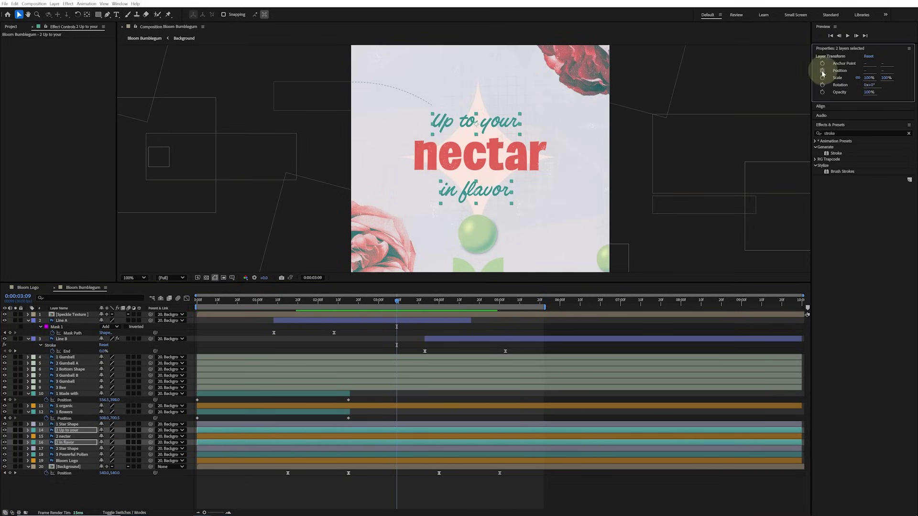
- At 0:00:03:12, shift 2 Up to your and 2 in flavor 40 px to the right
key(Page_Down)
key(Page_Down)
key(Page_Down)
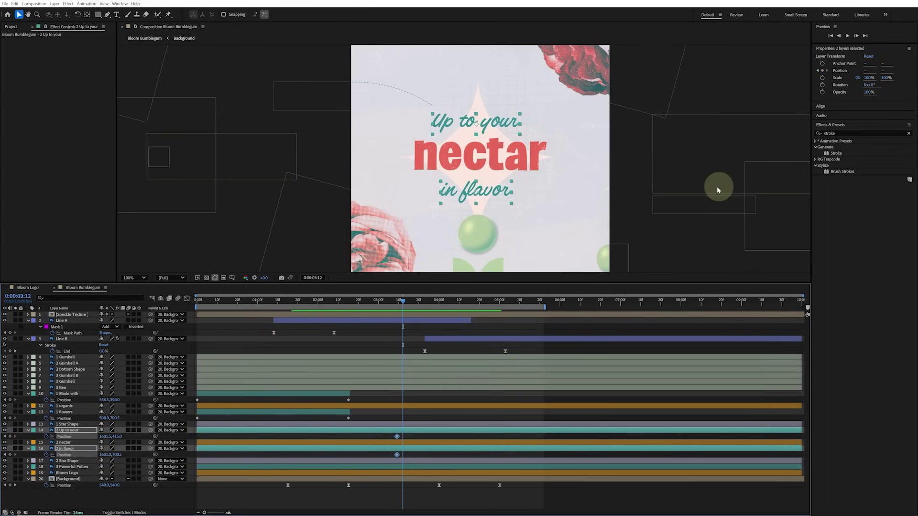
key(shift+Right)
key(shift+Right)
key(shift+Right)
key(shift+Right)
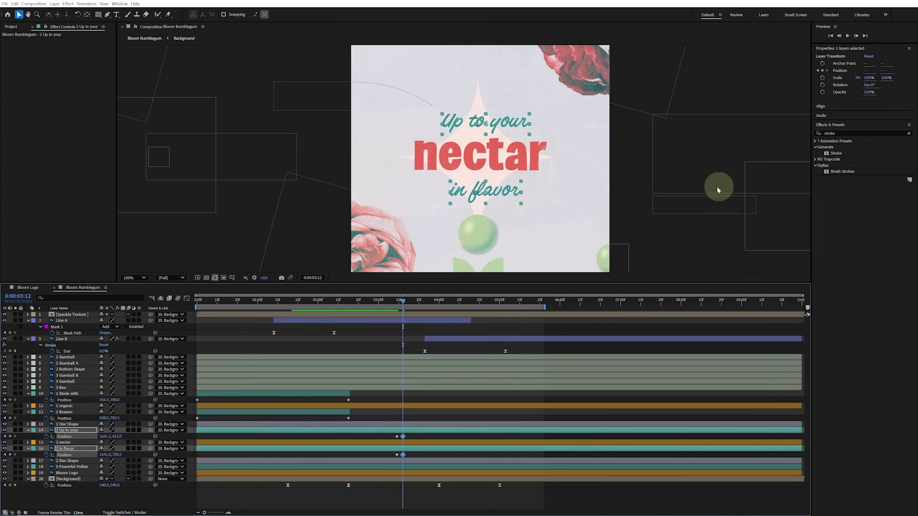
- Spread both layers' Position keyframes to about 0:00:02:00 and 0:00:04:16, swapping the order of the pair on 2 in flavor
drag(397, 437, 320, 438)
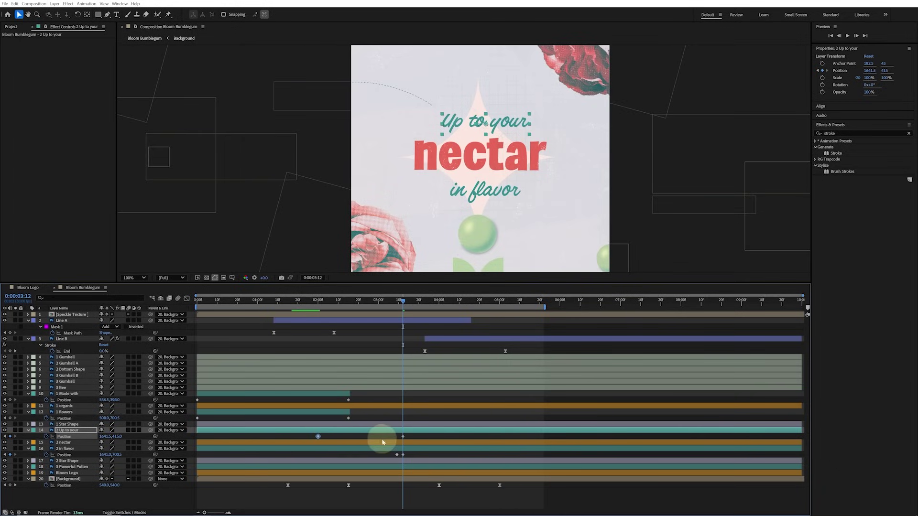
drag(408, 437, 477, 440)
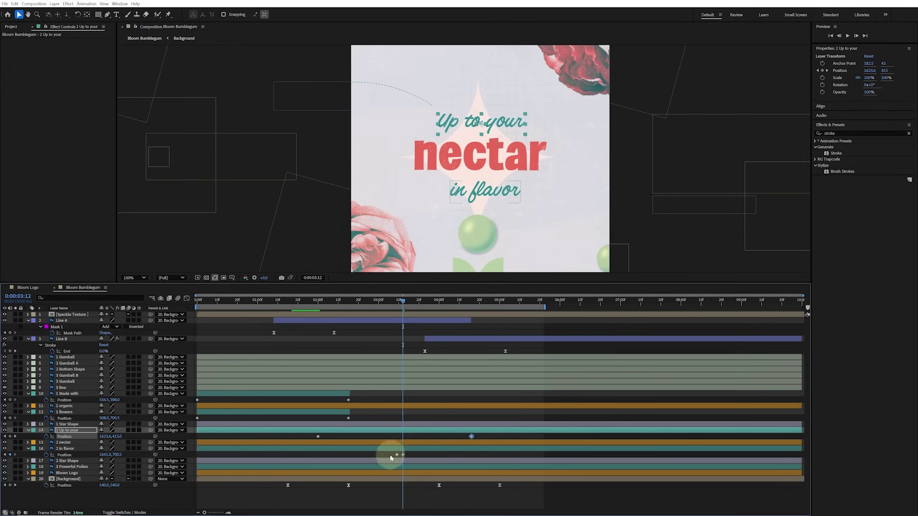
drag(403, 454, 338, 454)
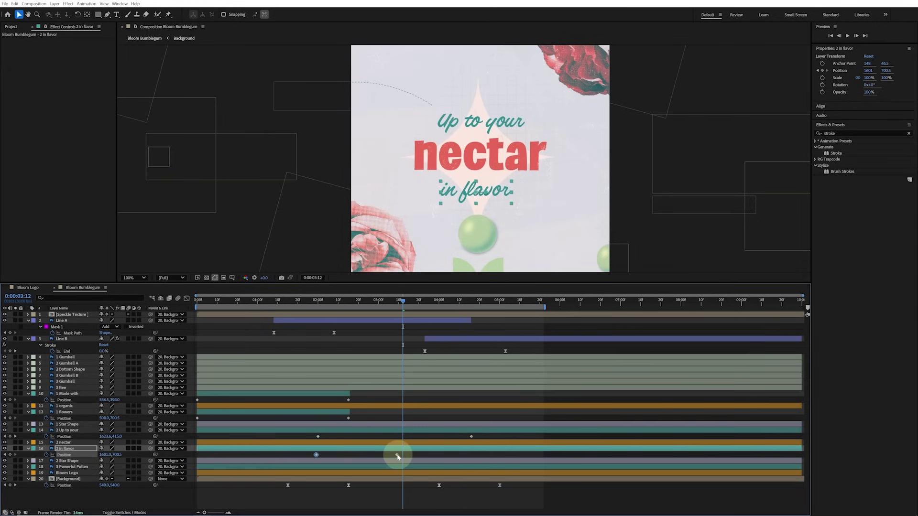
drag(405, 457, 471, 458)
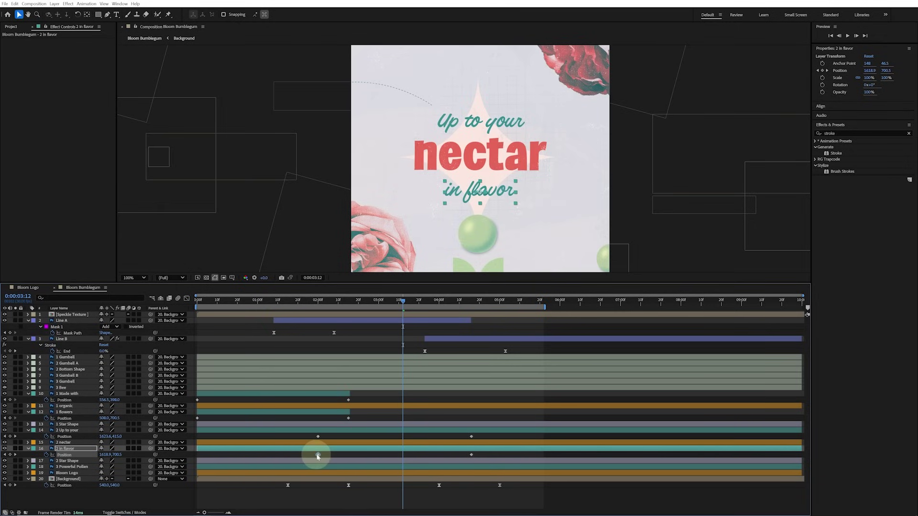
- Move the first Position keyframes of 2 Up to your and 2 in flavor to 0:00:01:26 and trim both layers' starts there
click(320, 301)
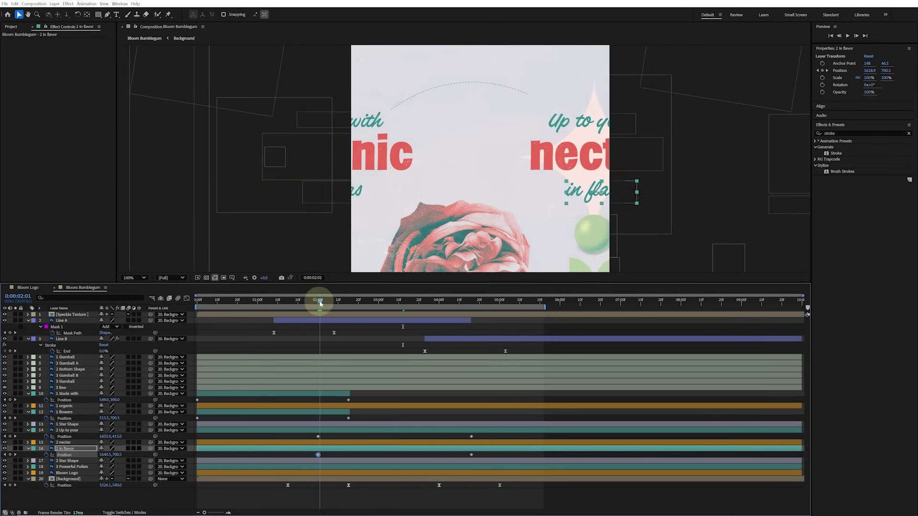
drag(320, 303, 310, 303)
drag(323, 435, 312, 456)
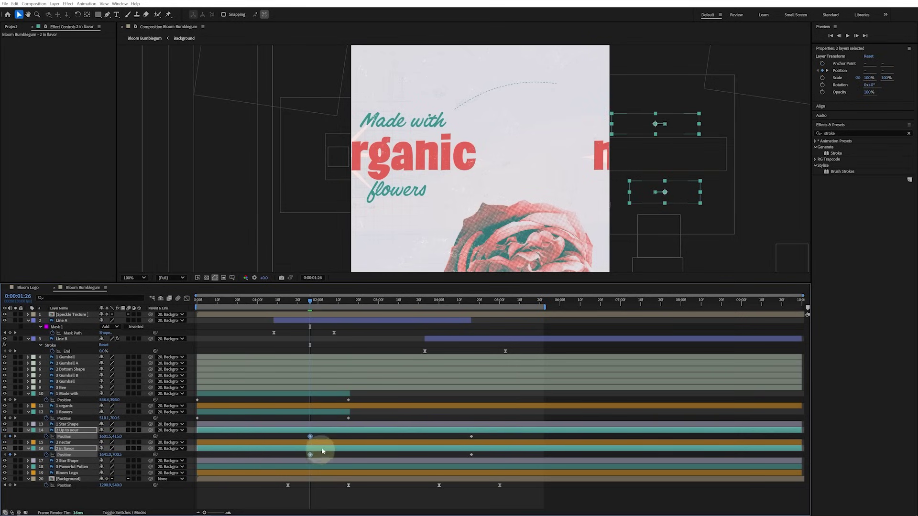
key(alt+bracketleft)
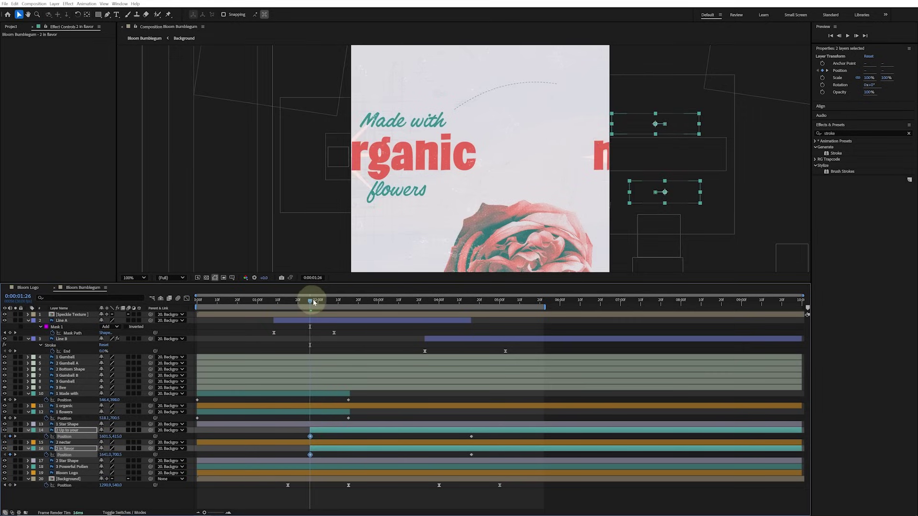
- Move the last Position keyframes and the ends of 2 Up to your and 2 in flavor to 0:00:04:19, then preview
drag(313, 302, 478, 306)
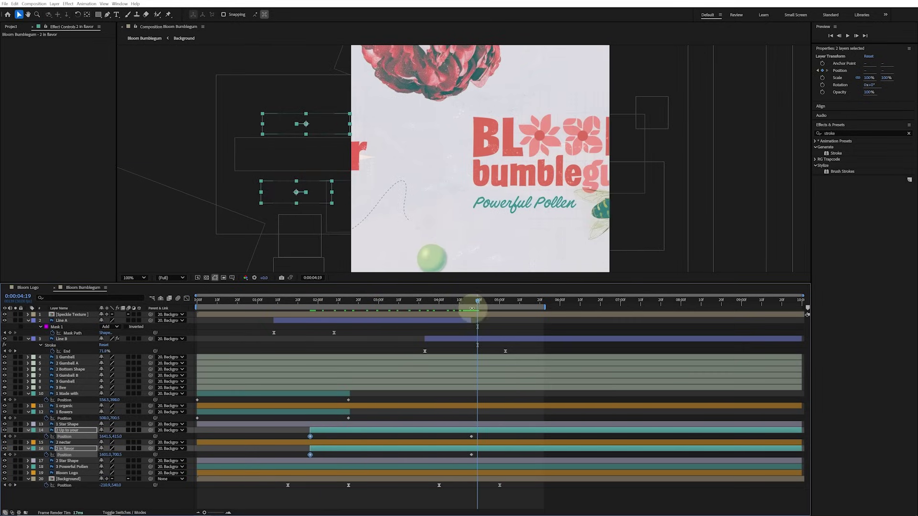
click(471, 437)
shift+click(472, 455)
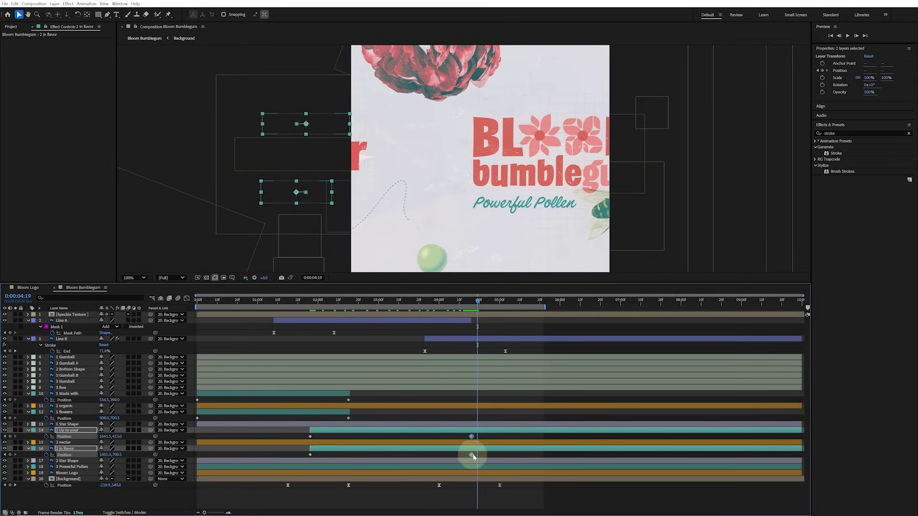
key(alt+])
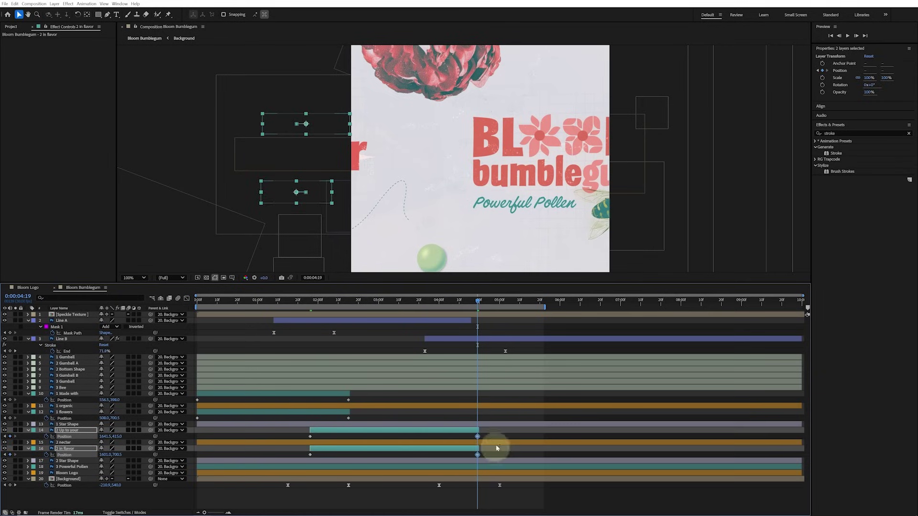
click(500, 438)
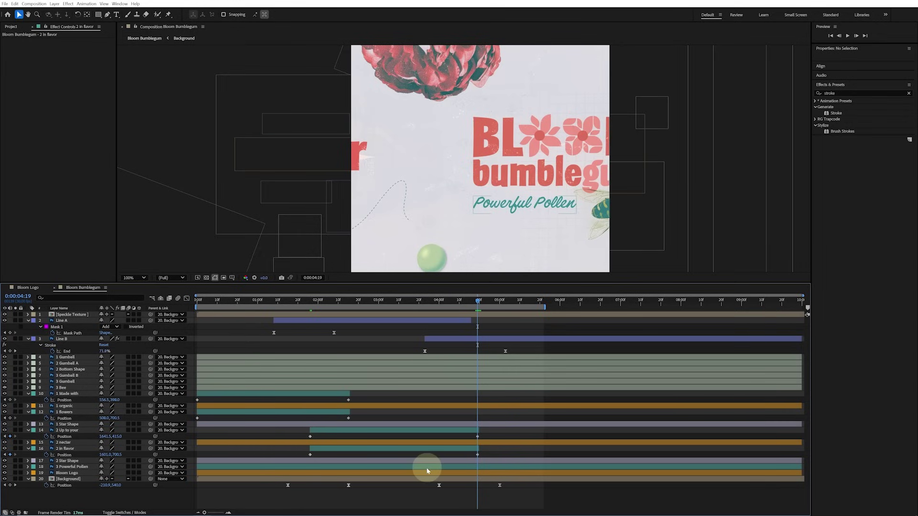
key(space)
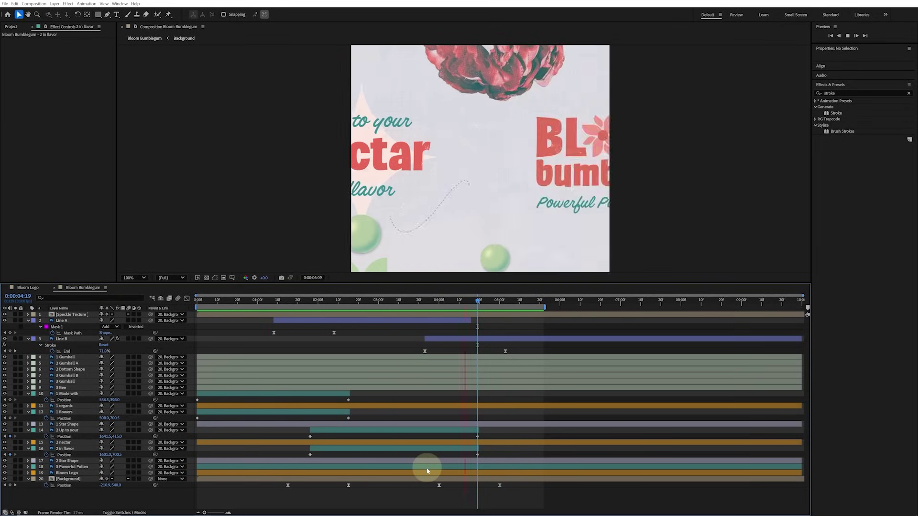
key(space)
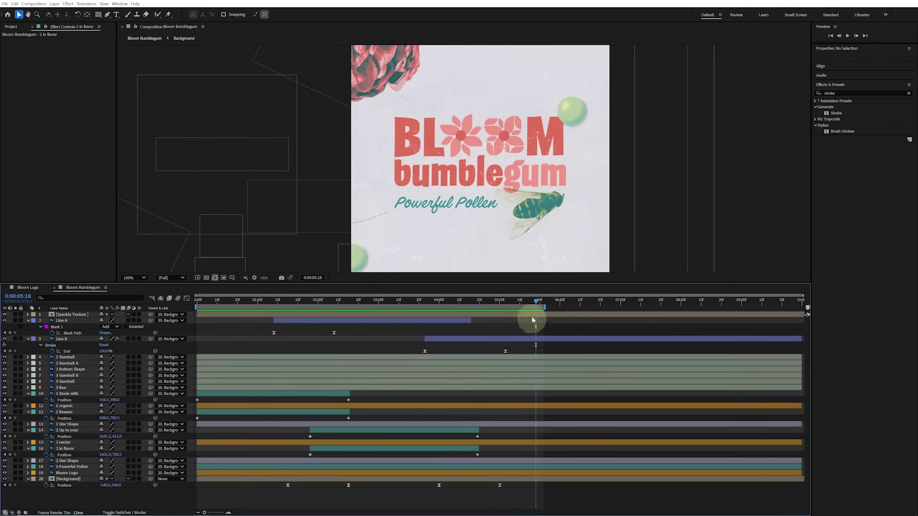
- Trim the start of 3 Powerful Pollen to about 0:00:04:13 and add a Position keyframe to it at 0:00:05:02
drag(536, 302, 504, 302)
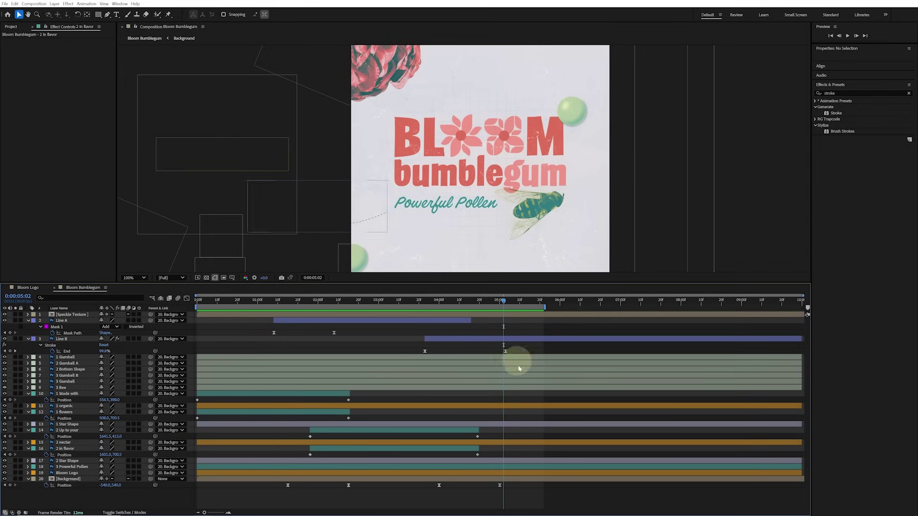
drag(226, 466, 503, 468)
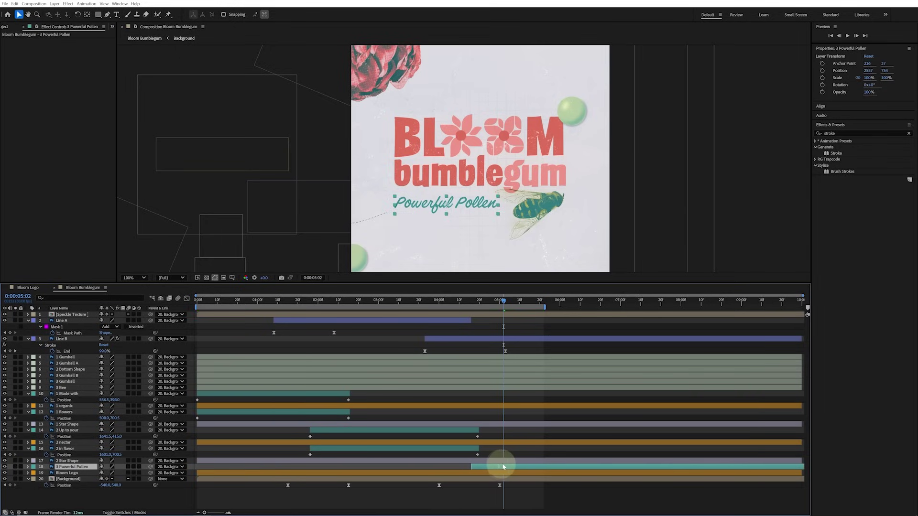
key(p)
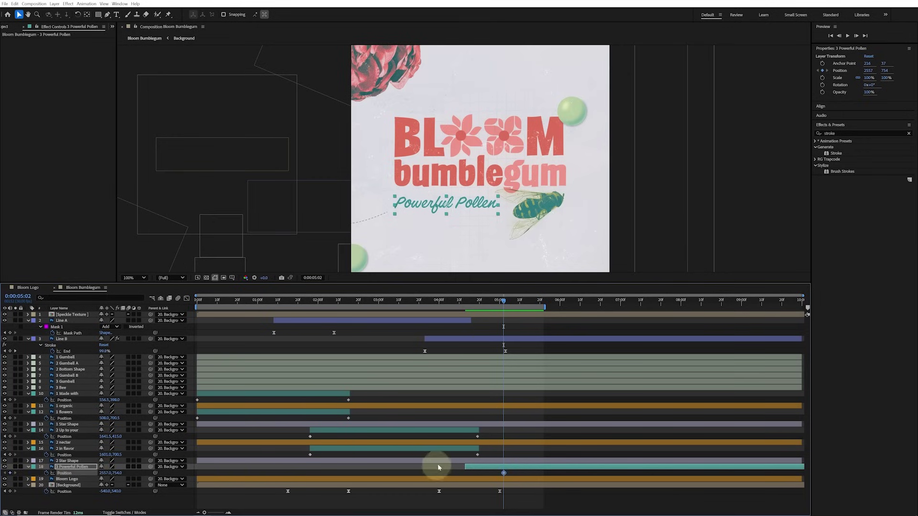
- At 0:00:04:26, shift 3 Powerful Pollen horizontally to the right to Position 2677, 754
key(Page_Up)
key(Page_Up)
key(Page_Up)
key(Page_Up)
key(Page_Up)
key(Page_Up)
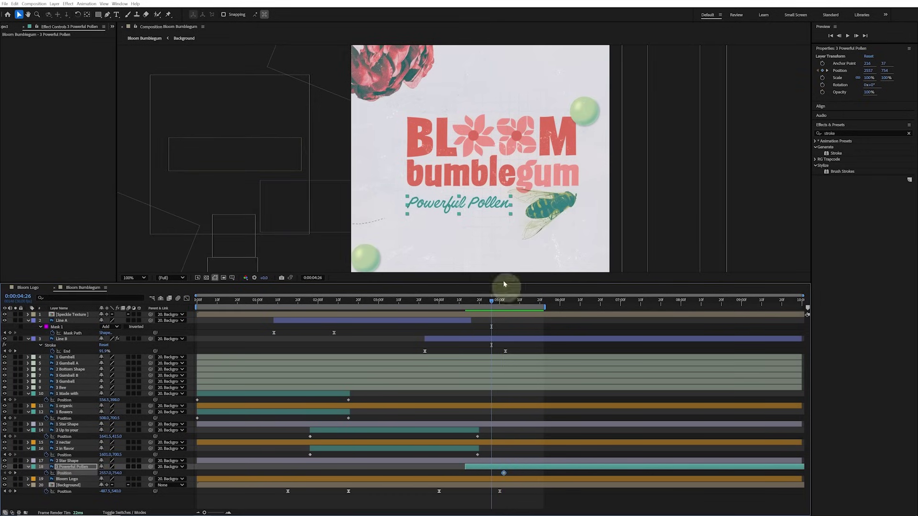
drag(487, 207, 515, 207)
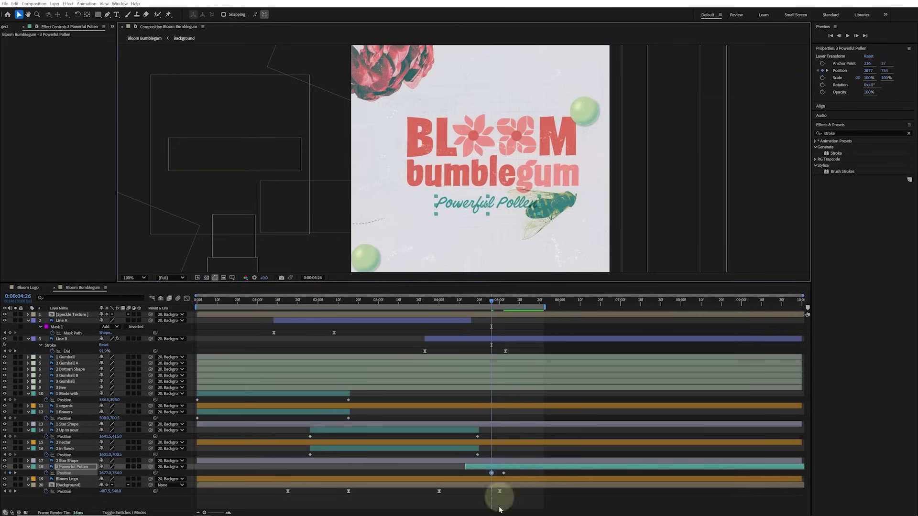
- Start 3 Powerful Pollen and its first Position keyframe at 0:00:04:10, and ease its last keyframe at about 0:00:05:04
drag(491, 474, 466, 473)
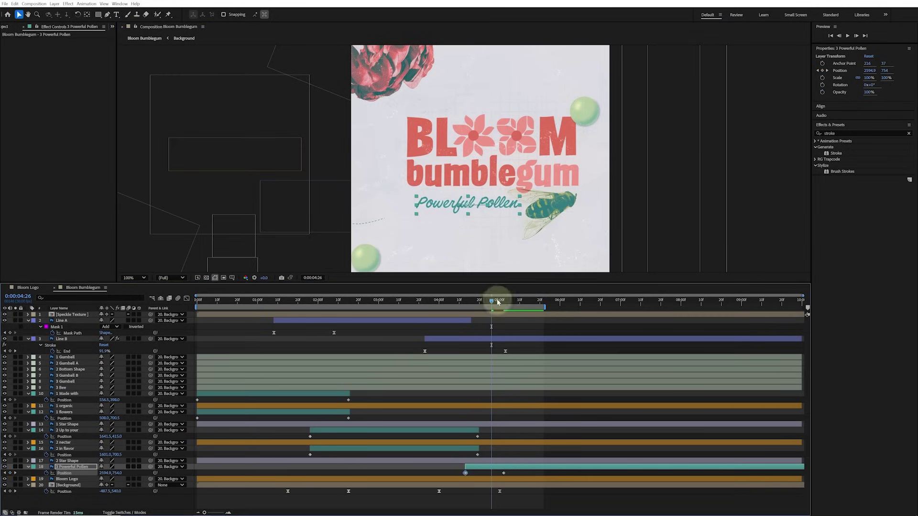
drag(490, 302, 462, 300)
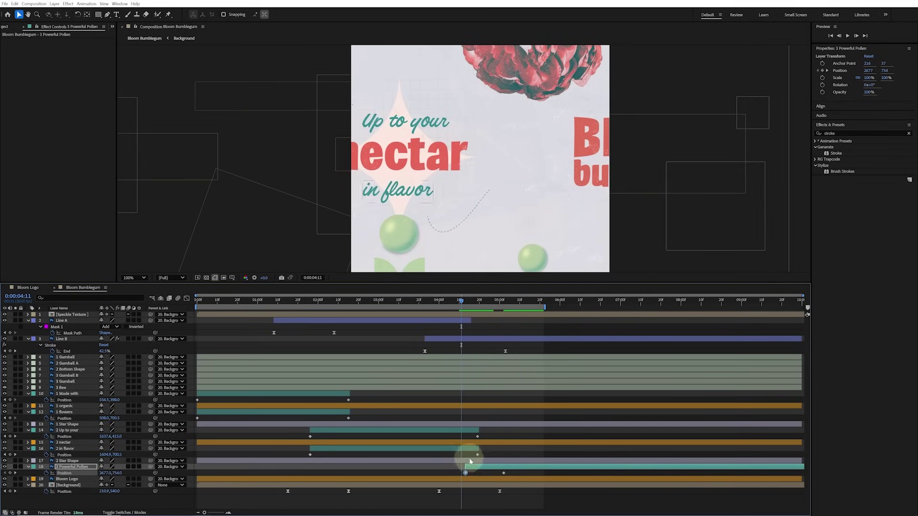
drag(473, 470, 469, 471)
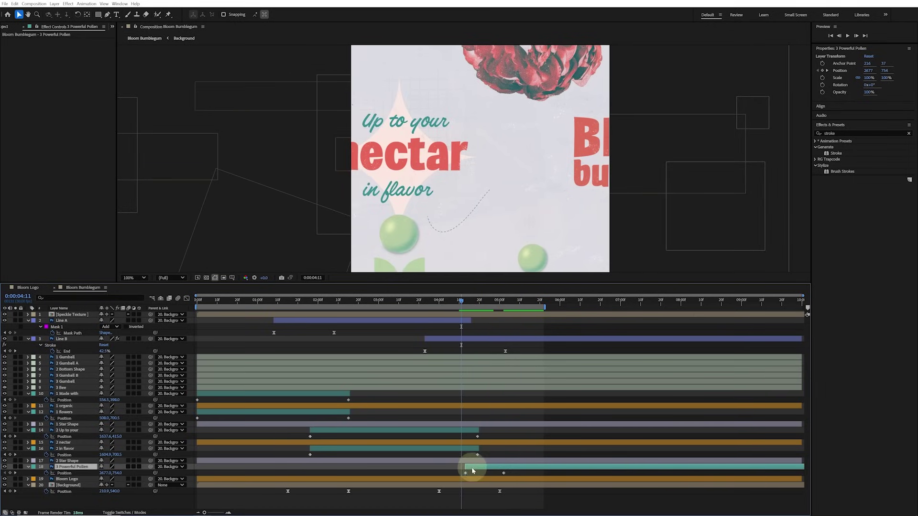
click(459, 301)
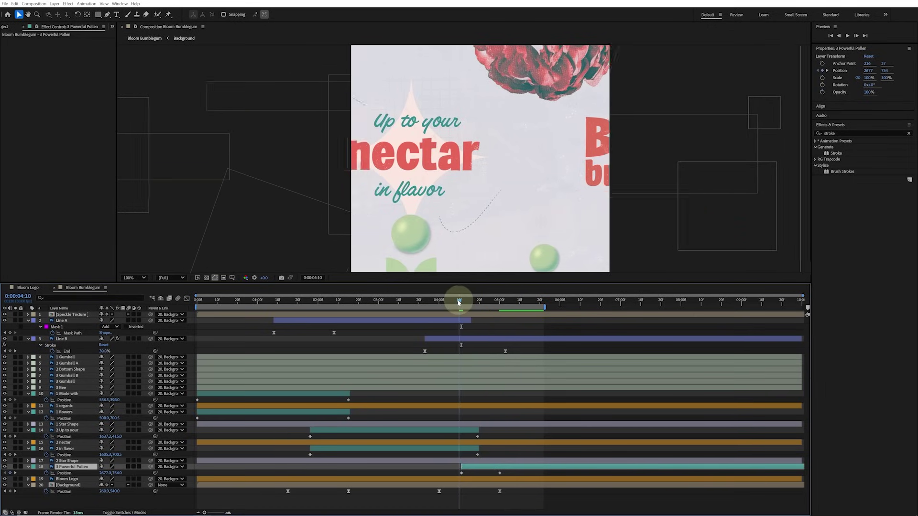
click(466, 471)
click(498, 474)
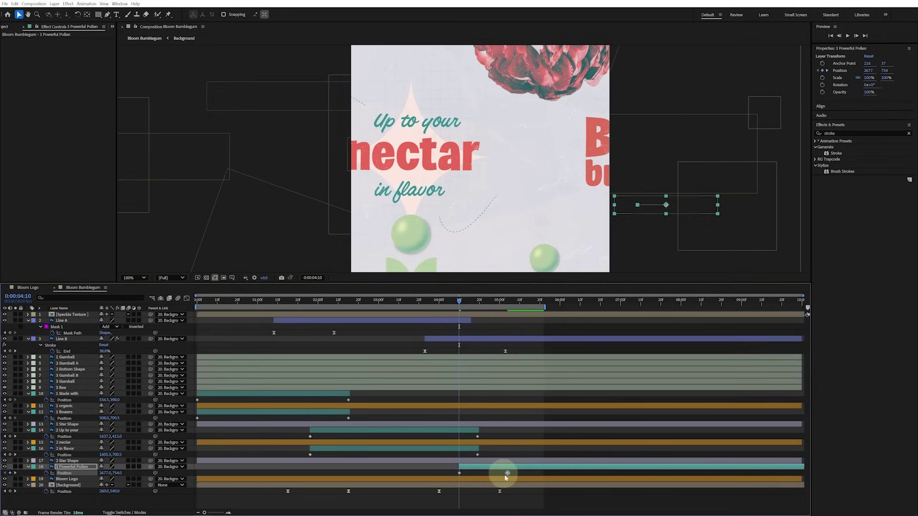
click(508, 473)
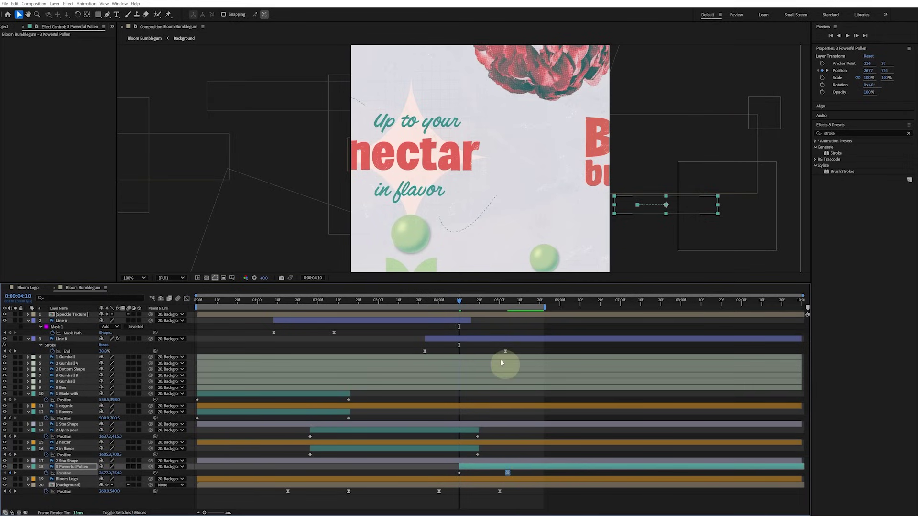
- Start the work area at 0:00:03:15 and preview the transition to the Bloom Bumblegum logo
drag(451, 303, 407, 304)
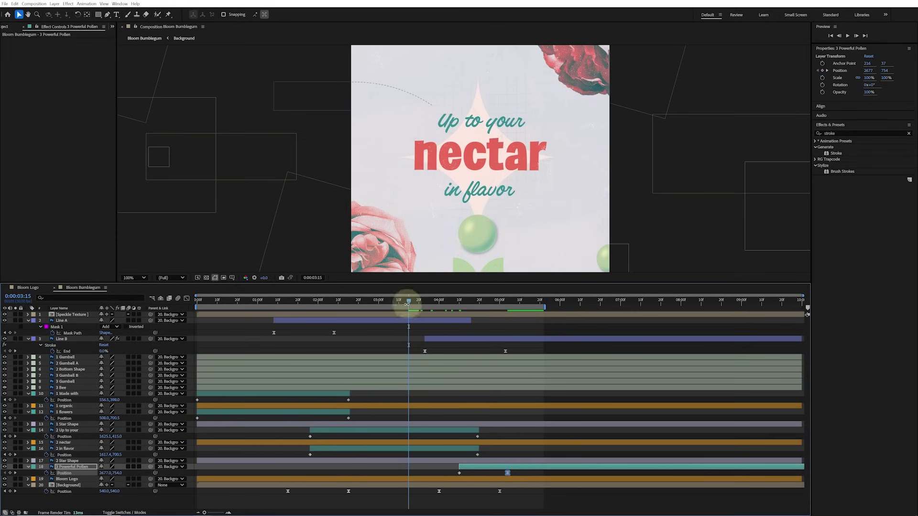
key(b)
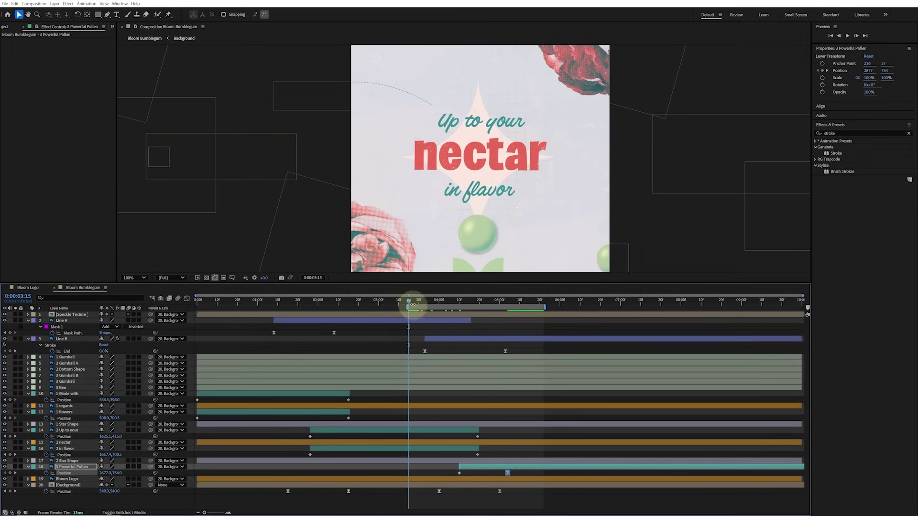
key(space)
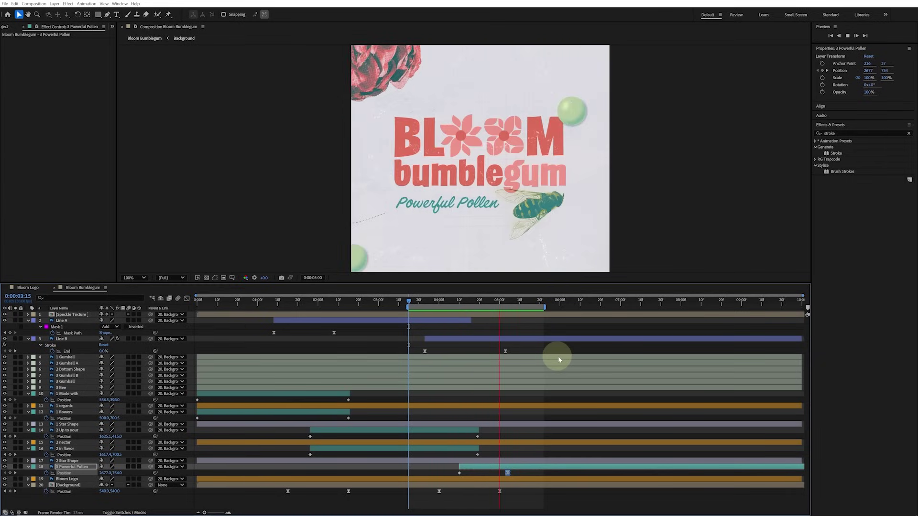
- Start the 3 Powerful Pollen layer slightly earlier, retime its last Position keyframe to about 0:00:05:05, and preview the slide-in
click(508, 473)
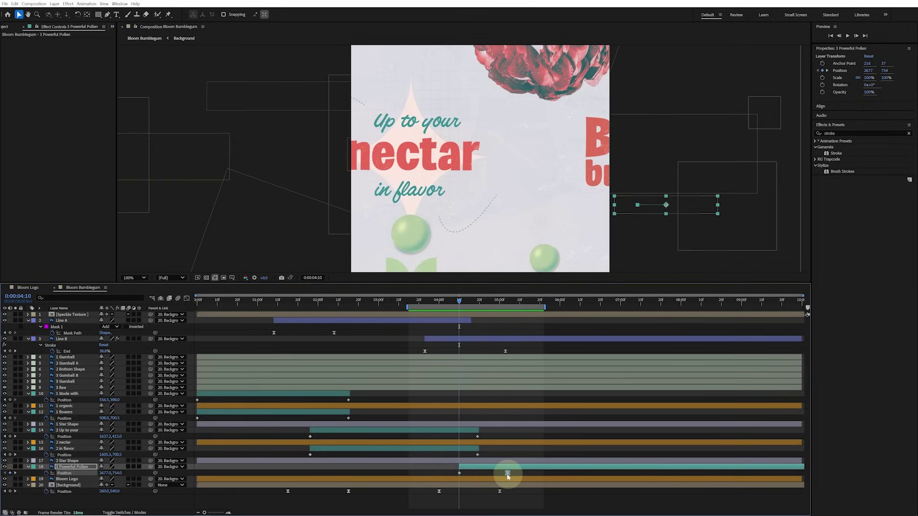
mouse_move(510, 471)
mouse_down()
mouse_move(499, 470)
mouse_move(511, 474)
mouse_up()
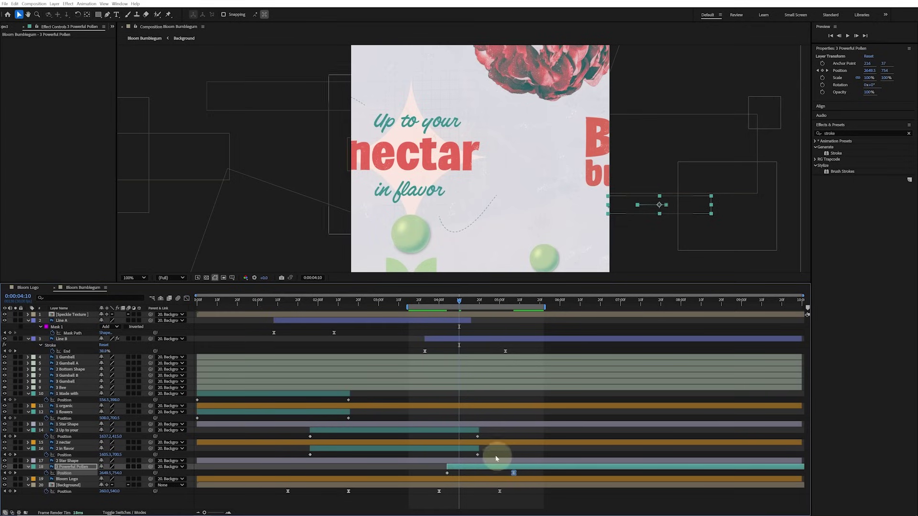
key(space)
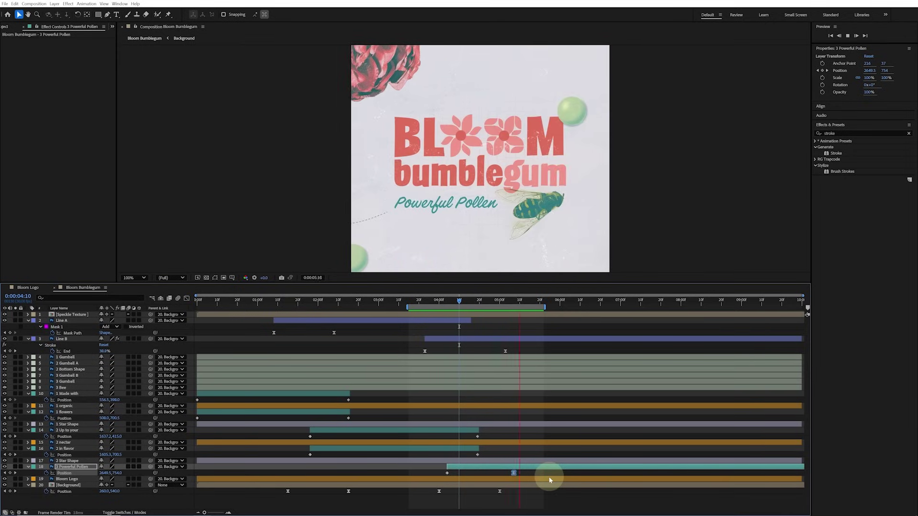
click(514, 473)
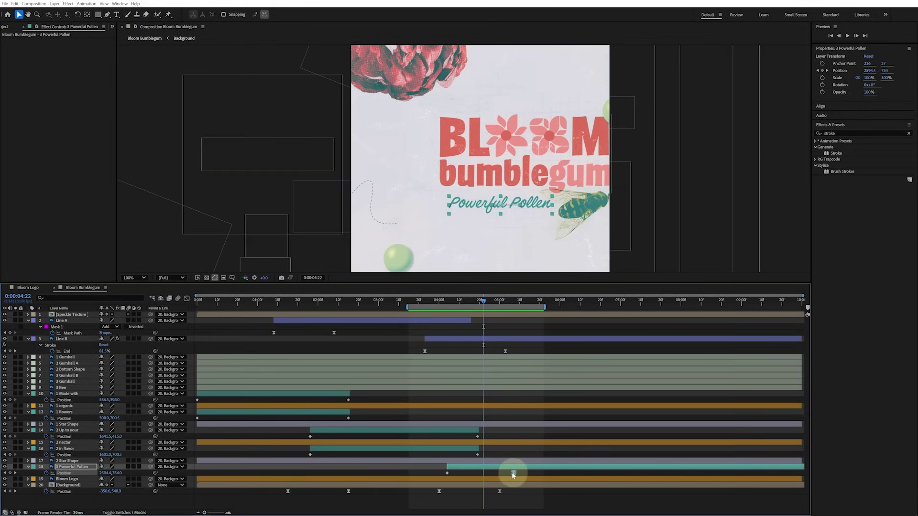
key(space)
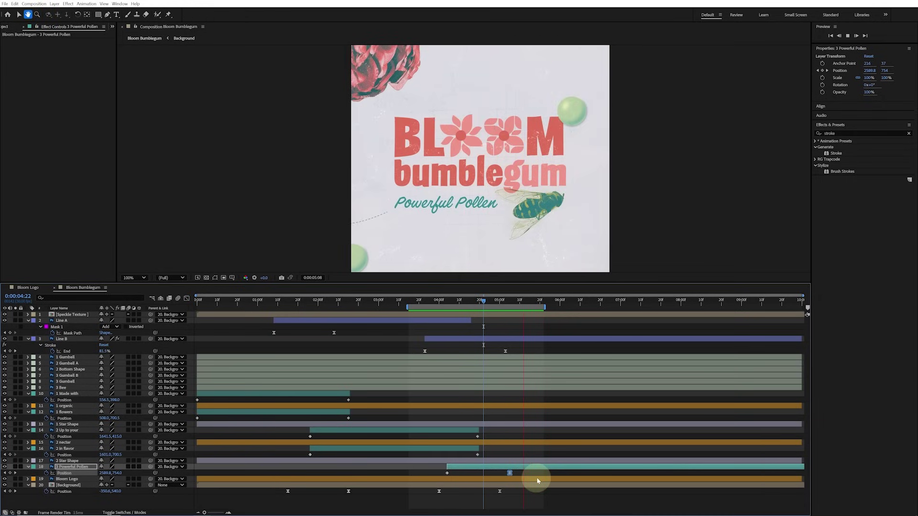
key(space)
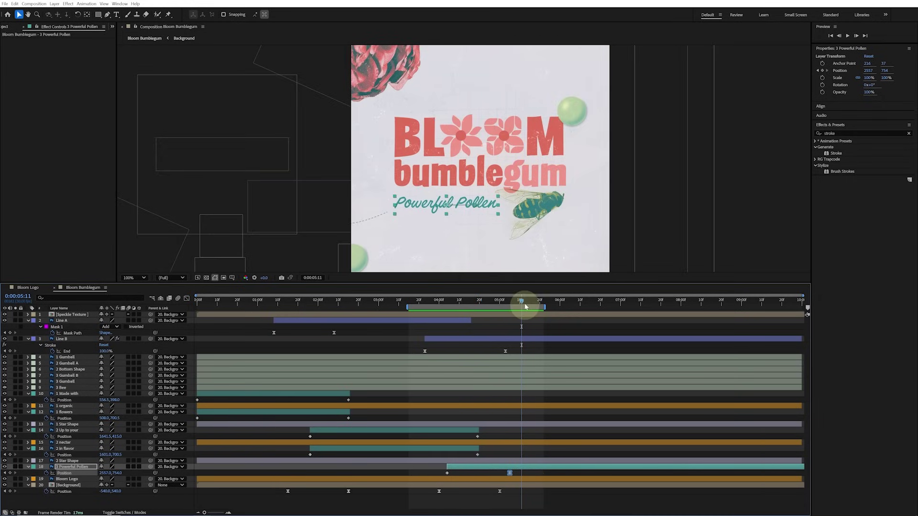
- Make the work area cover the opening organic scene from 0:00 to just past 2:20, and return to the first frame
drag(522, 303, 237, 296)
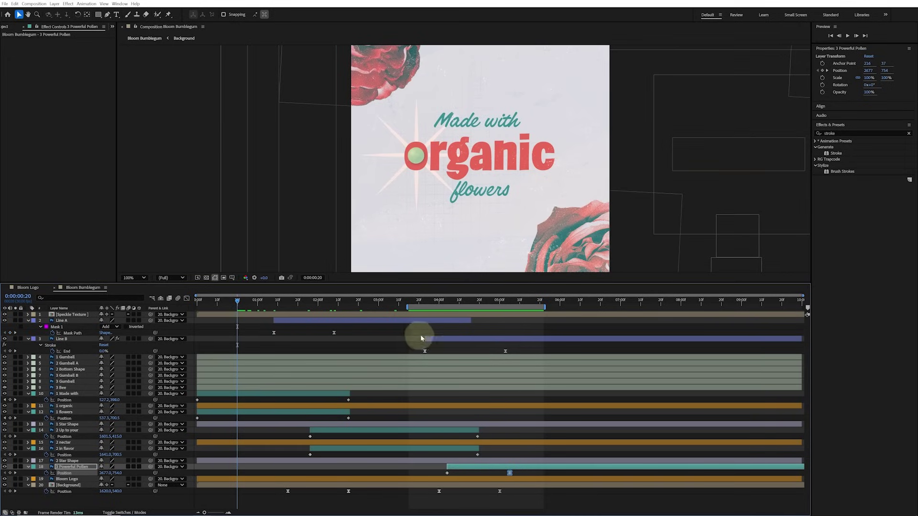
drag(473, 308, 259, 299)
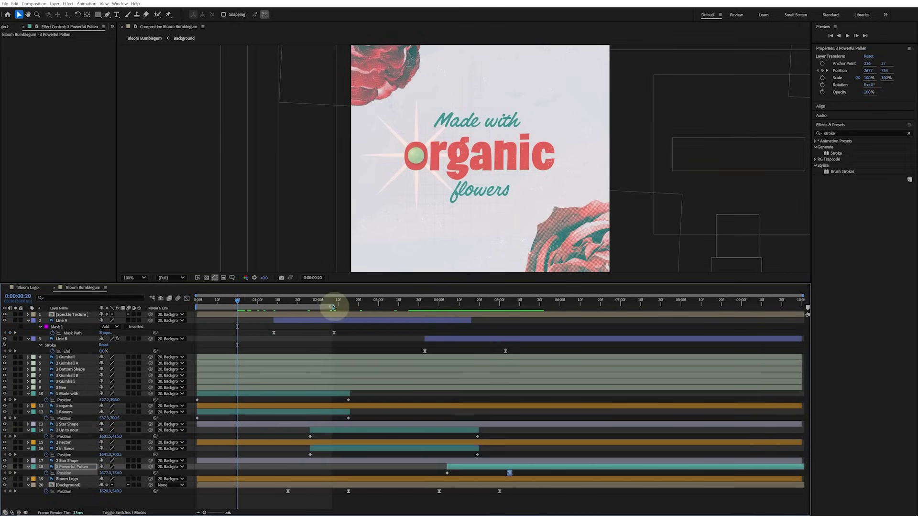
drag(334, 306, 363, 308)
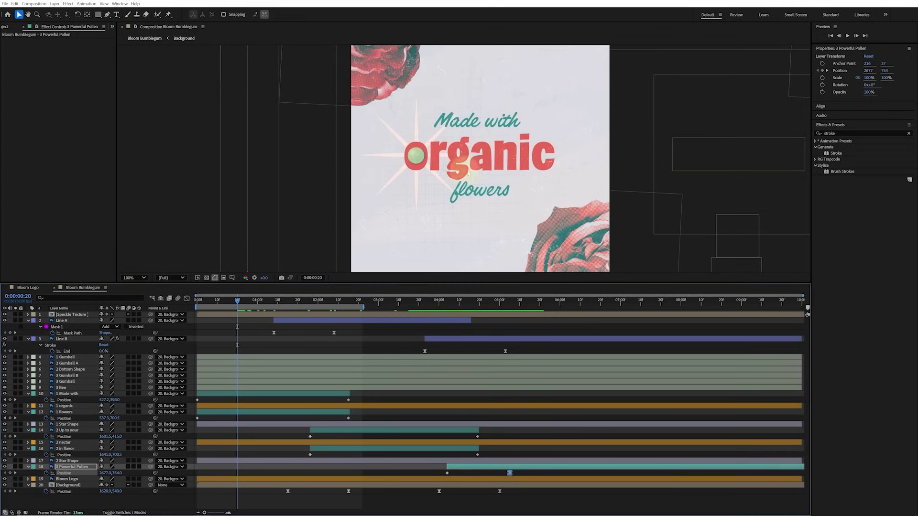
drag(386, 307, 193, 302)
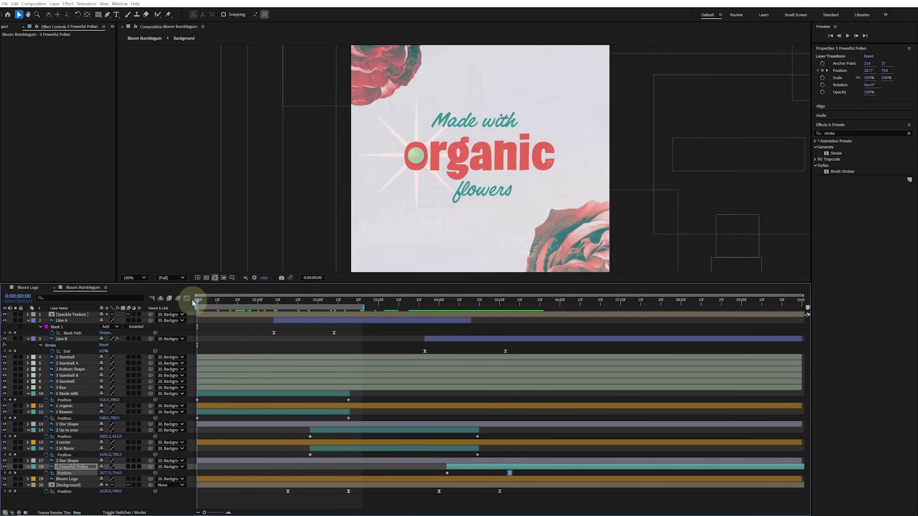
- Convert the 1 organic and 2 nectar layers to editable text
click(67, 406)
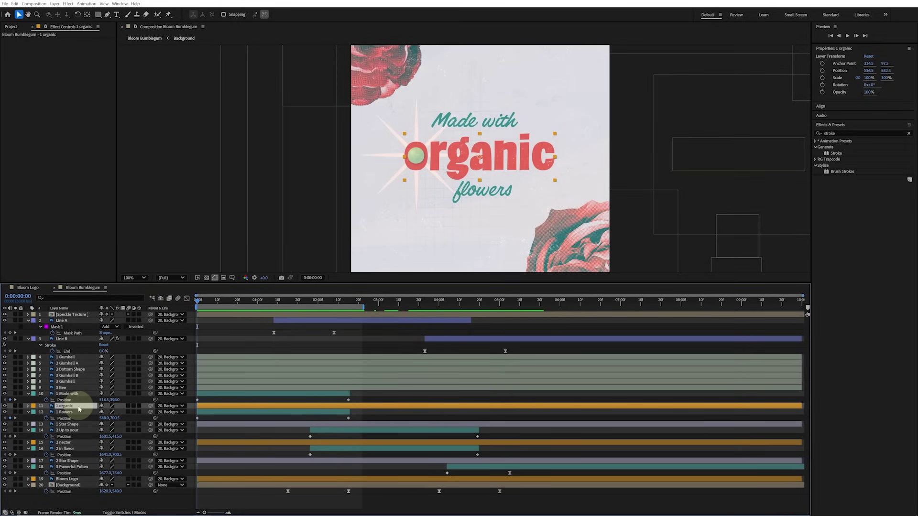
ctrl+click(73, 445)
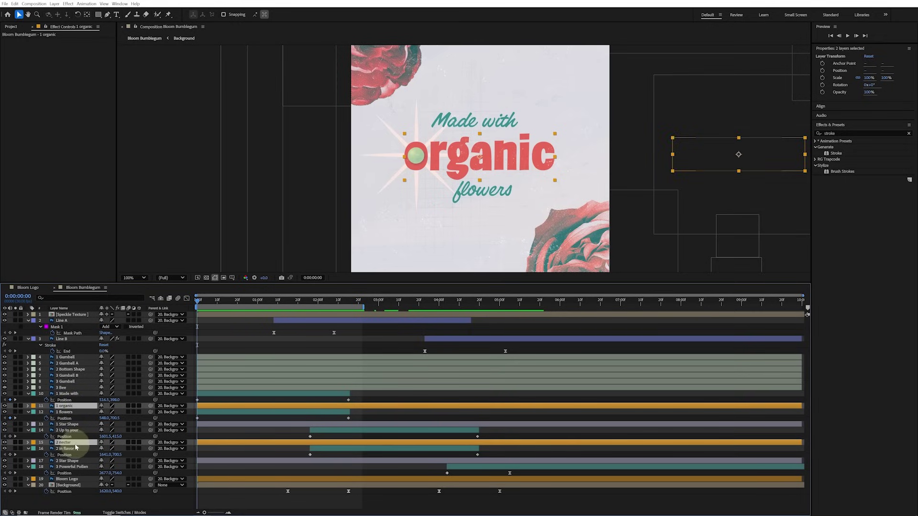
right_click(76, 446)
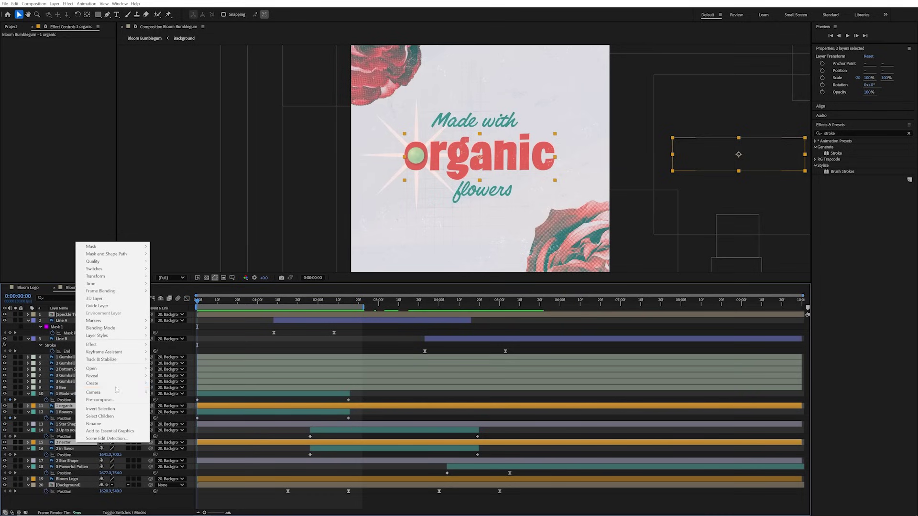
mouse_move(121, 386)
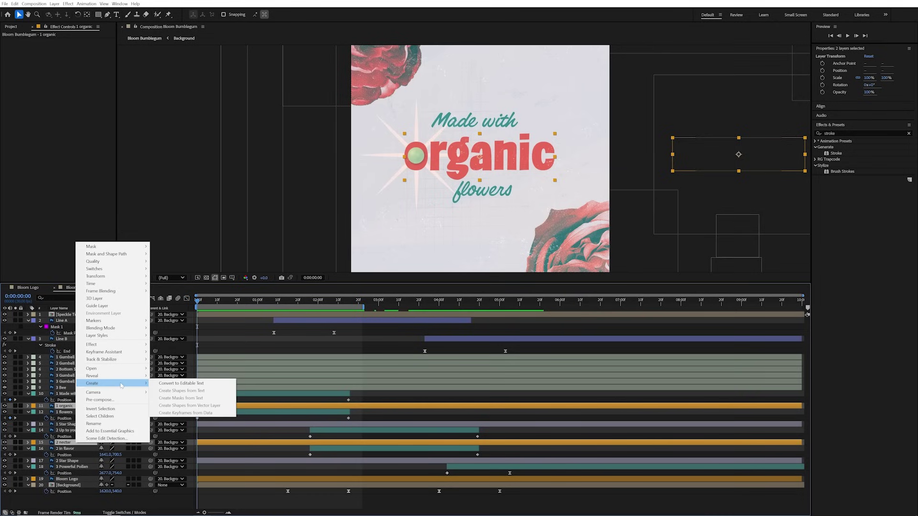
click(217, 384)
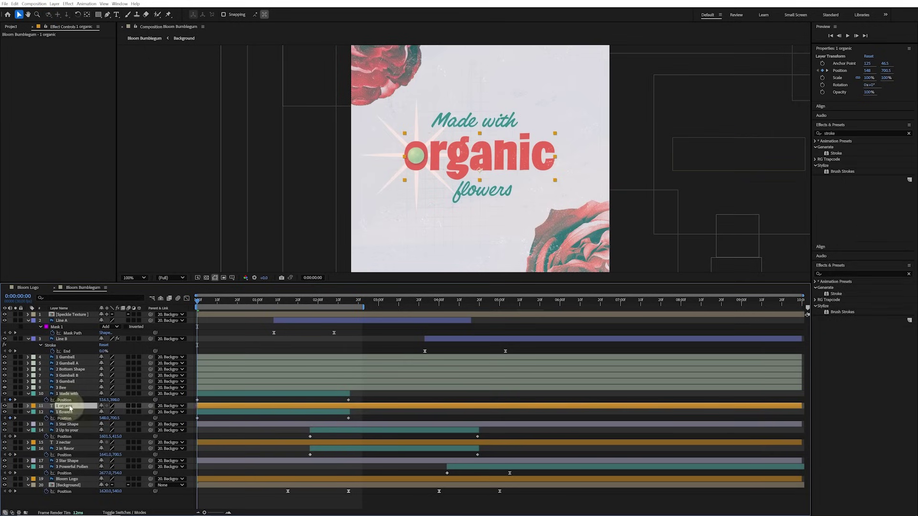
- Find the Slide In From Comp Edge text preset, apply it to the 1 organic layer at the first frame, and reveal its keyframes
click(65, 406)
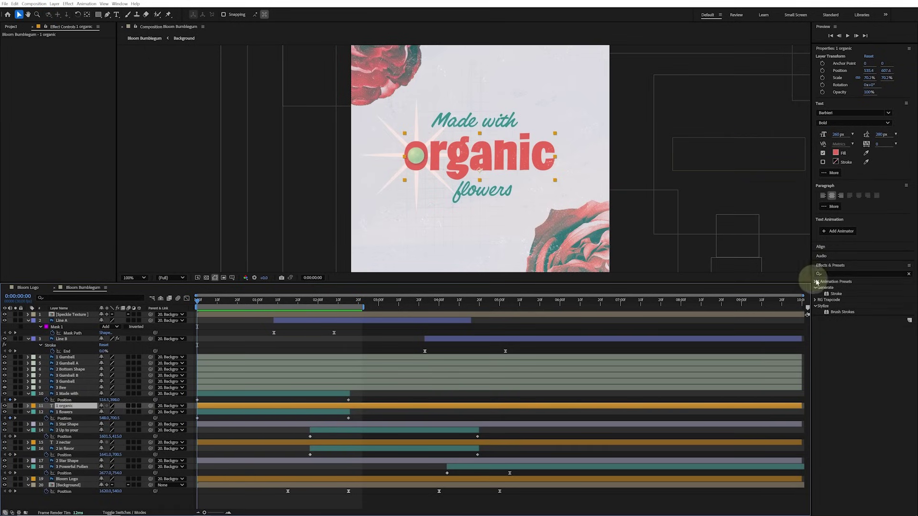
click(851, 274)
text(slide in)
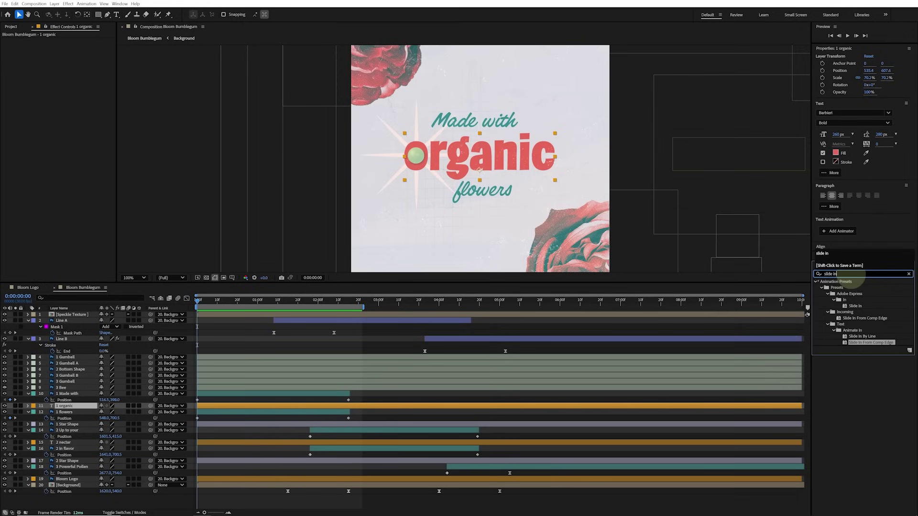
click(865, 344)
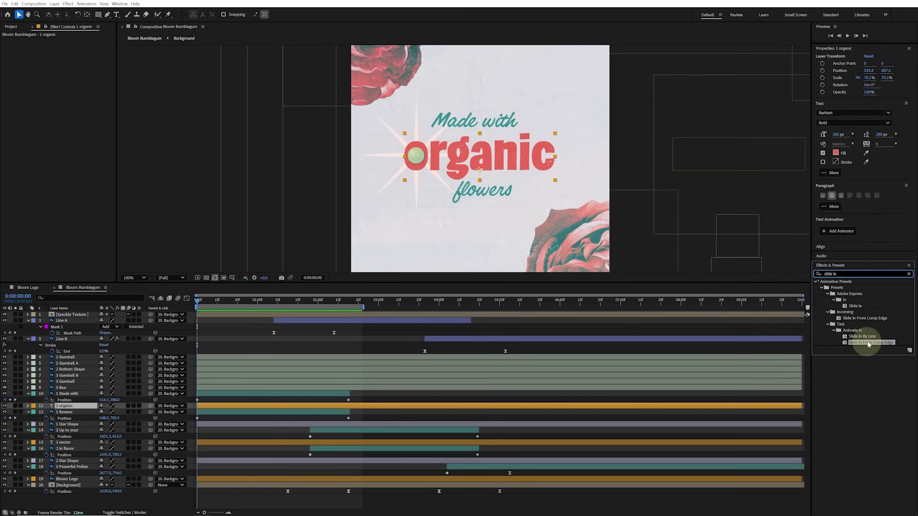
drag(869, 344, 230, 404)
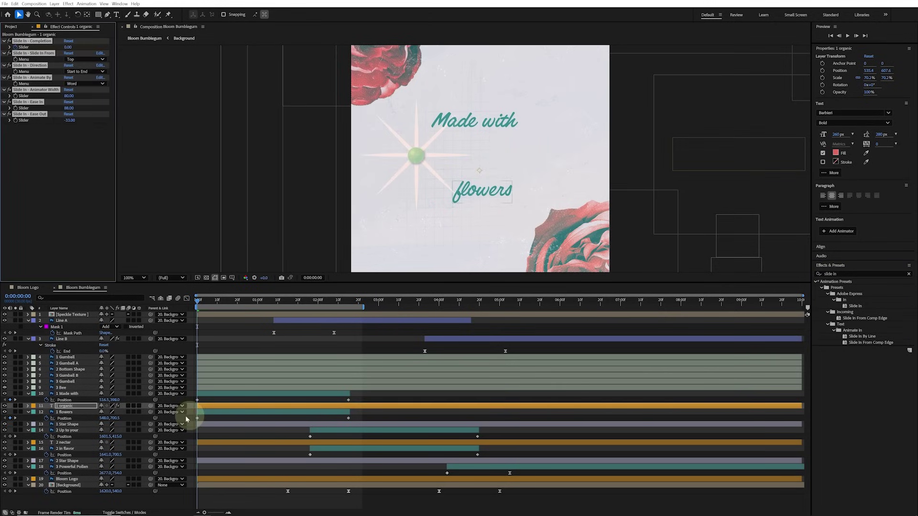
click(84, 408)
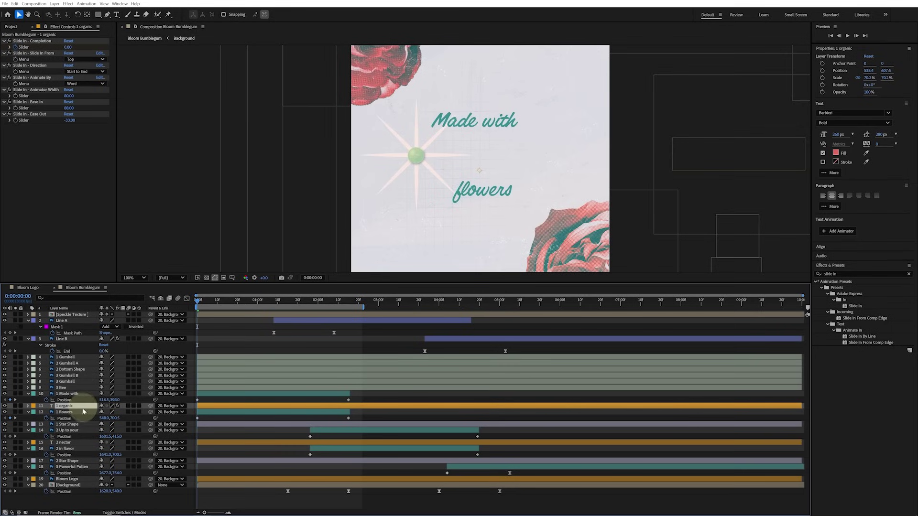
key(u)
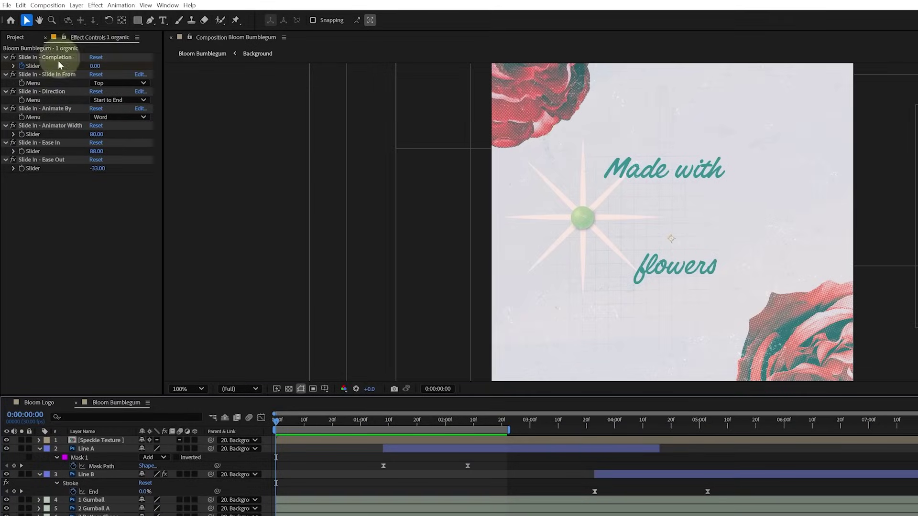
- Set the organic text's Slide In From to Bottom and Animate By to Character, and preview the animation
drag(278, 421, 360, 427)
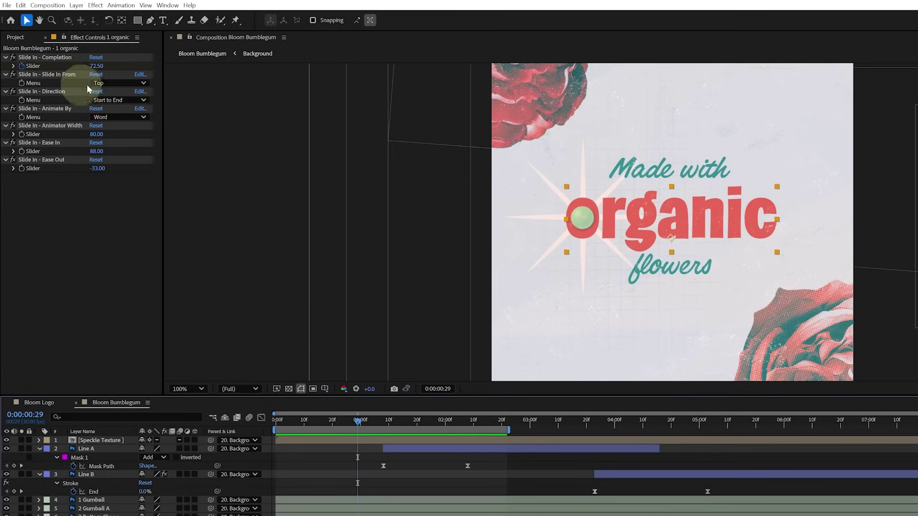
click(142, 84)
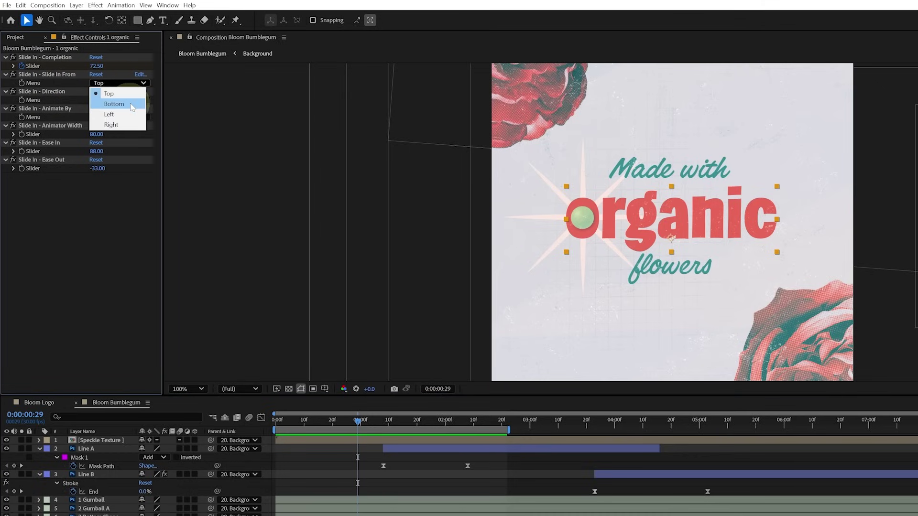
click(115, 104)
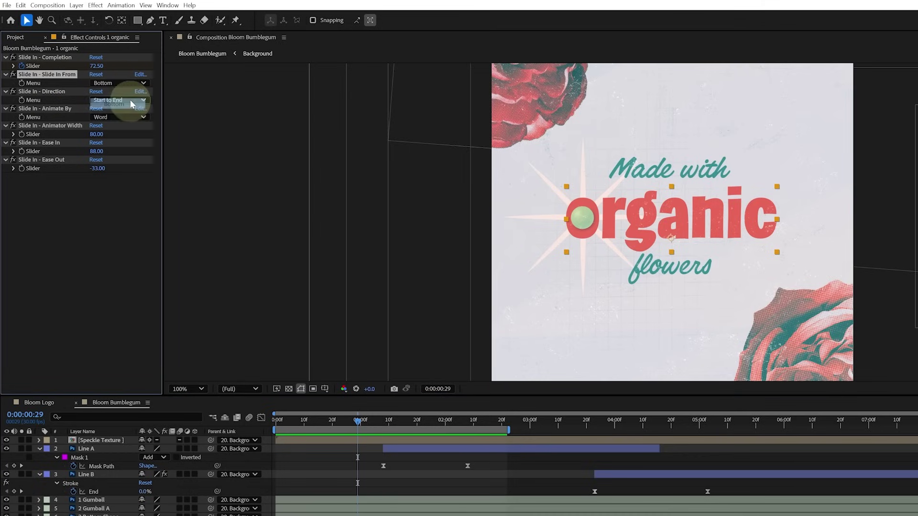
click(50, 109)
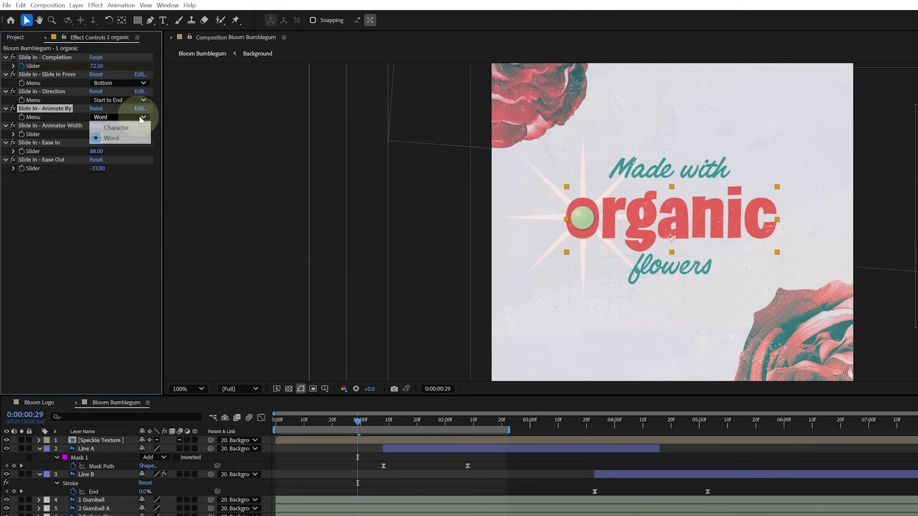
click(134, 127)
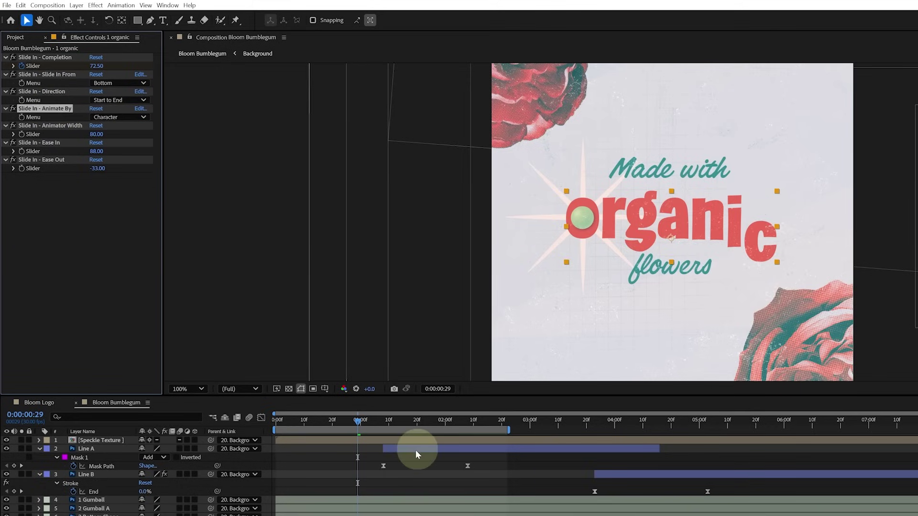
drag(361, 427, 413, 424)
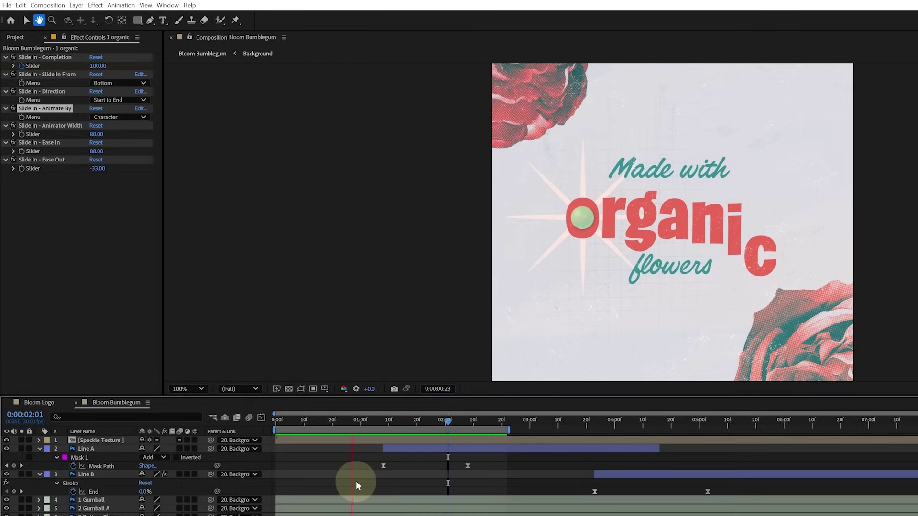
key(space)
- Set the Slide In Completion slider of 1 organic to 22.60 at the first frame and preview the result
drag(353, 421, 266, 417)
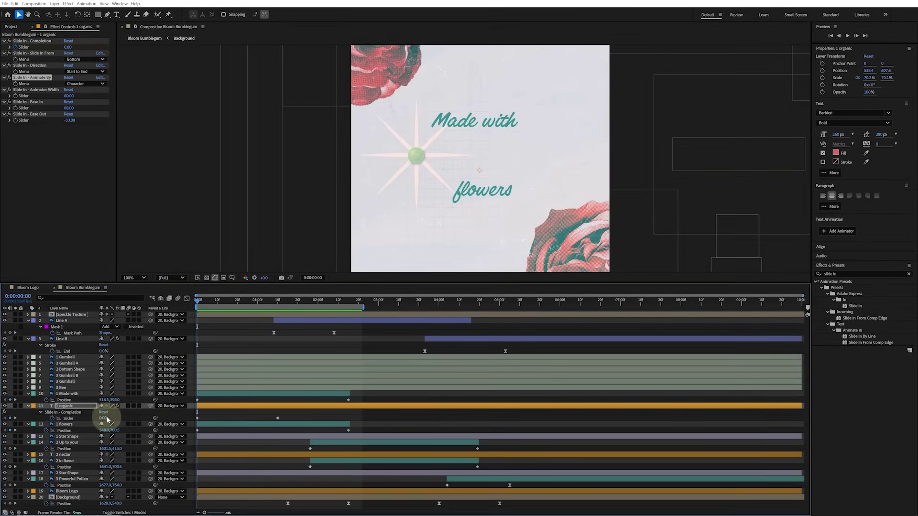
mouse_move(197, 301)
mouse_down()
mouse_move(279, 304)
mouse_move(197, 301)
mouse_up()
drag(103, 418, 181, 414)
key(space)
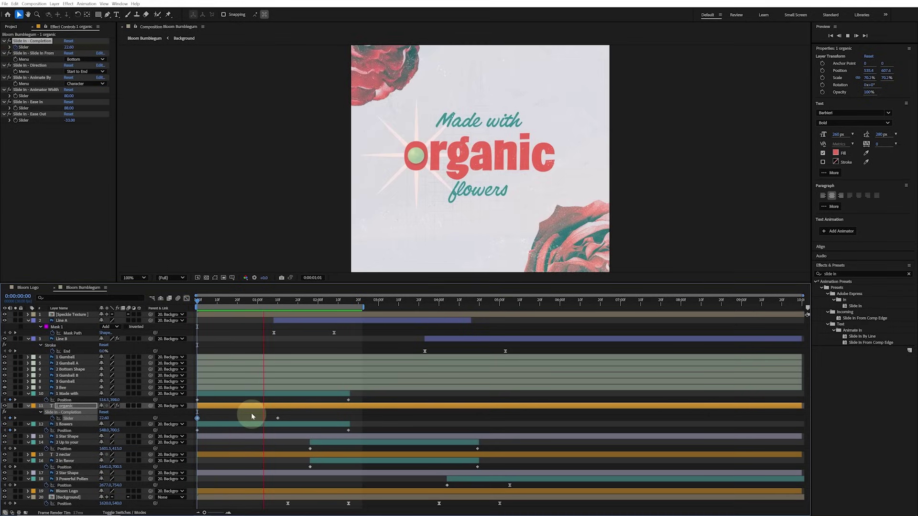
- Shift the work area to about 1:10–5:10, apply Slide In From Comp Edge to the 2 nectar layer at 3:00, and reveal its keyframes
drag(298, 303, 518, 307)
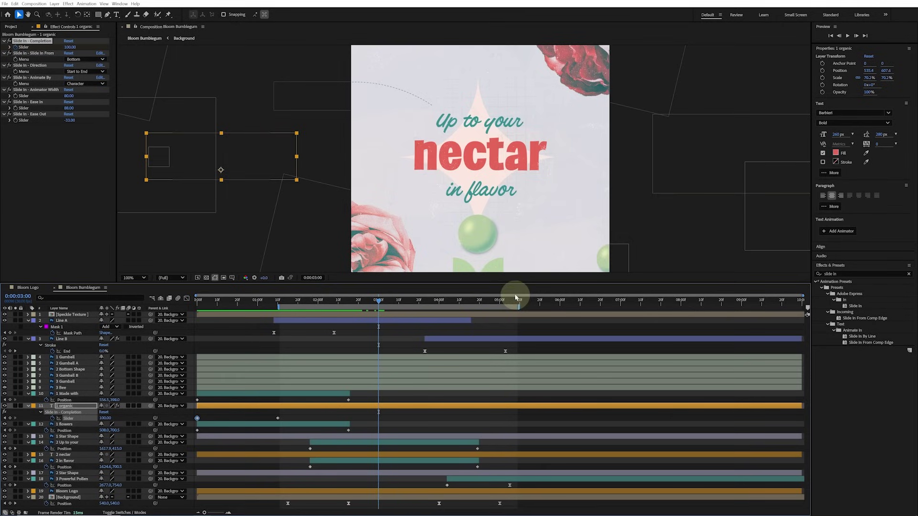
click(365, 453)
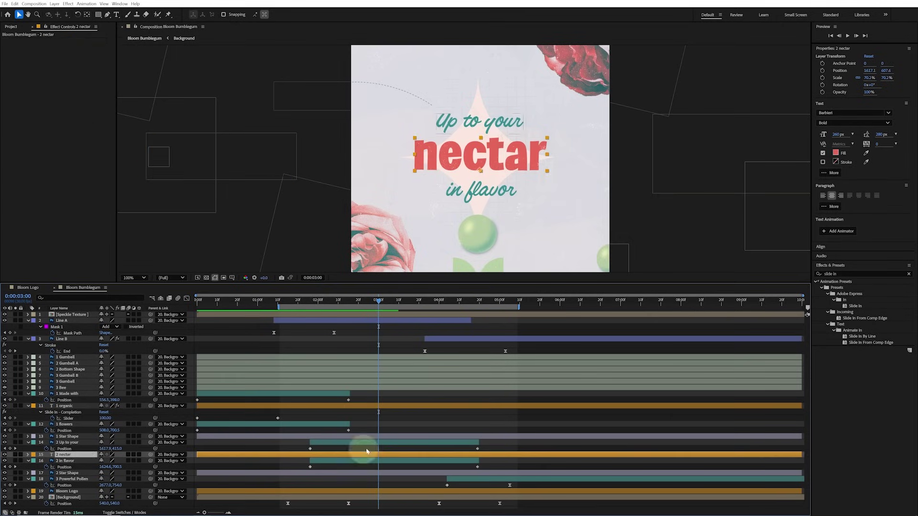
click(848, 344)
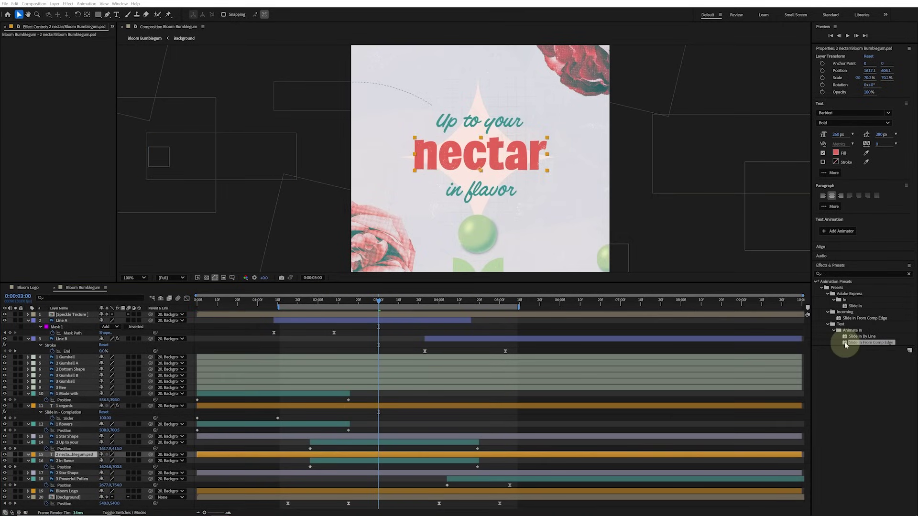
drag(846, 345, 384, 451)
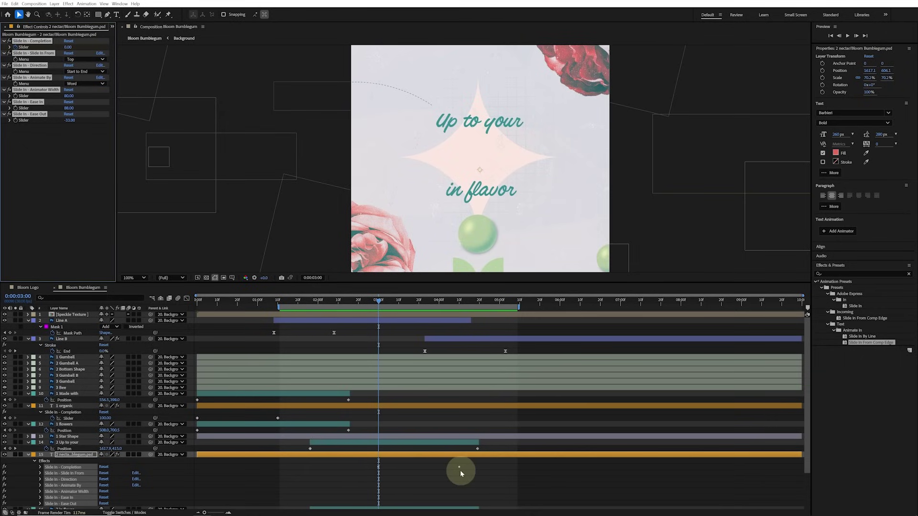
key(u)
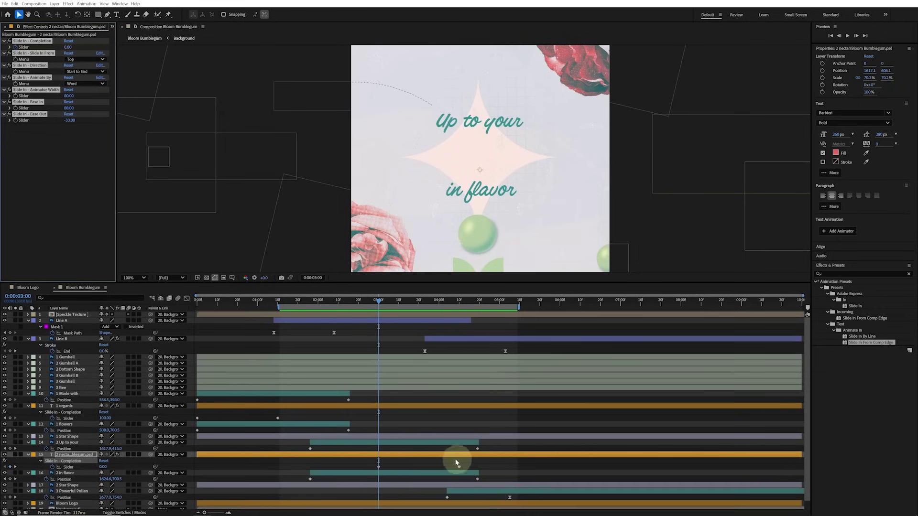
- Set the nectar text's Slide In From to Bottom and Animate By to Character
click(84, 154)
click(86, 59)
click(81, 67)
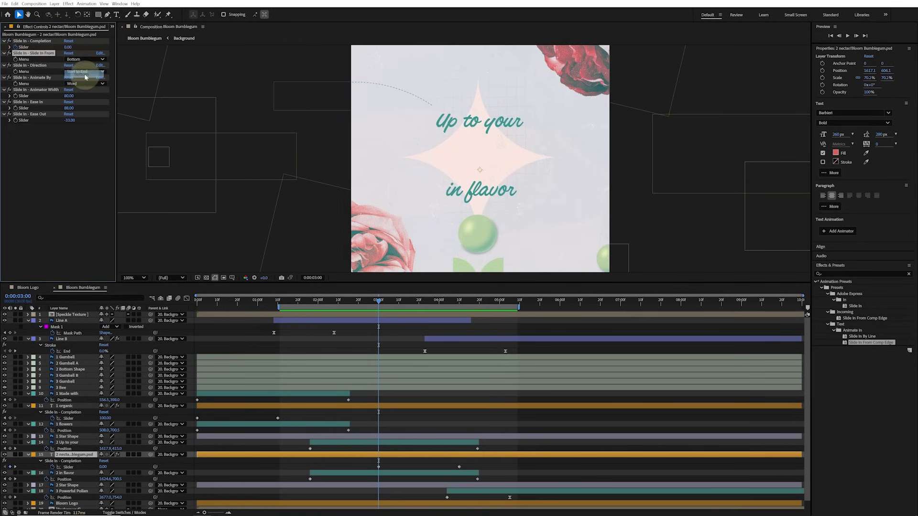
click(84, 84)
click(100, 92)
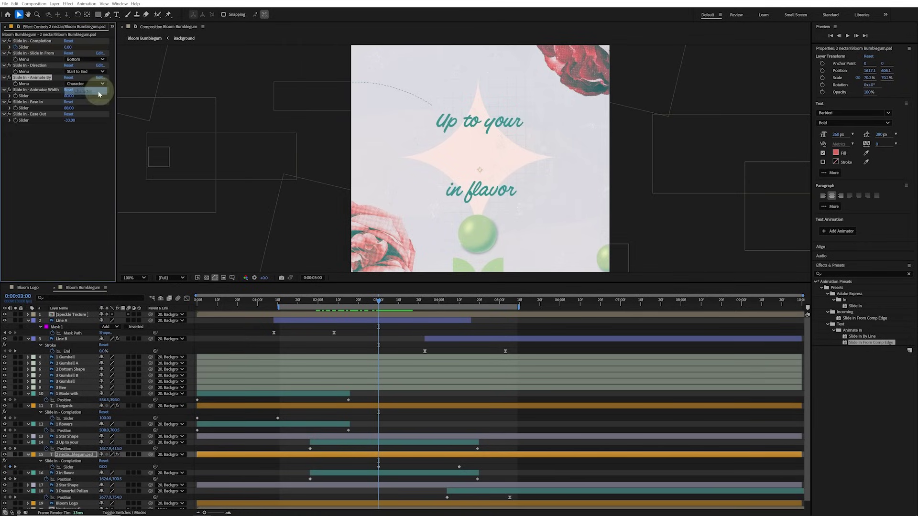
- Move both nectar Slide In Completion keyframes so the first sits at 1:25, trim the layer's start there, and preview the animation
mouse_move(380, 302)
mouse_down()
mouse_move(411, 304)
mouse_move(379, 303)
mouse_up()
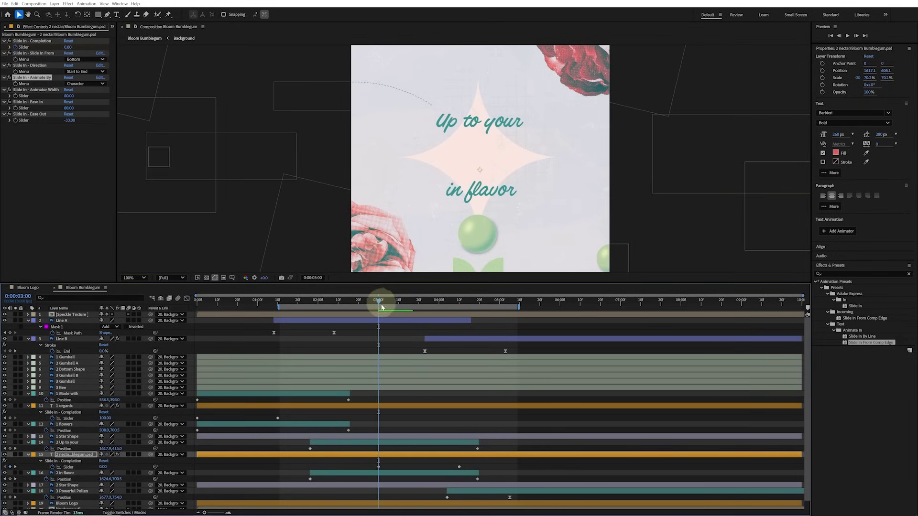
scroll(382, 460, down, 1)
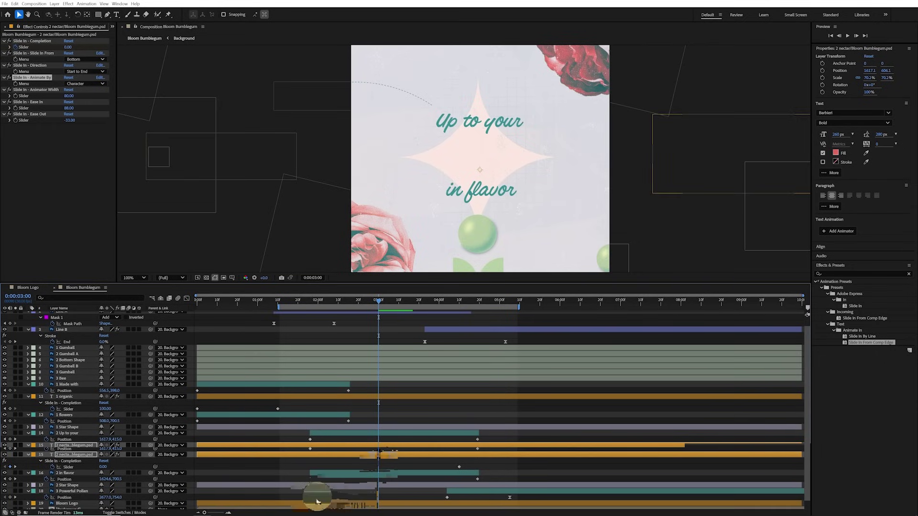
click(375, 304)
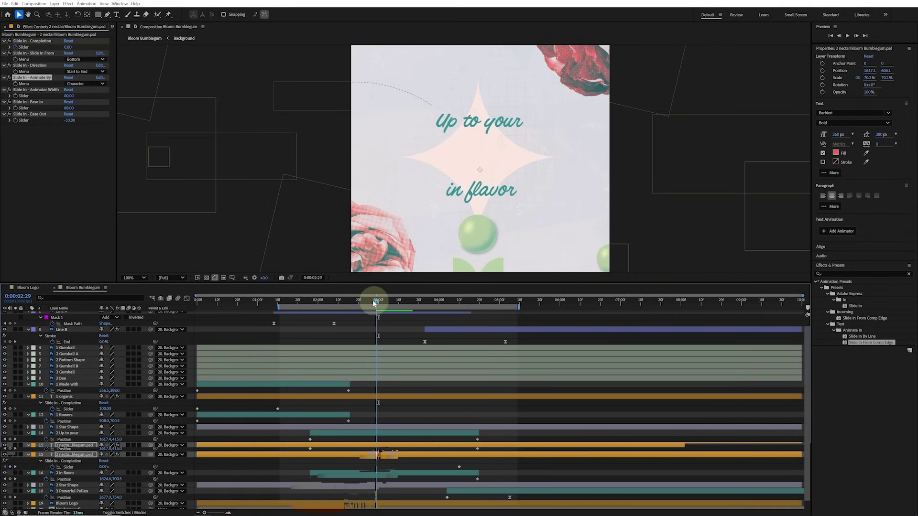
drag(374, 303, 308, 290)
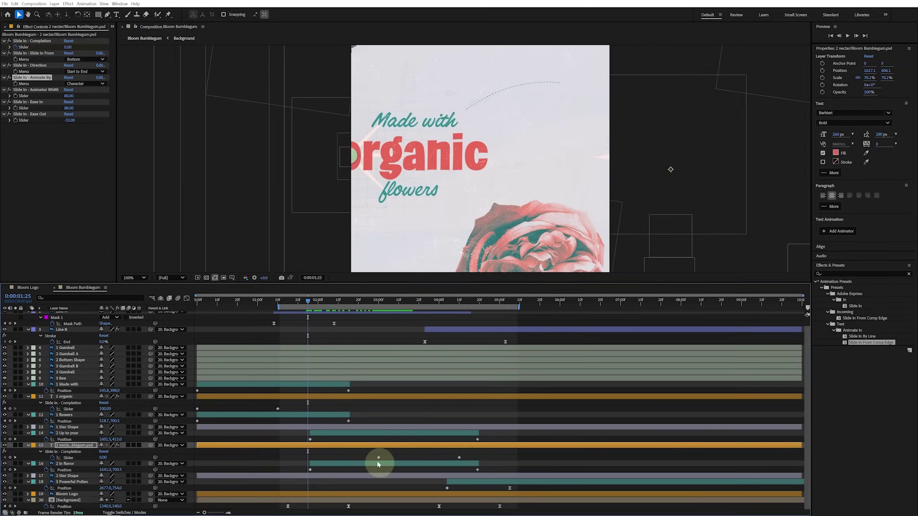
drag(373, 455, 460, 461)
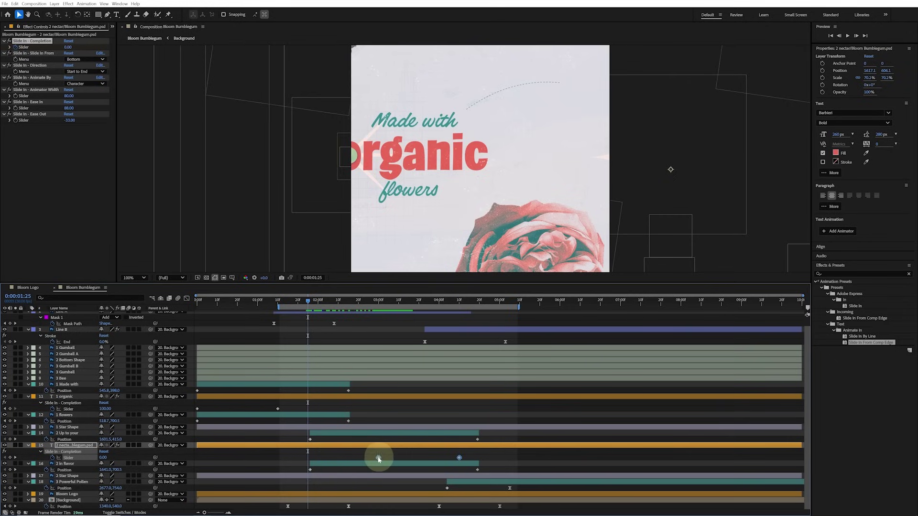
drag(378, 459, 315, 459)
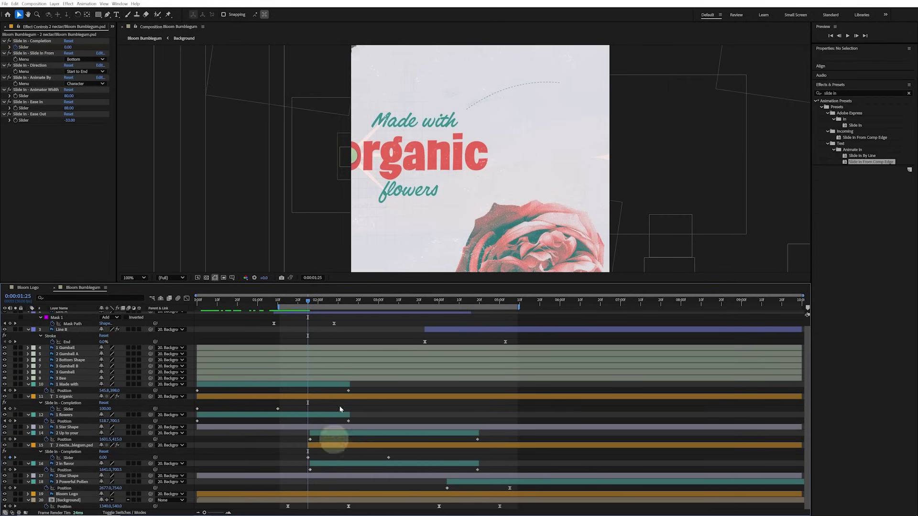
click(318, 441)
key(space)
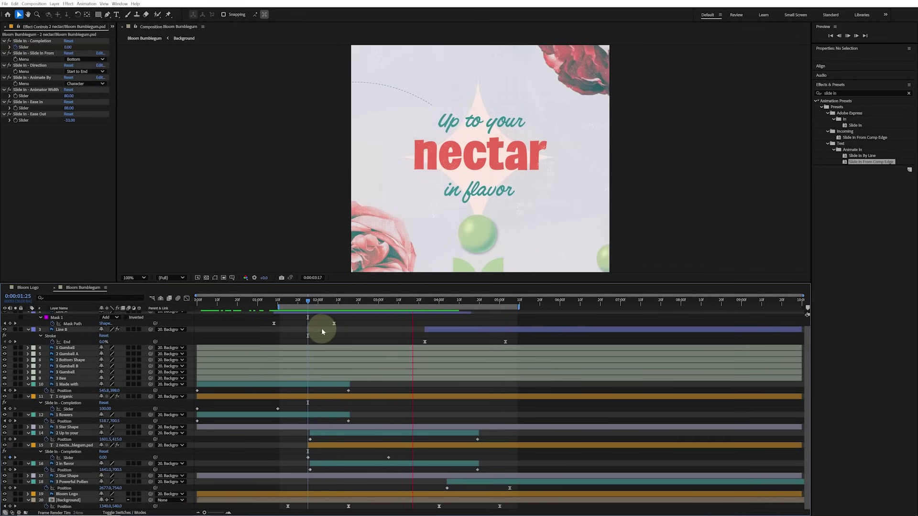
key(space)
- Slow the nectar slide-in by moving its ending Completion keyframe to about 3:12, previewing the timing between adjustments
click(389, 457)
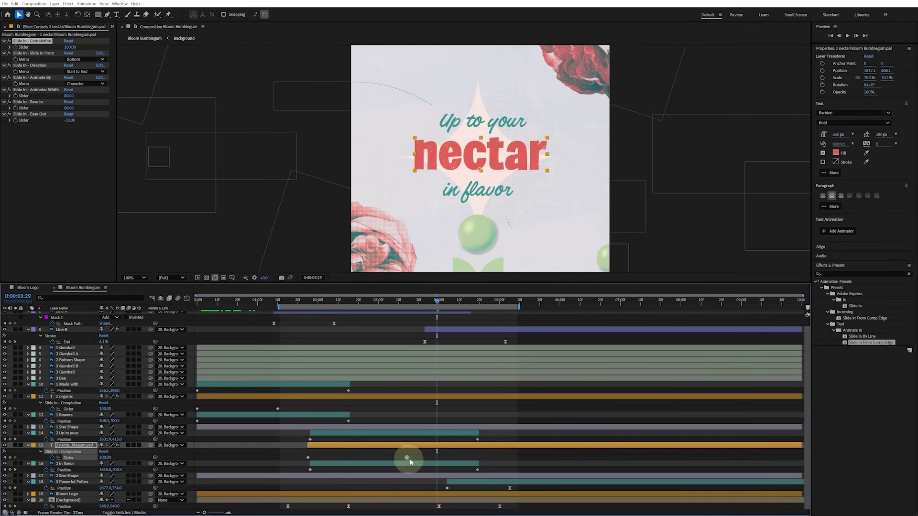
key(space)
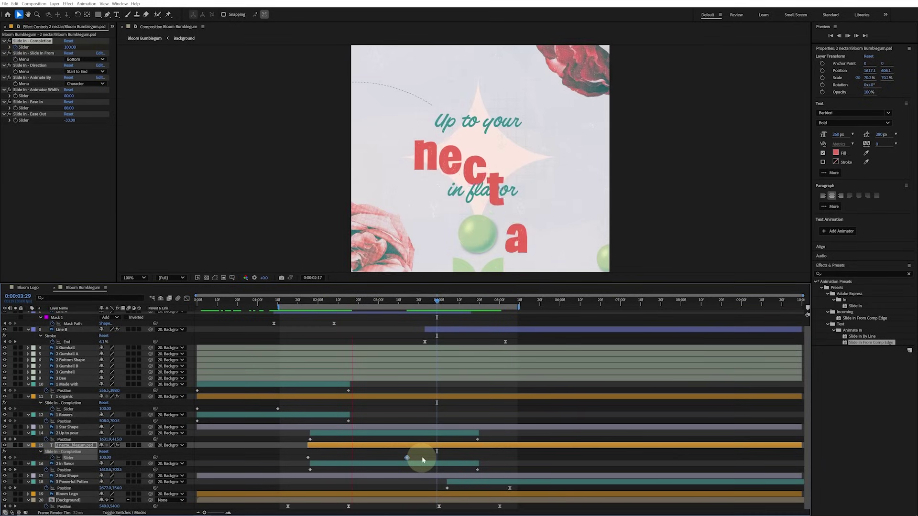
key(space)
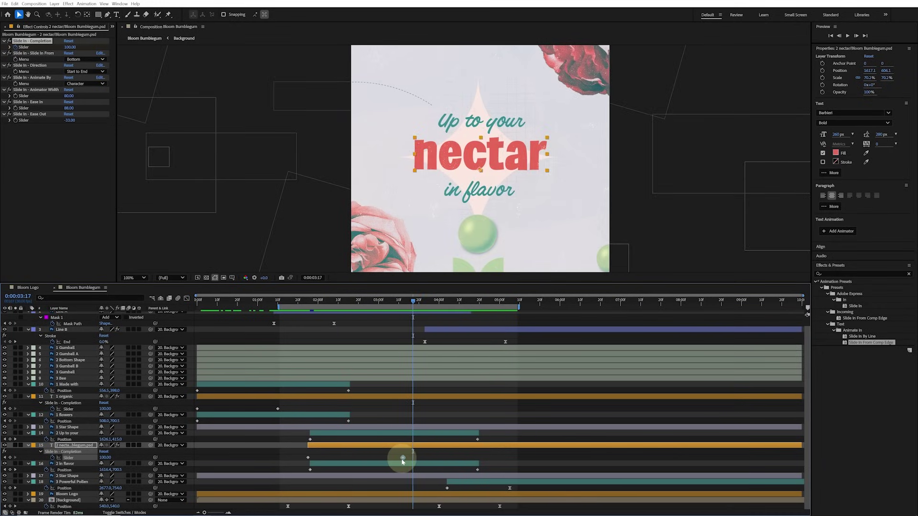
key(space)
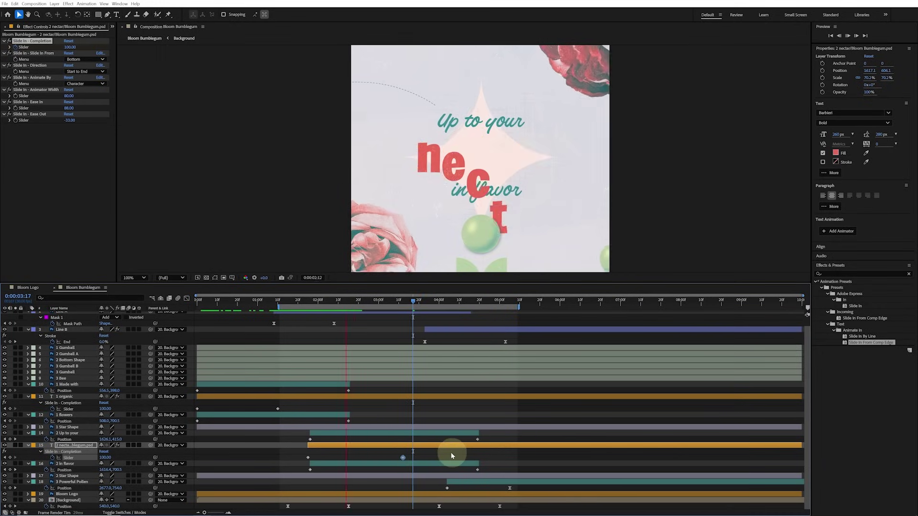
key(space)
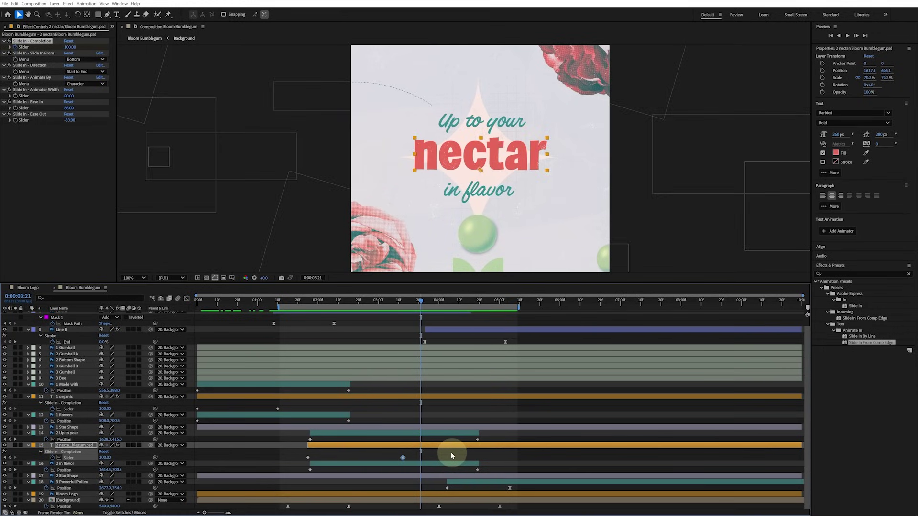
- Preview the organic and nectar text animations from the first frame
key(Home)
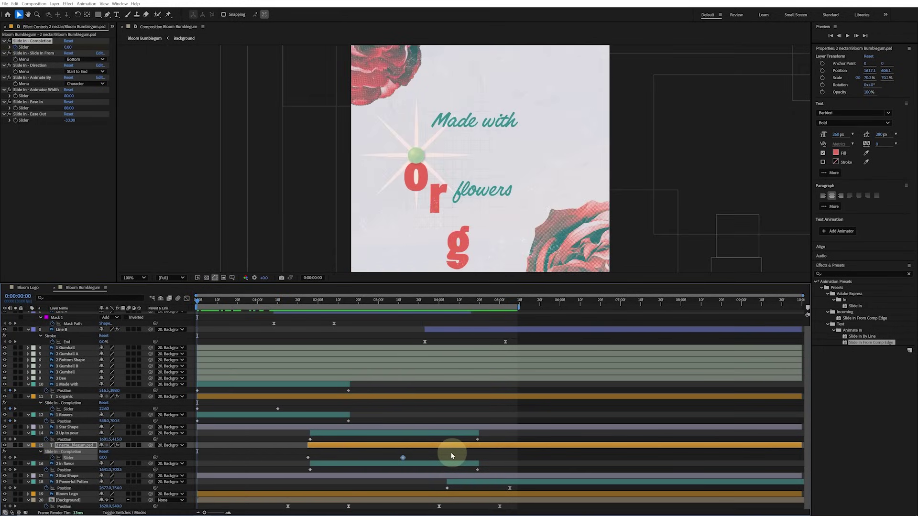
key(space)
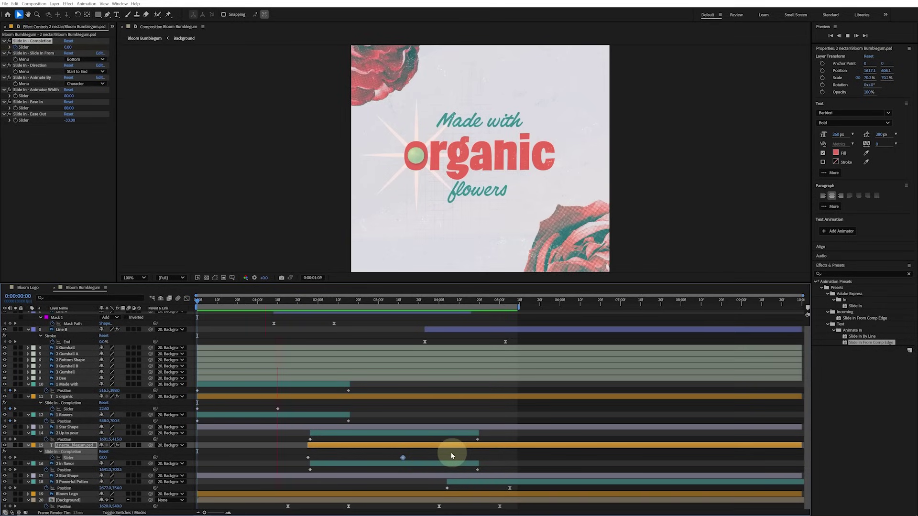
key(space)
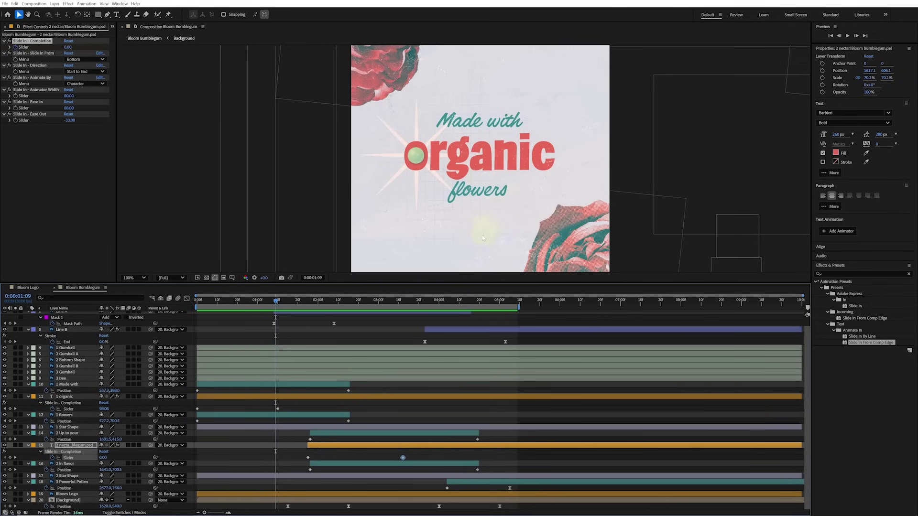
- Duplicate the 1 organic layer with the copy starting one frame later, and fill the lower original with light green sampled from the canvas
drag(273, 304, 240, 306)
click(75, 398)
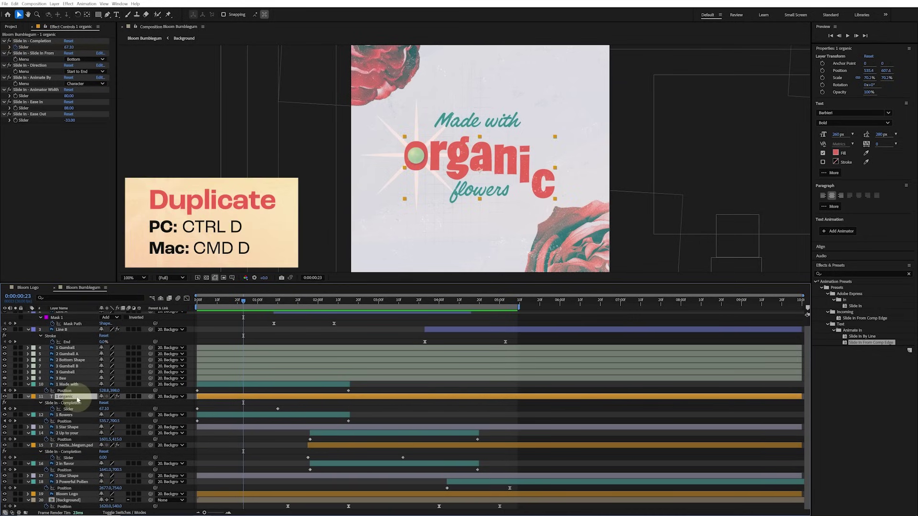
key(ctrl+d)
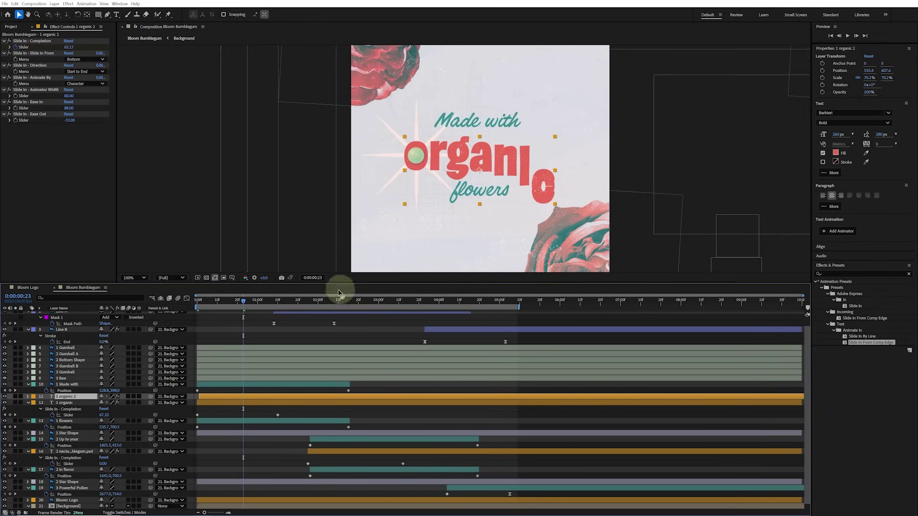
click(84, 403)
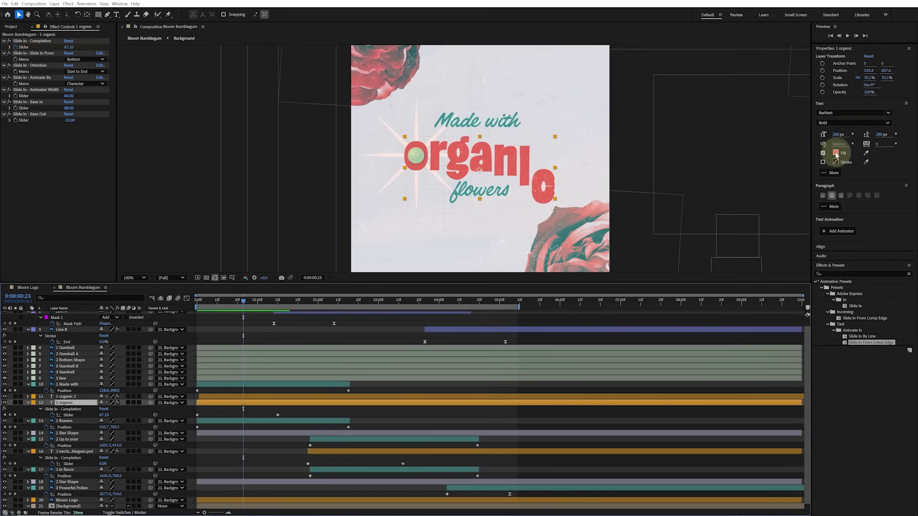
click(867, 154)
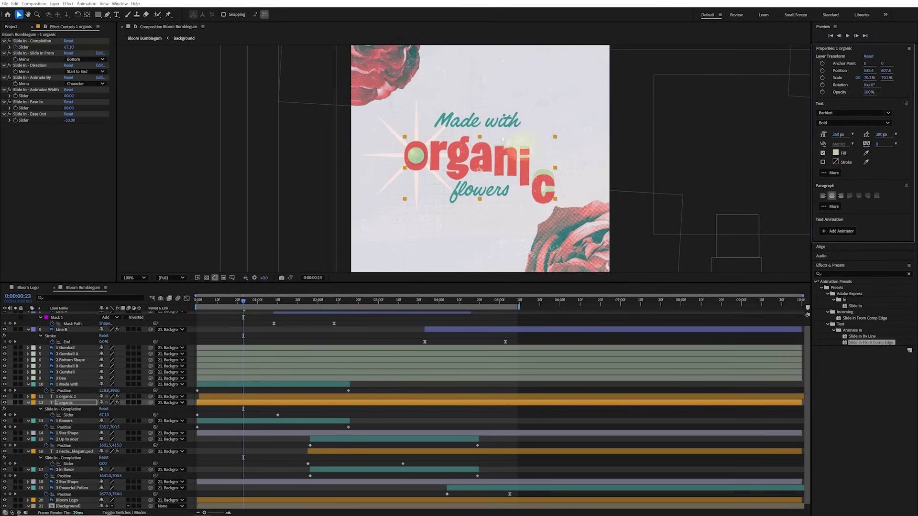
- Shift both organic layers one frame earlier in the timeline and preview the layered text animation
drag(245, 301, 191, 304)
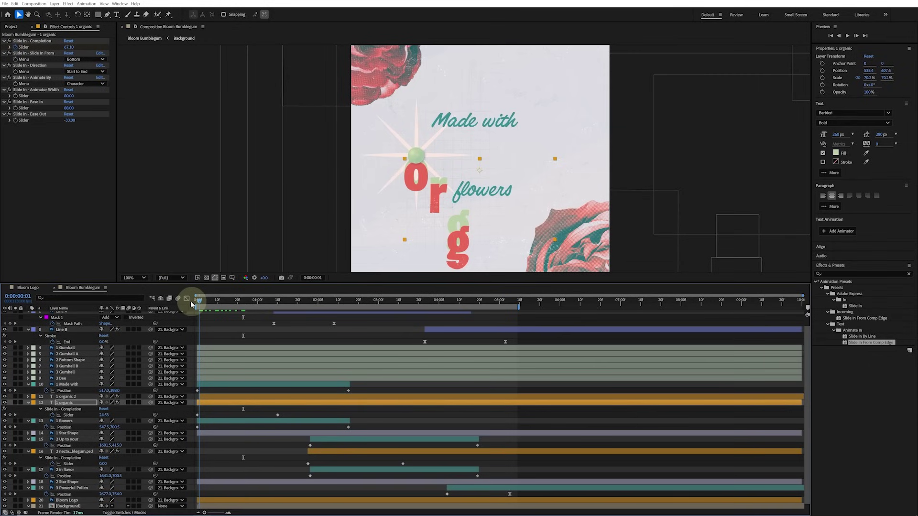
shift+click(226, 398)
drag(226, 400, 225, 401)
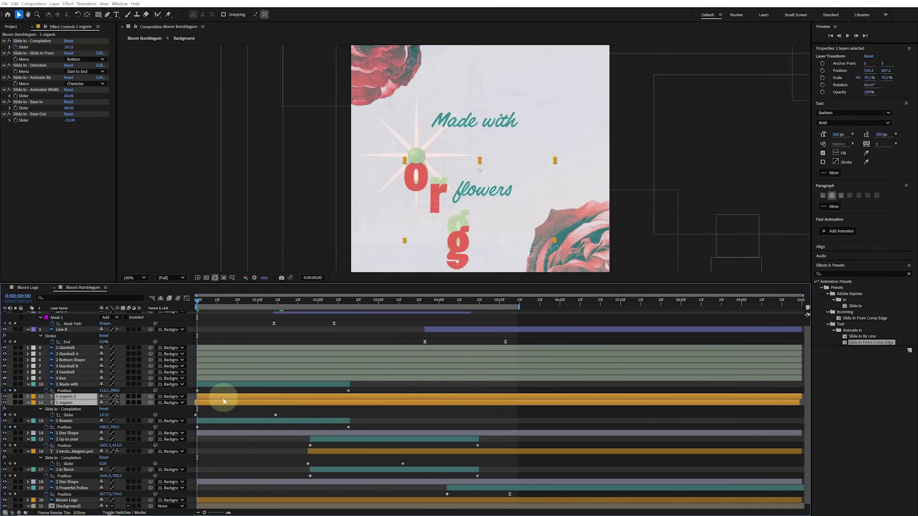
key(ctrl+shift+h)
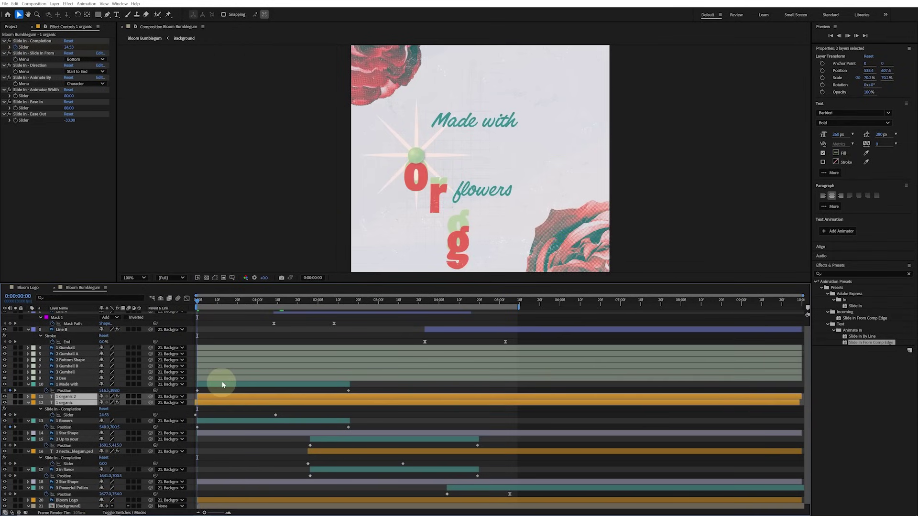
key(space)
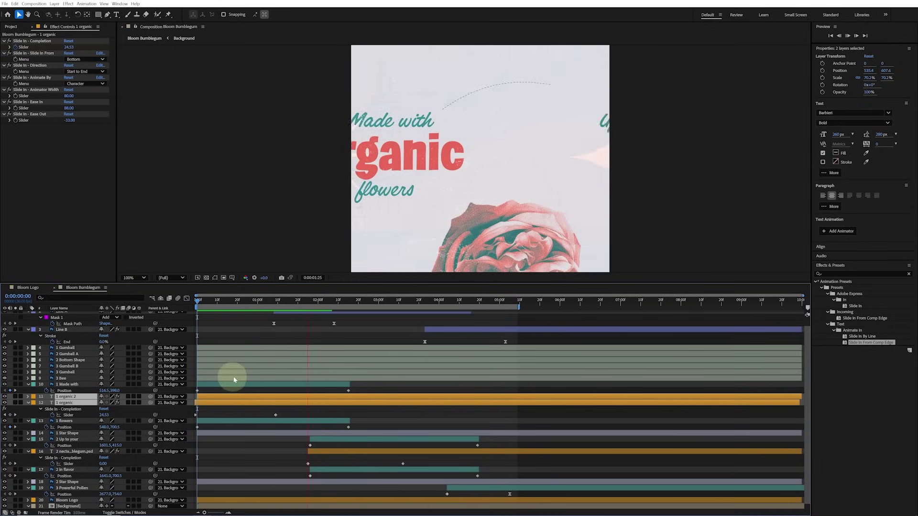
key(space)
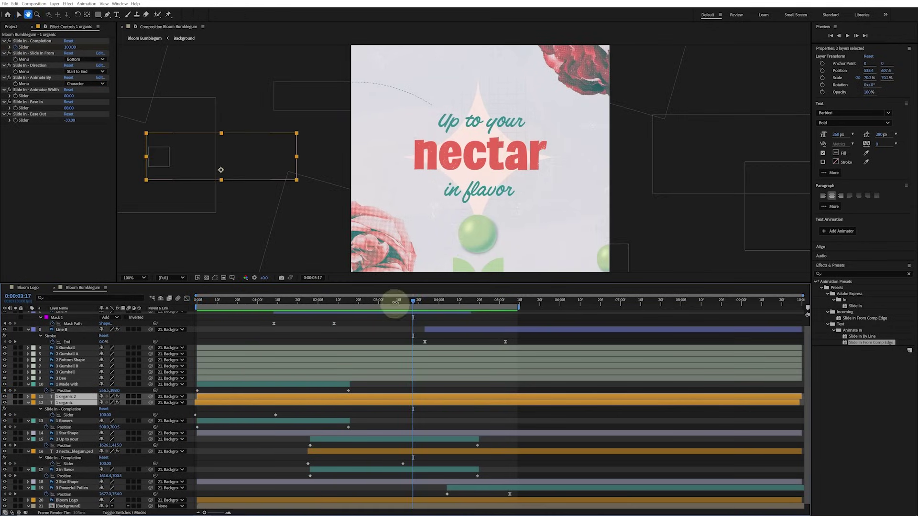
- Duplicate the nectar layer with the copy starting one frame later, and fill the lower original with light green sampled from the gumball
key(v)
click(396, 300)
click(388, 456)
key(ctrl+d)
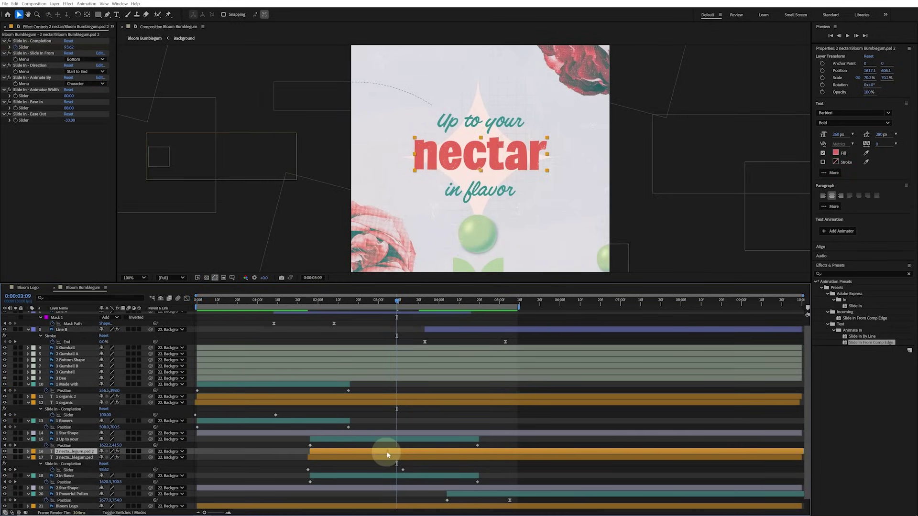
click(388, 460)
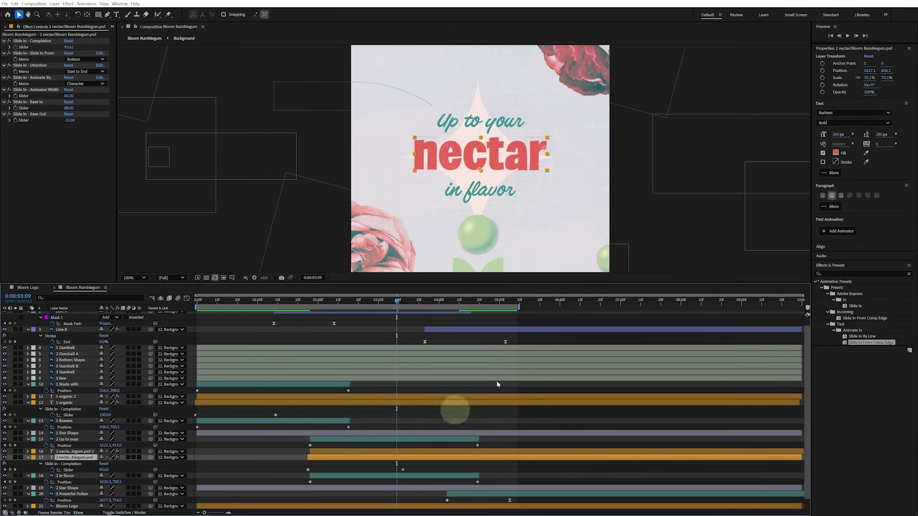
click(865, 153)
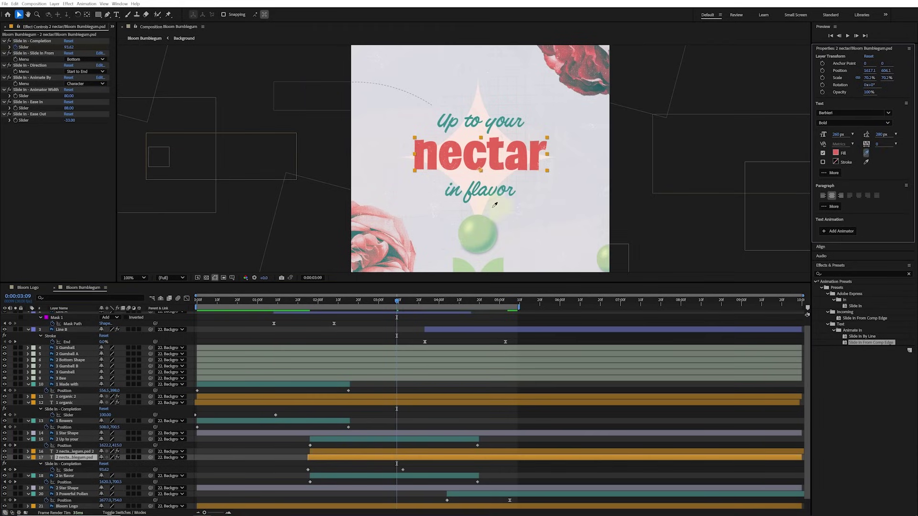
click(479, 228)
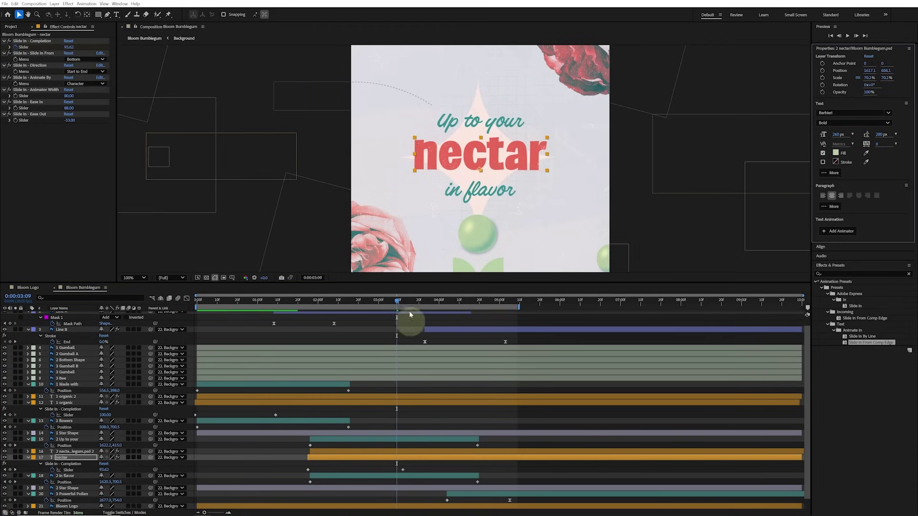
- At 0:00:05:22, add the Bloom Logo composition directly above the static Bloom Logo layer and scale it to 55.4%
drag(400, 302, 545, 309)
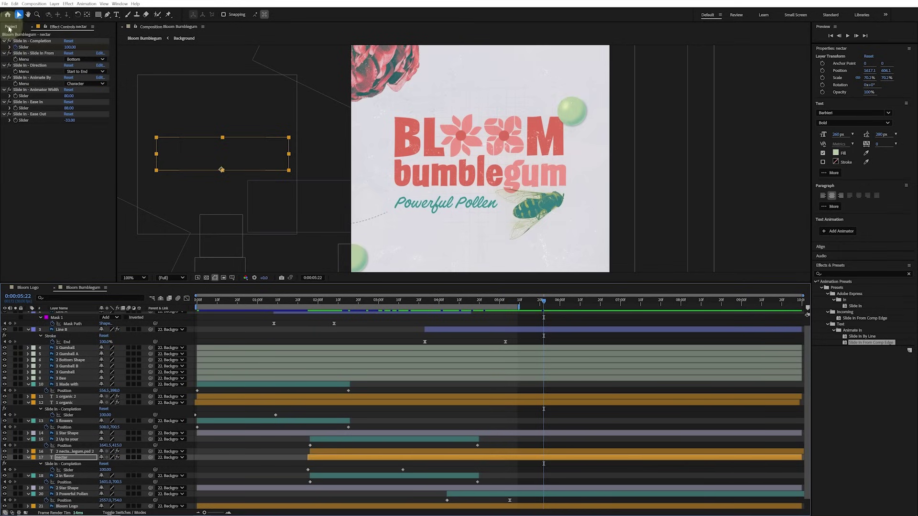
click(11, 26)
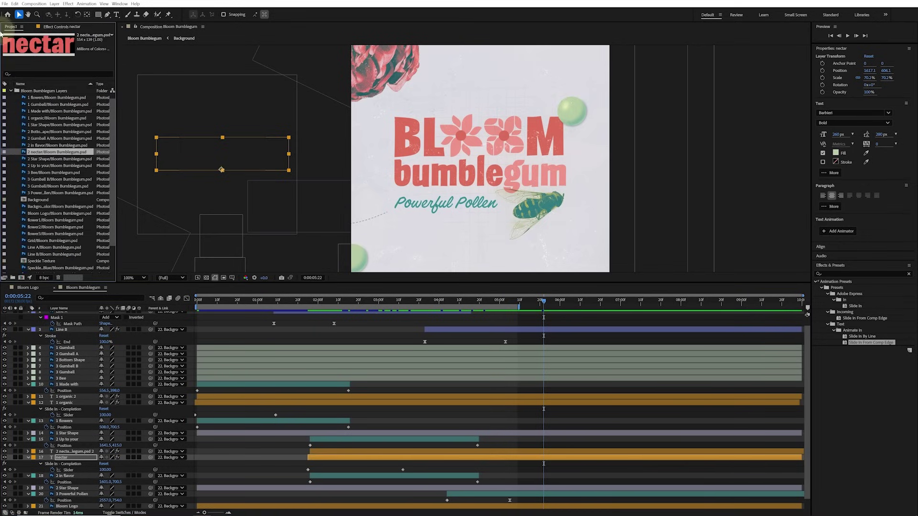
click(10, 91)
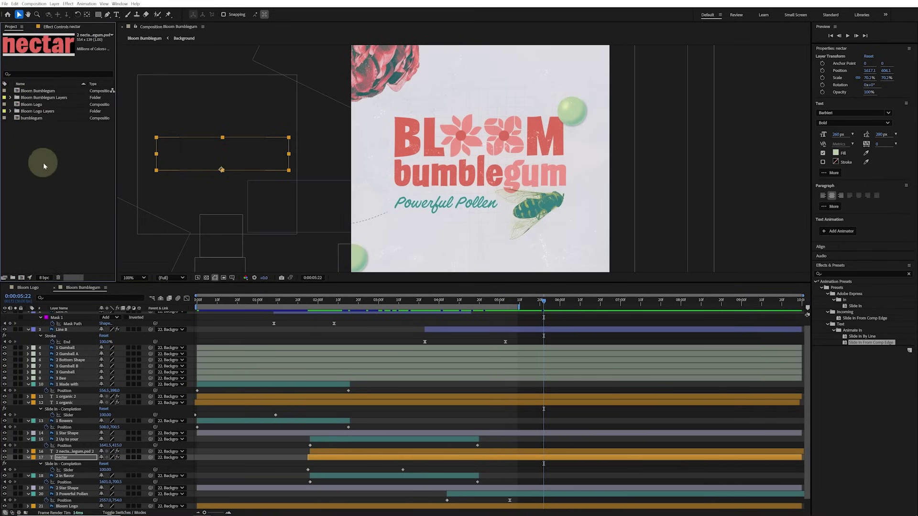
click(36, 106)
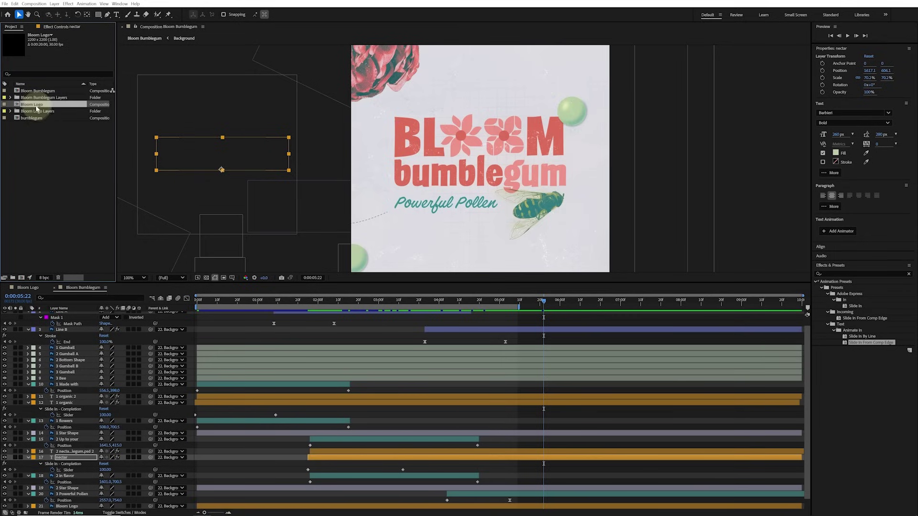
drag(36, 106, 83, 497)
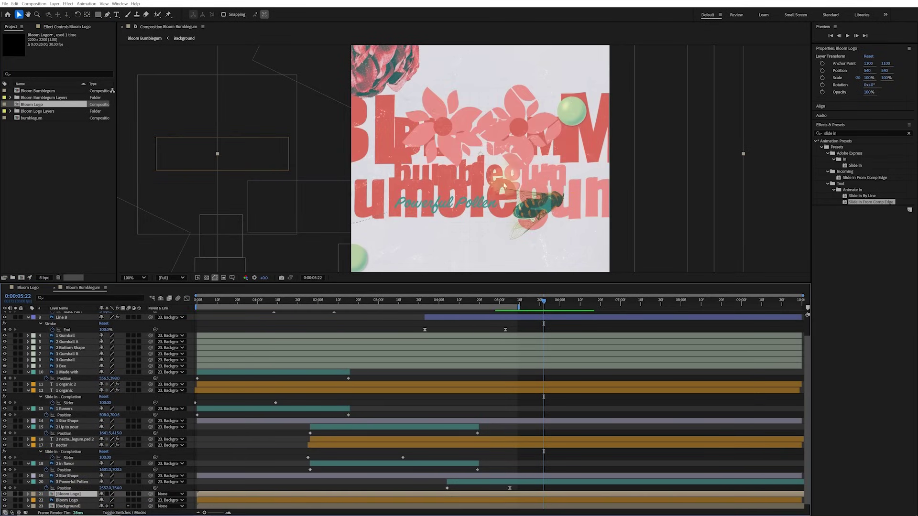
scroll(414, 402, down, 1)
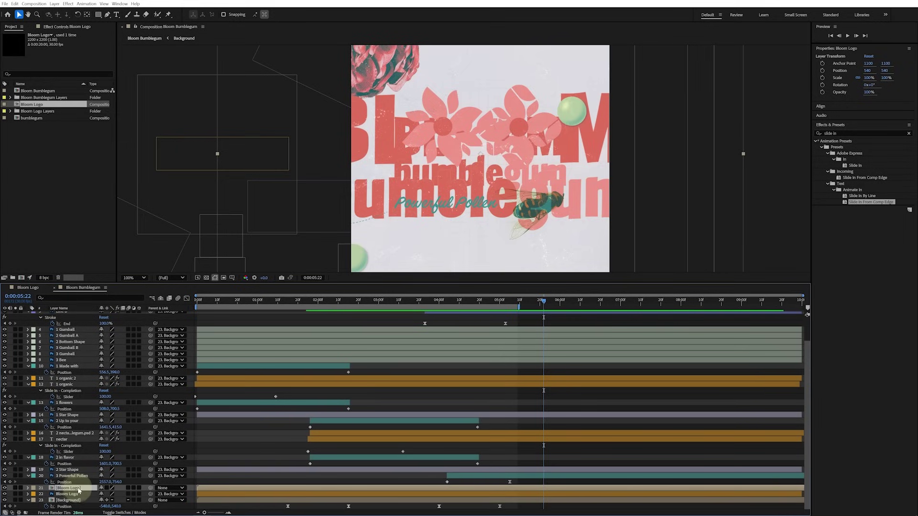
key(s)
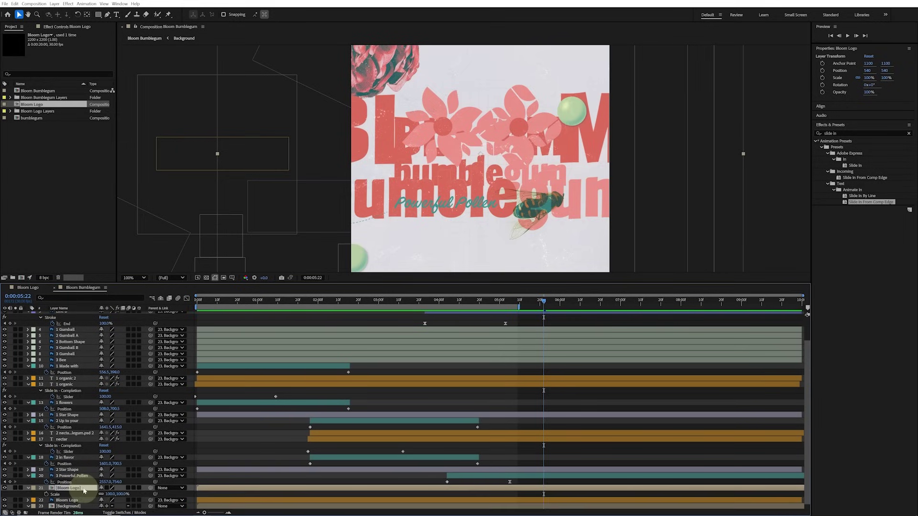
mouse_move(123, 494)
mouse_down()
mouse_move(102, 498)
mouse_move(126, 495)
mouse_up()
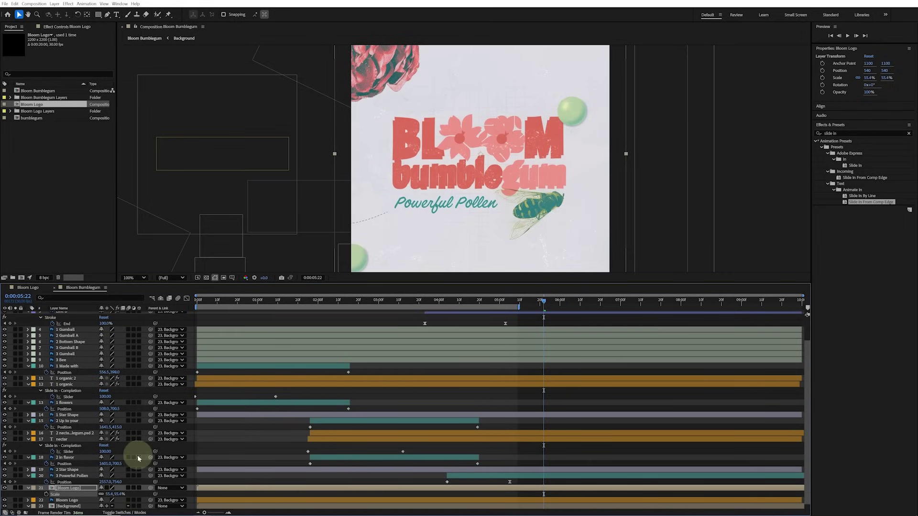
- Set the new logo layer's blending mode to Difference and align it over the static logo at position 549, 526
click(125, 513)
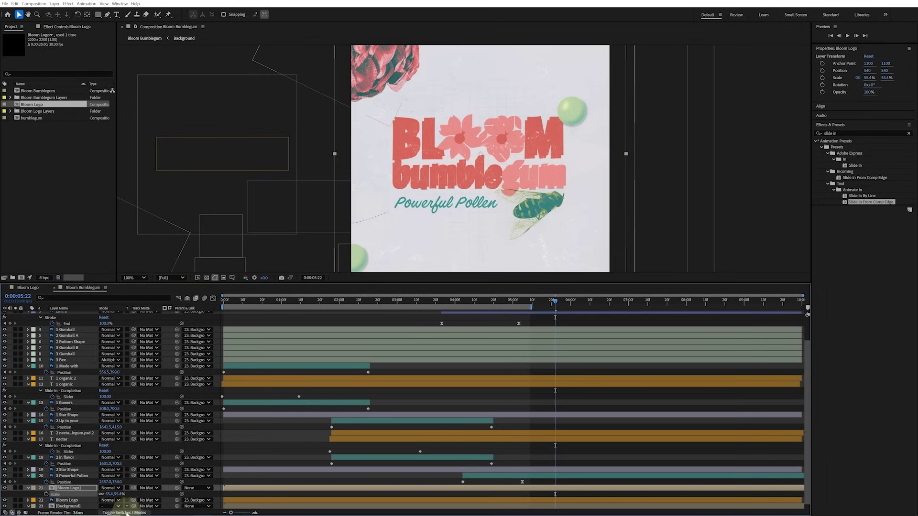
click(118, 488)
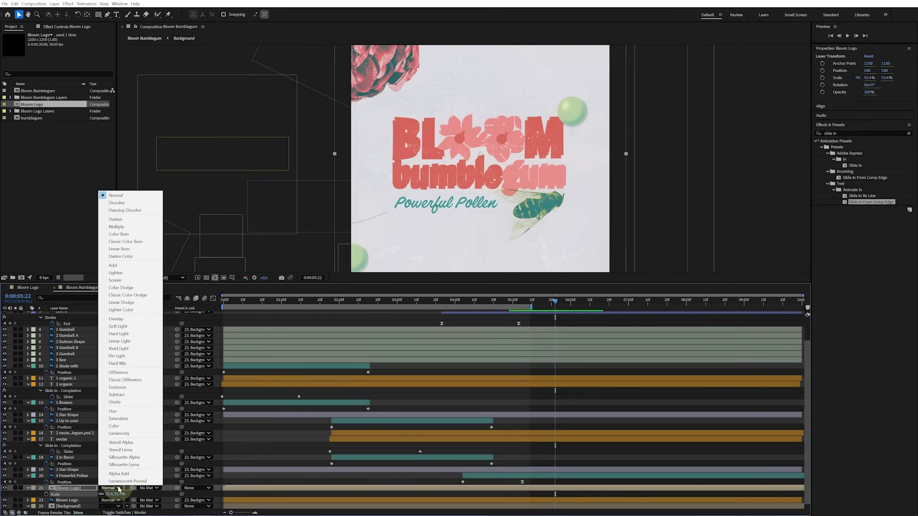
click(141, 372)
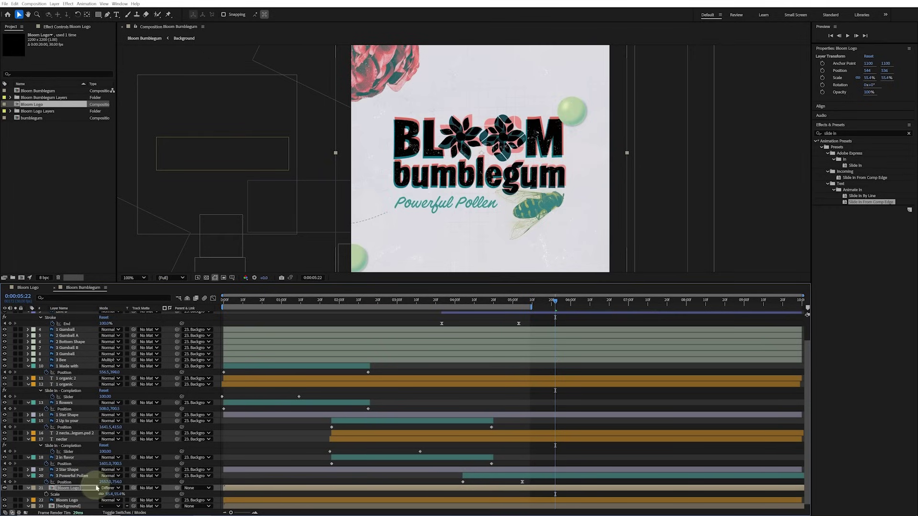
key(Right)
key(Up)
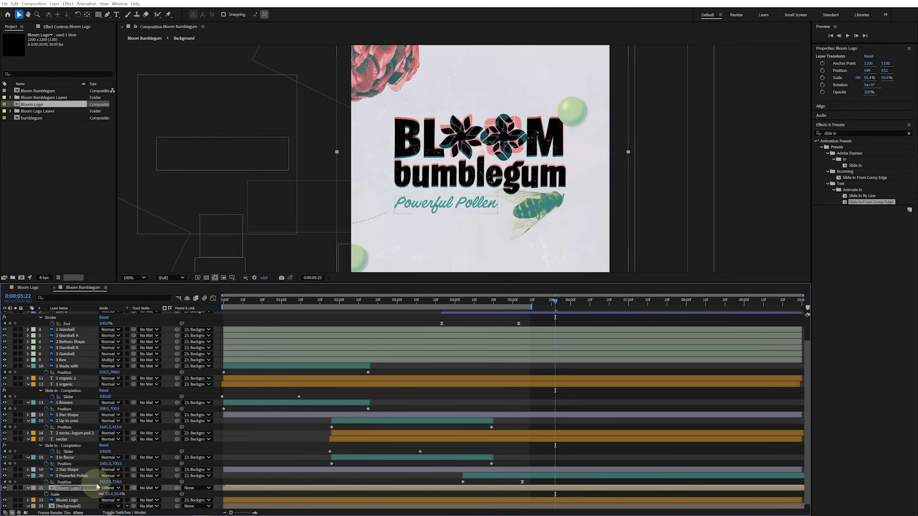
key(Up)
key(Up)
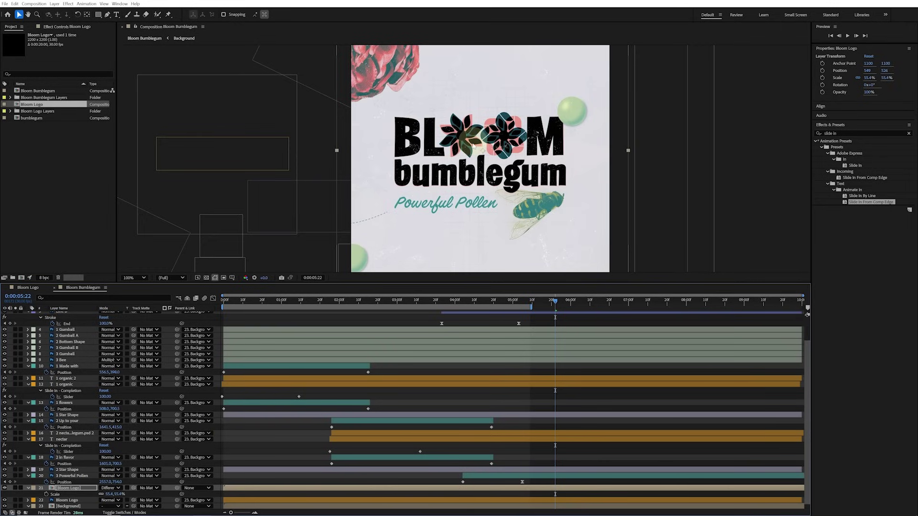
- Restore the new logo layer's blending mode to Normal and delete the static Bloom Logo layer beneath it
click(119, 488)
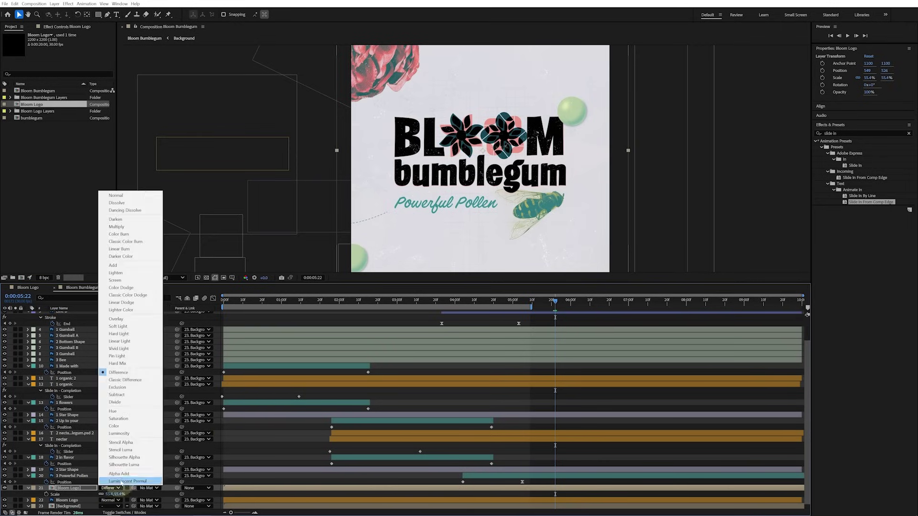
click(158, 200)
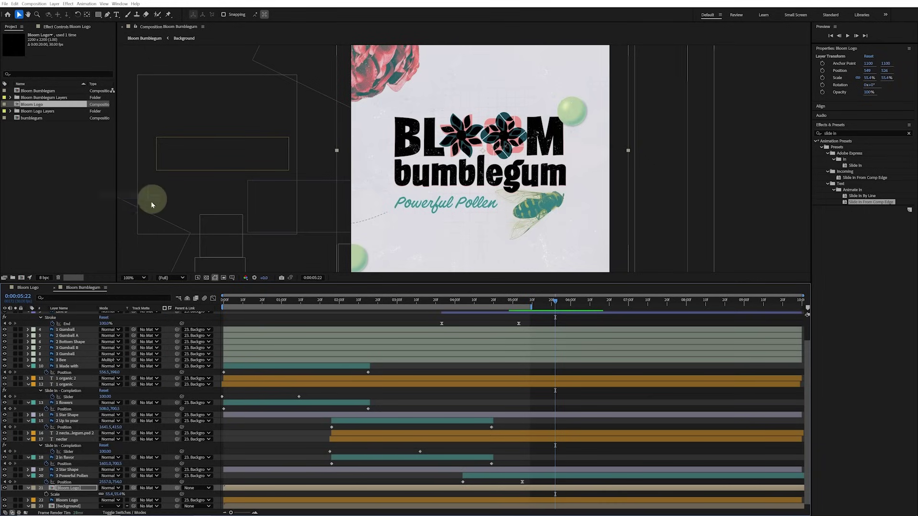
click(73, 501)
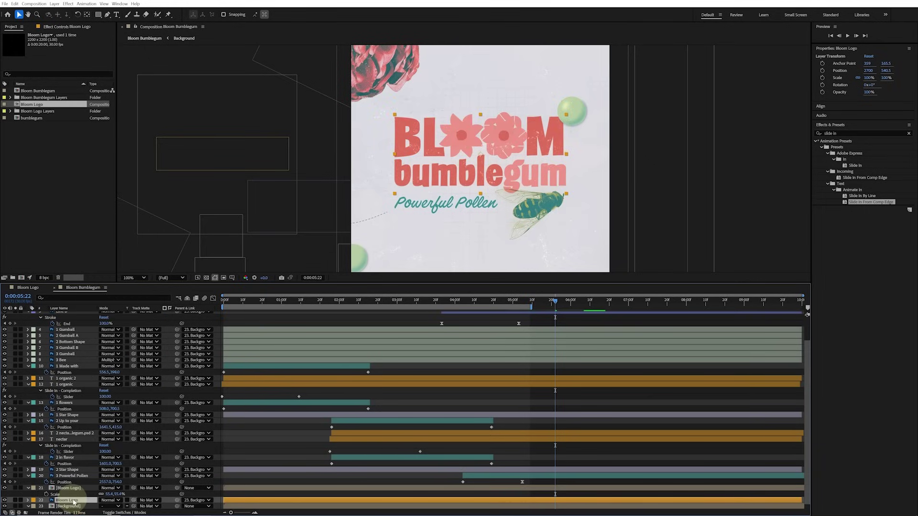
key(Delete)
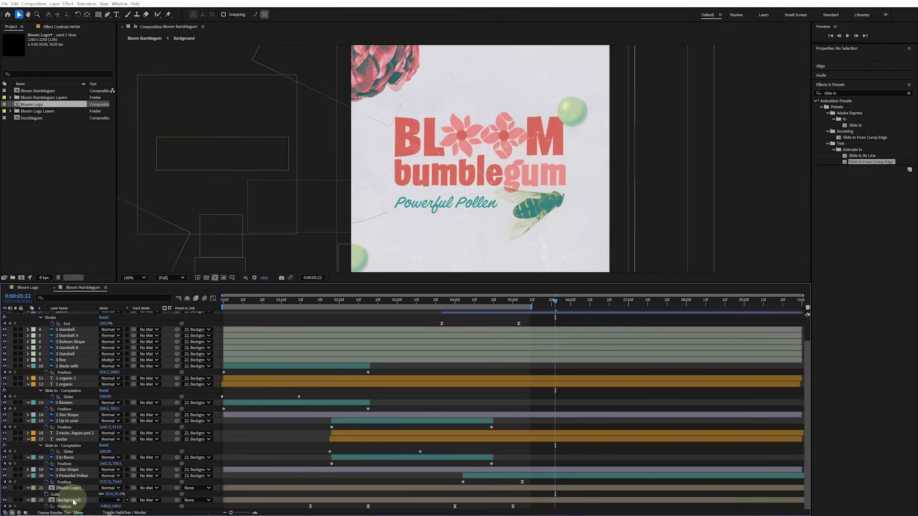
- Give the Bloom Logo composition layer an orange label and parent it to the Background layer
click(78, 489)
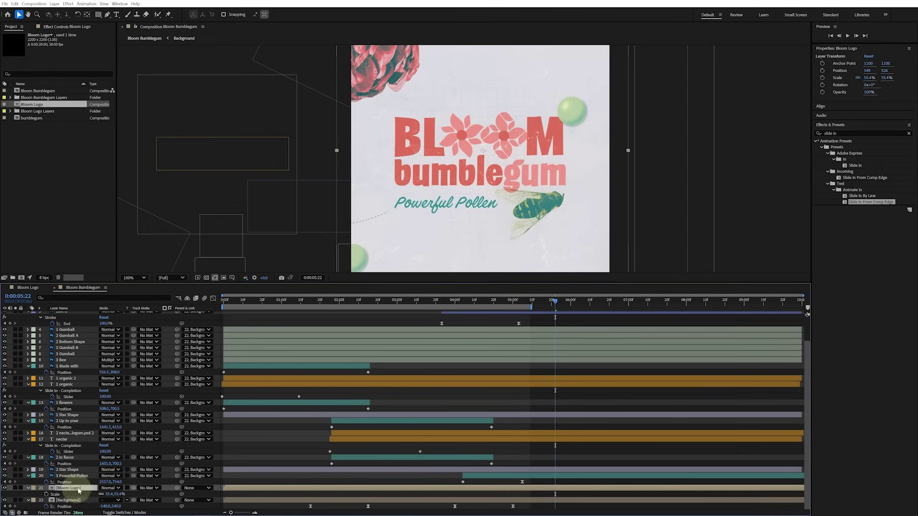
click(34, 488)
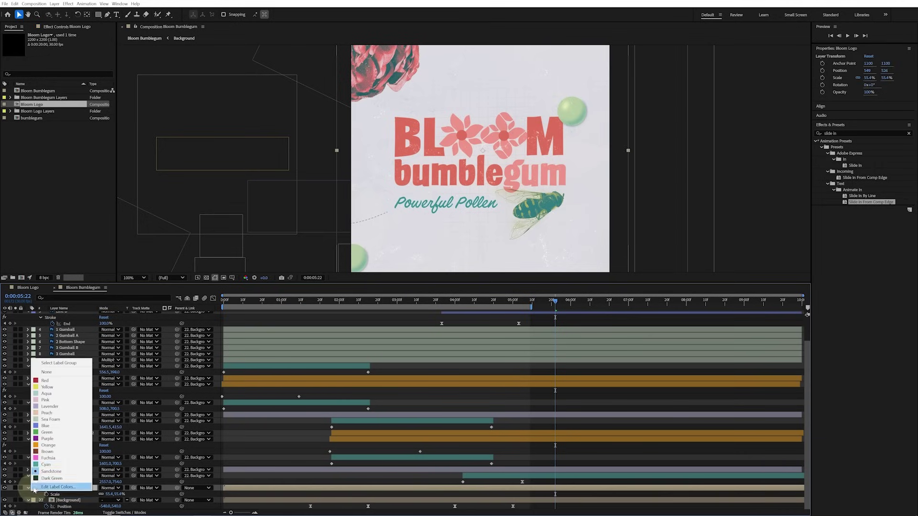
click(43, 446)
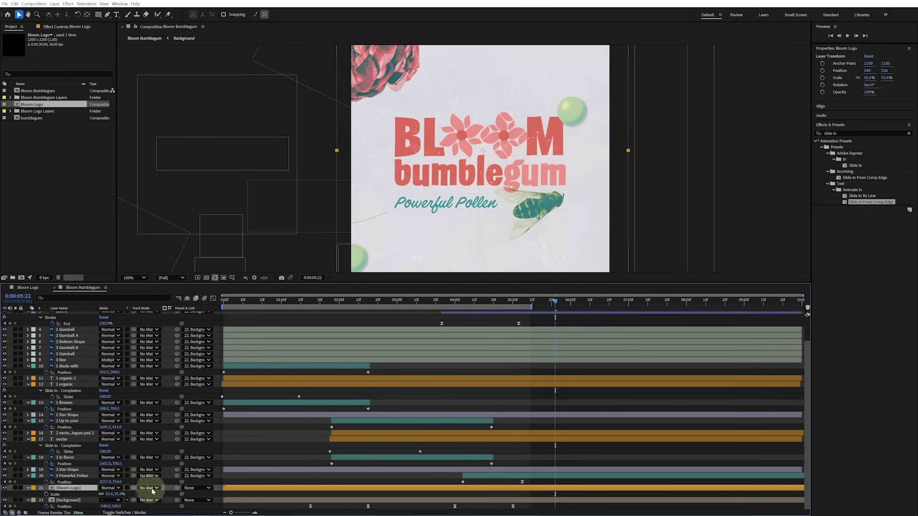
drag(177, 490, 88, 503)
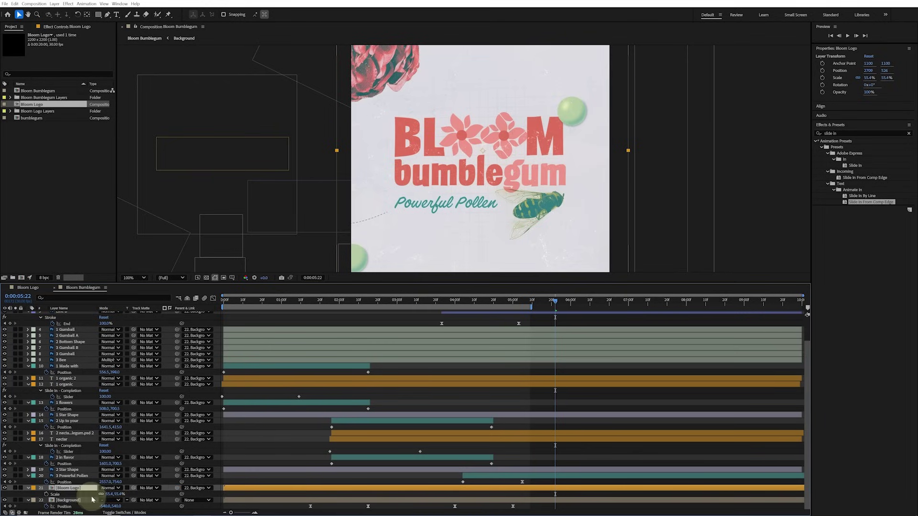
- Shift the Bloom Logo layer to start at about 0:00:04:10 and preview it with a work area from 0:00:03:26 to about 7 seconds
drag(239, 491, 493, 490)
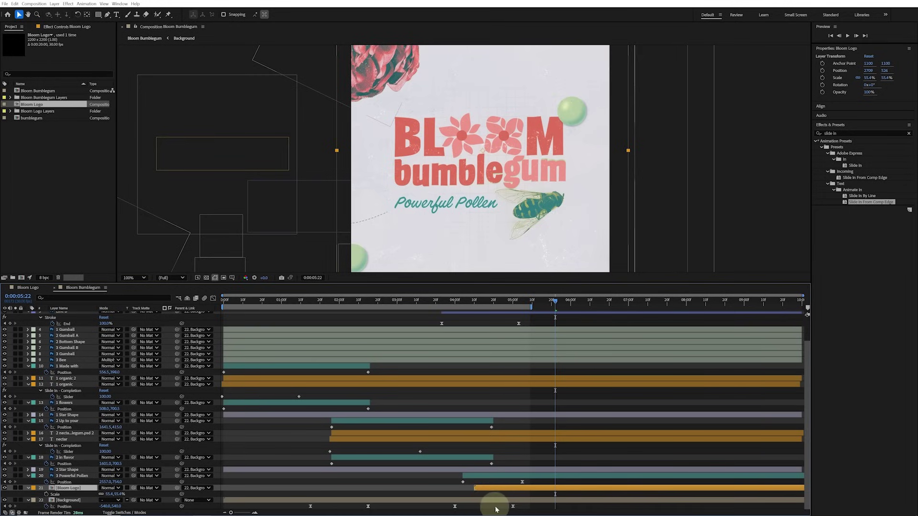
mouse_move(458, 302)
mouse_down()
mouse_move(437, 304)
mouse_move(453, 305)
mouse_up()
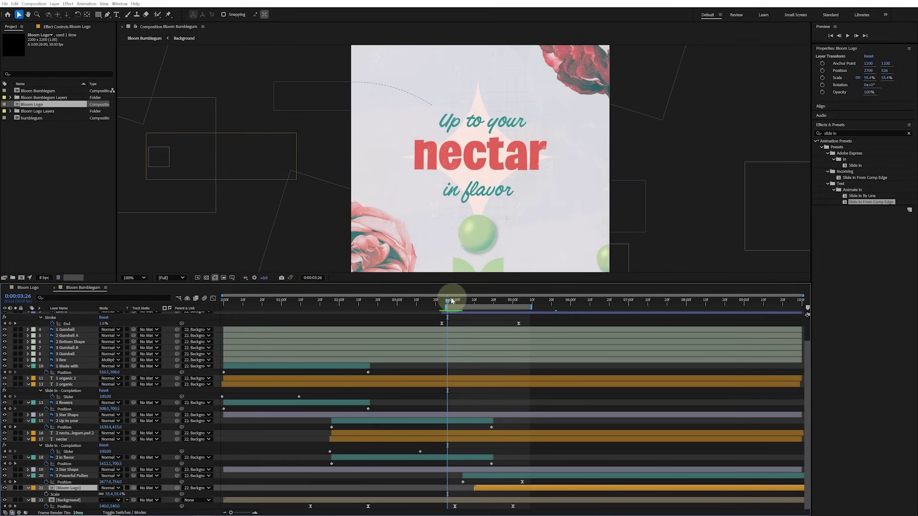
click(533, 302)
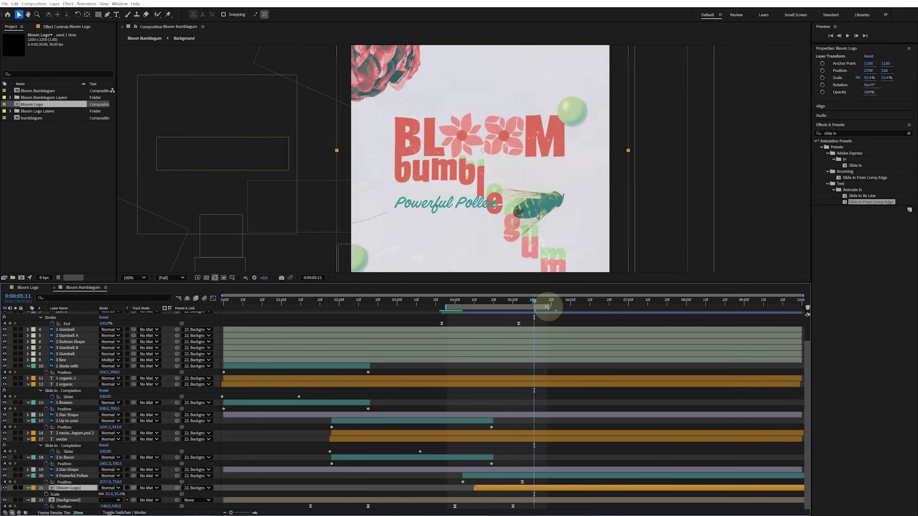
drag(548, 307, 622, 306)
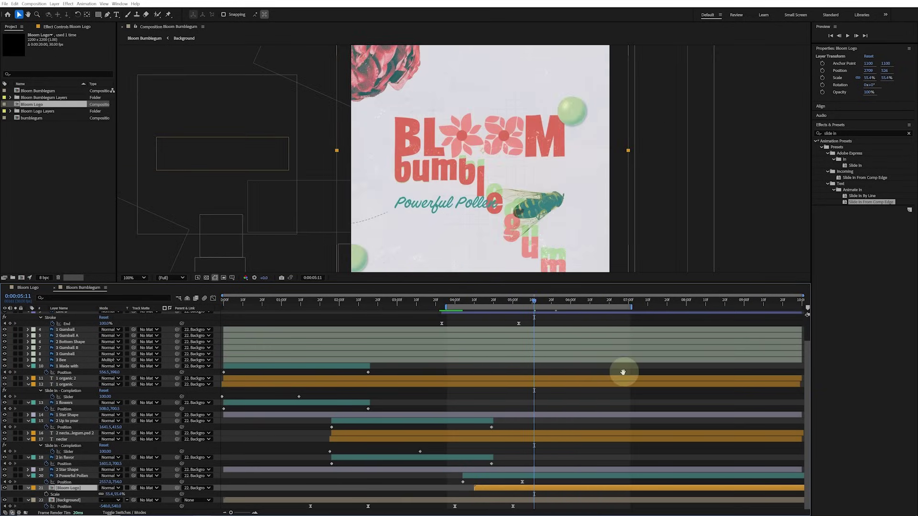
key(space)
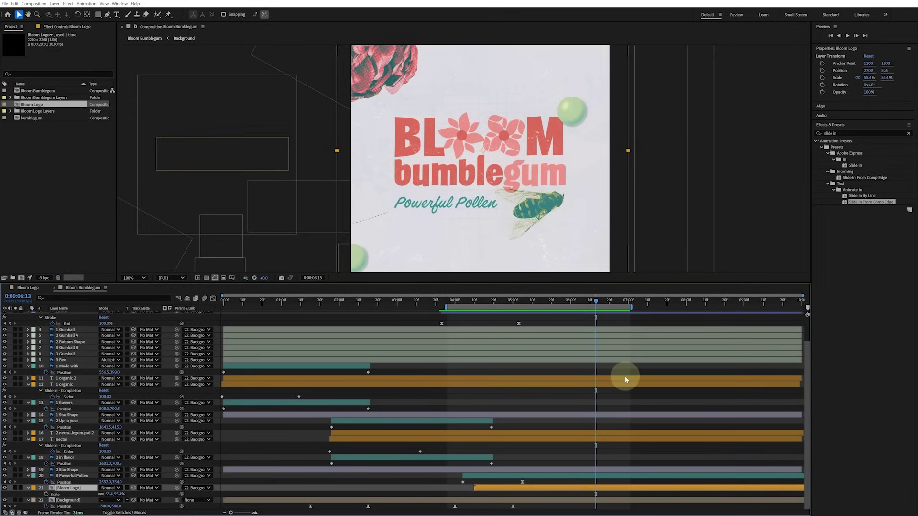
- Return to the first frame and collapse the revealed properties of all layers in the timeline
key(Home)
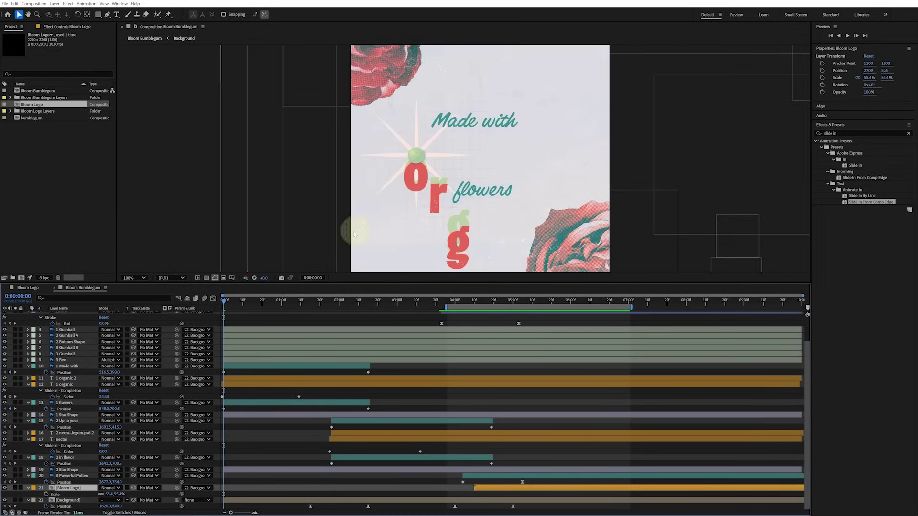
click(74, 416)
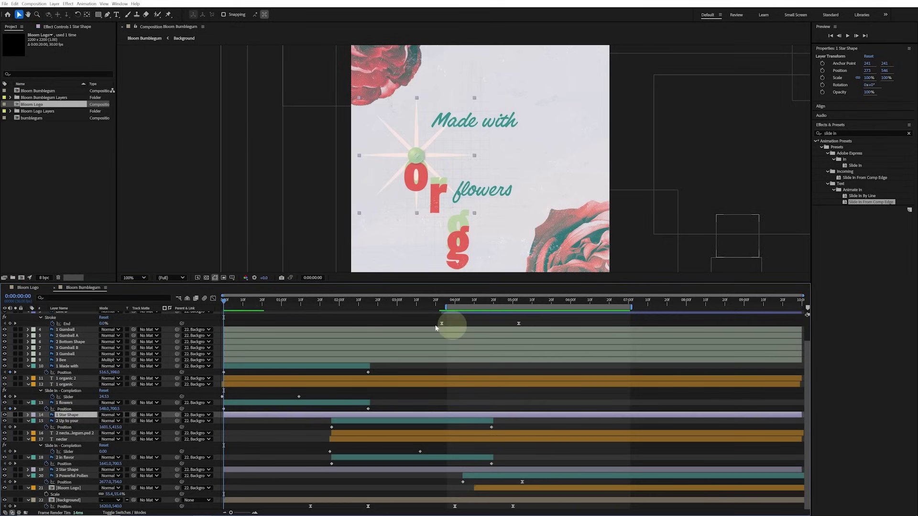
key(ctrl+a)
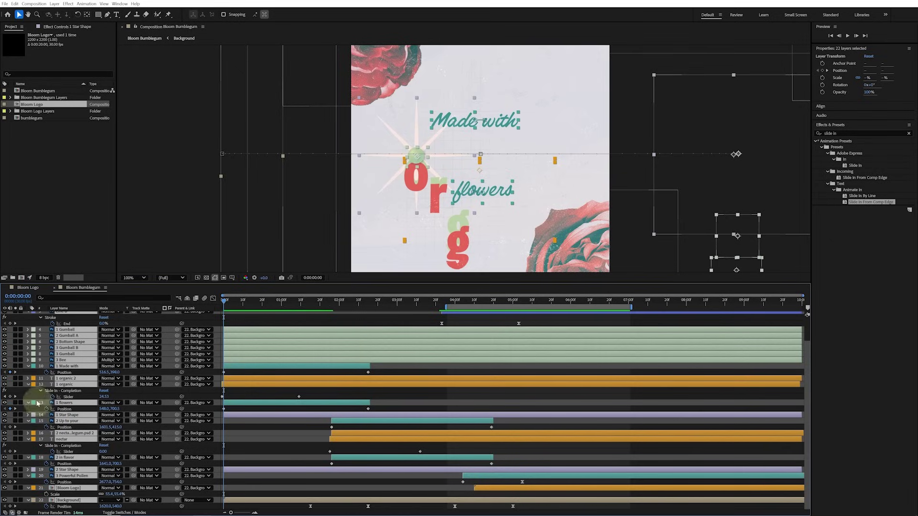
click(28, 384)
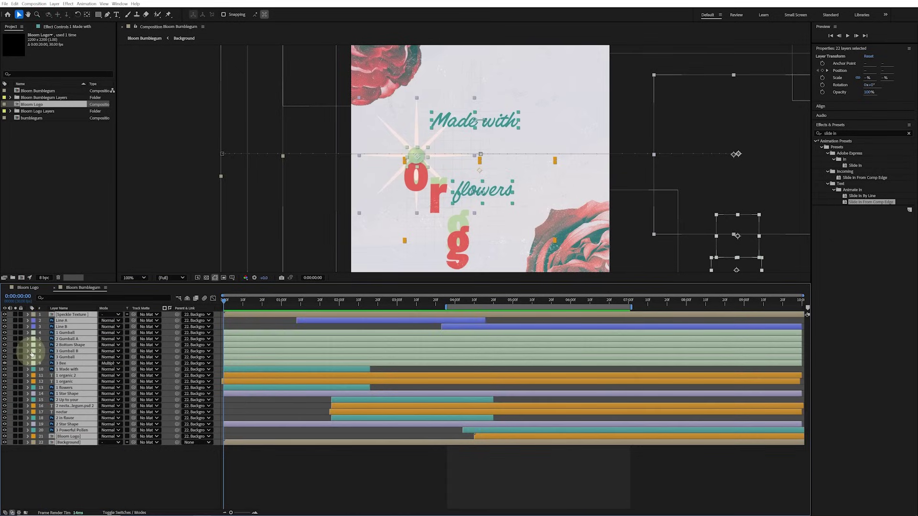
click(119, 465)
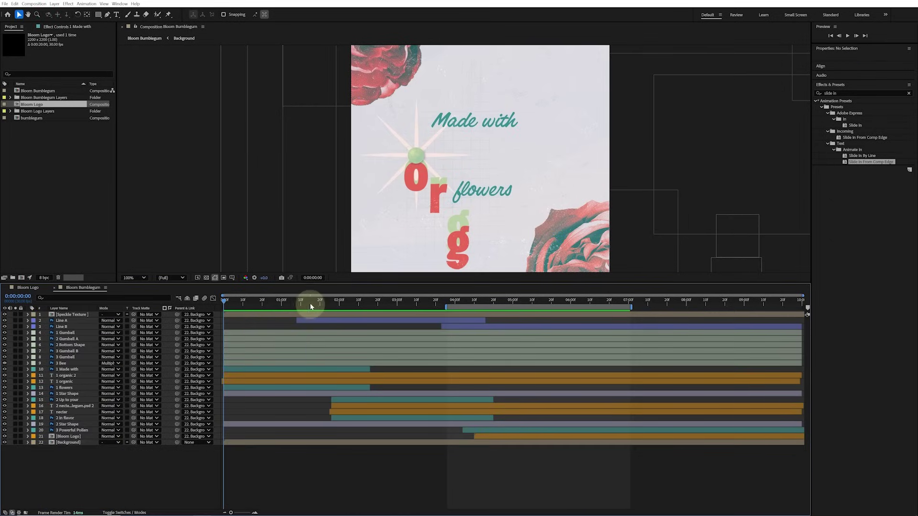
- Trim the end of both organic text layers to 0:00:02:09
drag(311, 306, 357, 307)
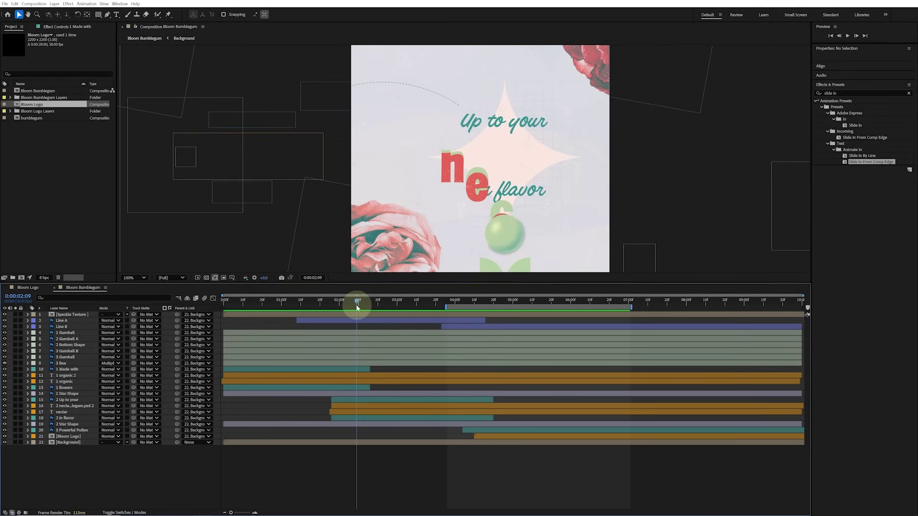
click(364, 375)
shift+click(364, 381)
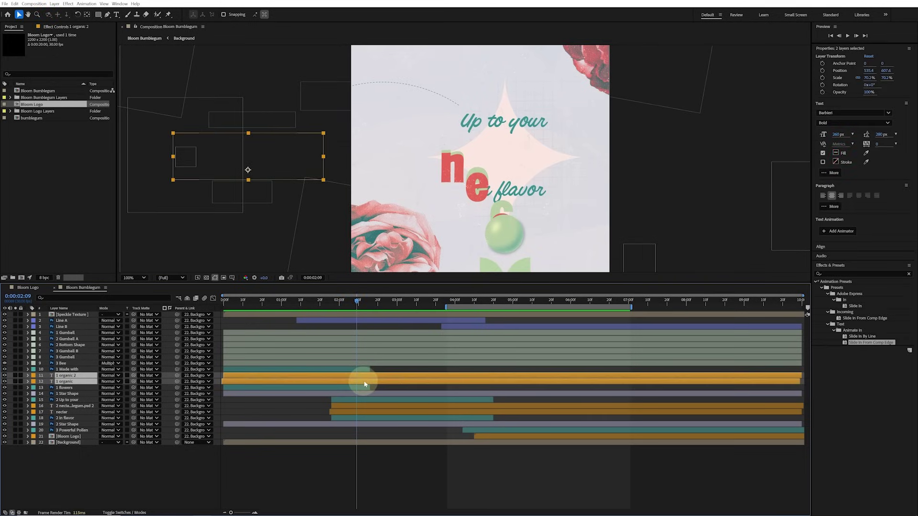
key(alt+bracketright)
- Trim the end of both nectar text layers to 0:00:04:22
drag(381, 300, 497, 306)
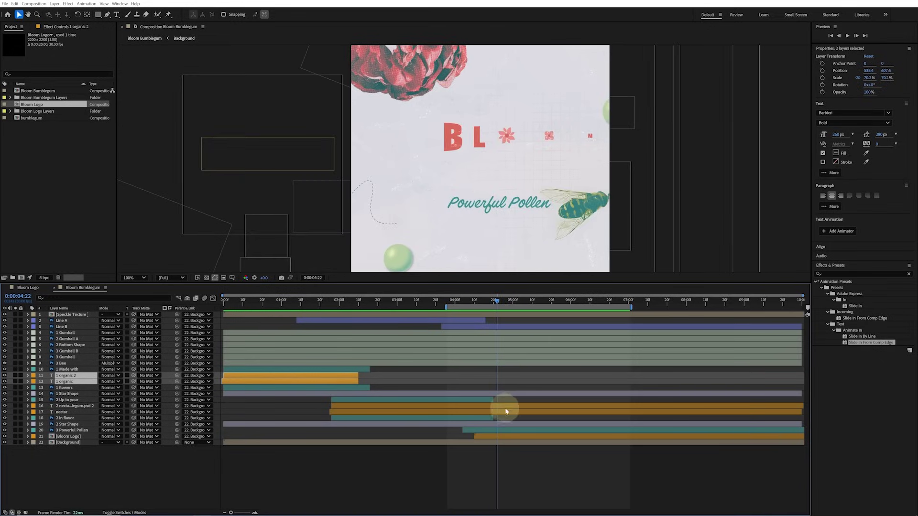
click(506, 406)
shift+click(506, 414)
key(alt+bracketright)
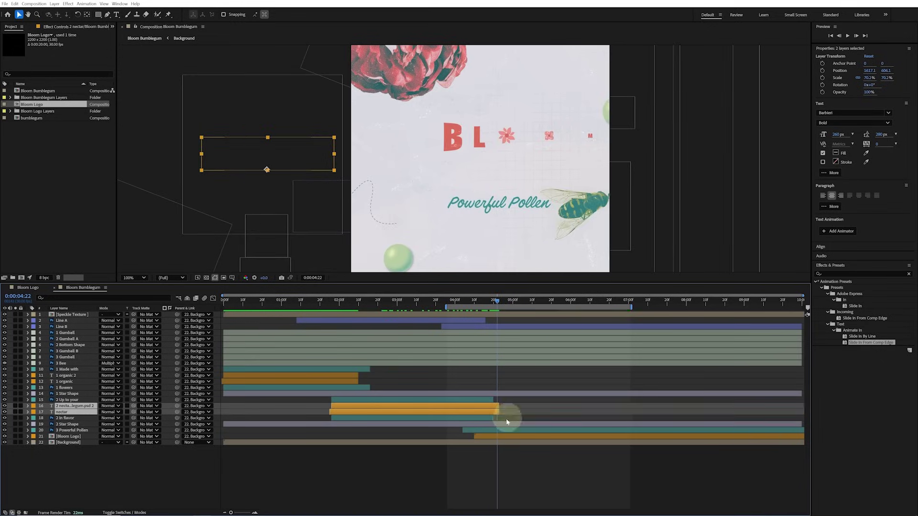
- Trim the end of the 1 Star Shape layer to 0:00:02:03
click(472, 486)
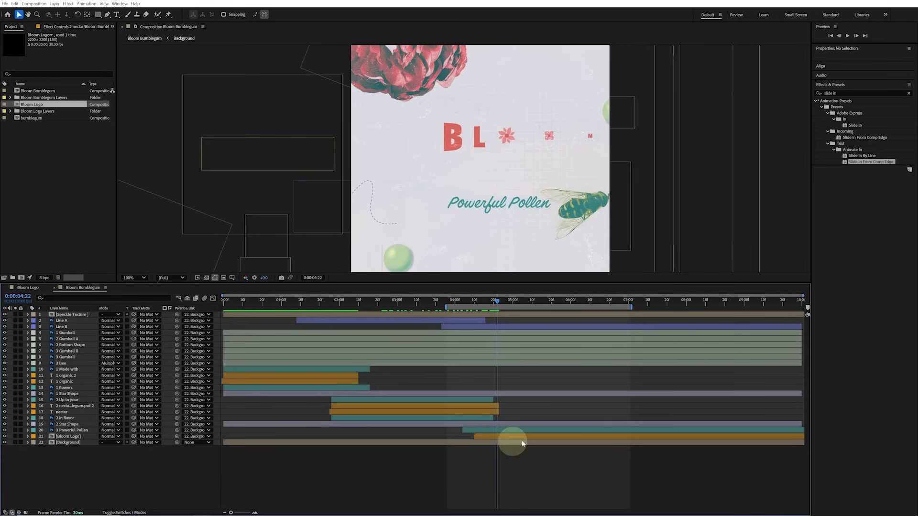
click(175, 393)
drag(378, 303, 347, 302)
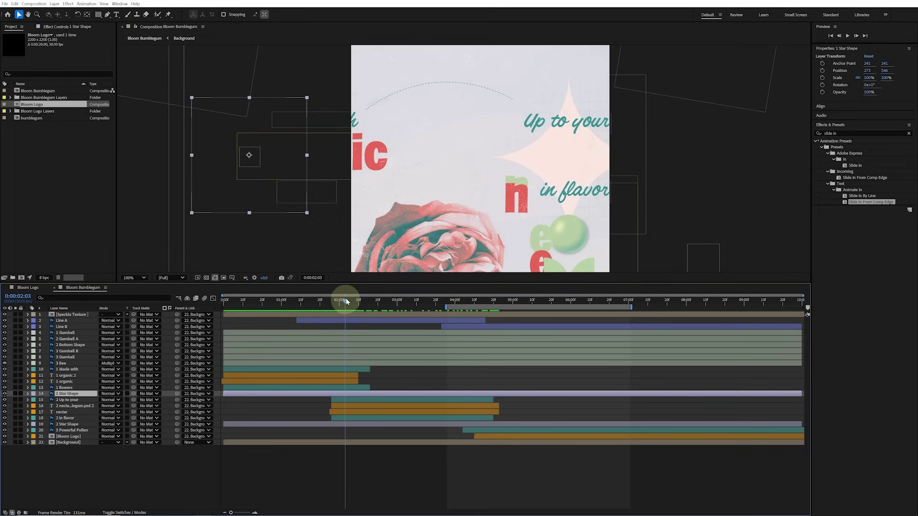
key(alt+bracketright)
- Trim the 2 Star Shape layer to start at about 0:00:01:22, just before the Up to your text, and end at 0:00:04:23
click(365, 424)
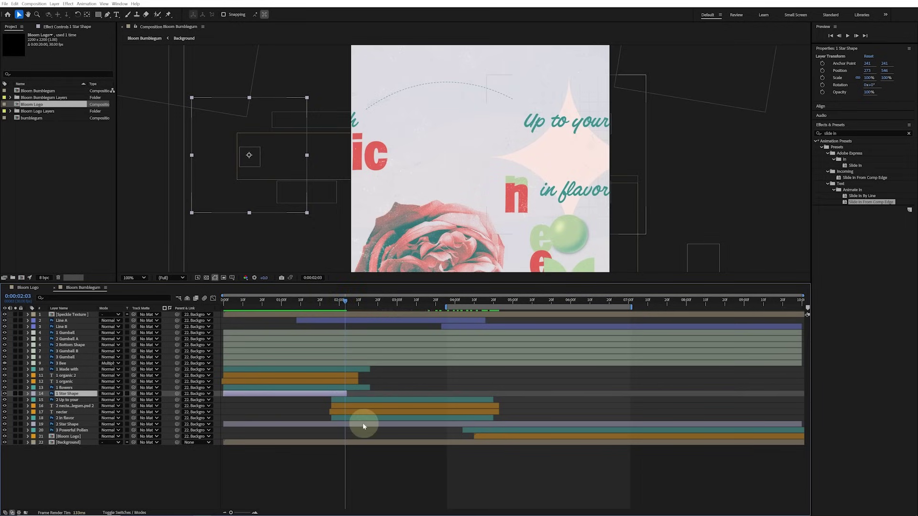
click(349, 301)
click(603, 124)
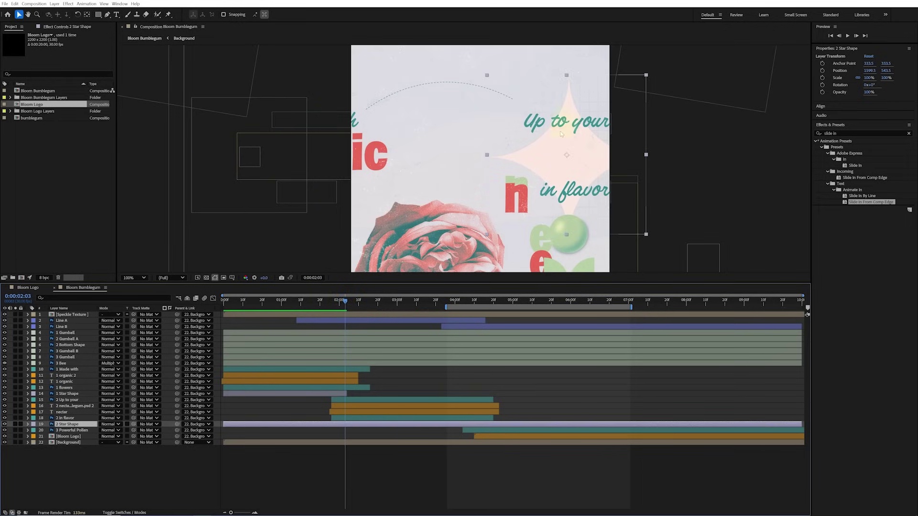
drag(345, 301, 498, 319)
key(alt+bracketleft)
key(alt+bracketright)
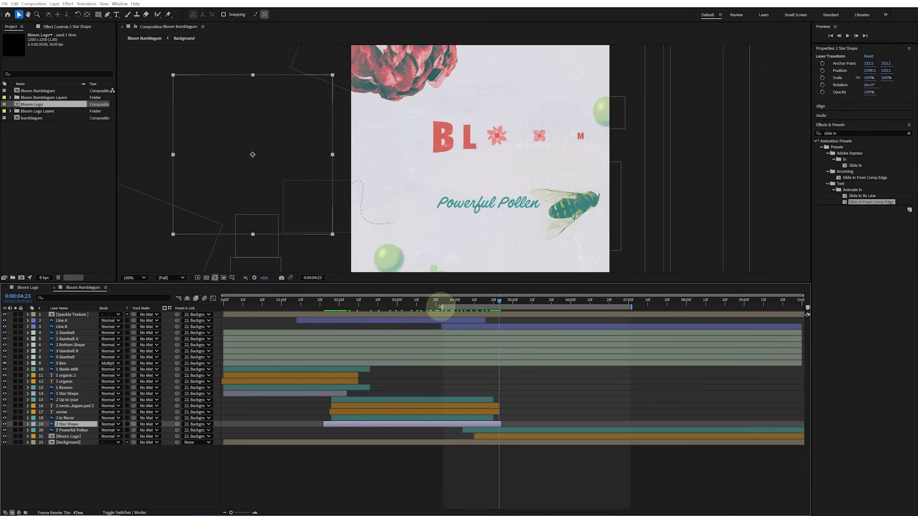
- Extend the work area back to the first frame and set a 0° rotation keyframe there on the 1 Star Shape layer
mouse_move(440, 306)
mouse_down()
mouse_move(210, 300)
mouse_move(227, 302)
mouse_up()
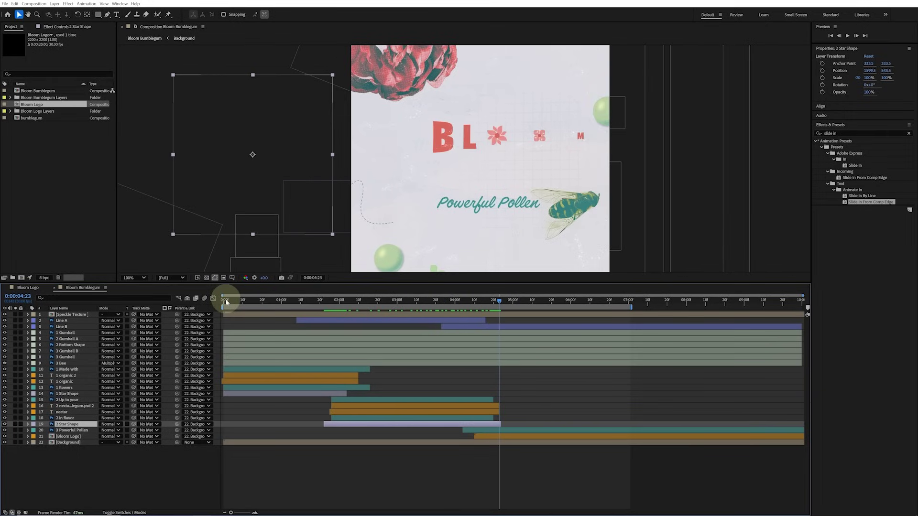
click(226, 300)
click(250, 395)
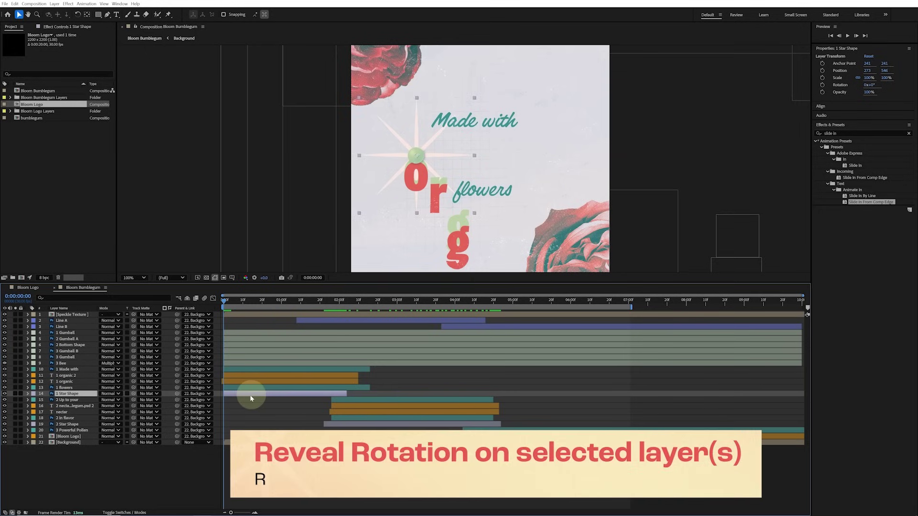
key(r)
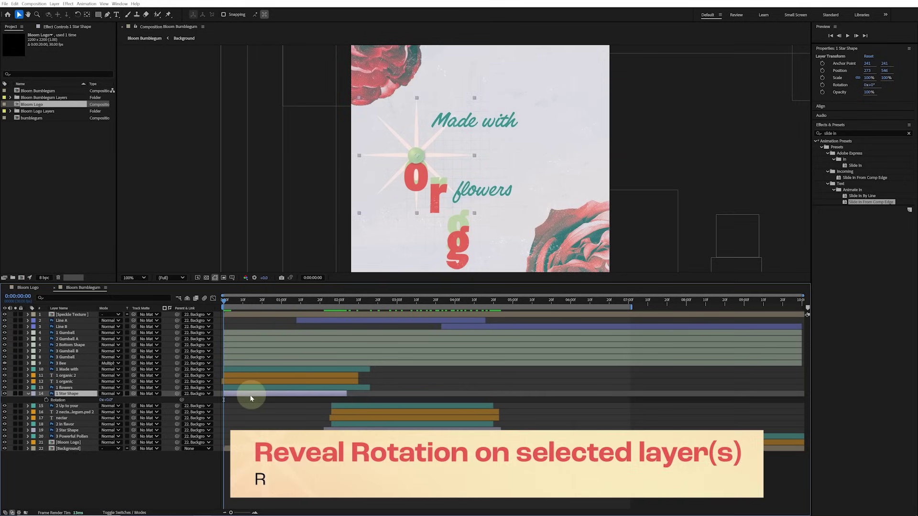
click(46, 400)
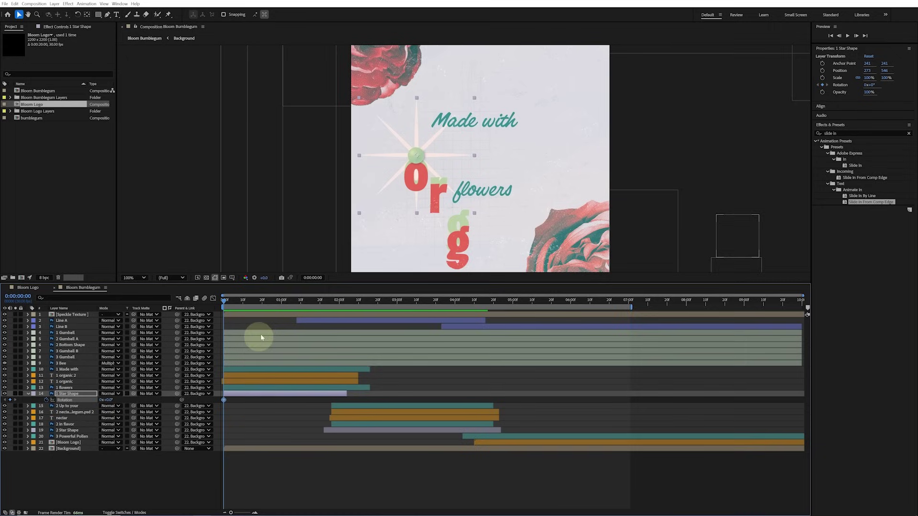
- Add a 25° rotation keyframe to the 1 Star Shape layer and place it at the end of the trimmed layer
click(286, 301)
mouse_move(286, 301)
mouse_down()
mouse_move(341, 302)
mouse_move(297, 301)
mouse_up()
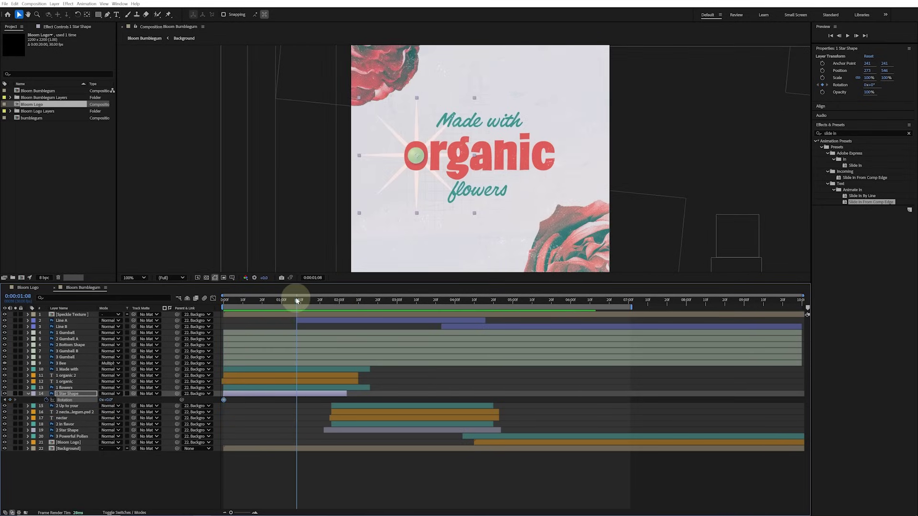
click(120, 399)
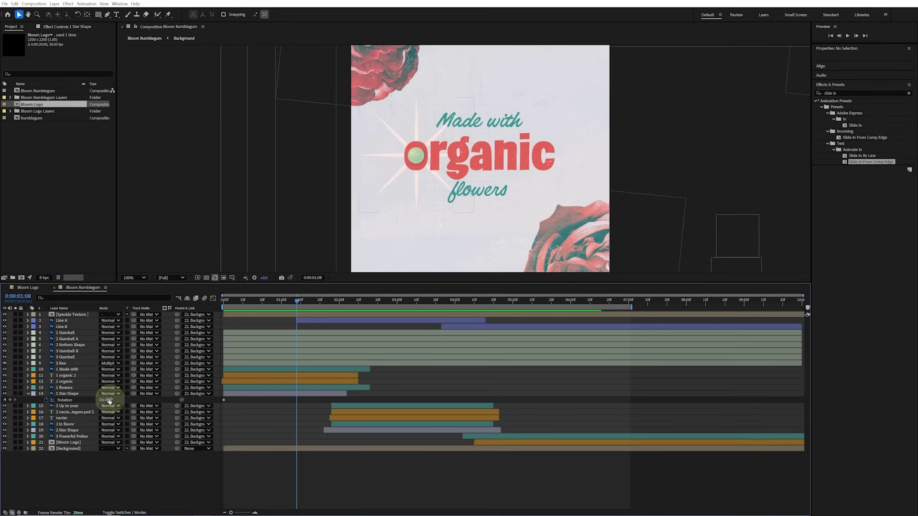
drag(108, 400, 121, 399)
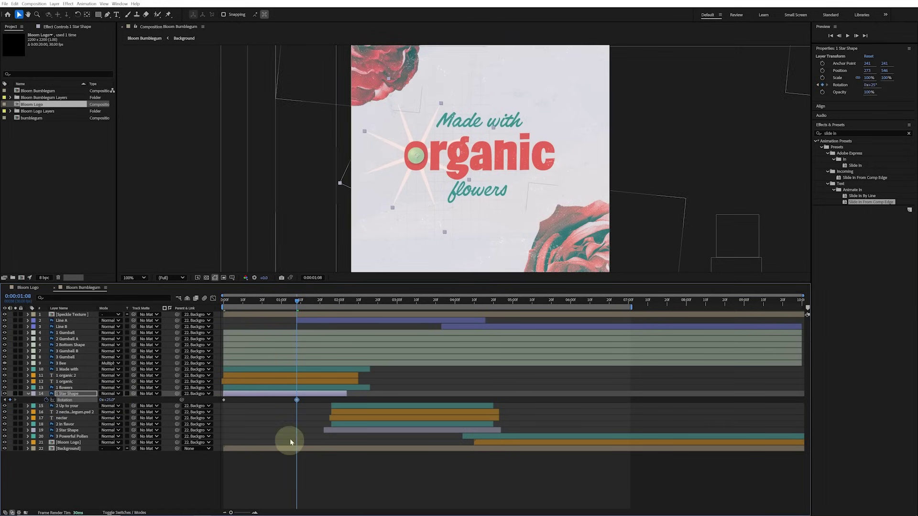
drag(299, 401, 343, 406)
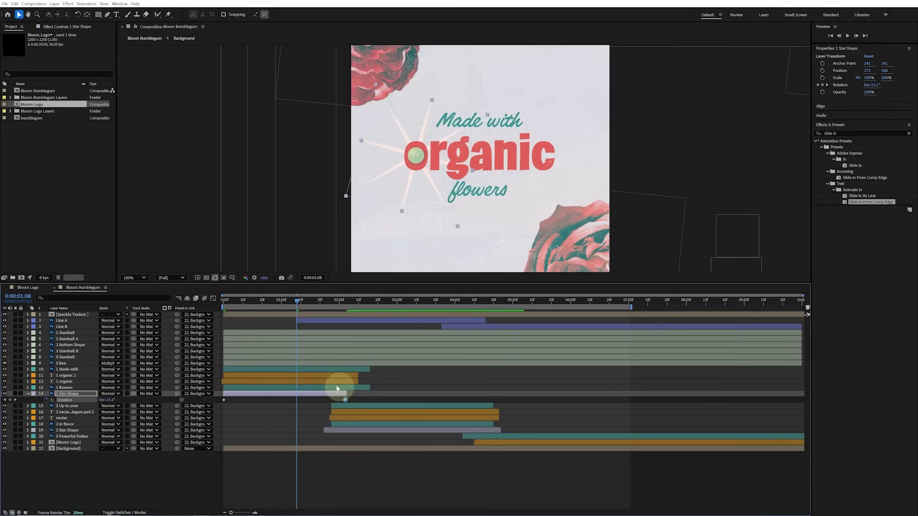
- Preview the 1 Star Shape rotation and stop at 0:00:03:12, where the nectar text is showing
click(318, 466)
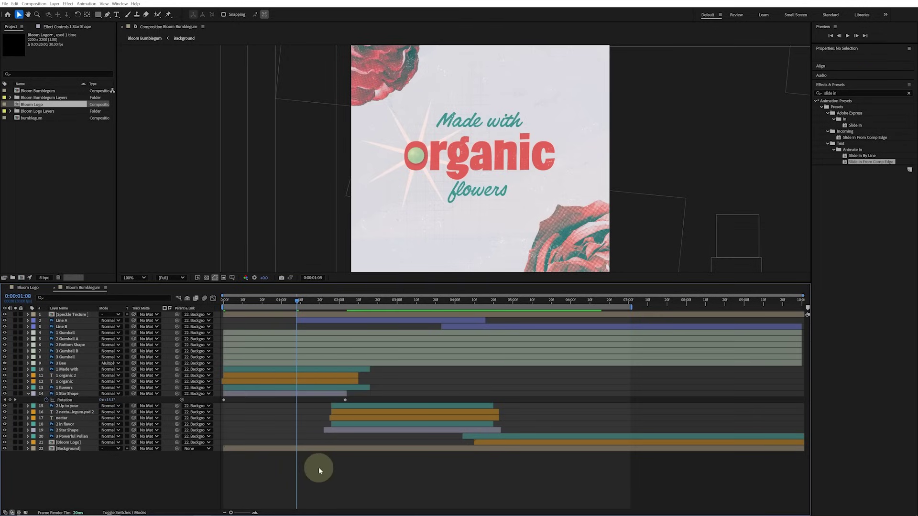
key(space)
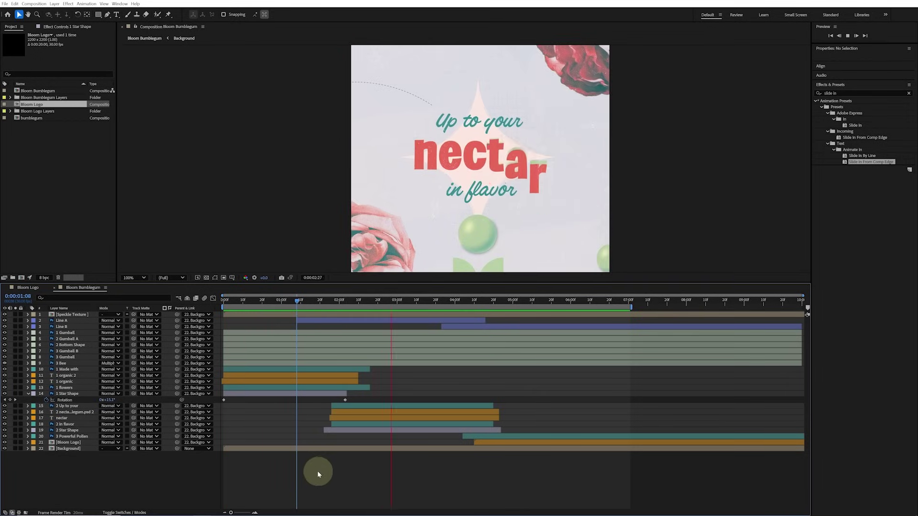
click(414, 142)
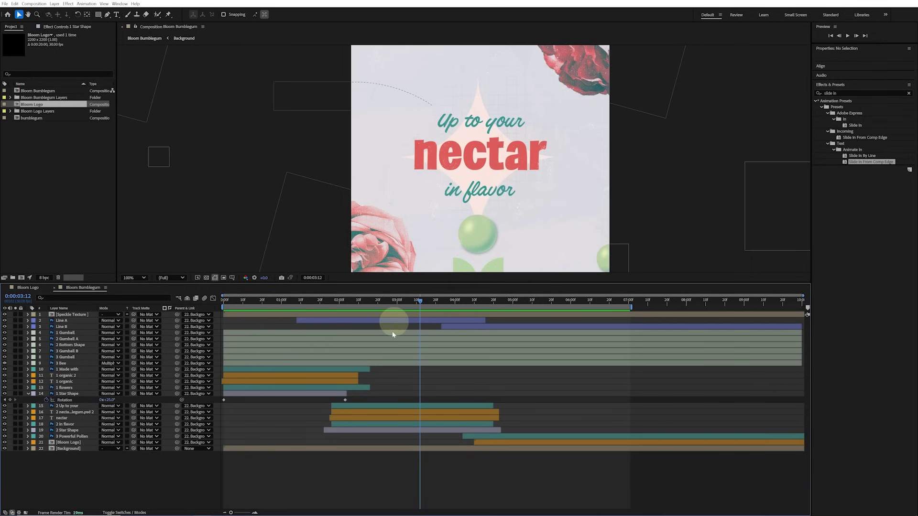
- Scale the 2 Star Shape layer to 78%, add a scale keyframe and move it to the layer's start
click(387, 432)
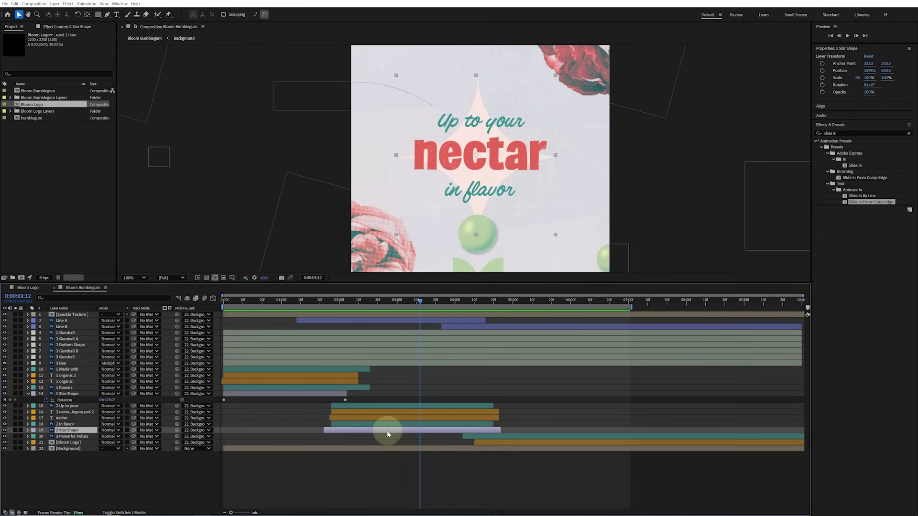
key(s)
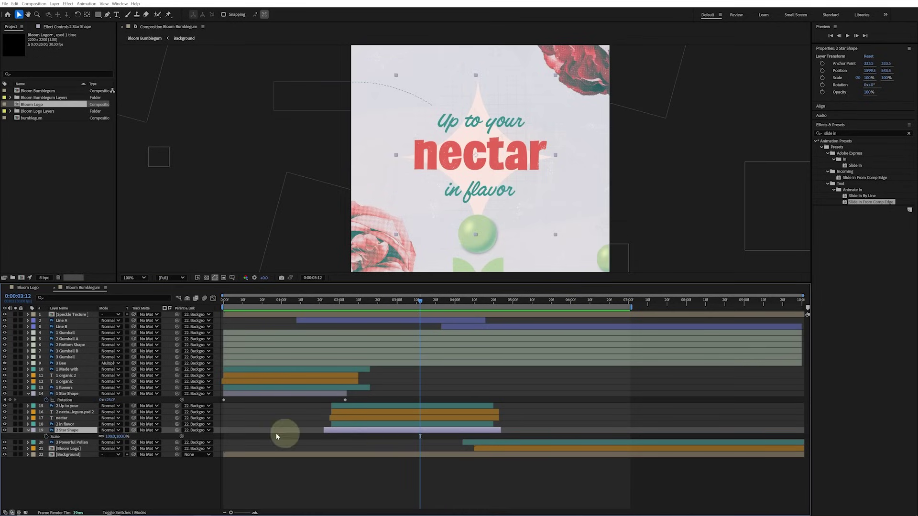
drag(125, 437, 118, 437)
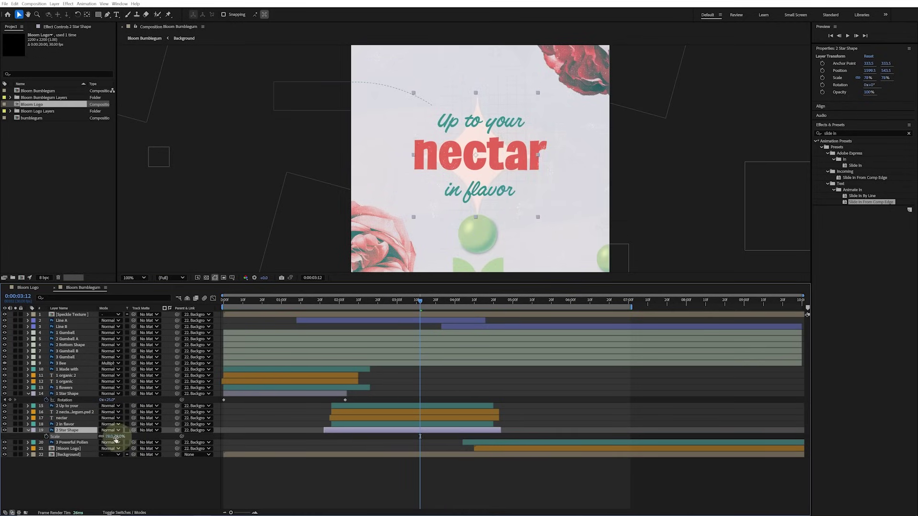
click(46, 437)
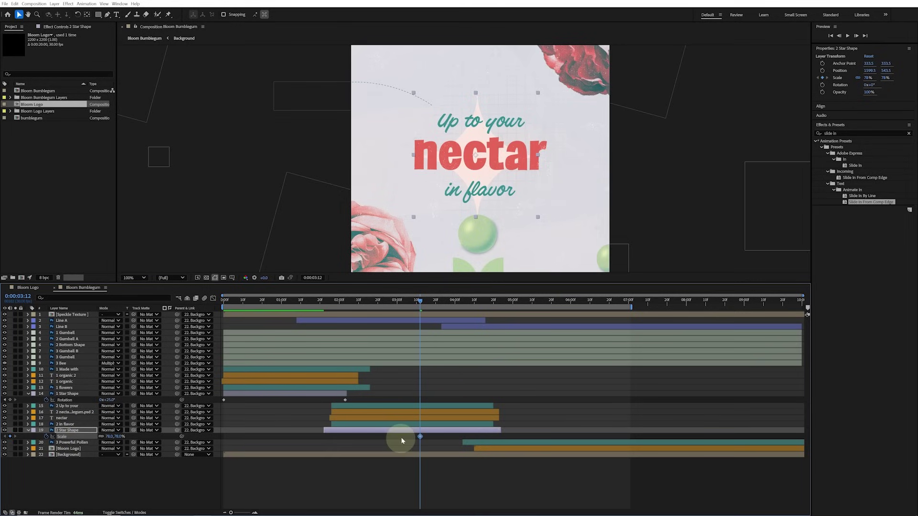
click(325, 437)
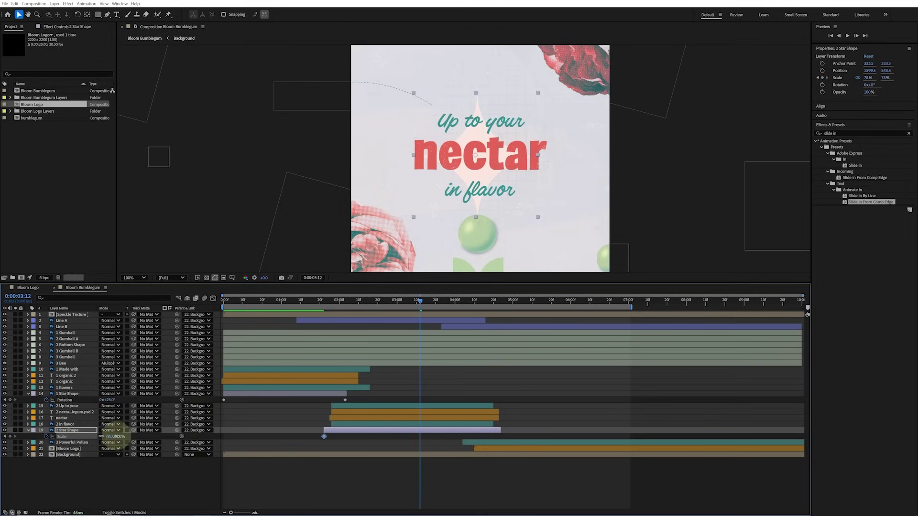
- Add a 112% scale keyframe to the 2 Star Shape layer and move it to the layer's end
drag(119, 437, 127, 436)
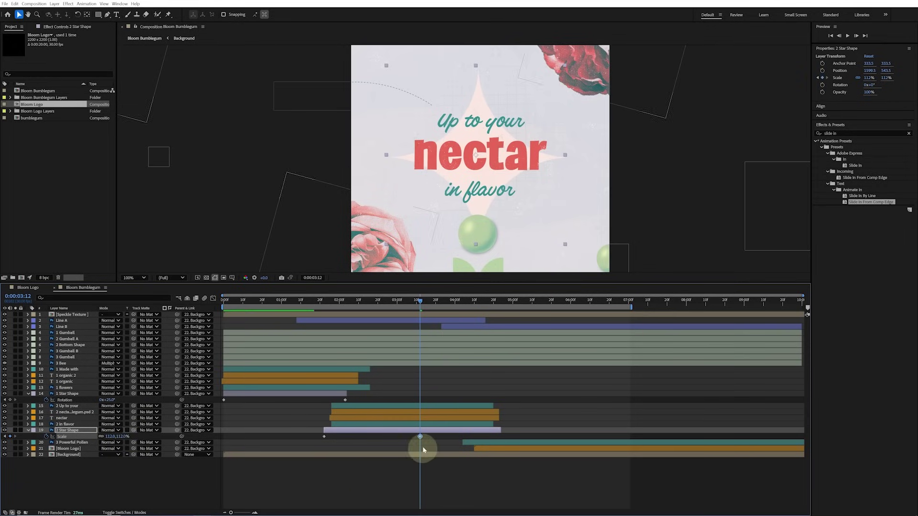
drag(442, 437, 499, 440)
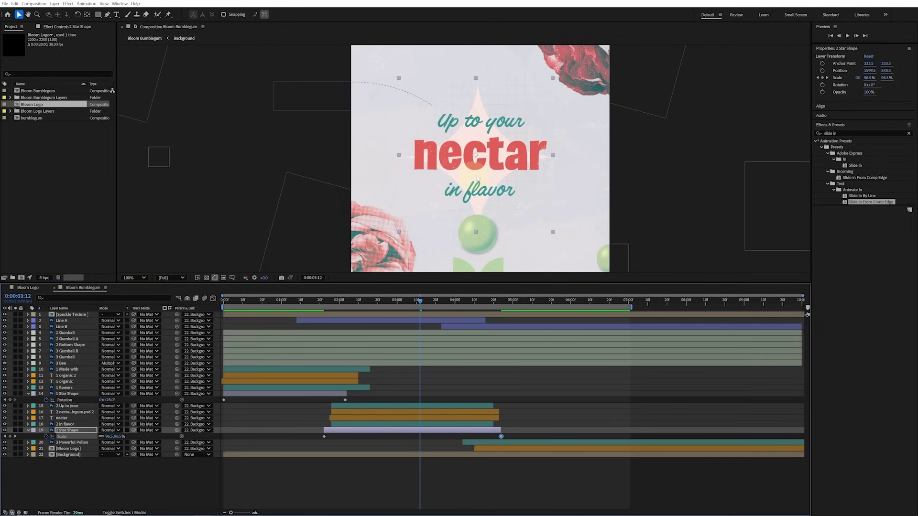
click(463, 433)
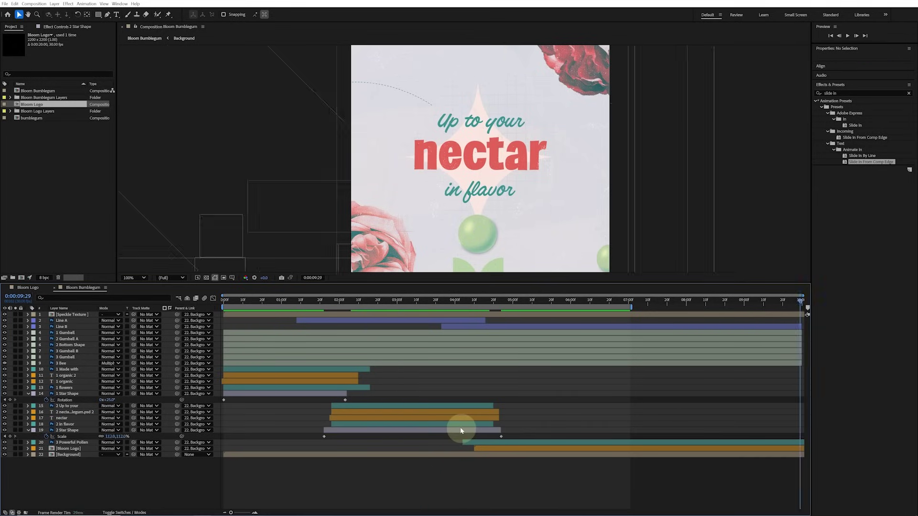
- Extend the work area to the last frame at 0:00:09:29 and preview the whole animation
key(End)
key(n)
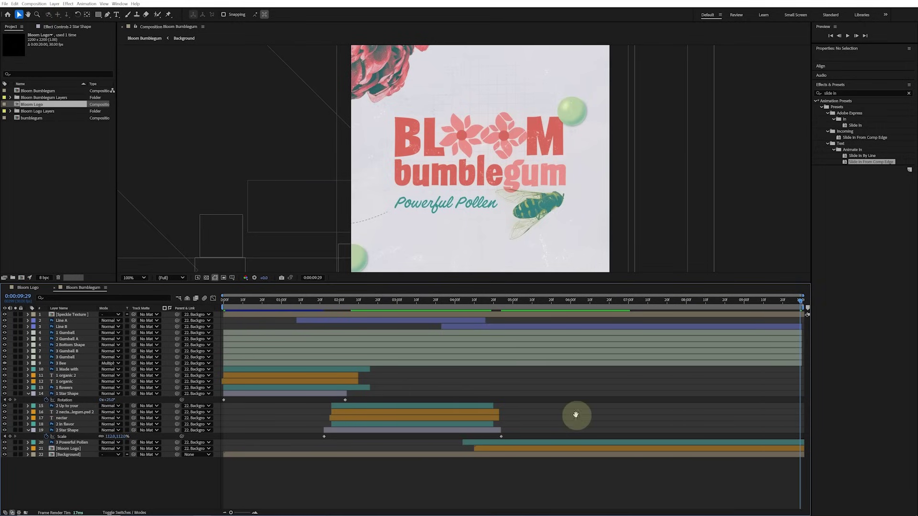
key(space)
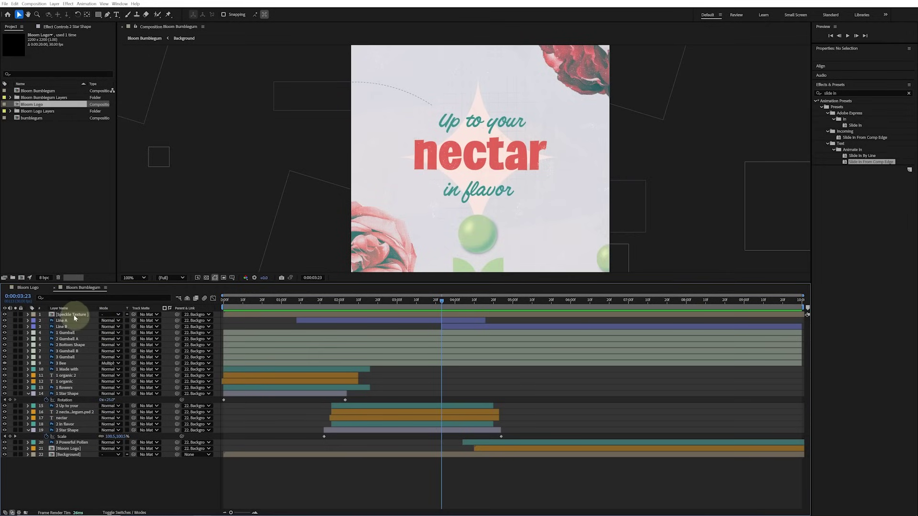
- Open the Speckle Texture composition and examine its Speckle Texture White and Speckle Texture Blue layers
click(71, 315)
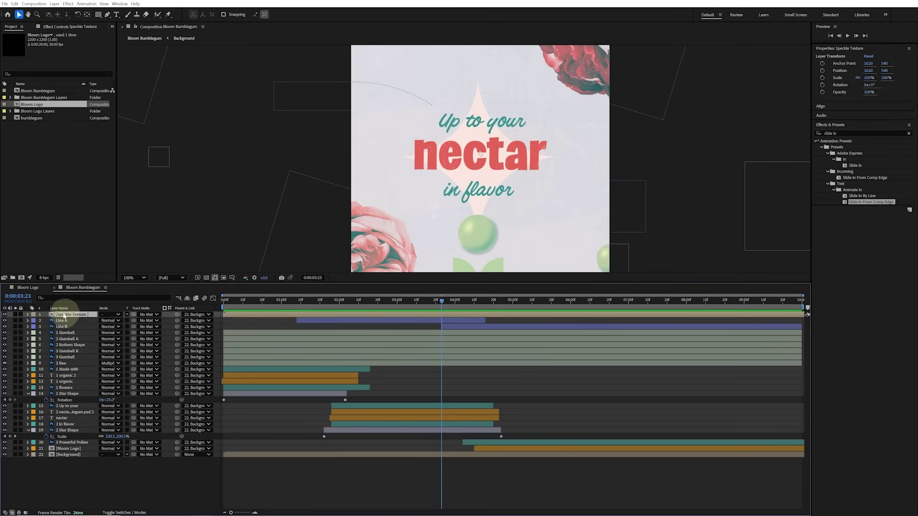
double_click(66, 316)
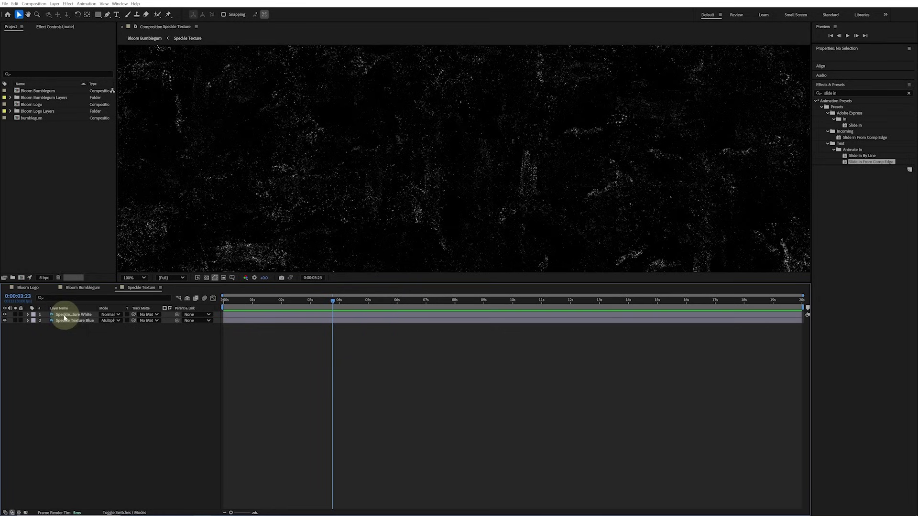
click(75, 316)
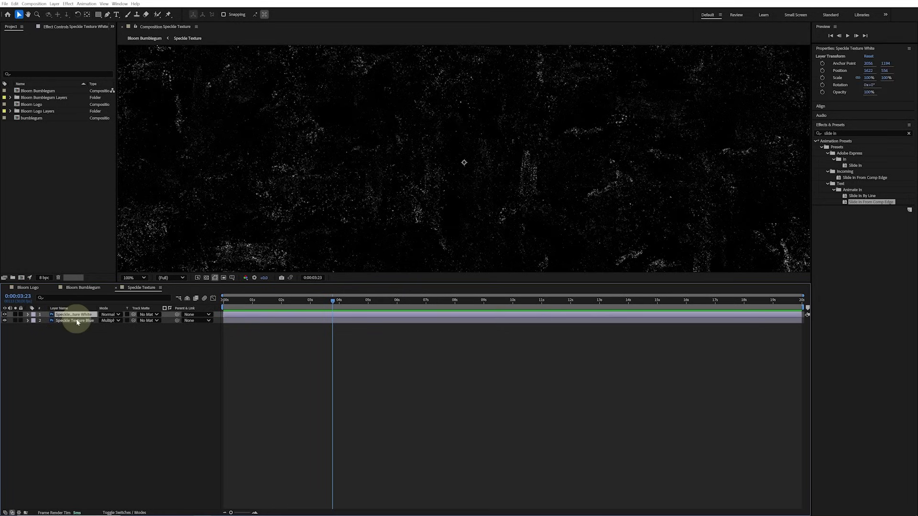
click(76, 320)
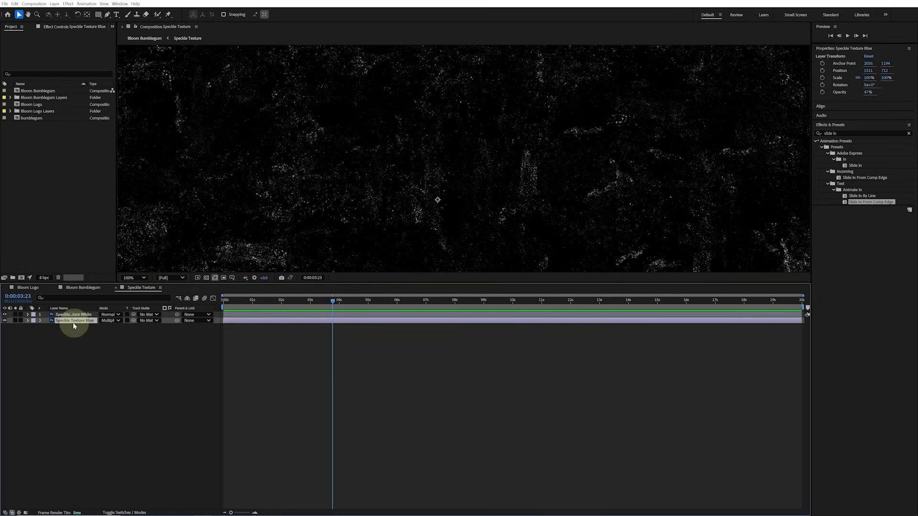
drag(235, 245, 271, 235)
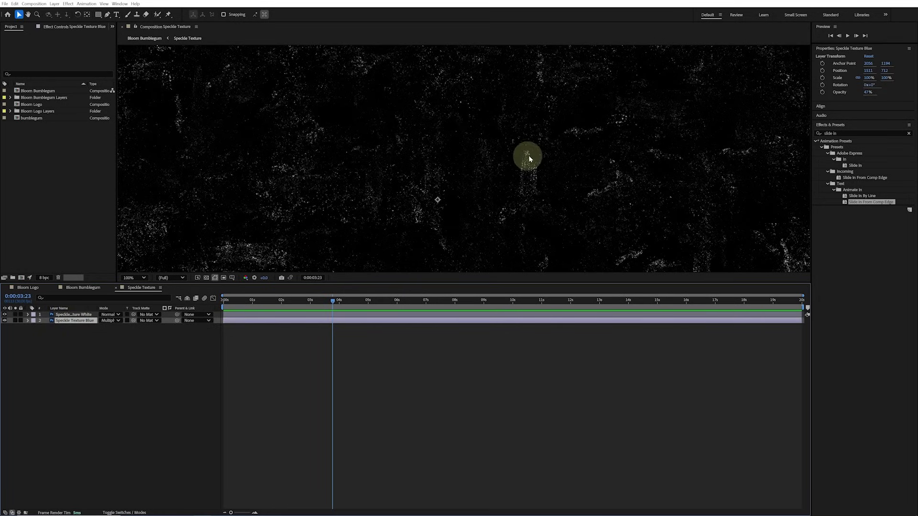
scroll(501, 116, down, 1)
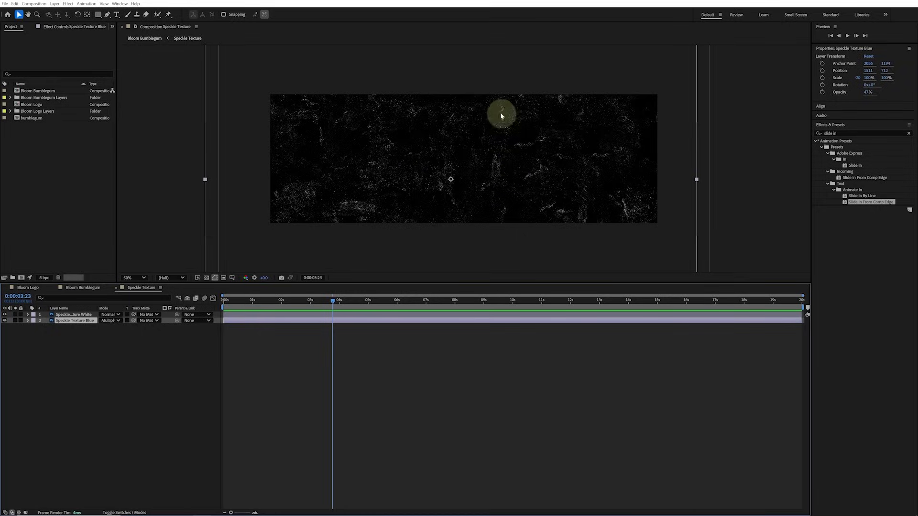
- Give the Speckle Texture White layer a Red label and return to the first frame
click(32, 316)
click(42, 332)
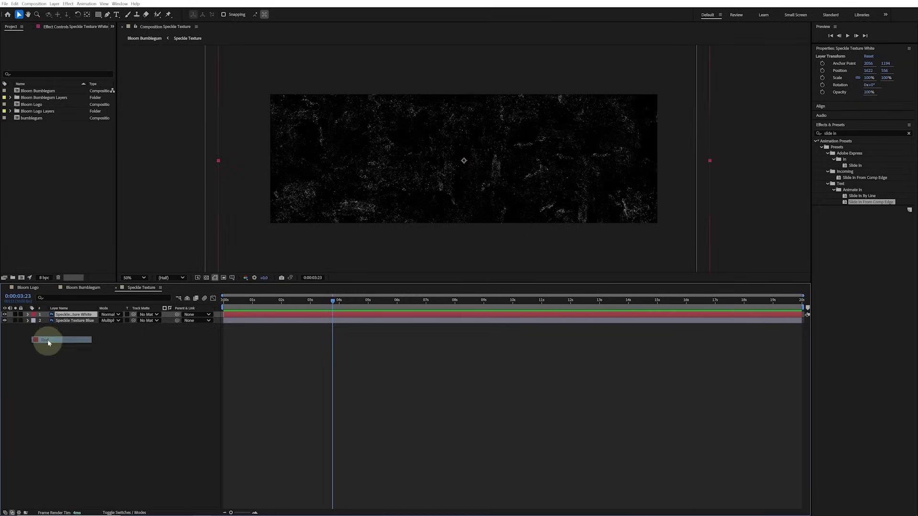
scroll(396, 218, down, 1)
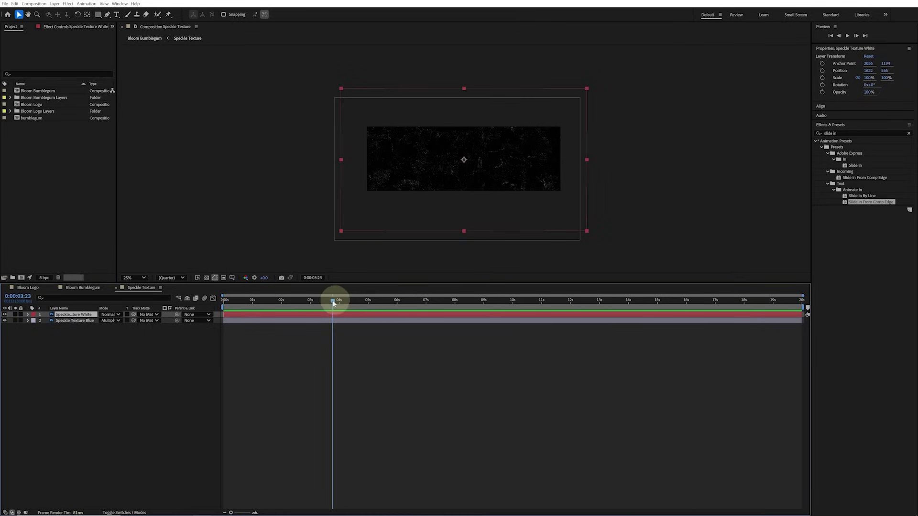
drag(333, 301, 218, 303)
click(73, 352)
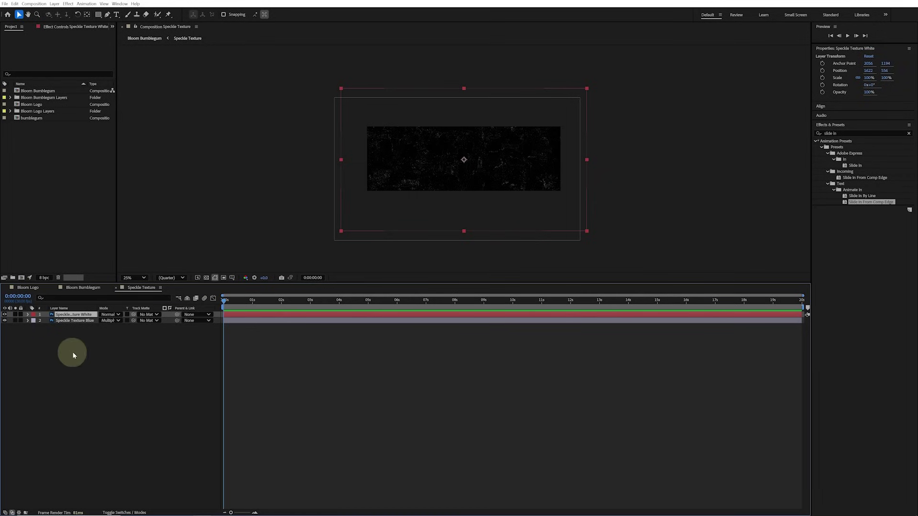
- Add Position keyframes to both Speckle Texture layers at the first frame and make them hold keyframes
drag(88, 342, 62, 321)
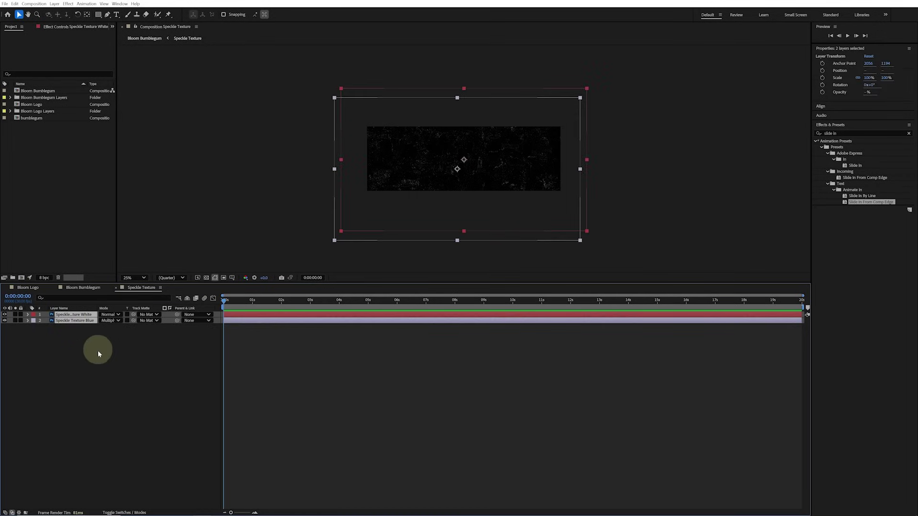
key(p)
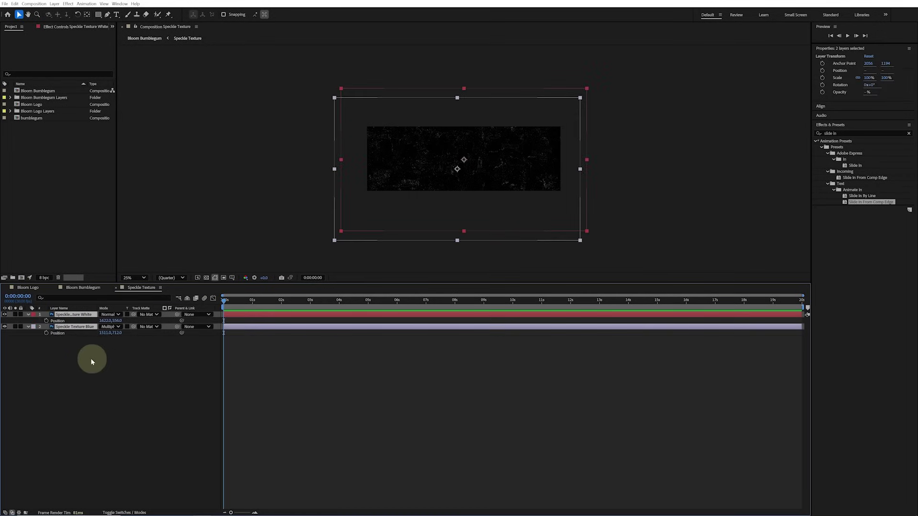
click(46, 333)
click(46, 321)
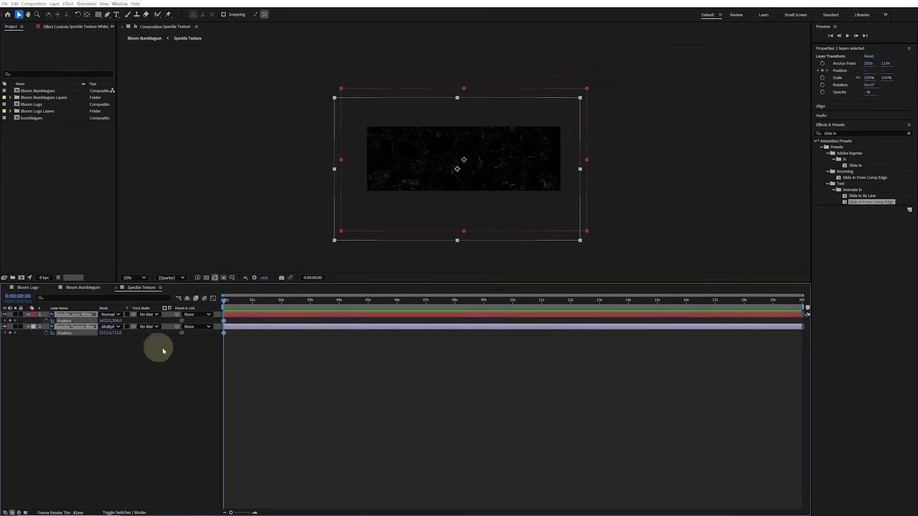
right_click(224, 334)
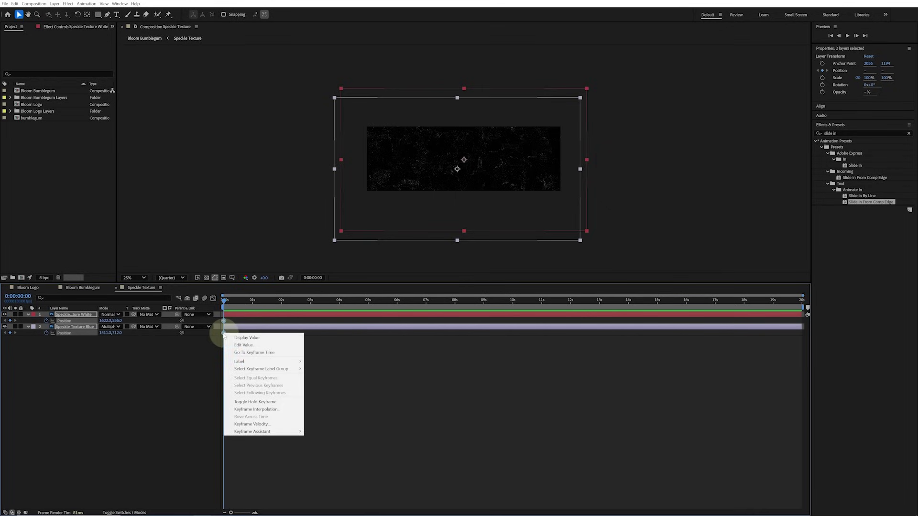
click(291, 405)
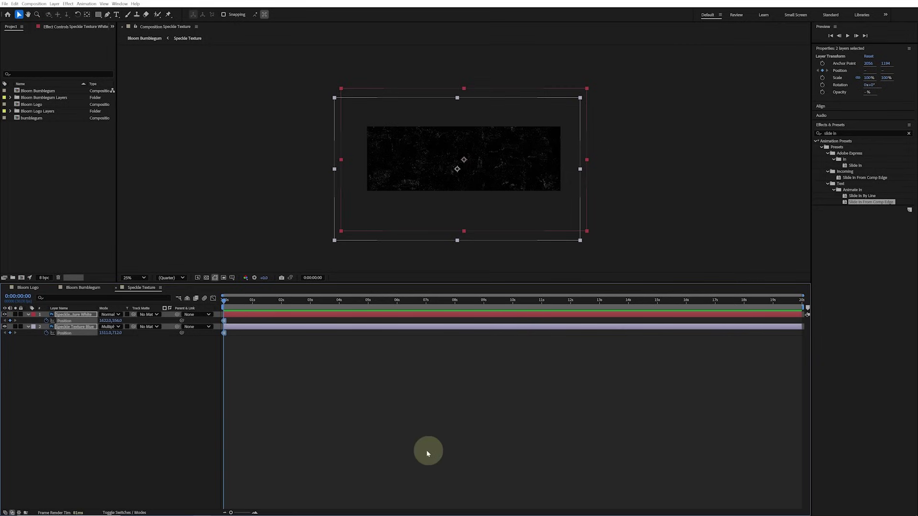
- Close the Speckle Texture composition and scrub through the Bloom Bumblegum timeline to review the animation
click(252, 301)
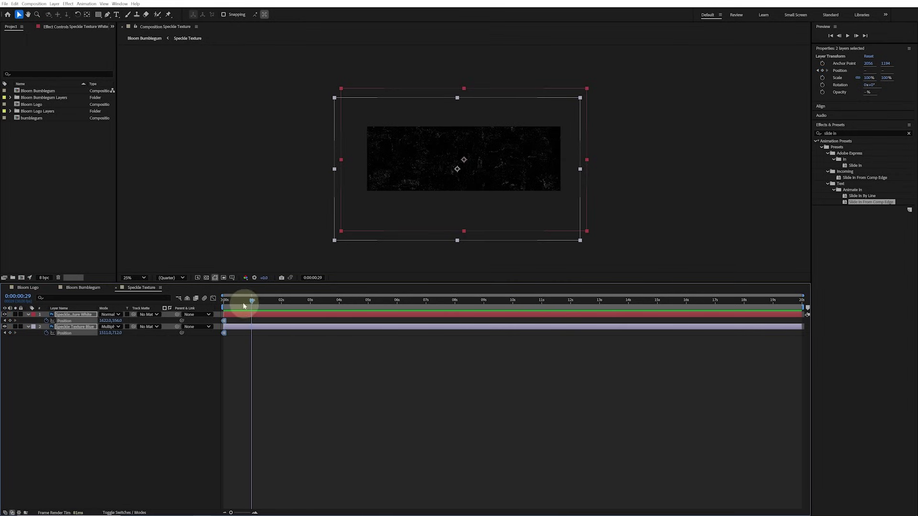
click(236, 300)
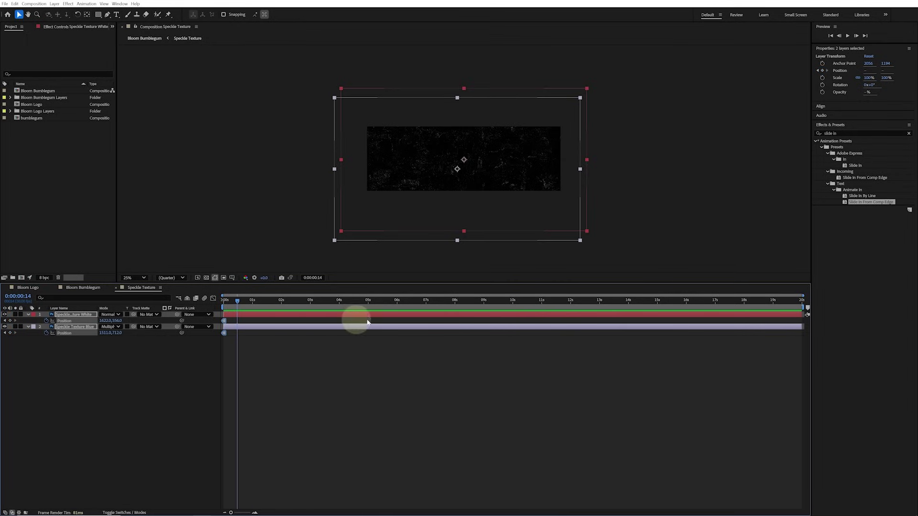
key(ctrl+w)
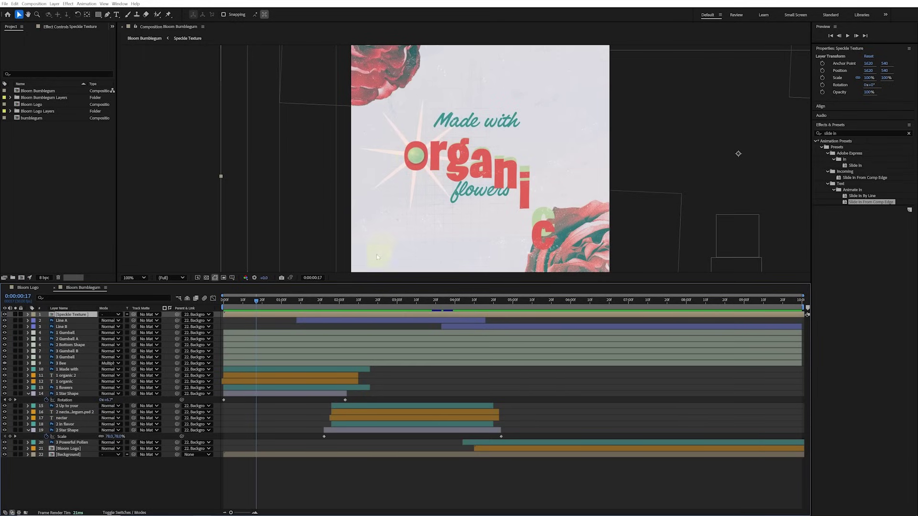
drag(353, 300, 589, 301)
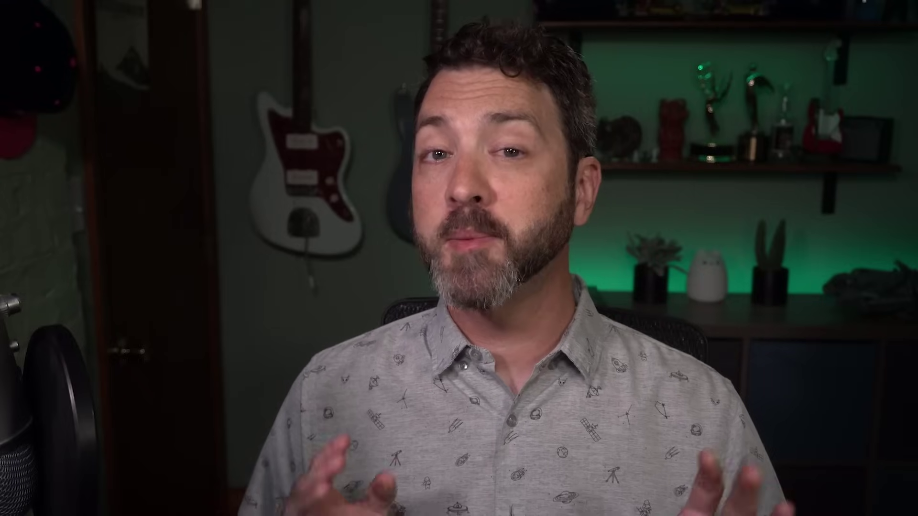
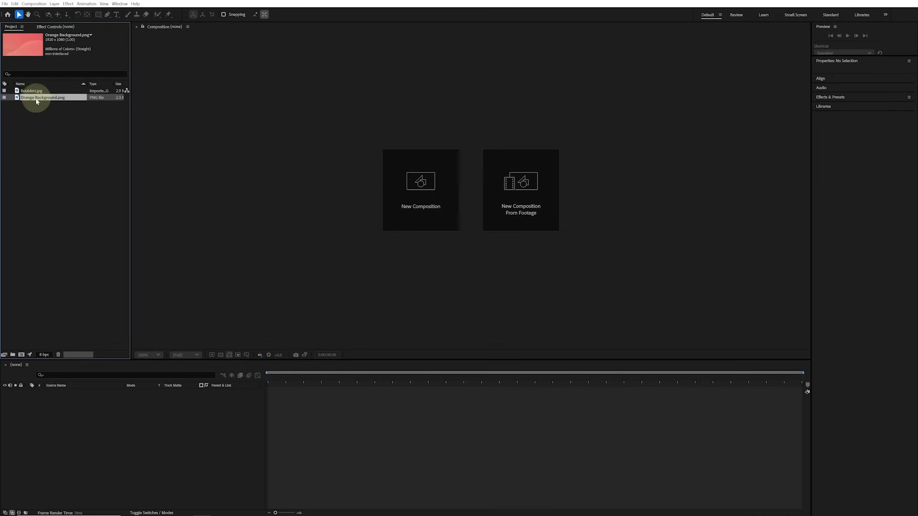
- Create a composition from Orange Background.png and place Boulders.jpg above it as a new layer
drag(56, 100, 535, 181)
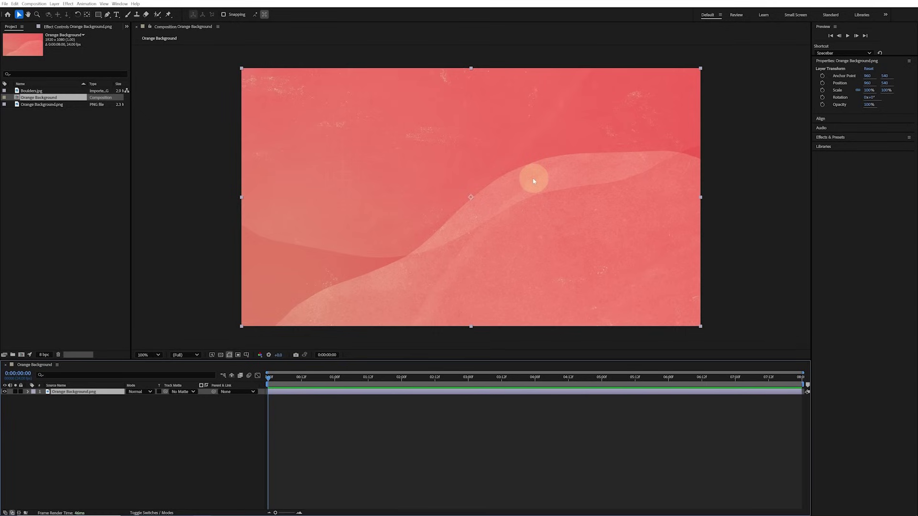
click(42, 92)
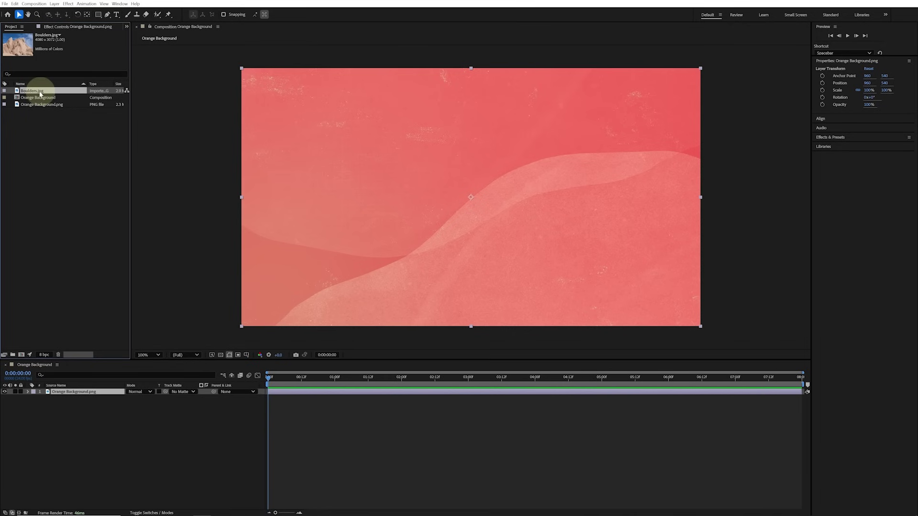
drag(40, 94, 483, 203)
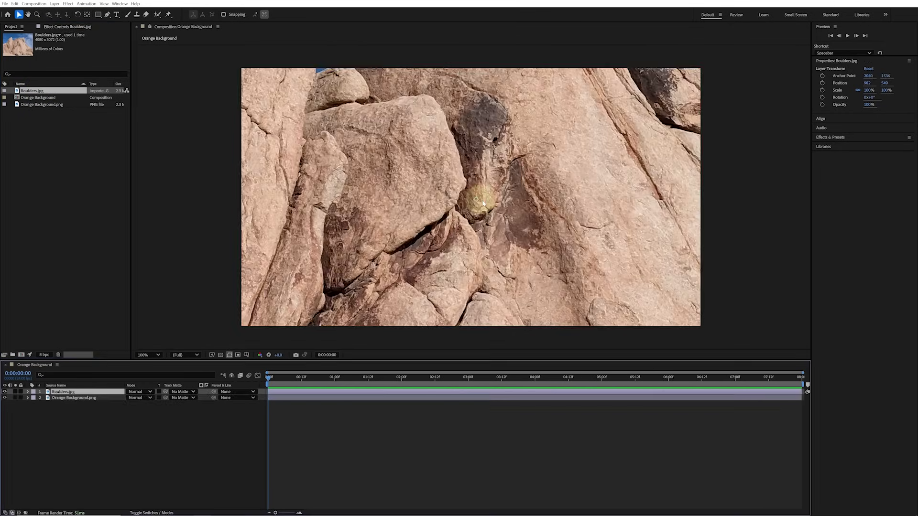
- Scale the Boulders.jpg layer down to 58% so more of the rocks and sky fits the frame
scroll(483, 204, down, 3)
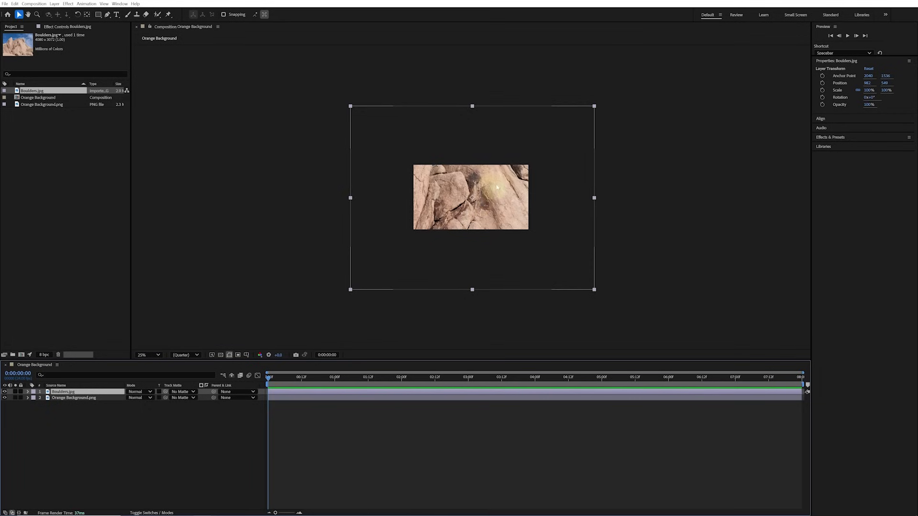
drag(595, 106, 543, 144)
scroll(484, 201, up, 4)
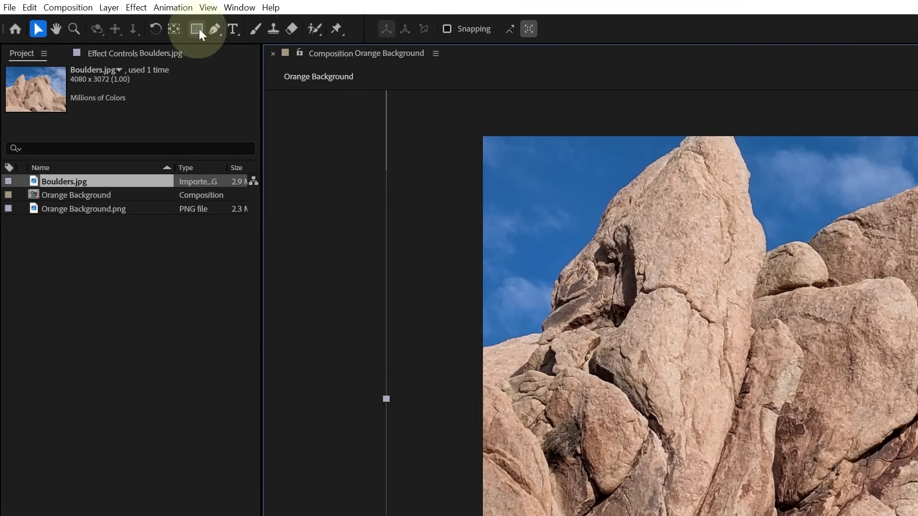
- Draw a circular mask with the Ellipse Tool around the central rocks on the Boulders.jpg layer
click(195, 29)
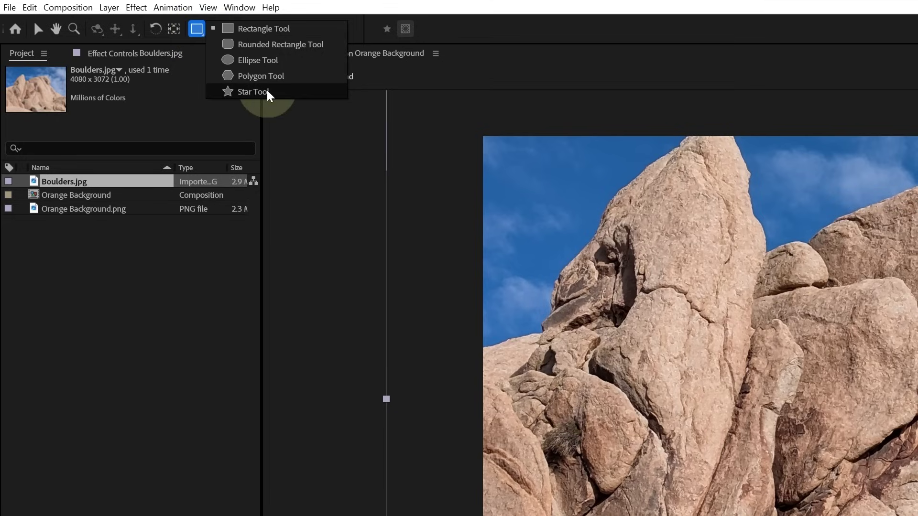
click(289, 60)
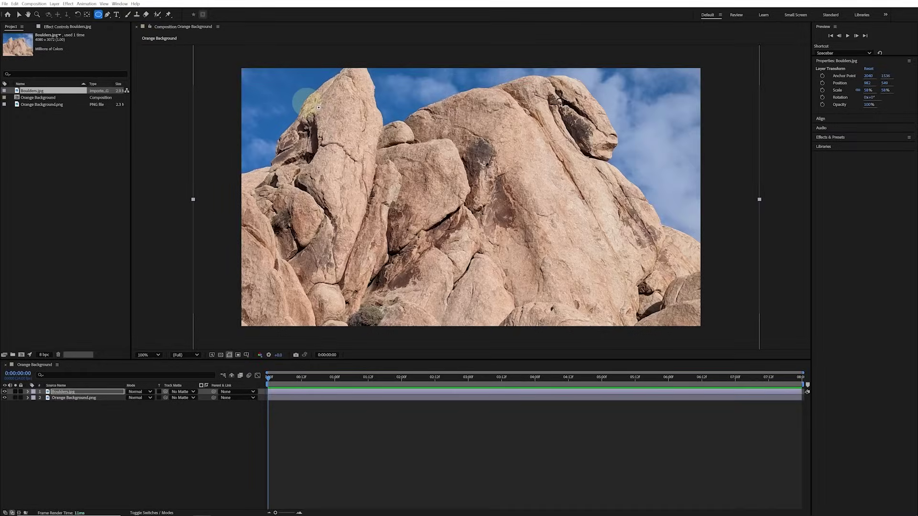
drag(348, 116, 529, 258)
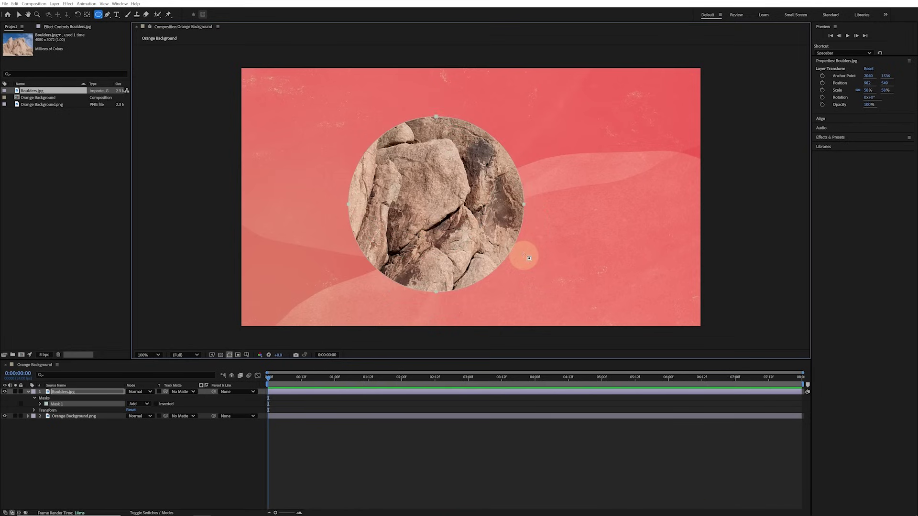
- Move the masked Boulders.jpg layer into the right half of the composition with the Selection Tool
key(v)
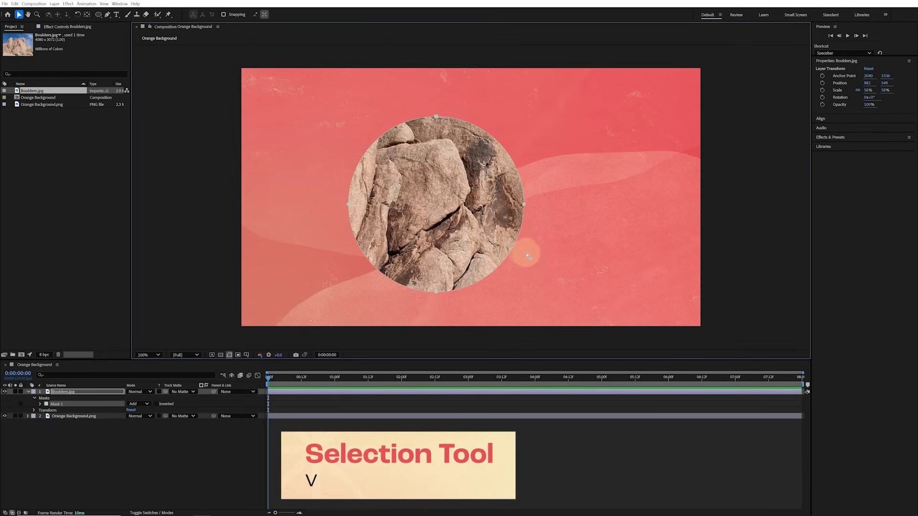
click(550, 241)
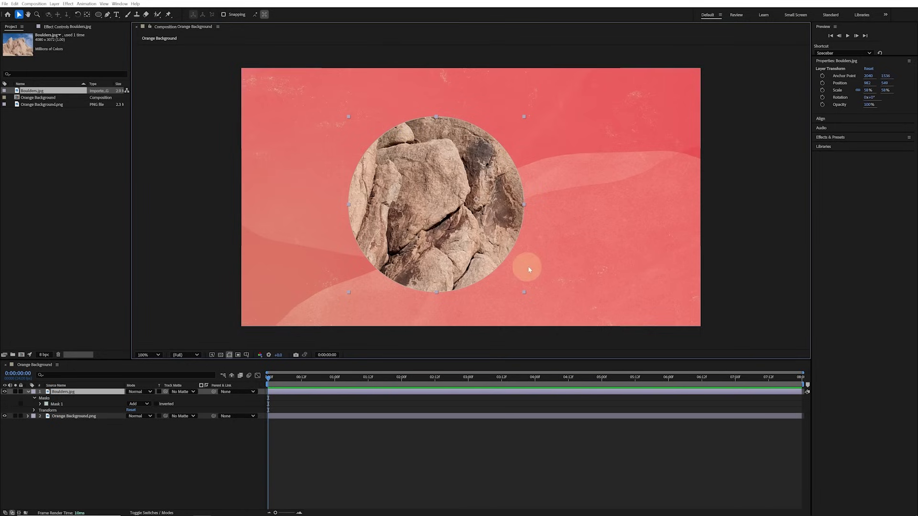
drag(426, 227, 538, 226)
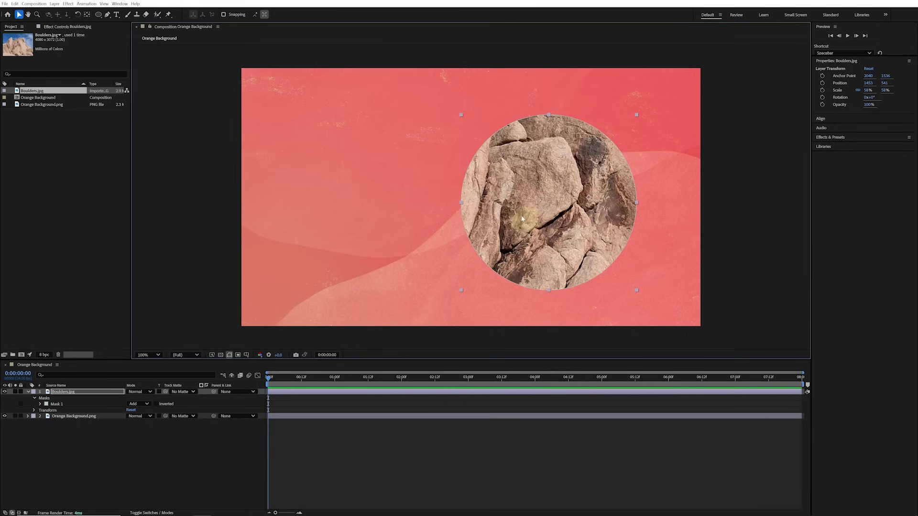
- Try reshaping the circular mask by pulling its top point down into the circle, and undo the change
click(461, 202)
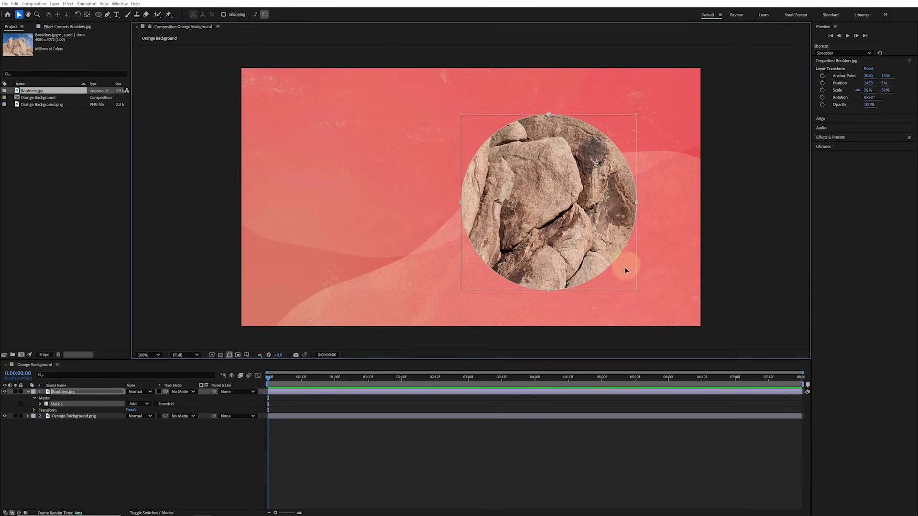
mouse_move(568, 242)
mouse_down()
mouse_move(445, 222)
mouse_move(515, 193)
mouse_move(573, 250)
mouse_move(581, 203)
mouse_move(562, 207)
mouse_move(571, 245)
mouse_up()
click(605, 123)
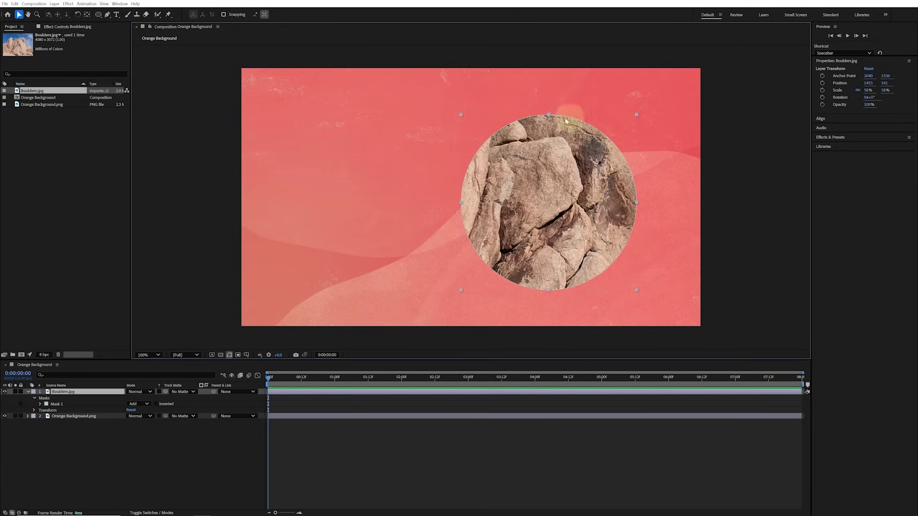
drag(548, 116, 565, 246)
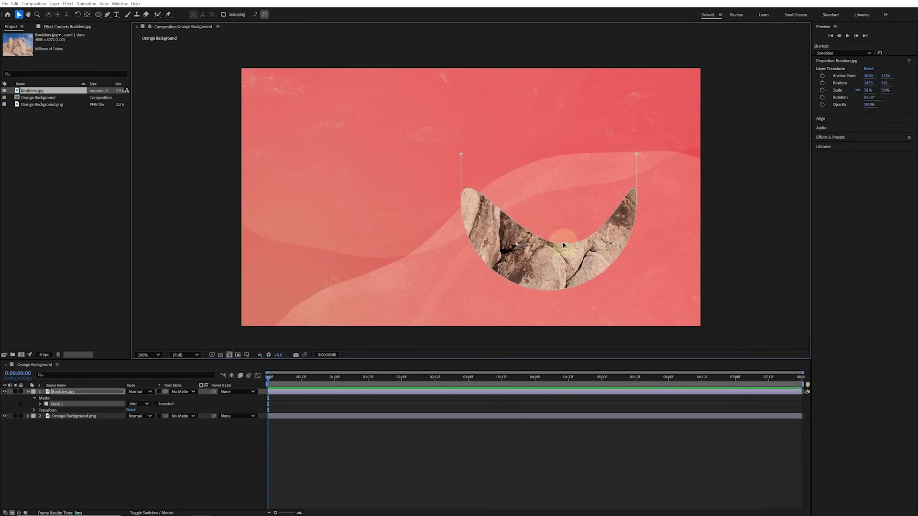
key(ctrl+z)
- Draw a smaller circular mask overlapping the lower left of the first circle and set its mode to Subtract
key(q)
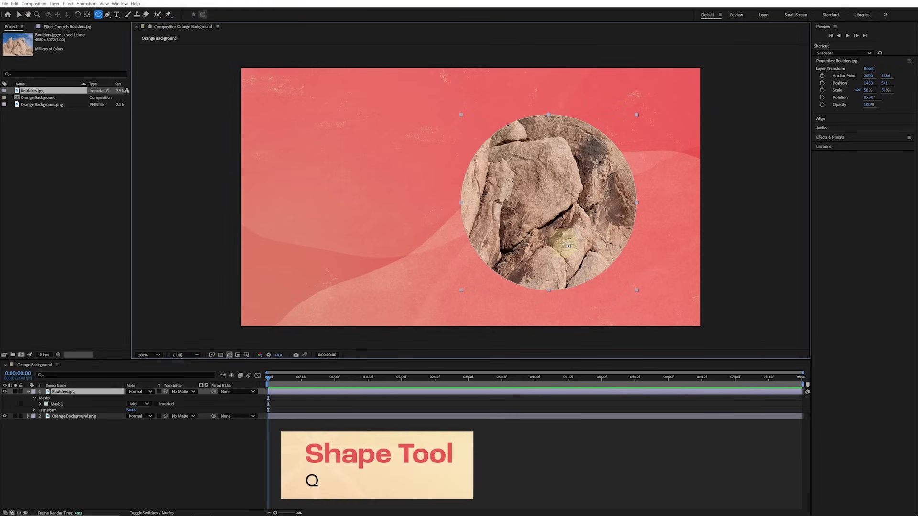
mouse_move(403, 171)
mouse_down()
mouse_move(472, 253)
mouse_move(519, 283)
mouse_up()
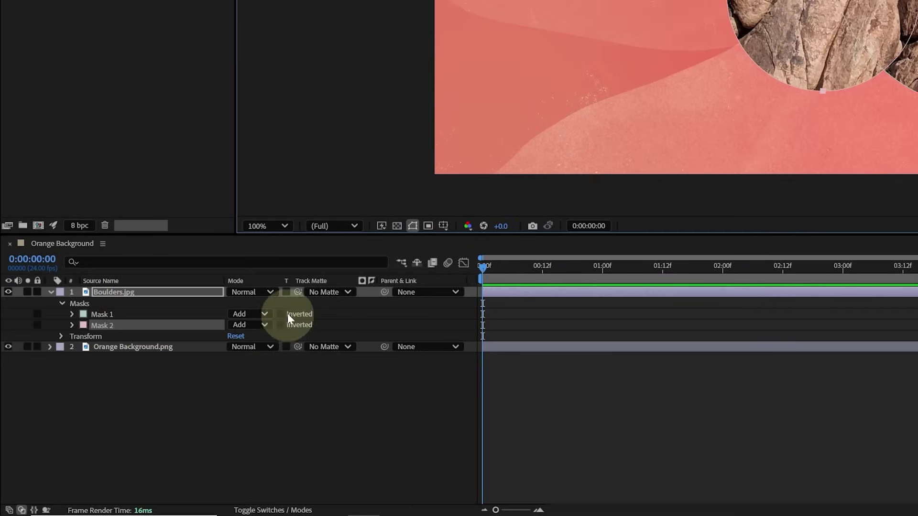
click(263, 324)
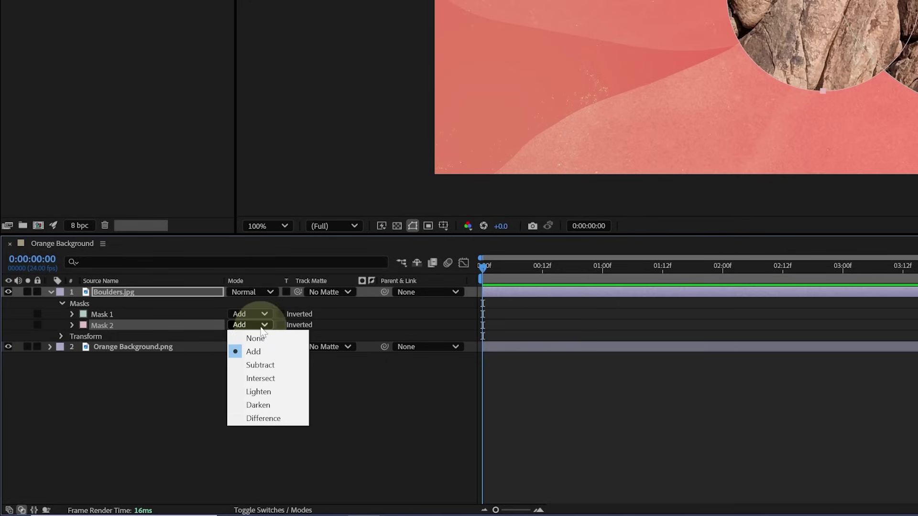
click(268, 365)
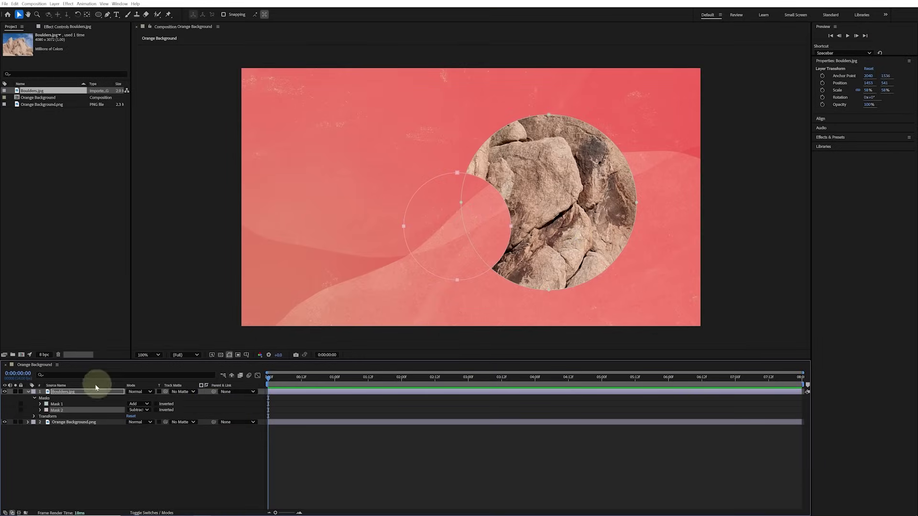
- Try placing Mask 2 above Mask 1 in the Boulders.jpg mask order, and undo the reordering
drag(62, 412, 65, 405)
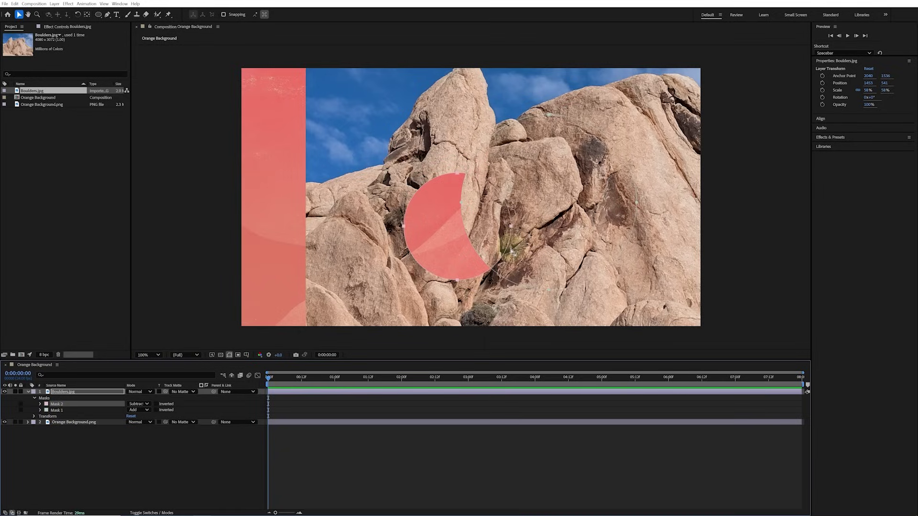
key(ctrl+z)
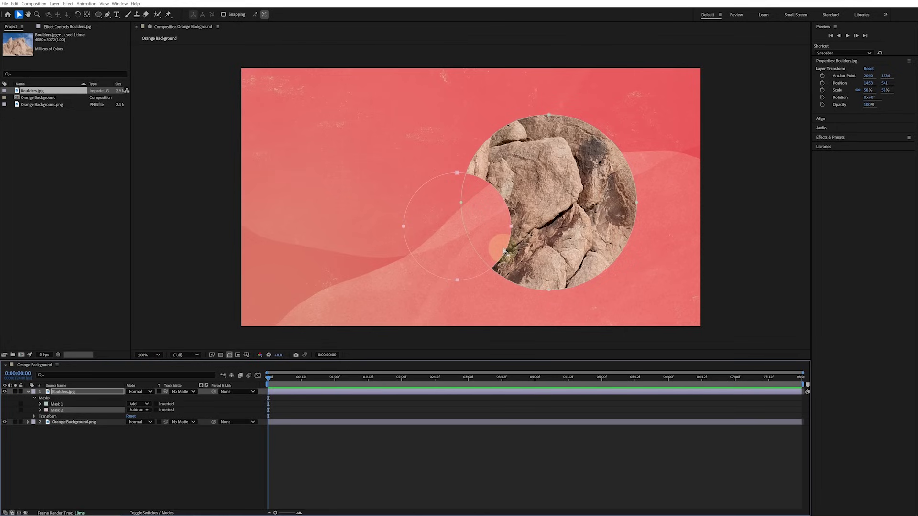
- Apply the Tritone effect to the Boulders.jpg layer and set its Midtones color to 1C9193
click(867, 138)
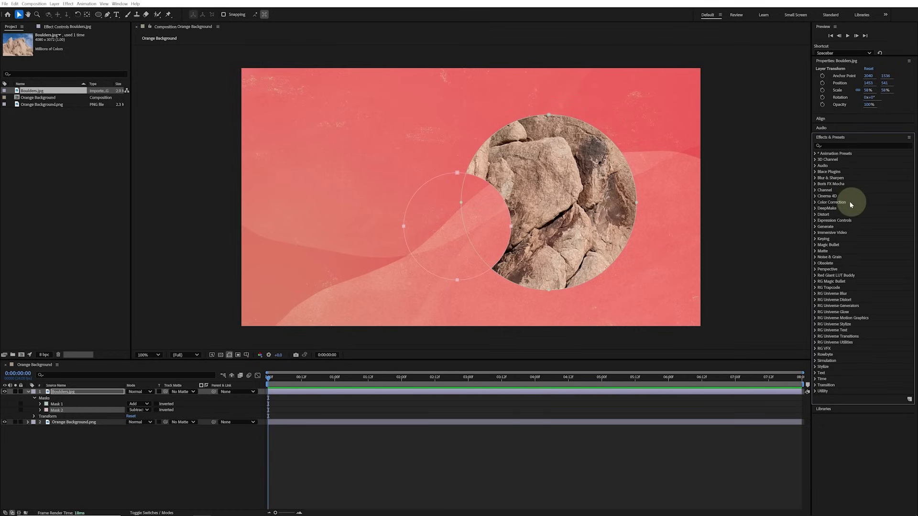
click(814, 202)
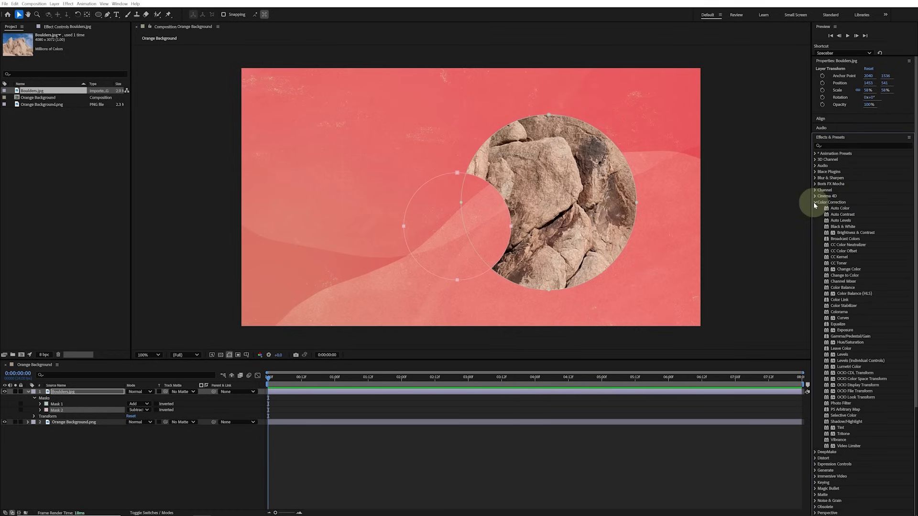
click(849, 435)
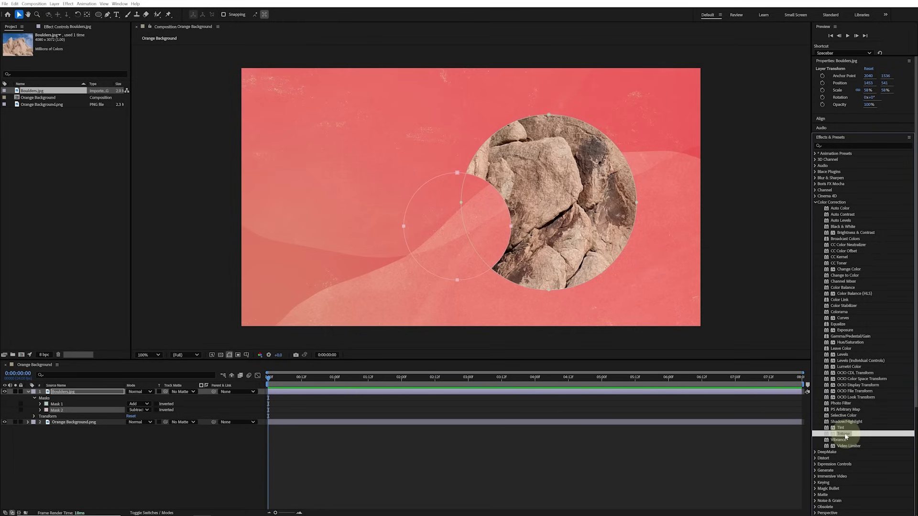
double_click(845, 435)
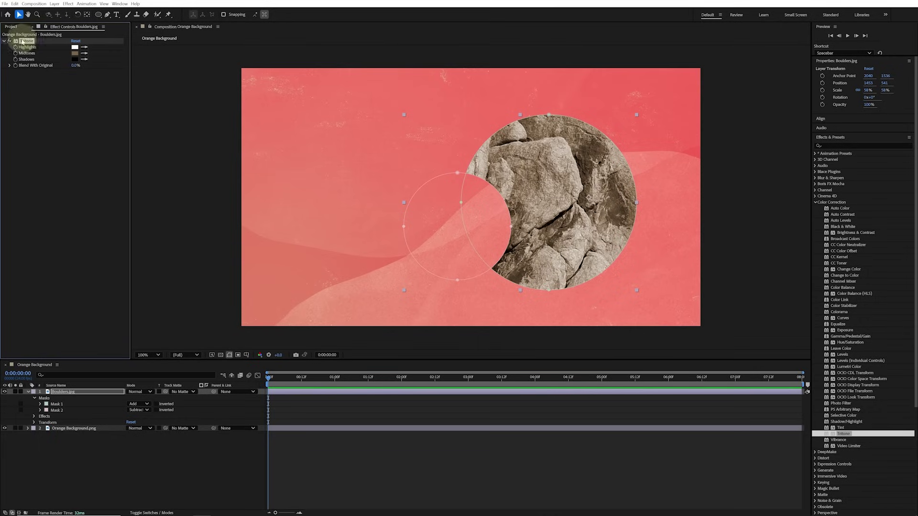
click(75, 54)
text(1C9193)
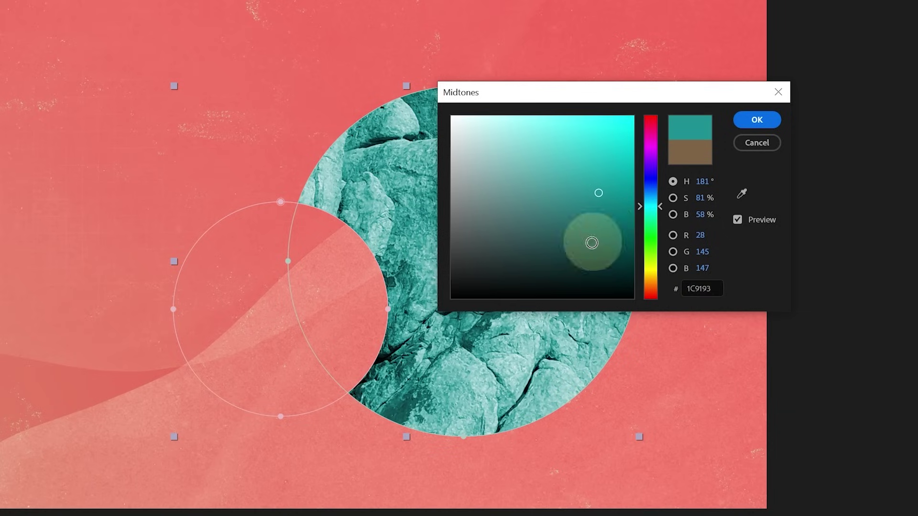
click(763, 120)
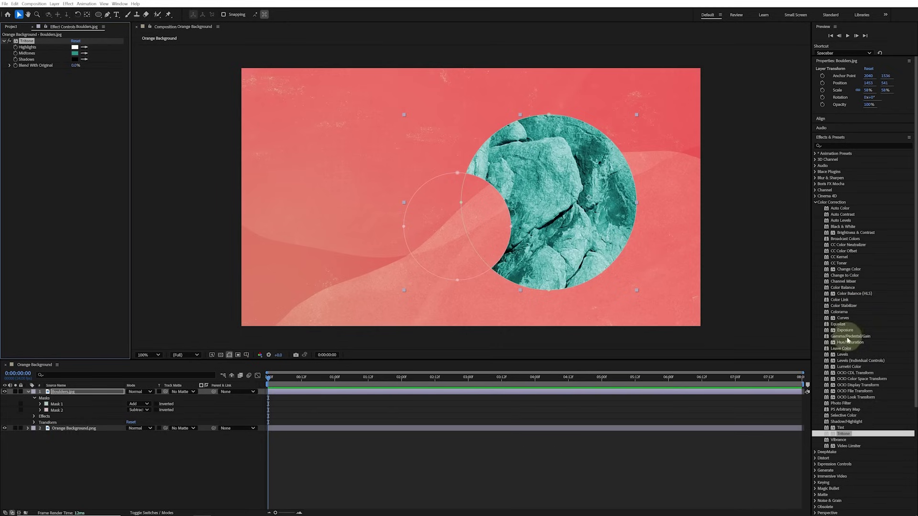
- Apply Levels to Boulders.jpg with Input Black 95 and Input White 158, and place it above Tritone in the effect order
click(847, 355)
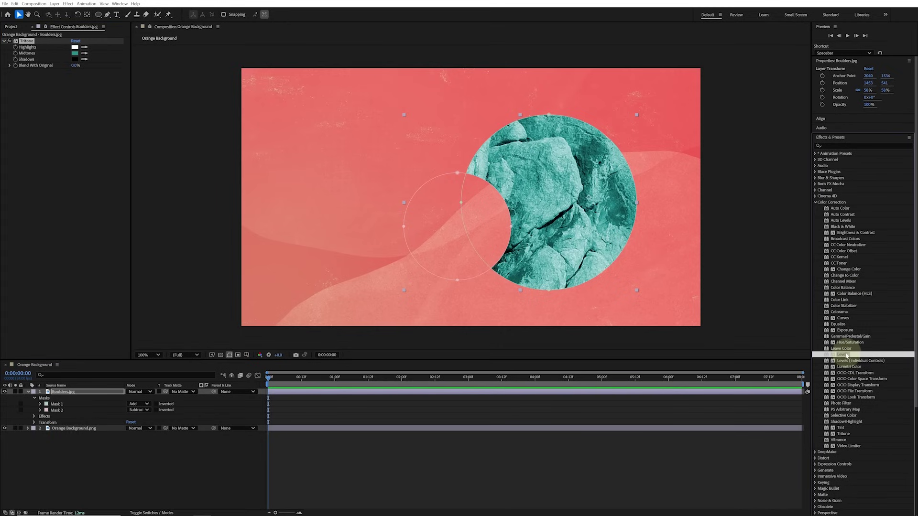
double_click(847, 356)
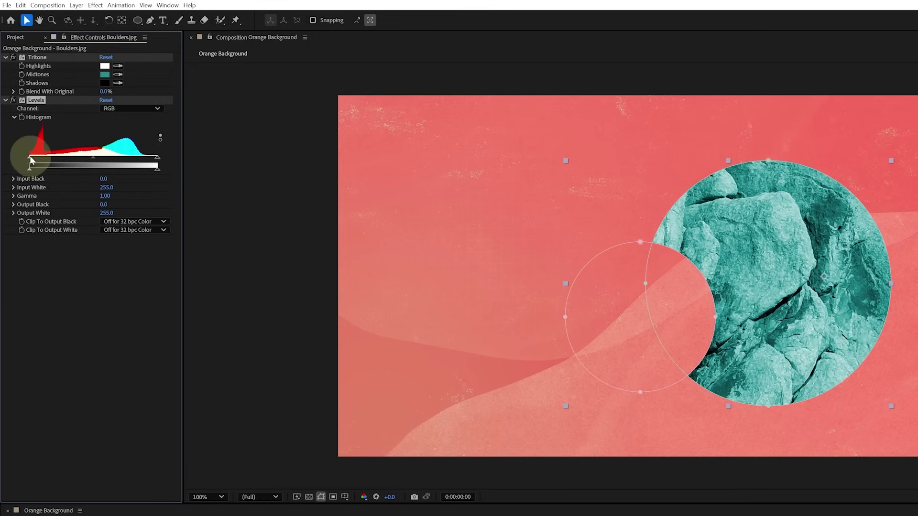
drag(30, 161, 76, 159)
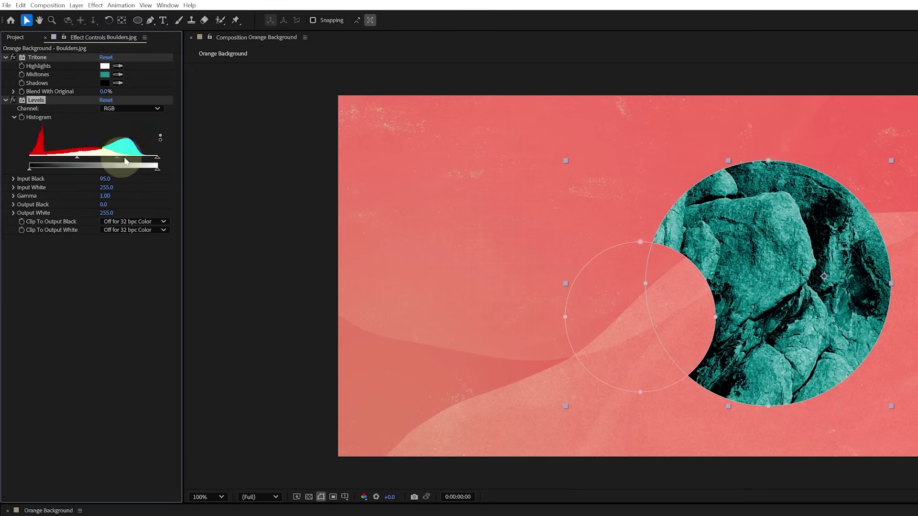
drag(157, 158, 146, 158)
drag(111, 159, 108, 159)
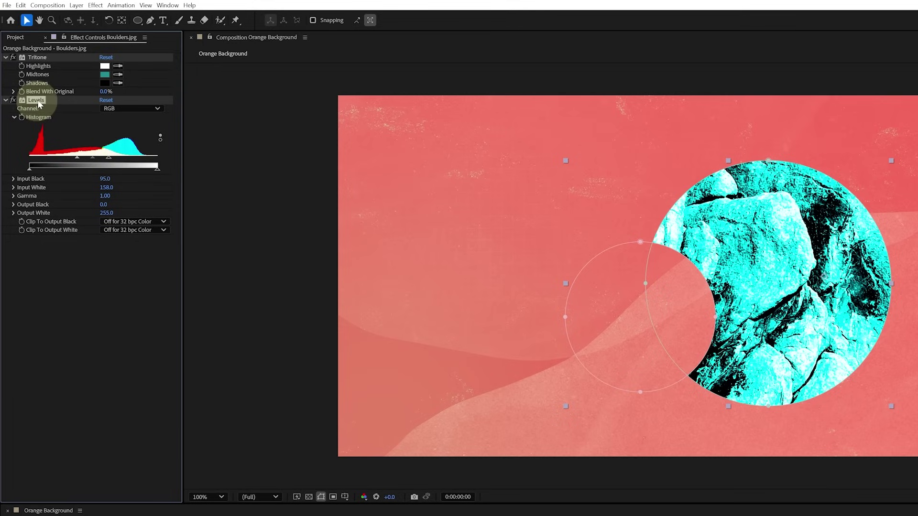
drag(38, 104, 60, 237)
drag(41, 97, 46, 57)
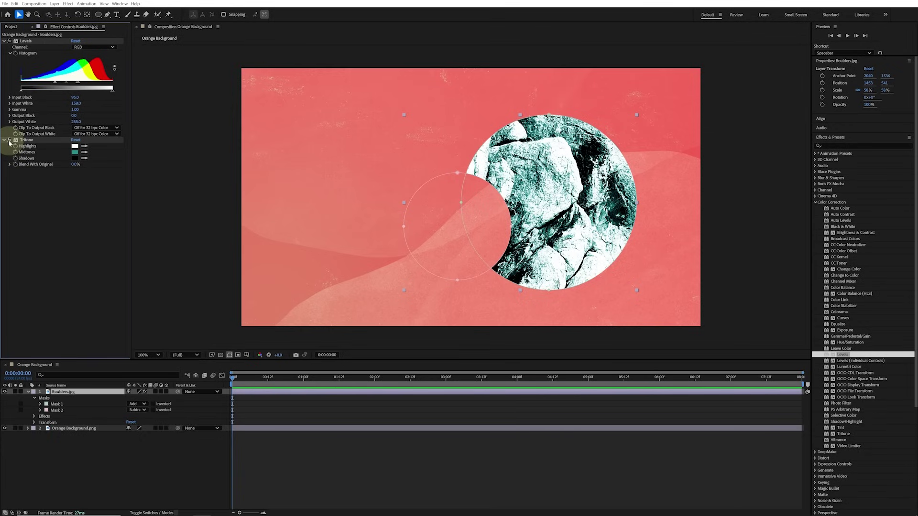
- Turn off the Tritone effect on Boulders.jpg and set the layer's blending mode to Multiply
click(9, 141)
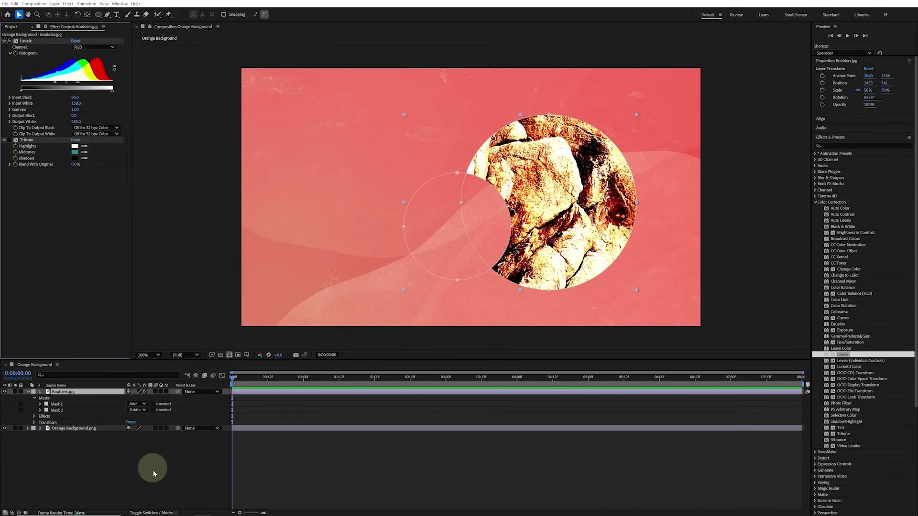
click(158, 513)
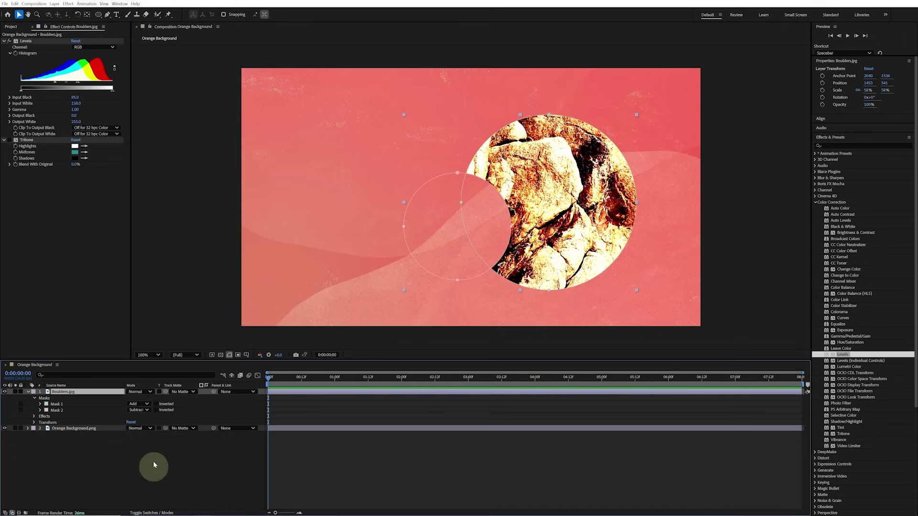
click(150, 392)
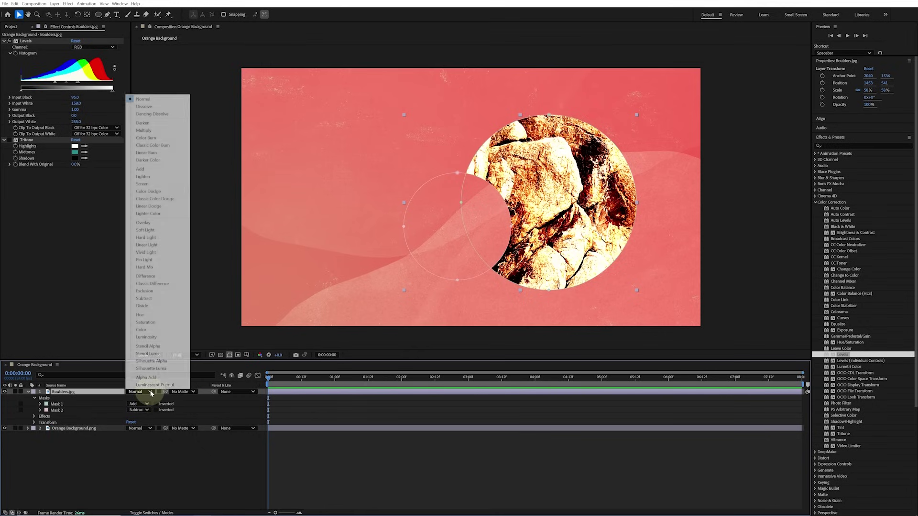
click(172, 130)
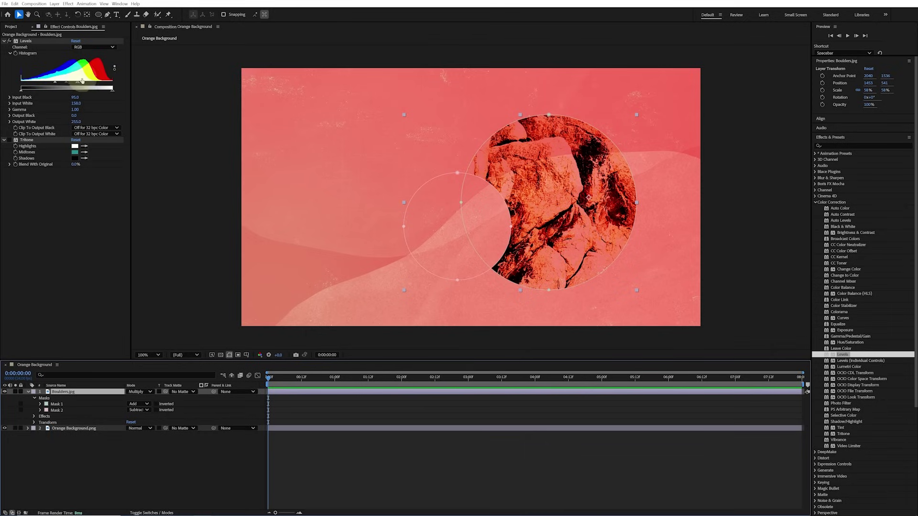
- Try Input White at 255 in the Boulders.jpg Levels effect, and bring it back down to 160
drag(78, 84, 112, 84)
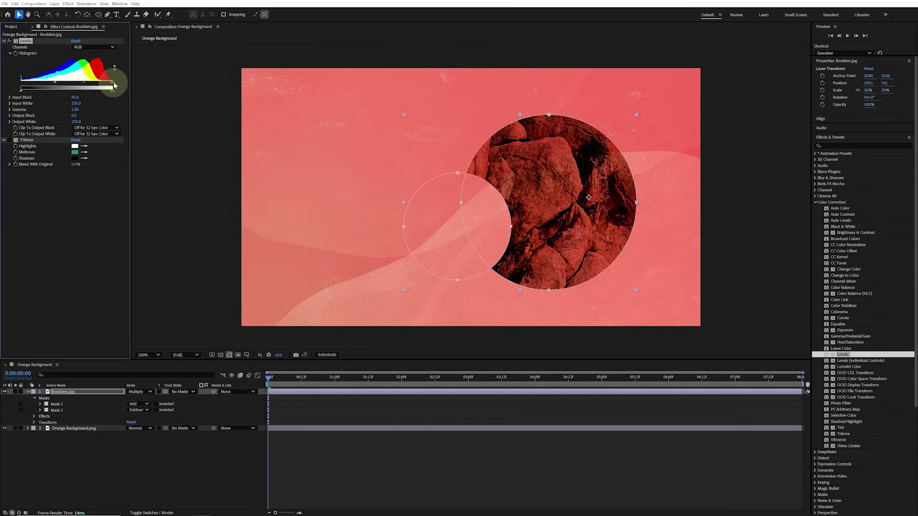
drag(110, 85, 79, 87)
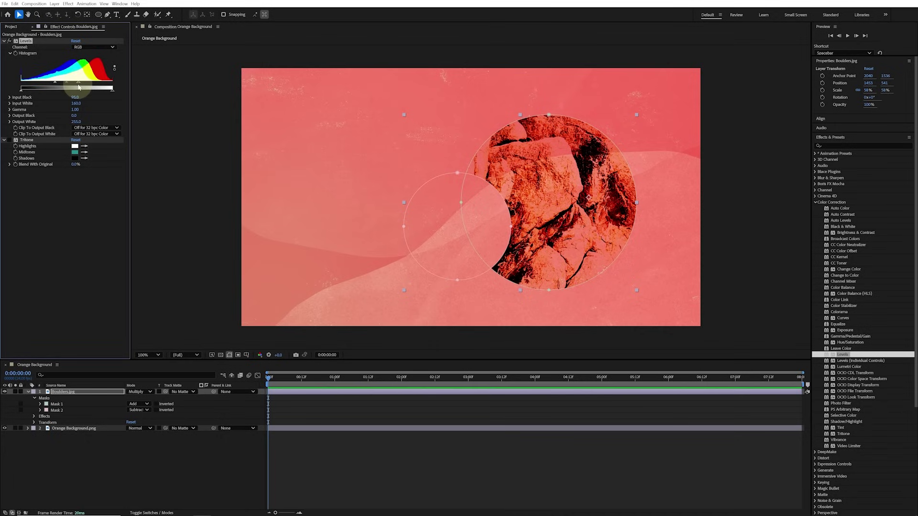
- Add an adjustment layer above Boulders.jpg, copy the Boulders.jpg Tritone effect onto it, and turn the copied effect on
click(55, 4)
mouse_move(63, 11)
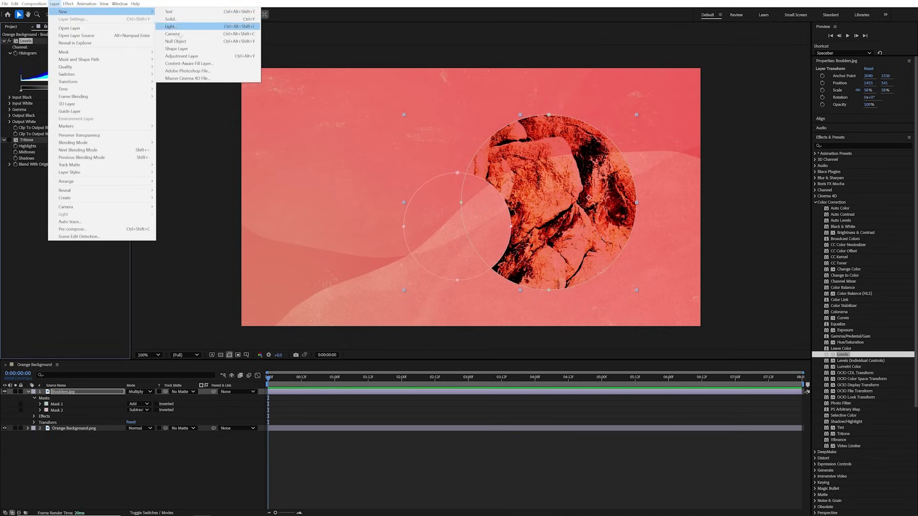
click(187, 57)
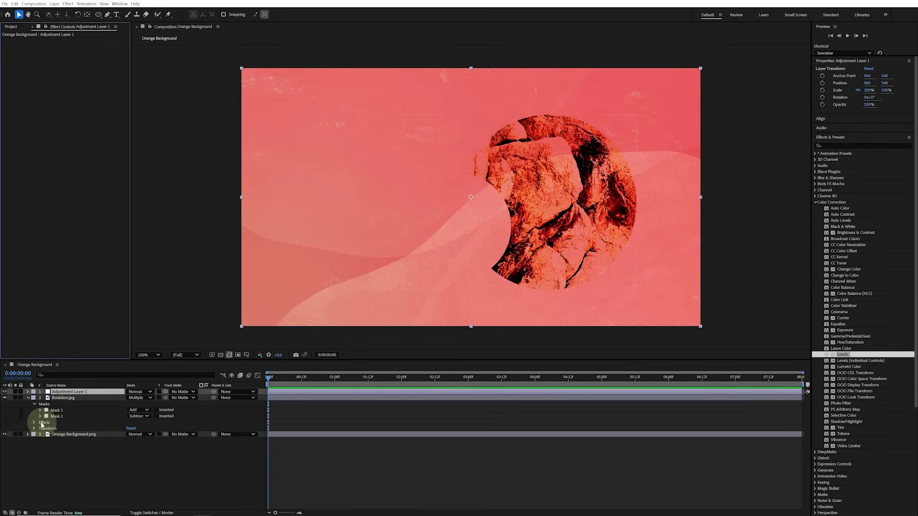
click(34, 423)
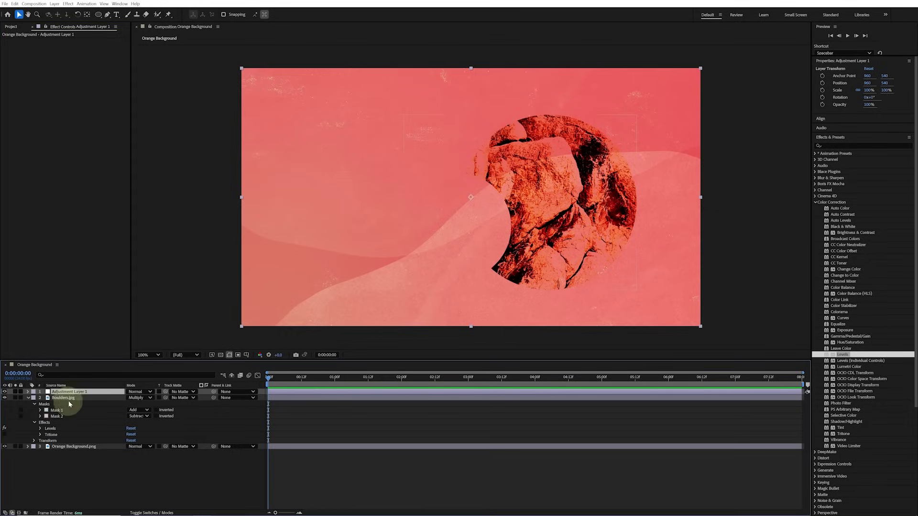
click(64, 435)
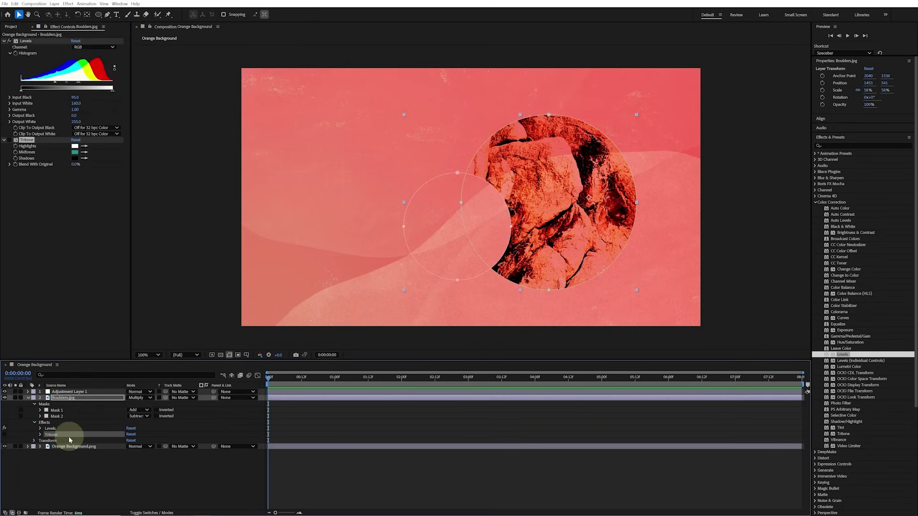
click(82, 391)
key(ctrl+v)
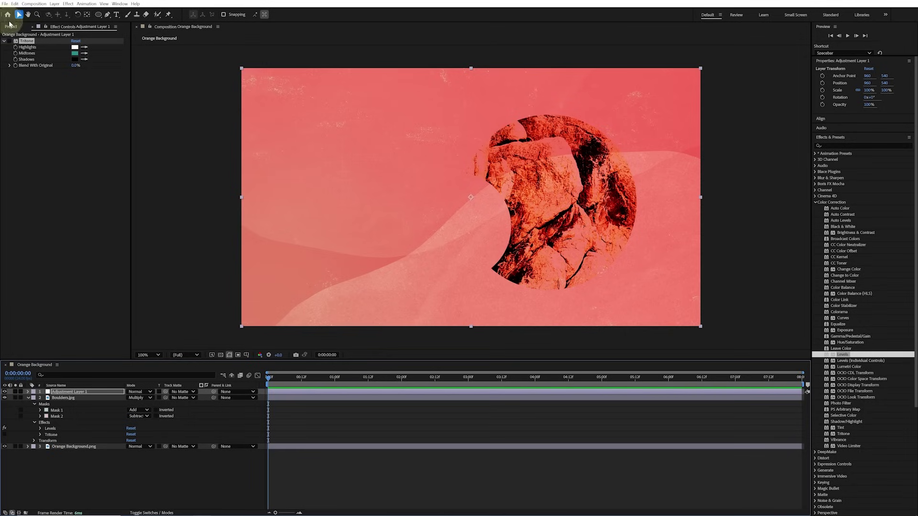
click(9, 42)
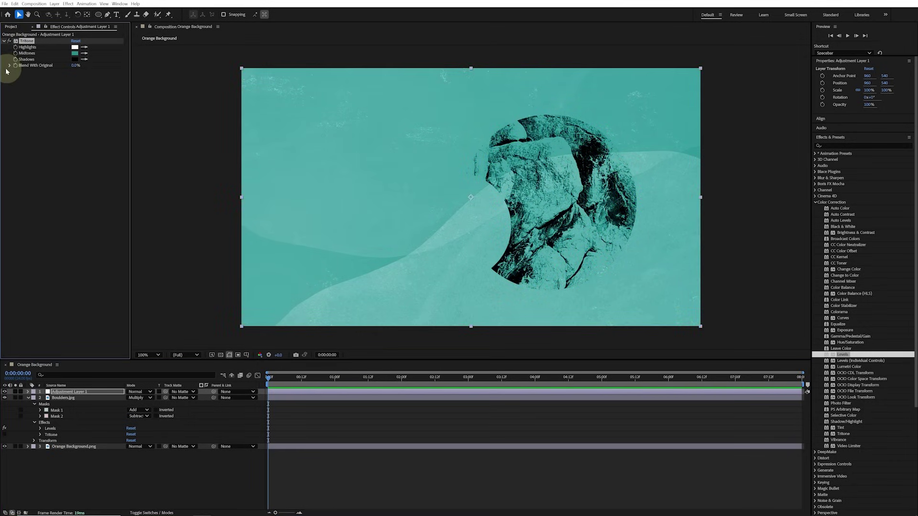
- Try moving the adjustment layer toward the lower right of the composition, and undo the move
drag(267, 88, 400, 165)
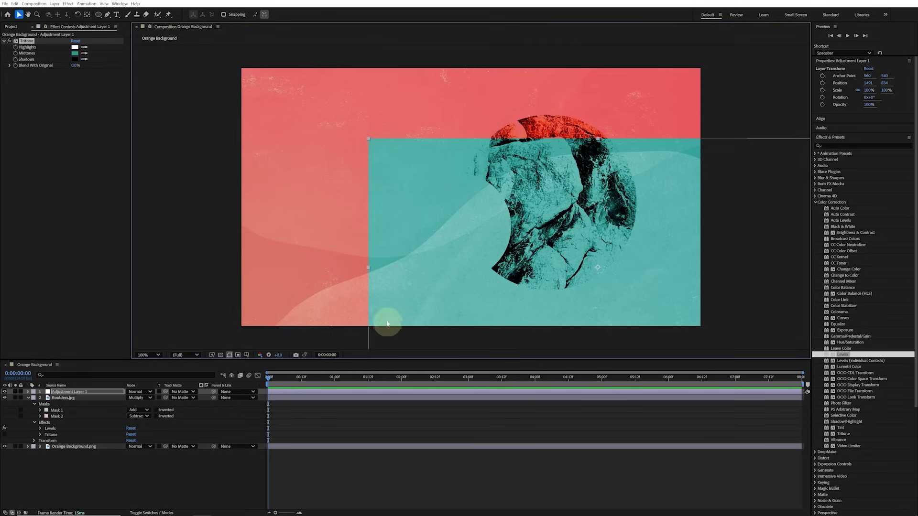
key(ctrl+Home)
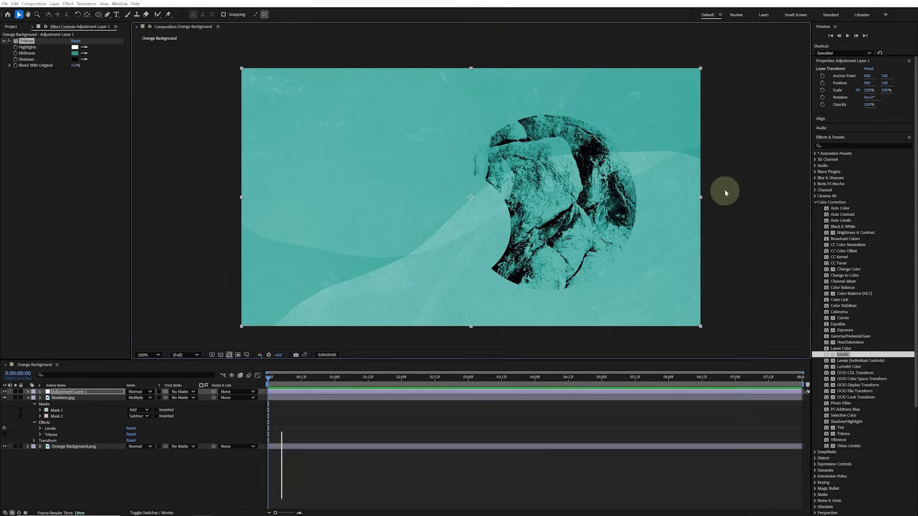
- Draw a large circular mask on the adjustment layer around the masked boulders with the Ellipse Tool
key(q)
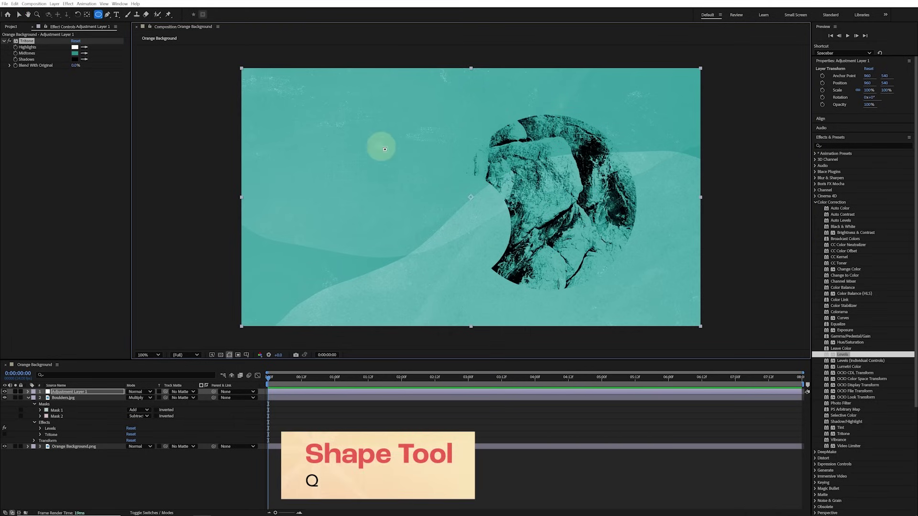
mouse_move(343, 73)
mouse_down()
mouse_move(580, 282)
mouse_move(647, 327)
mouse_up()
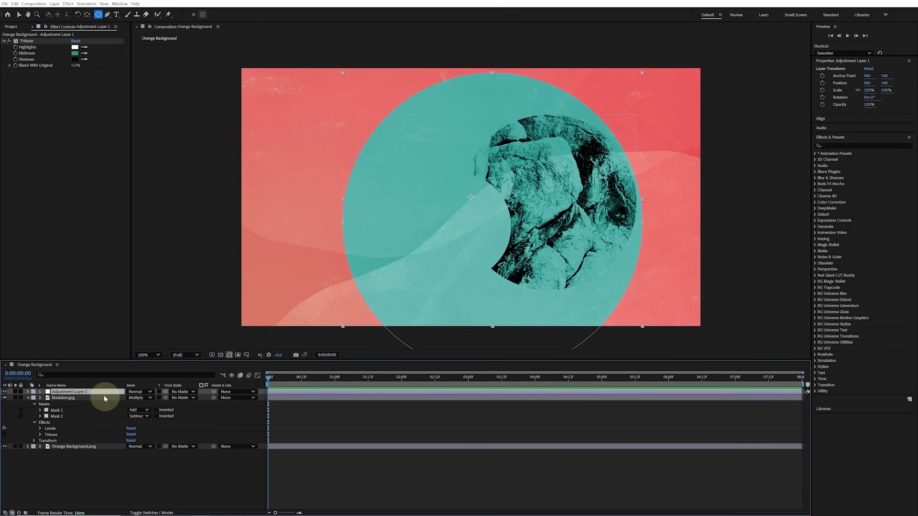
- Delete the adjustment layer and remove both masks from the Boulders.jpg layer
key(Delete)
click(70, 399)
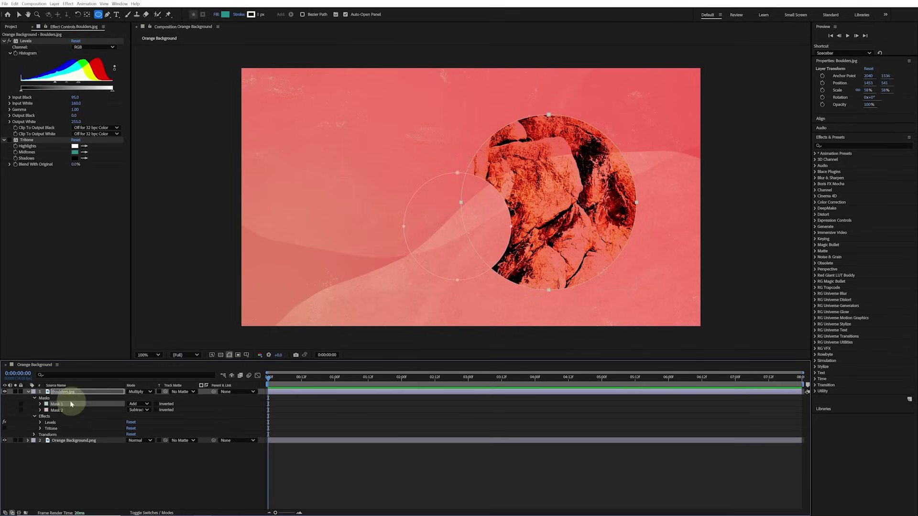
key(Delete)
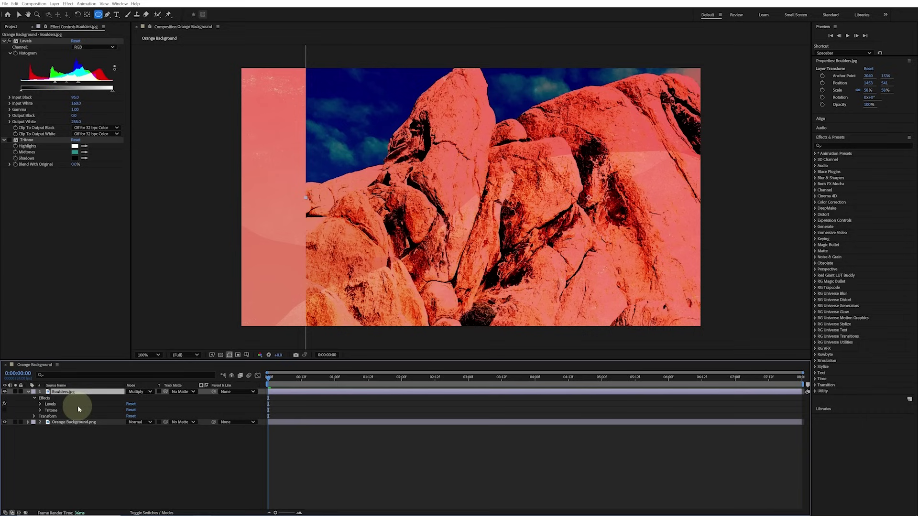
- Set the Boulders.jpg blending mode to Normal and turn its Tritone effect back on
click(144, 392)
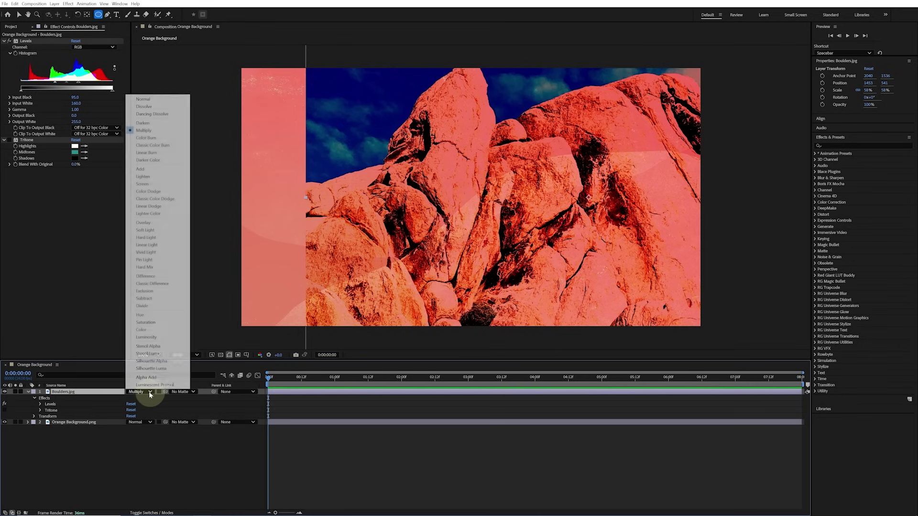
click(167, 99)
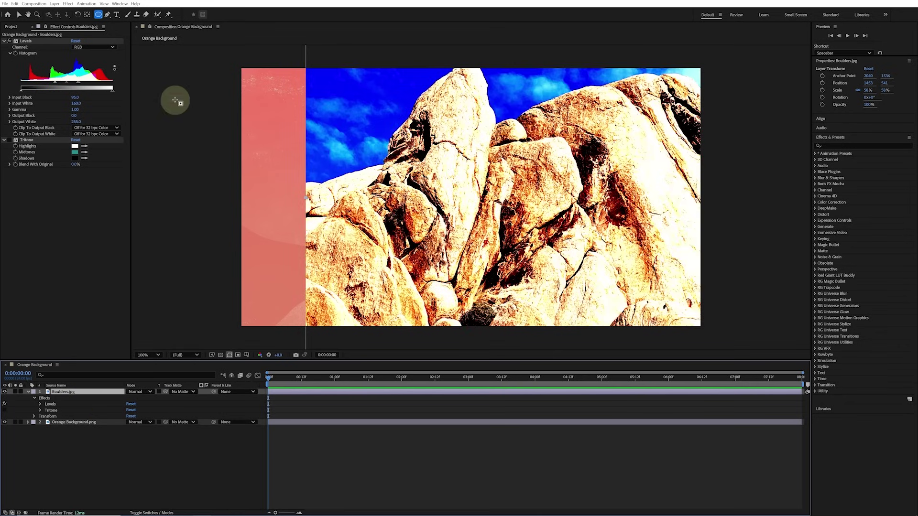
click(5, 411)
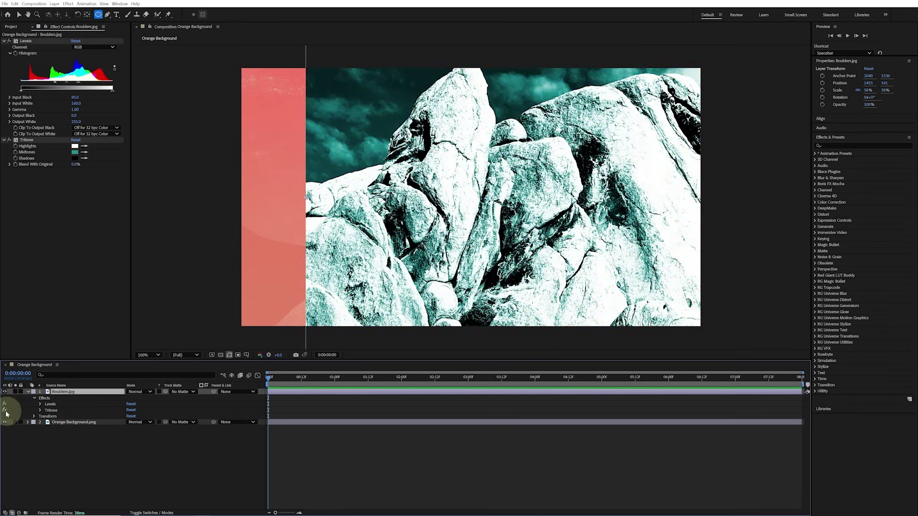
- Deselect all layers and draw a red circle over the boulders as a new shape layer
click(85, 454)
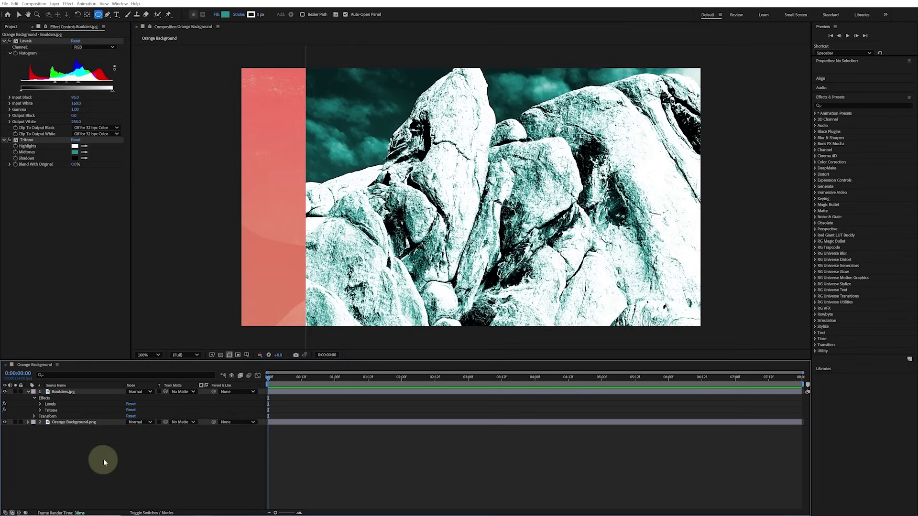
drag(337, 101, 520, 283)
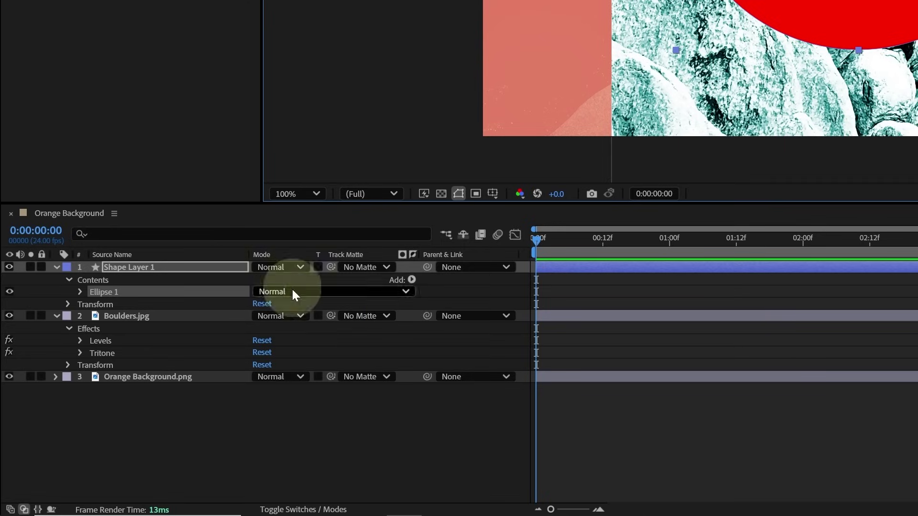
- Set the track matte of the Boulders.jpg layer to Shape Layer 1
click(162, 317)
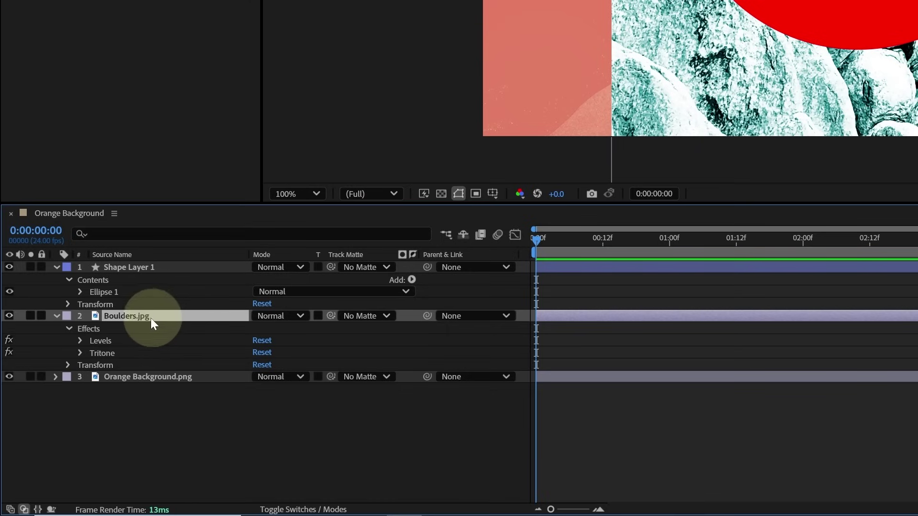
click(390, 315)
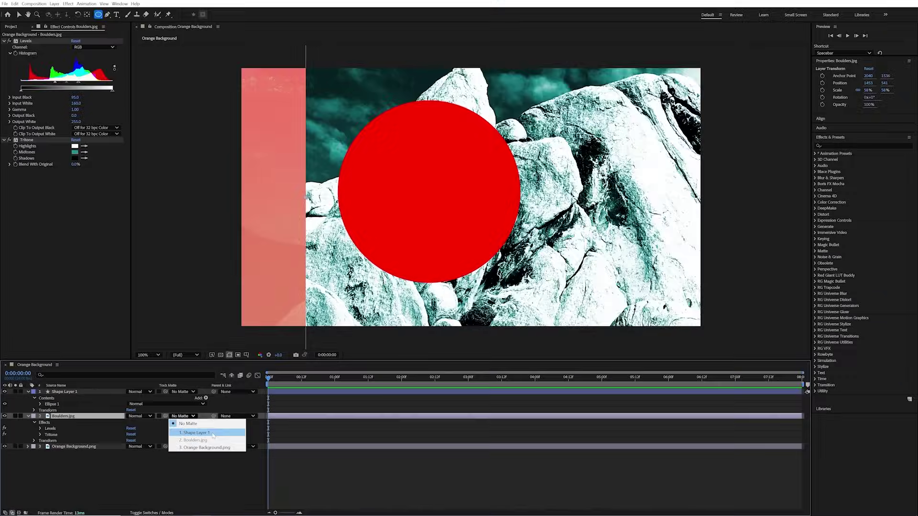
click(423, 349)
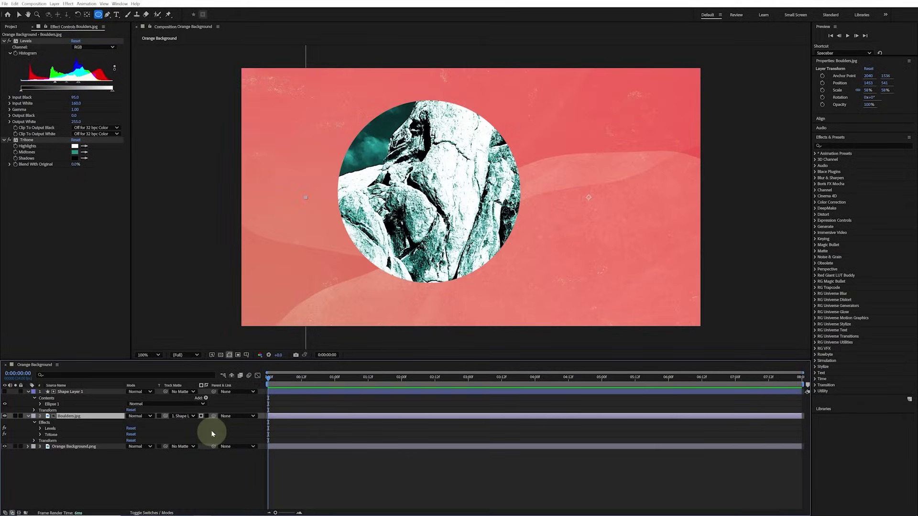
- Select Shape Layer 1 and move its circle around the frame with the Selection tool to reposition the boulders' matte
click(107, 392)
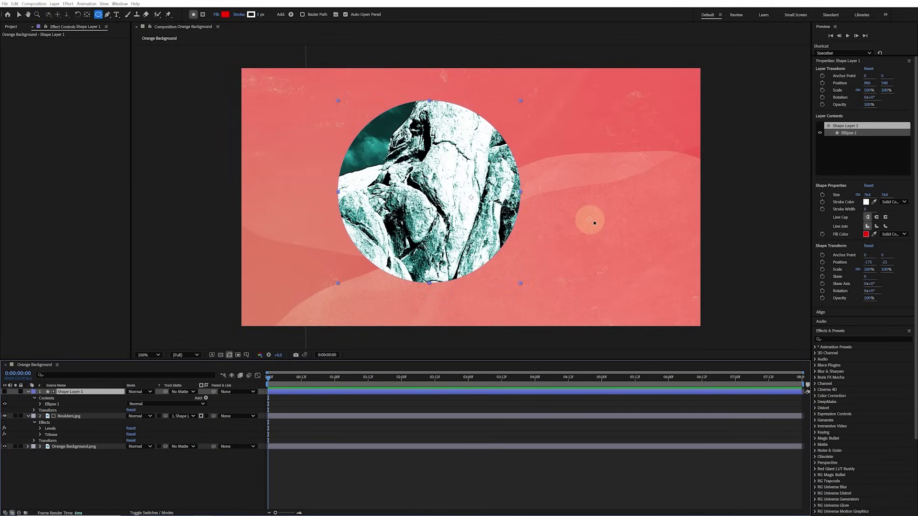
key(v)
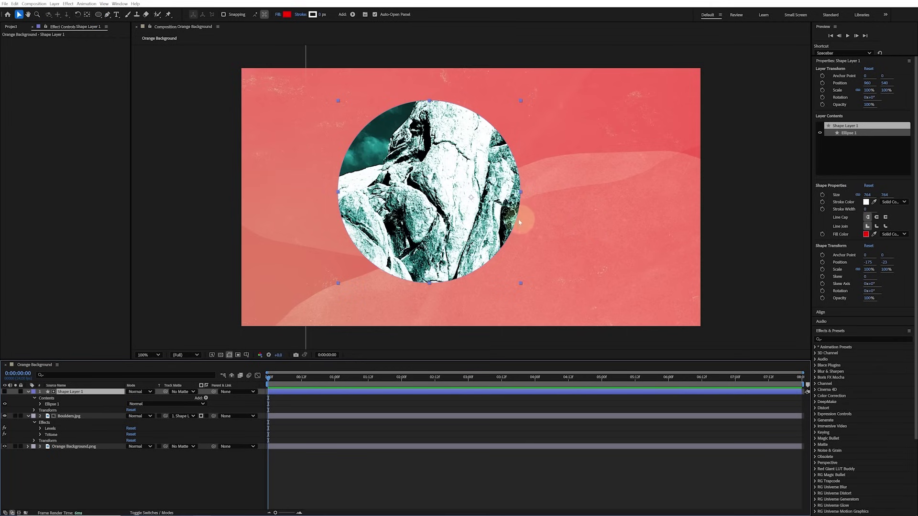
drag(478, 220, 596, 169)
drag(507, 166, 443, 199)
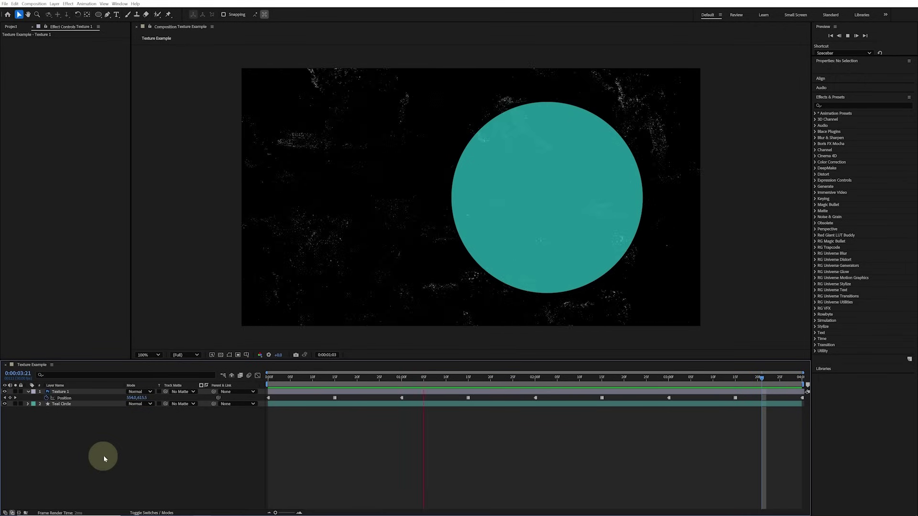
- Use Teal Circle as the track matte for Texture 1, make Teal Circle visible again and preview the animation
key(space)
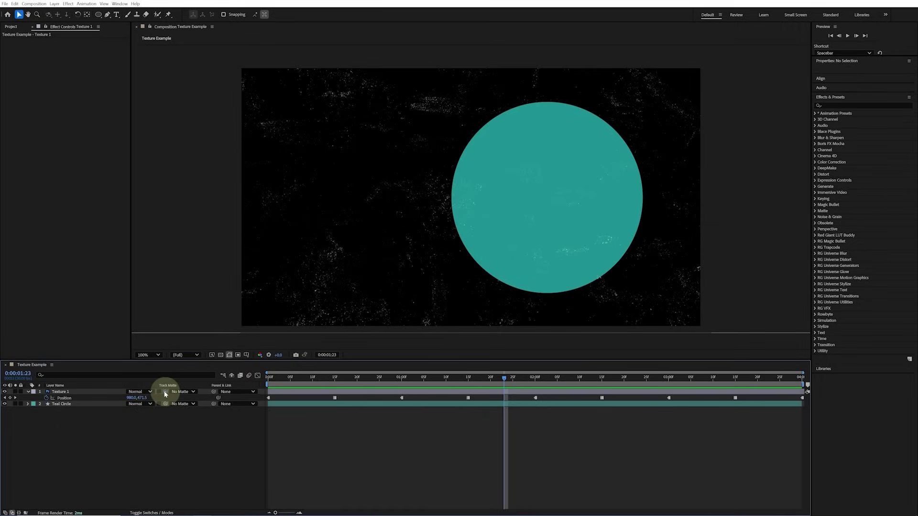
drag(94, 399, 88, 403)
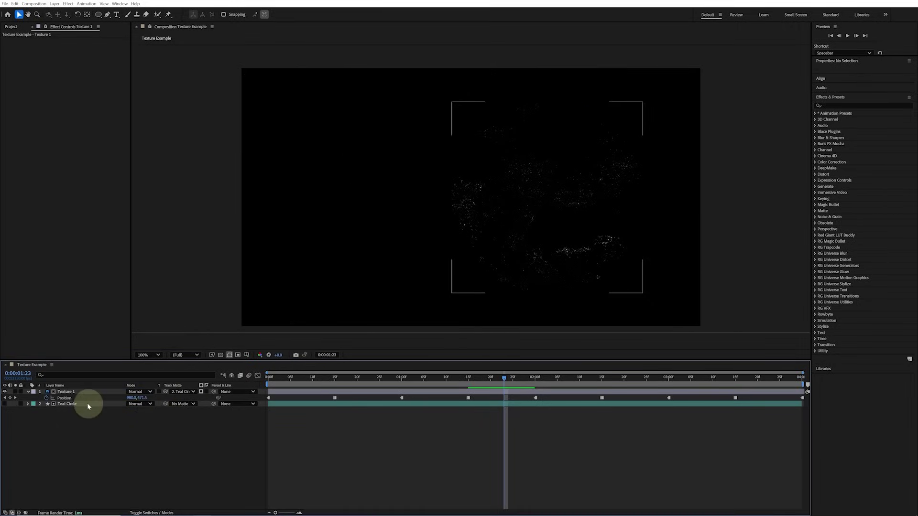
click(5, 404)
key(space)
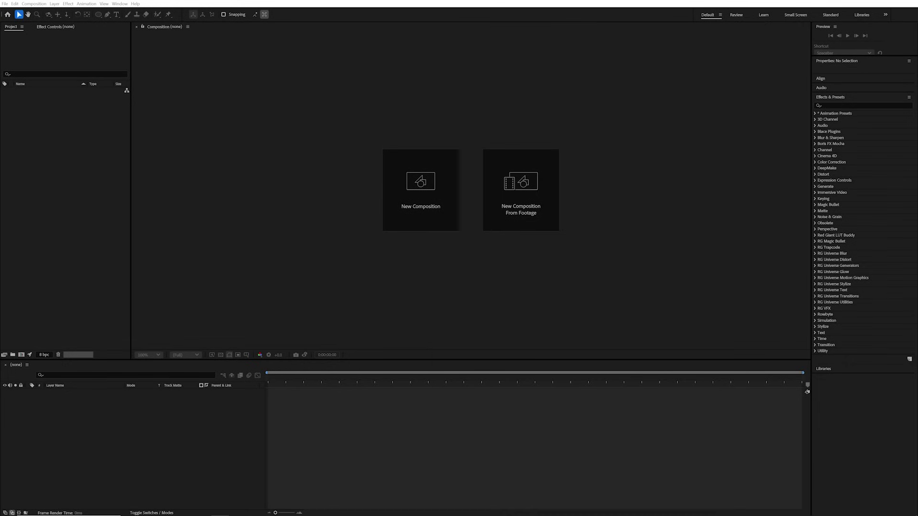
- Import World Map.png from the Assets folder into the project and create a new composition from it
drag(917, 94, 710, 57)
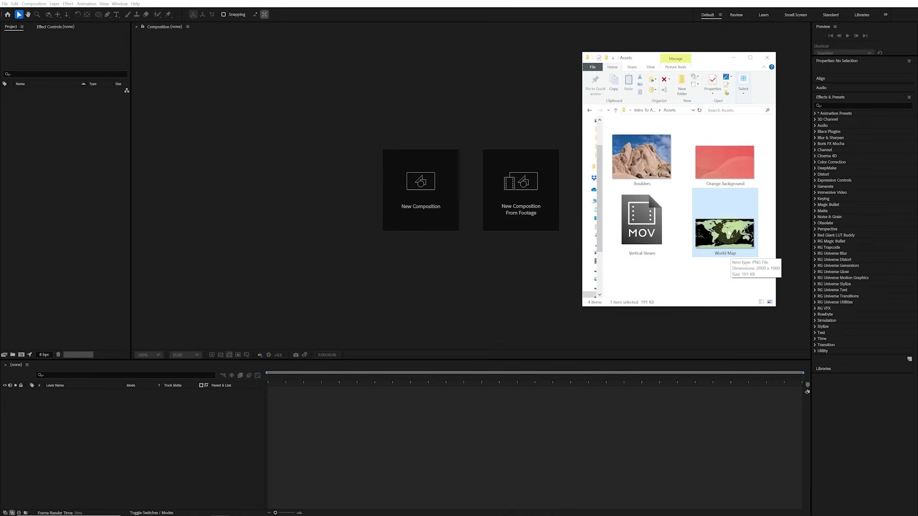
drag(732, 235, 62, 174)
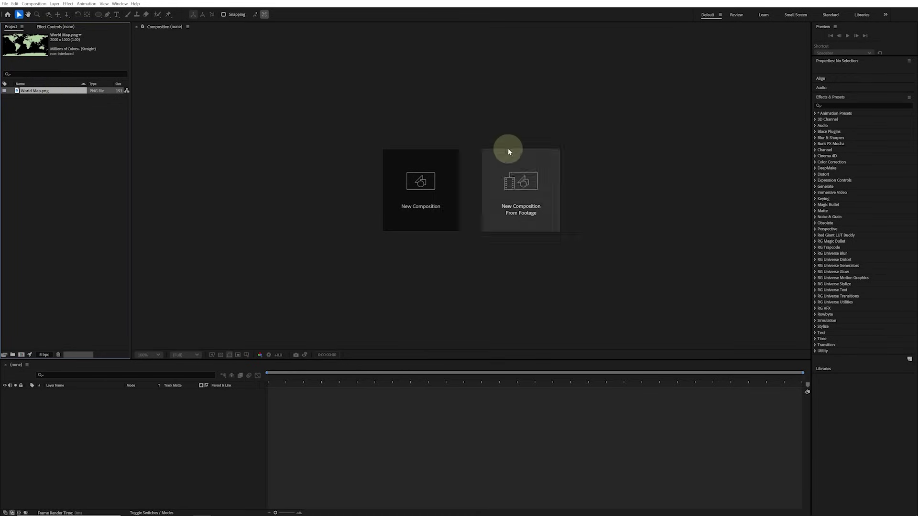
right_click(56, 91)
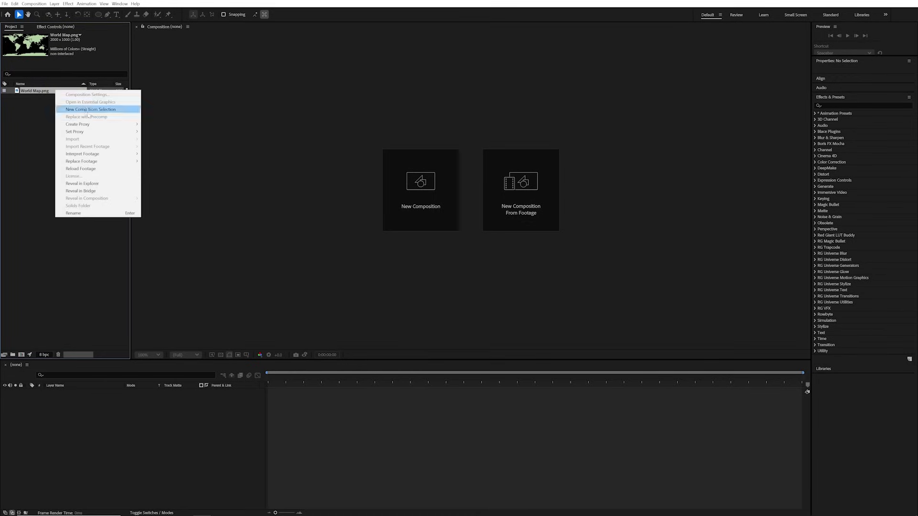
click(122, 111)
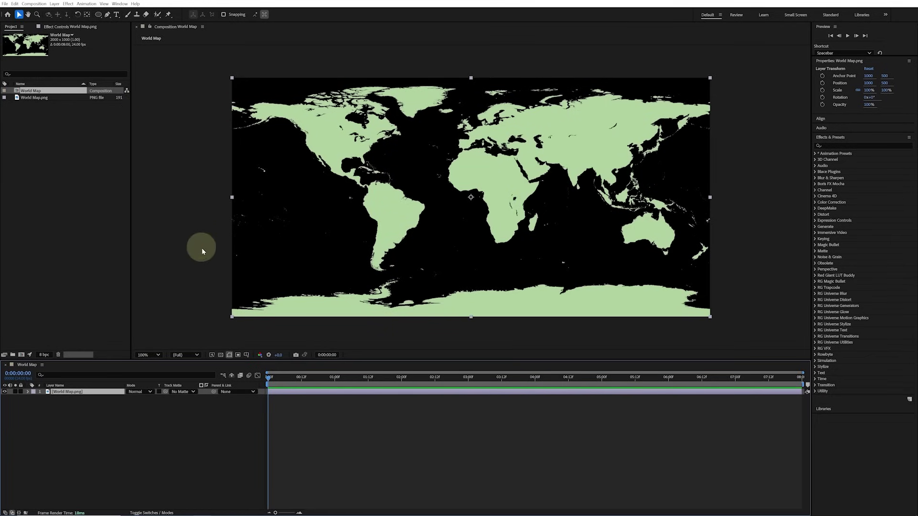
- Toggle the transparency grid on and off to check the transparency of the World Map image
click(220, 356)
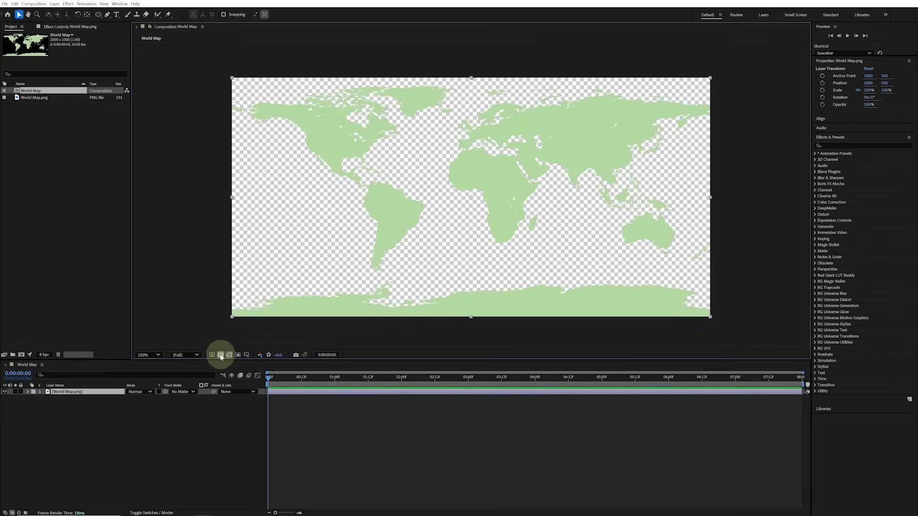
click(221, 356)
click(221, 356)
click(221, 356)
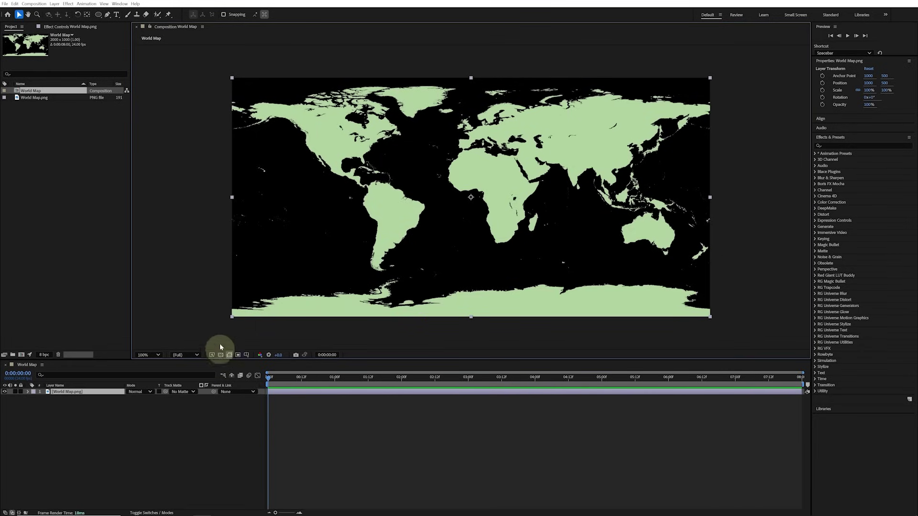
- Create a 2000 x 1000 px solid in dark blue 212D5F and place it beneath the World Map.png layer
click(55, 4)
mouse_move(63, 11)
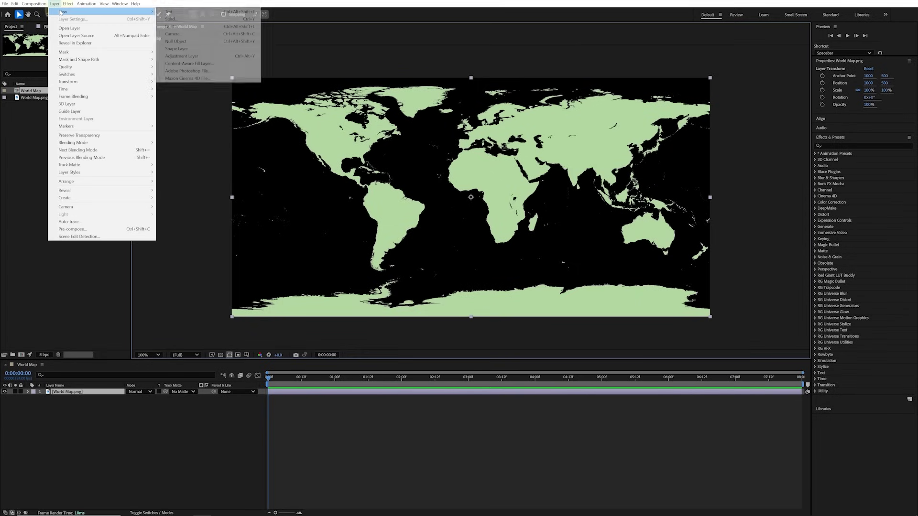
click(192, 23)
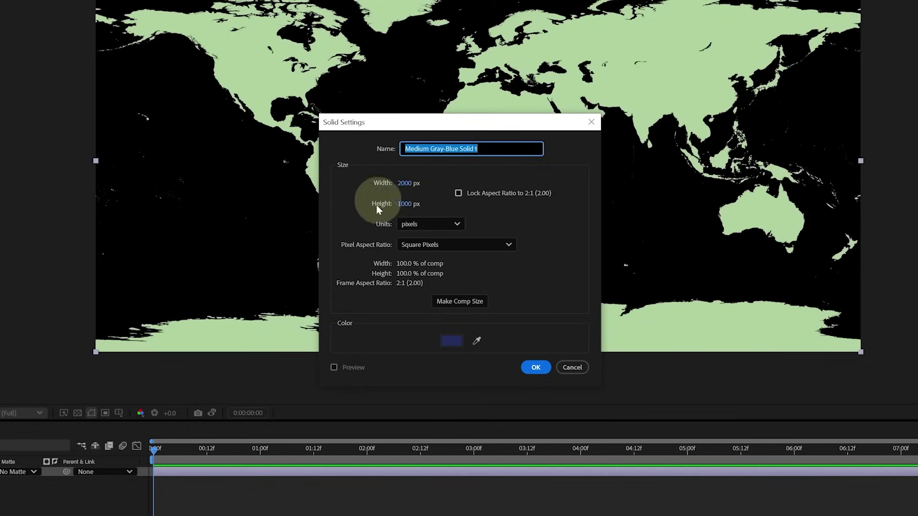
click(455, 342)
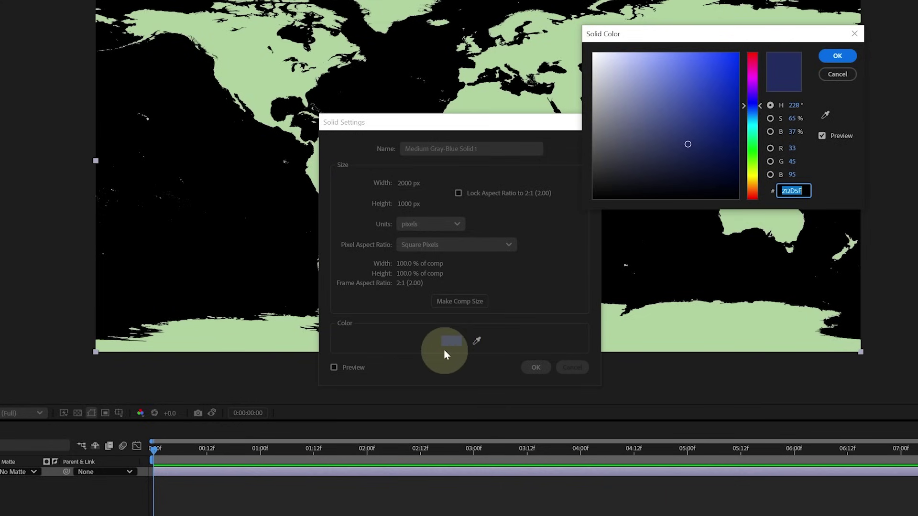
click(841, 56)
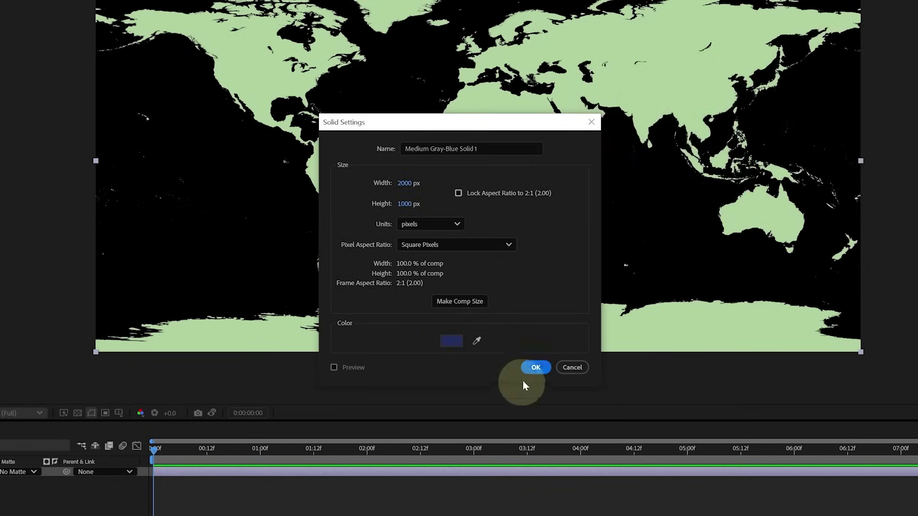
click(537, 367)
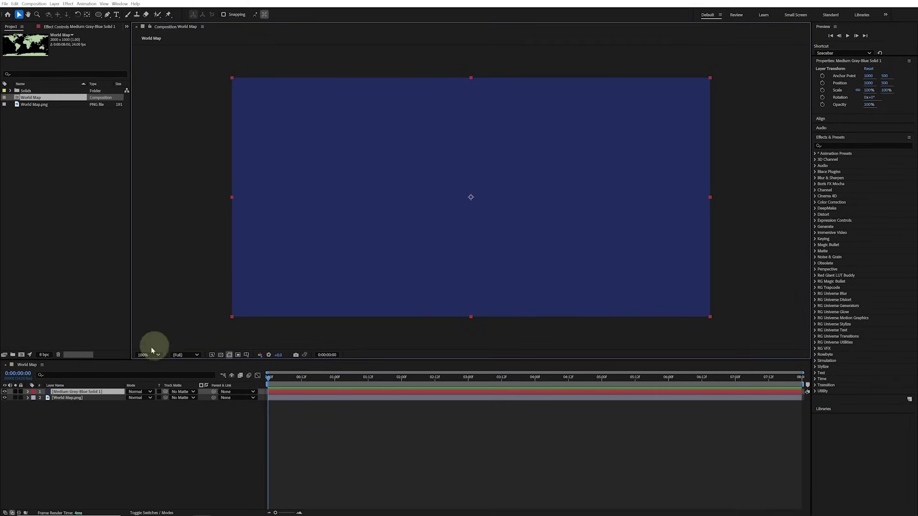
drag(92, 392, 88, 408)
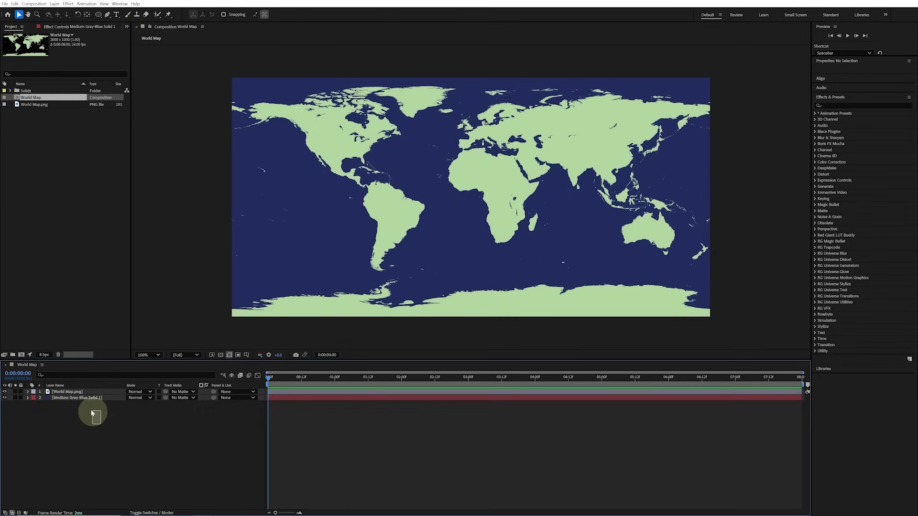
- Pre-compose the map and solid layers together as Map PreComp, moving all attributes into the new composition
click(79, 397)
shift+click(79, 392)
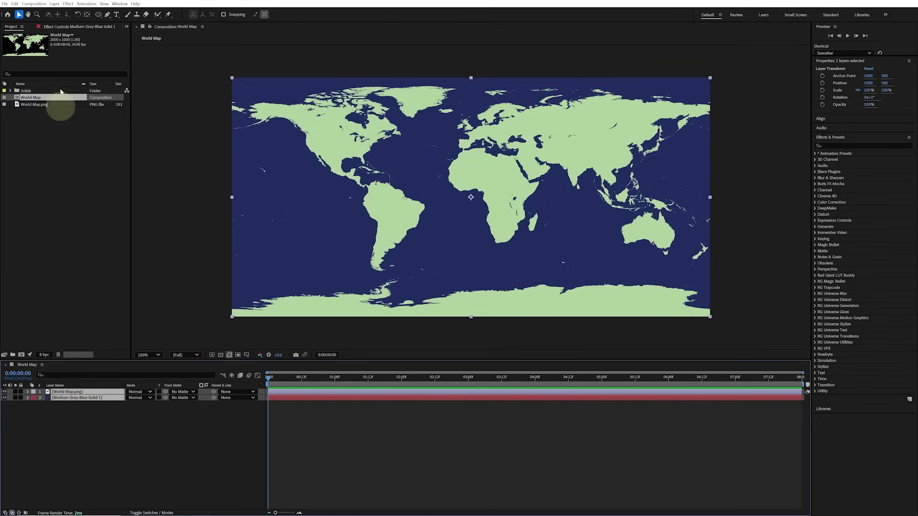
click(54, 4)
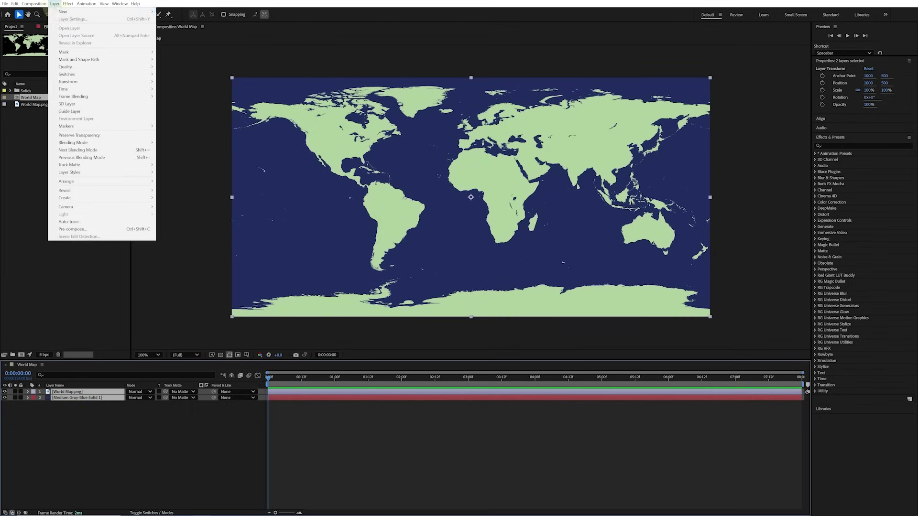
click(106, 230)
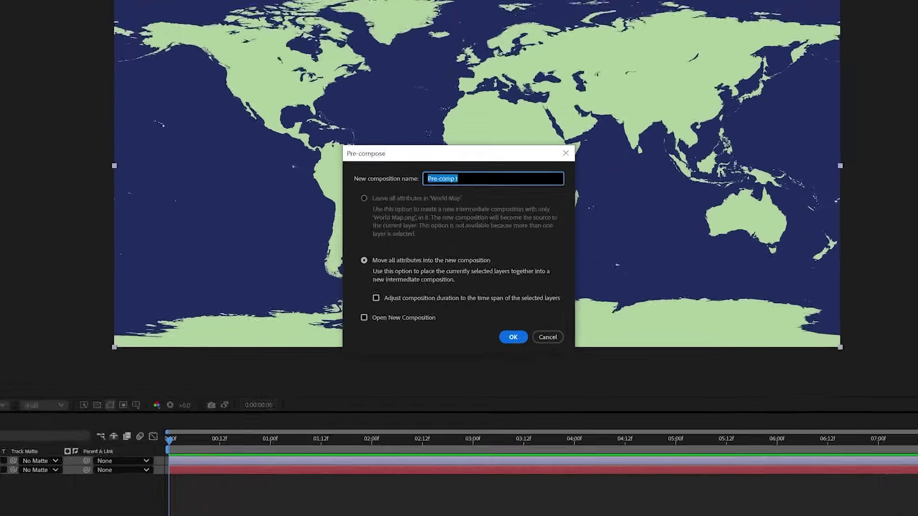
text(Map)
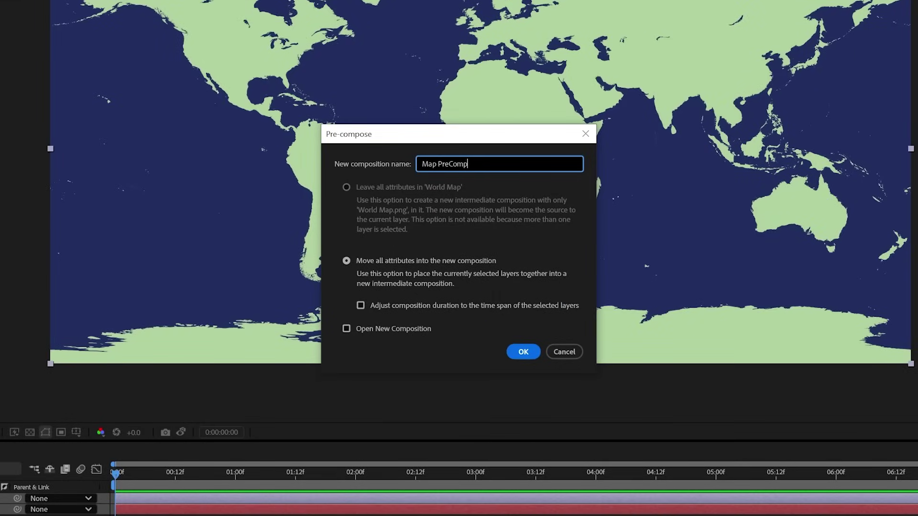
click(532, 352)
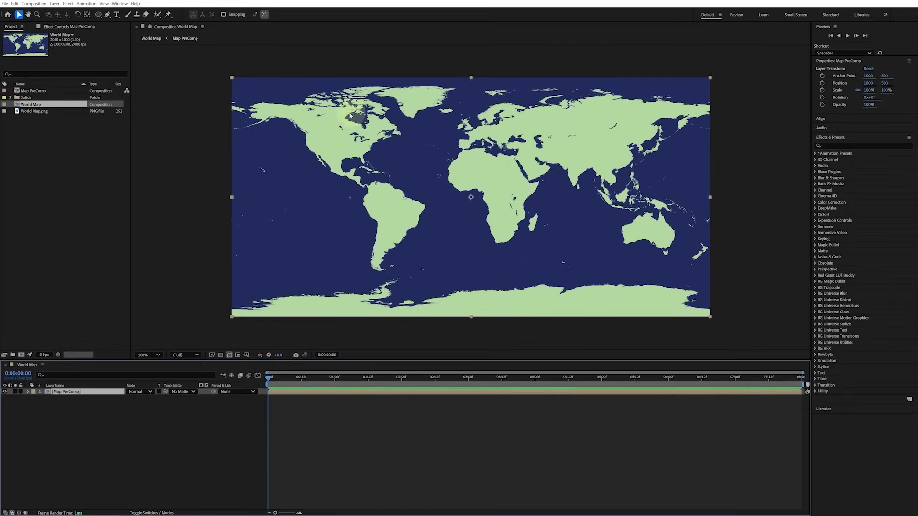
- Open Map PreComp to view the layers nested inside it, and return to the World Map composition
drag(351, 115, 303, 143)
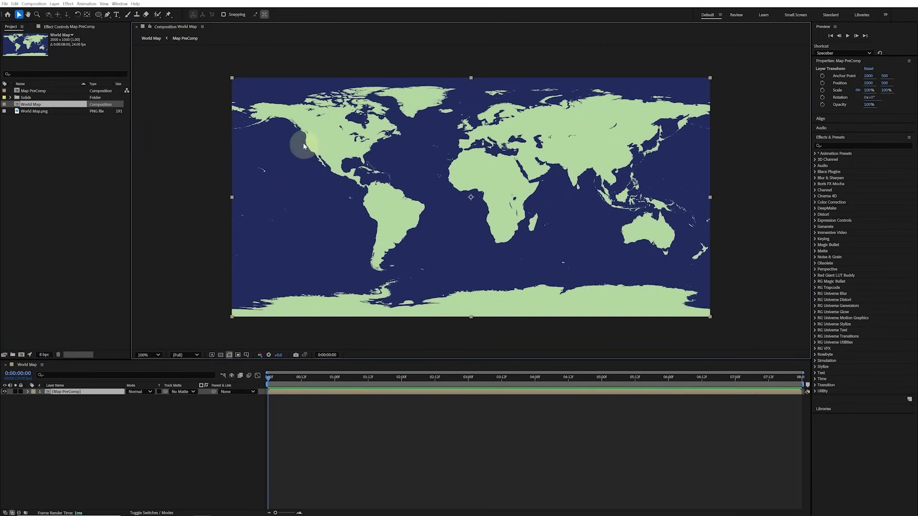
double_click(83, 393)
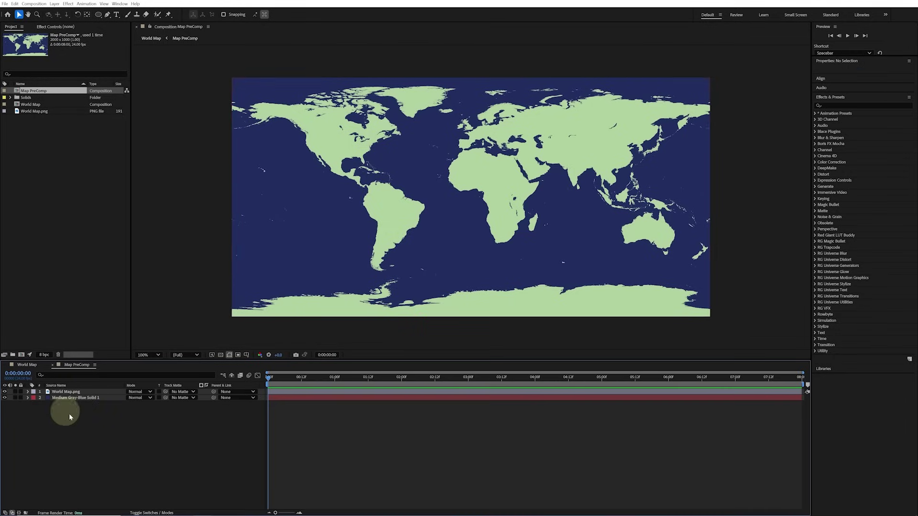
click(53, 365)
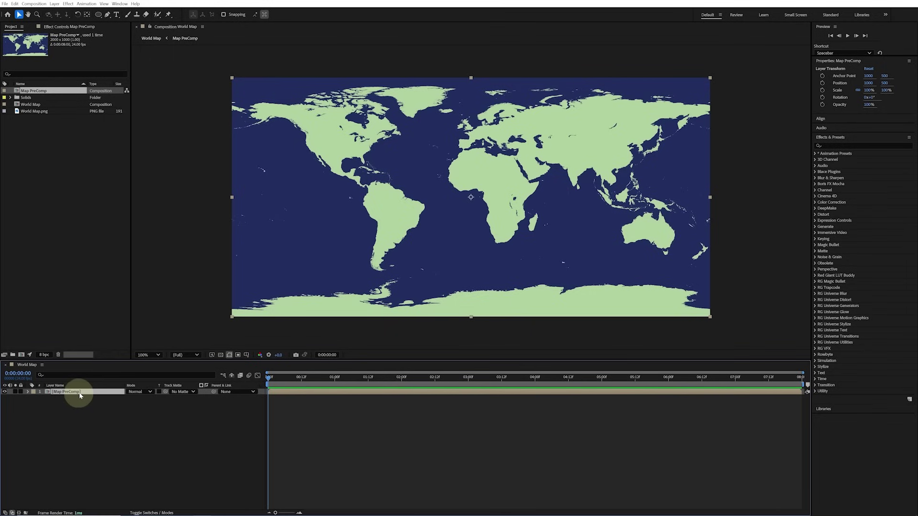
- Apply the CC Sphere effect to the Map PreComp layer
right_click(80, 395)
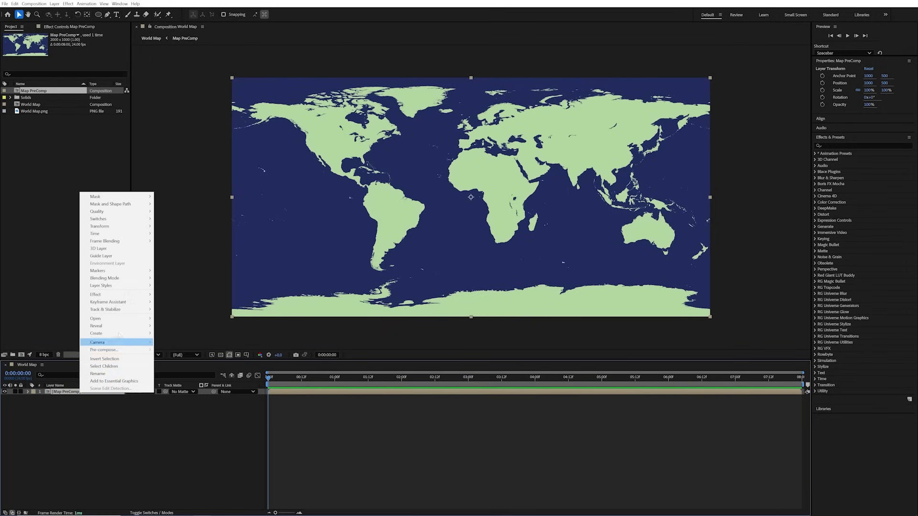
mouse_move(132, 297)
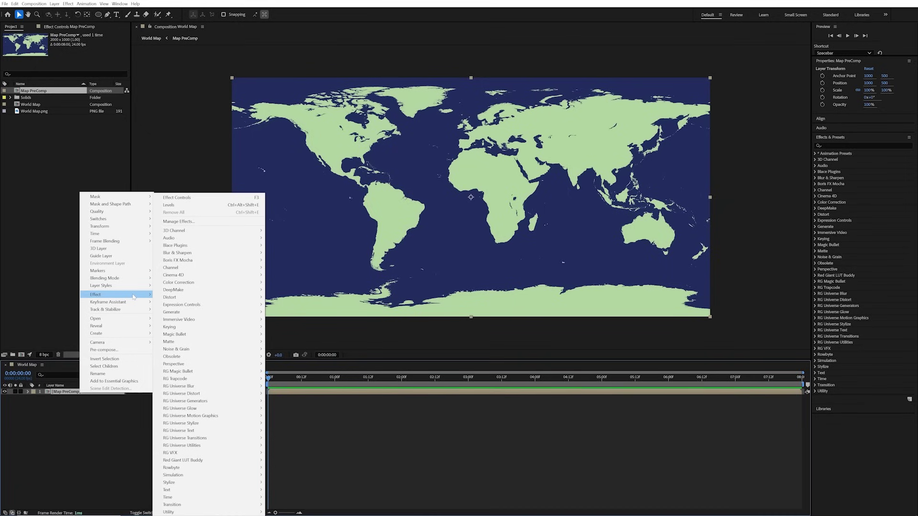
mouse_move(238, 366)
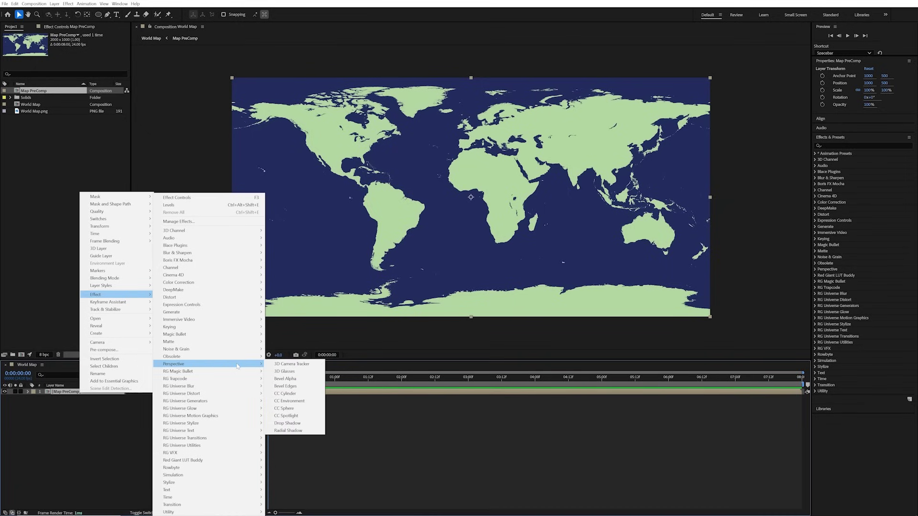
click(293, 409)
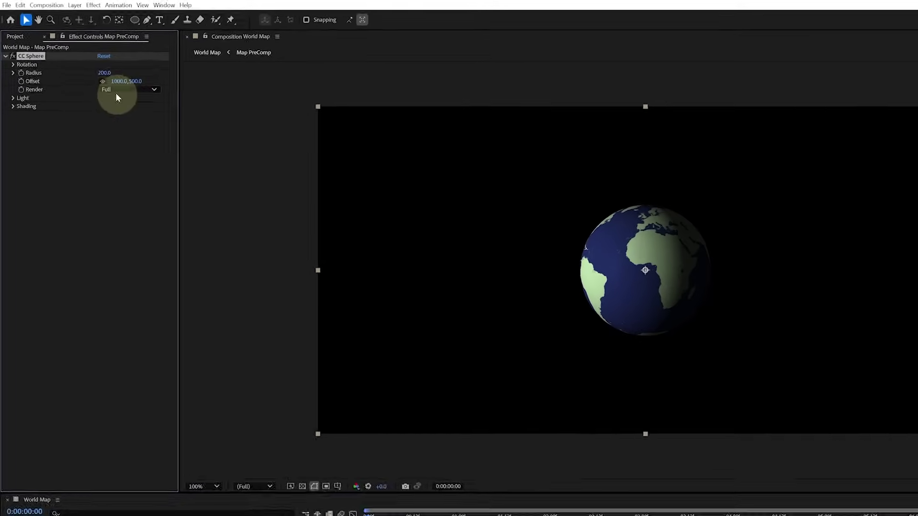
- Set the CC Sphere radius to 309 and expand the effect's Rotation settings
drag(78, 55, 98, 51)
drag(147, 77, 172, 75)
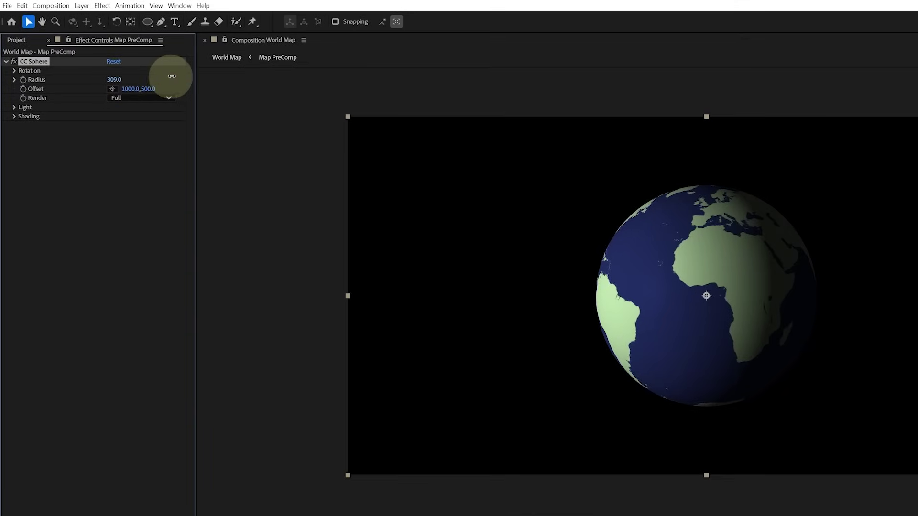
click(14, 72)
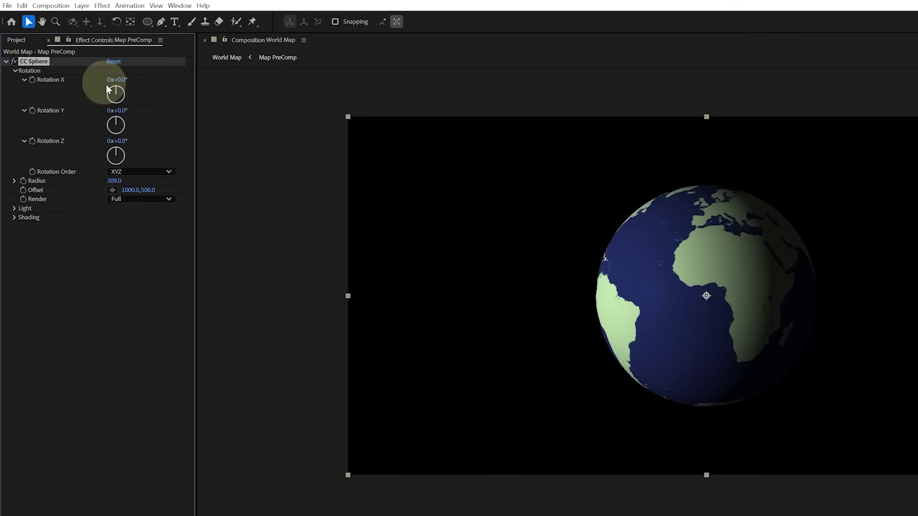
- Rotate the CC Sphere globe to X -24° and Y -43°, and expand the effect's Light and Shading settings
drag(117, 80, 106, 79)
drag(117, 111, 98, 112)
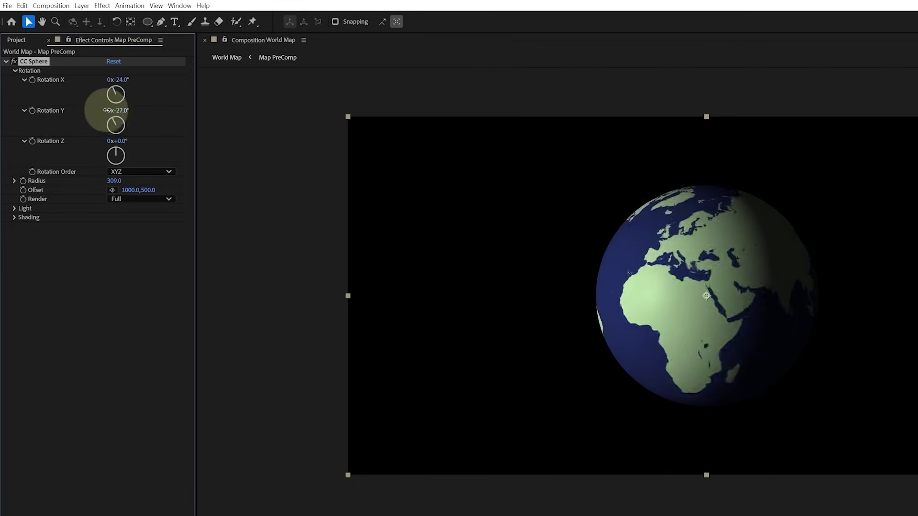
click(15, 218)
click(13, 208)
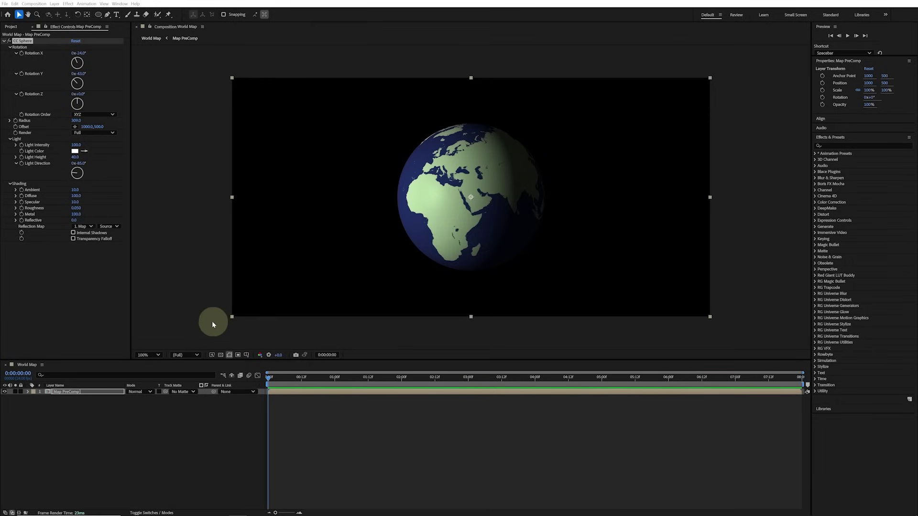
- Queue the current World Map frame for Photoshop export into the Exports folder as World Map (0-00-00-00)
click(40, 4)
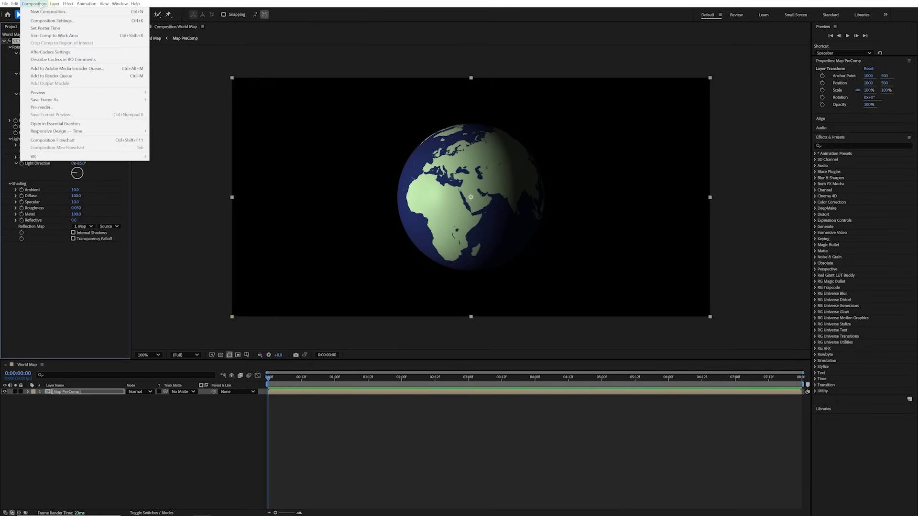
mouse_move(84, 102)
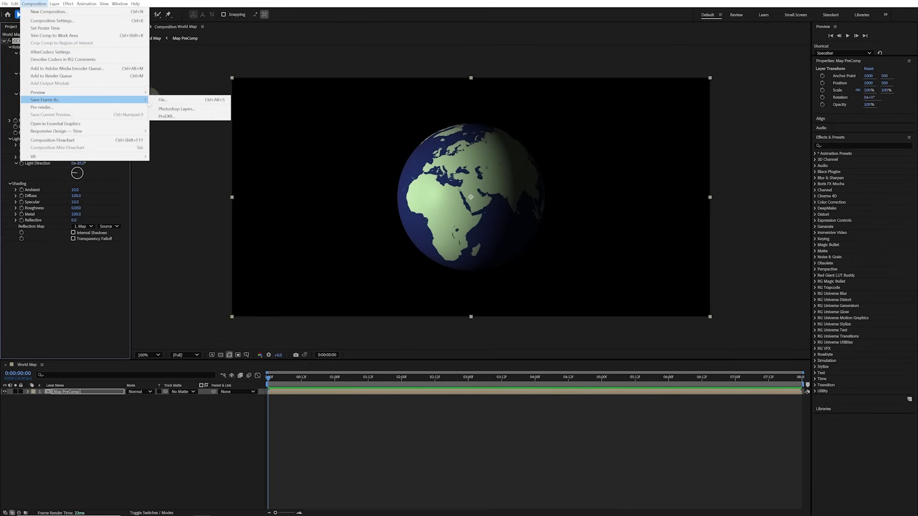
click(168, 109)
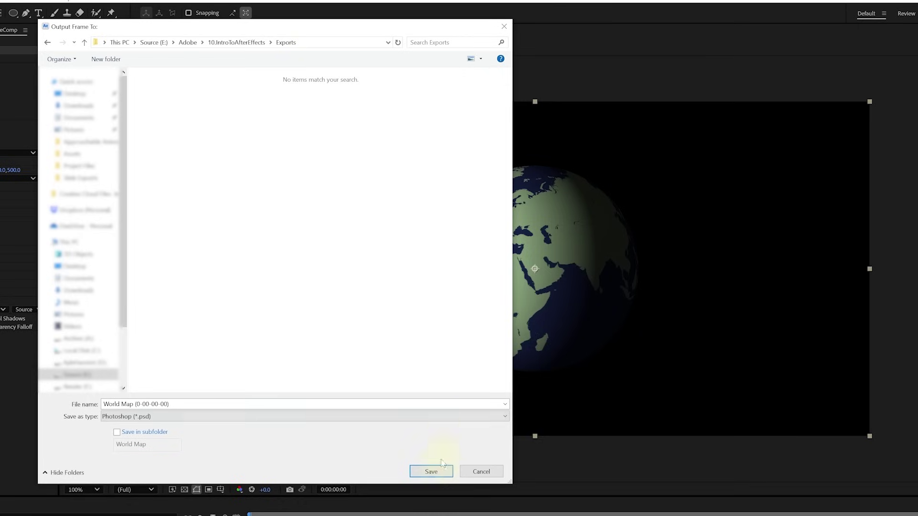
click(433, 473)
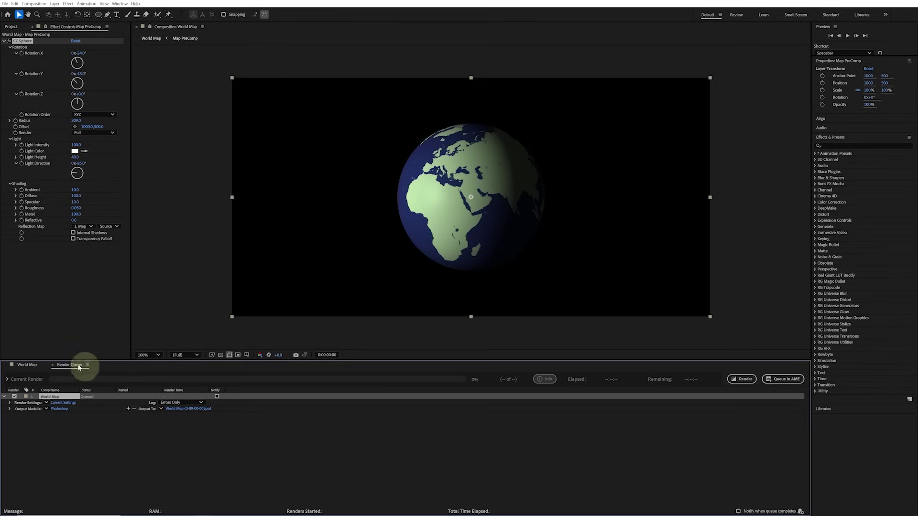
- Change the queued frame's output format to PNG Sequence with RGB + Alpha channels and render it
click(57, 409)
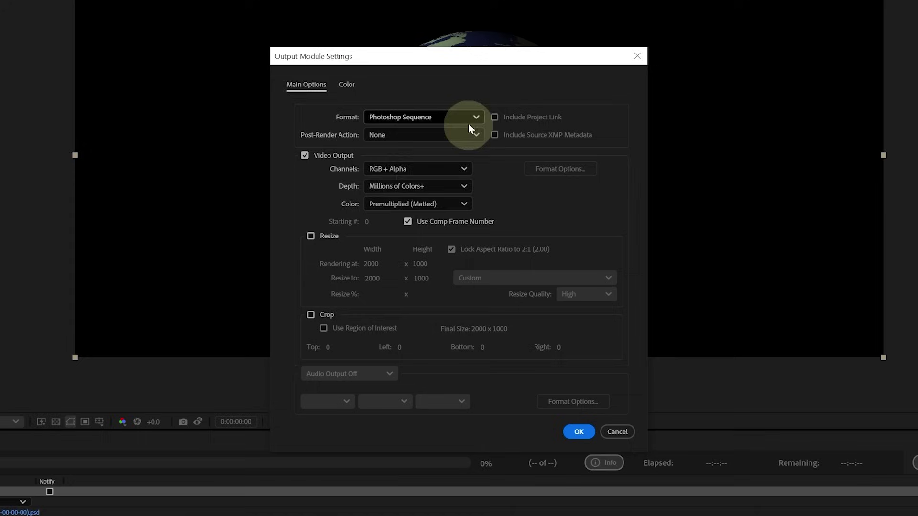
click(470, 171)
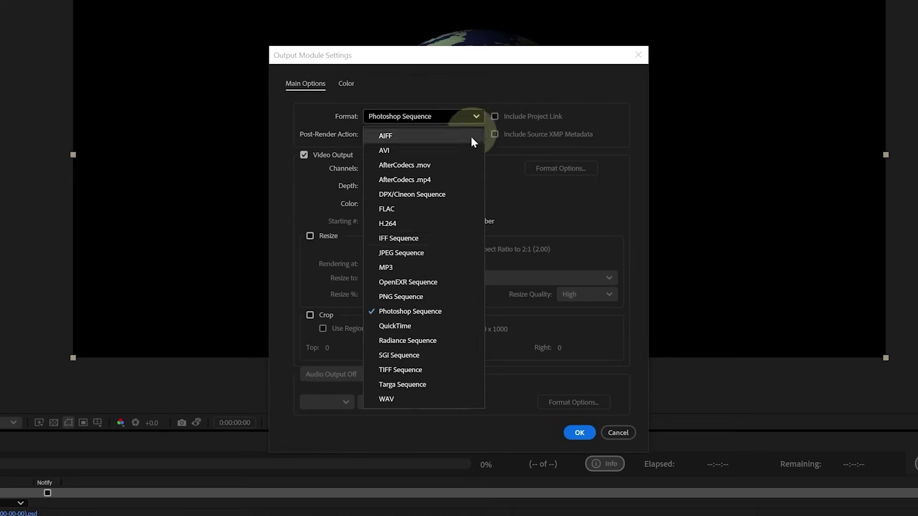
click(461, 297)
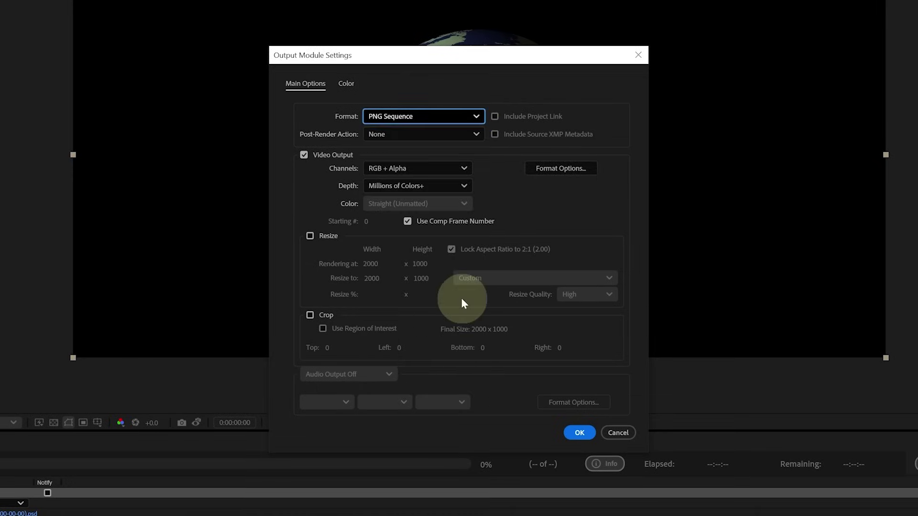
click(465, 169)
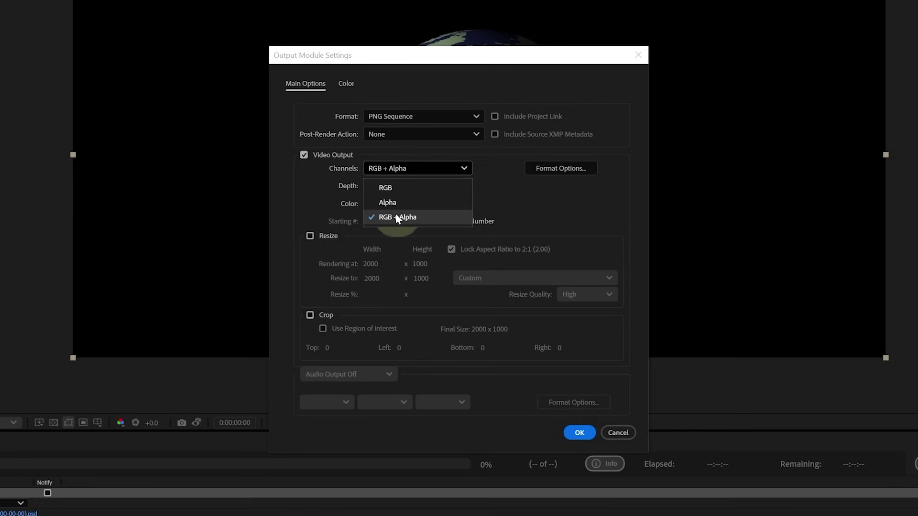
click(434, 218)
click(578, 433)
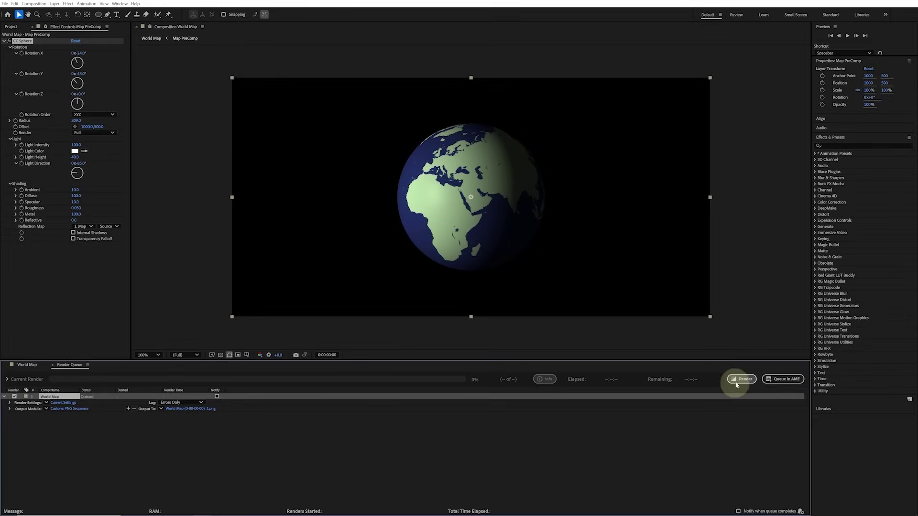
click(739, 381)
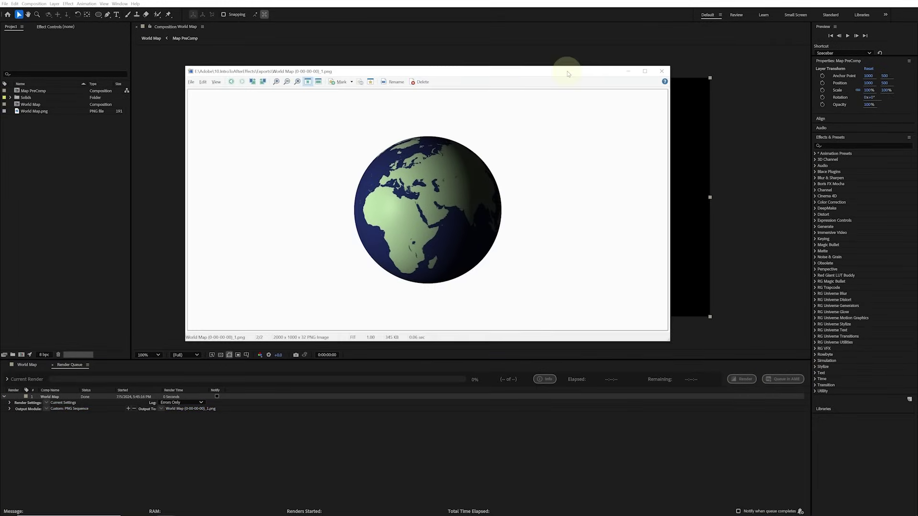
drag(561, 68, 606, 72)
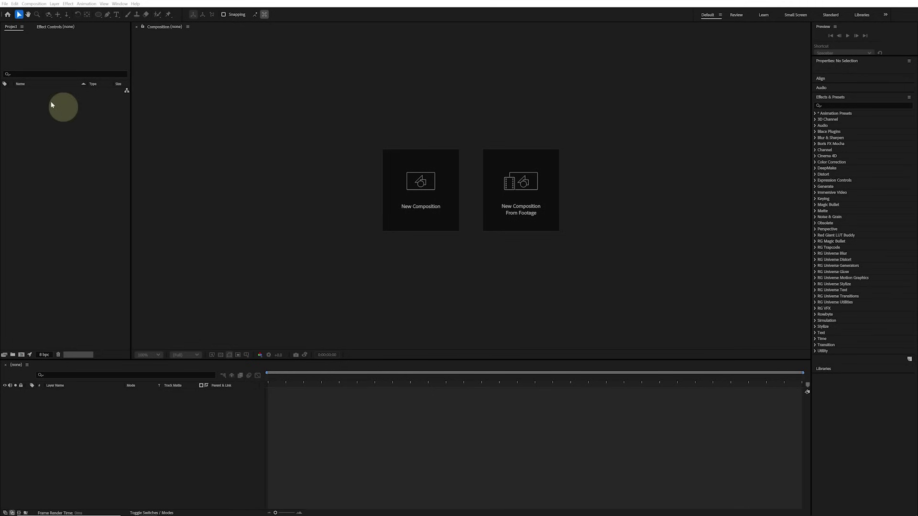
- Create a composition with the HD 1920x1080 24 fps preset and a duration of 0:00:08:00
click(424, 193)
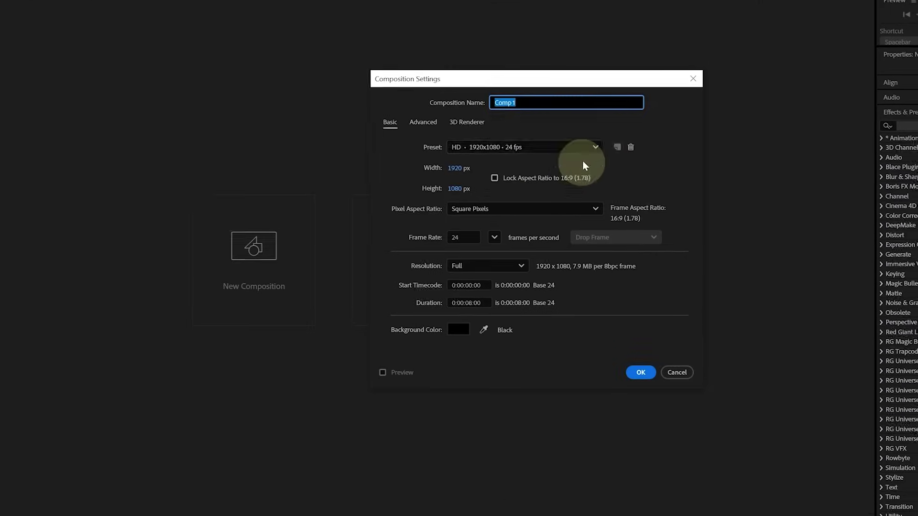
click(595, 147)
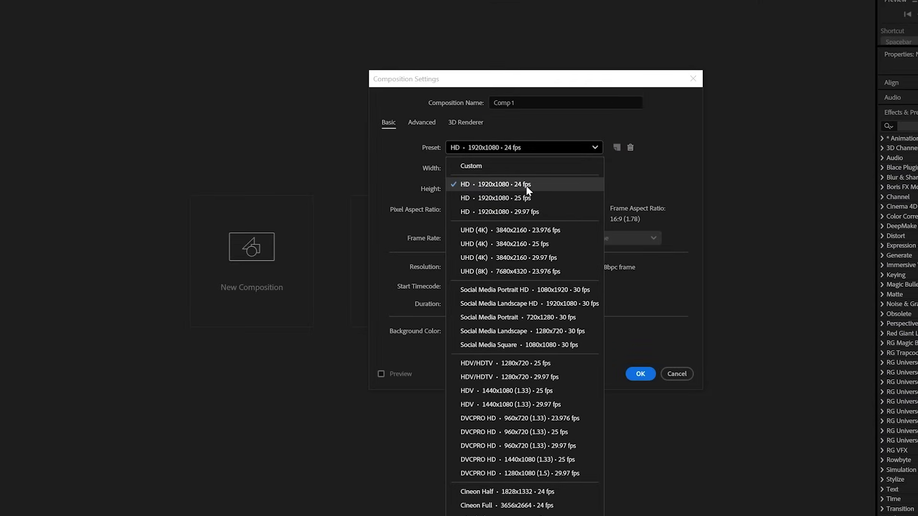
click(570, 187)
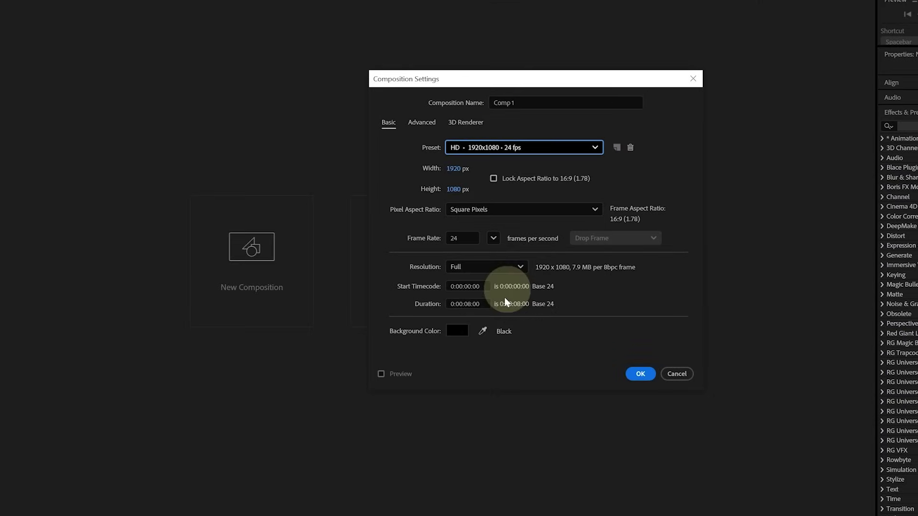
click(449, 303)
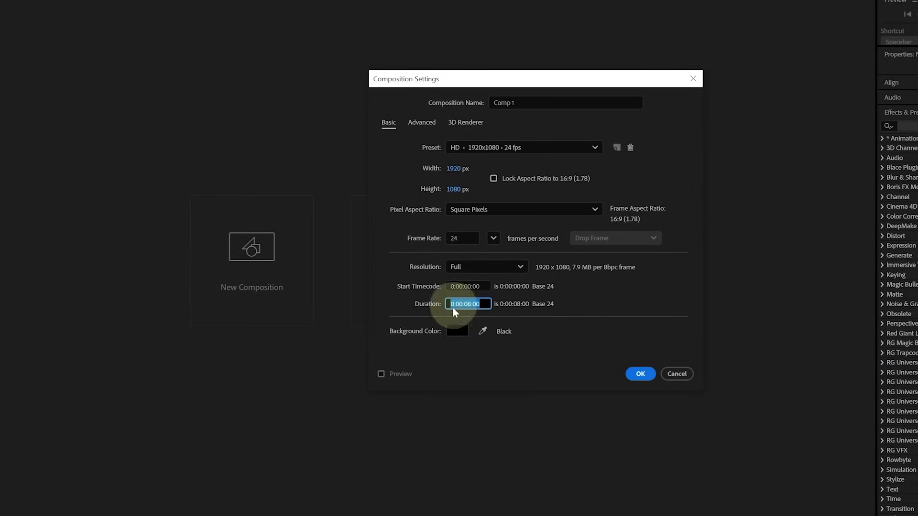
click(640, 374)
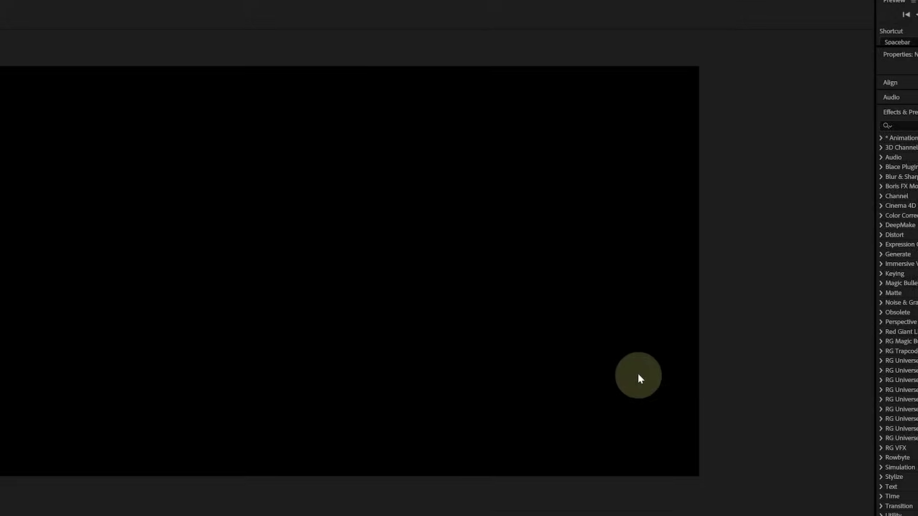
- Add a 1920 x 1080 px blue solid layer to Comp 1 and apply the Fractal Noise effect to it
key(ctrl+y)
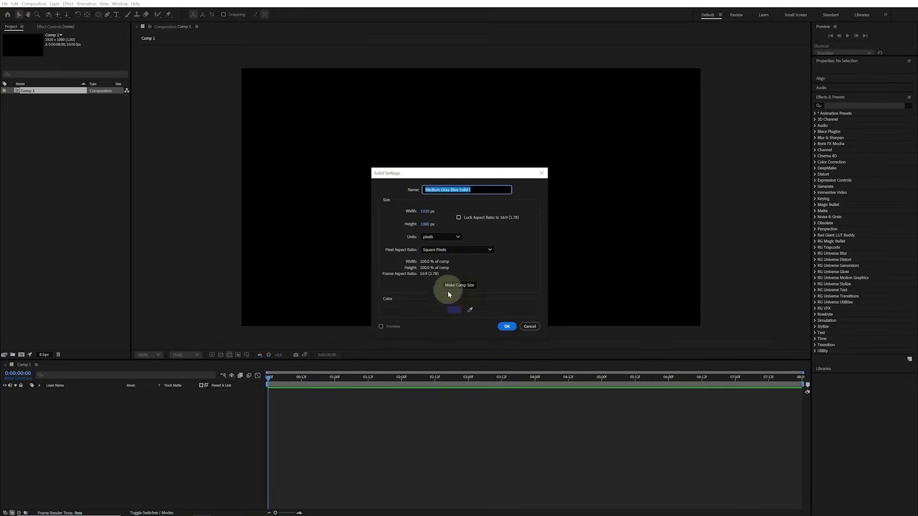
click(505, 325)
click(837, 146)
text(fractal)
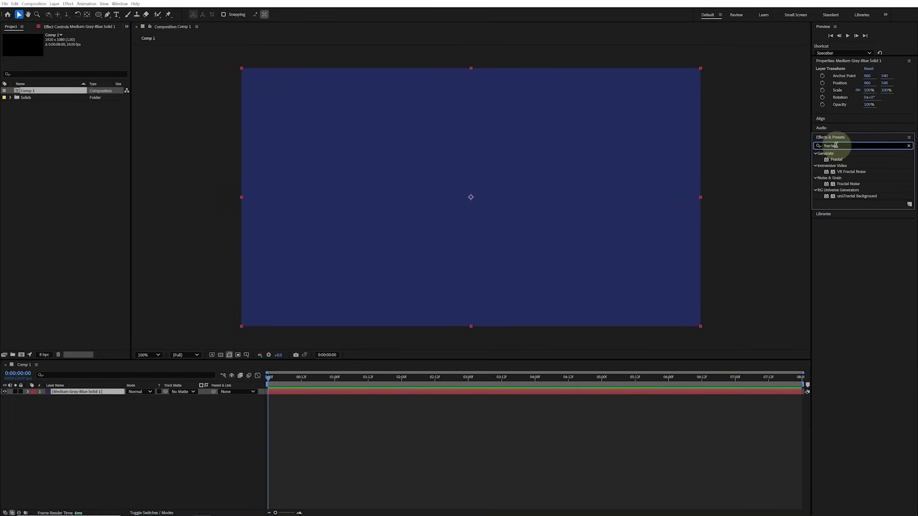
click(849, 184)
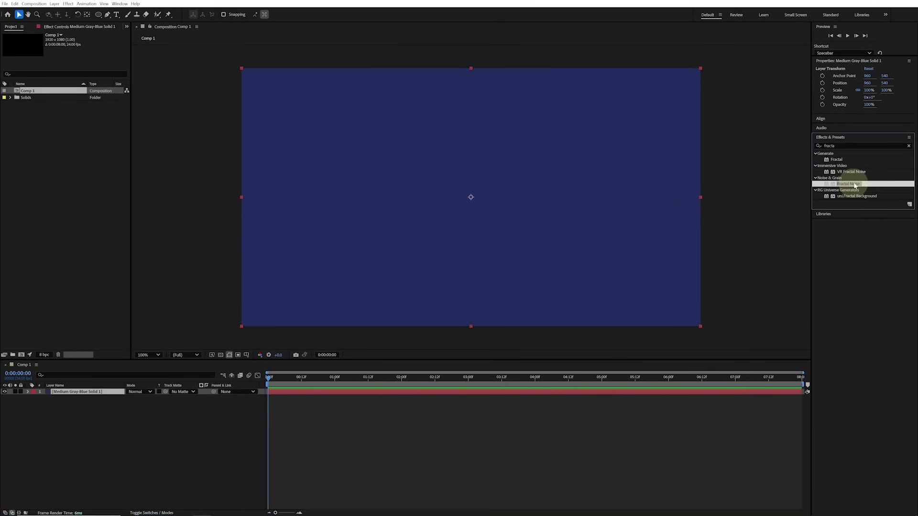
drag(855, 186, 546, 193)
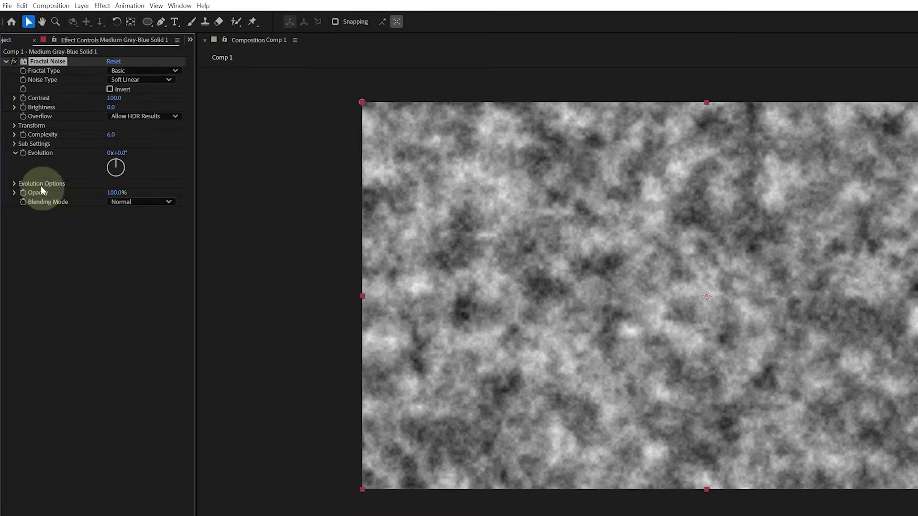
- Expand the Transform settings of Fractal Noise and look through its available fractal types
click(13, 125)
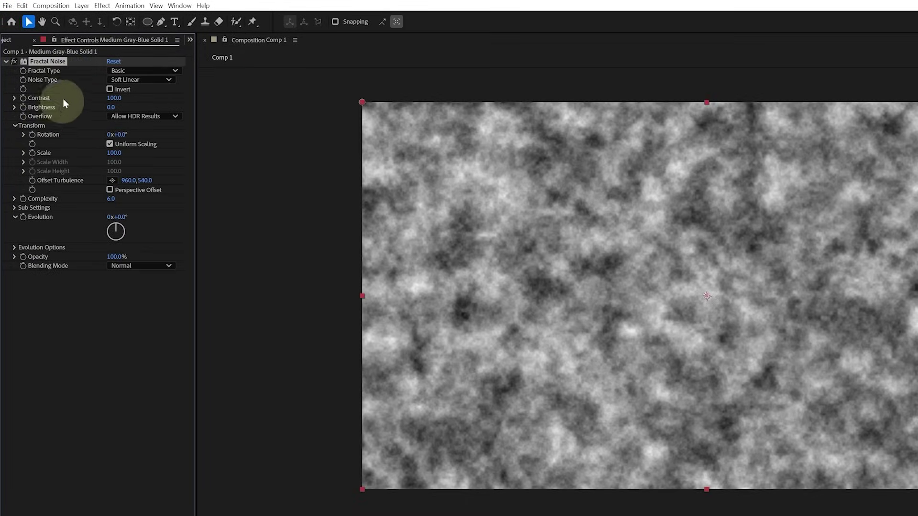
click(142, 70)
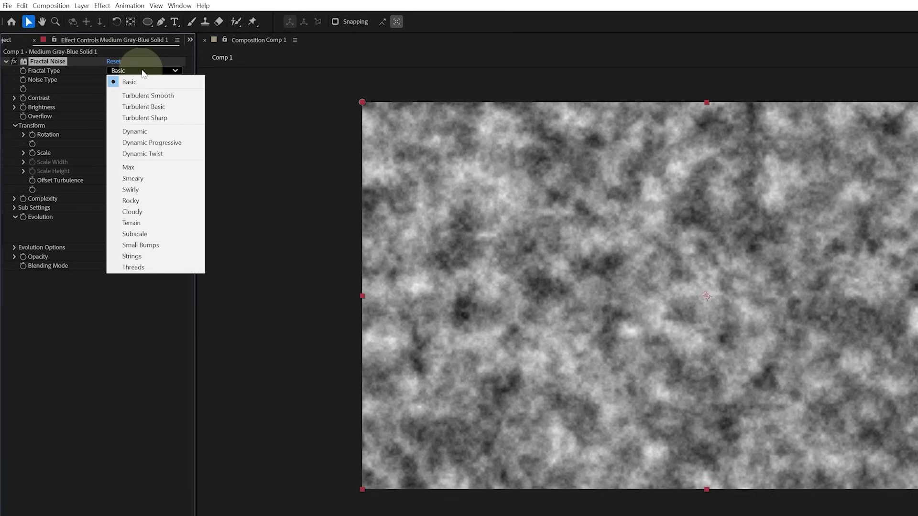
click(81, 73)
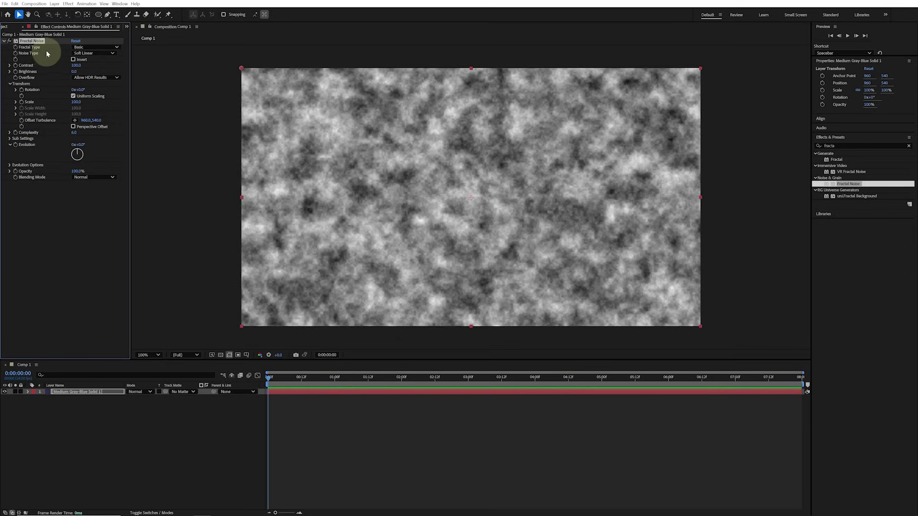
- Set the Fractal Noise type to Block, expand its Scale setting and reduce the complexity to 1
click(93, 53)
click(94, 60)
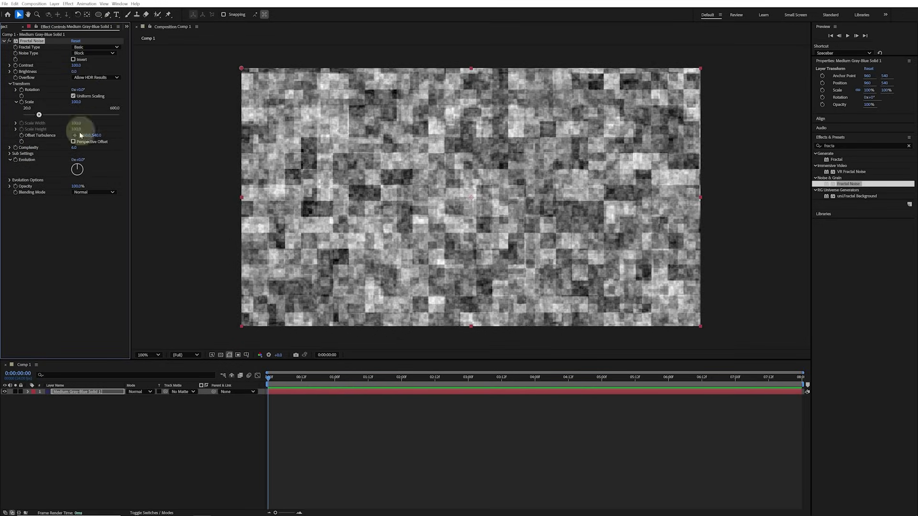
drag(74, 147, 49, 149)
- Raise the block noise contrast to 335, lower its brightness to -107 and advance the evolution to 2x+101°
drag(76, 65, 160, 68)
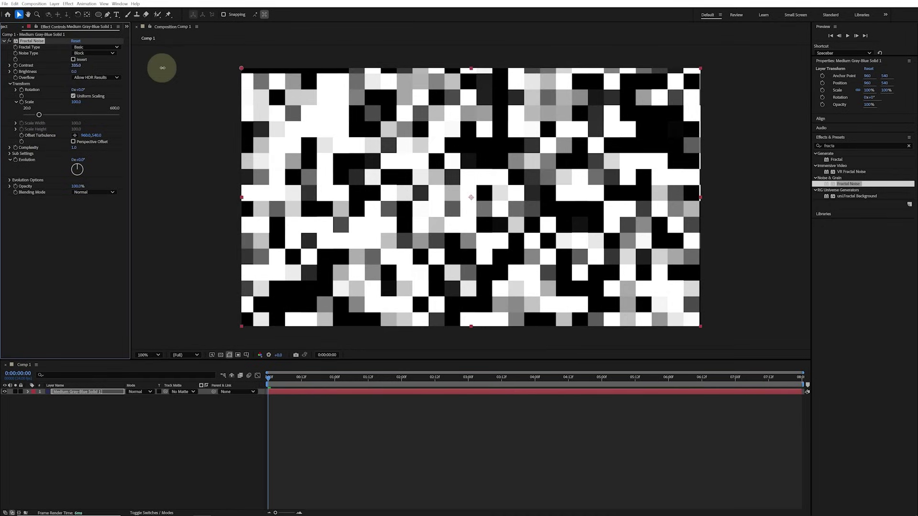
drag(74, 72, 31, 73)
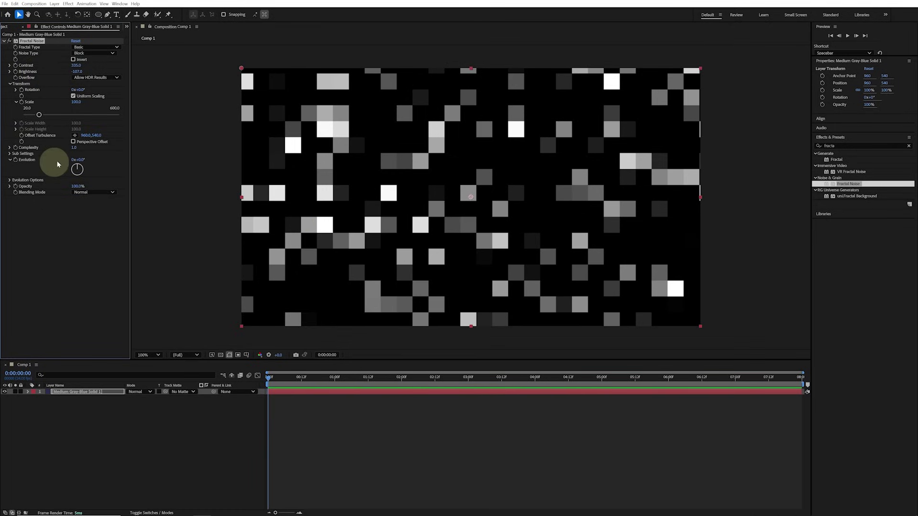
drag(82, 159, 352, 164)
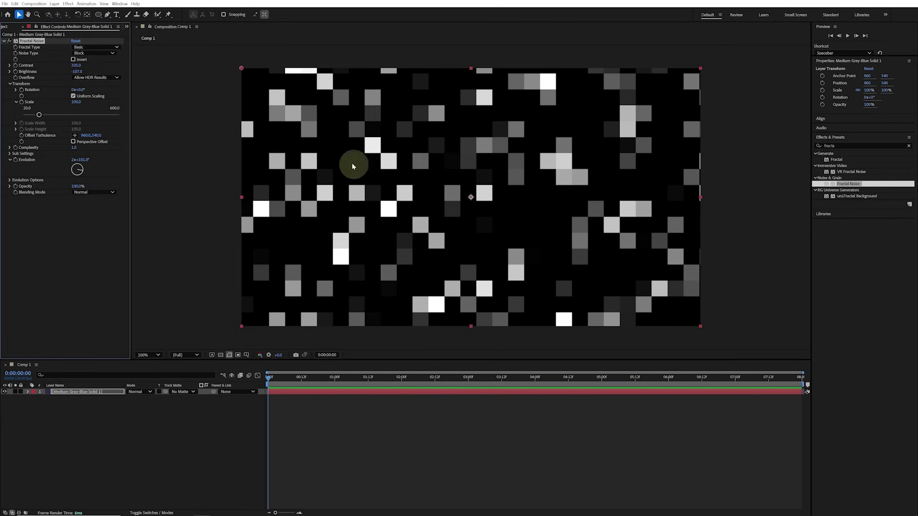
- Reset Fractal Noise and make sparse specks with scale 33, contrast 267, brightness -123 and evolution 0x+52°
click(76, 41)
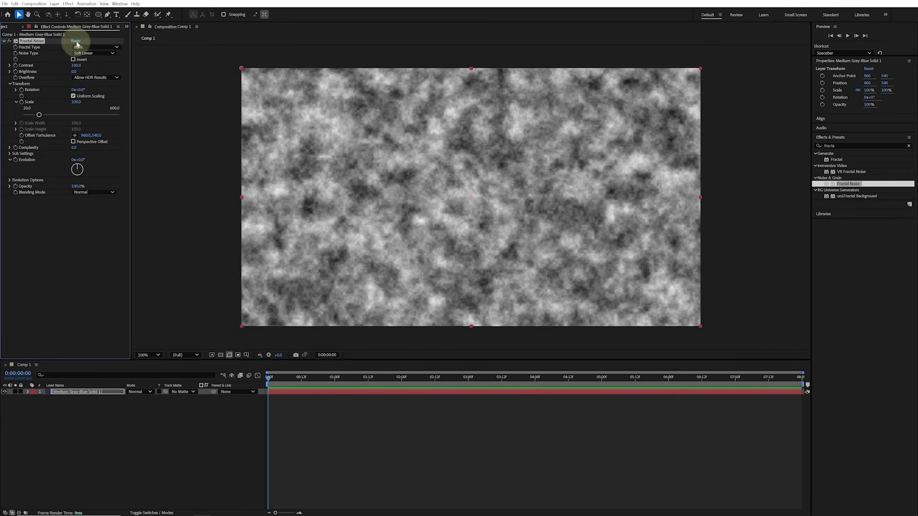
click(76, 103)
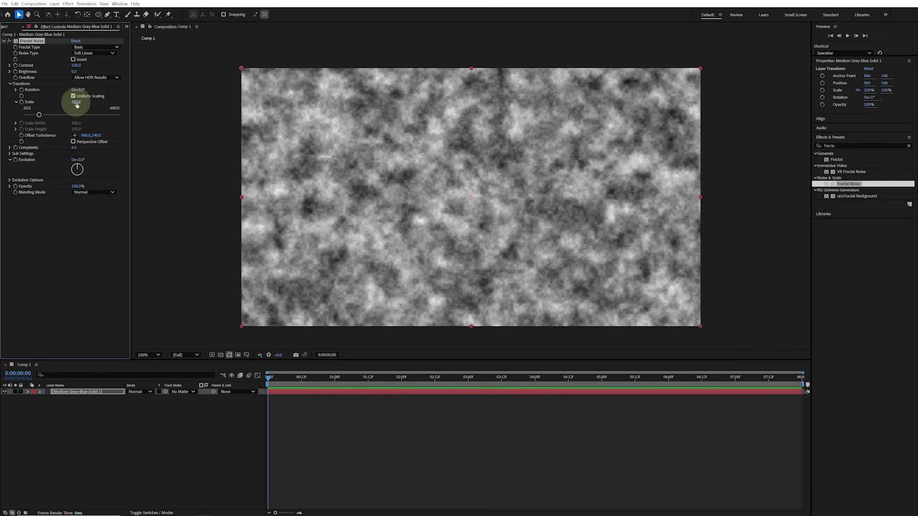
drag(76, 102, 52, 102)
drag(76, 66, 135, 67)
drag(75, 71, 36, 75)
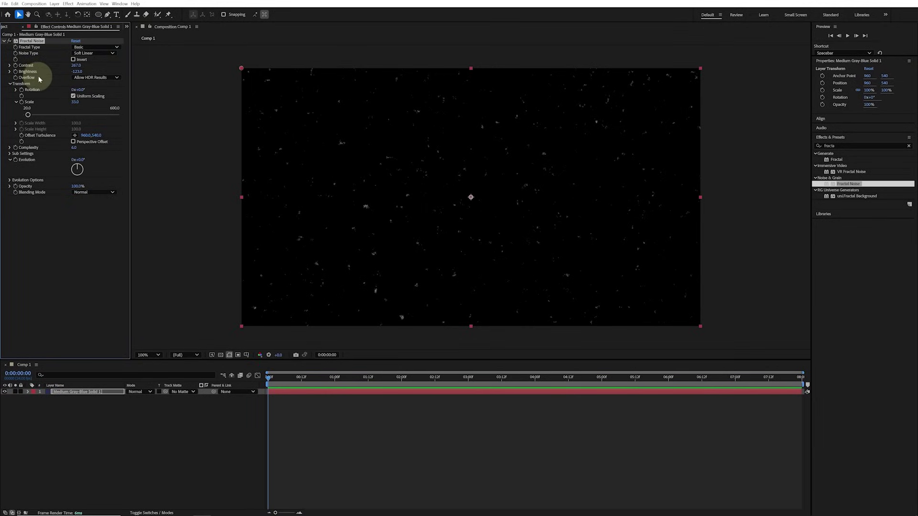
mouse_move(78, 159)
mouse_down()
mouse_move(479, 163)
mouse_move(399, 155)
mouse_move(109, 168)
mouse_move(71, 147)
mouse_up()
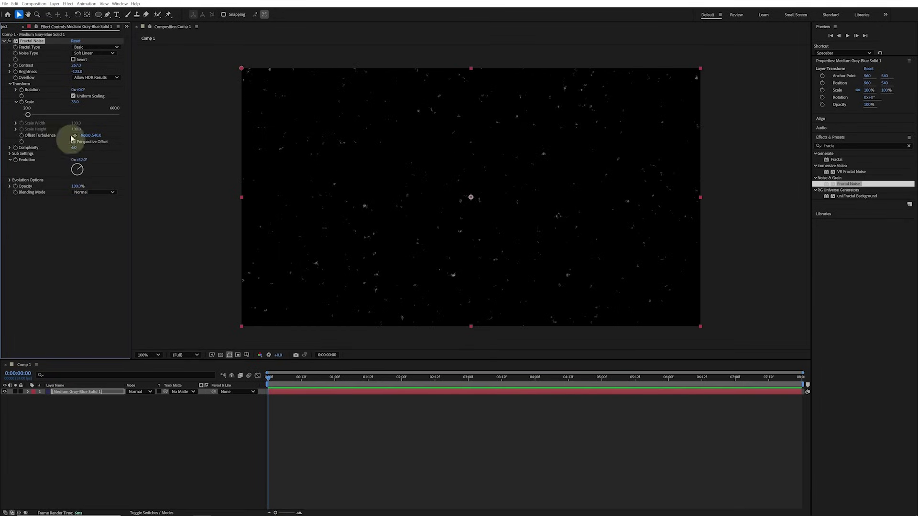
- Reset the Fractal Noise effect and set its fractal type to Dynamic Twist
click(75, 41)
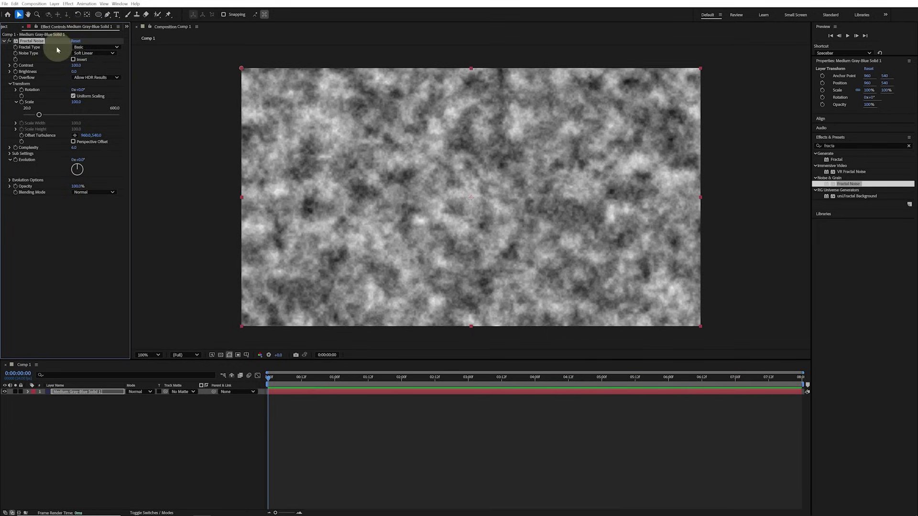
click(94, 47)
click(111, 103)
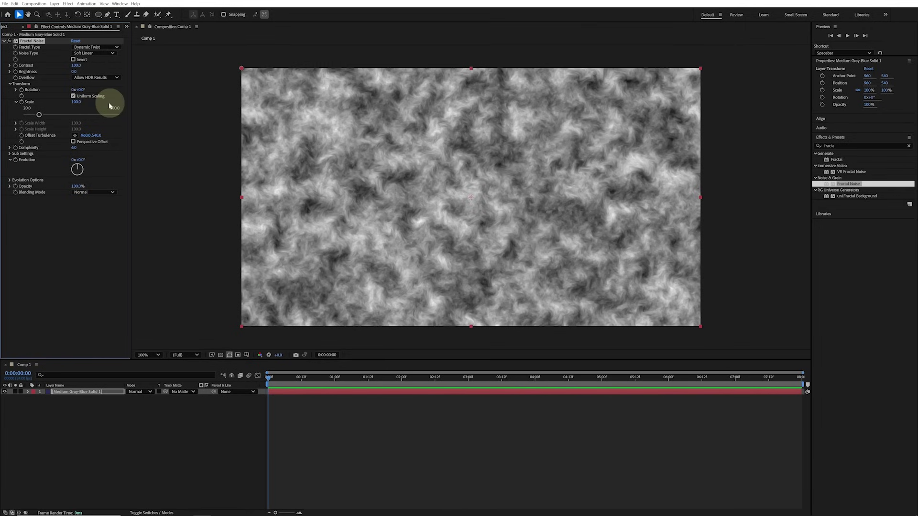
- Set the Fractal Noise contrast to 217 and brightness to -18, and keyframe evolution from 0x+0° at the start to 0x+357° at the end
mouse_move(76, 65)
mouse_down()
mouse_move(121, 67)
mouse_move(68, 72)
mouse_up()
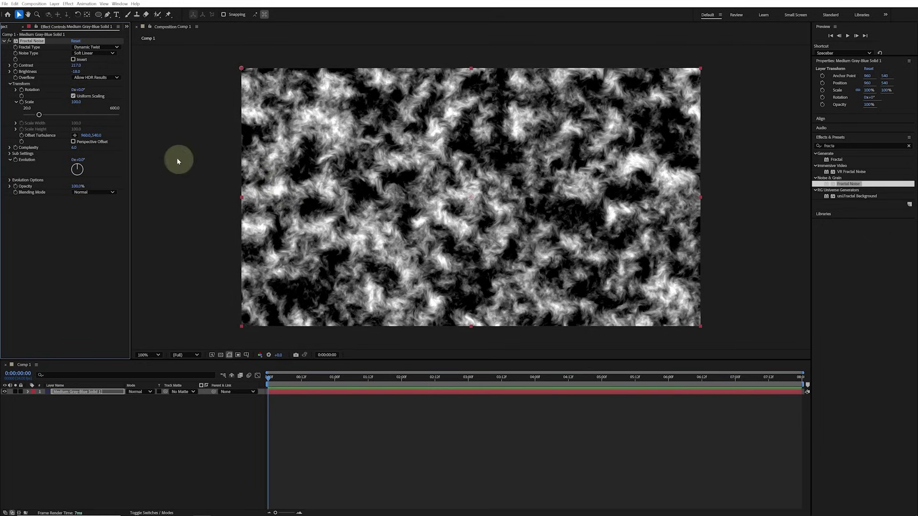
click(16, 160)
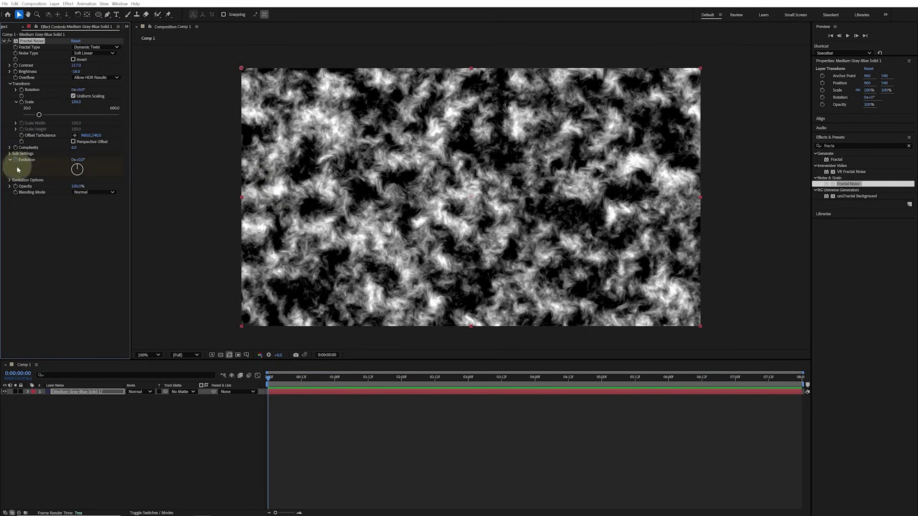
key(End)
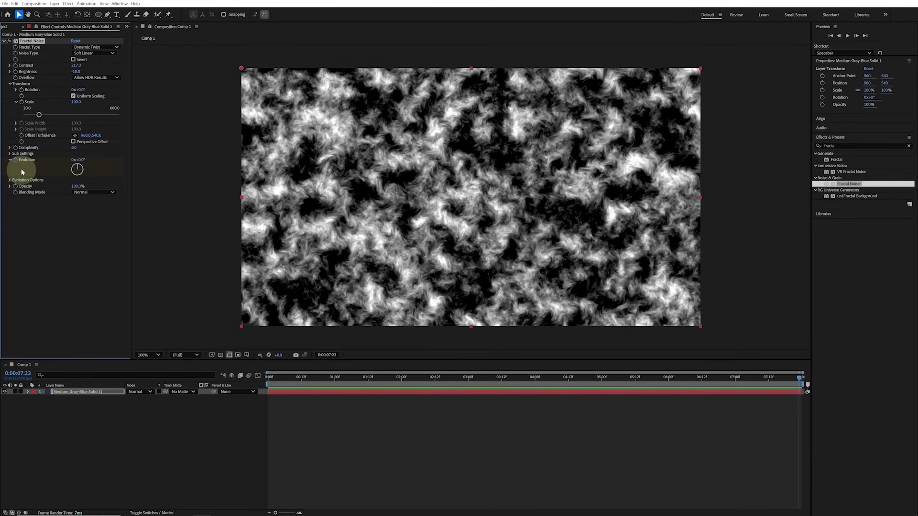
drag(77, 169, 216, 166)
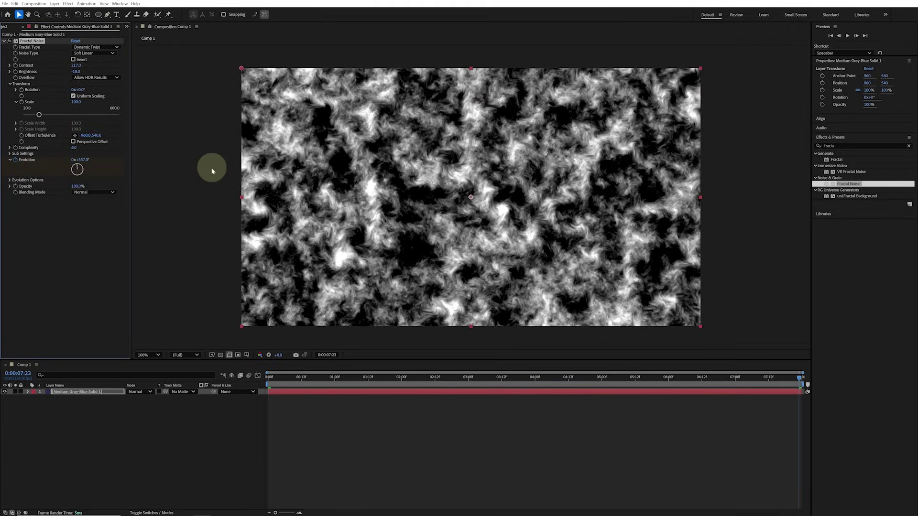
key(space)
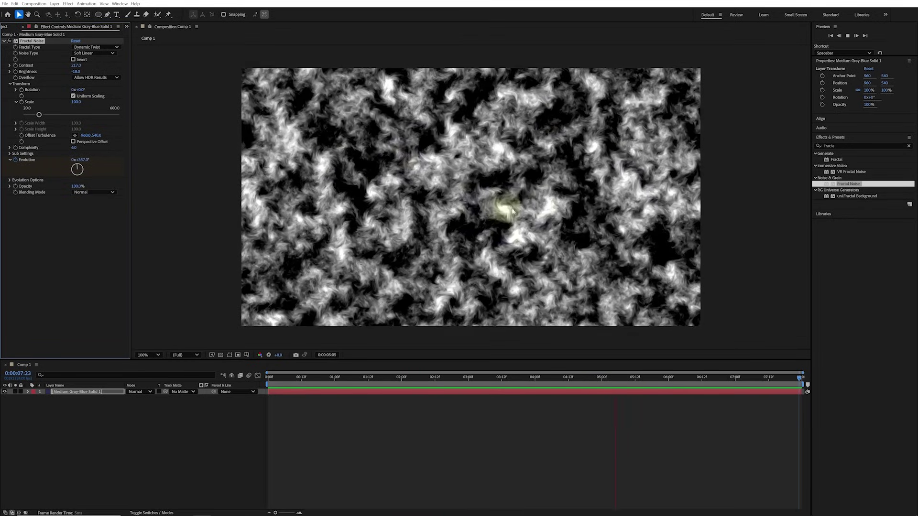
key(space)
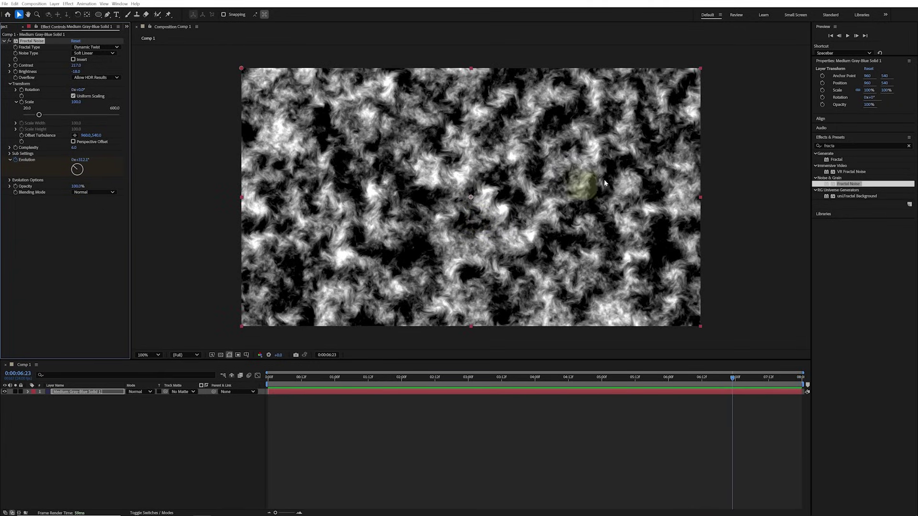
- Add a Gradient Ramp effect before Fractal Noise on the solid and set the Fractal Noise blending mode to Screen
click(816, 146)
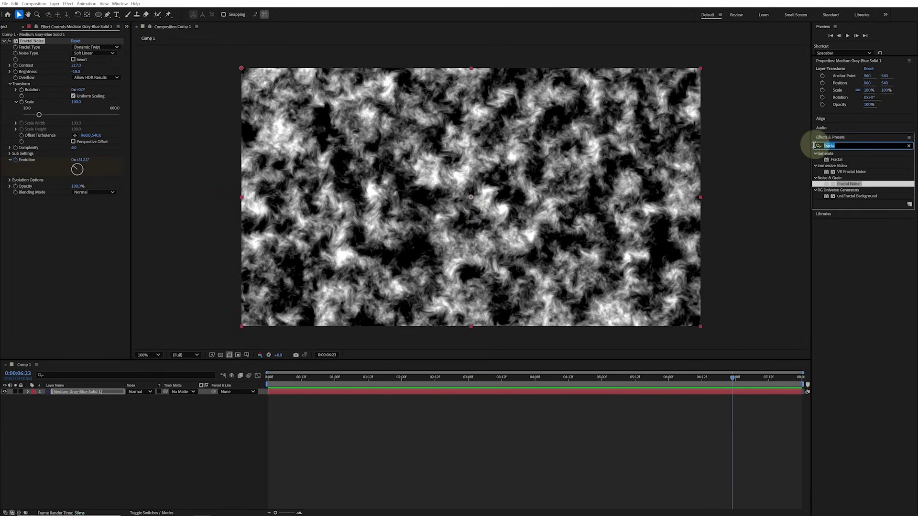
text(gradient)
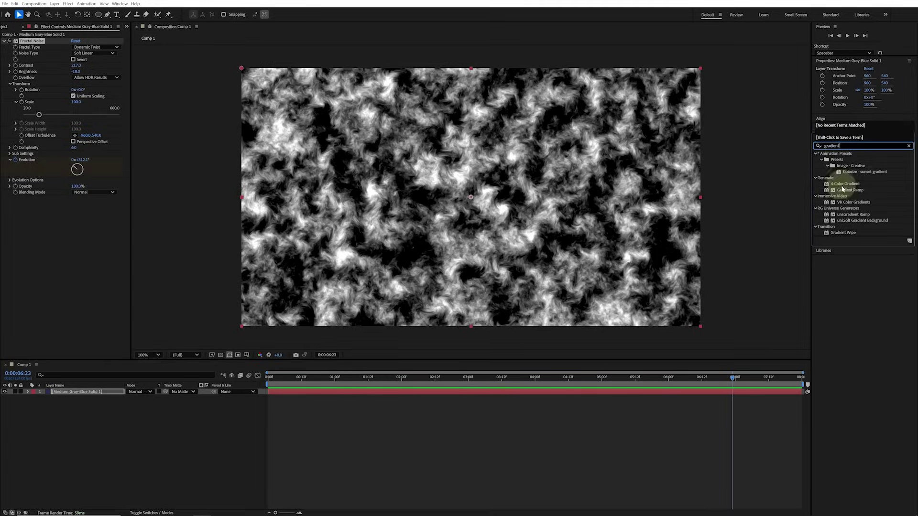
drag(843, 190, 489, 178)
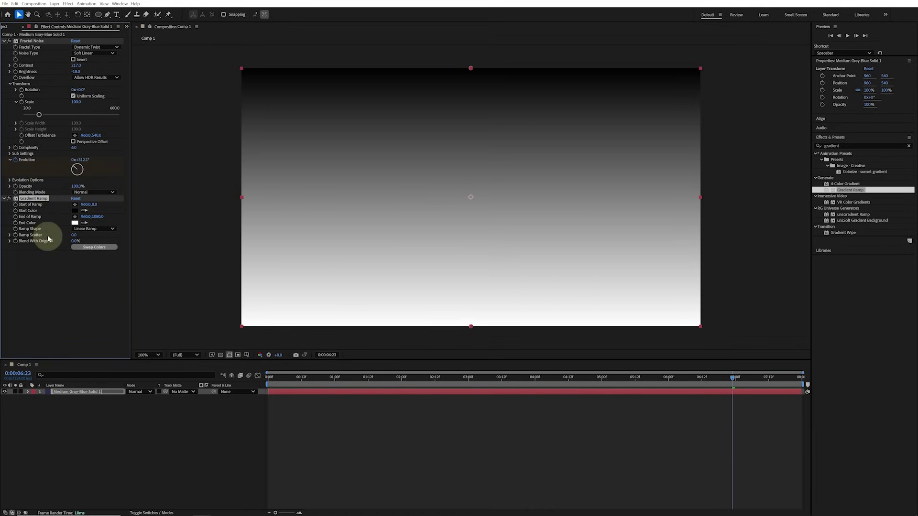
drag(45, 198, 54, 43)
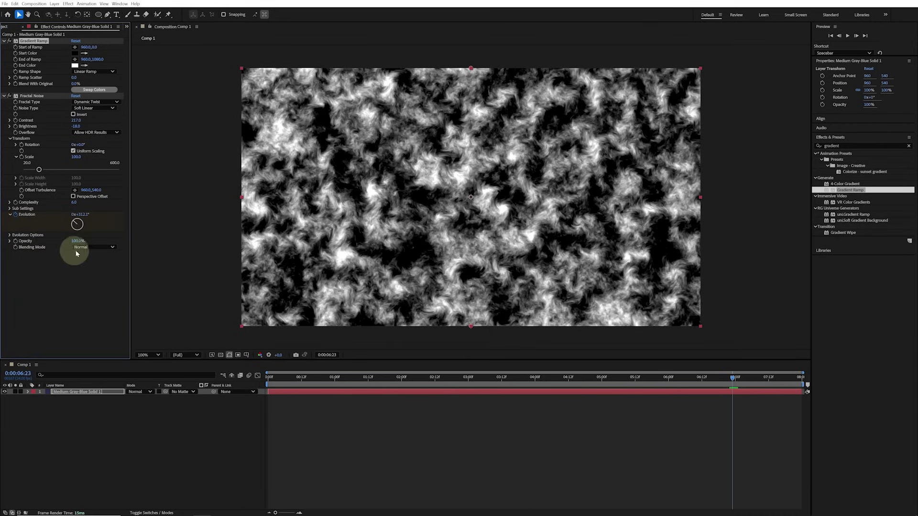
click(110, 248)
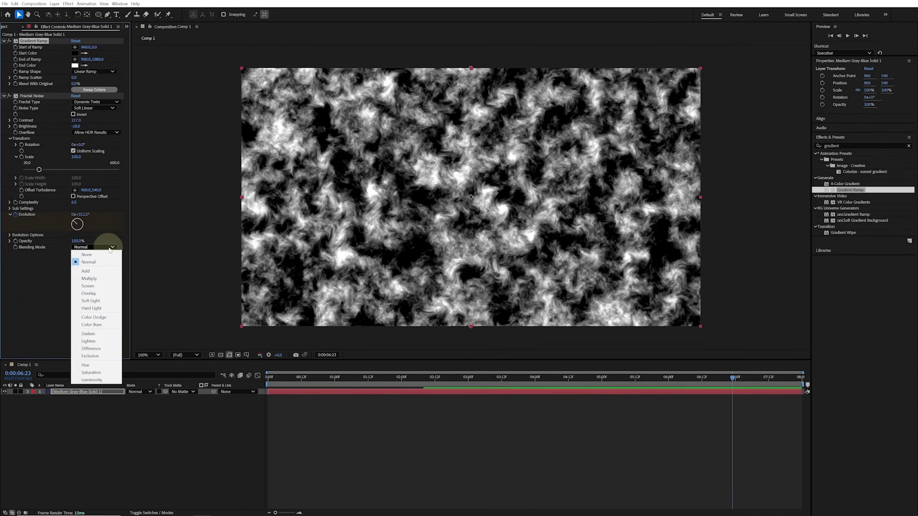
click(91, 286)
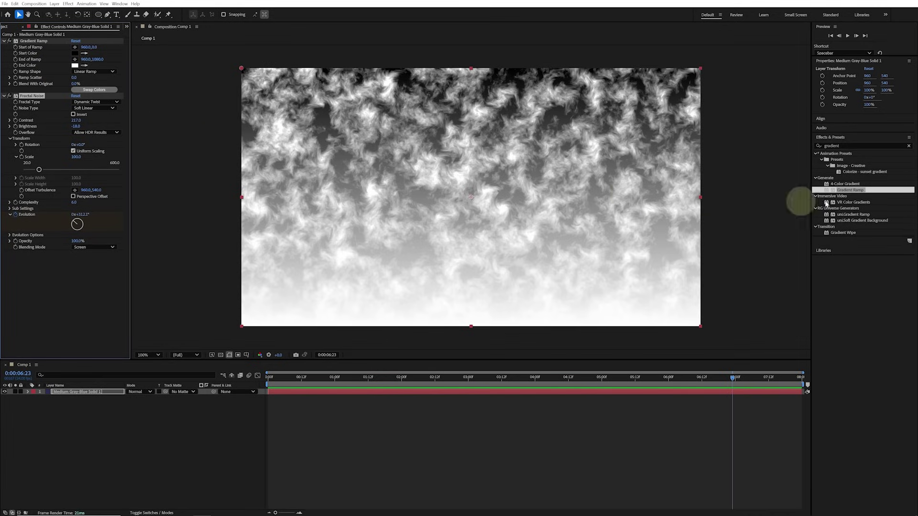
- Apply the Tritone effect to the solid and set its highlights color to F4F6B7
double_click(829, 146)
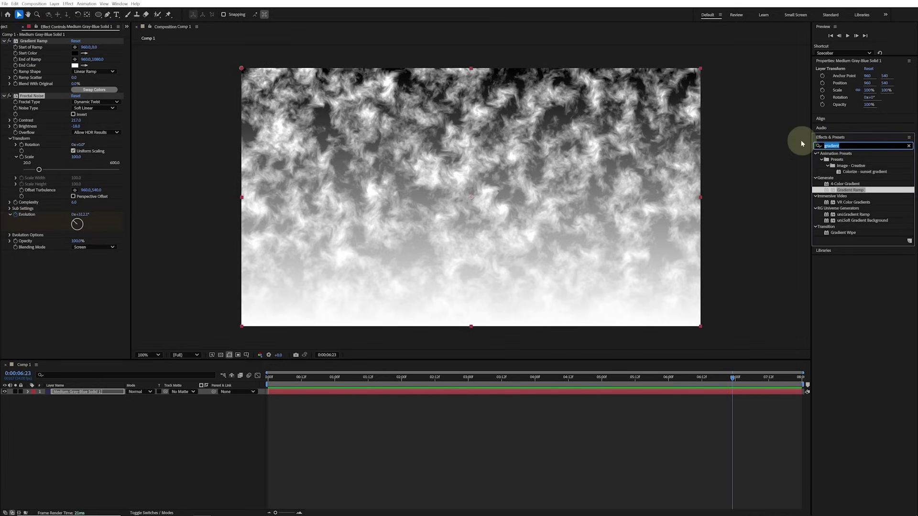
text(tritone)
drag(838, 159, 534, 168)
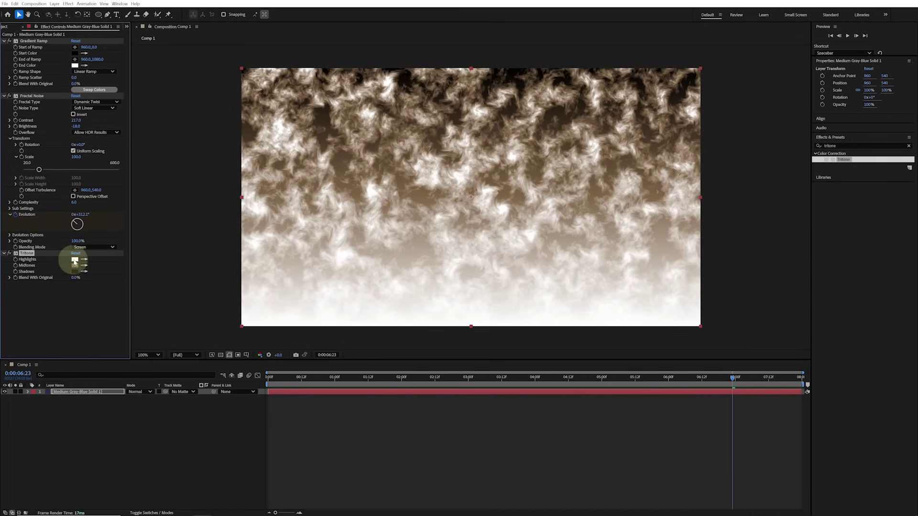
click(75, 260)
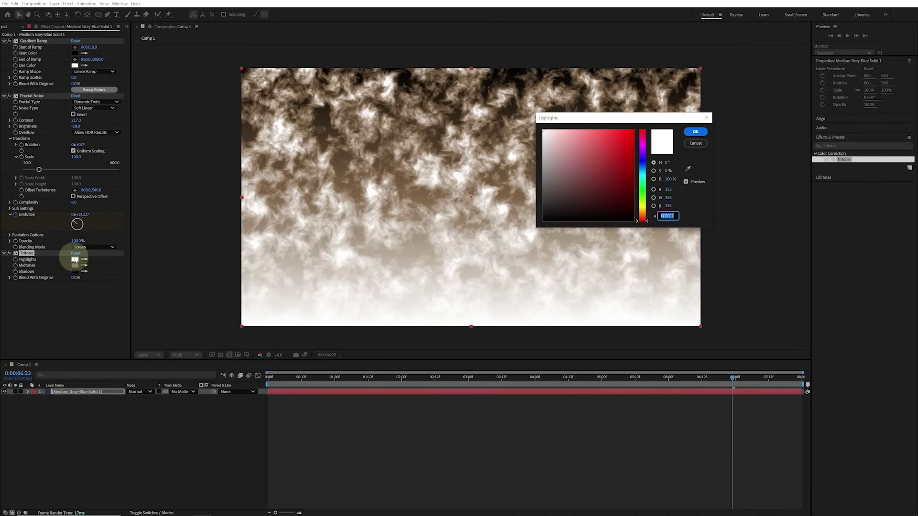
text(F4F6B7)
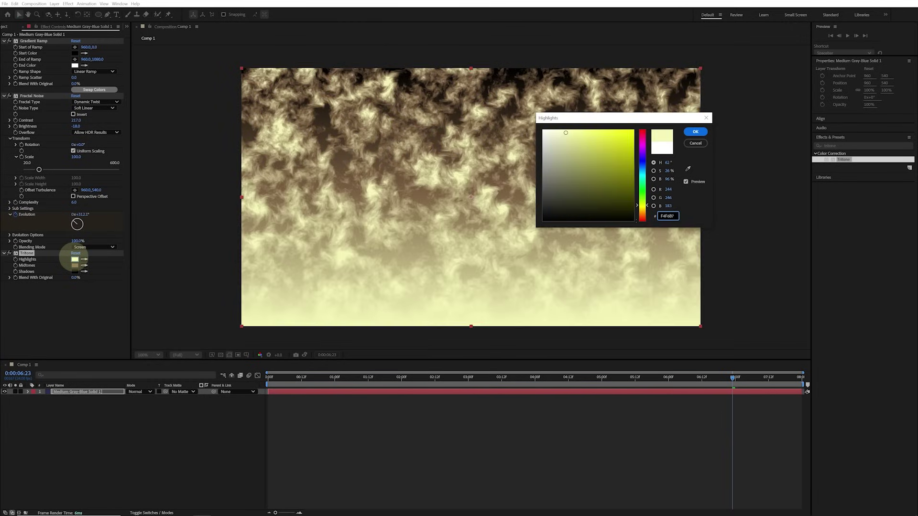
key(Return)
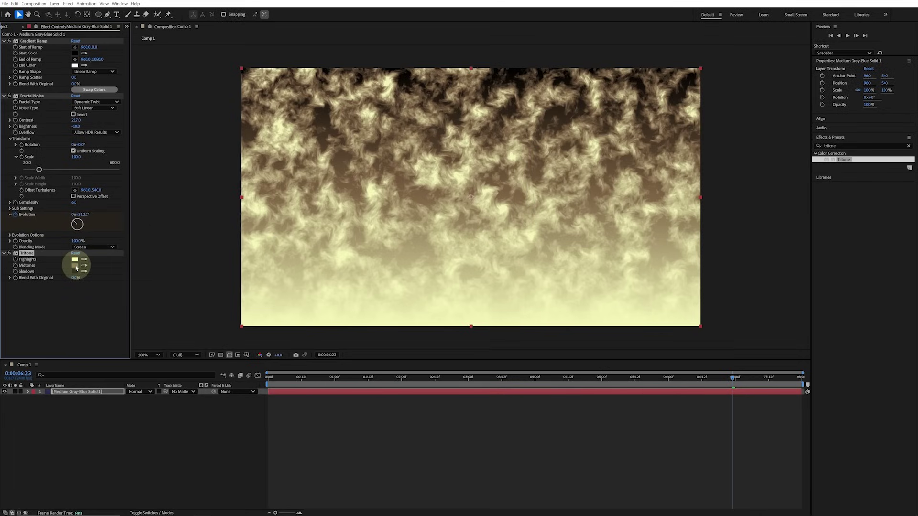
- Set the Tritone midtones color to F45B52 and preview the fiery animation
click(75, 265)
text(F45)
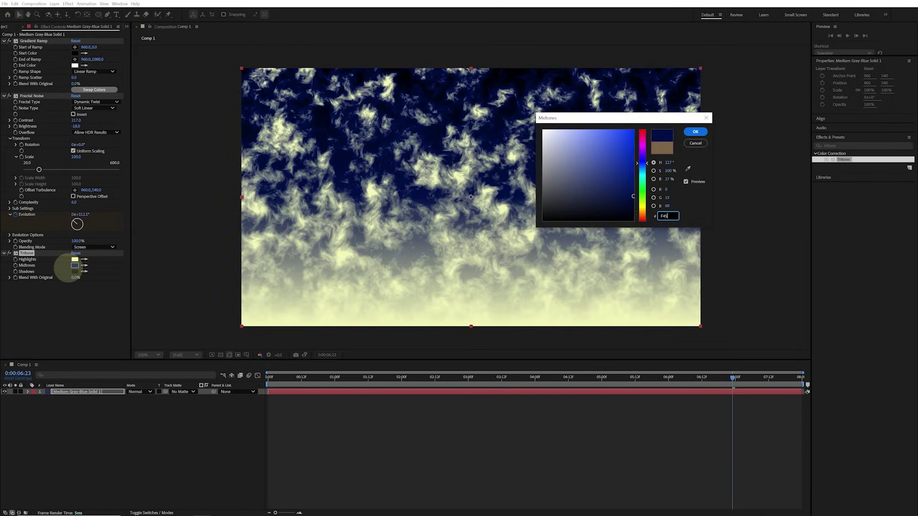
text(B)
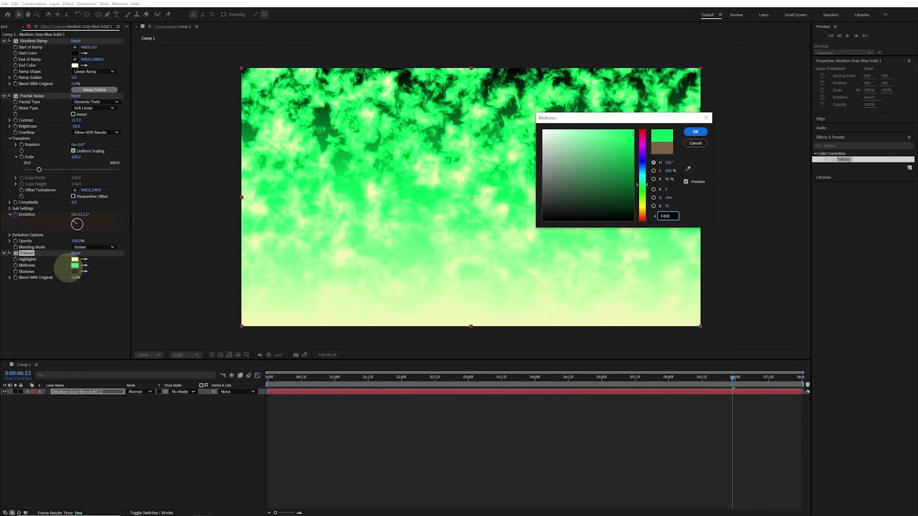
text(51)
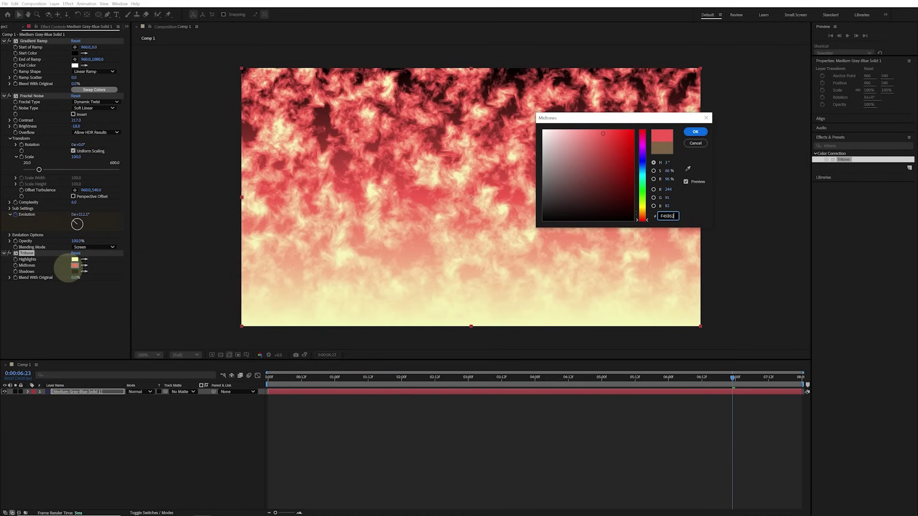
click(700, 134)
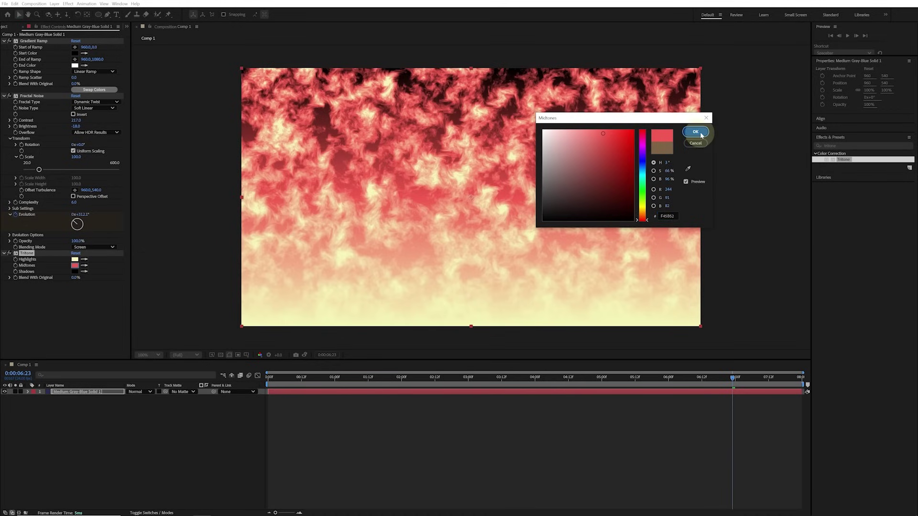
click(552, 435)
key(space)
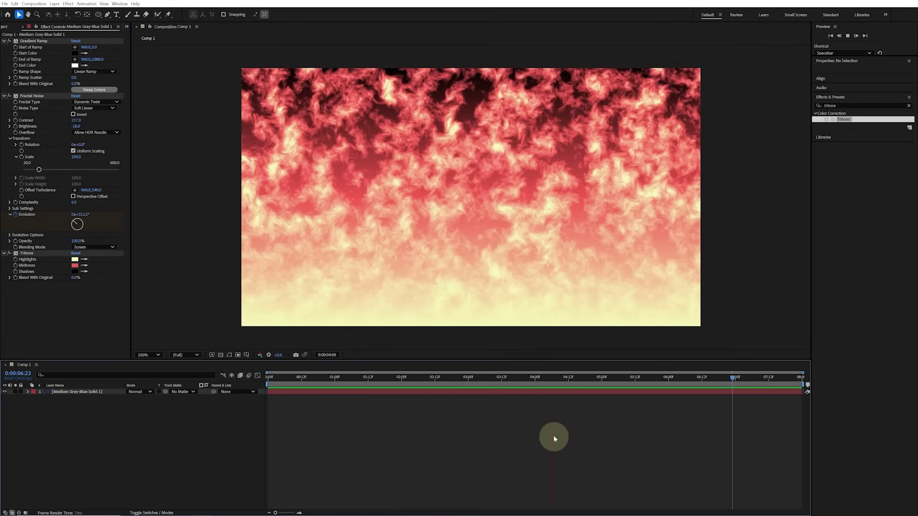
key(space)
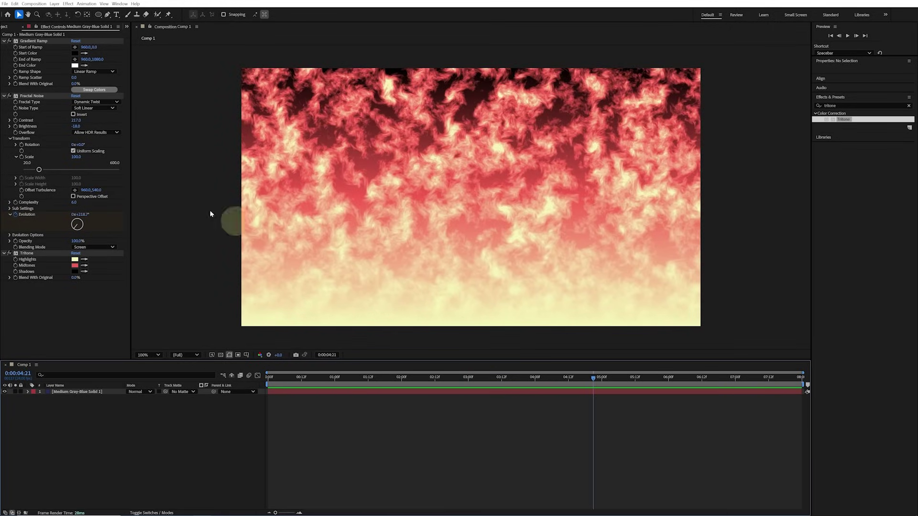
- Try Tritone between Gradient Ramp and Fractal Noise, and return it to the end of the effect stack
click(33, 255)
drag(30, 256, 38, 101)
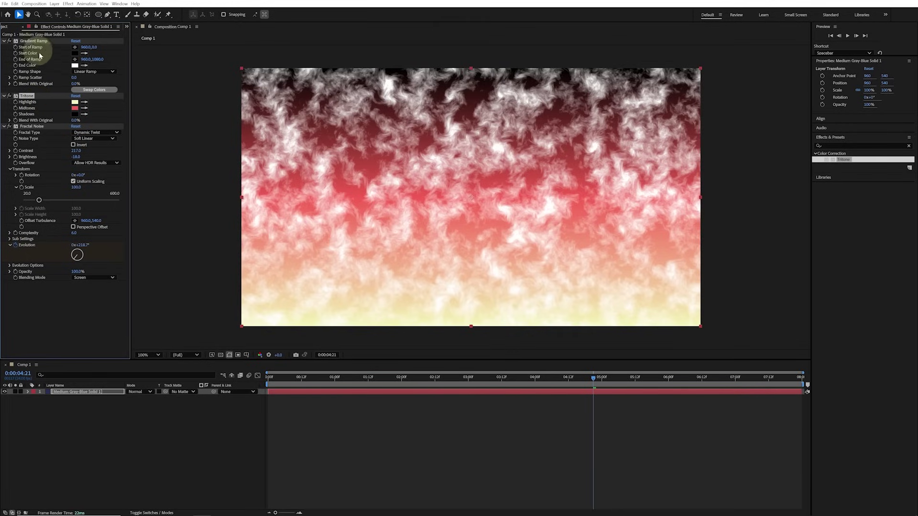
click(37, 126)
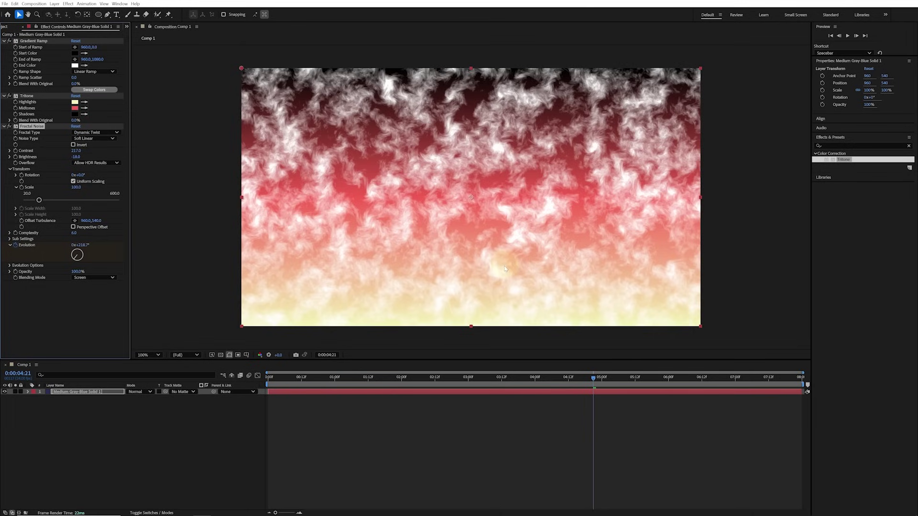
drag(26, 95, 36, 287)
- Find the CC Sphere effect and apply it to the solid after Tritone
click(839, 146)
click(908, 146)
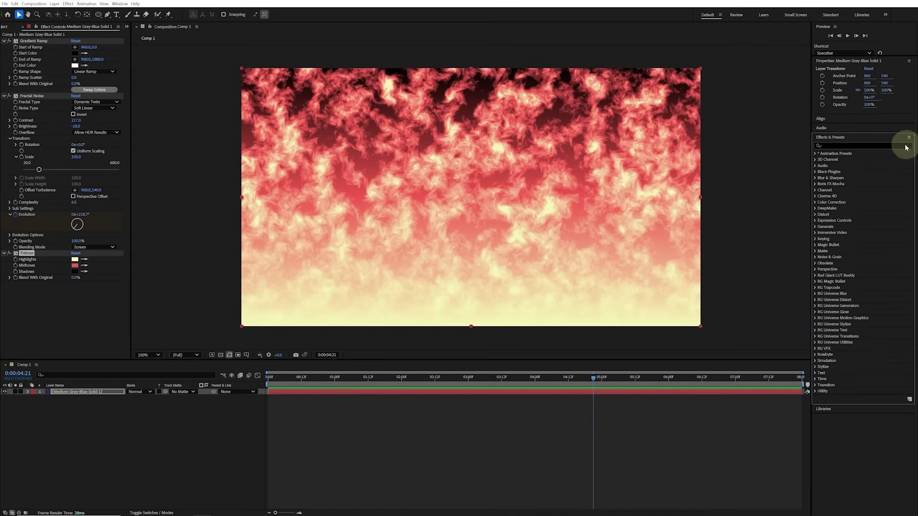
text(cc sph)
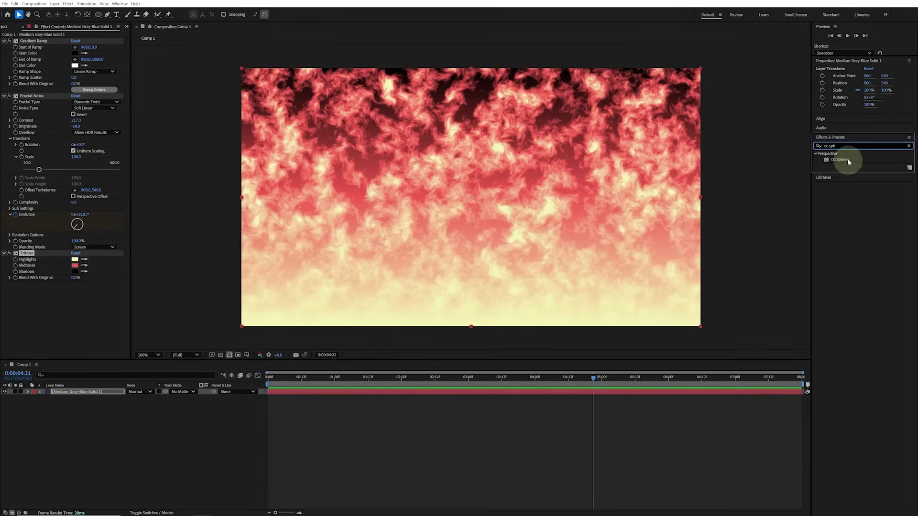
drag(848, 159, 139, 299)
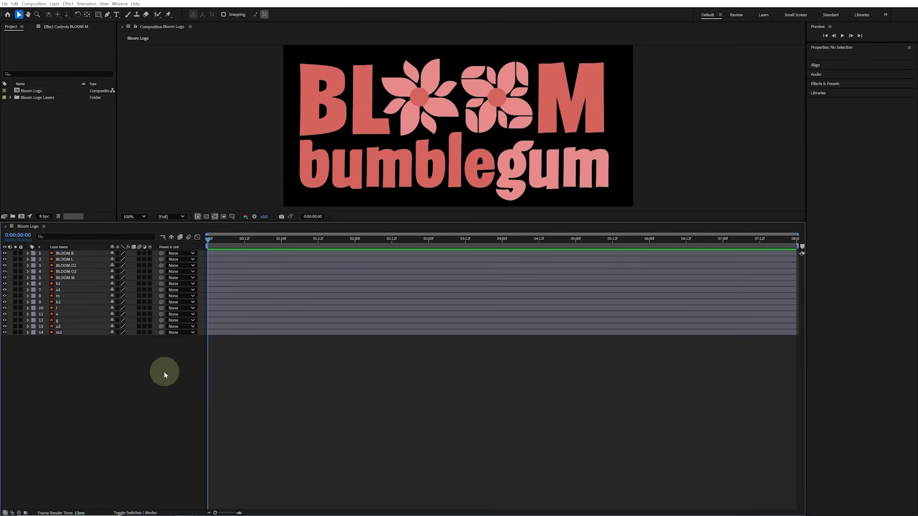
- Create a shape layer from the BLOOM M vector layer and check the original layer against its outlines
click(76, 278)
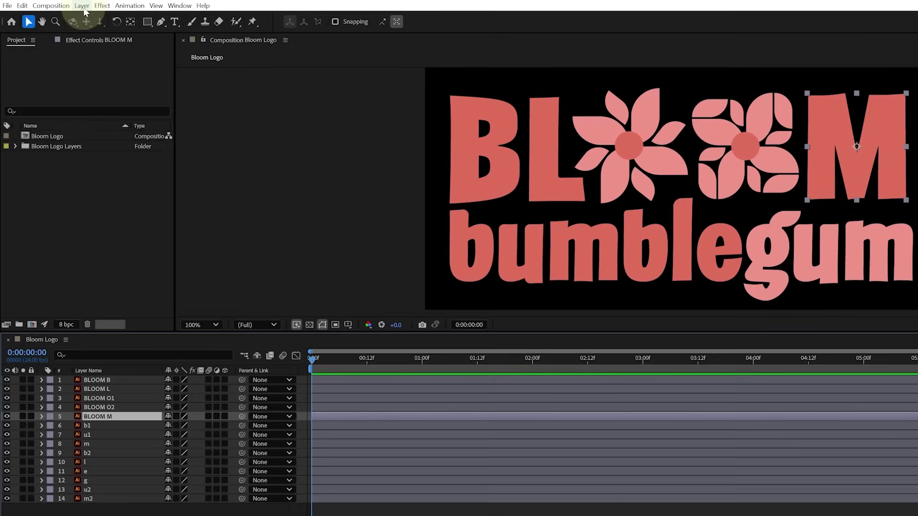
click(54, 3)
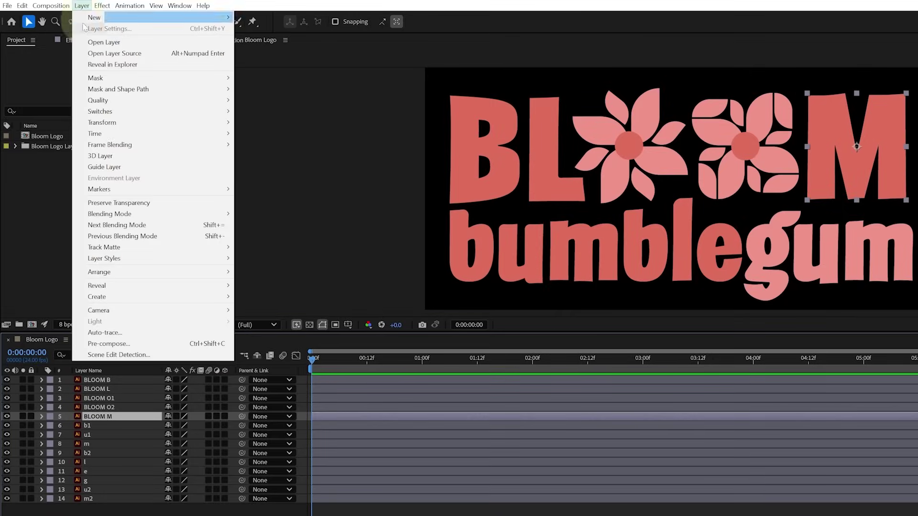
mouse_move(172, 297)
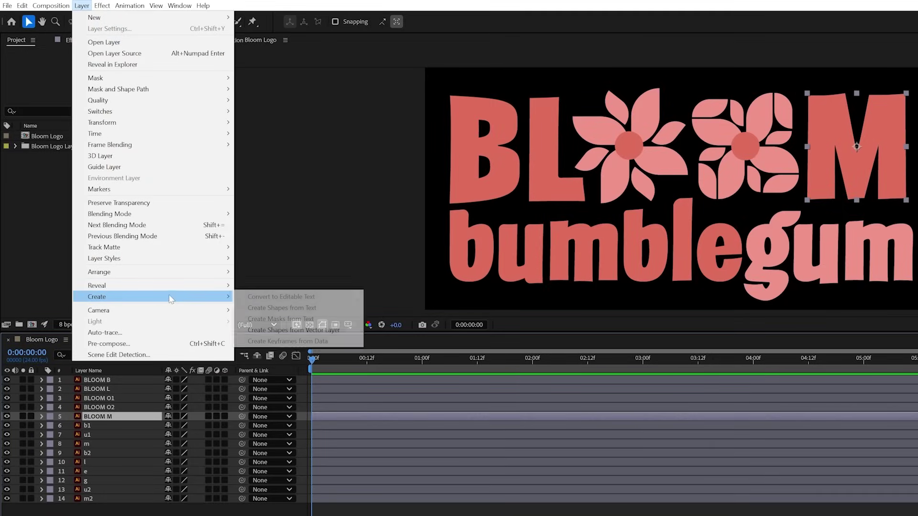
click(355, 331)
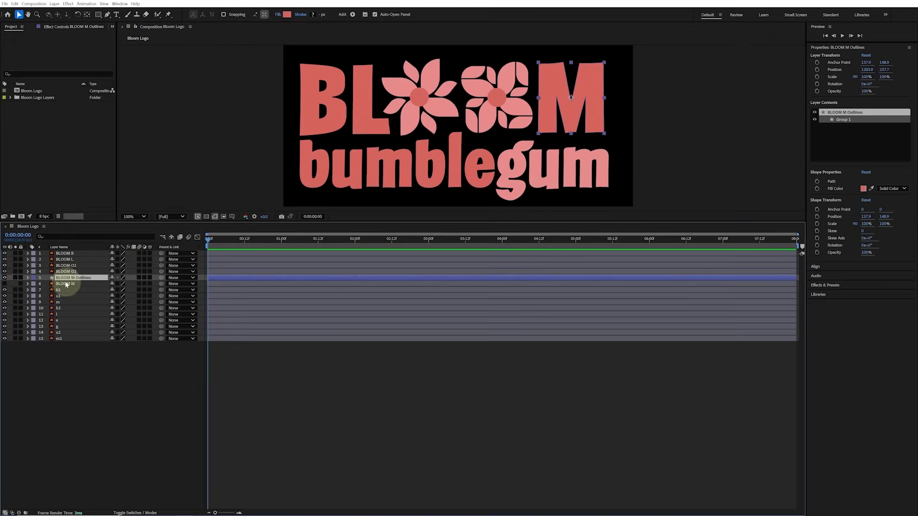
click(66, 284)
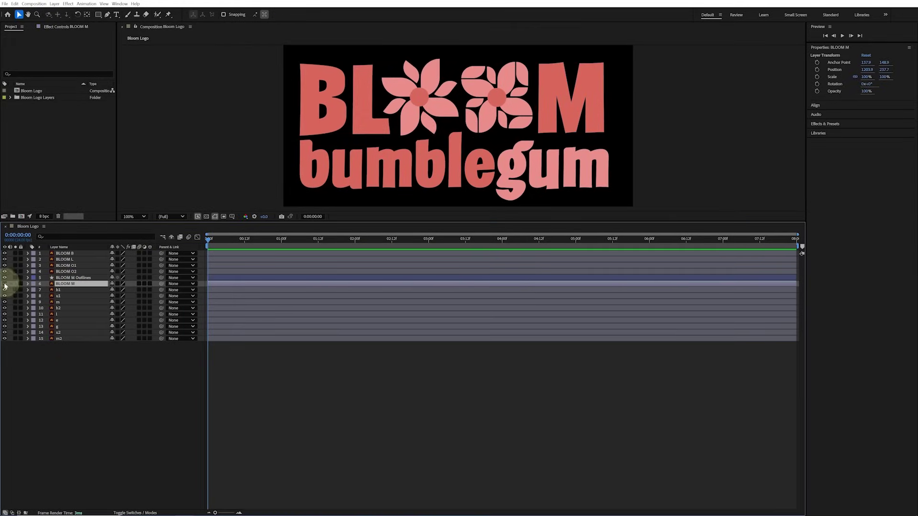
- Change the fill color of the BLOOM M Outlines layer to turquoise 5AE1CA
click(72, 278)
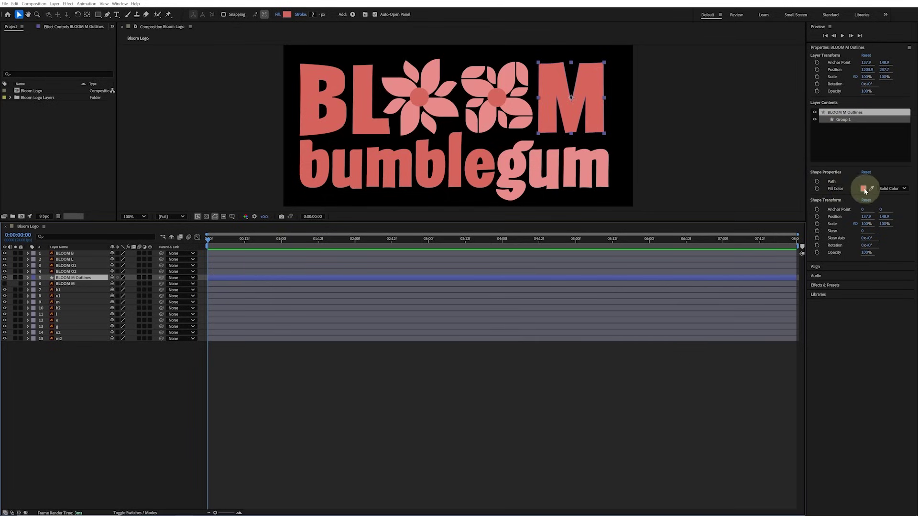
click(863, 189)
mouse_move(642, 170)
mouse_down()
mouse_move(643, 158)
mouse_move(644, 180)
mouse_up()
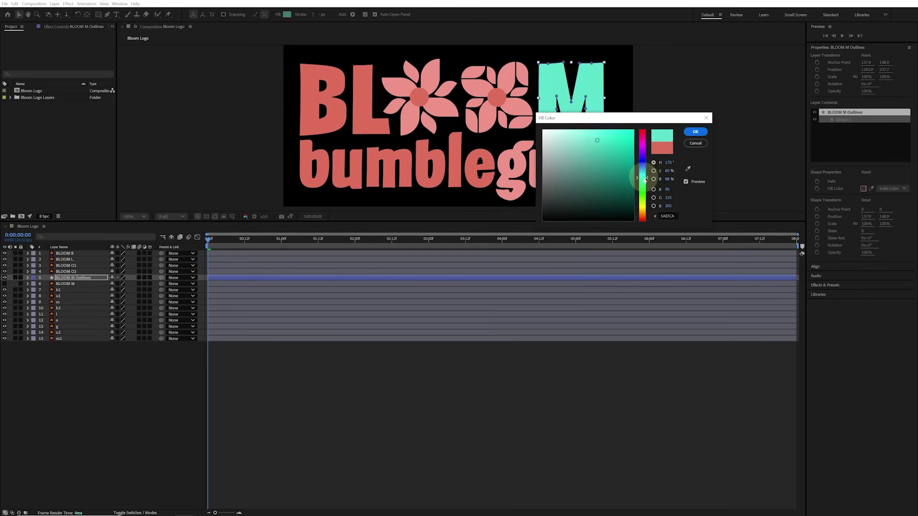
click(696, 132)
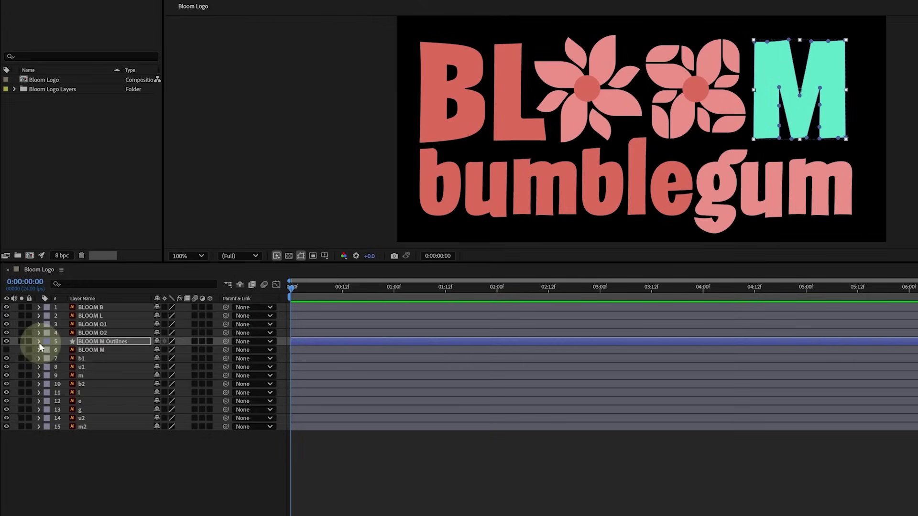
- Examine the path and fill properties inside Group 1 of the BLOOM M Outlines layer
click(38, 341)
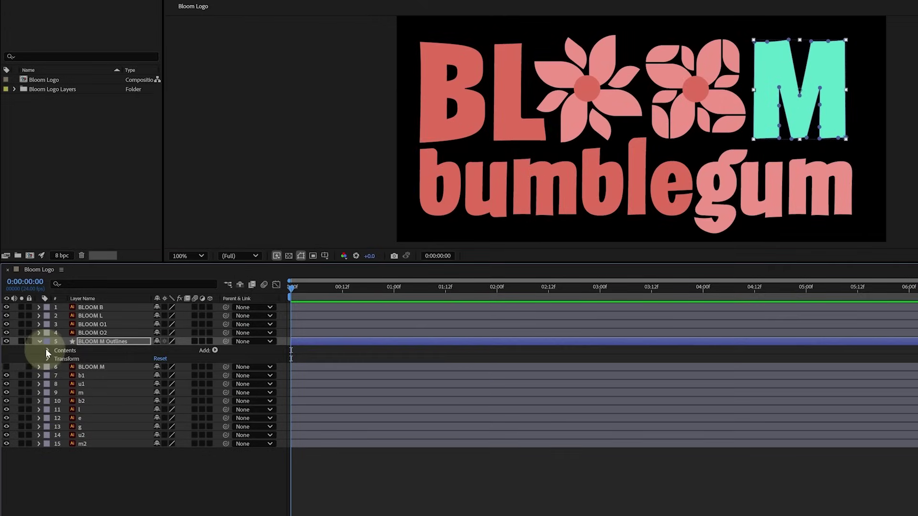
click(48, 351)
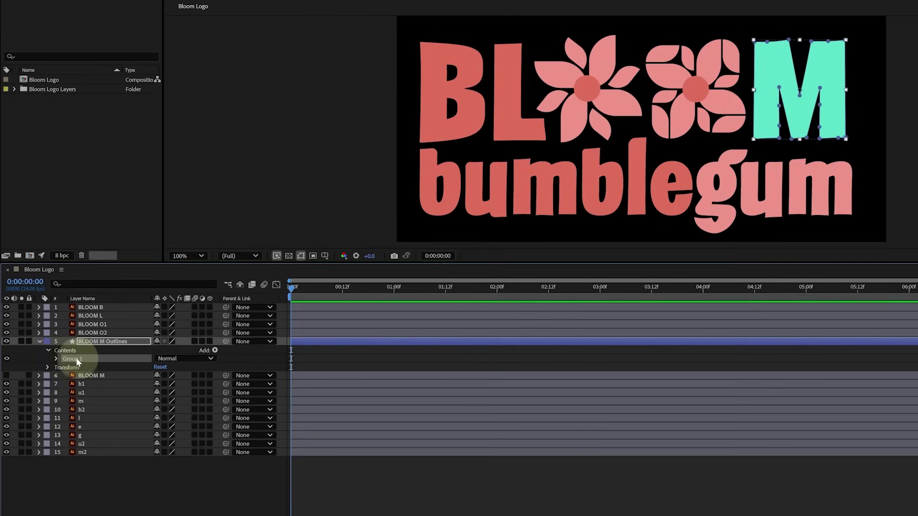
click(56, 359)
click(78, 368)
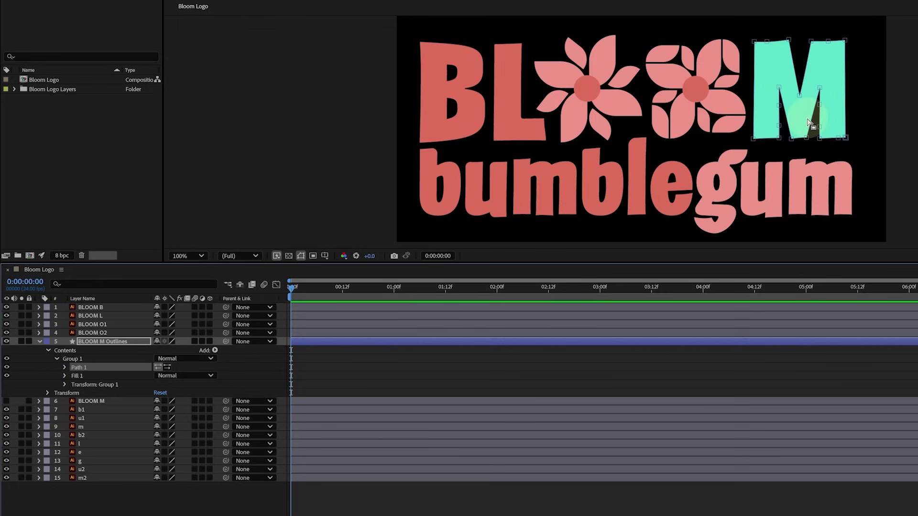
click(95, 376)
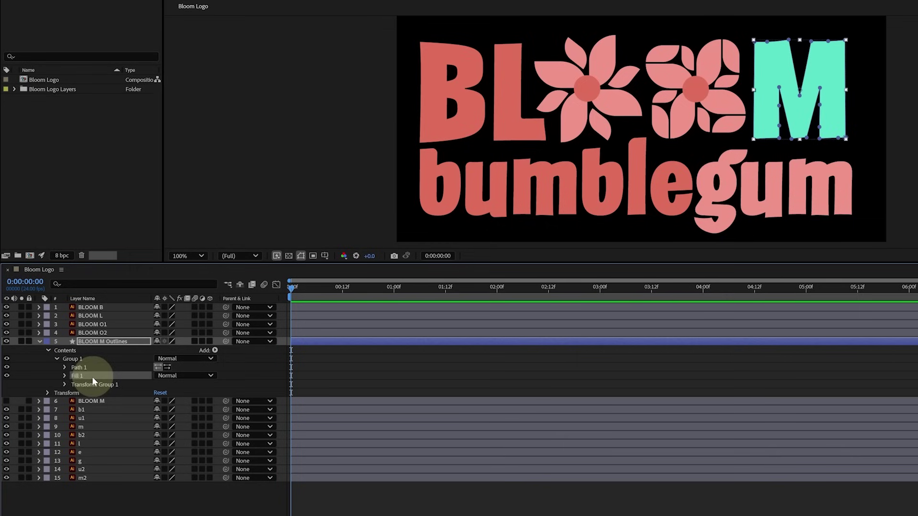
click(65, 377)
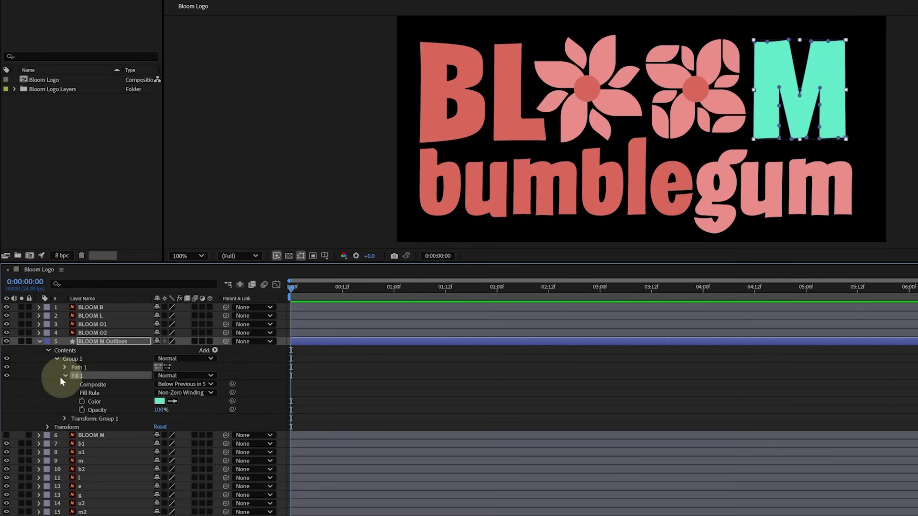
- Add a white 31 px stroke to the M outlines and nudge the letter's center path point slightly downward
click(215, 350)
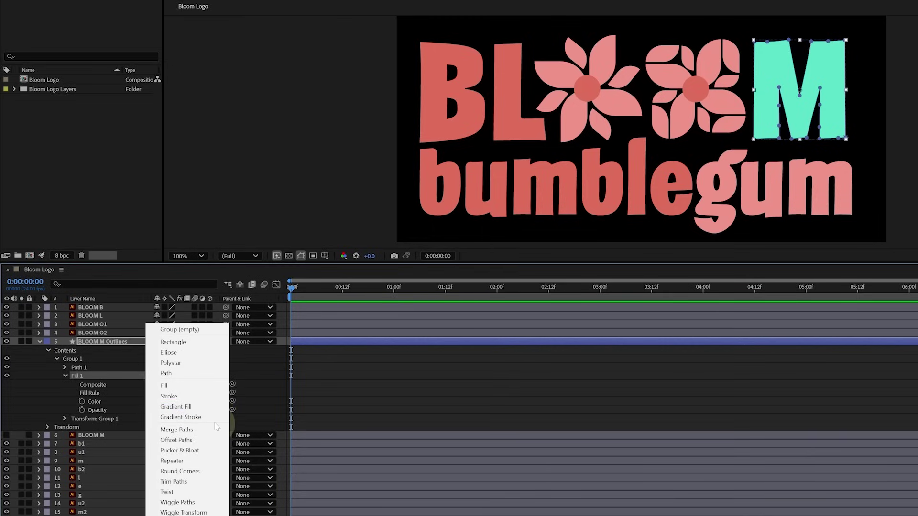
click(213, 400)
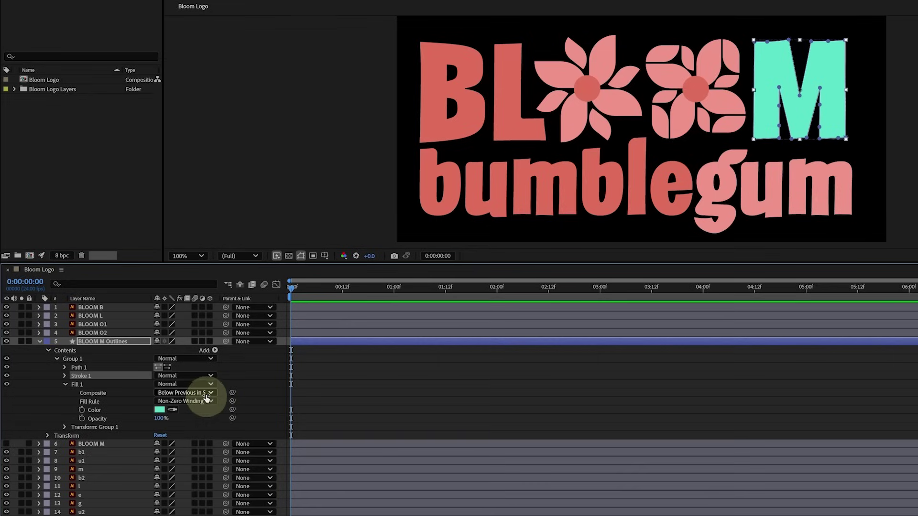
click(65, 376)
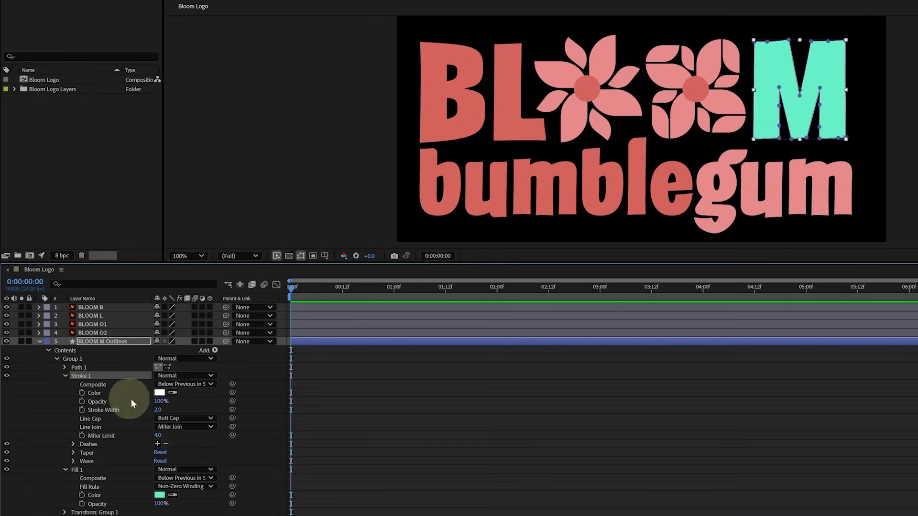
drag(157, 410, 182, 412)
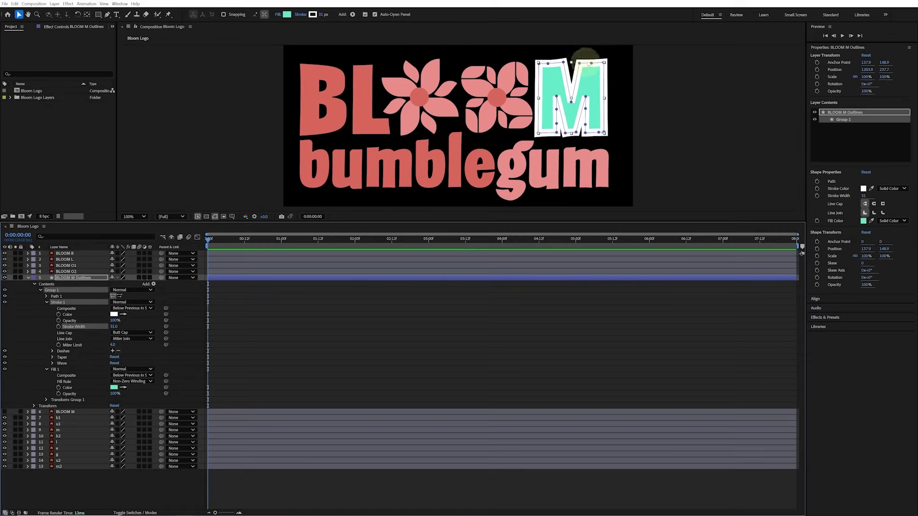
mouse_move(572, 102)
mouse_down()
mouse_move(573, 78)
mouse_move(572, 111)
mouse_up()
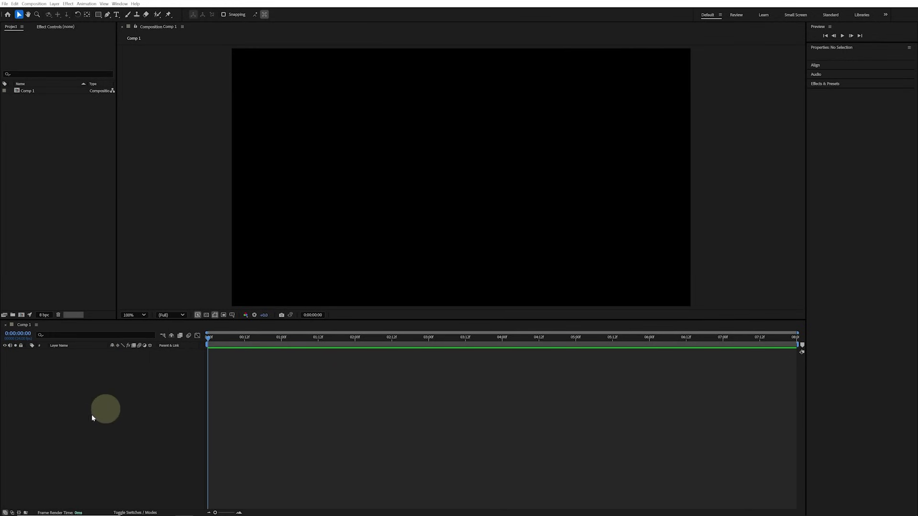
- Draw a white rectangle about 446 by 621 px with a red 41 px stroke on the left half of Comp 1
click(98, 14)
click(329, 109)
drag(329, 109, 435, 257)
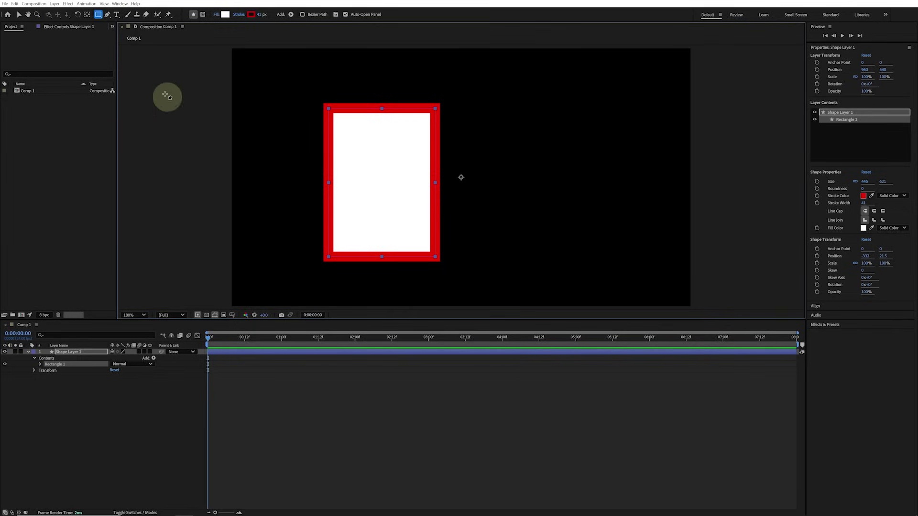
- Draw a closed Pen tool shape beside the rectangle, with three corner points on top and a smooth rounded bottom, in the same shape layer
click(108, 14)
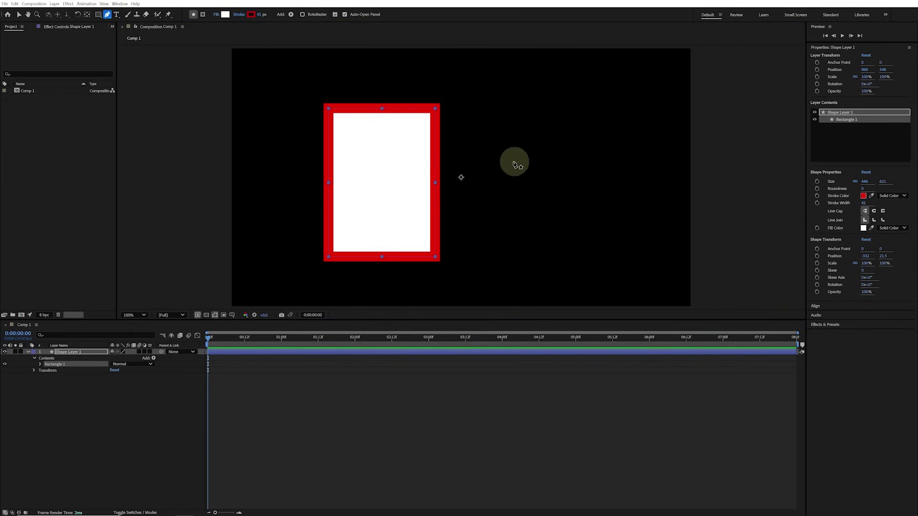
click(513, 161)
click(578, 105)
click(641, 160)
drag(604, 262, 493, 261)
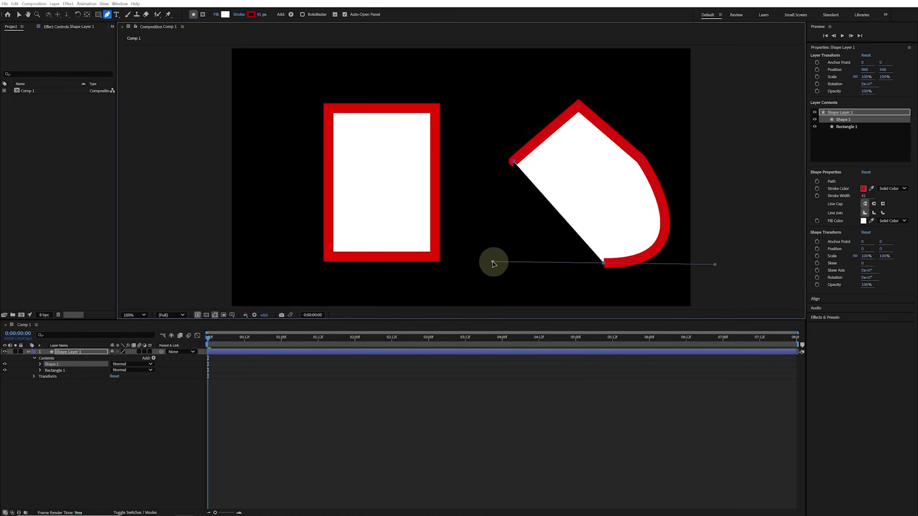
click(513, 164)
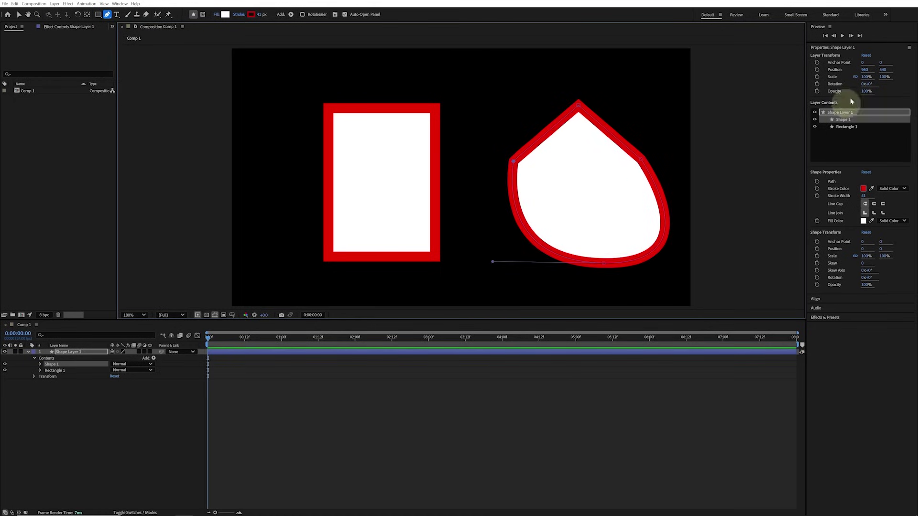
- Try scaling the shape layer, and compare the shape properties of Rectangle 1 and Shape 1
drag(865, 76, 917, 76)
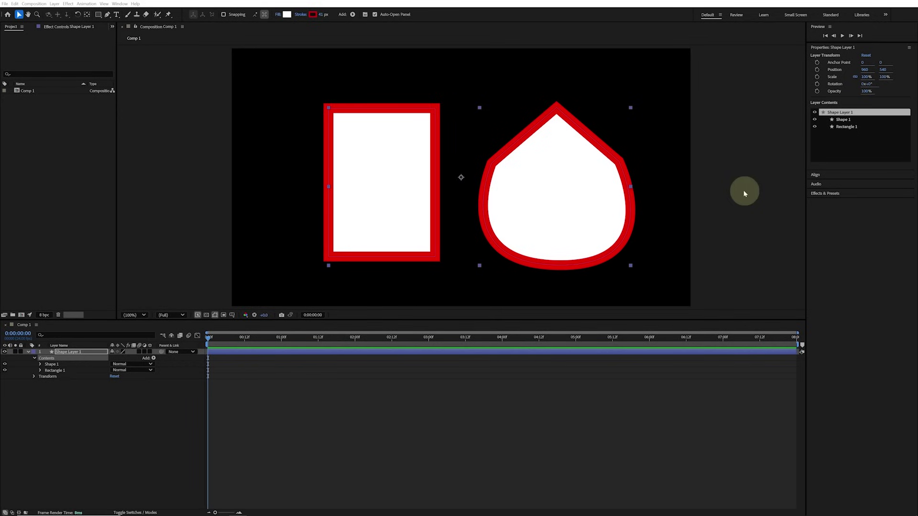
click(73, 352)
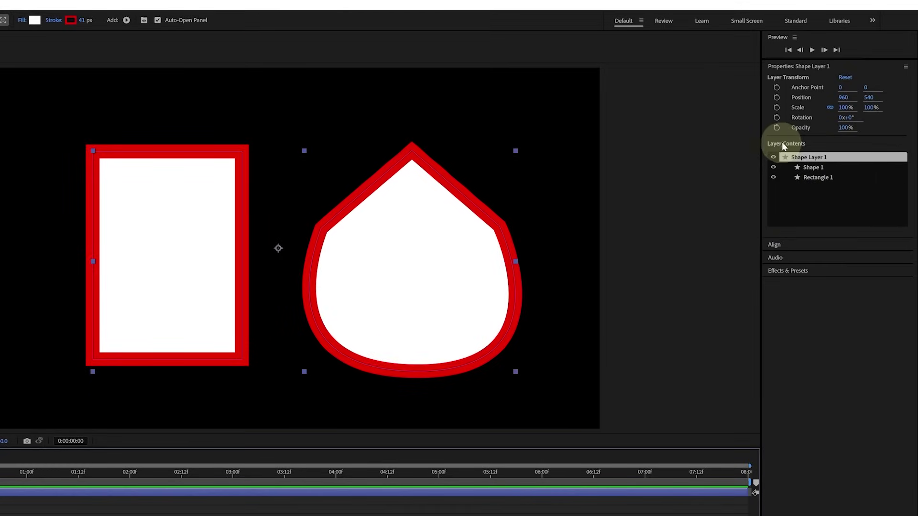
click(816, 177)
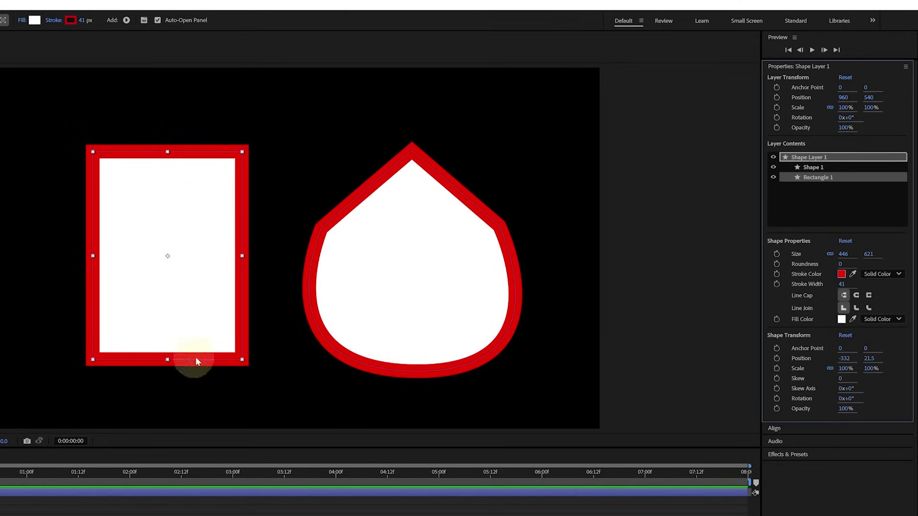
click(830, 168)
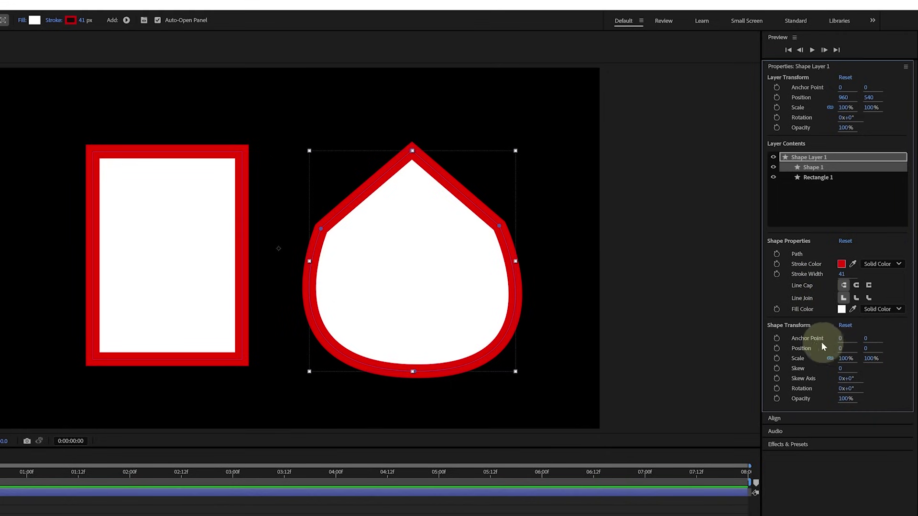
- Unlink Rectangle 1's size proportions and set its size to 433 by 636.3 with a roundness of 128
click(819, 177)
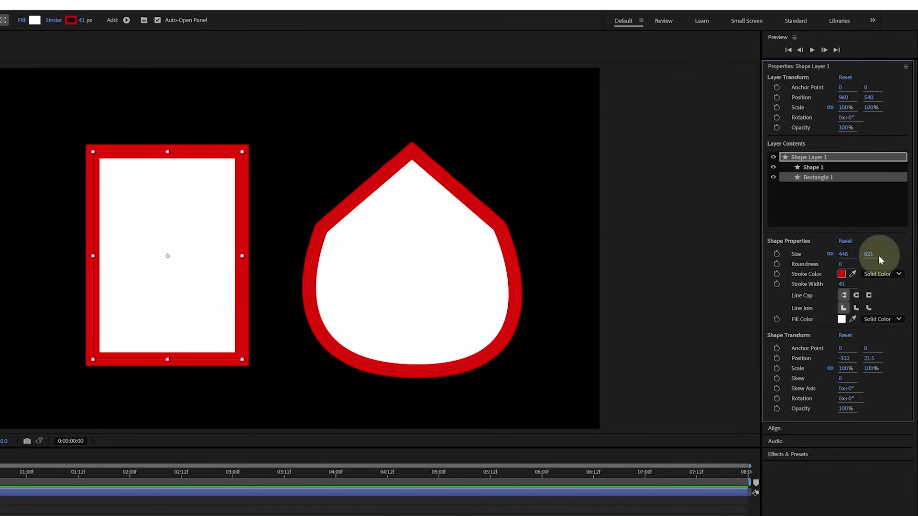
drag(844, 255, 903, 258)
click(831, 254)
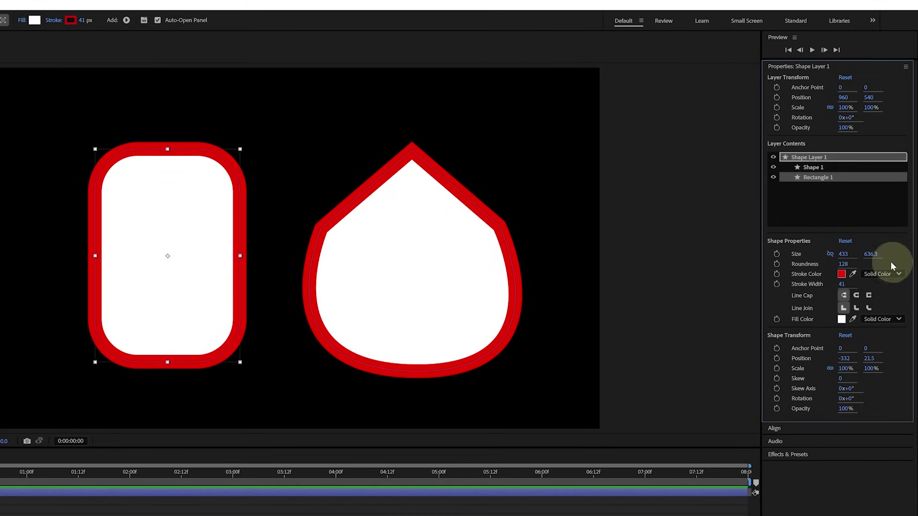
- Change Rectangle 1's stroke color to blue and set its stroke width to 24
click(841, 276)
drag(531, 199, 531, 233)
click(608, 184)
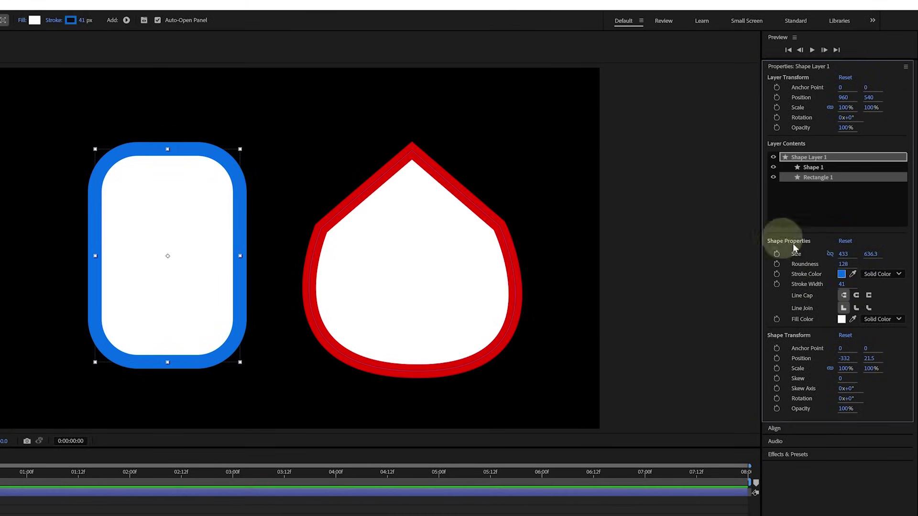
drag(838, 284, 830, 281)
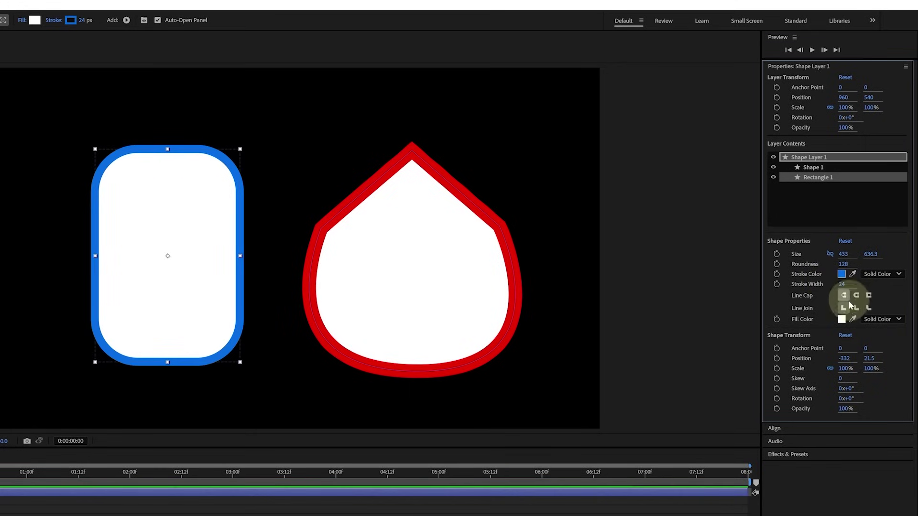
- Give Rectangle 1 a linear gradient fill and stretch the gradient diagonally from its upper-left area to its lower-right area
click(898, 319)
click(891, 360)
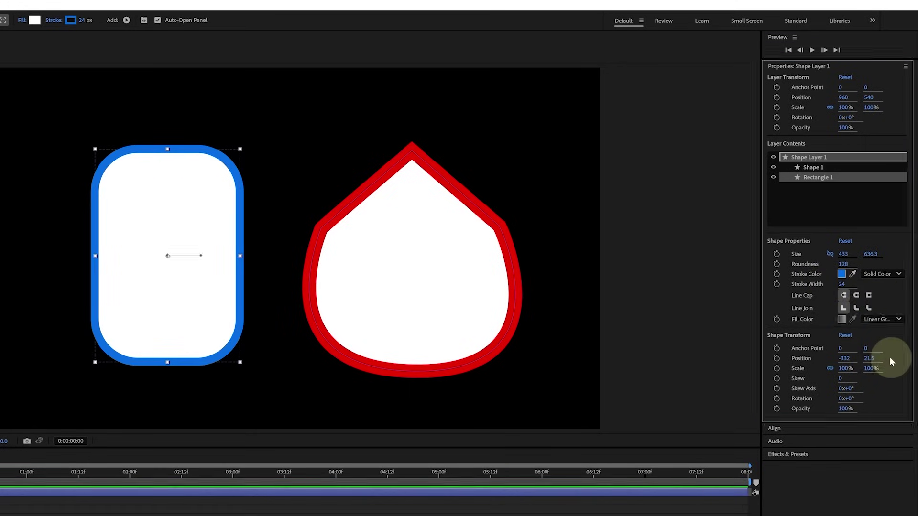
drag(203, 258, 211, 320)
drag(168, 258, 122, 192)
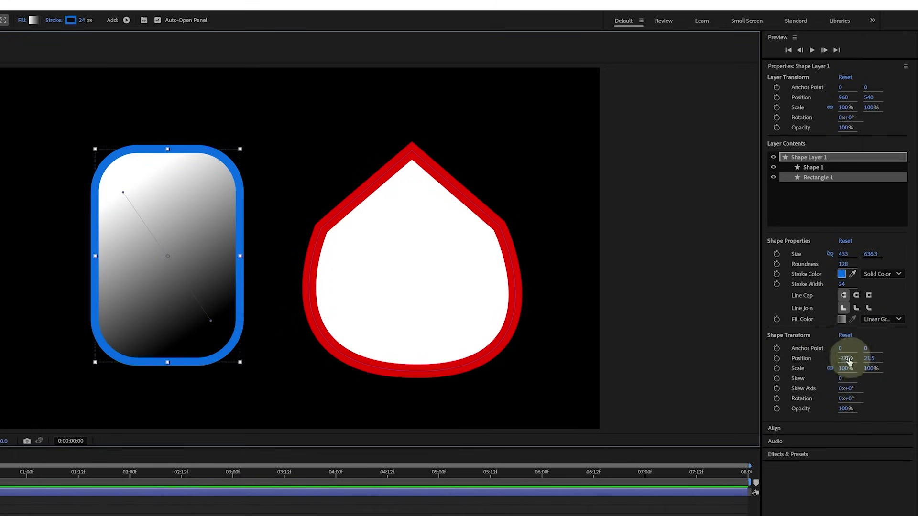
- Set Rectangle 1's shape position X to 0 and move the rectangle above Shape 1 in the layer contents
mouse_move(844, 362)
mouse_down()
mouse_move(913, 362)
mouse_move(795, 358)
mouse_move(841, 358)
mouse_up()
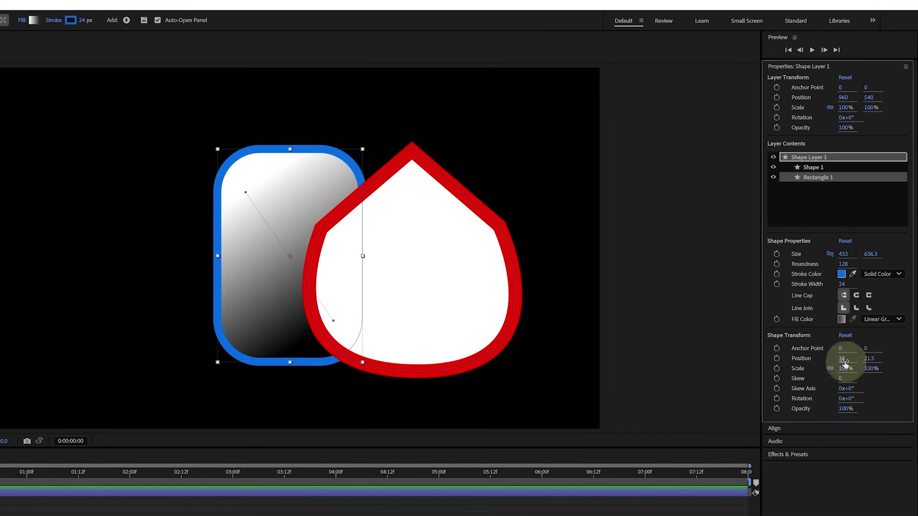
drag(842, 361, 803, 344)
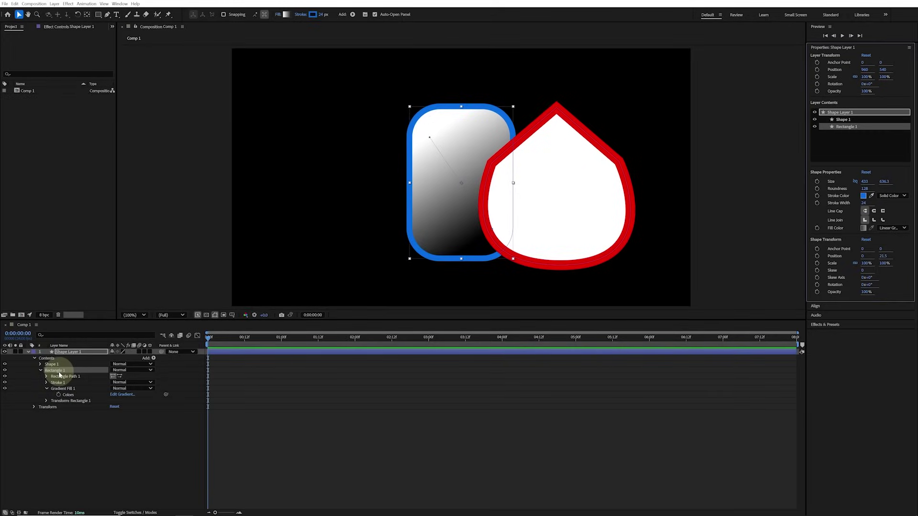
drag(58, 372, 61, 364)
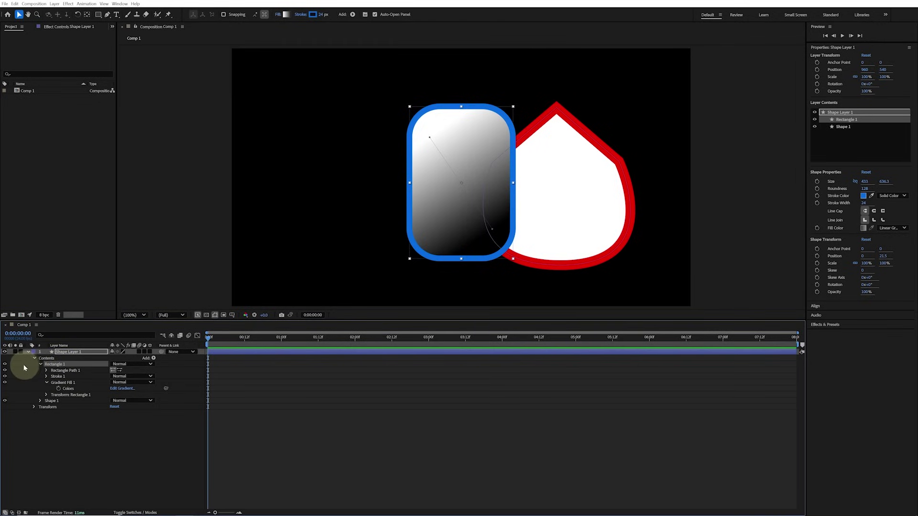
- Check Shape 1's stroke by hiding and showing it, and move Fill 1 above Stroke 1 within Shape 1
click(40, 400)
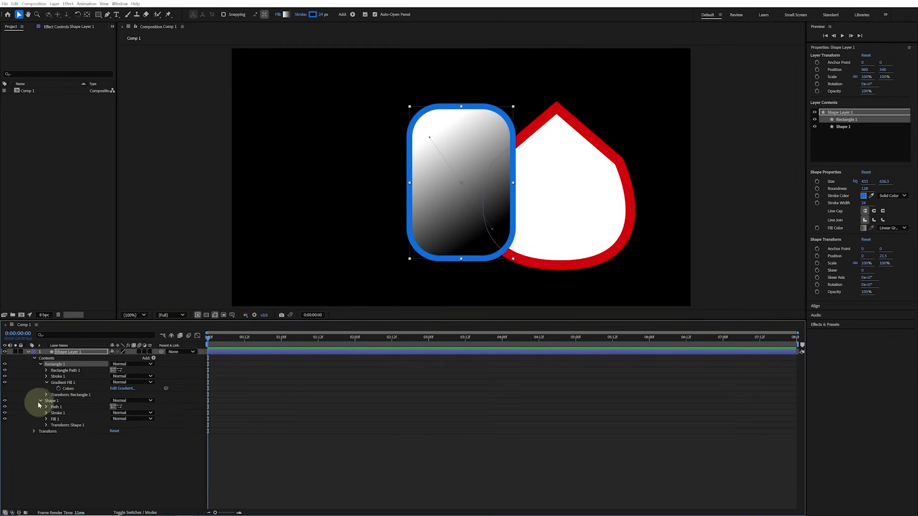
click(5, 413)
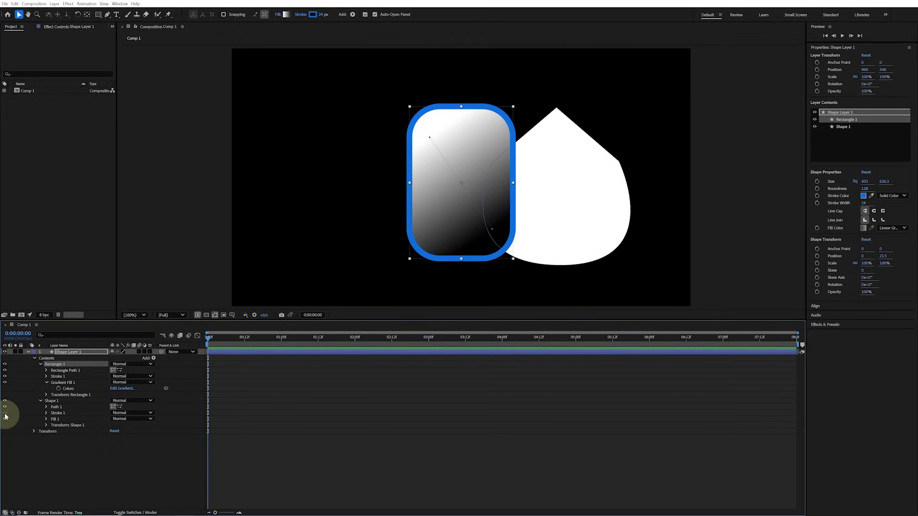
click(5, 414)
click(57, 418)
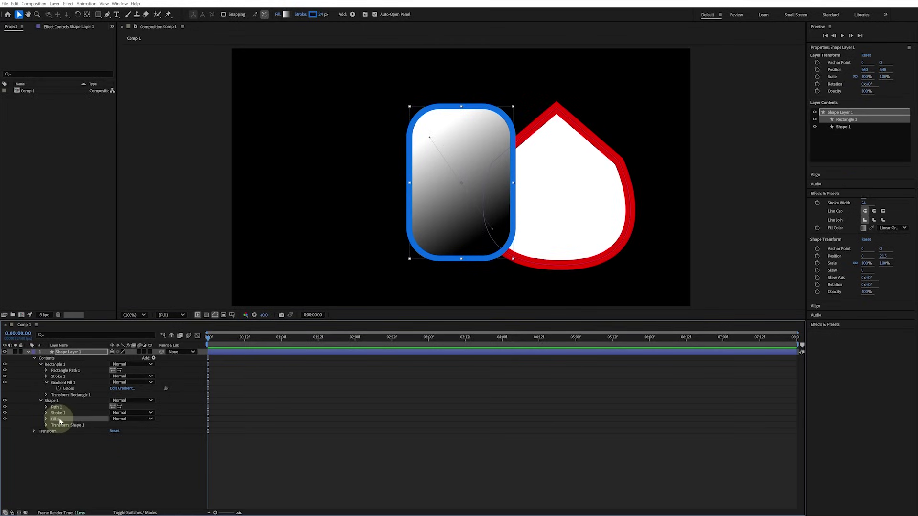
drag(59, 418, 64, 411)
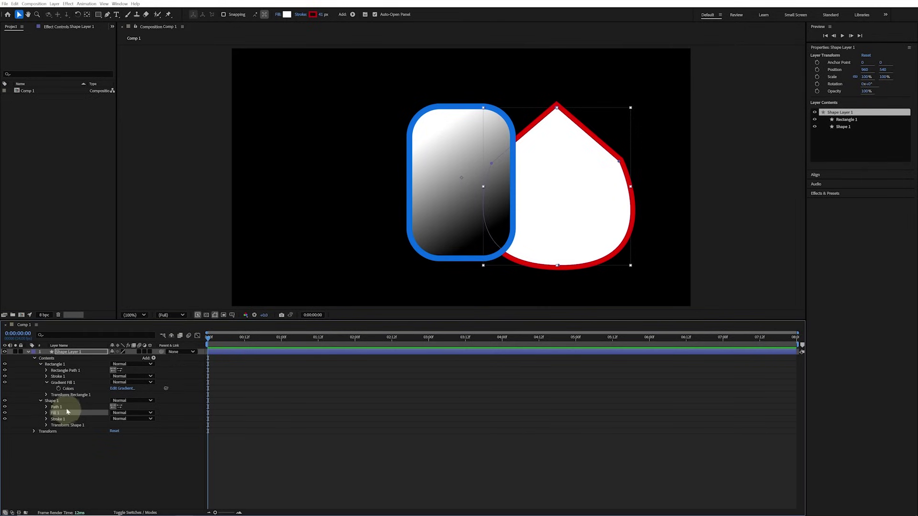
click(59, 360)
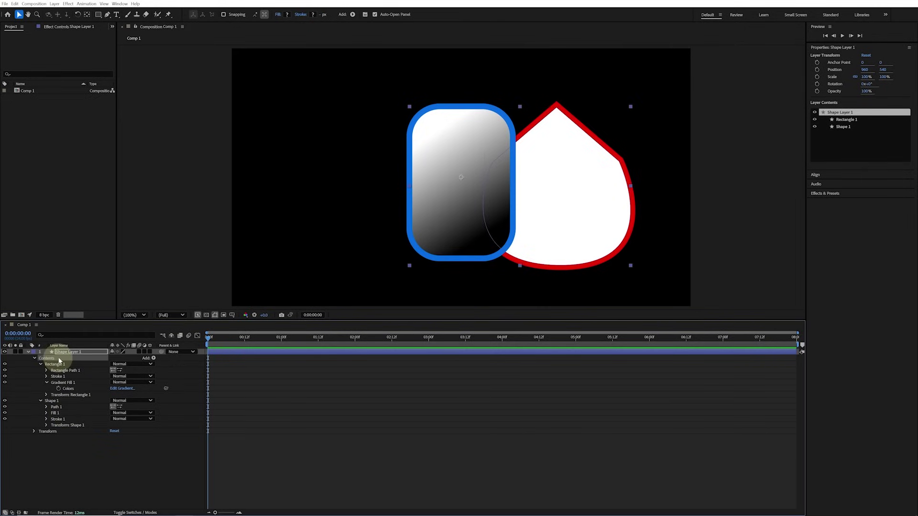
- Add Merge Paths to Shape Layer 1's contents, try its Subtract mode, and set the mode back to Add
click(153, 358)
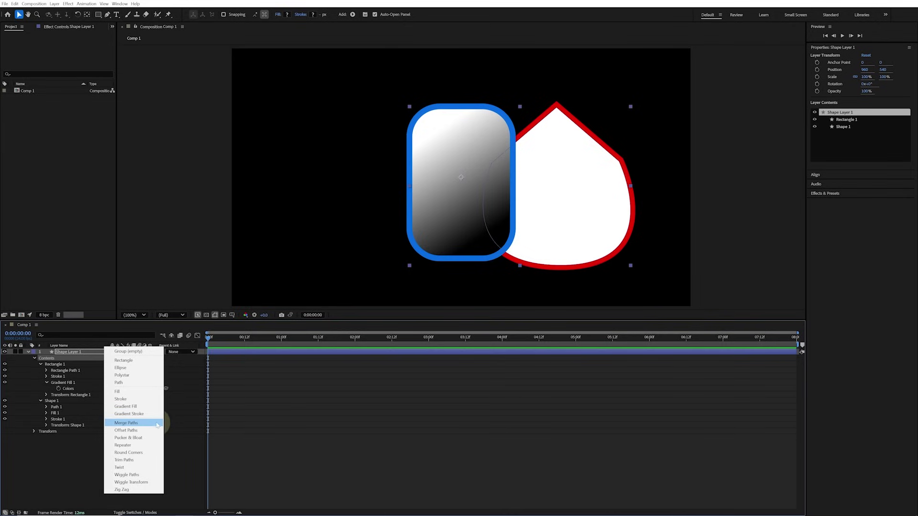
click(156, 424)
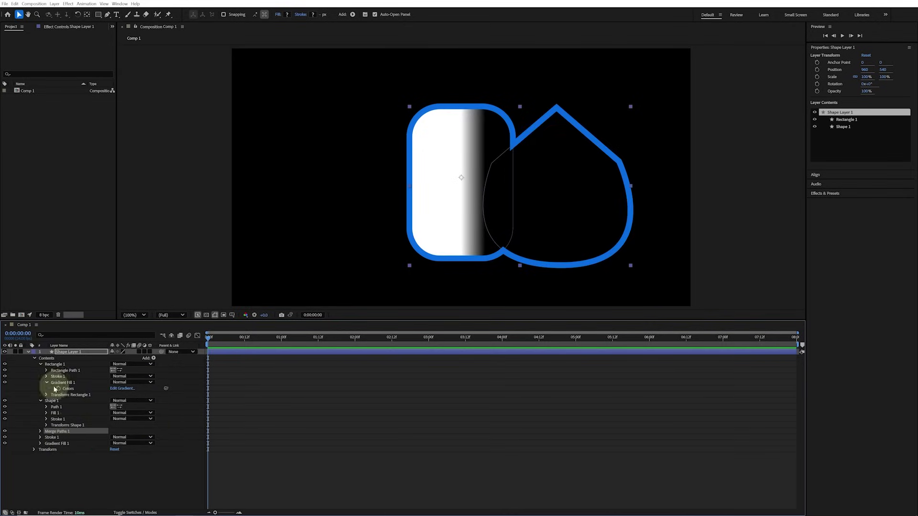
click(40, 432)
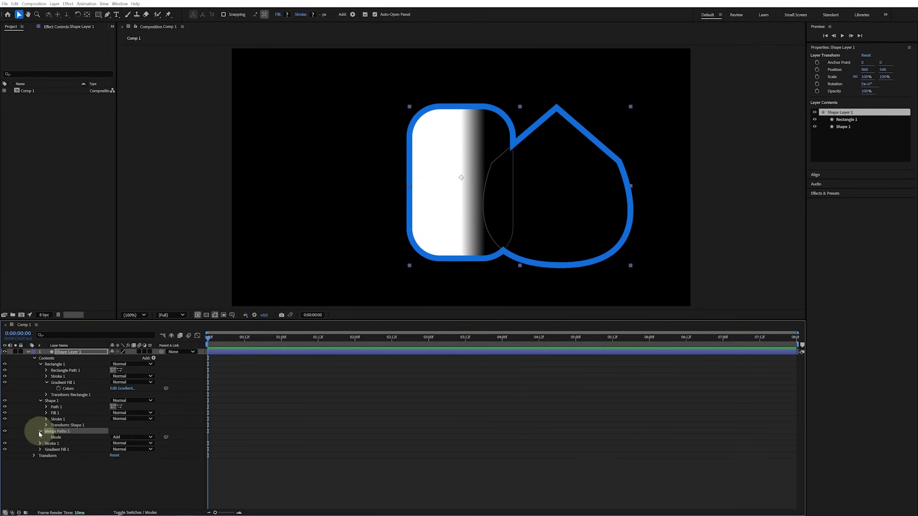
click(151, 438)
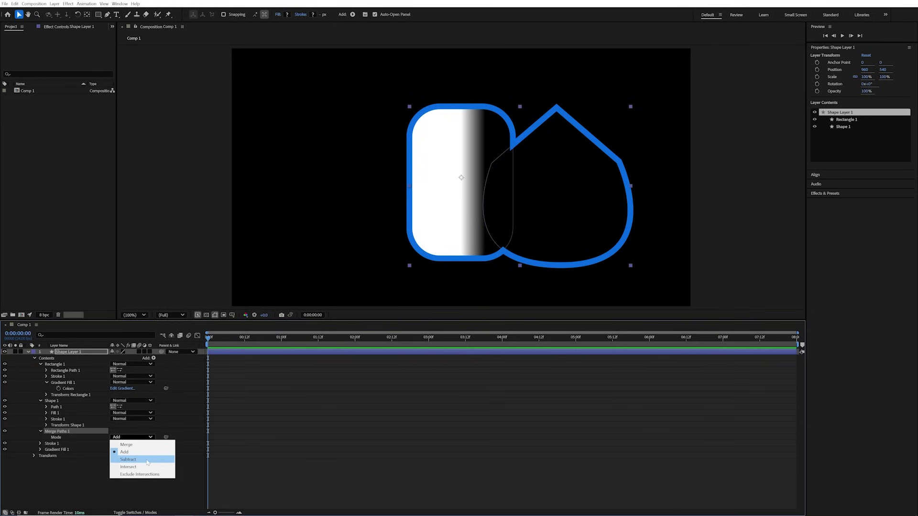
click(148, 461)
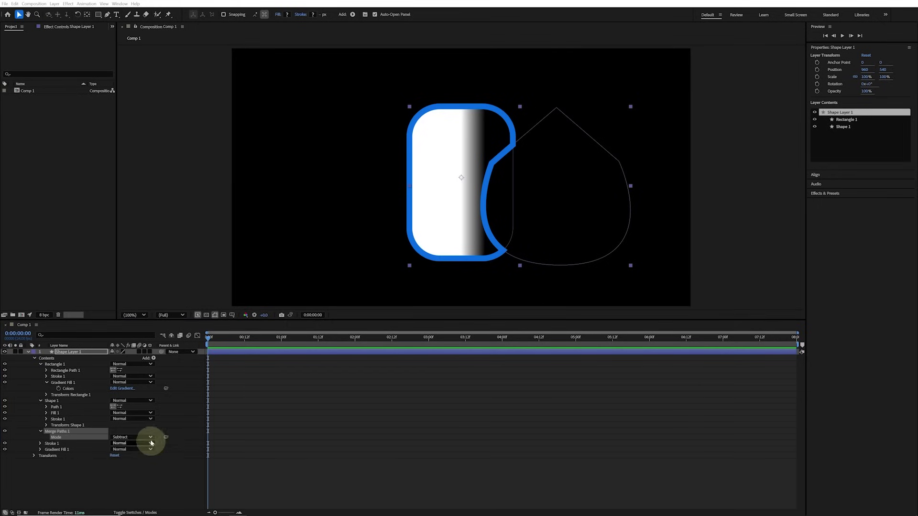
click(149, 437)
click(138, 452)
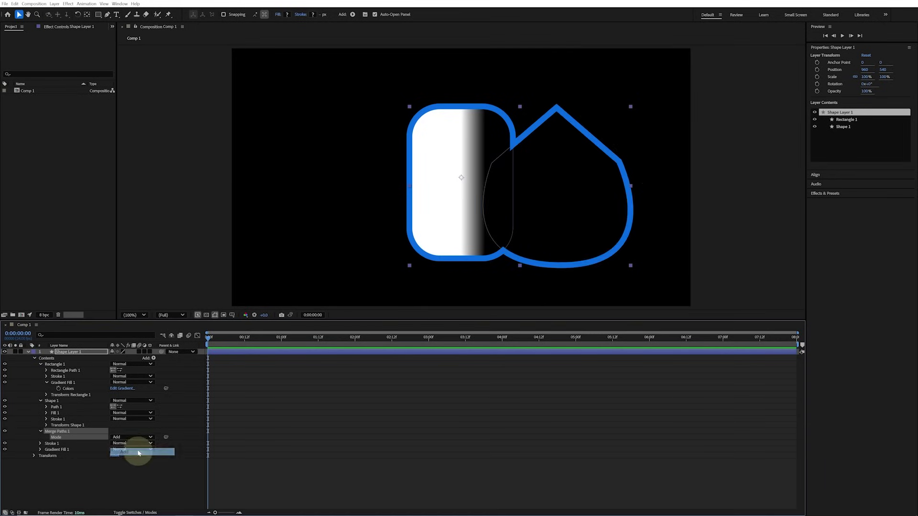
- Add a Zig Zag operator to Shape Layer 1's contents and collapse the Rectangle 1 and Shape 1 groups
click(154, 359)
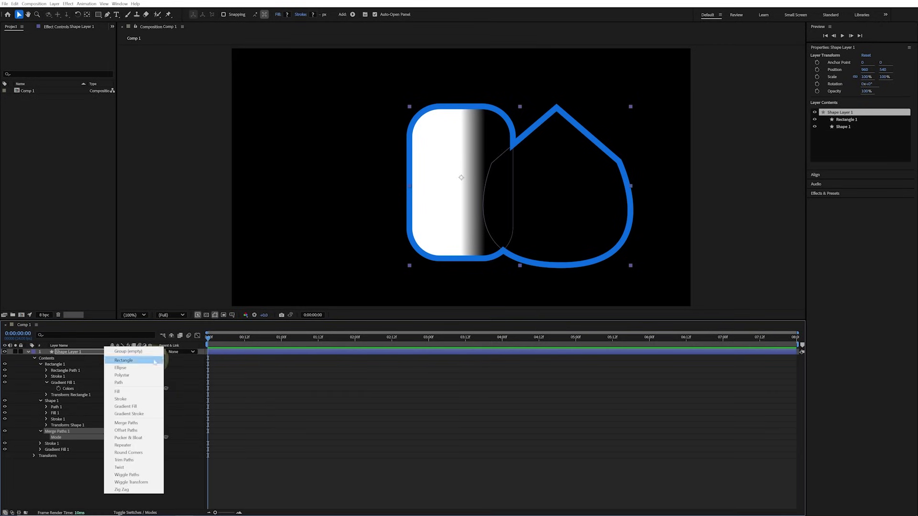
click(149, 491)
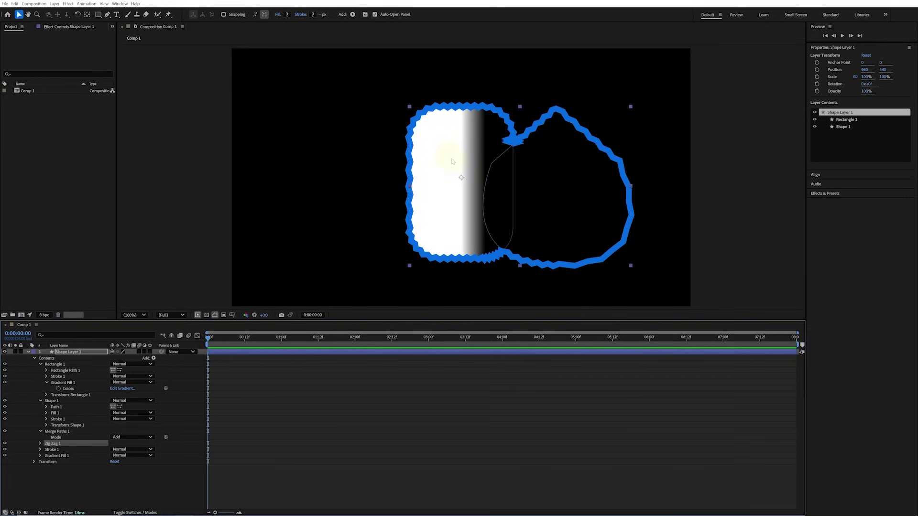
click(41, 365)
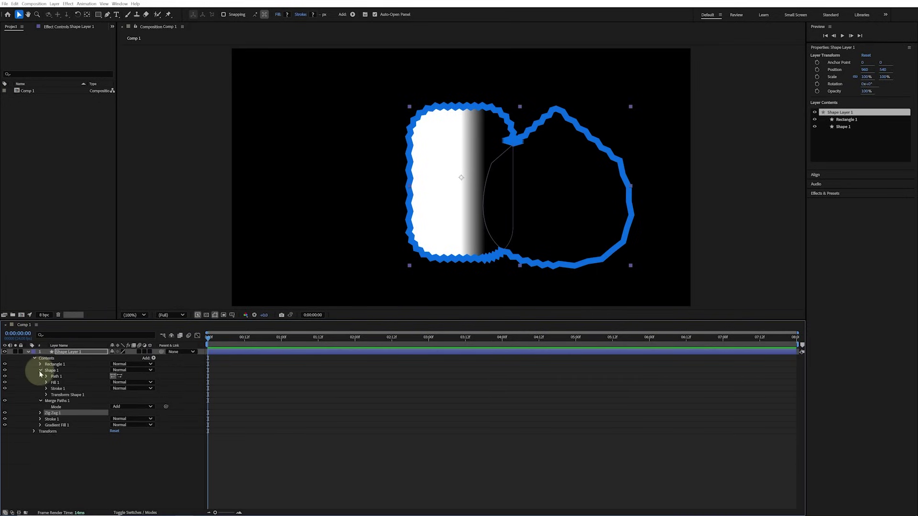
click(40, 370)
- Examine the order of the shape groups, Merge Paths, Zig Zag, stroke and gradient fill in the layer contents
click(56, 365)
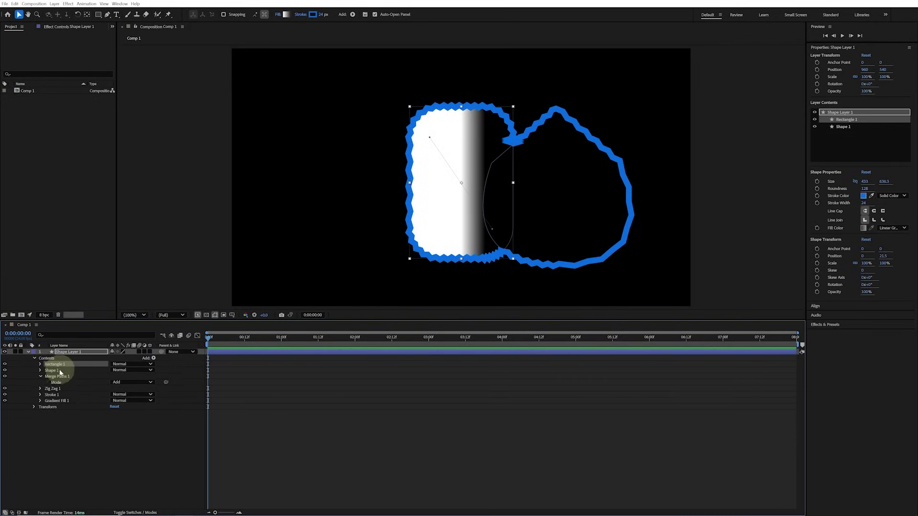
click(58, 372)
click(63, 378)
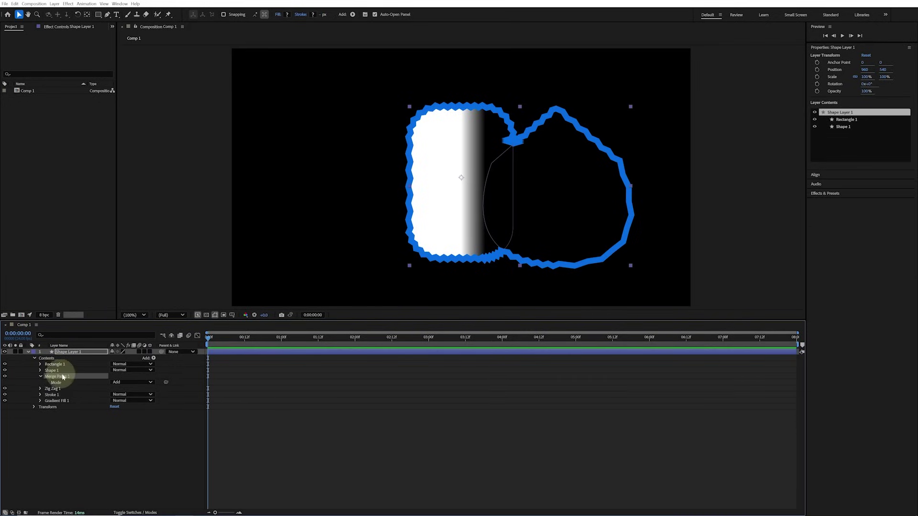
click(62, 389)
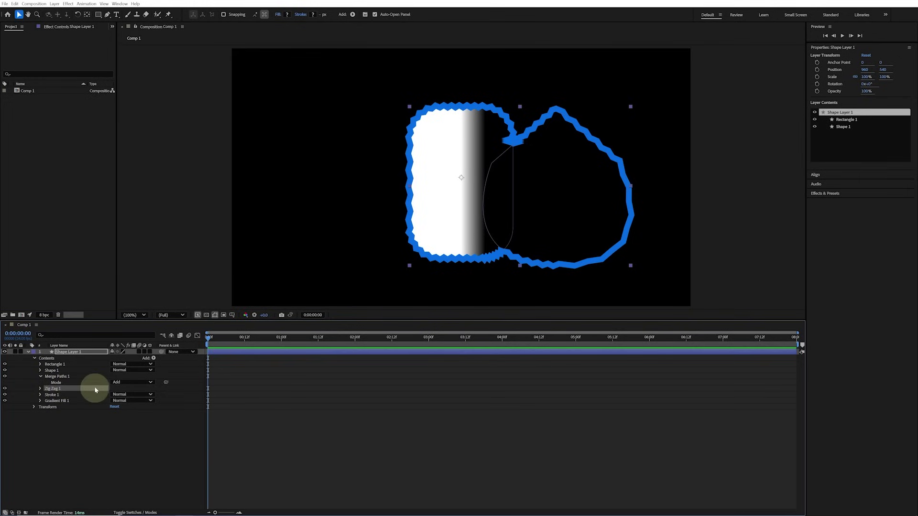
click(56, 395)
click(66, 401)
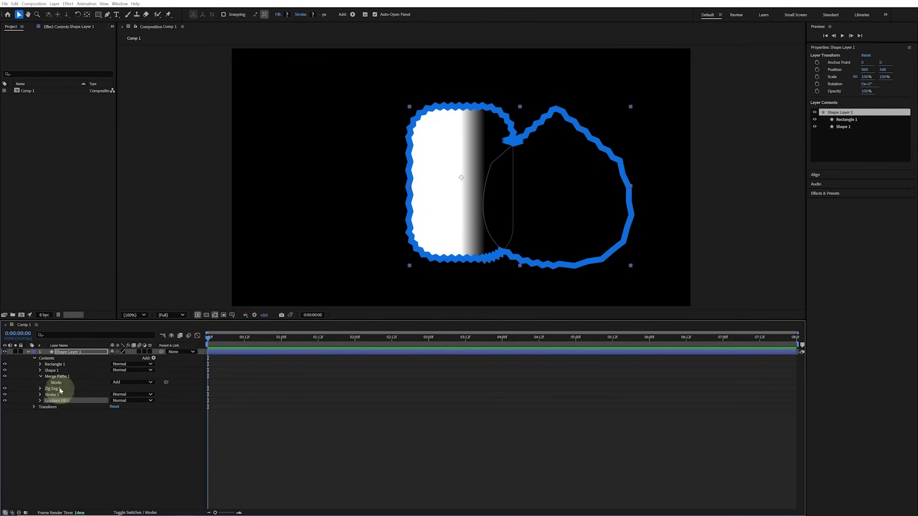
- Move Zig Zag 1 into the Shape 1 group and expand the group to check its contents
click(58, 390)
drag(59, 391, 56, 374)
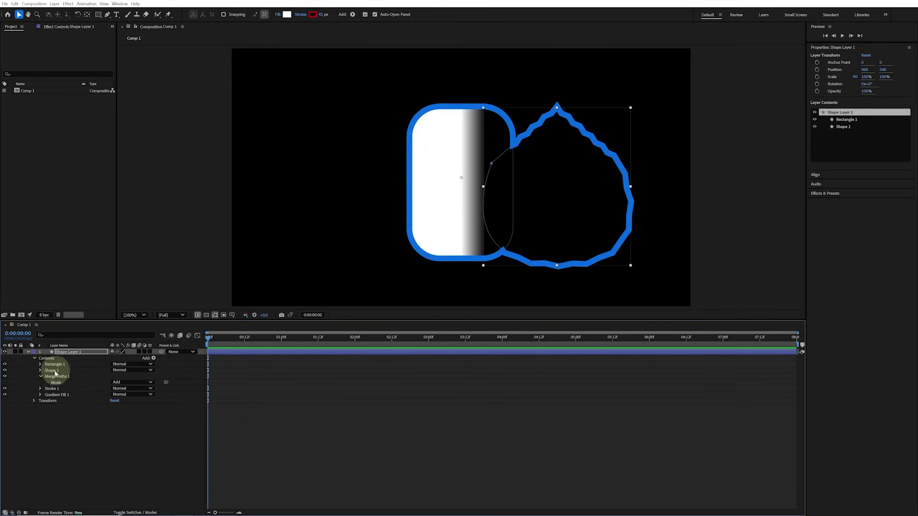
click(40, 370)
click(52, 371)
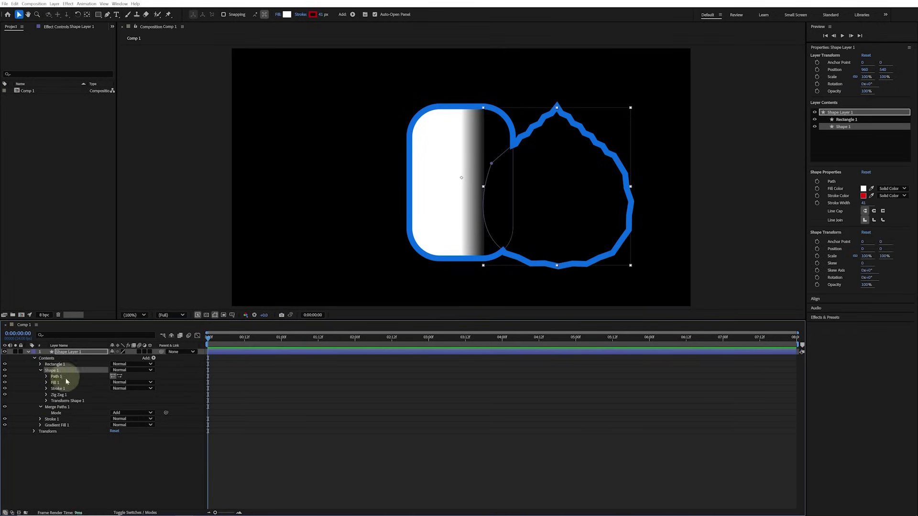
click(58, 395)
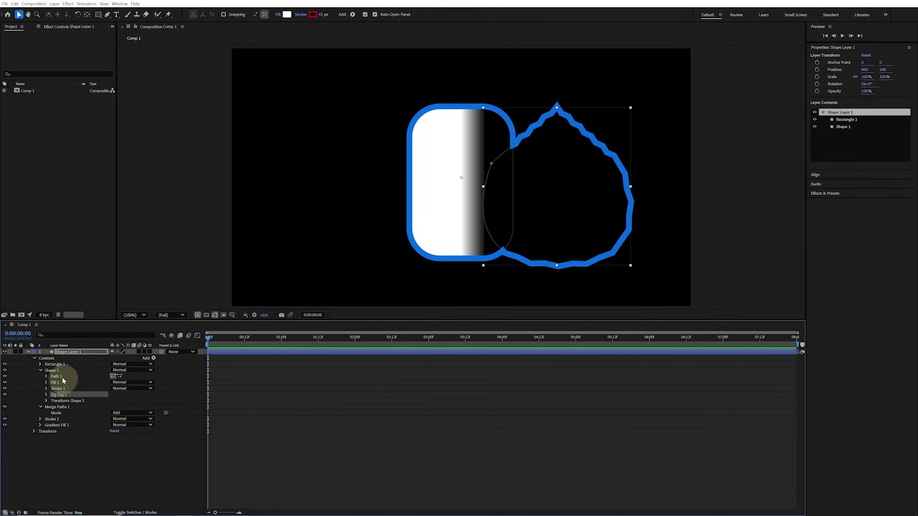
click(53, 371)
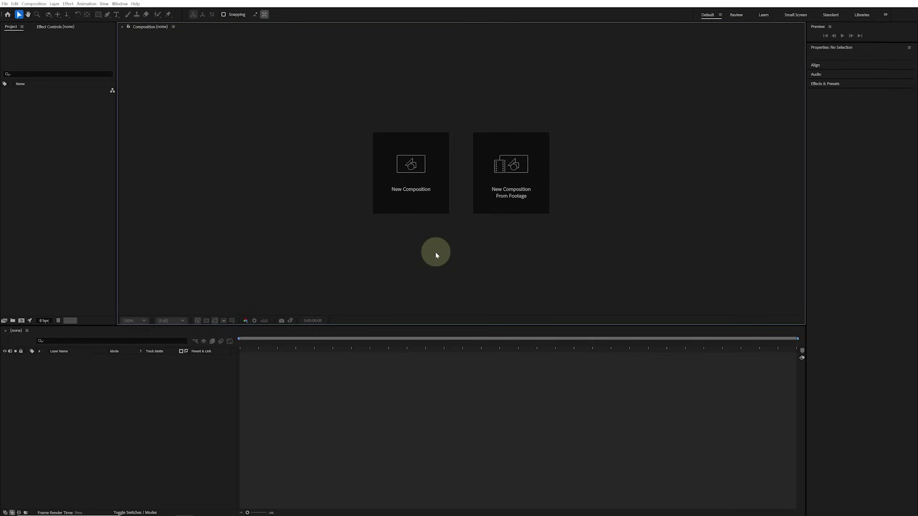
- Create a composition named Shape Design with the HD 1920x1080 24 fps preset
click(415, 171)
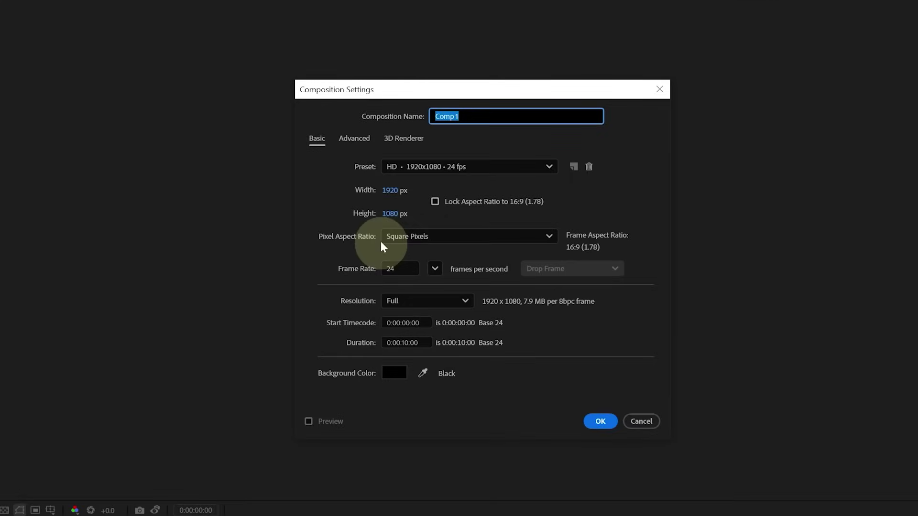
text(Shape Design)
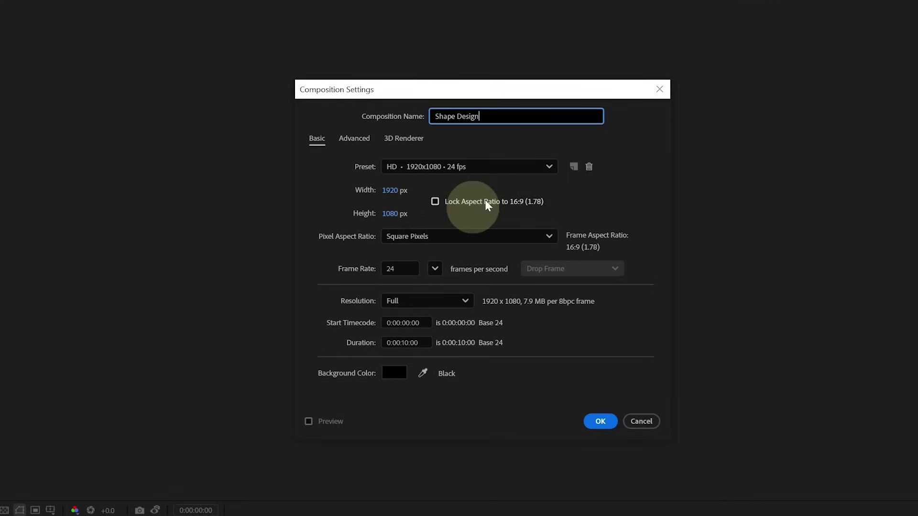
click(549, 167)
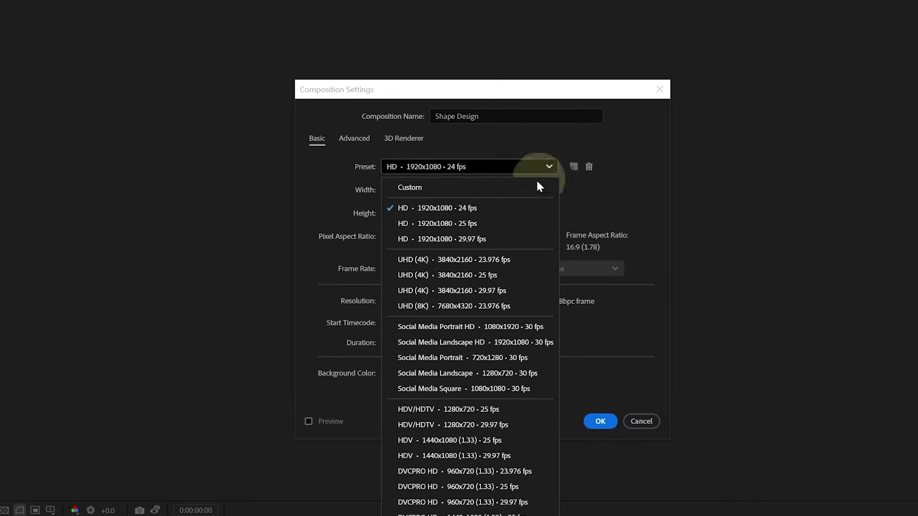
click(538, 207)
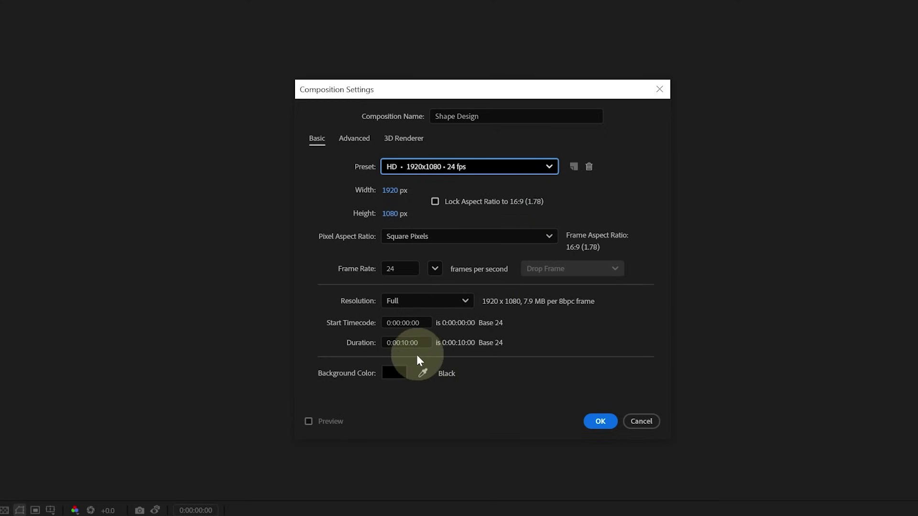
click(599, 422)
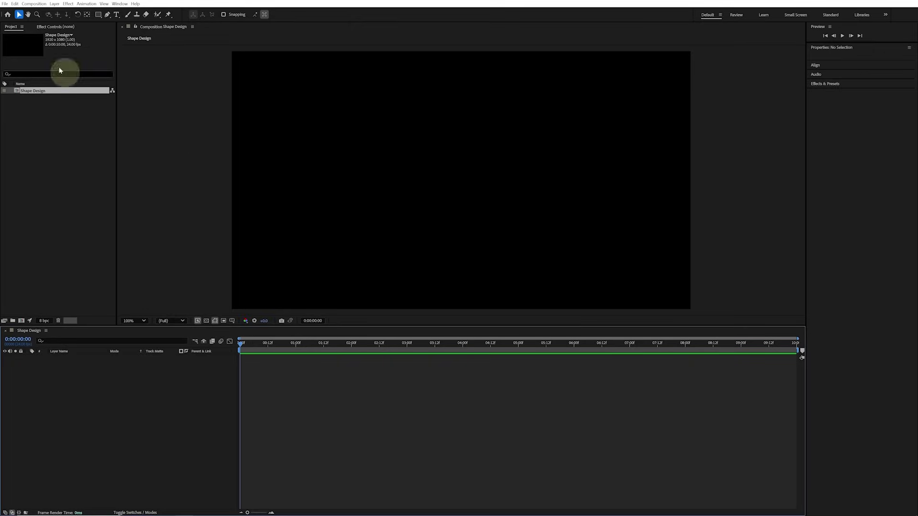
- Import Dark Blue Background, Orange Background and Shape Design Reference from the Assets folder
click(4, 3)
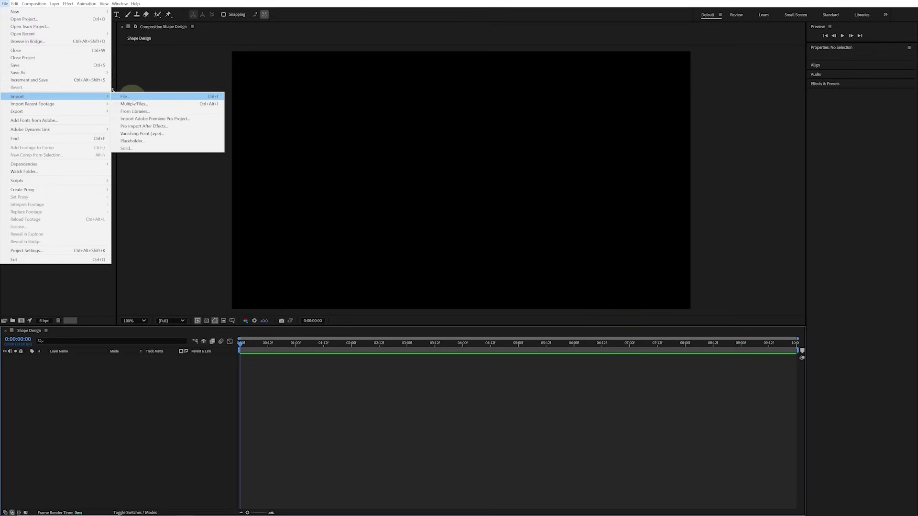
click(134, 98)
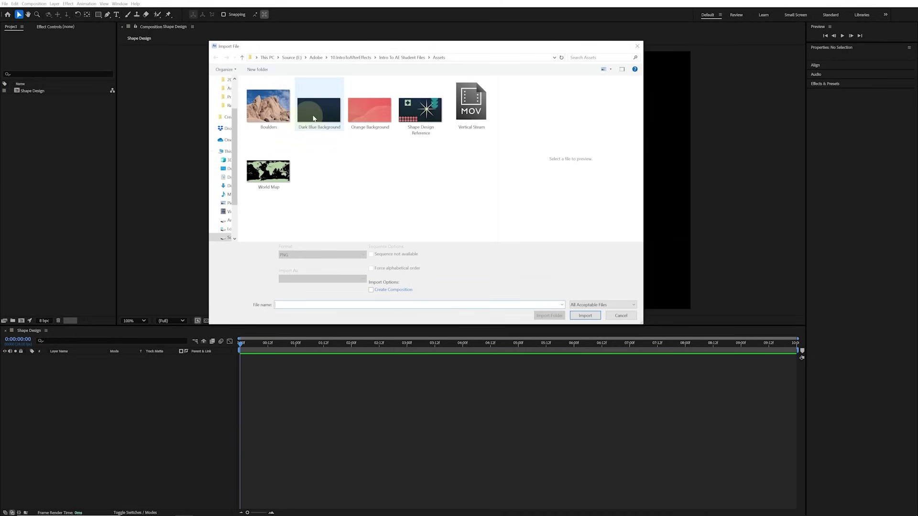
click(317, 119)
ctrl+click(369, 110)
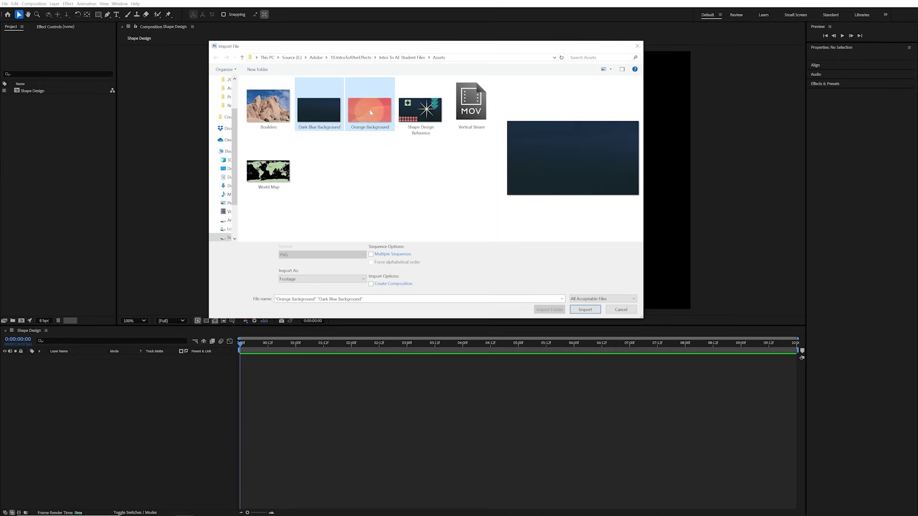
ctrl+click(421, 114)
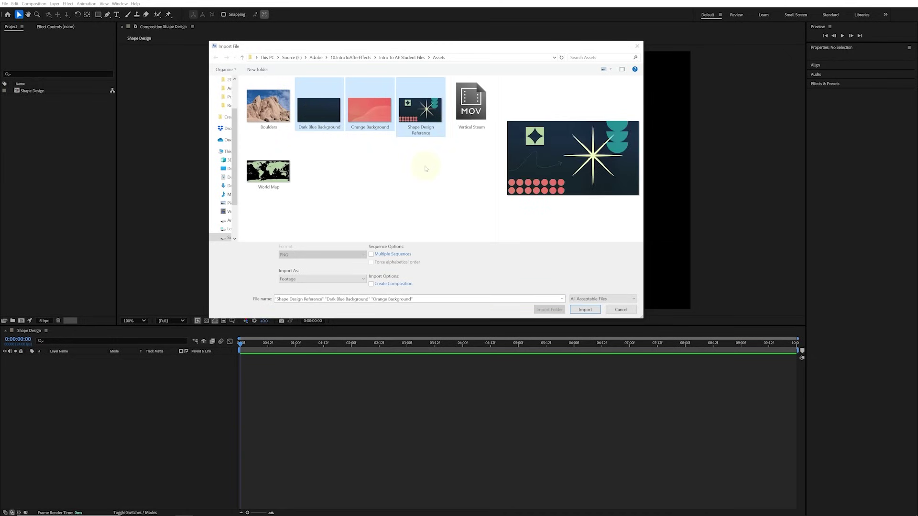
click(597, 311)
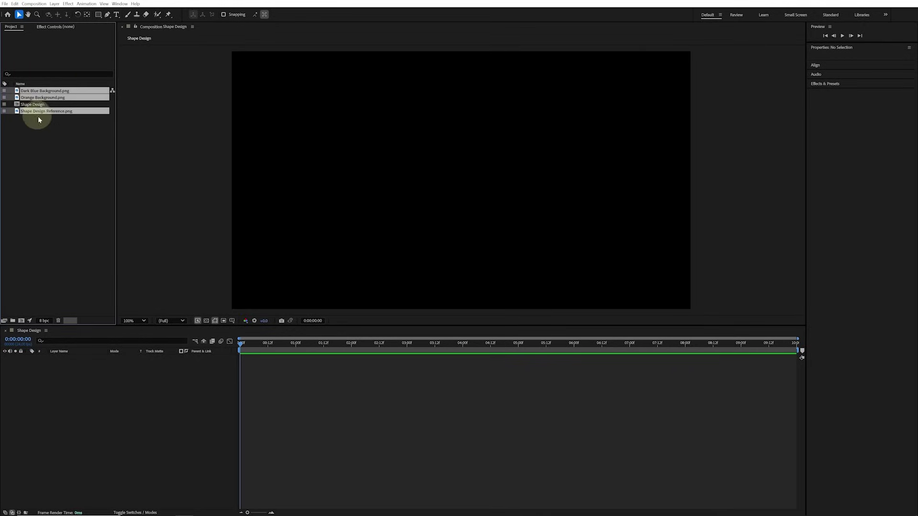
- Group the three imported images in a new project folder named Assets and expand it
drag(51, 111, 12, 319)
text(Assets)
key(Return)
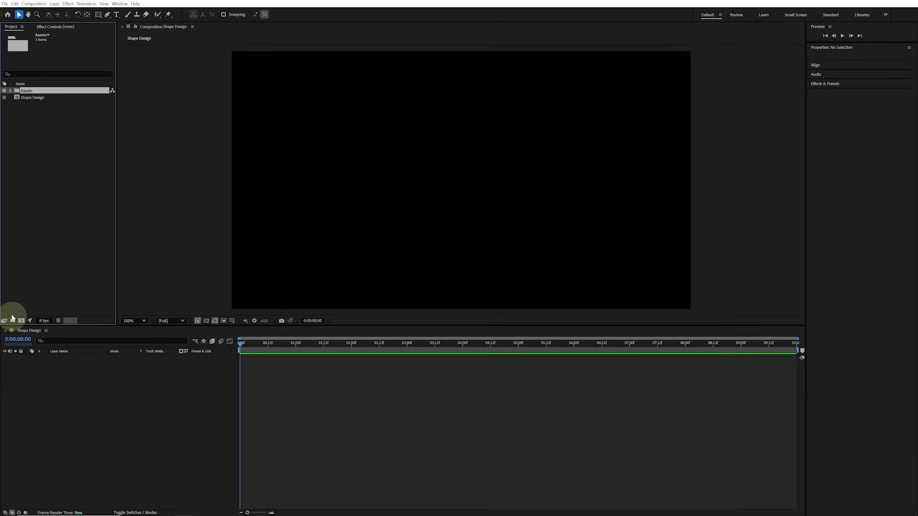
click(10, 90)
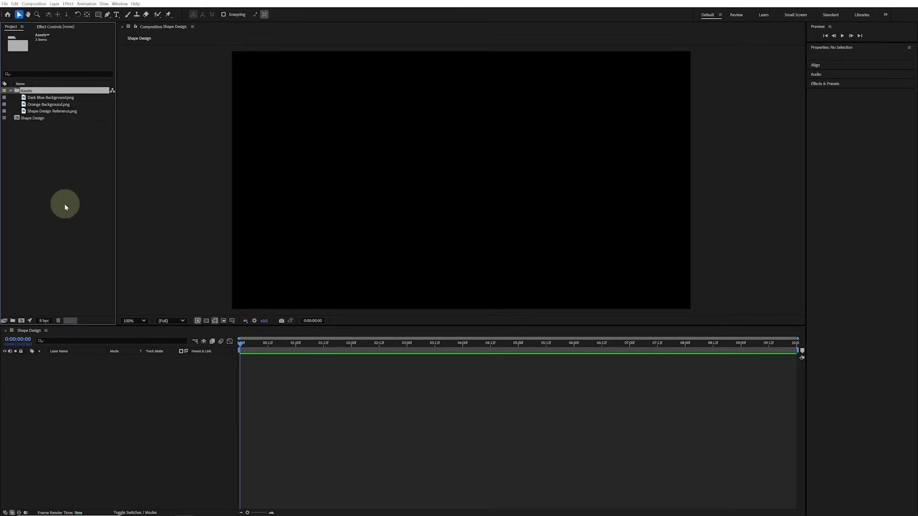
- Add Dark Blue Background.png to the Shape Design composition and scale it down to about 53.3% to fit the frame
drag(67, 97, 140, 392)
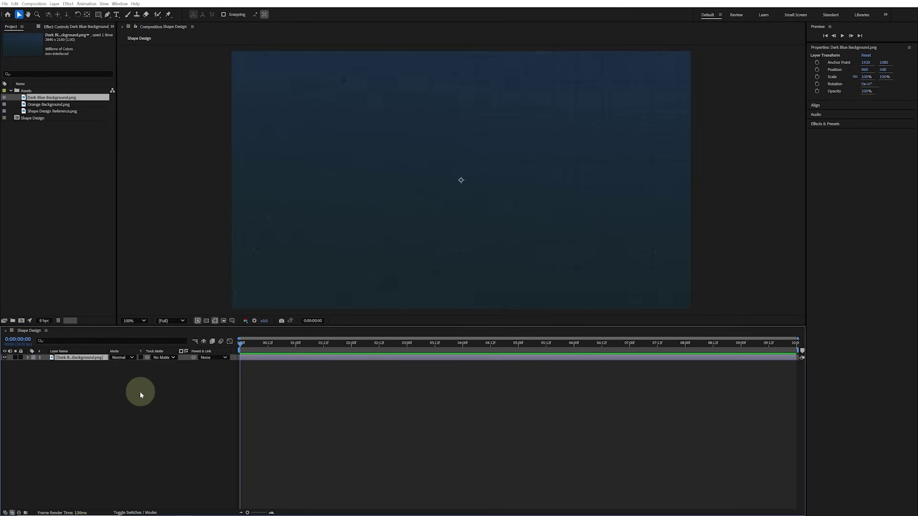
scroll(483, 247, down, 4)
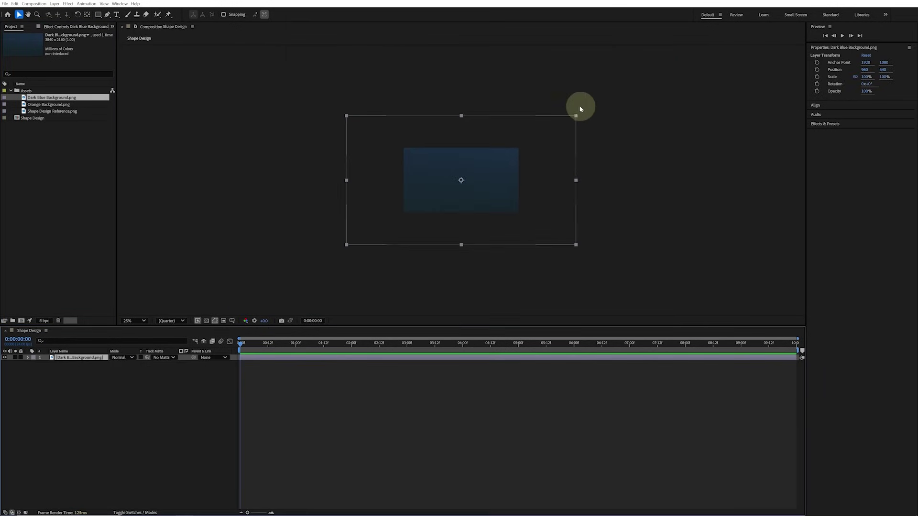
drag(576, 116, 513, 146)
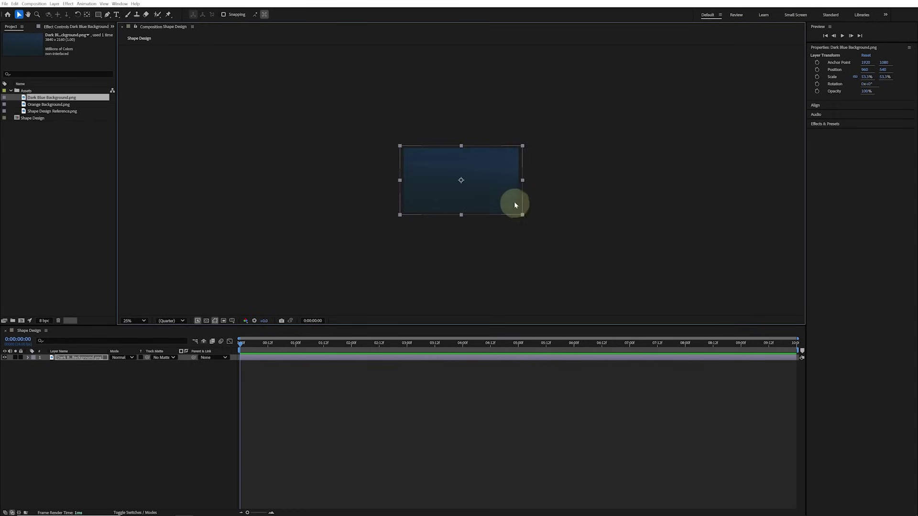
scroll(514, 202, up, 4)
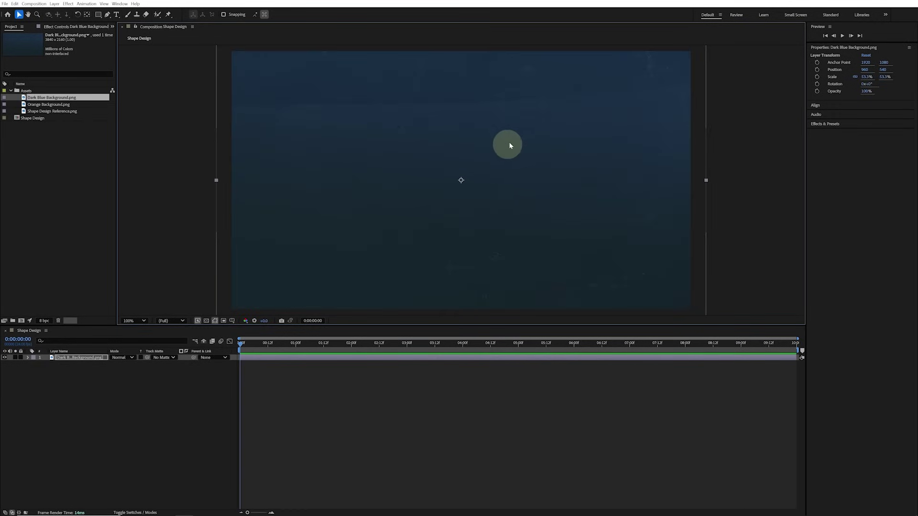
- Change the dark blue background layer's label color to dark green and lock the layer
click(34, 358)
click(48, 480)
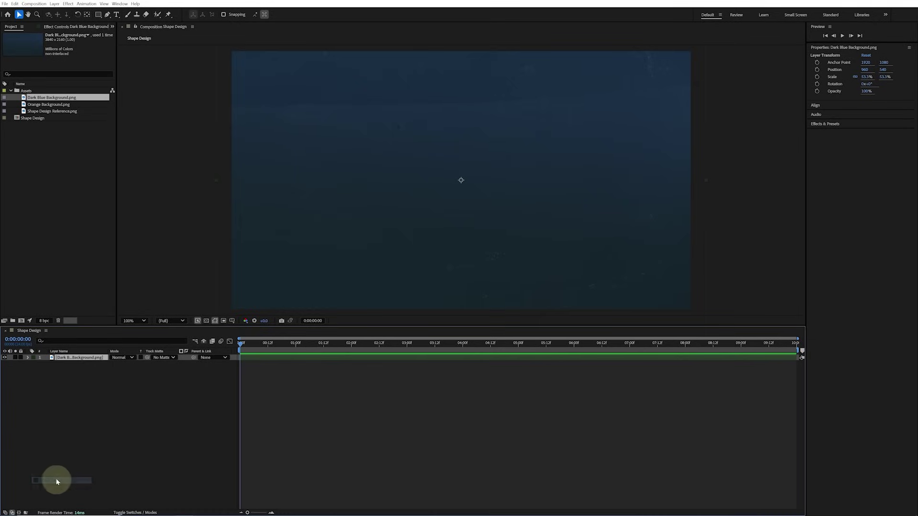
click(20, 357)
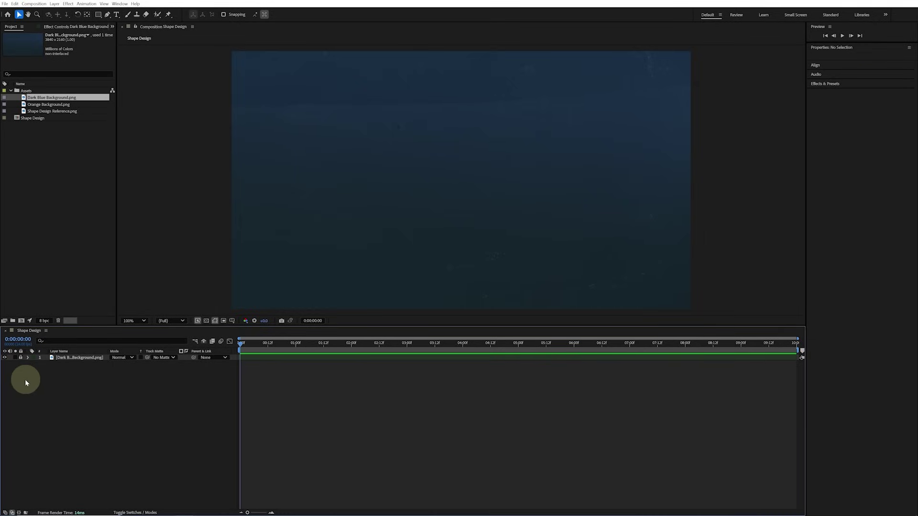
- Add Shape Design Reference.png above the background layer and set its opacity to 20%
click(66, 112)
drag(75, 113, 88, 359)
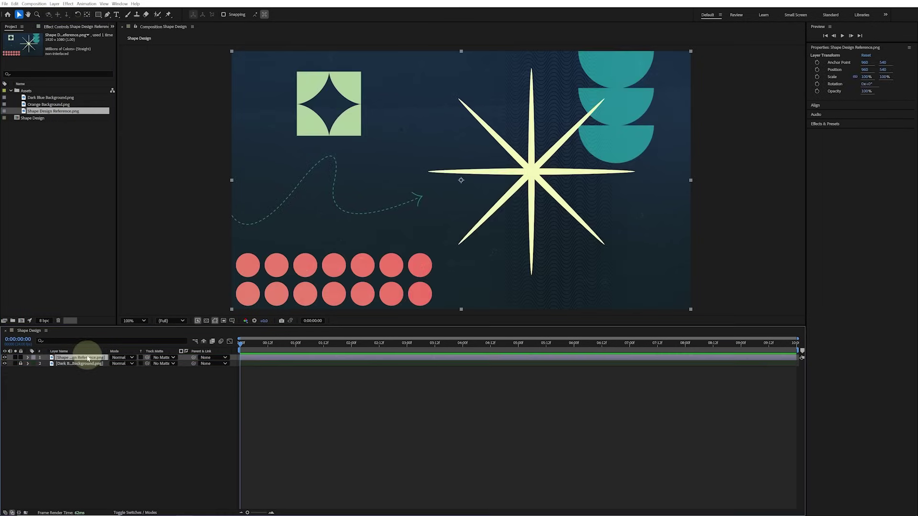
right_click(86, 358)
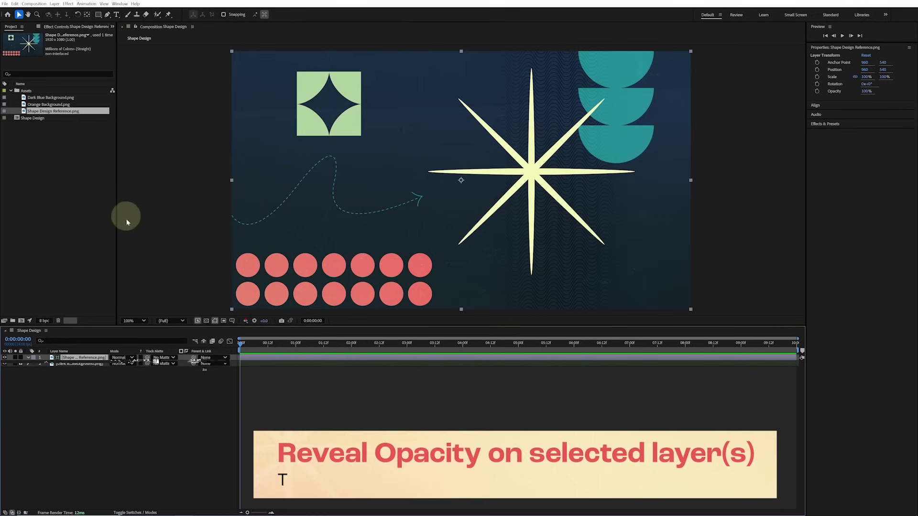
key(t)
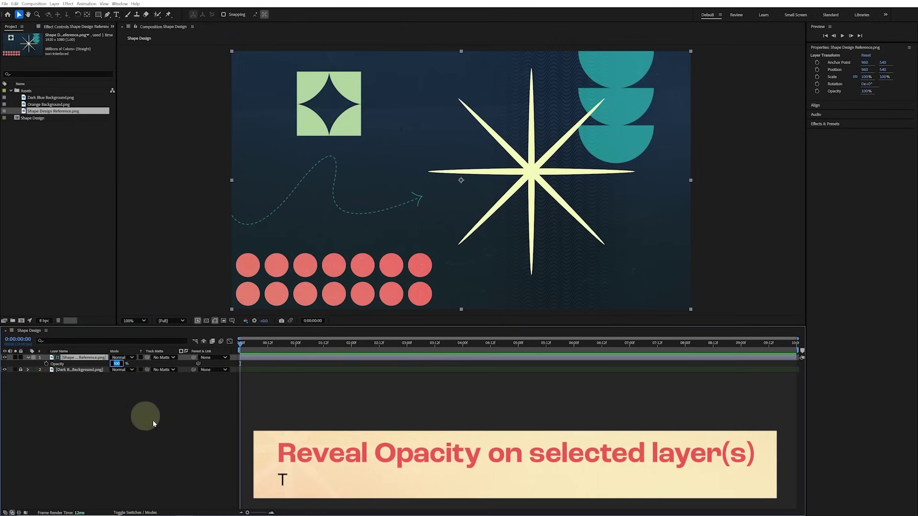
text(20)
key(Return)
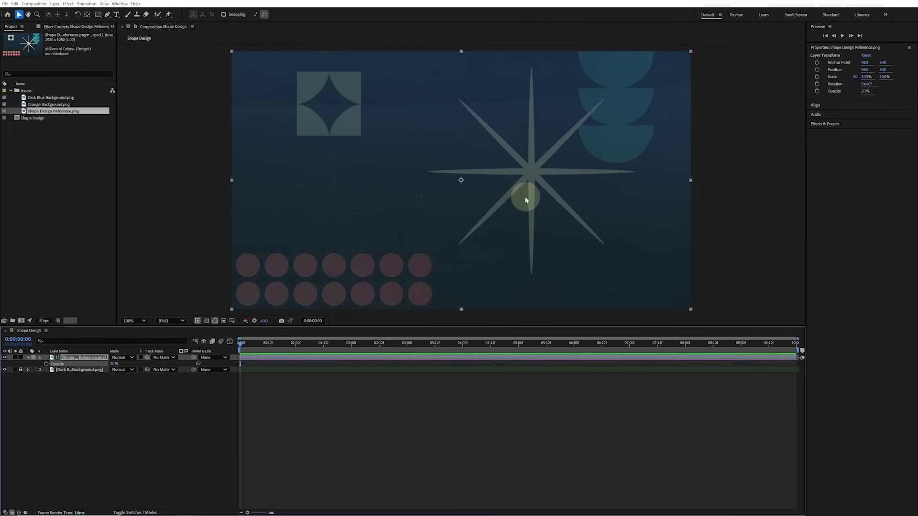
click(96, 434)
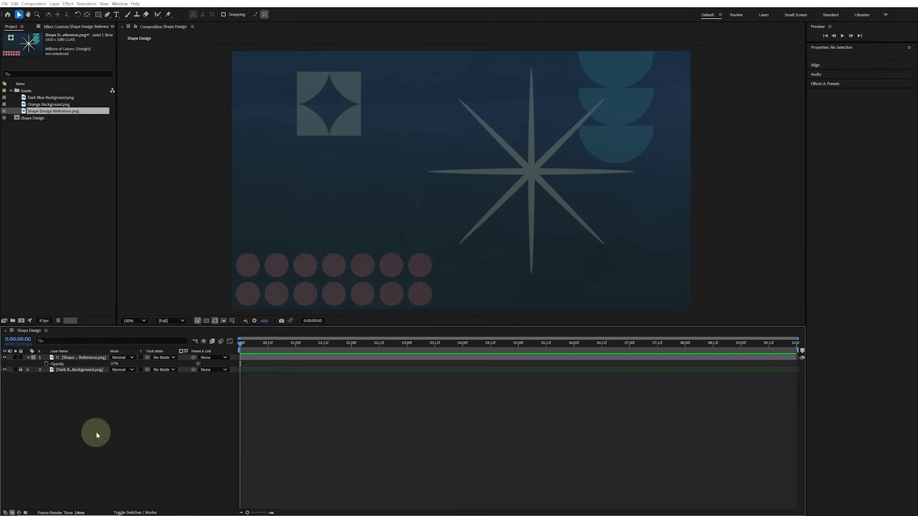
- Create a new shape layer and add a polystar path and a fill to its contents
right_click(96, 435)
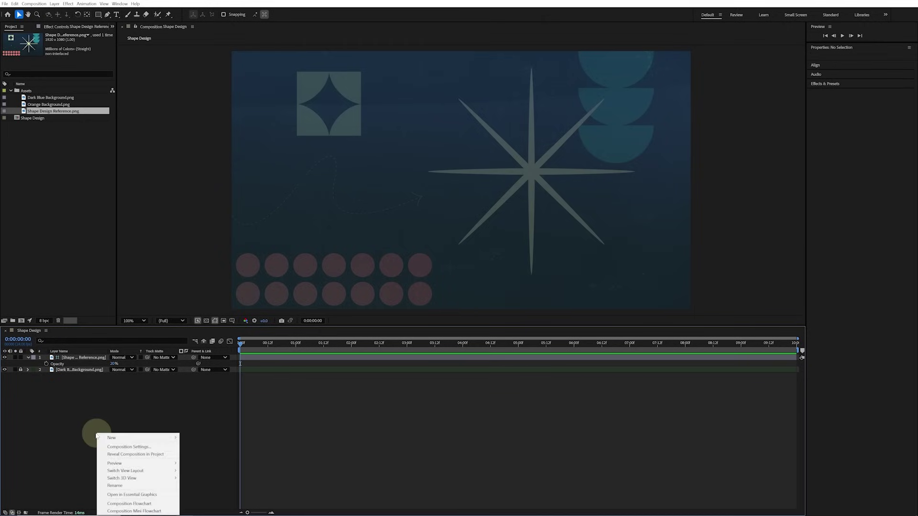
mouse_move(129, 438)
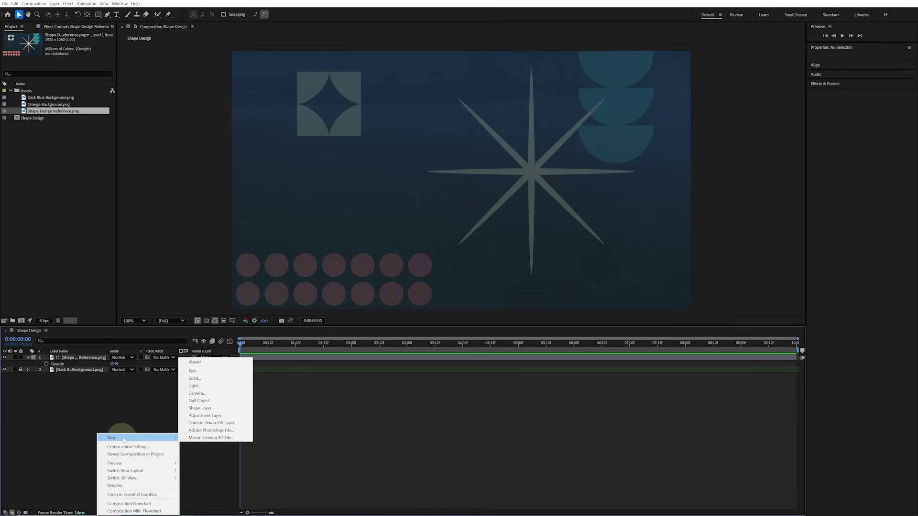
click(222, 409)
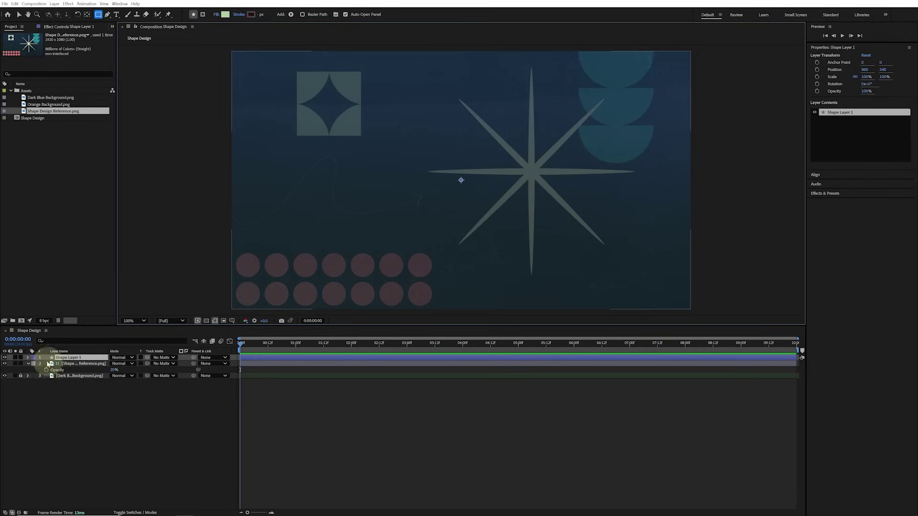
click(27, 358)
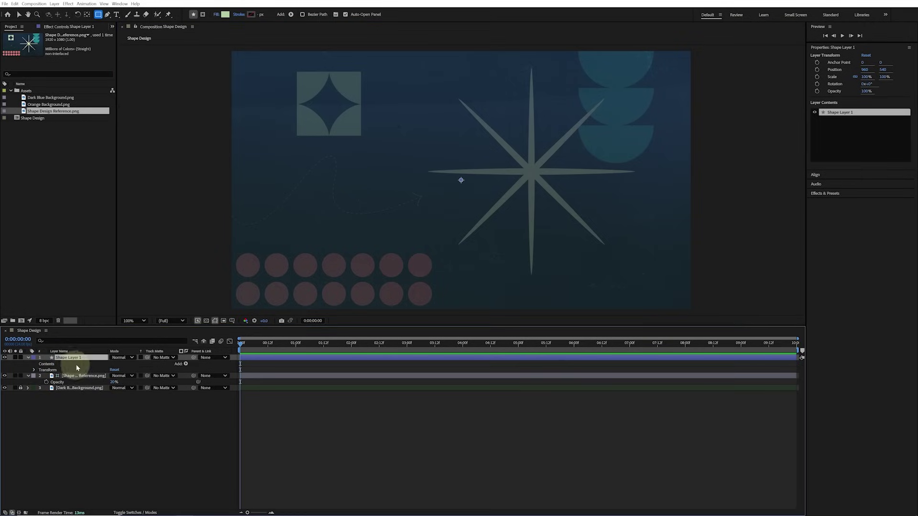
click(185, 364)
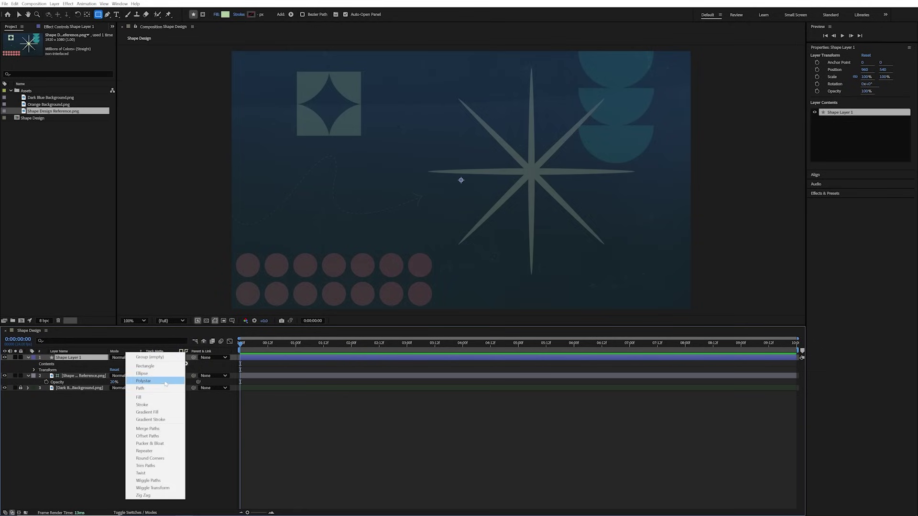
click(155, 381)
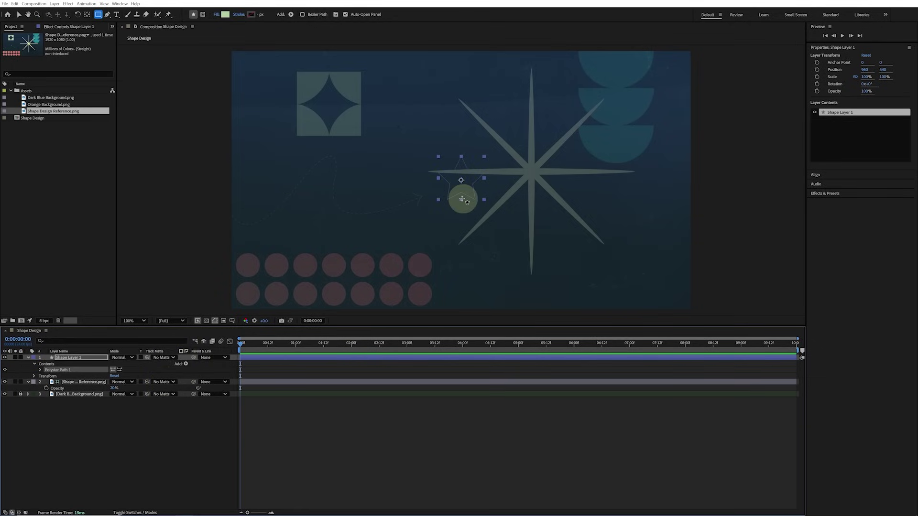
click(186, 364)
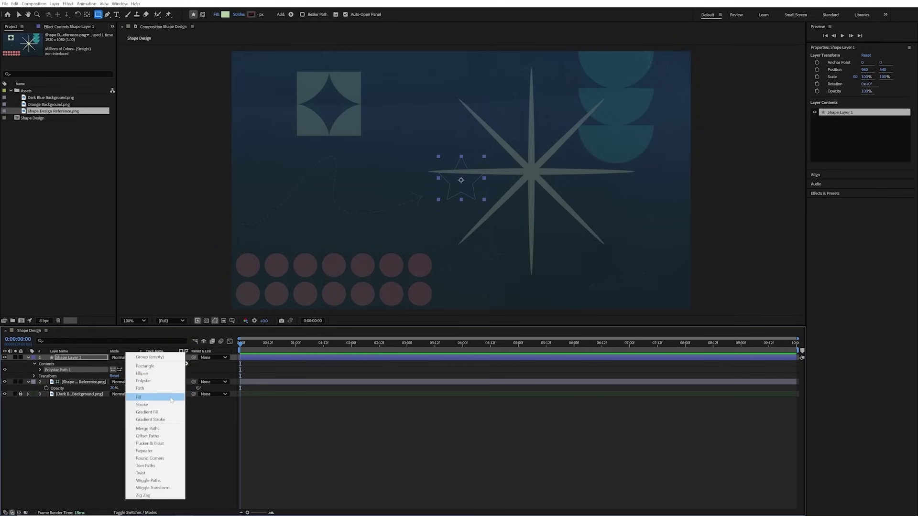
click(171, 399)
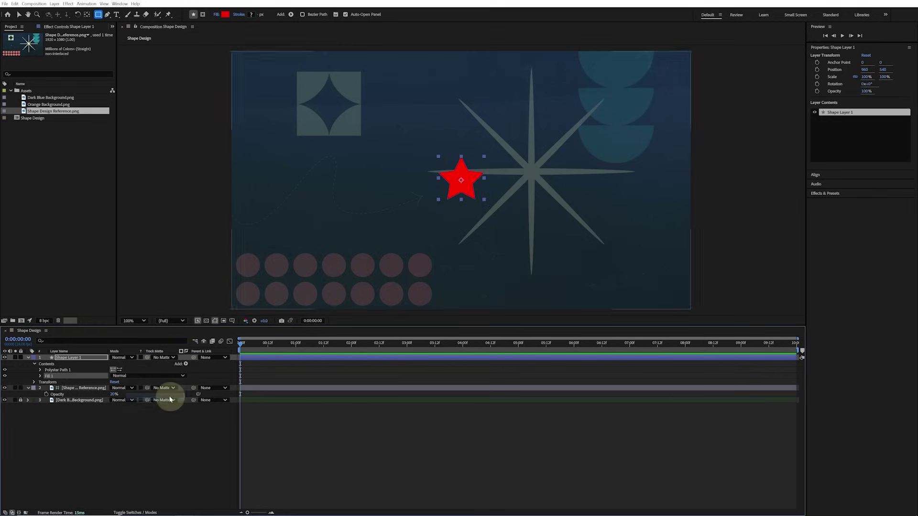
- Set the polystar to 8 points, inner radius 32, outer radius 430, inner roundness -48% and outer roundness 10%
click(39, 371)
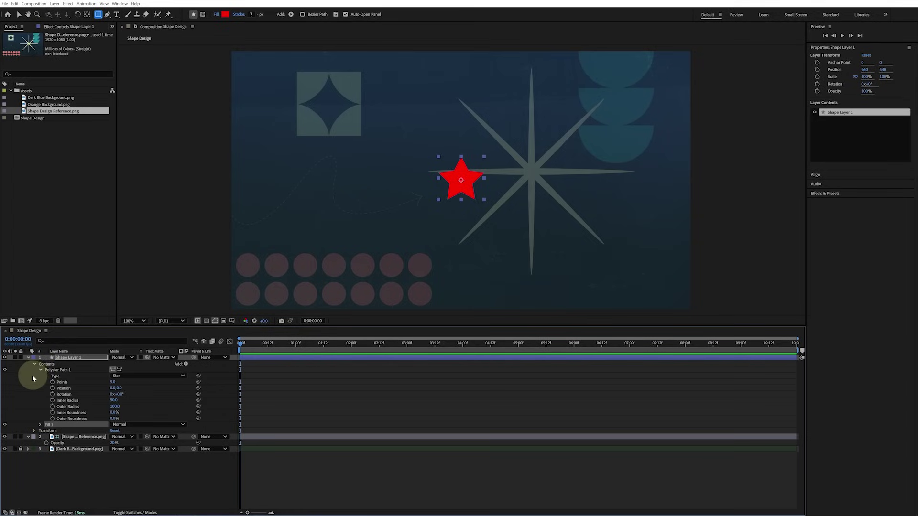
click(113, 382)
text(8)
click(140, 388)
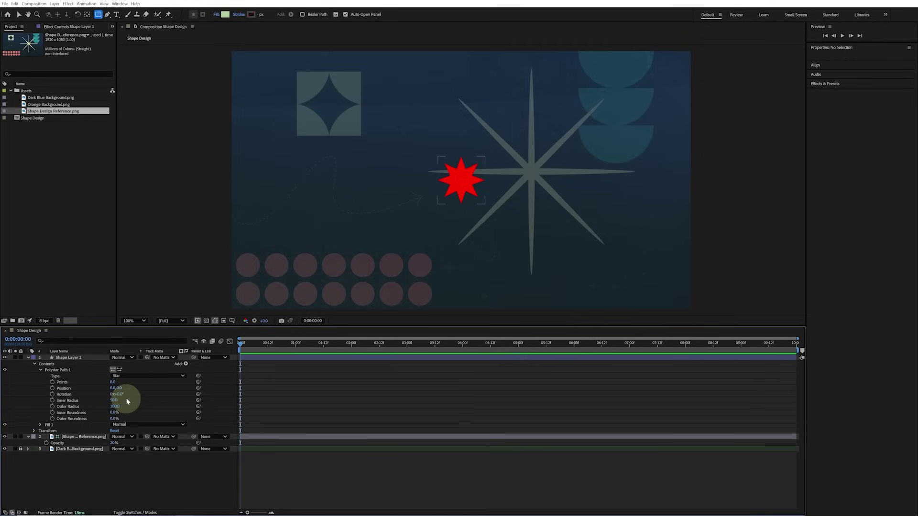
click(112, 400)
key(Tab)
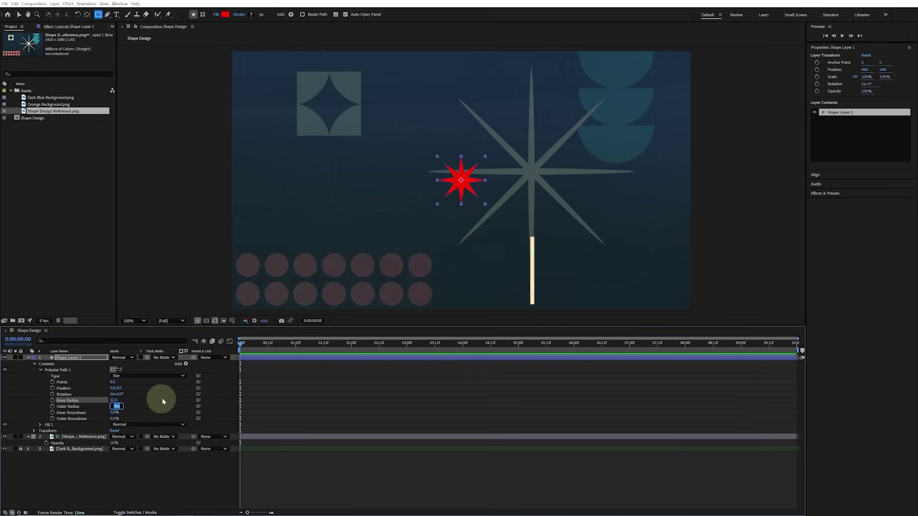
key(Tab)
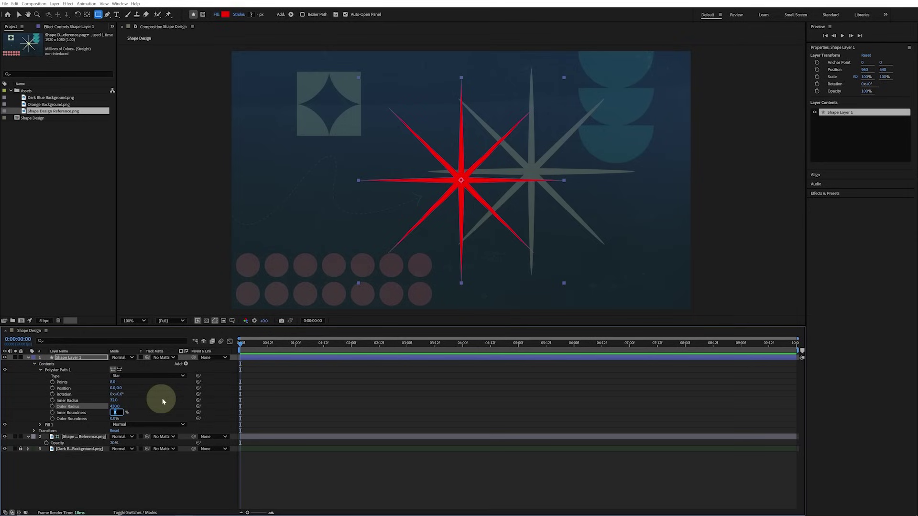
key(Tab)
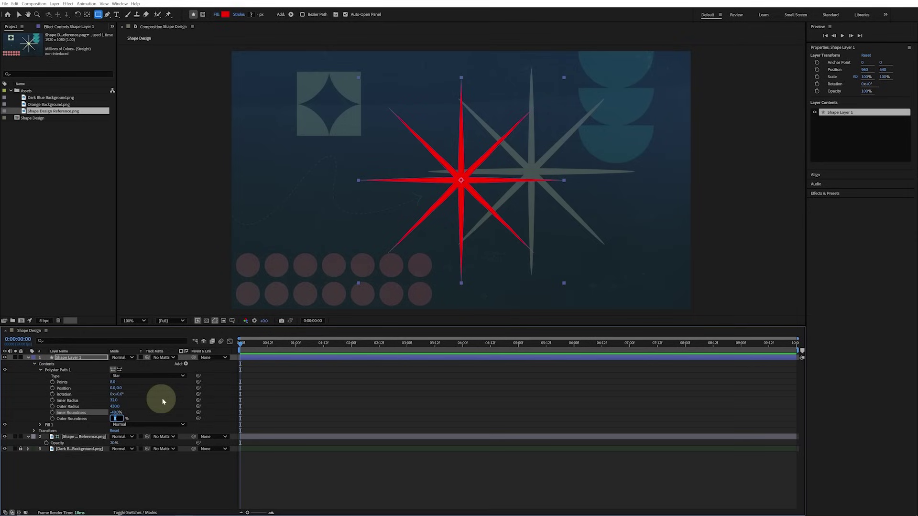
text(10)
key(Return)
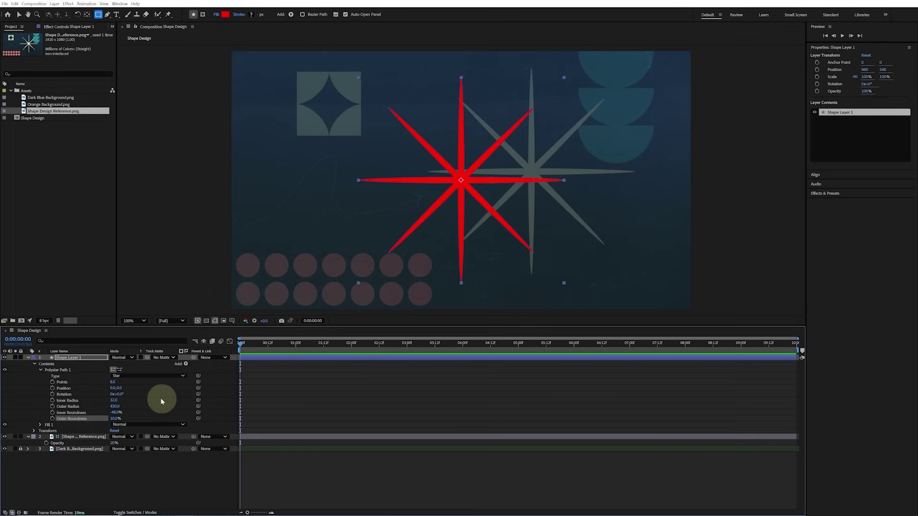
- Set the star's fill color to F4F6B7 and group the polystar path with its fill
click(41, 425)
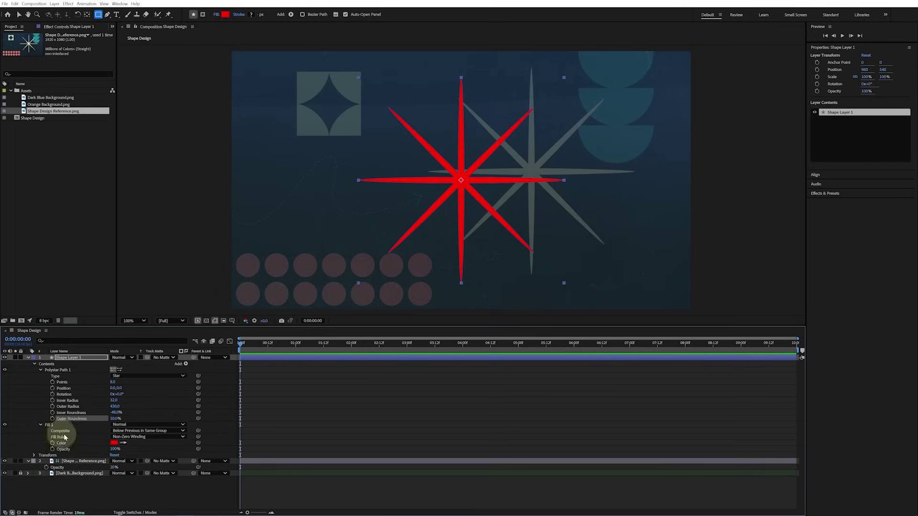
click(114, 443)
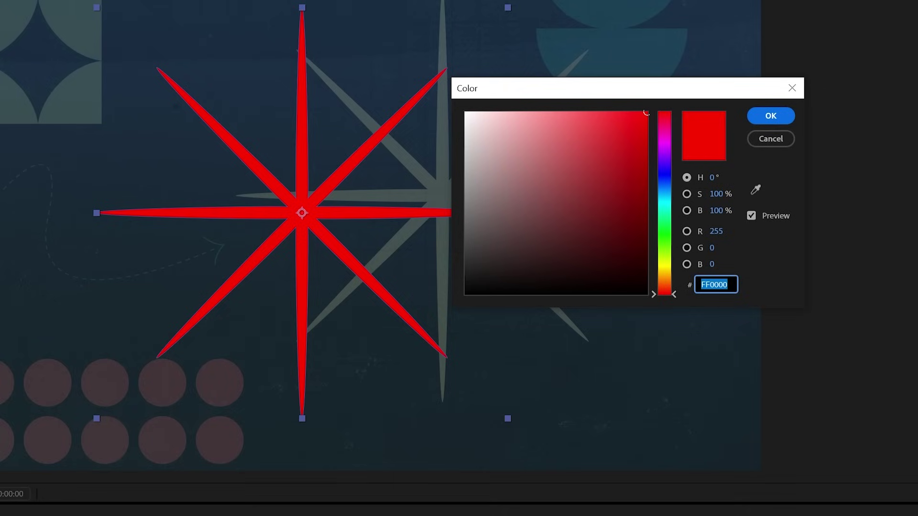
text(F4F6B7)
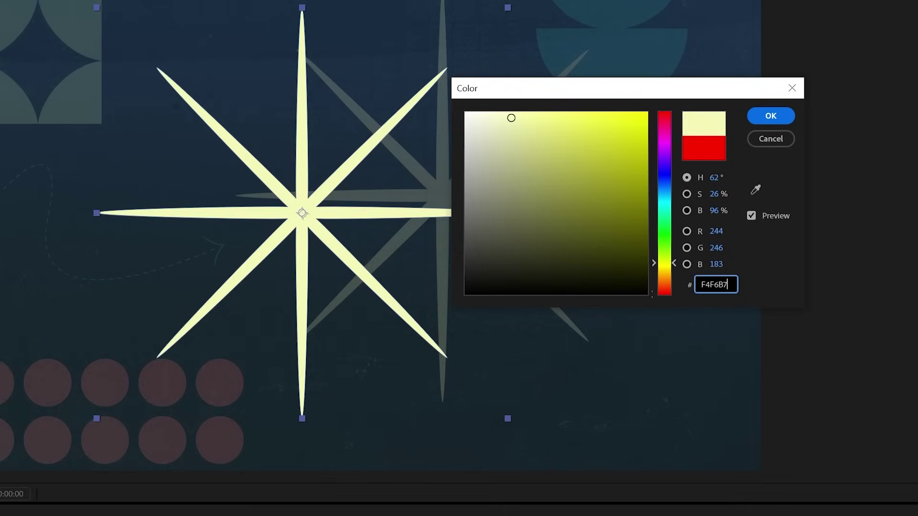
key(Return)
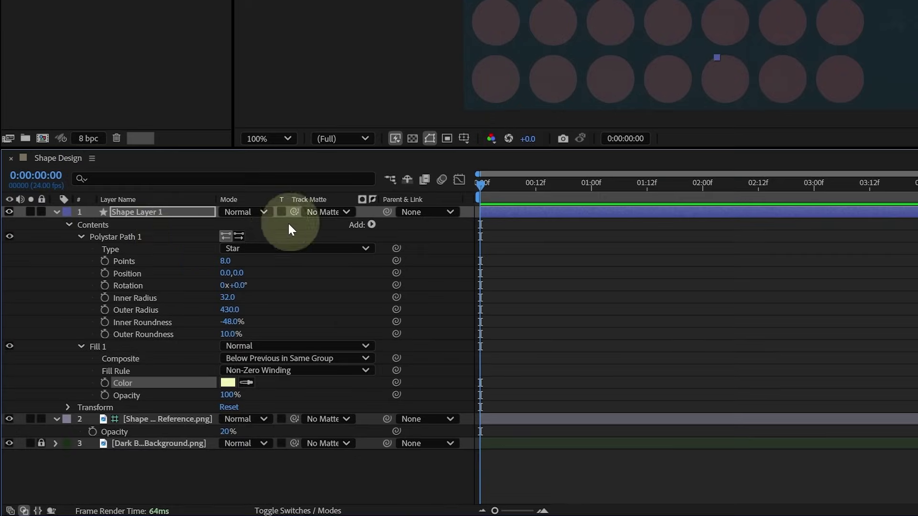
shift+click(114, 348)
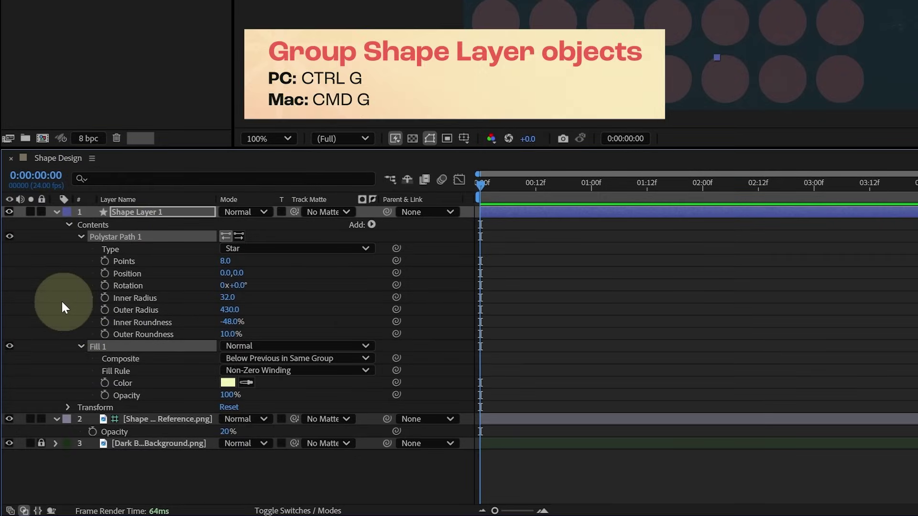
key(ctrl+g)
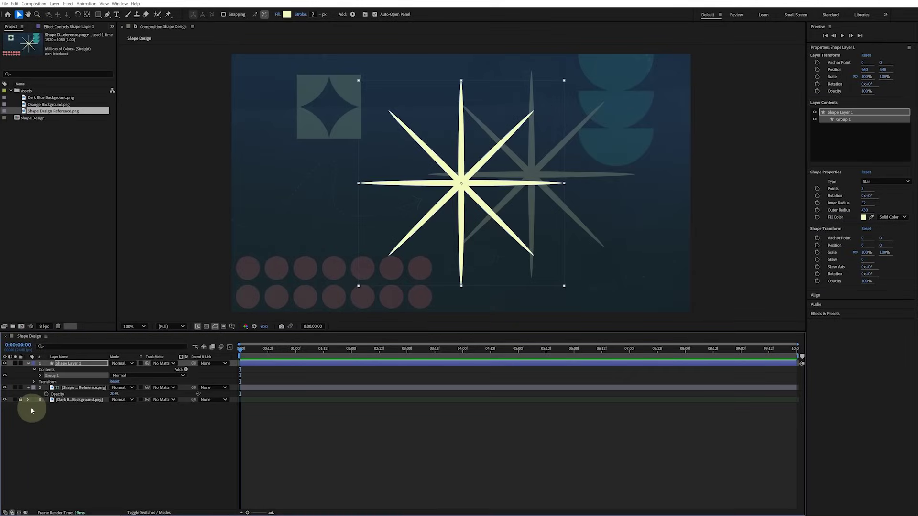
- Rename the shape layer to Big Star and move the star over the large star in the reference image
click(83, 365)
key(Return)
text(Big Star)
key(Return)
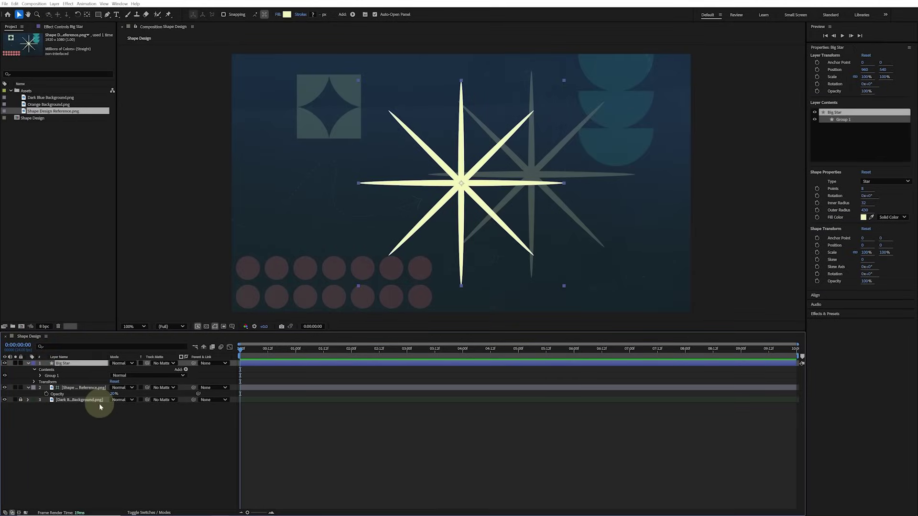
drag(489, 187, 582, 187)
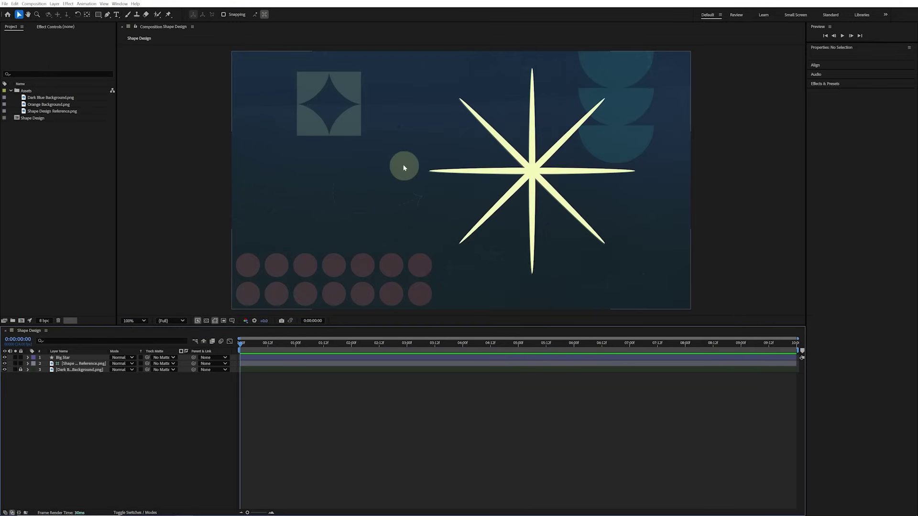
- Draw a square about 279 px wide with the Rectangle tool on a new shape layer near the composition's center
key(q)
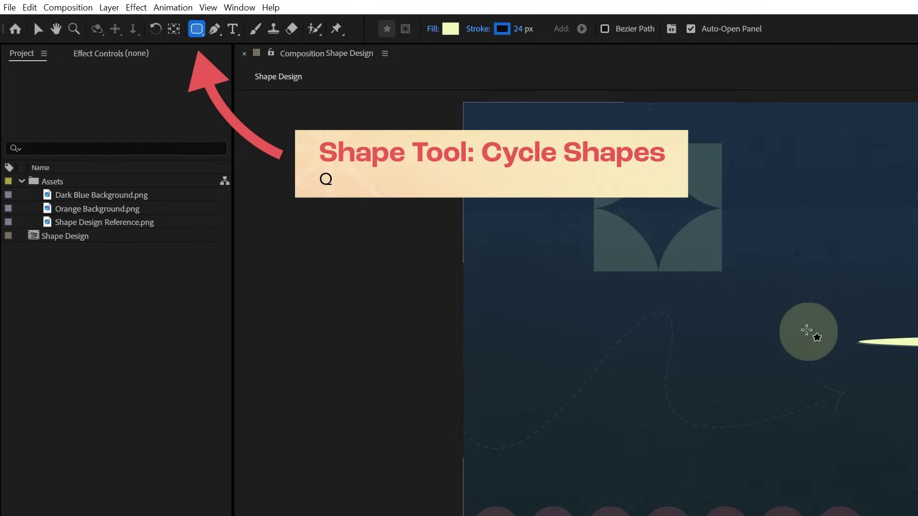
key(q)
key(q)
key(q)
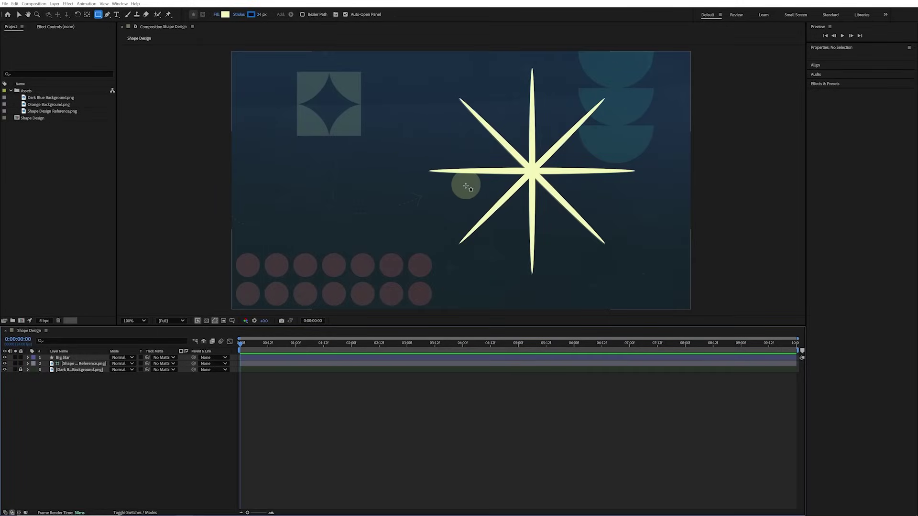
click(426, 164)
mouse_move(437, 174)
mouse_down()
mouse_move(482, 218)
mouse_move(486, 234)
mouse_move(482, 211)
mouse_move(488, 217)
mouse_up()
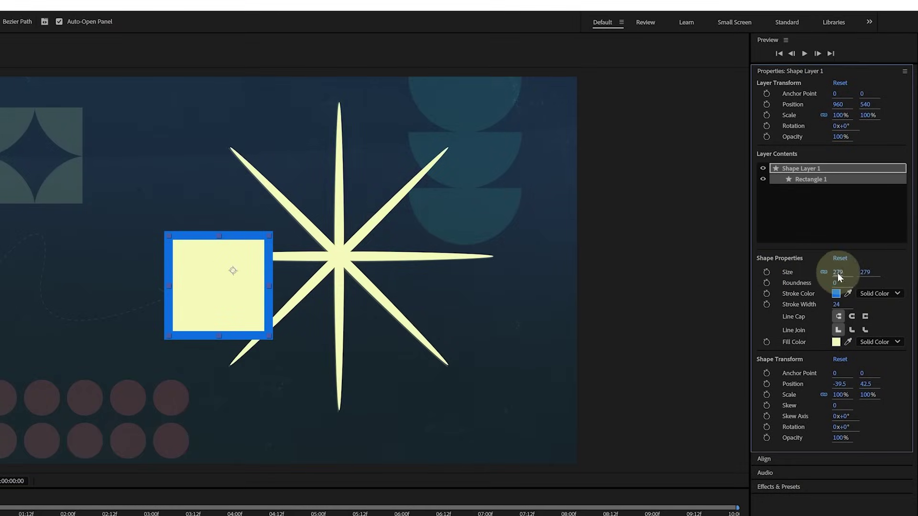
- Set the square's size to 270 by 270 and its shape position to 0, 0
click(838, 273)
text(270)
key(Return)
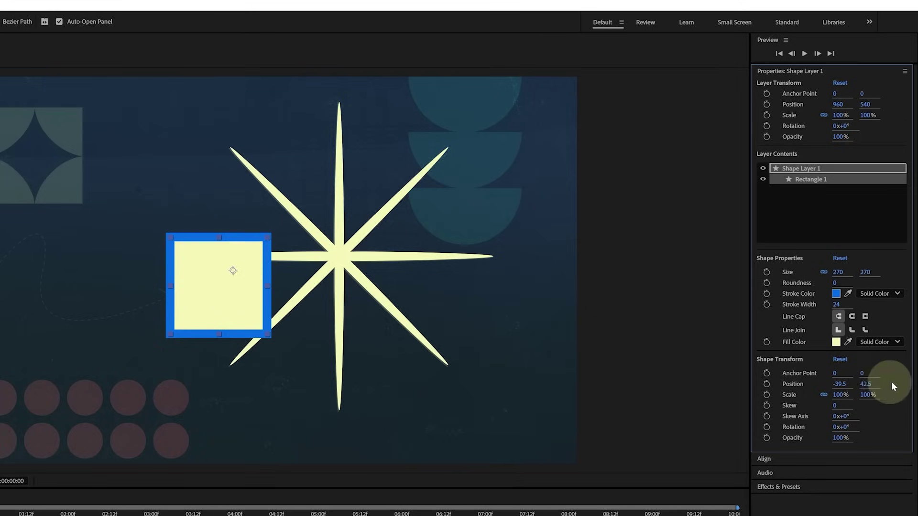
click(841, 384)
text(0)
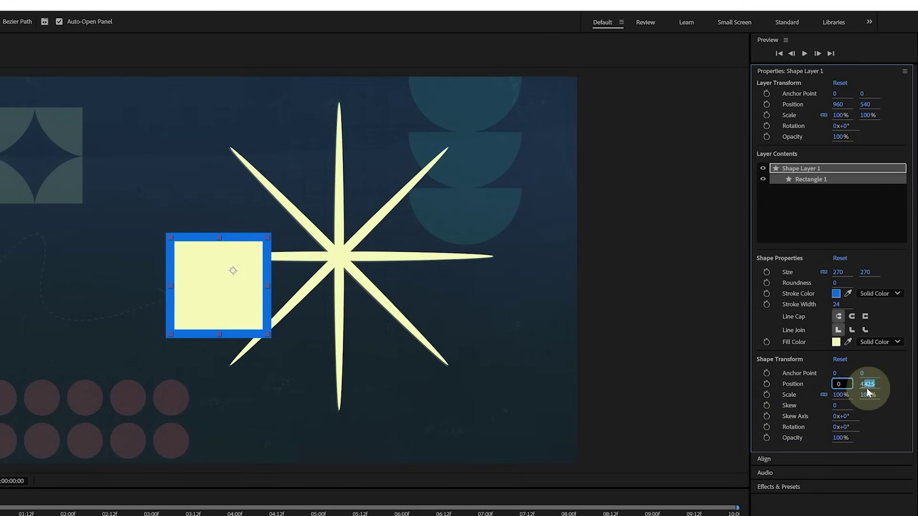
click(866, 384)
text(0)
key(Return)
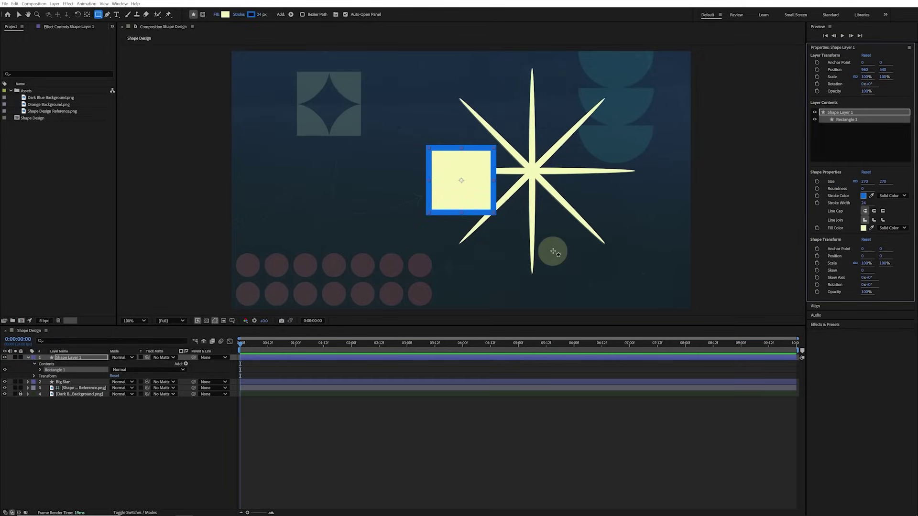
- Remove the square's stroke and change its fill color to light green
click(898, 197)
click(901, 208)
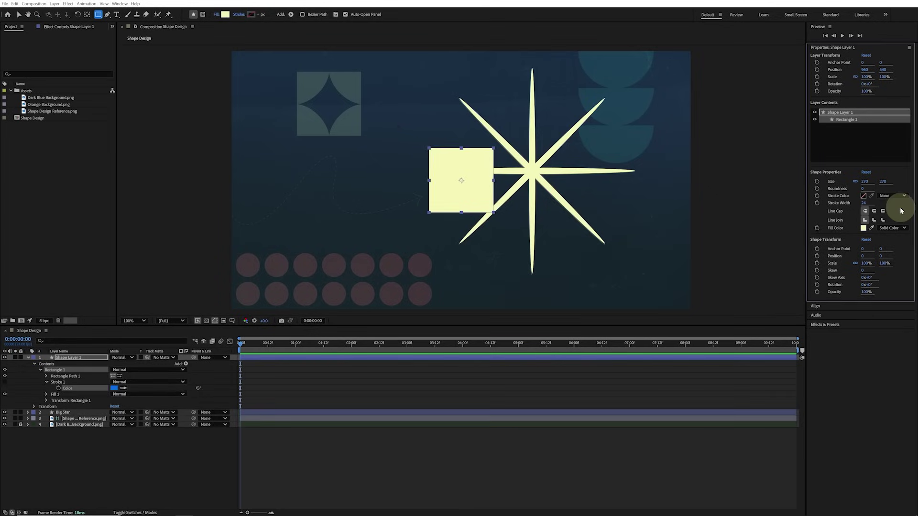
click(863, 228)
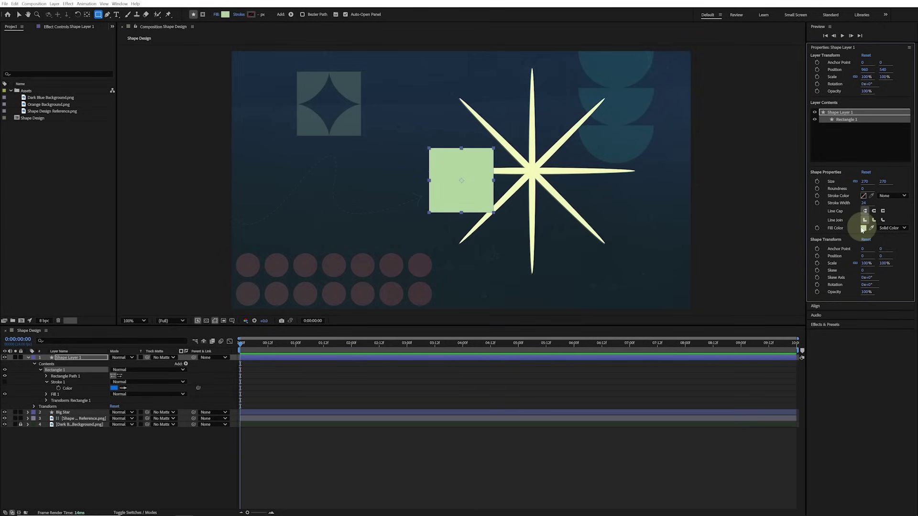
- Add a polystar path inside the square's Rectangle 1 group and set it to 4 points
click(185, 364)
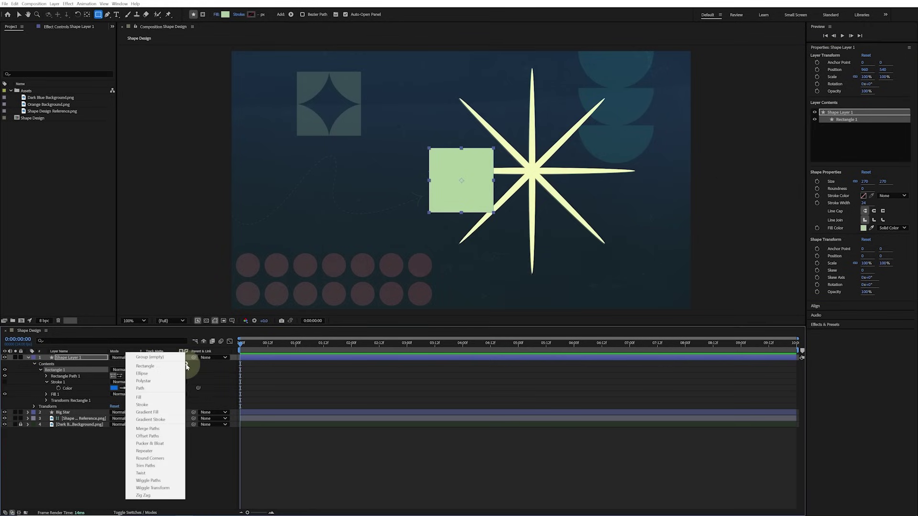
click(170, 381)
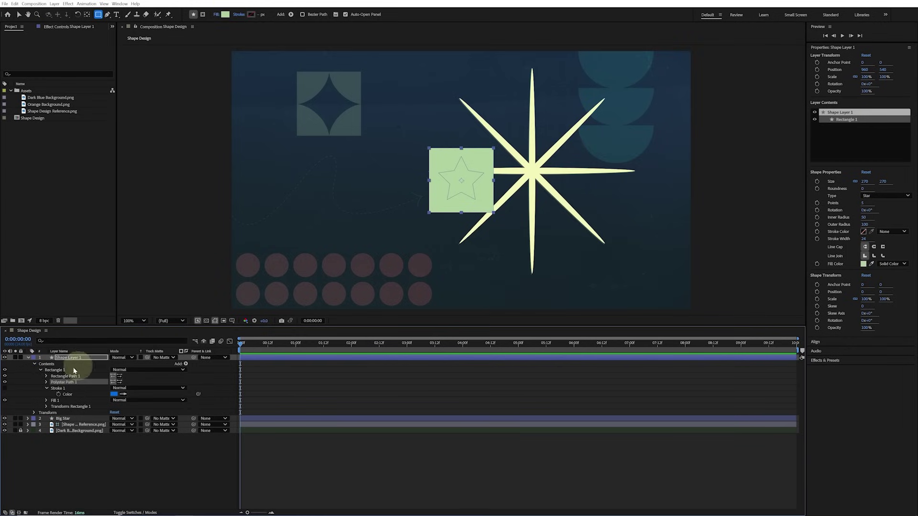
click(46, 382)
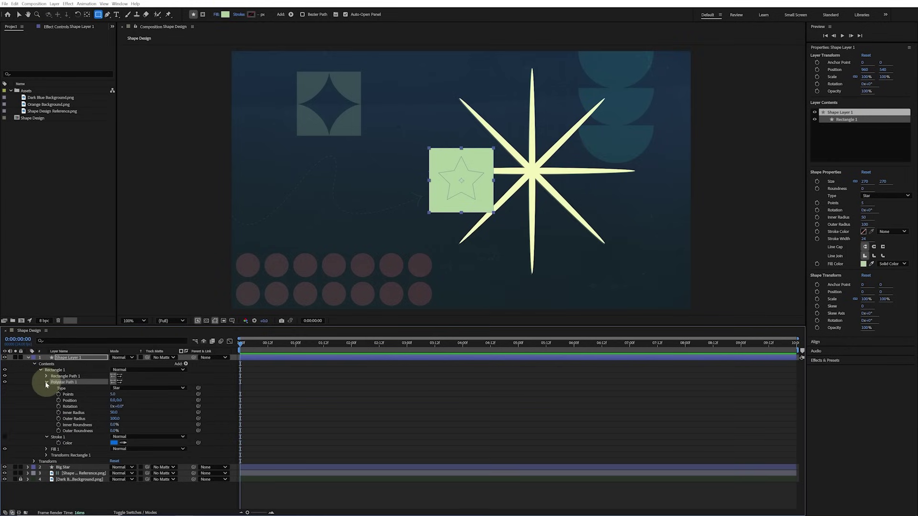
click(113, 395)
text(4)
- Set the four-point polystar's inner radius to 65, outer radius to 136 and inner roundness to 250%
key(Tab)
key(Tab)
key(Tab)
key(Tab)
key(Tab)
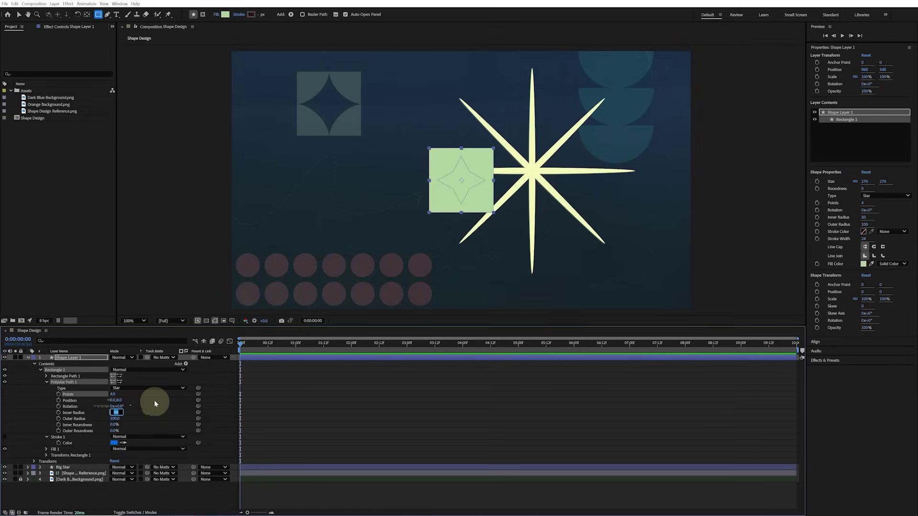
text(65)
key(Tab)
text(136)
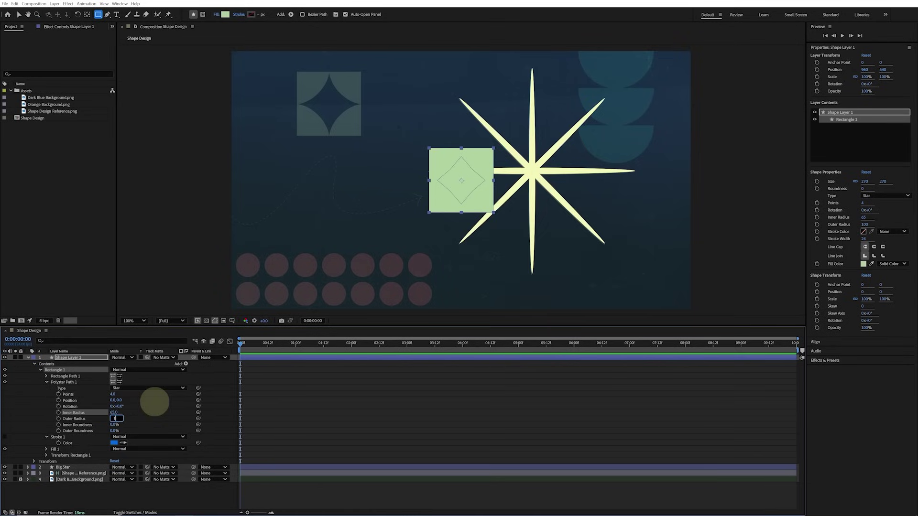
key(Tab)
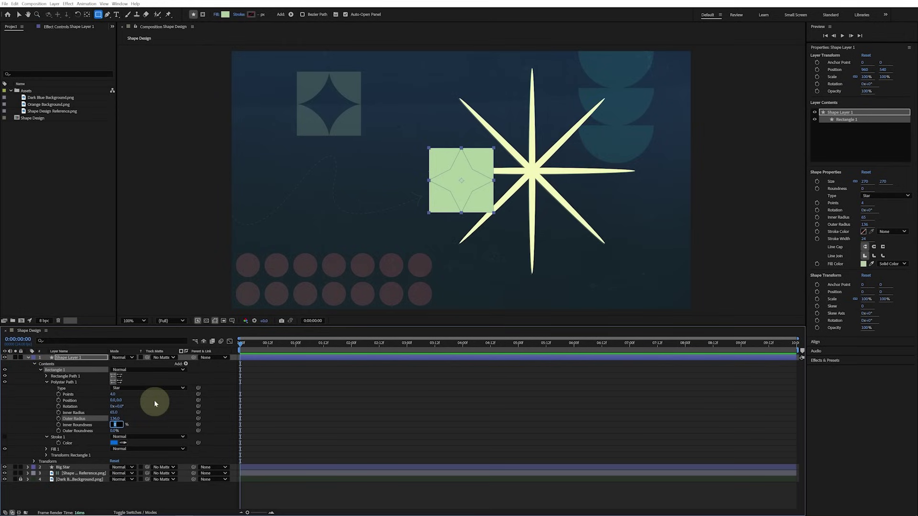
text(250)
key(Return)
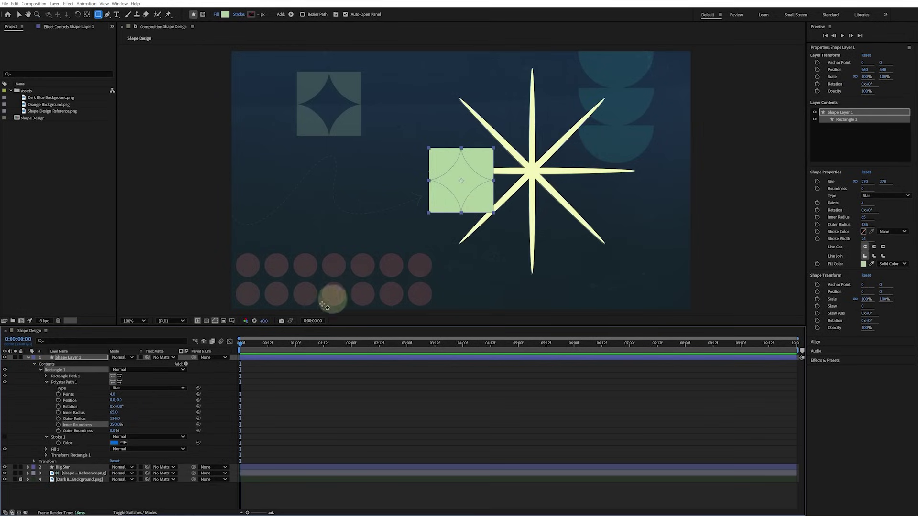
- Add Merge Paths to the square's Rectangle 1 group and set its mode to Subtract
click(186, 364)
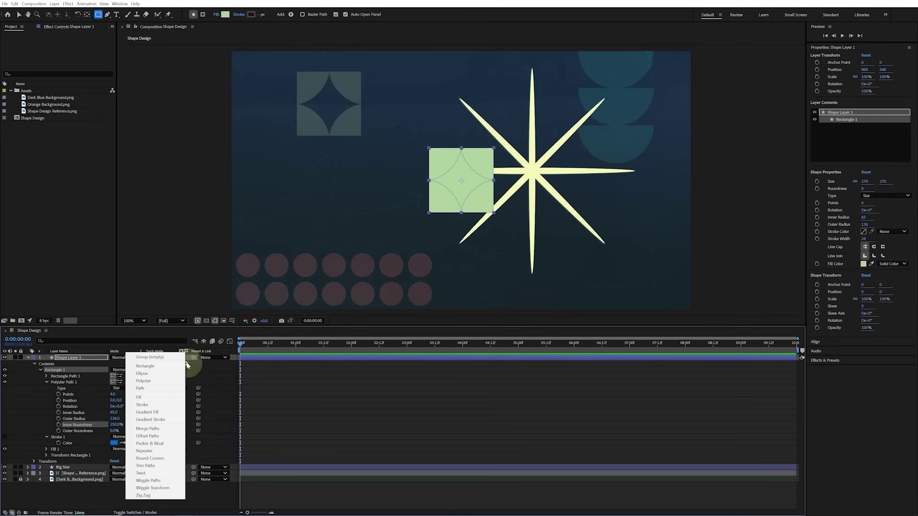
click(171, 430)
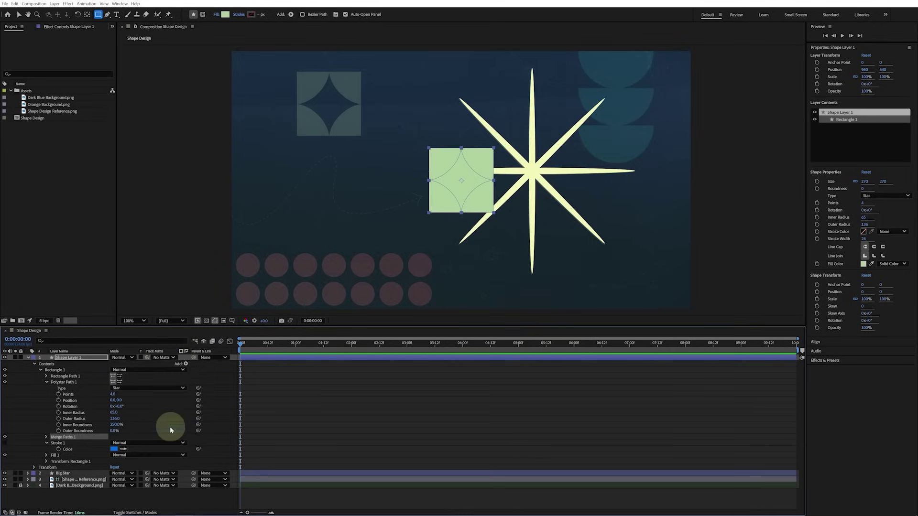
click(47, 437)
click(139, 443)
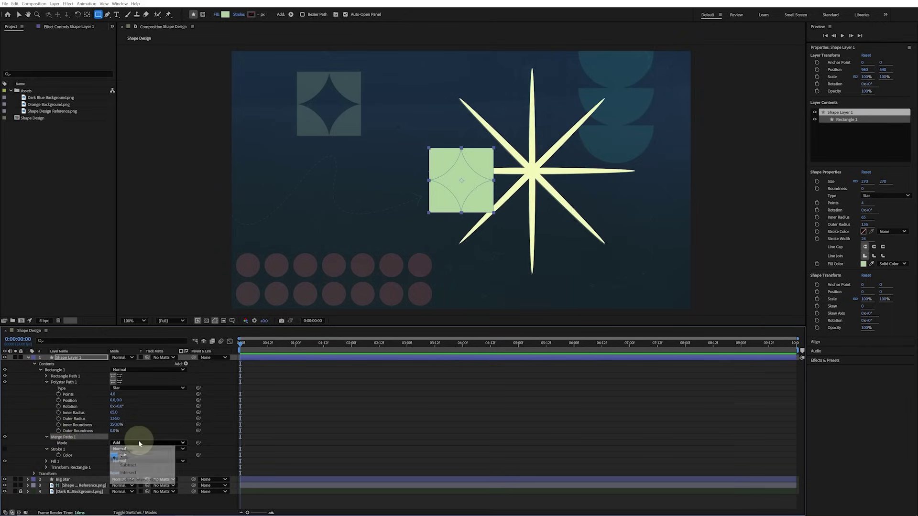
click(138, 466)
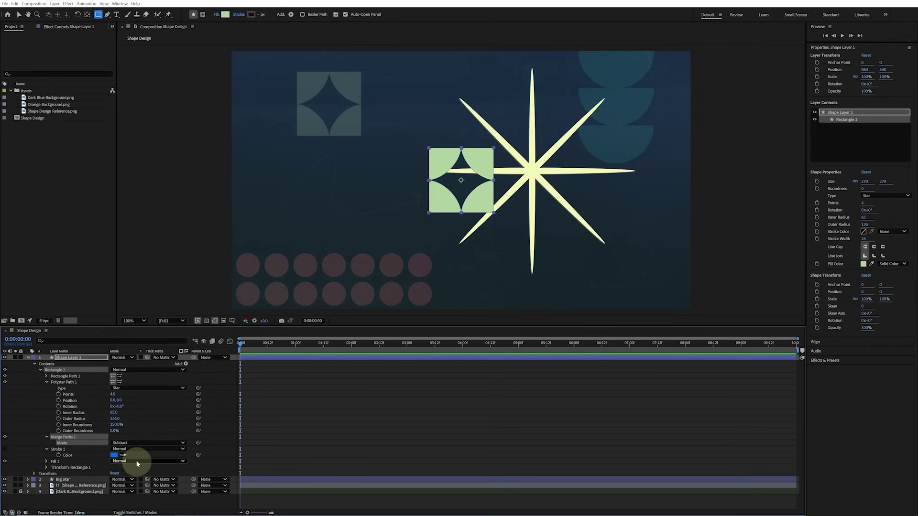
- Rename the green square's shape layer as Star Box
click(95, 359)
key(Return)
text(Star Box)
key(Return)
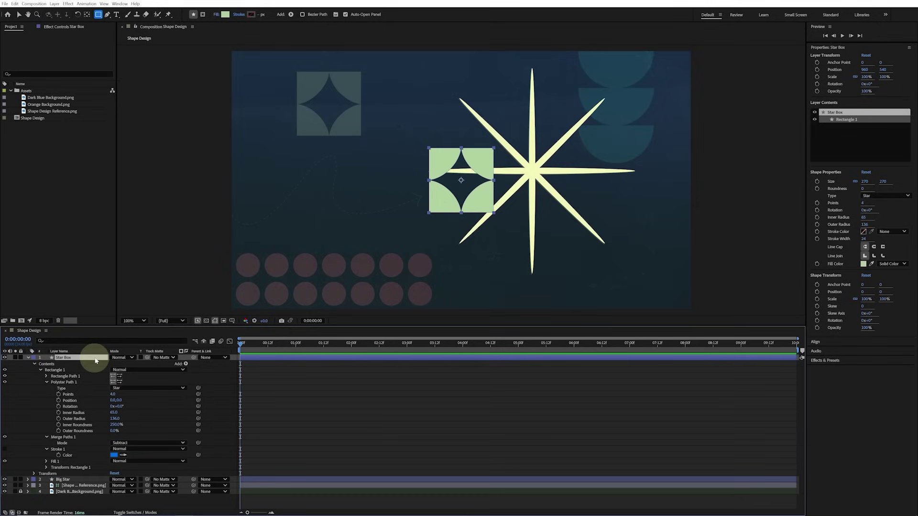
- Move the Star Box layer onto the matching reference square, at about 405, 222, and save the project
click(33, 357)
click(48, 422)
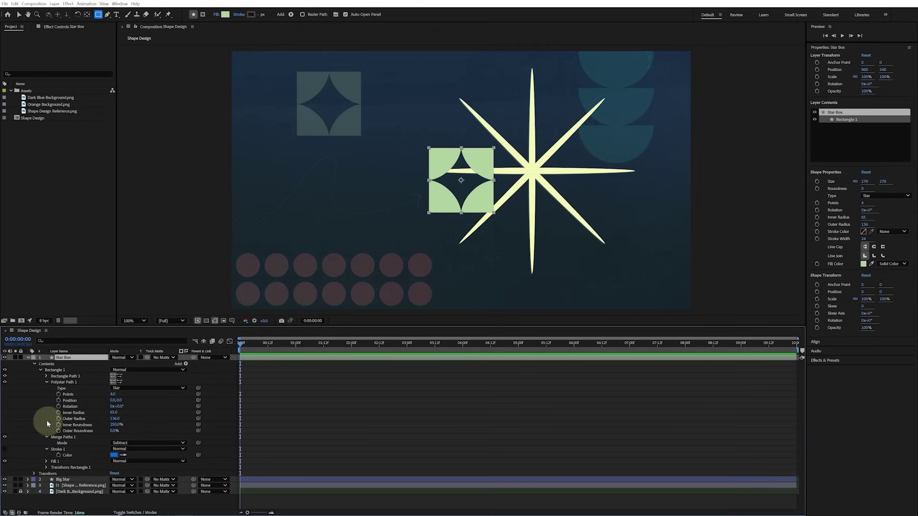
key(v)
drag(421, 196, 307, 128)
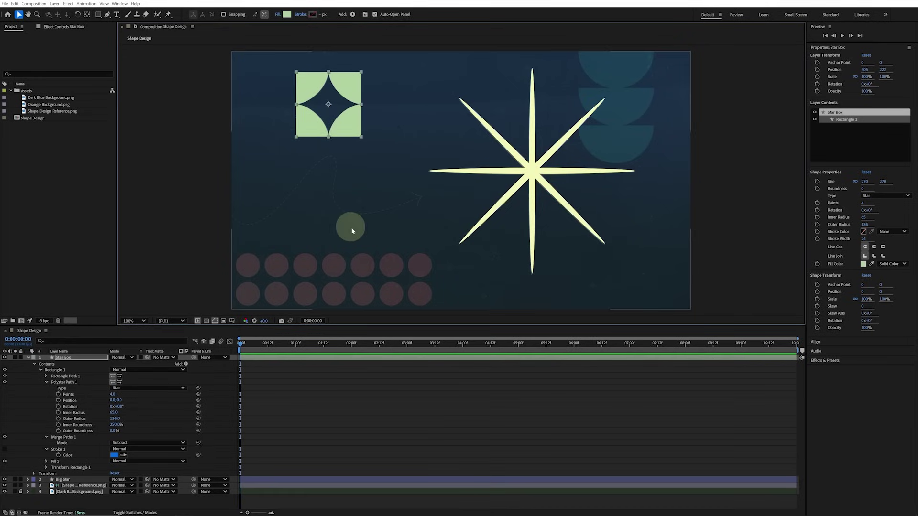
click(5, 4)
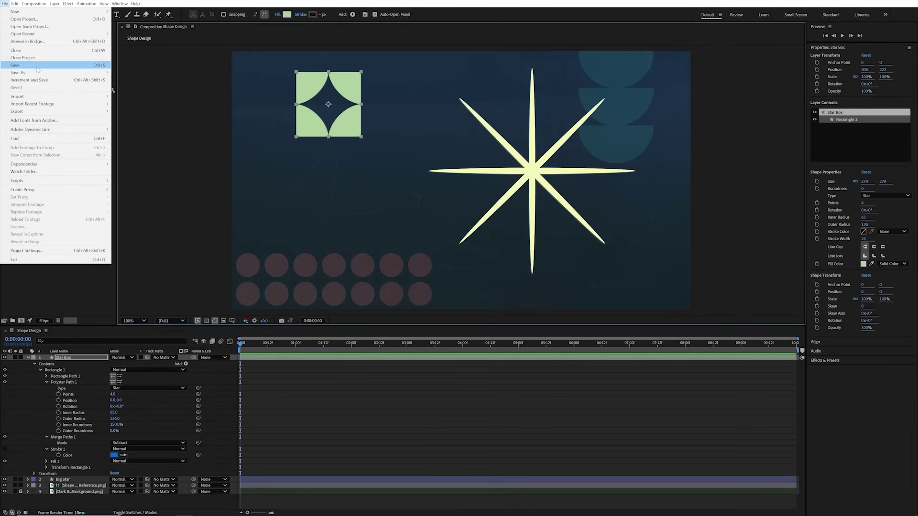
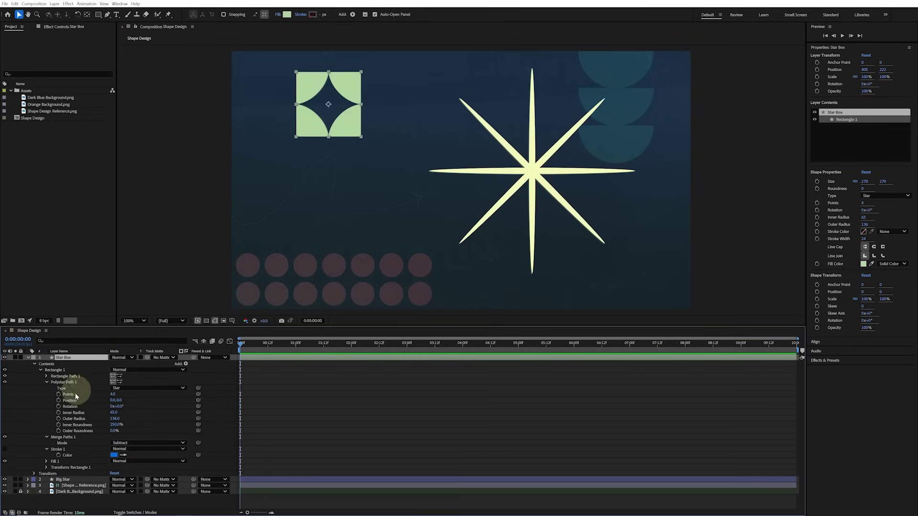
- Keyframe the polystar's inner radius at 0 seconds and set it to 145 at 1 second
click(58, 413)
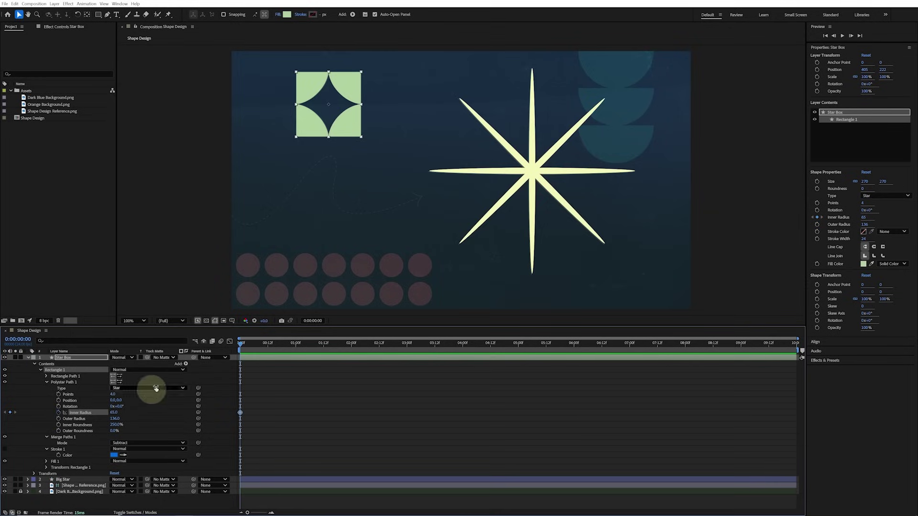
click(296, 347)
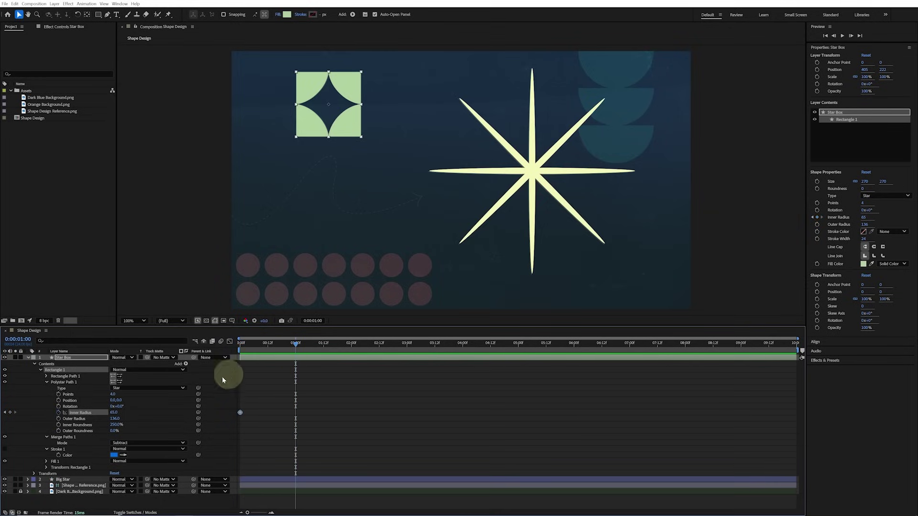
drag(119, 411, 164, 413)
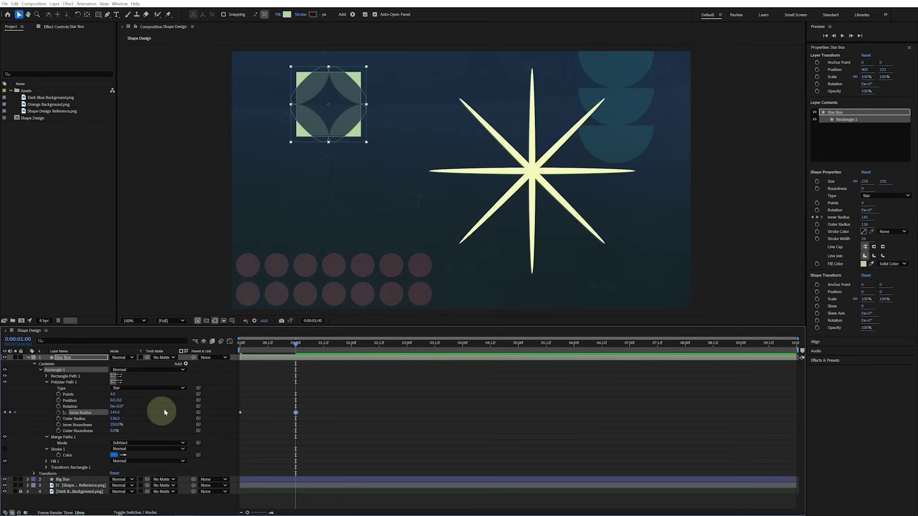
- Copy the polystar's first inner radius keyframe to 2 seconds
click(352, 343)
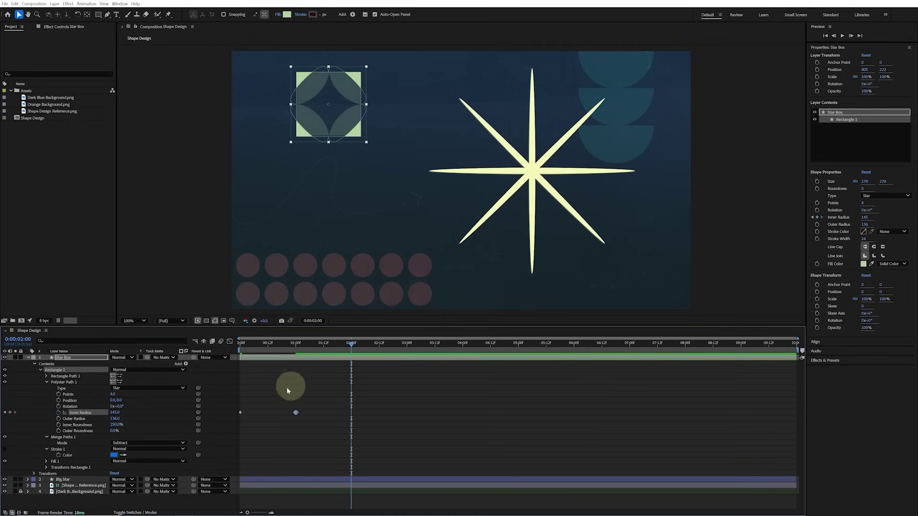
click(252, 403)
click(240, 412)
key(ctrl+c)
key(ctrl+v)
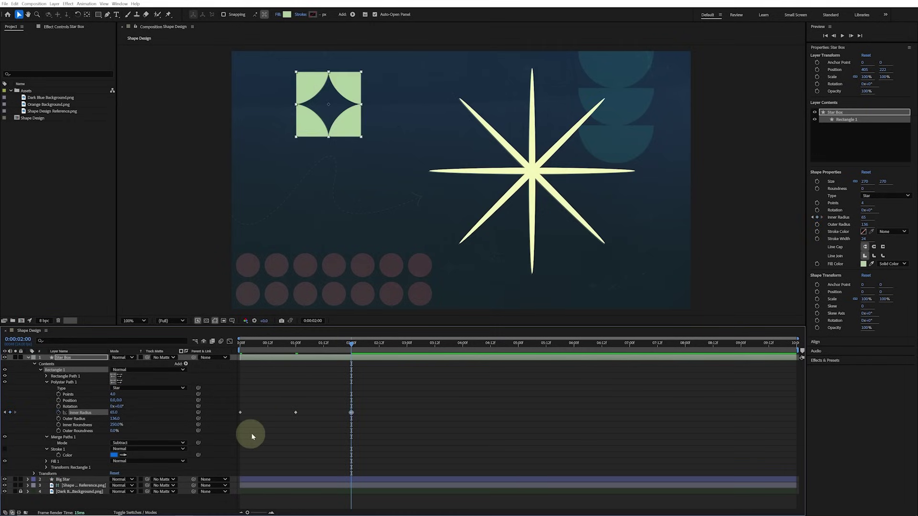
- Keyframe the rectangle path's size at 0 seconds and set it to 200 by 200 at 1 second
click(239, 344)
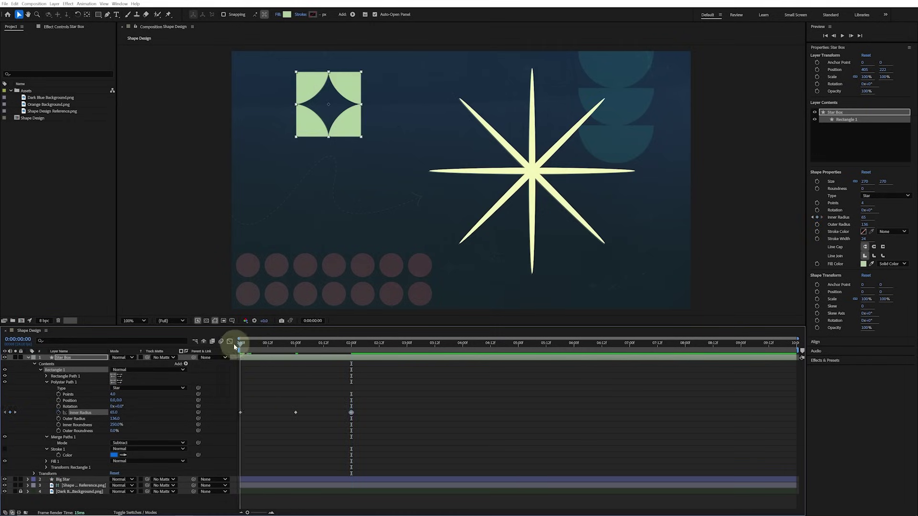
click(47, 377)
click(58, 382)
click(256, 375)
key(k)
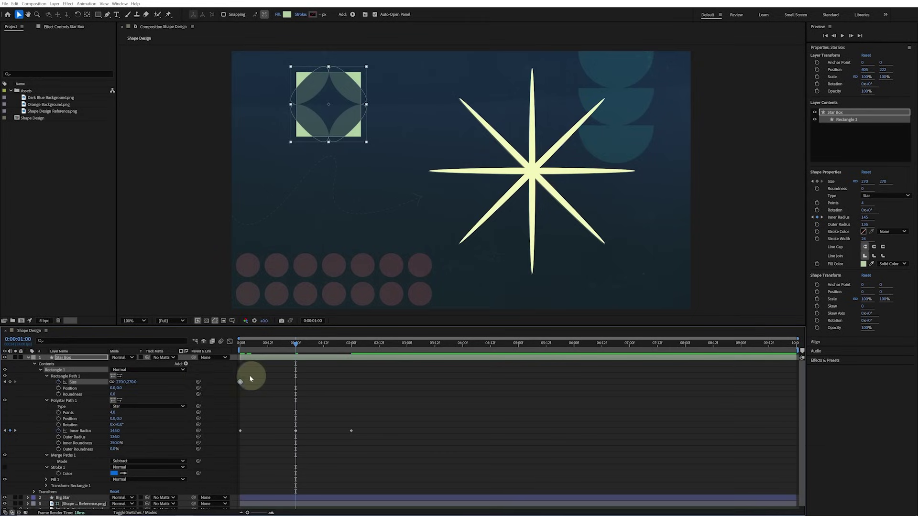
click(133, 382)
text(200)
key(Return)
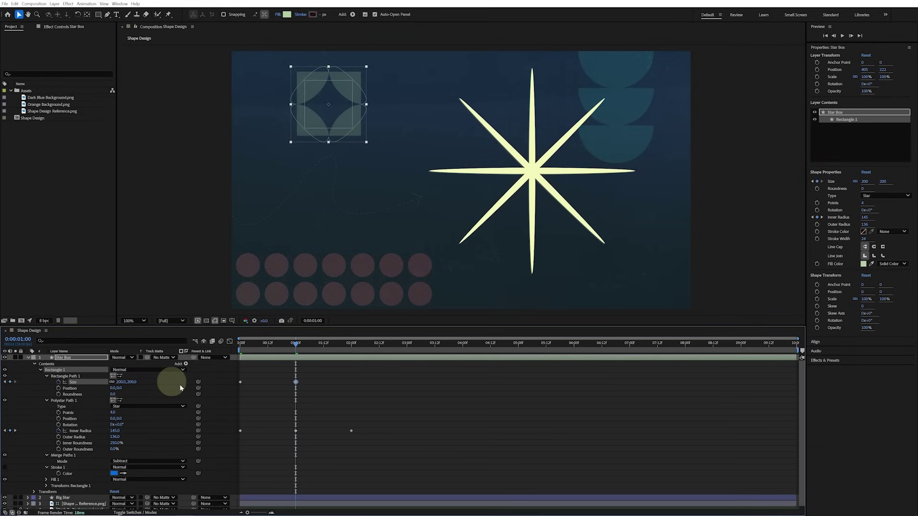
- Copy the rectangle path's first size keyframe to 2 seconds
key(k)
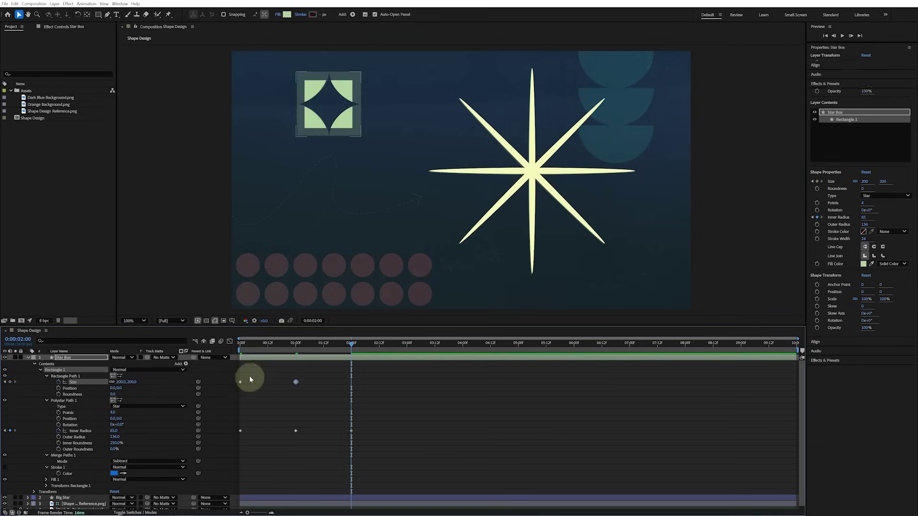
drag(248, 376, 231, 393)
key(ctrl+c)
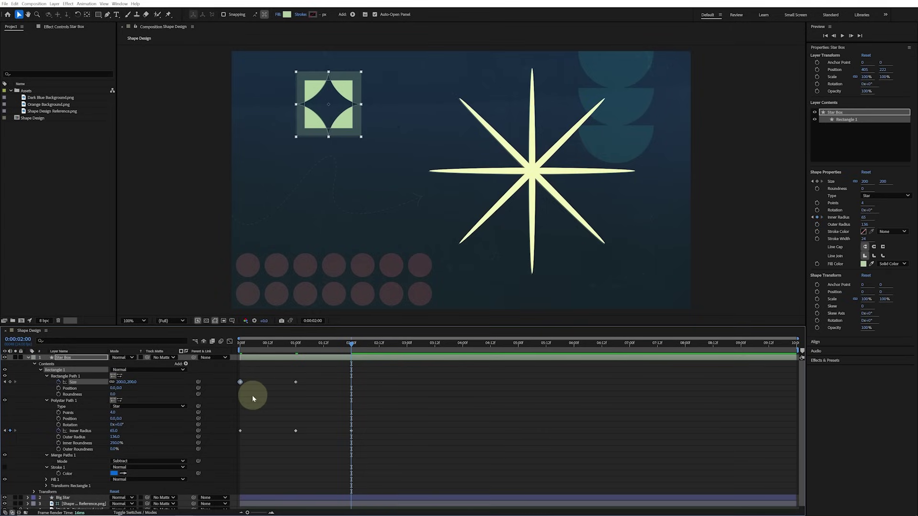
key(ctrl+v)
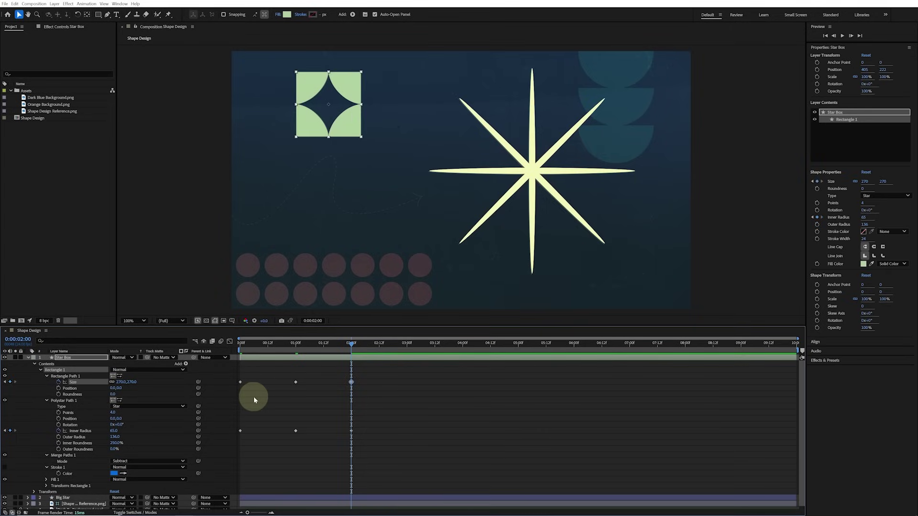
- Apply Easy Ease to all size and inner radius keyframes and repeat the set every 2 seconds up to 10 seconds
drag(368, 375, 241, 446)
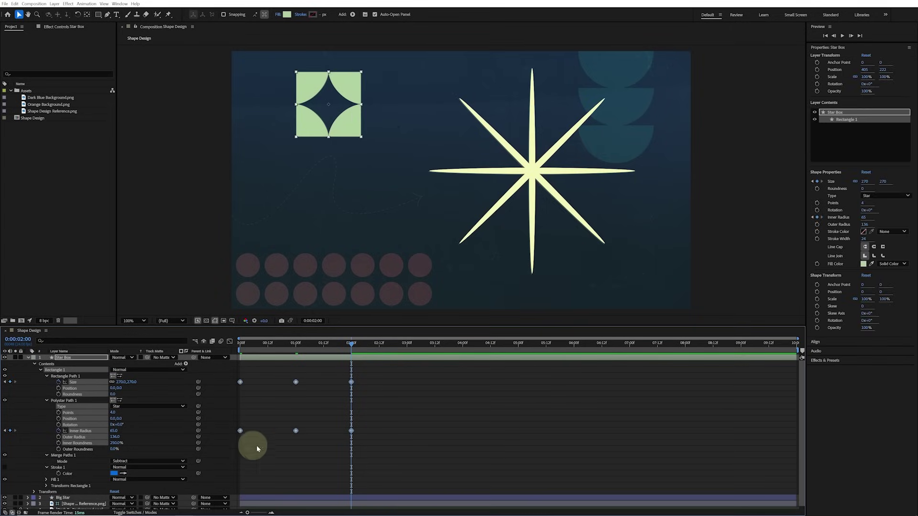
key(F9)
key(ctrl+v)
key(k)
key(k)
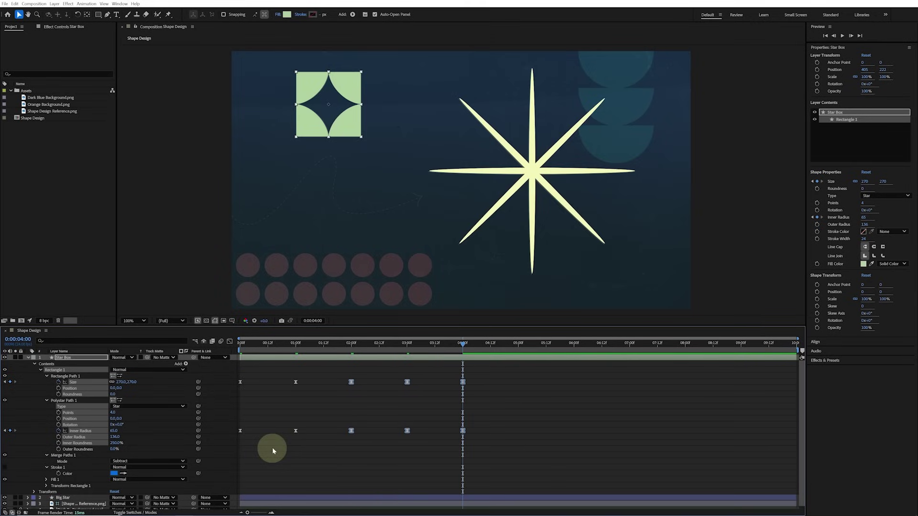
key(ctrl+v)
key(k)
key(k)
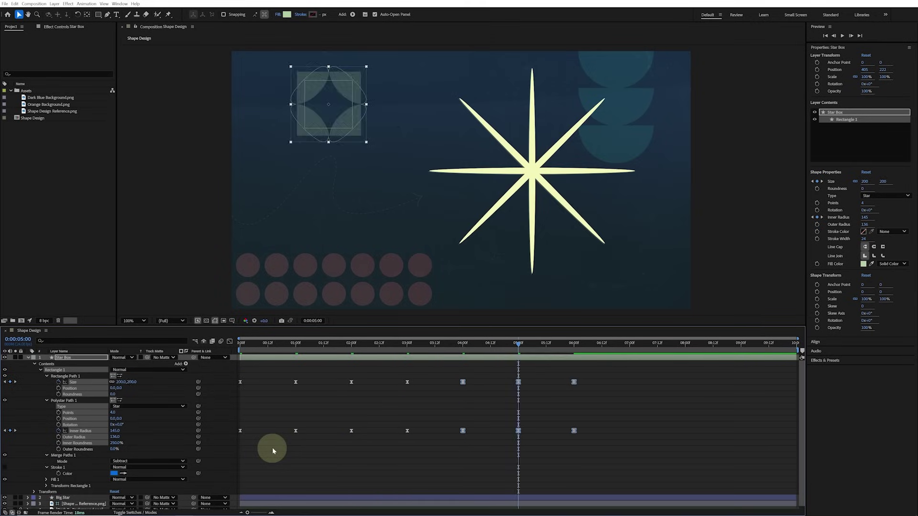
key(ctrl+v)
key(k)
key(k)
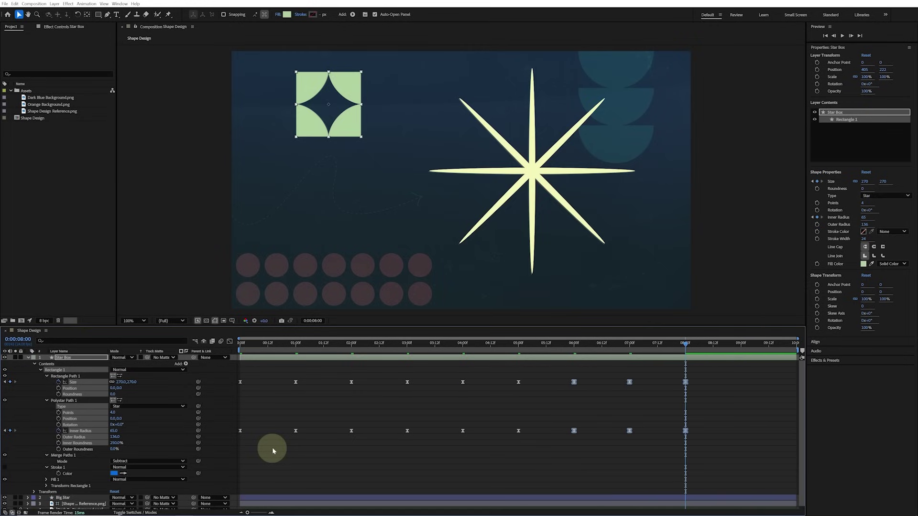
- Keyframe Star Box's layer rotation from 0° at the first frame to -90° at the last, and shift the end keyframe just past the last frame
drag(250, 345, 232, 344)
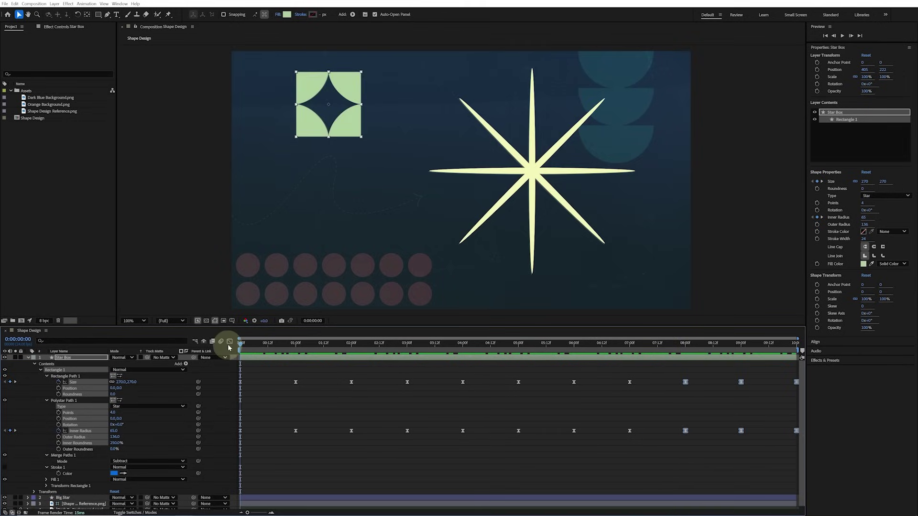
click(40, 370)
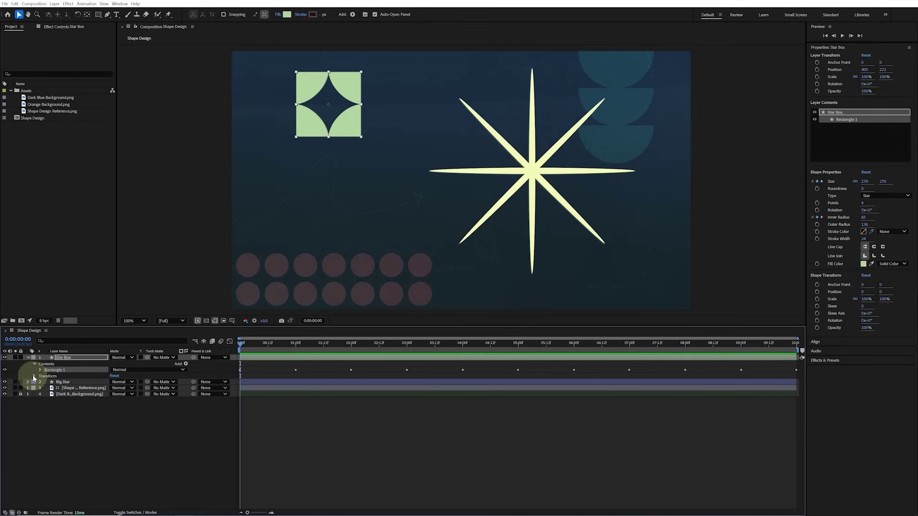
click(33, 377)
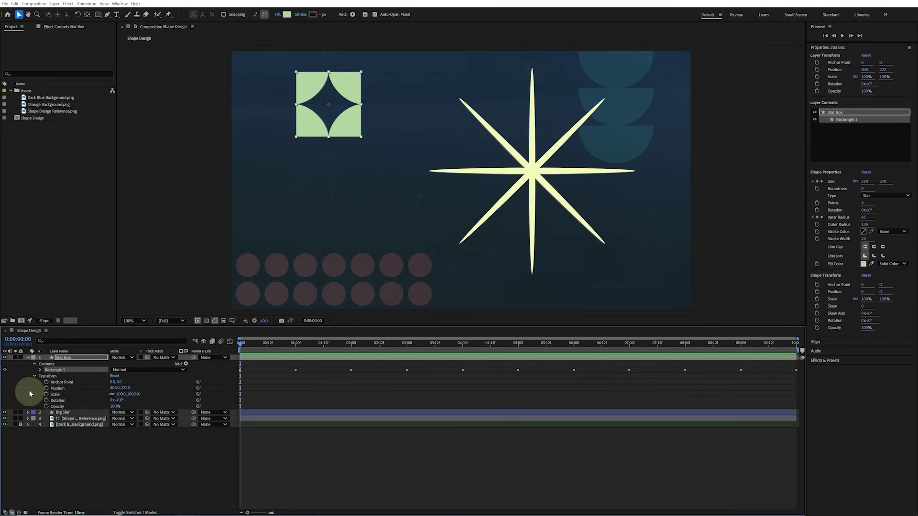
click(46, 400)
key(End)
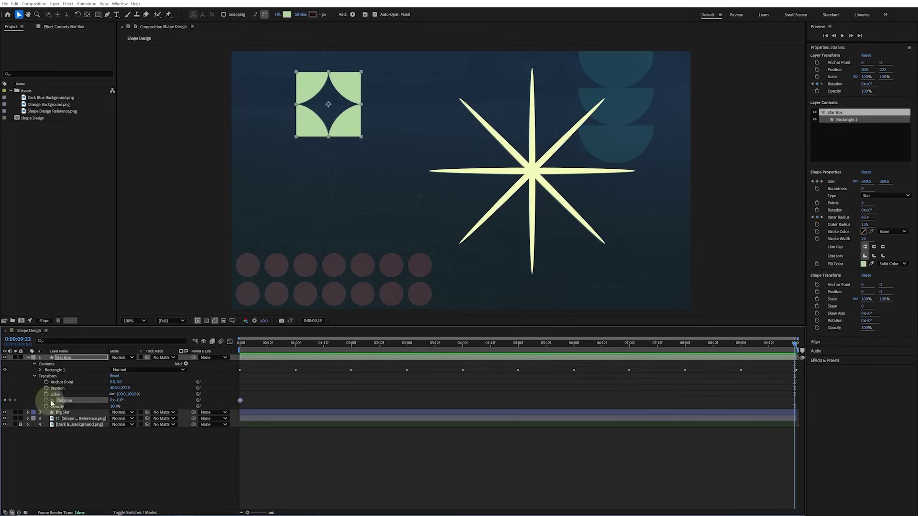
click(121, 400)
text(-90)
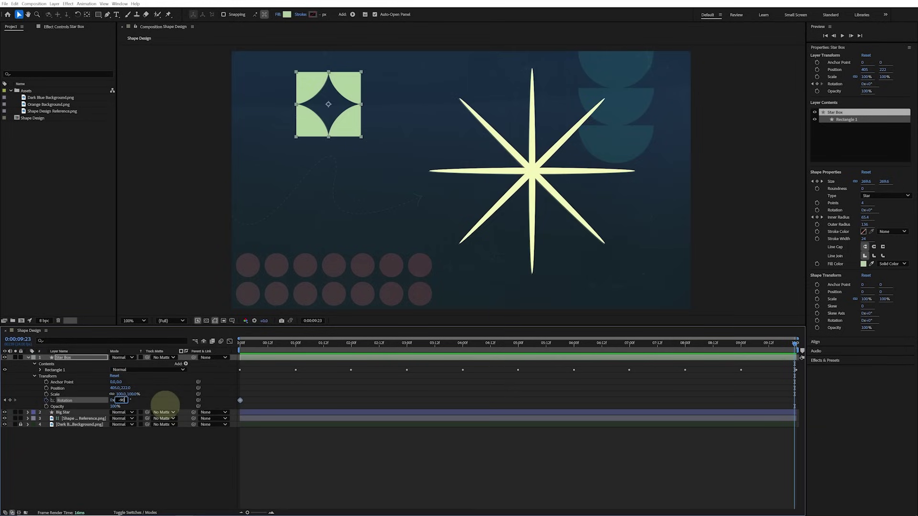
key(Return)
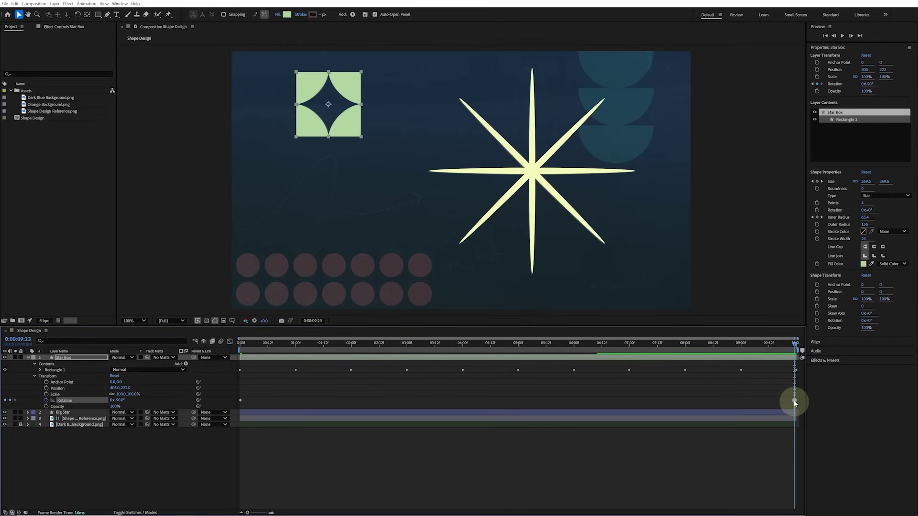
drag(795, 403, 796, 405)
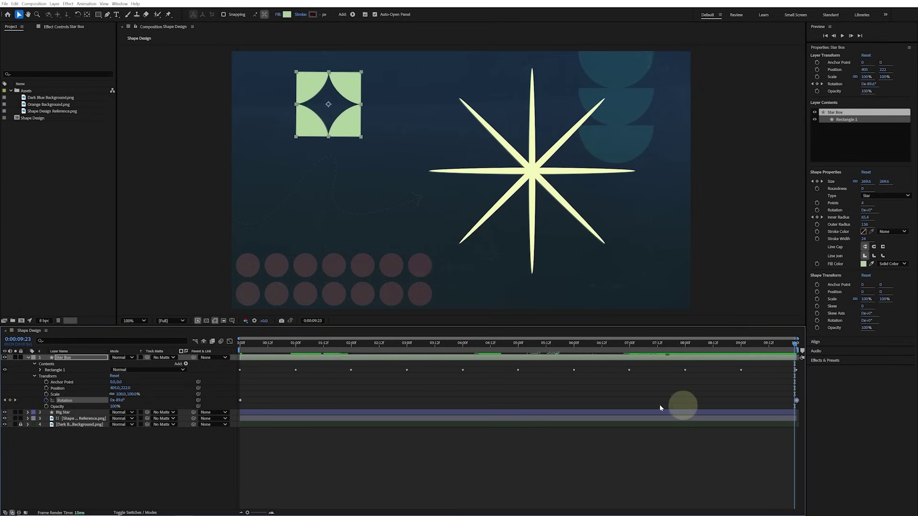
- Solo the Star Box layer and preview its animation
click(16, 357)
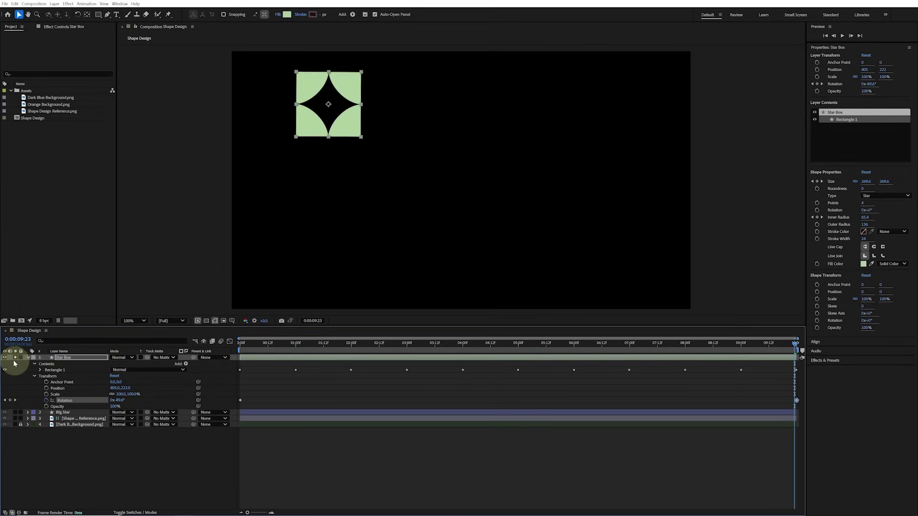
key(space)
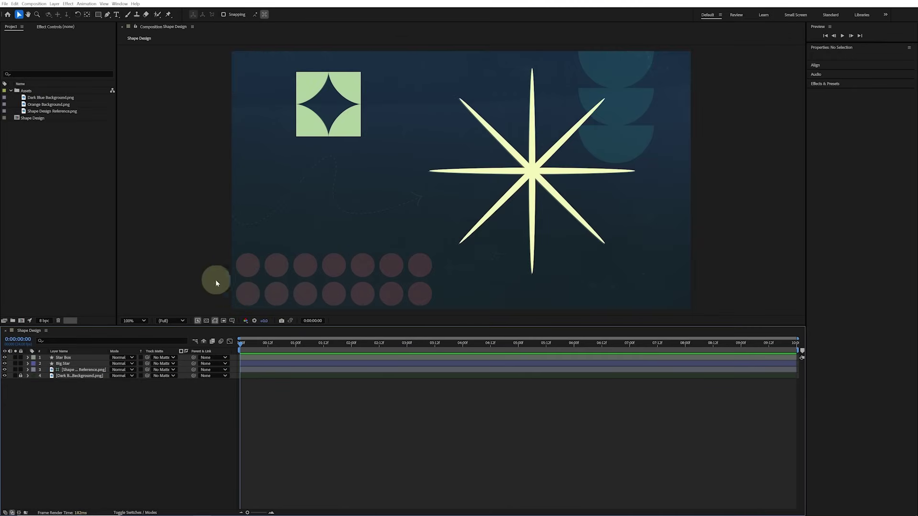
- Draw a green circle about 99 px wide on a new shape layer over the first dot of the reference's dot grid
key(q)
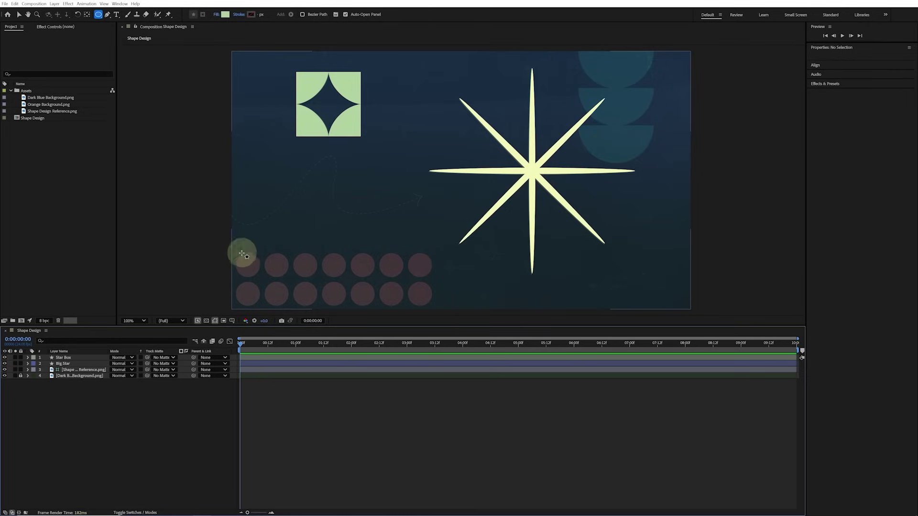
drag(238, 256, 261, 279)
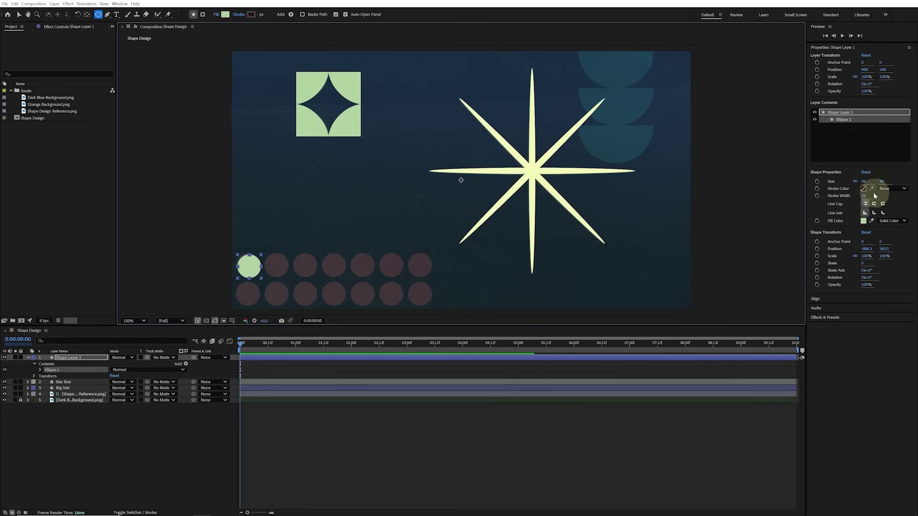
key(v)
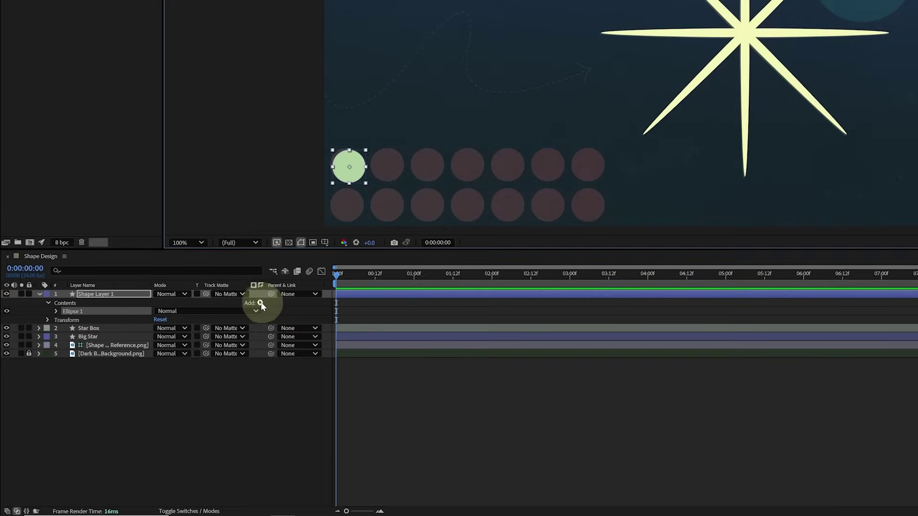
- Add a Repeater to the circle's ellipse group and set it to 7 copies
click(261, 303)
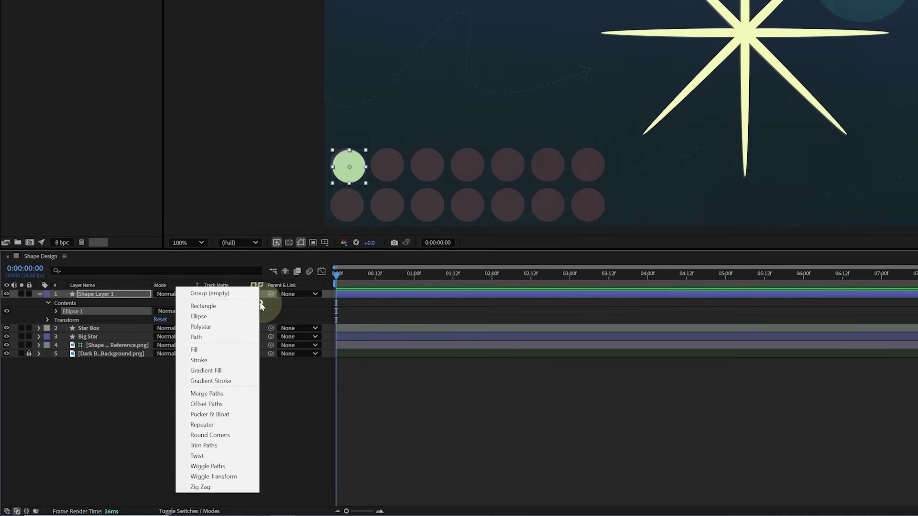
click(239, 425)
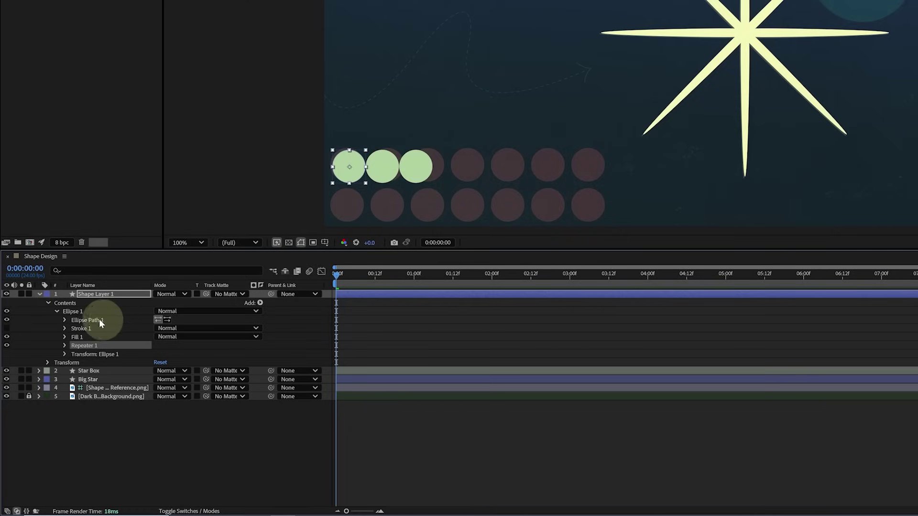
click(64, 345)
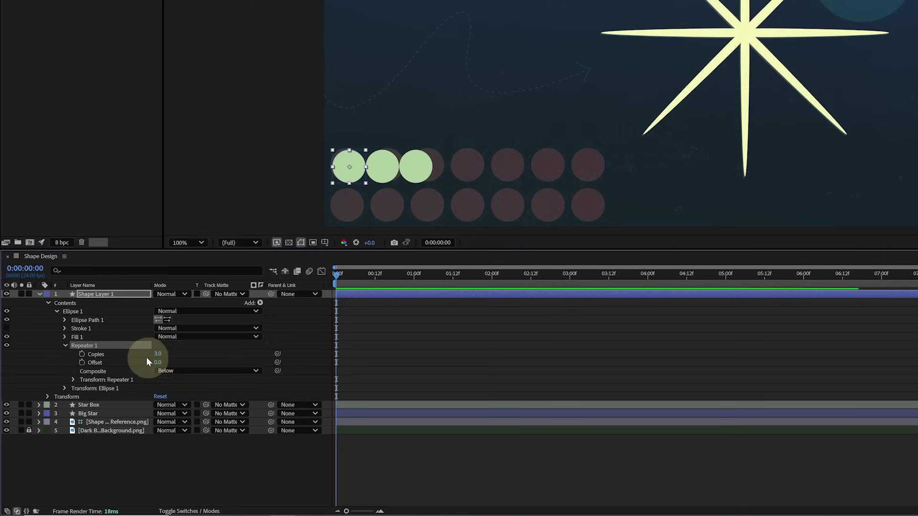
click(74, 379)
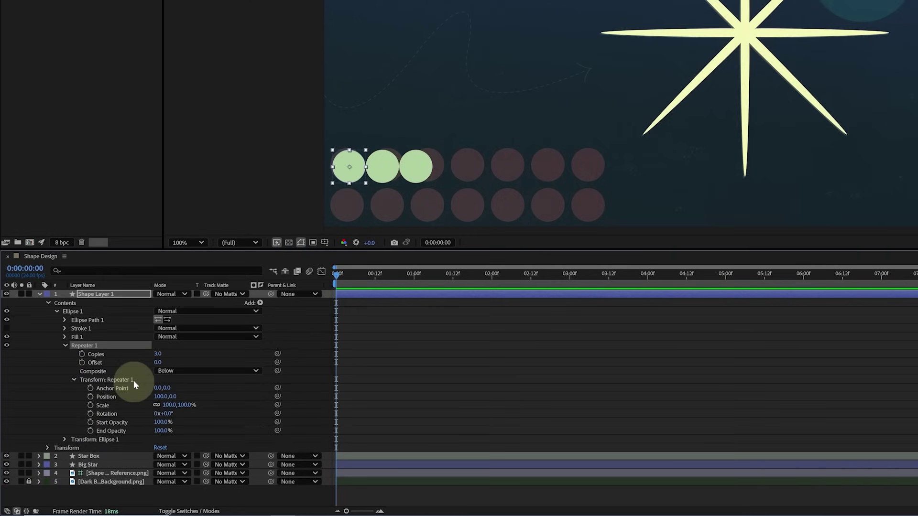
click(157, 354)
text(7)
key(Return)
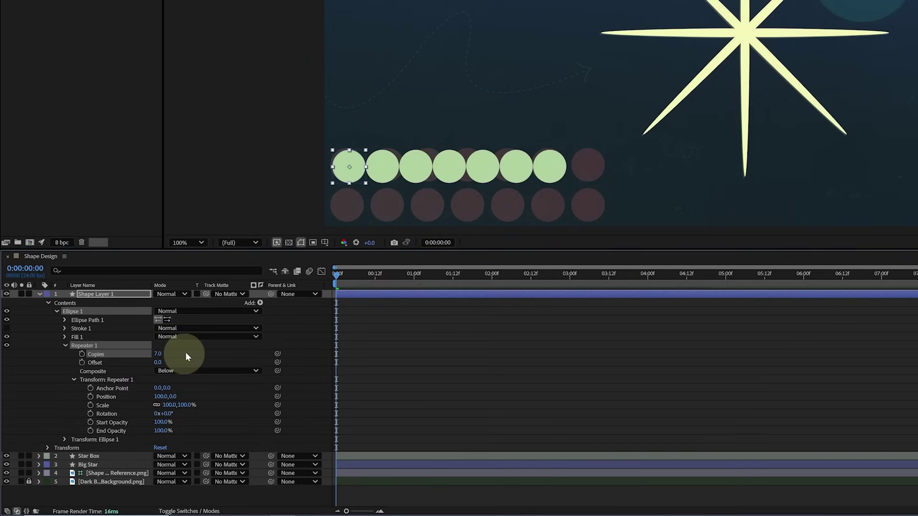
- Set the repeater transform's horizontal position to 120 to space the circles like the reference row
click(162, 397)
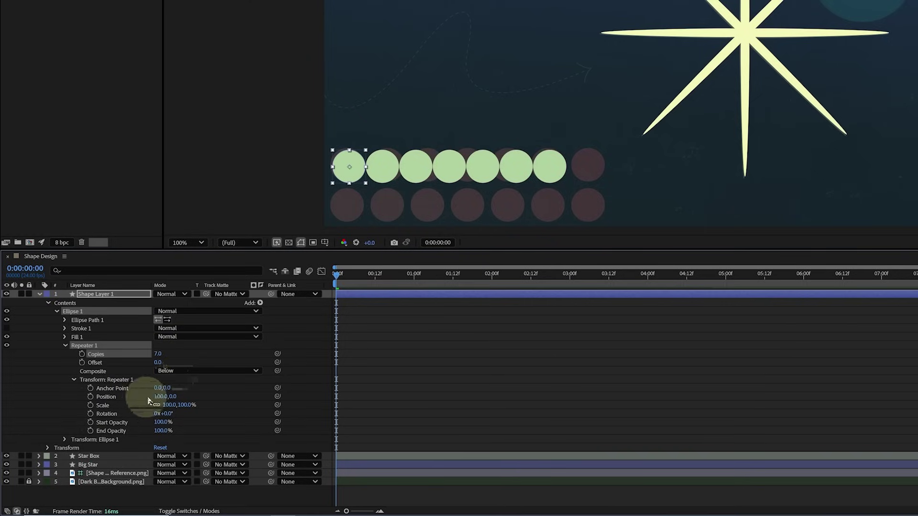
text(120)
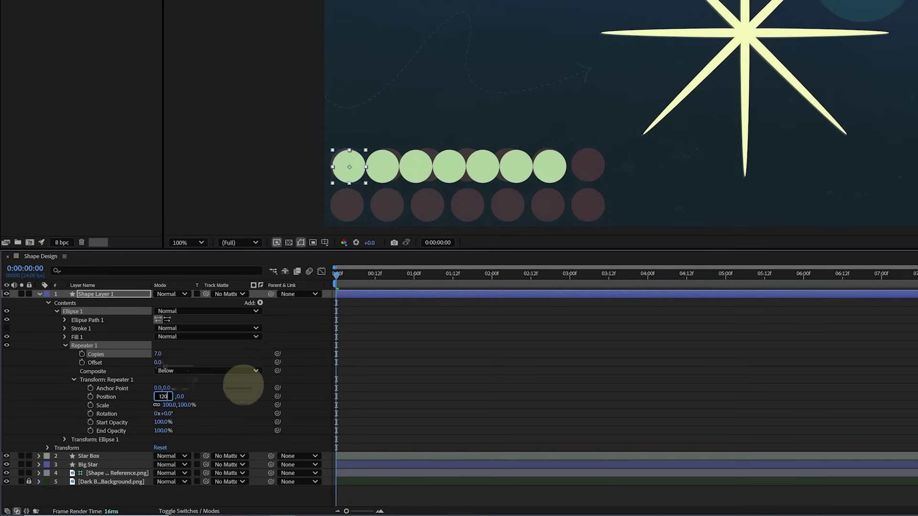
key(Return)
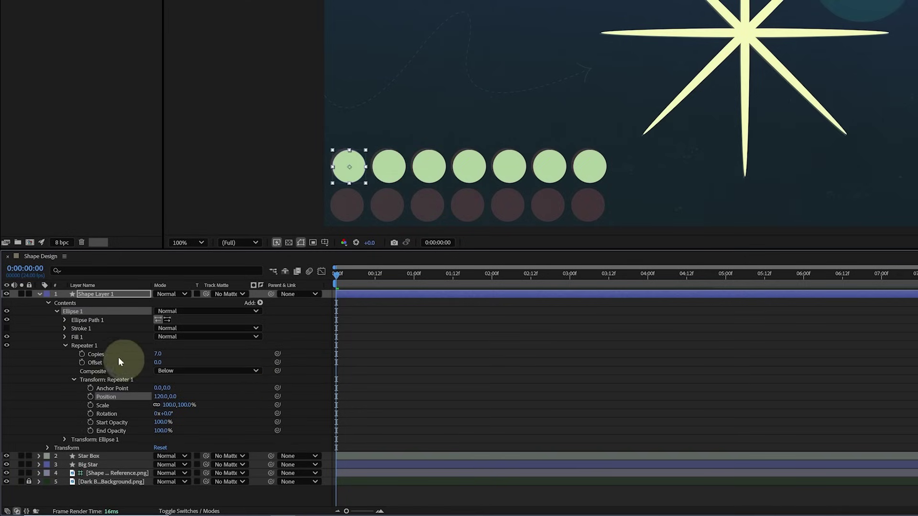
- Duplicate Repeater 1 inside the ellipse group and set the duplicate to 2 copies
click(88, 347)
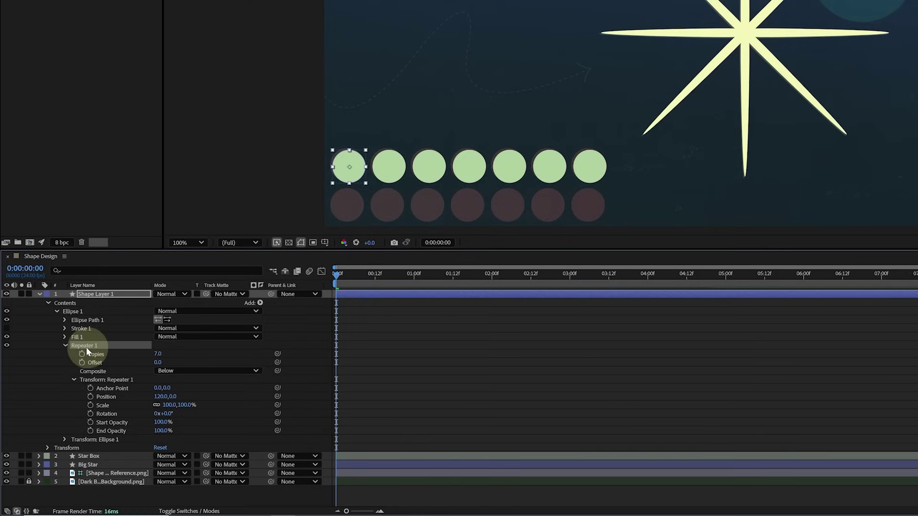
key(ctrl+d)
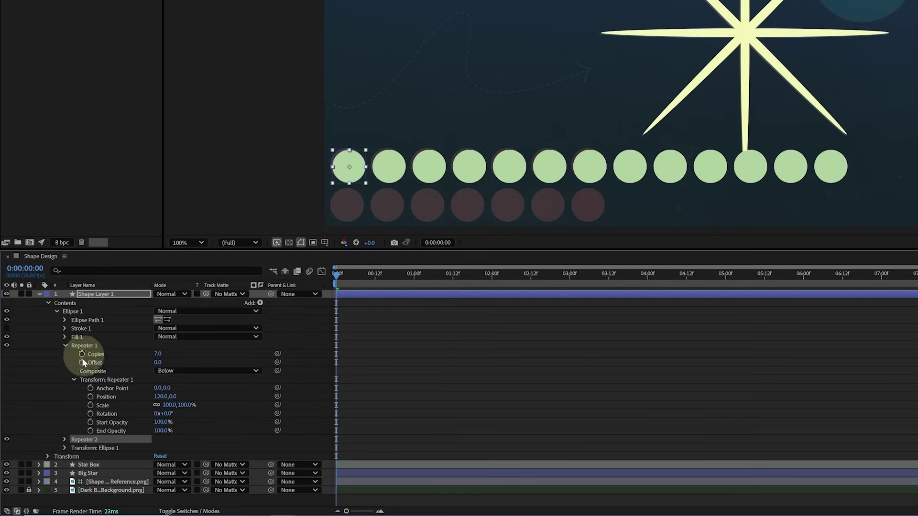
click(64, 439)
scroll(65, 438, down, 1)
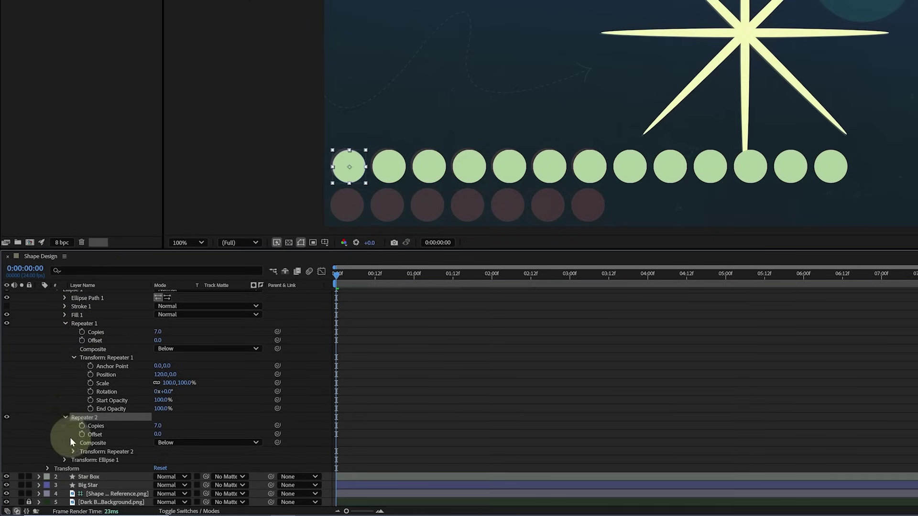
click(72, 450)
scroll(67, 425, down, 2)
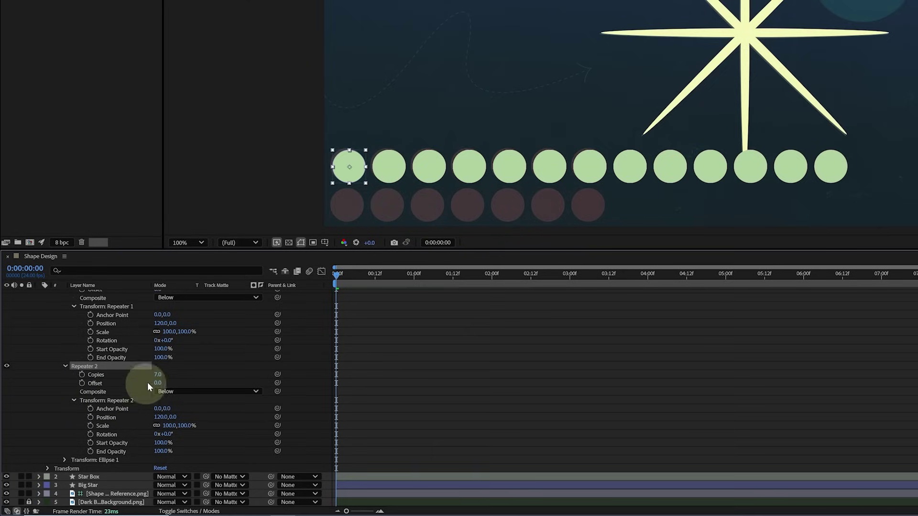
text(2)
key(Return)
- Set Repeater 2's transform position to 0, 120 so that it forms a second row of circles
click(163, 417)
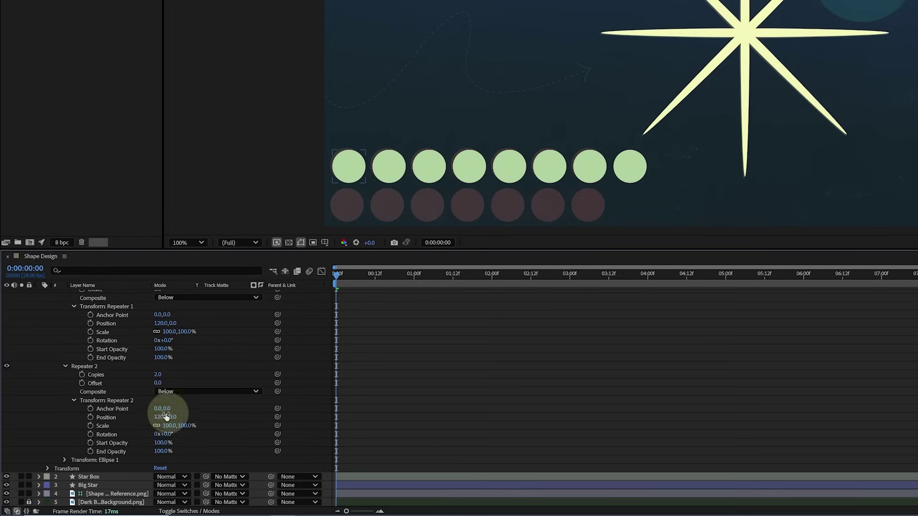
text(0)
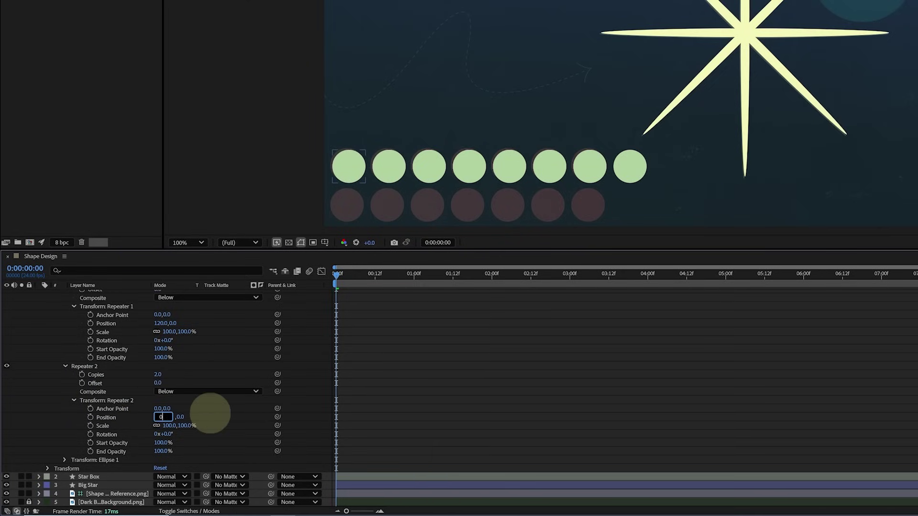
key(Tab)
text(120)
key(Return)
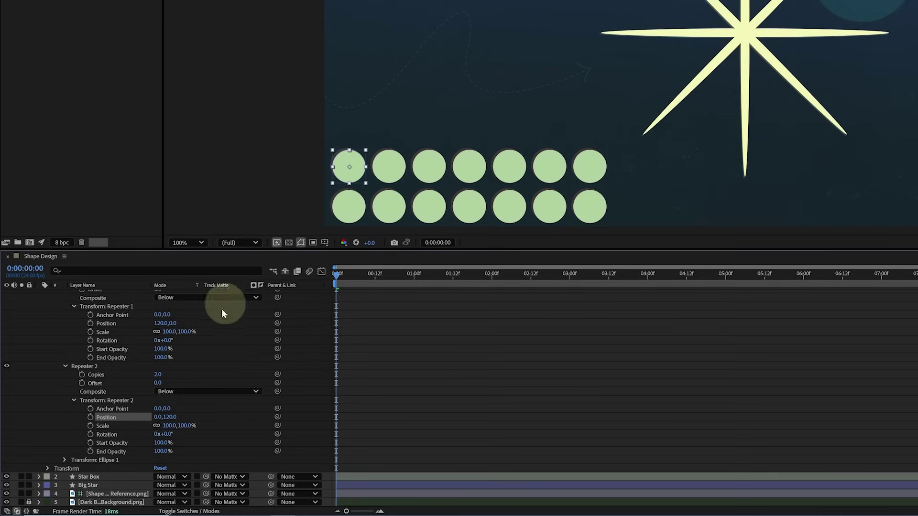
- Adjust the ellipse path's size to 99 by 99 and nudge the circle so the grid lines up with the reference dots
scroll(173, 352, up, 3)
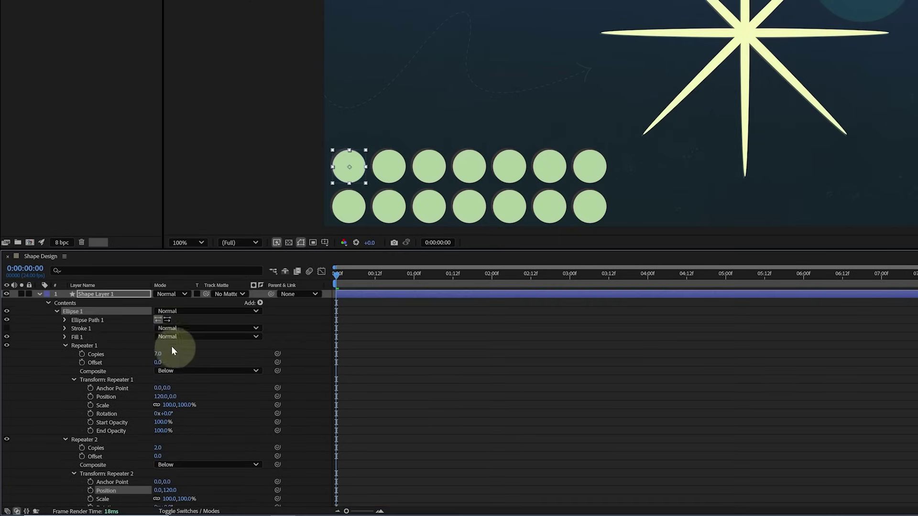
click(109, 320)
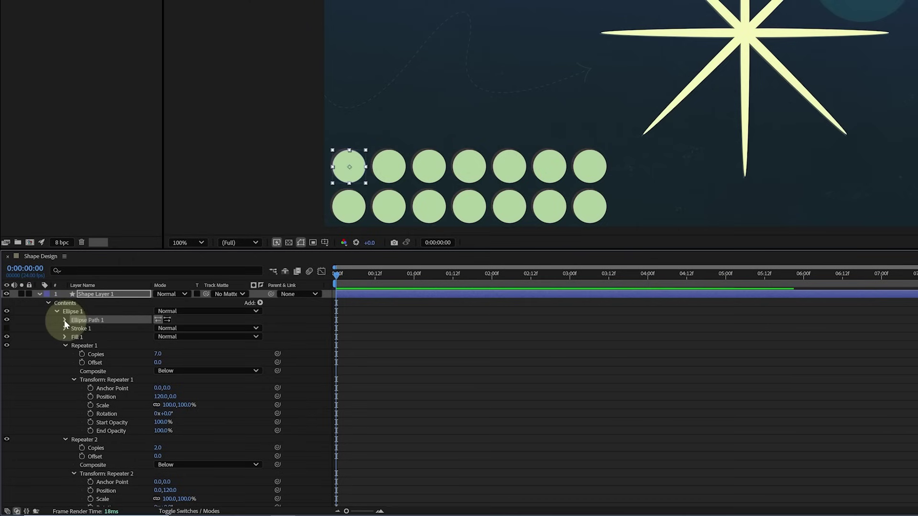
click(65, 320)
drag(168, 329, 214, 343)
drag(352, 177, 350, 175)
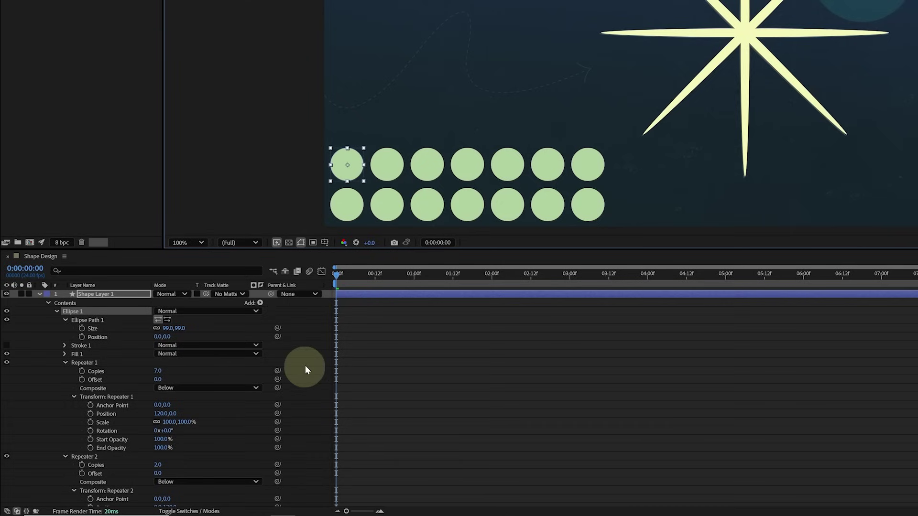
- Add a Wiggle Transform to the ellipse group and move it below Repeater 2
click(65, 363)
click(65, 371)
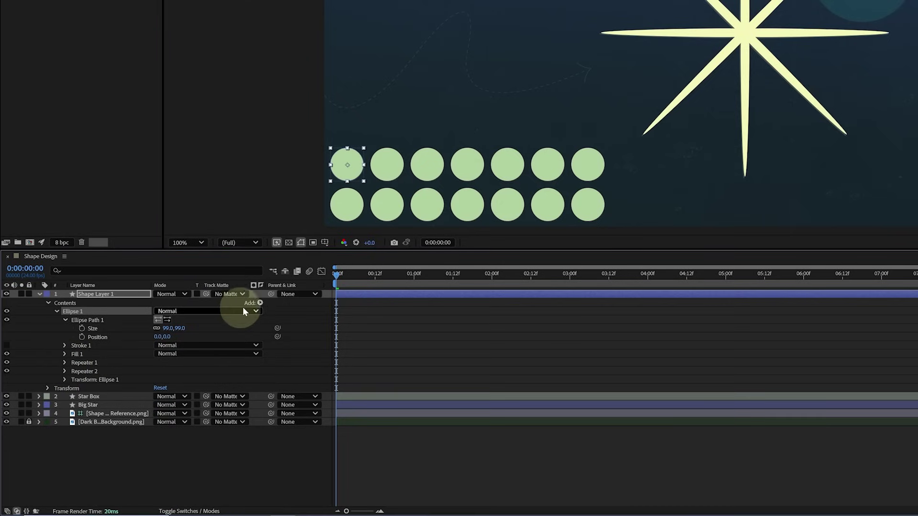
click(260, 303)
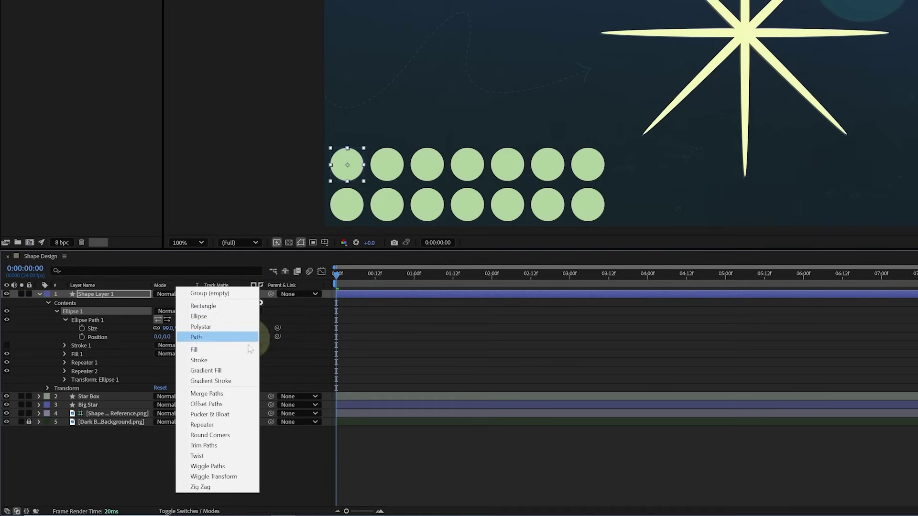
click(247, 478)
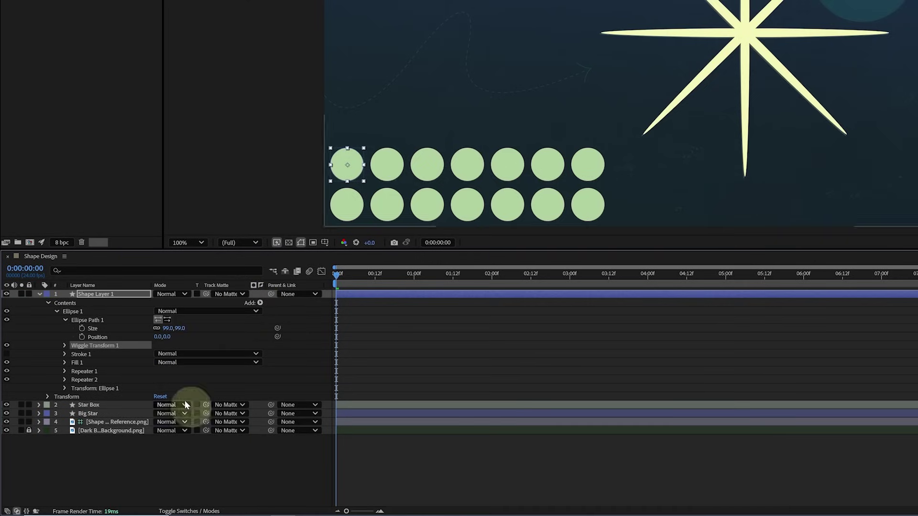
drag(108, 349, 108, 380)
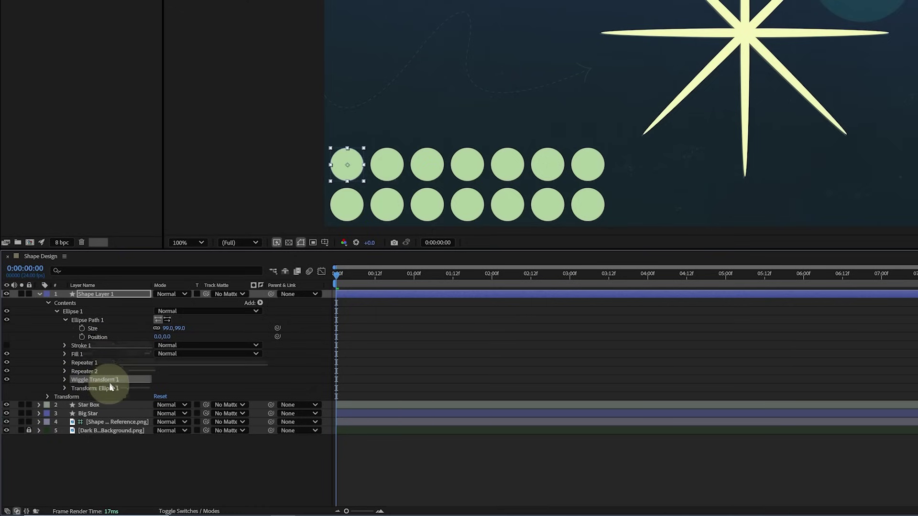
- Set the Wiggle Transform's position to 8, 8
click(66, 381)
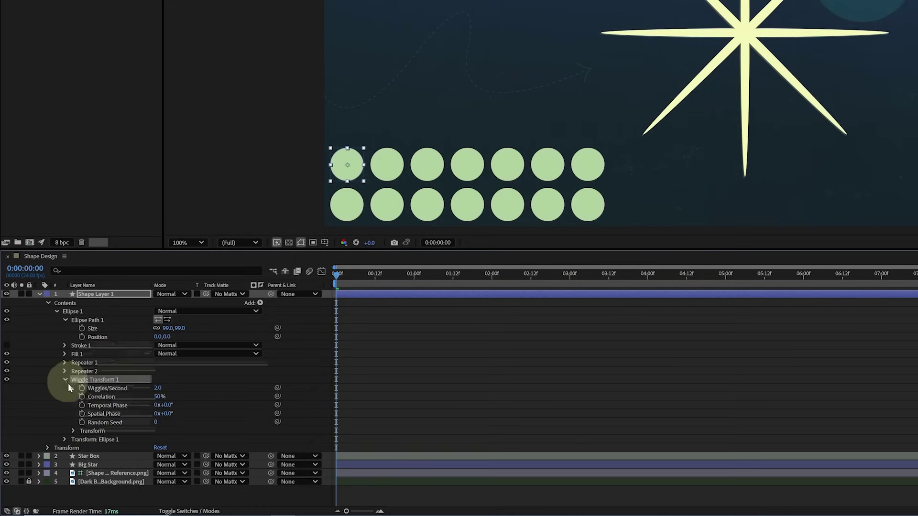
click(72, 431)
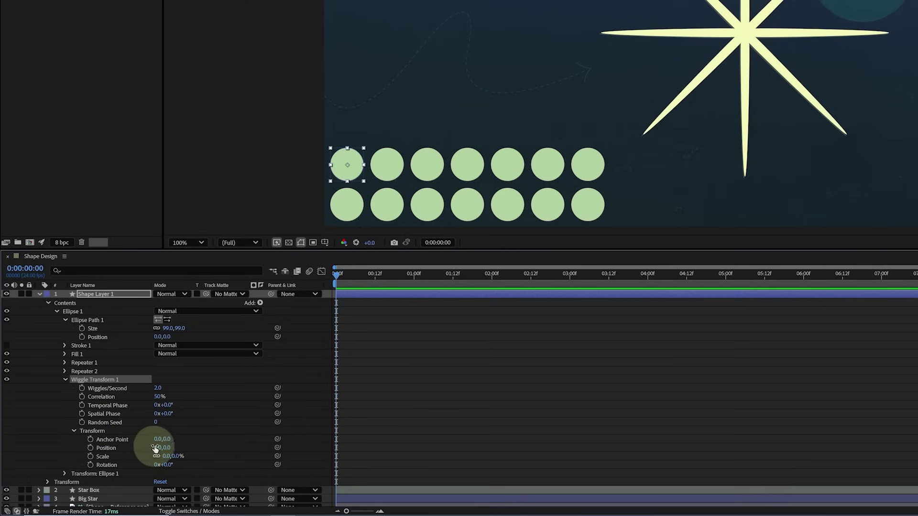
text(8)
key(Tab)
text(8)
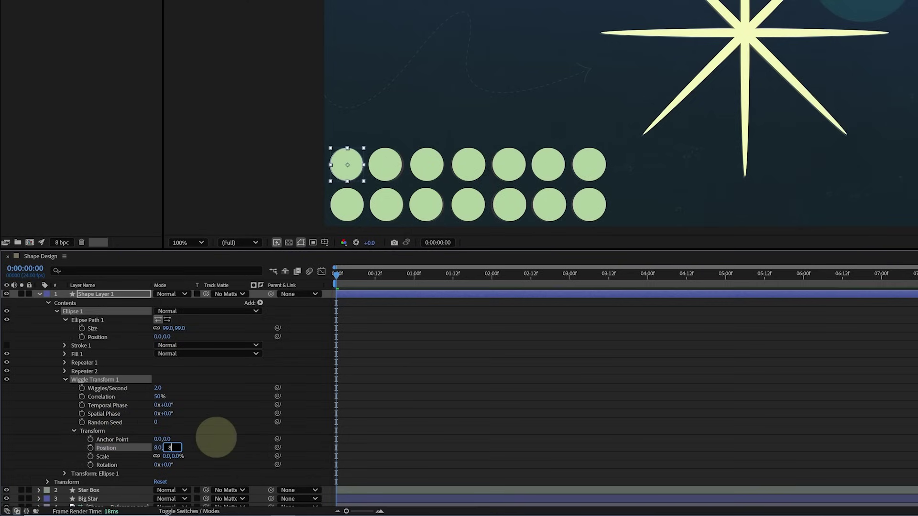
key(Return)
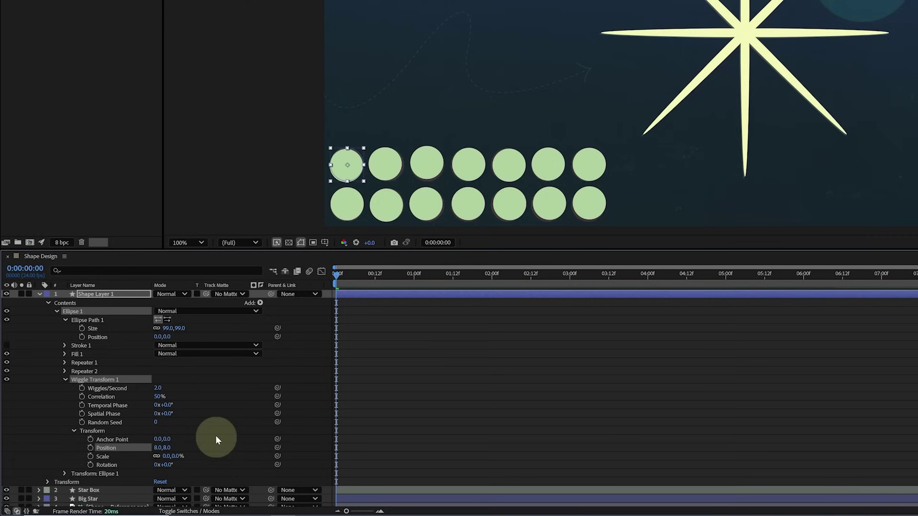
- Preview the wiggling circle grid and return to the first frame
key(space)
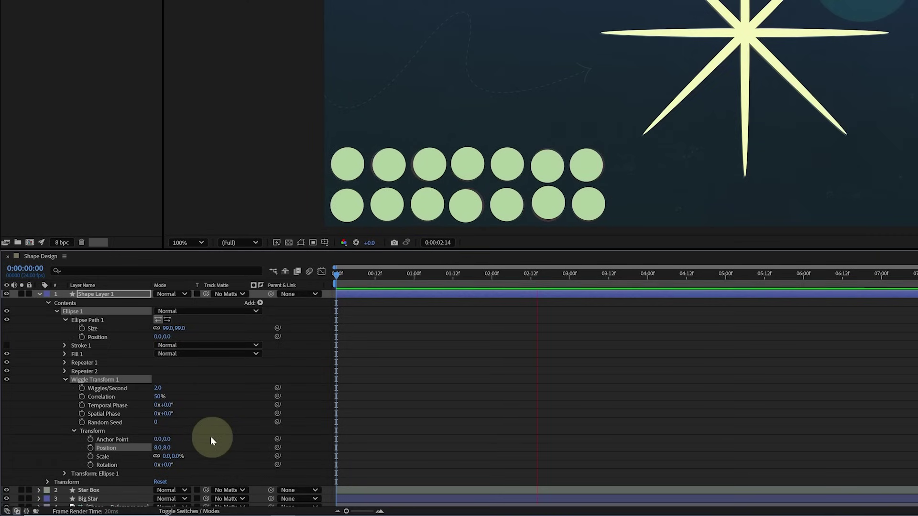
key(space)
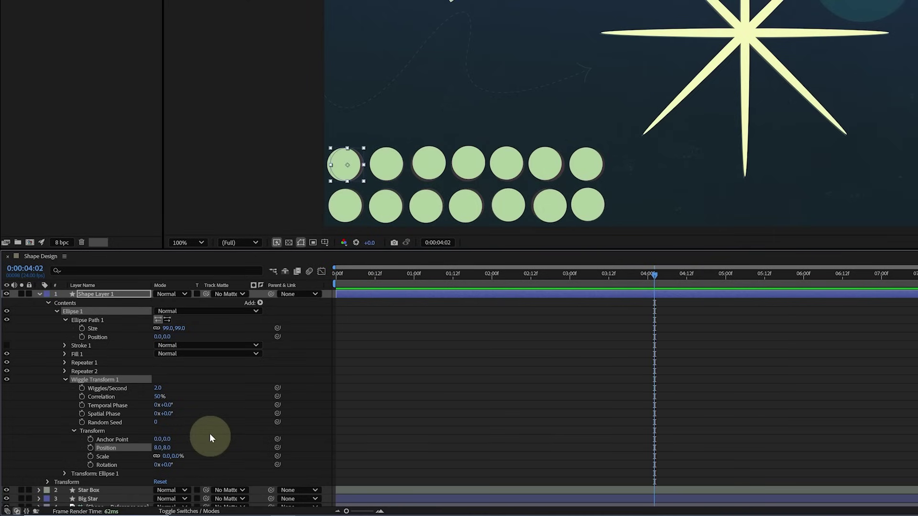
key(Home)
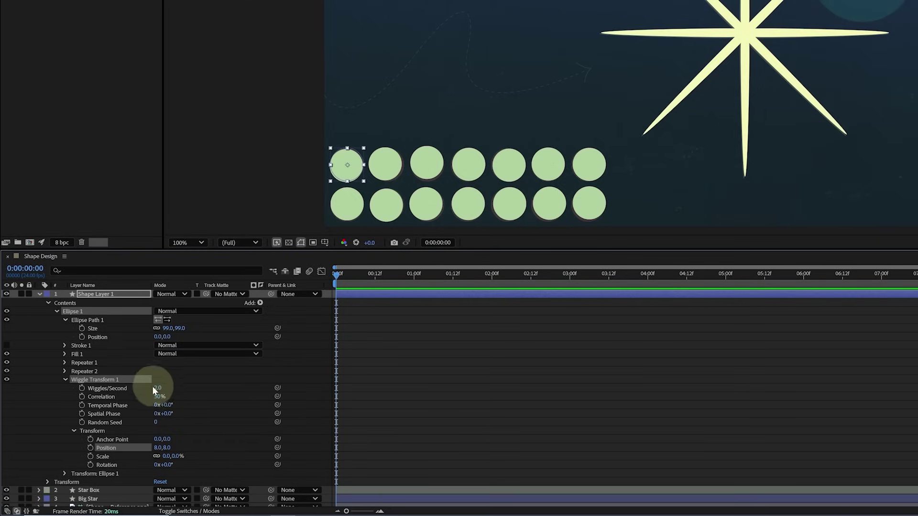
- Set the Wiggle Transform's Wiggles/Second to 1 and its Correlation to 0%
click(170, 388)
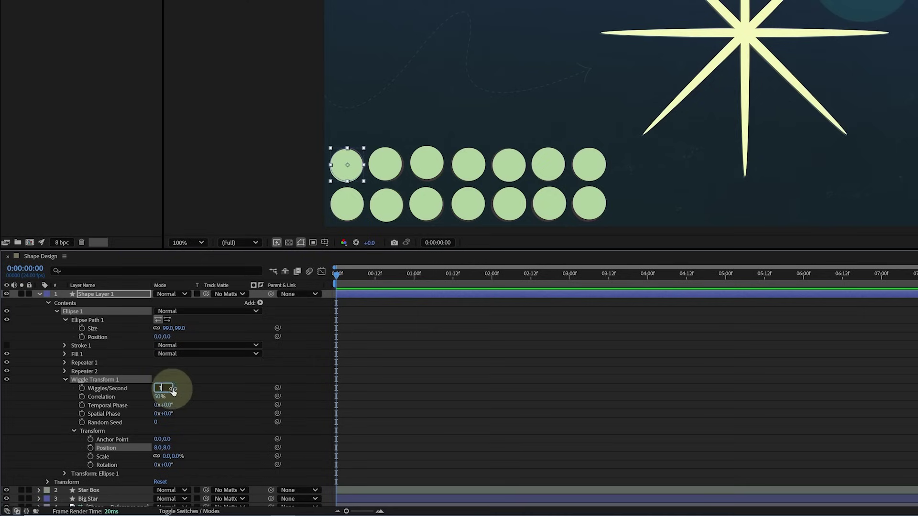
key(Tab)
text(0)
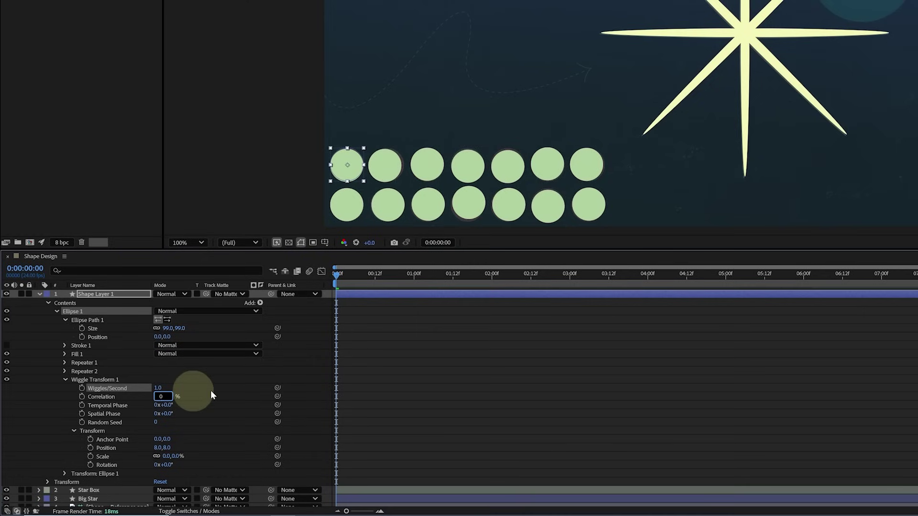
key(Return)
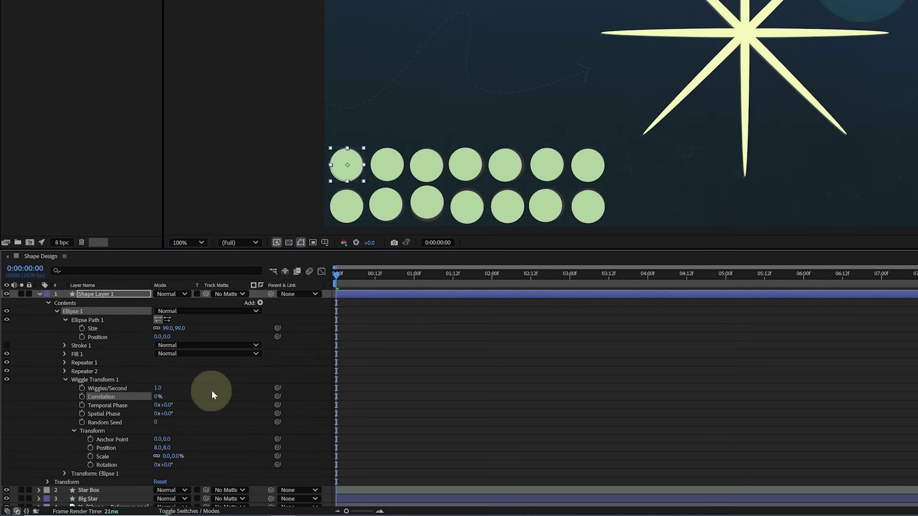
- Preview the slower, uncorrelated wiggle of the circle grid
click(211, 392)
key(space)
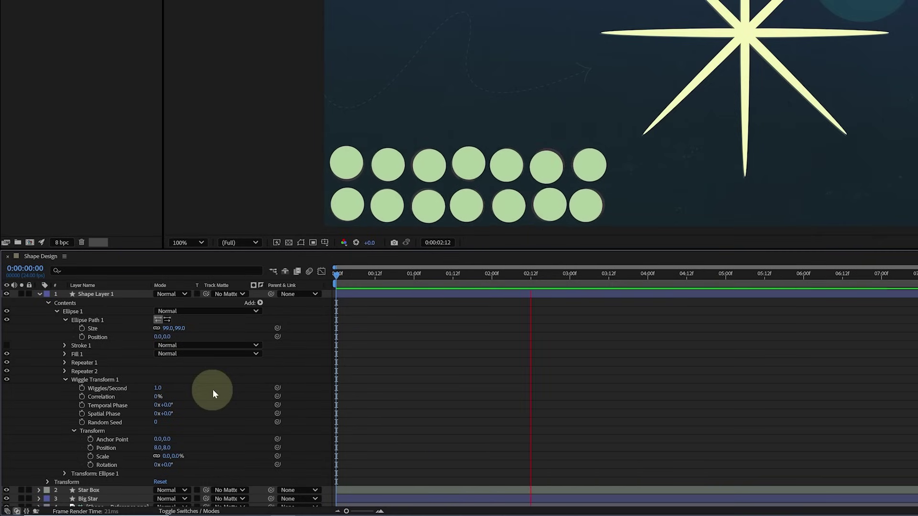
key(space)
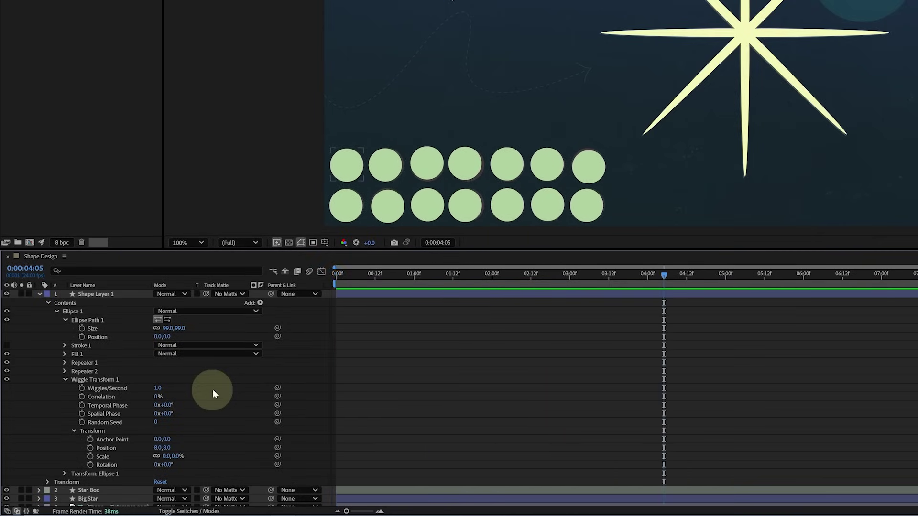
- Rename the circle grid's shape layer to Dots
click(128, 298)
key(Return)
text(Dots)
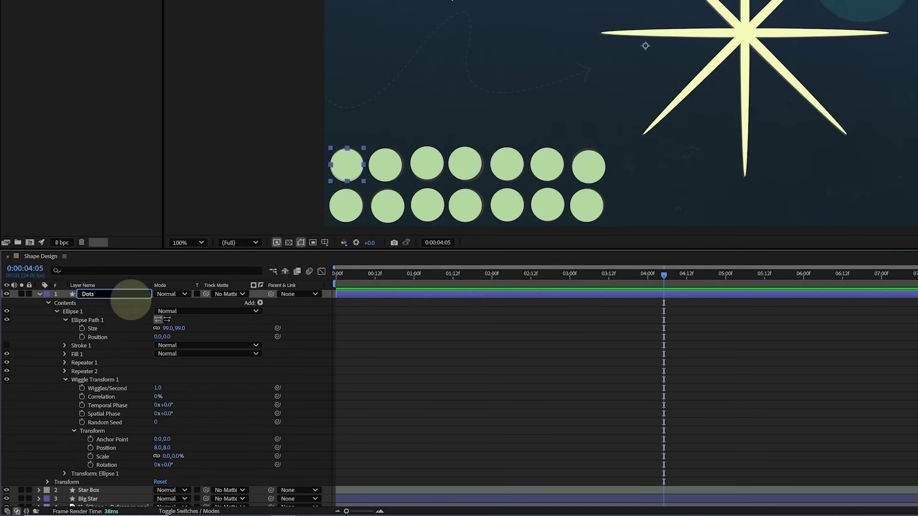
key(Return)
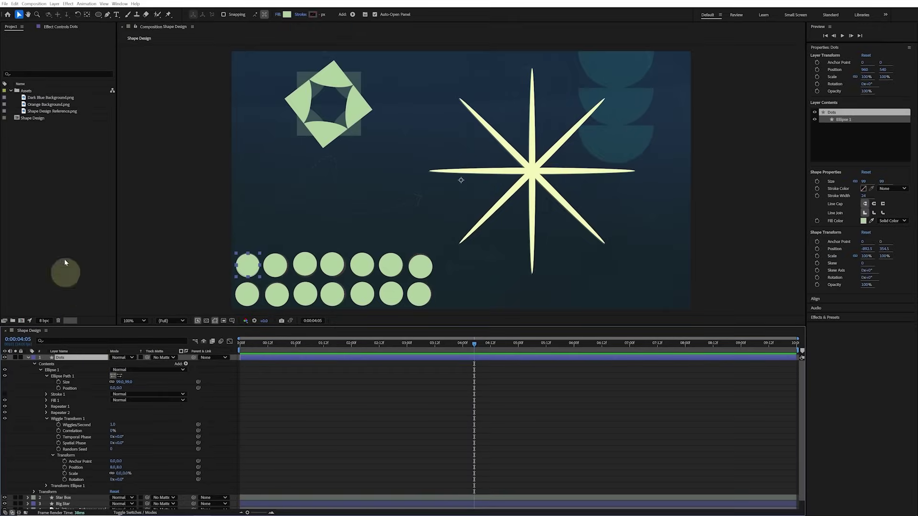
- Add Orange Background.png to the composition above the Dots layer and use Dots as its track matte
drag(48, 104, 292, 268)
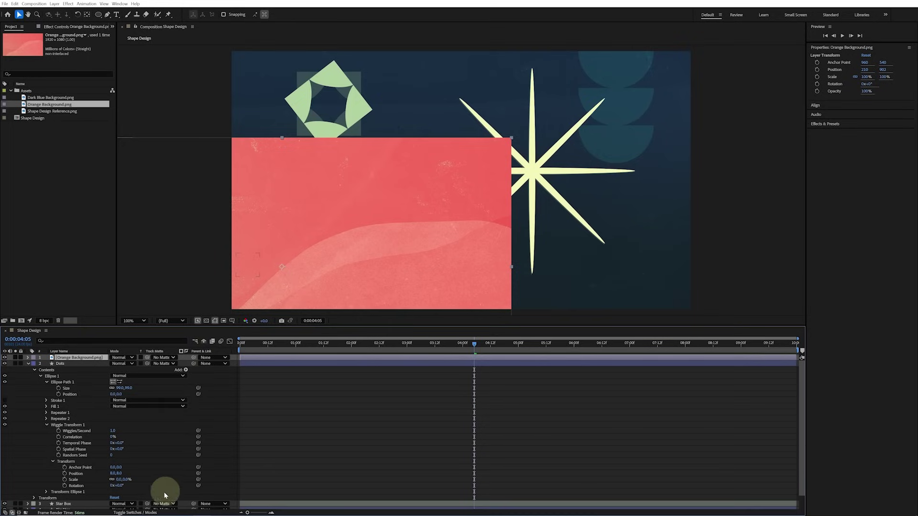
click(153, 513)
click(153, 513)
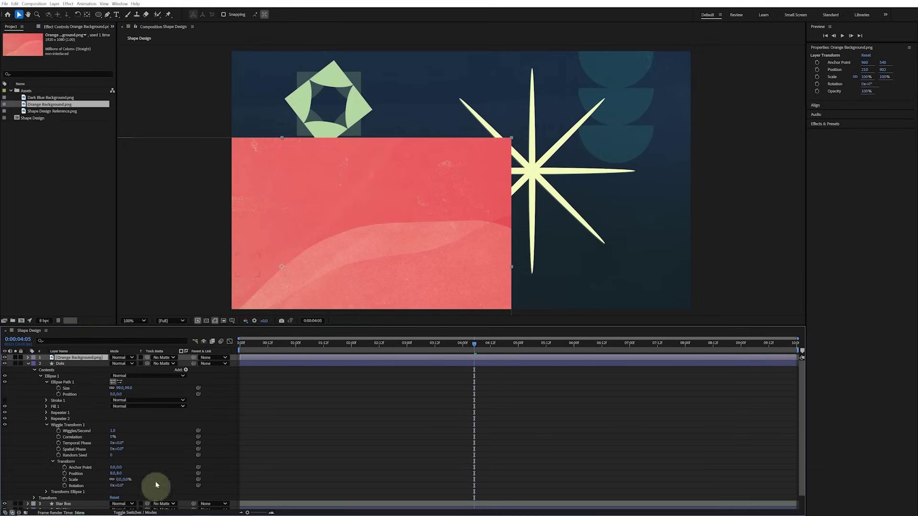
click(164, 358)
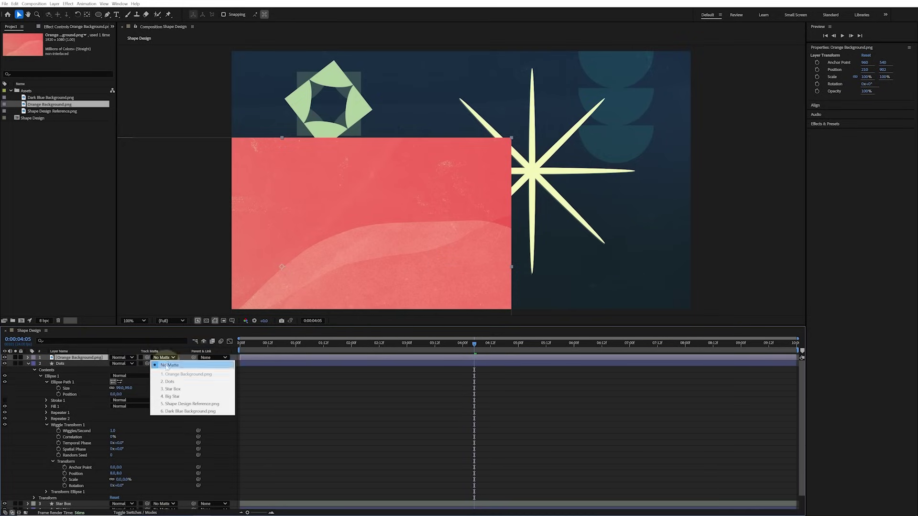
click(170, 382)
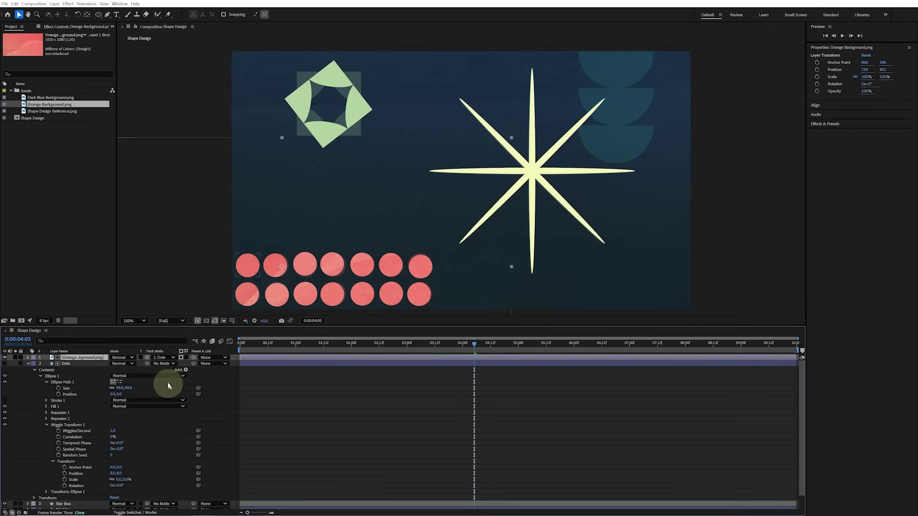
- Collapse the Dots layer, reposition the orange background so its texture fills the circles, and preview the result
click(29, 363)
drag(325, 198, 460, 256)
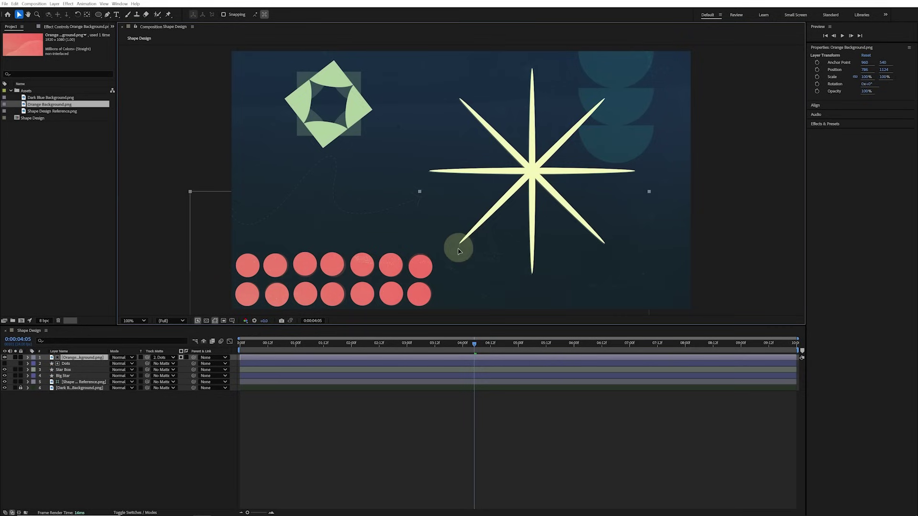
key(space)
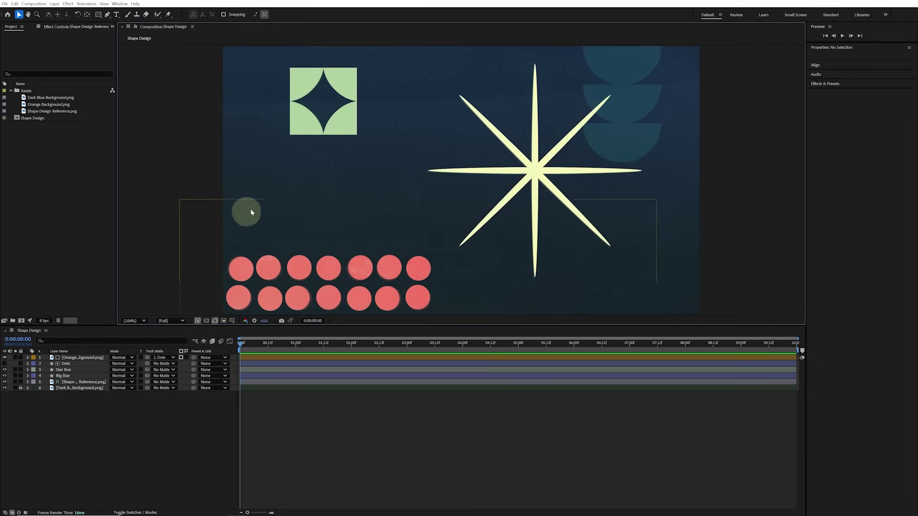
- Set up the Pen tool with no fill and a thin white solid-color stroke for tracing the dashed arrow
key(period)
key(period)
key(h)
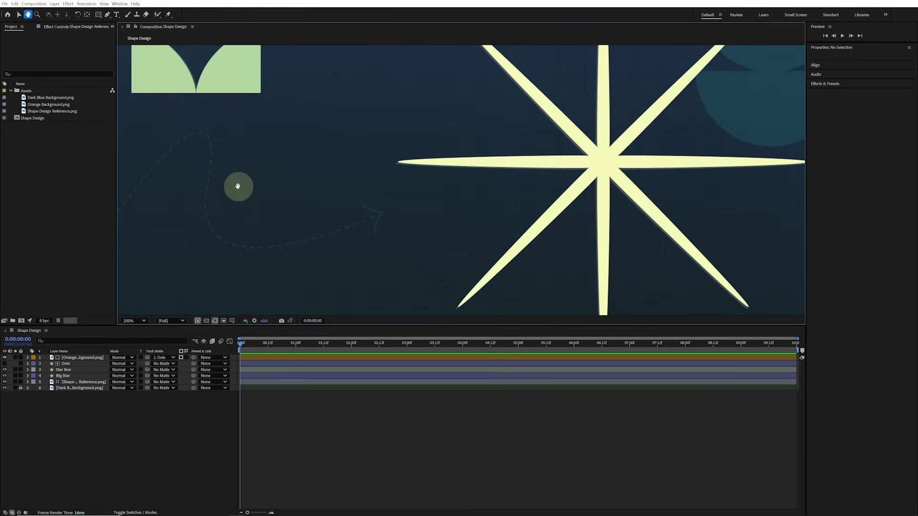
drag(240, 186, 473, 191)
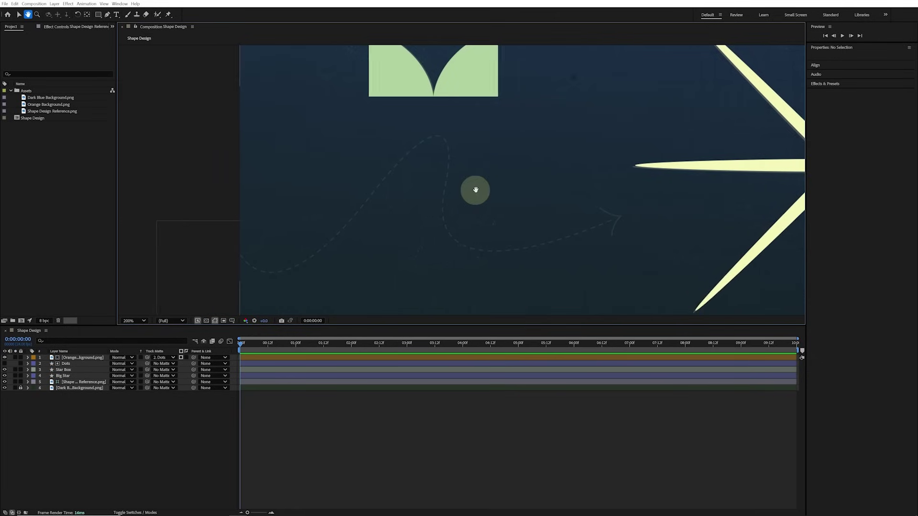
key(v)
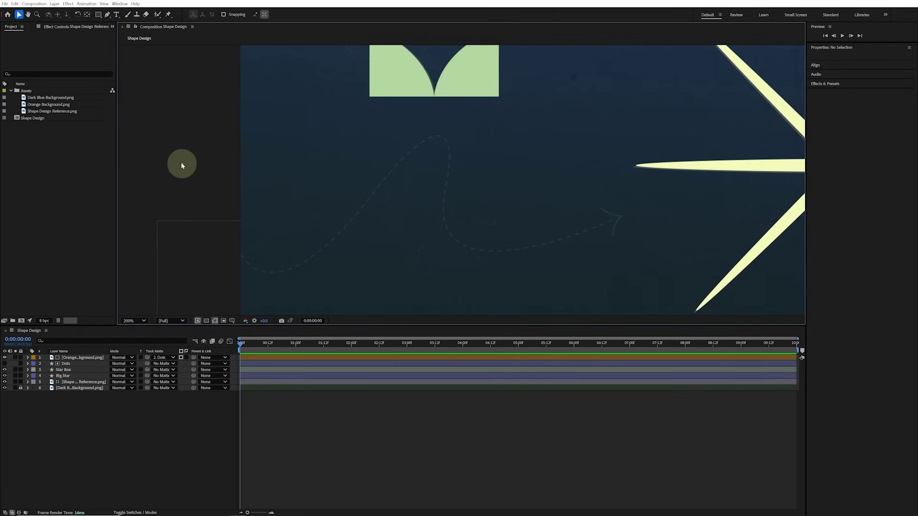
click(108, 15)
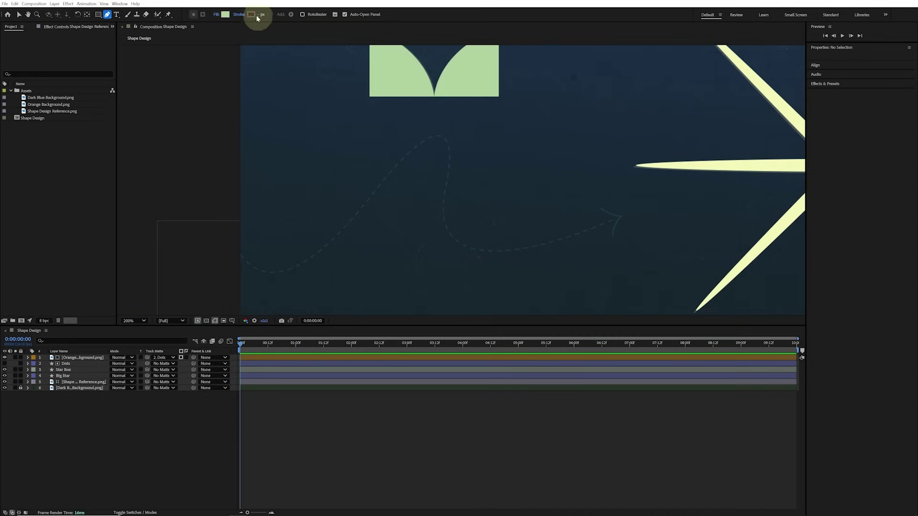
click(215, 17)
click(421, 239)
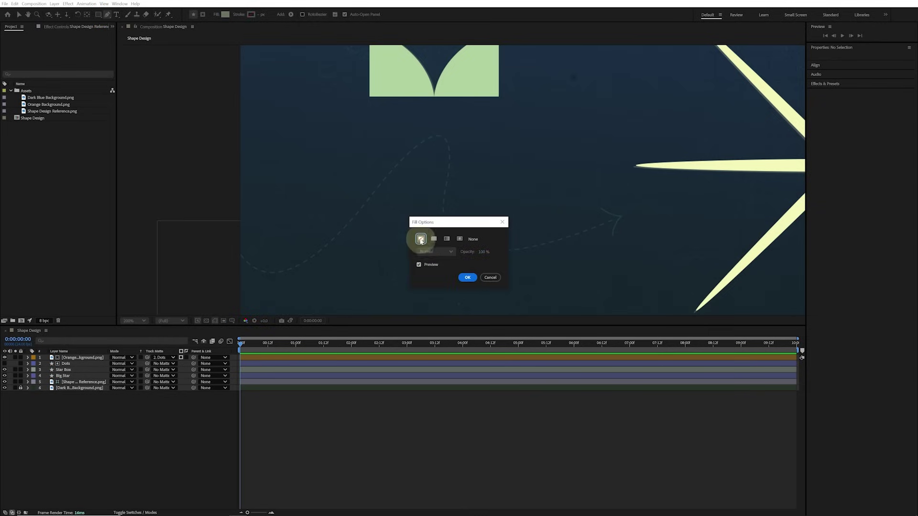
click(466, 279)
click(240, 15)
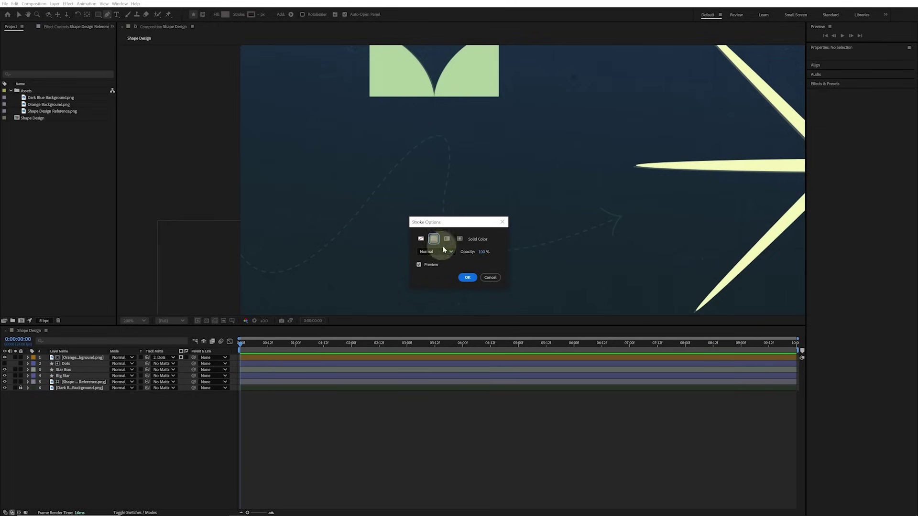
click(468, 278)
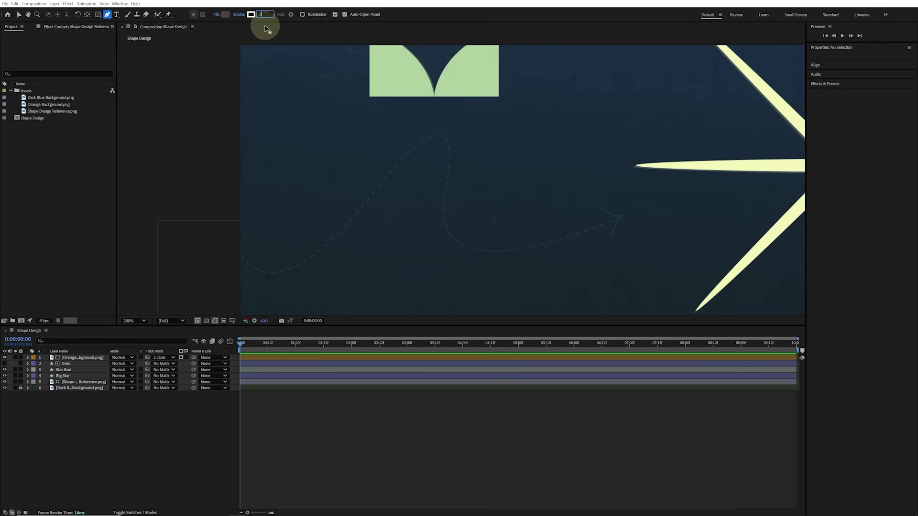
key(Return)
- Draw a curved open path with the Pen tool along the reference's dashed line, from beyond the canvas edge to the arrow tip
click(220, 237)
mouse_move(220, 237)
mouse_down()
mouse_move(236, 253)
mouse_move(306, 276)
mouse_up()
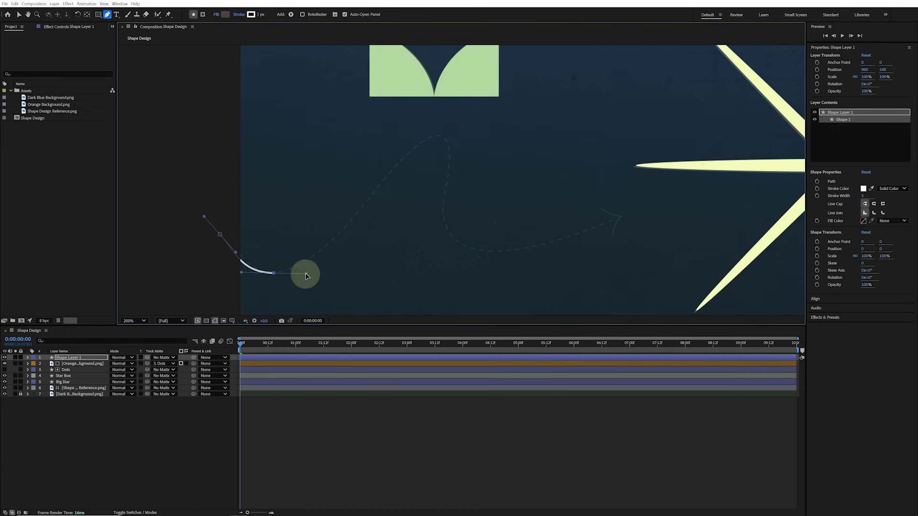
drag(443, 136, 492, 138)
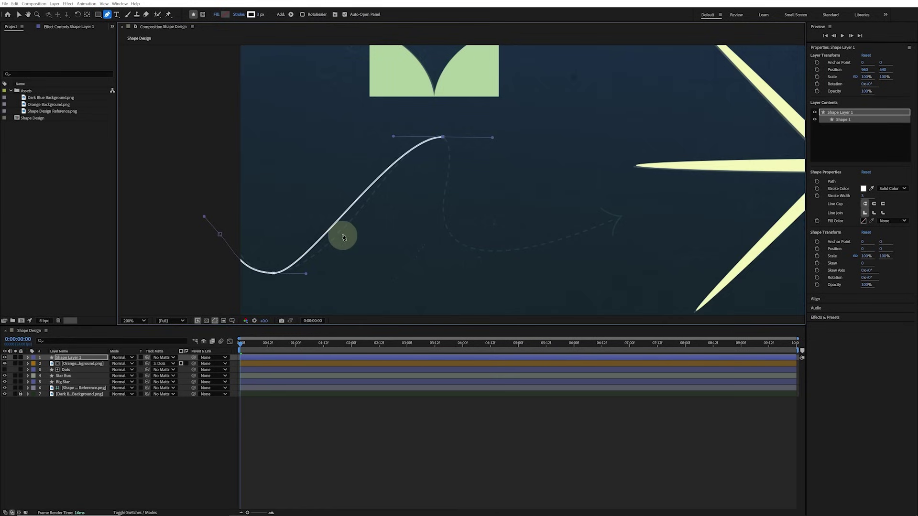
drag(478, 250, 563, 256)
drag(613, 220, 631, 215)
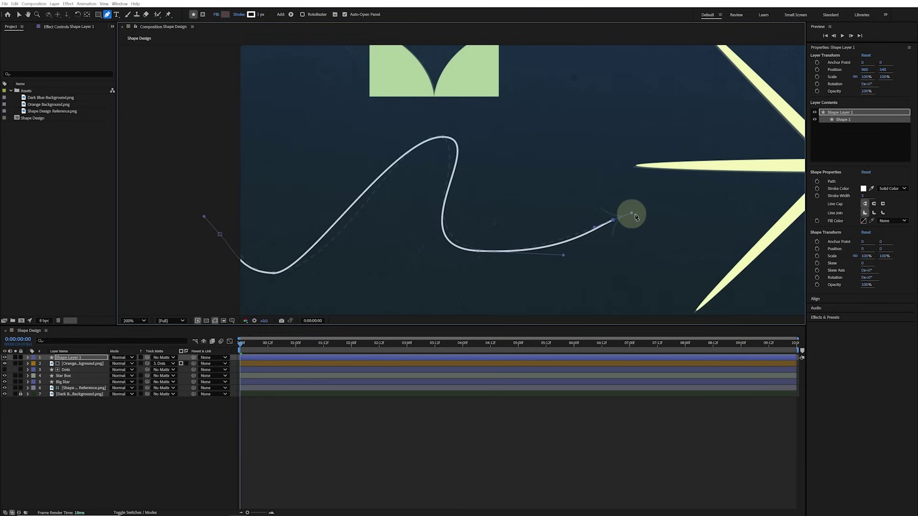
- Refine the curve's anchor points and Bezier handles so the path follows the reference's dashed line
key(v)
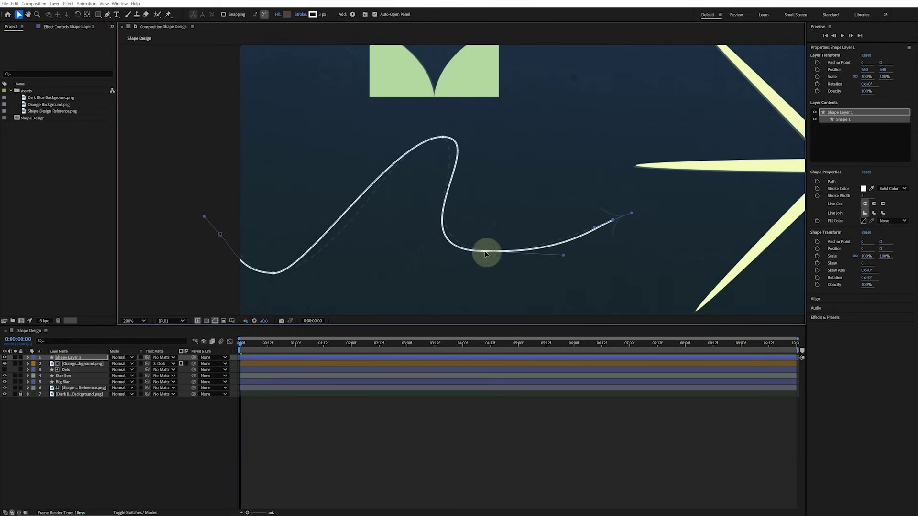
drag(478, 251, 483, 250)
drag(492, 138, 439, 138)
drag(398, 245, 403, 248)
drag(306, 274, 345, 274)
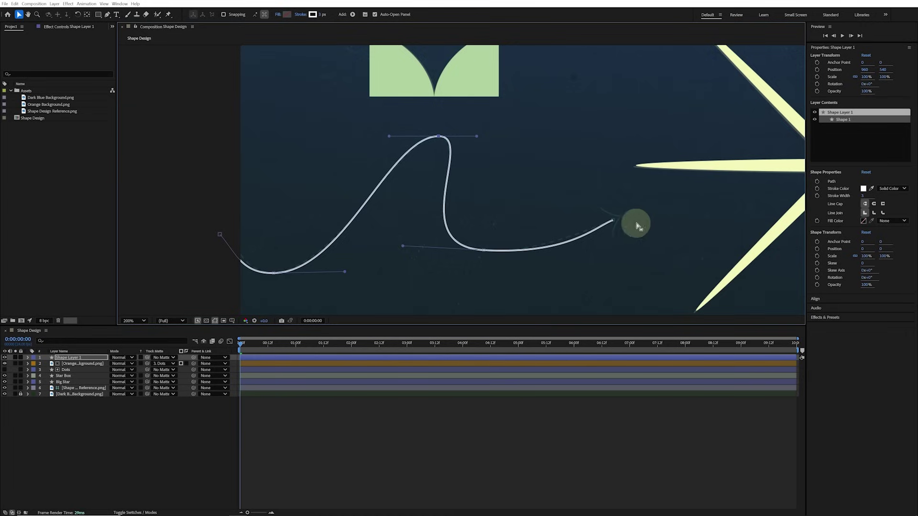
click(614, 220)
drag(563, 252, 553, 253)
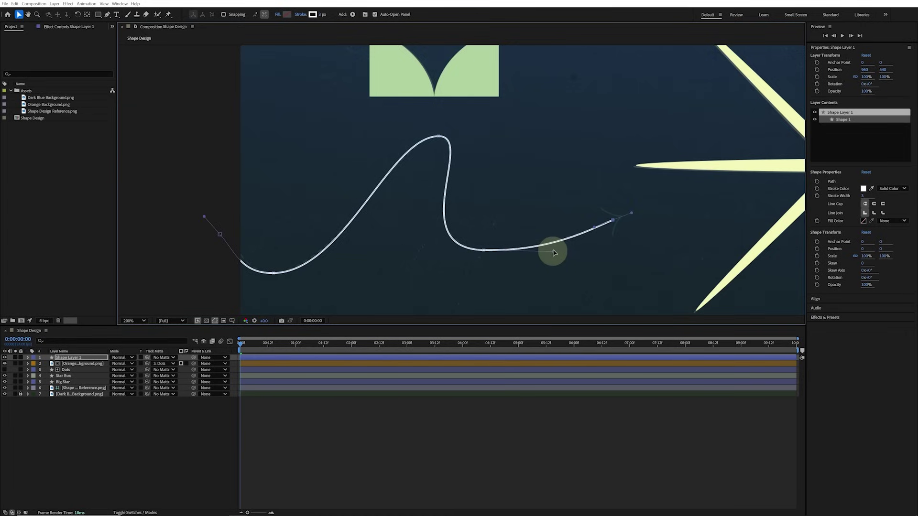
click(556, 221)
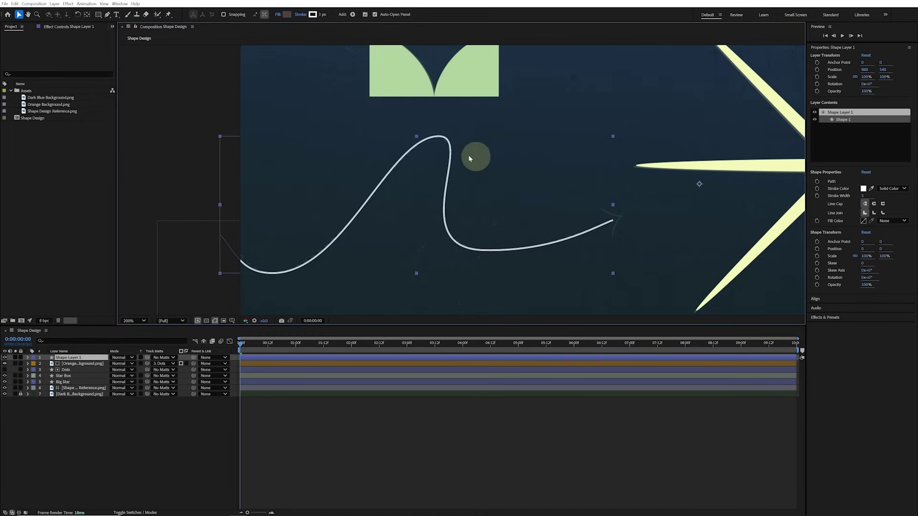
- Draw a curved three-point arrowhead as a second path in the same shape layer, with its tip vertex converted to a sharp corner
key(g)
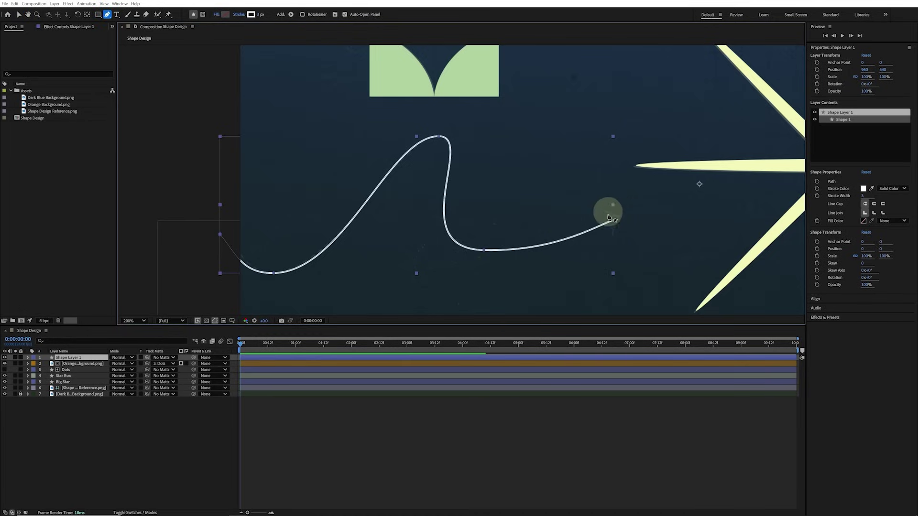
click(614, 217)
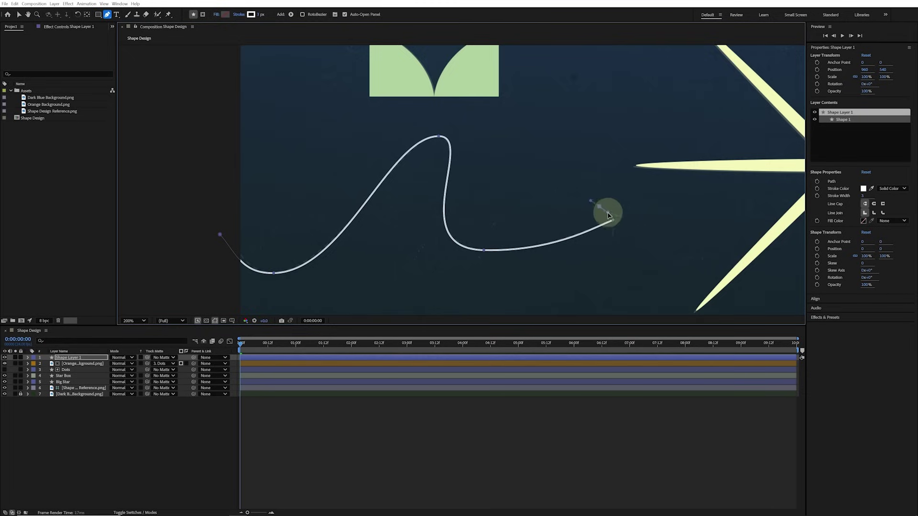
mouse_move(616, 218)
mouse_down()
mouse_move(629, 218)
mouse_move(620, 213)
mouse_move(638, 241)
mouse_move(632, 219)
mouse_up()
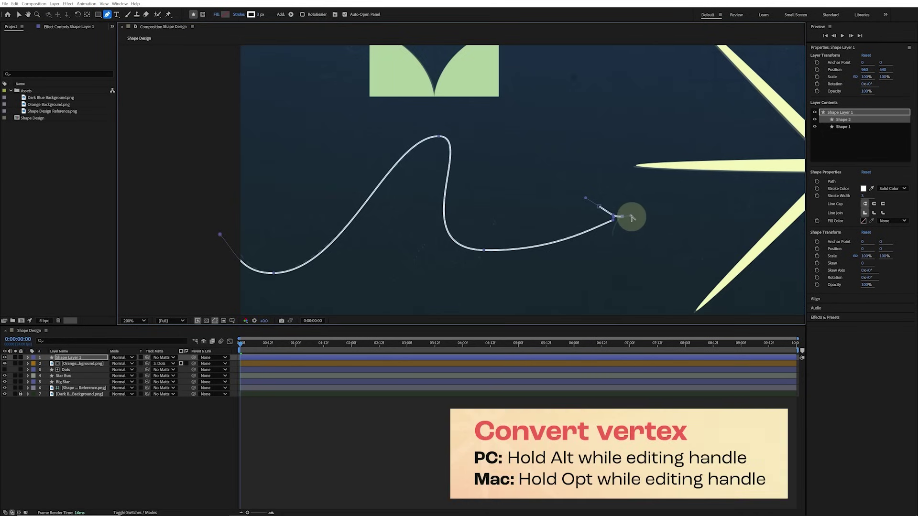
drag(632, 218, 613, 241)
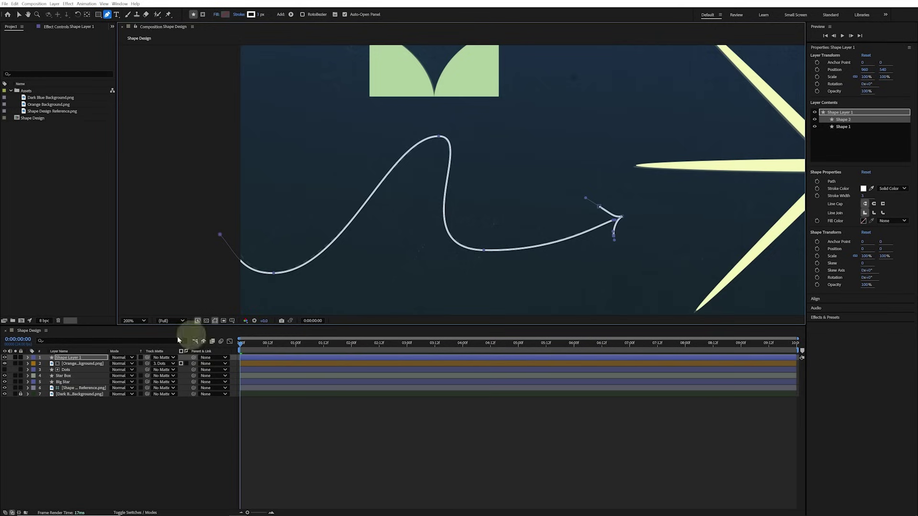
- Rename the arrowhead's shape group to Head and the curved line's group to Tail
click(28, 357)
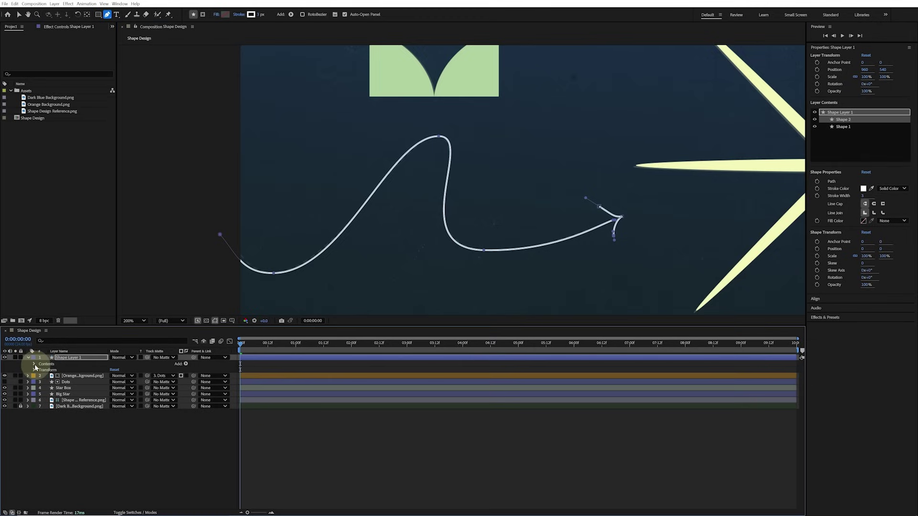
click(34, 364)
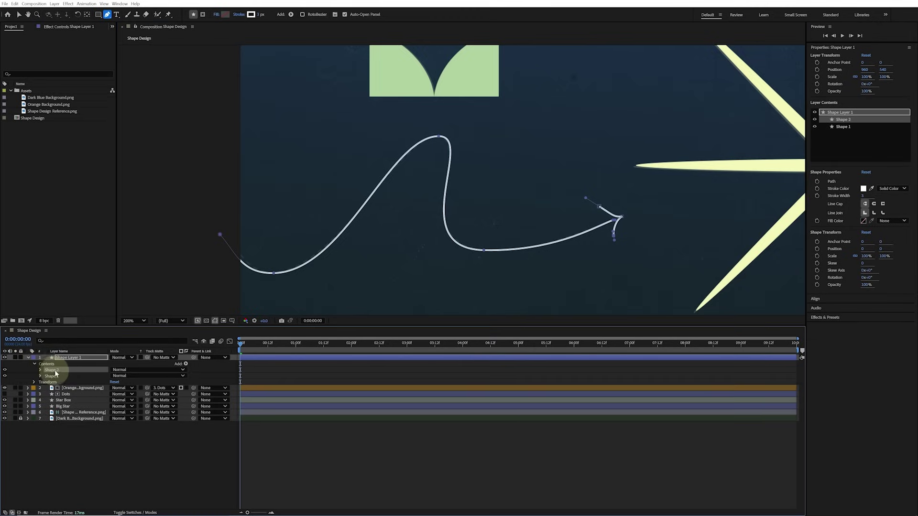
click(70, 370)
text(Head)
key(Return)
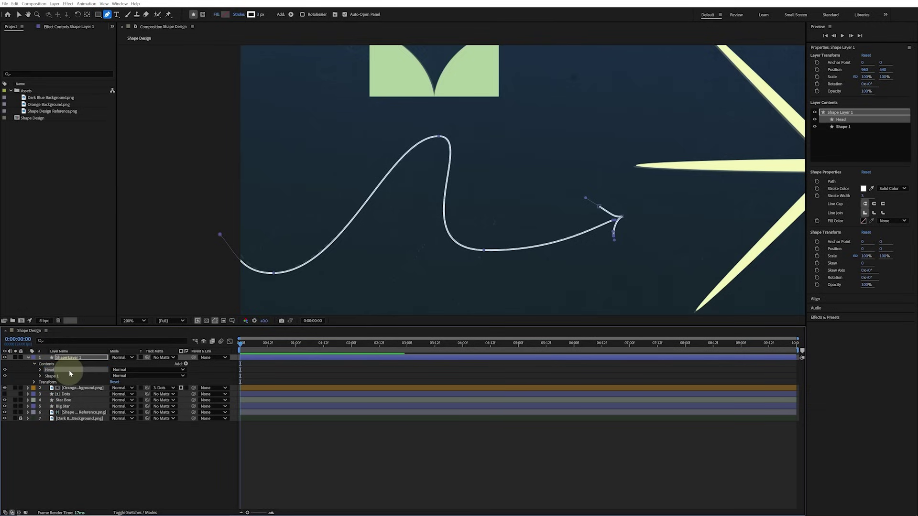
click(68, 378)
click(71, 375)
key(Return)
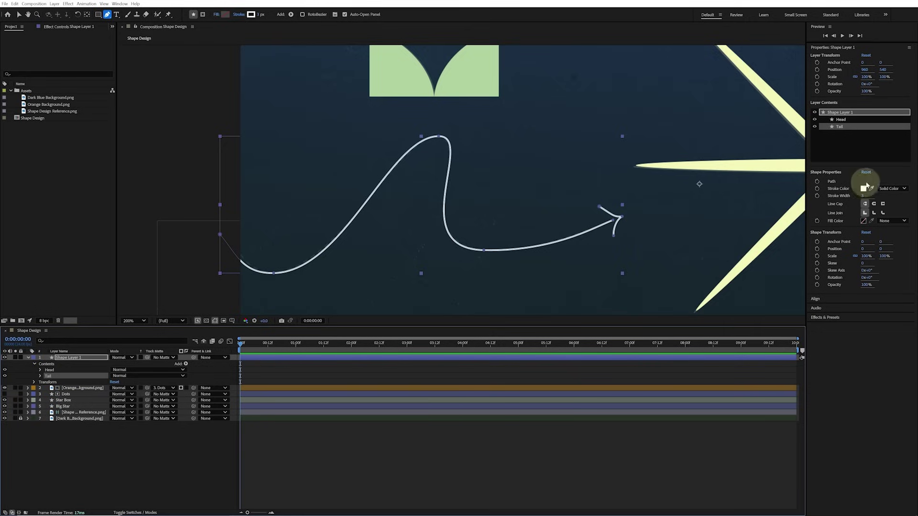
- Set the stroke color of both the Head and Tail shapes to 0A9294
shift+click(845, 120)
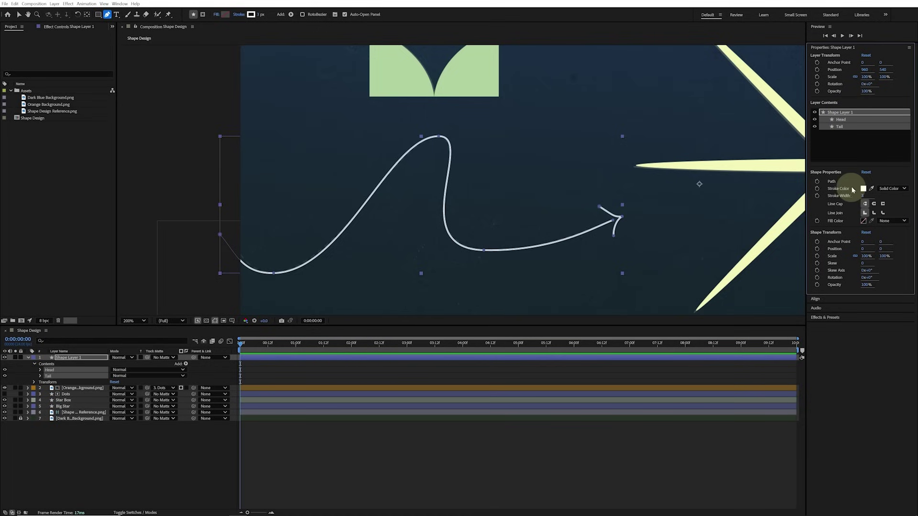
click(863, 189)
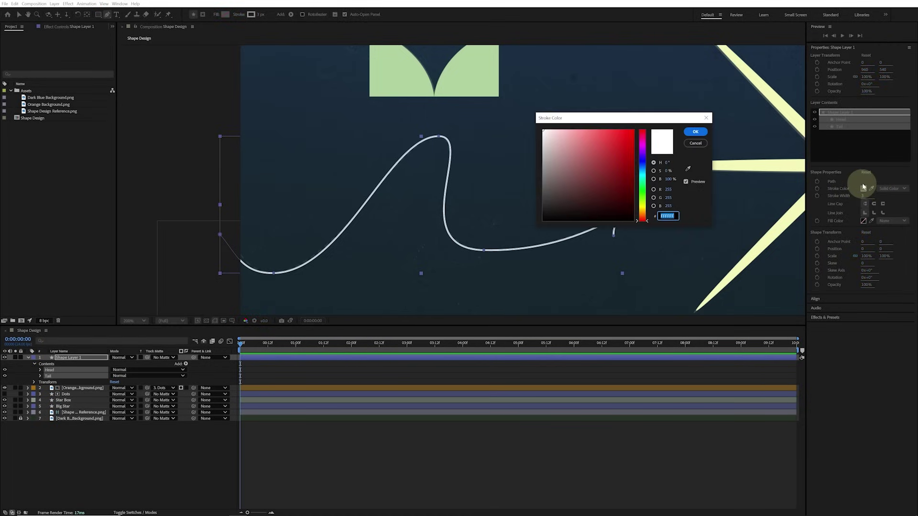
text(0A9294)
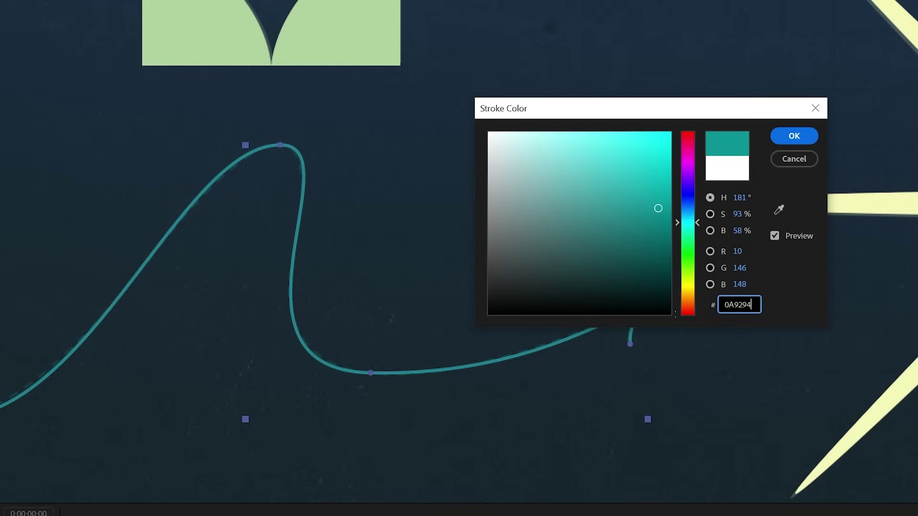
key(Return)
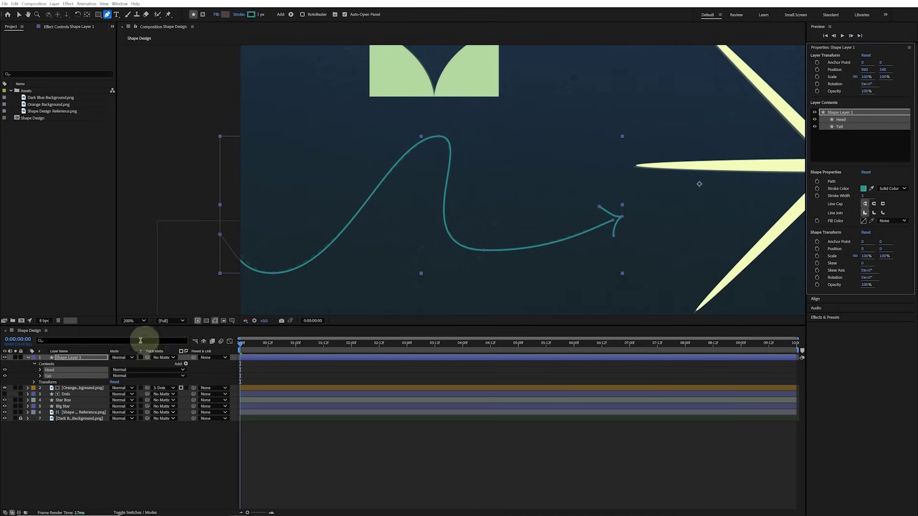
- Add dashes to the Tail's stroke with a Dash of 12 and an Offset of 10
click(33, 375)
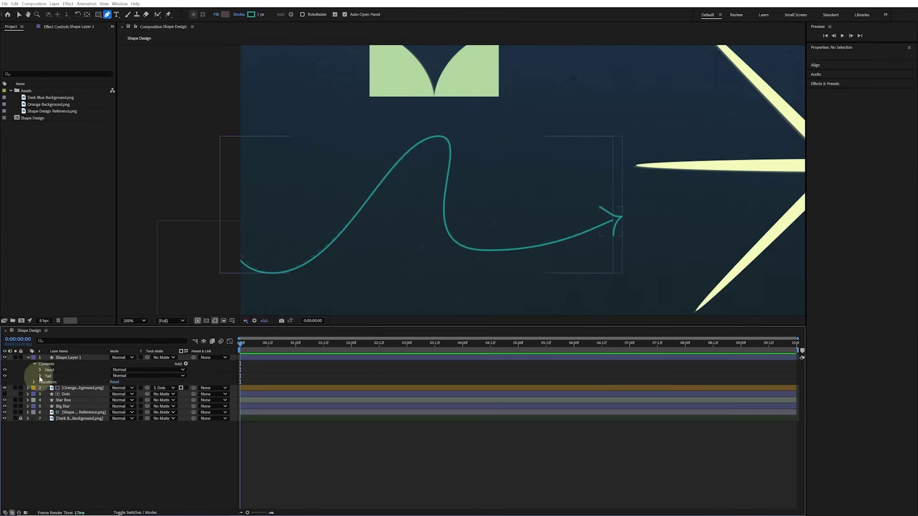
click(39, 376)
click(46, 388)
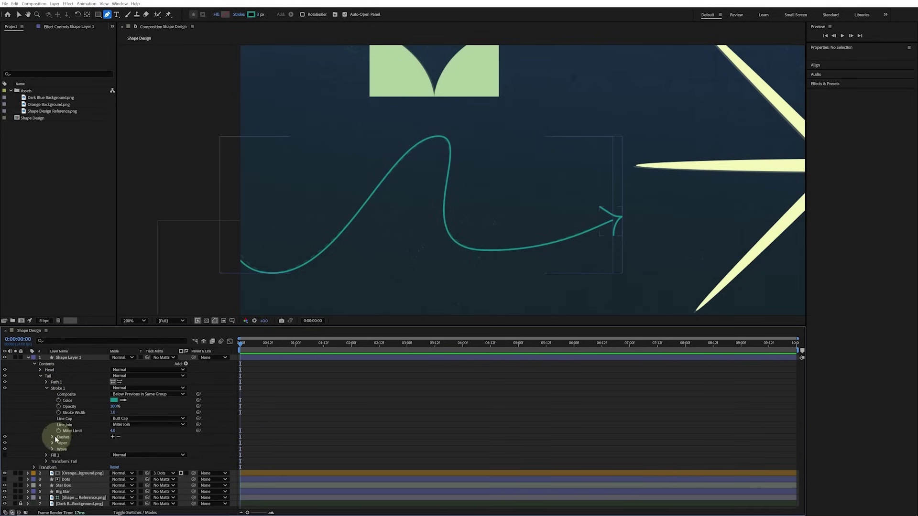
click(113, 437)
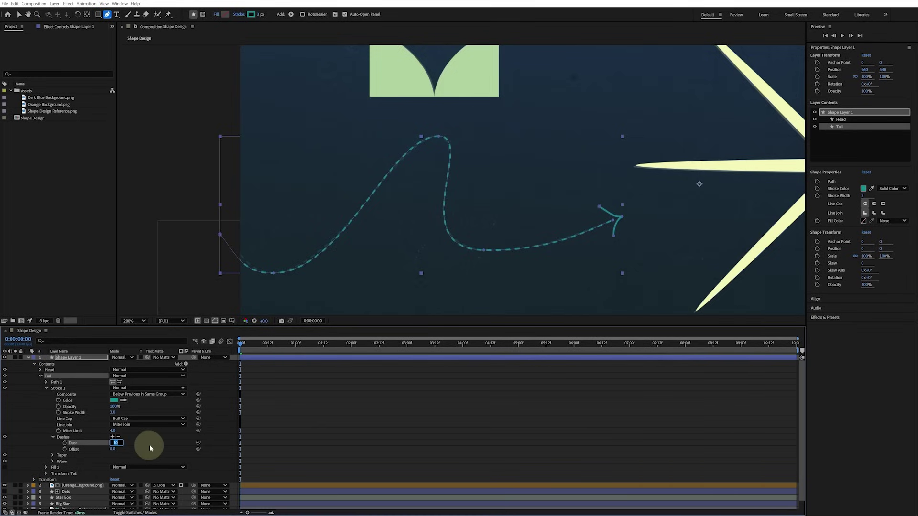
text(12)
key(Tab)
text(10)
key(Return)
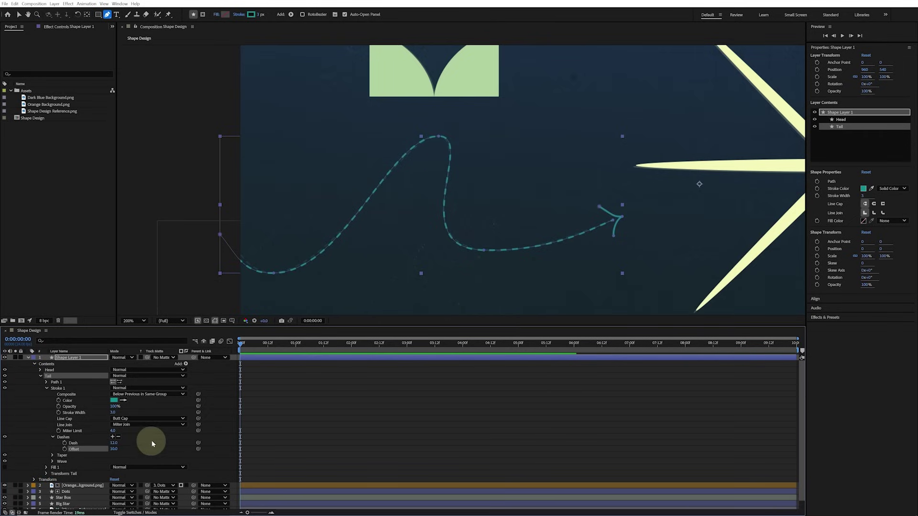
- Add Trim Paths to the Tail group and keyframe its End at 0% at the start of the timeline
click(186, 364)
click(172, 467)
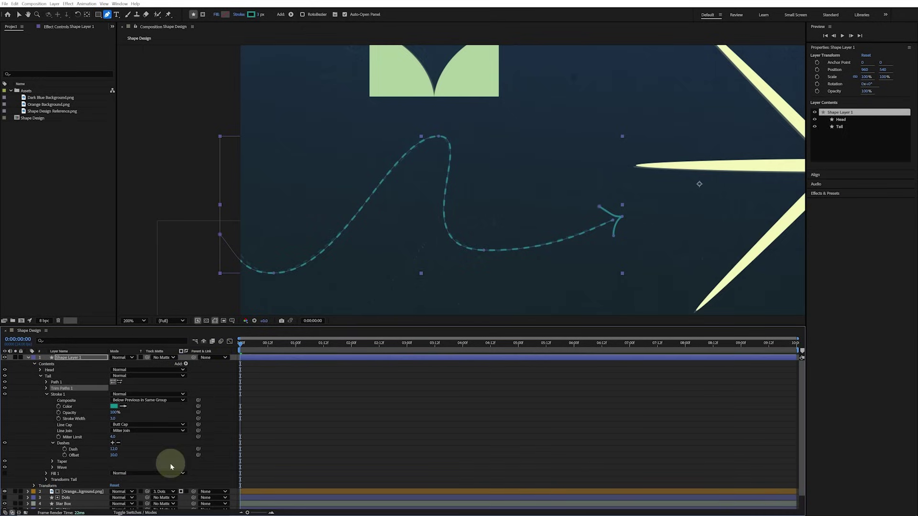
click(47, 395)
click(46, 388)
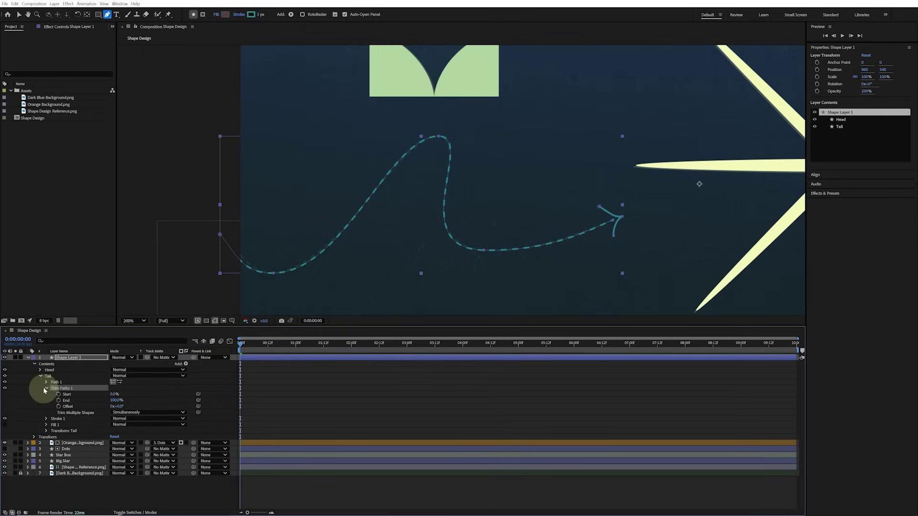
drag(117, 400, 81, 401)
click(75, 376)
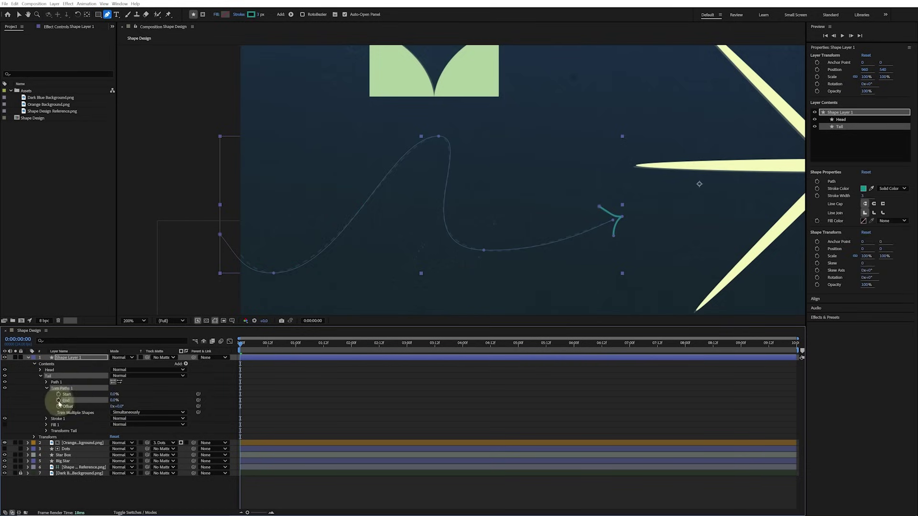
- Keyframe the Tail's Trim Paths End at 100% at 0:00:01:12 and preview the line drawing on
drag(242, 345, 324, 349)
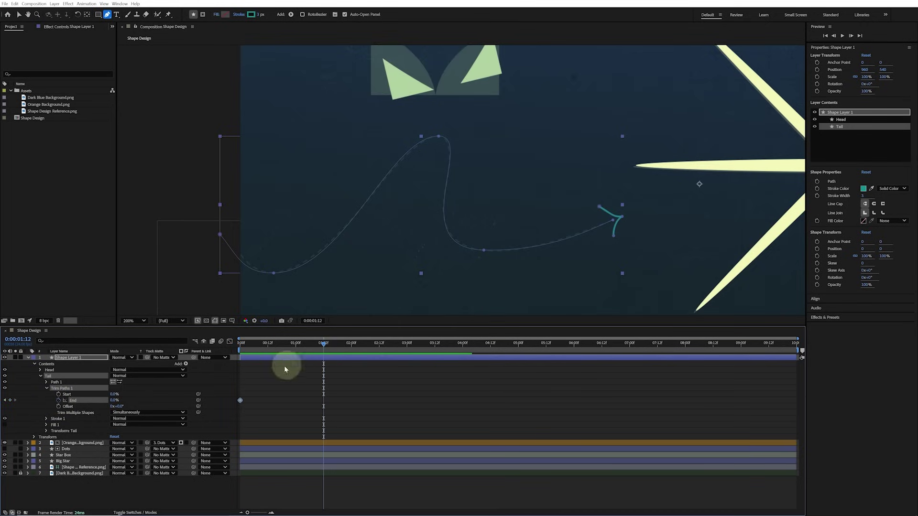
drag(115, 400, 188, 403)
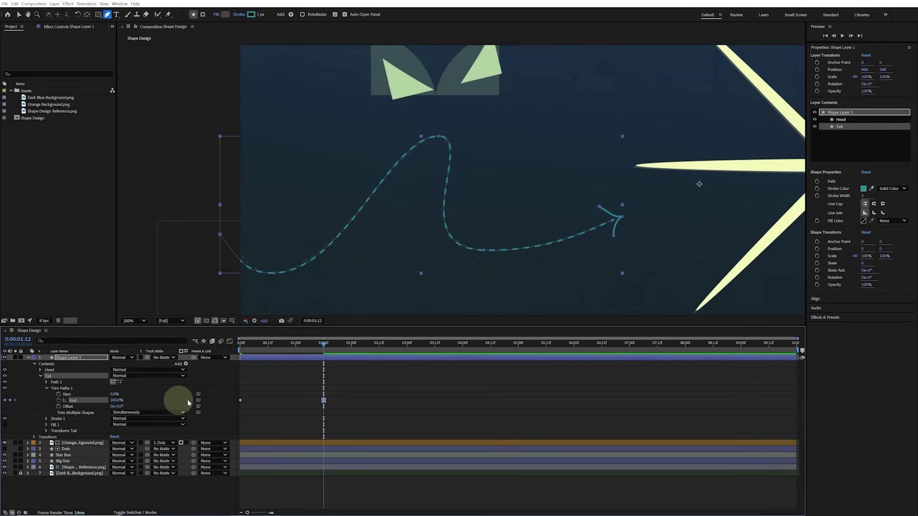
key(space)
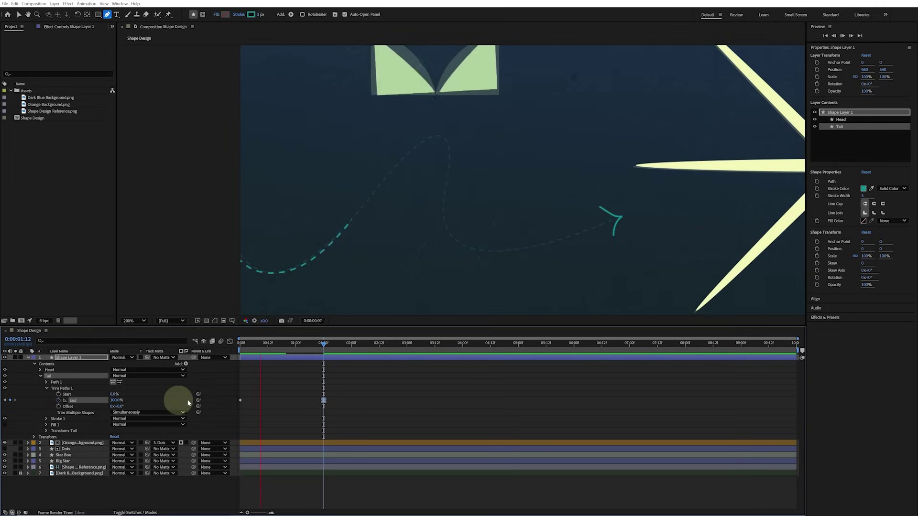
key(space)
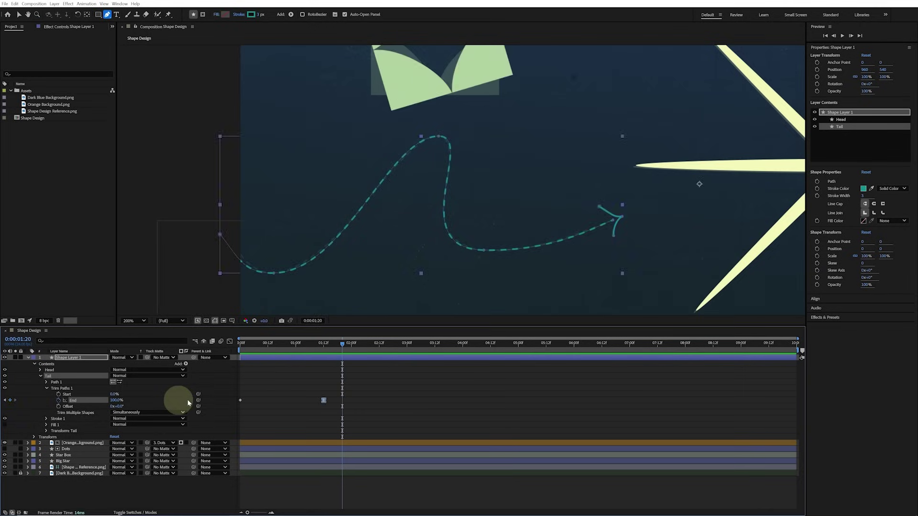
- Add Trim Paths to the Head group and expand its properties with the playhead at 0:00:01:12
drag(325, 344, 318, 346)
click(59, 369)
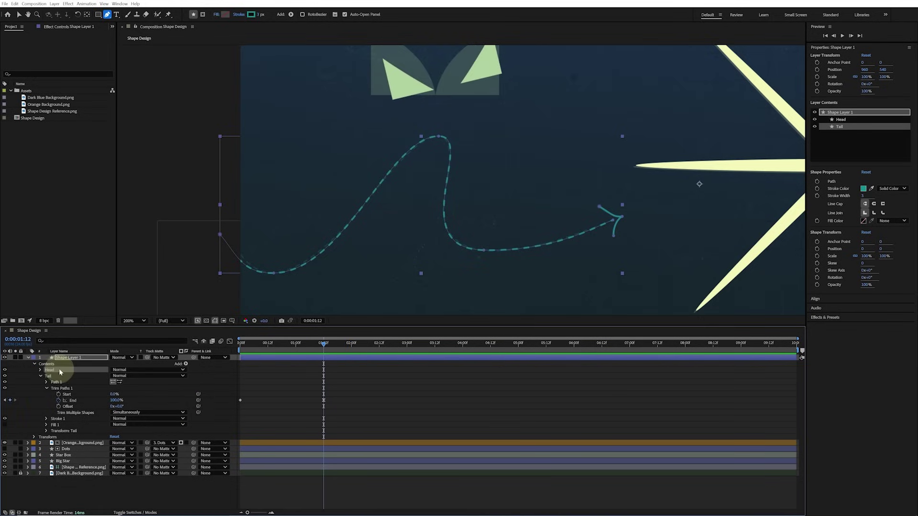
click(186, 364)
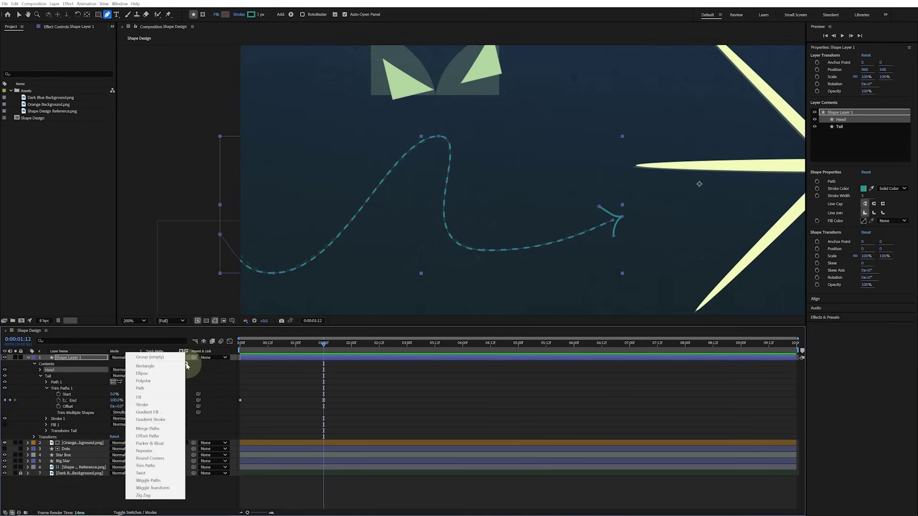
click(169, 467)
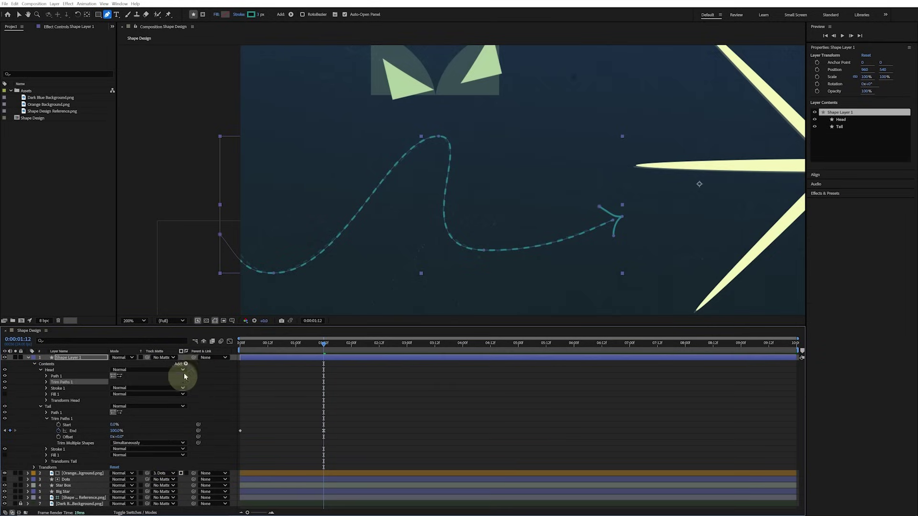
click(47, 383)
- Keyframe both Start and End of the Head's Trim Paths at 50% at 0:00:01:12
click(135, 393)
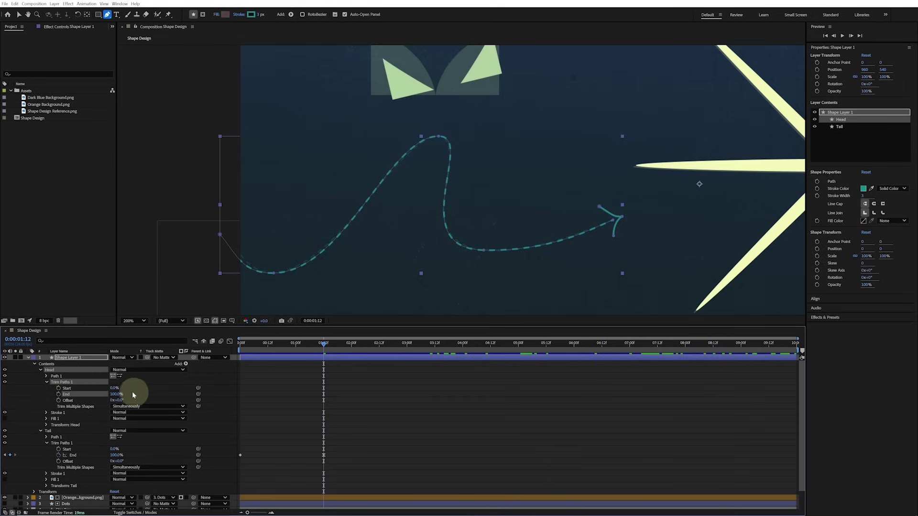
mouse_move(115, 394)
mouse_down()
mouse_move(74, 389)
mouse_move(120, 384)
mouse_up()
text(0)
key(Tab)
text(50)
key(Return)
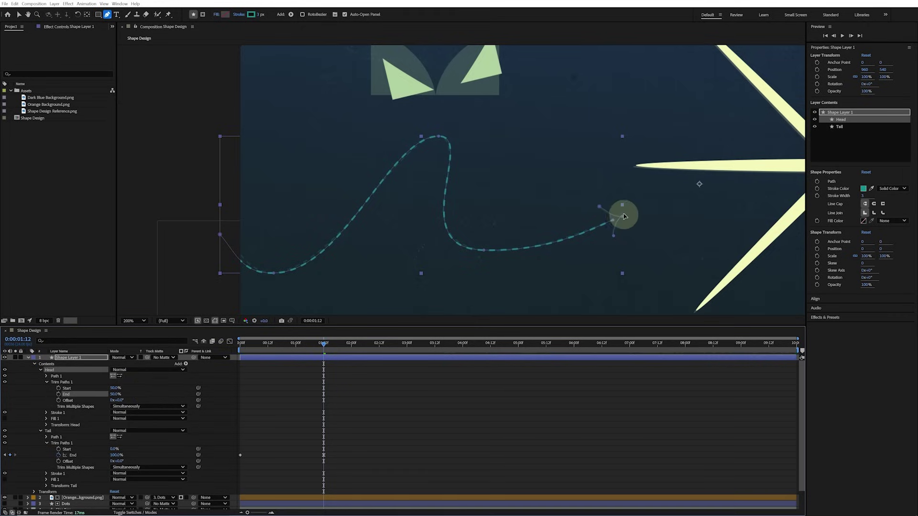
click(59, 388)
click(59, 394)
- Keyframe the Head's Trim Paths at 0:00:01:22 with Start 0% and End 100%, and apply Easy Ease to all its keyframes
drag(324, 351, 347, 346)
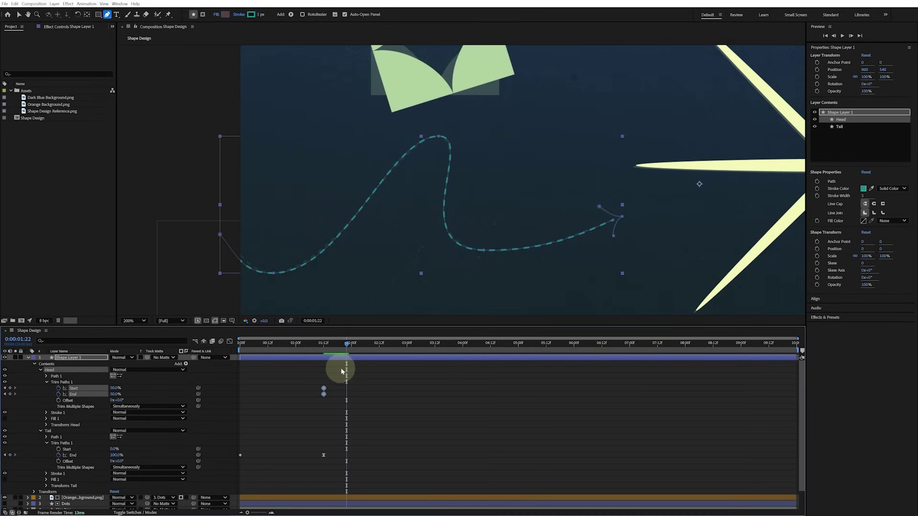
click(166, 383)
drag(118, 390, 84, 383)
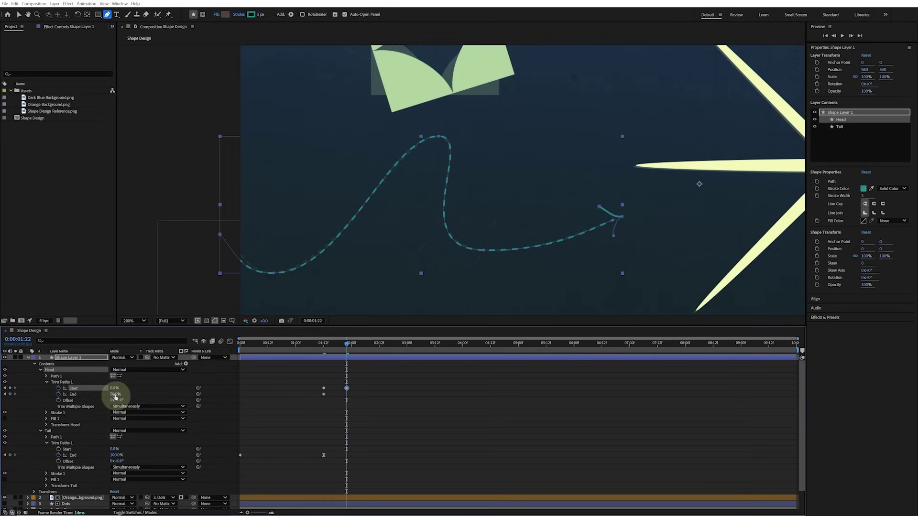
drag(114, 396, 141, 393)
drag(369, 381, 309, 401)
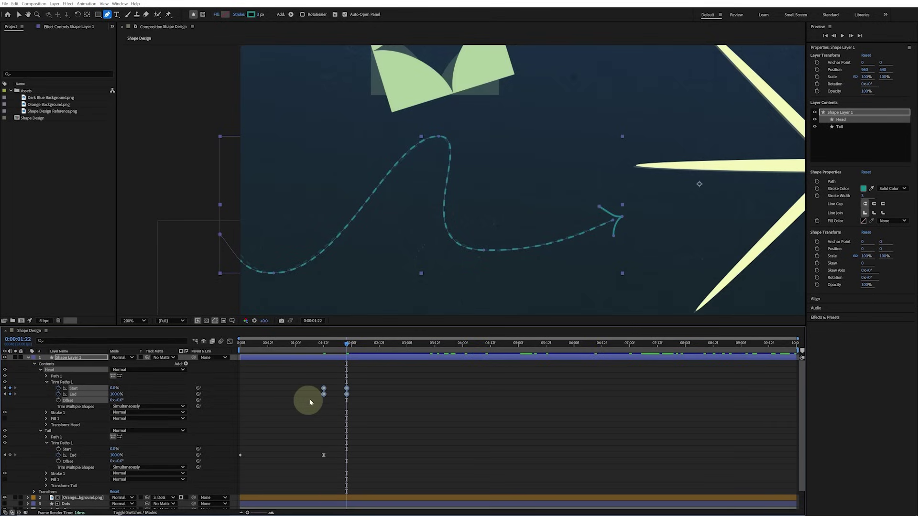
key(F9)
drag(341, 343, 240, 343)
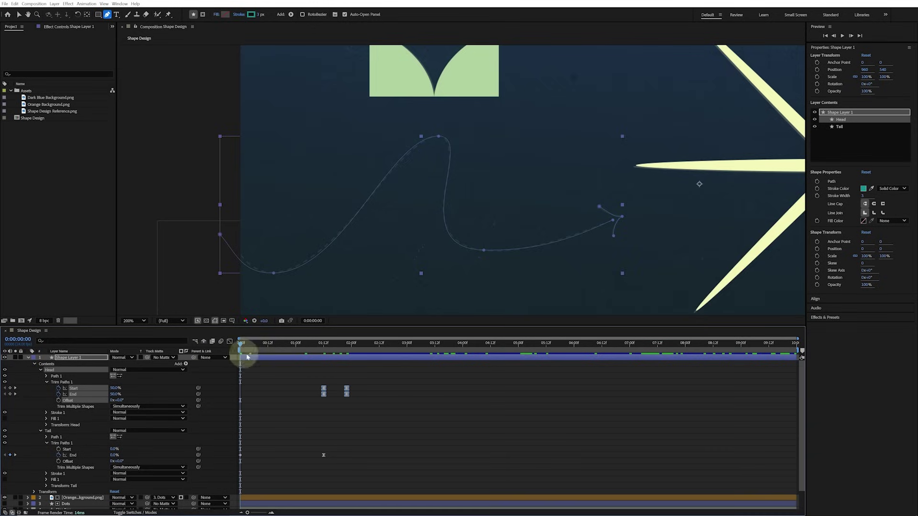
key(space)
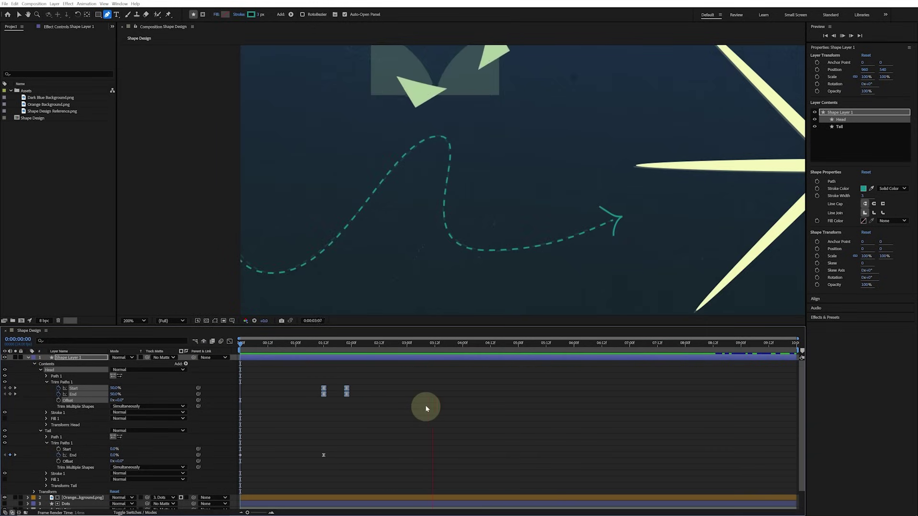
key(space)
- Rename the arrow's shape layer to Arrow and set its label color to Cyan
click(100, 359)
key(Return)
text(Arrow)
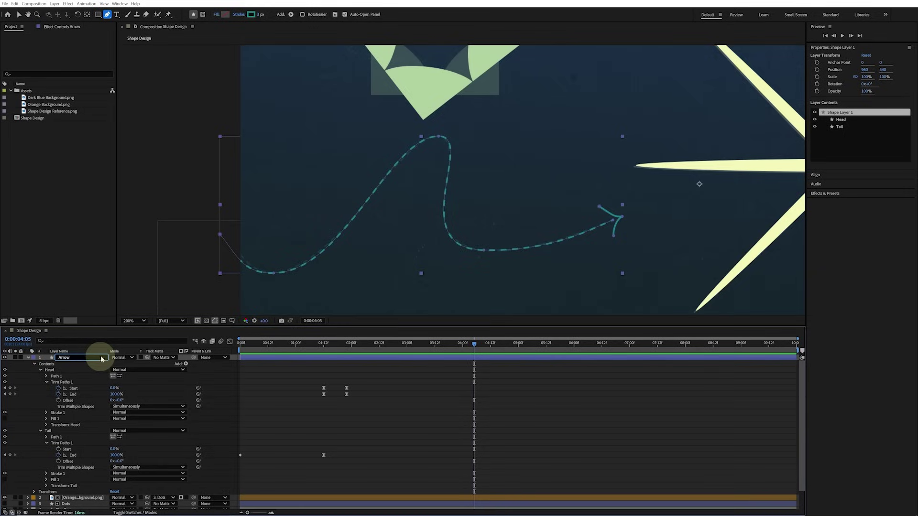
key(Return)
click(28, 357)
click(34, 358)
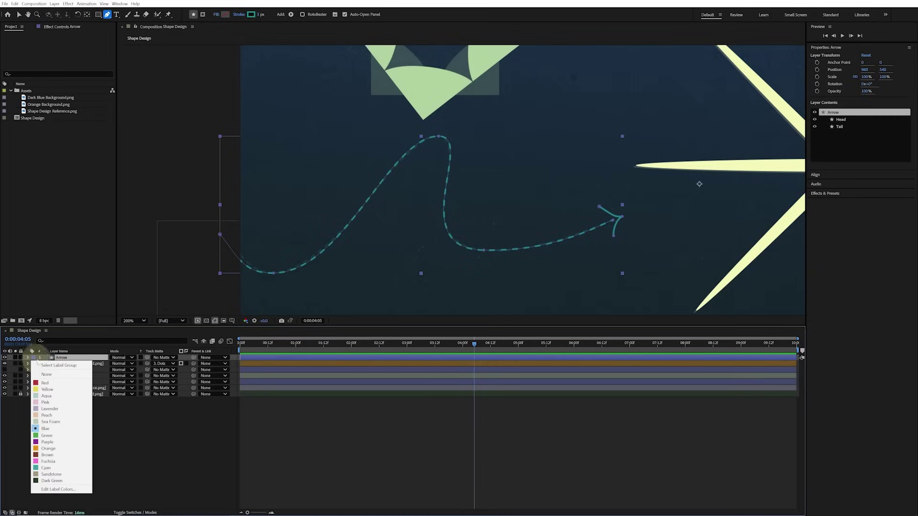
click(48, 468)
click(86, 446)
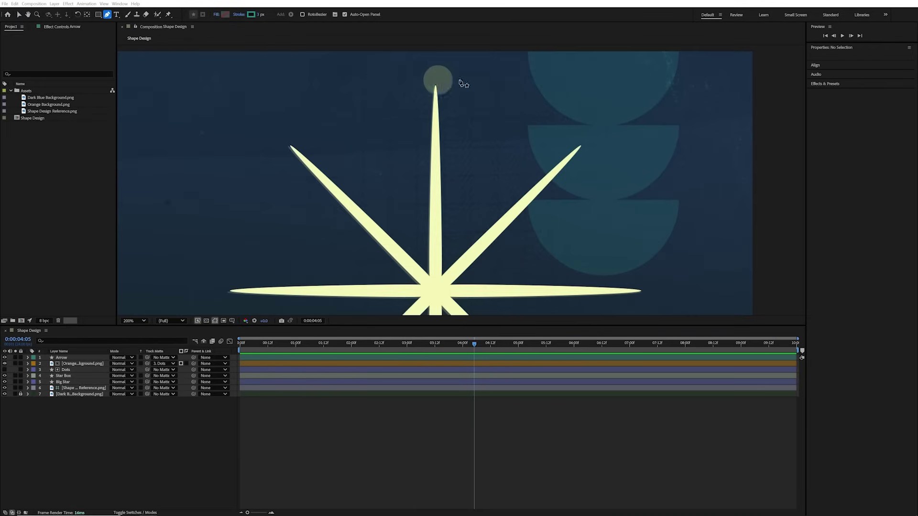
- Draw a straight horizontal line above the big star with the Pen tool, giving it a 10 px stroke in color 395979
click(368, 76)
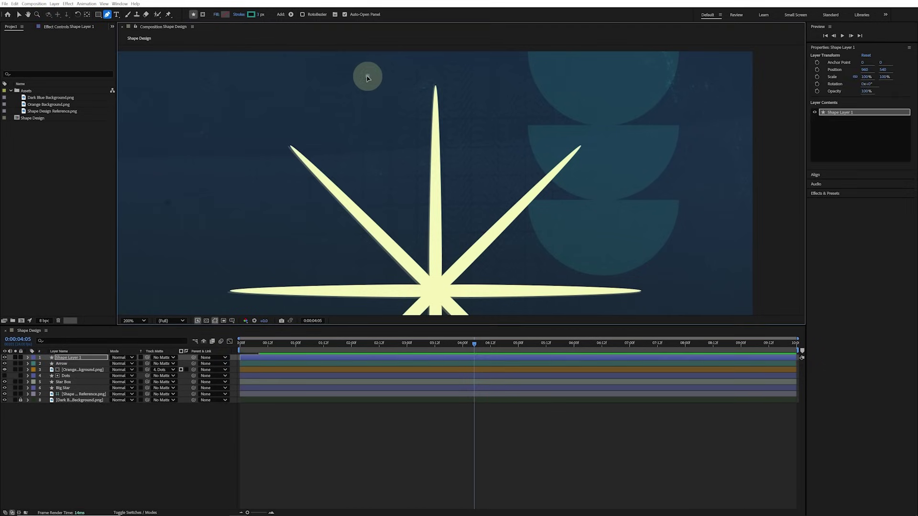
click(622, 76)
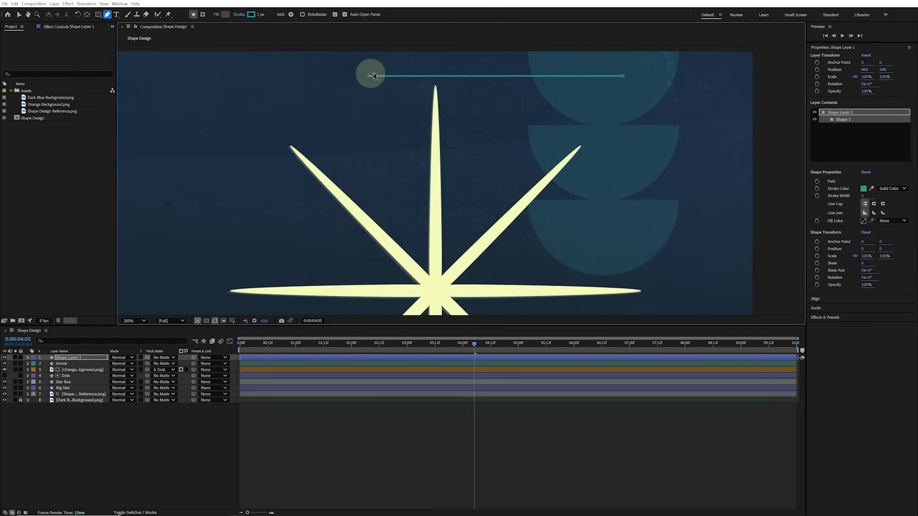
click(863, 196)
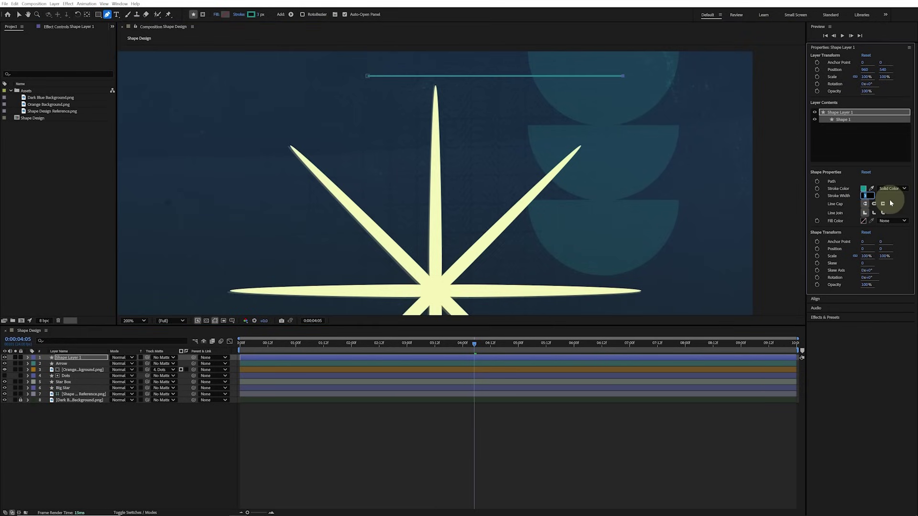
text(10)
key(Return)
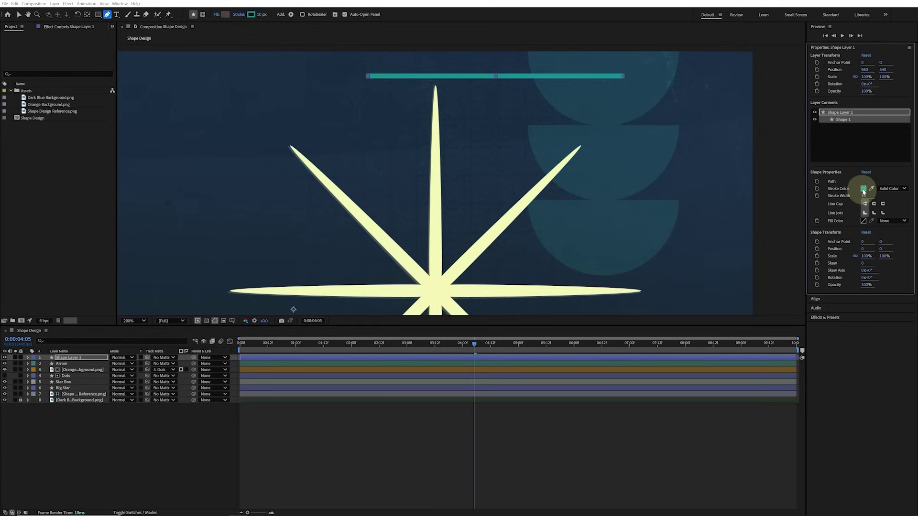
click(863, 190)
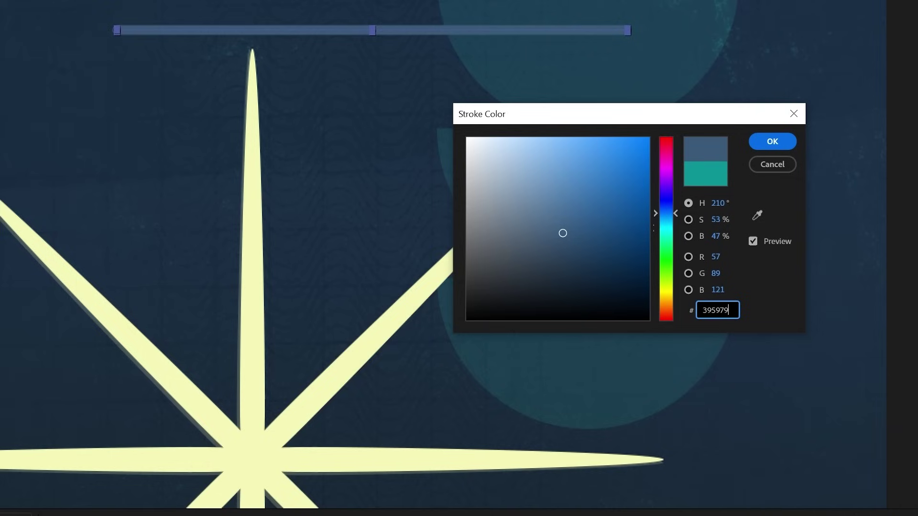
key(Return)
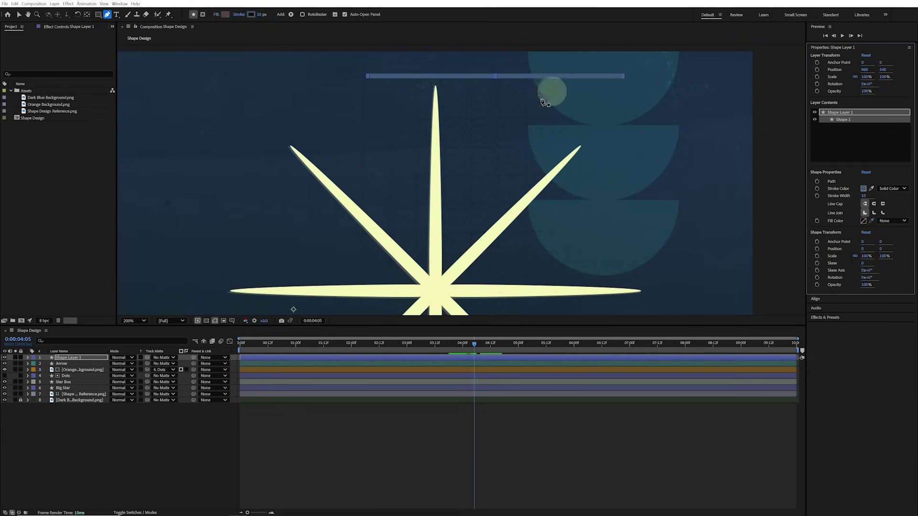
- Taper the horizontal line's stroke at both ends by setting its Start Length and End Length to 100%
click(26, 362)
click(27, 358)
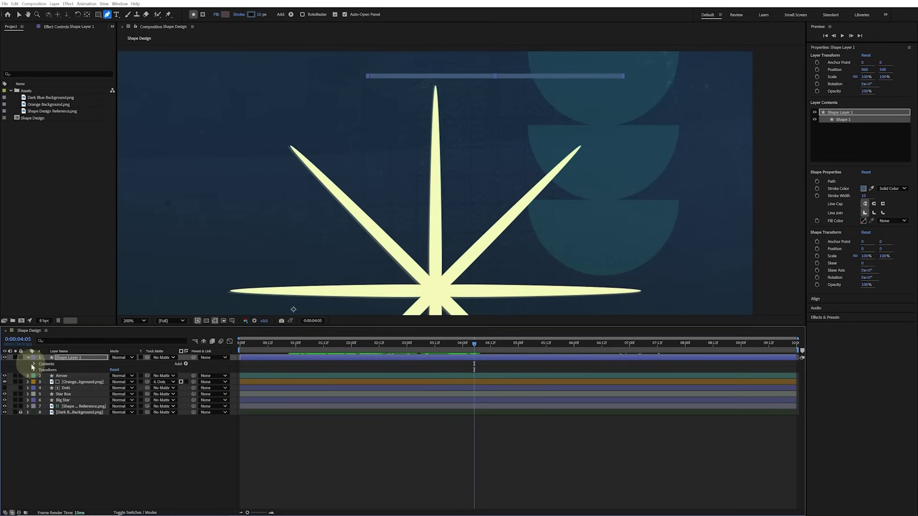
click(34, 365)
click(41, 371)
click(54, 382)
click(46, 383)
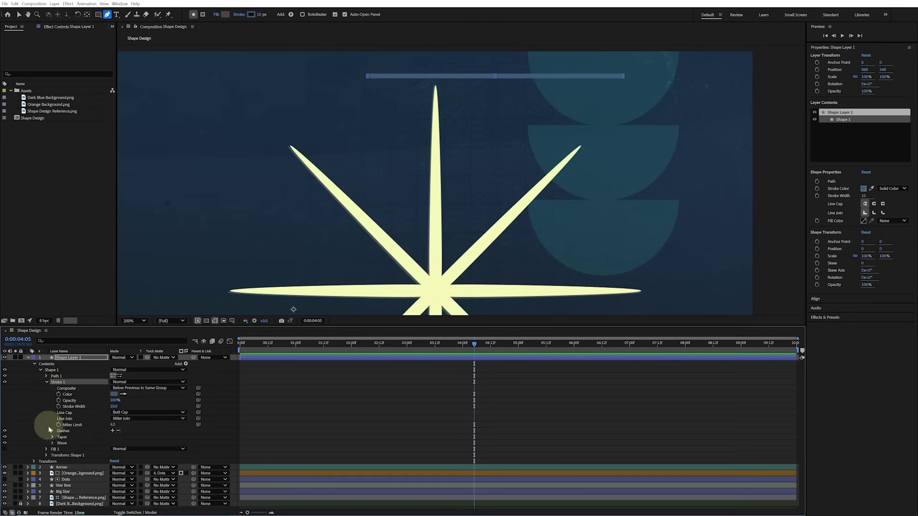
click(75, 437)
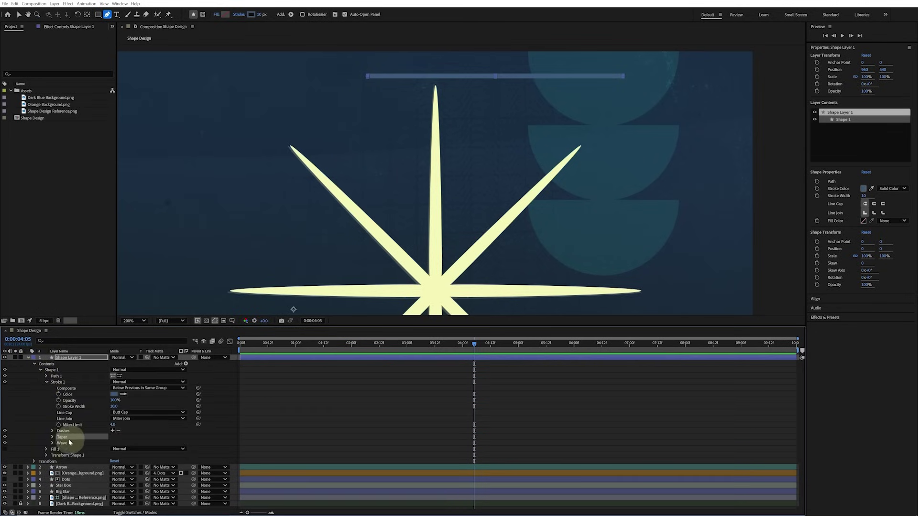
click(52, 437)
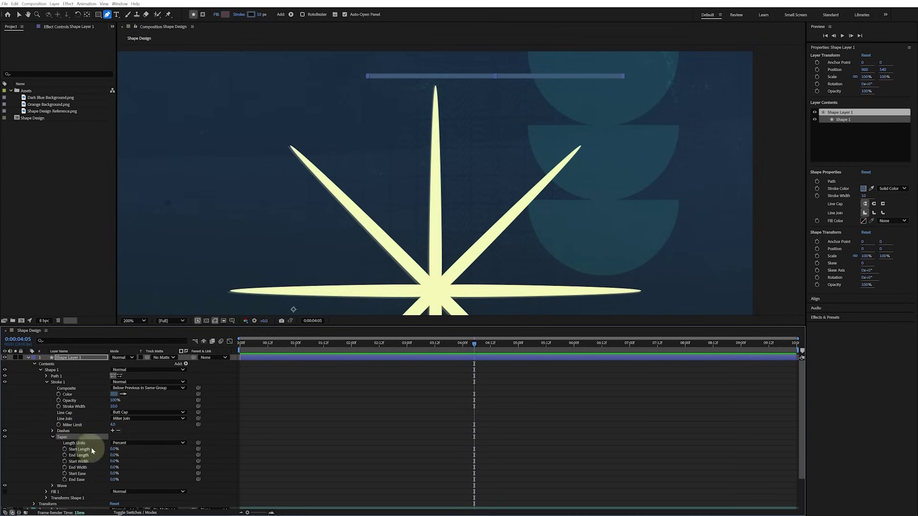
drag(112, 450, 136, 451)
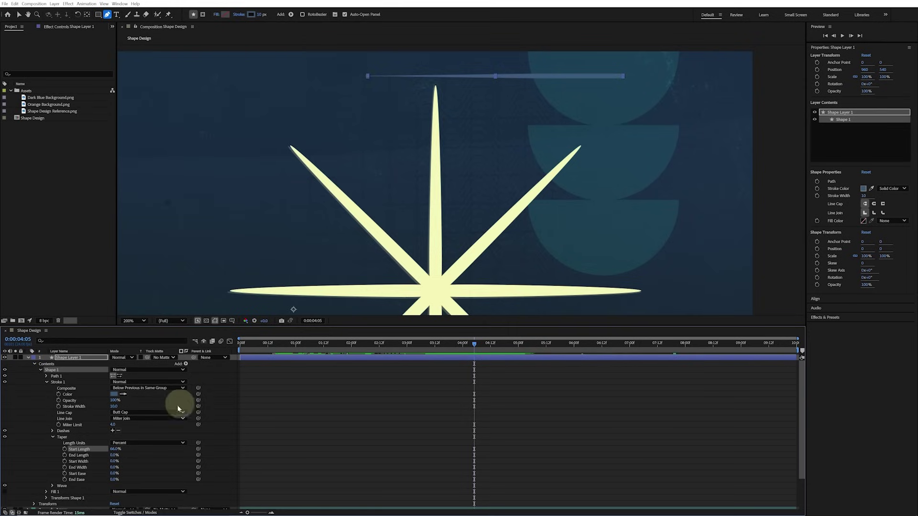
drag(115, 446, 153, 452)
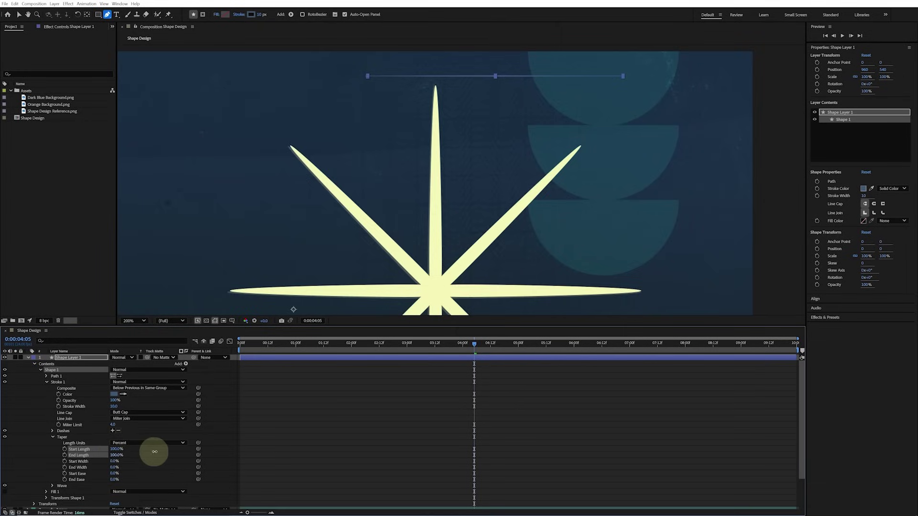
click(30, 400)
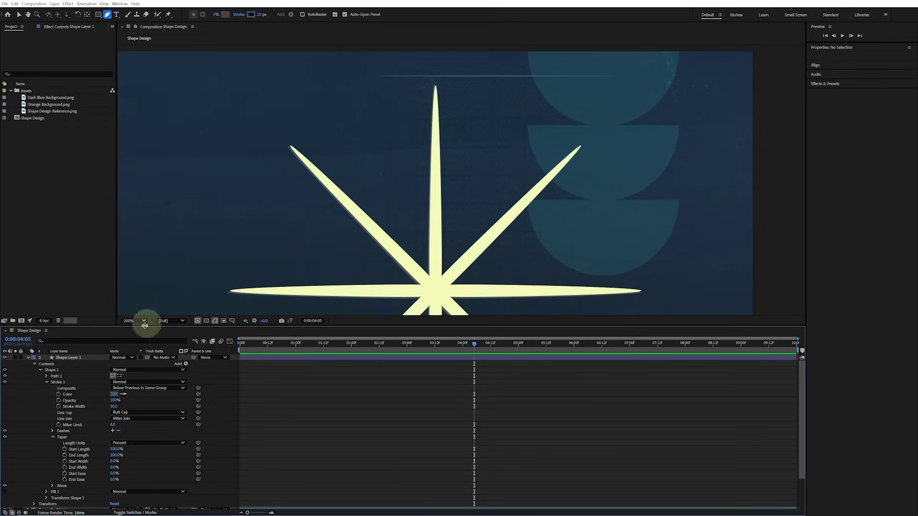
click(46, 382)
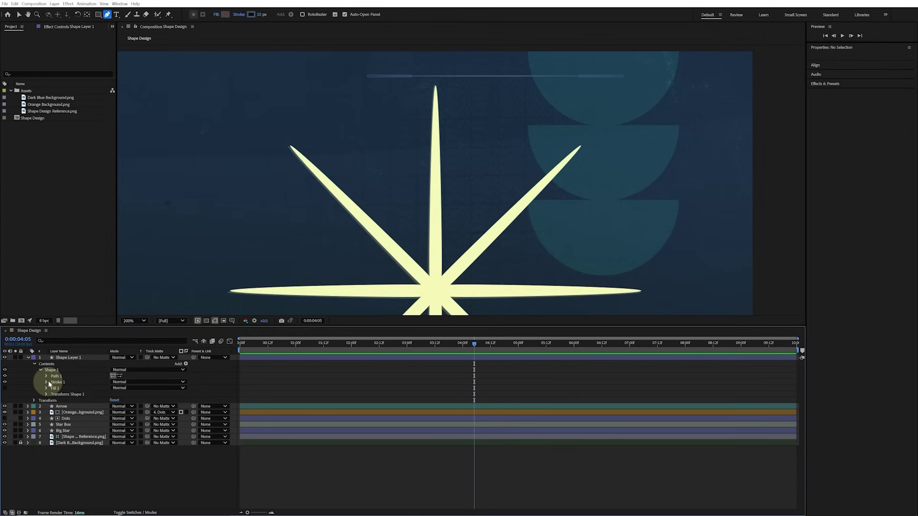
- Add a Repeater to the line's shape layer and set its Copies to 75
click(182, 371)
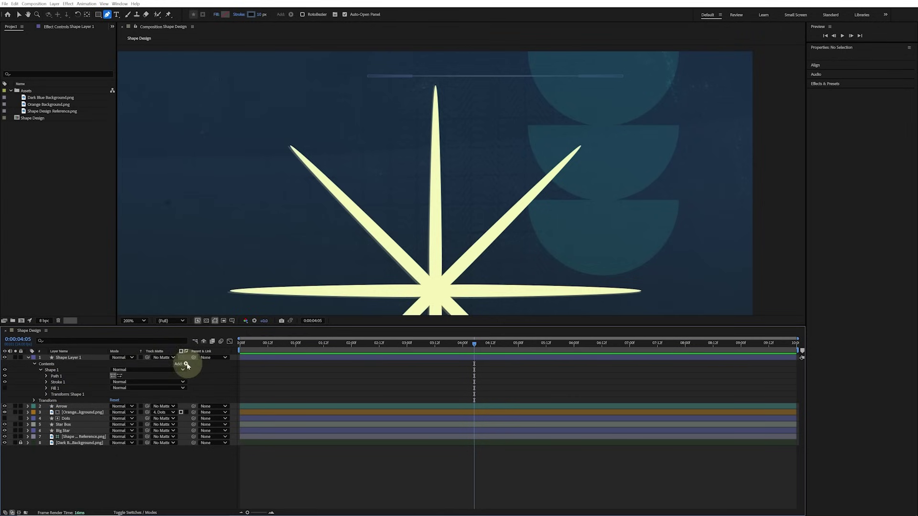
click(187, 365)
click(165, 452)
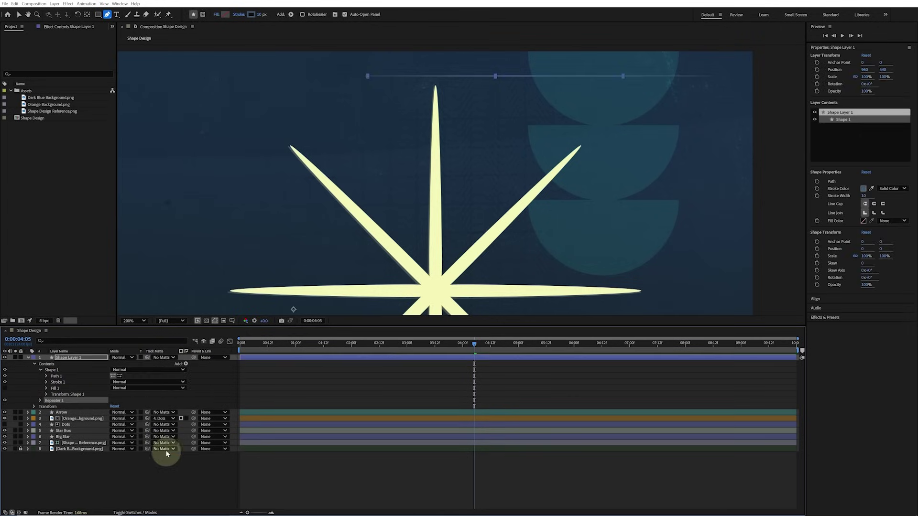
click(41, 400)
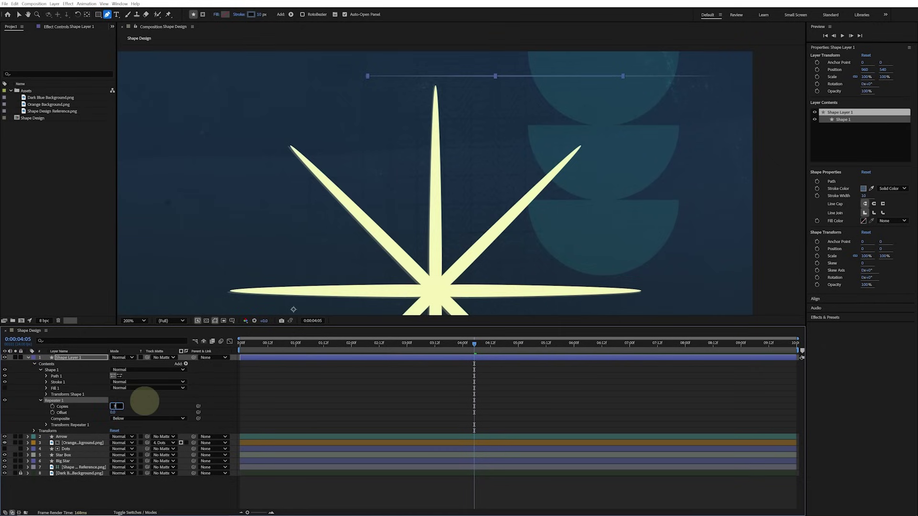
text(75)
key(Return)
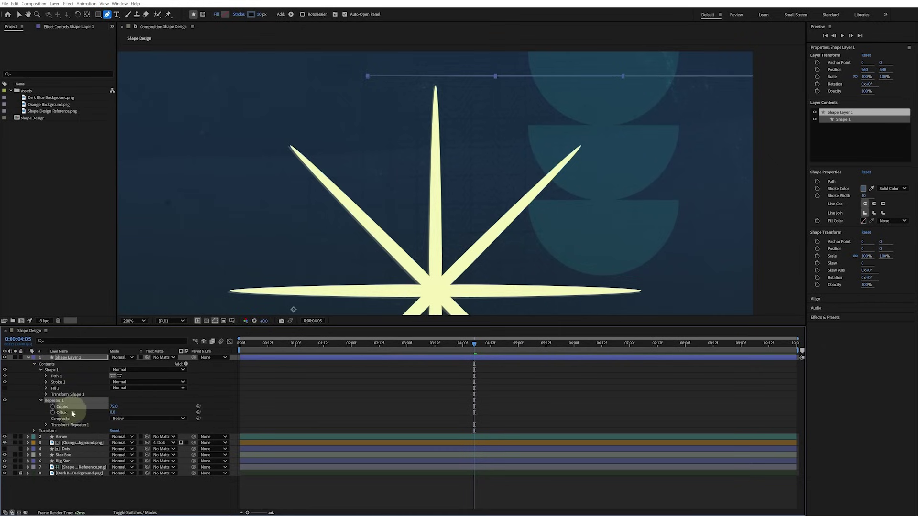
- Stack the repeated lines downward by setting the Repeater's transform Position to 0, 16
click(46, 425)
click(116, 437)
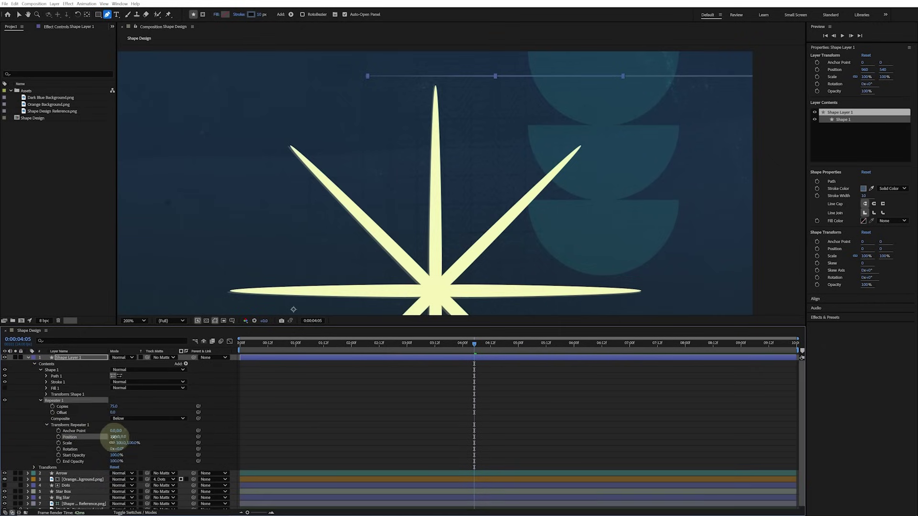
key(Tab)
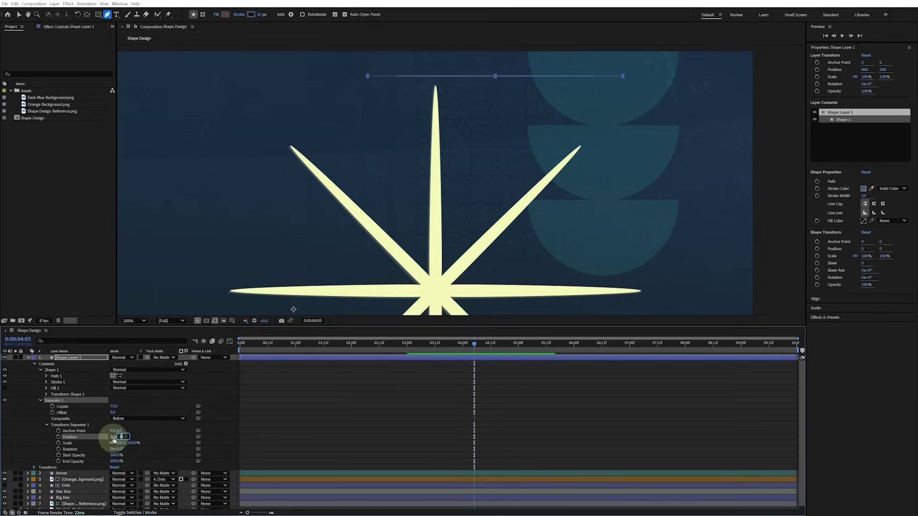
text(16)
key(Return)
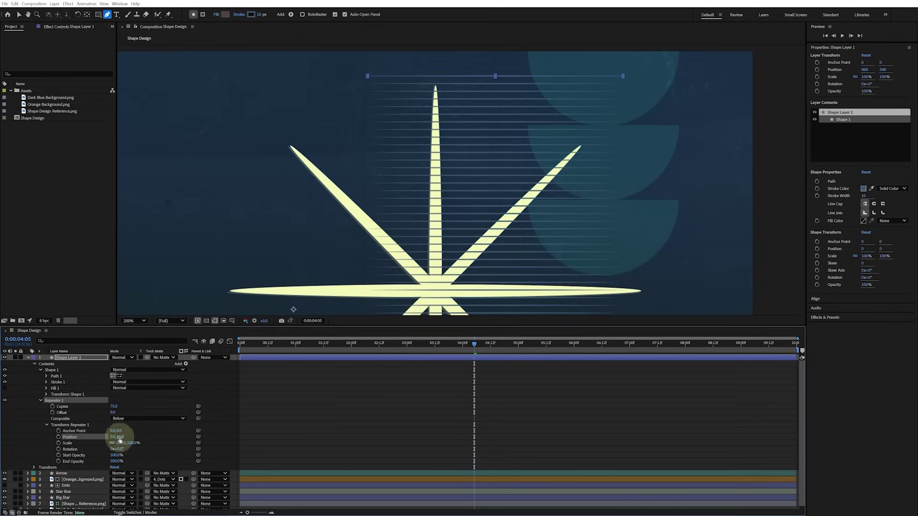
key(comma)
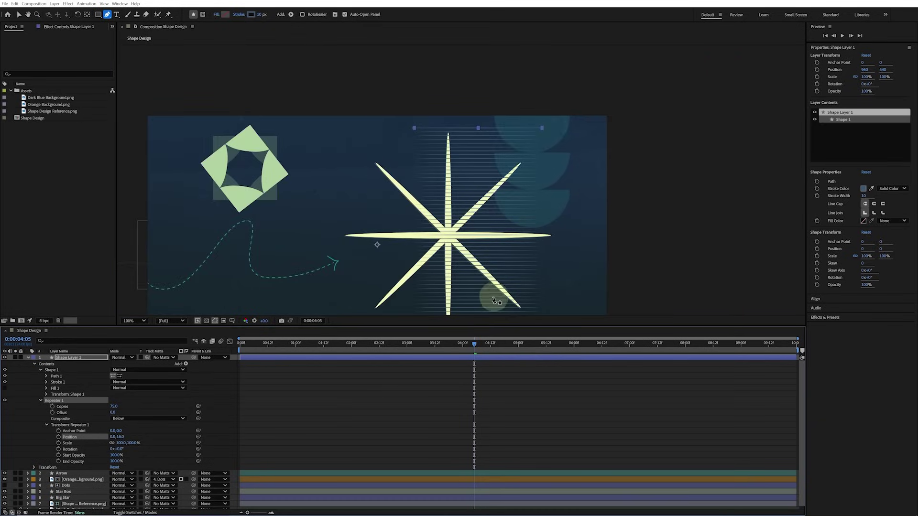
key(period)
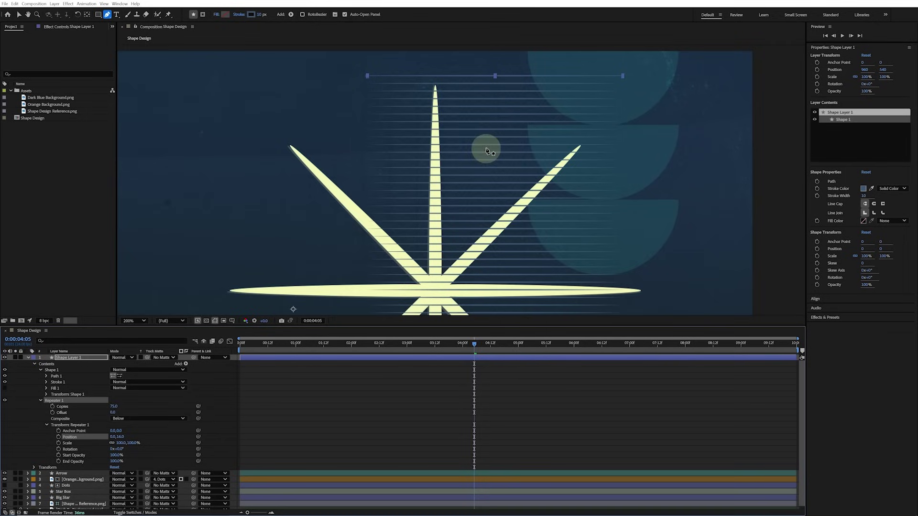
click(40, 401)
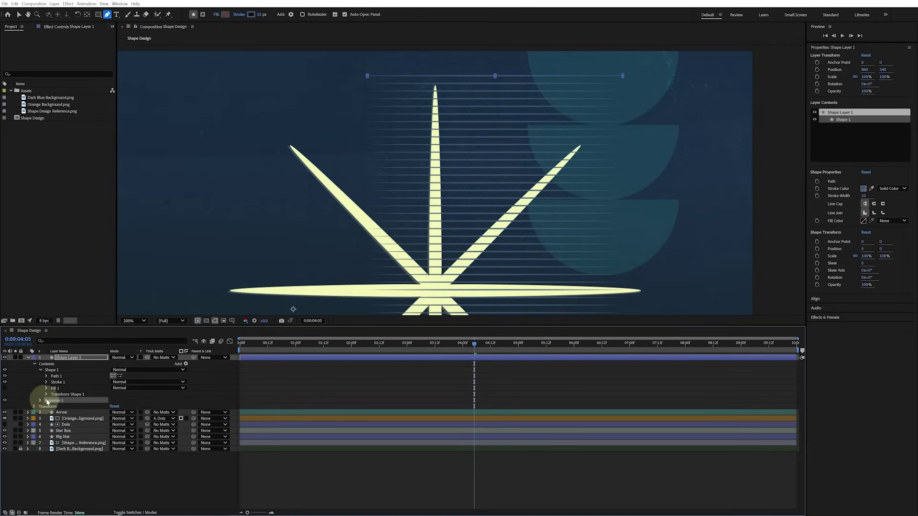
- Add a Zig Zag to the repeated lines with Size 27 and Smooth points
click(186, 365)
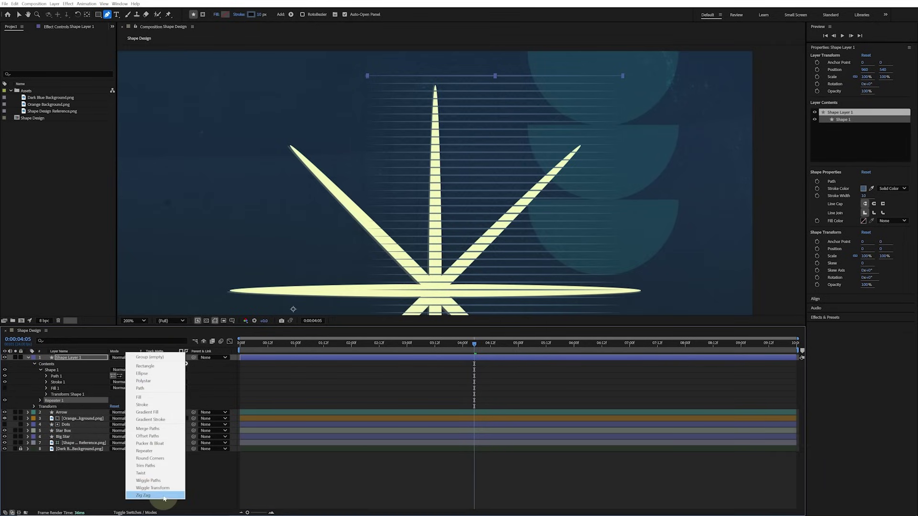
click(144, 496)
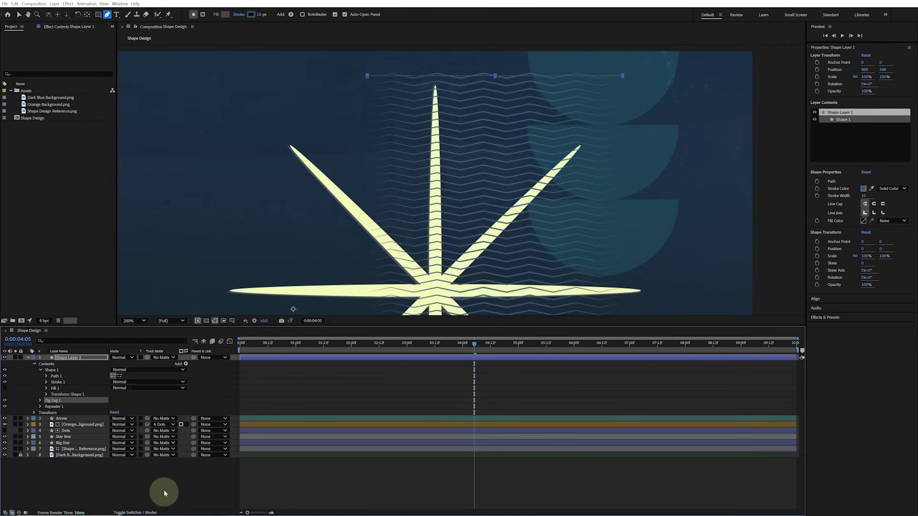
click(39, 401)
click(112, 406)
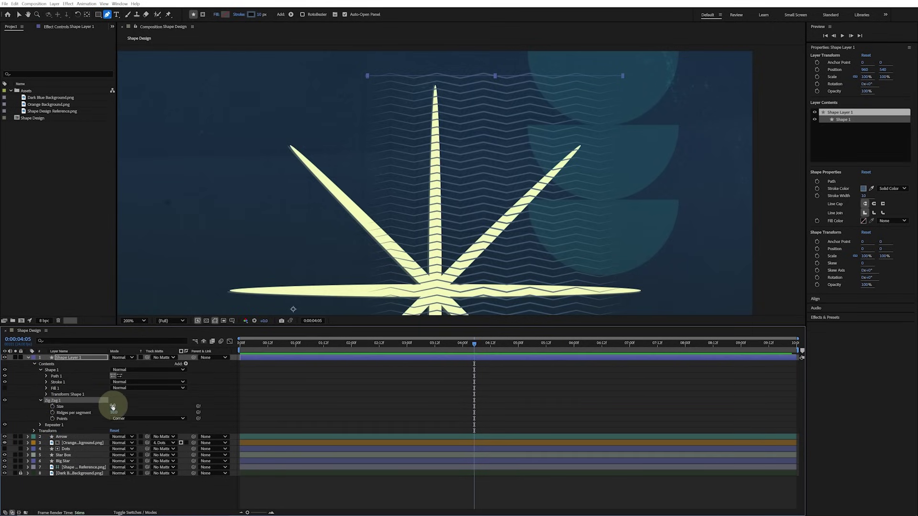
drag(113, 406, 124, 406)
text(27)
click(126, 419)
click(143, 433)
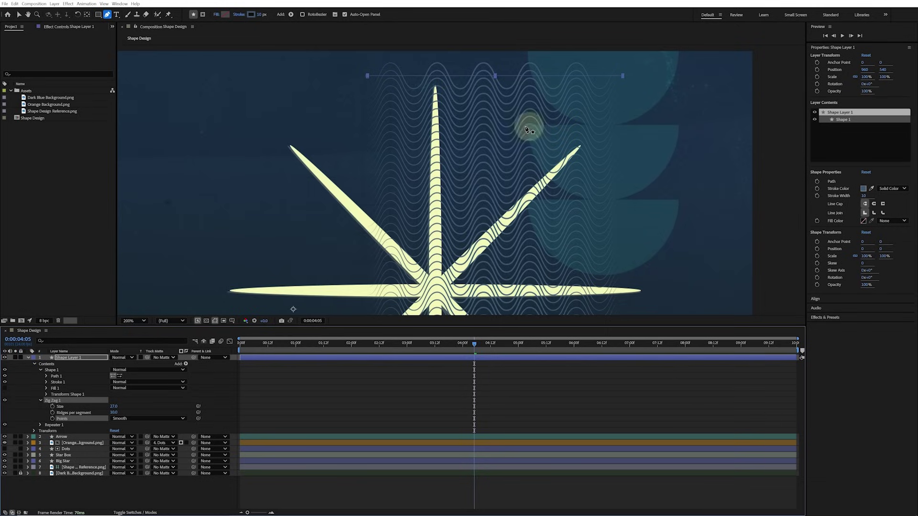
click(41, 400)
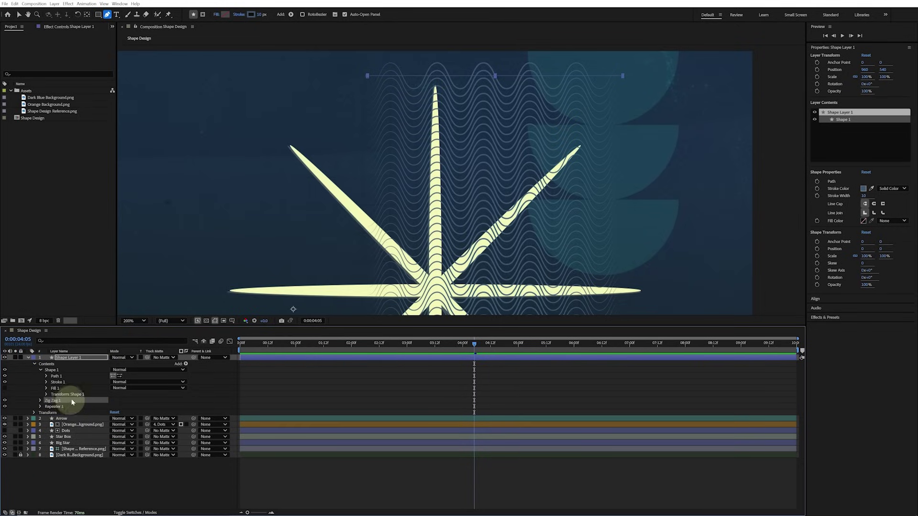
- Add Wiggle Paths to the wavy lines with Size 33, Detail 0 and Smooth points
click(186, 364)
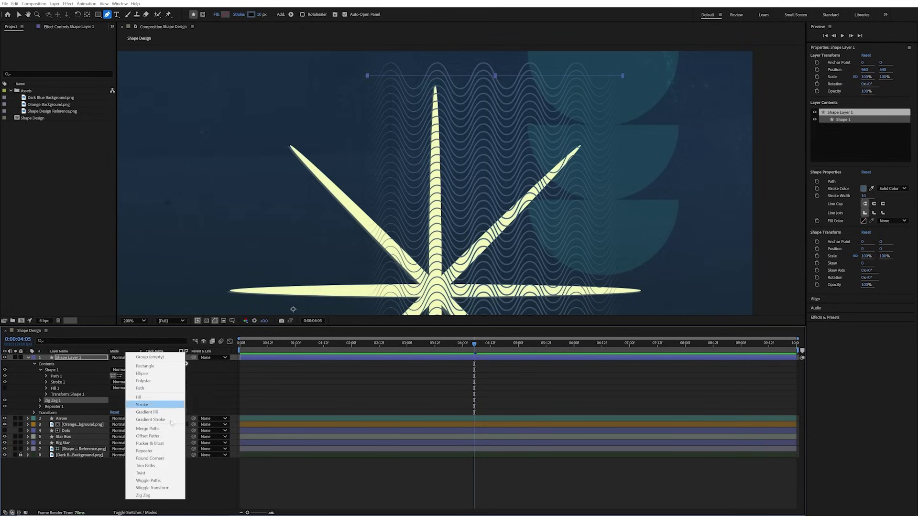
click(178, 481)
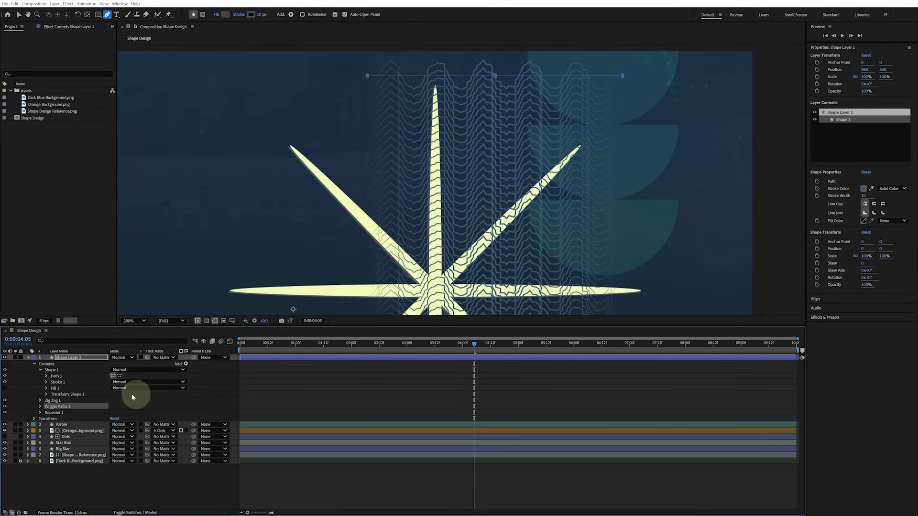
click(40, 407)
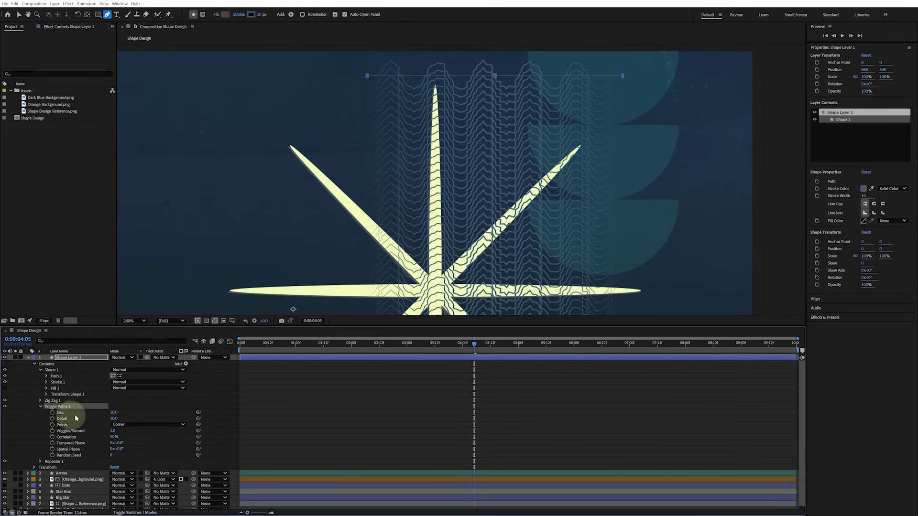
click(116, 412)
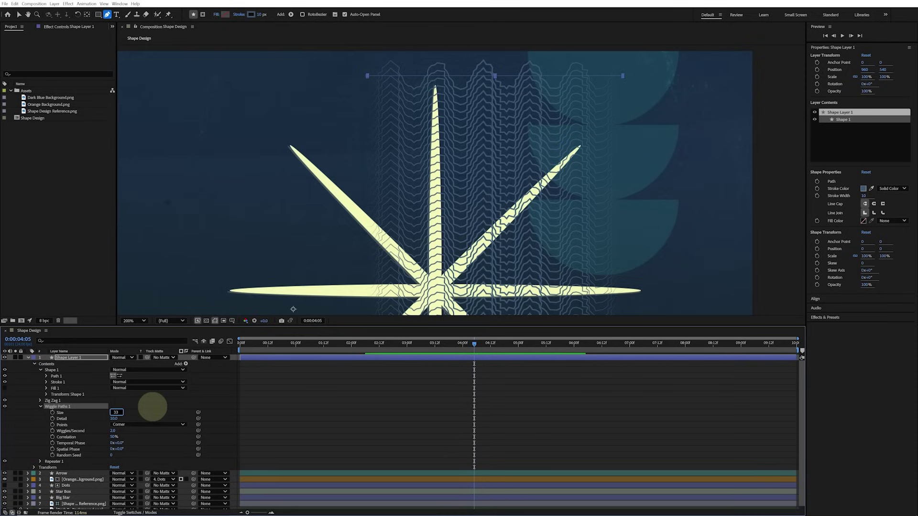
key(Tab)
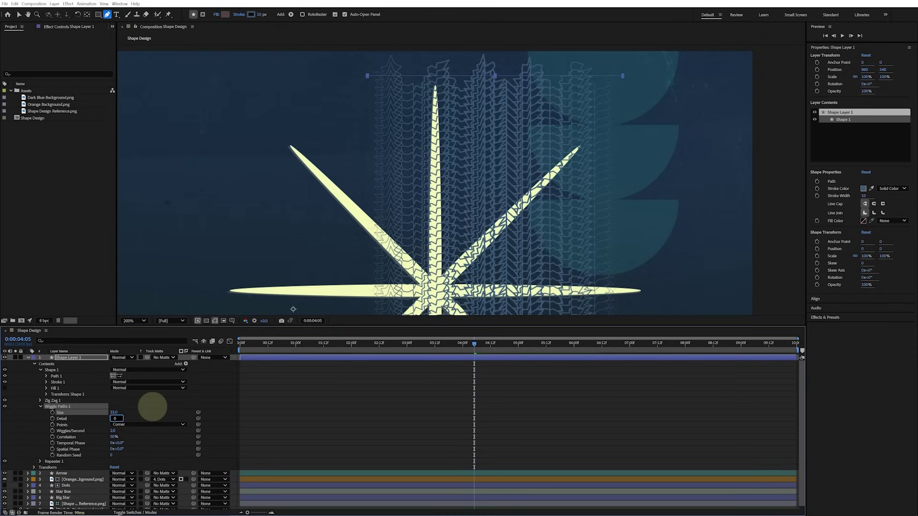
text(0)
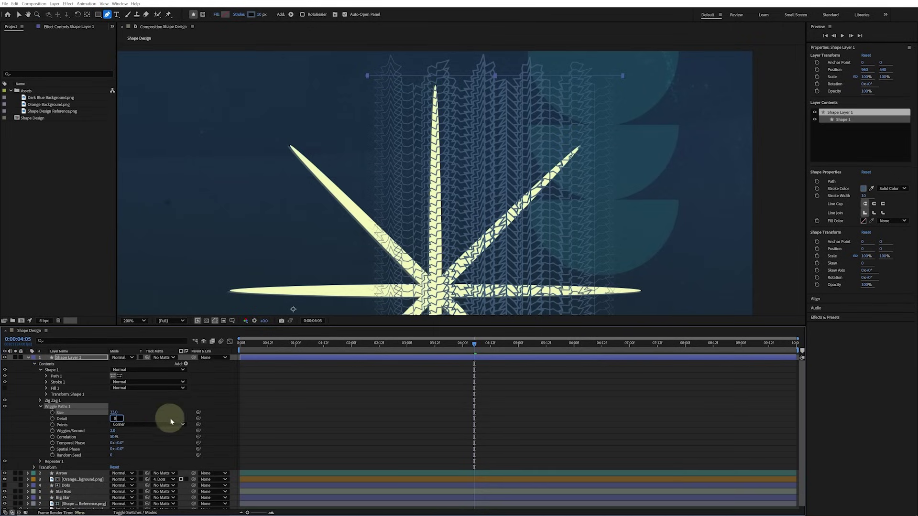
click(177, 424)
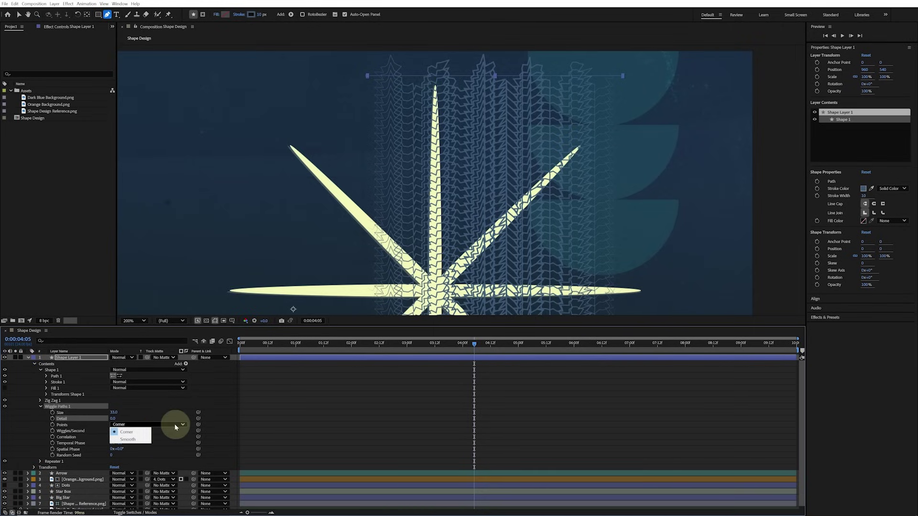
click(143, 440)
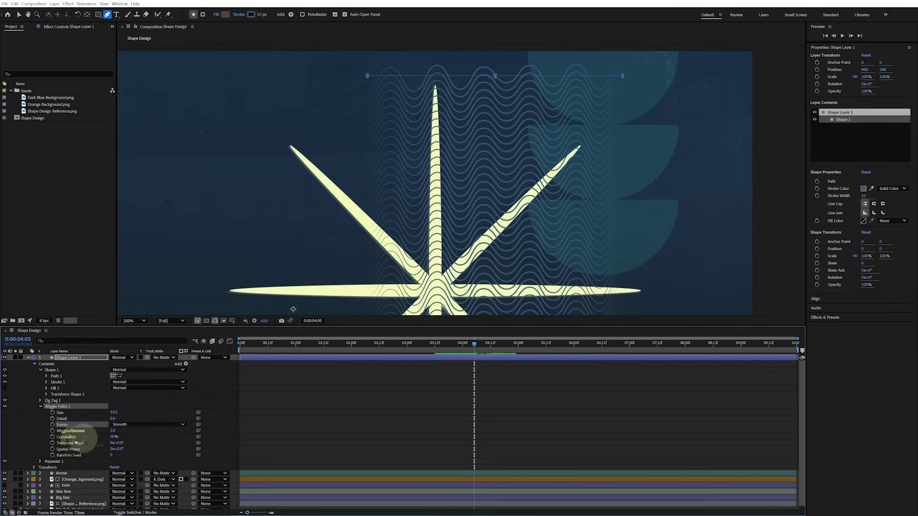
- Preview the wave animation and set the Wiggle Paths' Wiggles/Second to 1
click(139, 437)
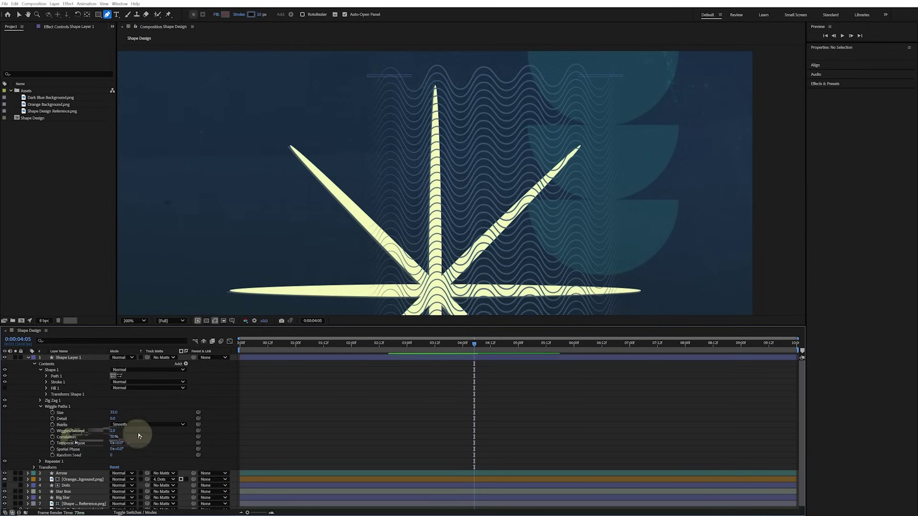
key(space)
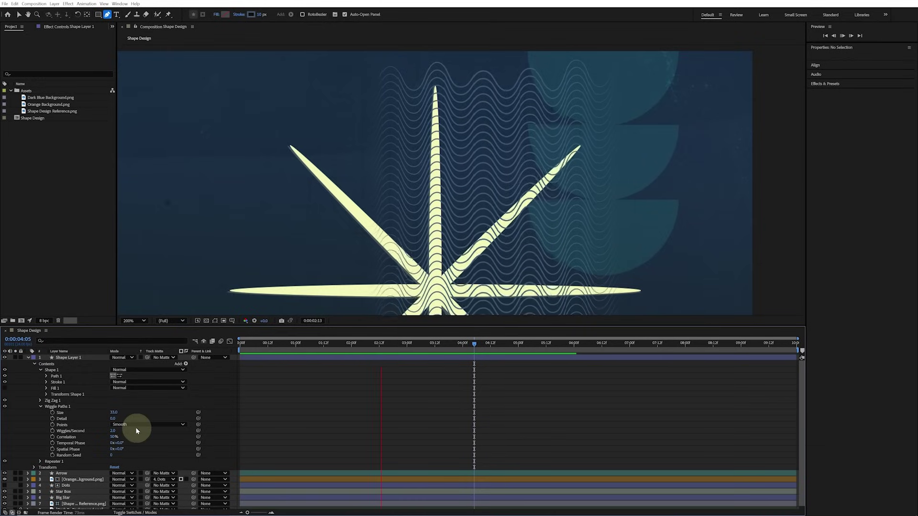
click(113, 431)
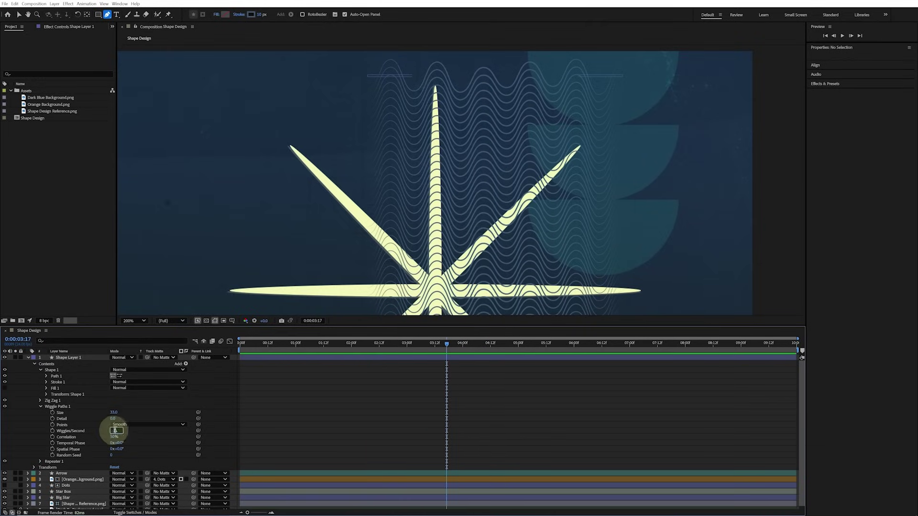
text(1)
click(140, 432)
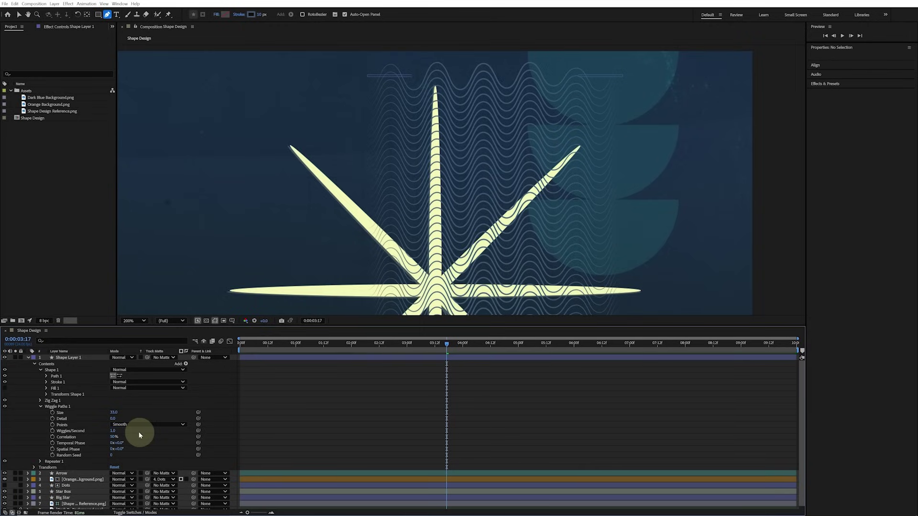
- Try the Repeater above Wiggle Paths in the shape contents, and return it to its place below them
click(40, 406)
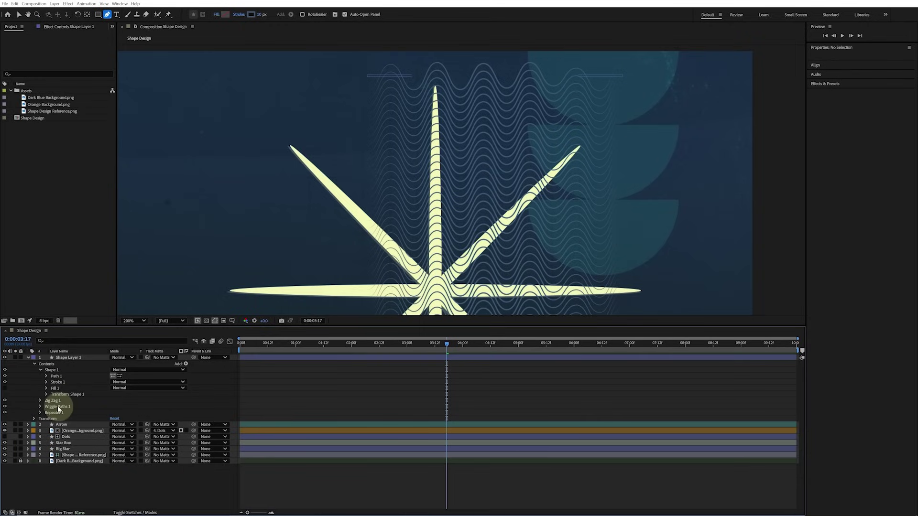
click(57, 406)
click(53, 401)
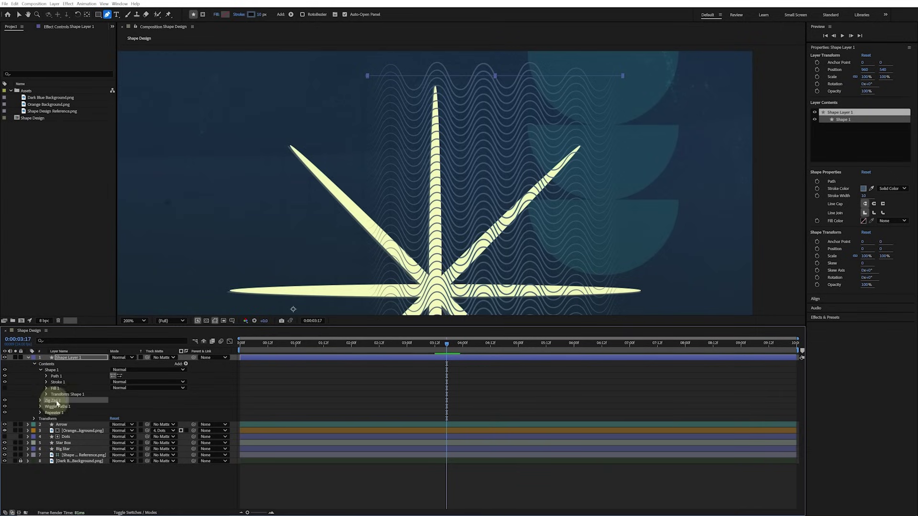
click(55, 408)
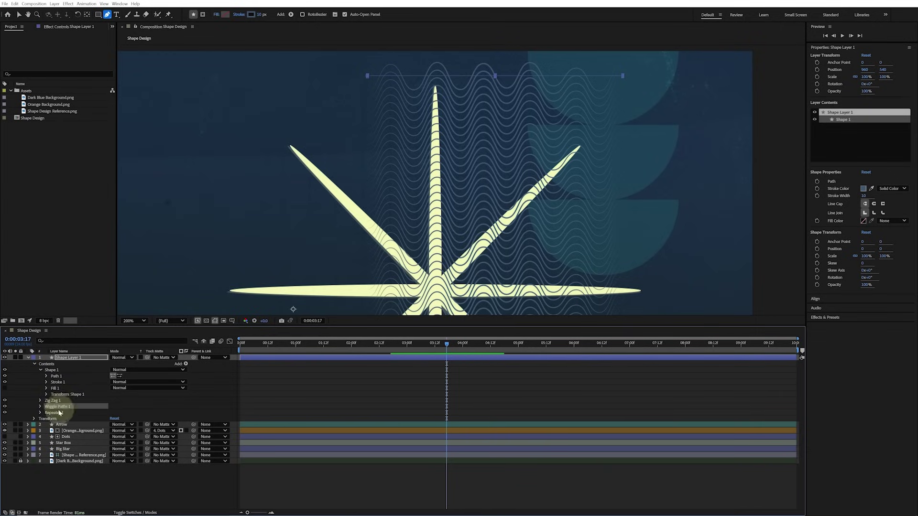
drag(55, 414, 57, 409)
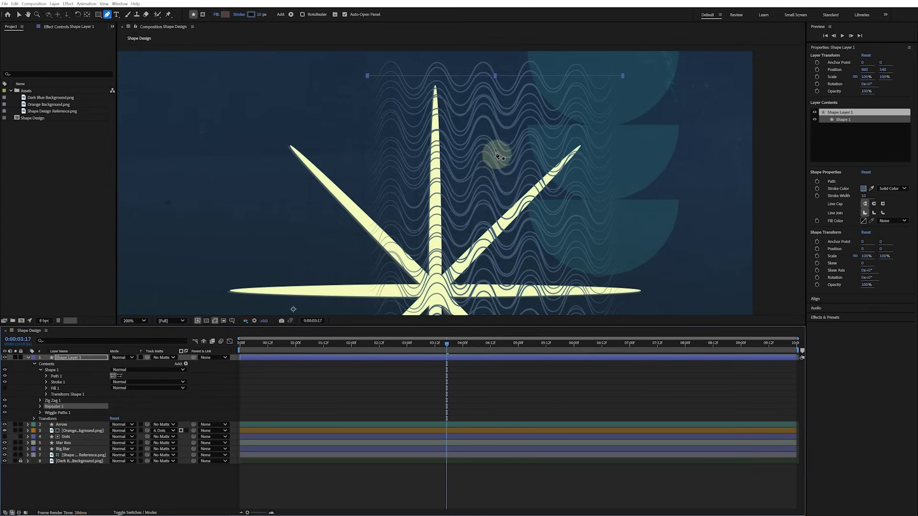
drag(60, 407, 60, 408)
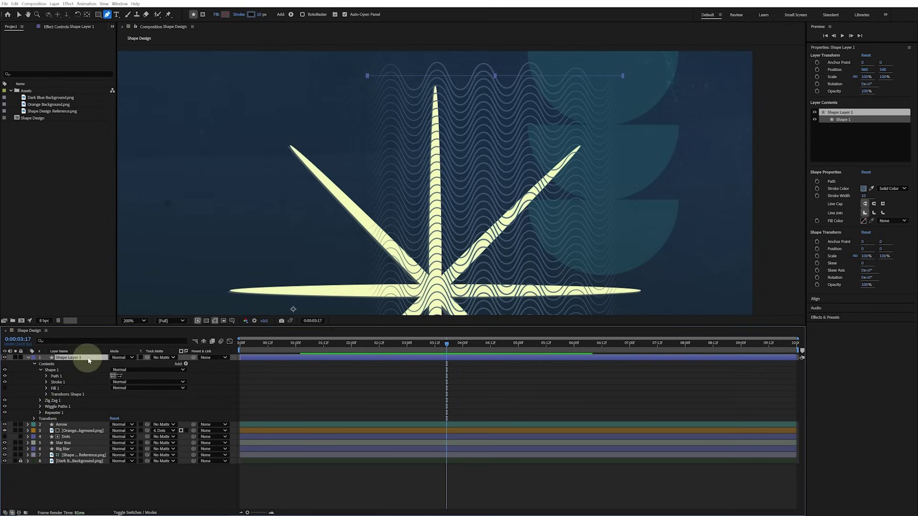
- Rename Shape Layer 1 as Wavy Lines
key(Return)
text(Wavy Lines)
key(Return)
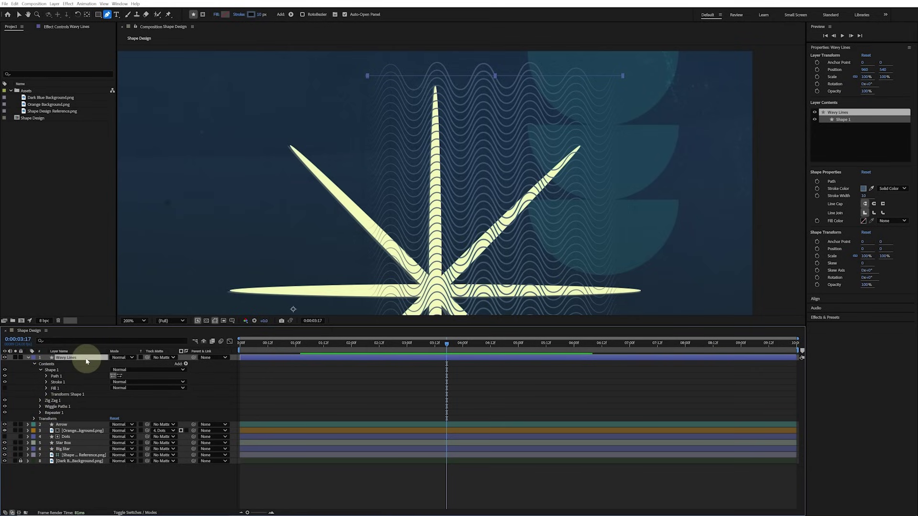
- Set the Wavy Lines layer's blending mode to Multiply and its opacity to 80%
click(130, 358)
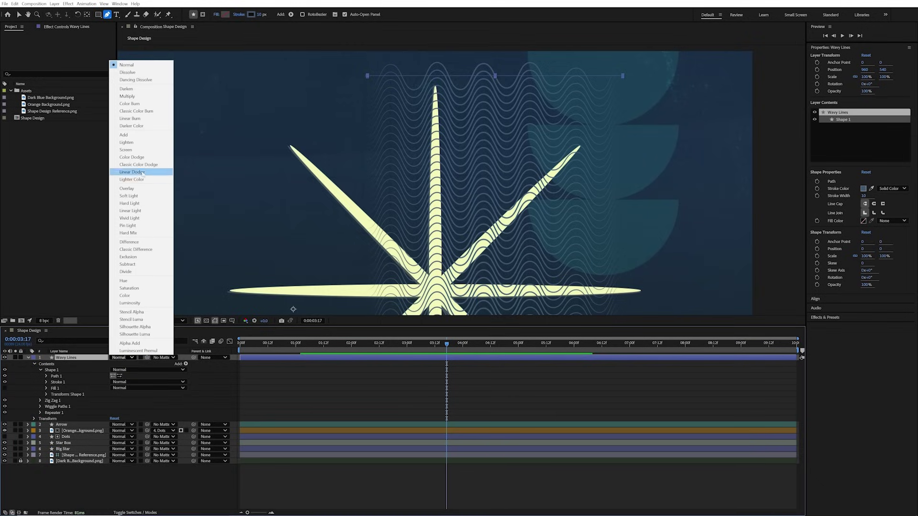
click(143, 98)
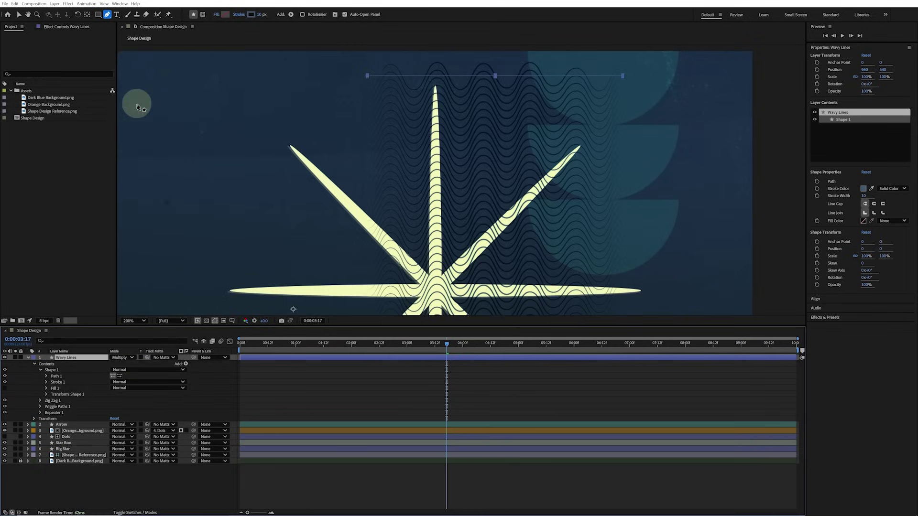
click(867, 91)
key(Return)
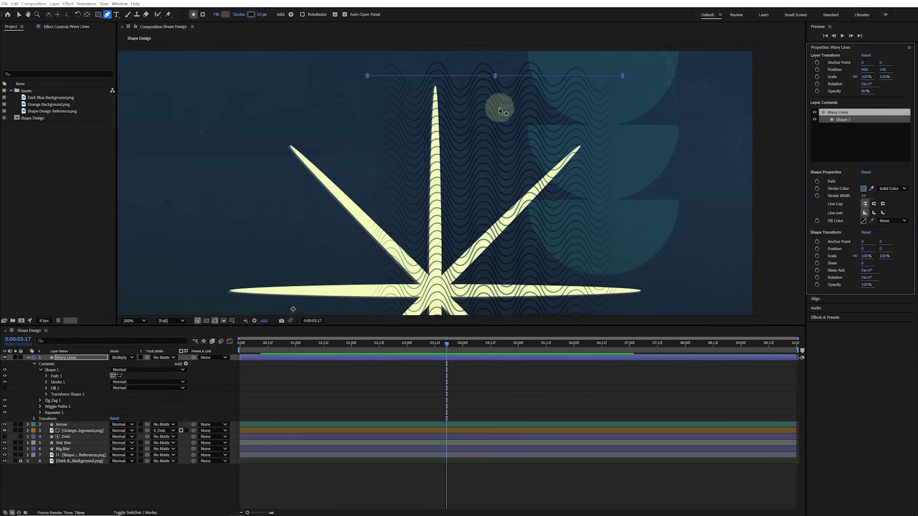
- Shift the wavy lines up by about 70 px past the composition's top edge and move their layer beneath Big Star
key(v)
mouse_move(511, 78)
mouse_down()
mouse_move(521, 41)
mouse_move(505, 44)
mouse_up()
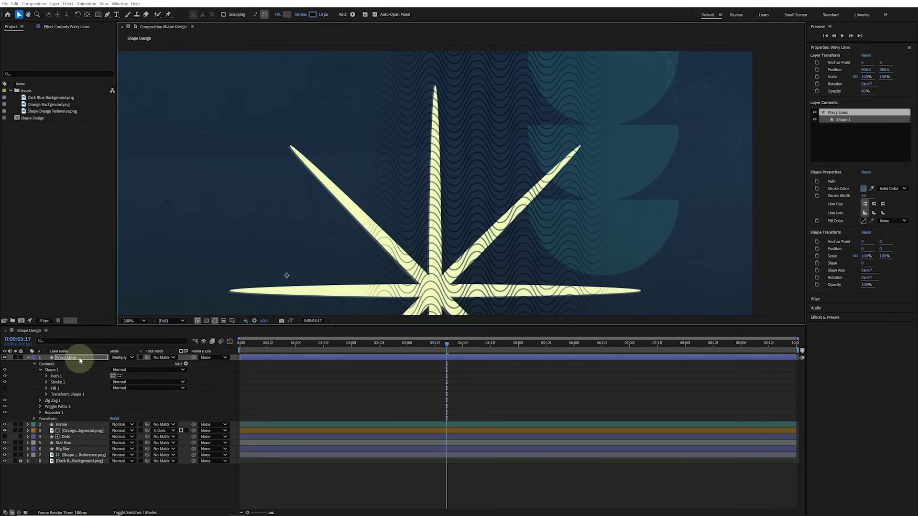
drag(80, 361, 74, 451)
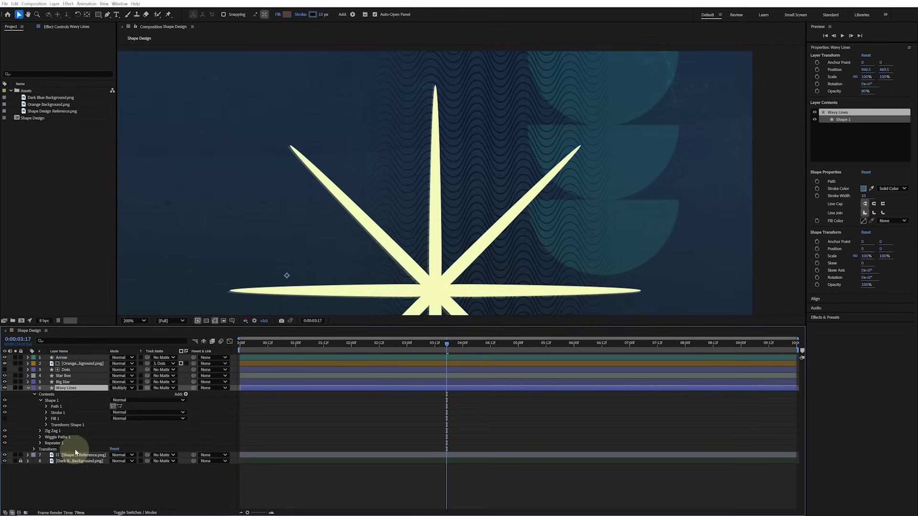
- Hide the Shape Design Reference layer and check the wavy lines within the whole composition
click(4, 456)
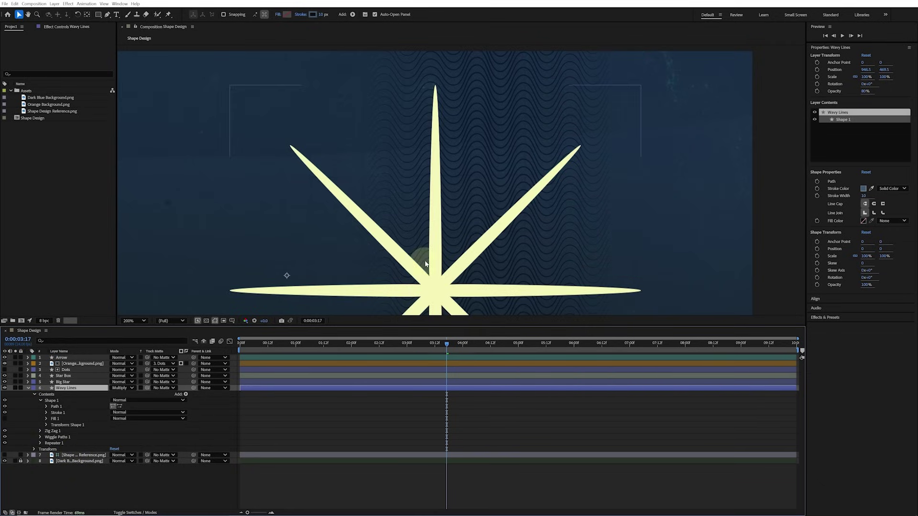
scroll(420, 262, down, 1)
drag(436, 262, 521, 203)
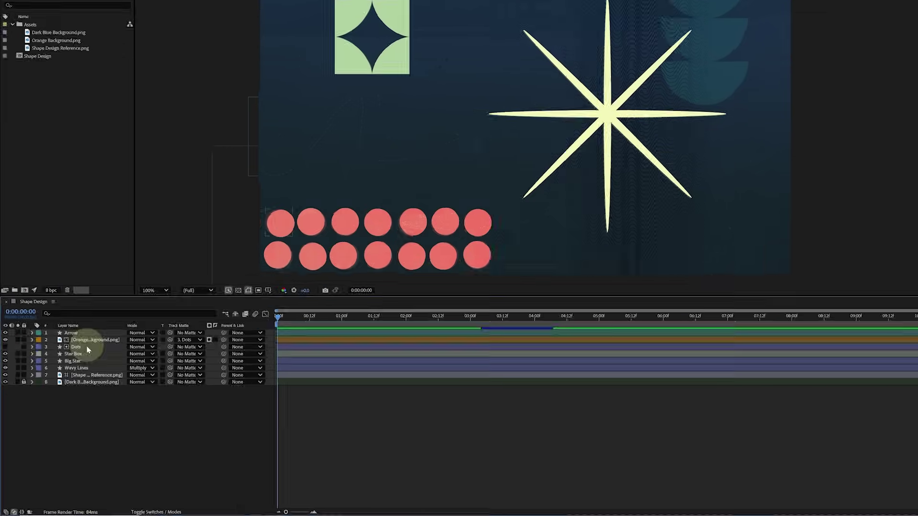
- Duplicate the Dots layer and place the copy, made visible, above all other layers
click(87, 348)
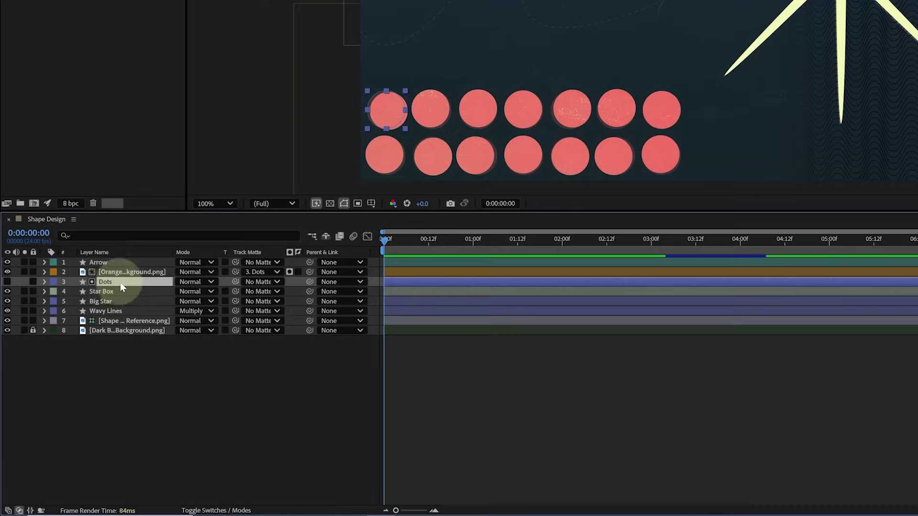
key(ctrl+d)
drag(117, 286, 119, 261)
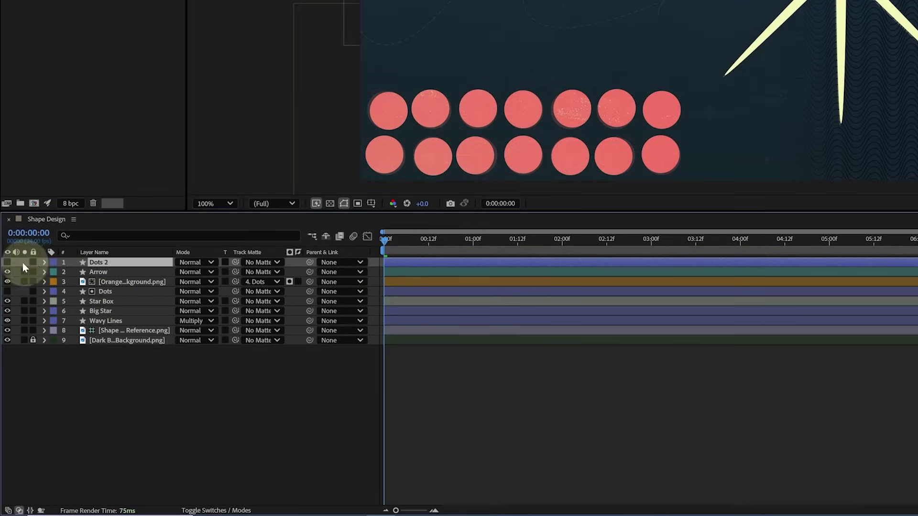
click(8, 263)
- Rename the duplicated dots layer as SemiCircles
click(117, 262)
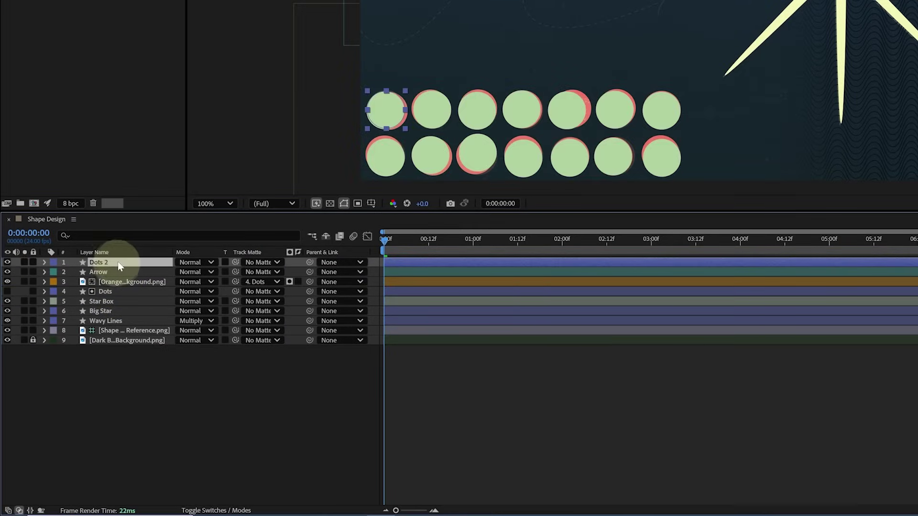
text(SemiCircl)
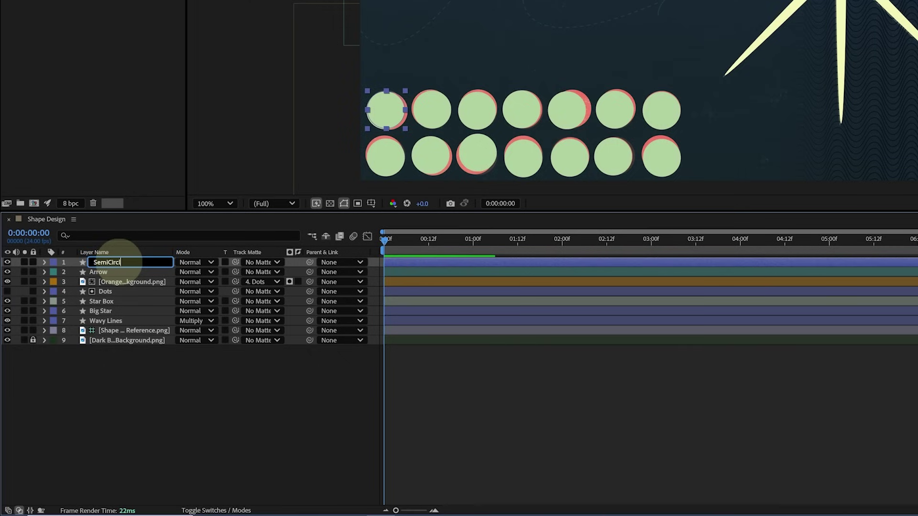
text(es)
key(Return)
- Delete Stroke 1, Repeater 1 and Wiggle Transform 1 from the SemiCircles layer's Ellipse 1 group
click(44, 263)
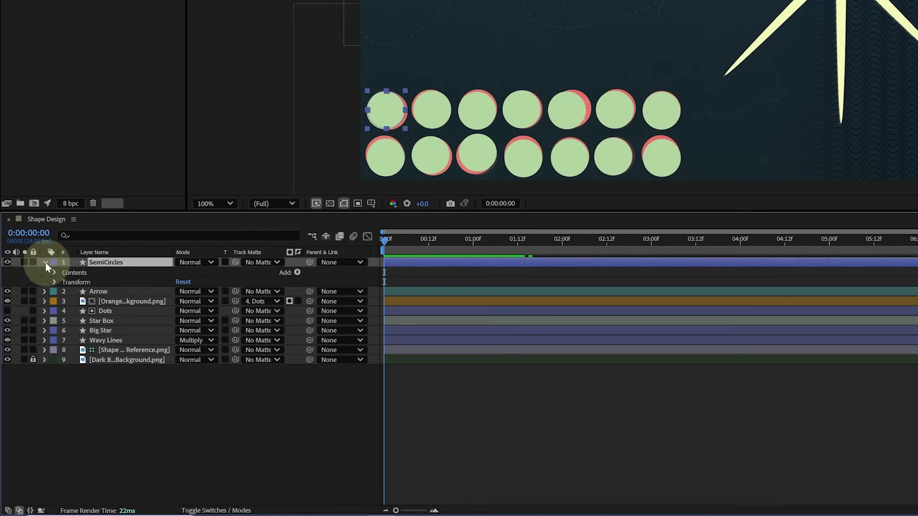
click(51, 272)
click(63, 283)
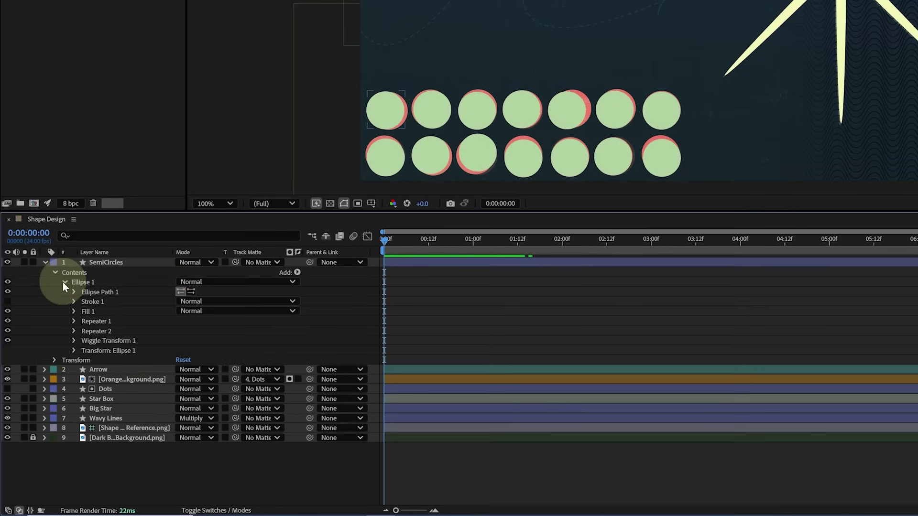
click(93, 302)
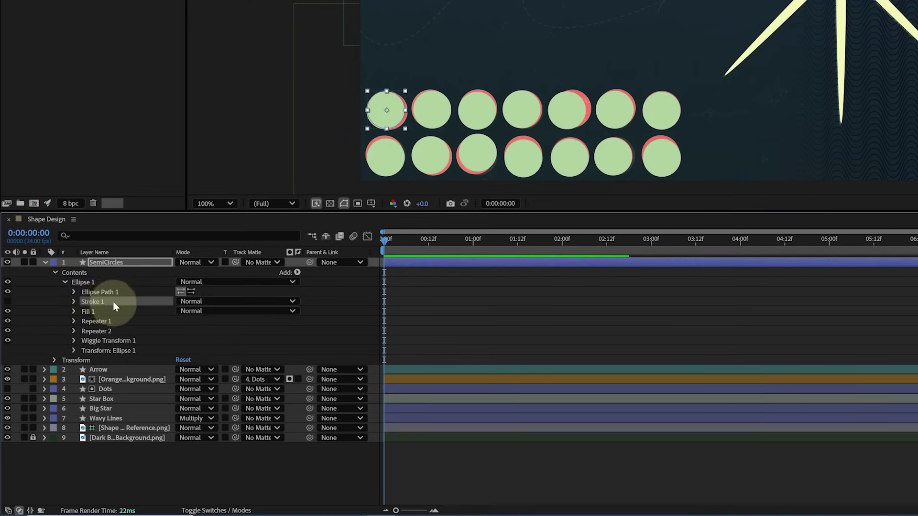
key(Delete)
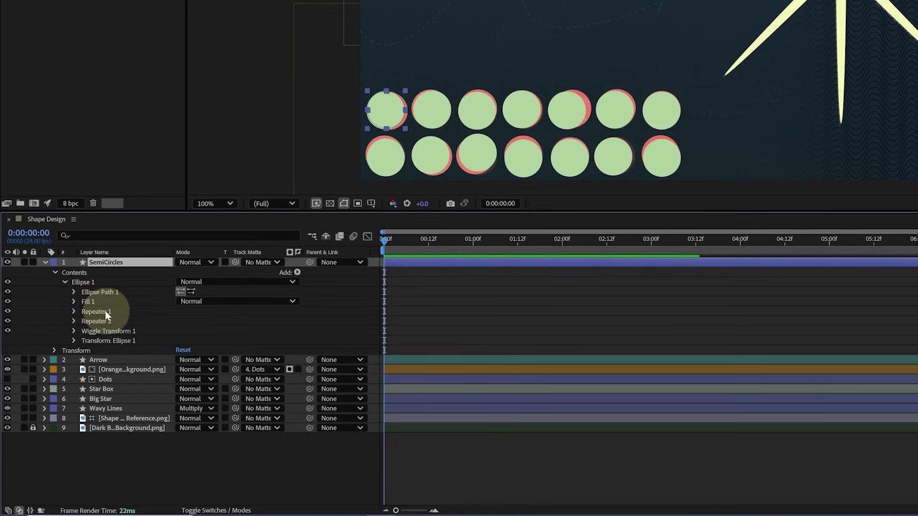
click(118, 312)
ctrl+click(118, 332)
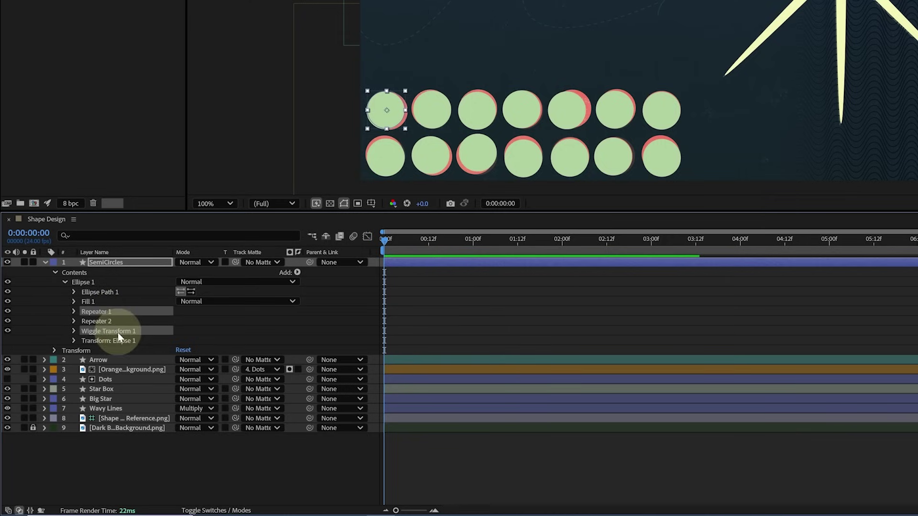
key(Delete)
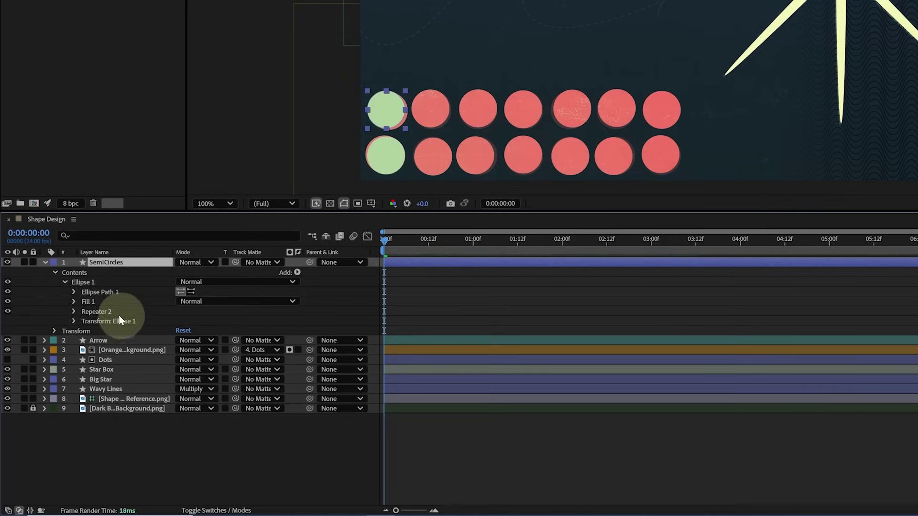
- Set the remaining Repeater 2 to 3 copies with a transform Position of 0, 160
click(73, 311)
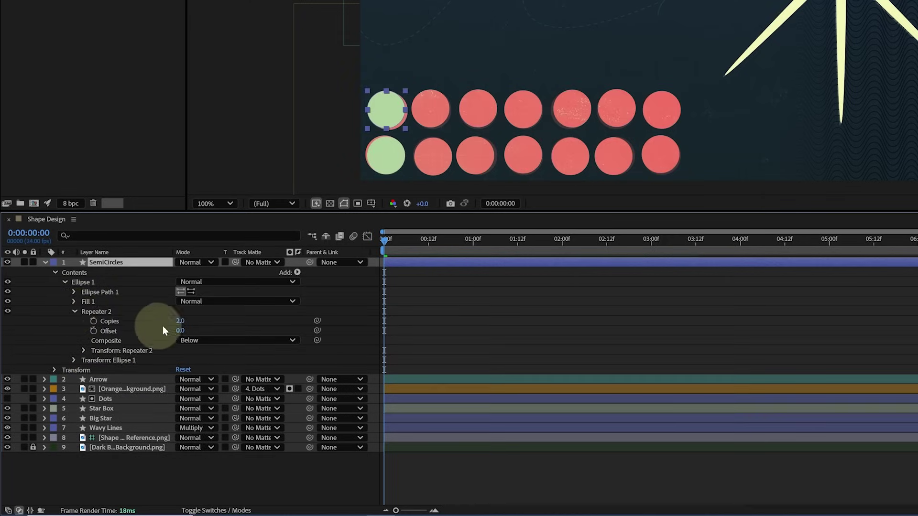
click(192, 321)
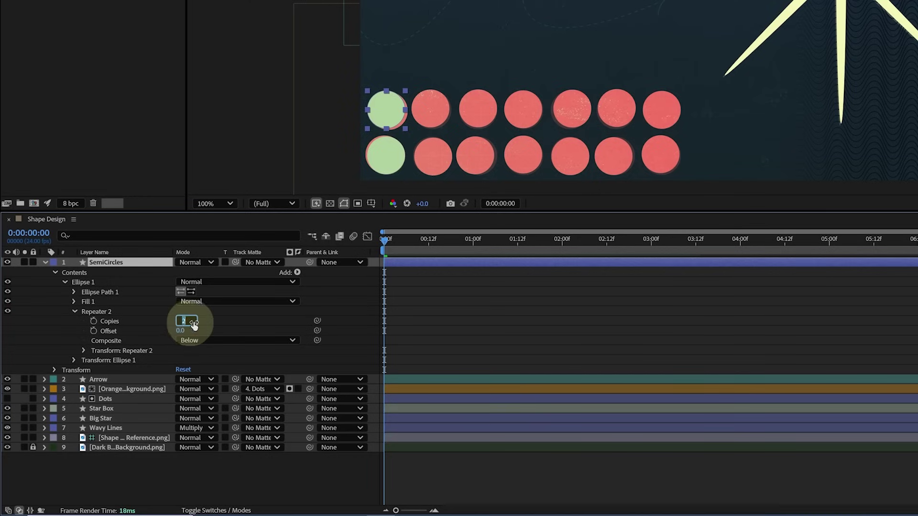
click(226, 317)
click(84, 350)
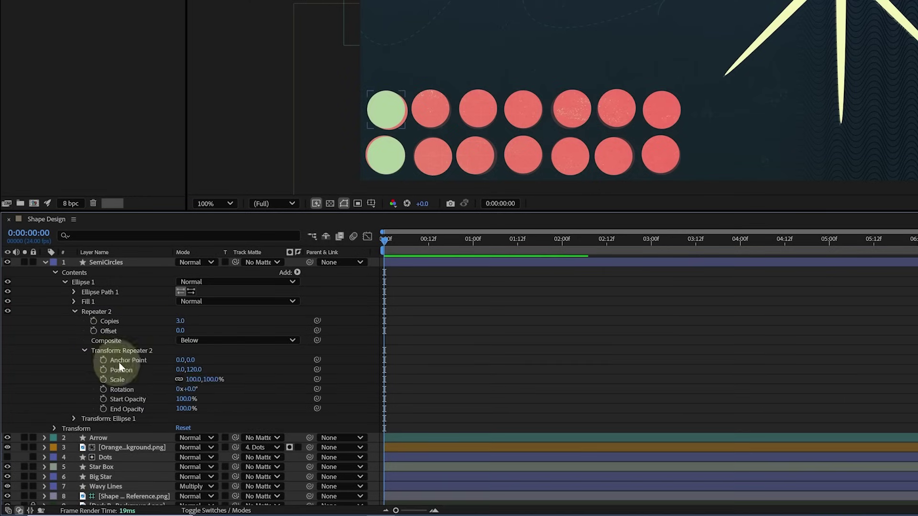
click(196, 370)
text(160)
key(Return)
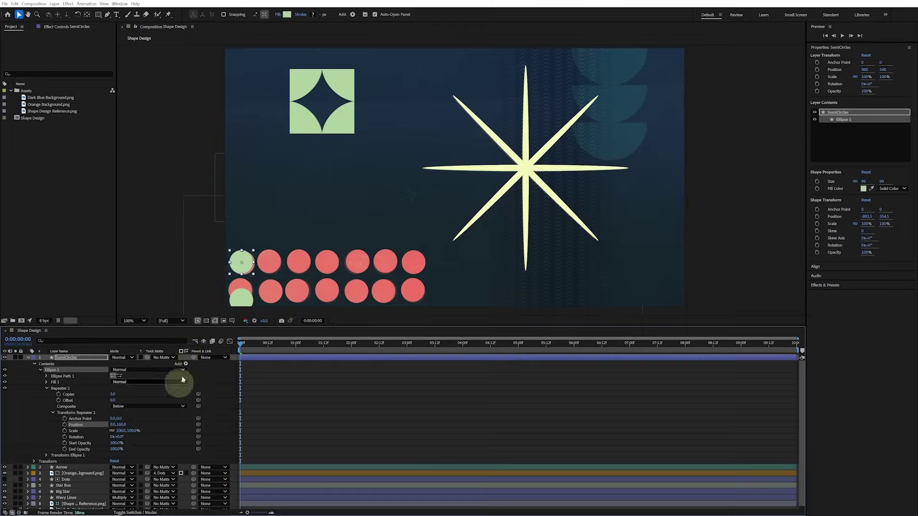
- Move the repeated ellipses onto the reference's semicircles at the composition's upper right and set the ellipse path's Size to 320
drag(242, 262, 618, 78)
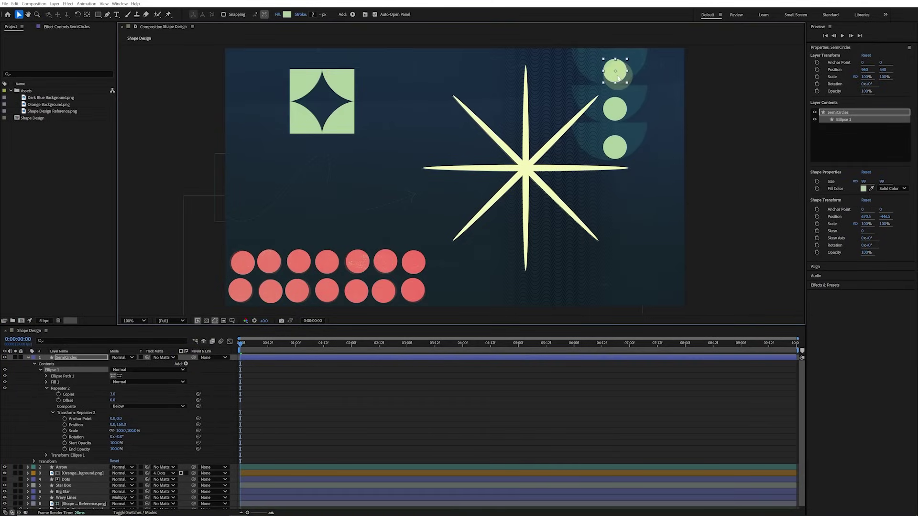
click(46, 377)
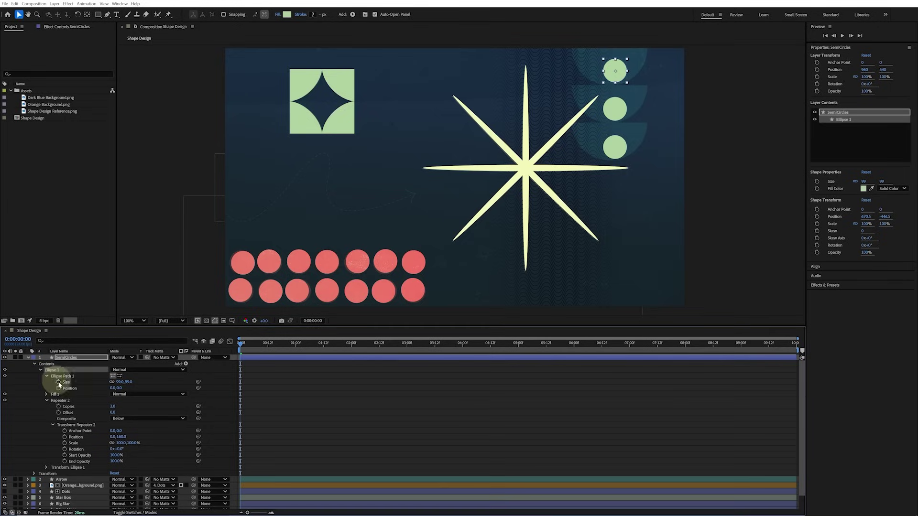
click(127, 382)
text(320)
key(Return)
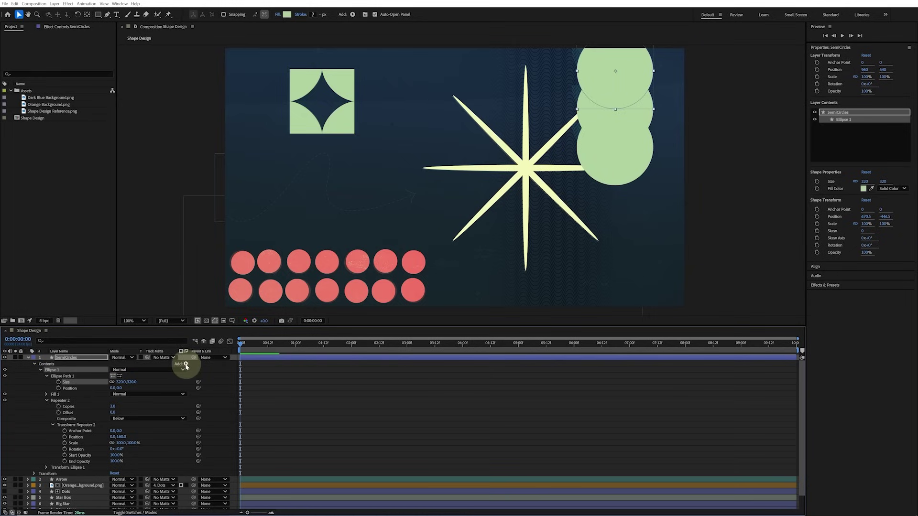
- Add Trim Paths to the SemiCircles layer's Ellipse 1 group with End at 50% and Offset at 90°
click(186, 365)
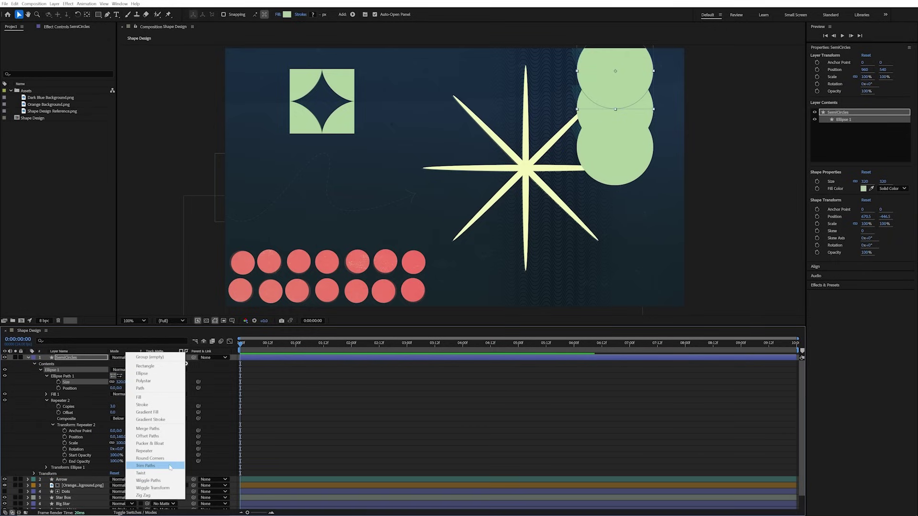
click(169, 466)
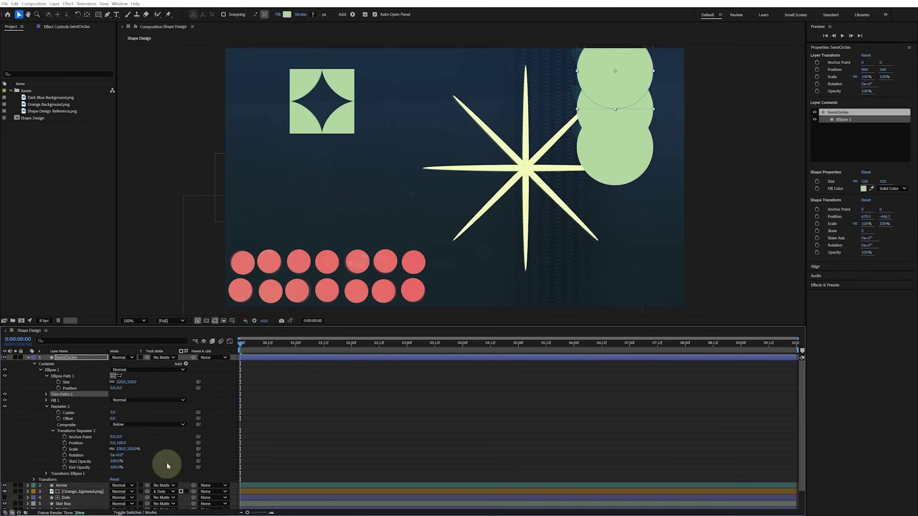
click(46, 394)
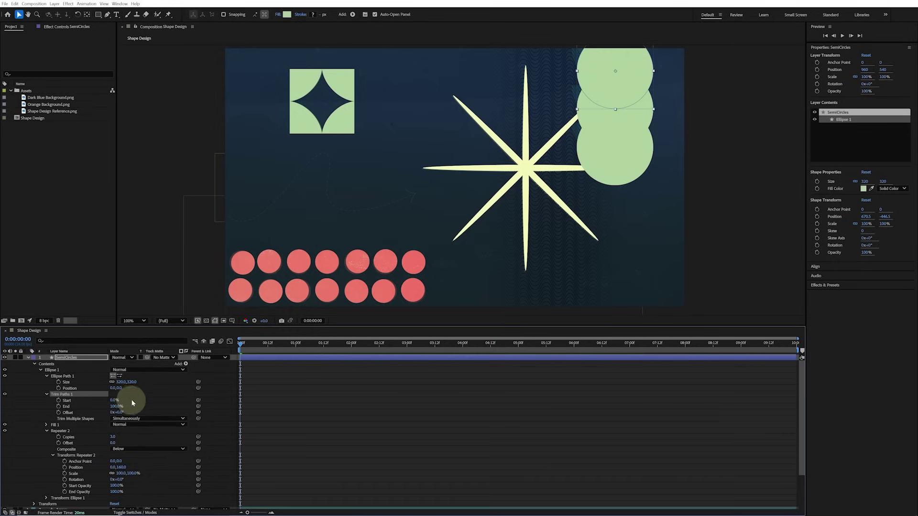
drag(117, 407, 90, 397)
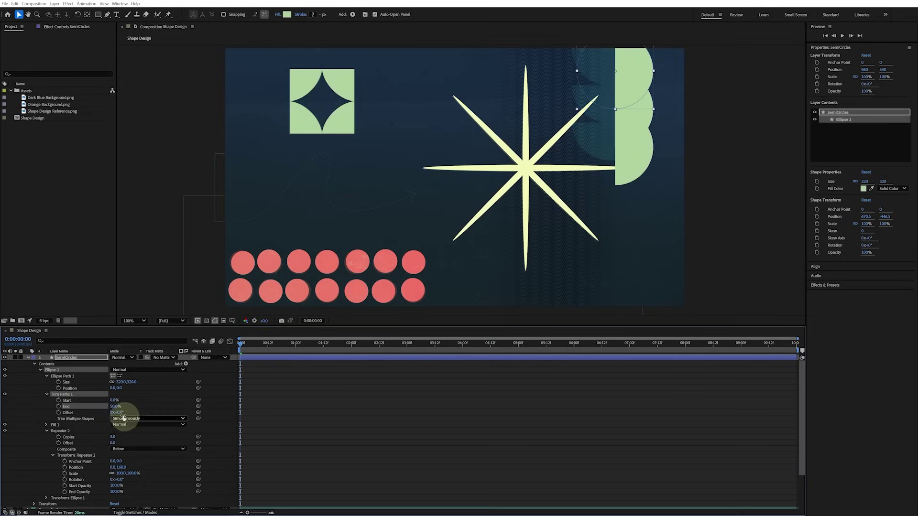
drag(118, 412, 146, 407)
click(125, 412)
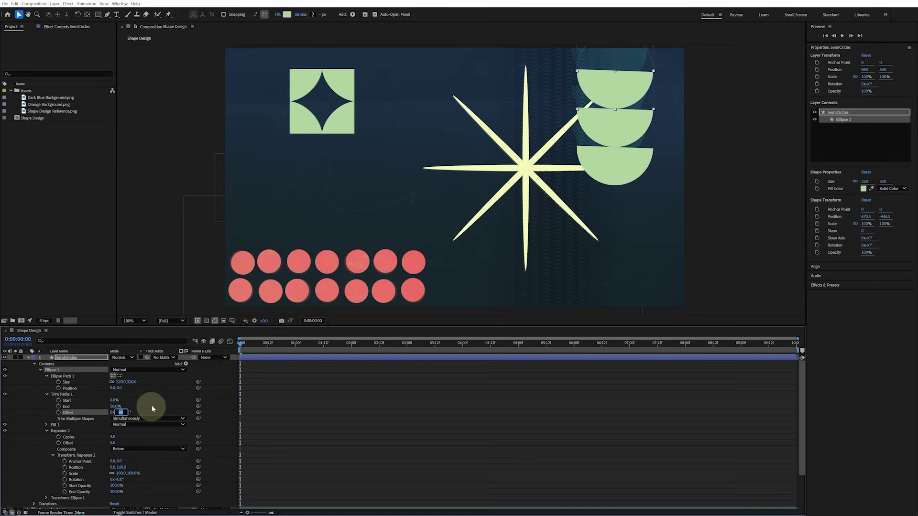
text(90)
key(Return)
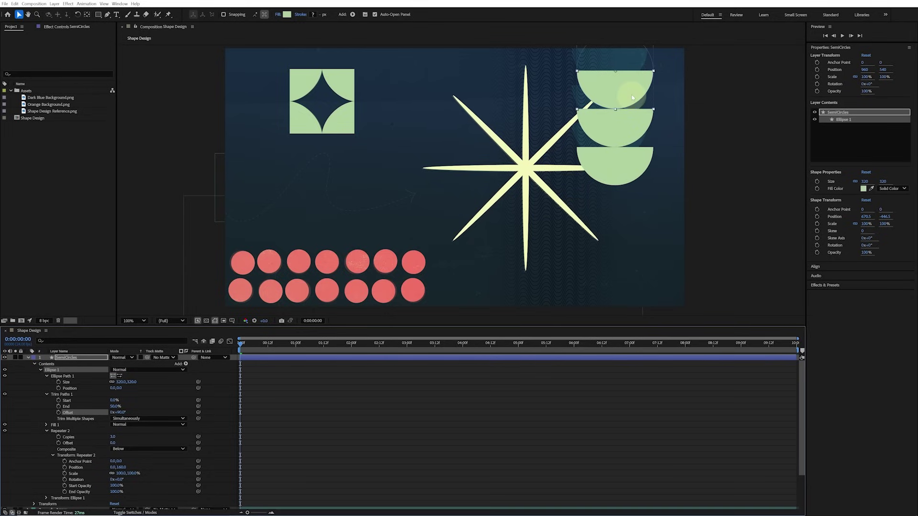
- Move the semicircles up against the composition's top edge and set their fill color to 0A9294
drag(632, 95, 628, 71)
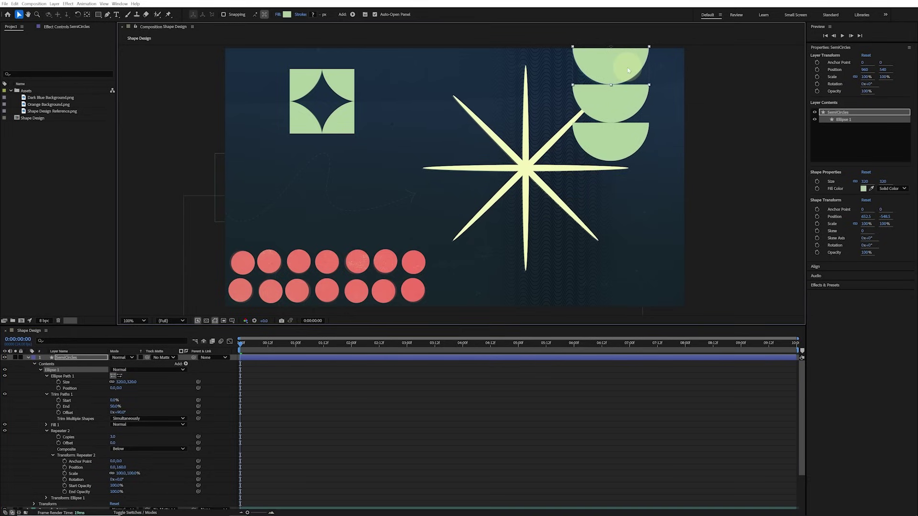
click(864, 189)
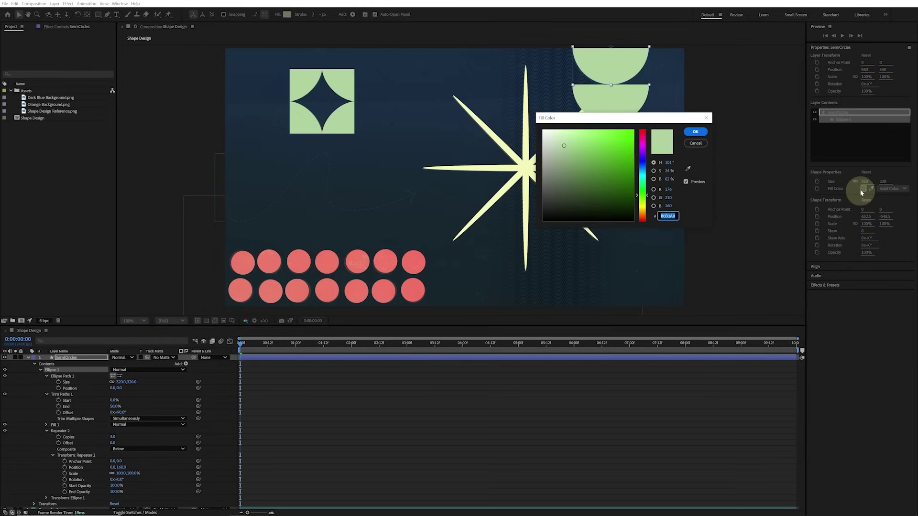
text(0A)
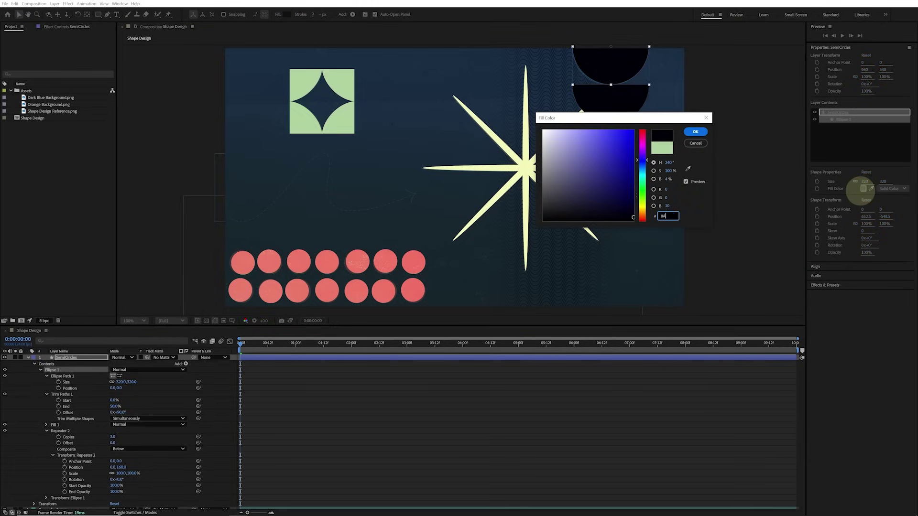
text(9294)
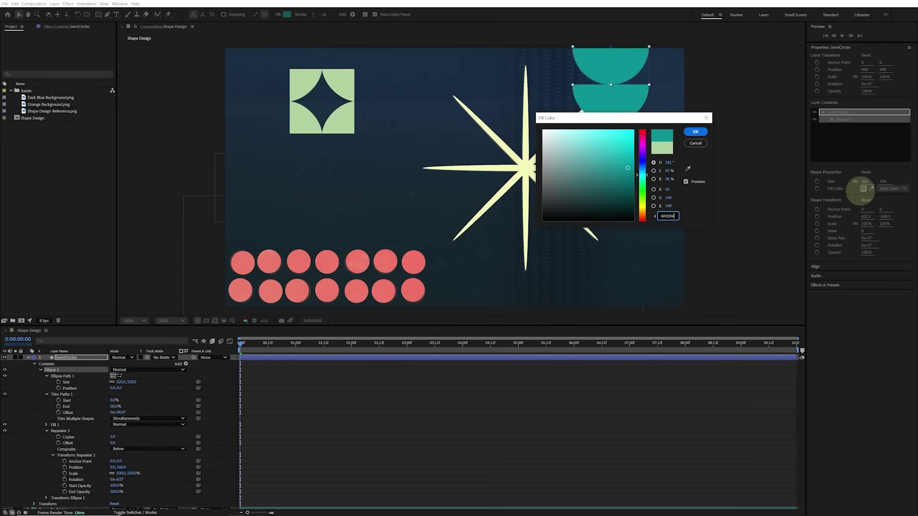
key(Return)
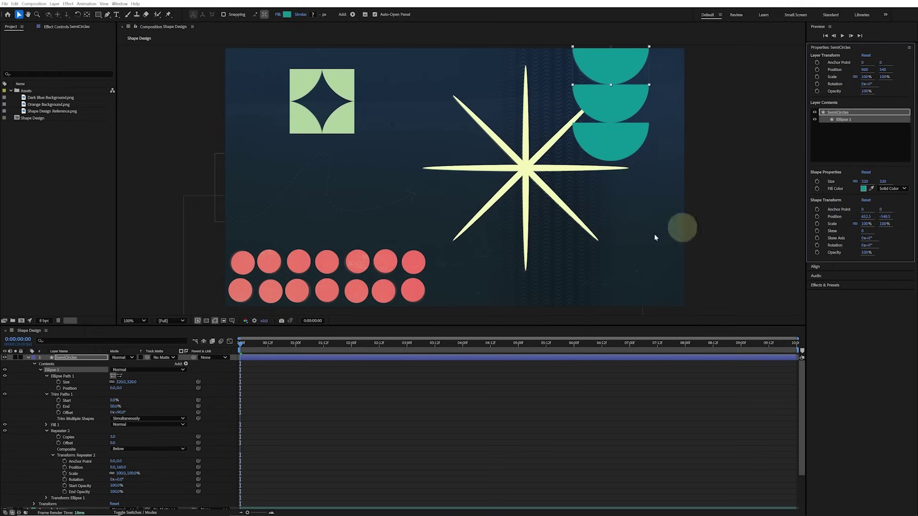
- Set the SemiCircles layer's blending mode to Screen and its Opacity to 80%
click(128, 358)
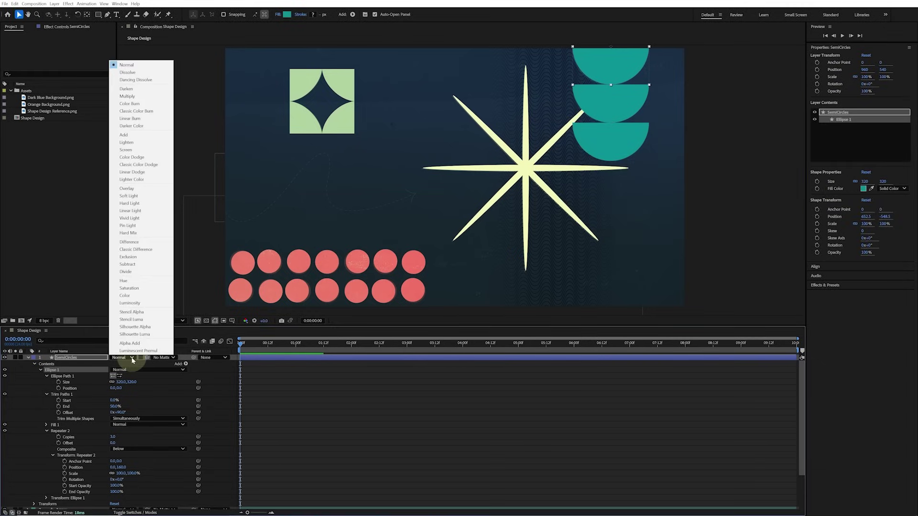
click(152, 151)
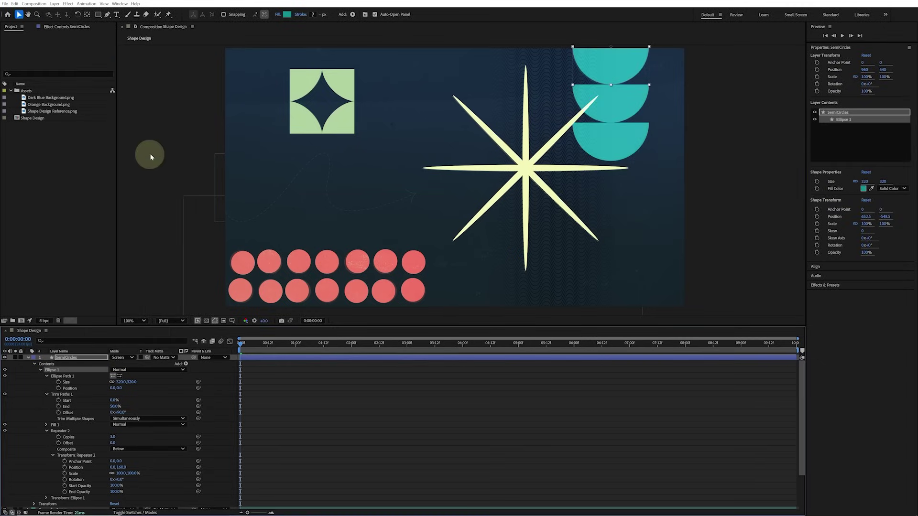
click(69, 360)
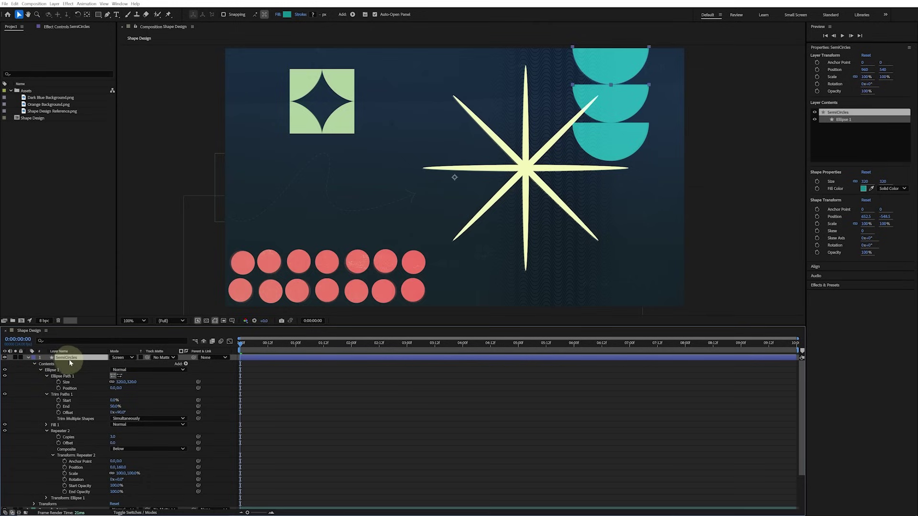
key(t)
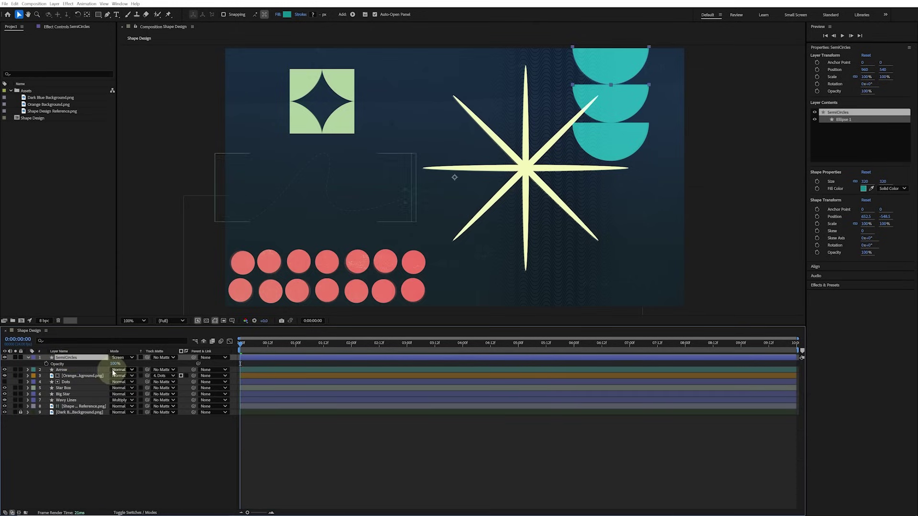
click(115, 364)
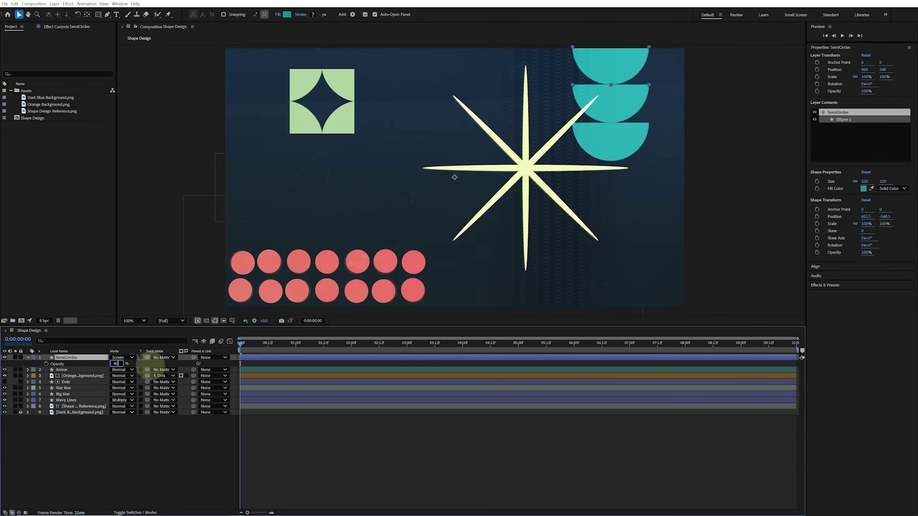
key(Return)
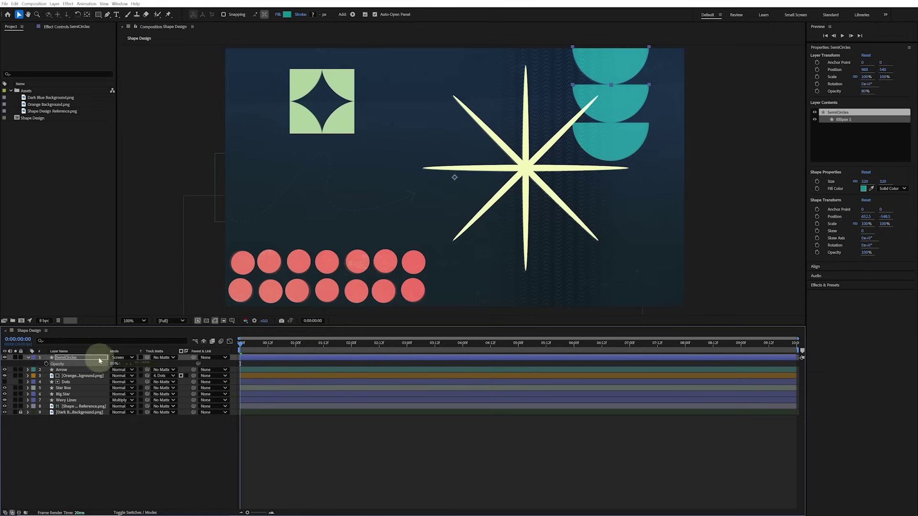
- Move the SemiCircles layer directly below Big Star and give the Big Star layer a Yellow label
drag(99, 360, 92, 400)
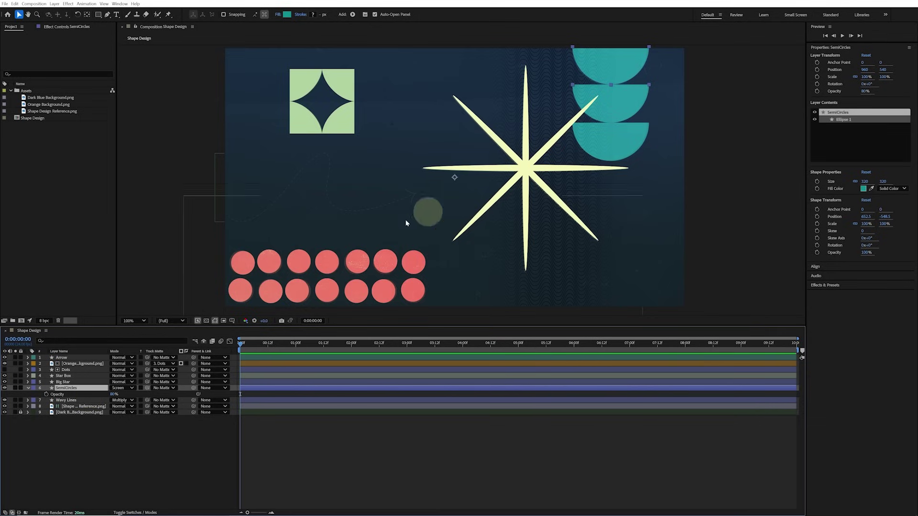
click(64, 382)
click(34, 383)
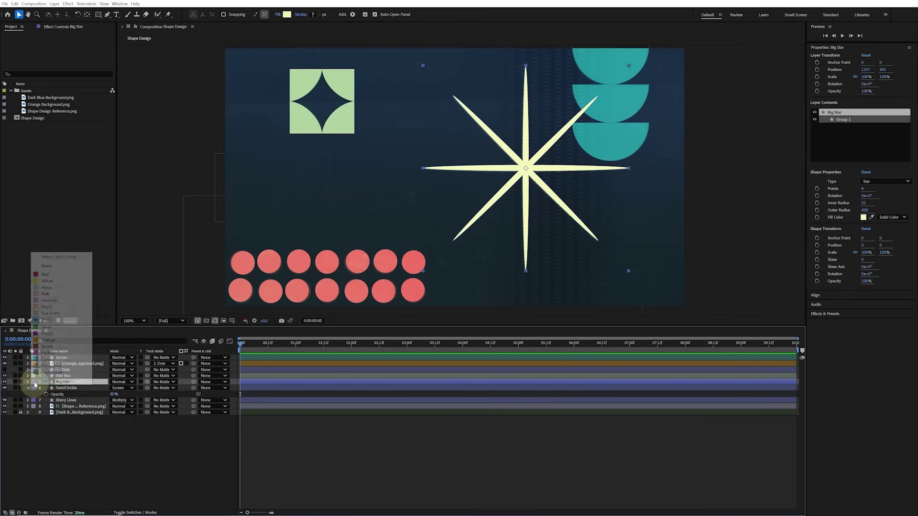
click(59, 281)
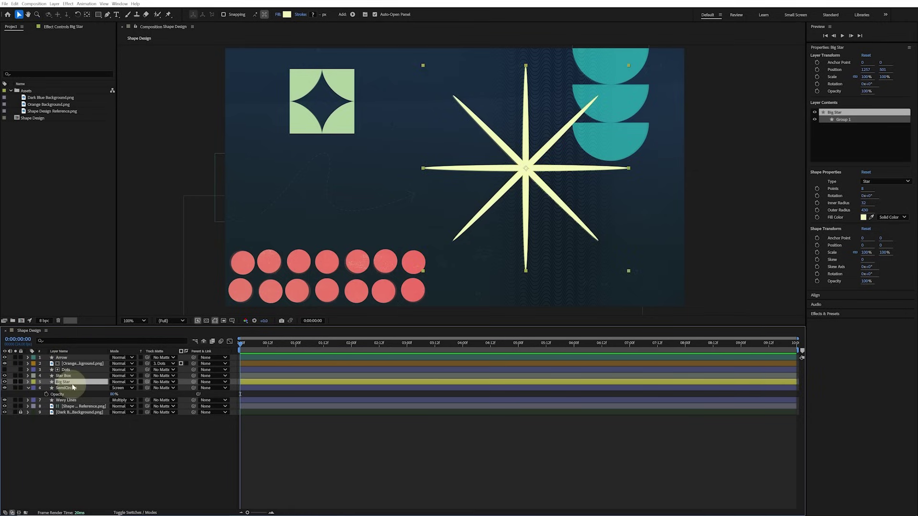
- Keyframe Big Star's Rotation from 0° at the first frame to 90°, with the last keyframe at the layer's very end
key(r)
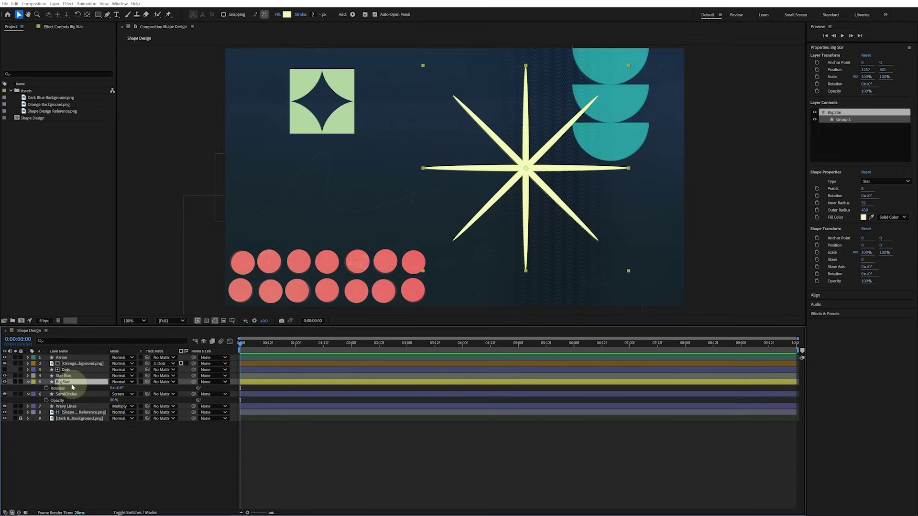
click(46, 388)
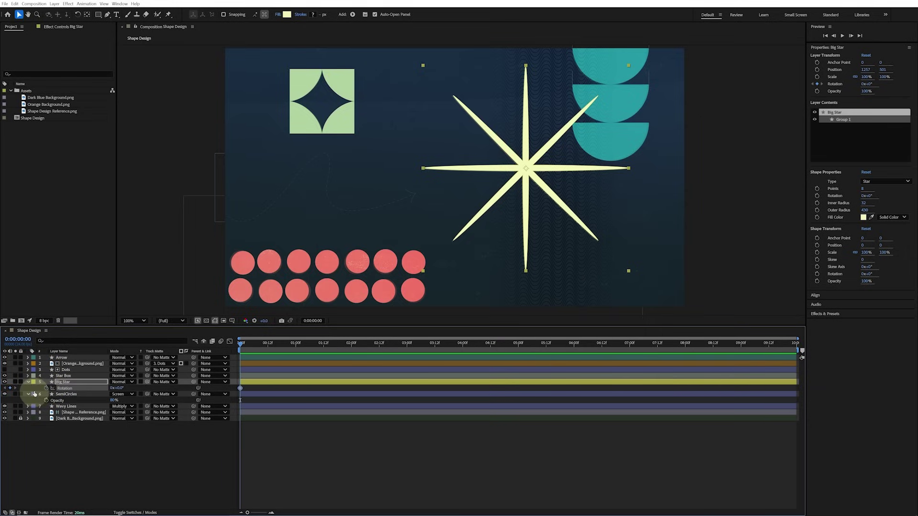
key(End)
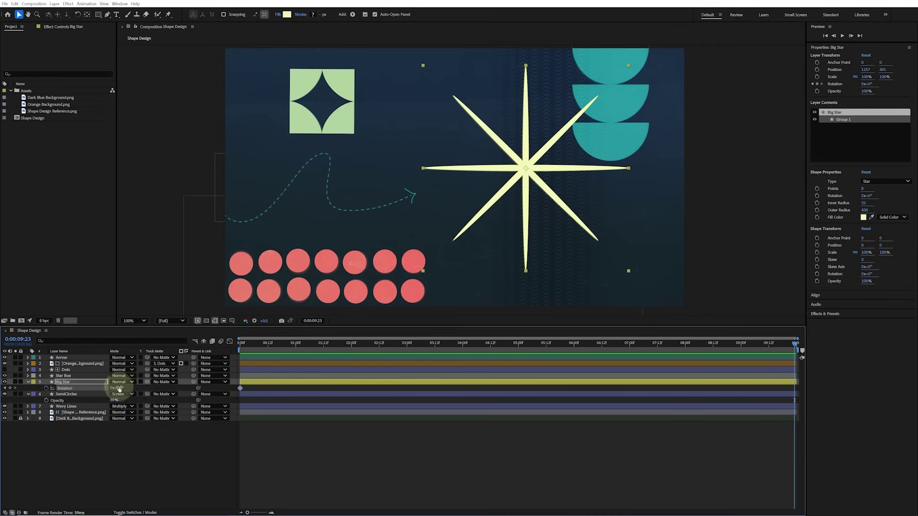
click(119, 388)
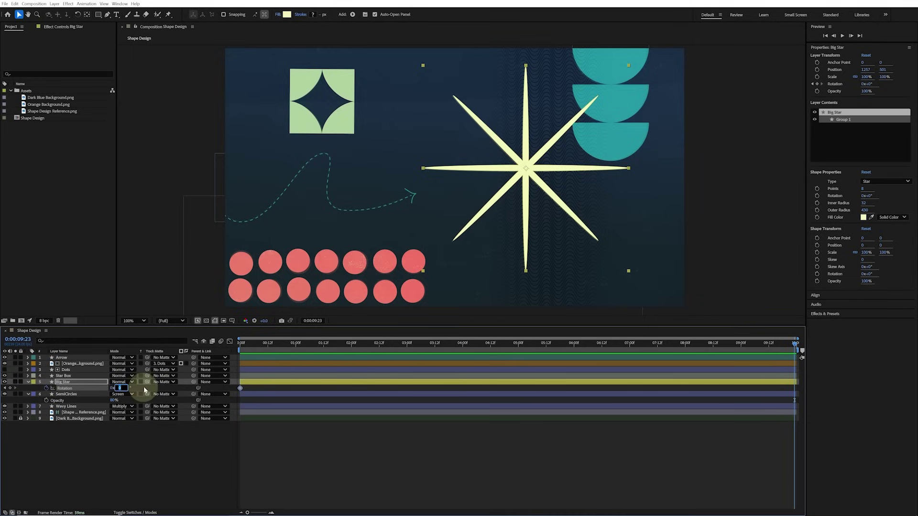
text(90)
key(Return)
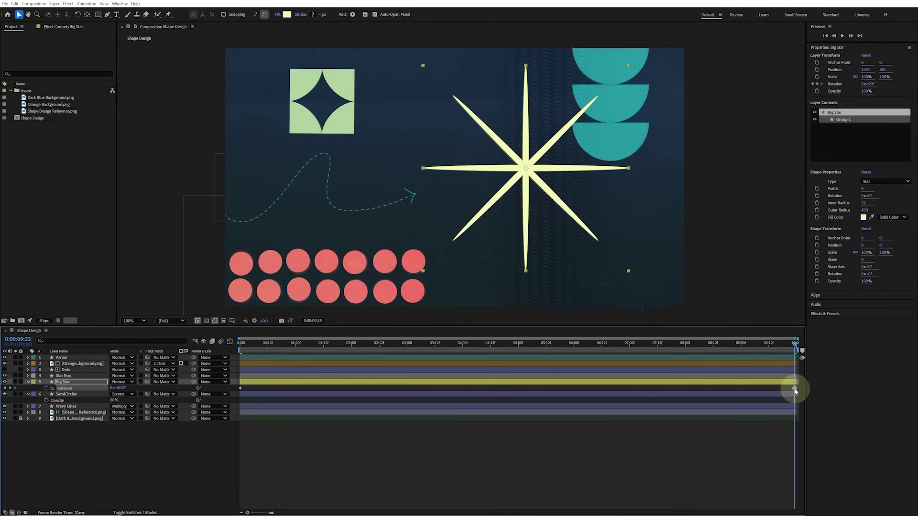
drag(795, 391, 797, 391)
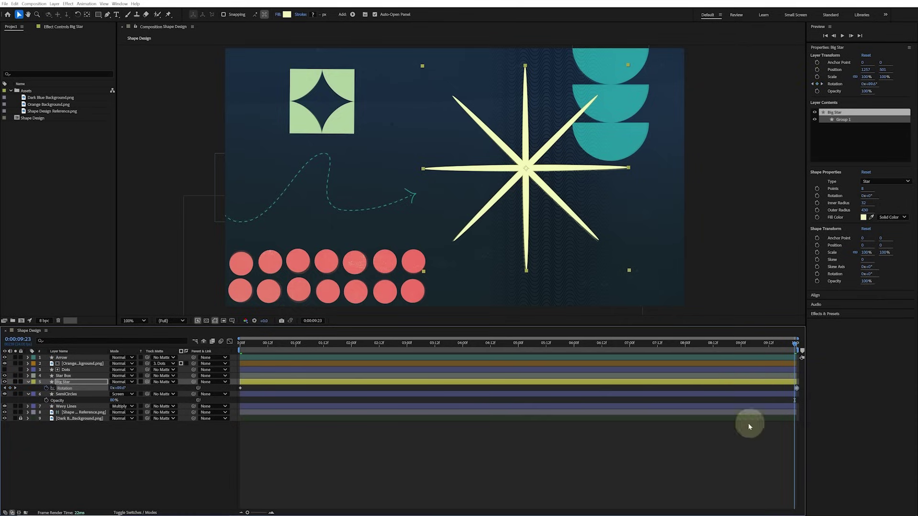
click(705, 440)
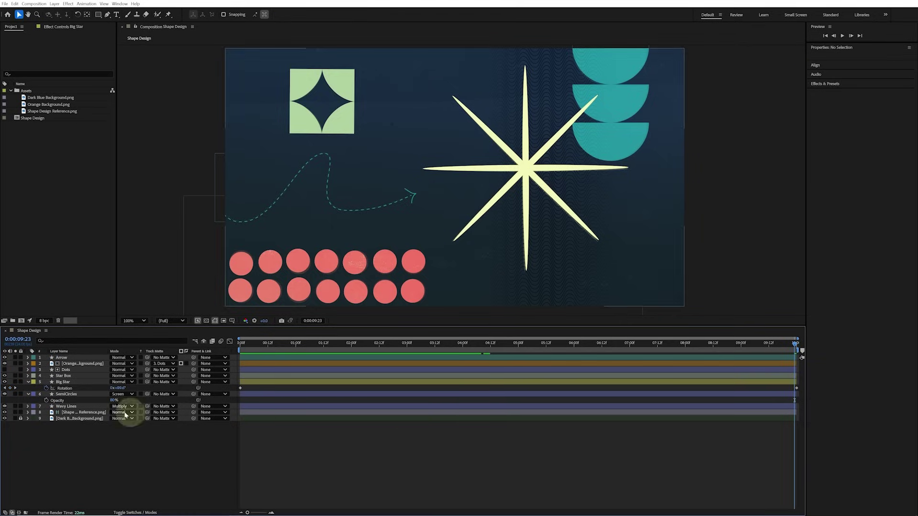
- Hide the Shape Design Reference layer and preview the animation in a maximized composition view
click(4, 413)
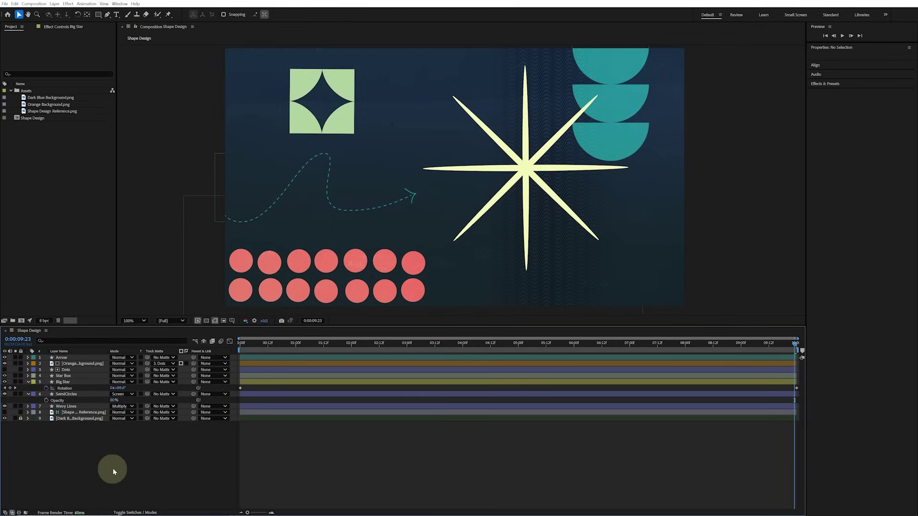
key(grave)
key(space)
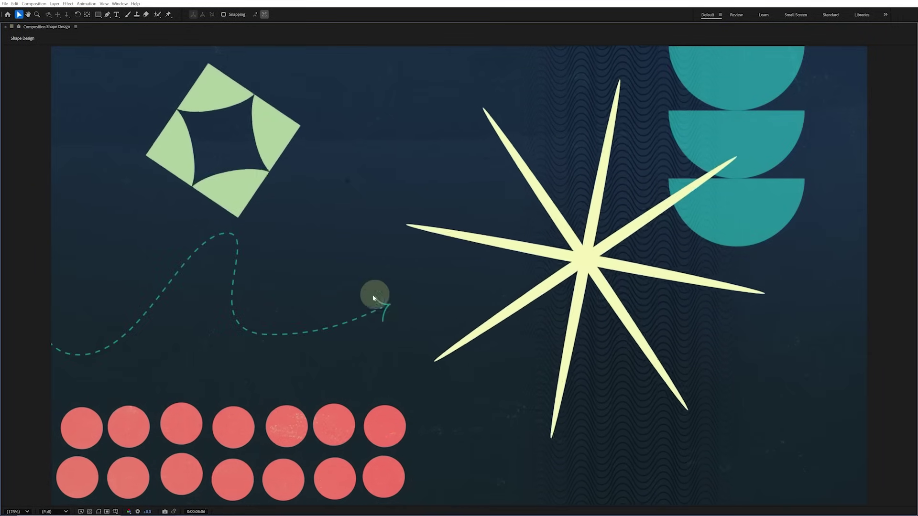
key(space)
key(grave)
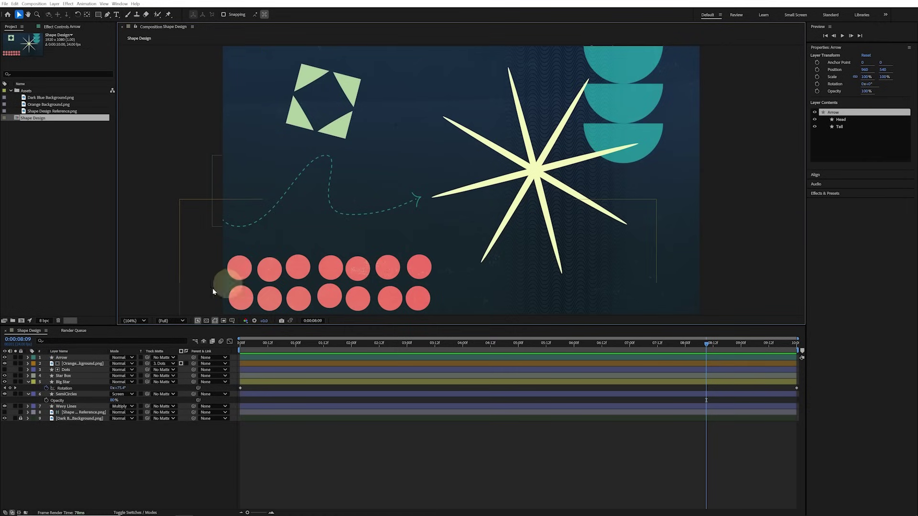
- Expand the Arrow layer's contents and change its label color to Fuchsia
click(53, 358)
click(27, 358)
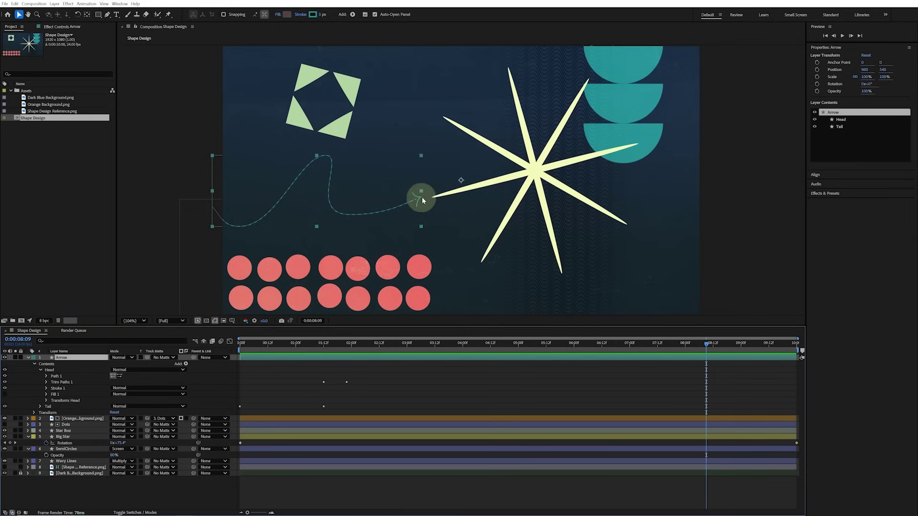
click(33, 358)
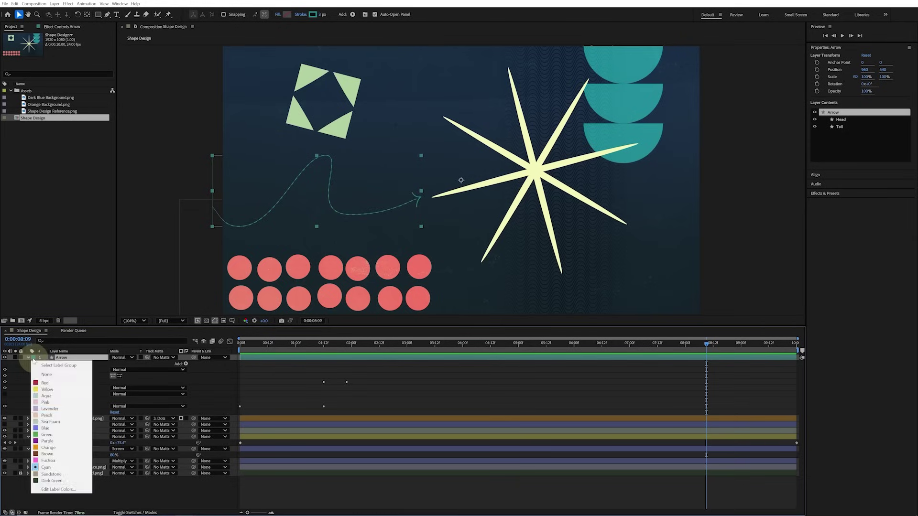
click(47, 461)
- Select the arrowhead's Path 1 and examine the handles of its upper end point up close
click(57, 376)
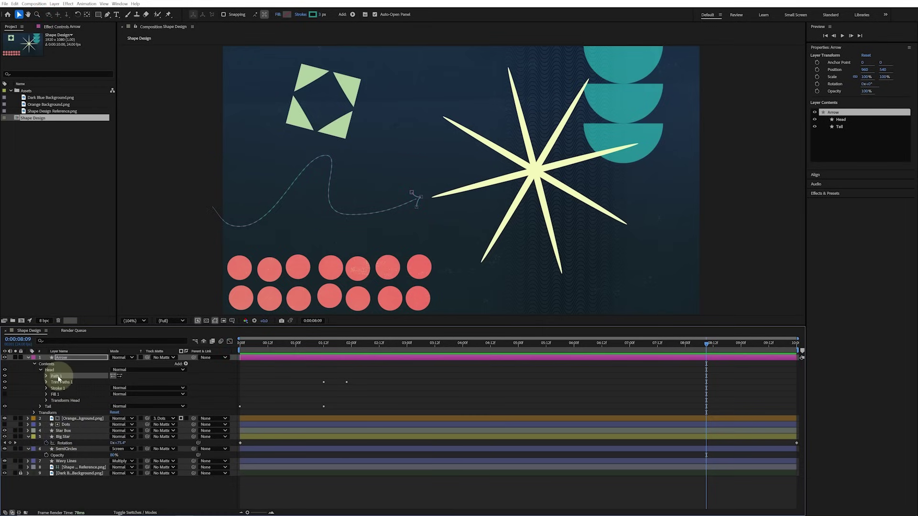
key(period)
key(period)
drag(344, 226, 574, 177)
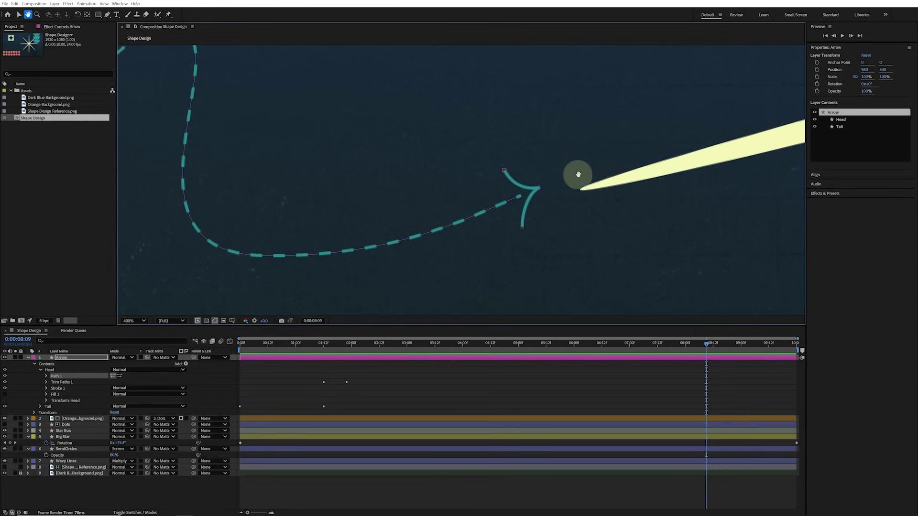
drag(507, 171, 518, 202)
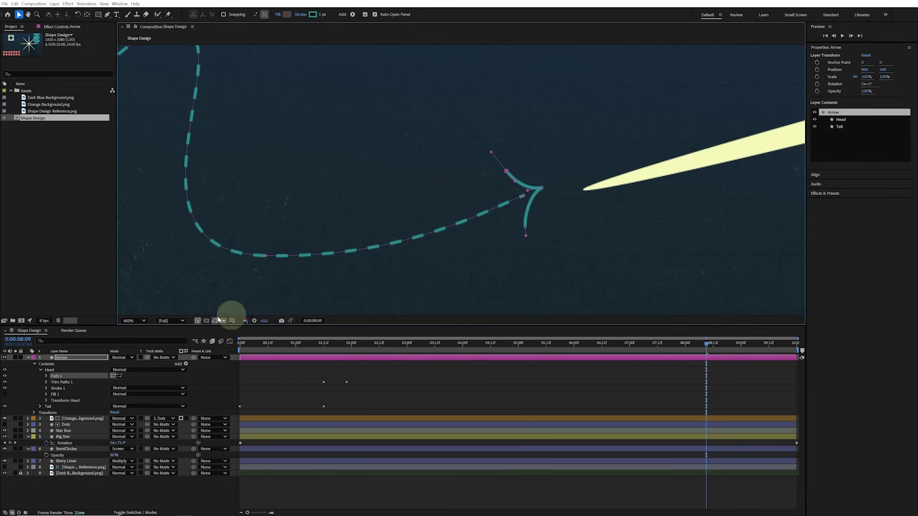
- Collapse the Arrow layer's contents and clear the selection
click(27, 359)
click(225, 373)
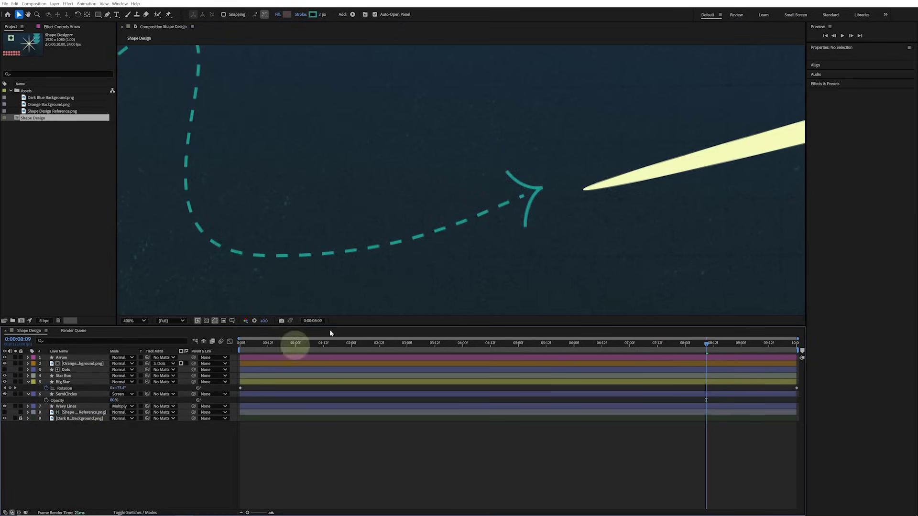
scroll(452, 288, down, 3)
drag(537, 248, 494, 260)
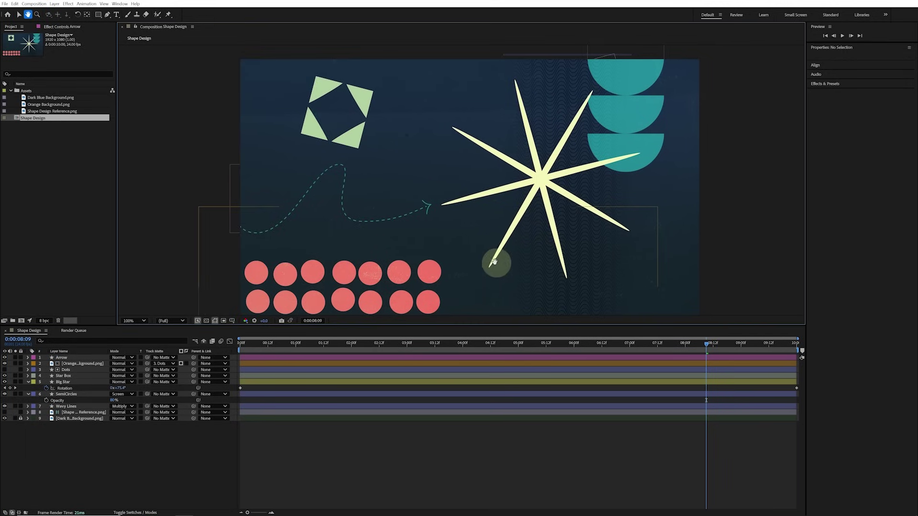
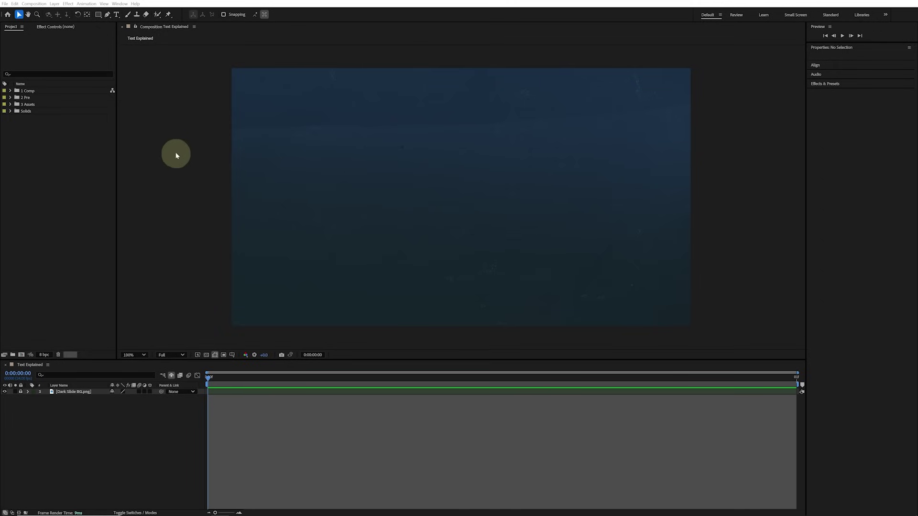
- Create a text layer reading "Text" in the Text Explained composition, leave text editing, and return to the Selection tool
click(116, 14)
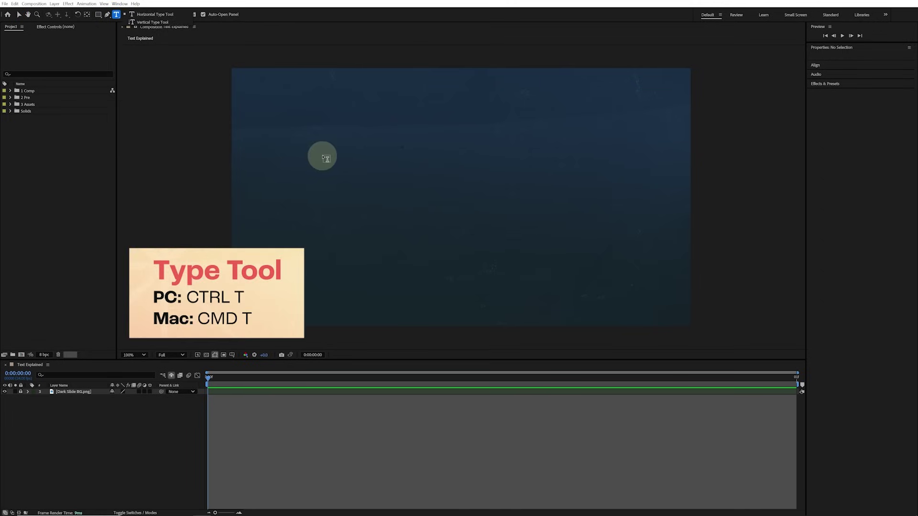
click(325, 160)
text(Text)
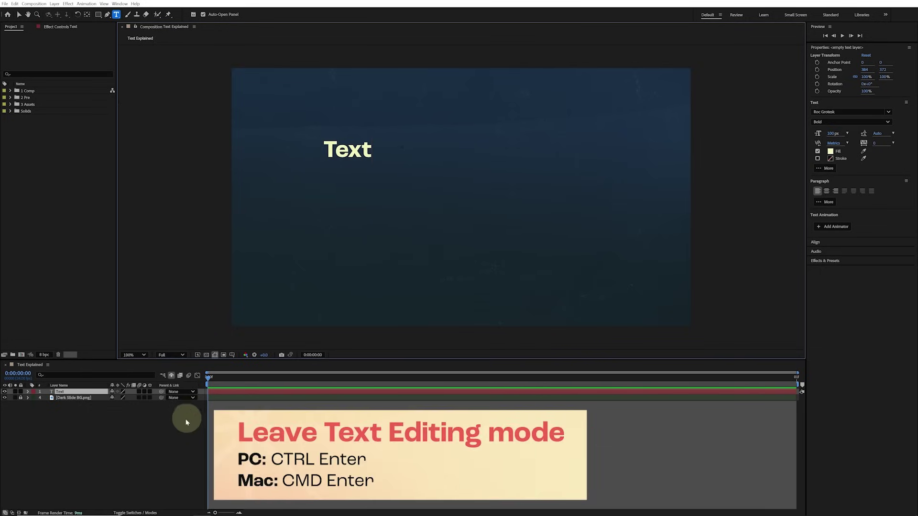
click(178, 432)
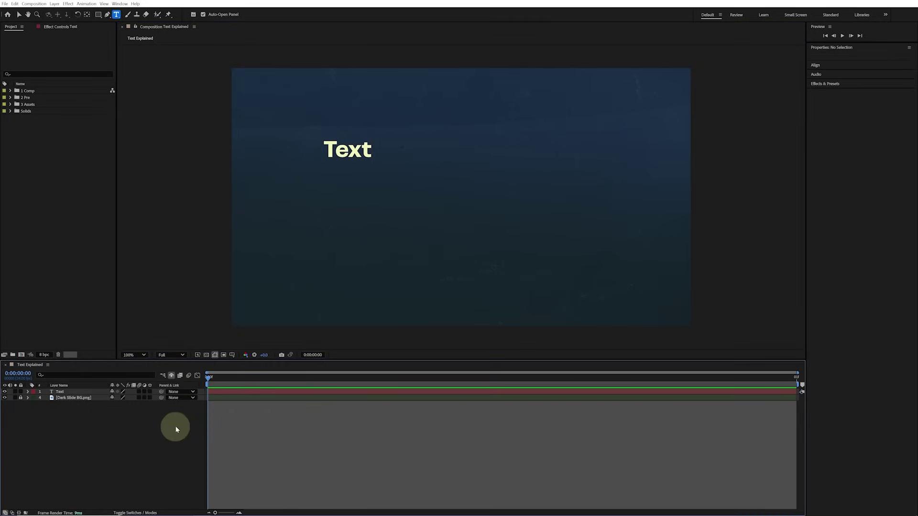
key(v)
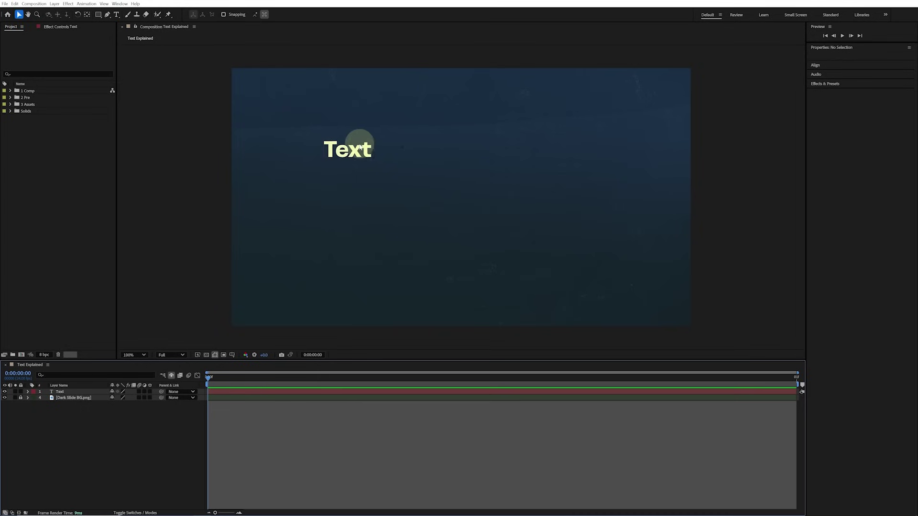
- Move the Text layer to position 633, 633, then try enlarging it to about 792% and undo the scaling
click(360, 151)
drag(355, 154, 714, 93)
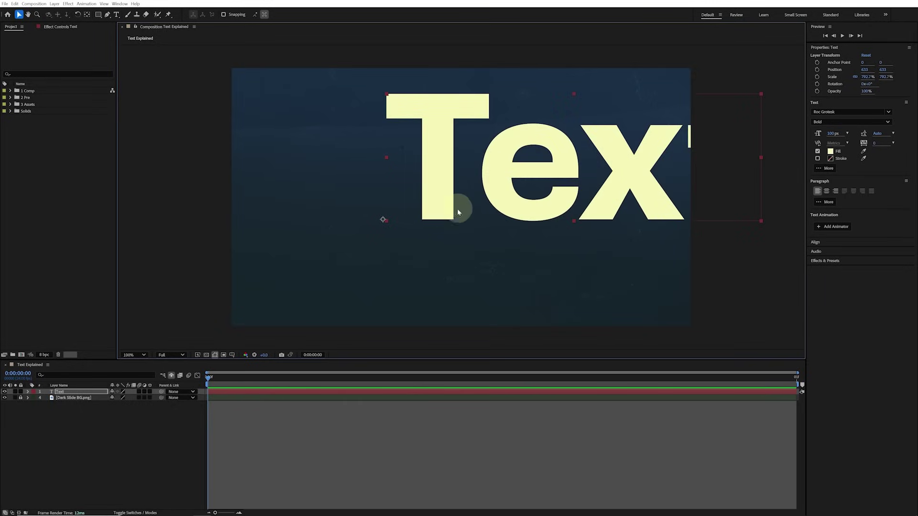
key(ctrl+z)
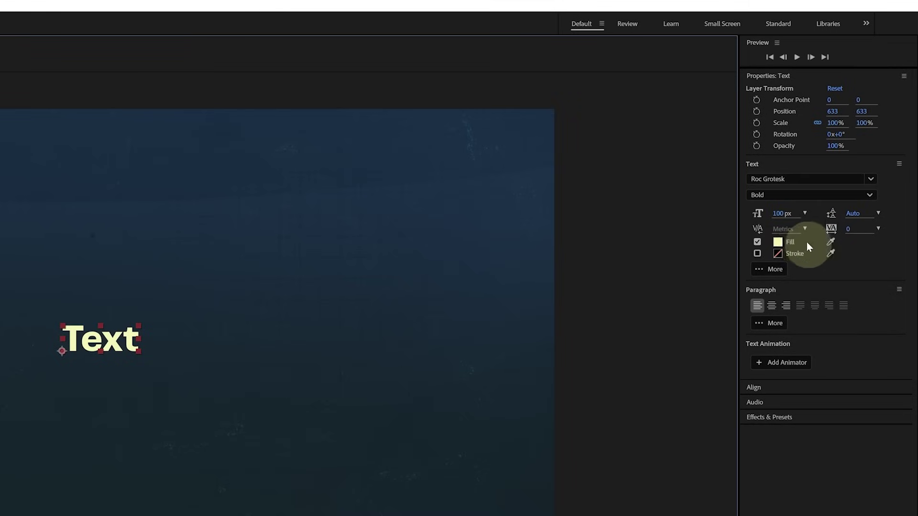
- Turn on All Caps for the text and show the additional text and paragraph options
click(762, 268)
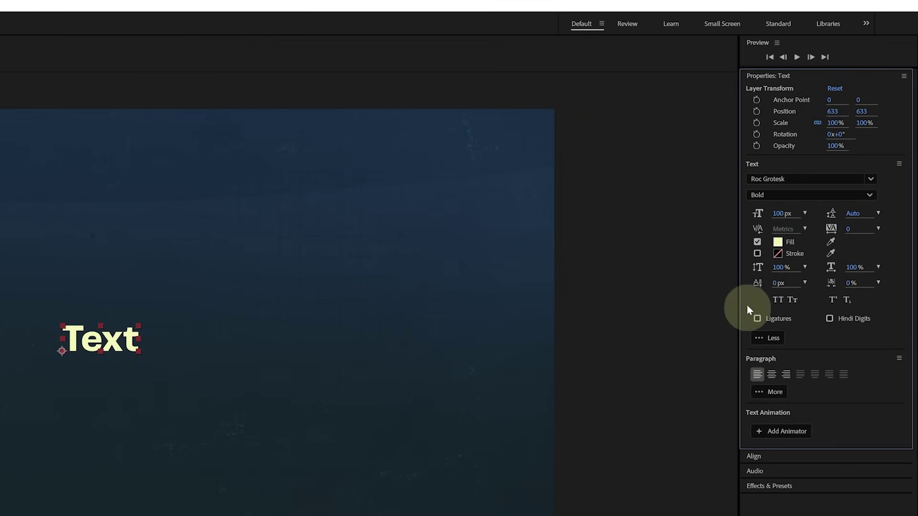
click(778, 301)
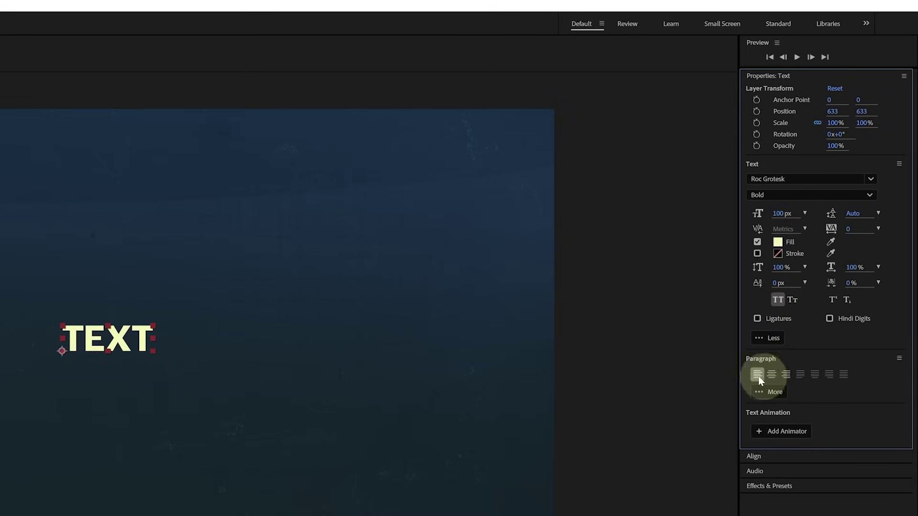
click(760, 392)
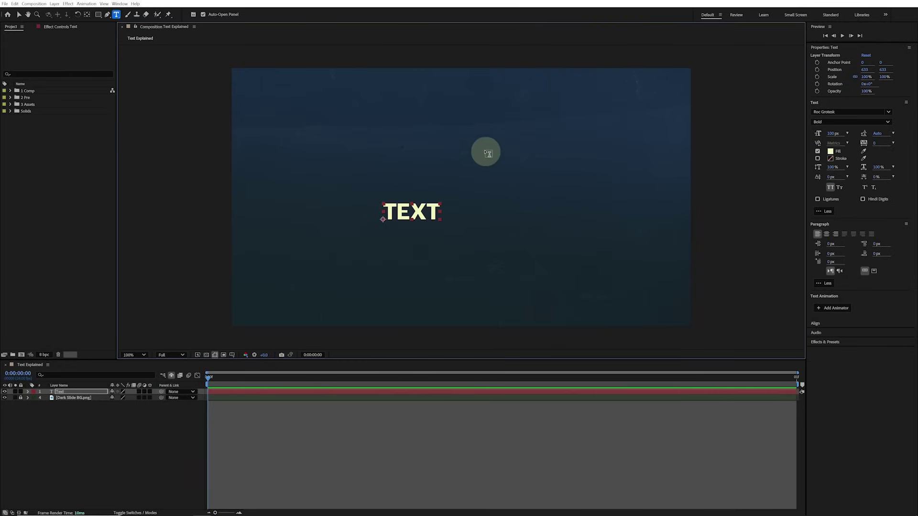
- Create a paragraph text box beside the existing text, containing "A longer text"
drag(483, 153, 590, 249)
text(A longer text)
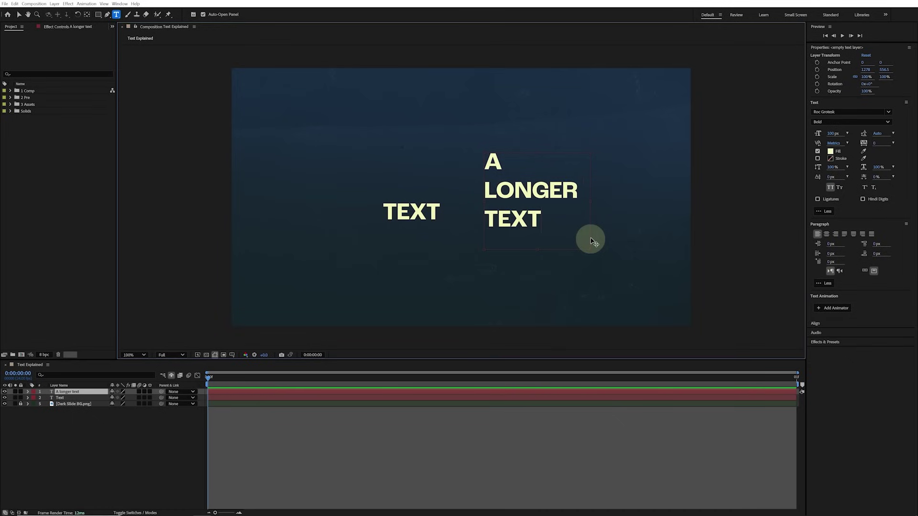
key(Escape)
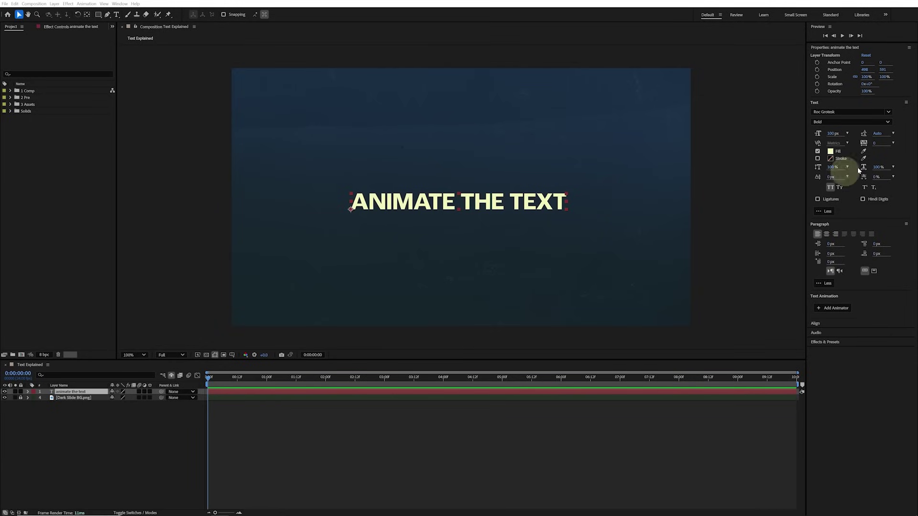
- Try a tracking of 334 on the "ANIMATE THE TEXT" layer and undo it
drag(874, 143, 915, 142)
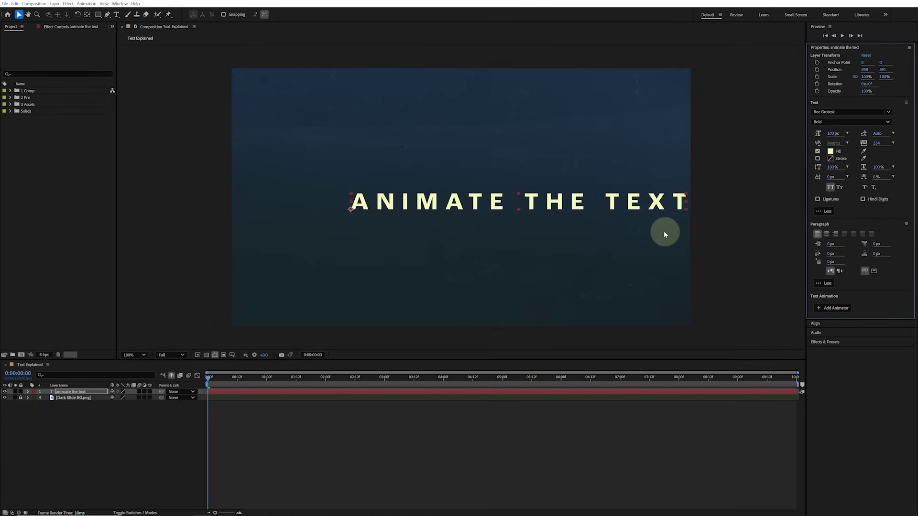
key(ctrl+z)
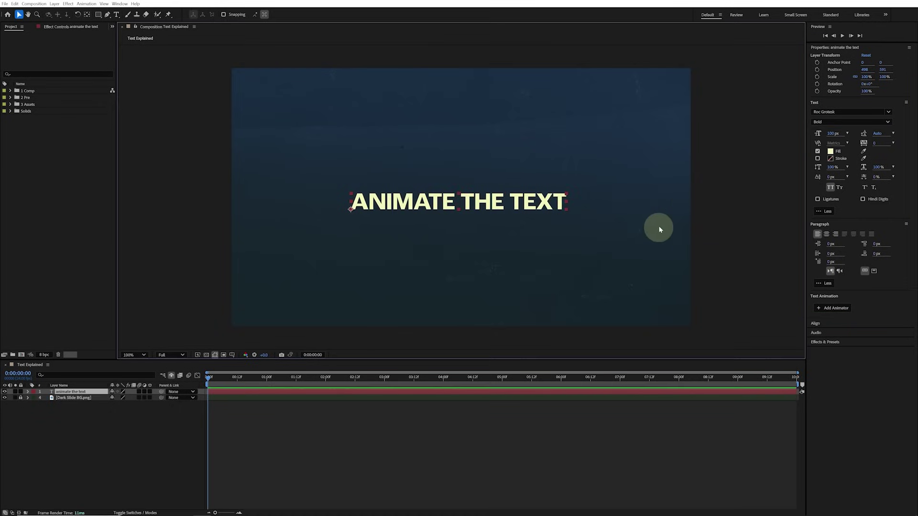
- Center-align the "ANIMATE THE TEXT" paragraph and move the layer to position 942, 567
click(828, 234)
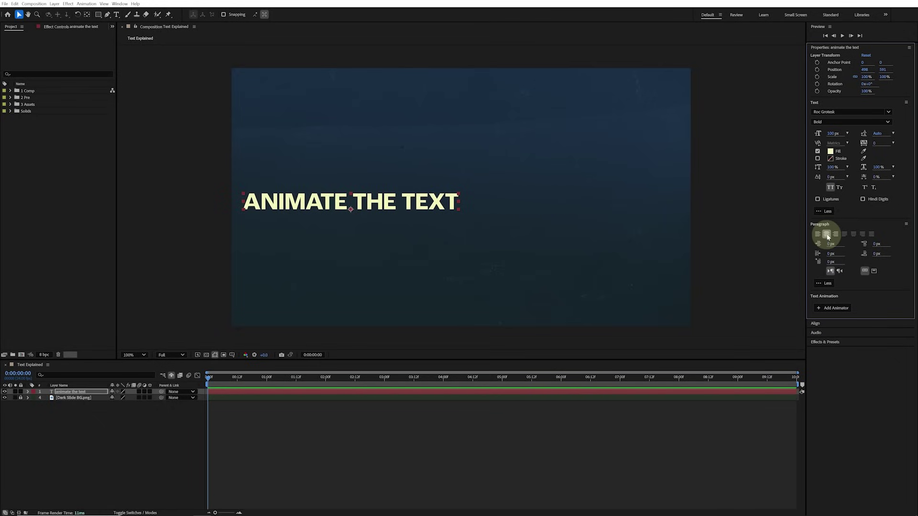
drag(375, 201, 481, 198)
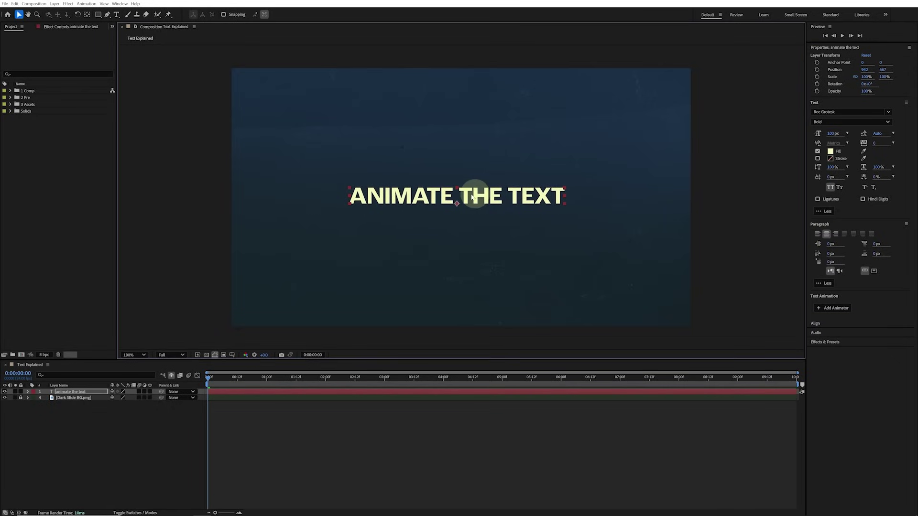
- Add a Tracking animator to the "ANIMATE THE TEXT" layer
click(826, 309)
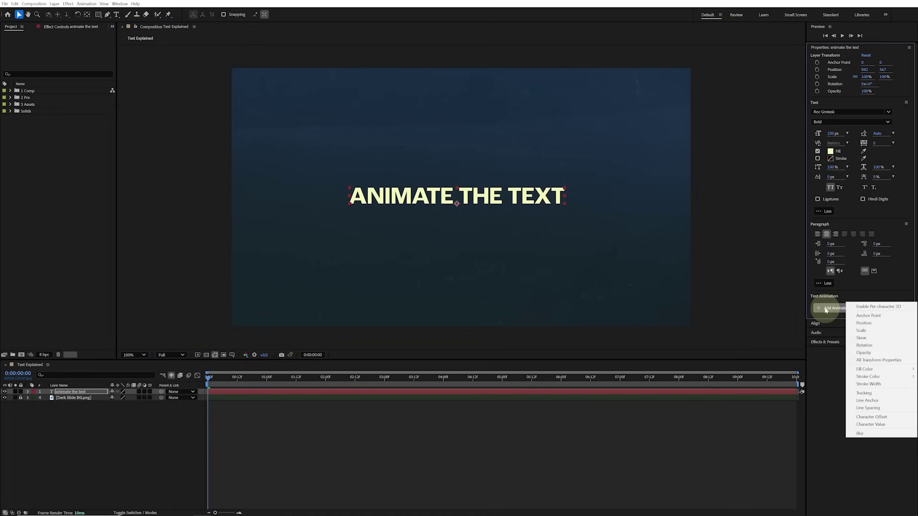
click(892, 396)
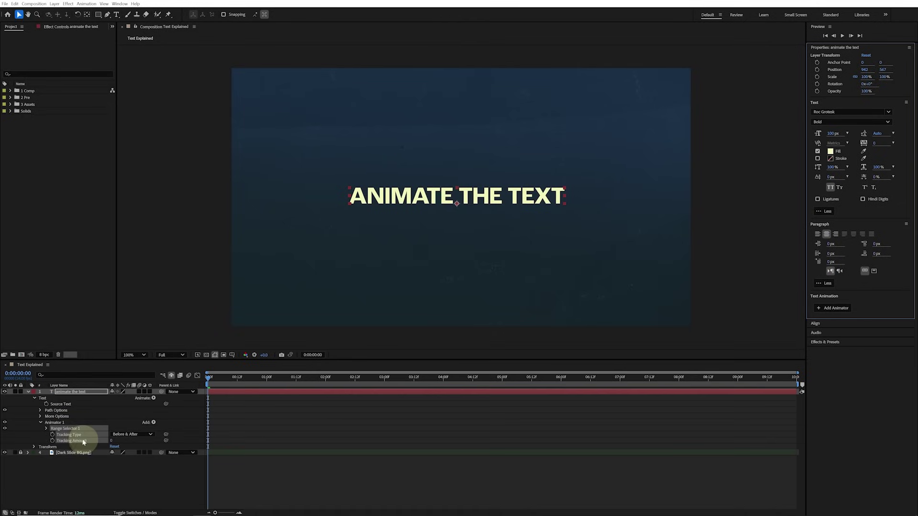
click(38, 437)
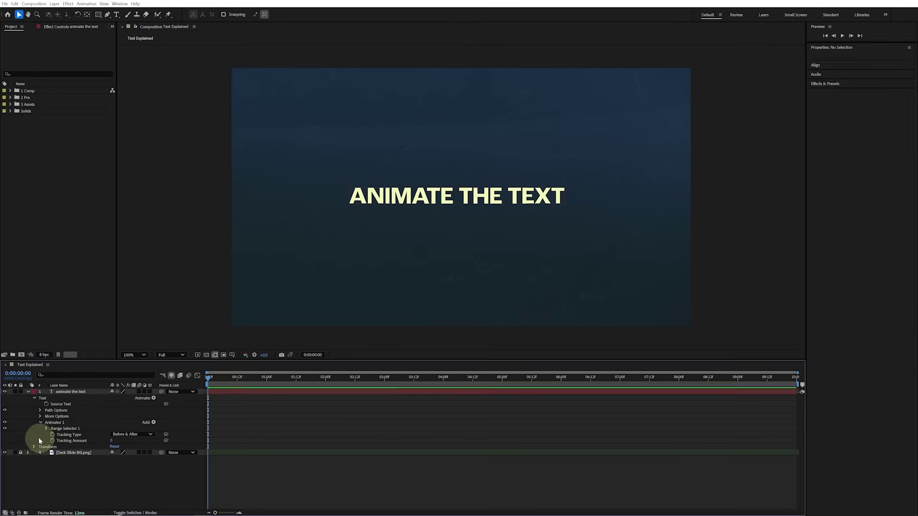
- Keyframe the animator's Tracking Amount at the first frame and increase it at 0:00:05:00
click(53, 441)
click(51, 441)
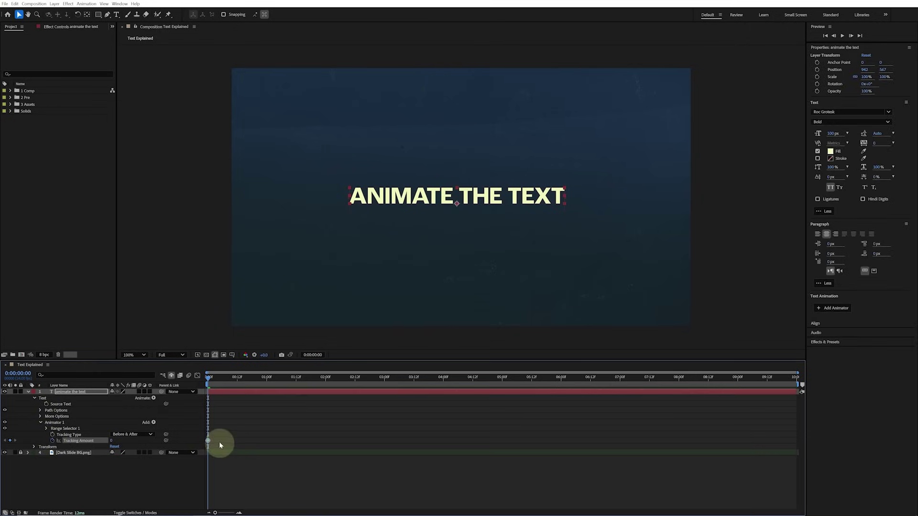
click(503, 377)
click(113, 444)
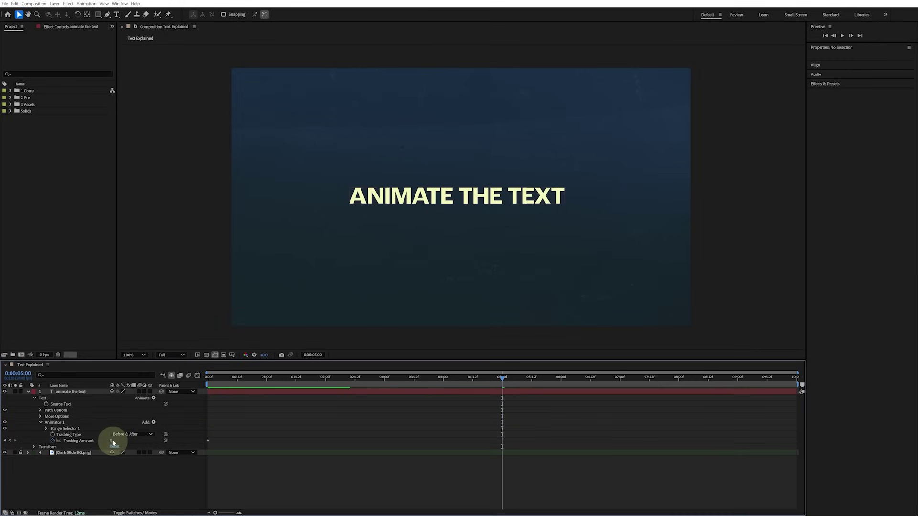
drag(112, 441, 141, 465)
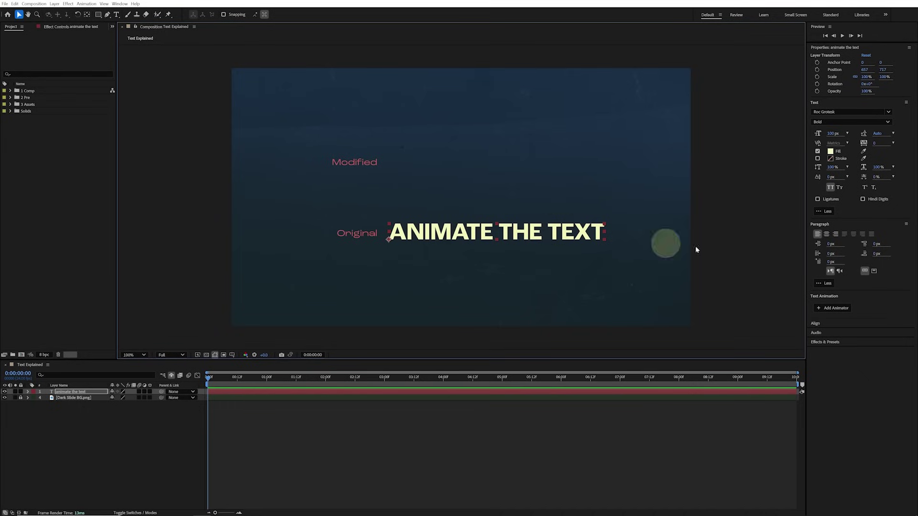
- Add a Position animator to the "ANIMATE THE TEXT" layer and compare it with the layer's own Transform properties
click(844, 308)
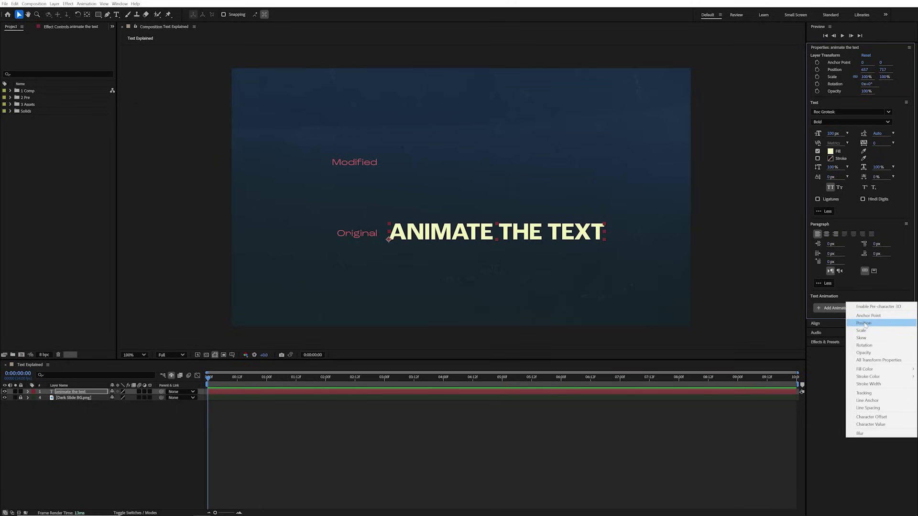
click(864, 324)
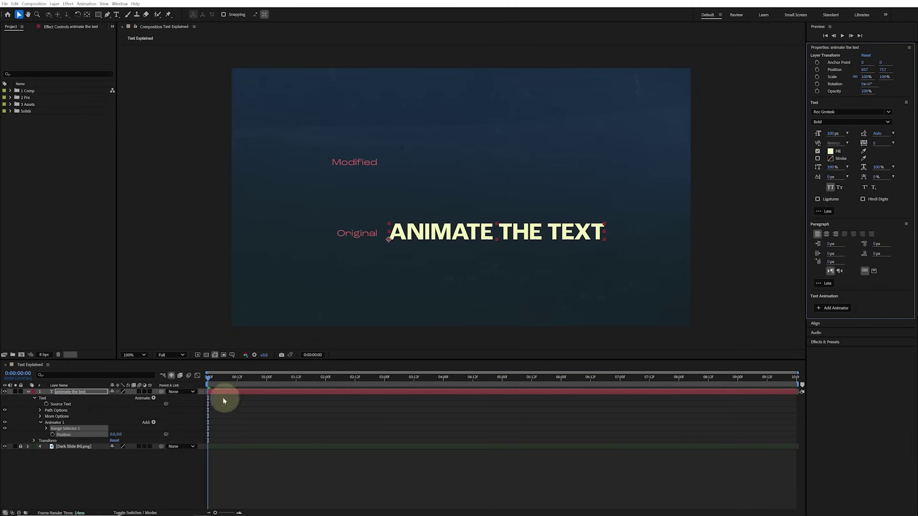
click(67, 424)
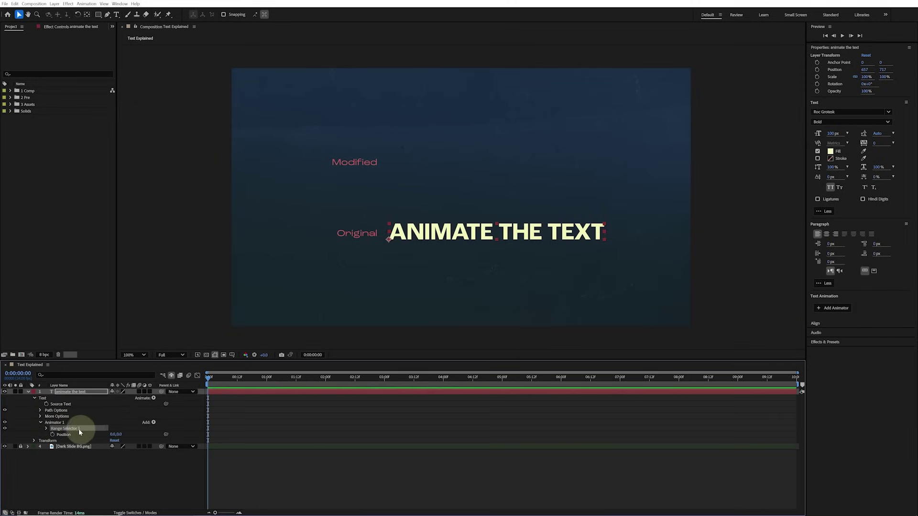
click(77, 434)
click(34, 440)
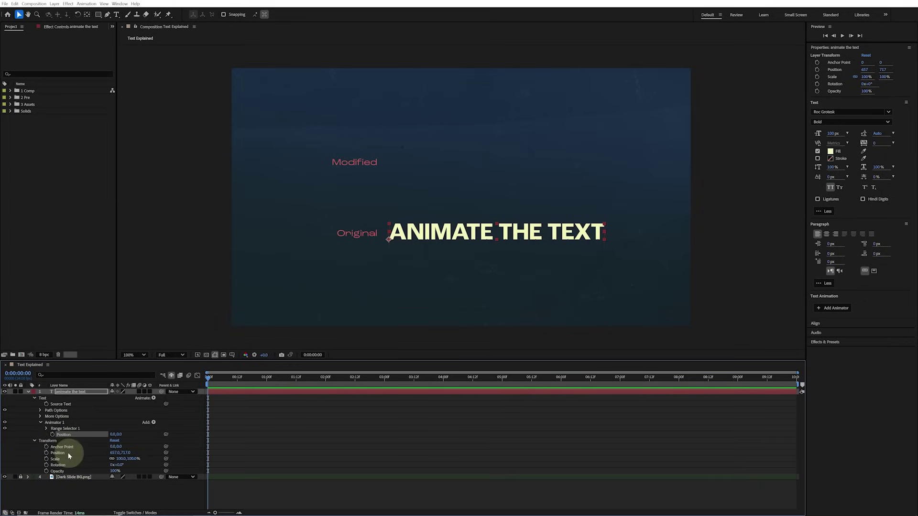
click(33, 441)
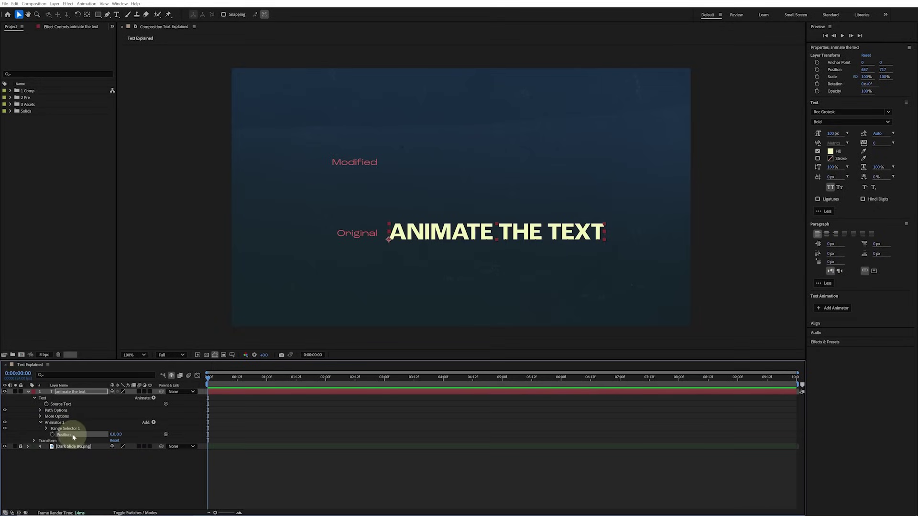
- Set the animator's Position to 0, -300 and expand the Range Selector 1 properties
click(121, 434)
text(-30)
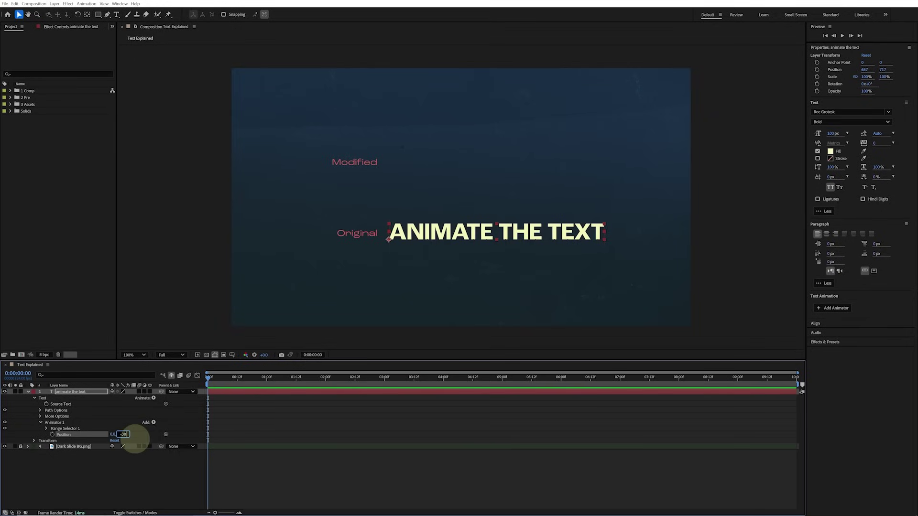
text(0)
key(Return)
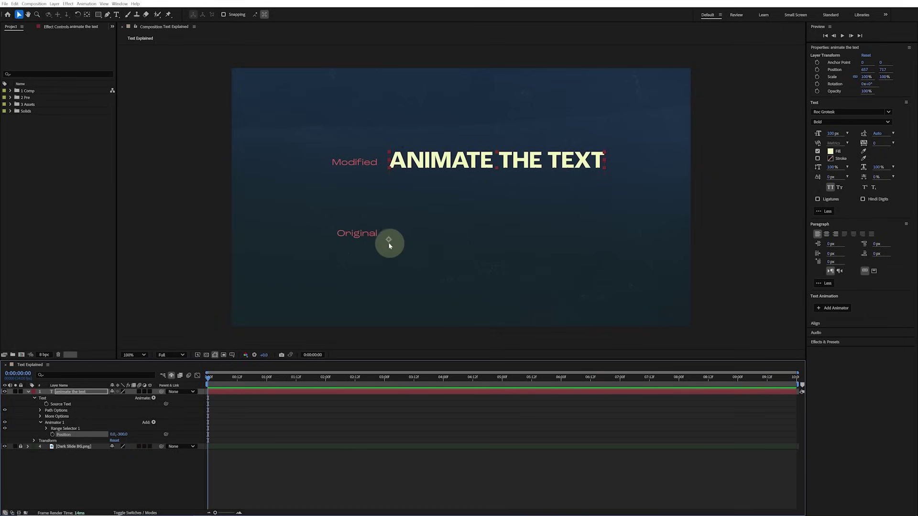
click(46, 429)
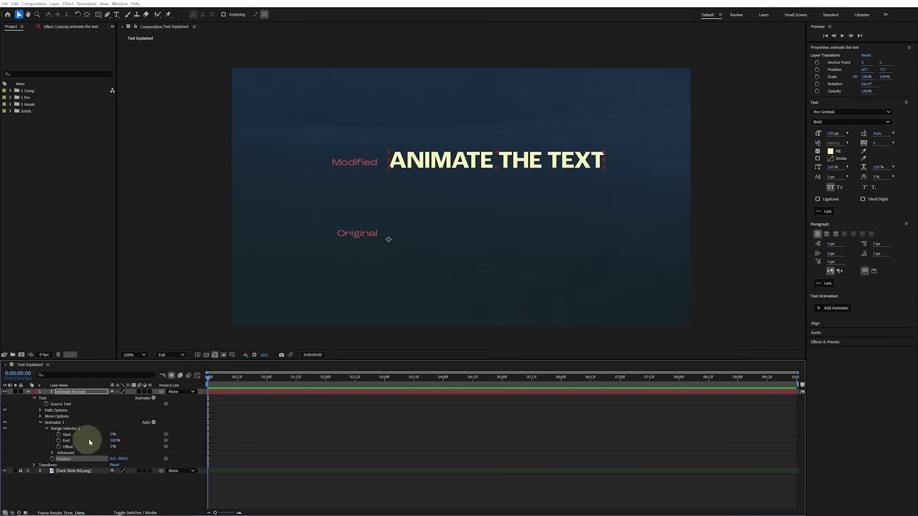
- Try End values of 50% and 25% on Range Selector 1 and return End to 100%
drag(117, 440, 99, 443)
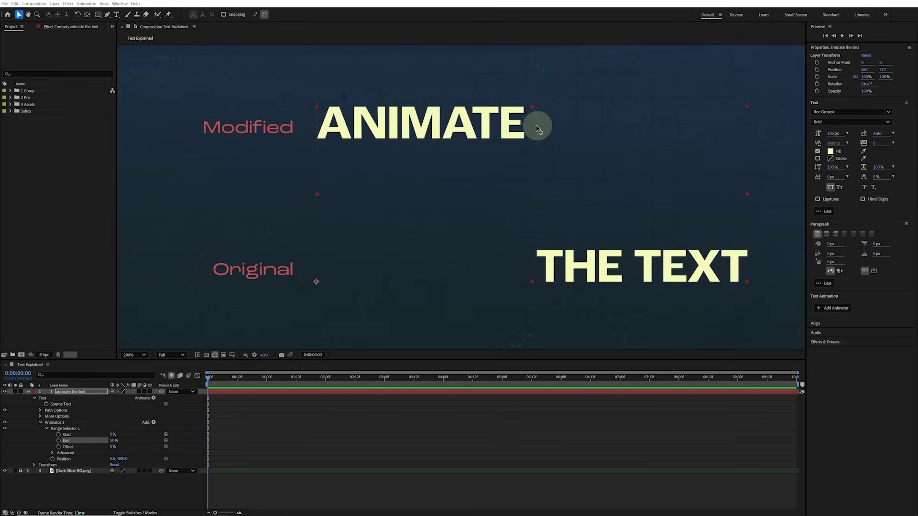
drag(536, 128, 448, 128)
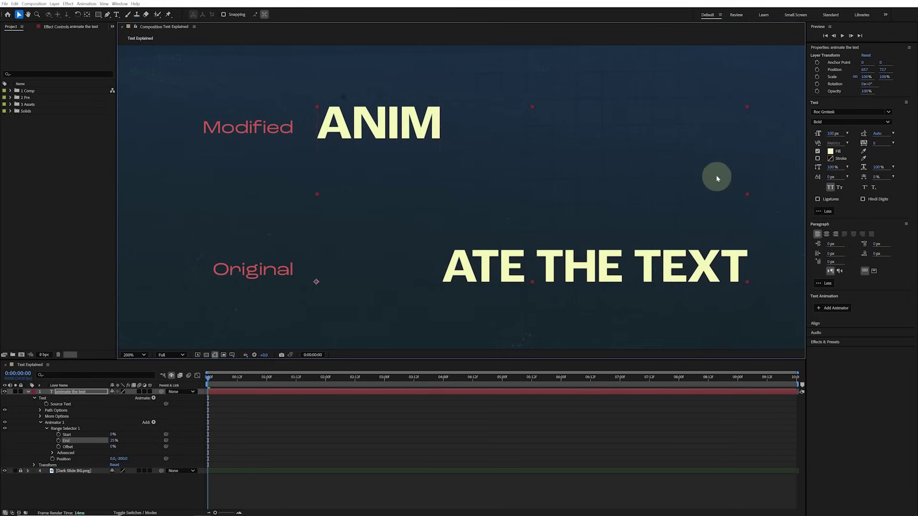
drag(114, 441, 144, 440)
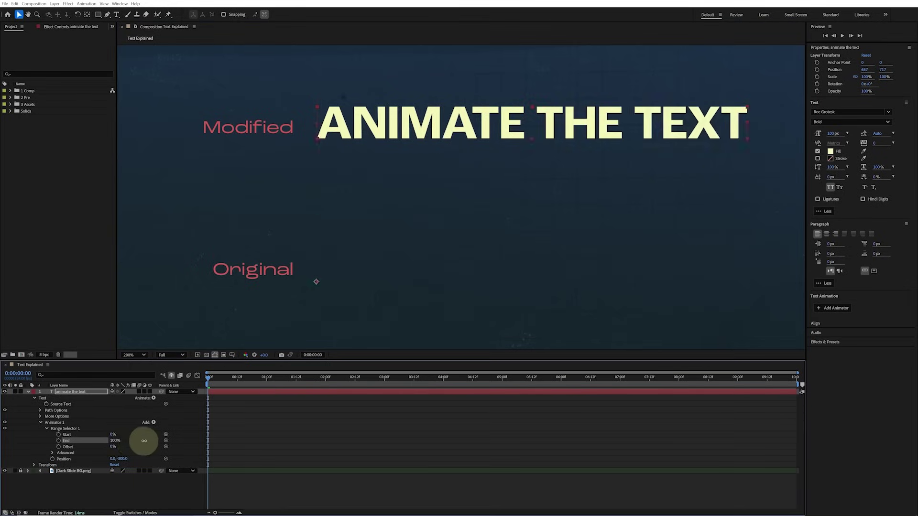
- Keyframe Range Selector 1's Start from 0% at the first frame to 100% at 0:00:02:12 and preview the animation
click(58, 435)
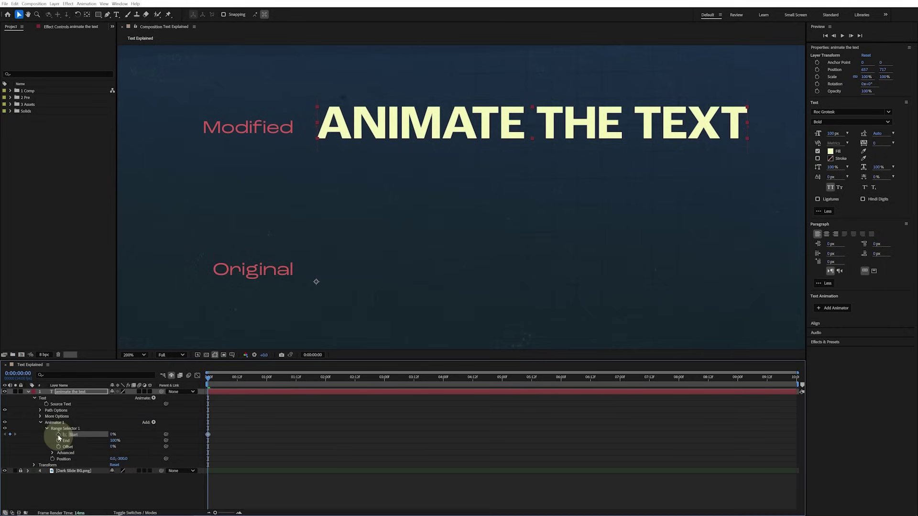
click(354, 380)
drag(115, 435, 149, 431)
key(space)
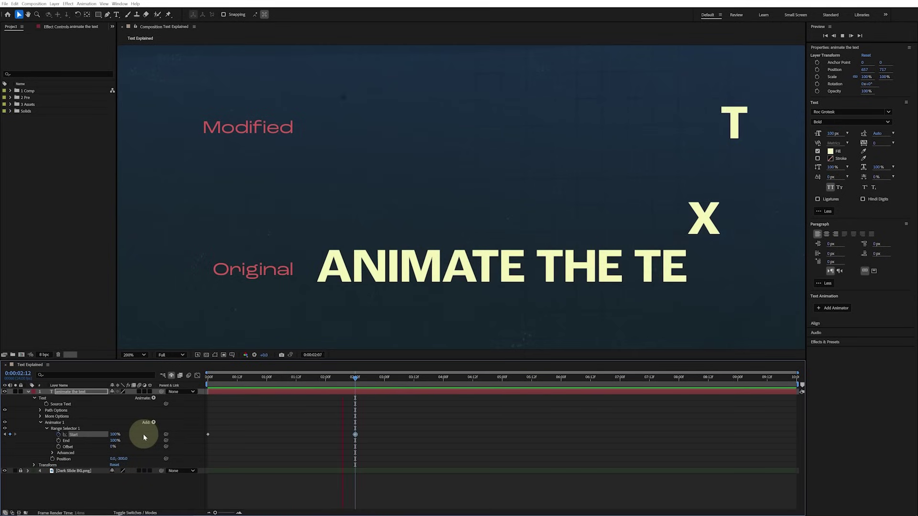
key(space)
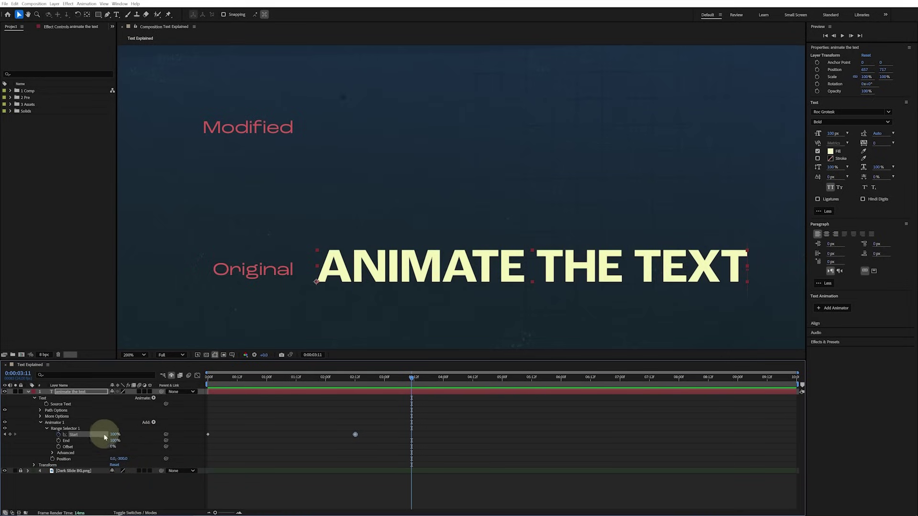
- Add an Opacity property to Animator 1, set it to 0% and scrub through the animation
click(153, 423)
mouse_move(169, 424)
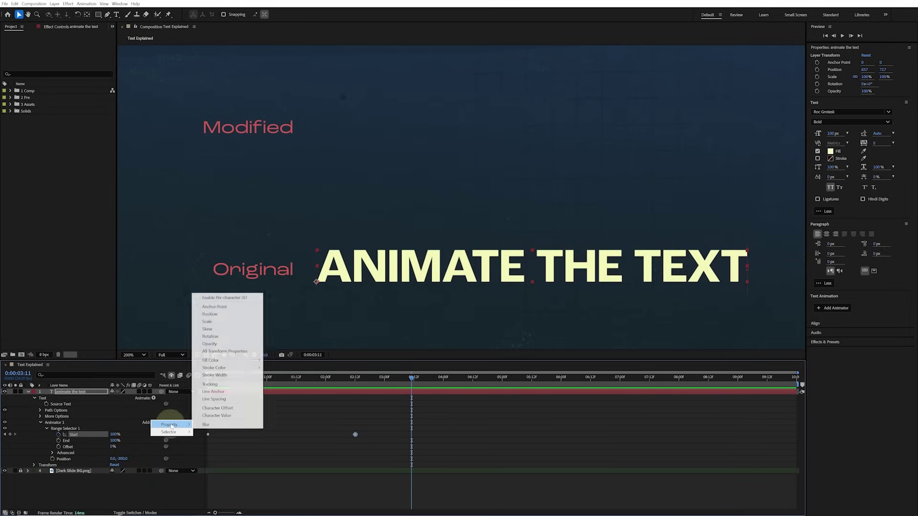
click(230, 344)
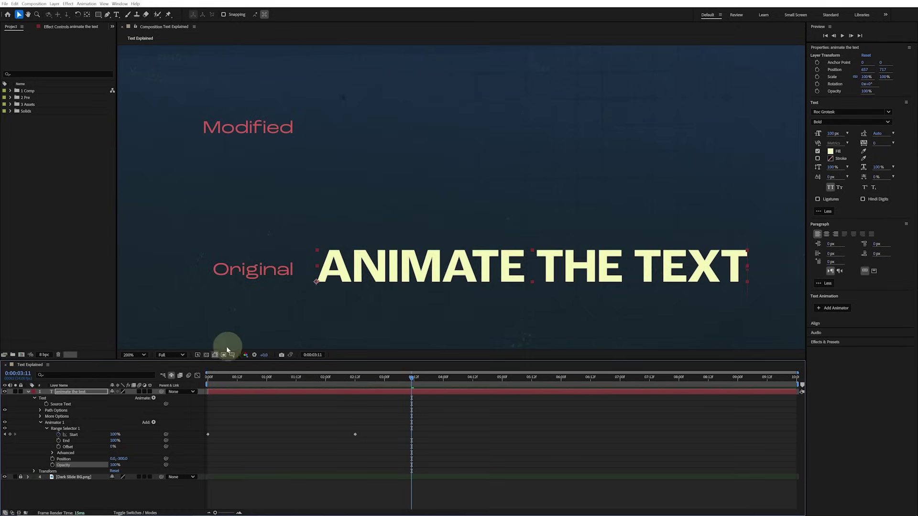
drag(114, 464, 61, 461)
drag(273, 377, 382, 377)
- Add a Scale property to Animator 1, set it to 300% and preview the animation
click(153, 423)
mouse_move(170, 424)
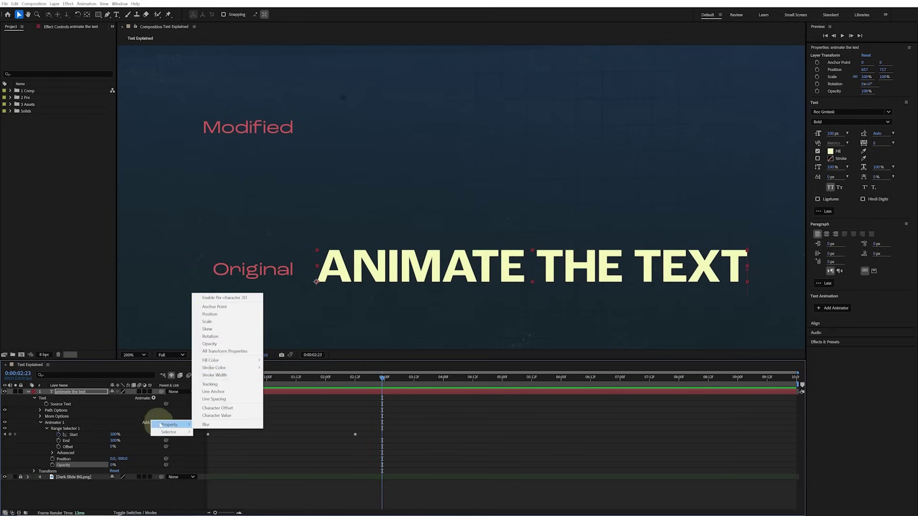
click(215, 322)
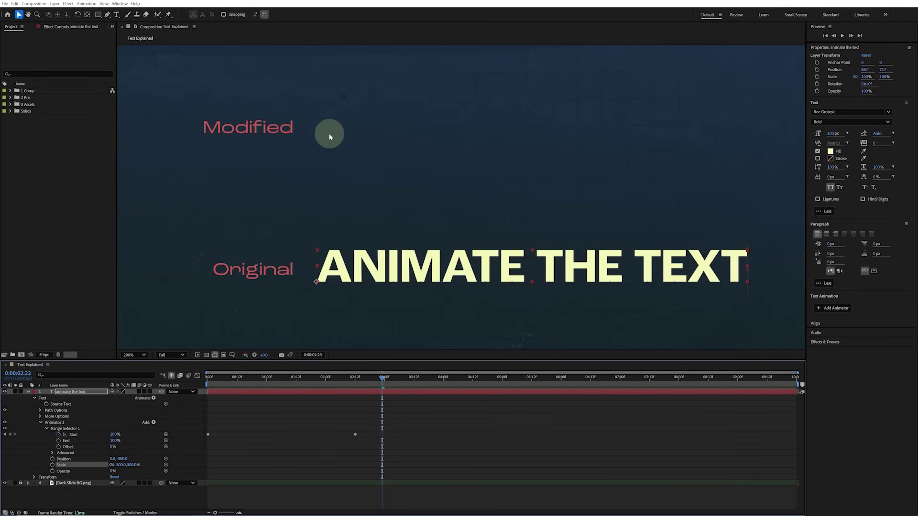
key(space)
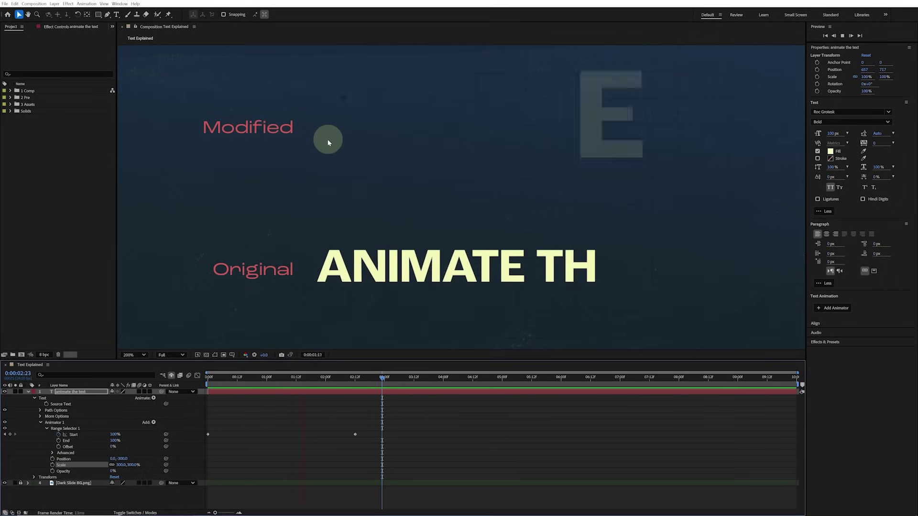
key(space)
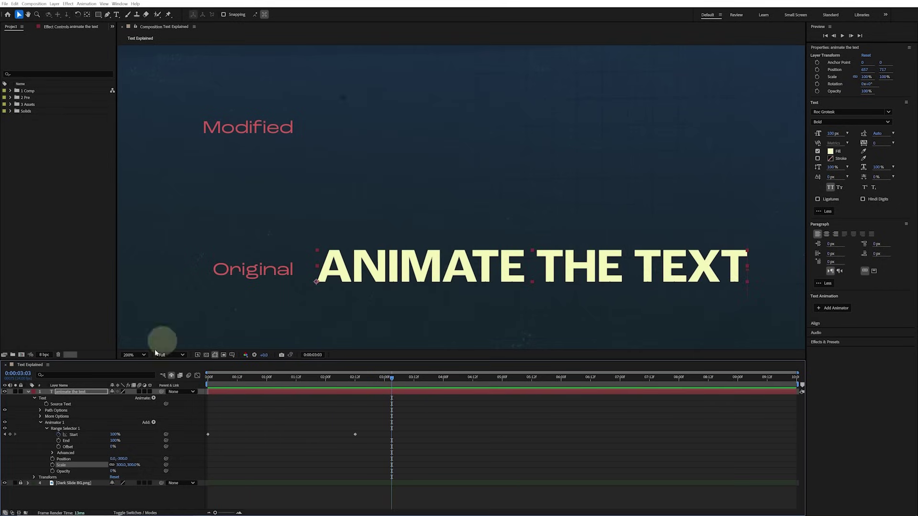
- Set Based On to Words in Range Selector 1's Advanced properties and preview the animation
click(52, 454)
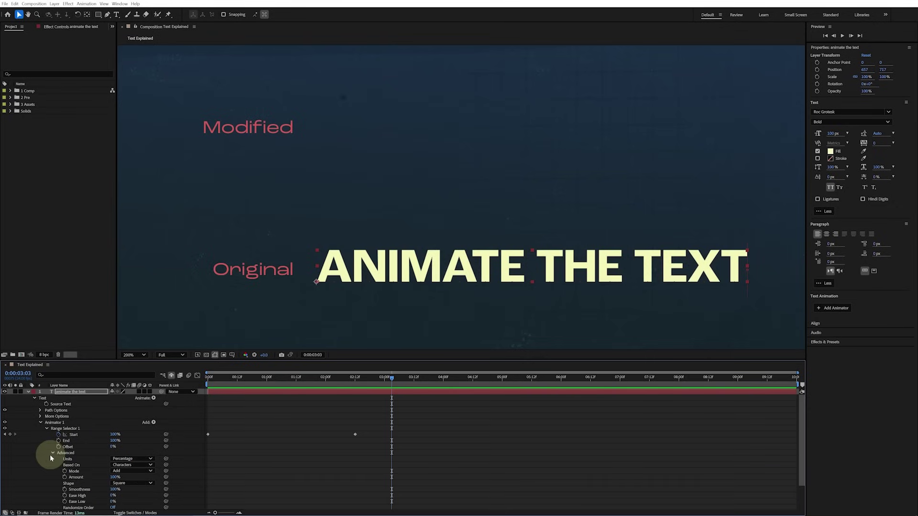
scroll(50, 455, down, 3)
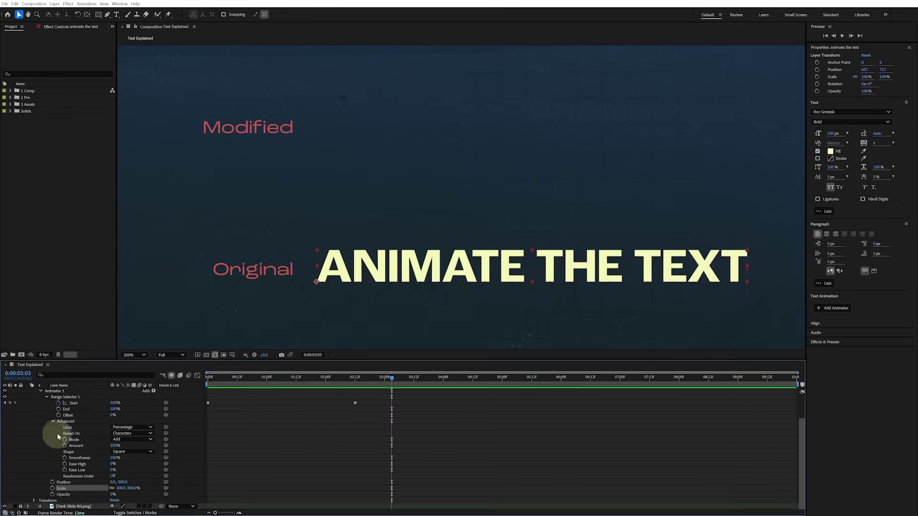
click(128, 433)
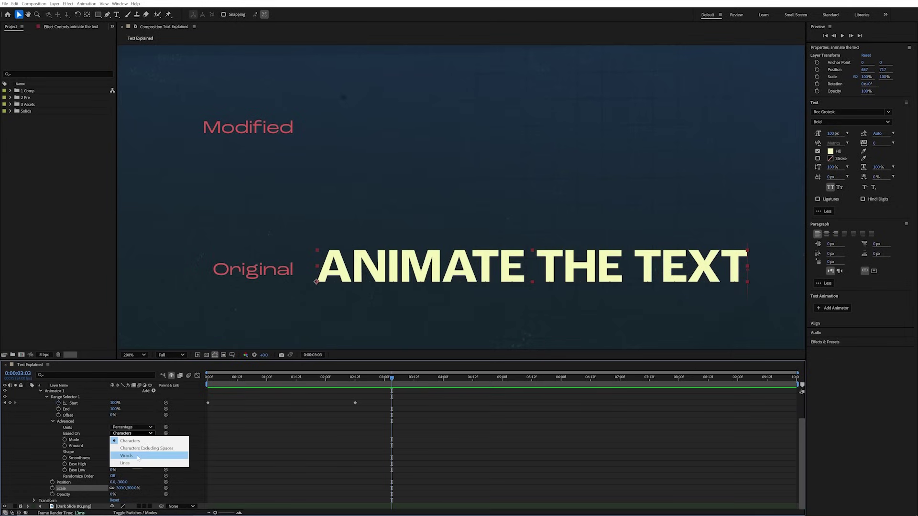
click(138, 457)
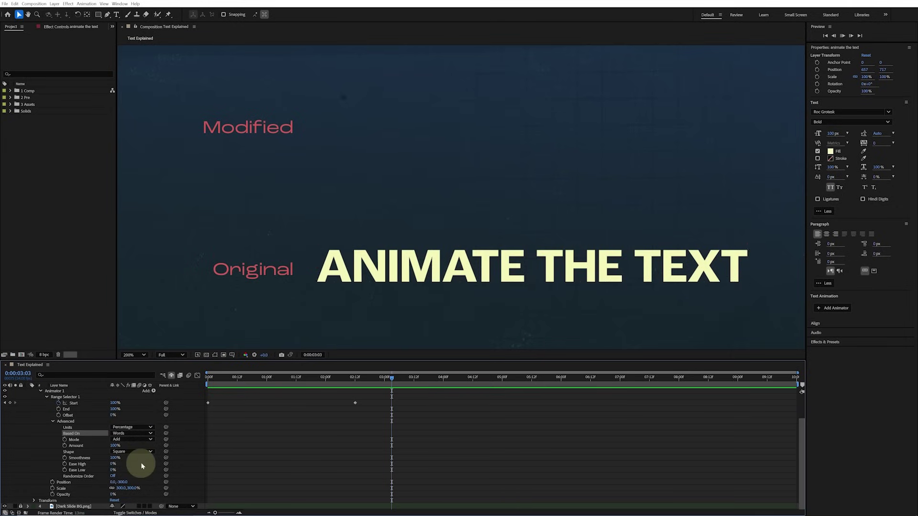
key(space)
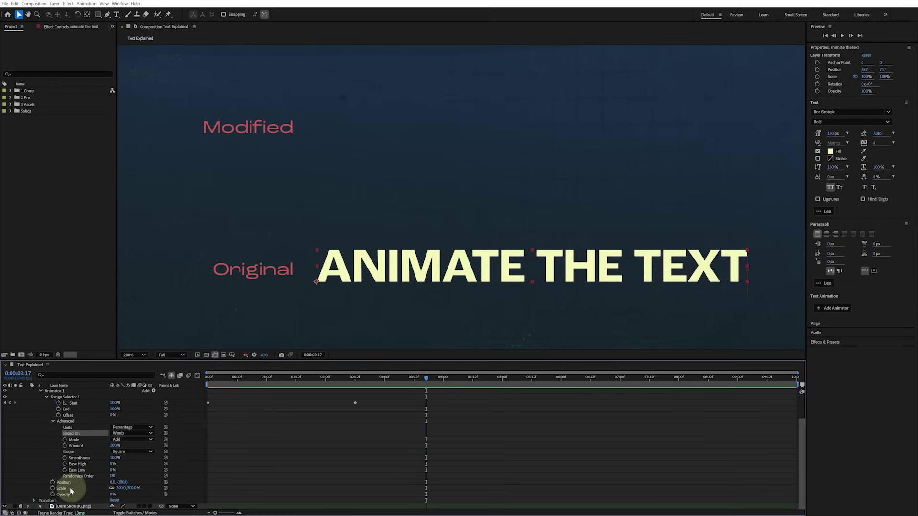
- Delete the Scale and Opacity properties from Animator 1 and preview the word-by-word movement
click(68, 487)
shift+click(74, 493)
key(Delete)
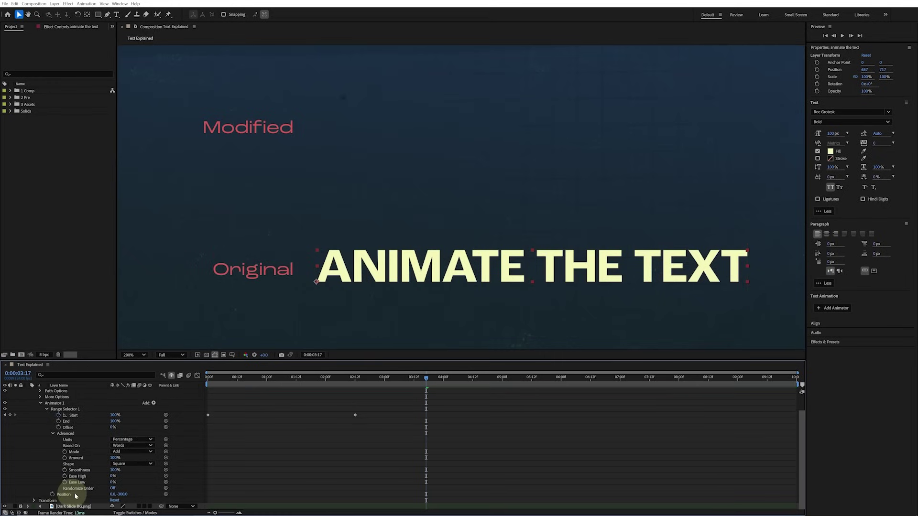
key(space)
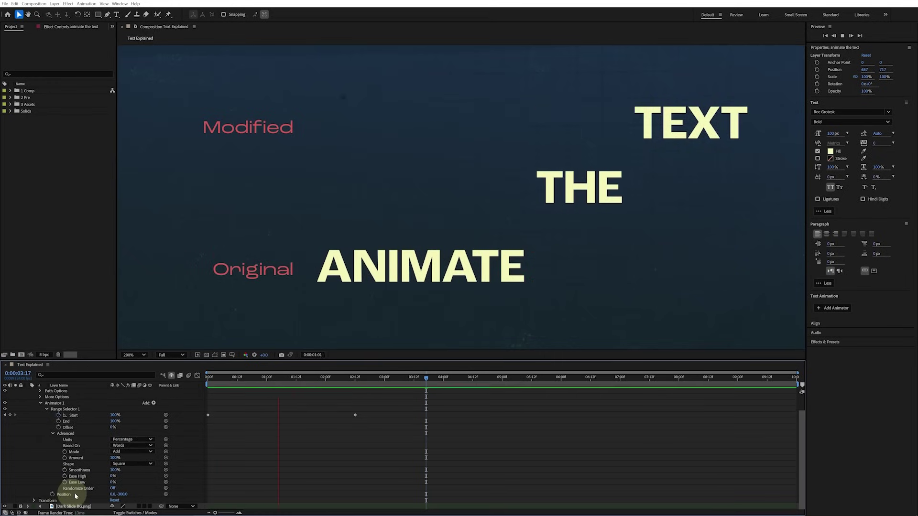
key(space)
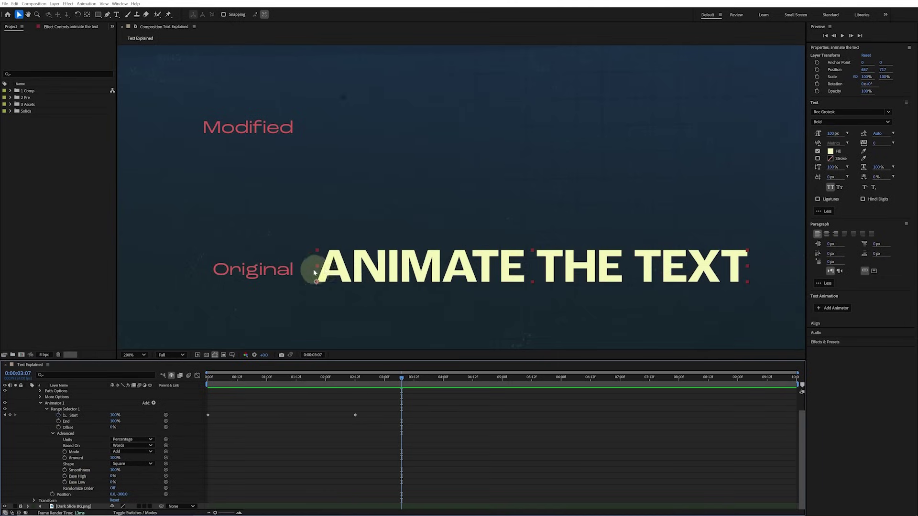
- Set Range Selector 1's Ease Low to 100% and preview the animation
click(186, 437)
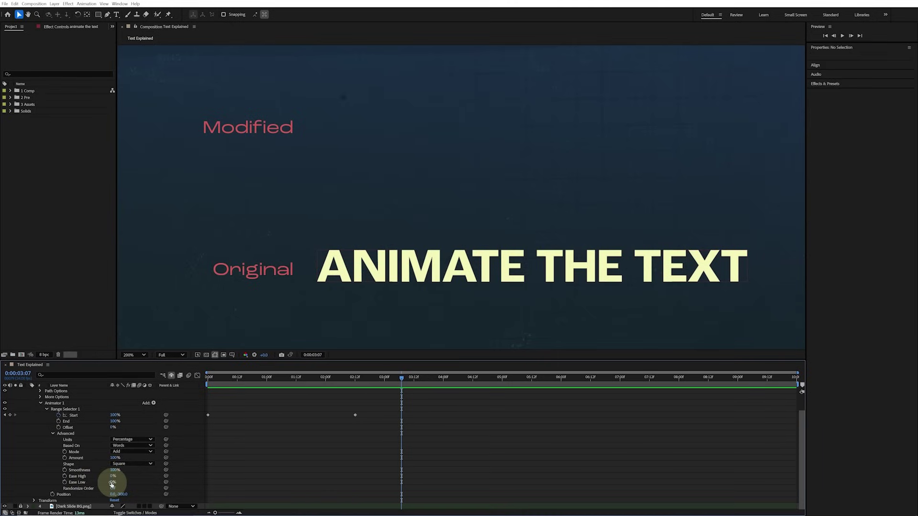
drag(114, 482, 160, 481)
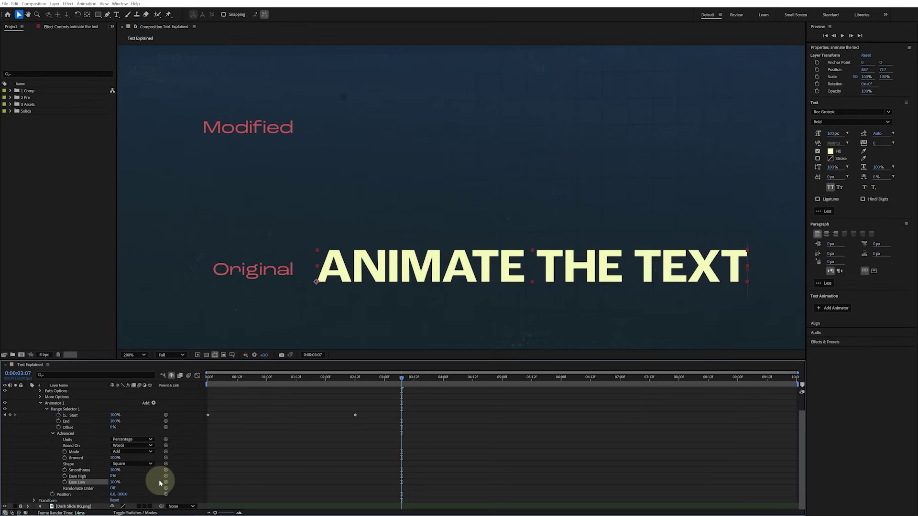
key(space)
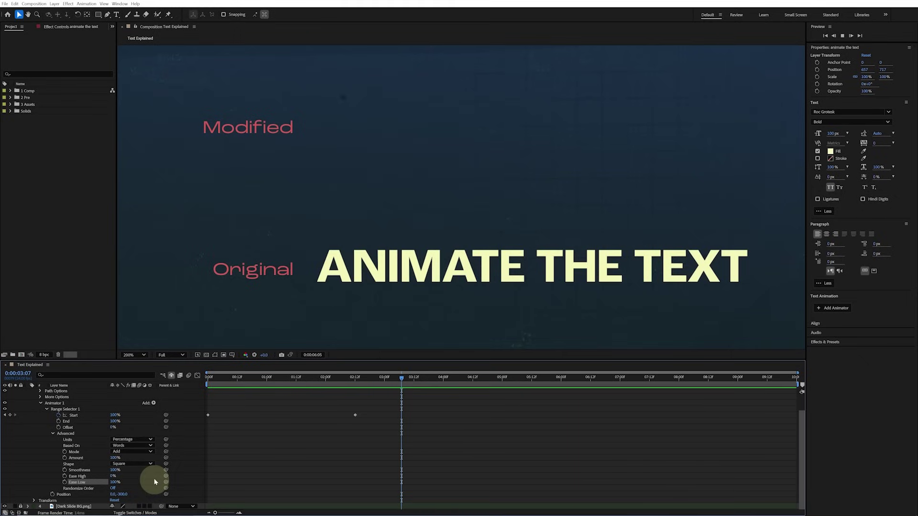
key(space)
- Set Animator 1's Position to 0, 450 so the words start below the composition, and scrub to check their rise
key(slash)
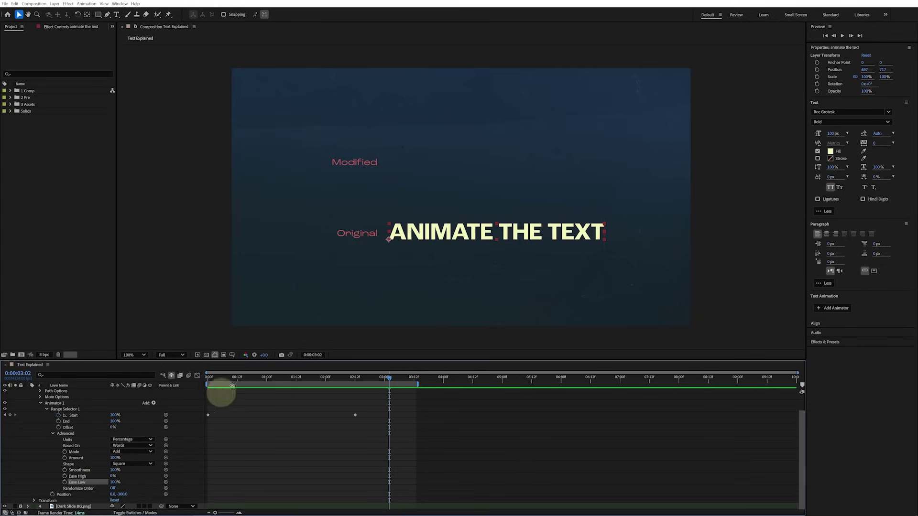
drag(239, 381, 203, 379)
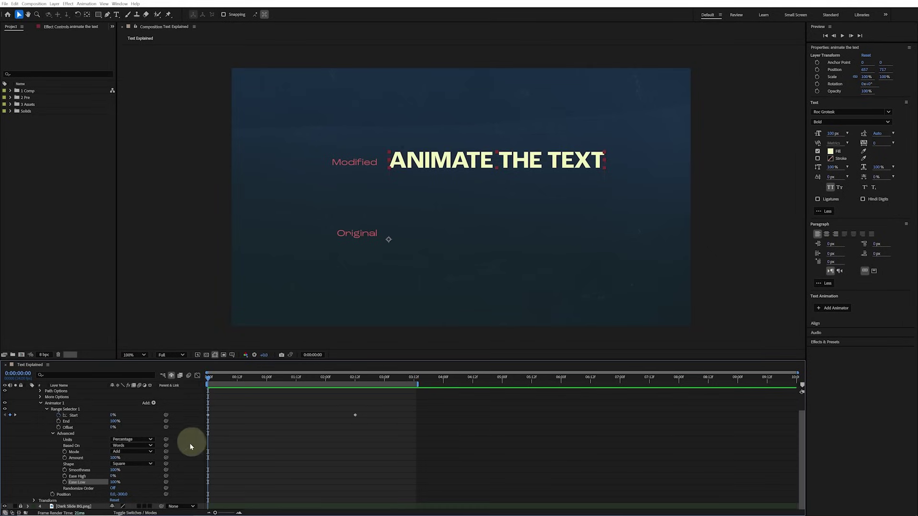
drag(123, 494, 463, 422)
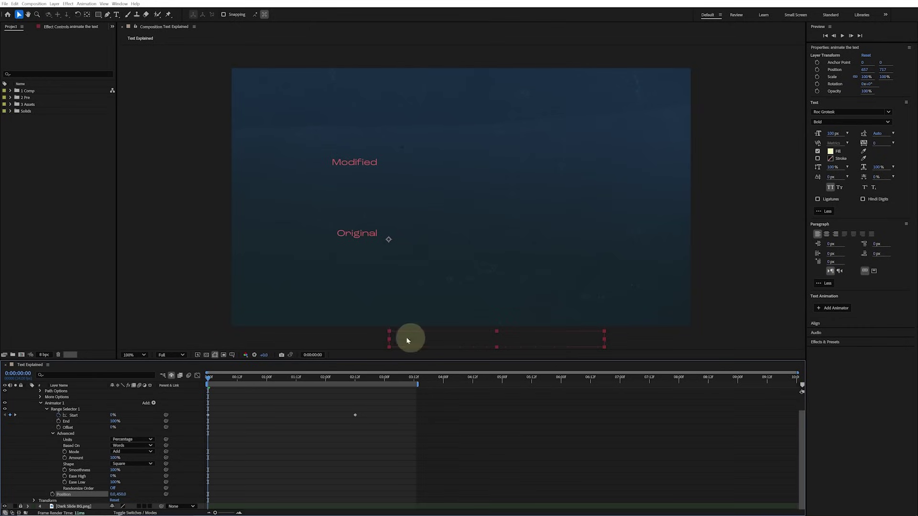
drag(208, 381, 269, 378)
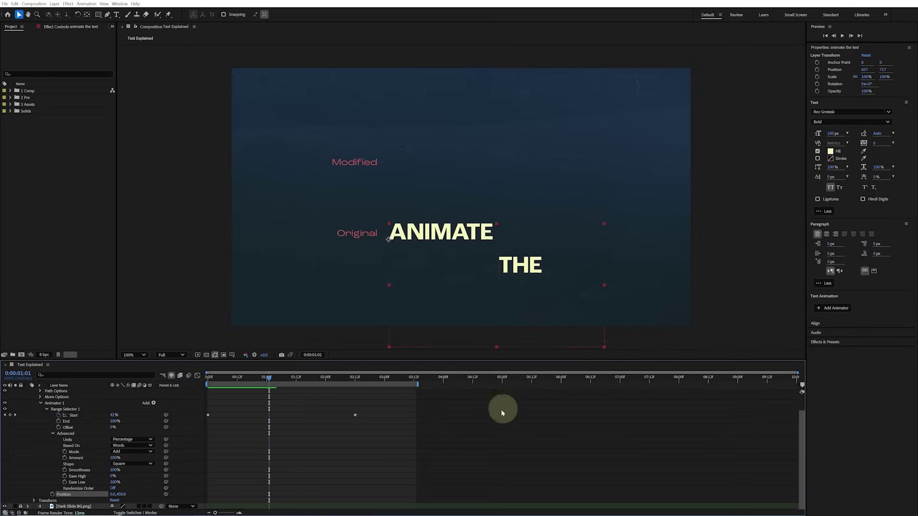
- Preview the rising words and move the final Start keyframe slightly earlier to speed up the animation
key(space)
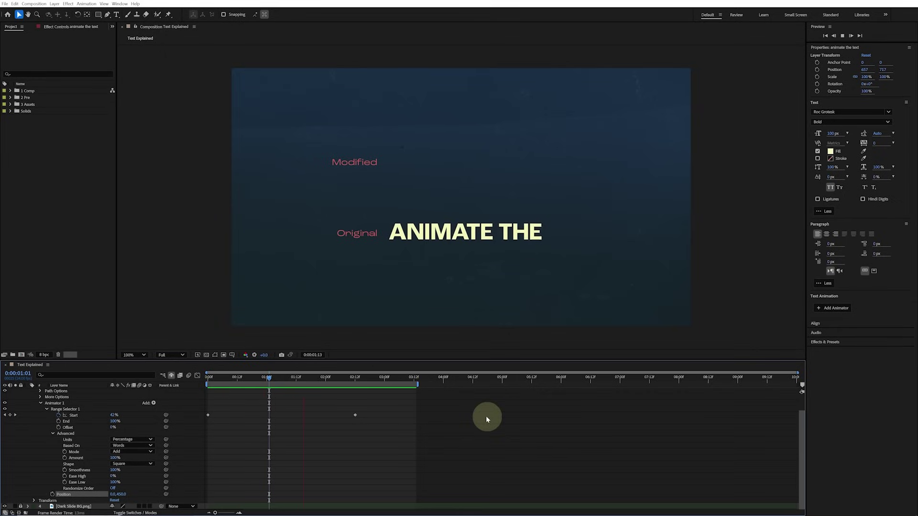
key(space)
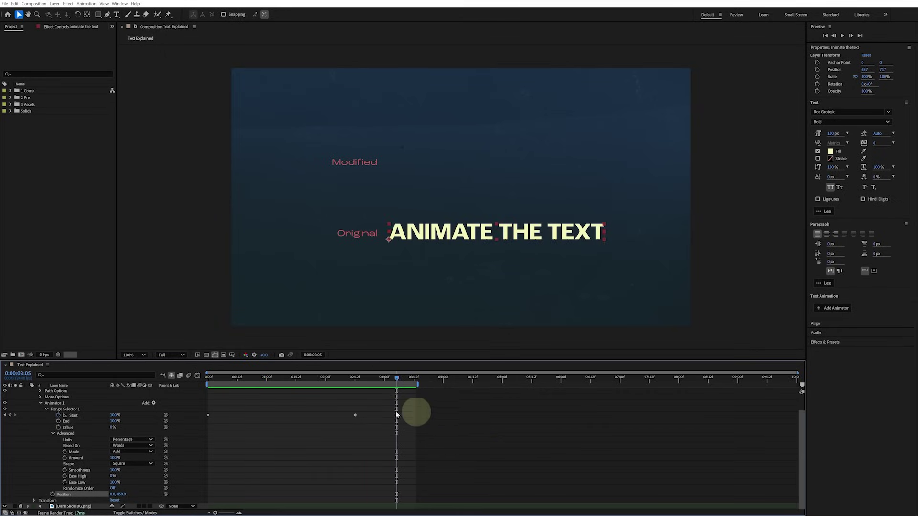
click(355, 415)
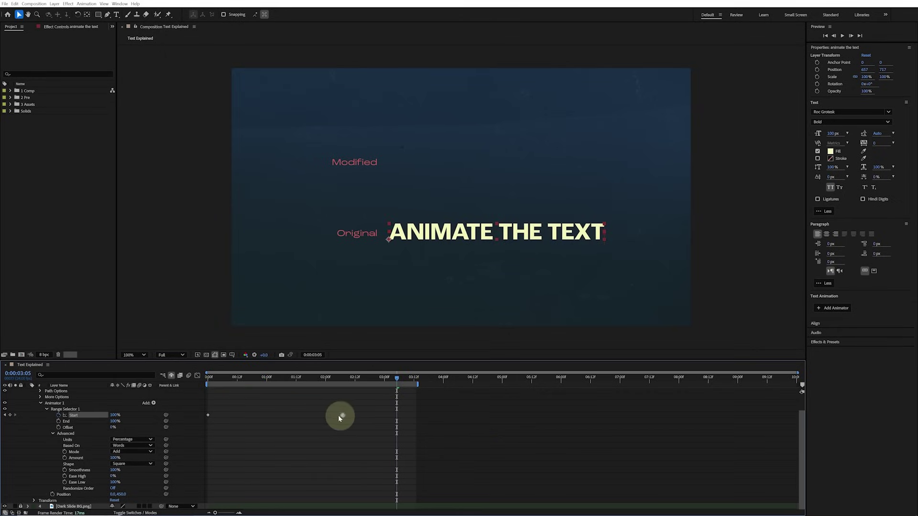
key(space)
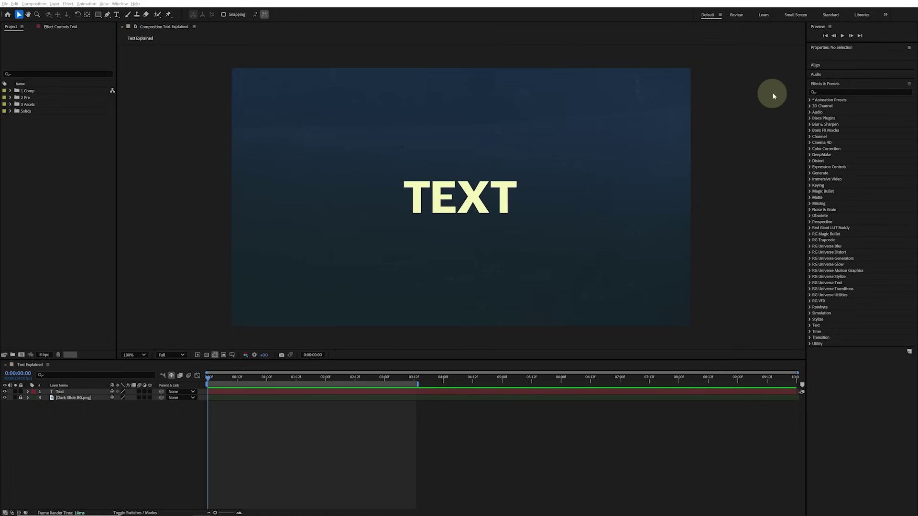
- Apply a preset near the end of the Text Animate In animation presets to the TEXT layer
click(809, 100)
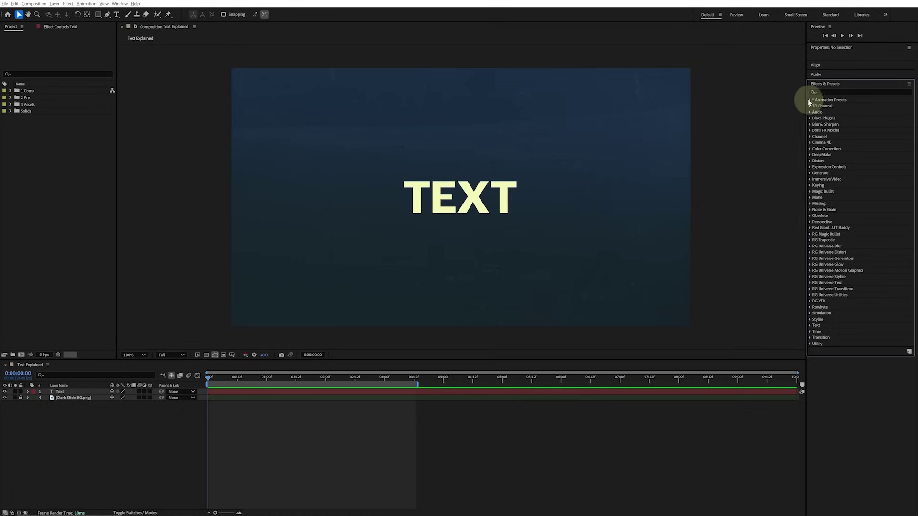
click(821, 179)
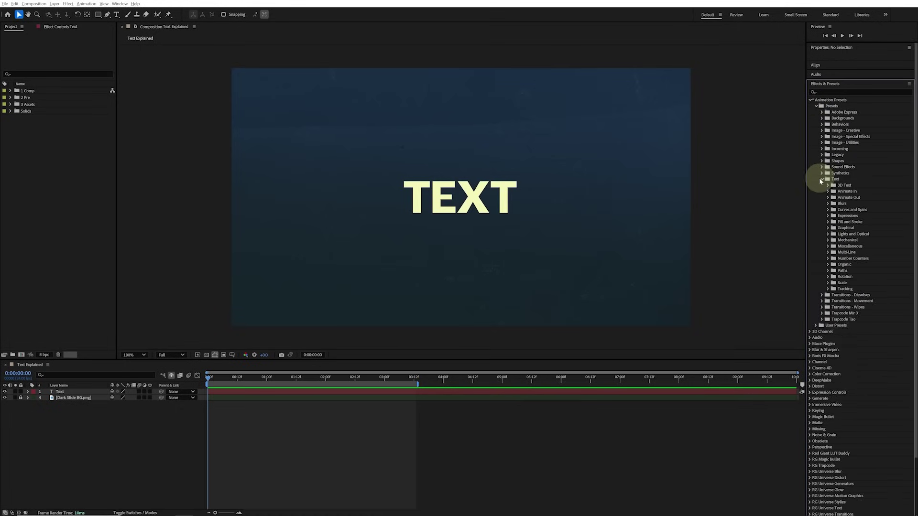
click(828, 192)
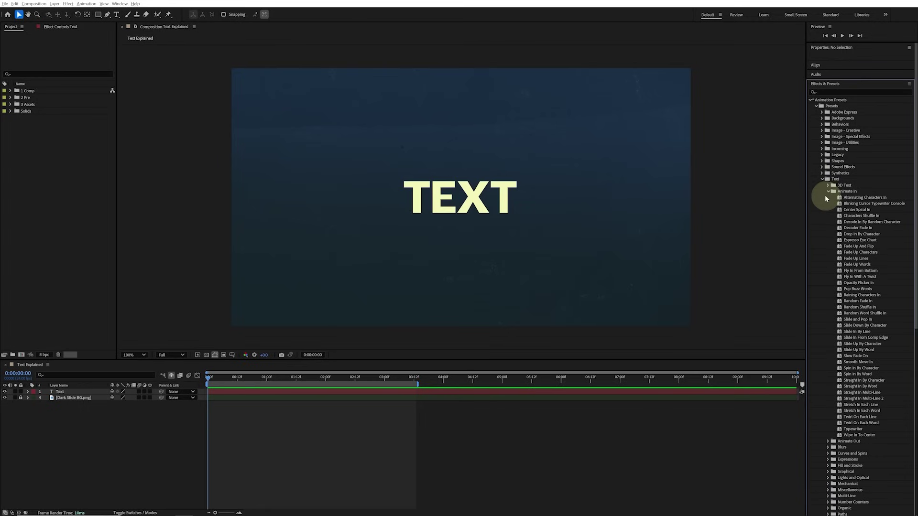
drag(853, 433, 493, 219)
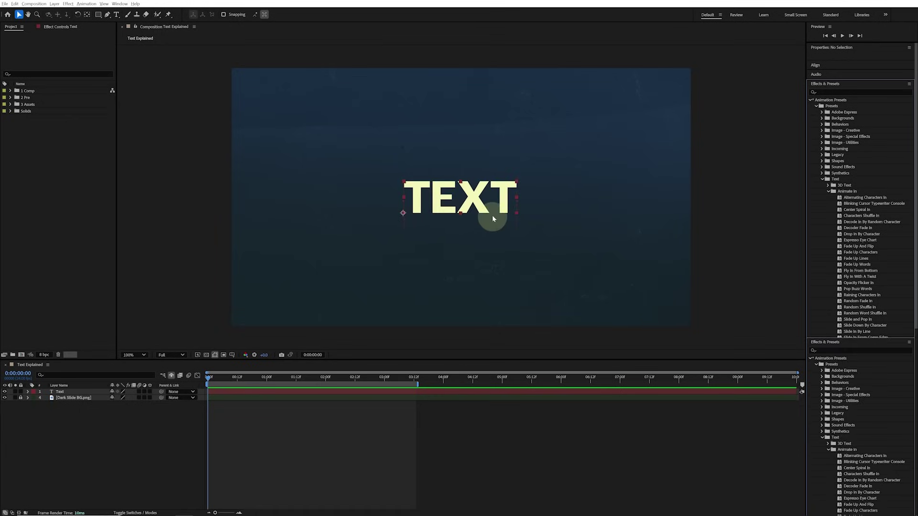
- Create a shape layer of outlines from the Text layer using Create Shapes from Text
key(space)
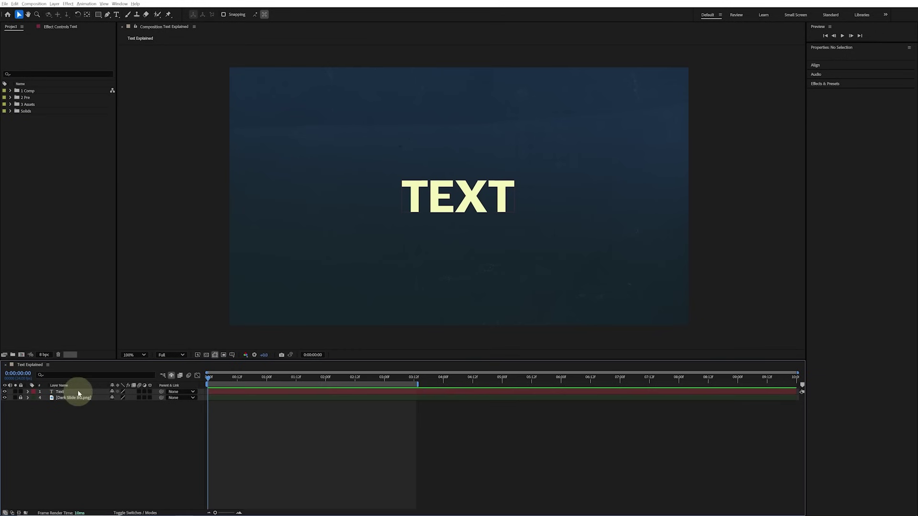
right_click(77, 391)
mouse_move(129, 333)
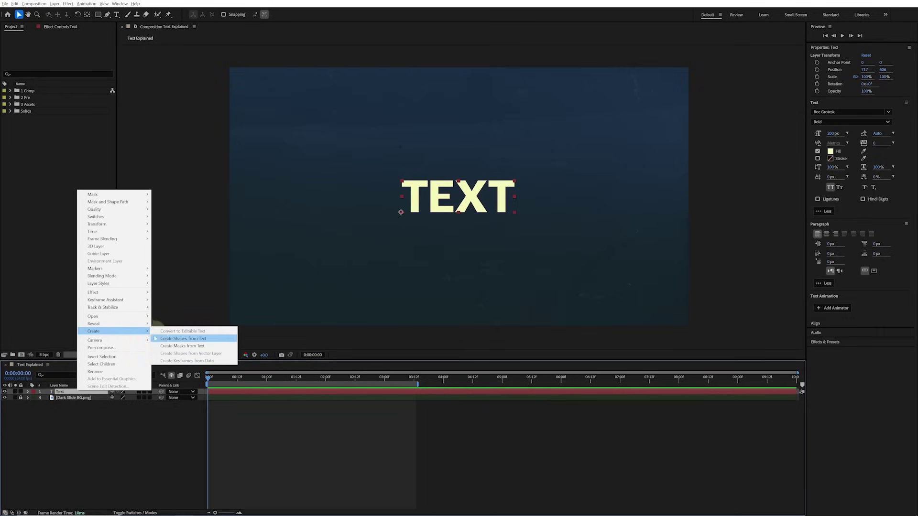
click(156, 339)
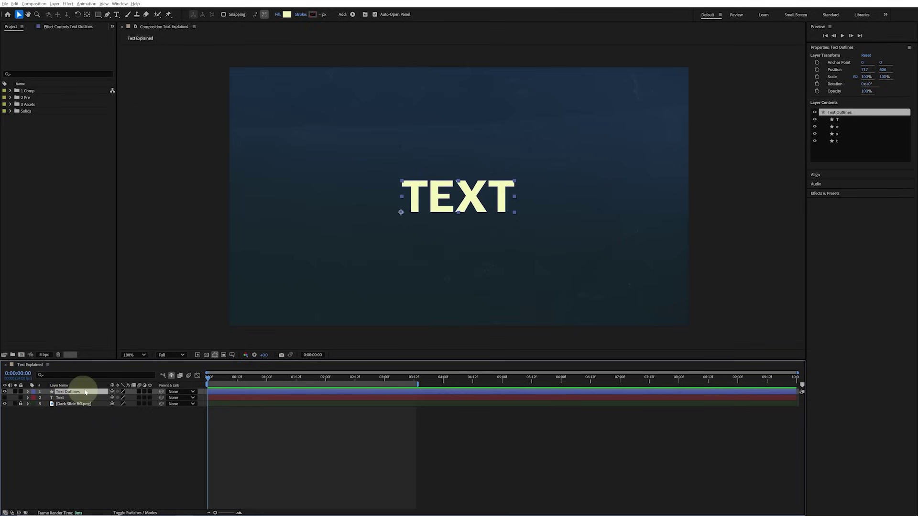
- Select the letter shapes T, e, x and t of the Text Outlines layer one after another to examine them
click(838, 120)
click(838, 127)
click(837, 134)
click(837, 141)
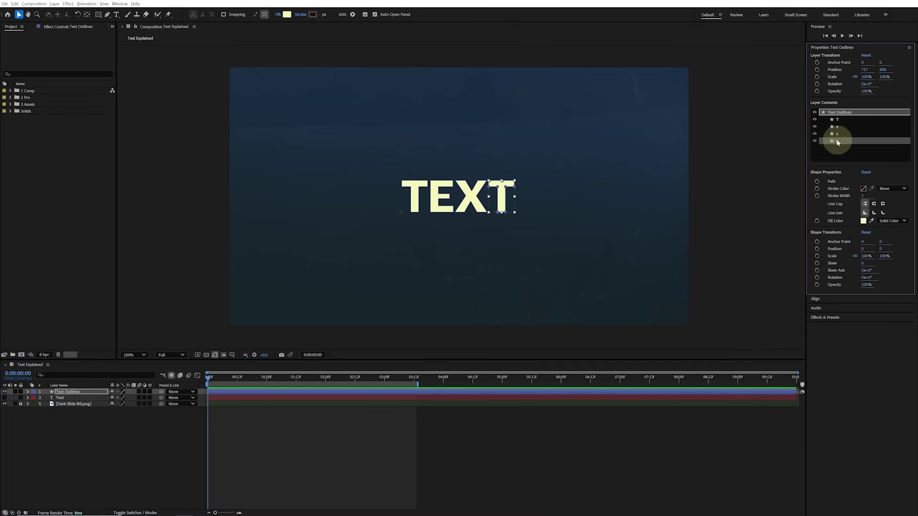
- Keyframe the Text Outlines path at the start, and at 0:00:01:11 shift the bottom edge of the last T slightly downwards
key(period)
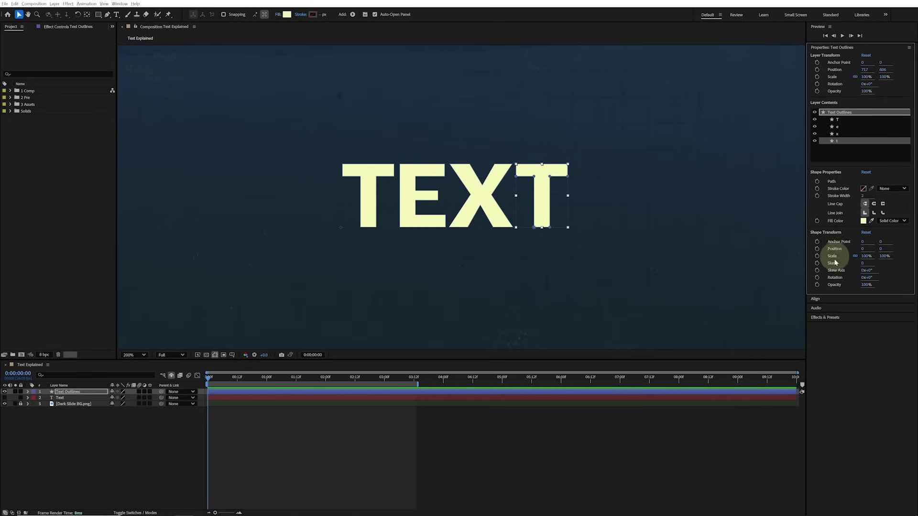
click(817, 182)
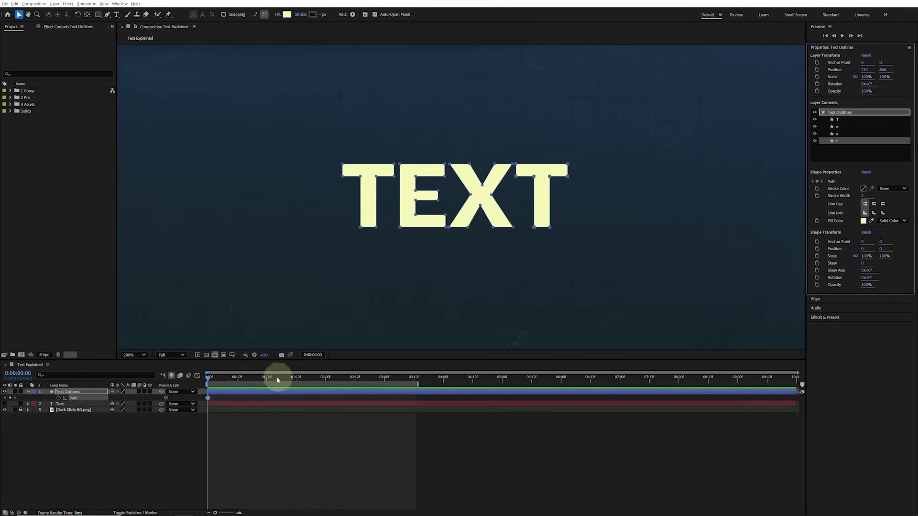
drag(221, 378, 213, 380)
drag(296, 378, 293, 378)
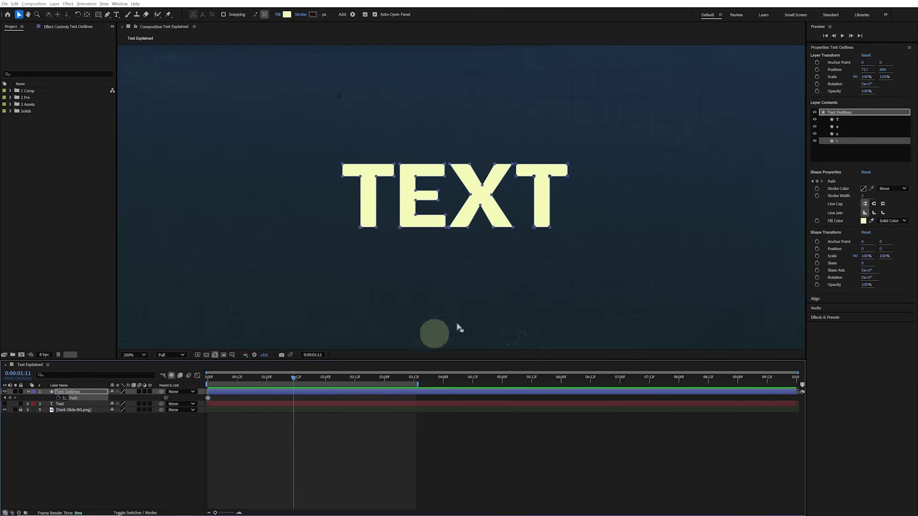
click(550, 228)
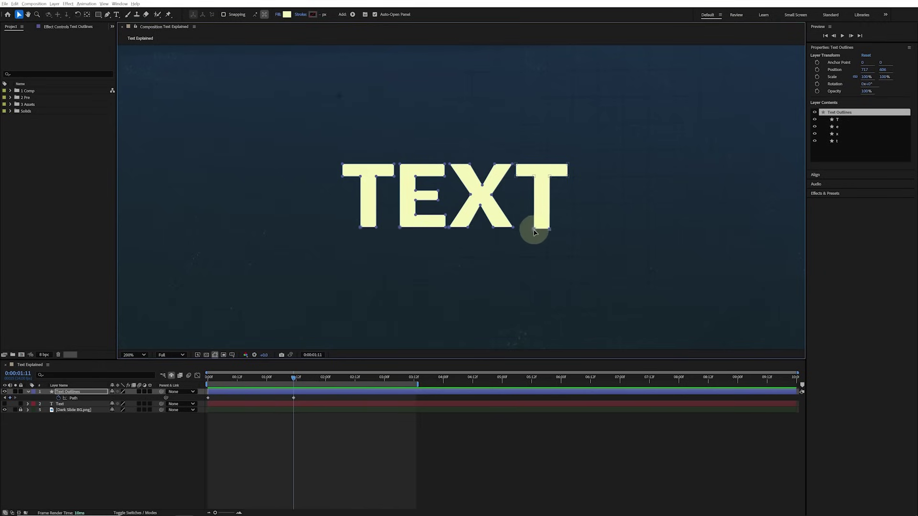
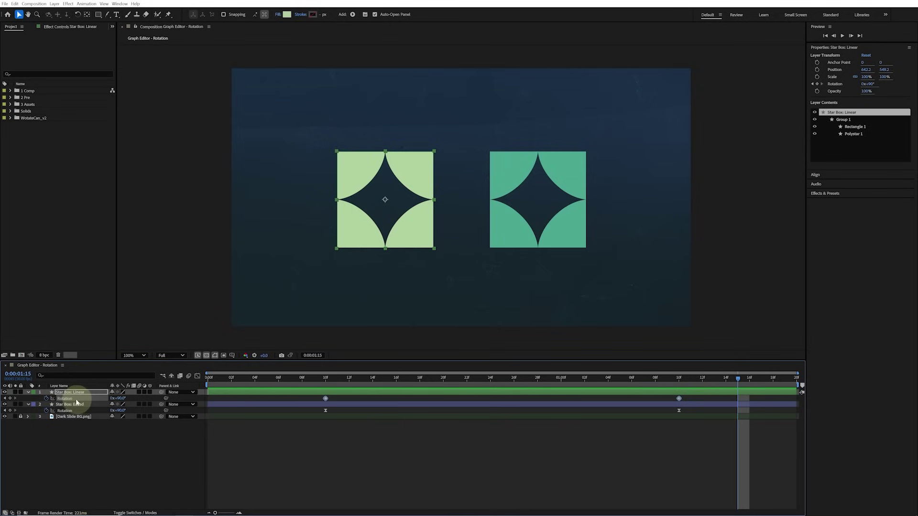
- Show Star Box: Linear's Rotation in the Graph Editor and scrub through the animation to examine its value curve
click(197, 377)
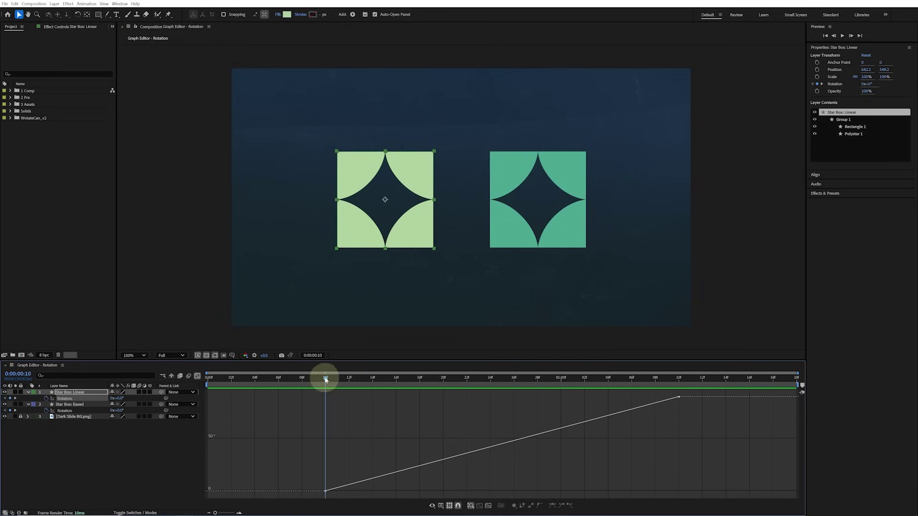
drag(325, 378, 763, 380)
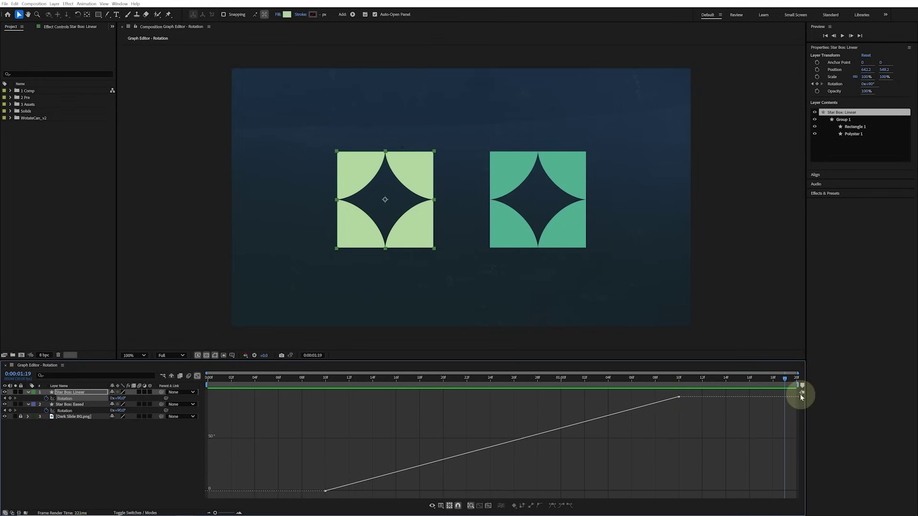
- Steepen Star Box: Eased's Rotation value curve by extending the last keyframe's ease handle to about frame 13 and the first's to about 0:00:01:07, previewing each change
click(70, 412)
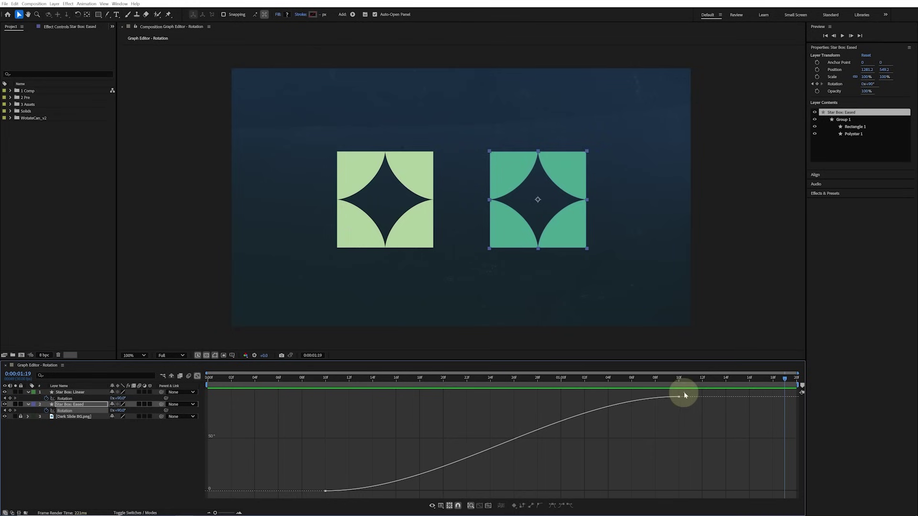
click(664, 403)
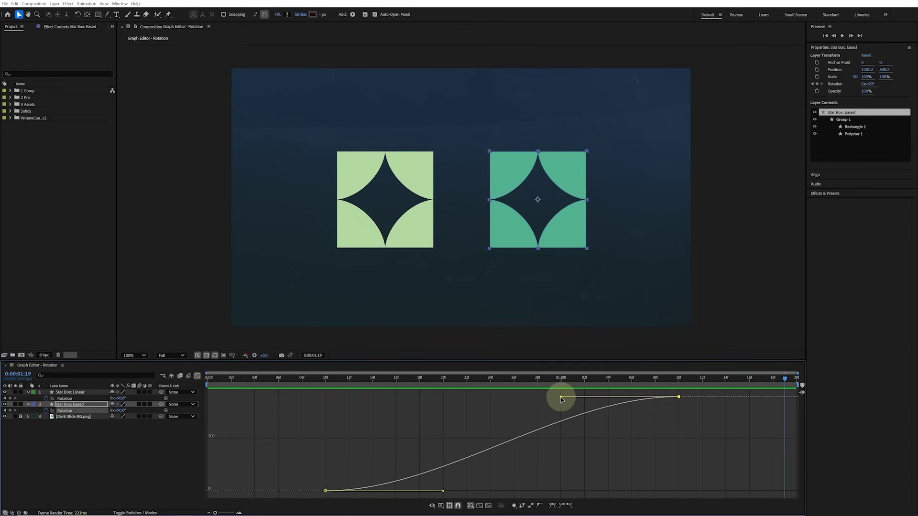
drag(561, 401, 355, 406)
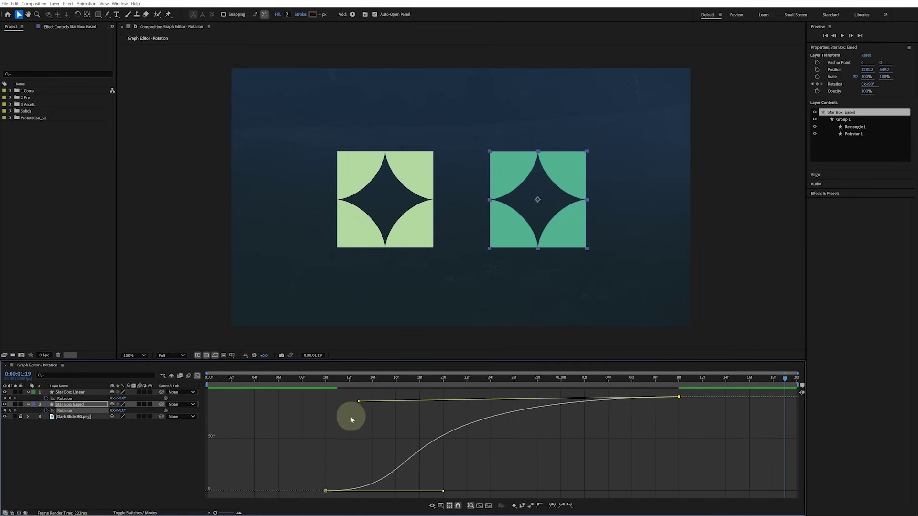
key(space)
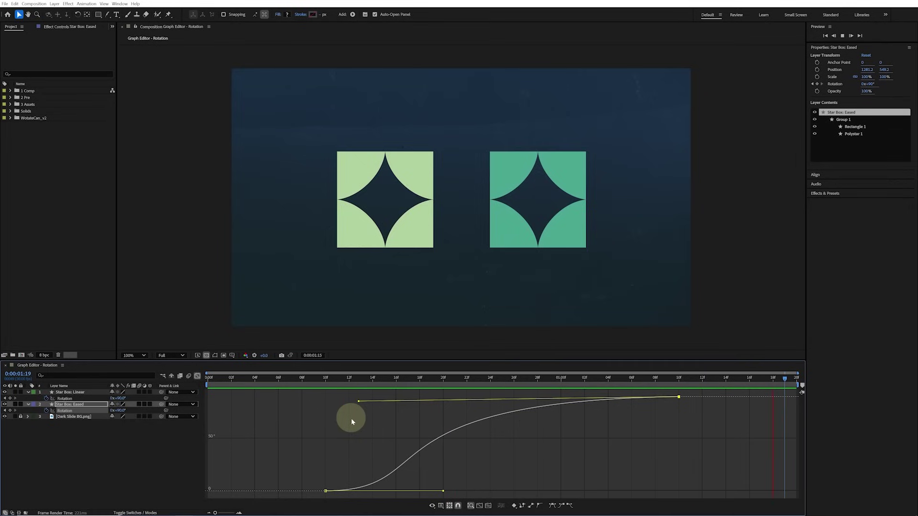
key(space)
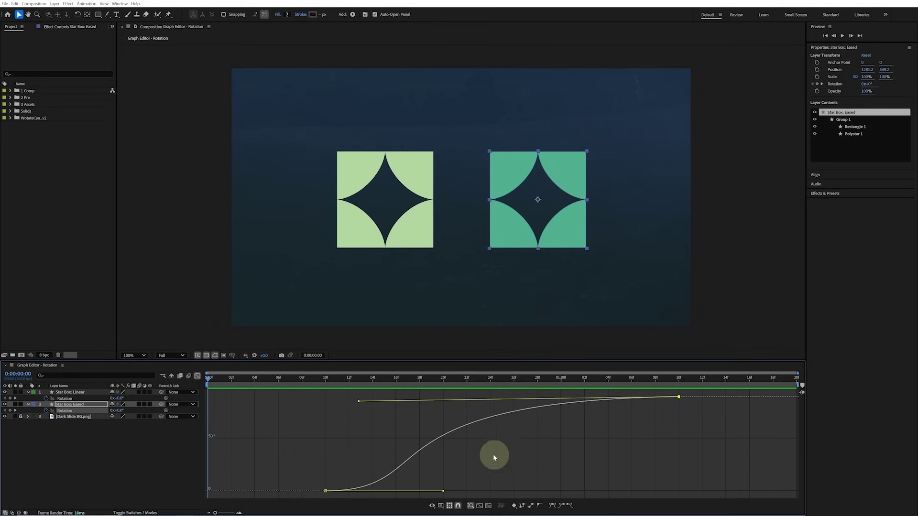
drag(446, 491, 649, 490)
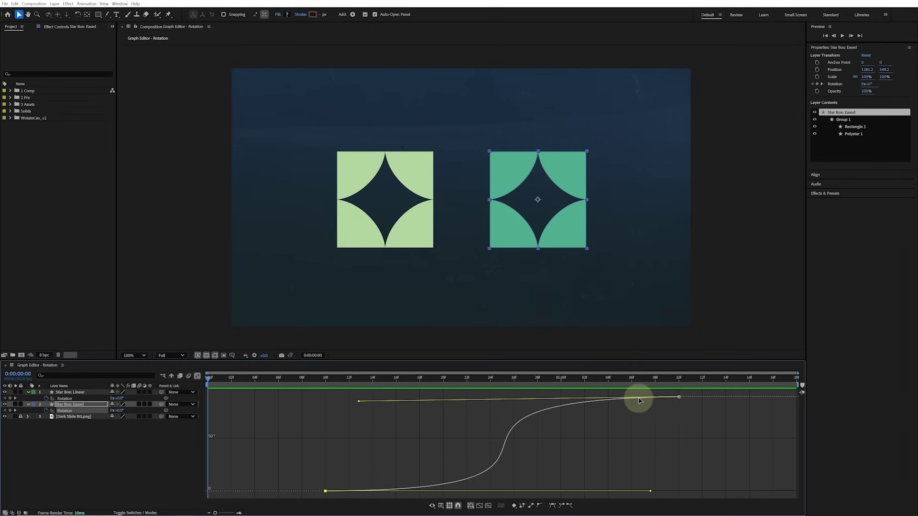
key(space)
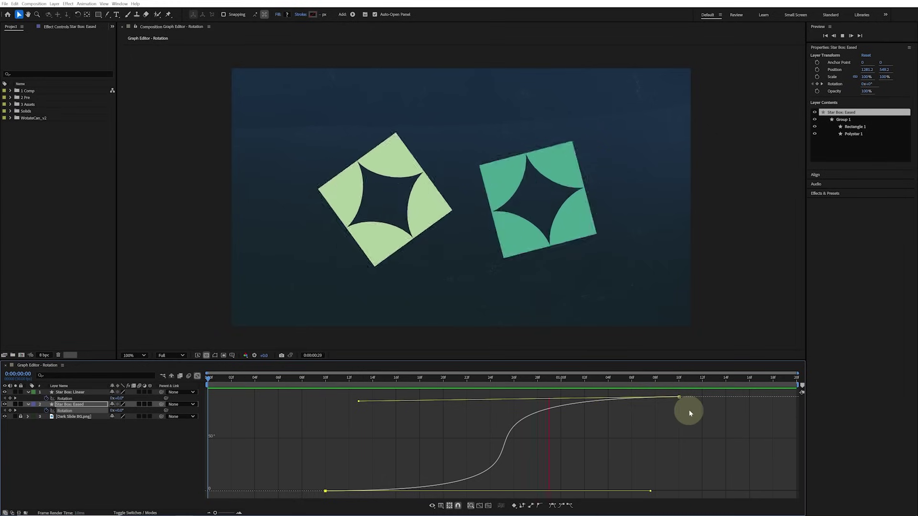
- Reapply Easy Ease to both Rotation keyframes of Star Box: Eased
drag(694, 391, 309, 499)
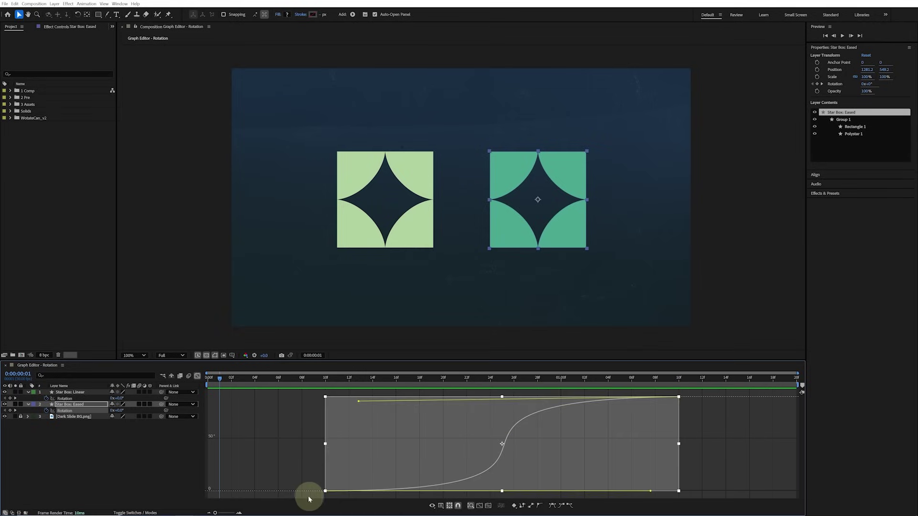
key(F9)
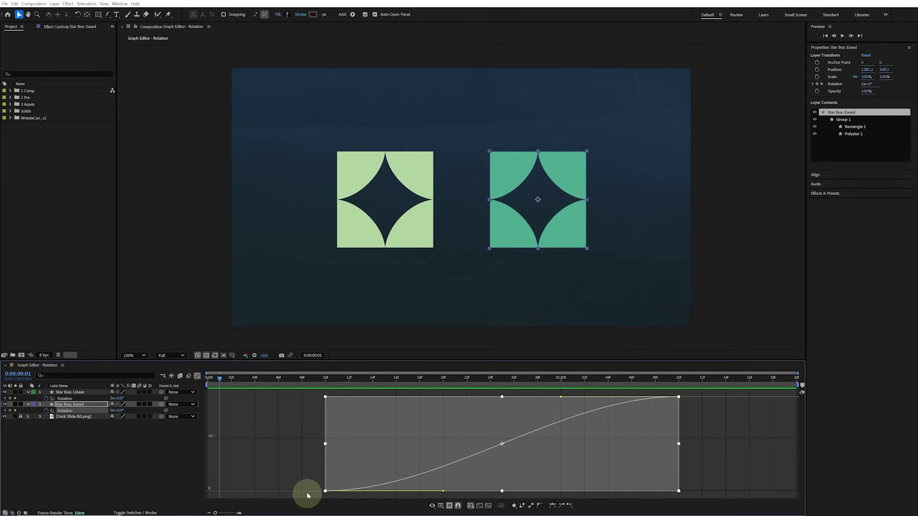
click(310, 441)
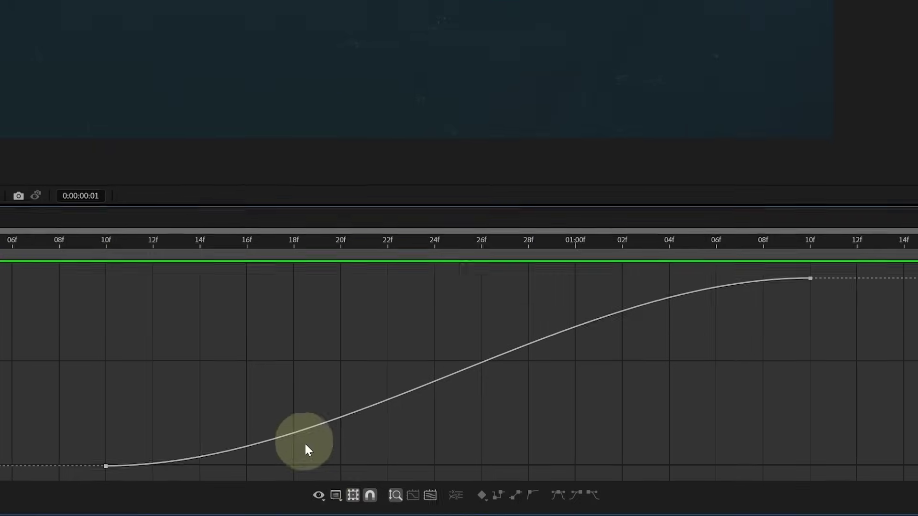
- Switch the Graph Editor to the speed graph and compare the Rotation curves of Star Box: Linear and Star Box: Eased
click(339, 499)
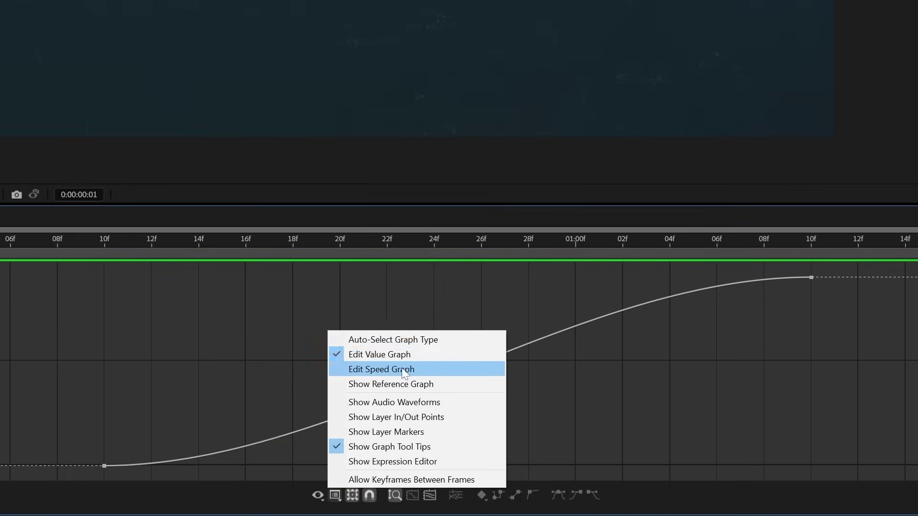
click(435, 369)
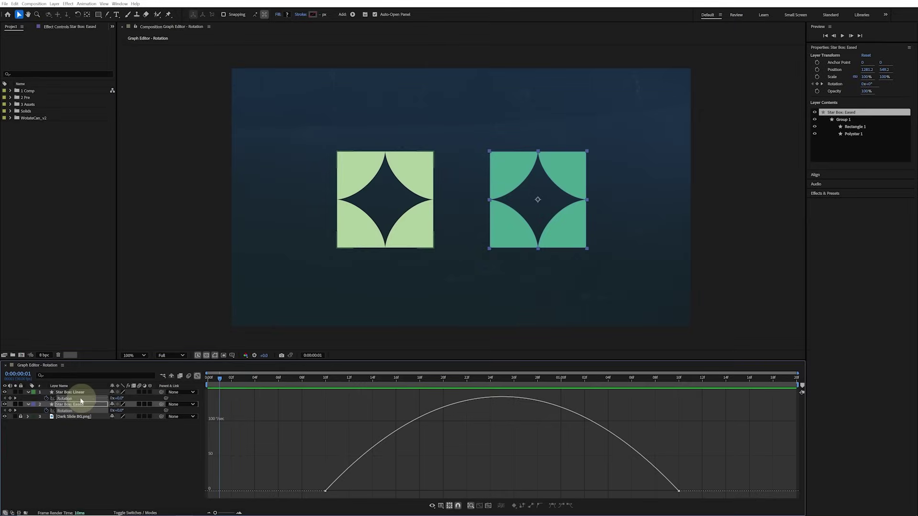
click(80, 399)
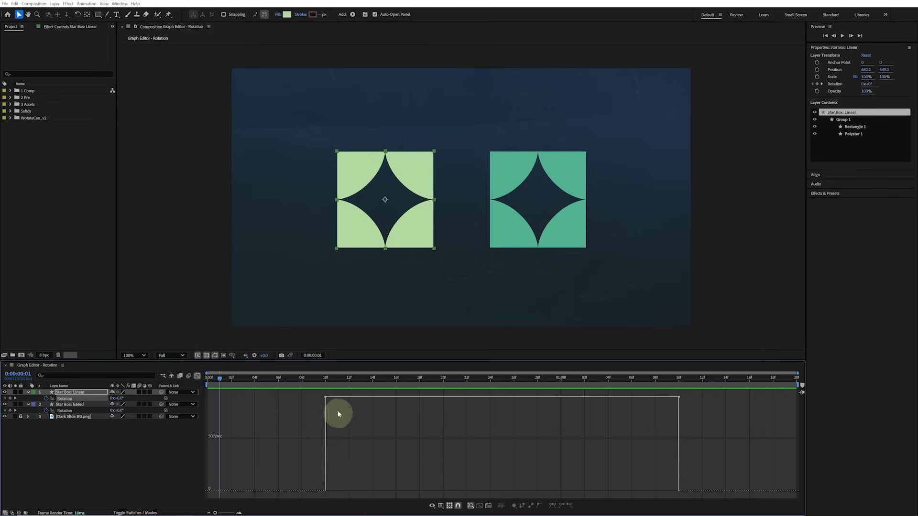
mouse_move(327, 398)
click(87, 413)
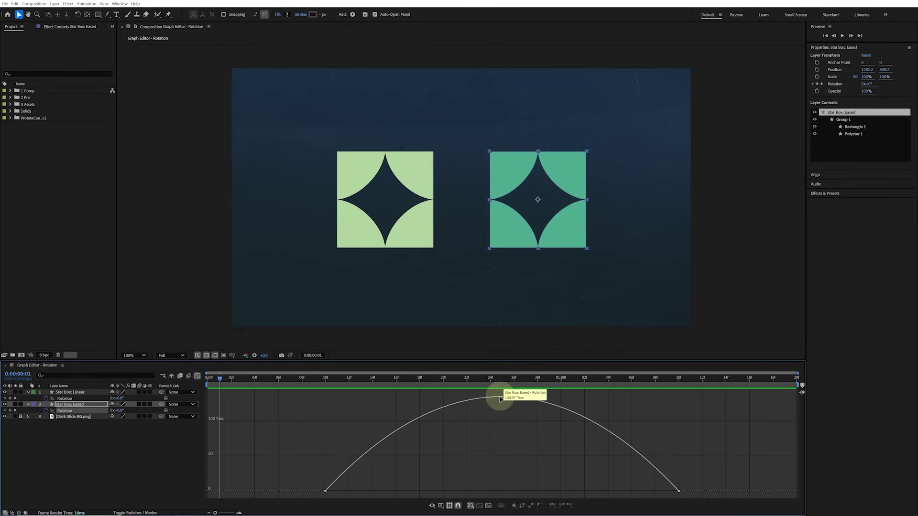
- Extend the first Rotation keyframe's ease handle of Star Box: Eased to about frame 25, preview the motion and move to the speed peak
click(325, 491)
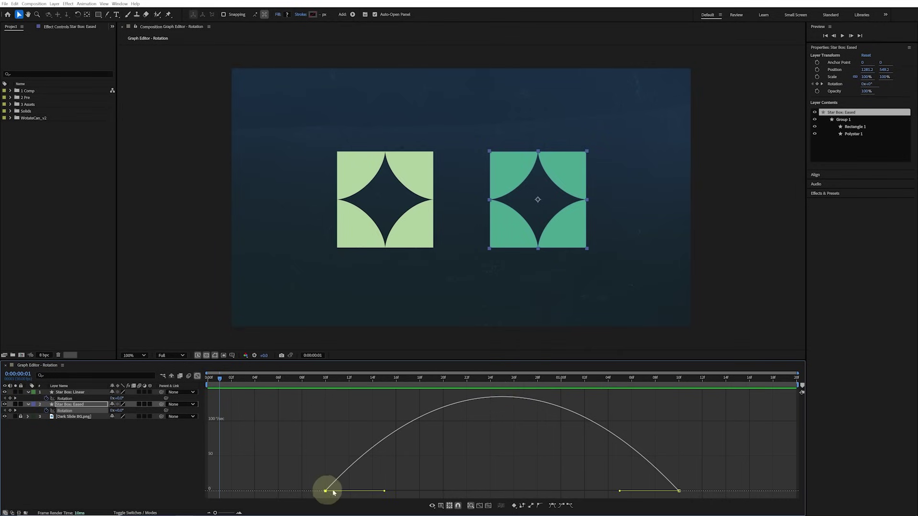
drag(385, 492, 497, 490)
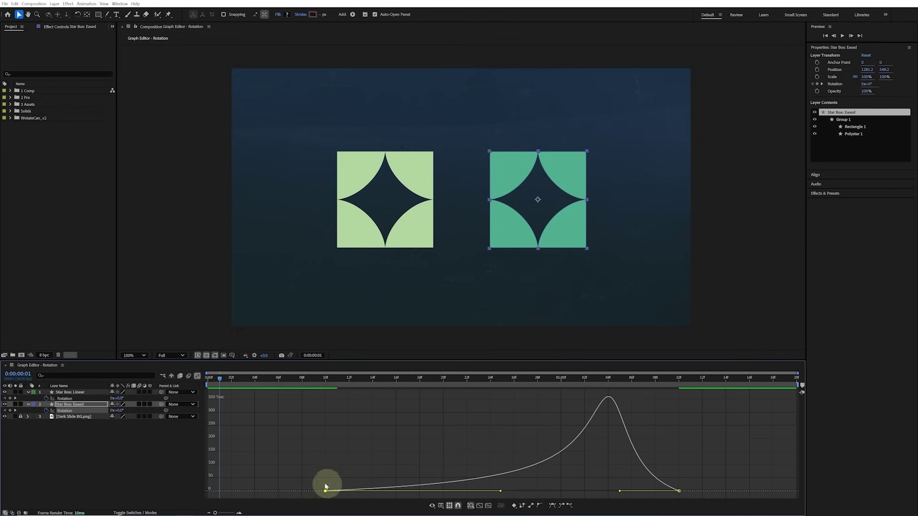
key(space)
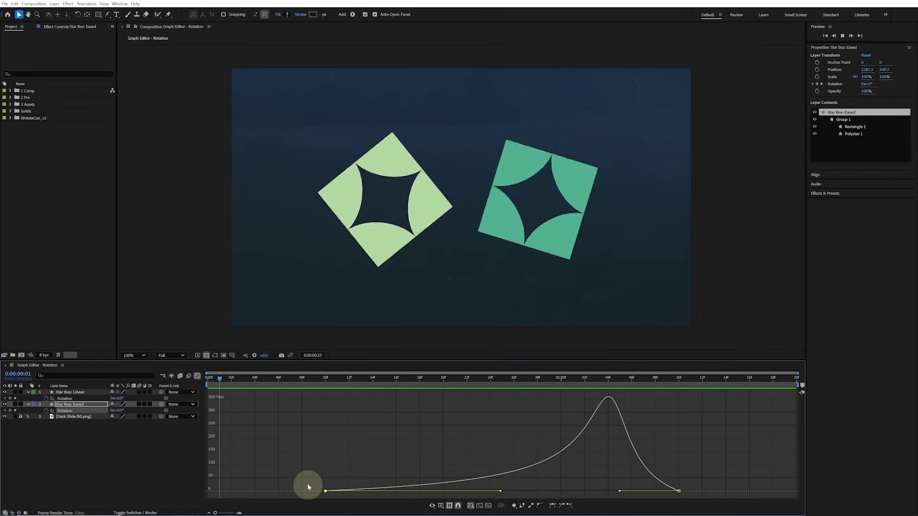
key(space)
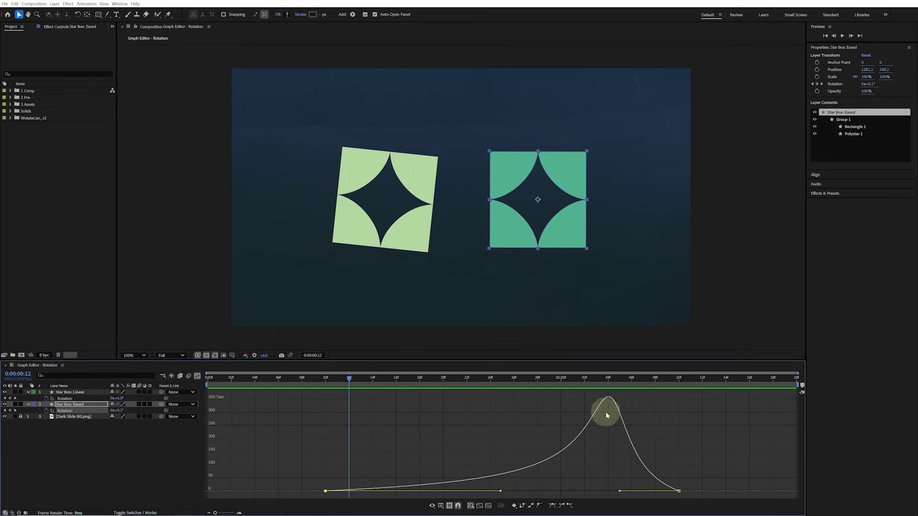
click(609, 378)
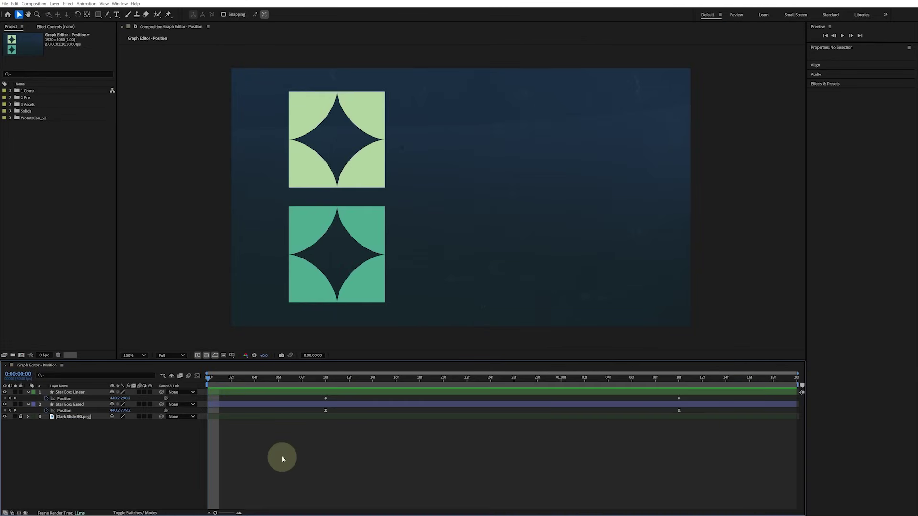
- Inspect the Position keyframes of both star boxes in the Graph Editor - Position composition and preview their movement
click(77, 399)
click(81, 411)
click(352, 420)
key(space)
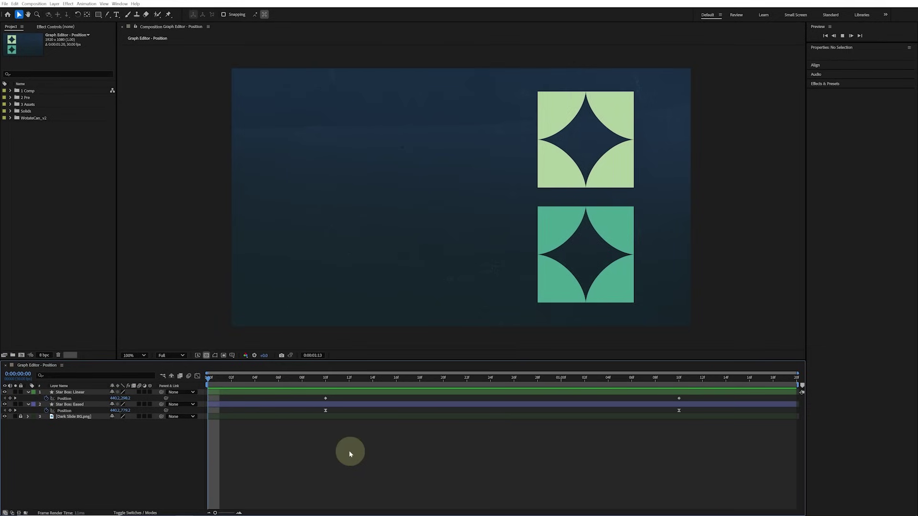
key(space)
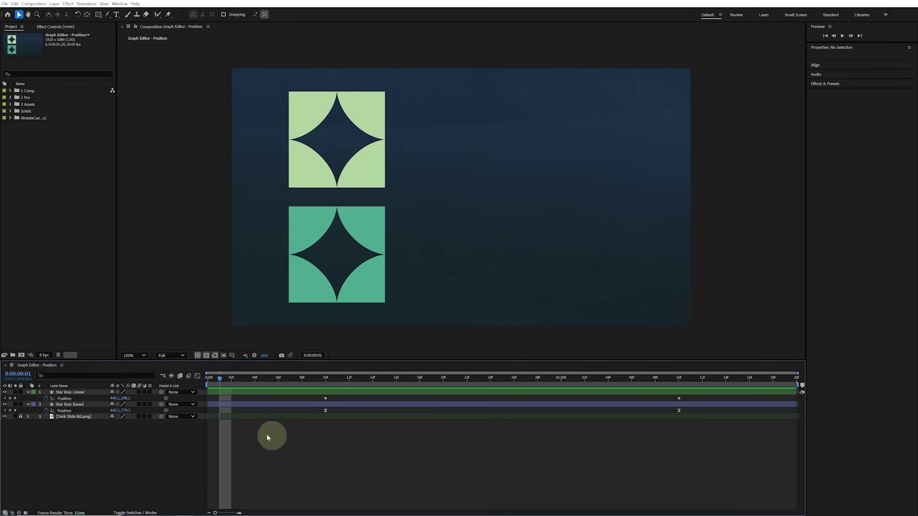
- Show Star Box: Linear's Position in the Graph Editor and switch from the value graph to the speed graph
click(84, 399)
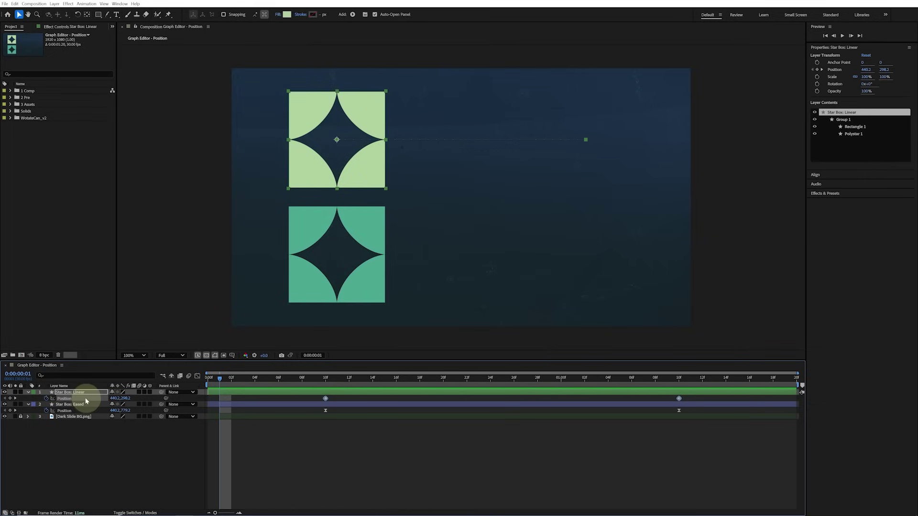
click(197, 377)
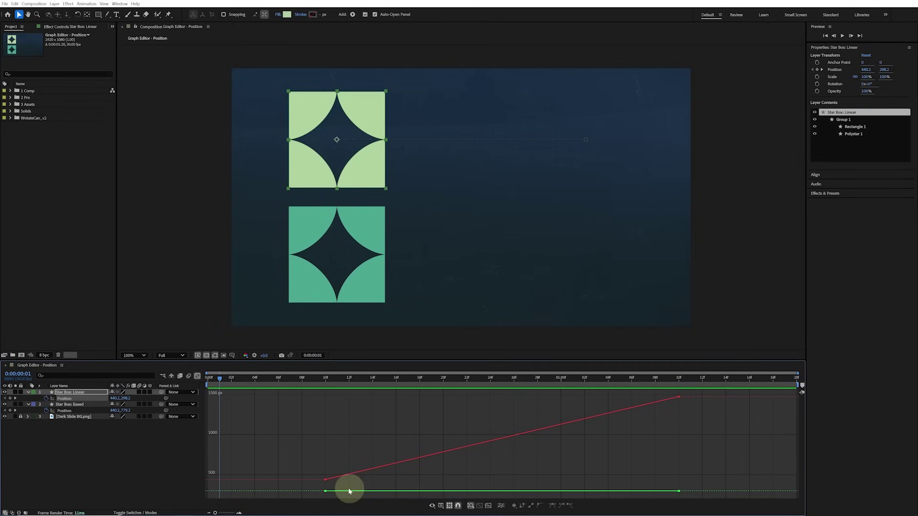
click(441, 506)
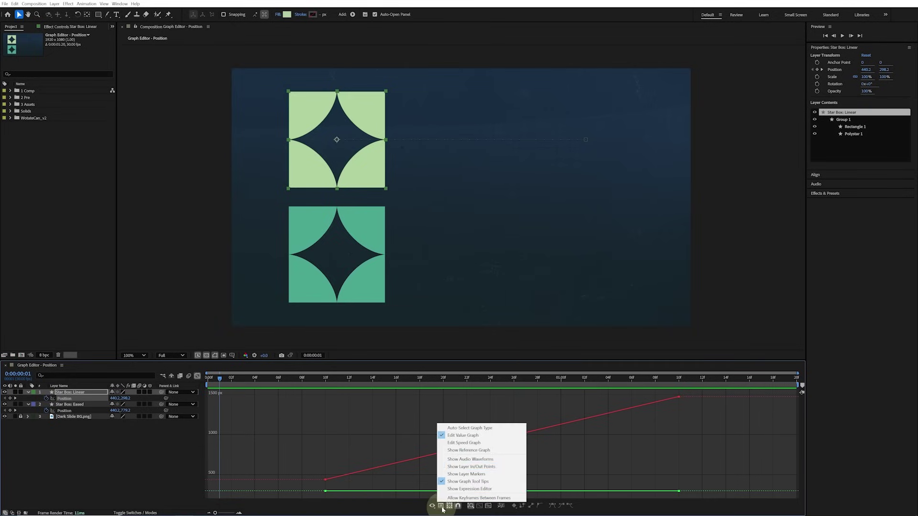
click(463, 445)
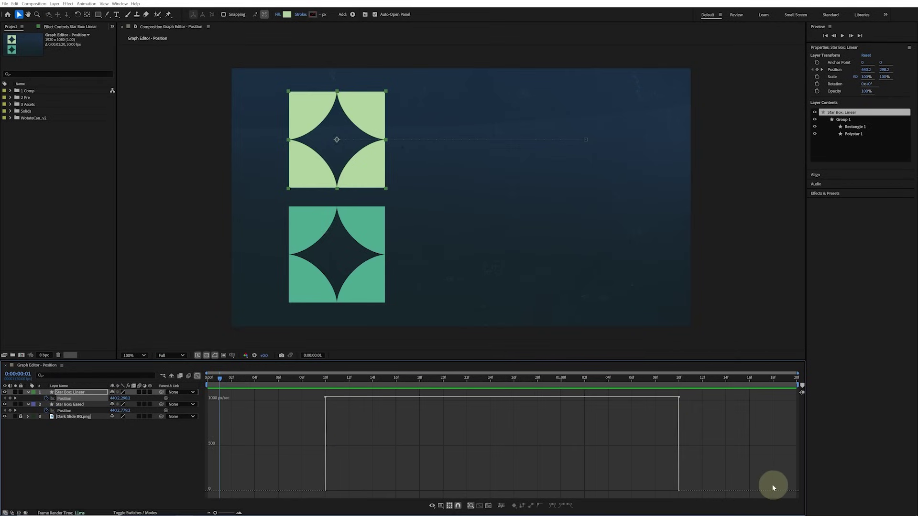
- Display Star Box: Eased's Position as a value graph and select its first keyframe
click(75, 411)
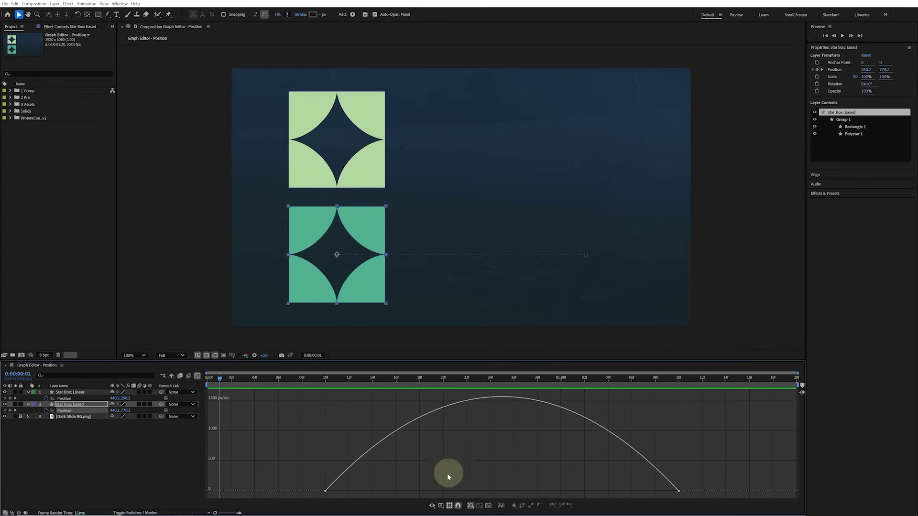
click(441, 506)
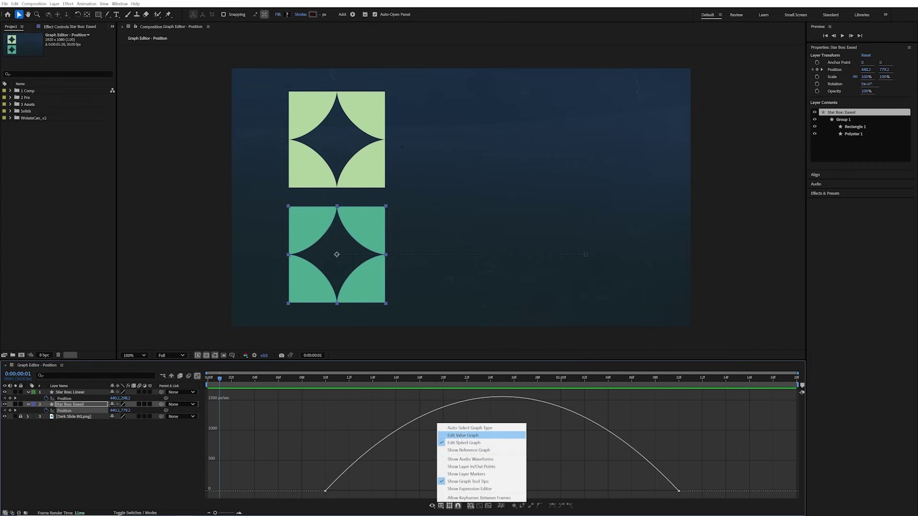
click(458, 437)
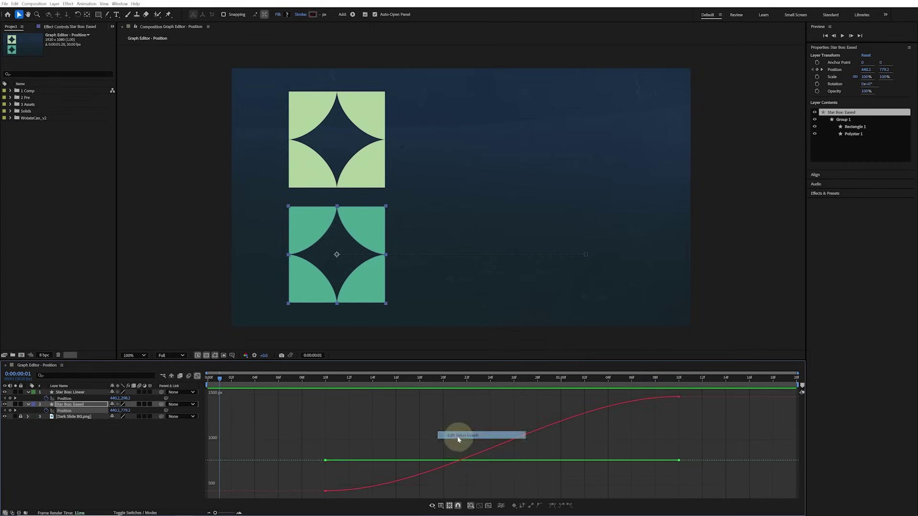
click(324, 491)
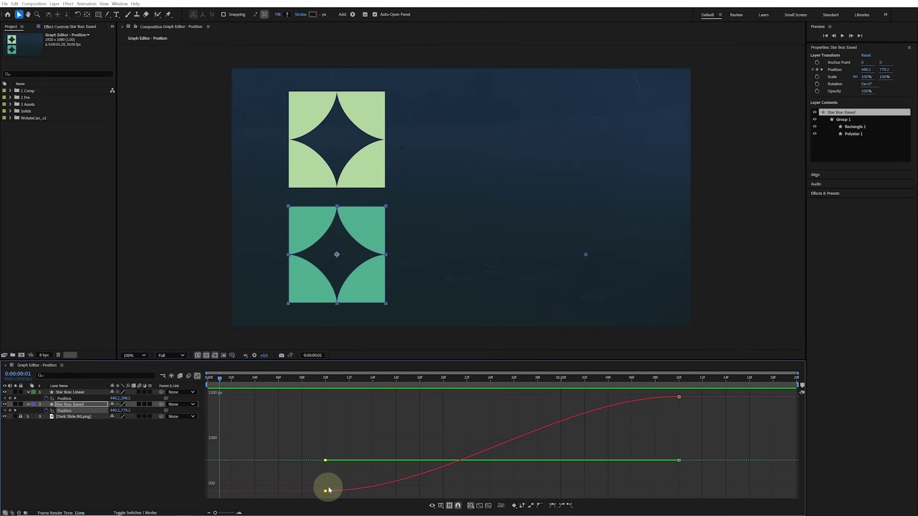
- Separate the Position dimensions of the Star Box: Eased layer and remove all keyframes from its Y Position
right_click(75, 413)
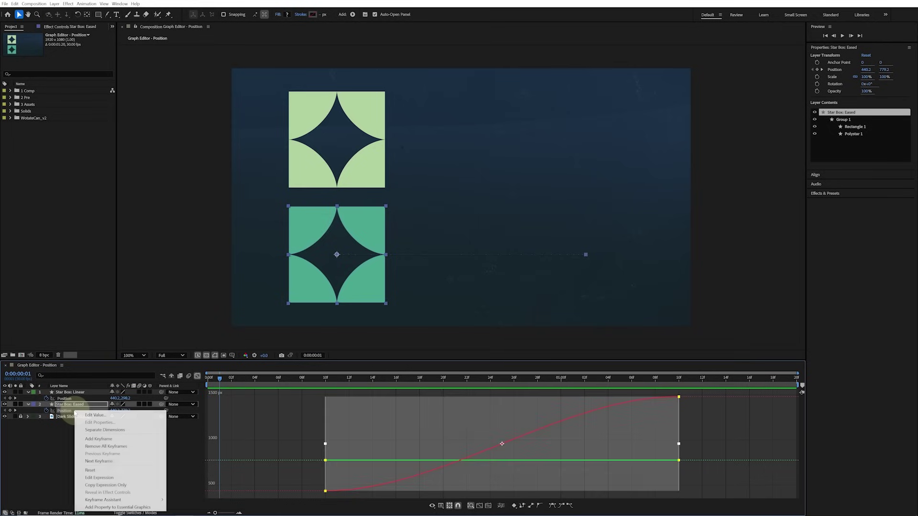
click(114, 432)
click(81, 413)
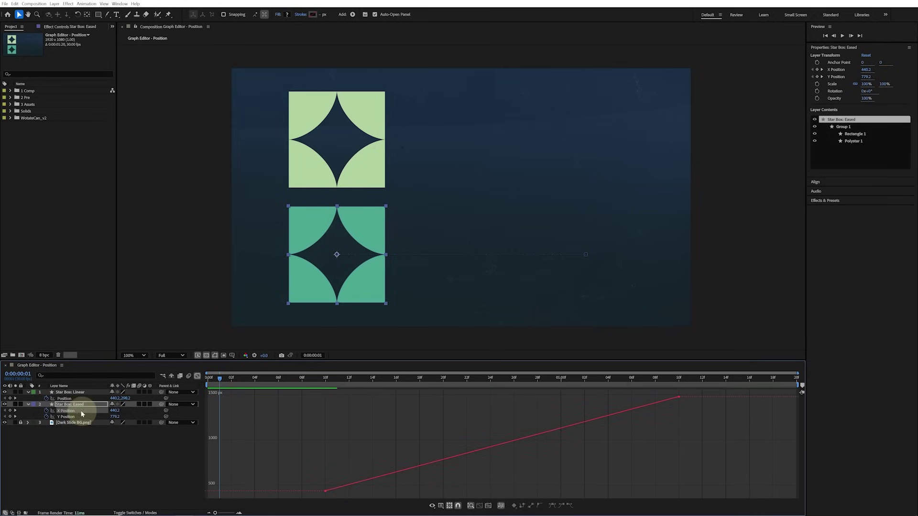
click(79, 416)
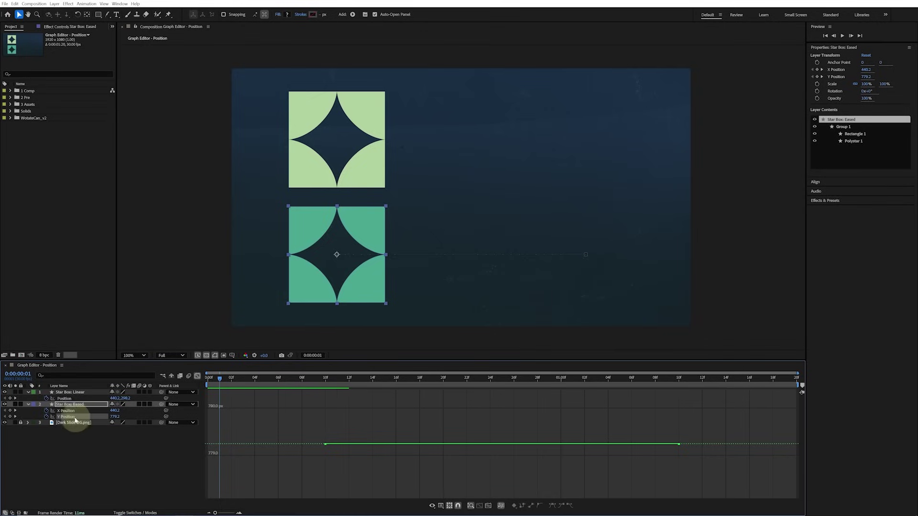
click(46, 417)
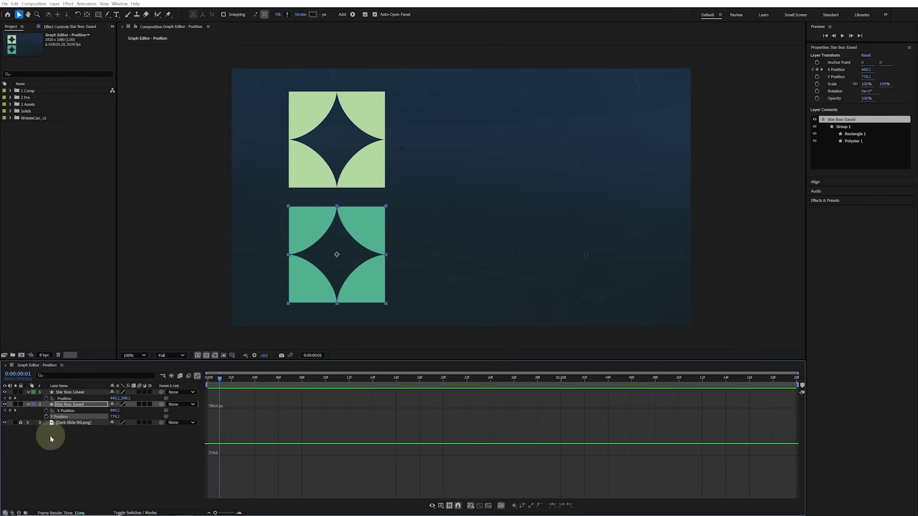
- Stretch the outgoing ease handle of the first X Position keyframe on Star Box: Eased horizontally to about 1:06
click(65, 411)
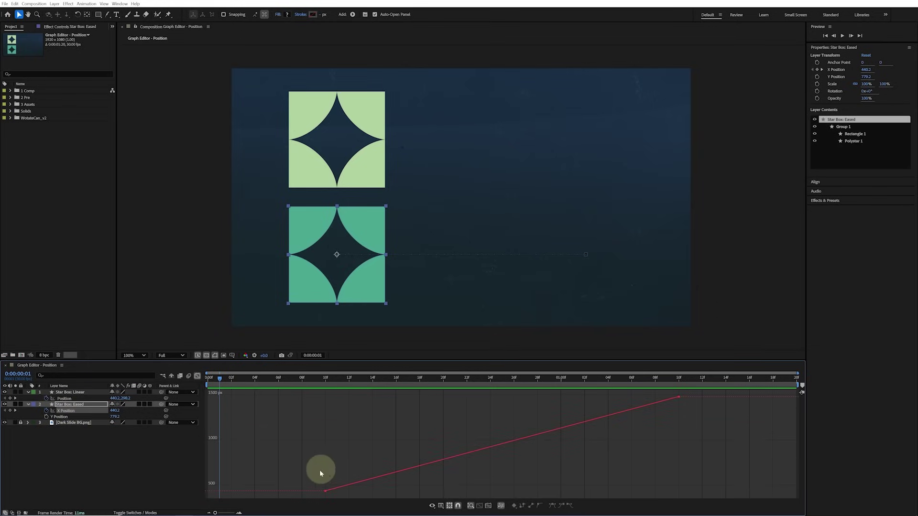
drag(332, 491, 634, 491)
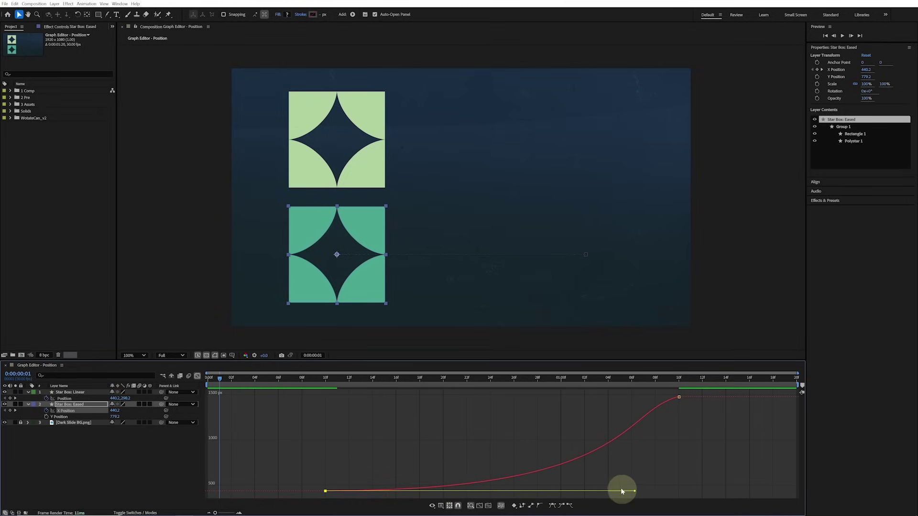
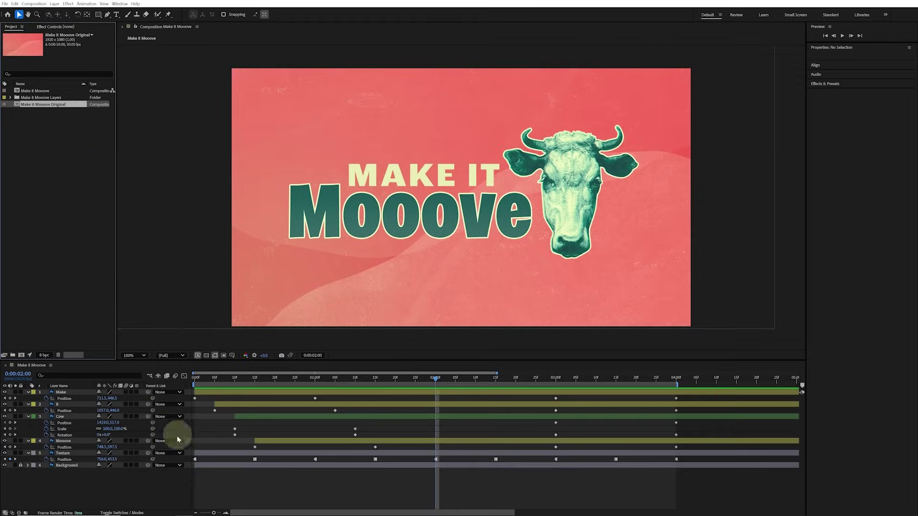
- Play back the Make It Mooove composition to examine its existing animation
key(space)
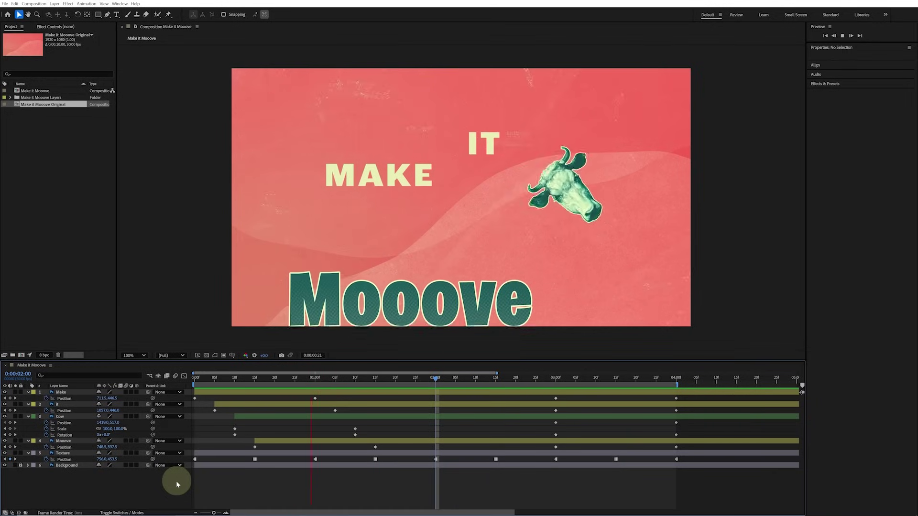
key(space)
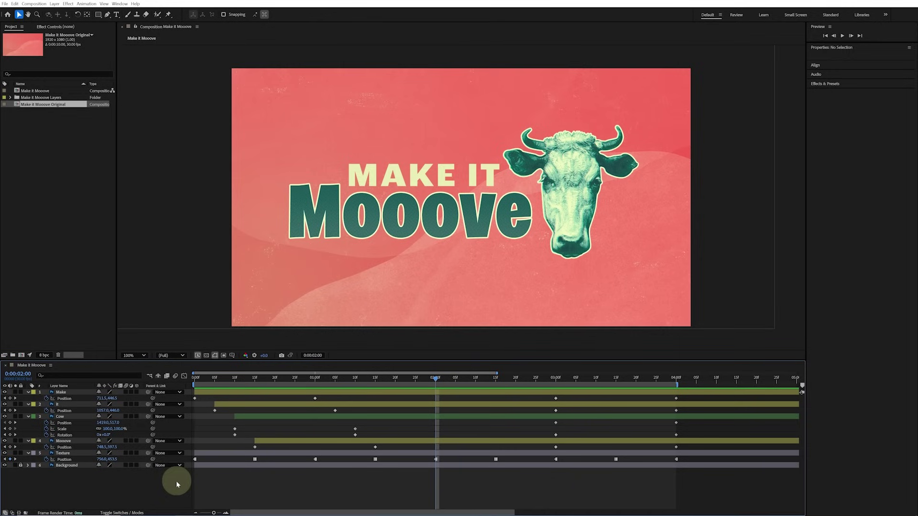
- Collapse the Texture and Cow layers' properties and lock the Texture layer
click(28, 454)
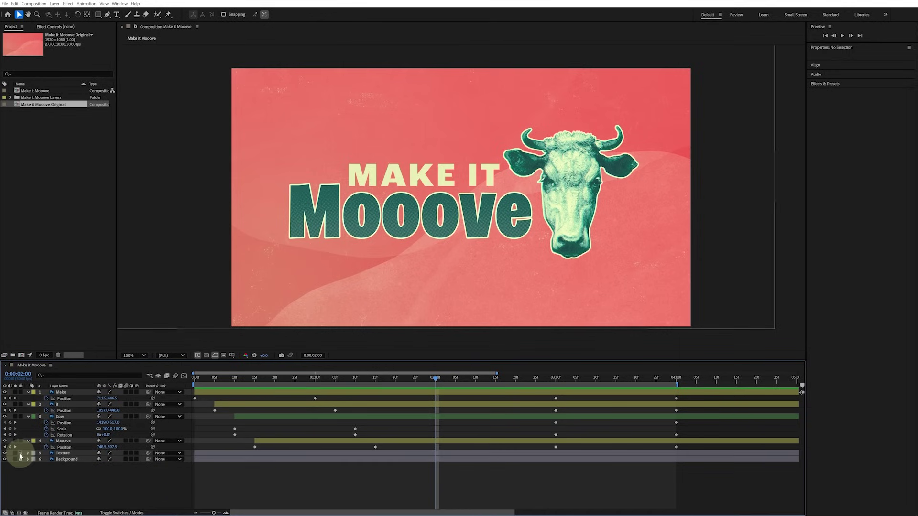
drag(21, 453, 21, 459)
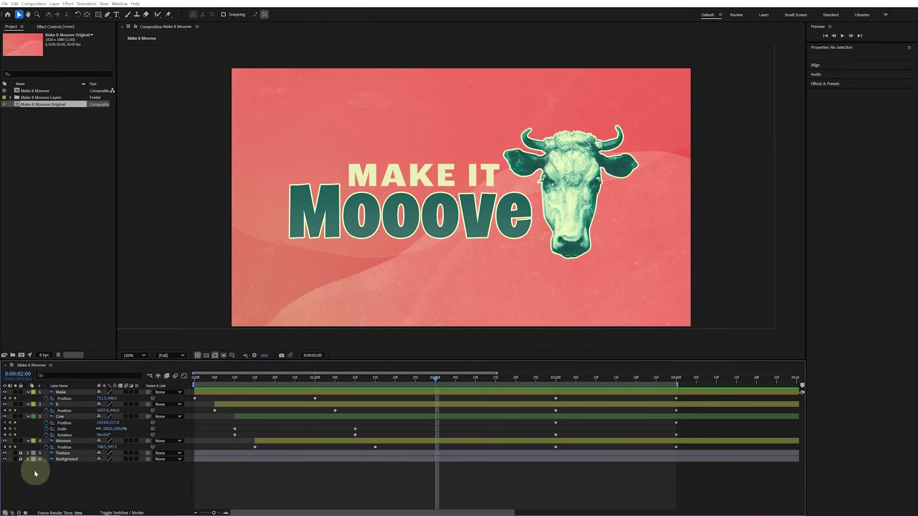
click(29, 417)
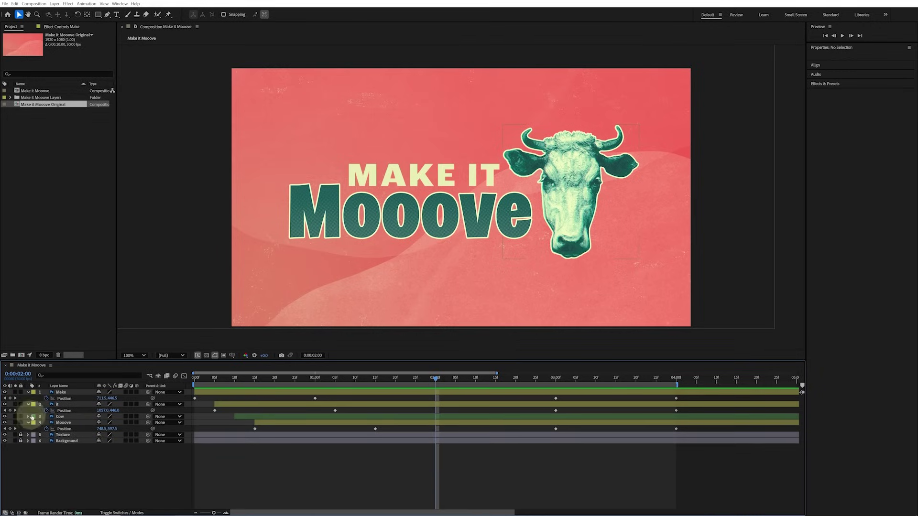
- Separate the Position dimensions of the Make, It and Mooove layers together, leaving all layers deselected
drag(257, 379, 437, 381)
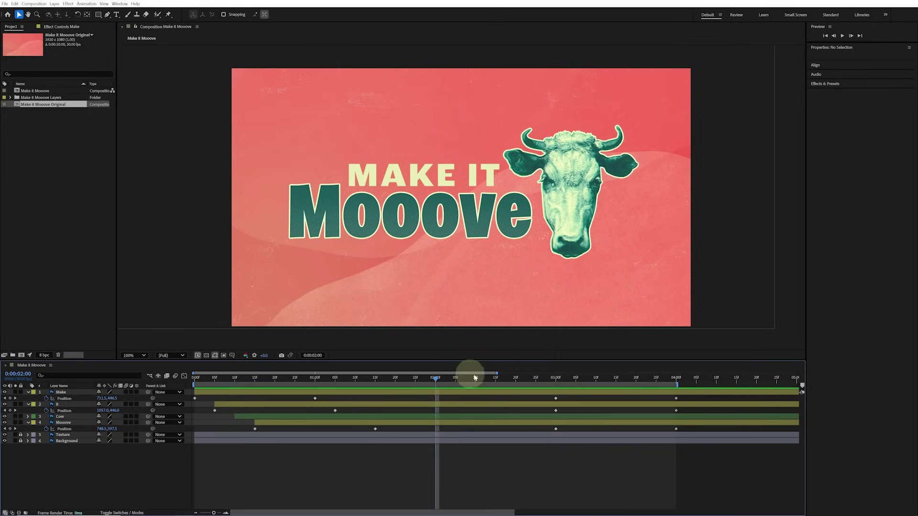
drag(687, 401, 190, 428)
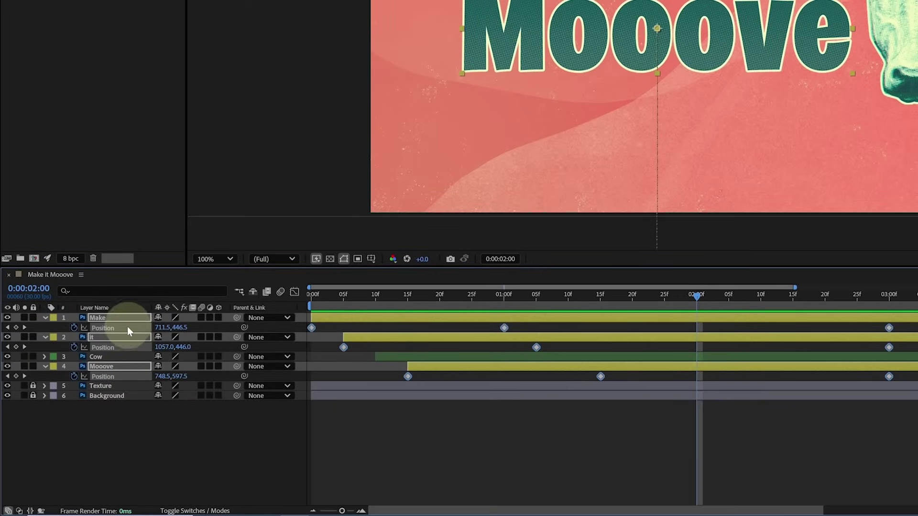
right_click(130, 328)
click(141, 357)
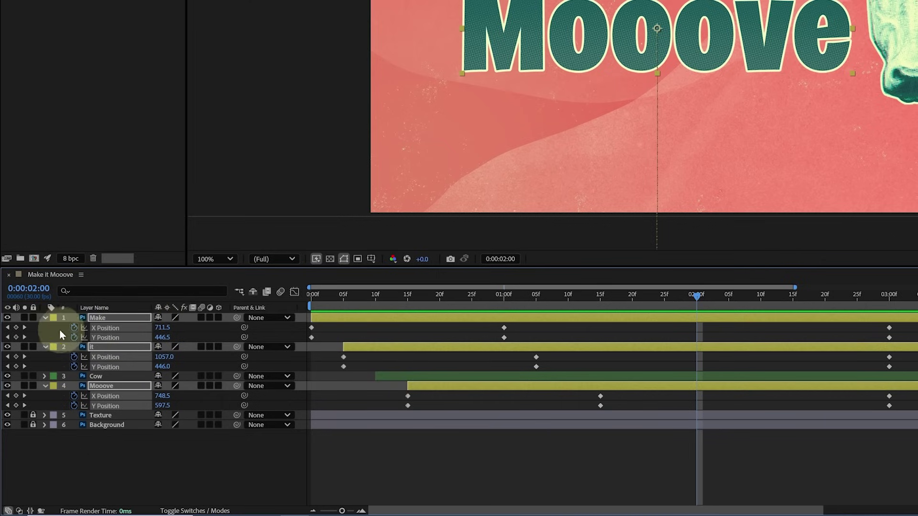
key(F2)
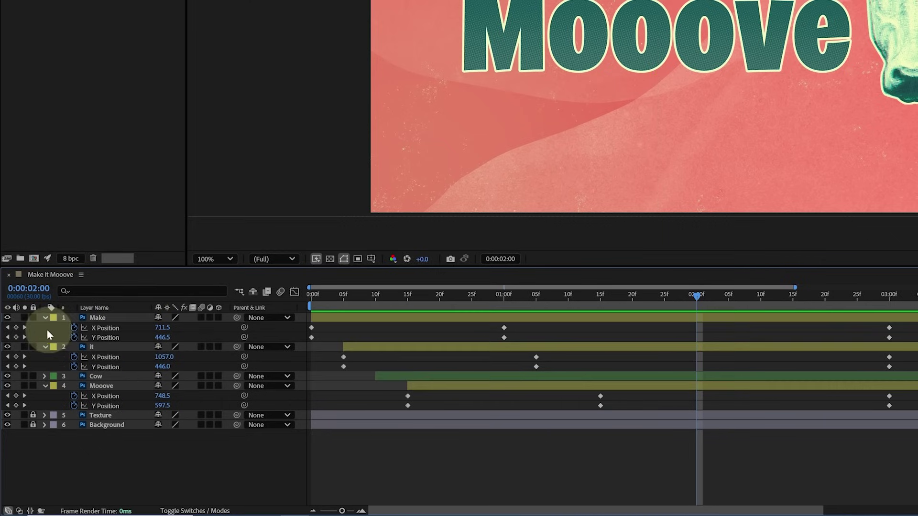
- Remove the keyframes from Make's Y Position and from the X Position of both the It and Mooove layers
click(74, 337)
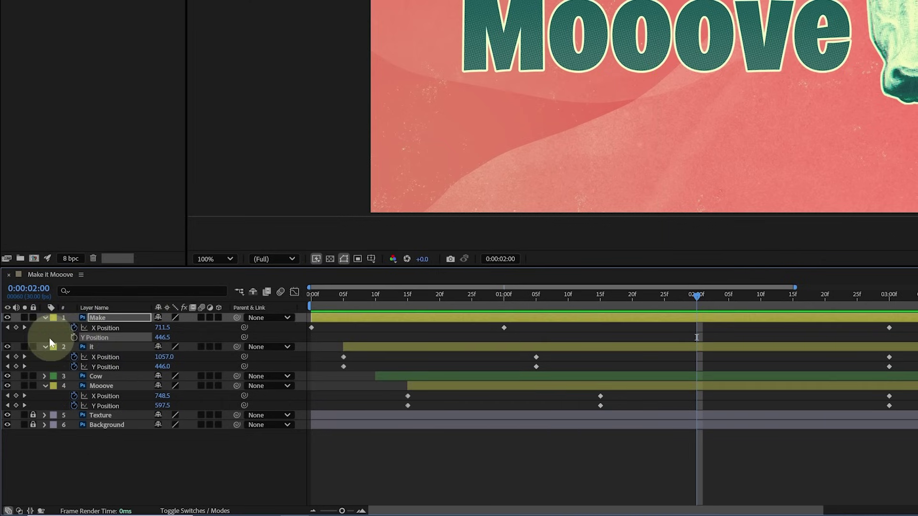
click(98, 348)
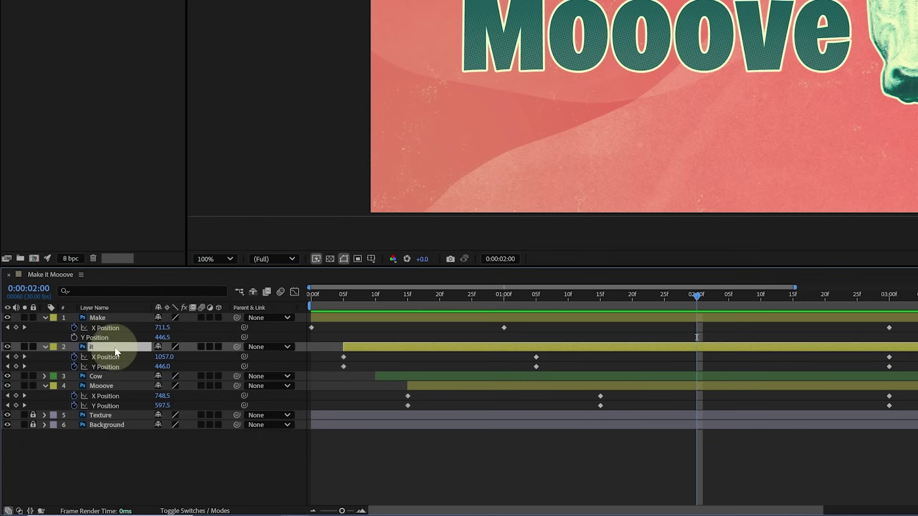
click(73, 358)
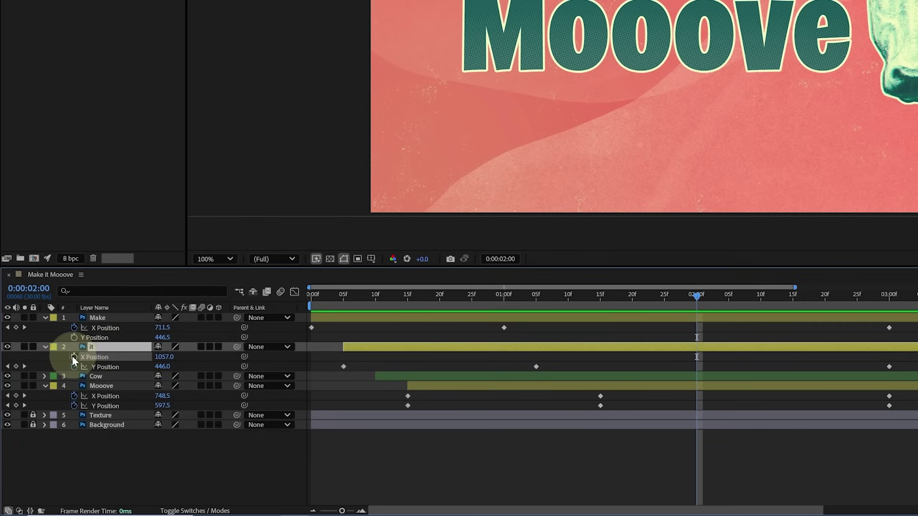
click(92, 385)
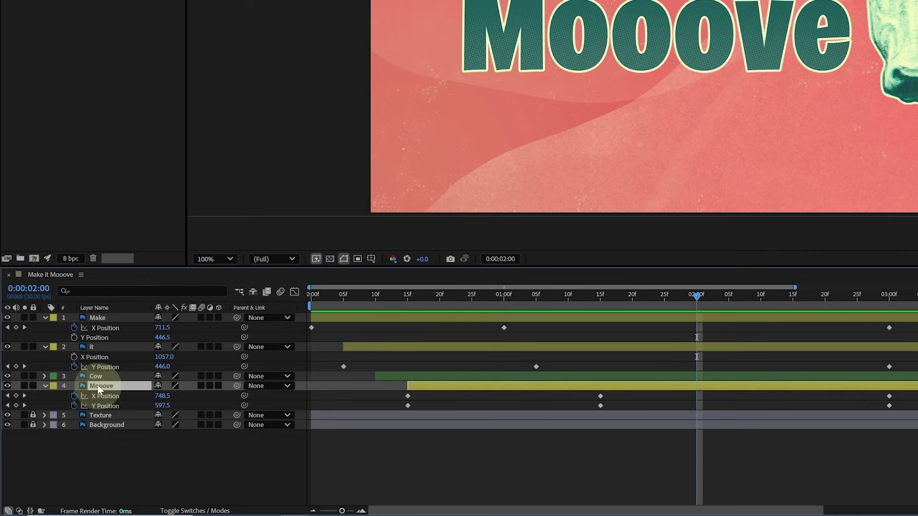
click(74, 396)
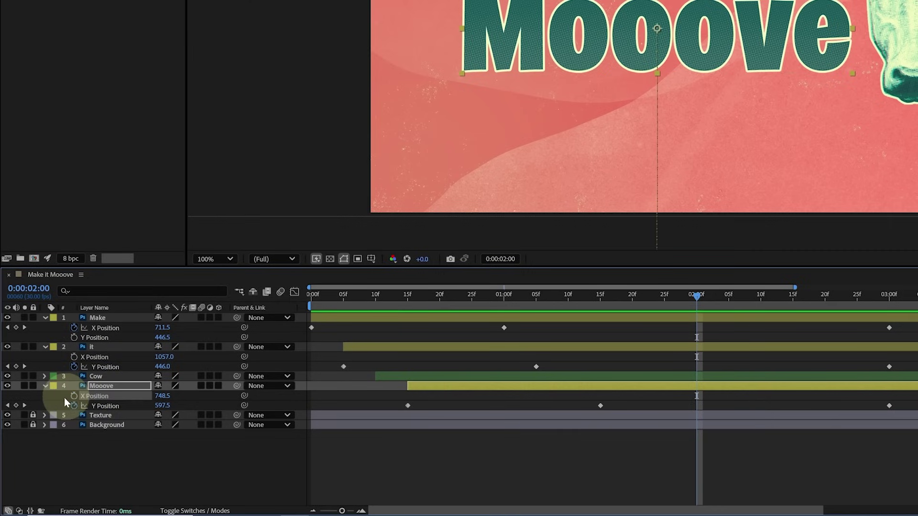
- Show only the keyframed properties of the Make, It and Mooove layers
ctrl+click(110, 350)
ctrl+click(121, 319)
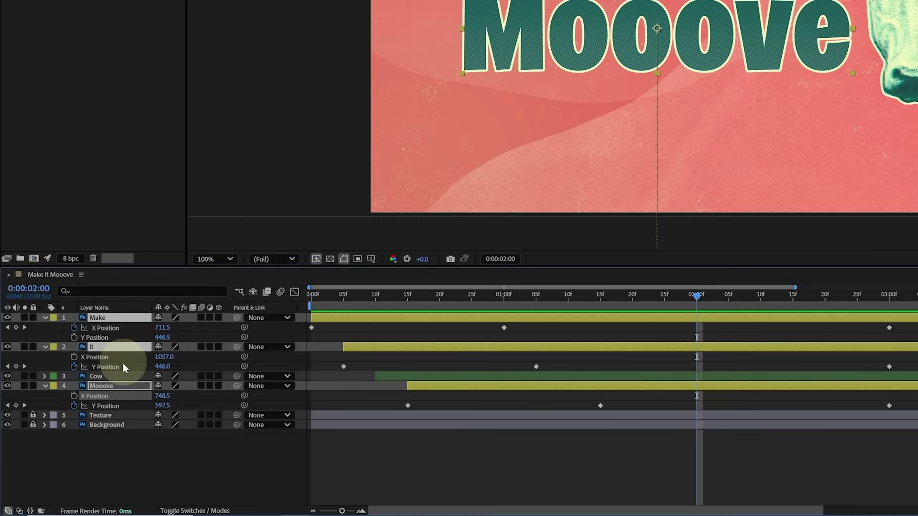
key(u)
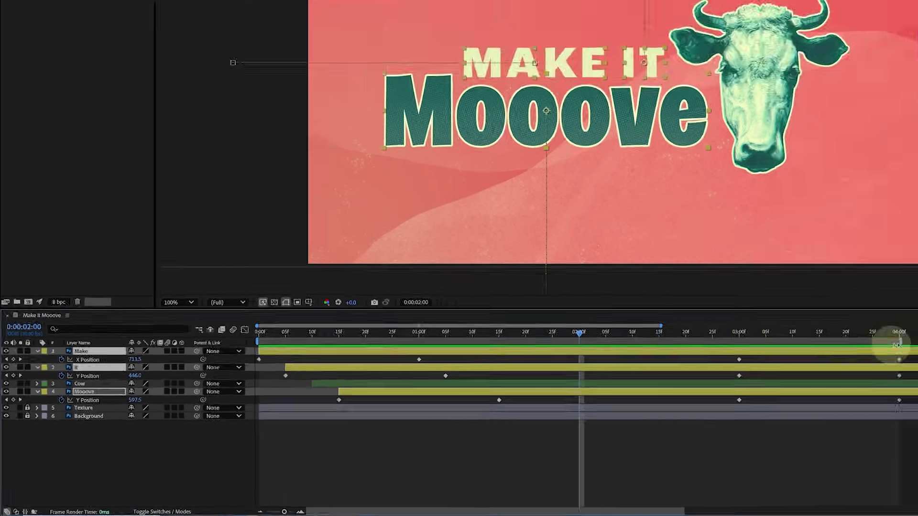
- Apply Easy Ease to all position keyframes of the Make, It and Mooove layers and show their curves in the Graph Editor
click(700, 398)
drag(700, 400, 190, 443)
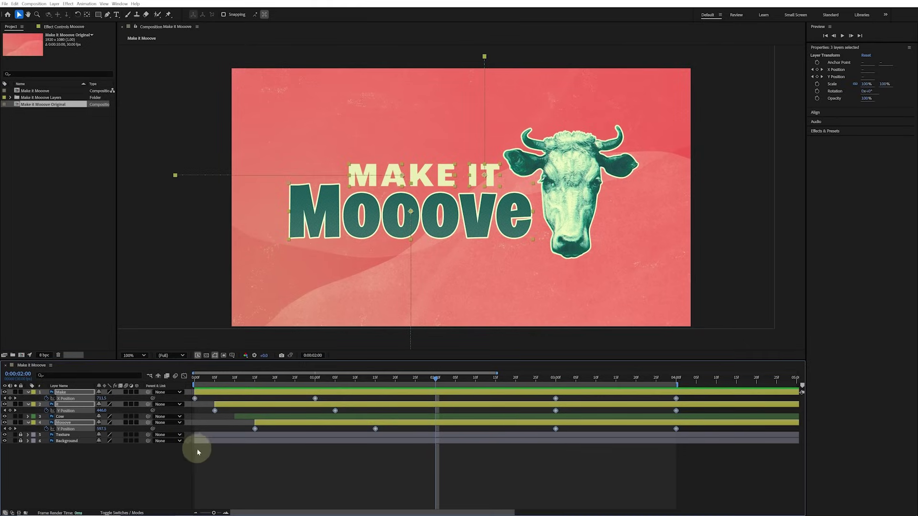
key(F9)
click(184, 379)
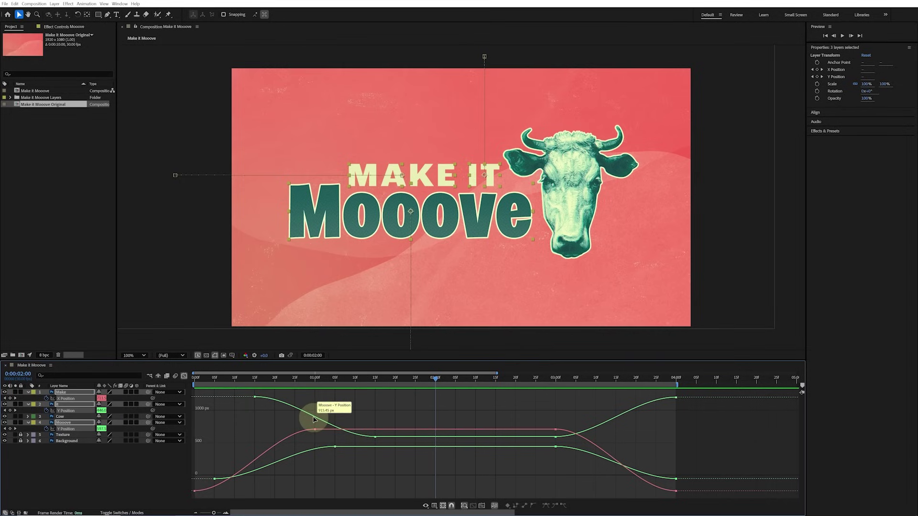
- Examine the layers' speed graph, then return the Graph Editor to the value graph
click(433, 503)
click(447, 439)
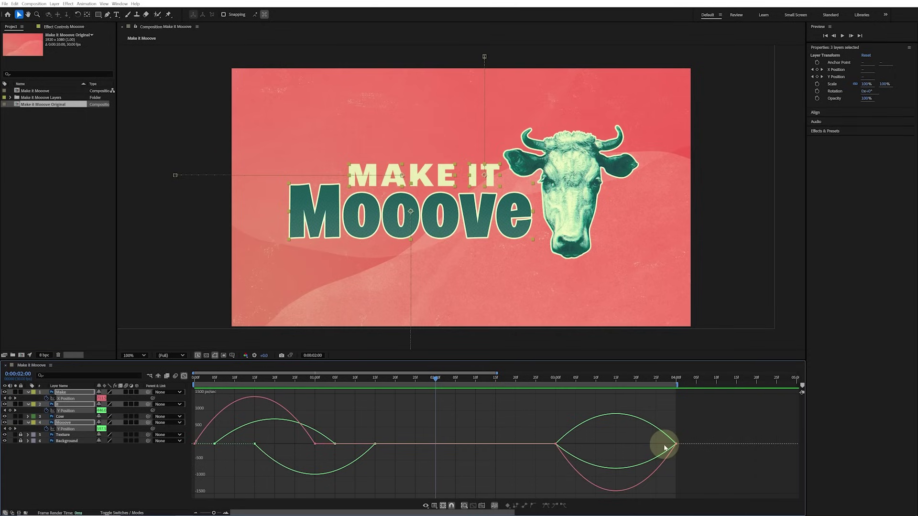
click(434, 505)
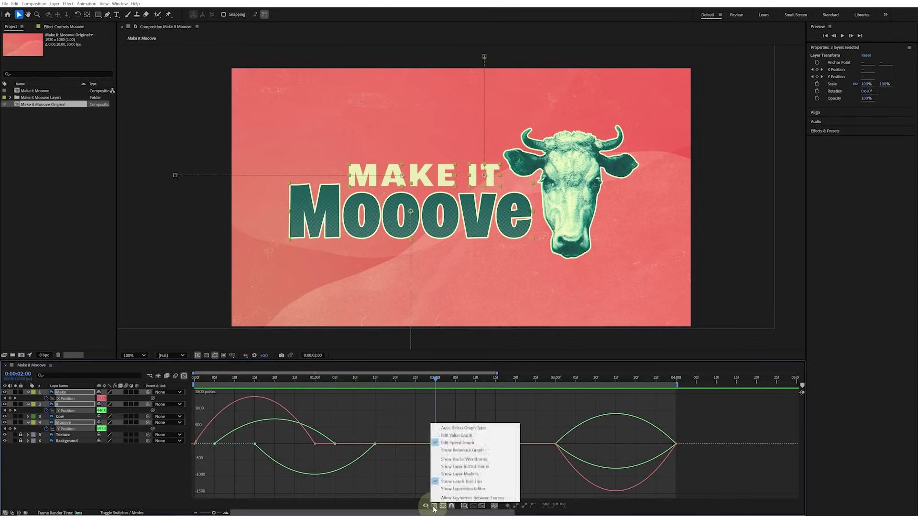
click(456, 436)
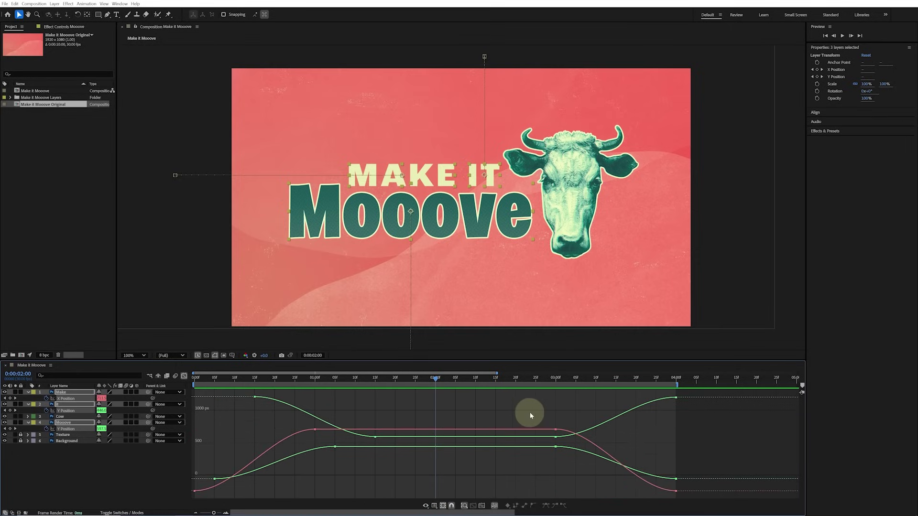
- Stretch the outgoing ease handles of the three layers' keyframes at 3:00 horizontally to about 3:28
double_click(556, 430)
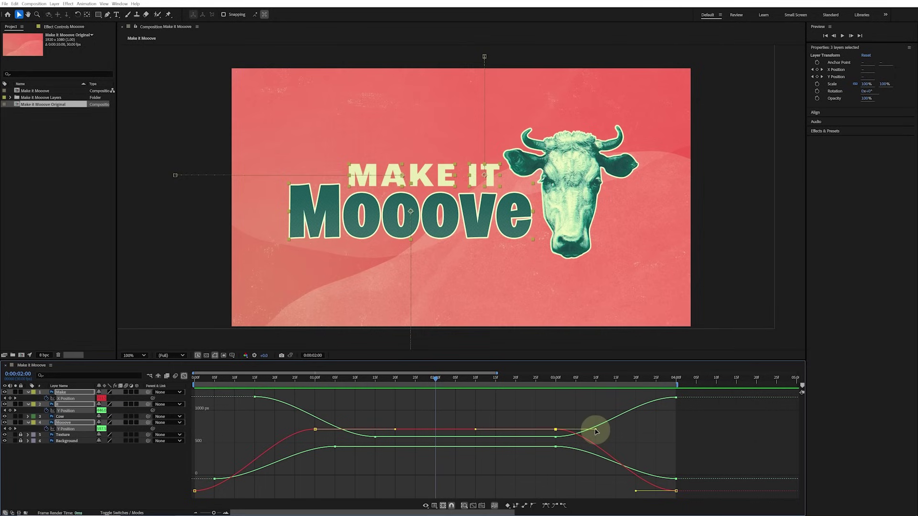
mouse_move(595, 432)
mouse_down()
mouse_move(639, 424)
mouse_move(609, 466)
mouse_move(610, 403)
mouse_move(621, 416)
mouse_move(608, 466)
mouse_move(622, 435)
mouse_move(651, 433)
mouse_move(599, 432)
mouse_move(663, 432)
mouse_move(595, 432)
mouse_up()
click(576, 415)
drag(561, 433, 539, 461)
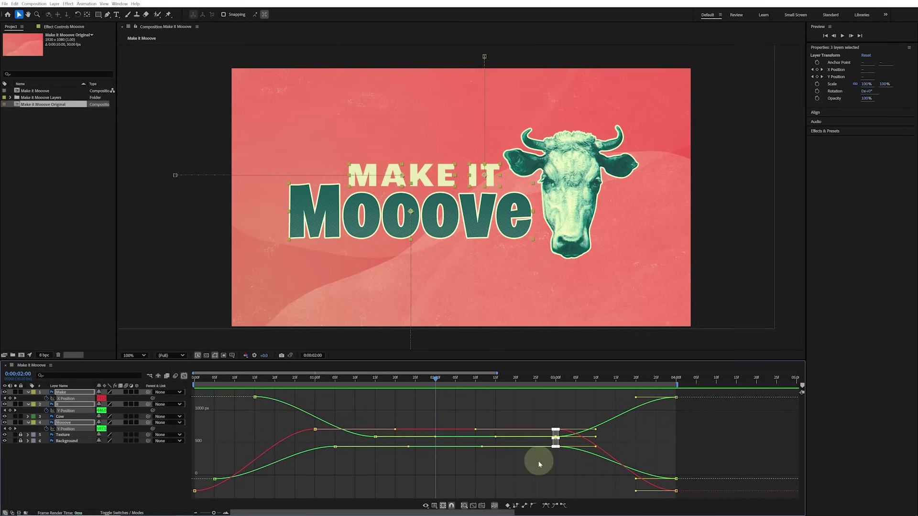
drag(597, 435, 669, 429)
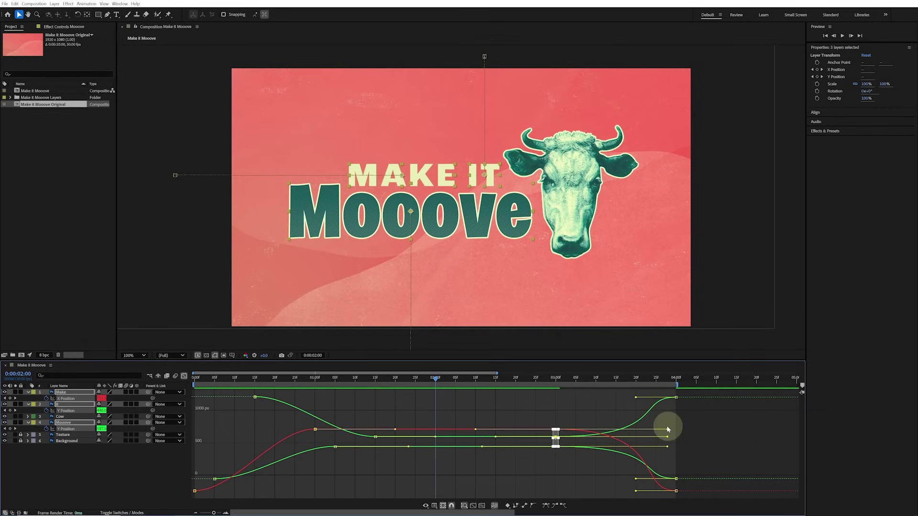
- Lengthen the incoming ease handles of the second keyframes on Make, It and Mooove toward their first keyframes, and preview the animation
drag(388, 413, 216, 429)
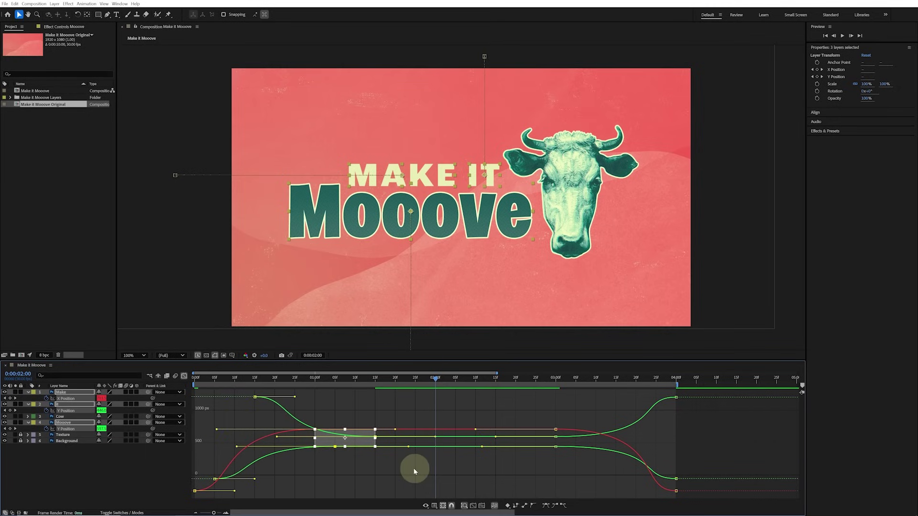
key(space)
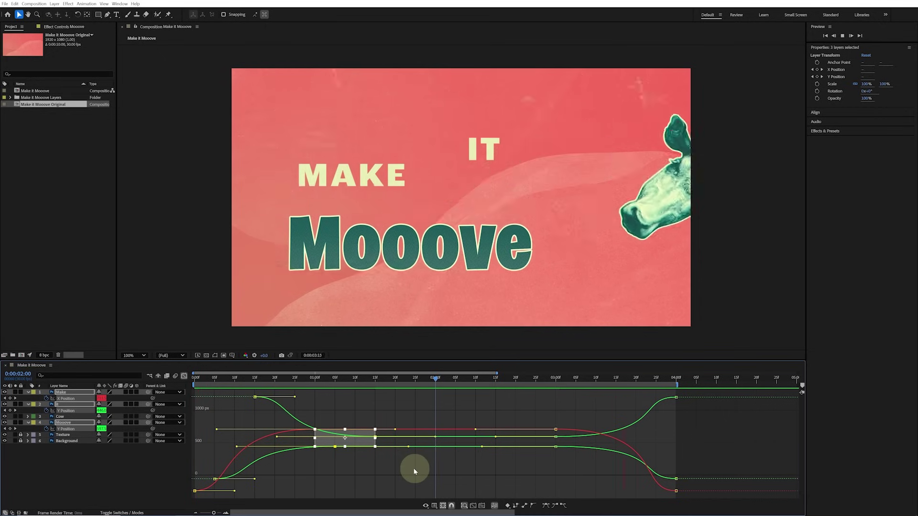
click(345, 452)
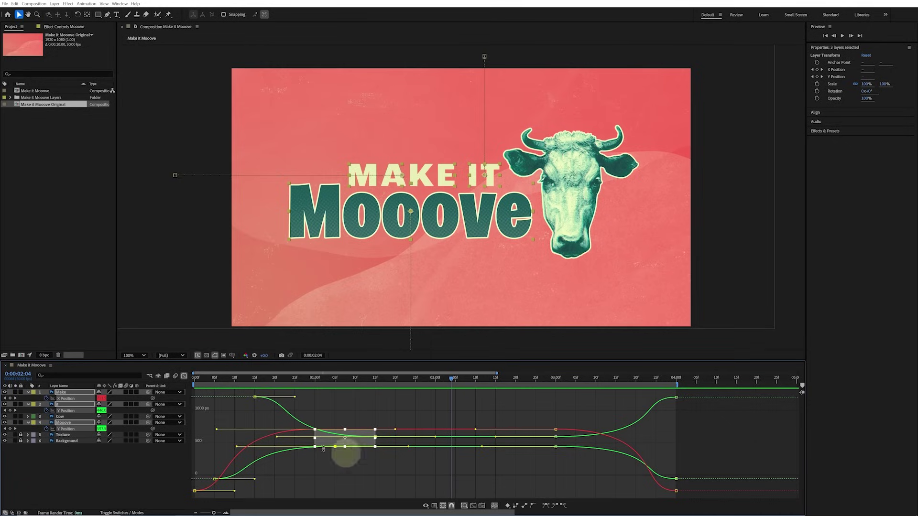
click(184, 376)
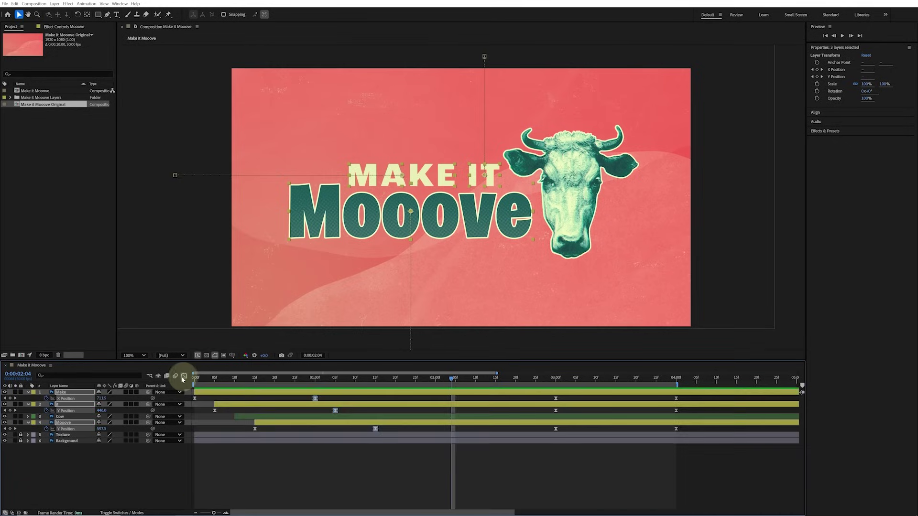
- Reveal the Cow layer's keyframes and bend its exit motion path downward at the 3:00 Position keyframe with the Pen tool
click(28, 392)
click(60, 404)
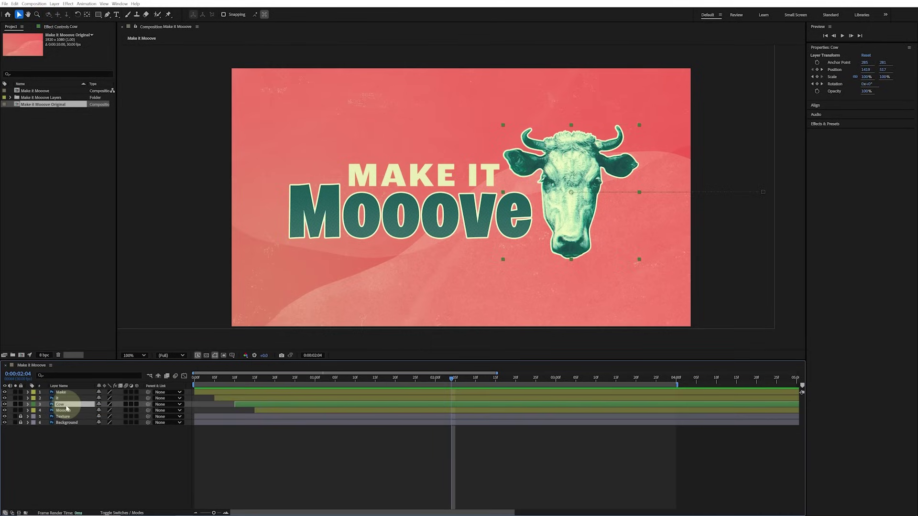
key(u)
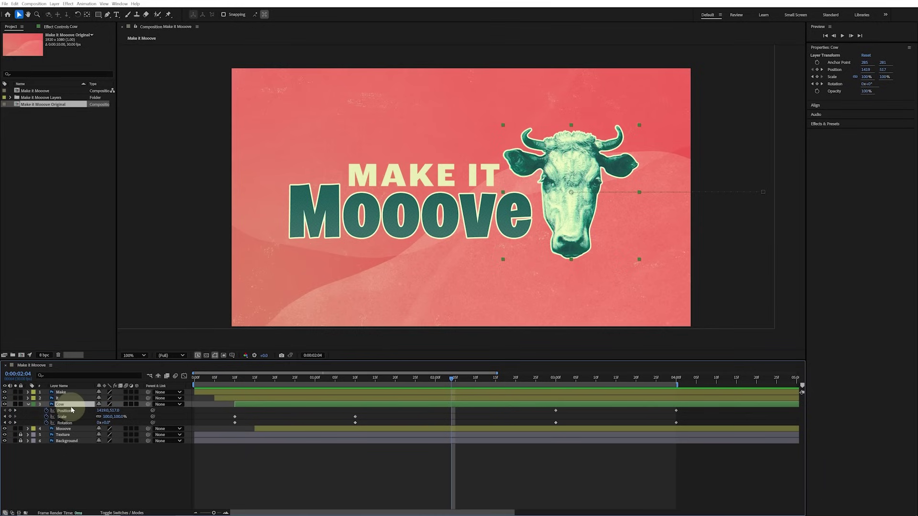
key(k)
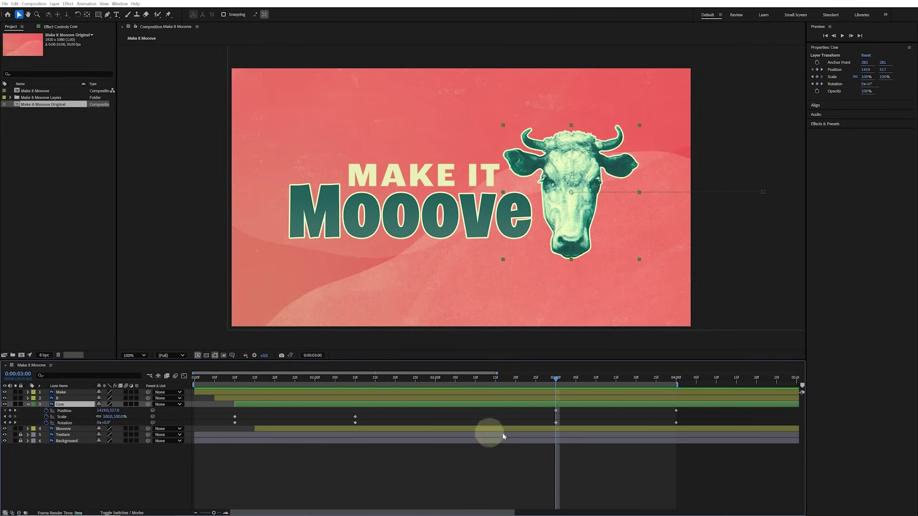
click(555, 410)
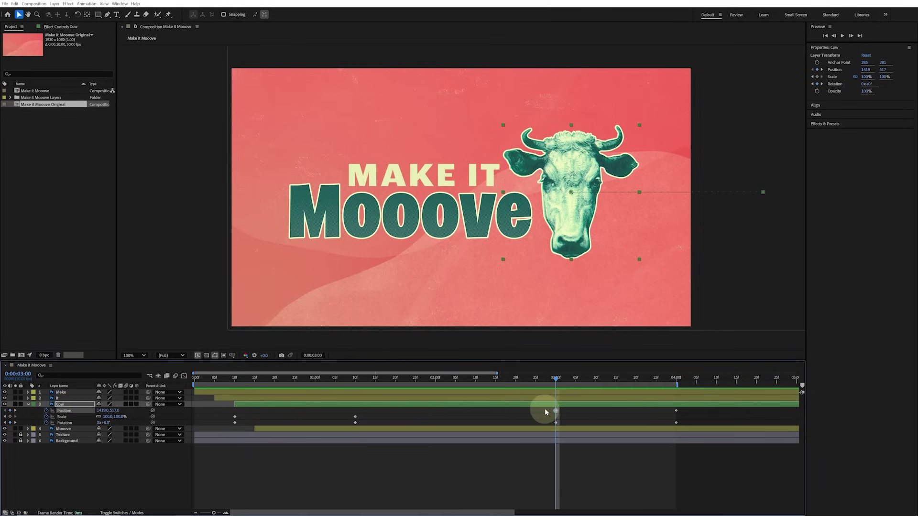
key(g)
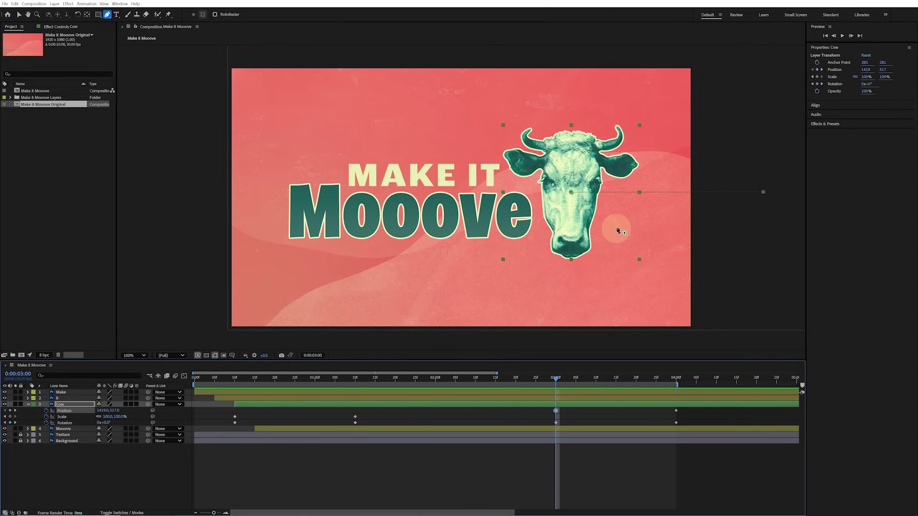
drag(572, 192, 724, 278)
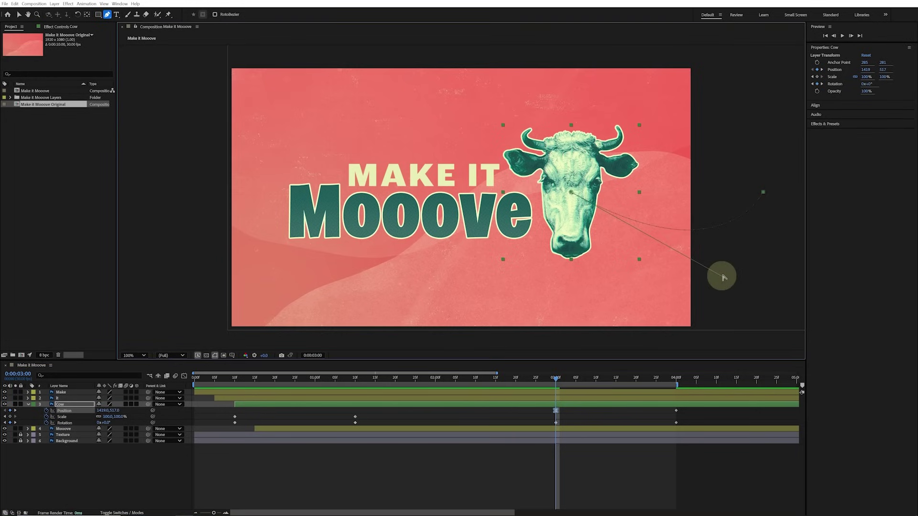
- Lengthen the outgoing ease of the Cow's 3:00 Position keyframe in the speed graph and preview the animation
click(185, 377)
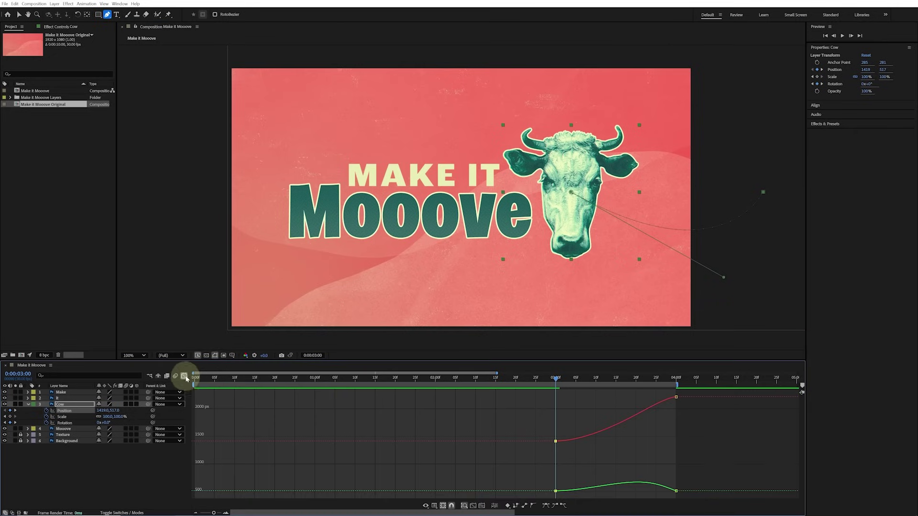
key(v)
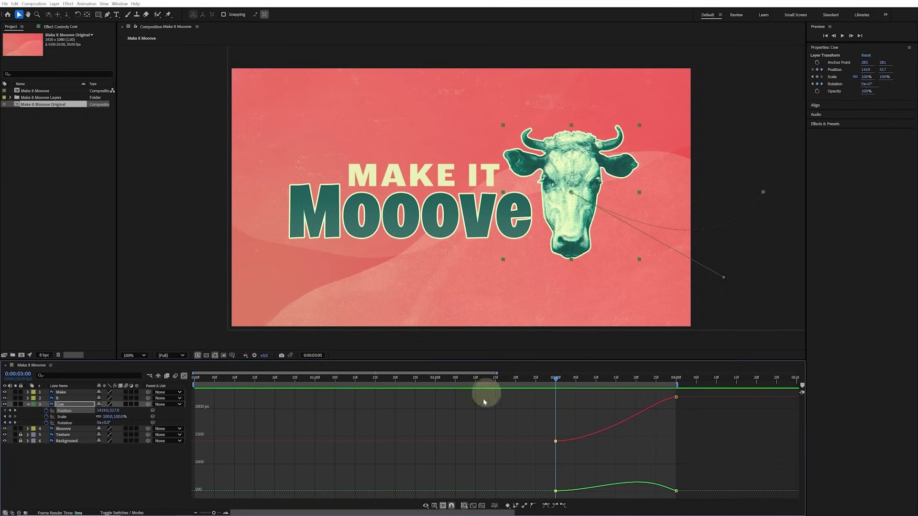
click(425, 506)
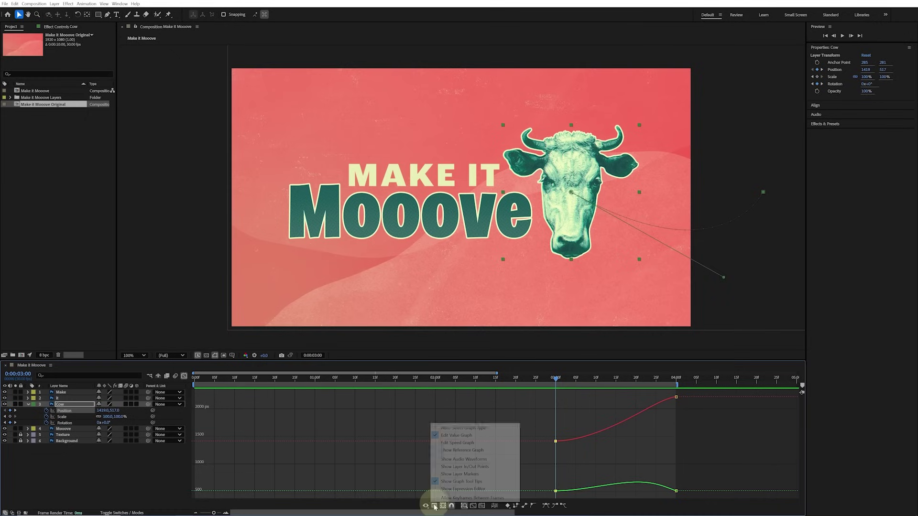
click(457, 443)
drag(557, 491, 612, 491)
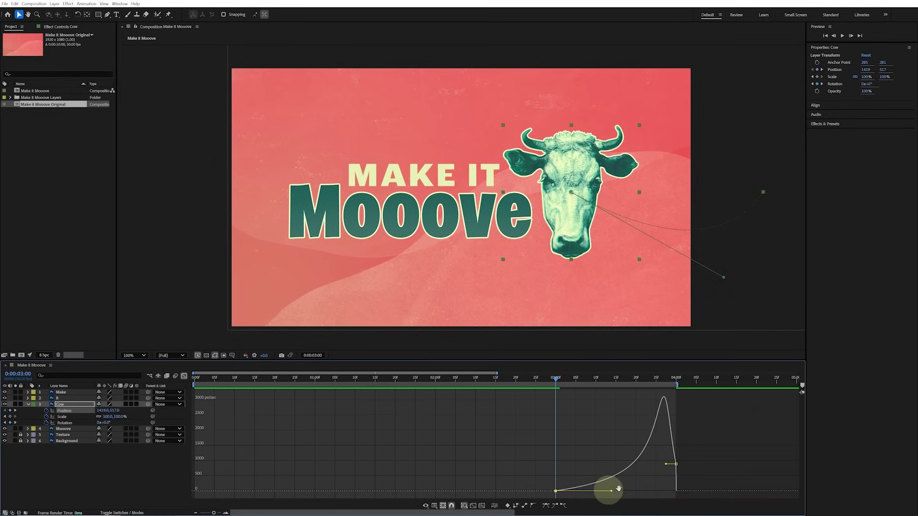
key(space)
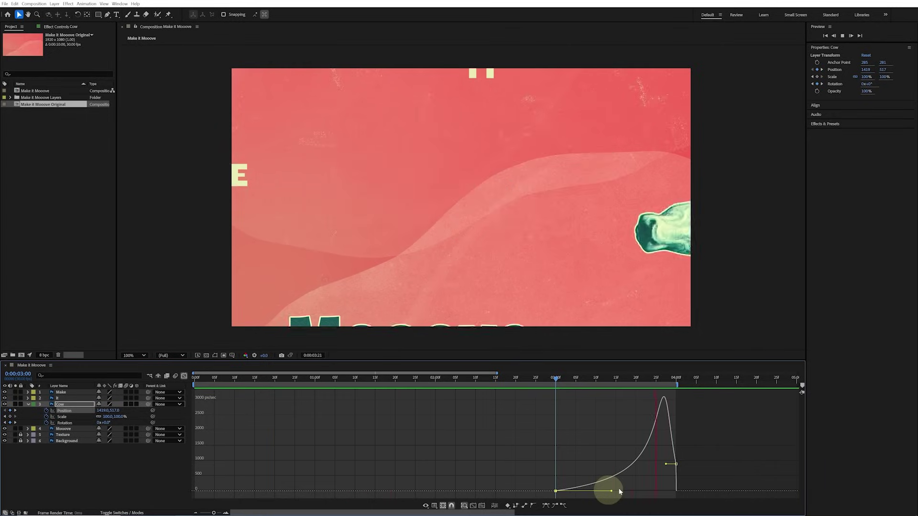
key(space)
- Apply Easy Ease to the Cow's second Scale and Rotation keyframes and its 3:00 Rotation keyframe, and show their speed curves
click(183, 376)
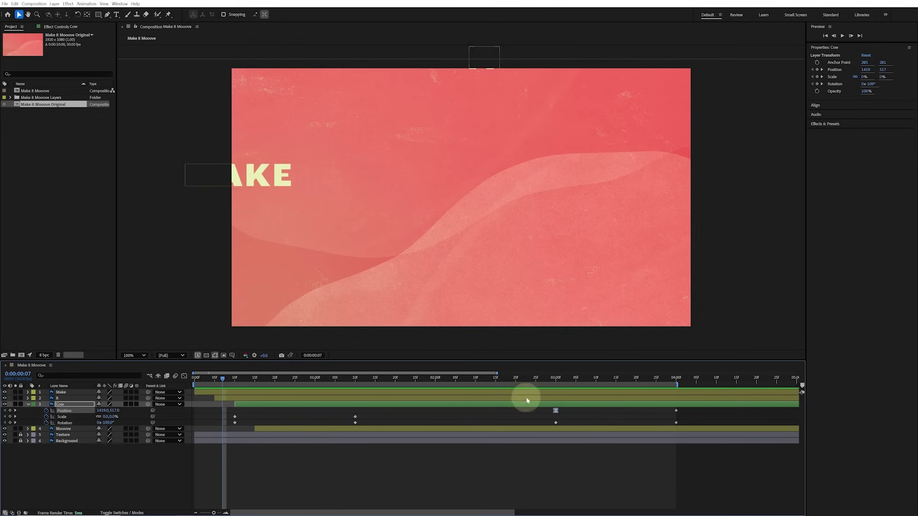
click(435, 378)
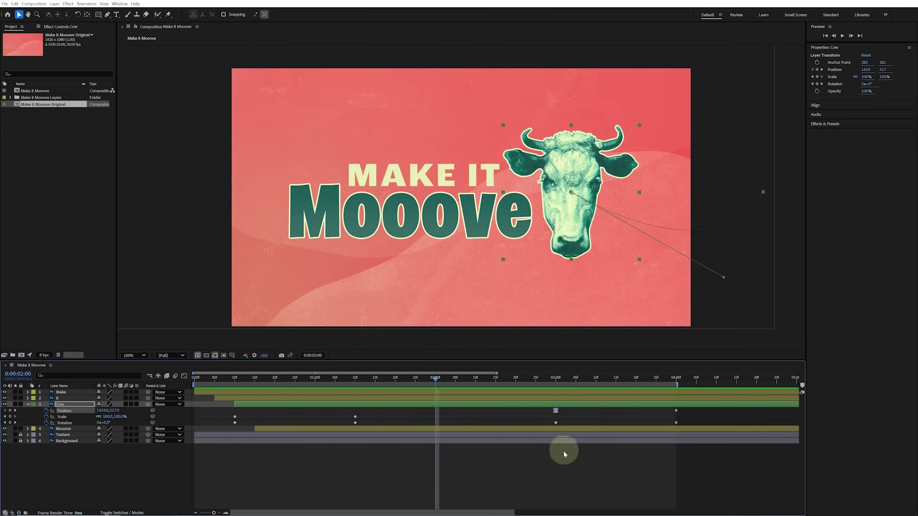
drag(563, 415, 344, 427)
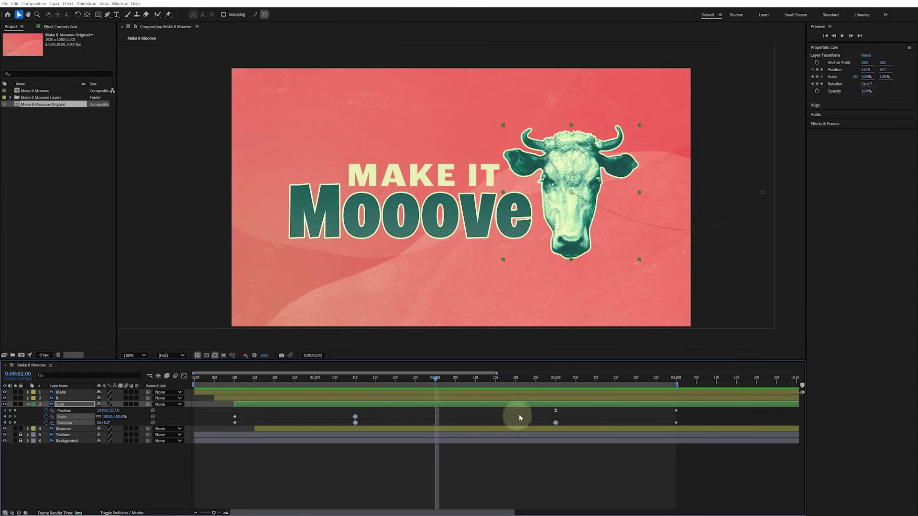
click(184, 377)
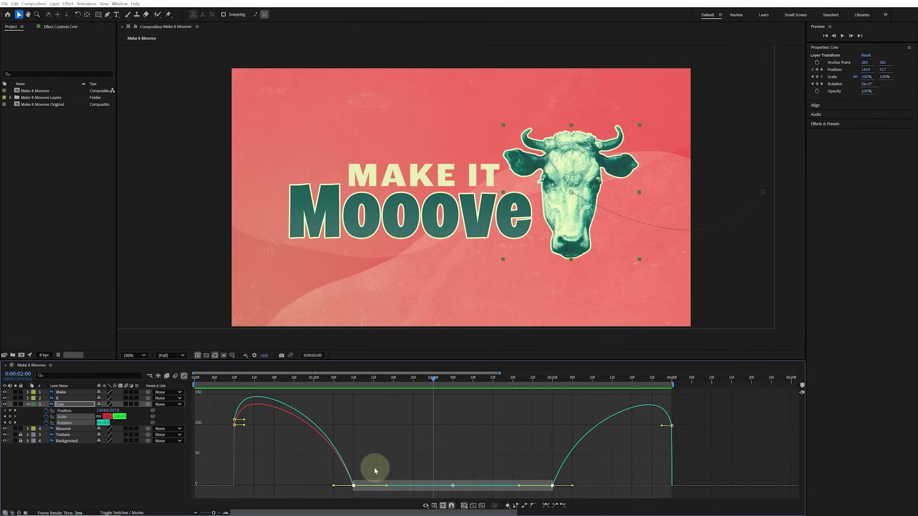
- Lengthen the incoming ease at the Cow's second Scale and Rotation keyframes and the outgoing ease at 3:00, and preview the animation
drag(372, 470, 309, 489)
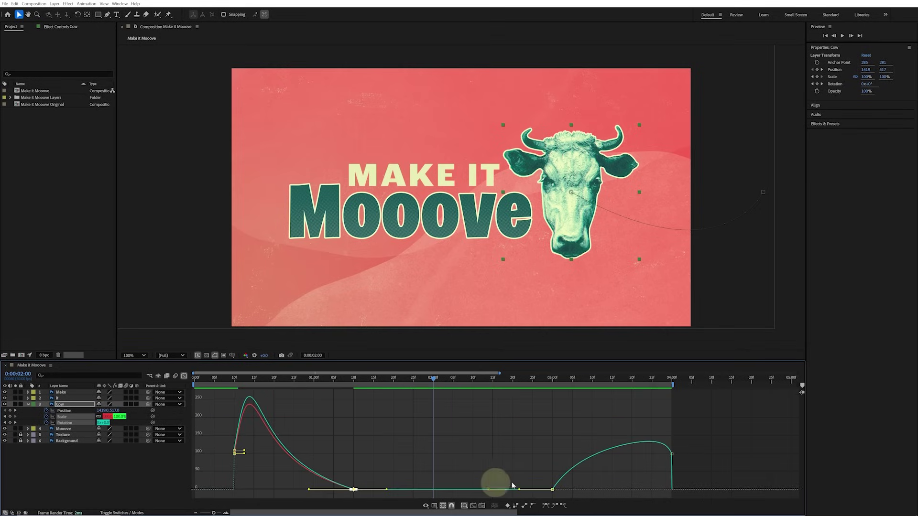
drag(557, 483, 595, 495)
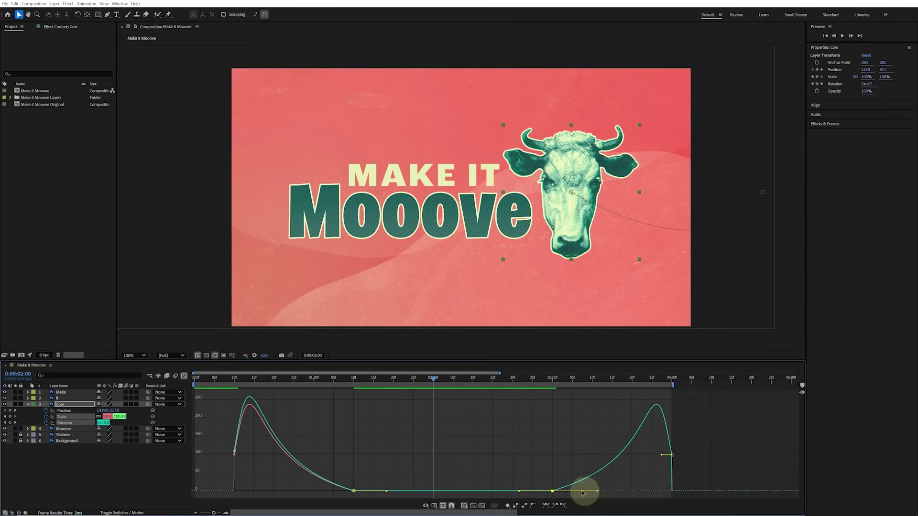
click(184, 376)
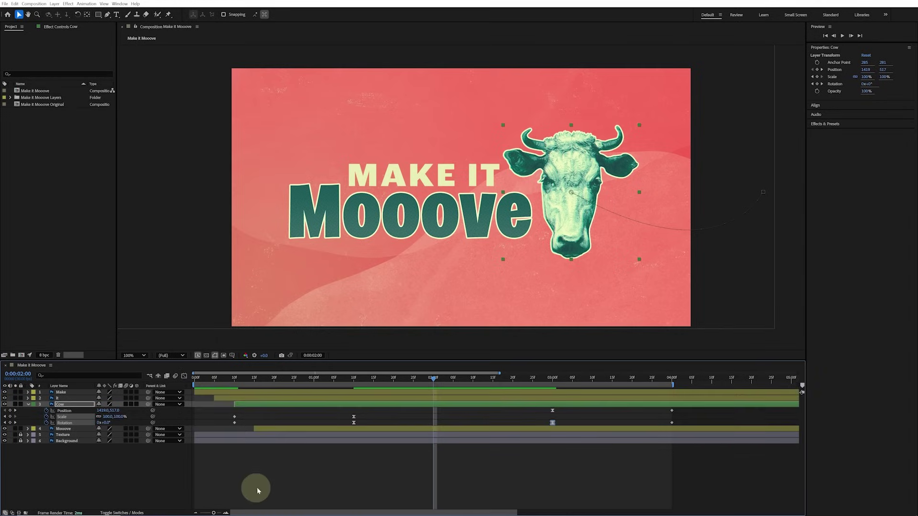
click(258, 487)
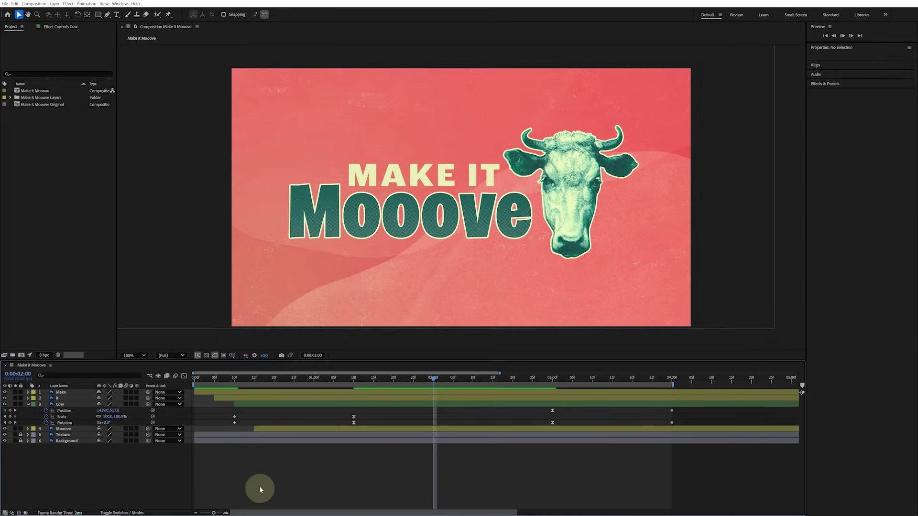
key(space)
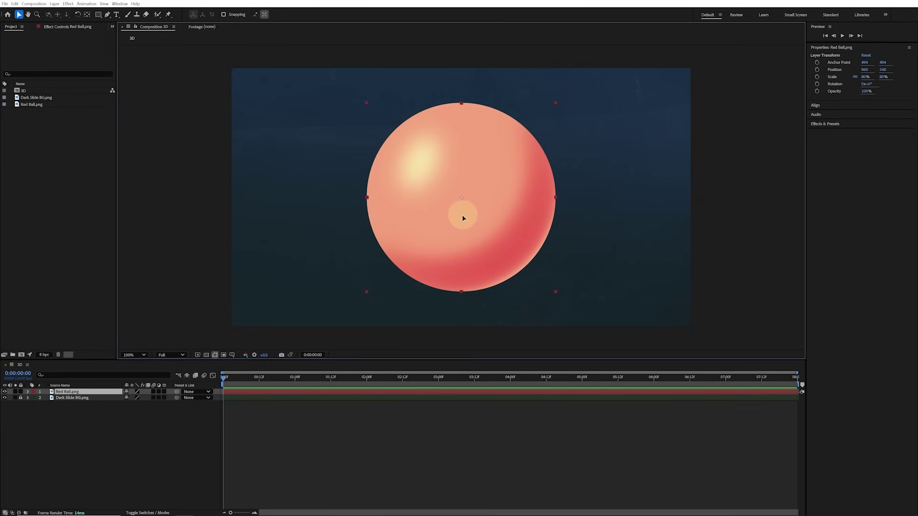
- Turn the Red Ball.png layer into a 3D layer
mouse_move(463, 218)
mouse_down()
mouse_move(405, 222)
mouse_move(498, 225)
mouse_move(470, 135)
mouse_move(474, 260)
mouse_move(490, 228)
mouse_move(443, 207)
mouse_move(479, 211)
mouse_move(468, 207)
mouse_up()
click(164, 392)
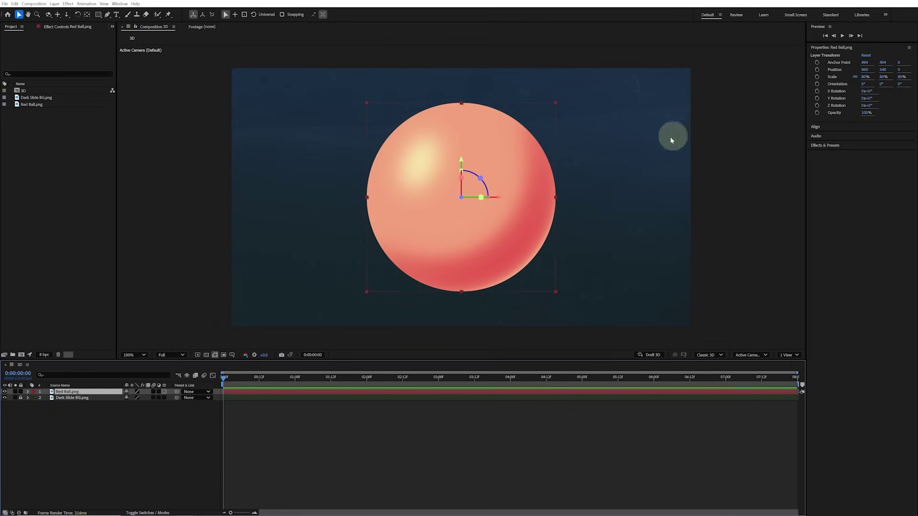
- Try moving the red ball and rotating it about its X axis with the 3D gizmo, undoing each change
drag(462, 201, 205, 324)
key(ctrl+z)
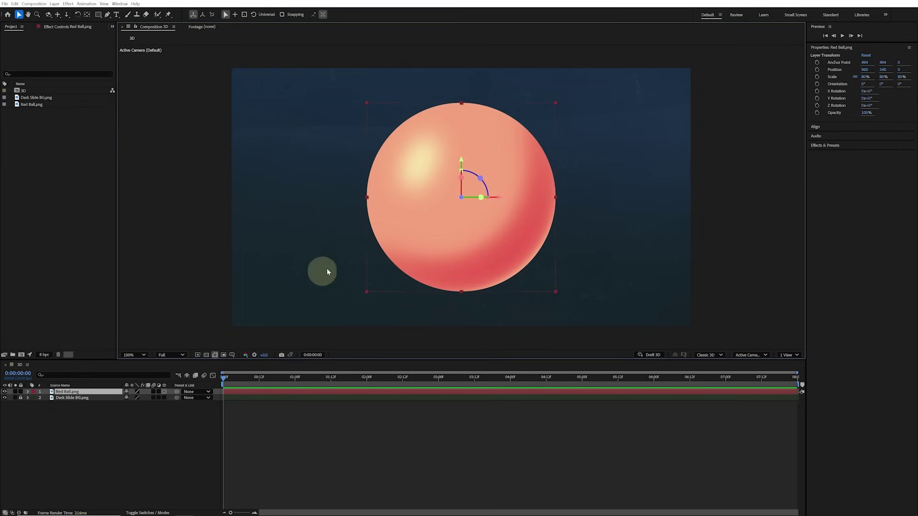
drag(461, 177, 475, 222)
key(ctrl+z)
- Rotate the red ball freely in 3D space with the Rotate tool
click(77, 15)
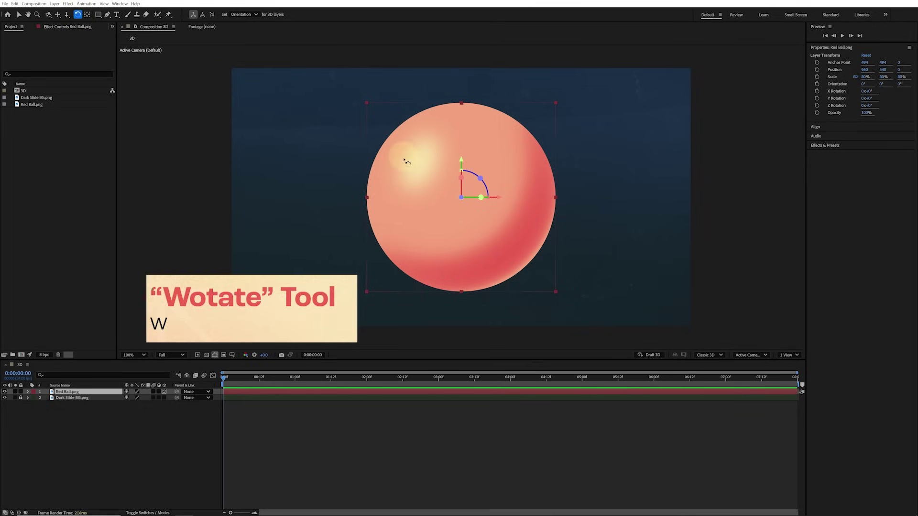
mouse_move(410, 171)
mouse_down()
mouse_move(396, 188)
mouse_move(418, 153)
mouse_move(393, 171)
mouse_up()
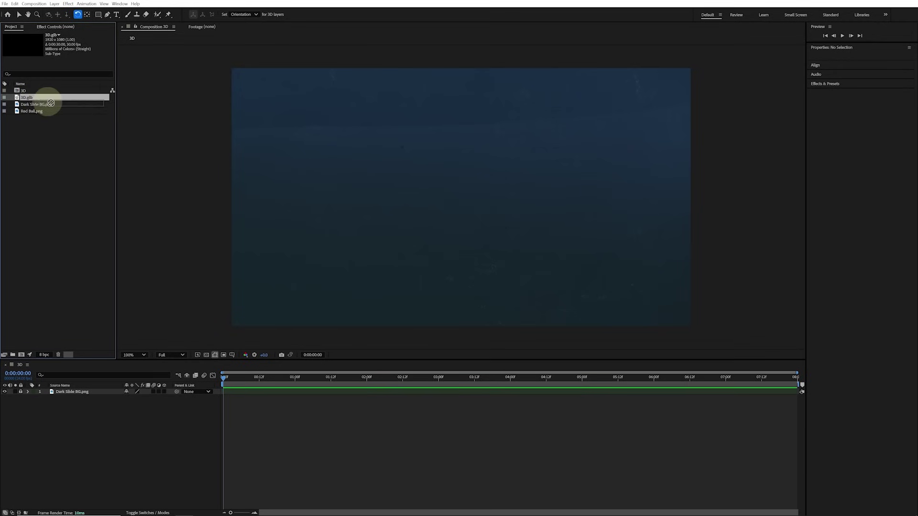
- Add the 3D.glb model to the composition with a 310% object scale and adjust its placement in the frame
drag(51, 103, 461, 198)
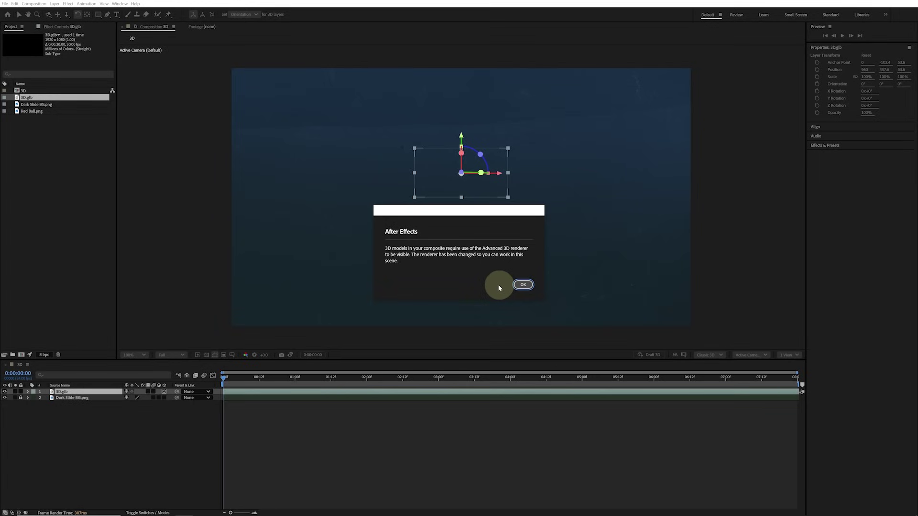
click(523, 285)
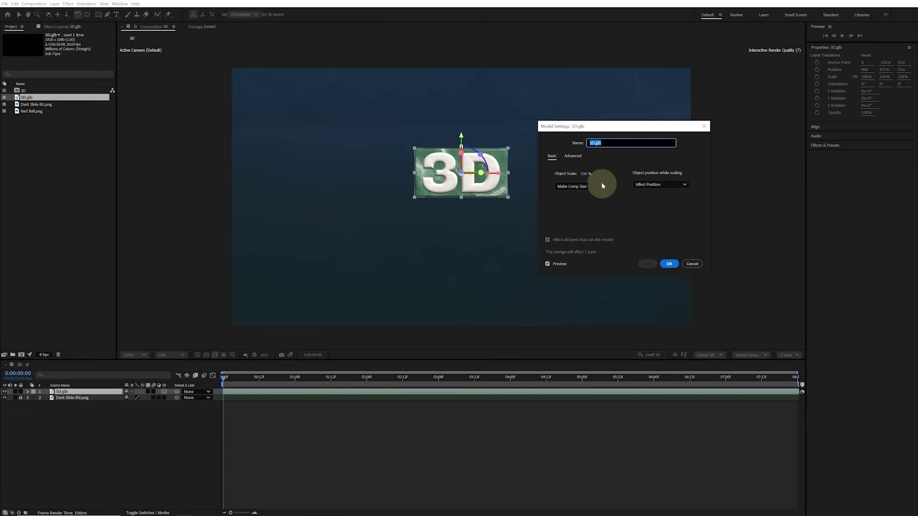
drag(618, 170, 652, 168)
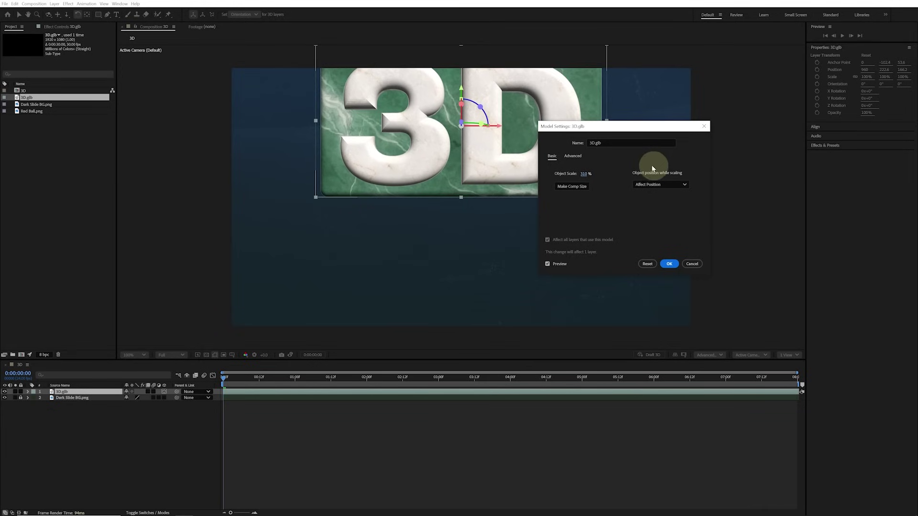
click(669, 264)
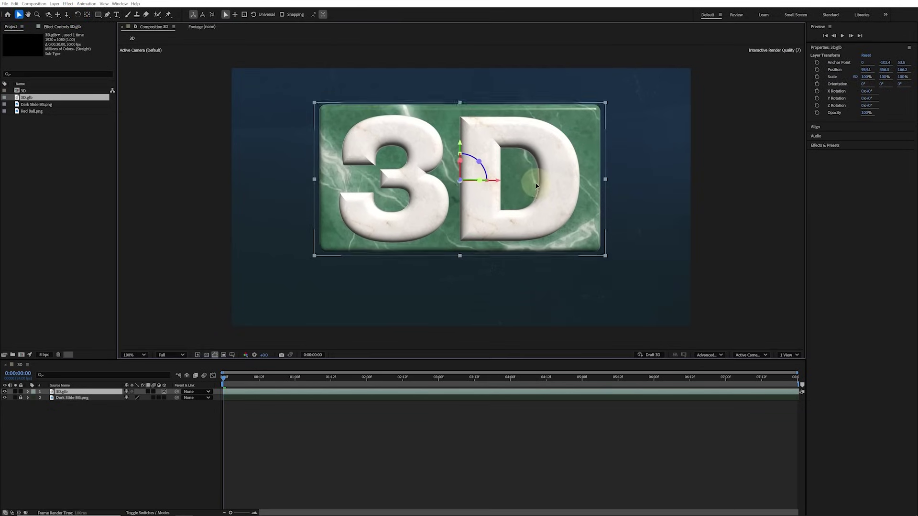
drag(536, 184, 543, 109)
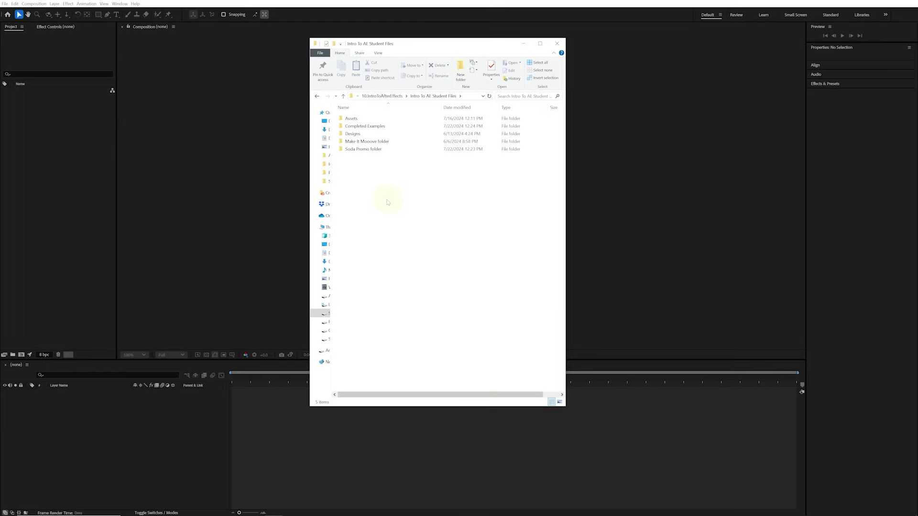
- Open the Soda Promo project from the Soda Promo folder in the student files
double_click(358, 150)
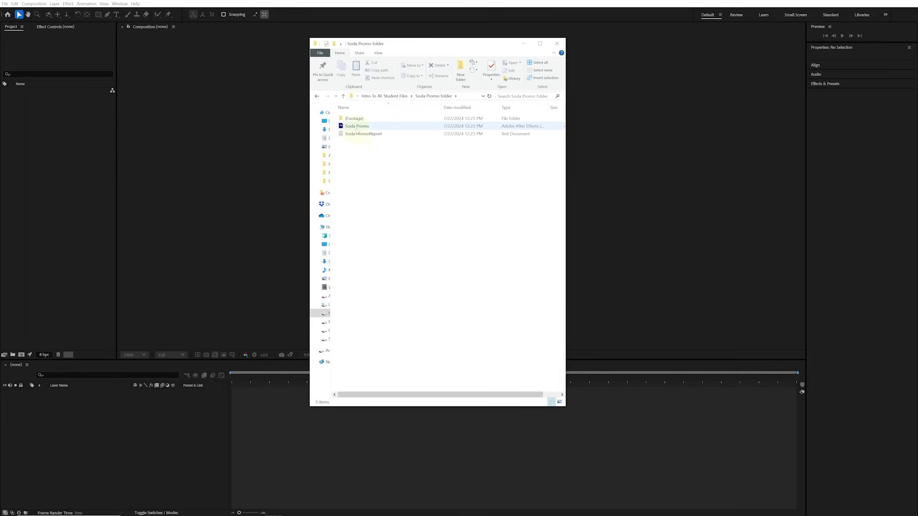
click(376, 127)
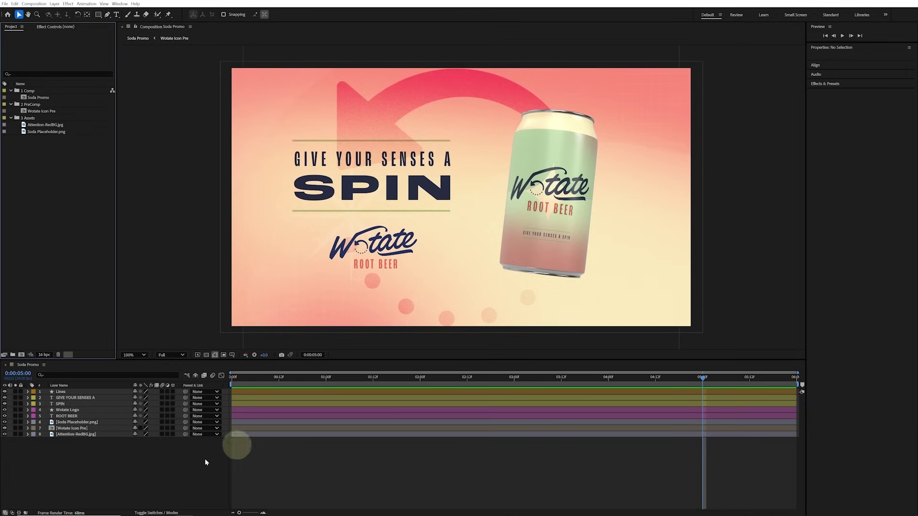
- Examine the layers' blending modes in the Soda Promo timeline, then return to the layer switches
click(153, 508)
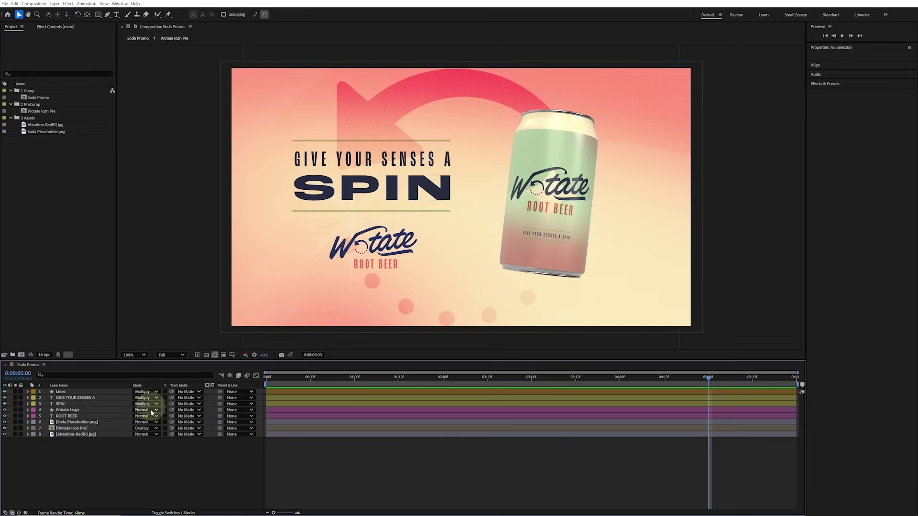
click(178, 512)
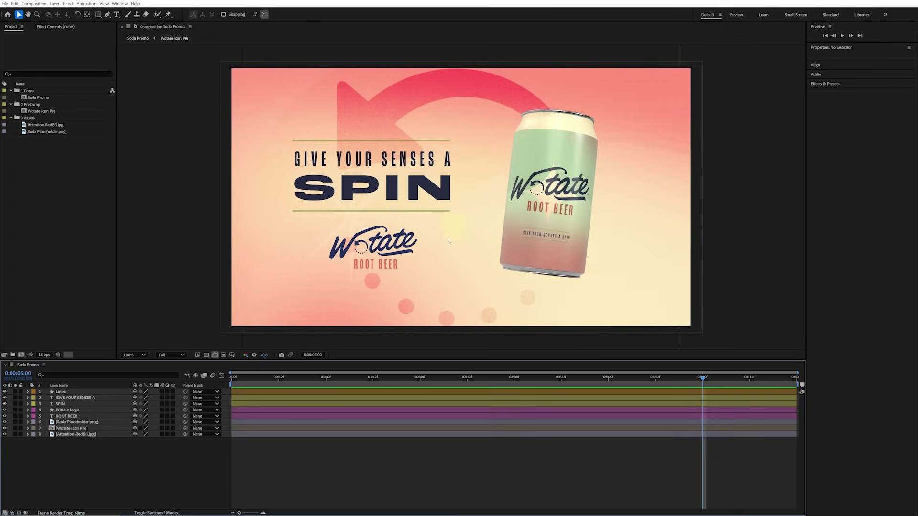
- Move the Soda Placeholder.png layer down and left so the can sits against the SPIN text
click(567, 163)
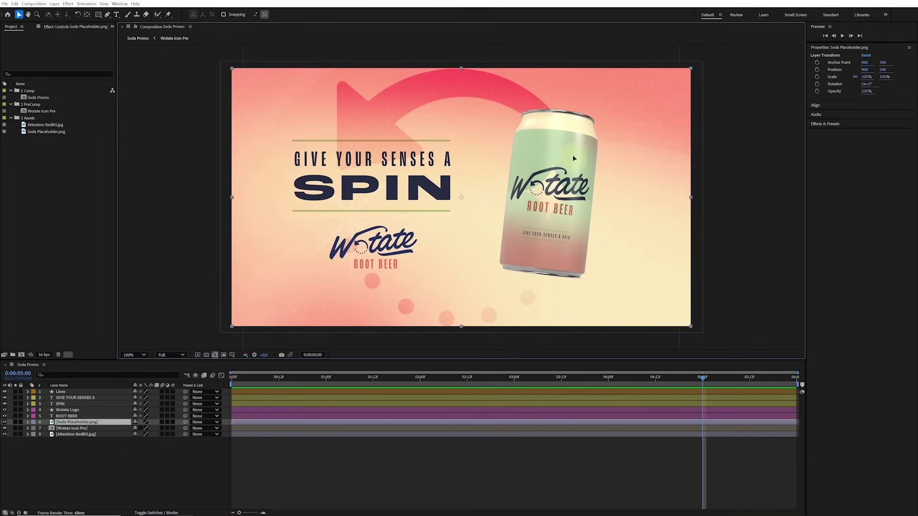
drag(574, 158, 553, 182)
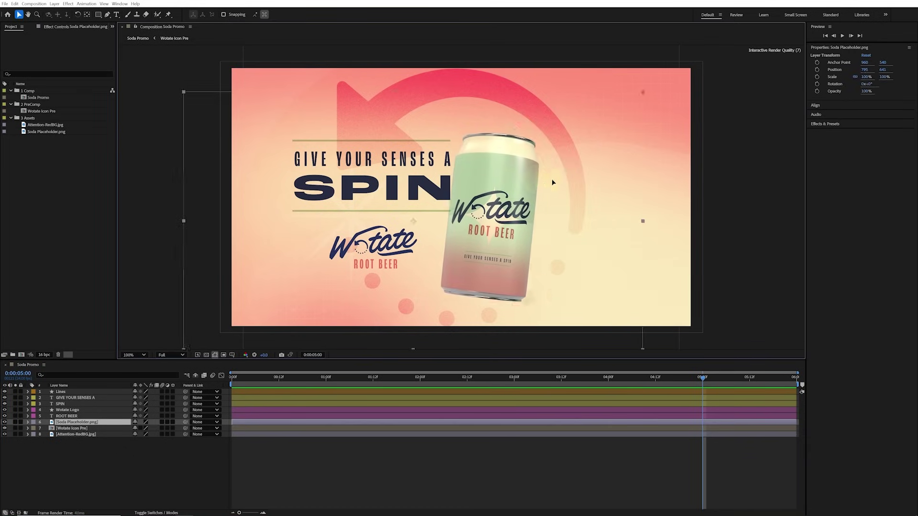
- Undo the last move of the Soda Placeholder.png layer
key(ctrl+z)
key(grave)
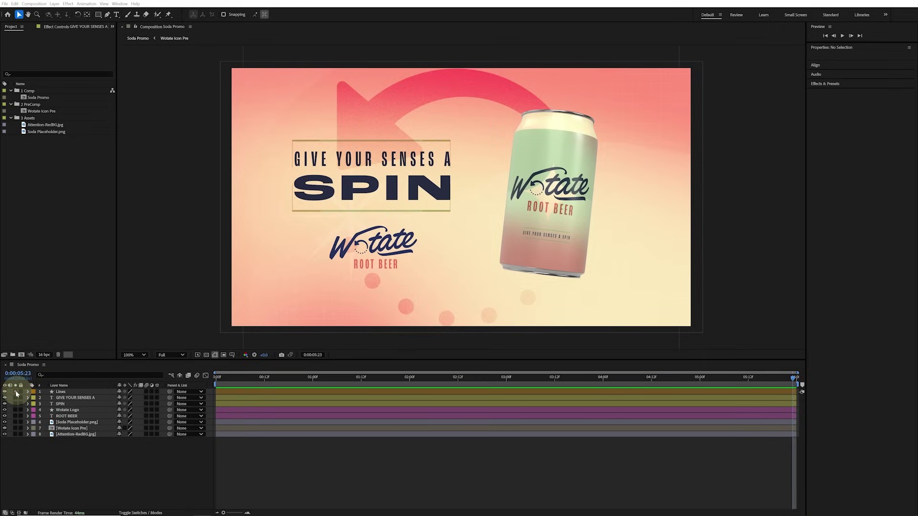
- Solo the Lines, GIVE YOUR SENSES A and SPIN layers and frame their artwork at 200% magnification
drag(16, 392, 17, 404)
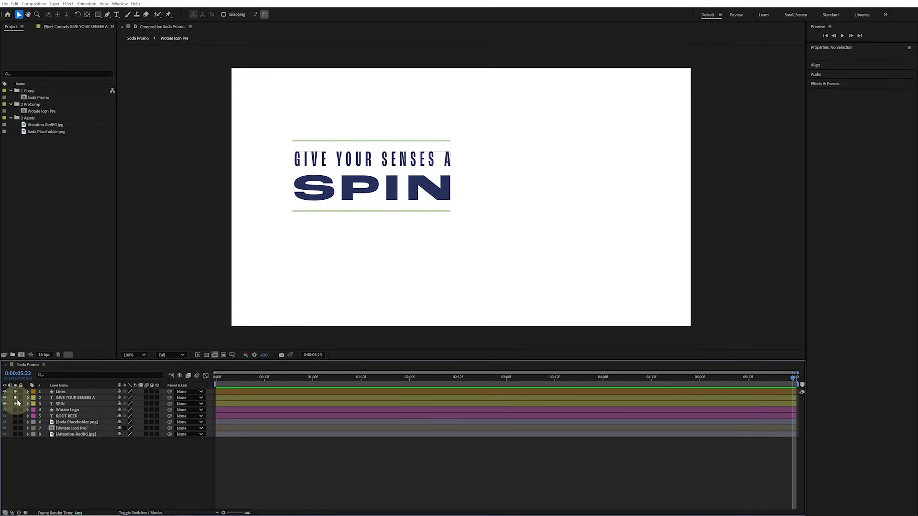
scroll(378, 137, up, 2)
key(h)
drag(382, 143, 557, 171)
key(v)
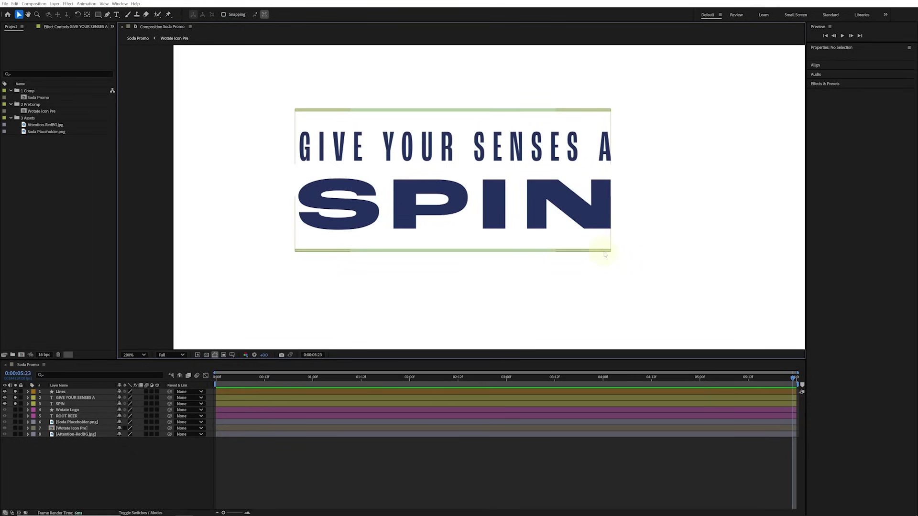
- Add a Position text animator to the GIVE YOUR SENSES A layer and set its vertical offset to 75
click(67, 399)
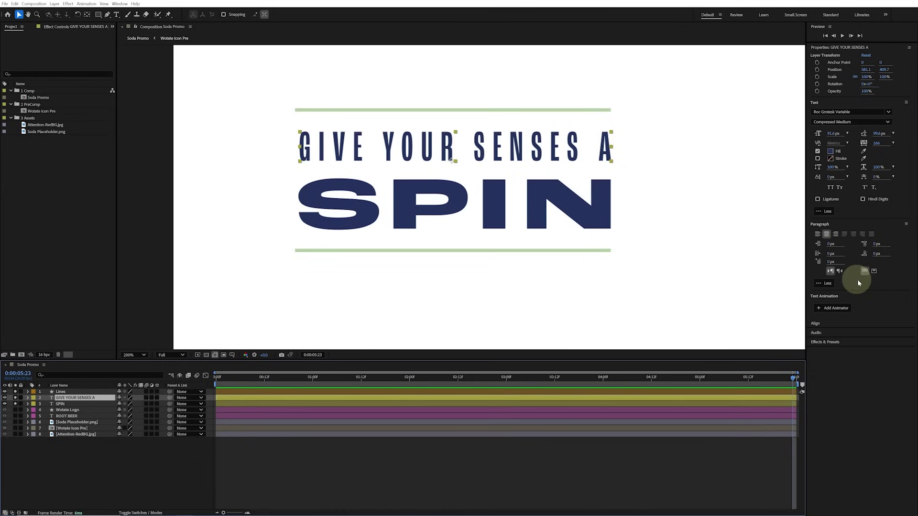
click(832, 309)
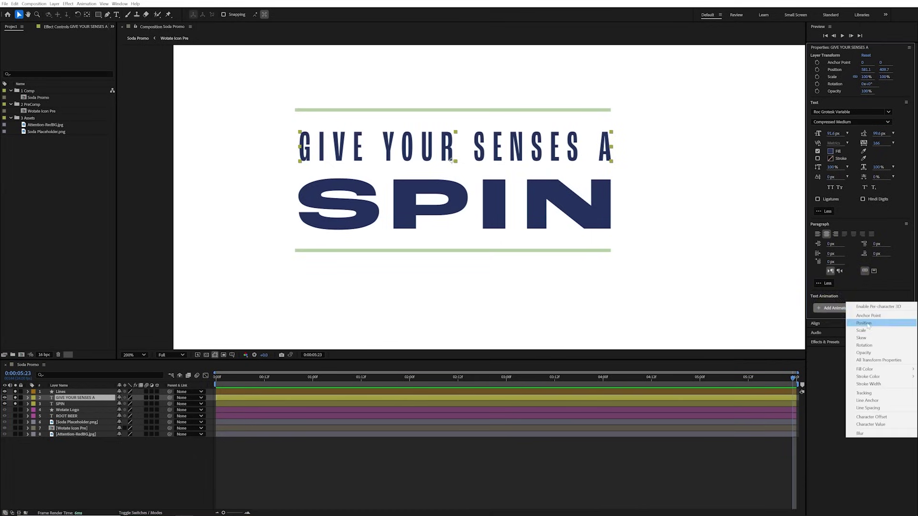
click(868, 324)
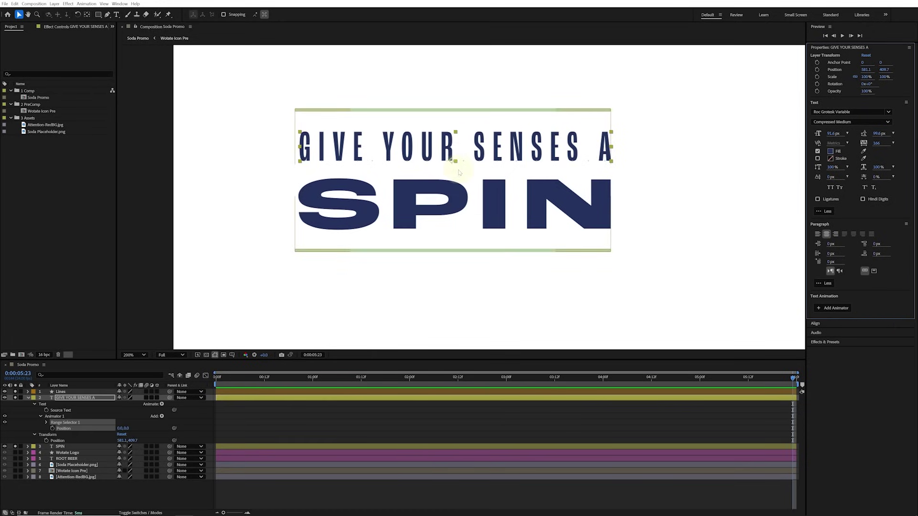
click(130, 427)
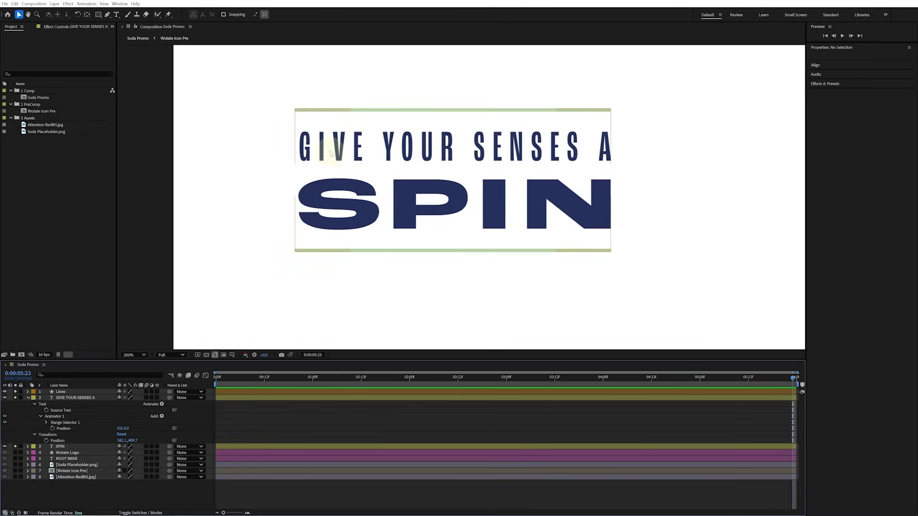
click(127, 429)
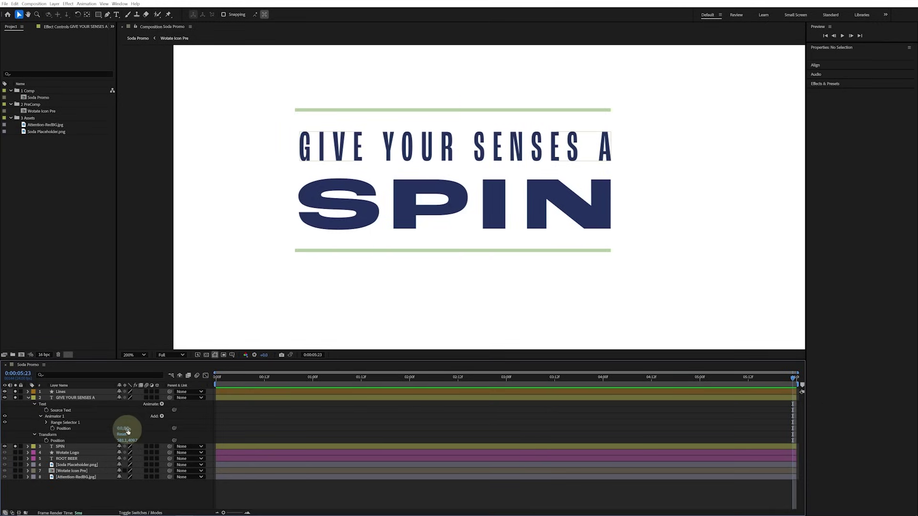
text(75)
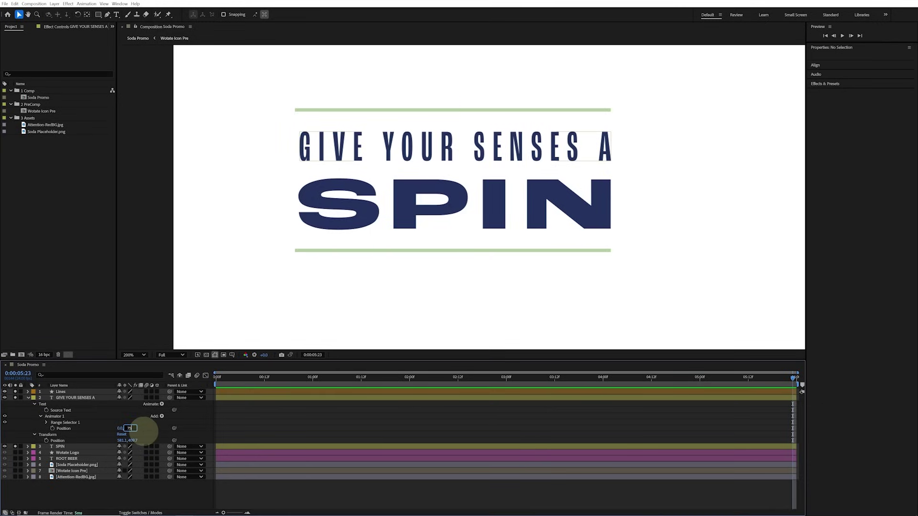
key(Return)
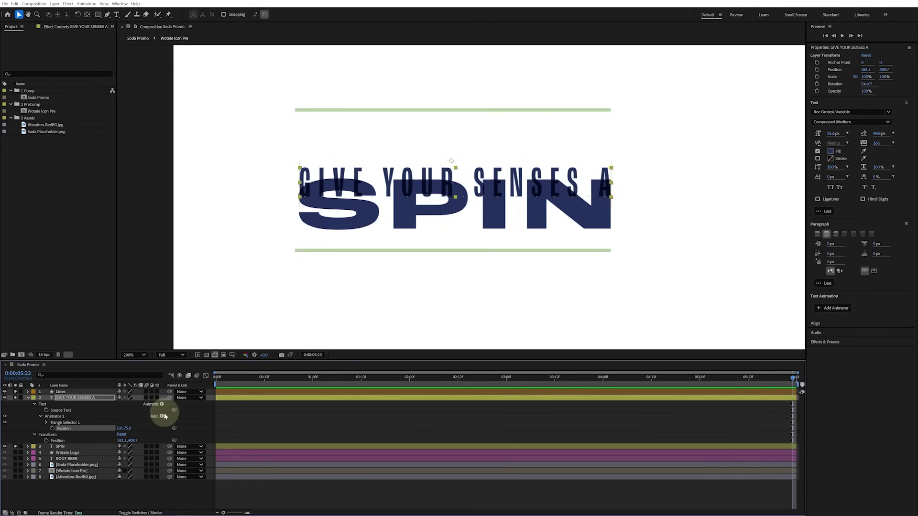
- Add an Opacity property to the GIVE YOUR SENSES A layer's Animator 1 and set it to 0%
click(162, 417)
mouse_move(178, 418)
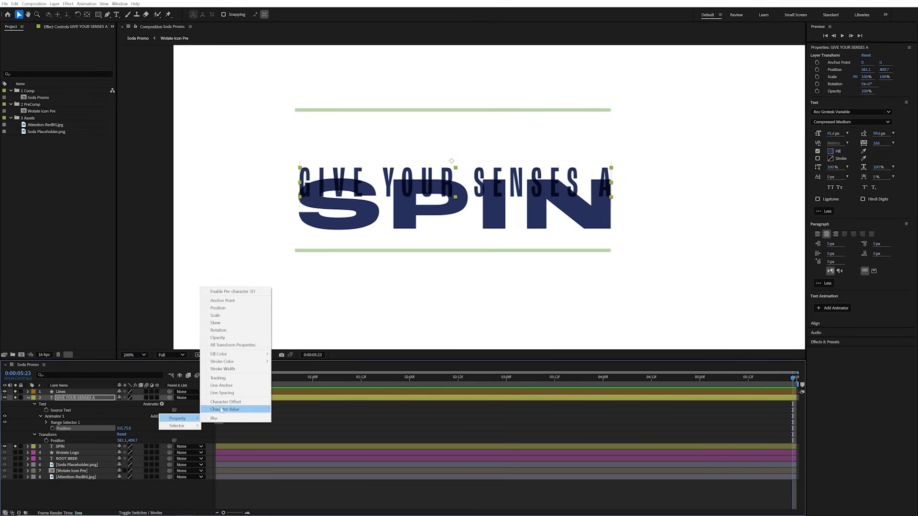
click(227, 339)
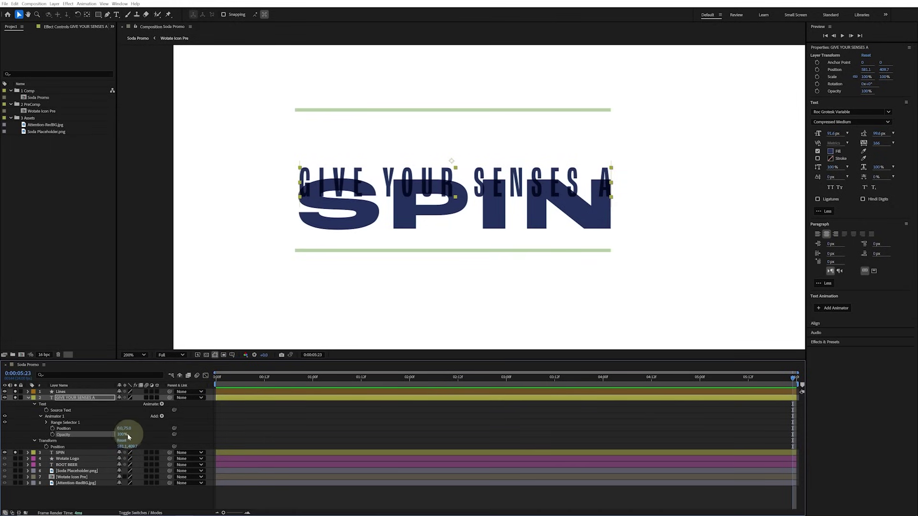
drag(119, 435, 71, 437)
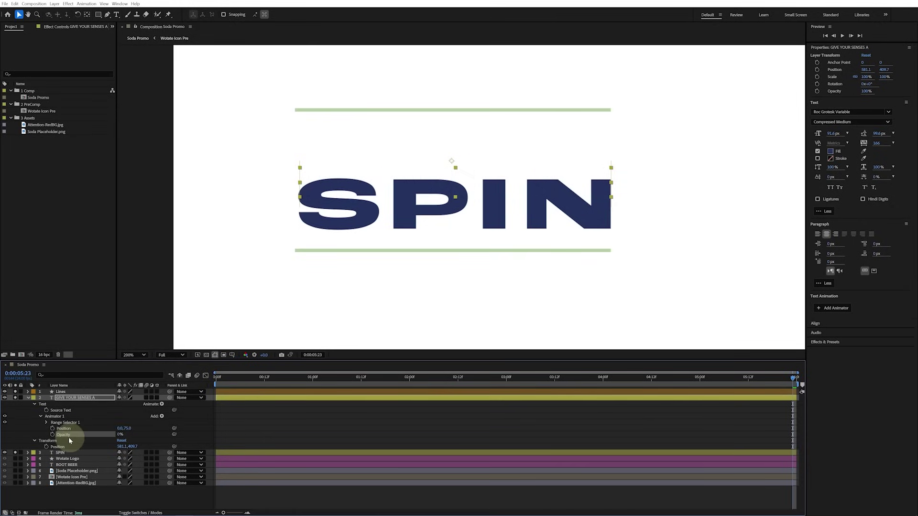
- Keyframe the Range Selector's Start on GIVE YOUR SENSES A from 0% at 0:00 to 100% at one second
click(46, 423)
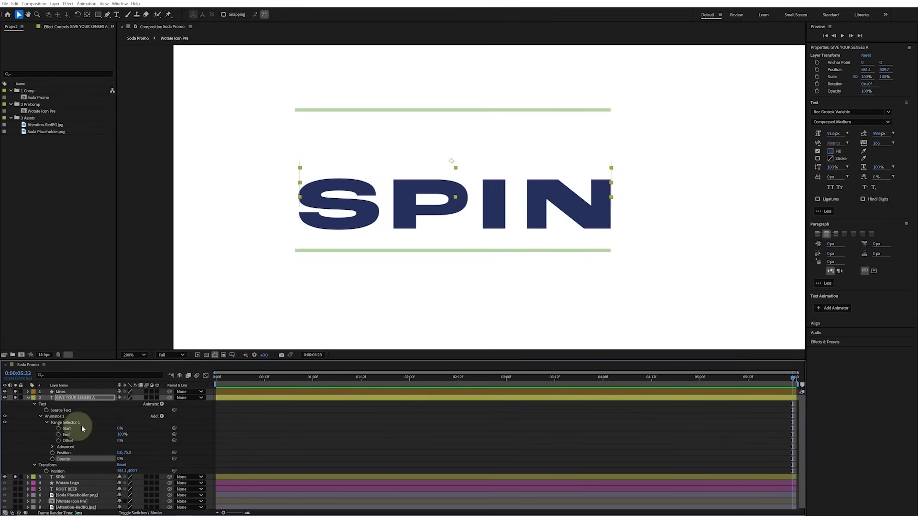
drag(119, 429, 148, 422)
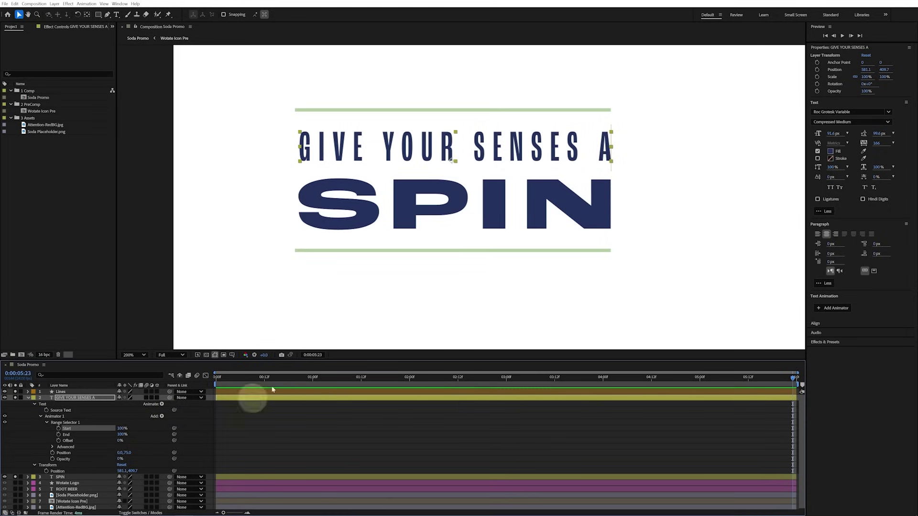
drag(276, 377, 210, 378)
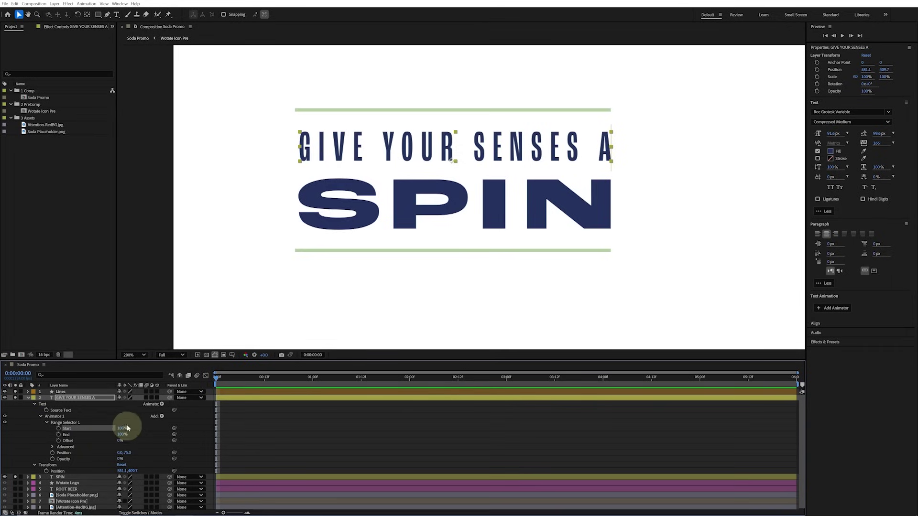
drag(118, 429, 61, 433)
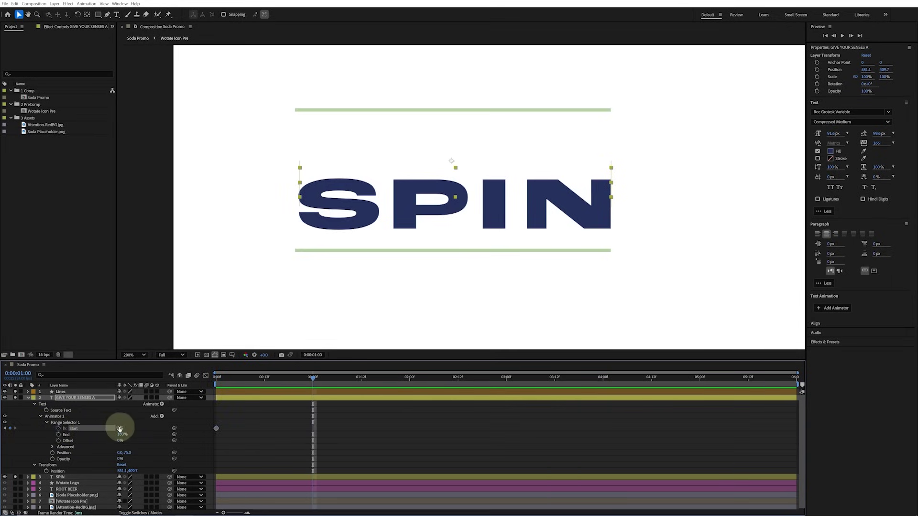
drag(120, 429, 184, 420)
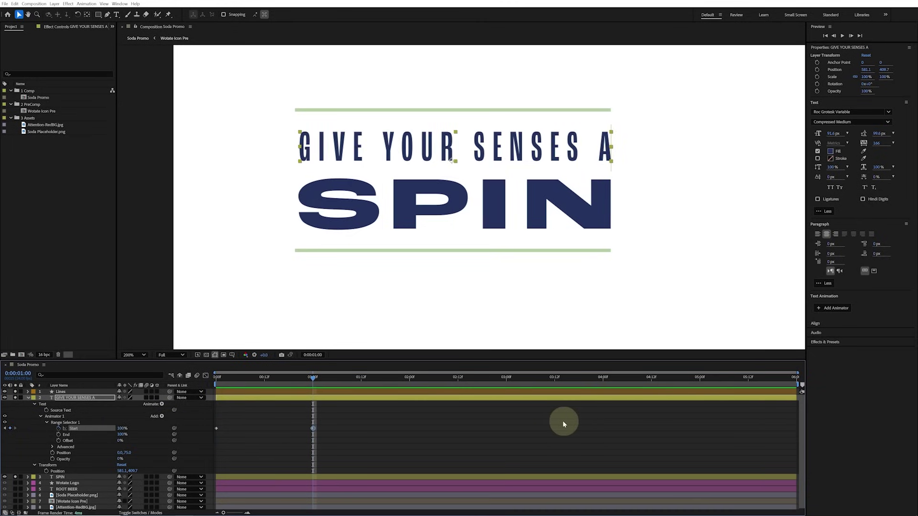
- Shorten the work area to end at about two seconds and preview the text animation
drag(460, 377, 410, 377)
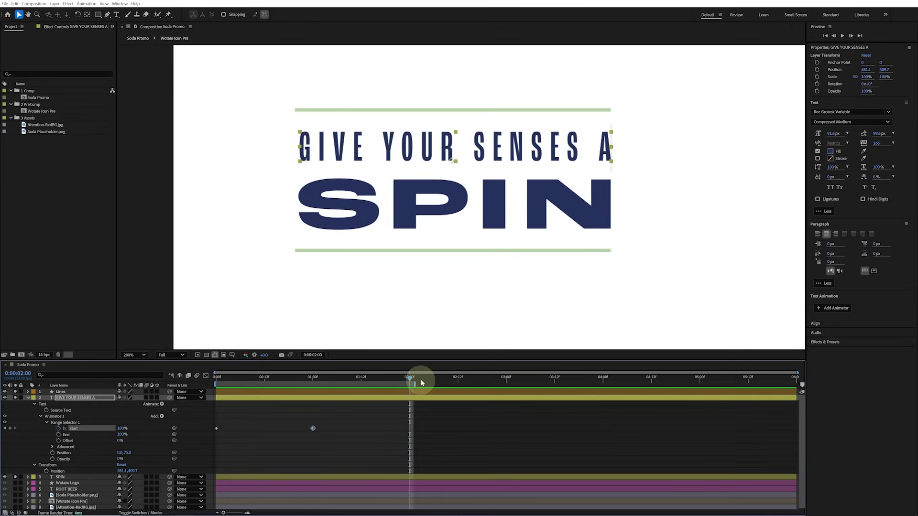
click(399, 420)
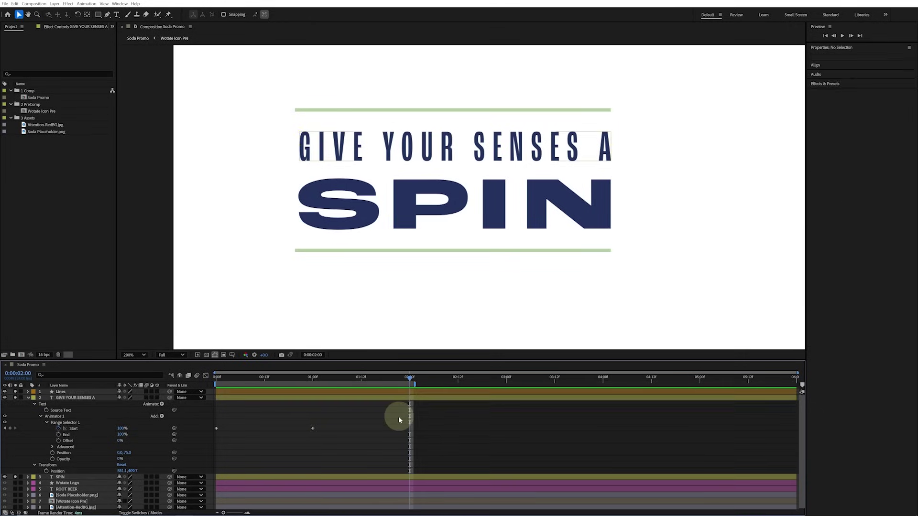
key(space)
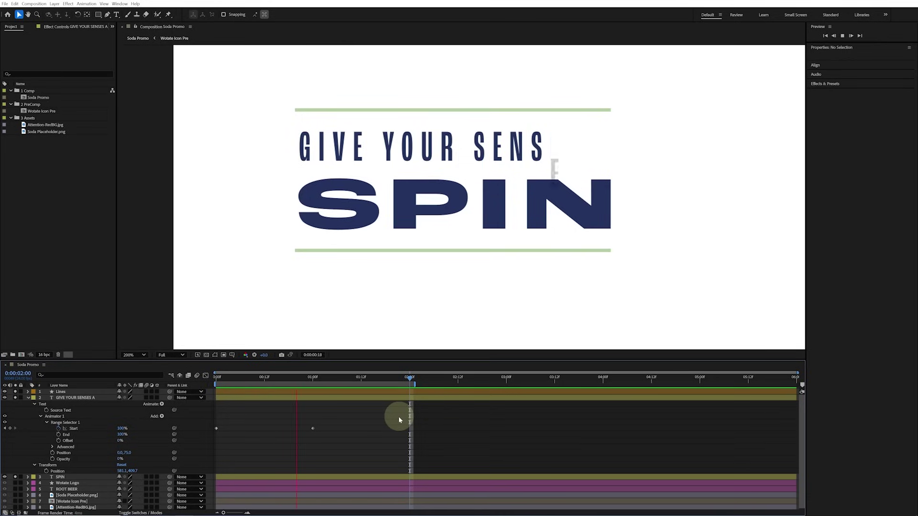
key(space)
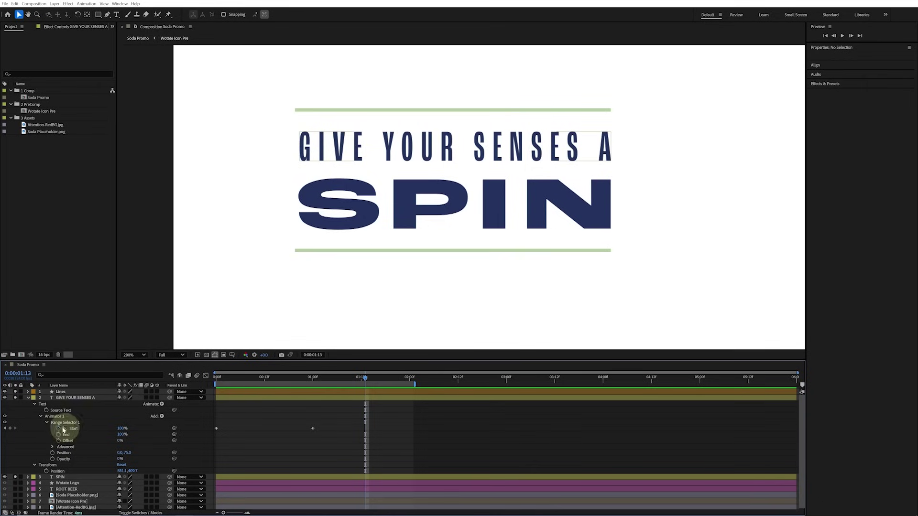
- Base the GIVE YOUR SENSES A range selector on Words in its advanced options and preview the animation
click(52, 448)
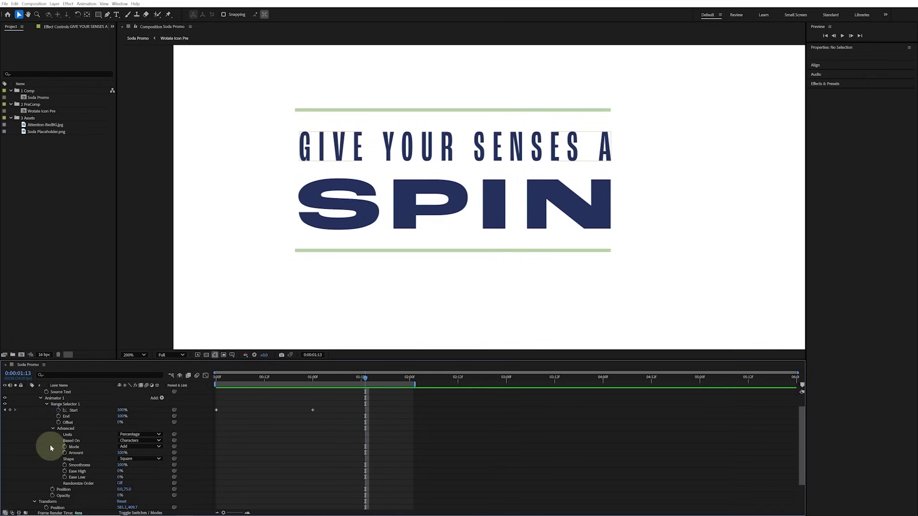
click(85, 440)
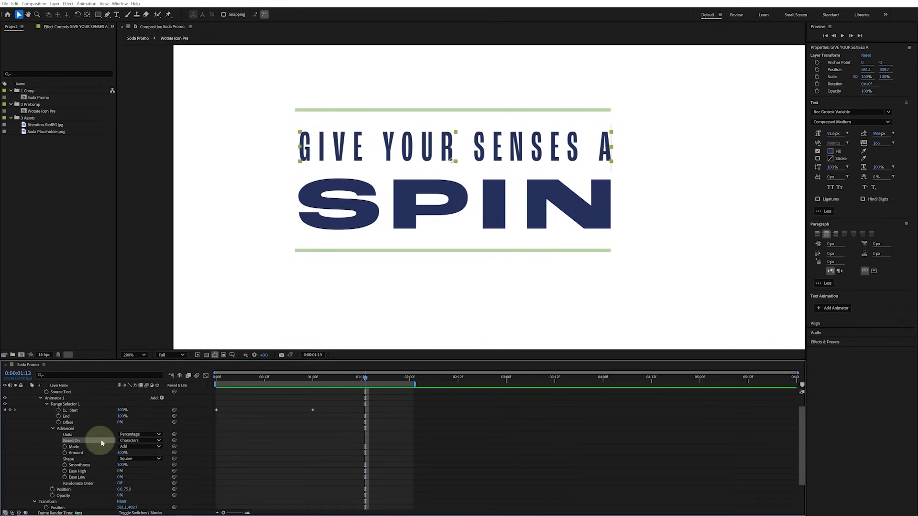
click(146, 441)
click(145, 464)
key(space)
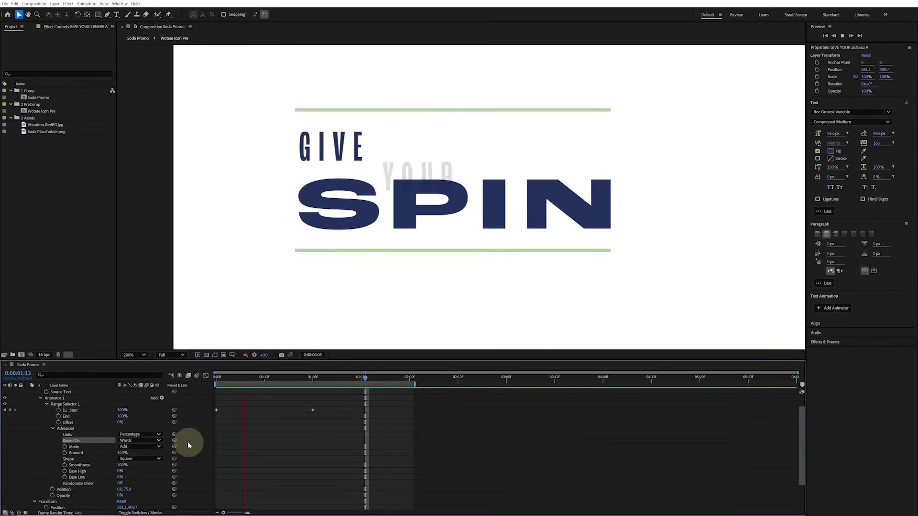
key(space)
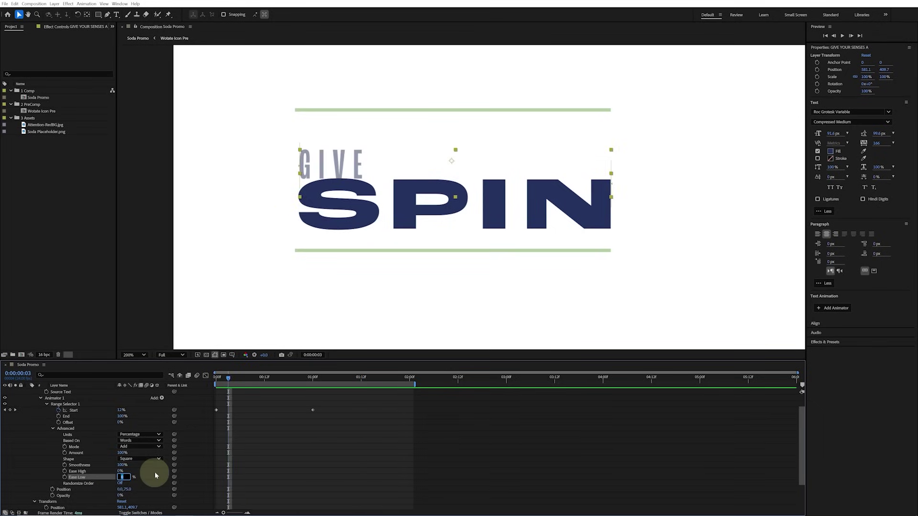
- Set the range selector's Ease Low to 70% and preview the text animation
text(70)
key(Return)
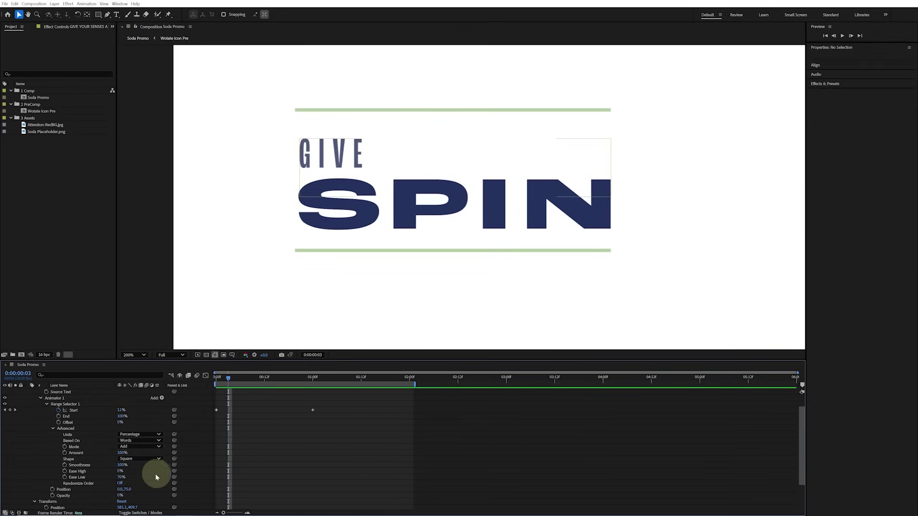
key(space)
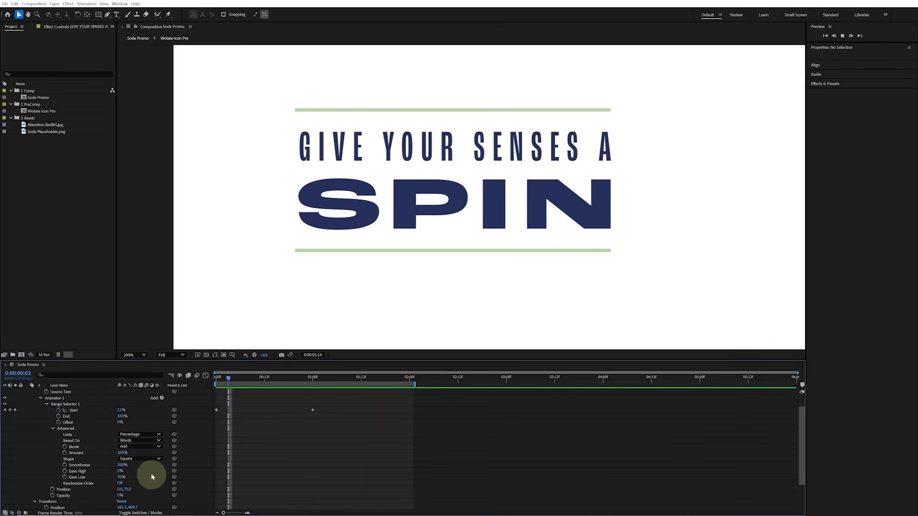
key(space)
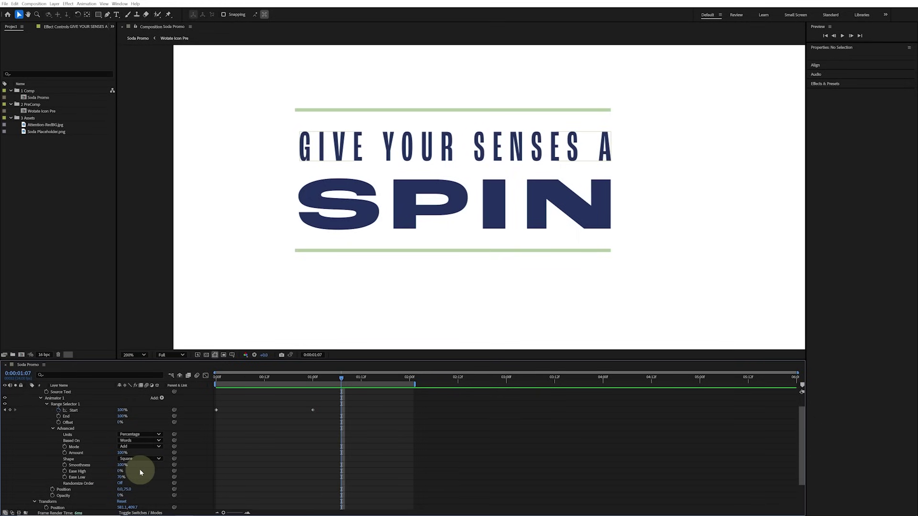
- Reduce the GIVE YOUR SENSES A layer's timeline listing to only its keyframed properties
scroll(140, 469, up, 2)
click(92, 401)
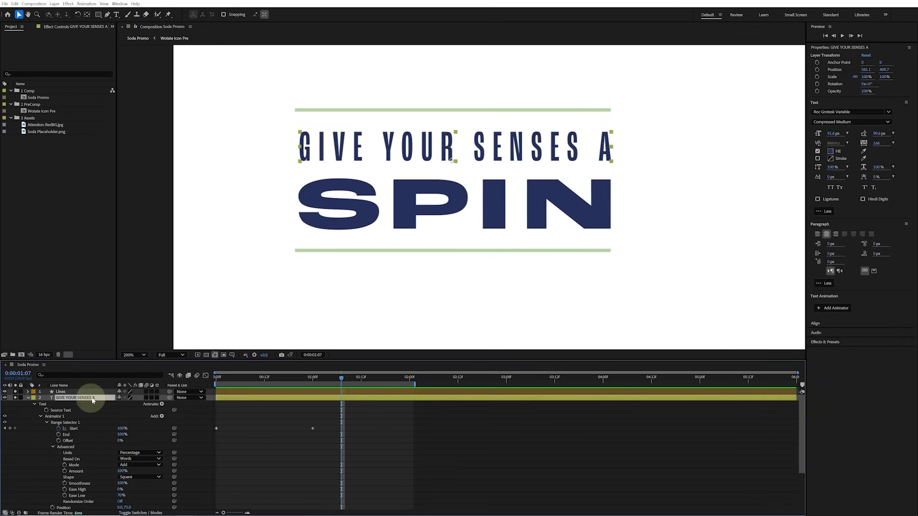
key(u)
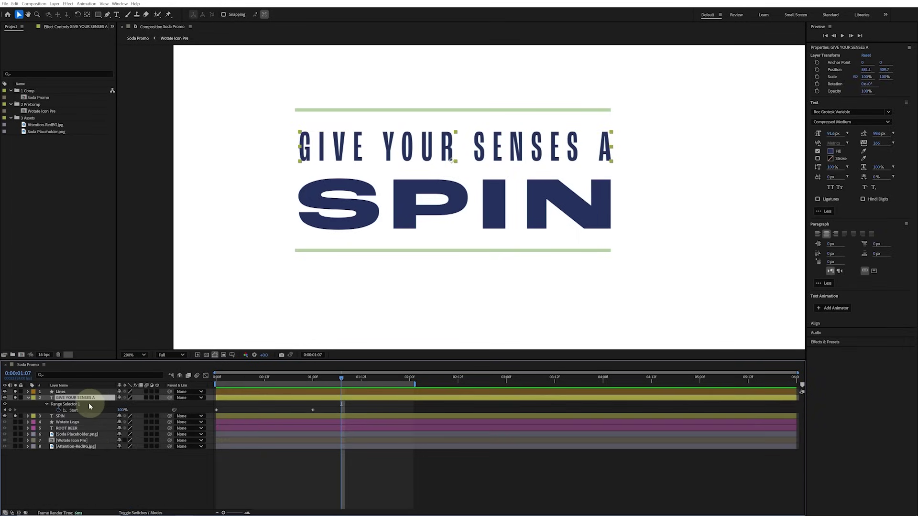
- Add a Position text animator to the SPIN layer and set its horizontal position offset to 150
key(Home)
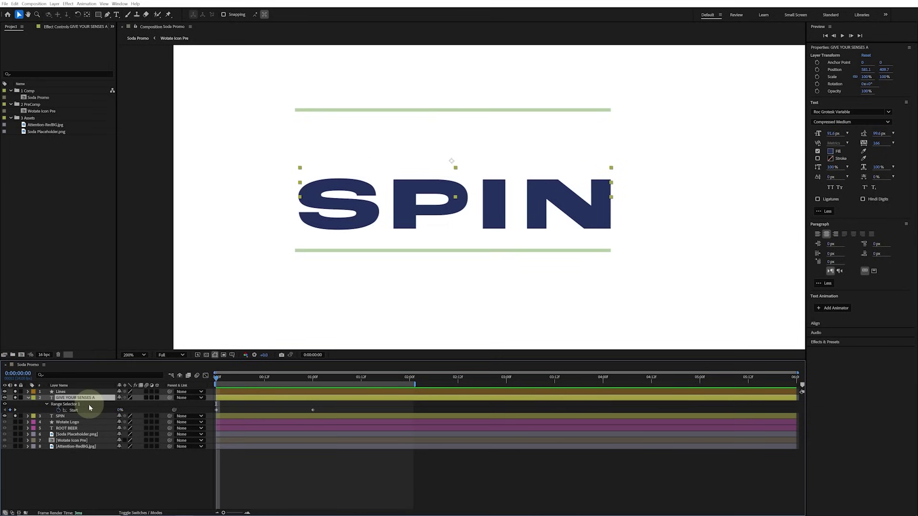
click(91, 417)
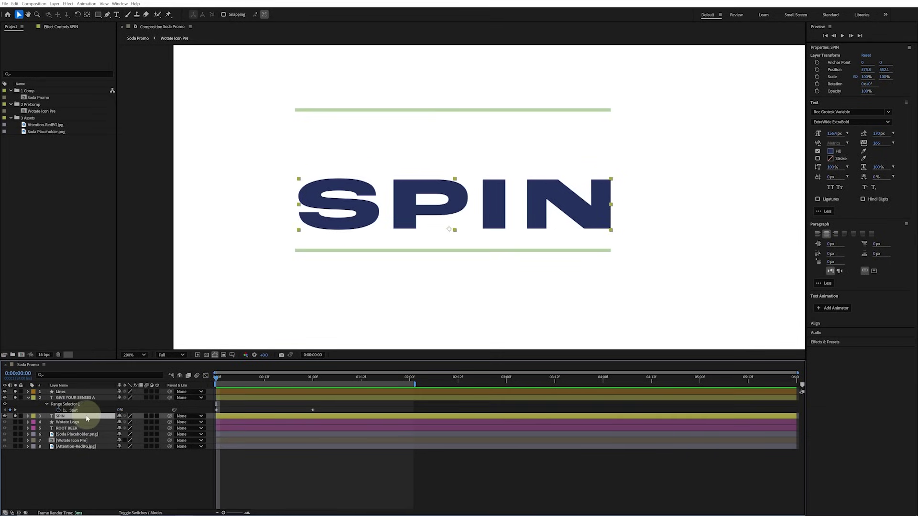
click(28, 416)
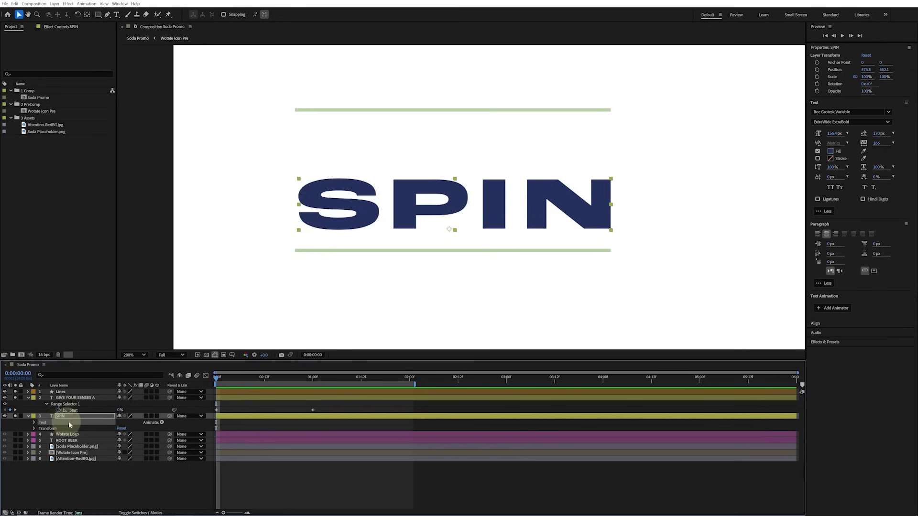
click(162, 422)
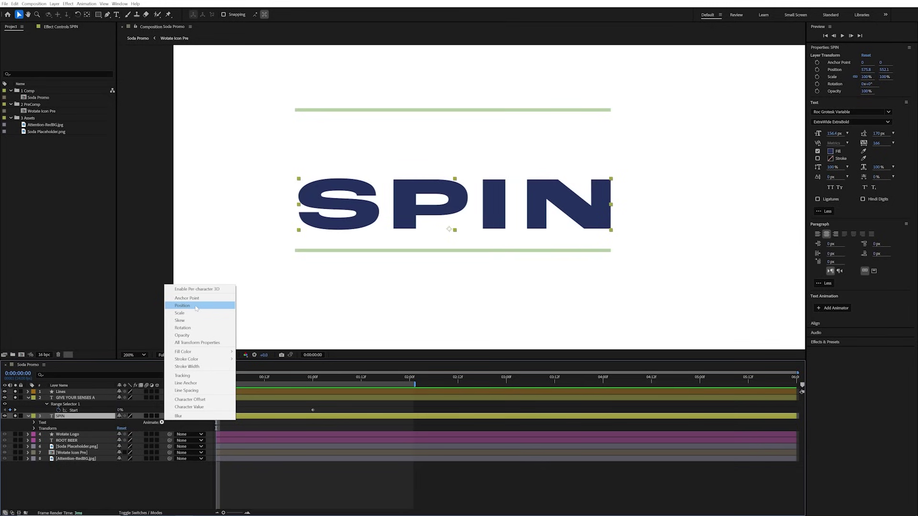
click(195, 307)
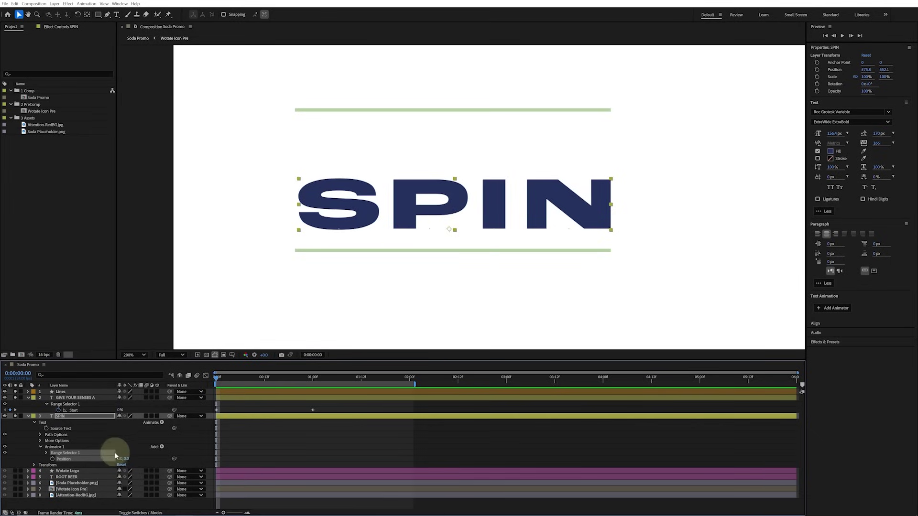
click(121, 459)
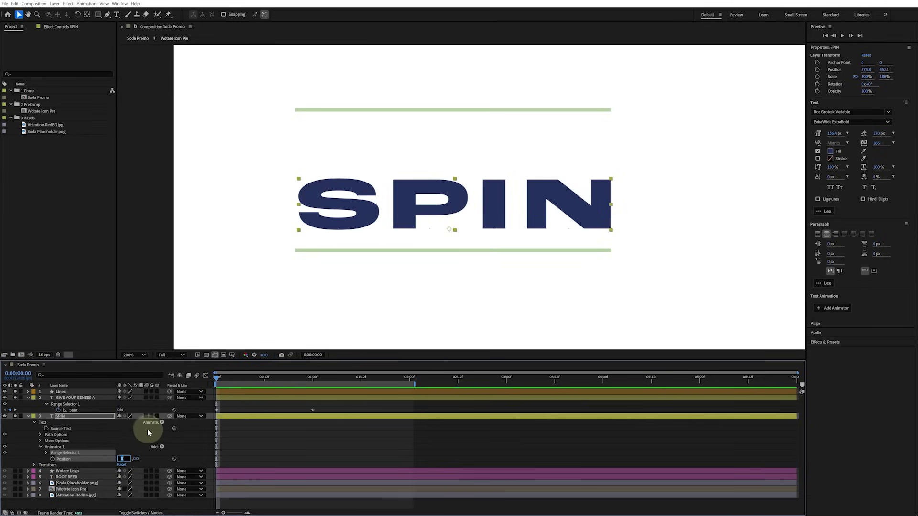
key(Return)
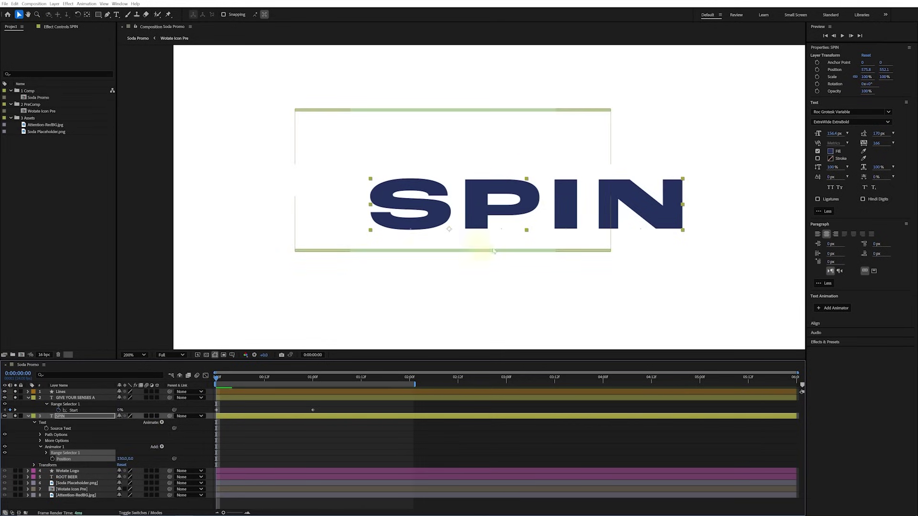
- Add a Rotation property to SPIN's Animator 1 and rotate the characters by about 44°
click(159, 448)
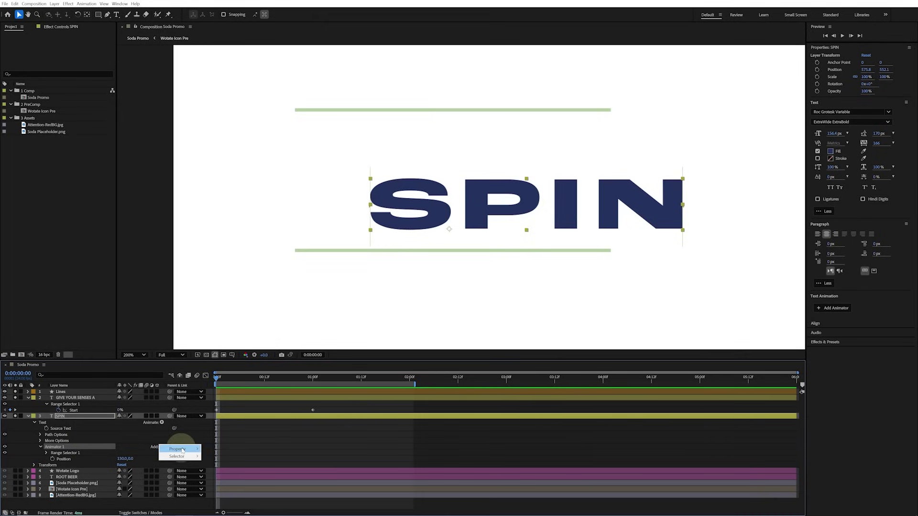
mouse_move(182, 450)
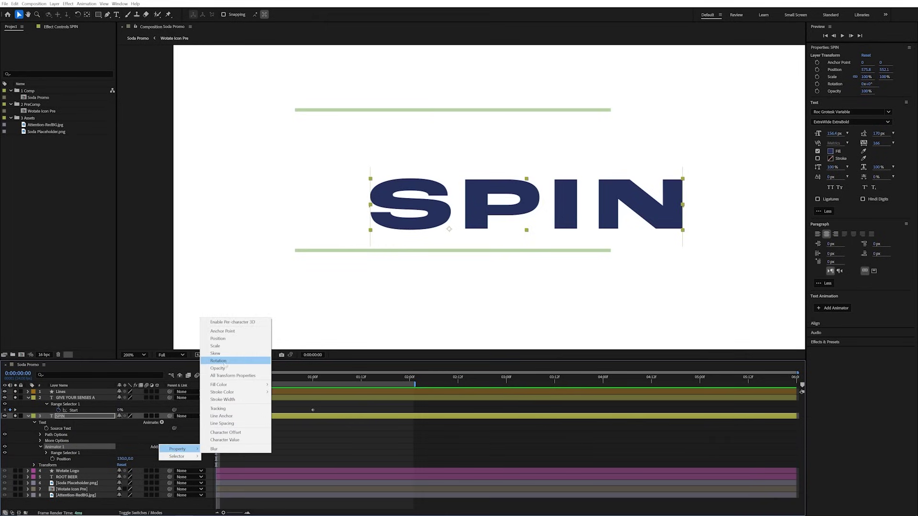
click(218, 361)
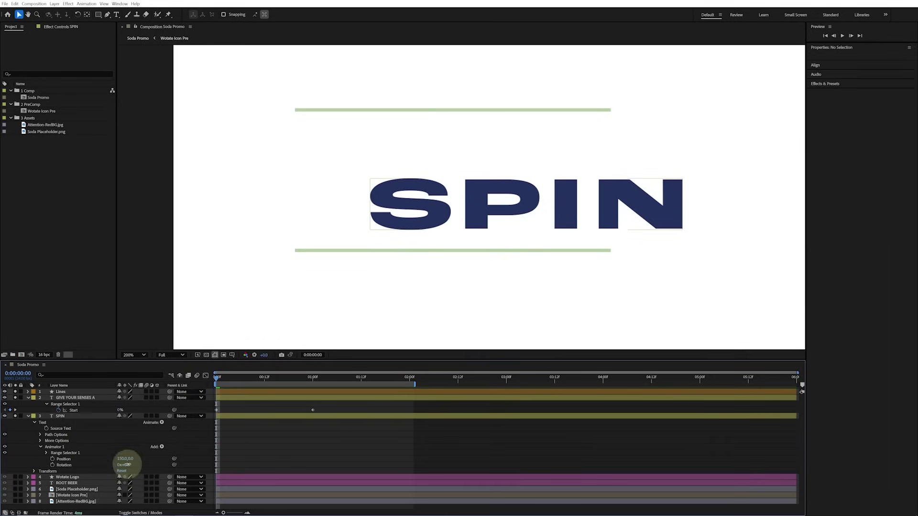
mouse_move(124, 464)
mouse_down()
mouse_move(152, 465)
mouse_move(102, 467)
mouse_move(137, 462)
mouse_up()
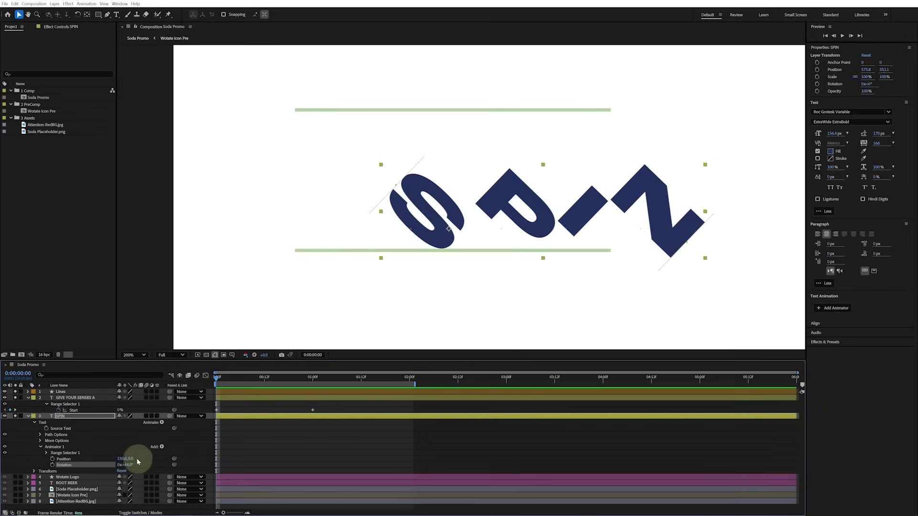
- Set the SPIN text's vertical Grouping Alignment to -40%, keeping anchor point grouping by Character
click(40, 441)
click(72, 452)
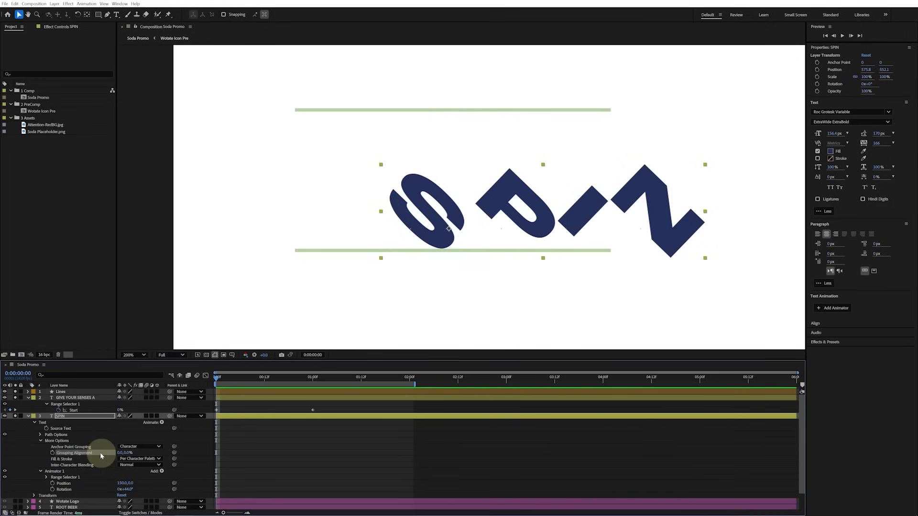
key(period)
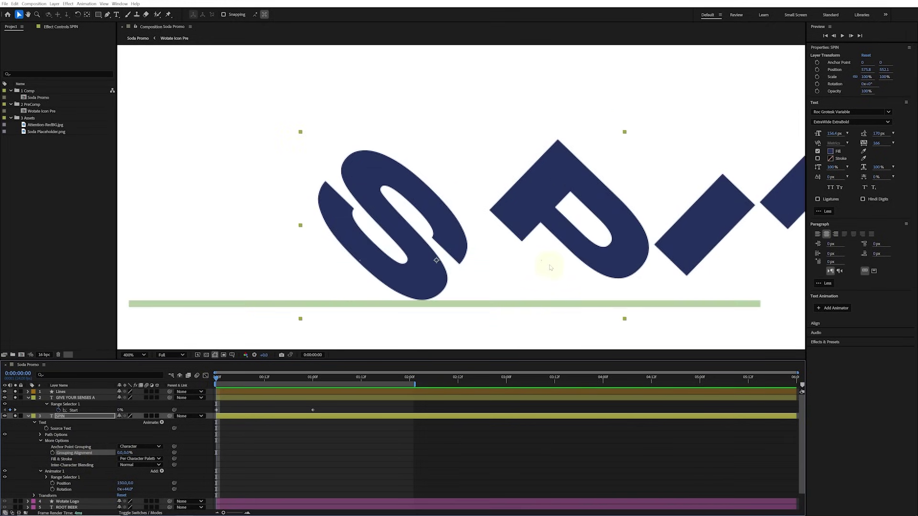
click(158, 447)
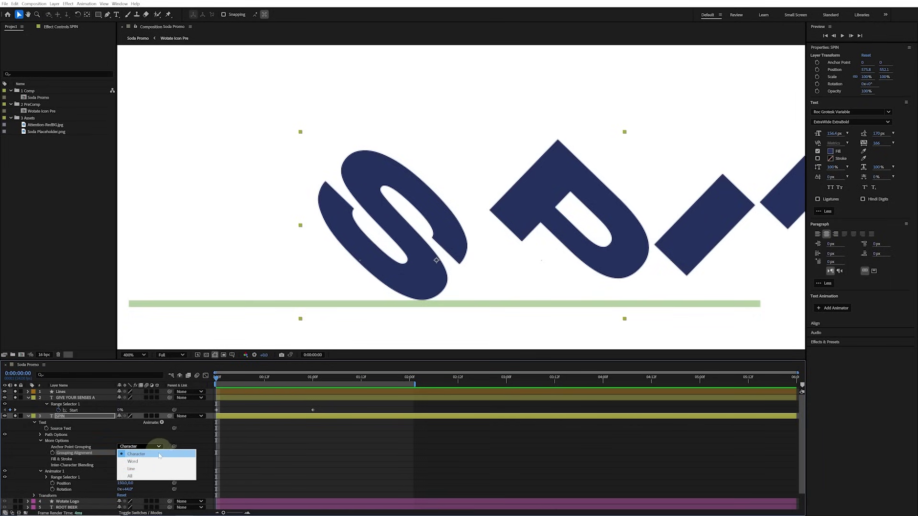
click(160, 456)
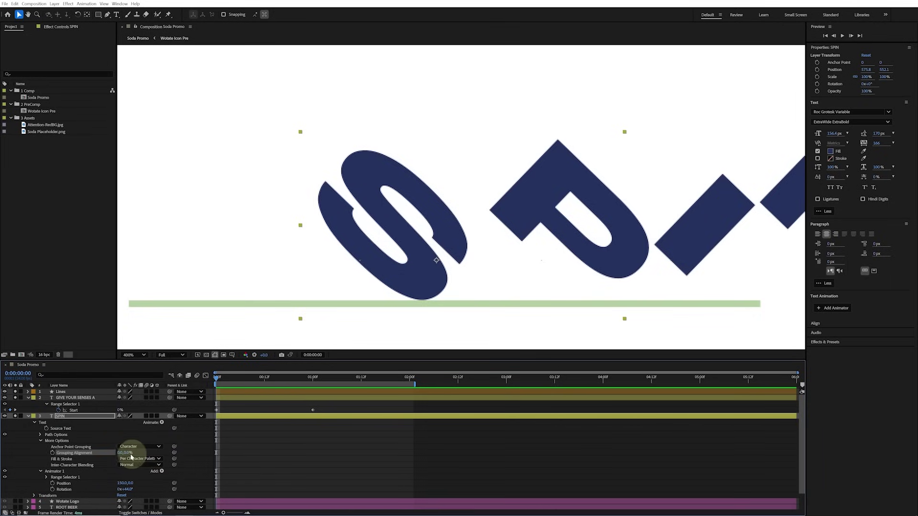
drag(125, 452, 106, 447)
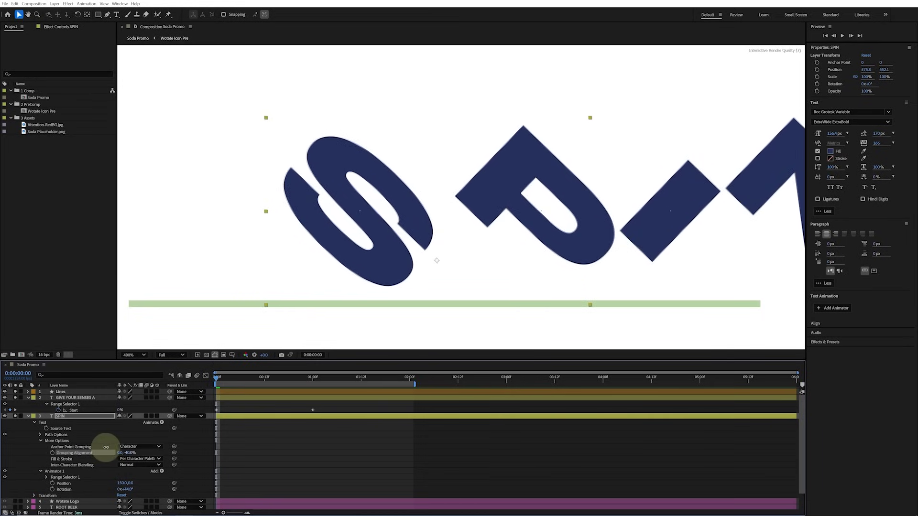
click(130, 453)
click(321, 236)
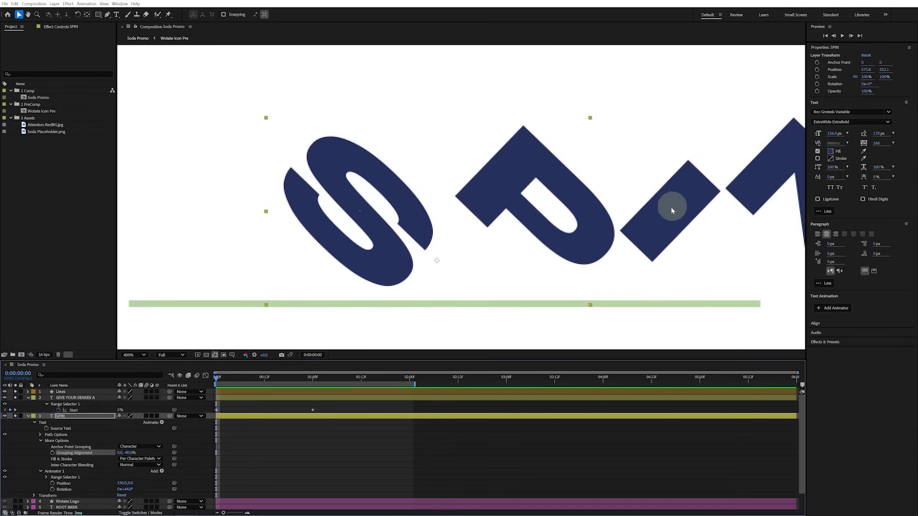
click(40, 441)
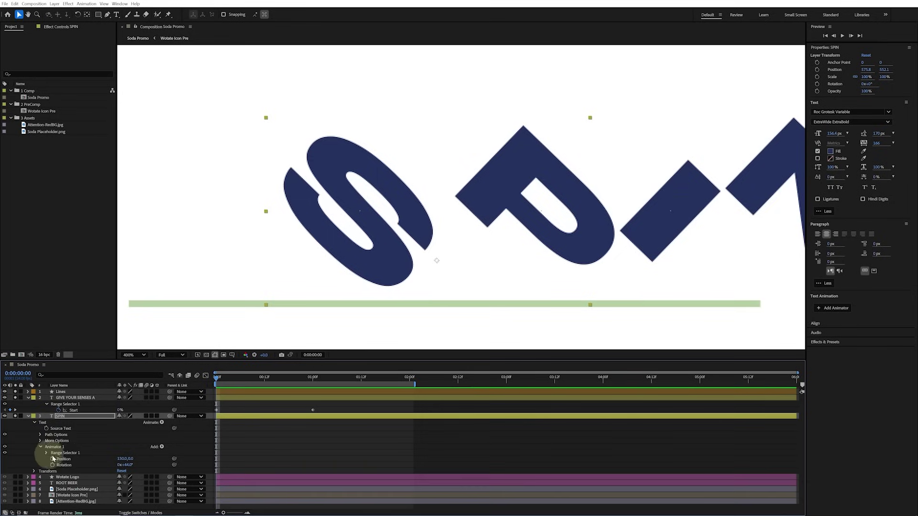
- Set the SPIN animator's Rotation to 45°
click(127, 465)
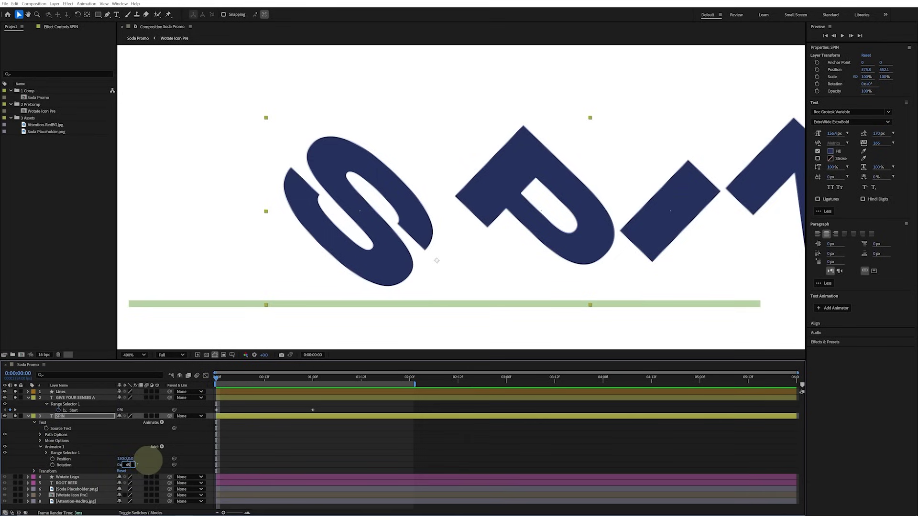
key(Return)
scroll(460, 249, down, 1)
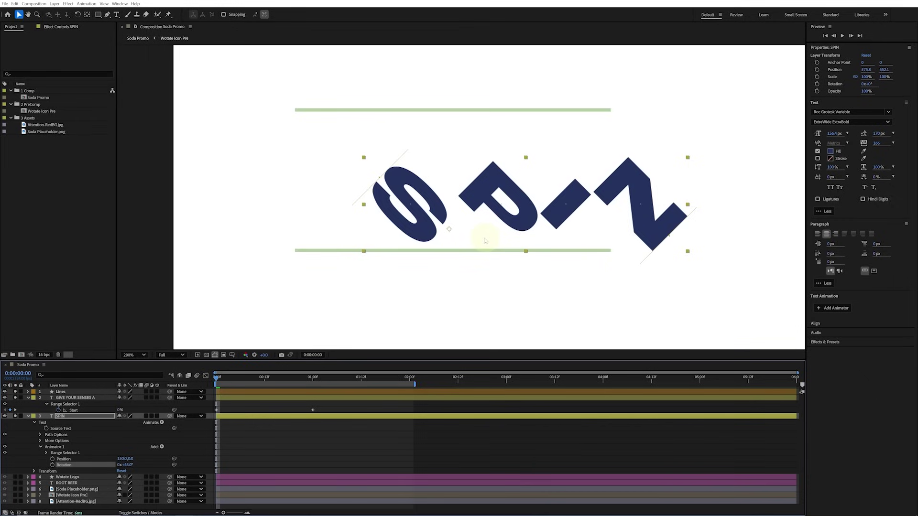
- Add an Opacity property to SPIN's Animator 1 and set it to 0%
click(162, 446)
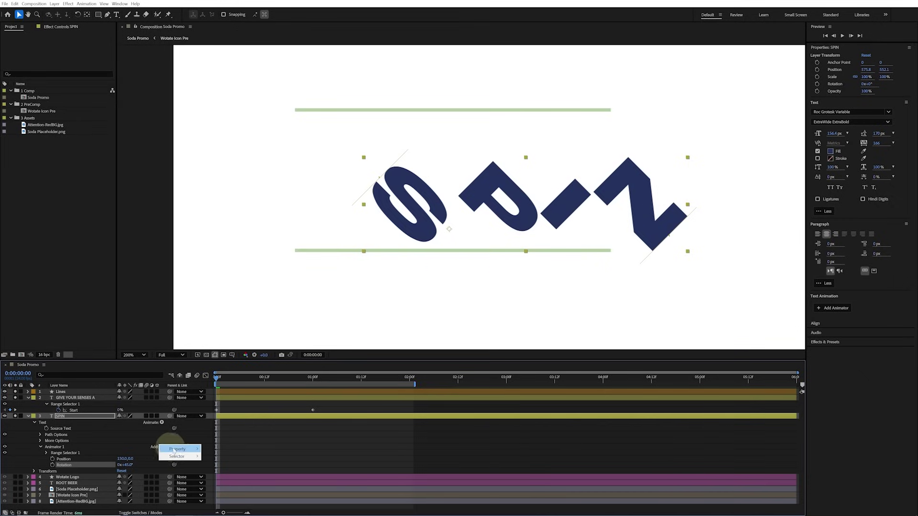
mouse_move(173, 450)
click(225, 367)
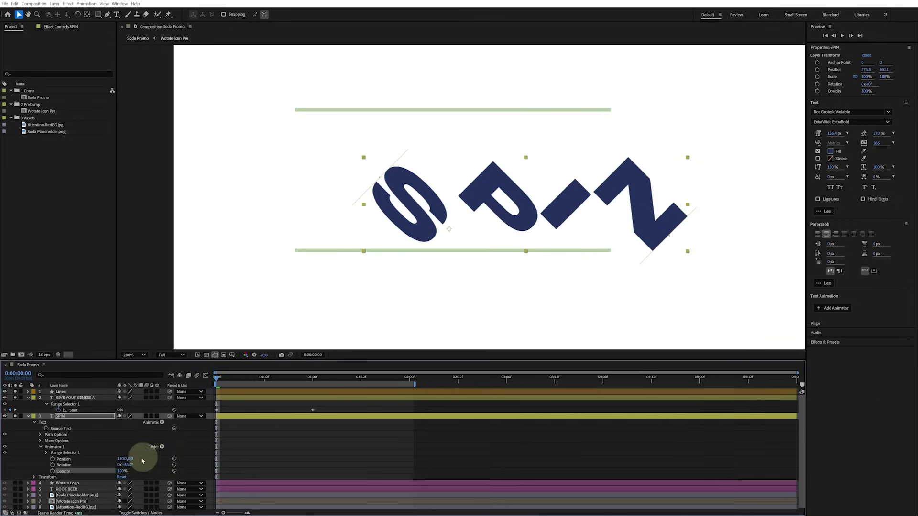
drag(122, 471, 65, 473)
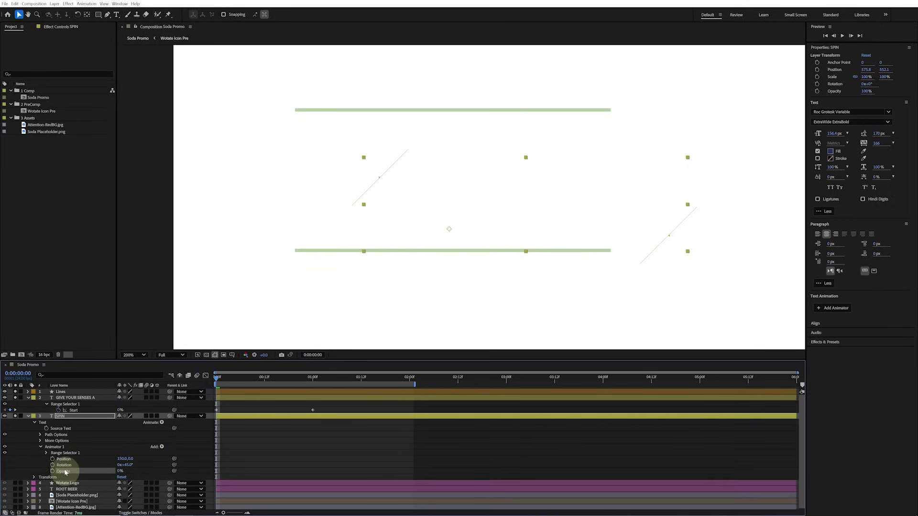
- Copy the GIVE YOUR SENSES A range selector's Start keyframes to SPIN's range selector Start and preview the animation
click(45, 454)
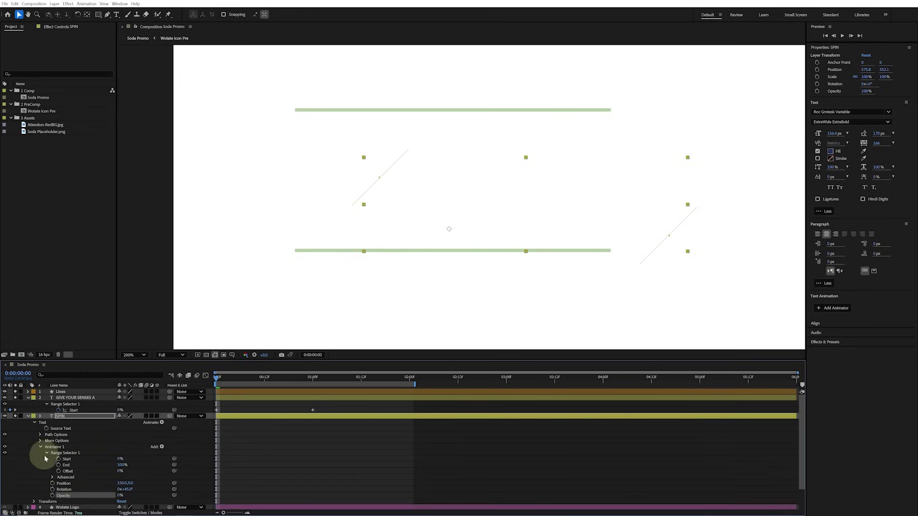
click(80, 410)
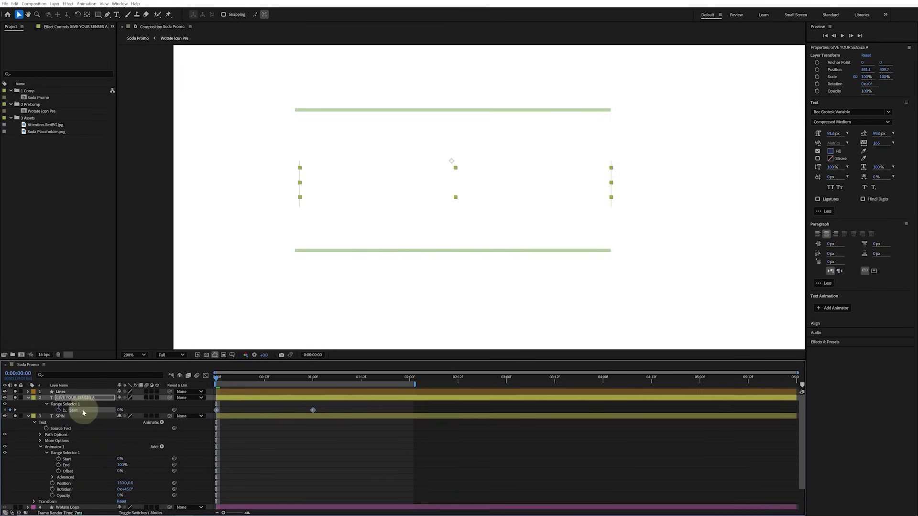
click(74, 459)
key(ctrl+v)
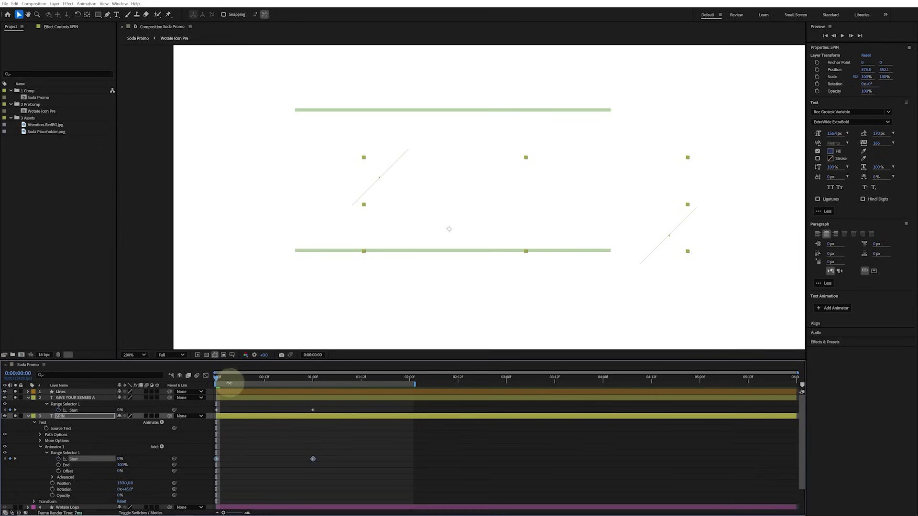
click(227, 425)
key(space)
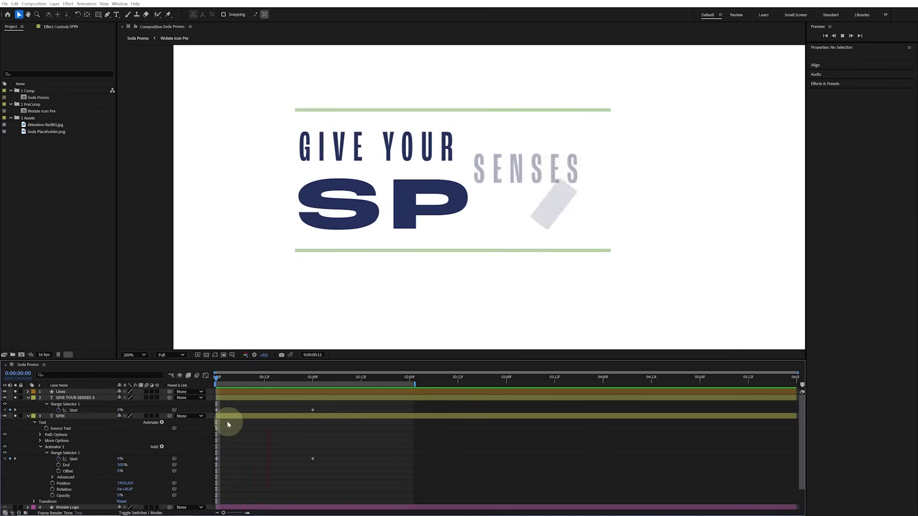
key(space)
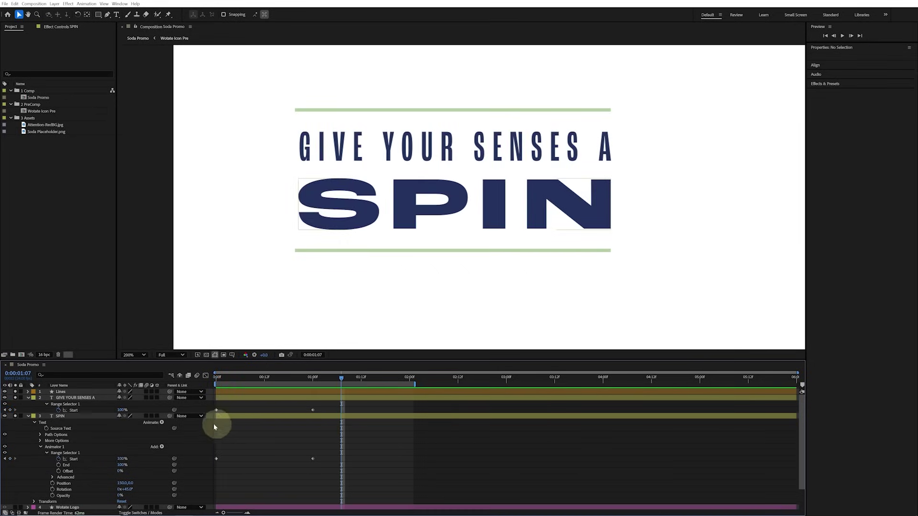
- Set Ease Low to 70% in the SPIN range selector's advanced options and preview the animation
click(53, 478)
scroll(56, 476, down, 3)
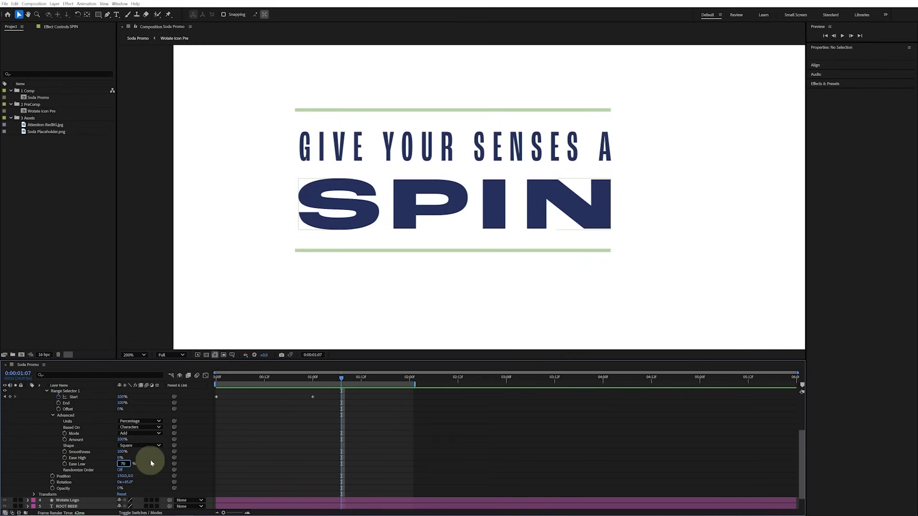
key(Return)
key(space)
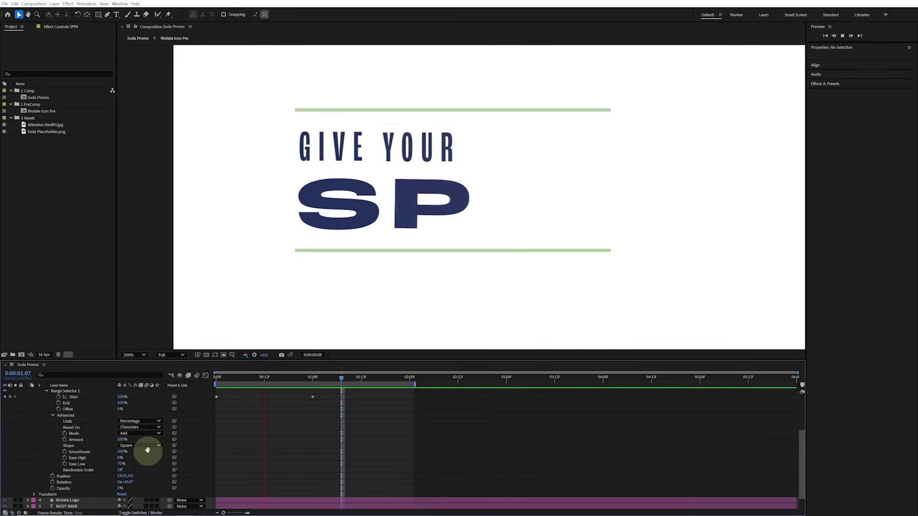
key(space)
- Reduce the SPIN layer's timeline listing to only its keyframed properties
scroll(144, 447, up, 3)
click(94, 410)
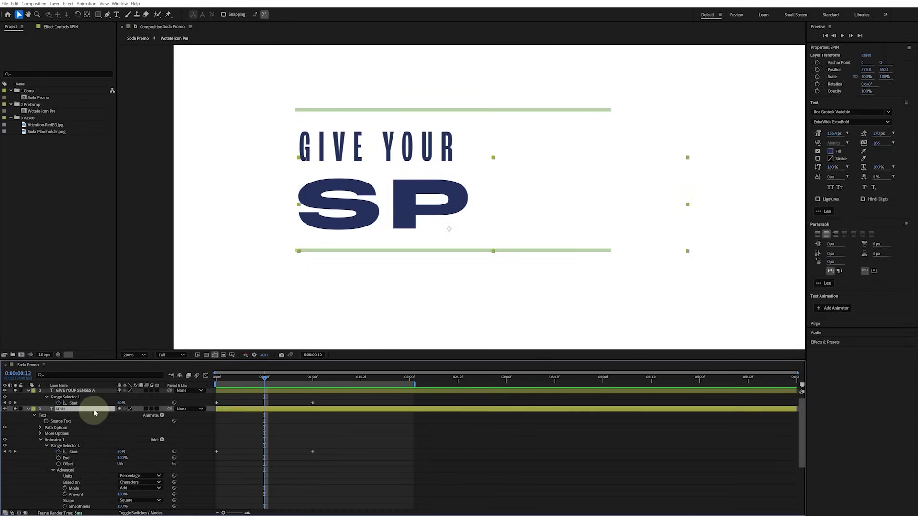
key(u)
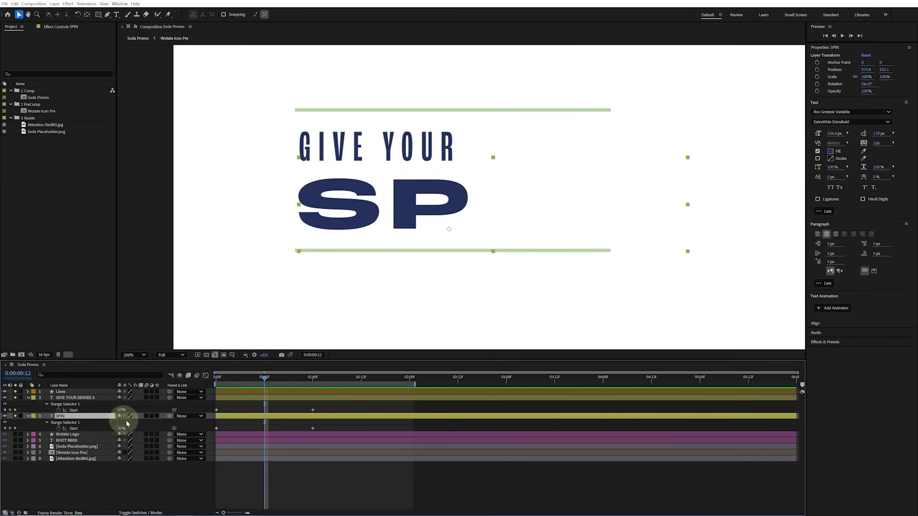
- Shift the SPIN layer to start at frame 6 and preview its staggered entrance after GIVE YOUR SENSES A
drag(221, 378, 241, 380)
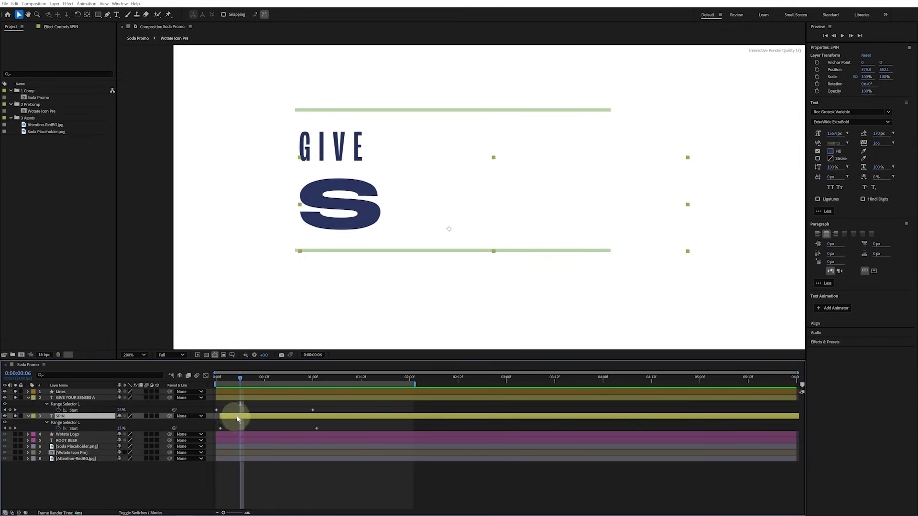
drag(228, 416, 252, 416)
key(space)
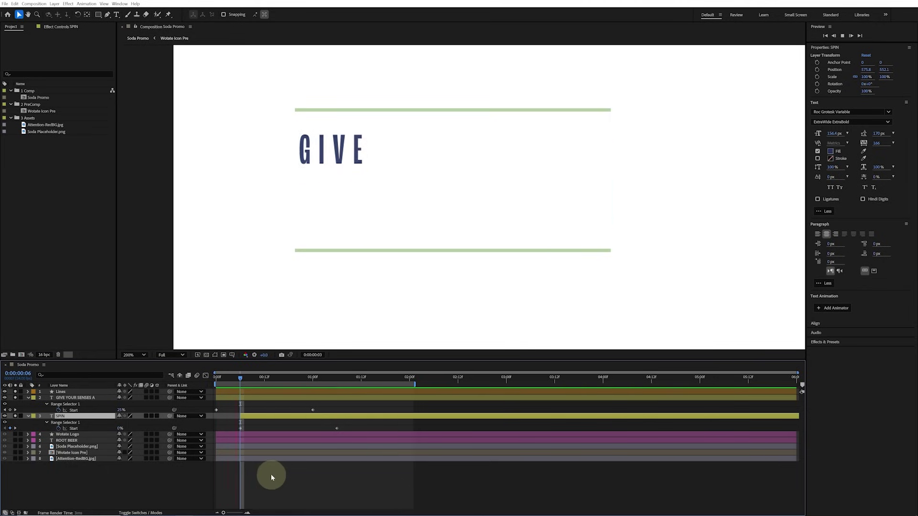
key(space)
drag(240, 379, 233, 380)
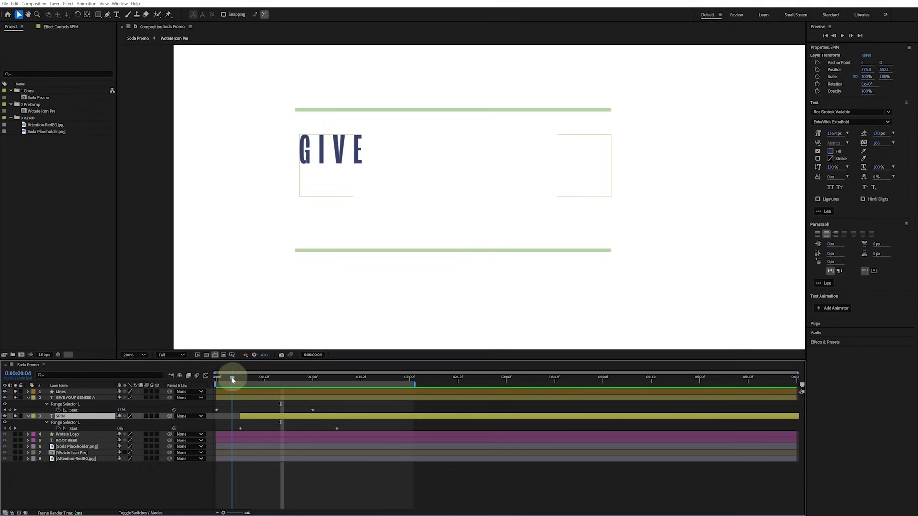
- Move the SPIN layer earlier to start at frame 4 and preview the tighter stagger
drag(253, 416, 245, 421)
drag(234, 379, 329, 371)
key(space)
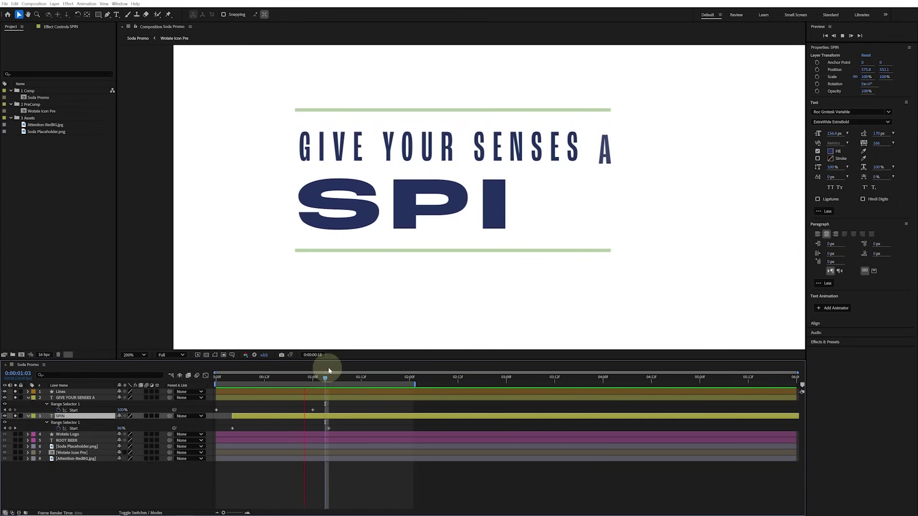
key(space)
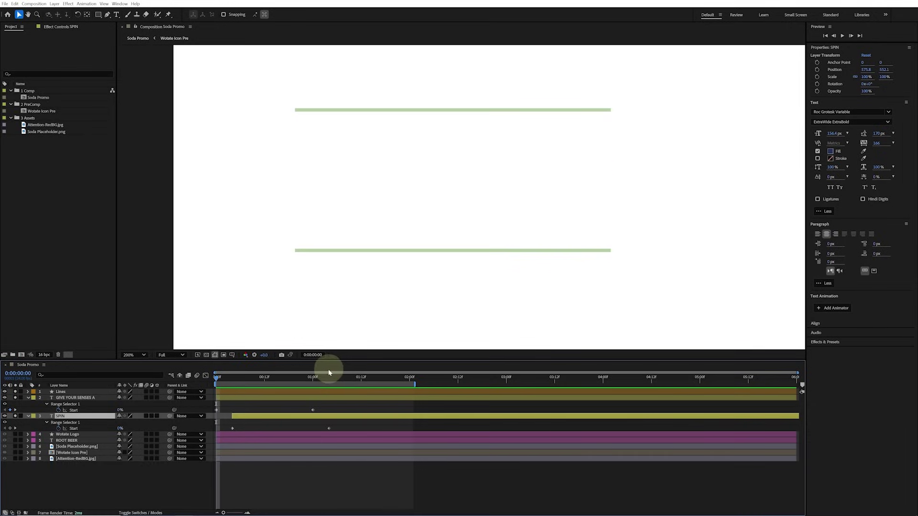
- Expand the Lines layer's contents and examine the Path and Stroke items inside the Top Line and Bottom Line groups
click(72, 392)
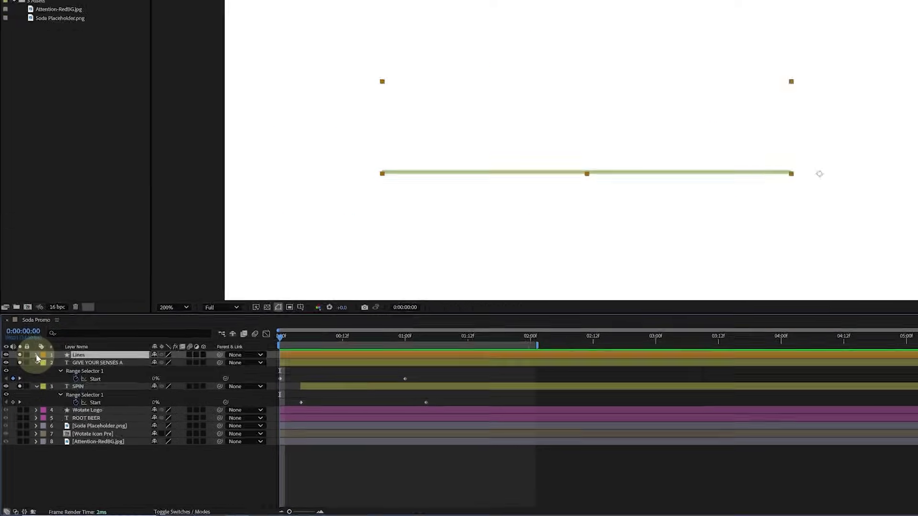
click(36, 356)
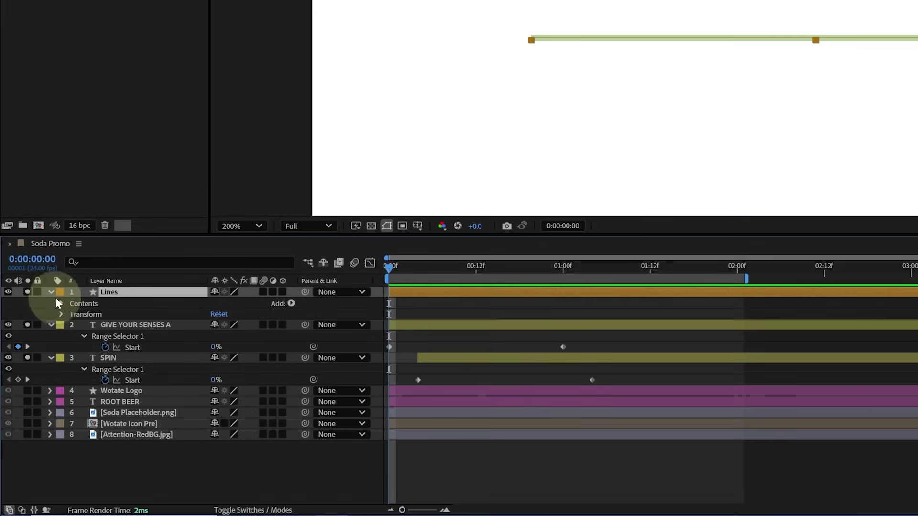
click(60, 302)
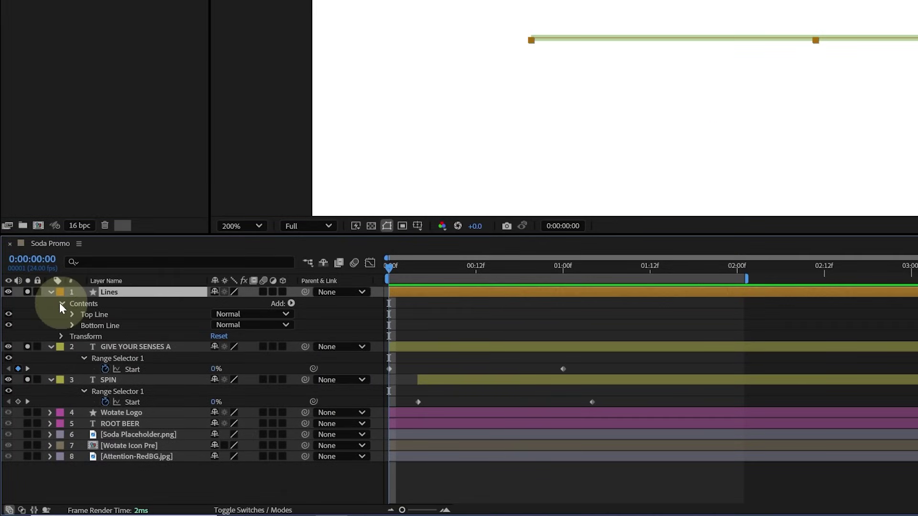
click(92, 315)
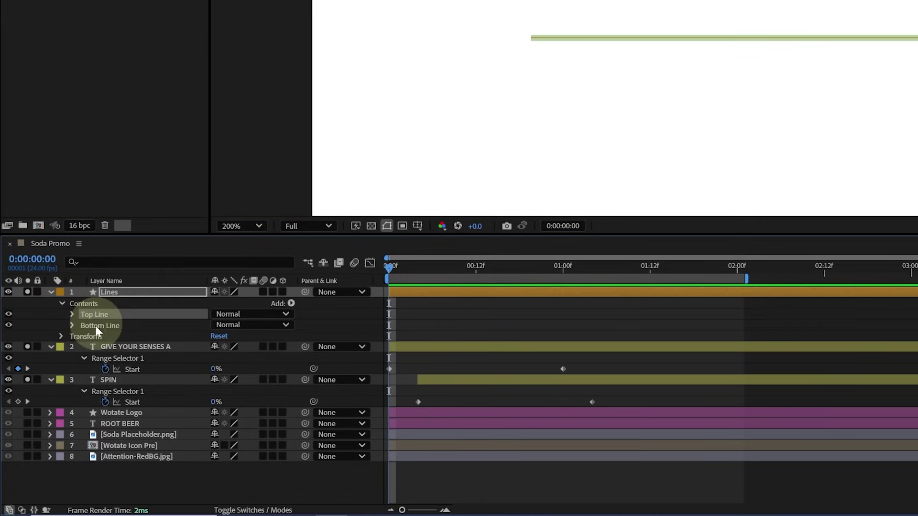
click(97, 326)
click(96, 316)
click(72, 314)
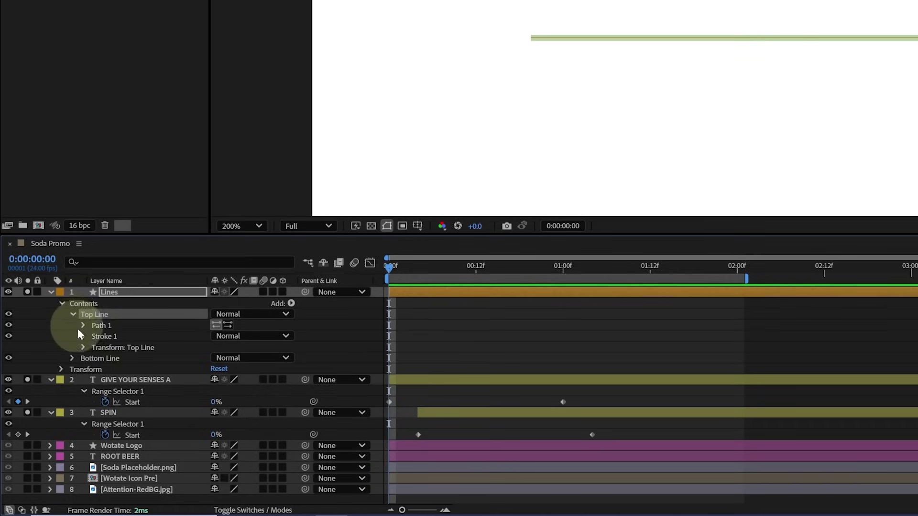
click(72, 358)
click(105, 325)
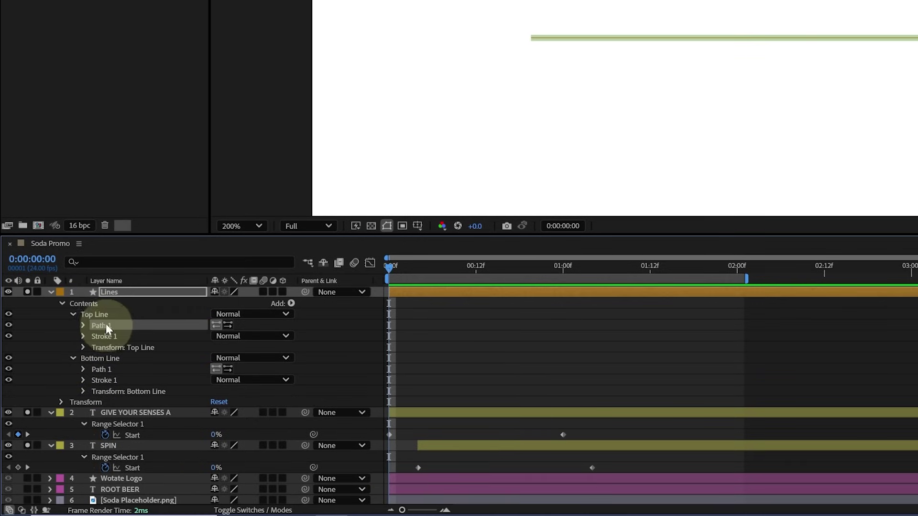
click(111, 335)
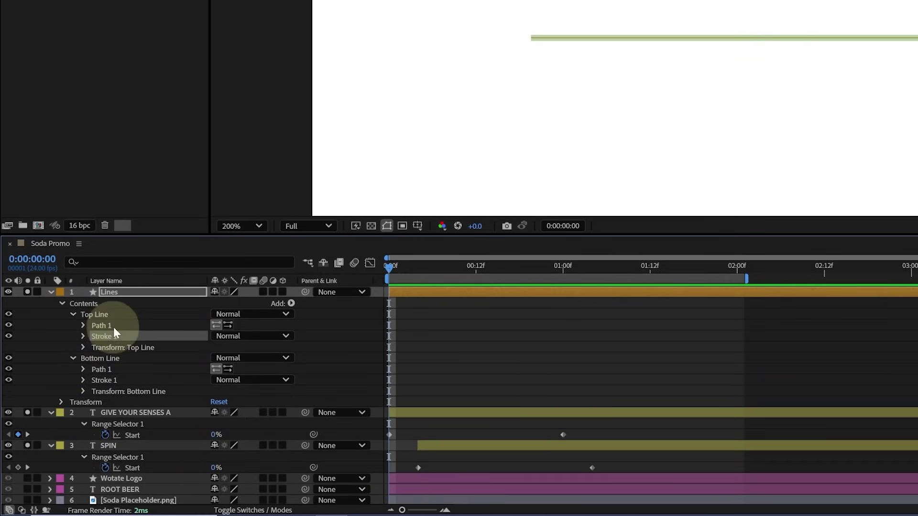
- Add a Trim Paths operator to the Lines layer's overall Contents so that it covers both line groups
click(88, 304)
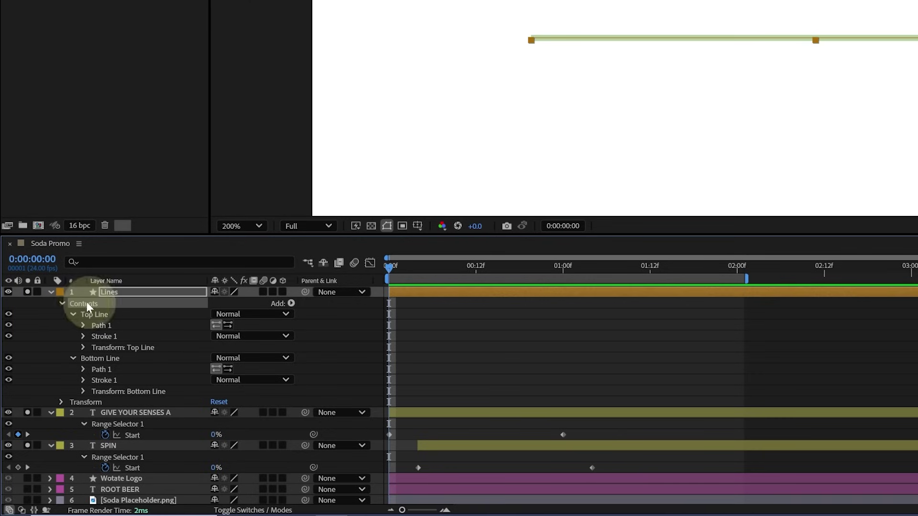
click(291, 304)
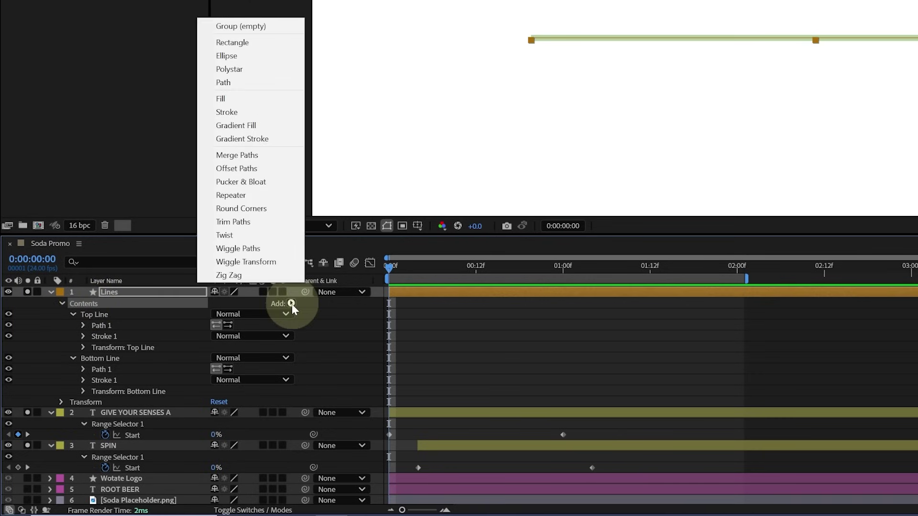
click(273, 221)
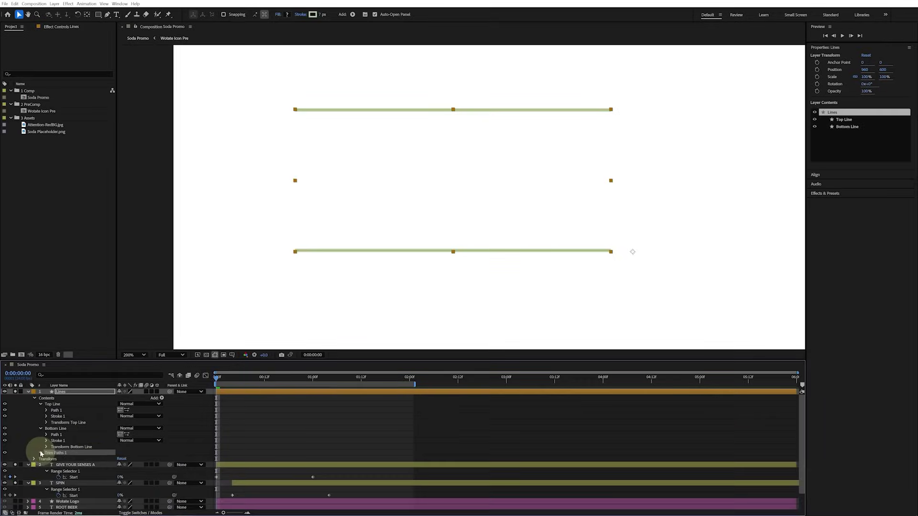
- Set the Trim Paths End of the Lines layer to 0% and keyframe it at frame 0
click(66, 411)
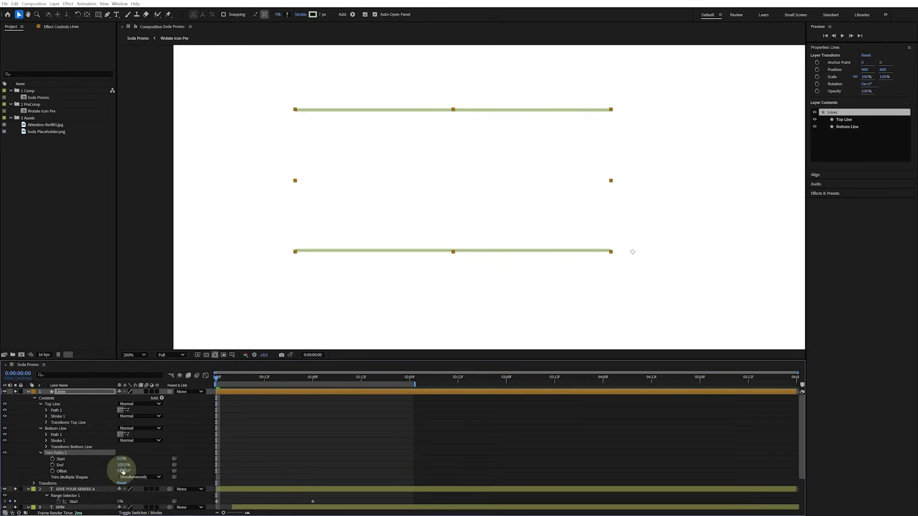
drag(124, 465, 65, 462)
click(53, 465)
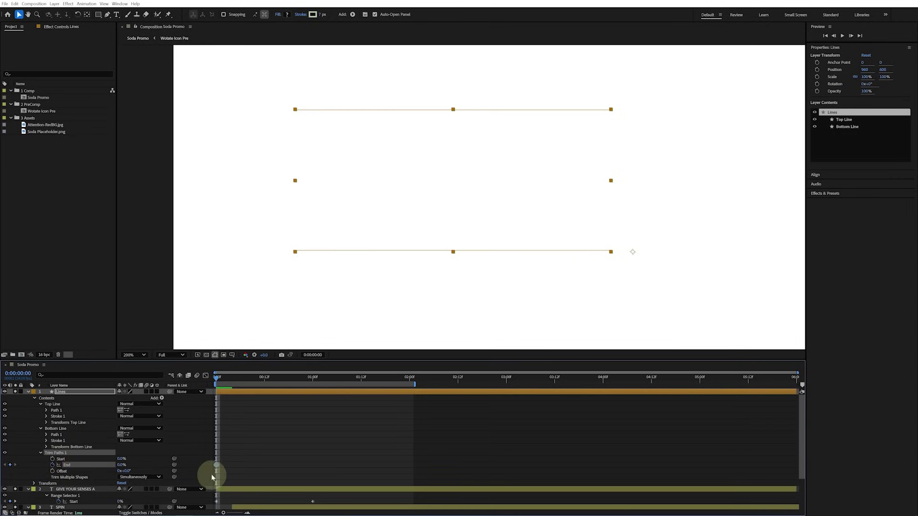
- Keyframe the Trim Paths End at 100% at 0:00:01:12 and preview the lines drawing on
drag(218, 377, 360, 384)
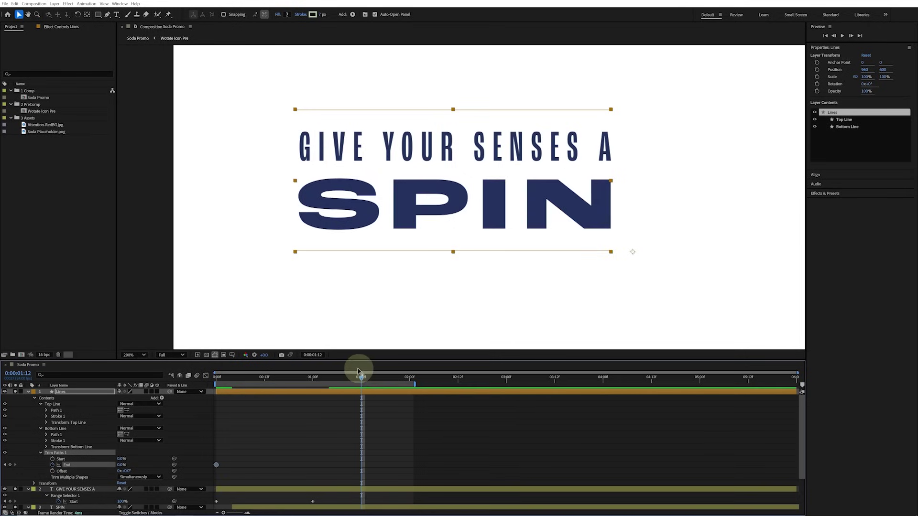
click(139, 464)
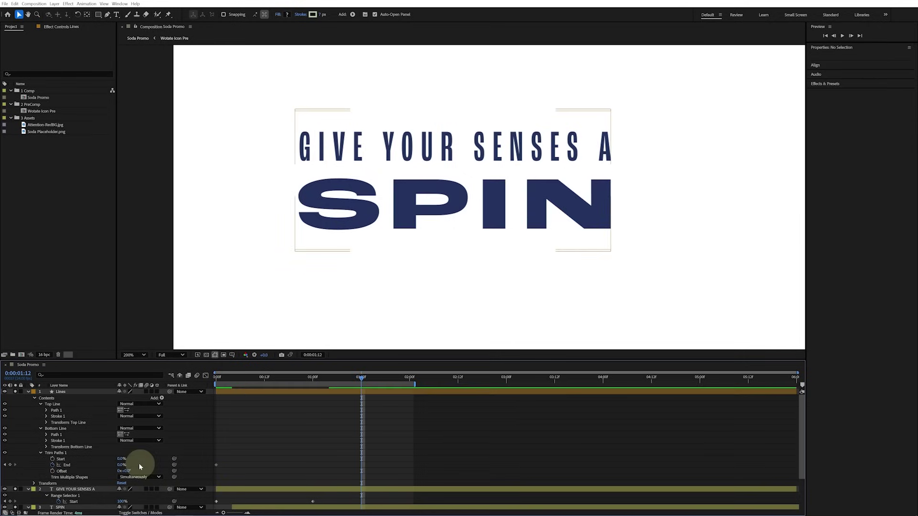
drag(120, 465, 217, 457)
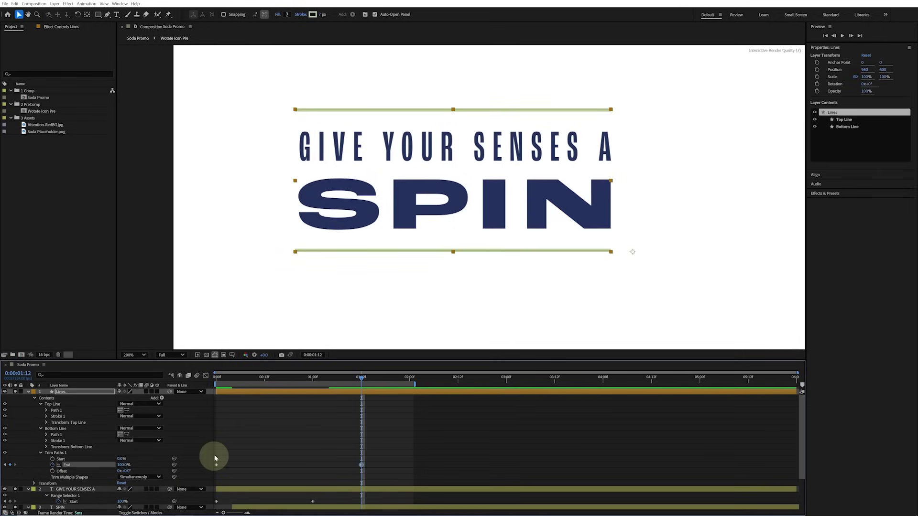
click(198, 448)
key(space)
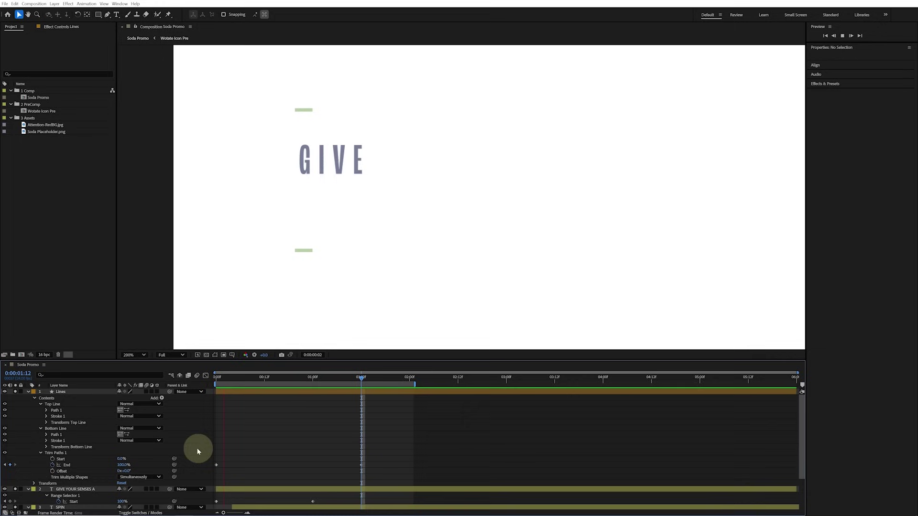
- Apply Easy Ease to both Trim Paths End keyframes on the Lines layer
click(381, 449)
drag(381, 450, 202, 475)
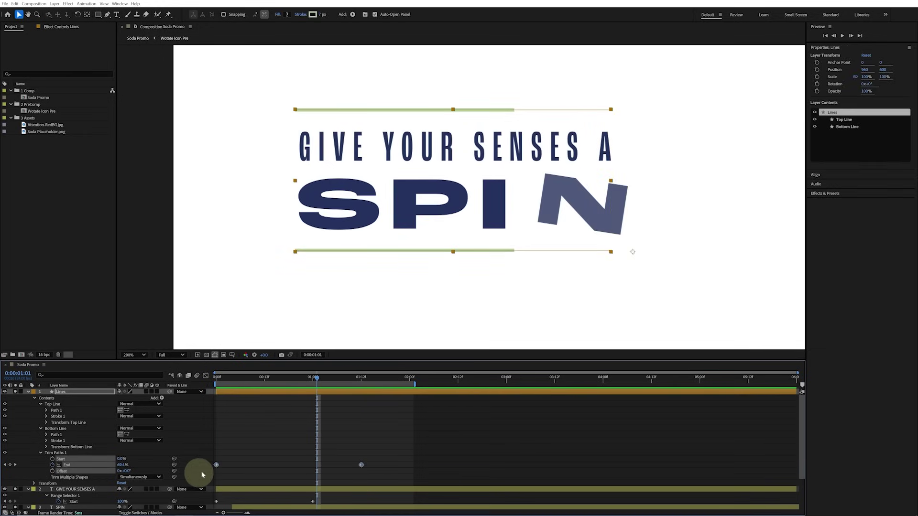
key(F9)
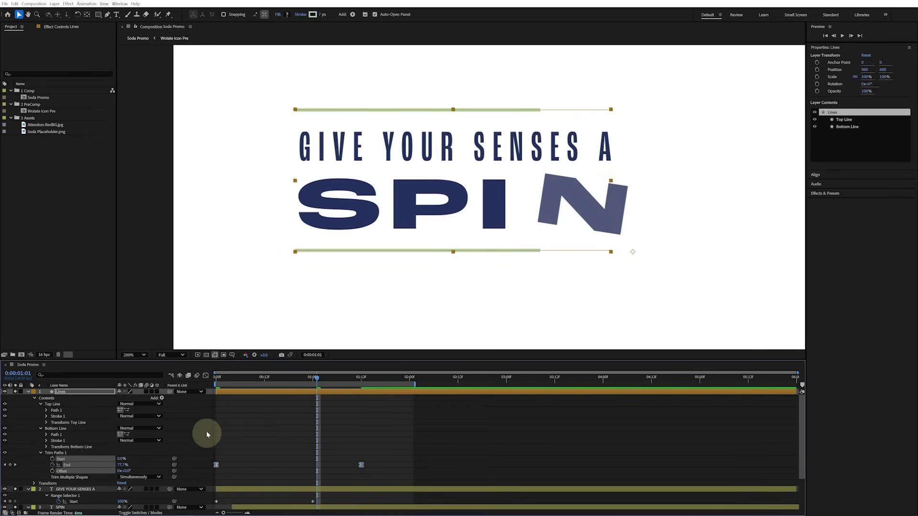
- Extend the last End keyframe's incoming ease handle back to about frame 6 in the graph editor and preview the slowdown
click(205, 376)
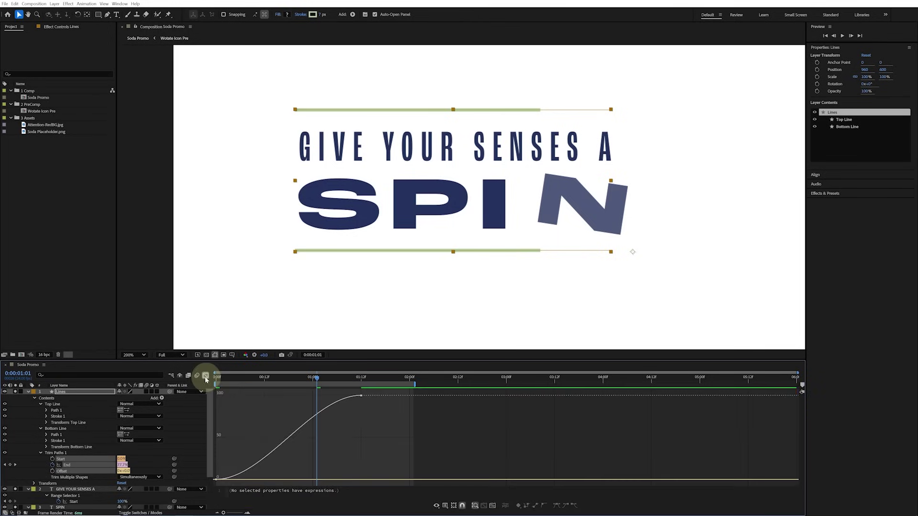
click(361, 396)
drag(351, 397, 240, 399)
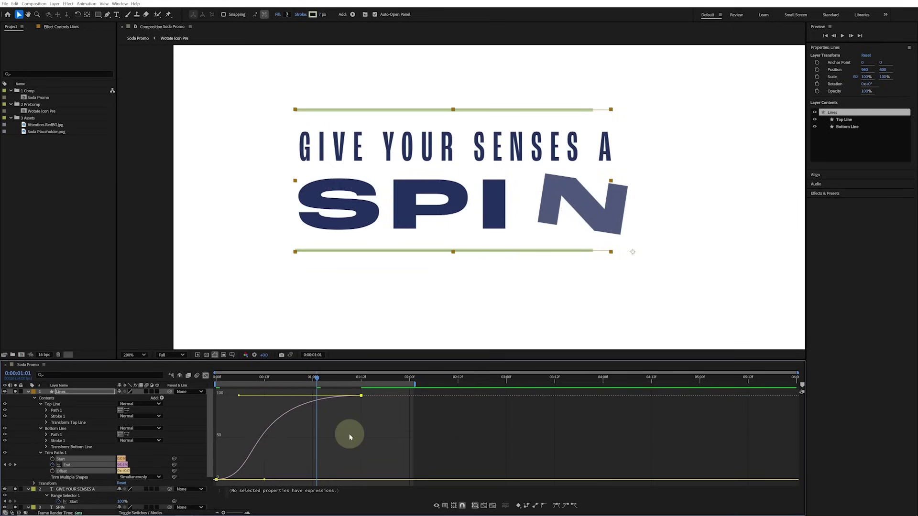
key(space)
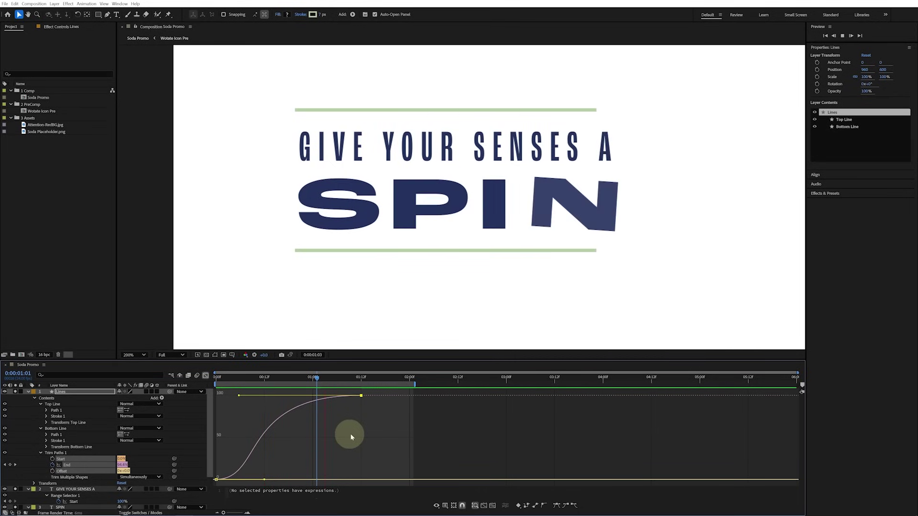
key(space)
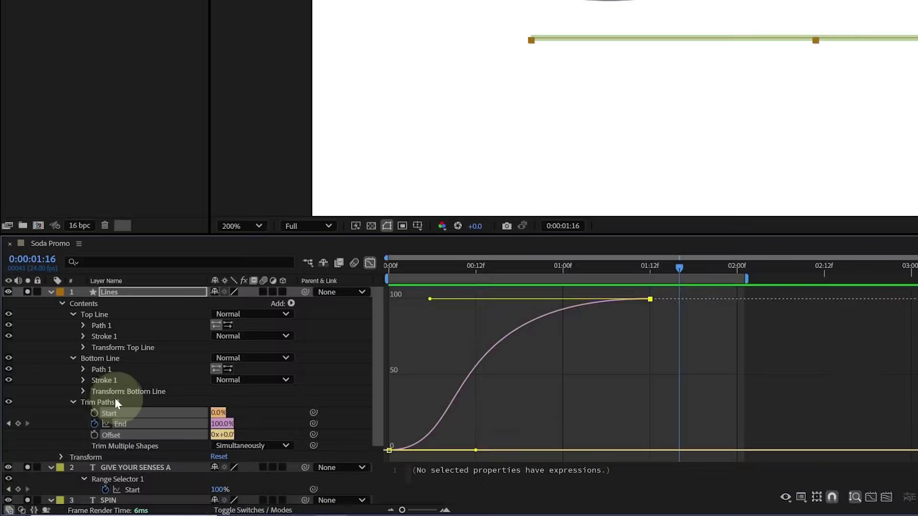
- Reverse the path direction of the Bottom Line's Path 1 and preview the lines drawing from opposite sides
click(69, 453)
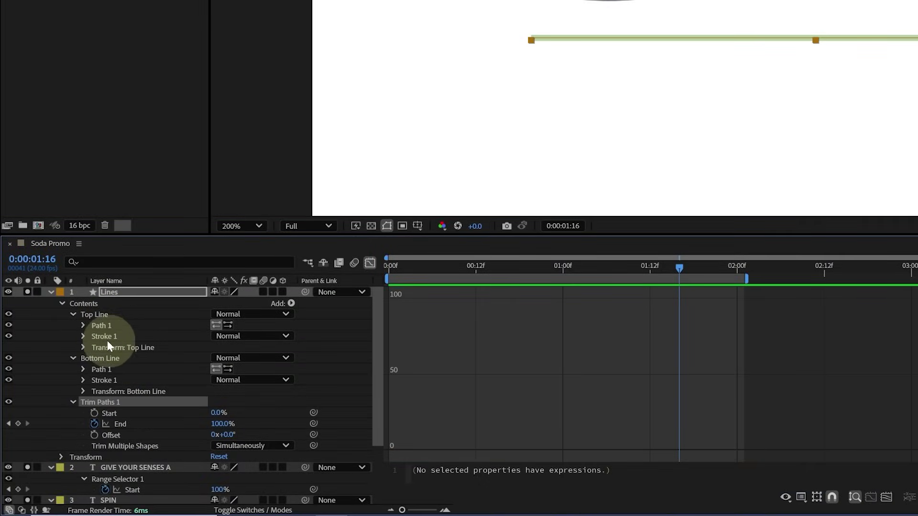
click(111, 369)
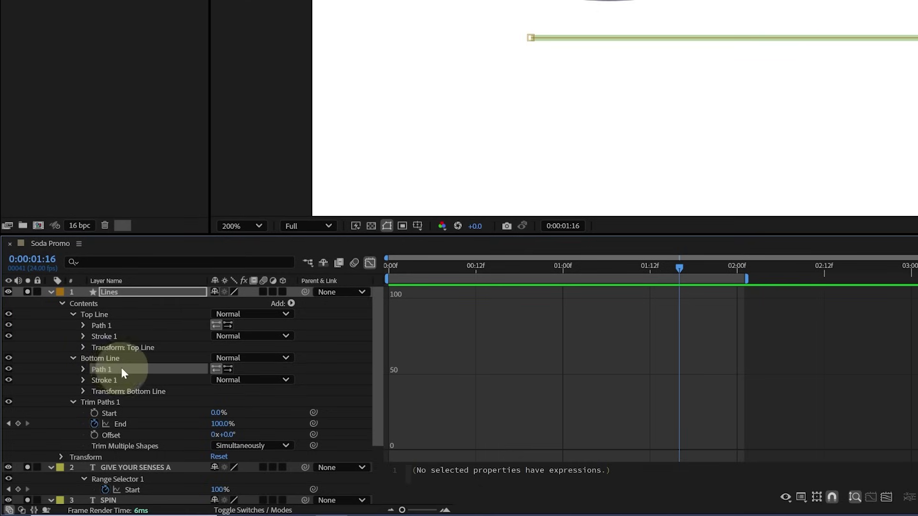
click(228, 370)
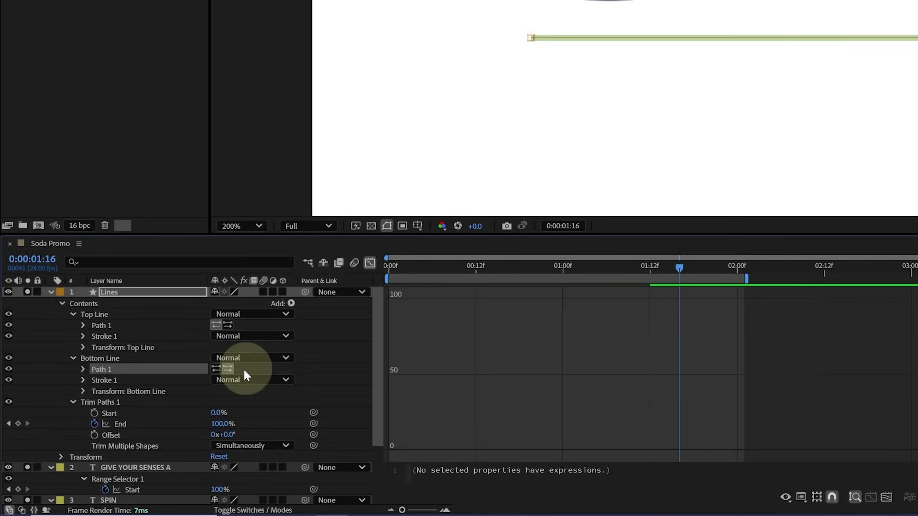
key(space)
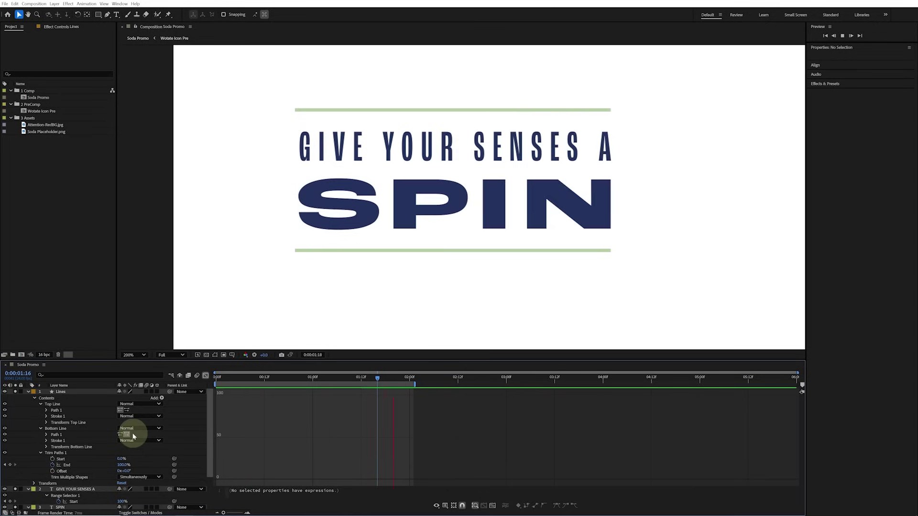
key(space)
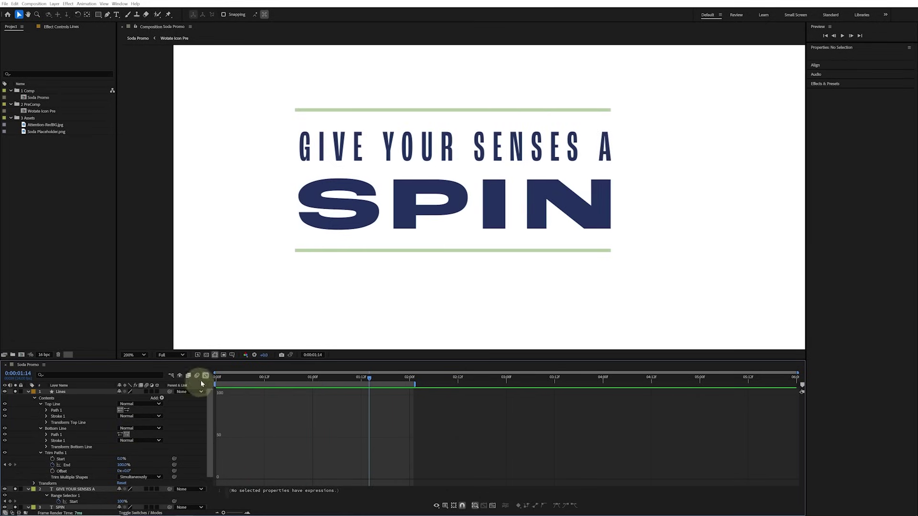
- Leave the graph editor and collapse the Lines layer's expanded properties in the timeline
click(206, 376)
click(83, 392)
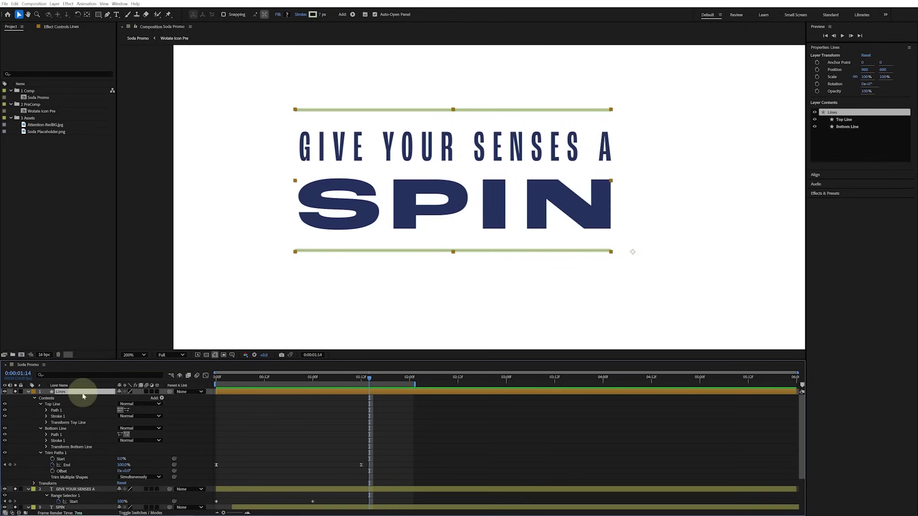
key(u)
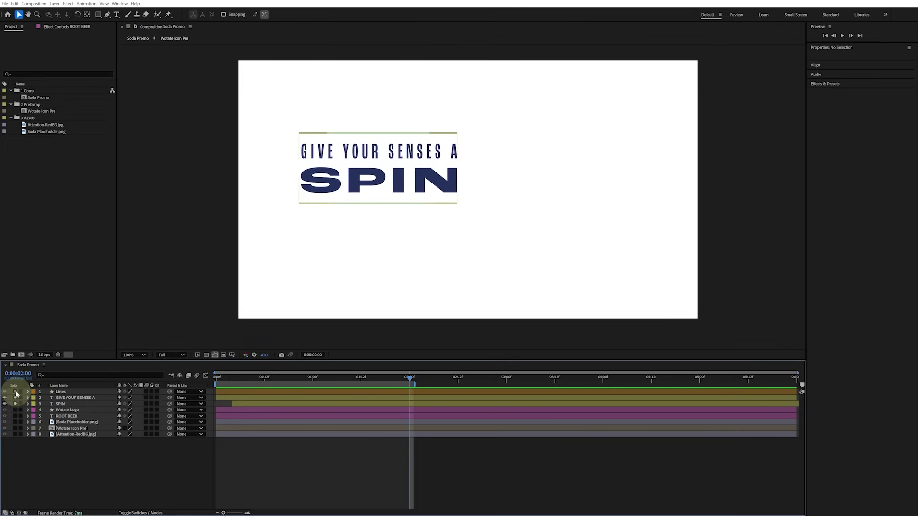
- Unsolo Lines, GIVE YOUR SENSES A and SPIN, solo Wotate Logo and ROOT BEER instead, and go to 0:00:01:00
drag(17, 394, 15, 404)
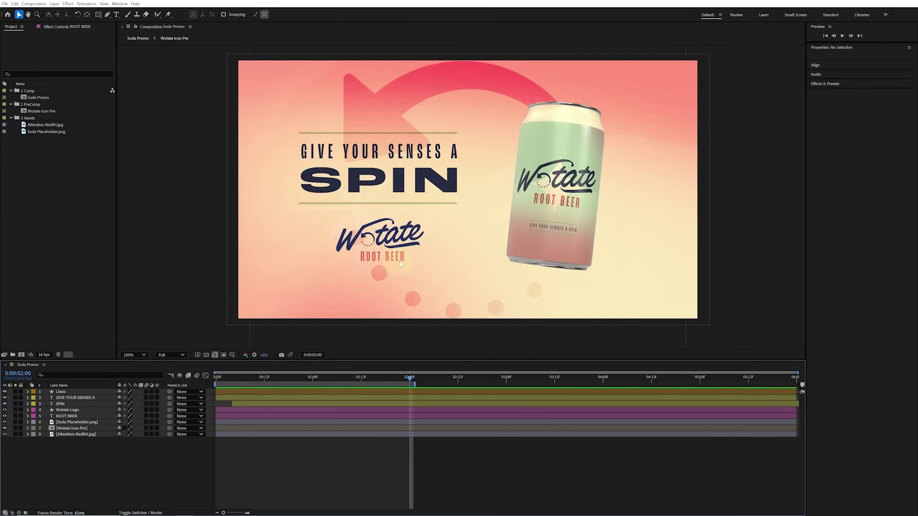
drag(15, 410, 16, 416)
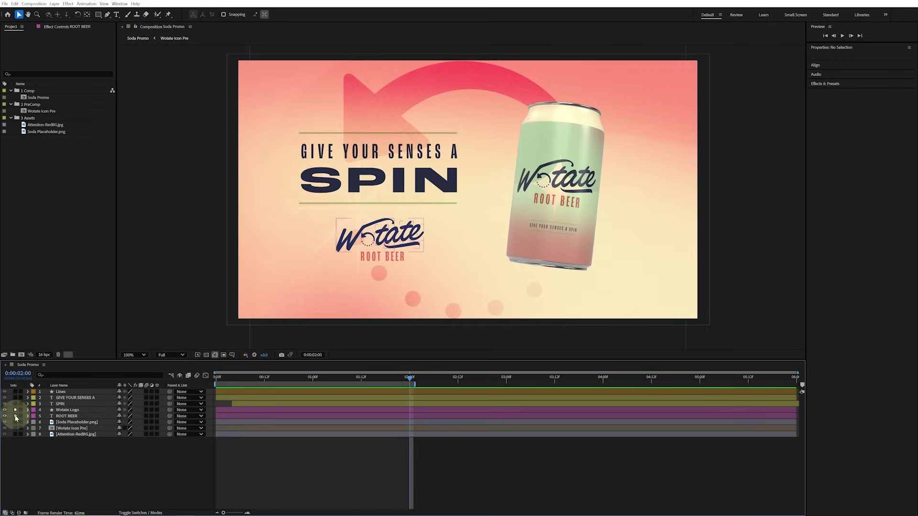
scroll(398, 273, up, 1)
drag(398, 272, 577, 193)
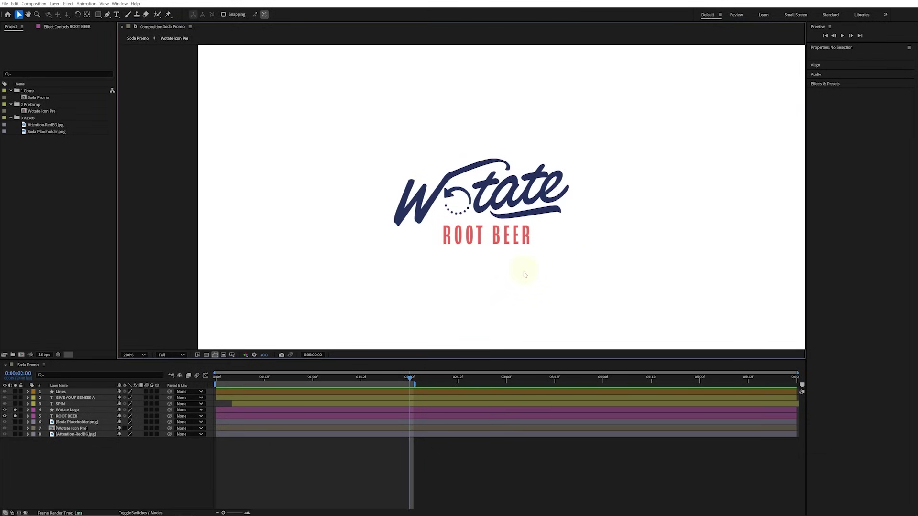
click(315, 379)
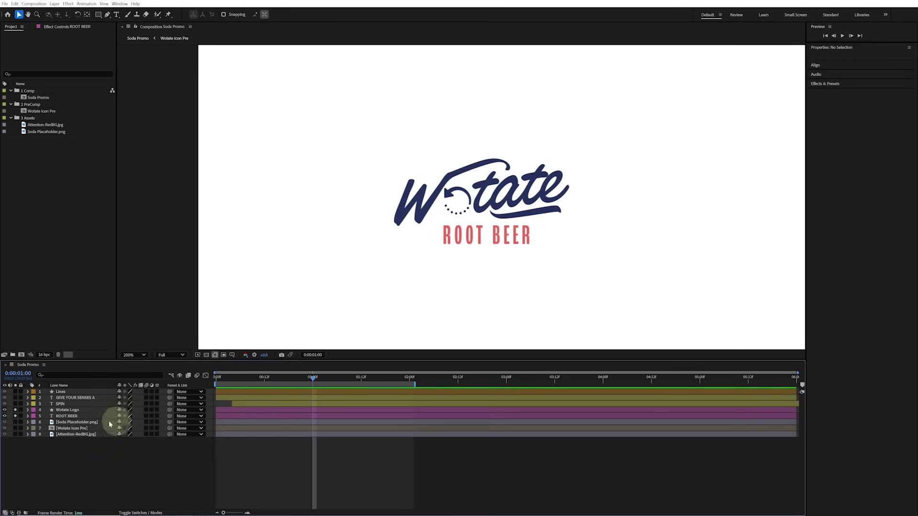
- Separate the Position dimensions of the Wotate Logo and ROOT BEER layers into X and Y
click(69, 410)
shift+click(75, 417)
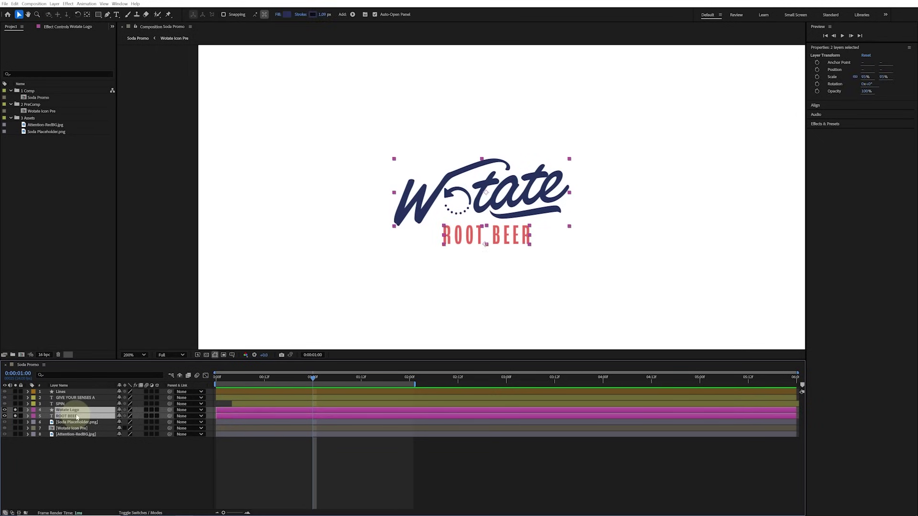
key(p)
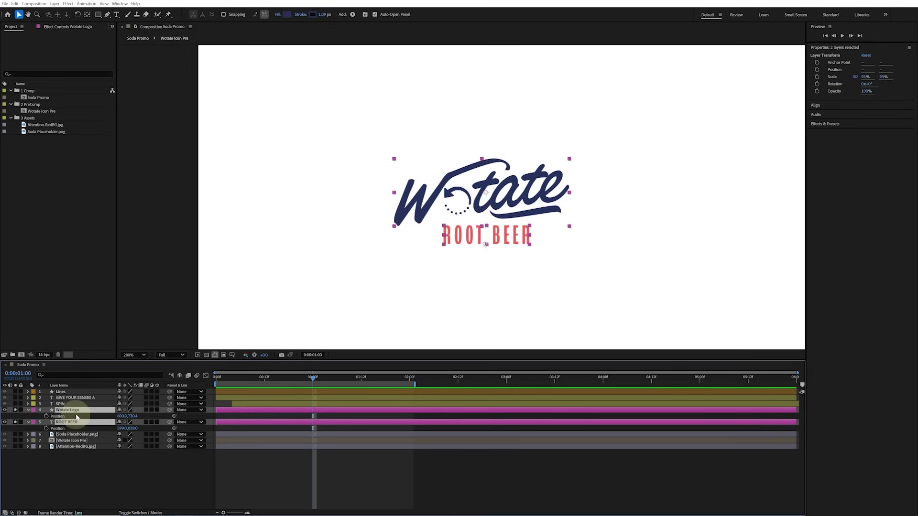
click(77, 417)
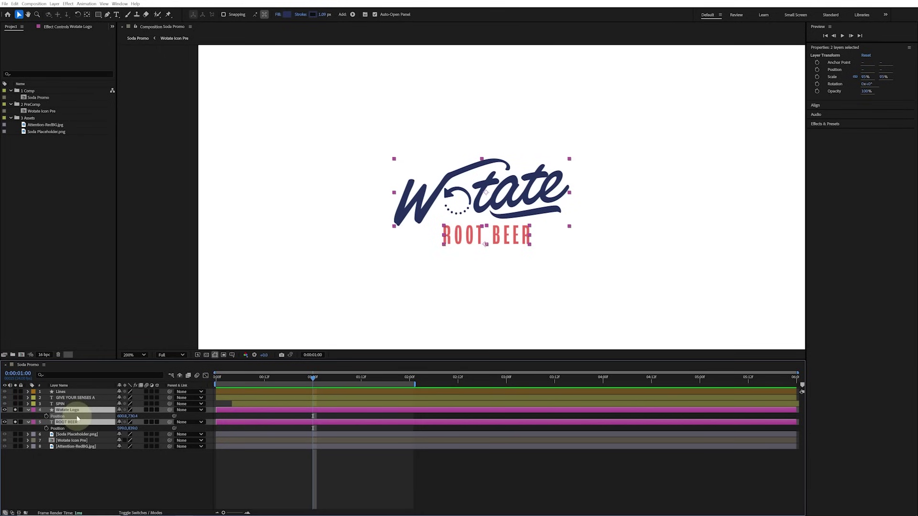
shift+click(69, 429)
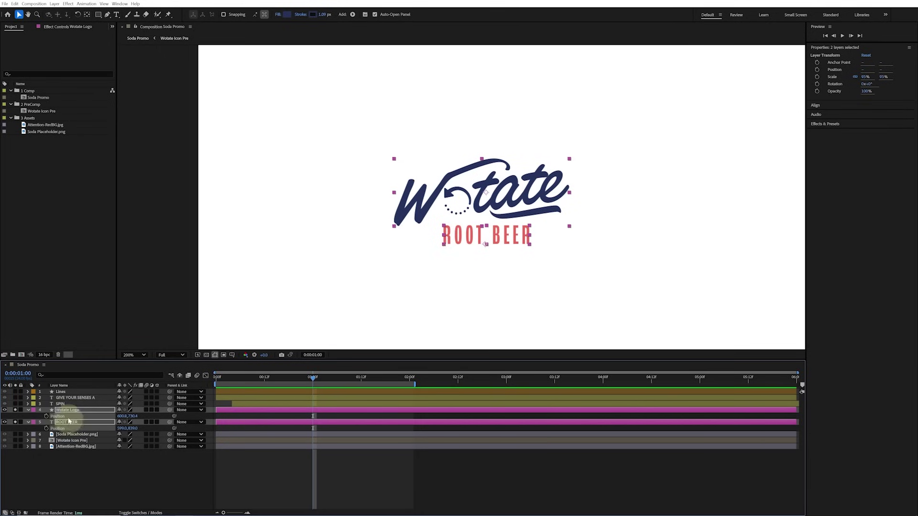
right_click(65, 417)
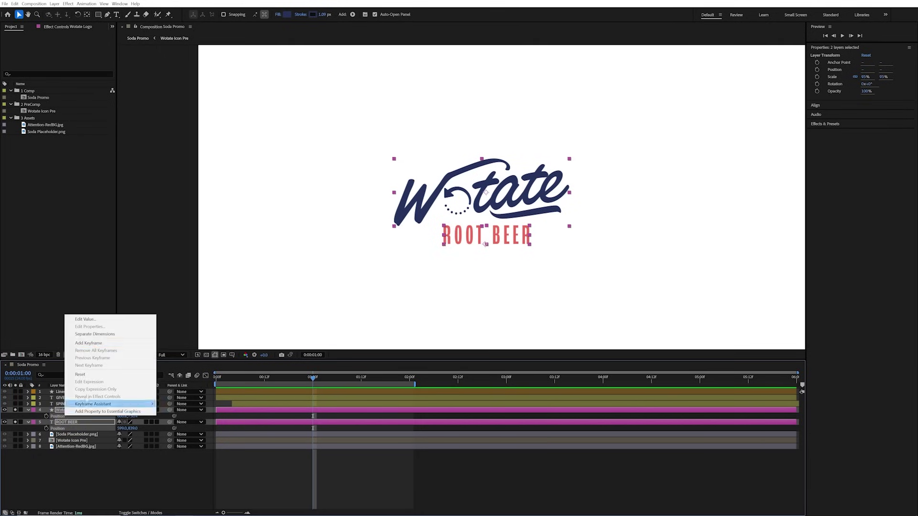
click(96, 334)
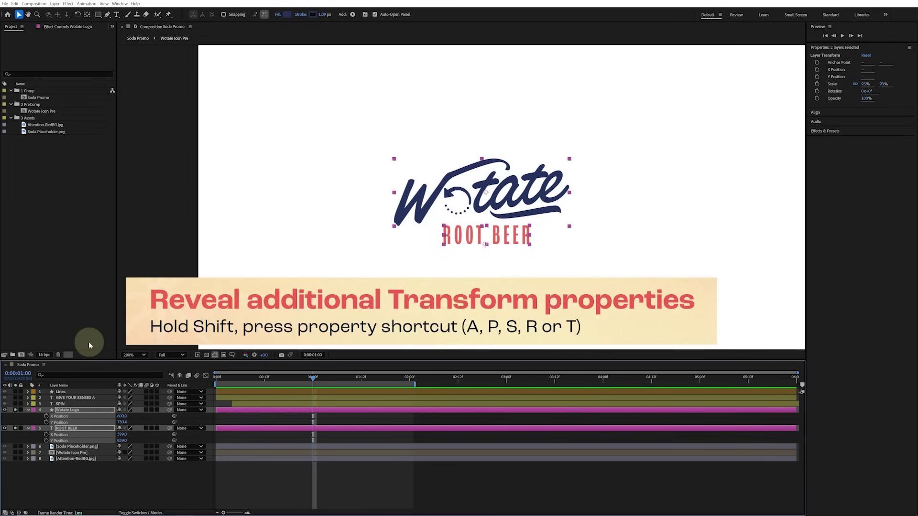
- Keyframe X Position and Opacity on Wotate Logo and ROOT BEER at 0:00:01:00, and show only their animated properties
key(shift+t)
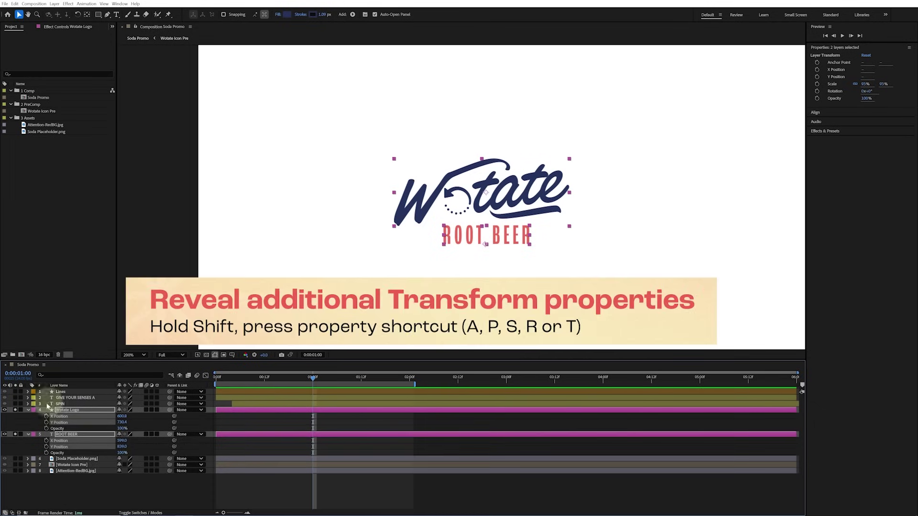
click(38, 424)
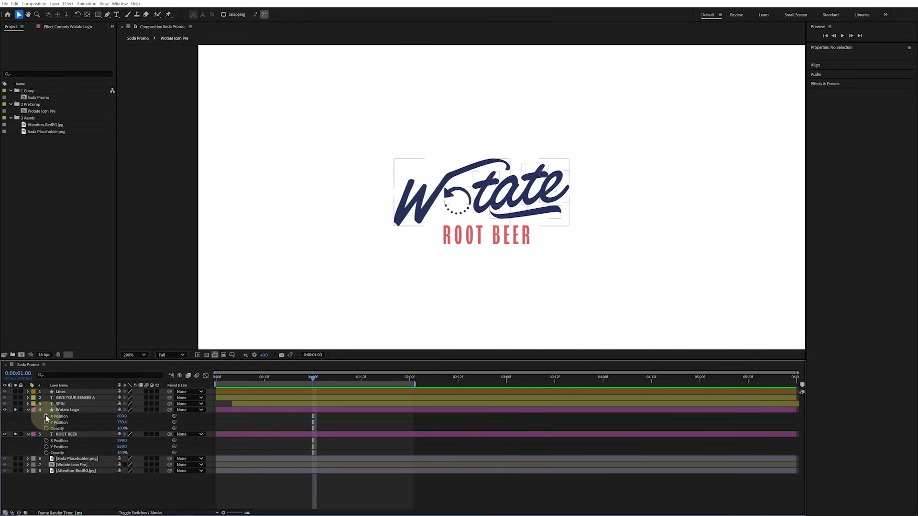
click(46, 417)
click(46, 429)
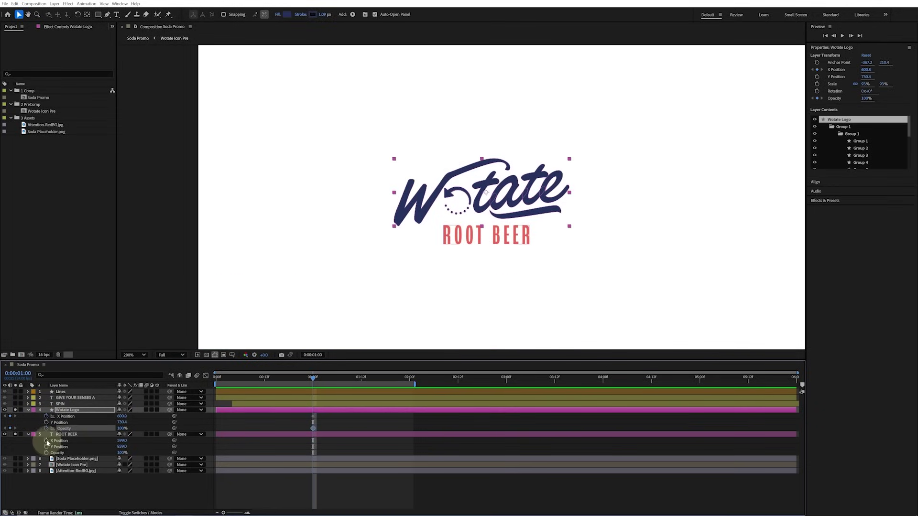
click(47, 441)
click(46, 453)
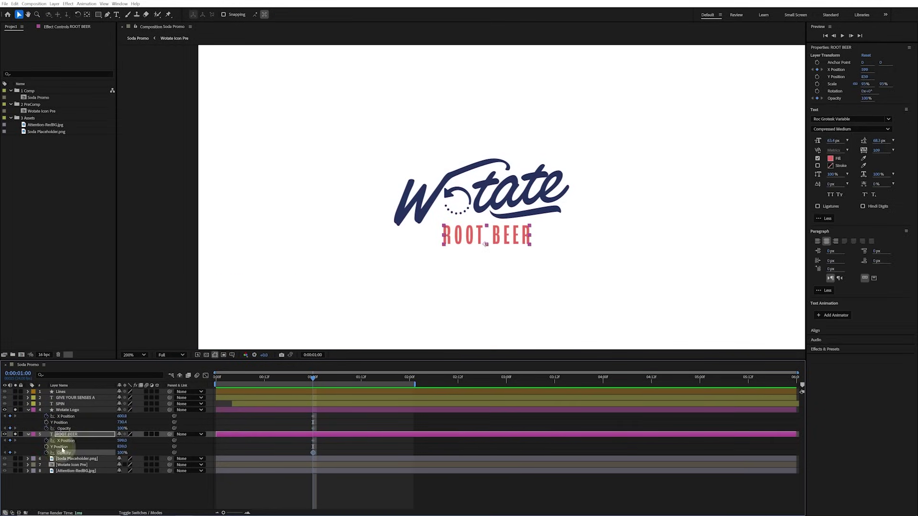
shift+click(69, 410)
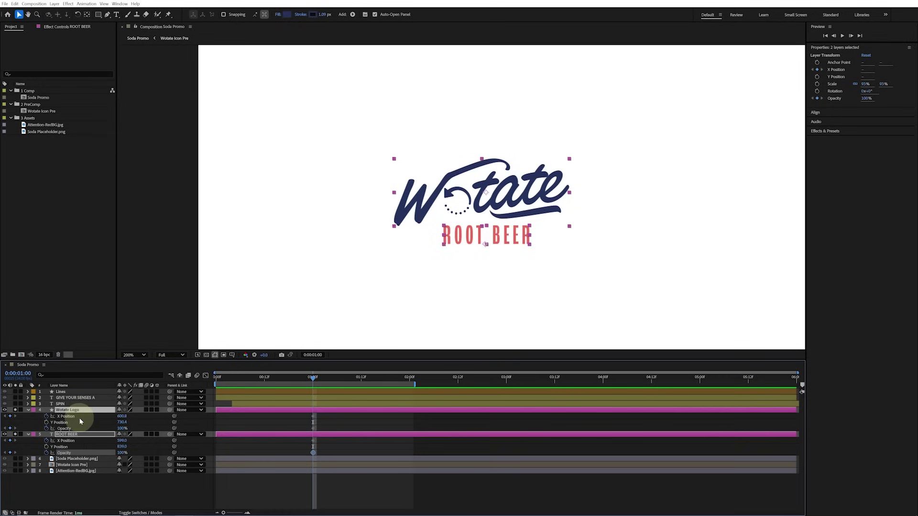
key(u)
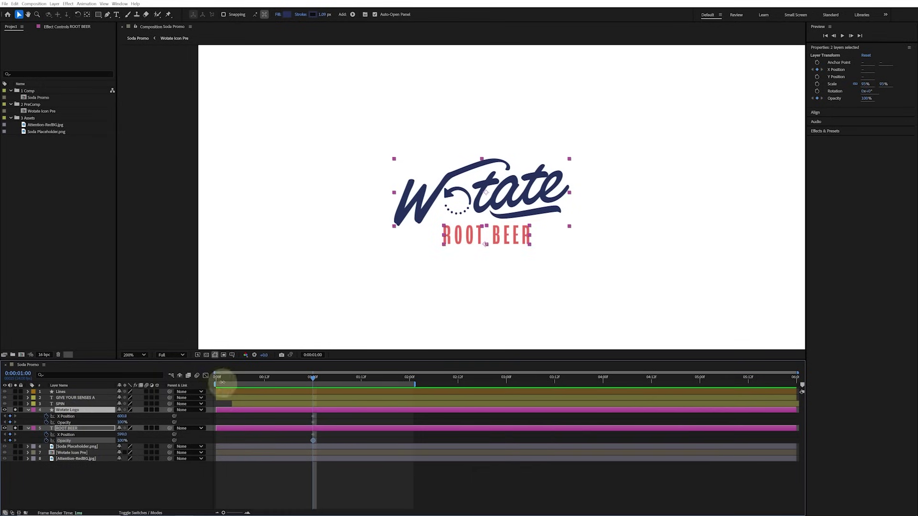
- At 0:00:00:00, nudge the Wotate Logo layer left to X Position 570.8
key(Home)
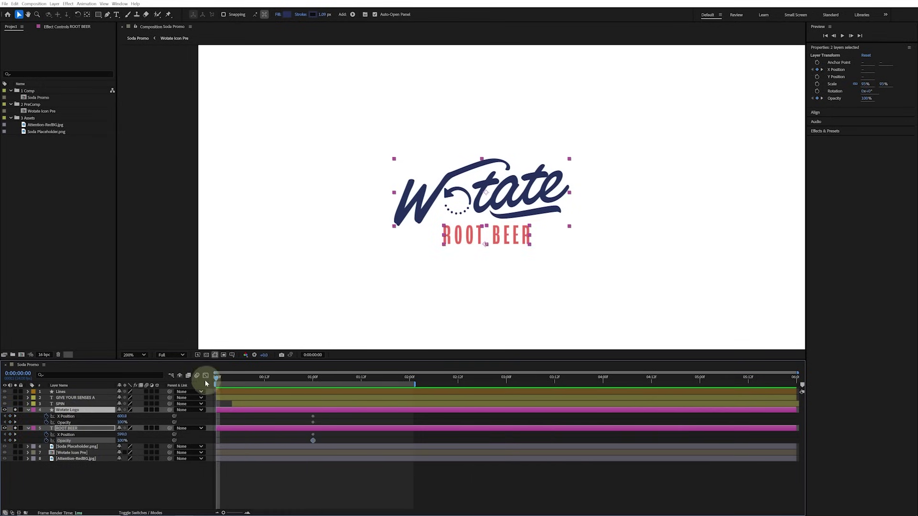
click(67, 410)
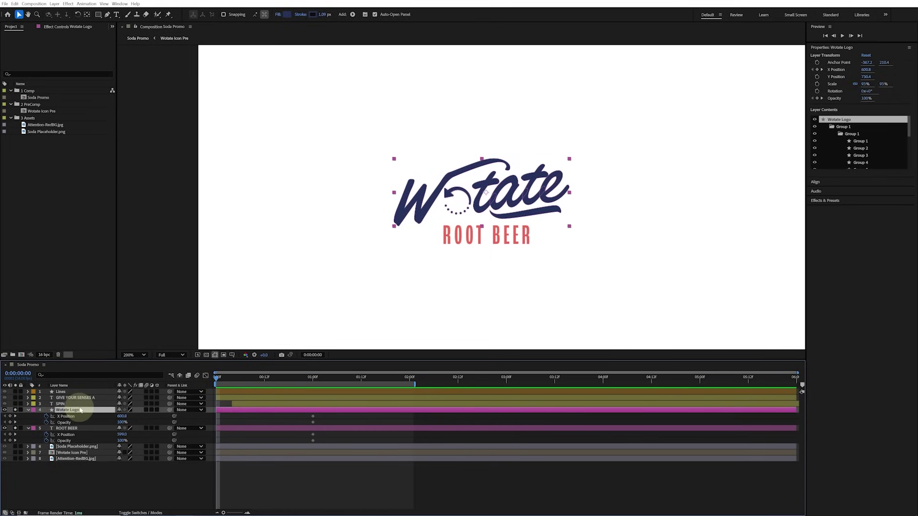
key(Left)
key(Left)
key(Left)
key(Left)
key(Left)
key(Left)
key(Left)
key(Left)
key(Left)
key(Left)
key(Left)
key(Left)
key(Left)
key(Left)
key(Left)
key(Left)
key(Left)
key(Left)
key(Left)
key(Left)
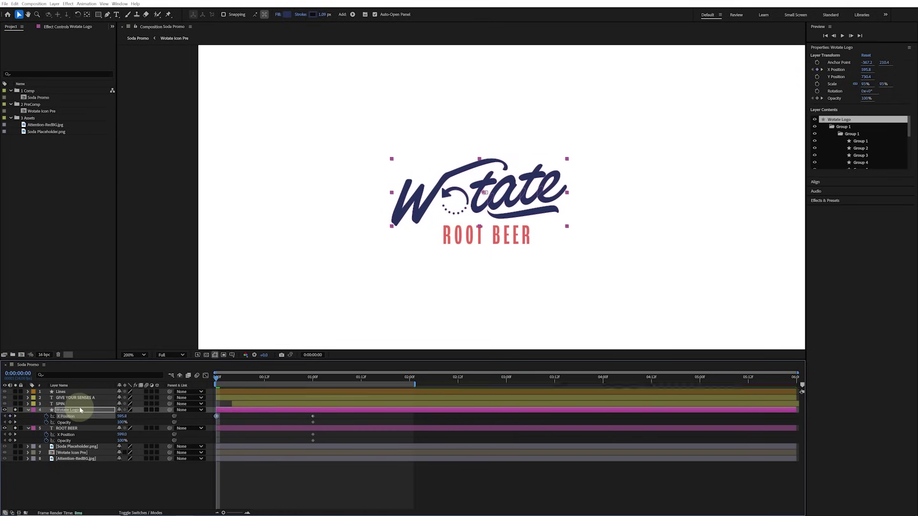
key(Left)
key(Left)
key(Left)
key(Left)
key(Left)
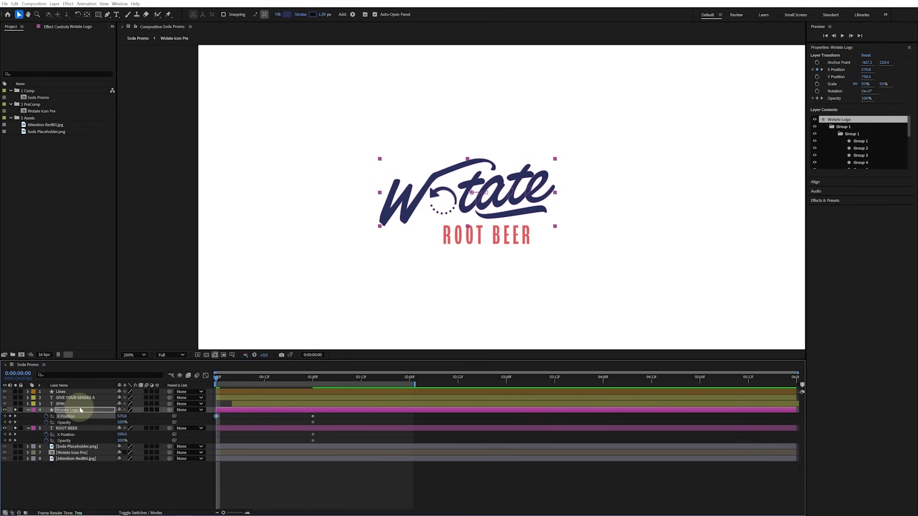
- Nudge the ROOT BEER layer right to X Position 629 at 0:00:00:00
click(83, 428)
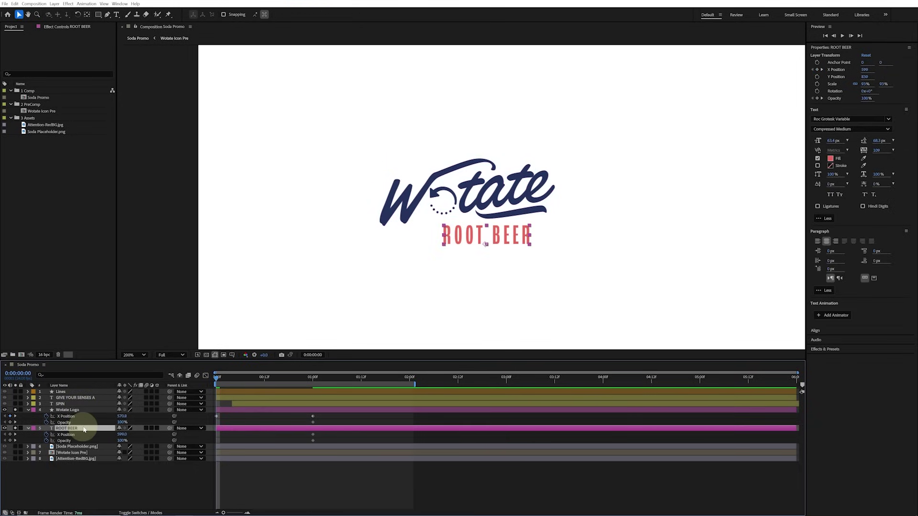
key(Right)
key(Right)
key(Right)
key(Right)
key(Right)
key(Right)
key(Right)
key(Right)
key(Right)
key(Right)
key(Right)
key(Right)
key(Right)
key(Right)
key(Right)
key(Right)
key(Right)
key(Right)
key(Right)
key(Right)
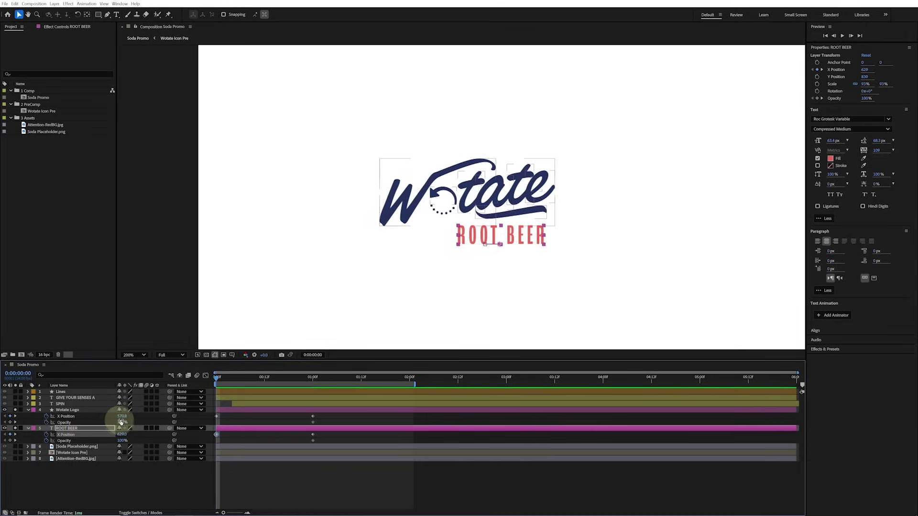
- Set the Opacity of both Wotate Logo and ROOT BEER to 0% at 0:00:00:00 and preview the fade-in
drag(120, 422, 88, 472)
click(87, 474)
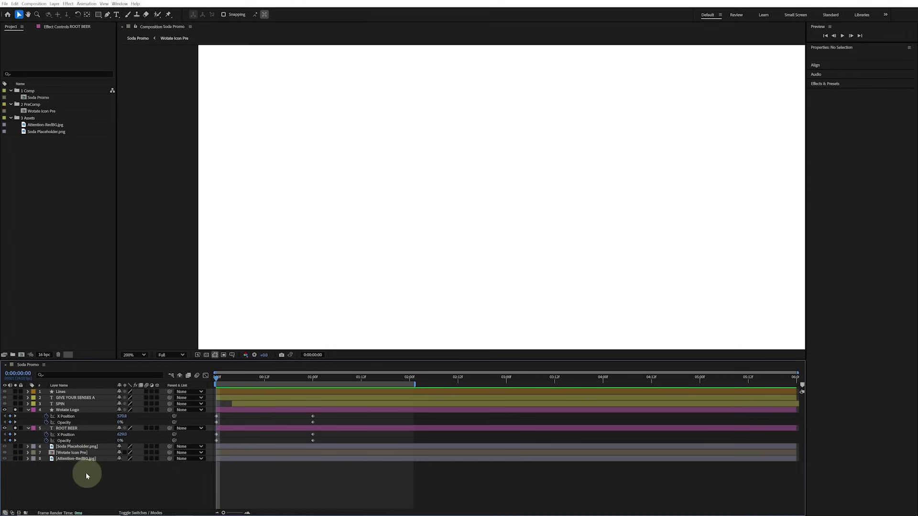
key(space)
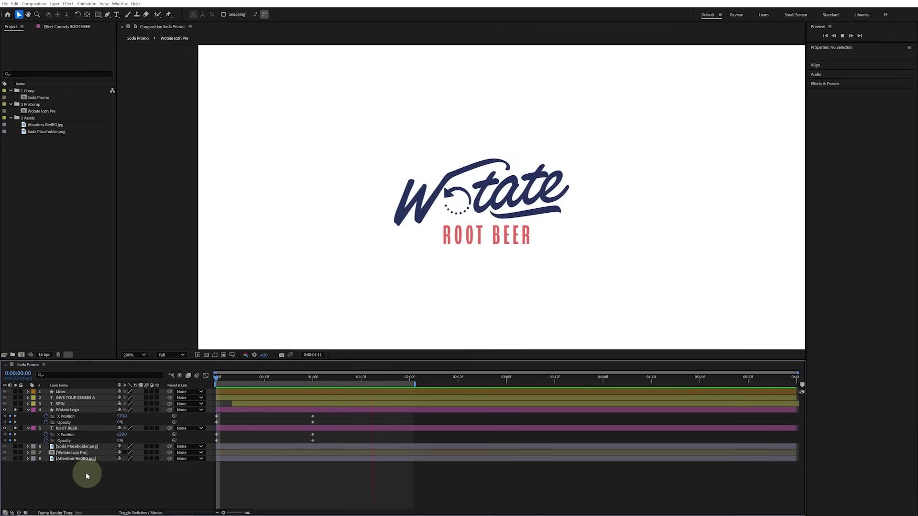
key(space)
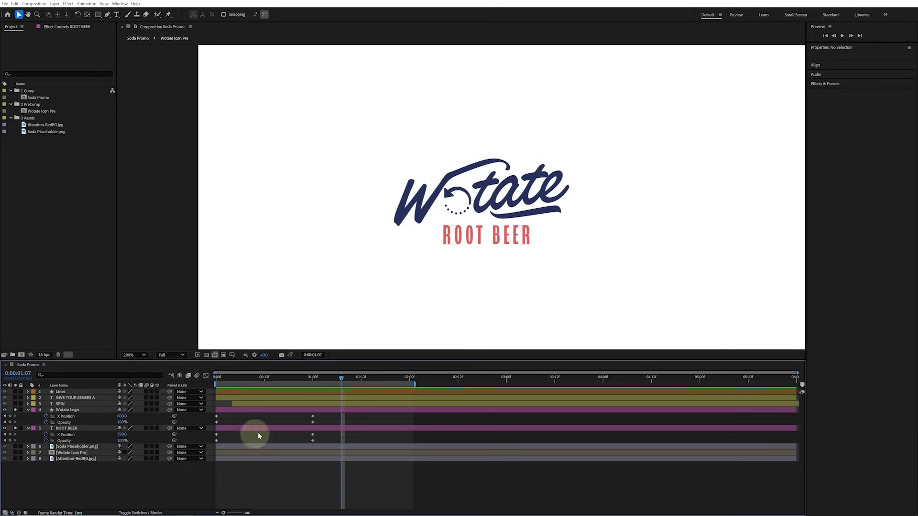
- Easy-ease both layers' keyframes at 0:00:01:00, extend their incoming handles back to about frame 5 in the graph editor, and preview
drag(320, 414, 291, 445)
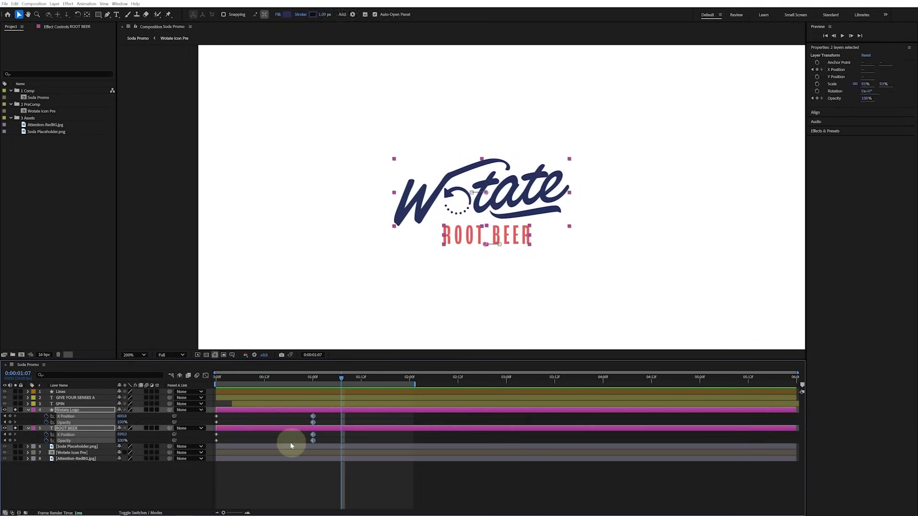
key(F9)
click(206, 376)
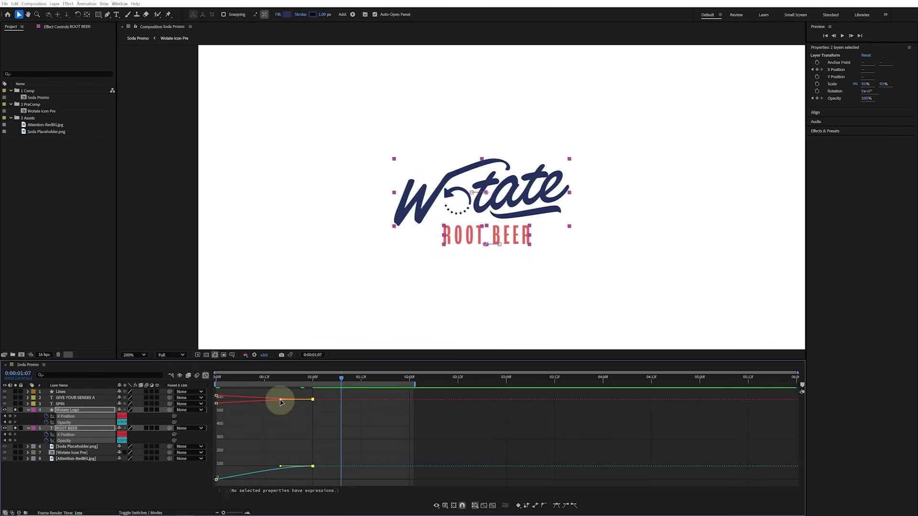
drag(280, 401, 238, 399)
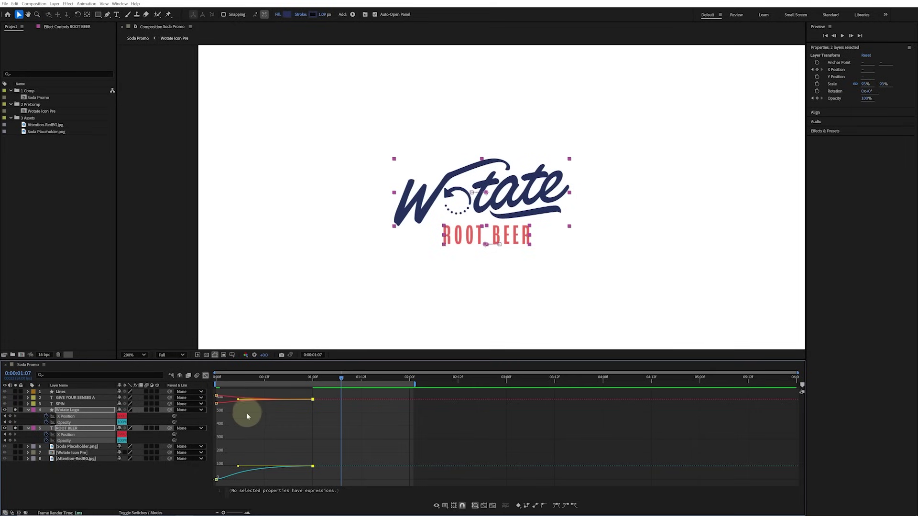
key(space)
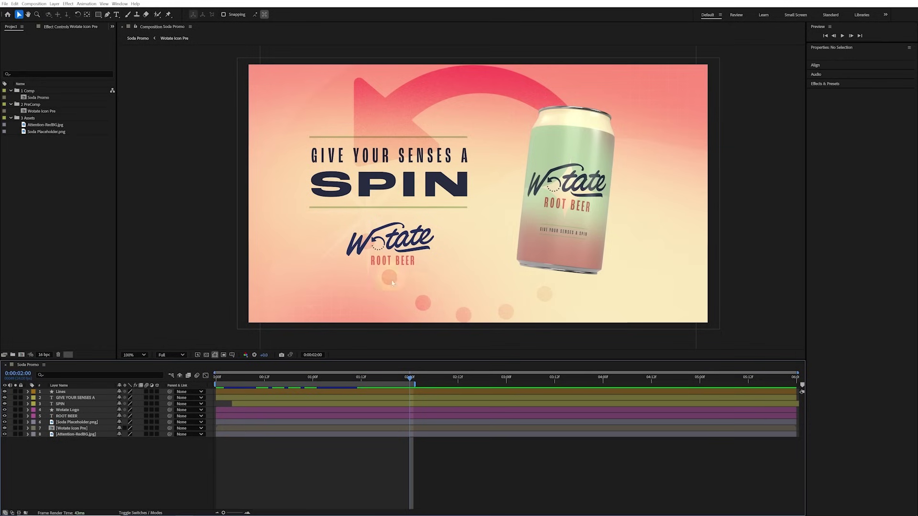
- Solo the Wotate Icon Pre layer and reveal the blend mode columns and its Transform properties
click(81, 429)
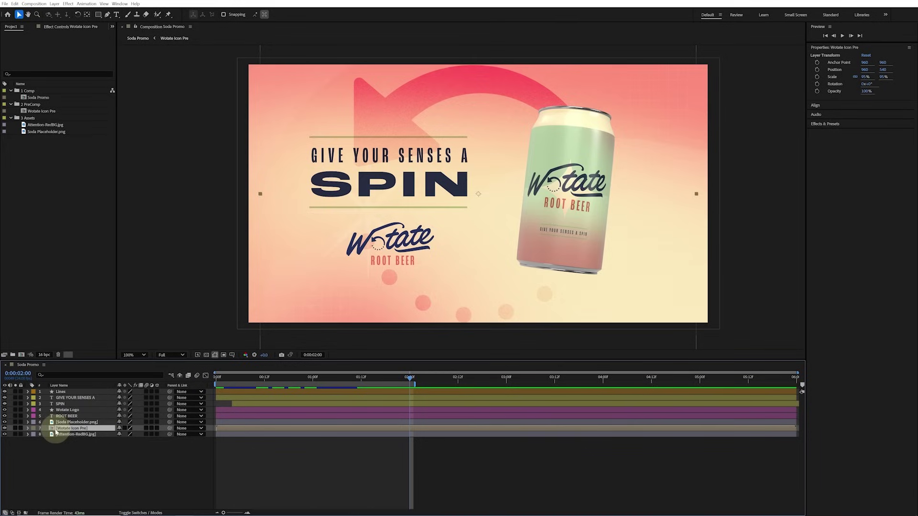
click(16, 429)
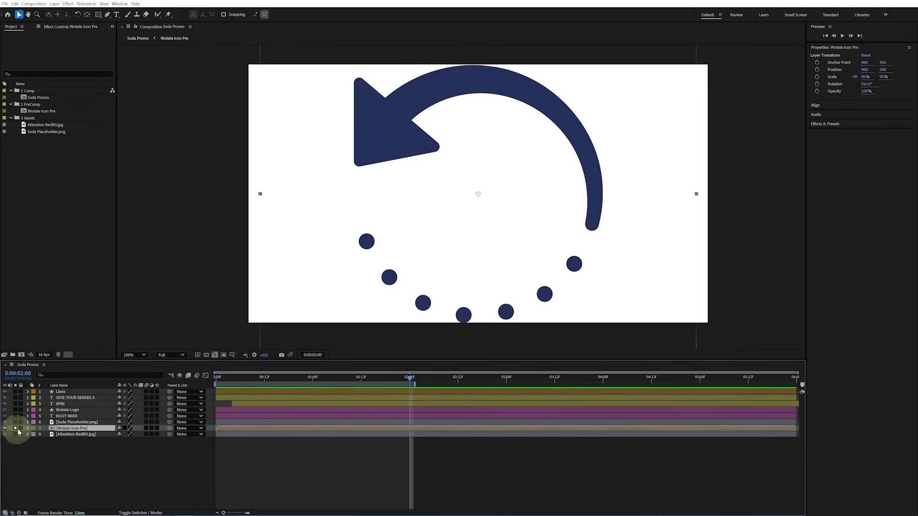
click(135, 513)
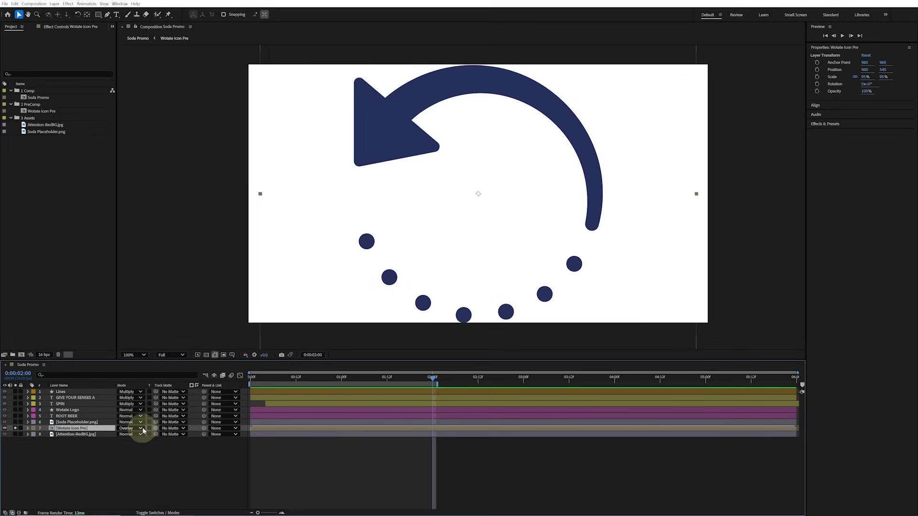
click(28, 429)
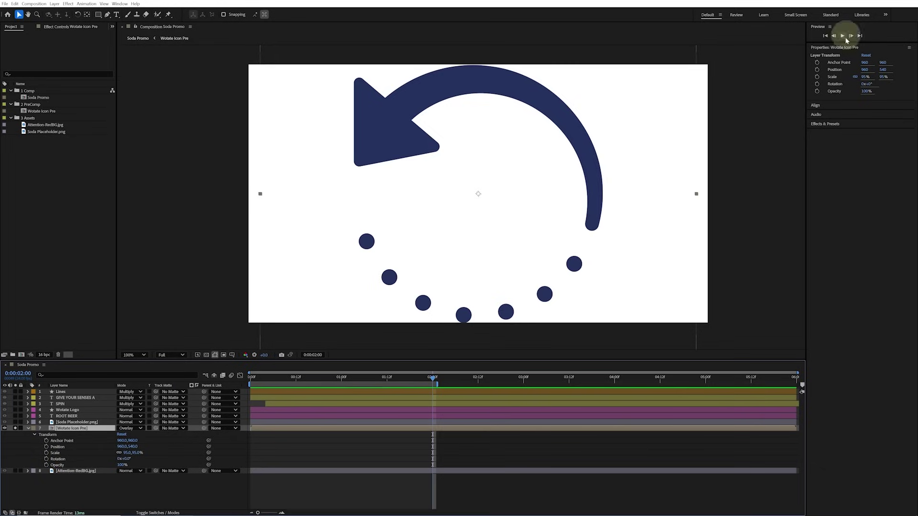
- Keyframe Wotate Icon Pre's Rotation from 180° at 0:00:00:00 to 0° at 0:00:02:00 and preview the spin
click(817, 84)
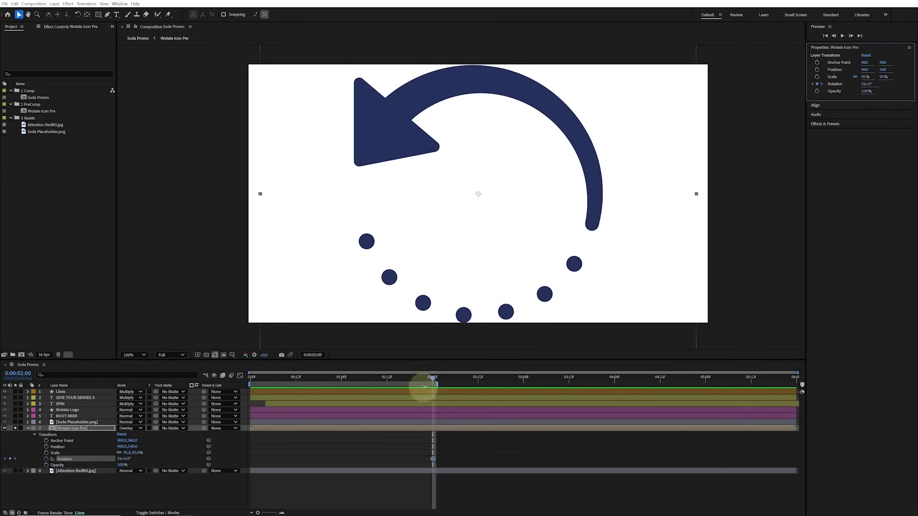
drag(430, 376, 241, 379)
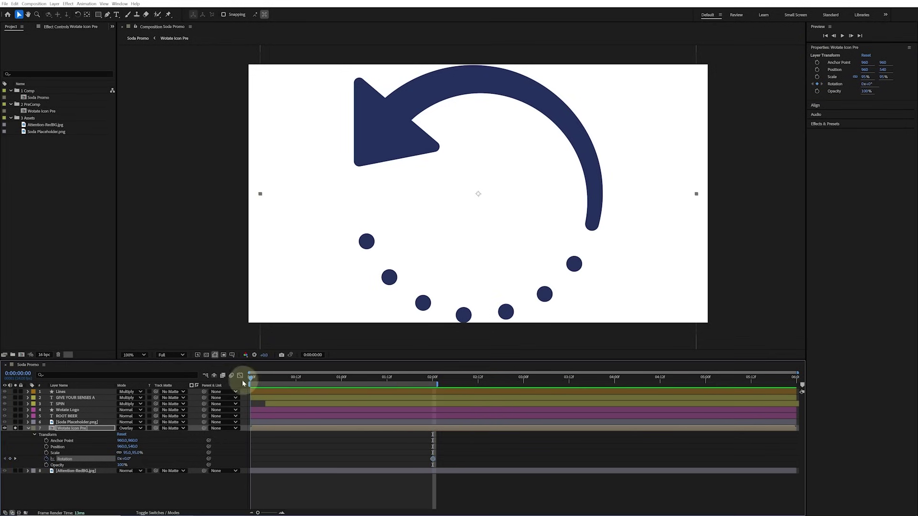
drag(126, 460, 183, 457)
click(184, 487)
key(space)
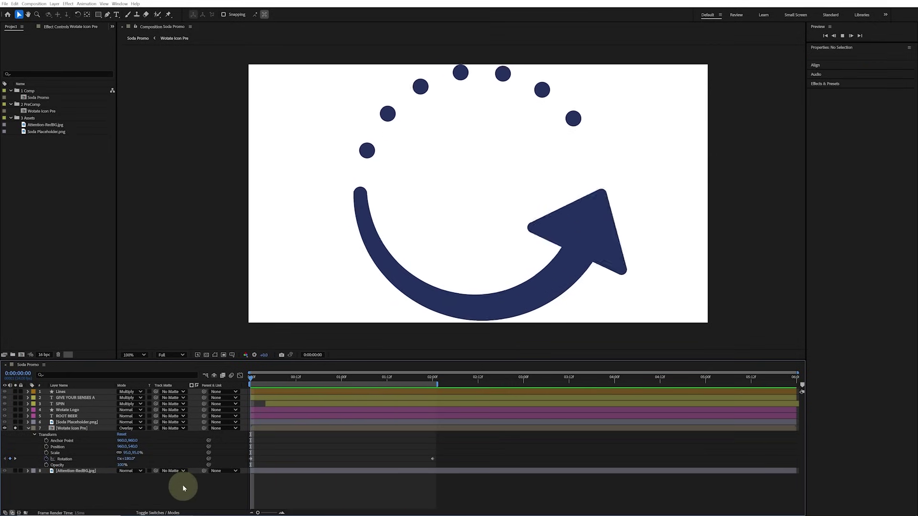
- Stop the preview, extend the work area's end to about 0:00:02:12, and play the icon rotation again
key(h)
click(402, 400)
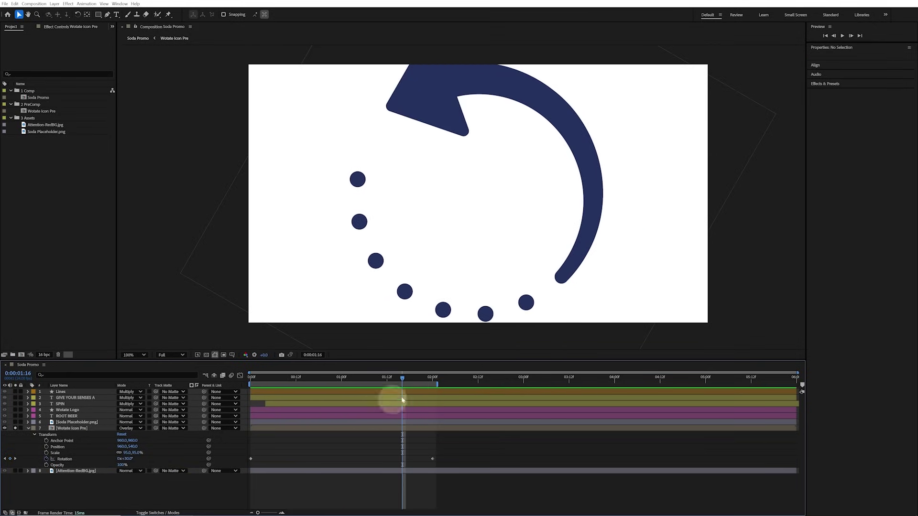
drag(436, 384, 483, 429)
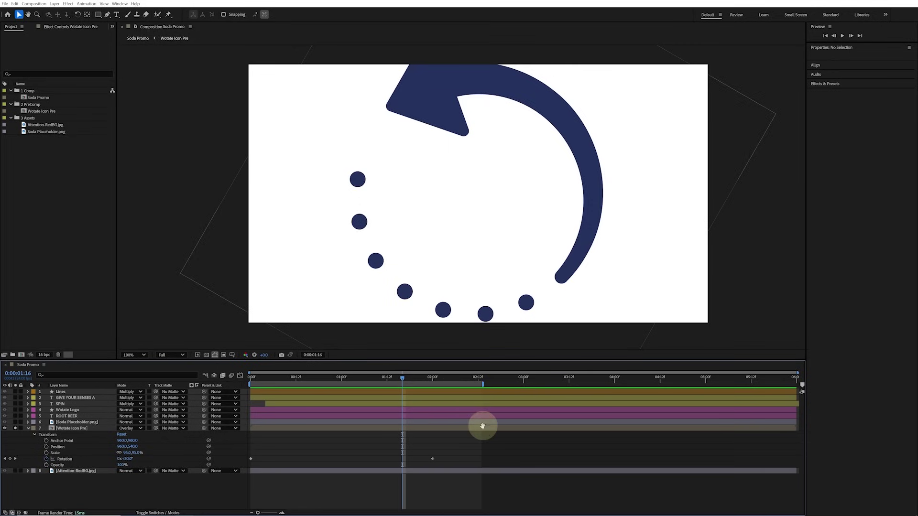
key(space)
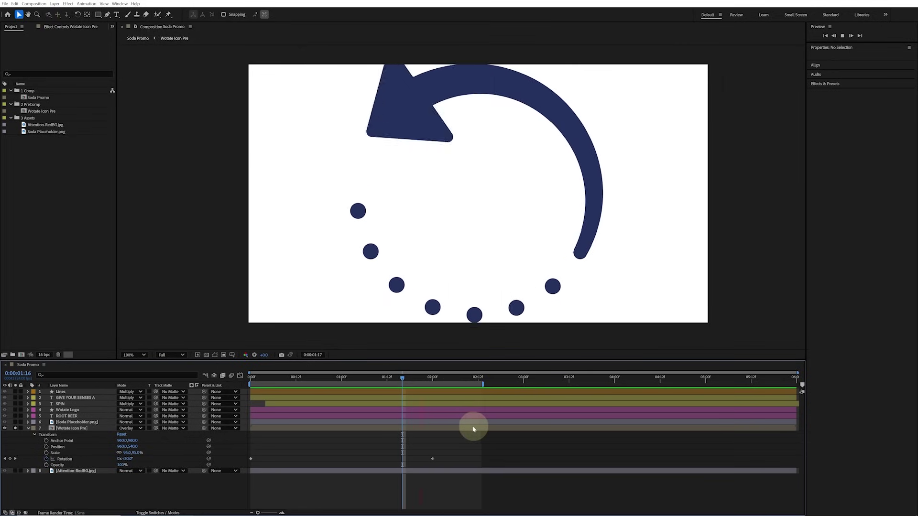
- Add a Rotation keyframe of -10° to Wotate Icon Pre at 0:00:01:08 and preview the overshoot
key(space)
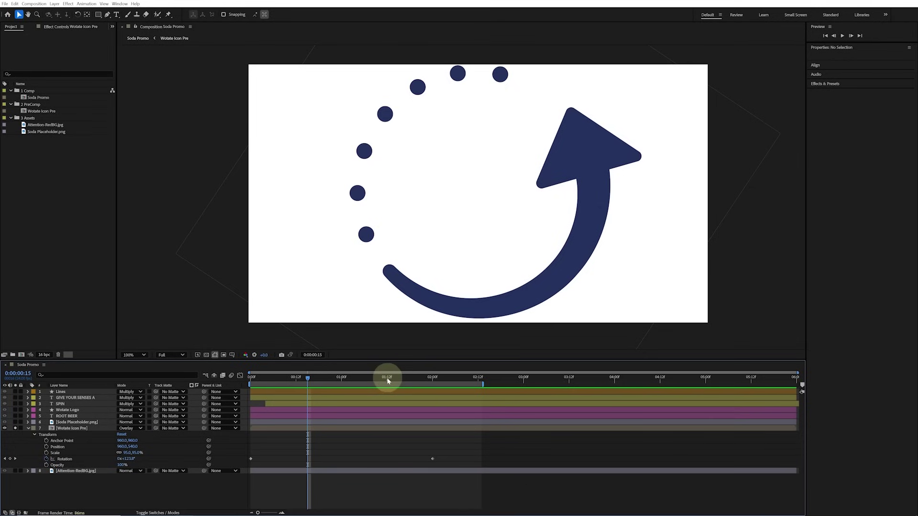
drag(386, 378, 369, 377)
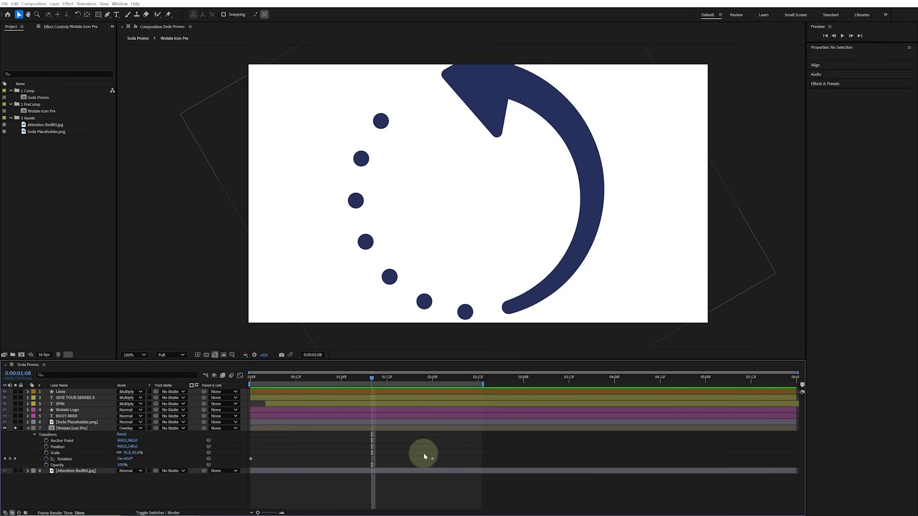
drag(425, 455, 441, 463)
key(ctrl+c)
key(ctrl+v)
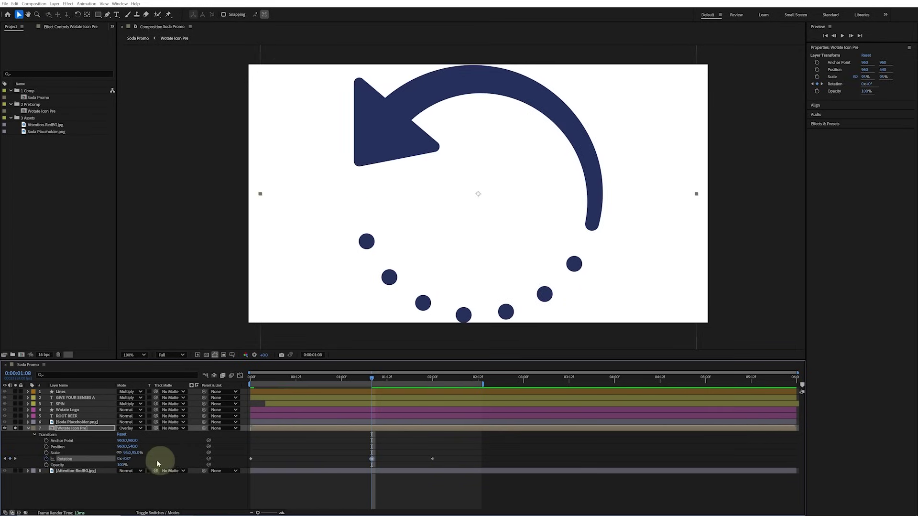
drag(125, 459, 123, 459)
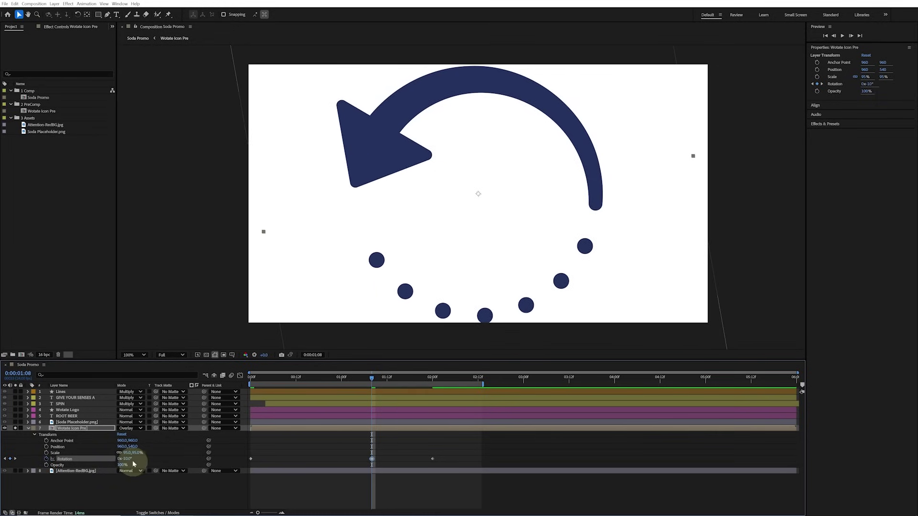
click(168, 482)
key(space)
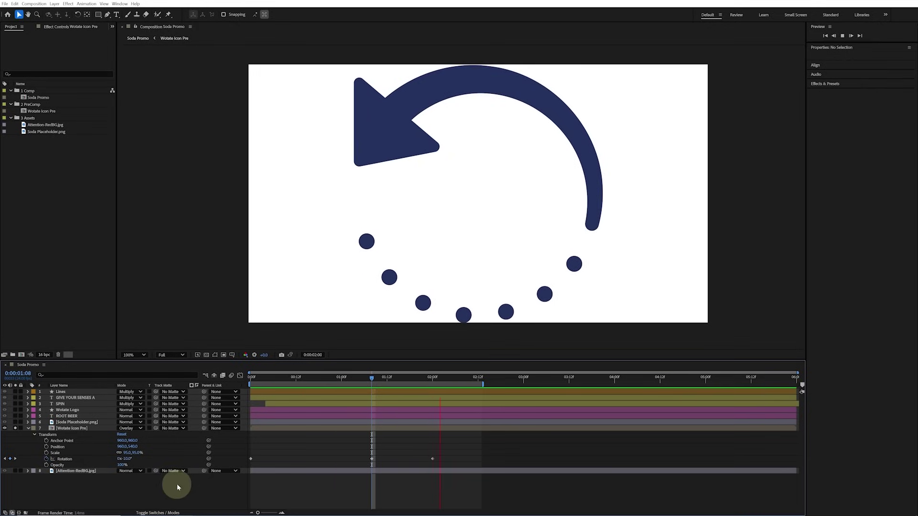
key(space)
- Easy-ease Wotate Icon Pre's Rotation keyframes, lengthen both handles of the 0:00:01:08 keyframe in the graph editor, and preview
click(89, 459)
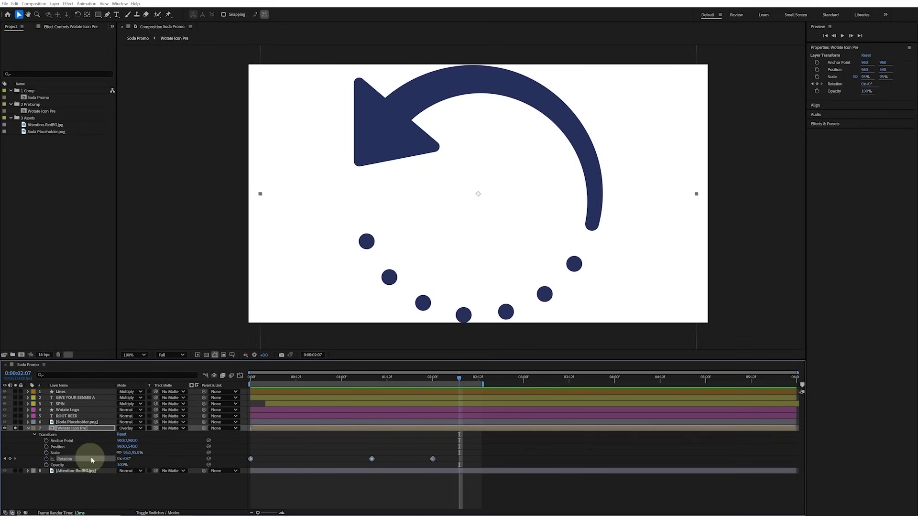
click(240, 377)
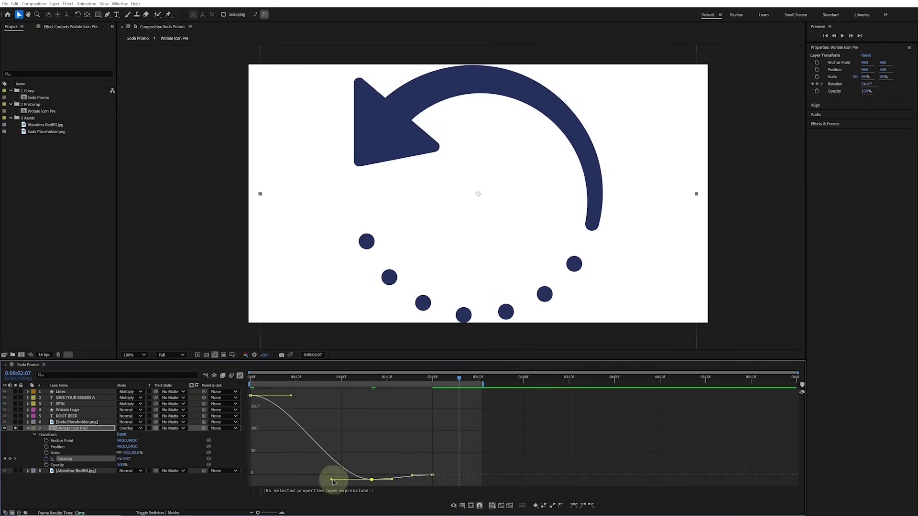
drag(331, 481, 311, 481)
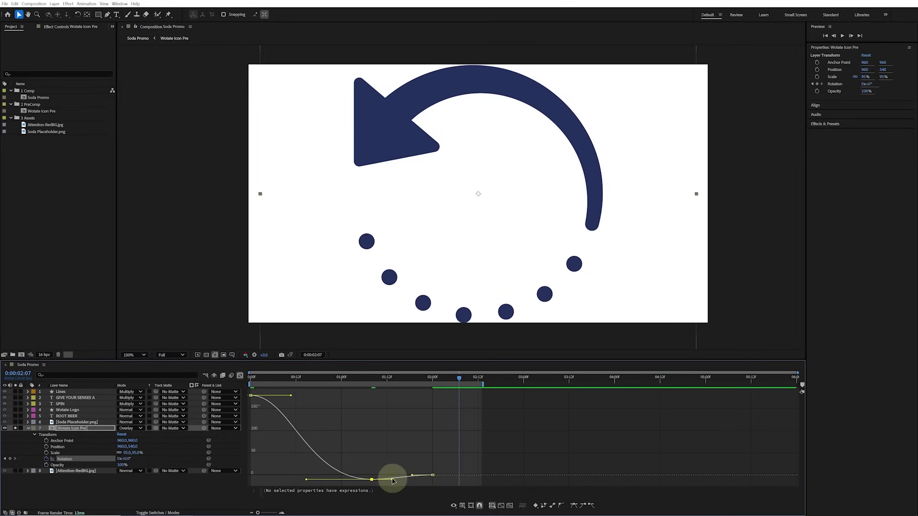
drag(393, 481, 398, 481)
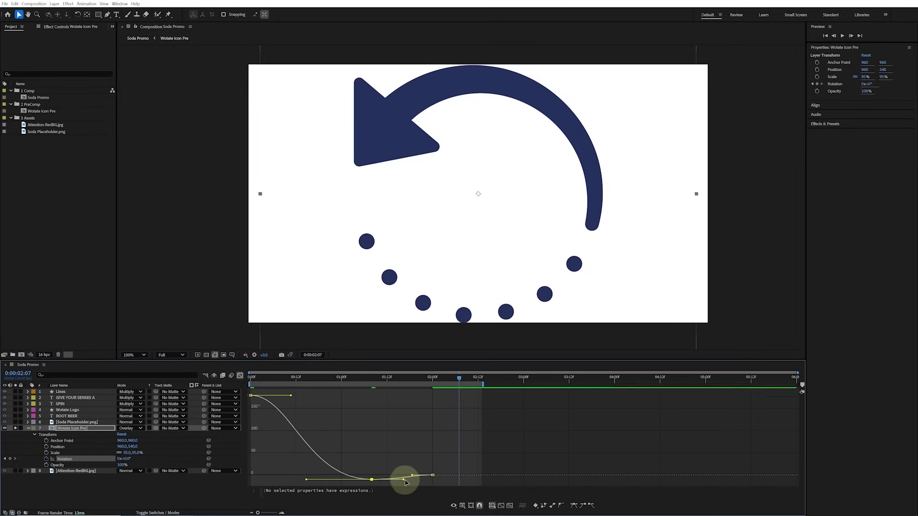
key(space)
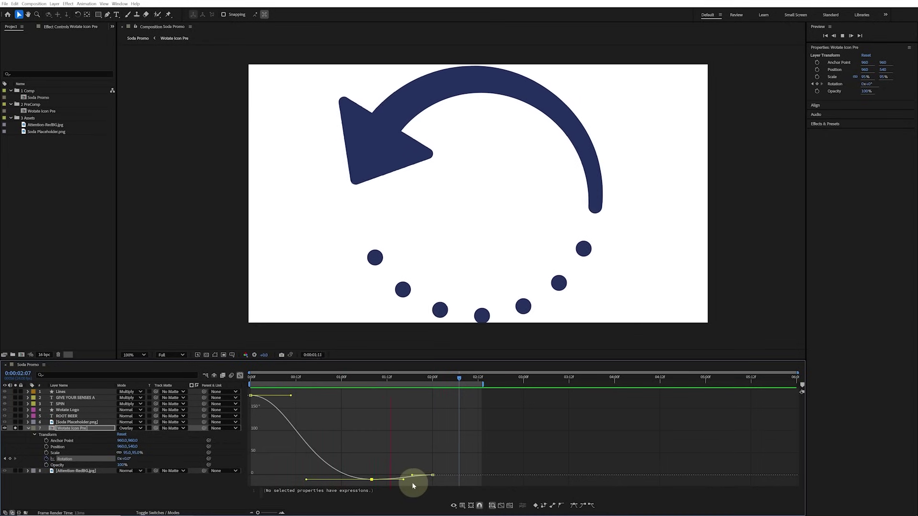
key(space)
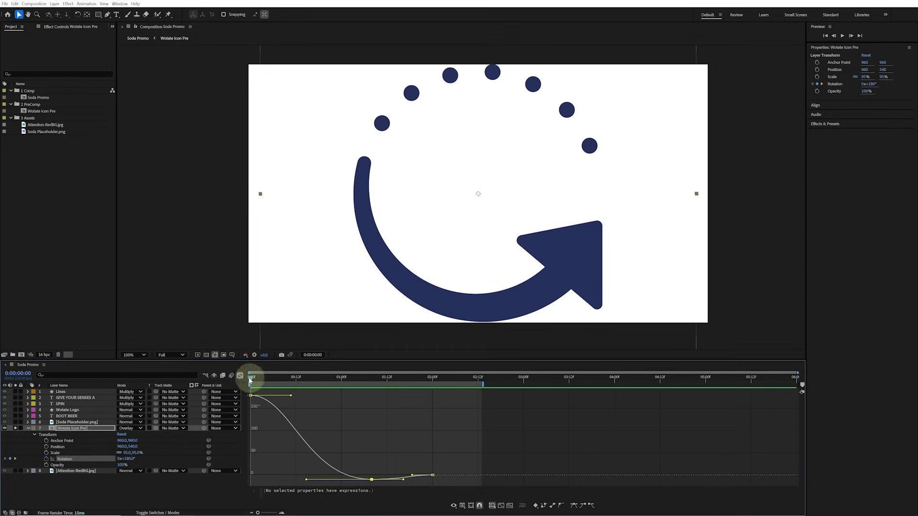
click(240, 375)
key(space)
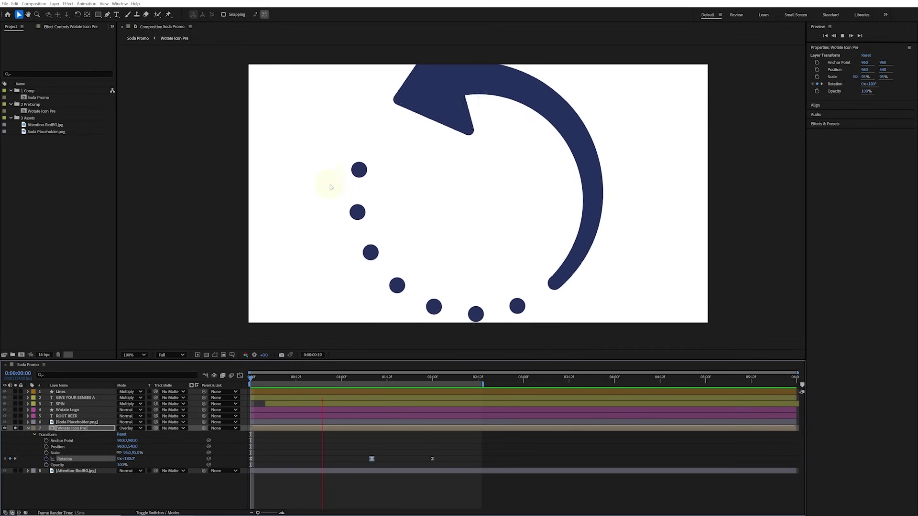
key(space)
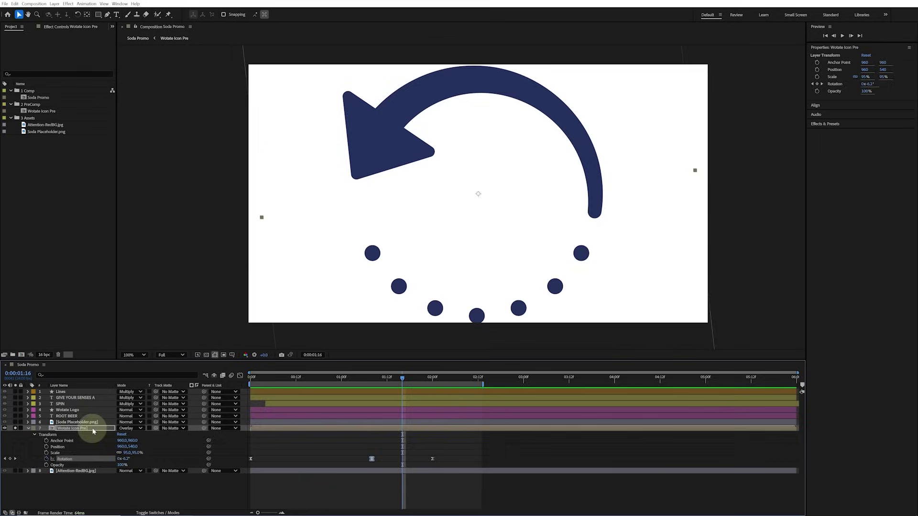
- Open the Wotate Icon Pre composition and keyframe Scale at 100% for layers Dot 1 to Dot 7 at 0:00:01:06
double_click(77, 428)
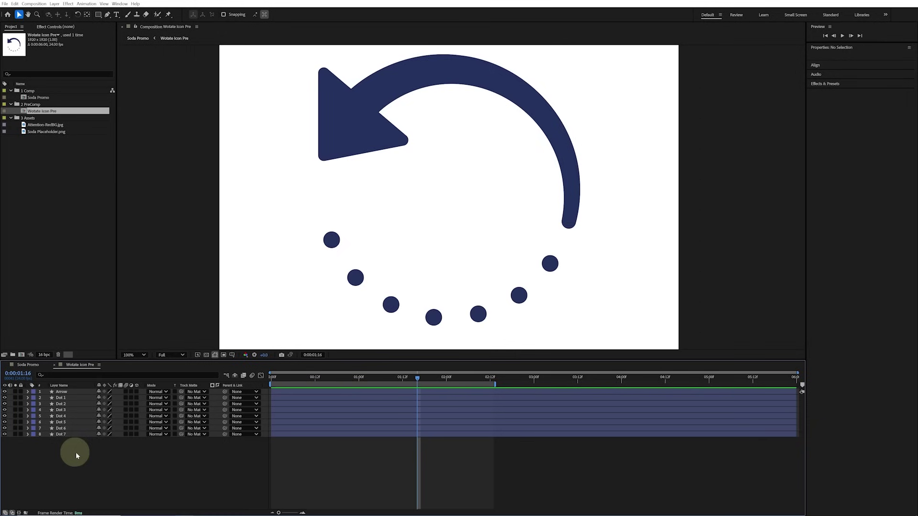
drag(75, 453, 60, 403)
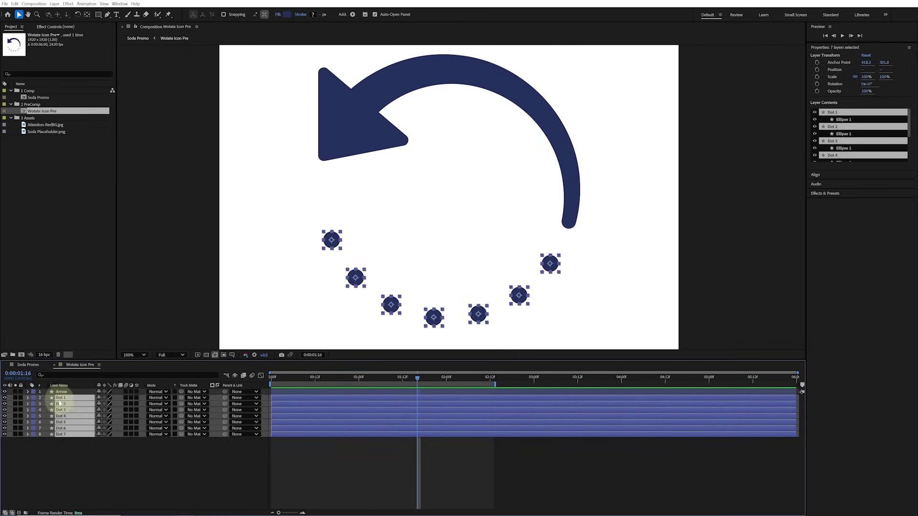
key(s)
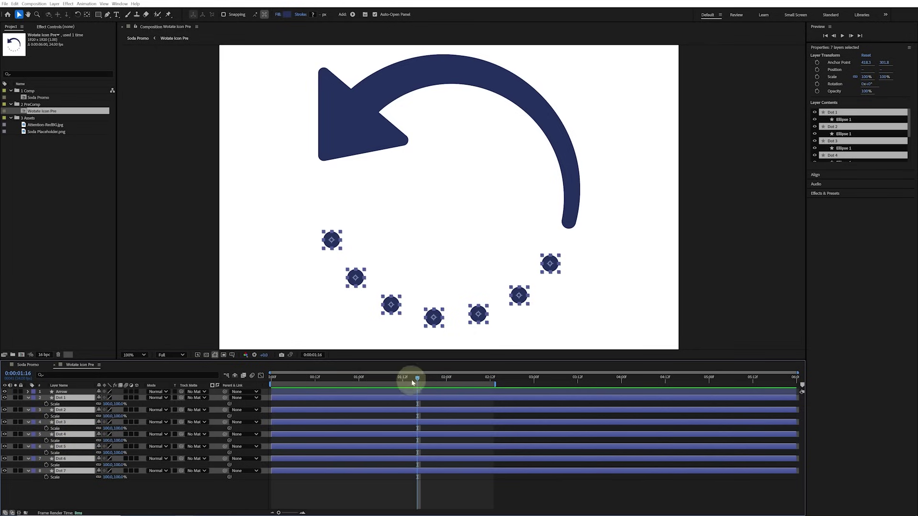
drag(381, 380, 381, 378)
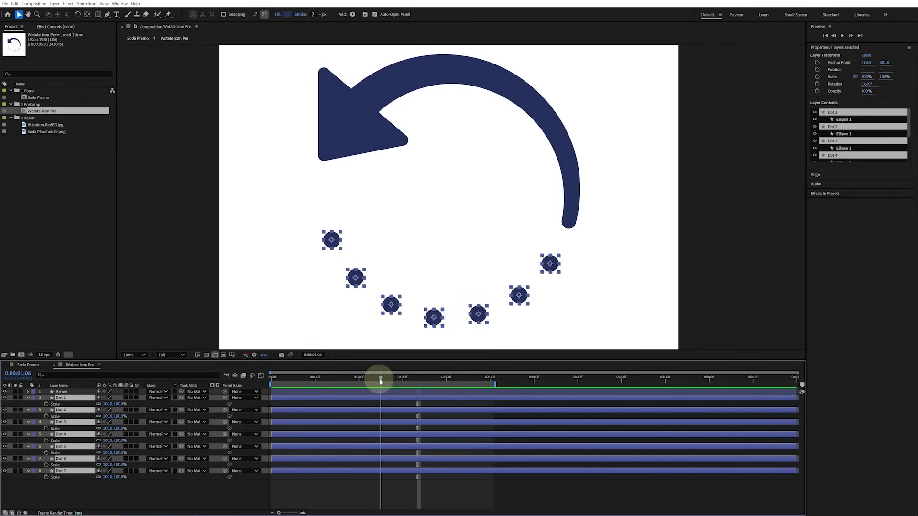
click(46, 404)
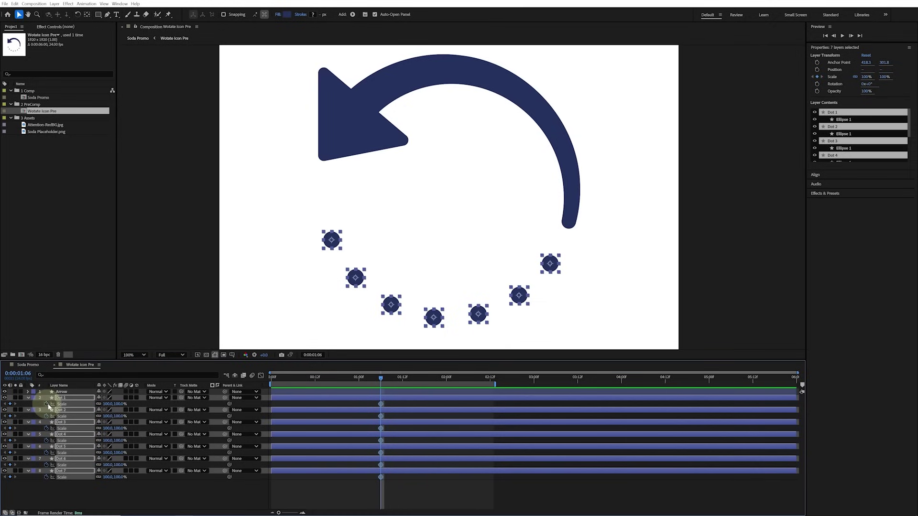
- Keyframe the seven dot layers' Scale at 108% at 0:00:00:20 and at 0% at 0:00:00:00
key(Page_Up)
key(Page_Up)
key(Page_Up)
key(Page_Up)
key(Page_Up)
key(Page_Up)
key(Page_Up)
key(Page_Up)
key(Page_Up)
key(Page_Up)
key(Page_Up)
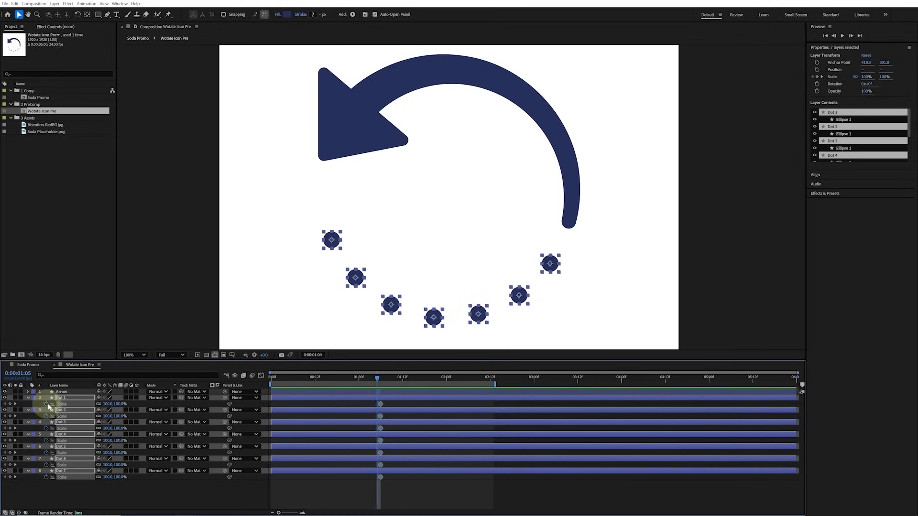
key(Page_Down)
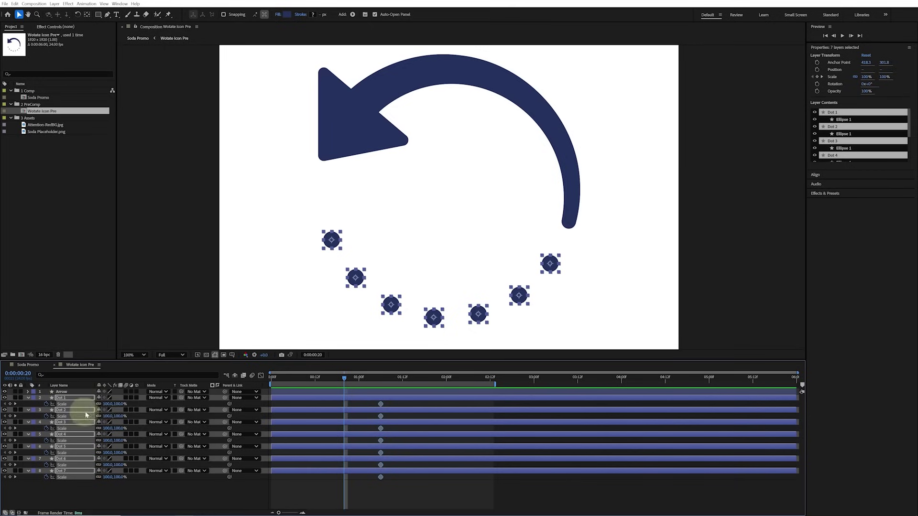
drag(121, 404, 120, 407)
key(Home)
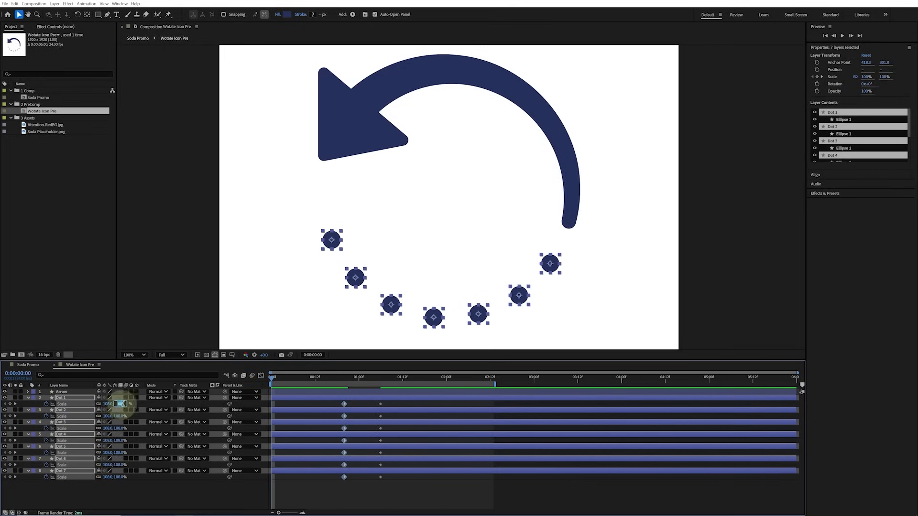
click(123, 404)
key(Return)
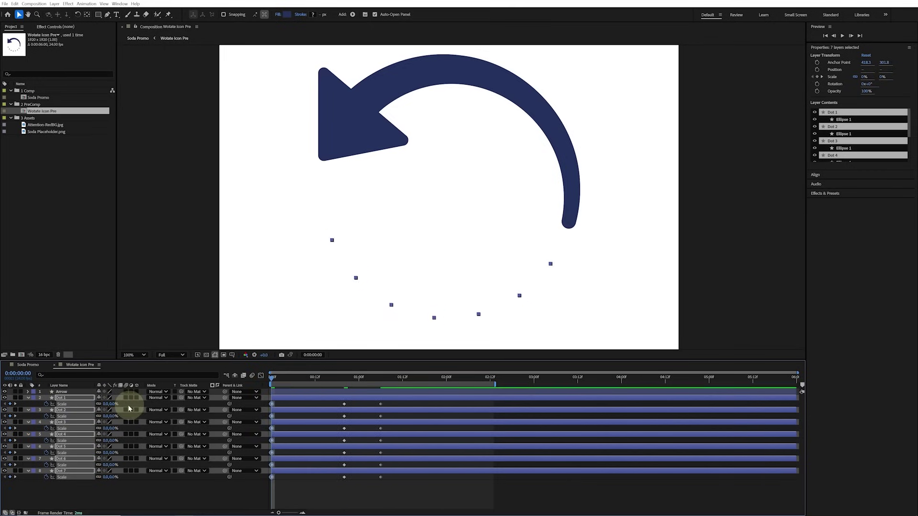
- Easy-ease all Scale keyframes of the seven dot layers and preview the dots growing
drag(412, 496, 263, 402)
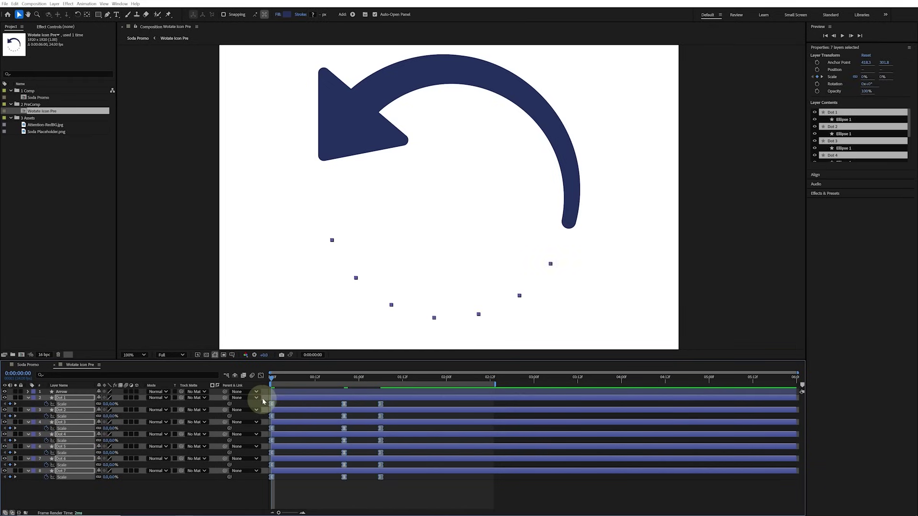
key(space)
key(space)
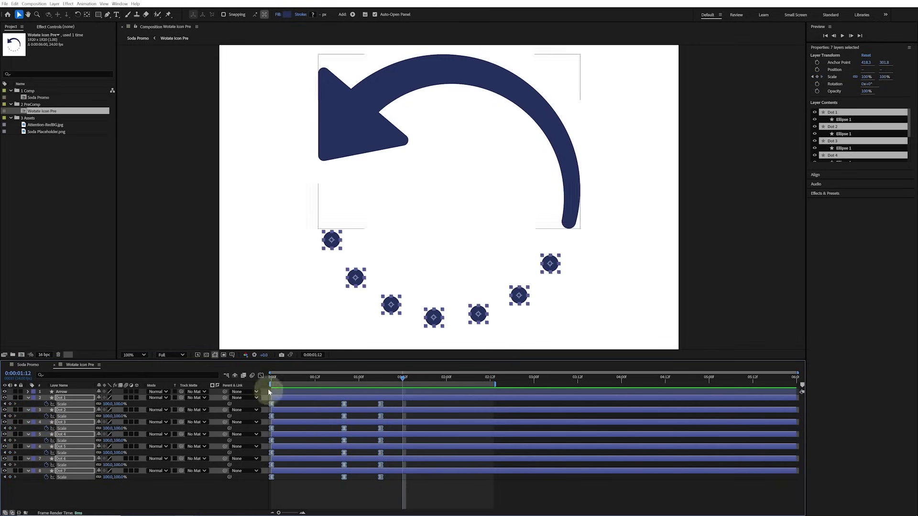
- Lengthen both handles of the dots' 0:00:00:20 Scale keyframes in the graph editor, preview, and return to the layer bars
click(261, 376)
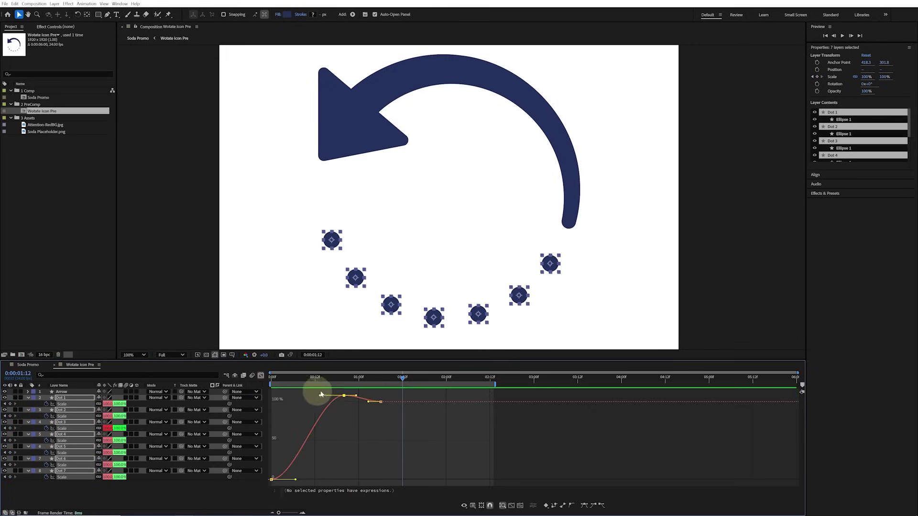
click(351, 410)
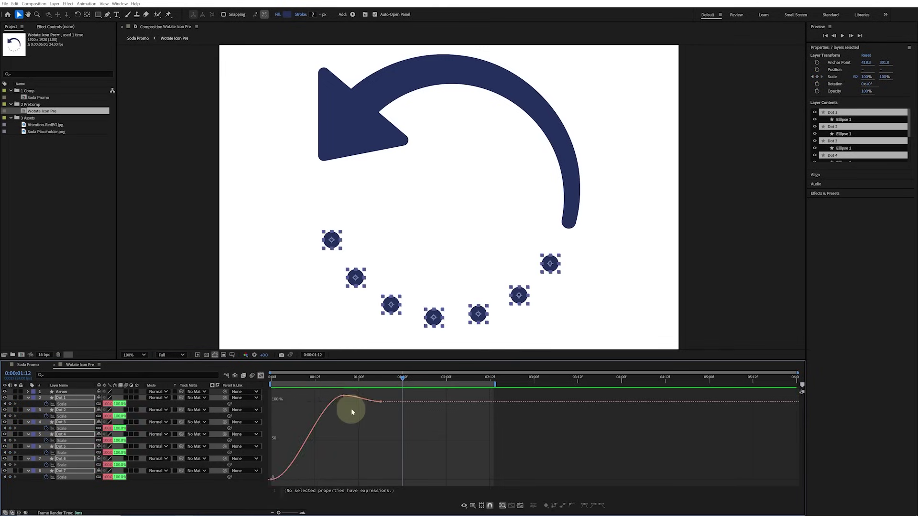
drag(345, 399, 293, 396)
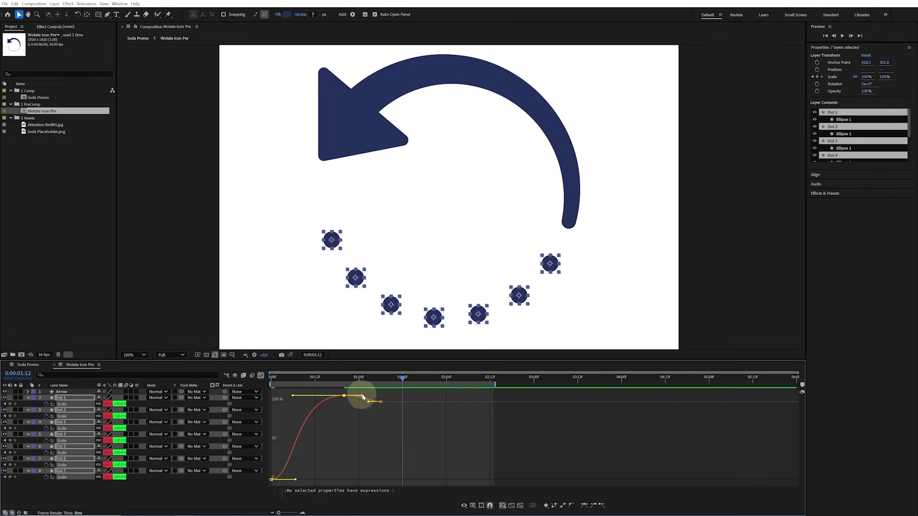
drag(362, 397, 364, 396)
key(space)
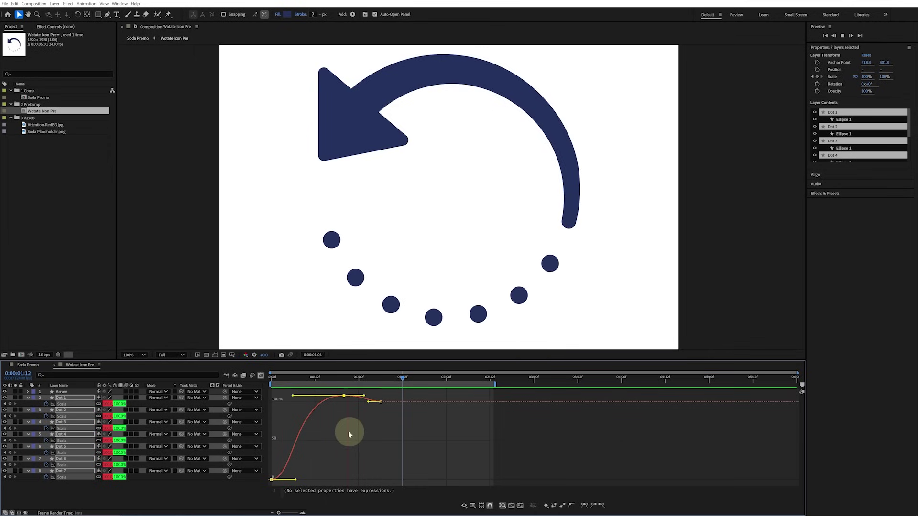
key(space)
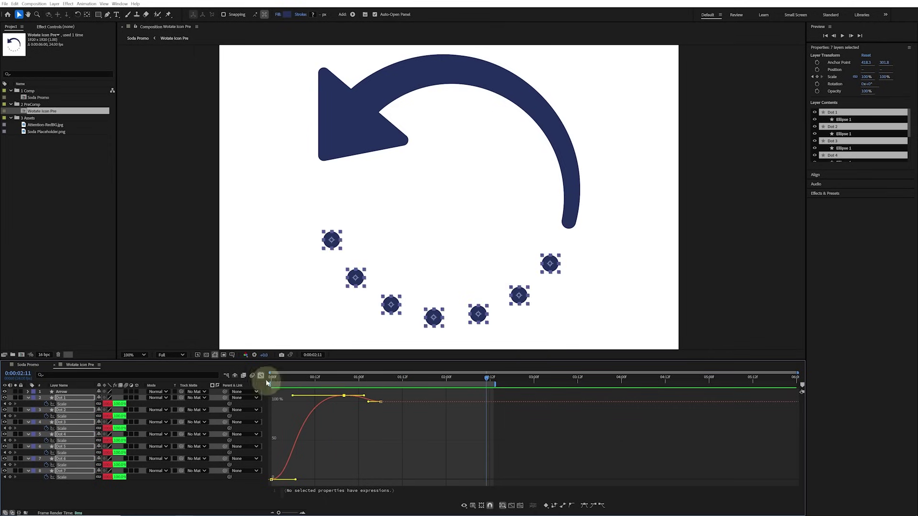
click(260, 376)
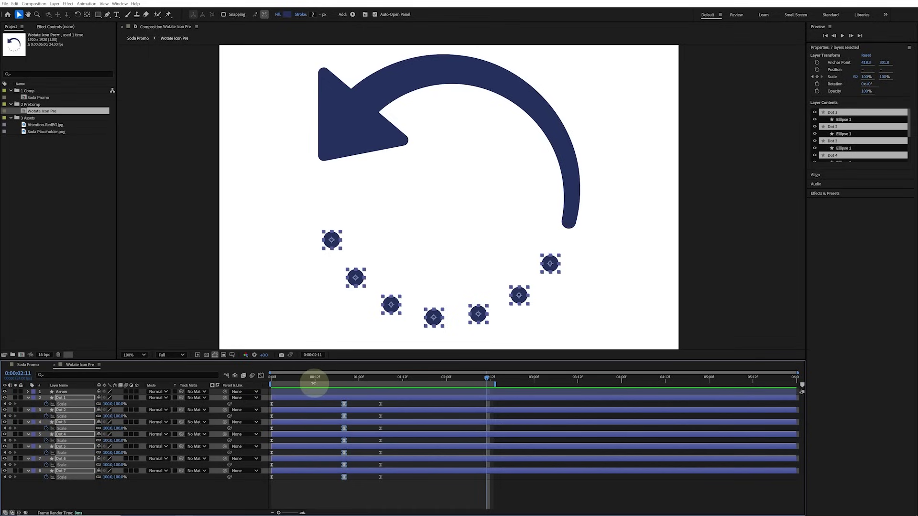
- Stagger the first dot layers by starting Dot 1 at 0:00:00:06, Dot 2 at 0:00:00:08 and Dot 3 at 0:00:00:10
drag(297, 382, 317, 399)
click(297, 404)
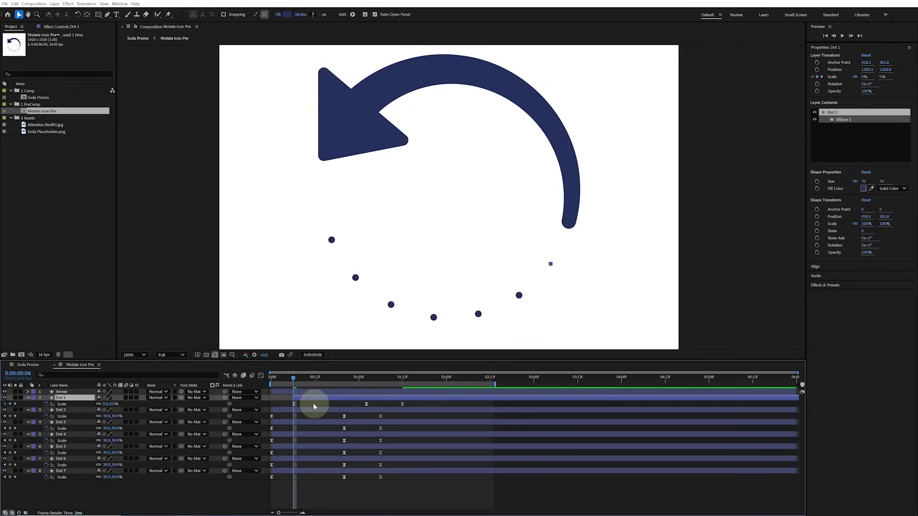
key(Page_Down)
key(Page_Down)
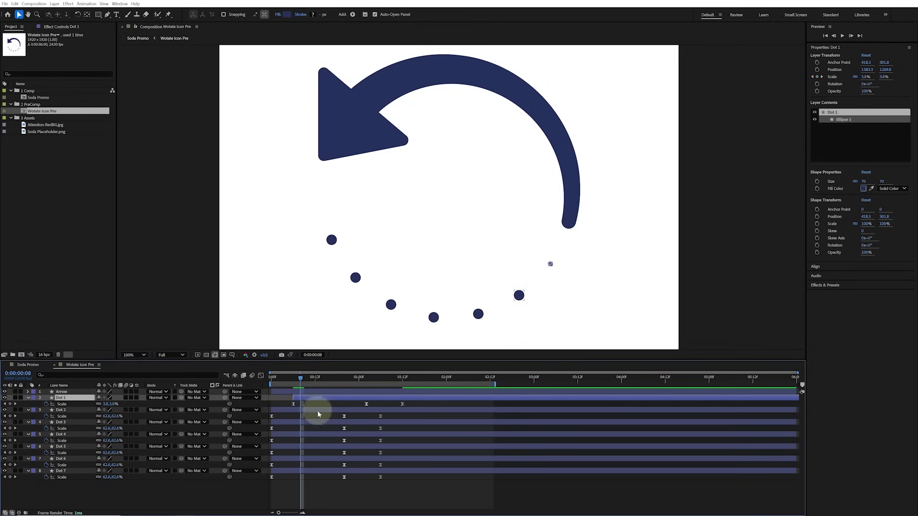
click(319, 409)
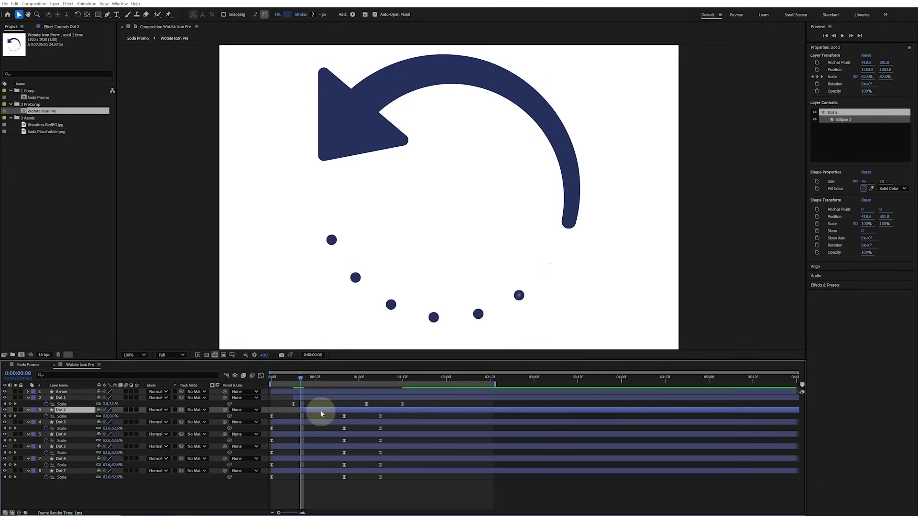
key(Page_Down)
key(Page_Down)
click(326, 421)
key(bracketleft)
- Continue the two-frame stagger by starting the Dot 4 layer at 0:00:00:12 and the Dot 5 layer at 0:00:00:14
key(Page_Down)
key(Page_Down)
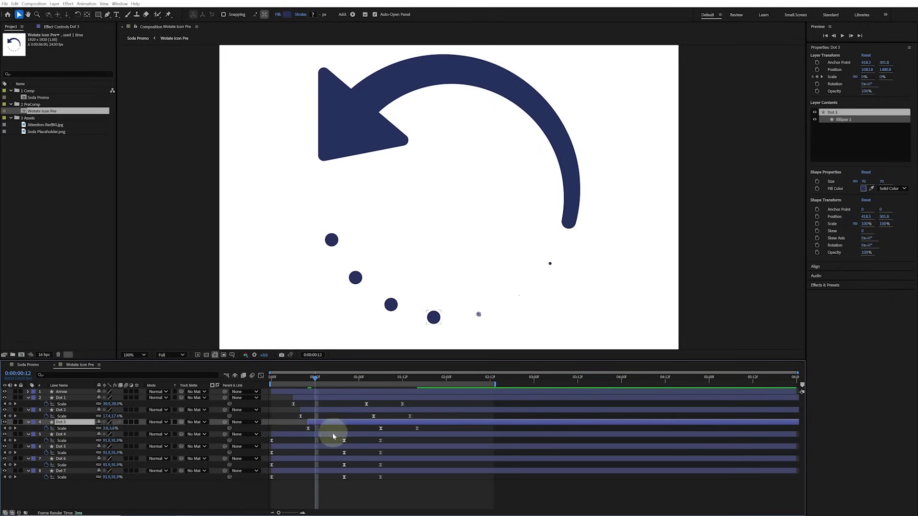
click(333, 434)
key(bracketleft)
key(Page_Down)
key(Page_Down)
click(338, 447)
key(bracketleft)
- Start the Dot 6 layer at 0:00:00:16 and Dot 7 at 0:00:00:18, and preview the staggered dots
key(Page_Down)
key(Page_Down)
click(353, 459)
key(bracketleft)
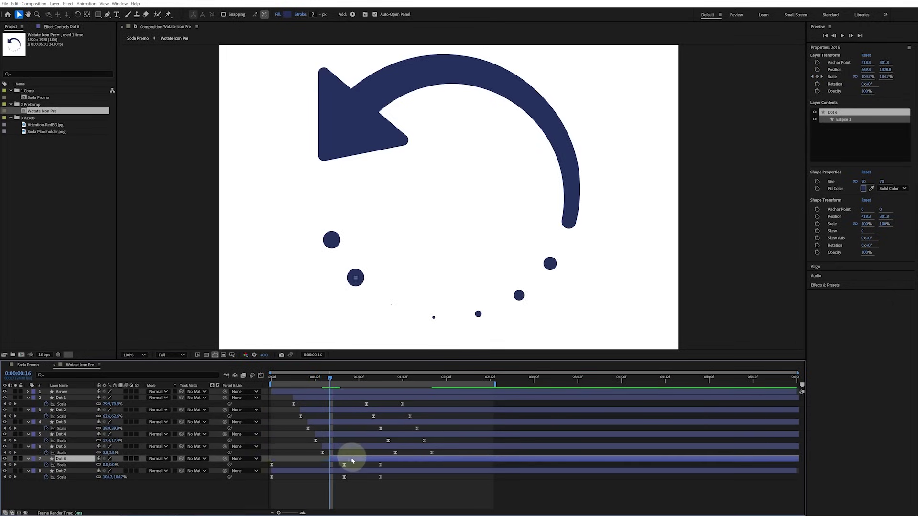
key(Page_Down)
key(Page_Down)
click(357, 470)
key(bracketleft)
click(375, 487)
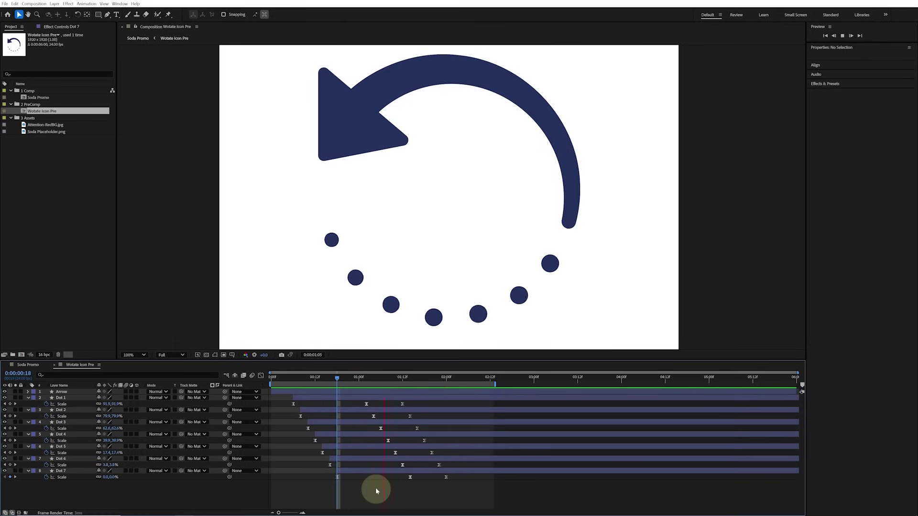
key(space)
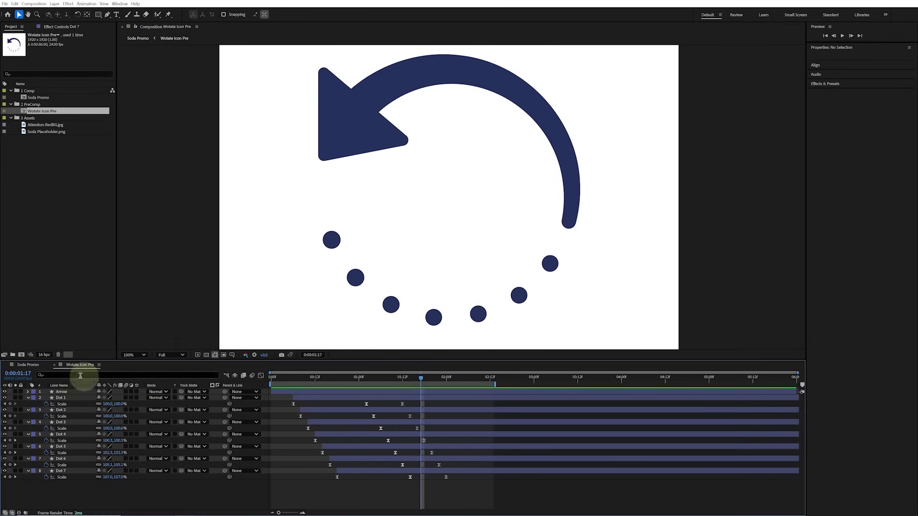
- Return to the Soda Promo composition and preview the rotating Wotate Icon Pre layer with its dots
click(23, 365)
key(space)
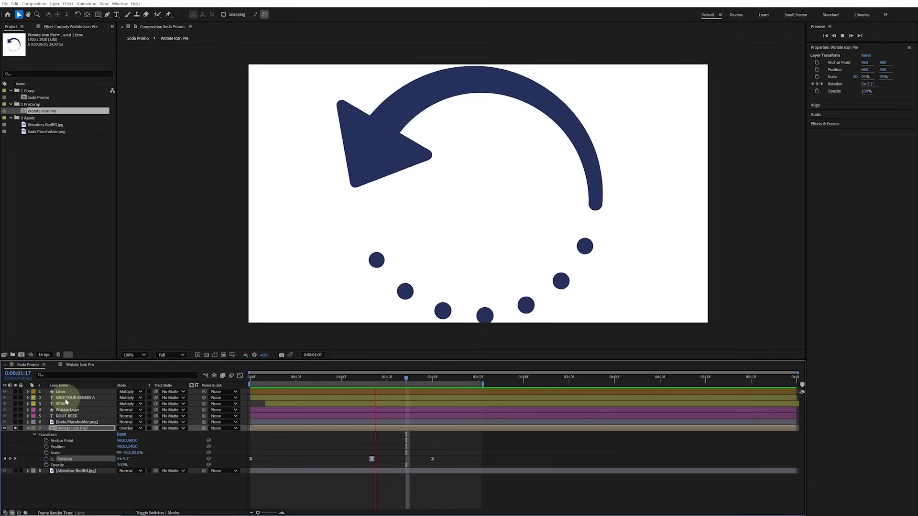
key(space)
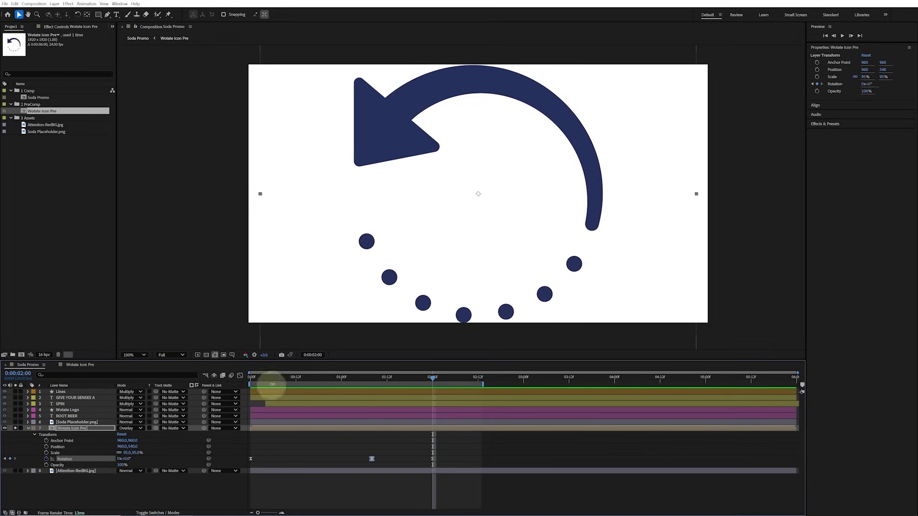
- Keyframe the Wotate Icon Pre layer's Scale at 95% at 0:00:00:00 and at 90% at 0:00:05:23
drag(277, 380, 251, 375)
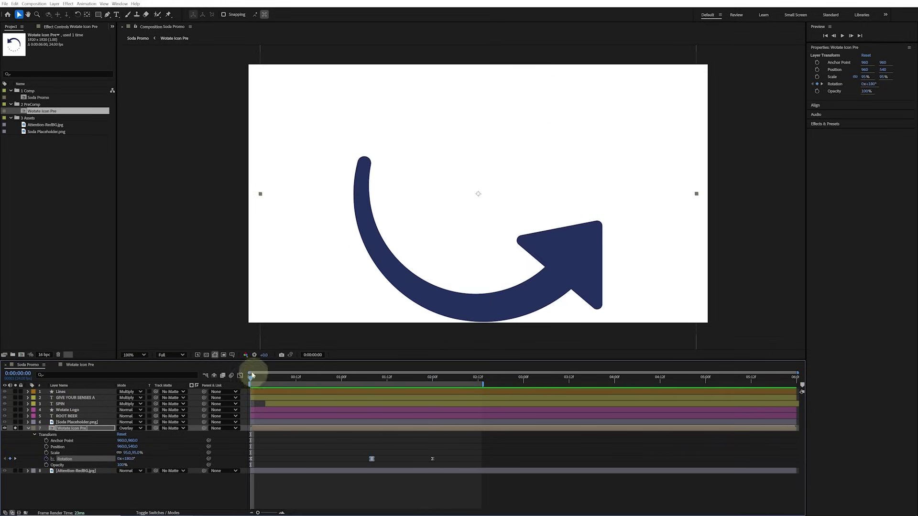
click(47, 453)
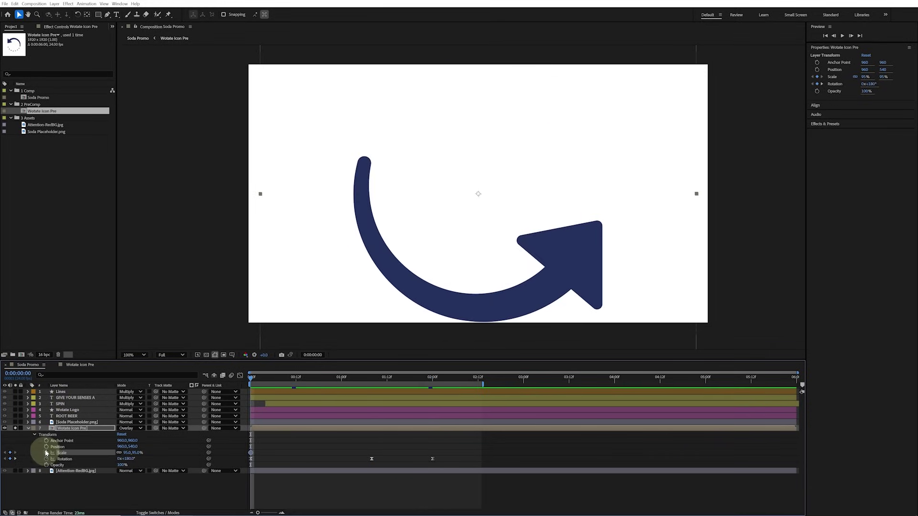
key(End)
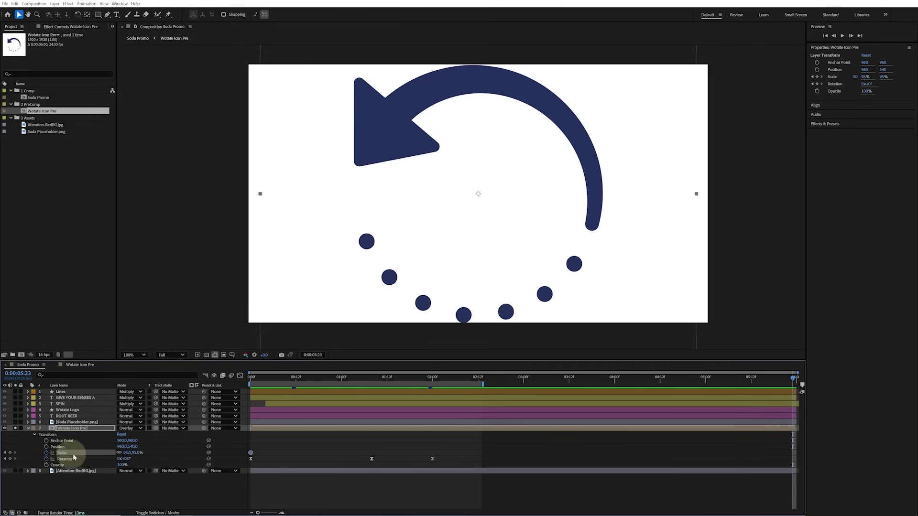
click(132, 453)
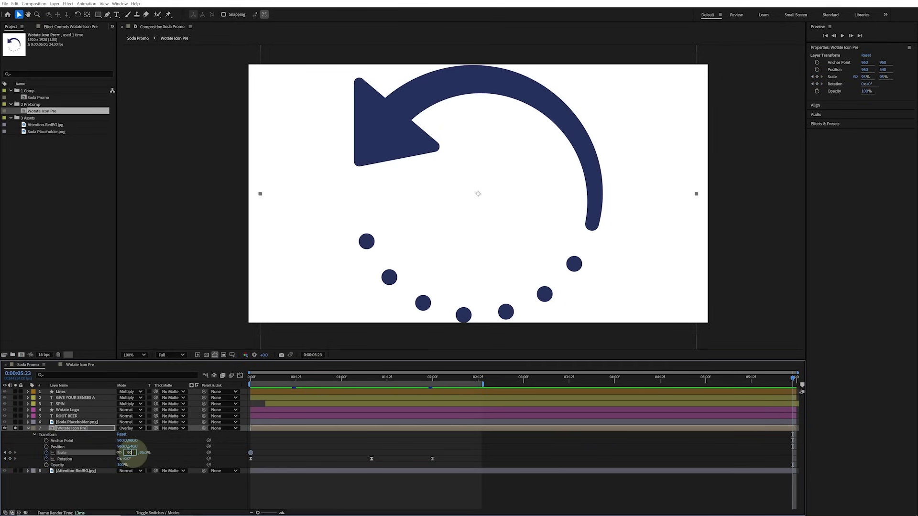
text(90)
key(Return)
- Preview the icon's scale-down, extend the work area to the end of the composition, and preview the full length
key(space)
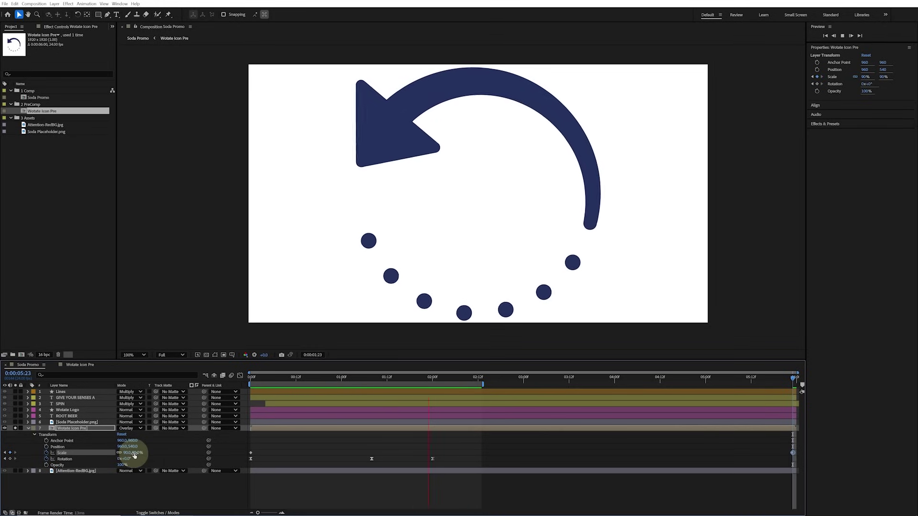
key(space)
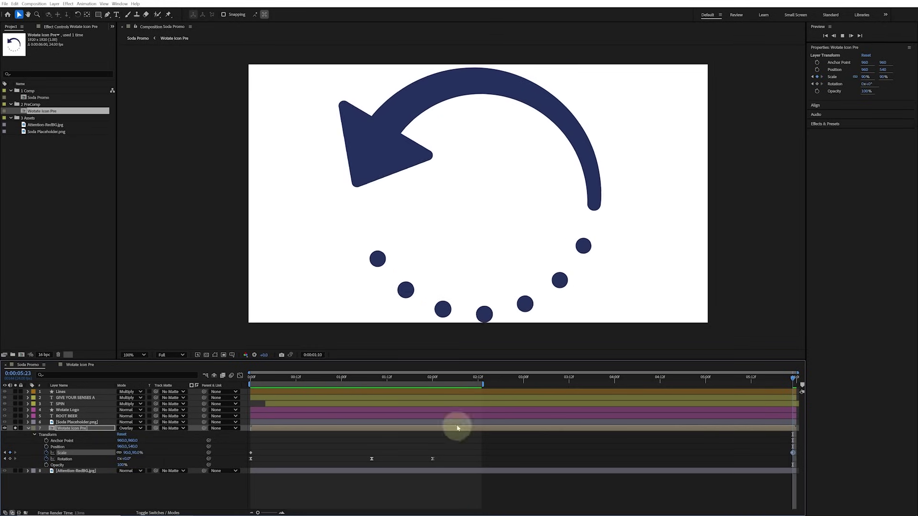
key(End)
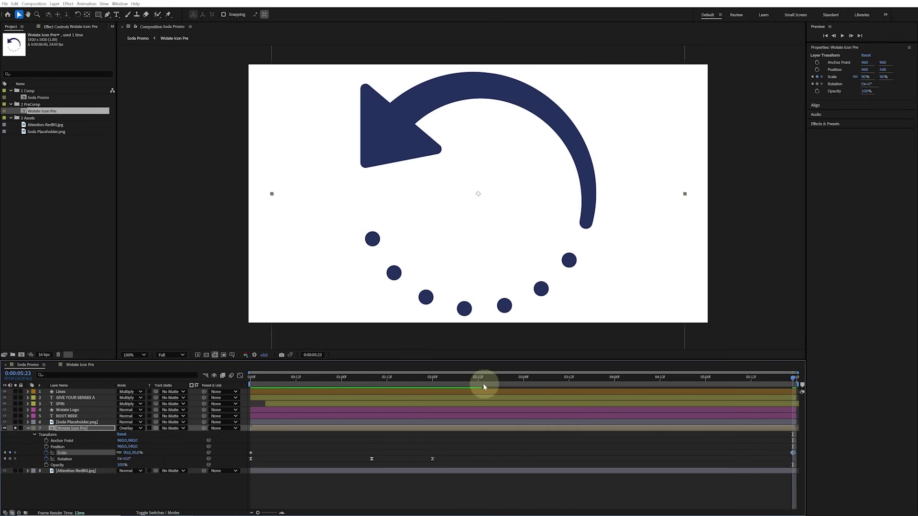
key(space)
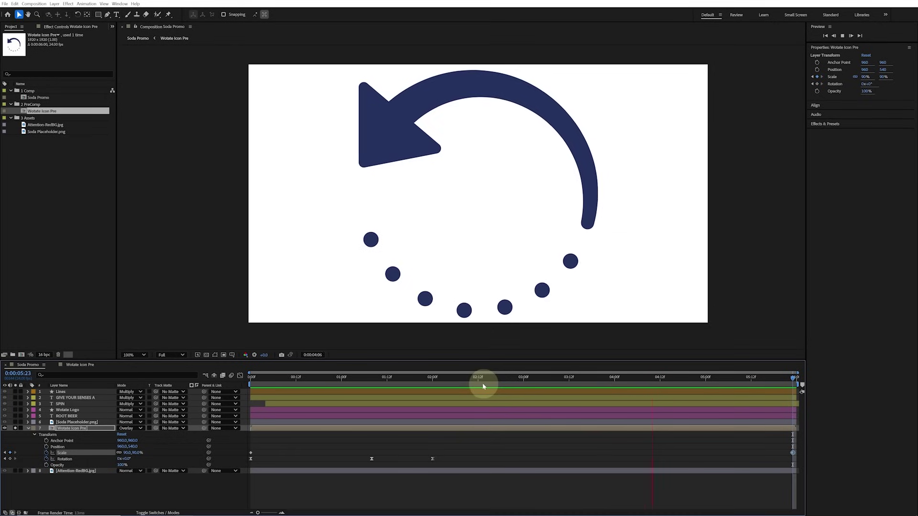
key(space)
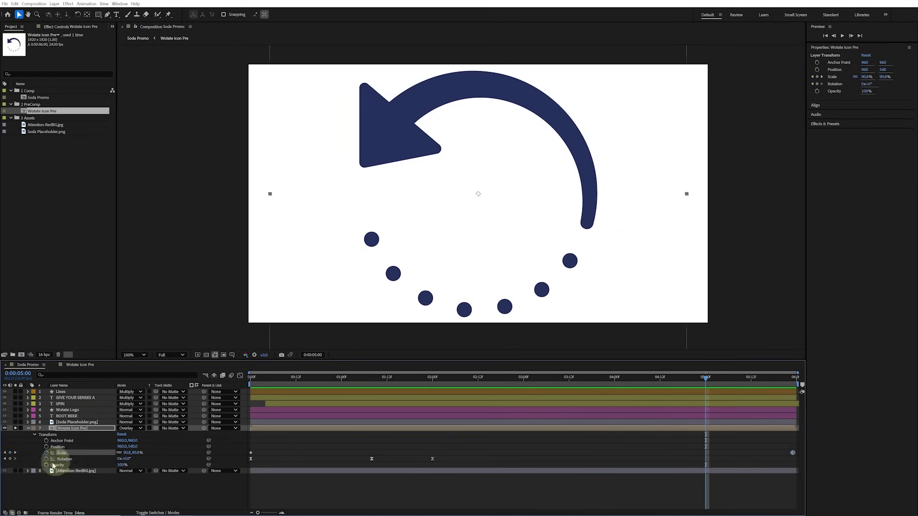
- Solo the Attention-RedBG.jpg layer along with the icon and preview them together
click(15, 471)
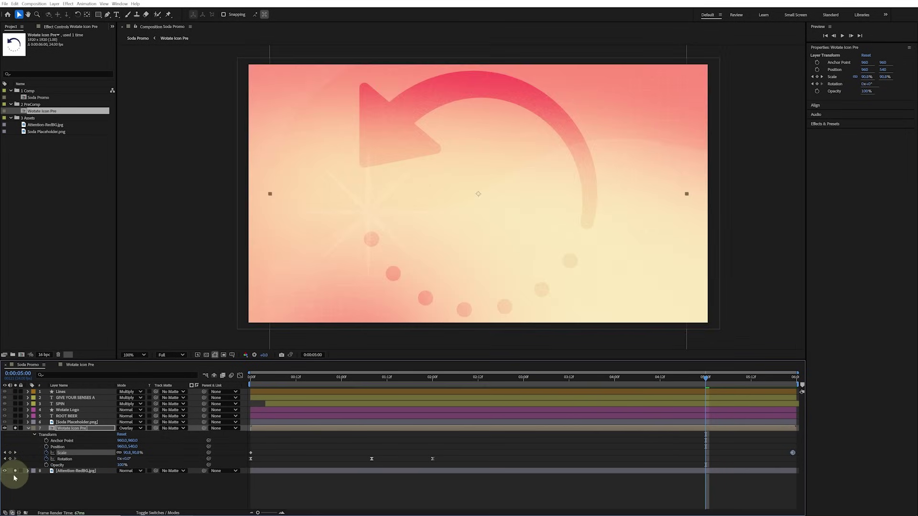
key(space)
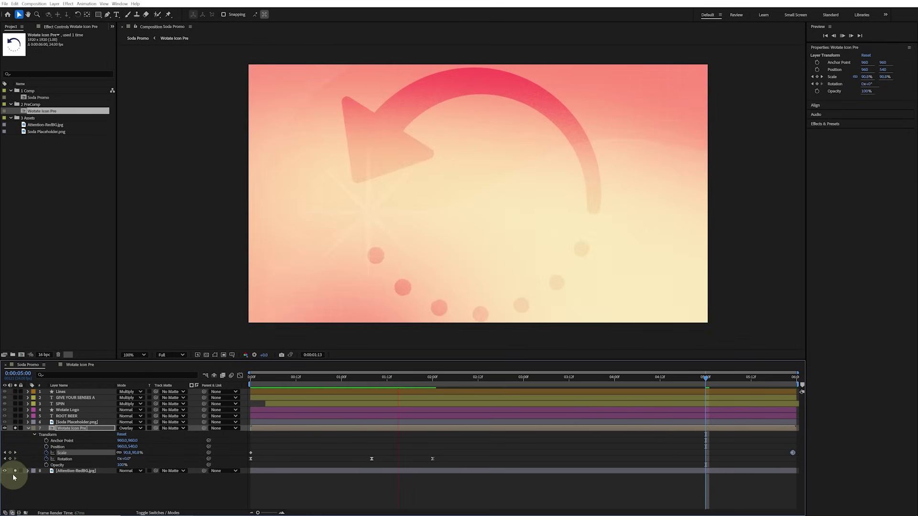
key(space)
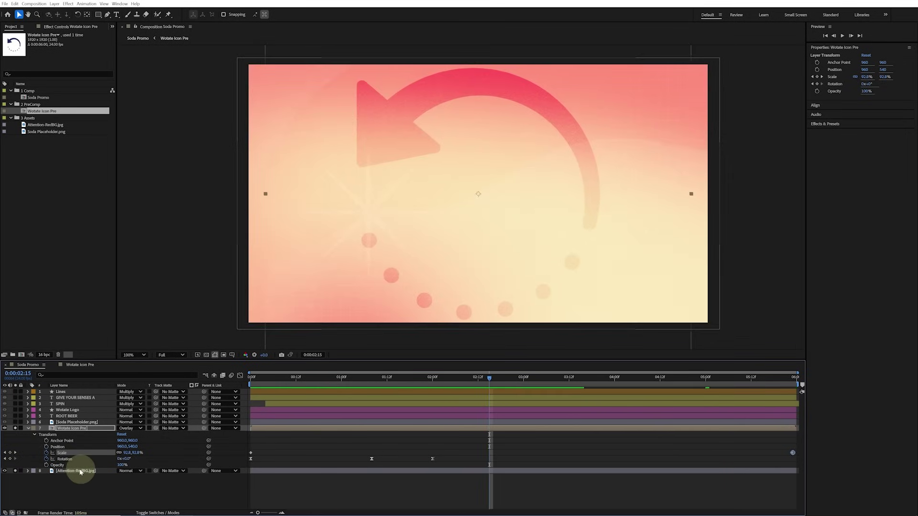
- Move the anchor point of the Attention-RedBG.jpg layer onto the centre of its star-shaped flare
click(76, 472)
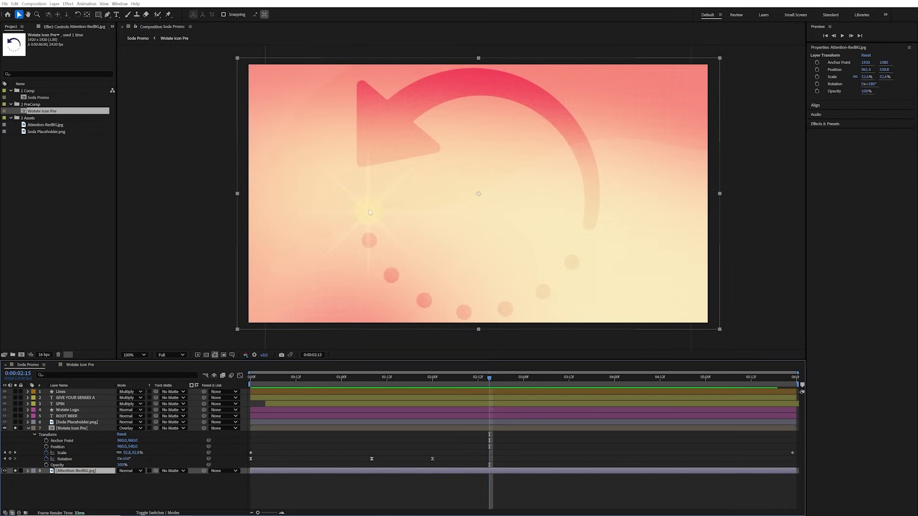
key(y)
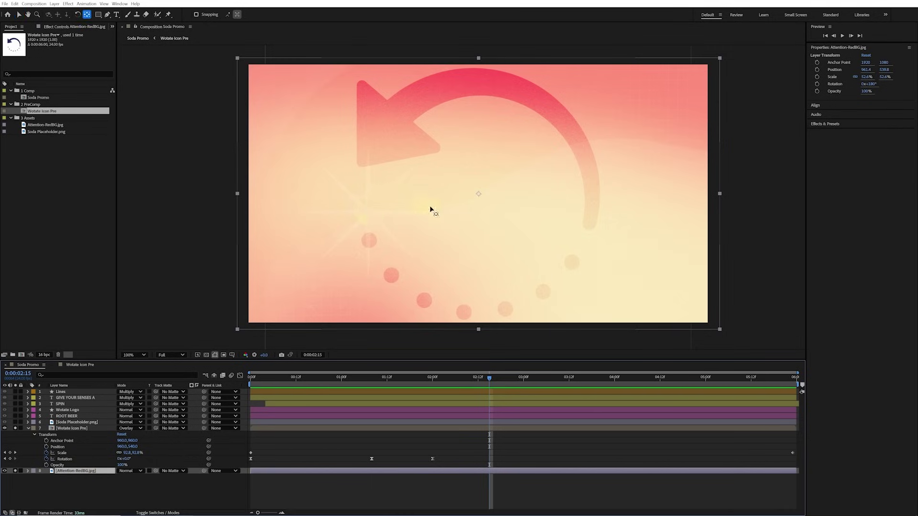
drag(470, 198, 467, 201)
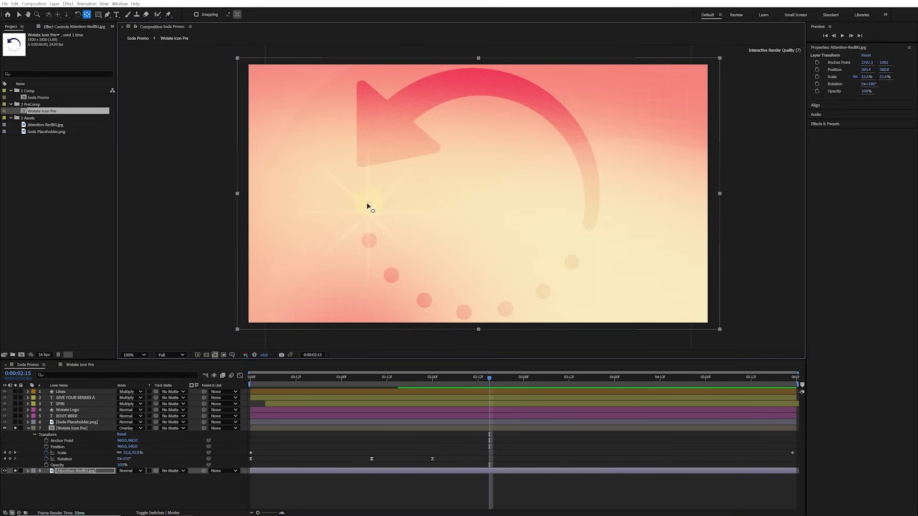
drag(369, 213, 369, 214)
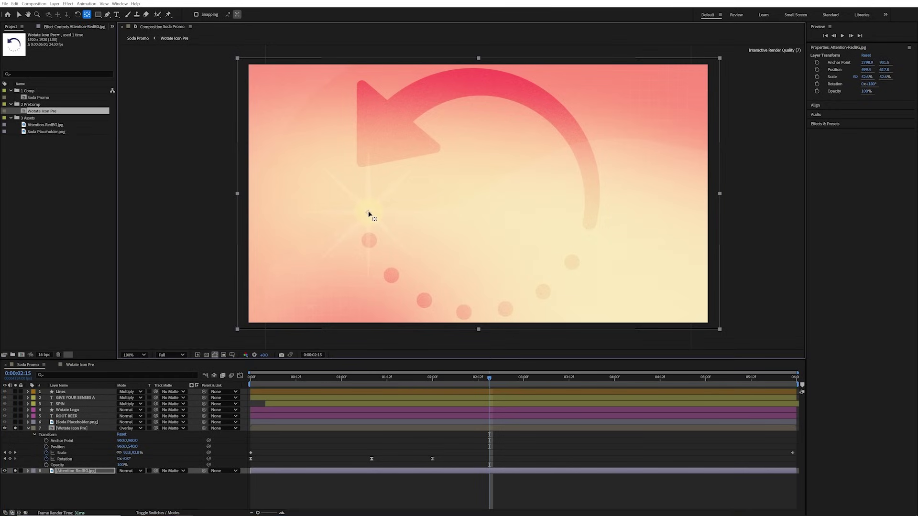
- Keyframe the Attention-RedBG.jpg layer's Scale at 94.6% at 0:00:00:00 and at 51% at 0:00:05:23
drag(483, 375, 248, 376)
click(75, 472)
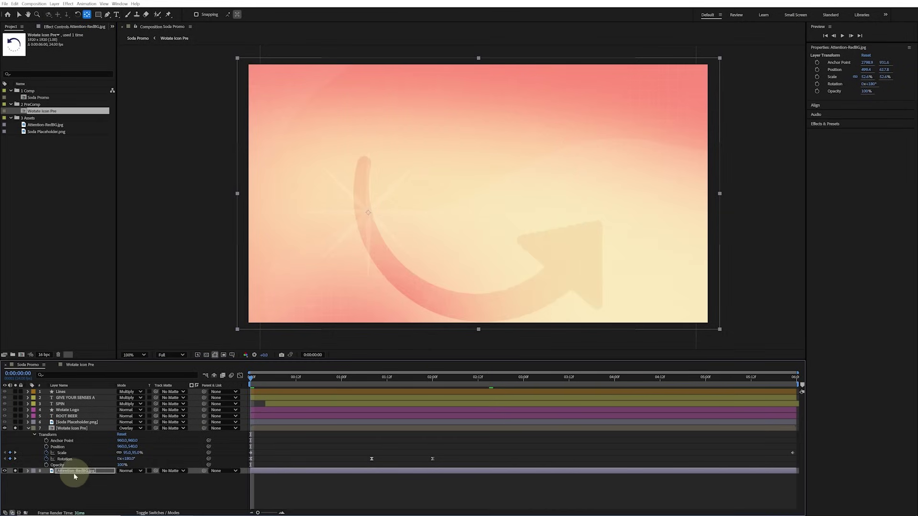
key(s)
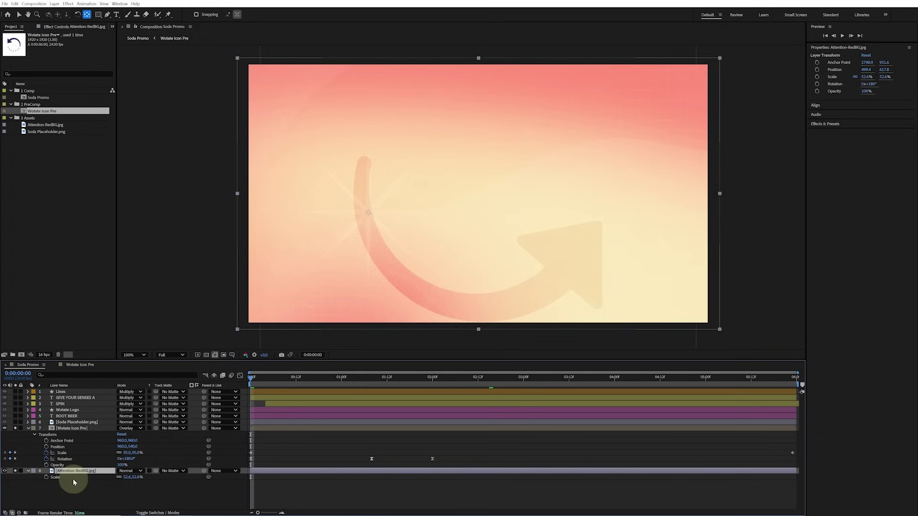
click(47, 477)
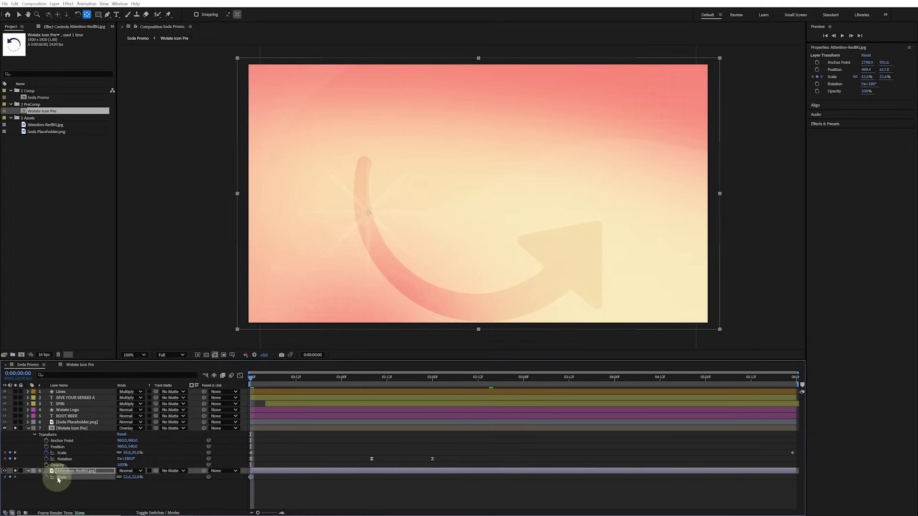
click(126, 477)
drag(126, 478, 139, 479)
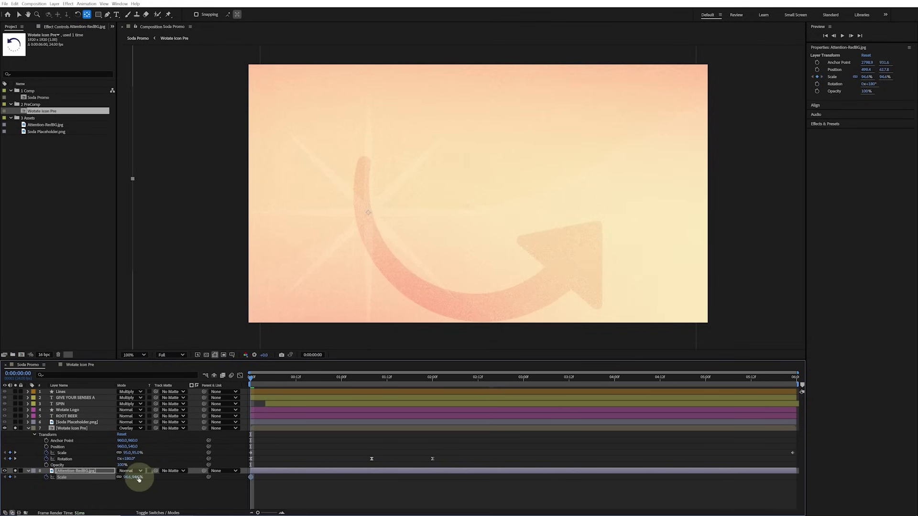
key(End)
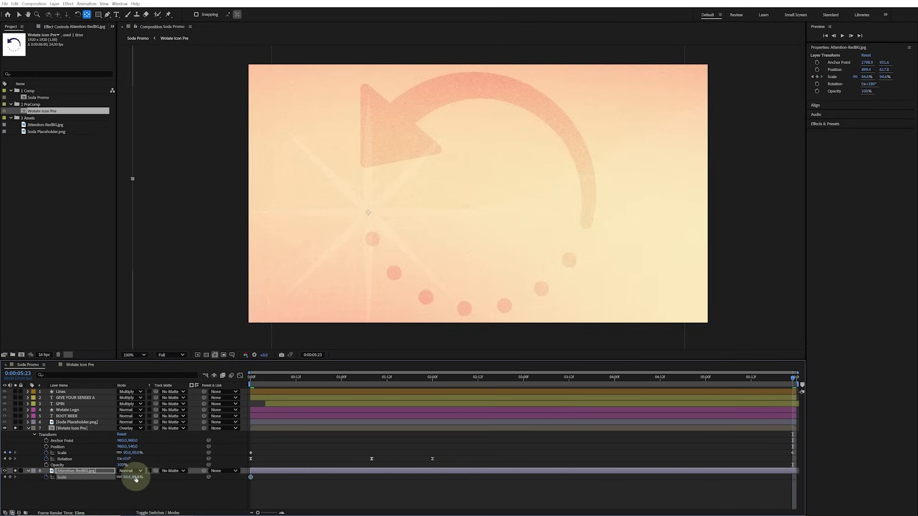
drag(135, 479, 128, 479)
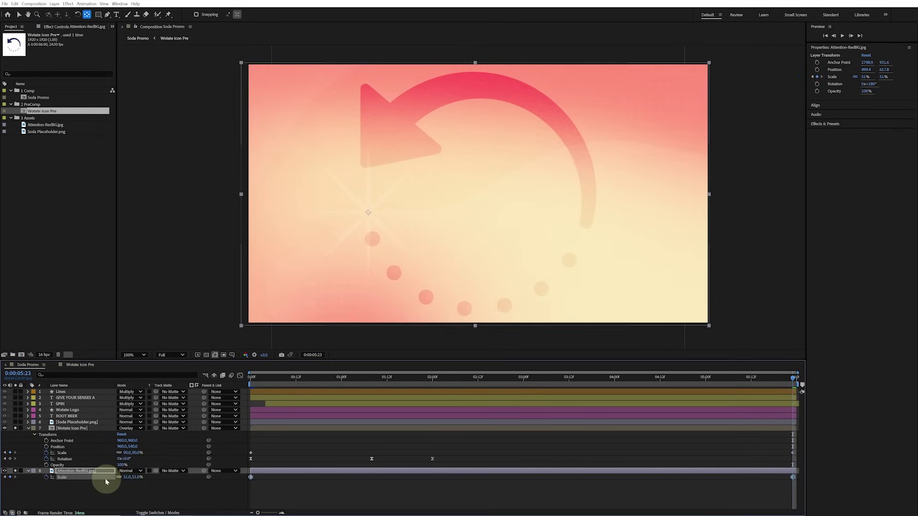
- Easy-ease the background's Scale keyframes, shape the graph curve into a steep start with a long slow finish, and preview the composition
key(F9)
click(240, 376)
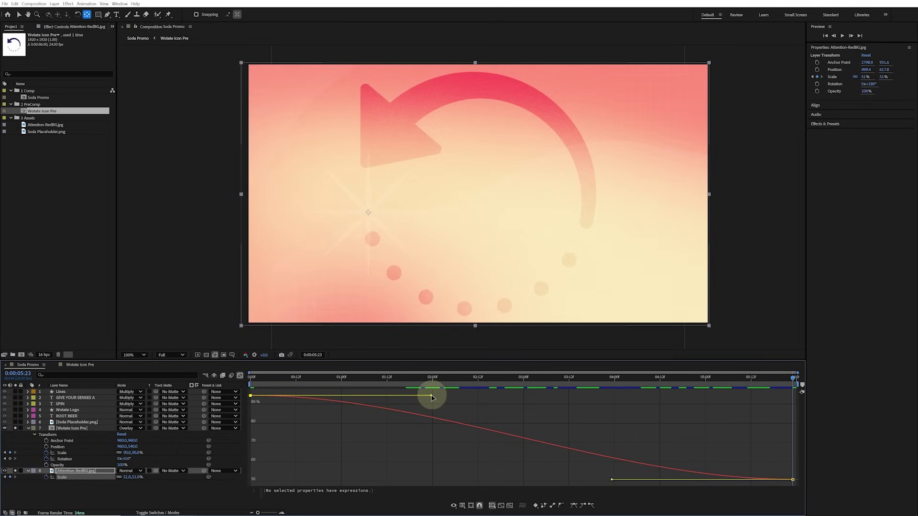
drag(432, 398, 246, 469)
click(252, 396)
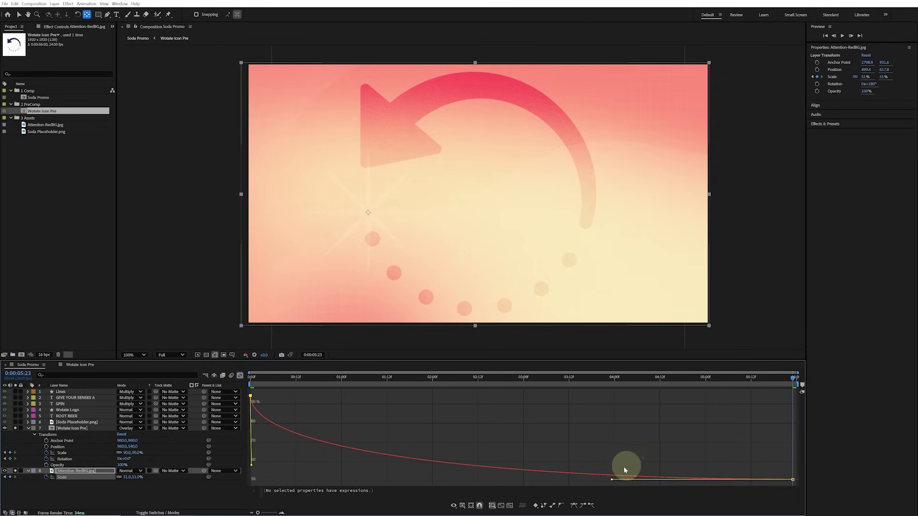
drag(611, 481, 250, 482)
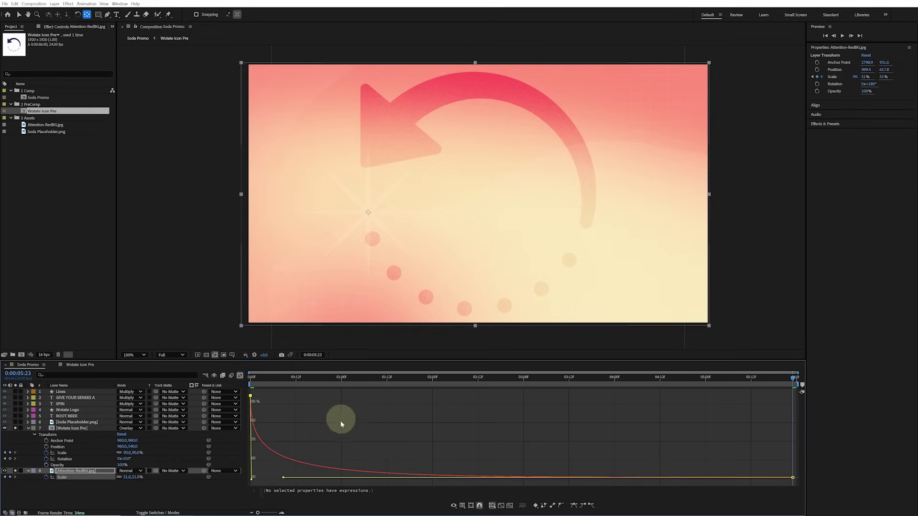
key(space)
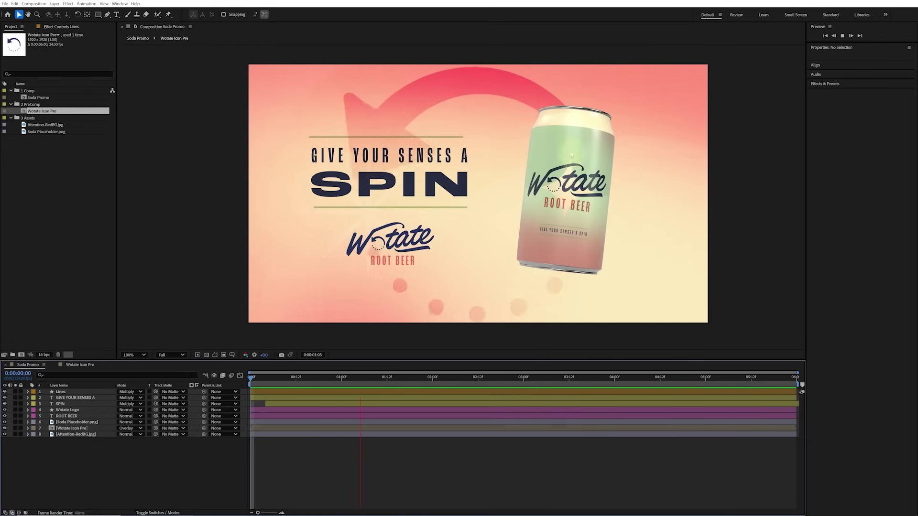
key(space)
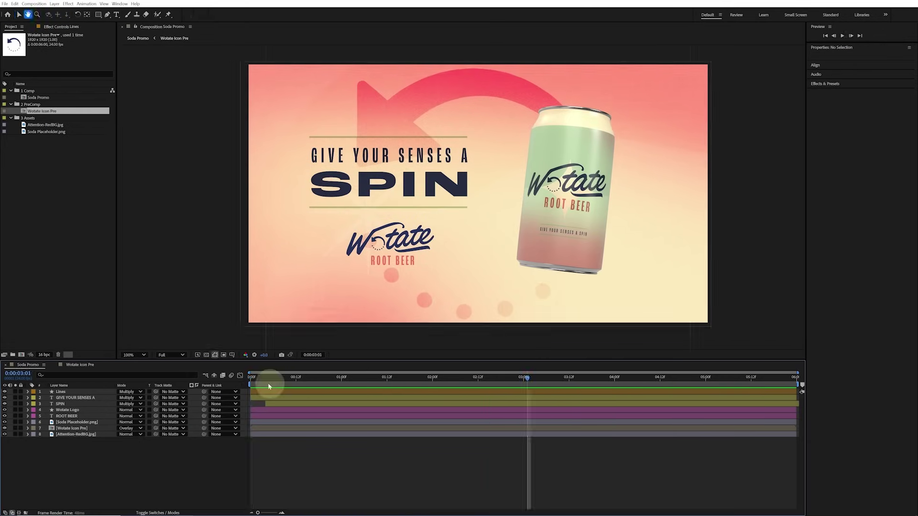
- Keyframe the Soda Placeholder.png layer's Position from the first frame and move that keyframe to just past 0:00:01:00
click(256, 379)
click(76, 422)
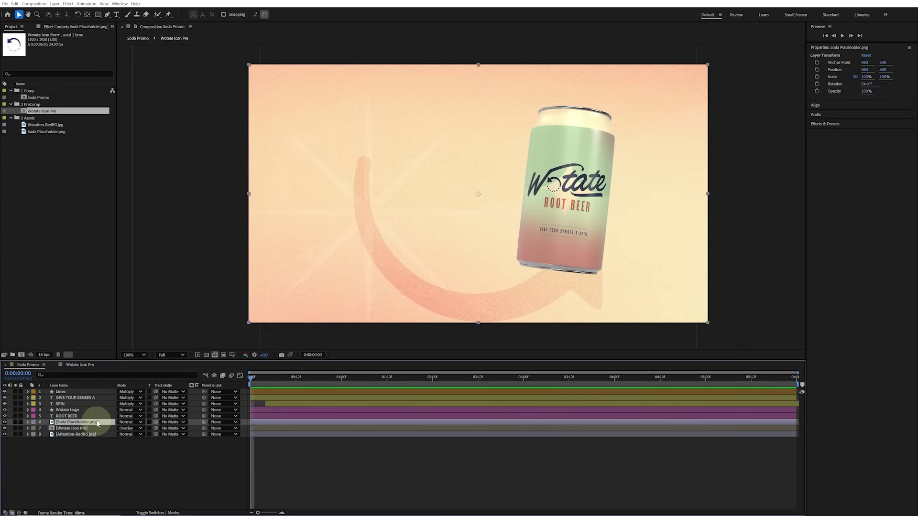
key(p)
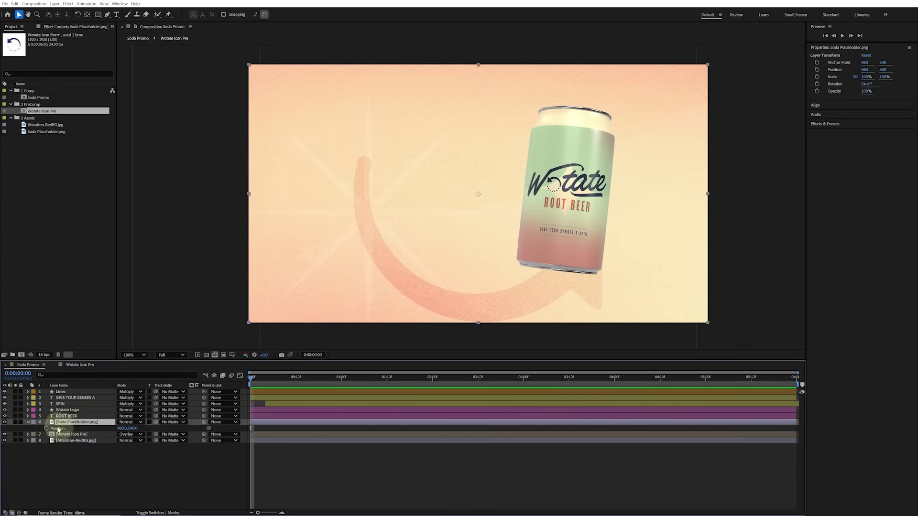
click(47, 429)
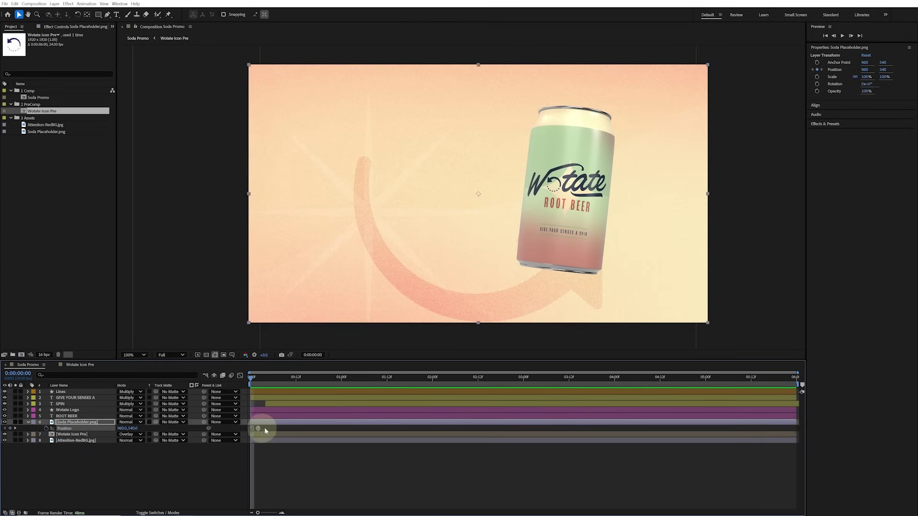
drag(265, 429, 337, 431)
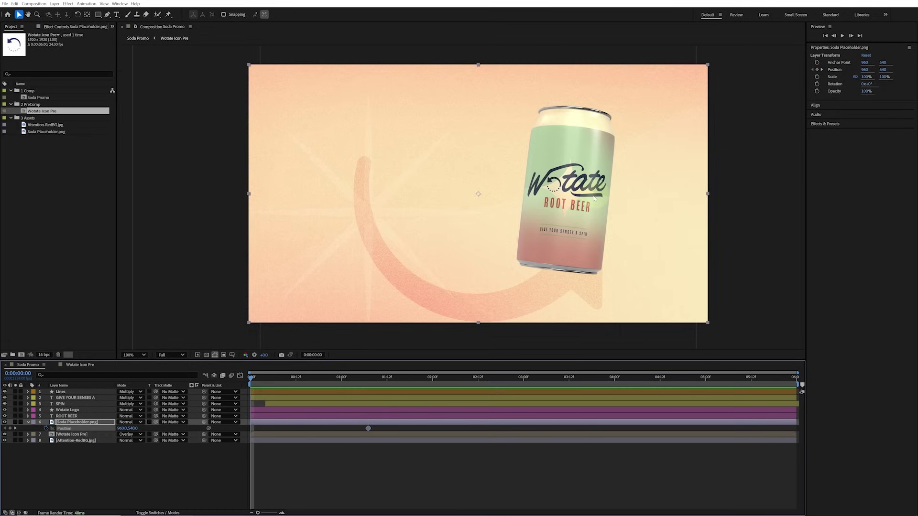
- Move the can straight down out of frame to Position 960, 1472 at 0:00:00:00 and preview its rise
drag(594, 198, 581, 375)
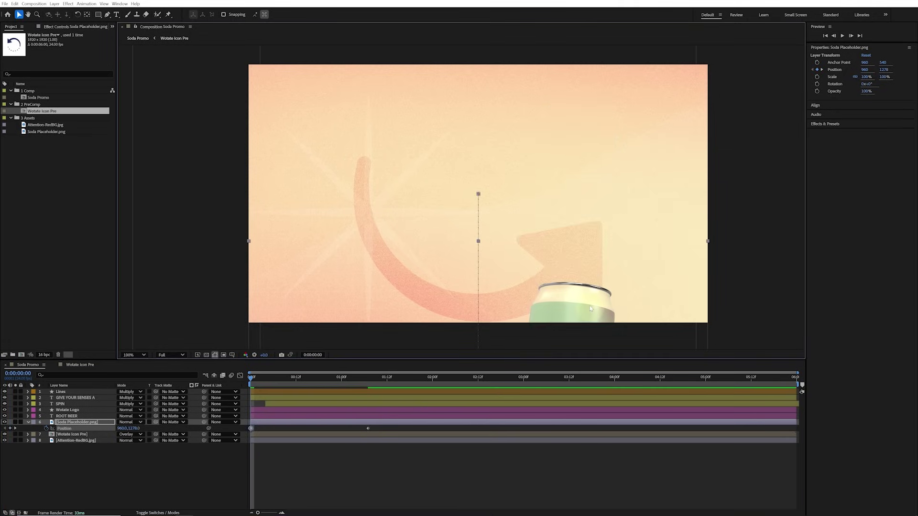
drag(590, 308, 588, 347)
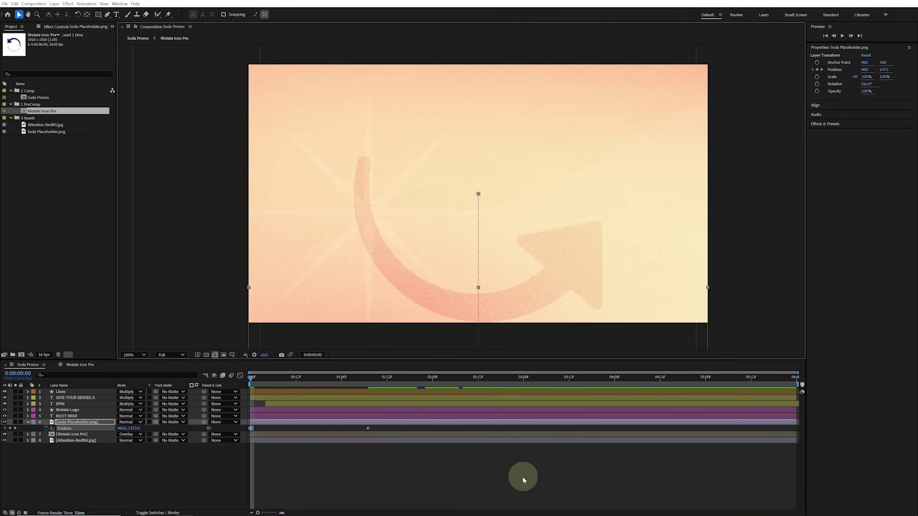
key(space)
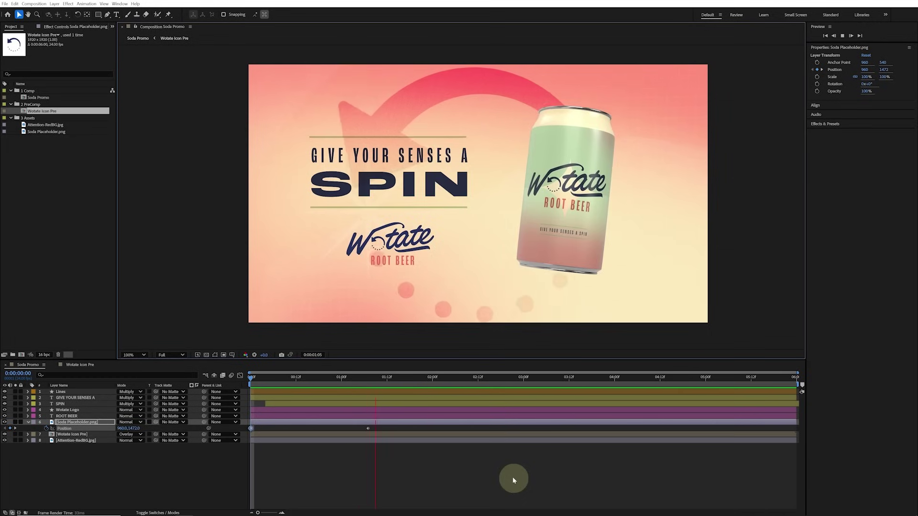
key(space)
- Shorten the can's rise by moving its final Position keyframe to 0:00:01:00, and preview the composition
drag(368, 429, 345, 430)
click(347, 455)
key(space)
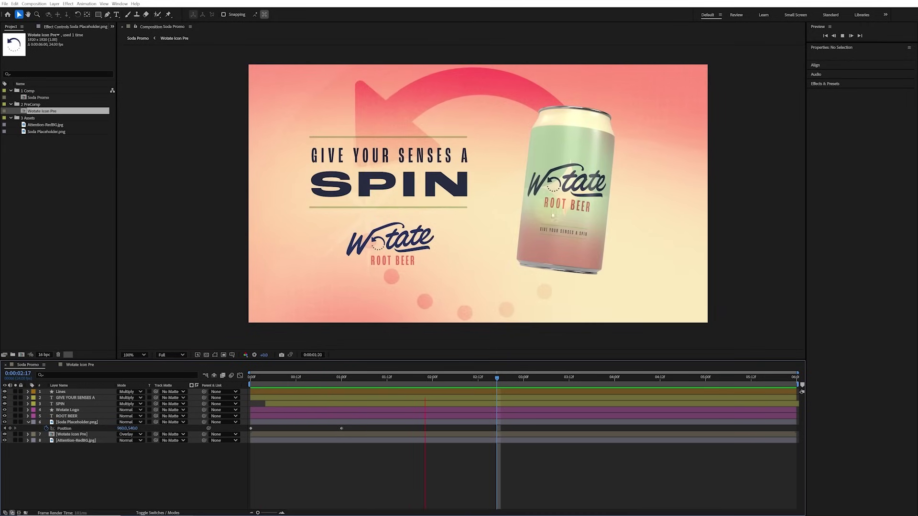
key(space)
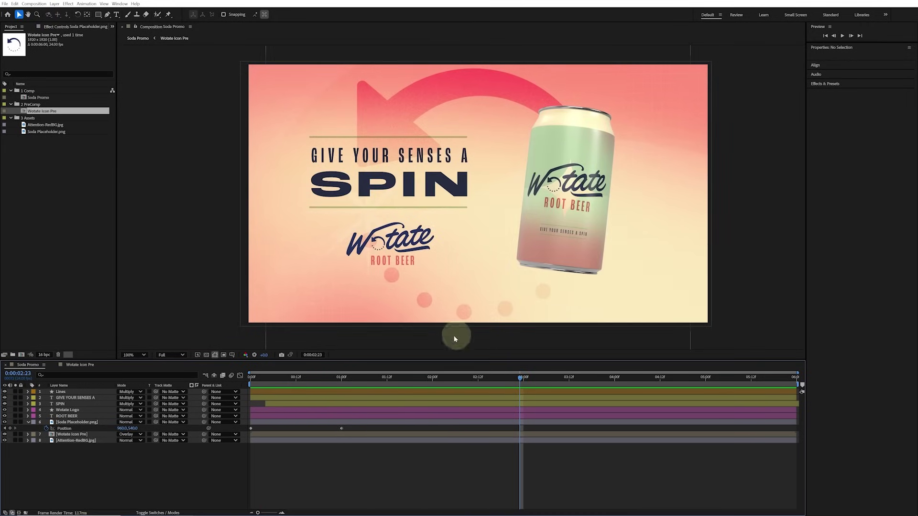
- Shift the Lines, GIVE YOUR SENSES A and SPIN layers together so that Lines starts at 0:00:00:12
click(297, 379)
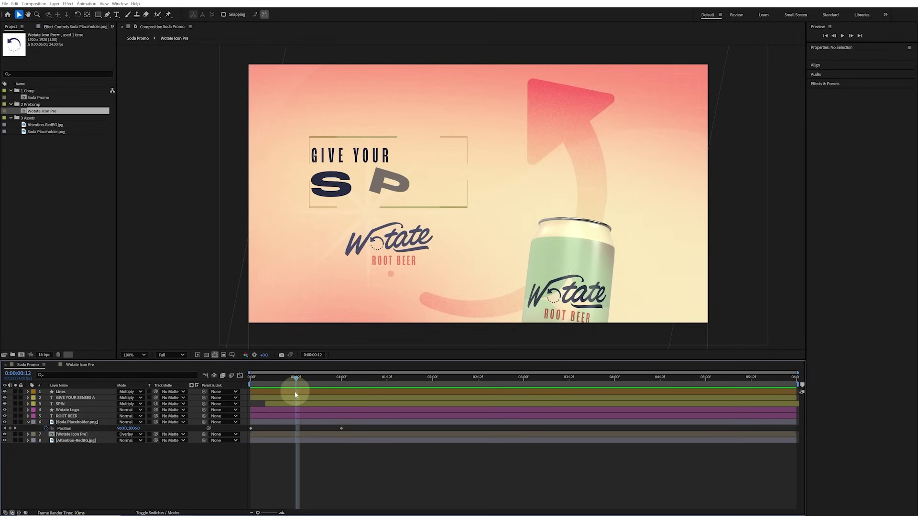
click(293, 392)
shift+click(293, 404)
drag(280, 395, 349, 381)
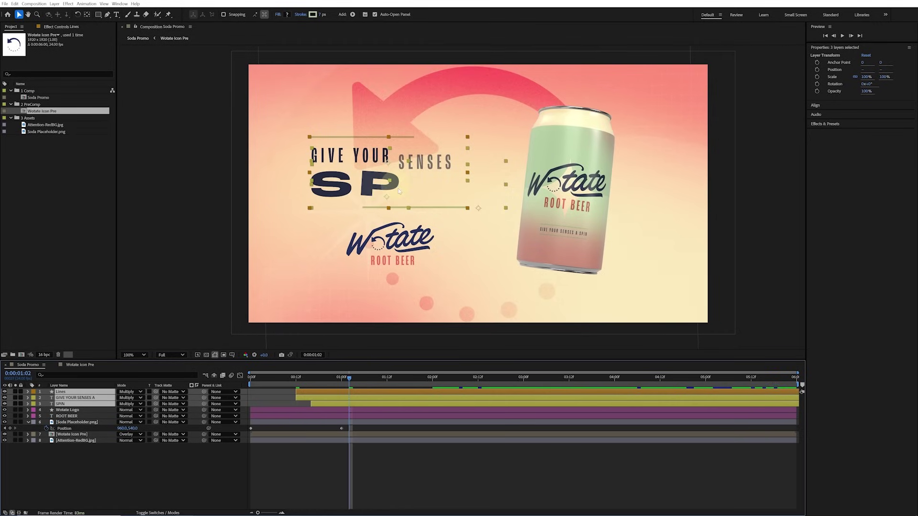
- Shift the Wotate Logo and ROOT BEER layers to start at 0:00:01:02 and preview the new timing
click(263, 410)
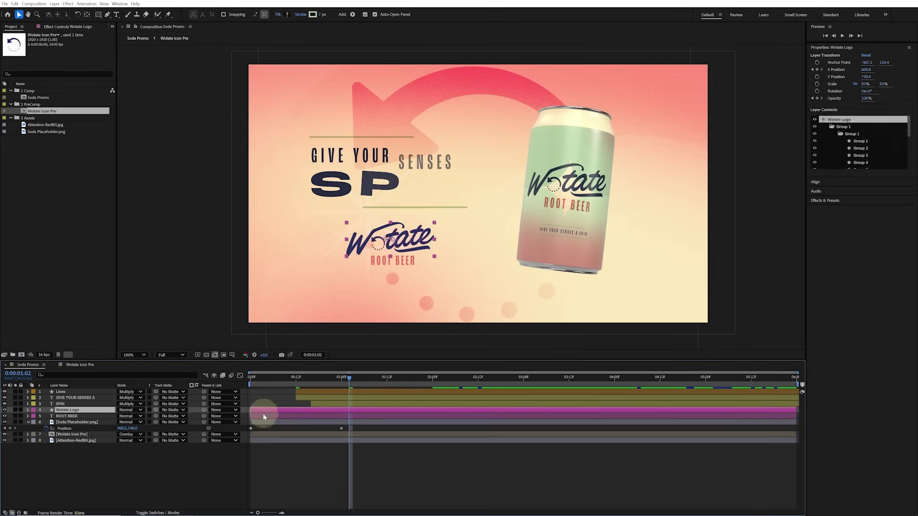
shift+click(263, 415)
drag(260, 407, 359, 413)
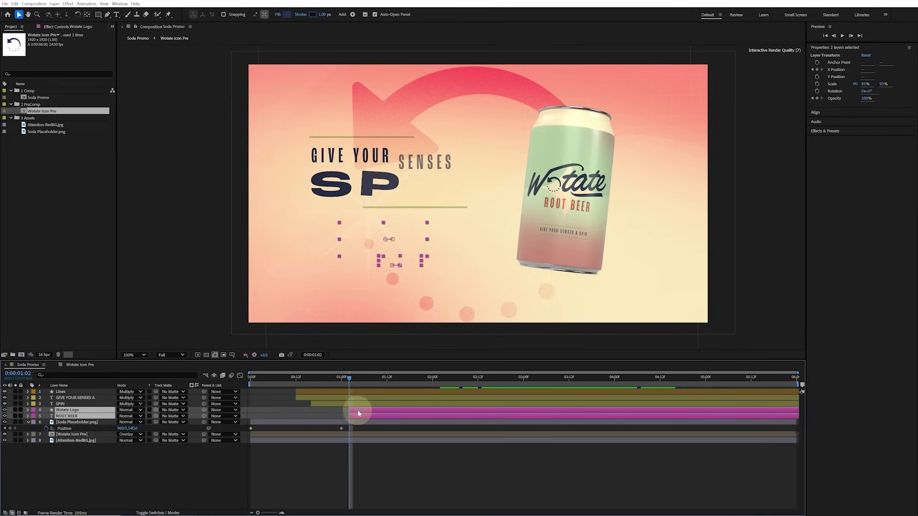
click(373, 480)
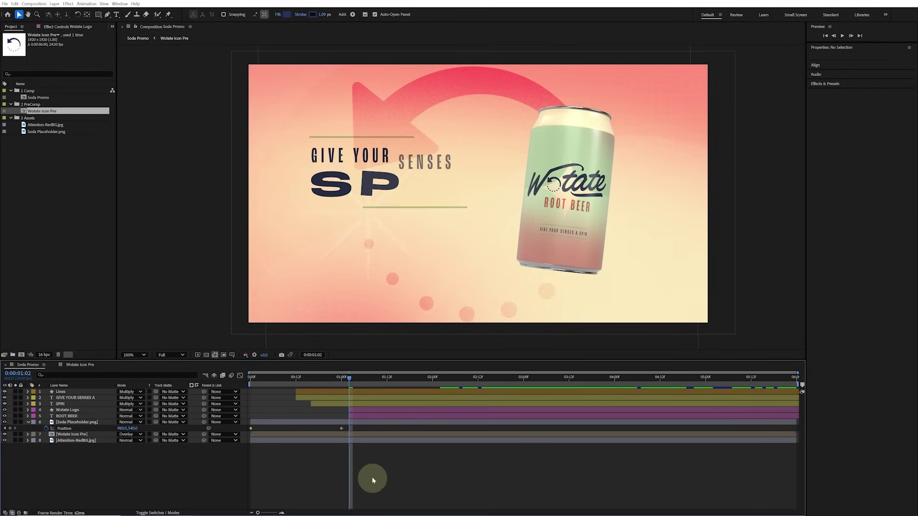
key(space)
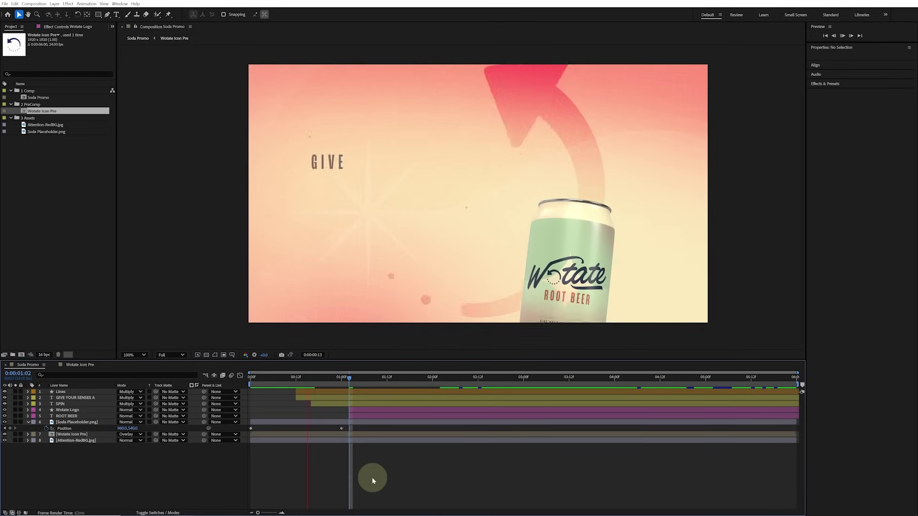
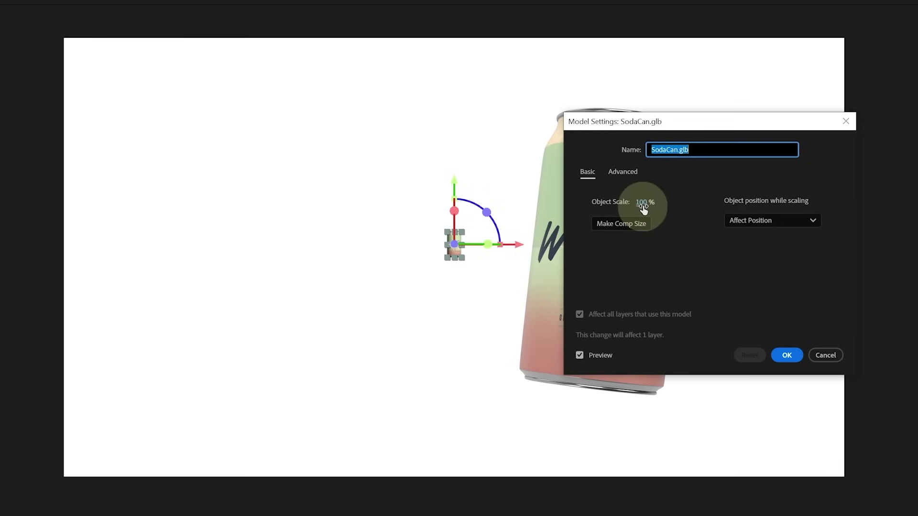
- Set the SodaCan.glb model's Object Scale to 1000% and accept the model settings
click(642, 203)
text(1000)
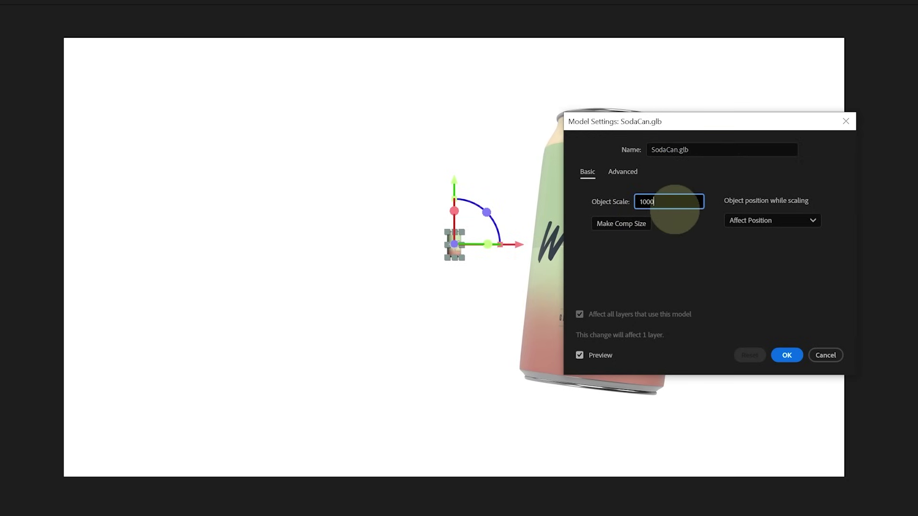
key(Tab)
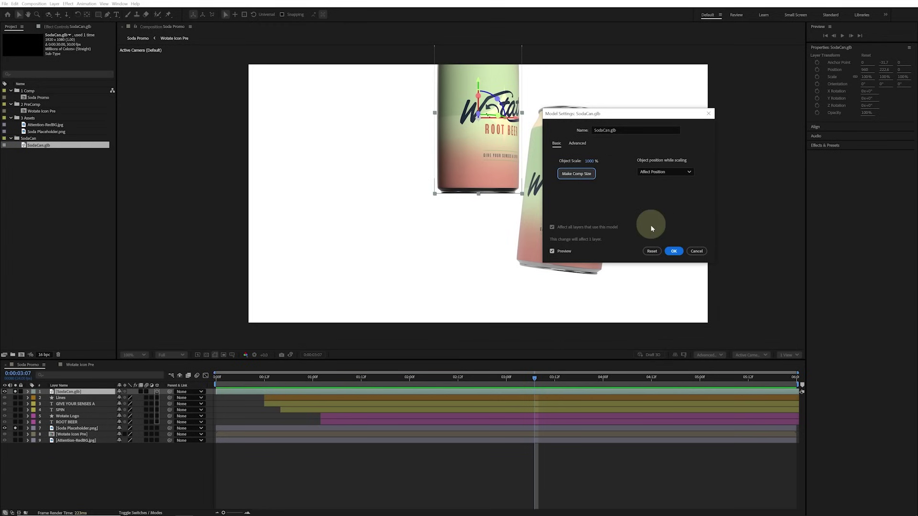
click(674, 250)
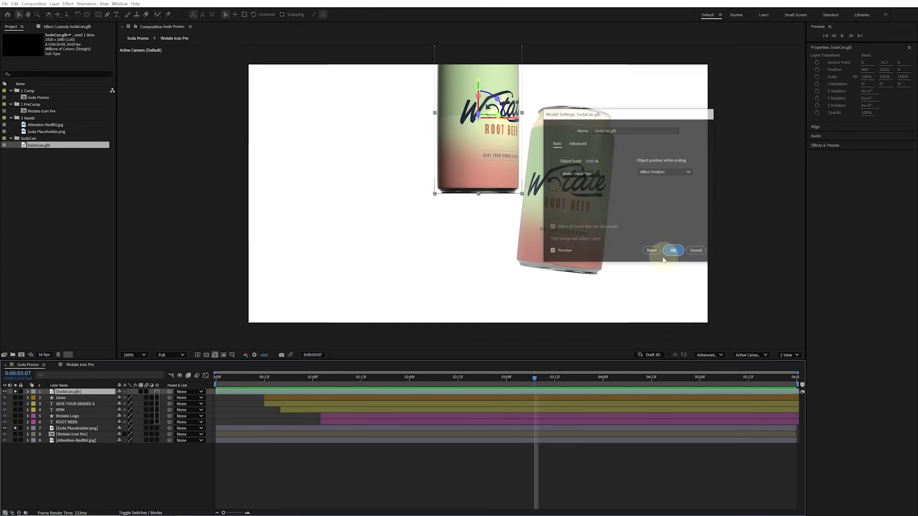
- Move the SodaCan.glb model over the placeholder can and tilt it about 43° around its X axis
drag(475, 177, 469, 224)
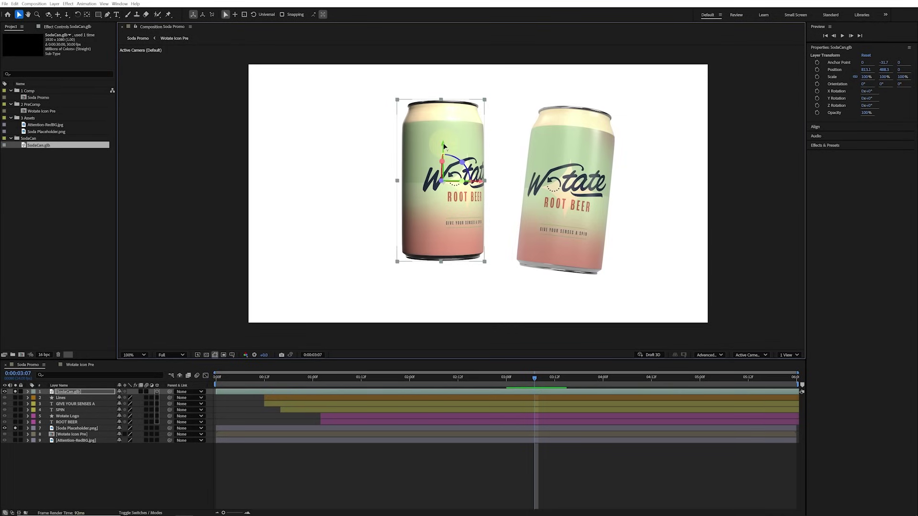
mouse_move(443, 146)
mouse_down()
mouse_move(444, 120)
mouse_move(445, 149)
mouse_up()
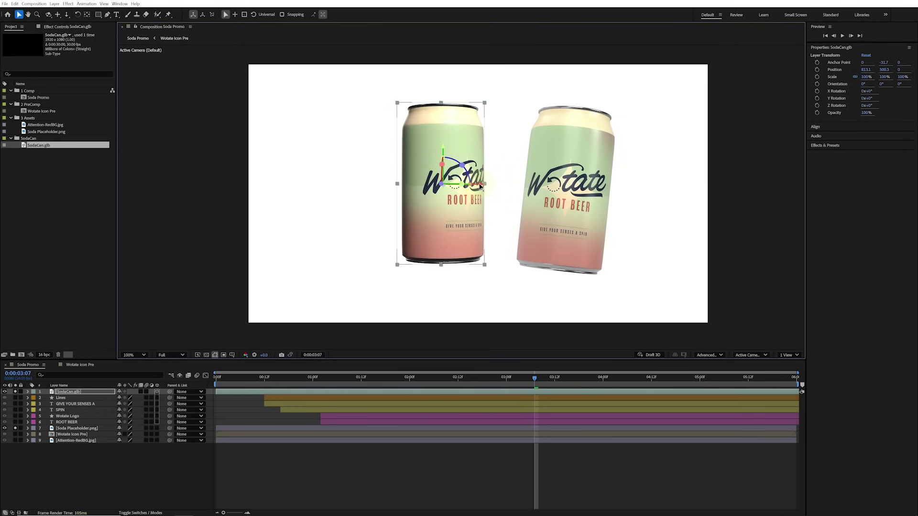
drag(480, 185, 606, 184)
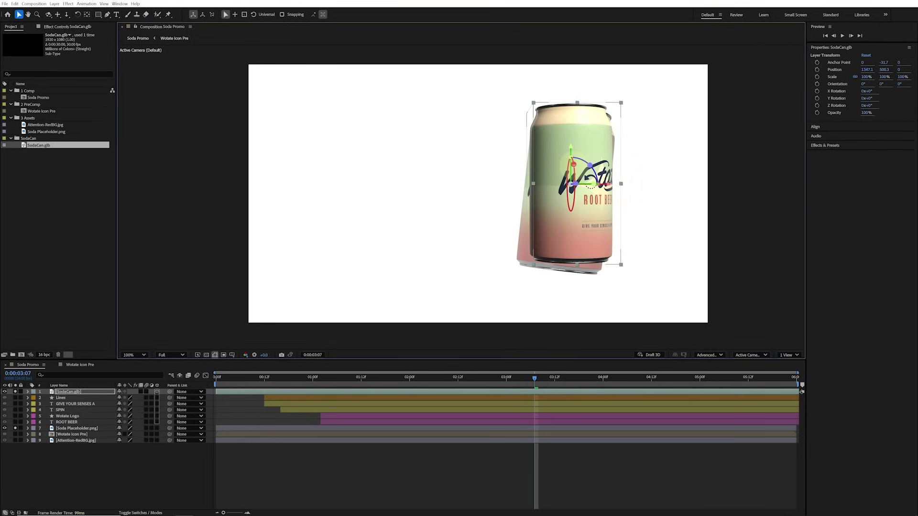
drag(571, 182, 573, 182)
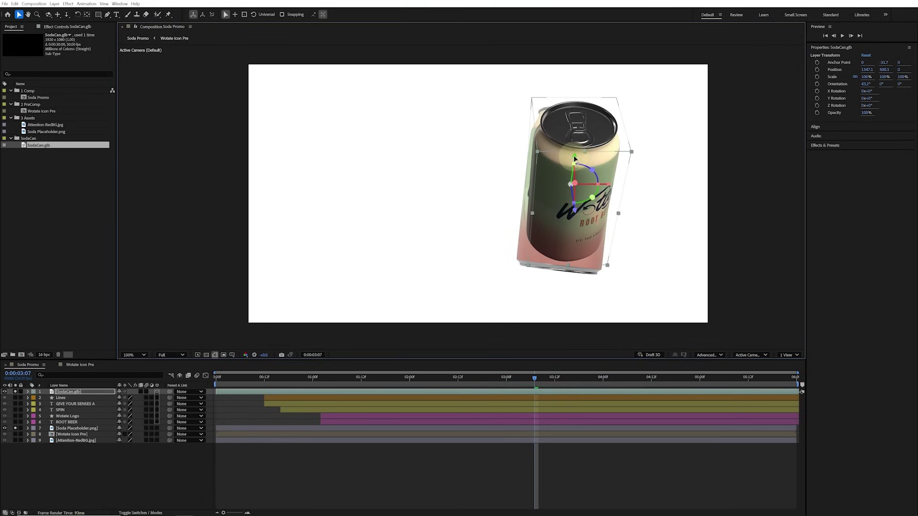
drag(575, 158, 571, 159)
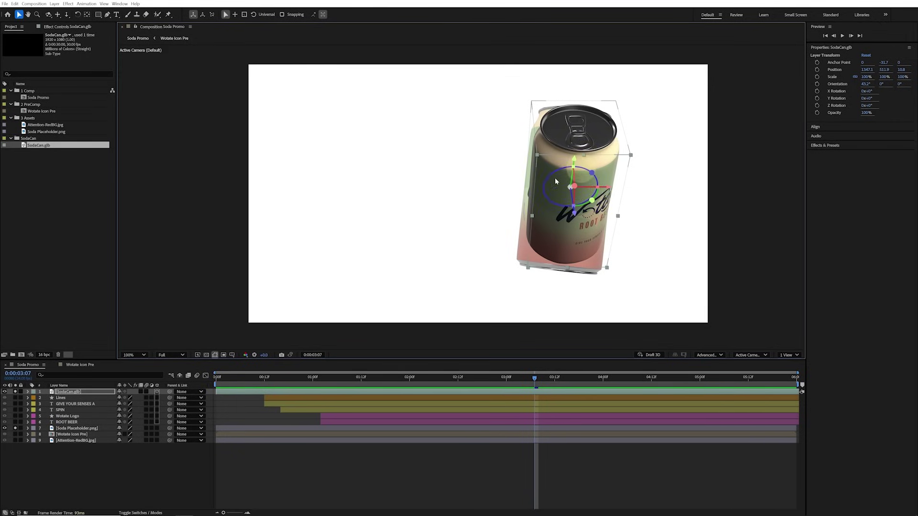
- Apply the Fill effect to the Soda Placeholder.png layer
click(75, 429)
right_click(75, 431)
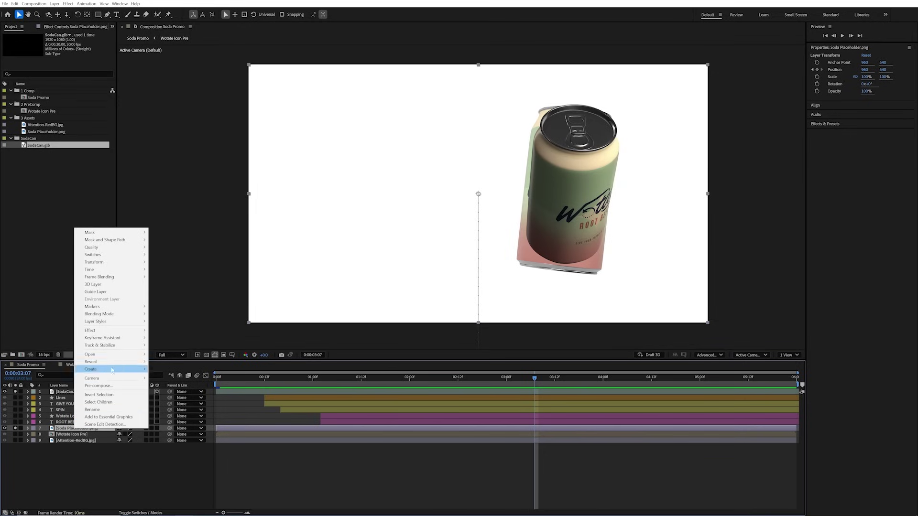
mouse_move(110, 331)
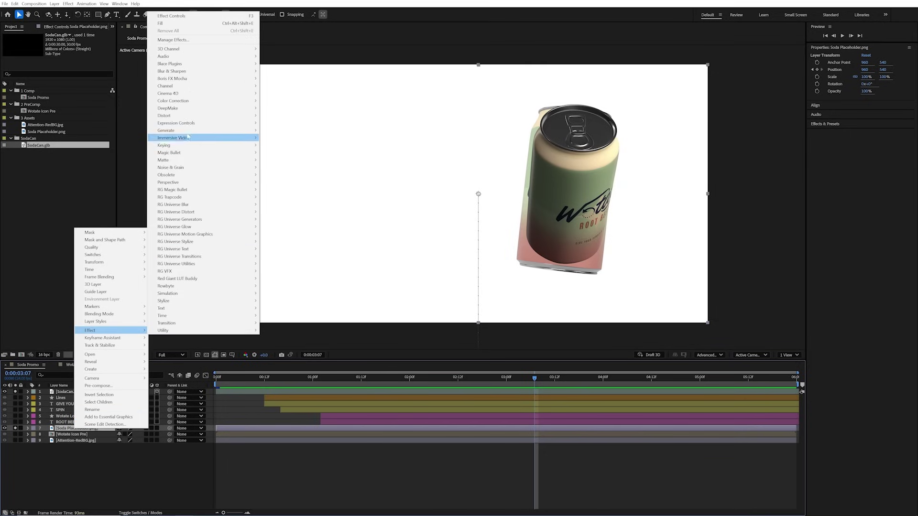
mouse_move(191, 131)
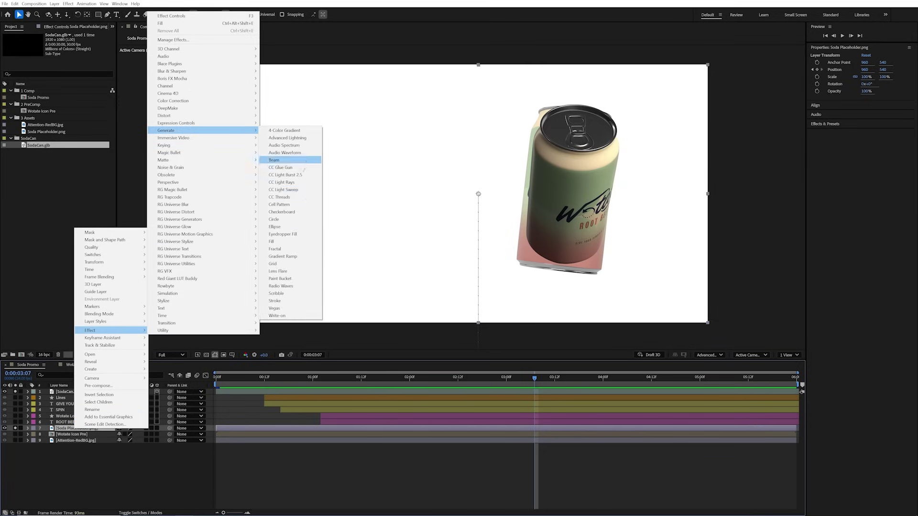
click(304, 242)
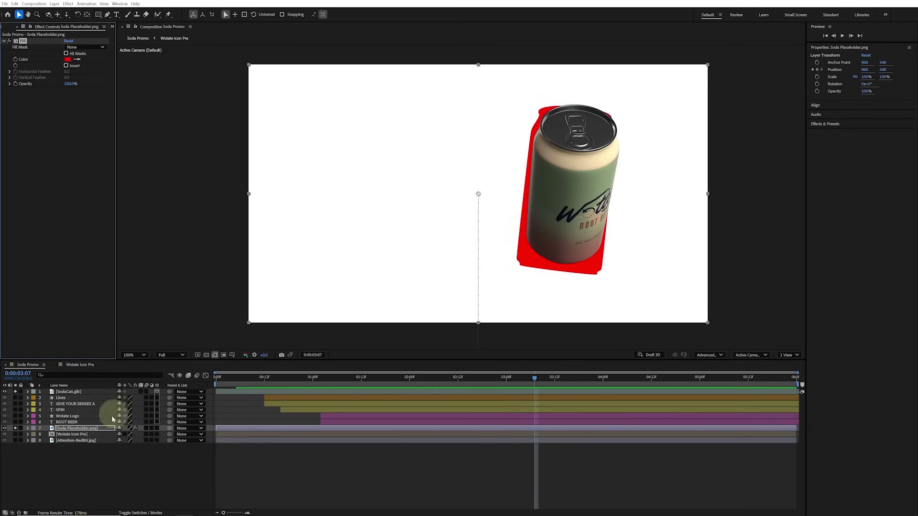
- Remove the Position keyframes from the Soda Placeholder.png layer and collapse its properties
key(p)
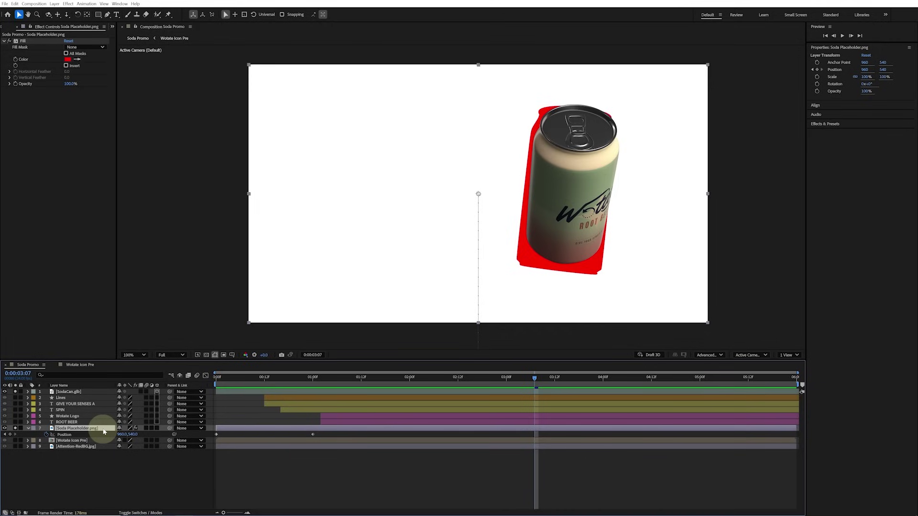
click(46, 435)
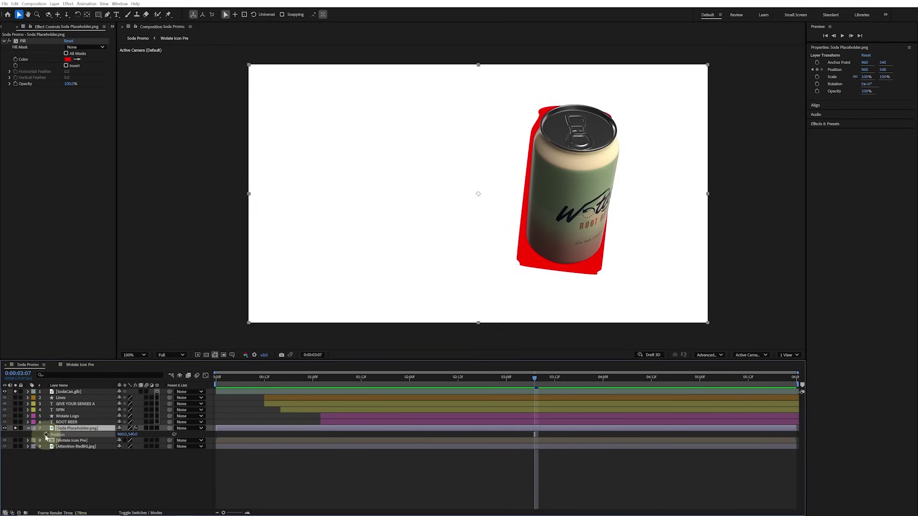
click(28, 430)
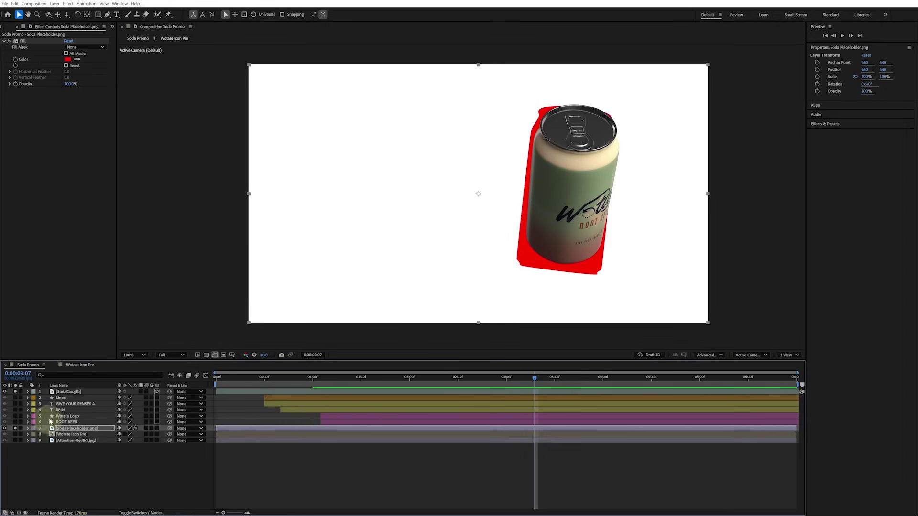
- Set the SodaCan.glb layer's Position to 1330, 532, 24
click(75, 393)
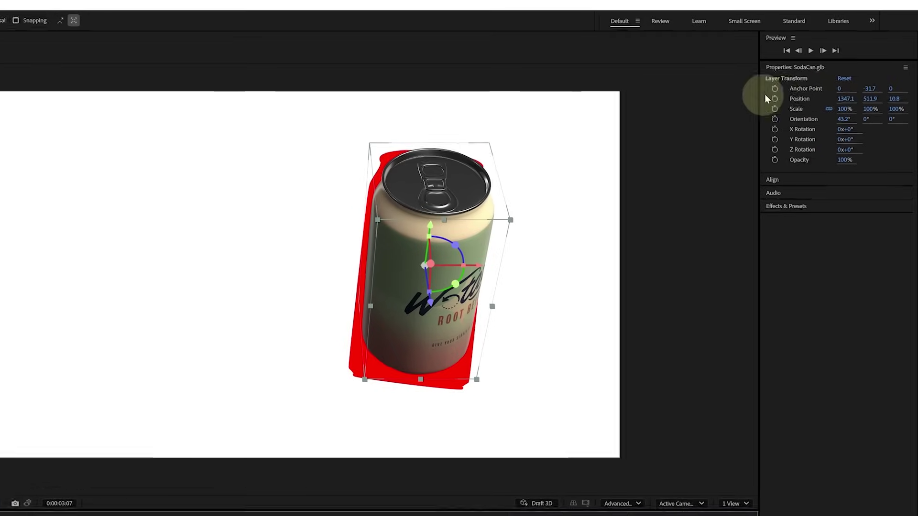
click(845, 100)
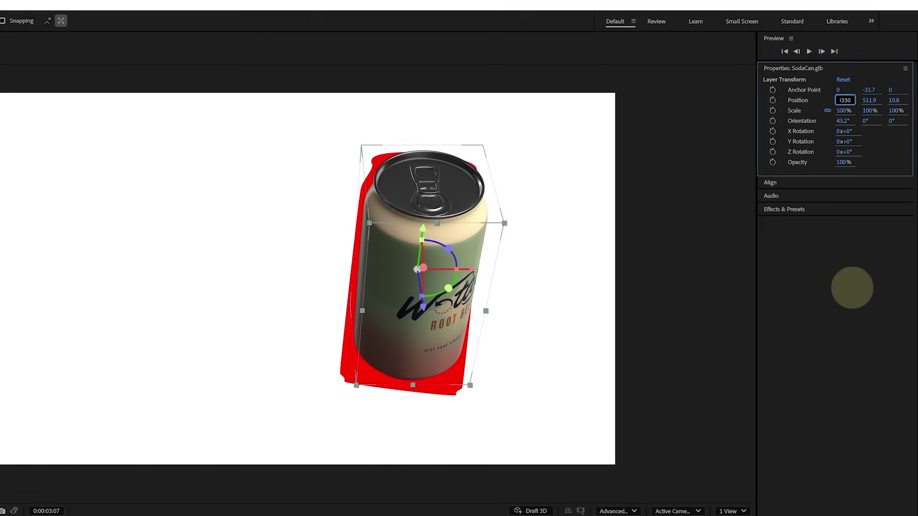
key(Tab)
text(53)
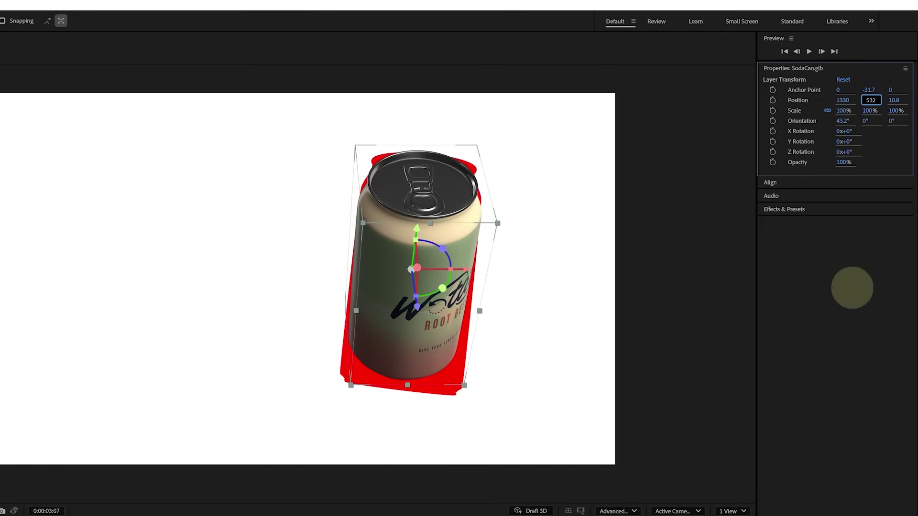
key(Tab)
key(Tab)
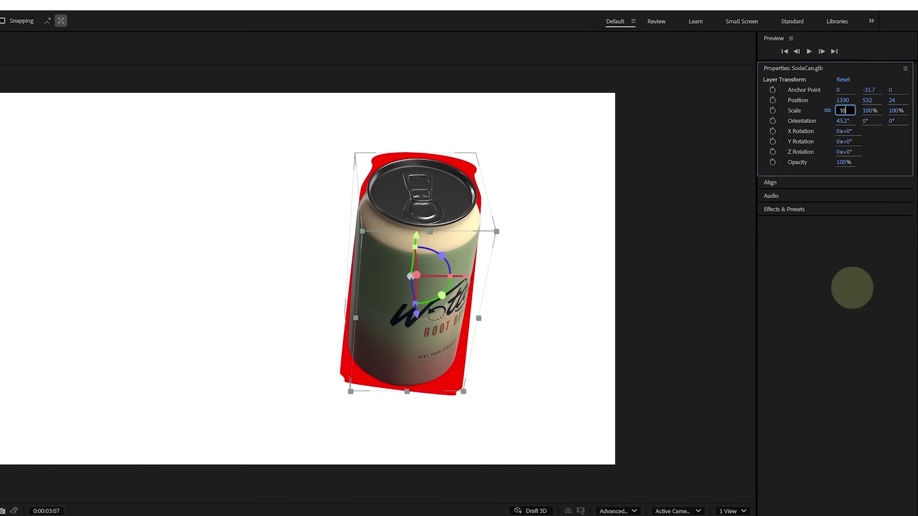
- Set the SodaCan.glb layer's Scale to 105% and its Orientation to 347°, 53°, 11°
key(Tab)
key(Tab)
key(Tab)
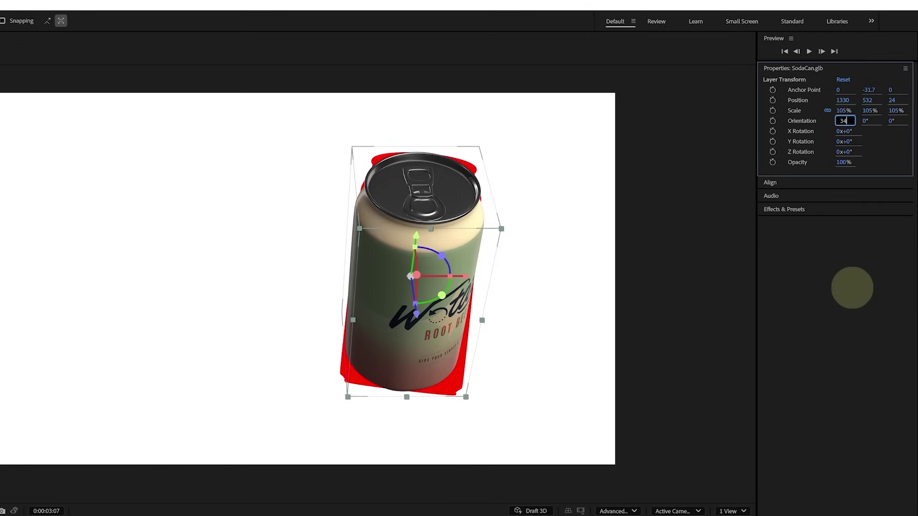
text(347)
key(Tab)
text(53)
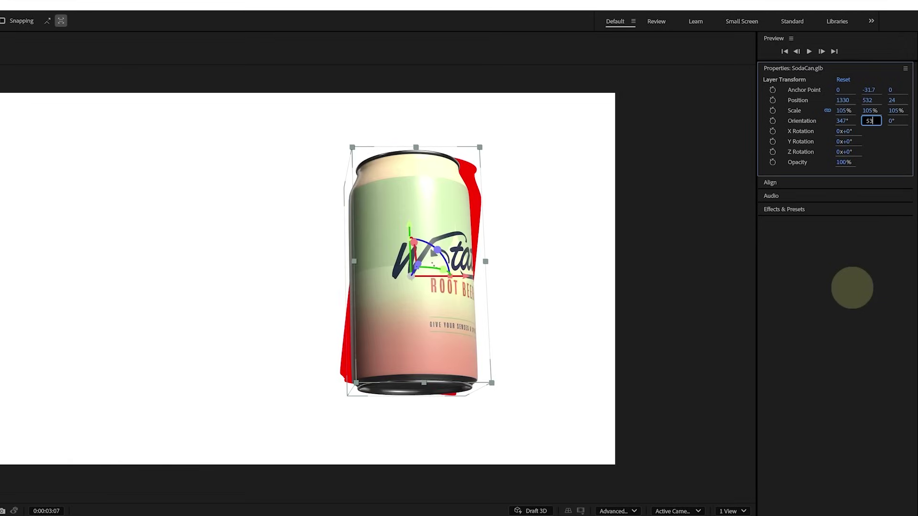
key(Tab)
text(11)
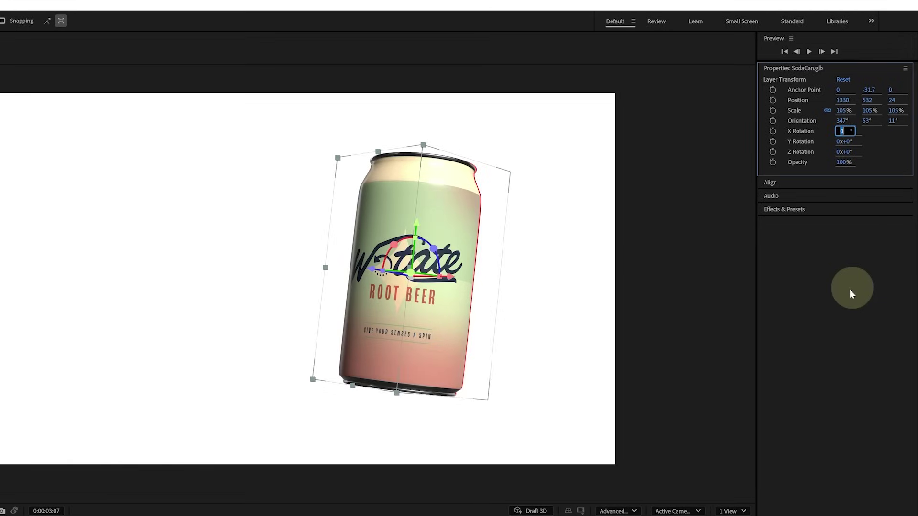
click(850, 289)
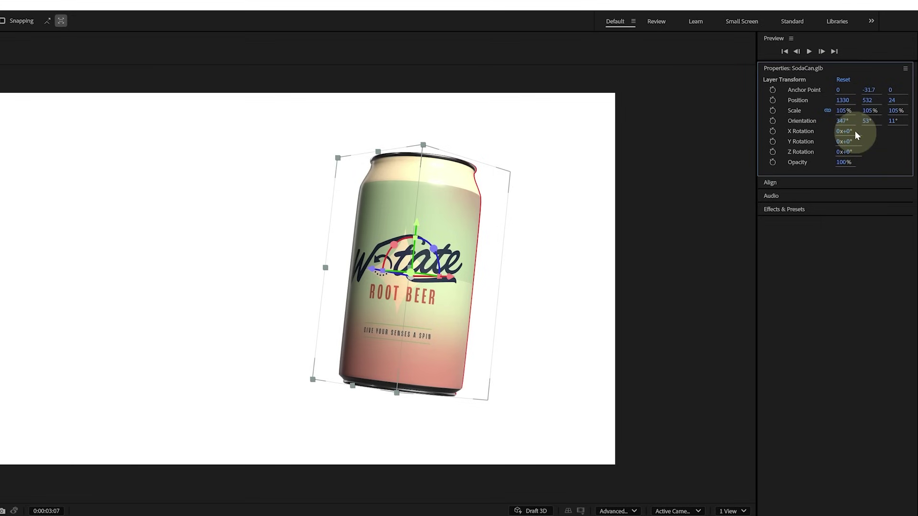
- Try an X Rotation of about 44° on the SodaCan.glb layer and undo it
mouse_move(855, 132)
mouse_down()
mouse_move(784, 138)
mouse_move(871, 138)
mouse_up()
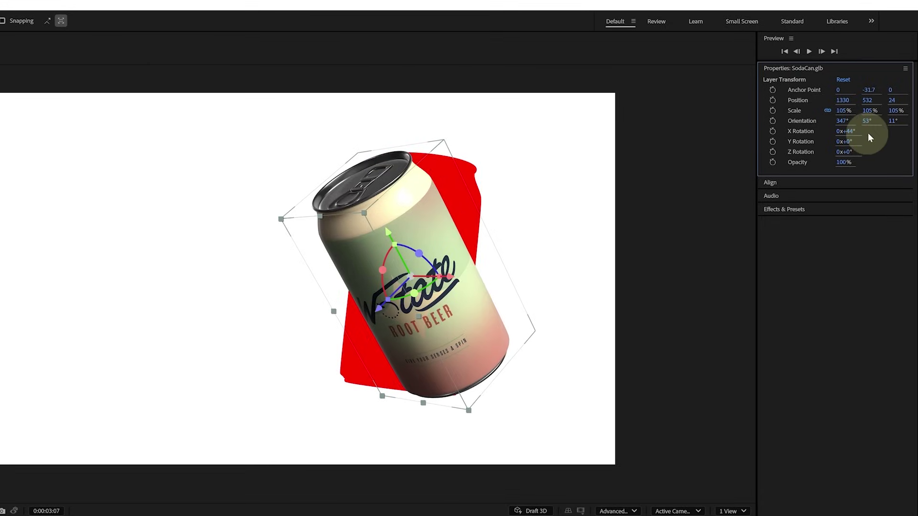
key(ctrl+z)
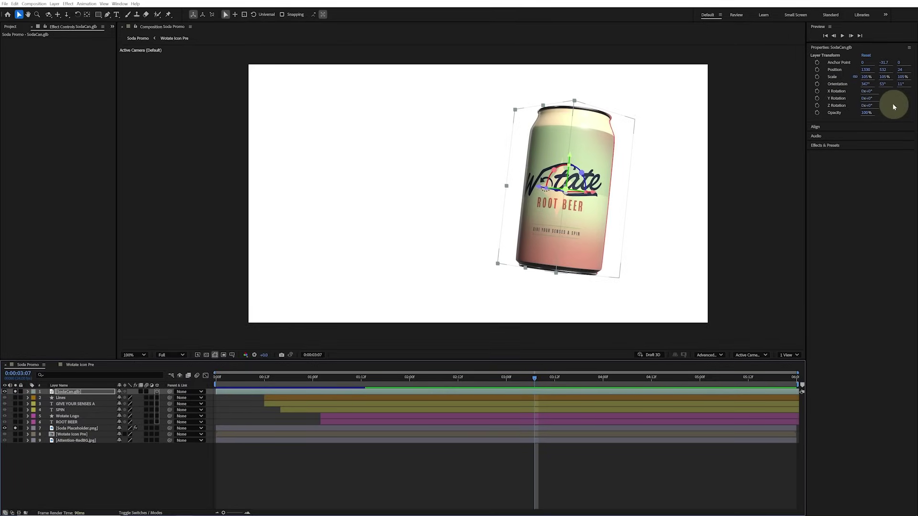
- Keyframe the SodaCan.glb layer's Y Rotation from -30° at the start to 0° at 0:00:05:23 and play it back
key(End)
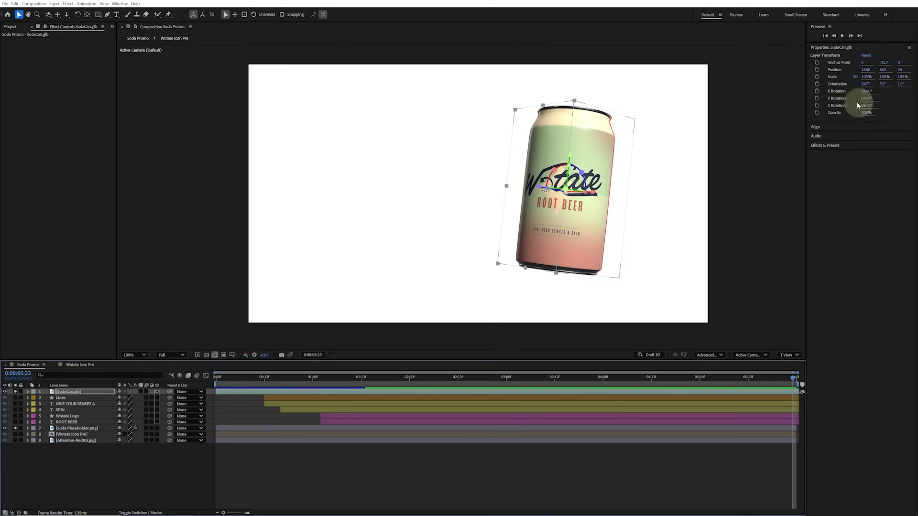
click(817, 99)
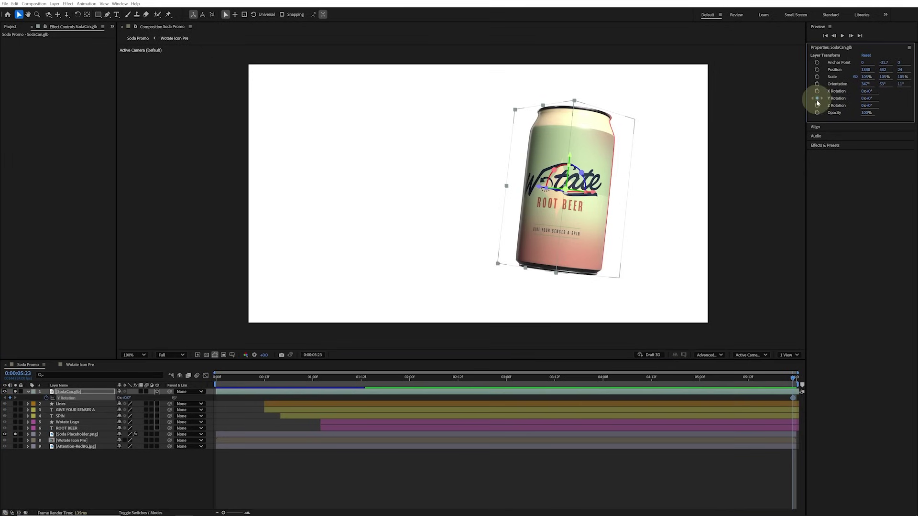
key(Home)
mouse_move(867, 99)
mouse_down()
mouse_move(846, 97)
mouse_move(854, 99)
mouse_up()
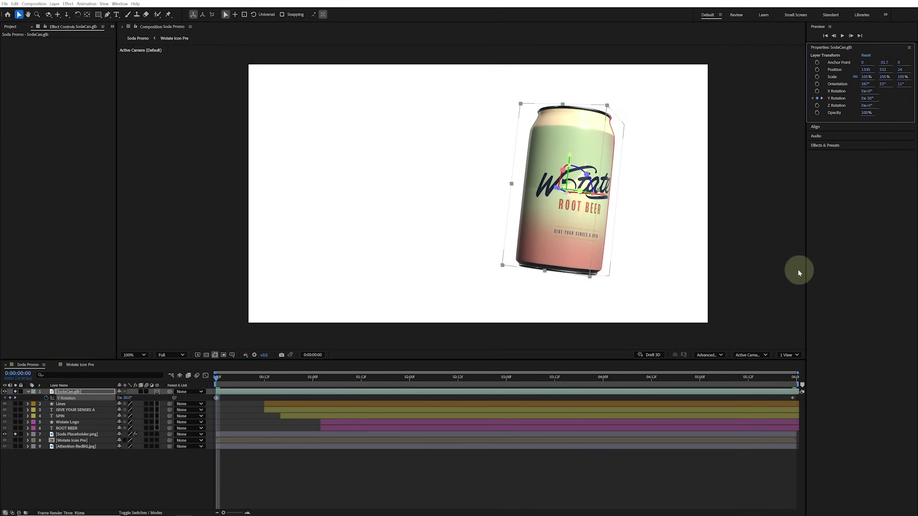
click(711, 476)
key(space)
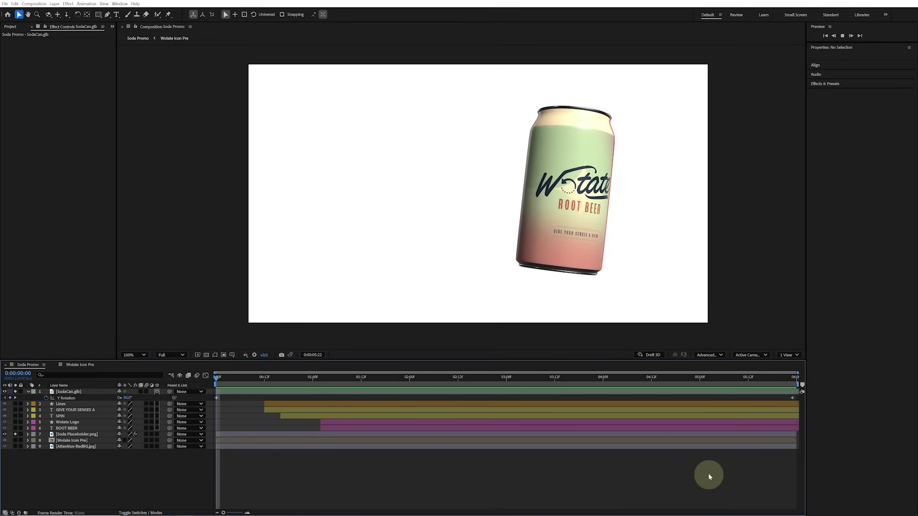
key(space)
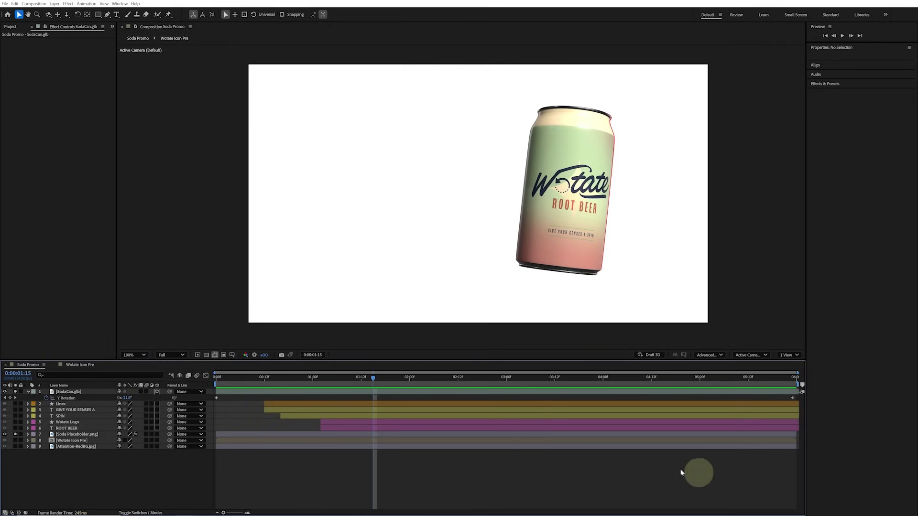
- Lower the composition's preview resolution to Half and toggle Draft 3D
click(182, 356)
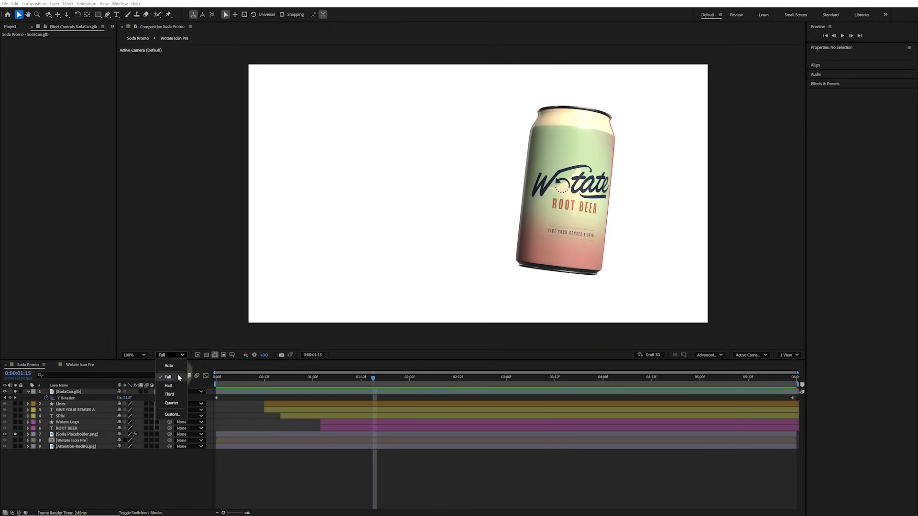
click(176, 386)
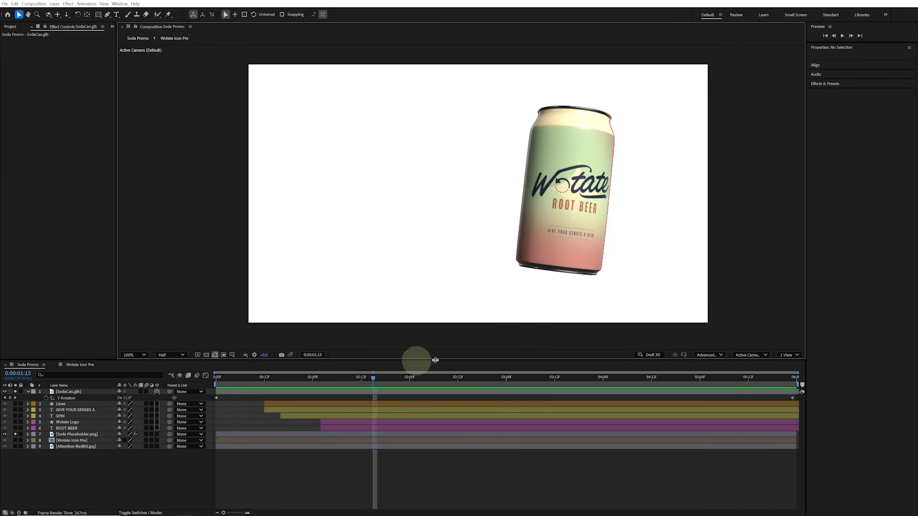
click(653, 355)
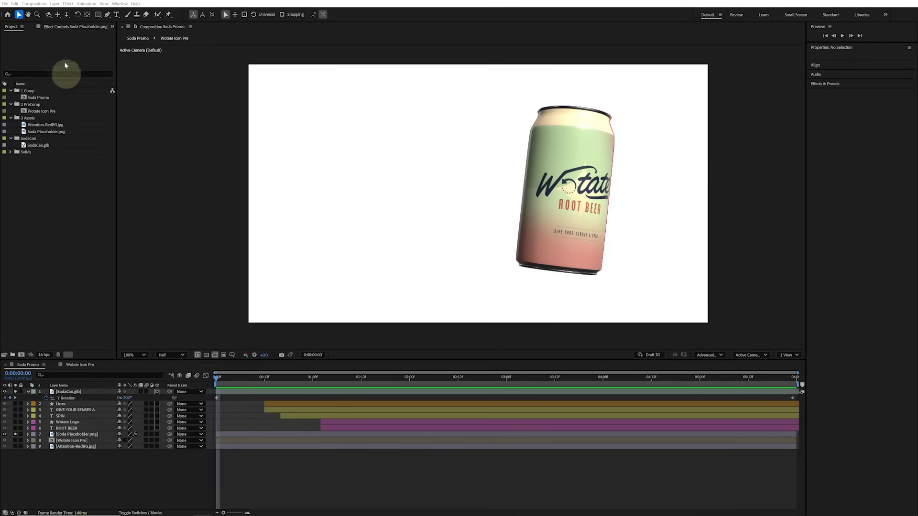
- Add a null object to the Soda Promo composition and make it a 3D layer
click(55, 4)
mouse_move(59, 11)
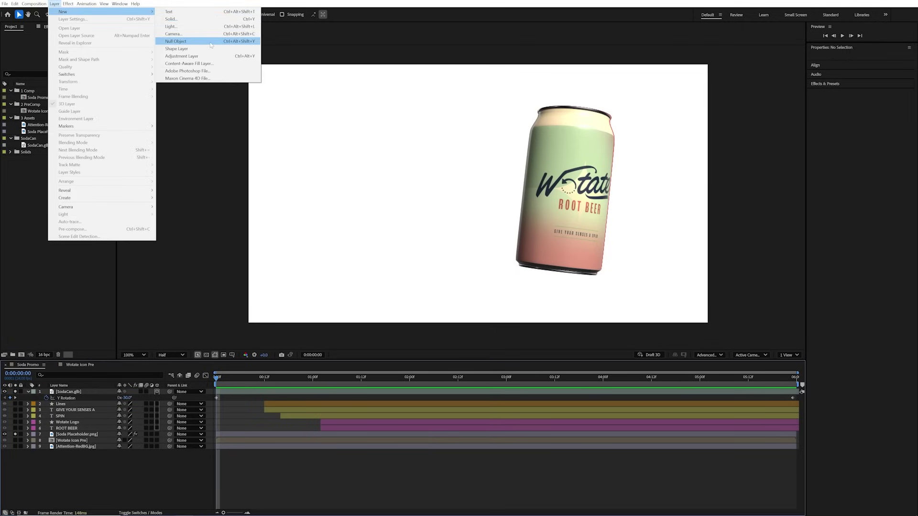
click(211, 42)
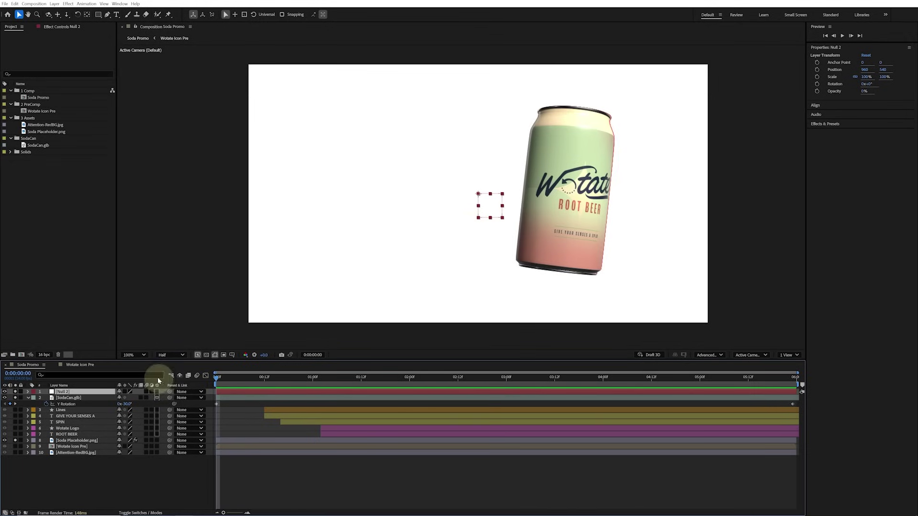
click(158, 391)
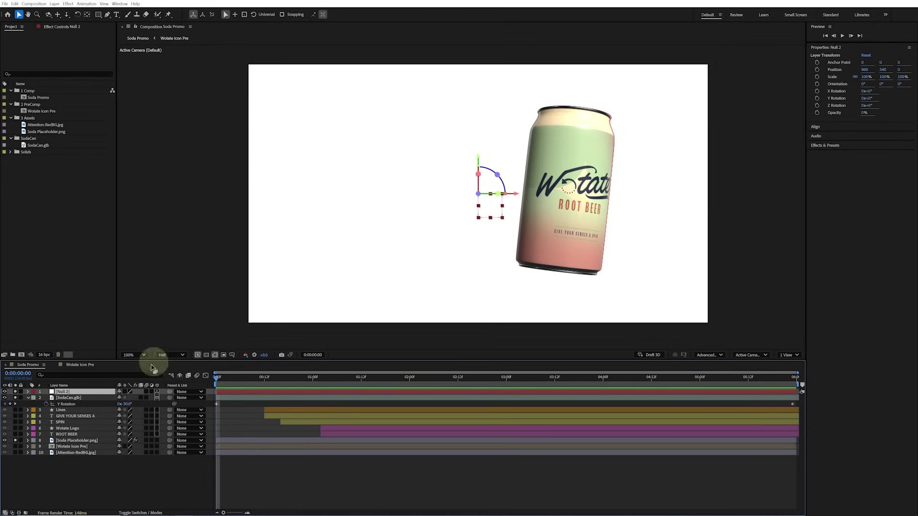
- Copy the SodaCan.glb layer's Position and Orientation values onto the new null
click(74, 397)
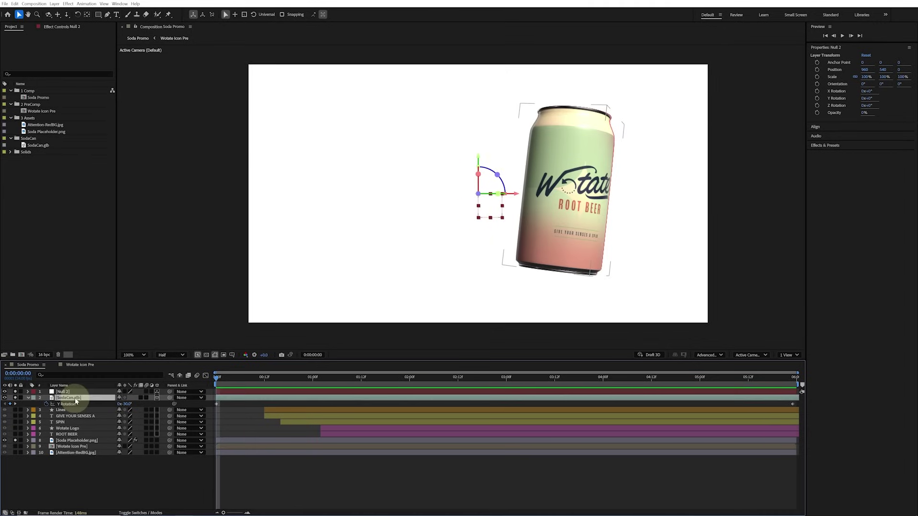
click(28, 398)
click(28, 398)
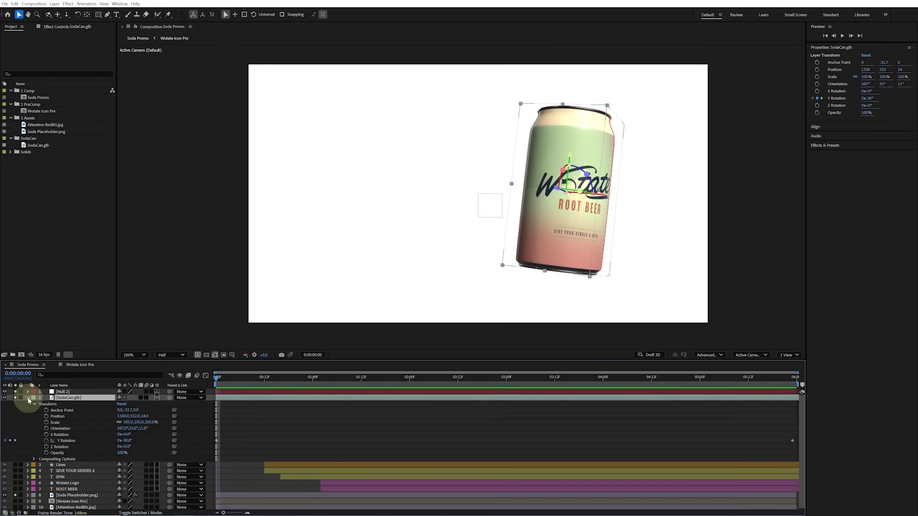
click(58, 416)
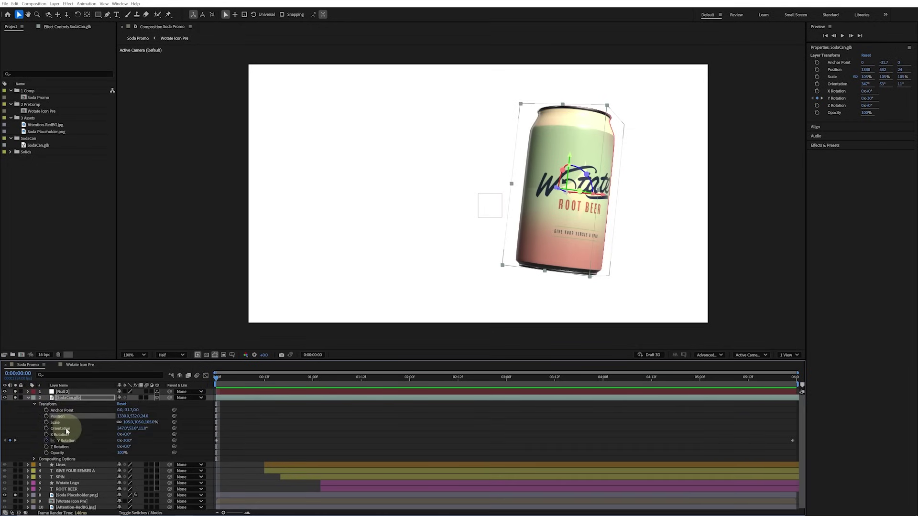
ctrl+click(61, 429)
click(73, 393)
key(ctrl+v)
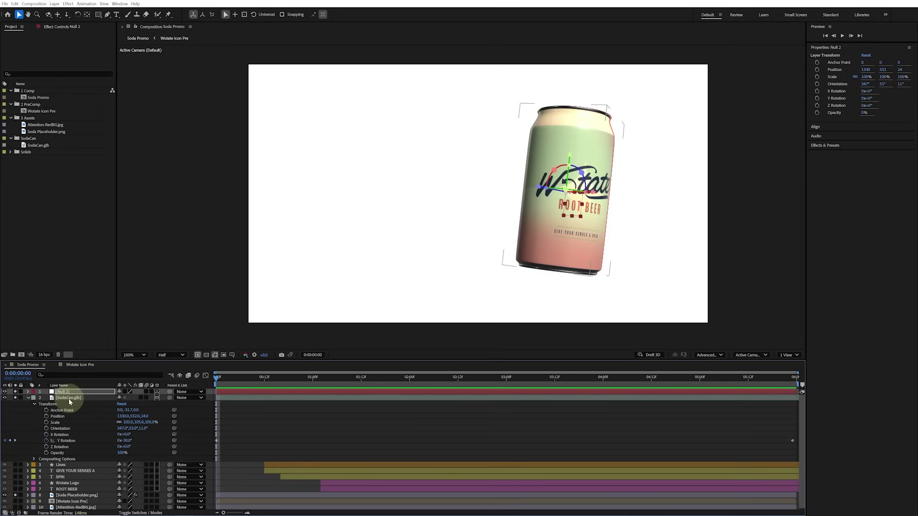
- Parent the SodaCan.glb layer to the null and rename the null Can Mover
click(69, 397)
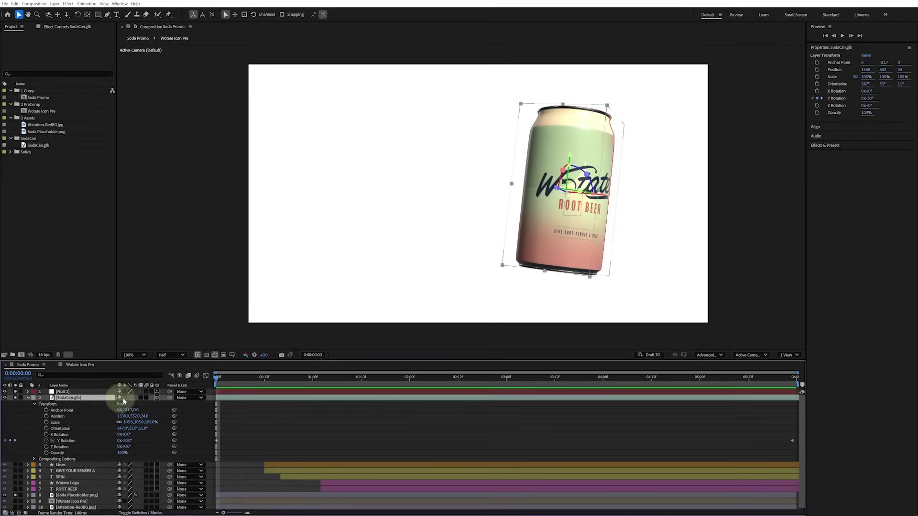
drag(74, 398, 69, 392)
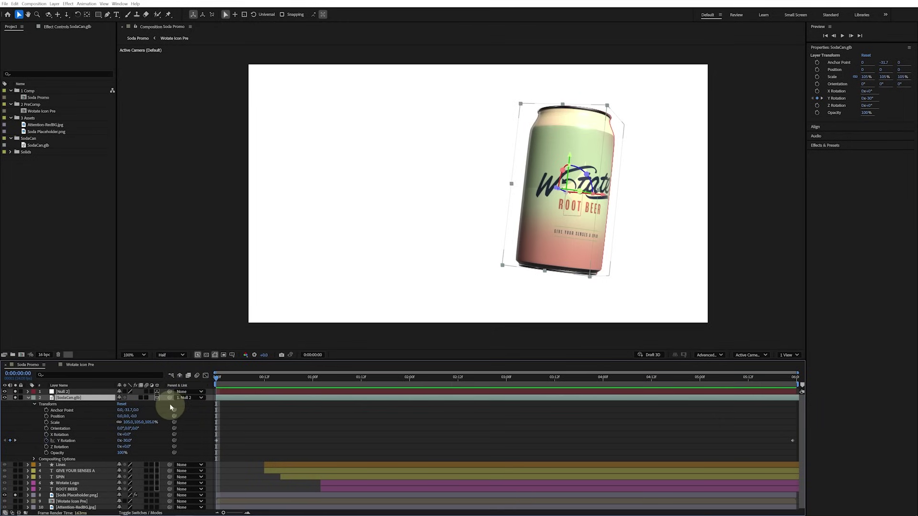
click(106, 392)
key(Return)
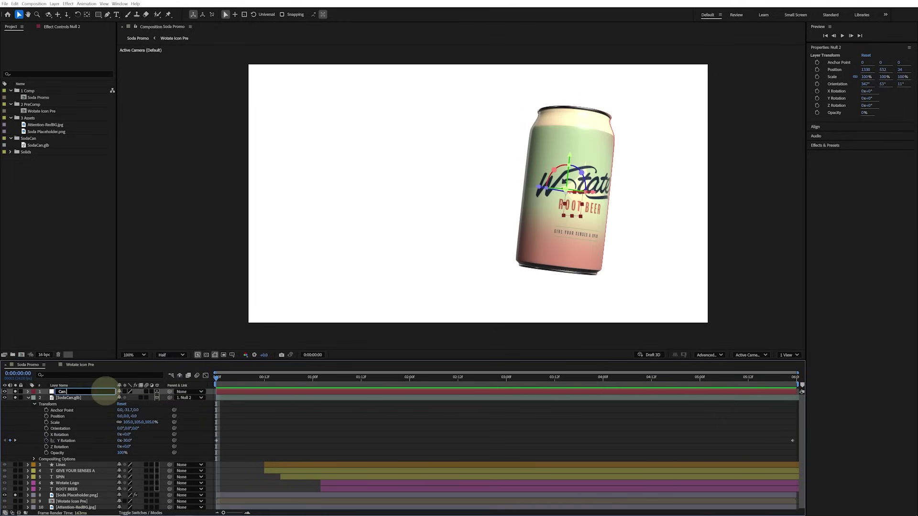
text(Can Mover)
key(Return)
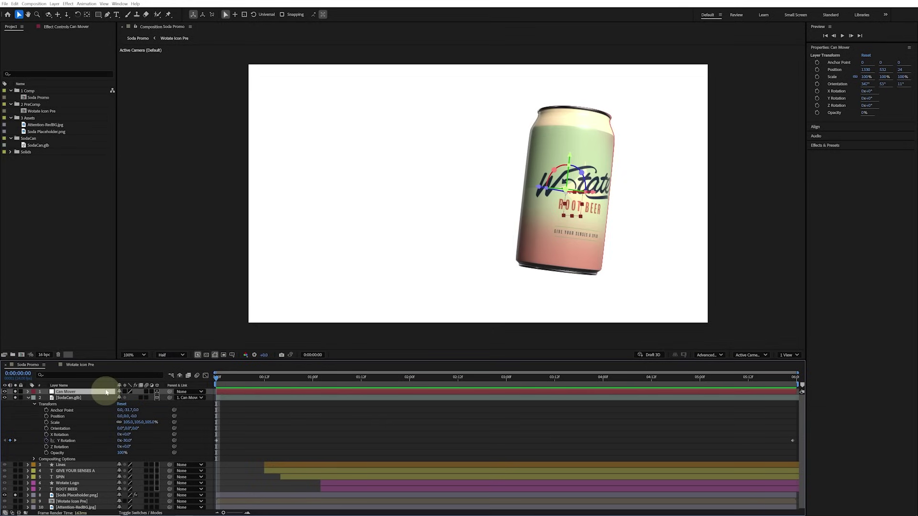
- Keyframe the Can Mover null's Y position from 1475 at the start to 532 at 0:00:02:00 and preview the move
drag(219, 377, 417, 380)
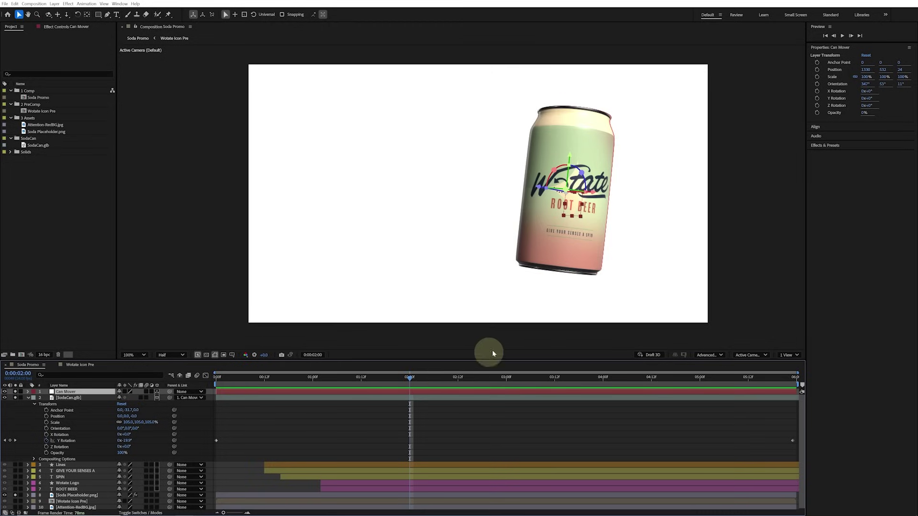
click(817, 72)
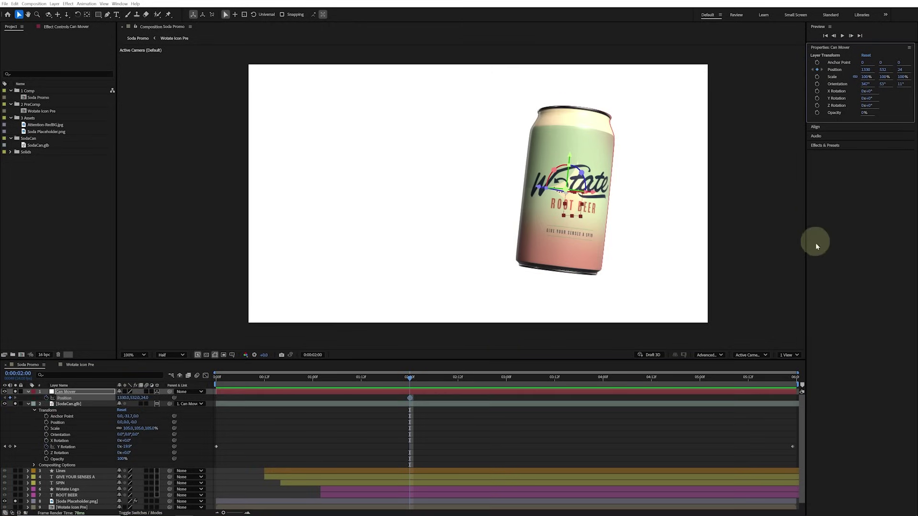
key(Home)
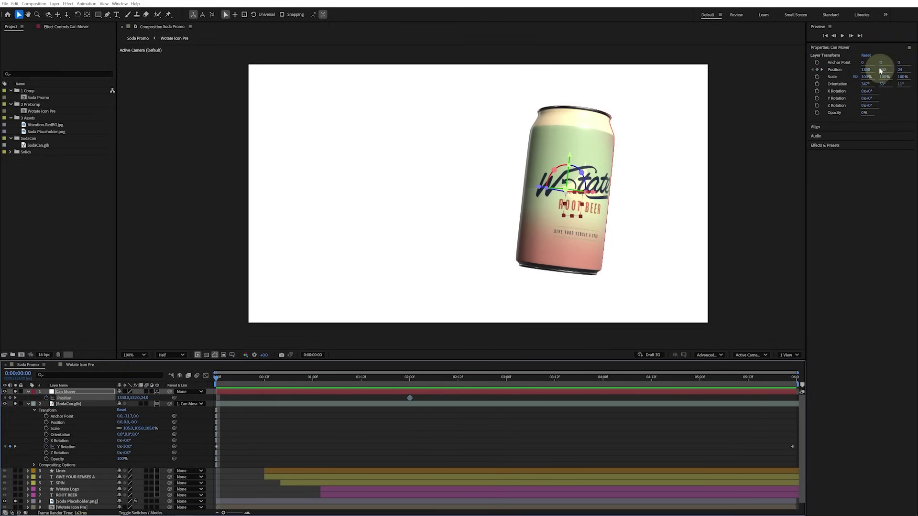
mouse_move(882, 69)
mouse_down()
mouse_move(916, 69)
mouse_move(884, 69)
mouse_up()
key(space)
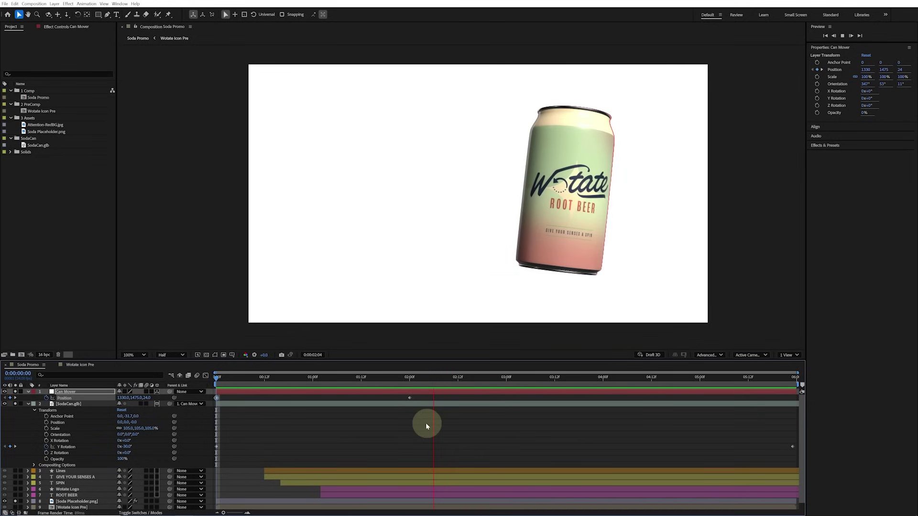
key(space)
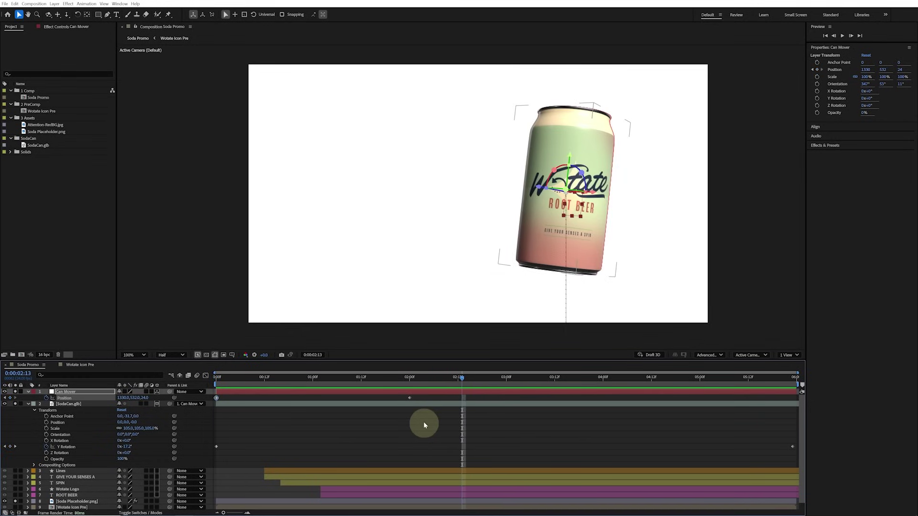
- Keyframe the Can Mover null's Y Rotation from -100° at the start to 0° at 0:00:02:00 and preview the spin
key(j)
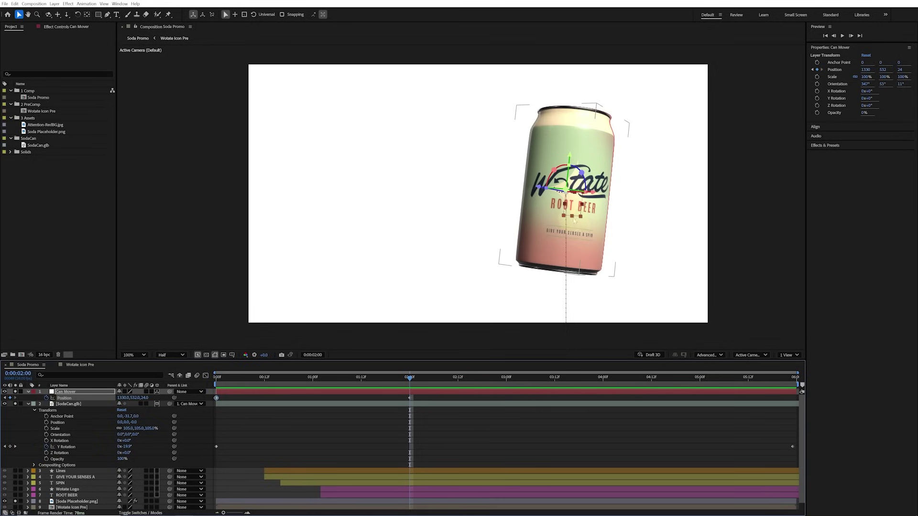
drag(579, 189, 560, 220)
key(ctrl+z)
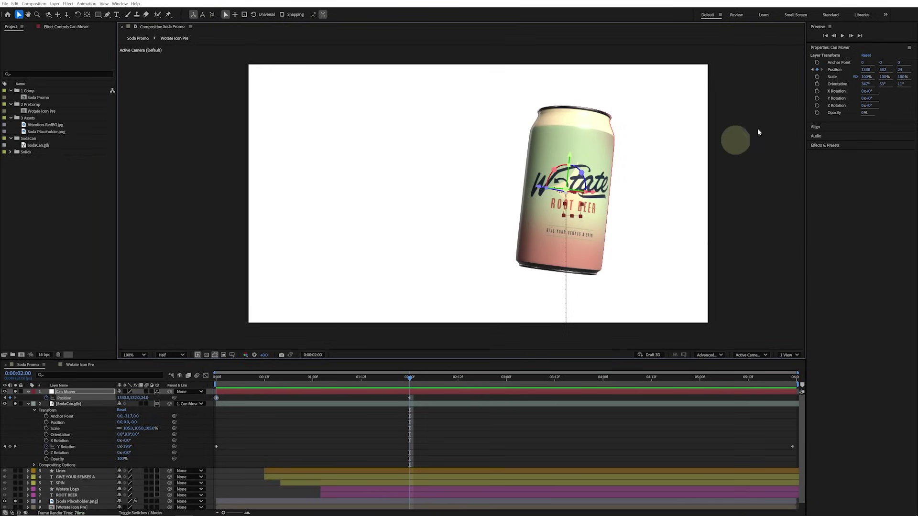
click(818, 100)
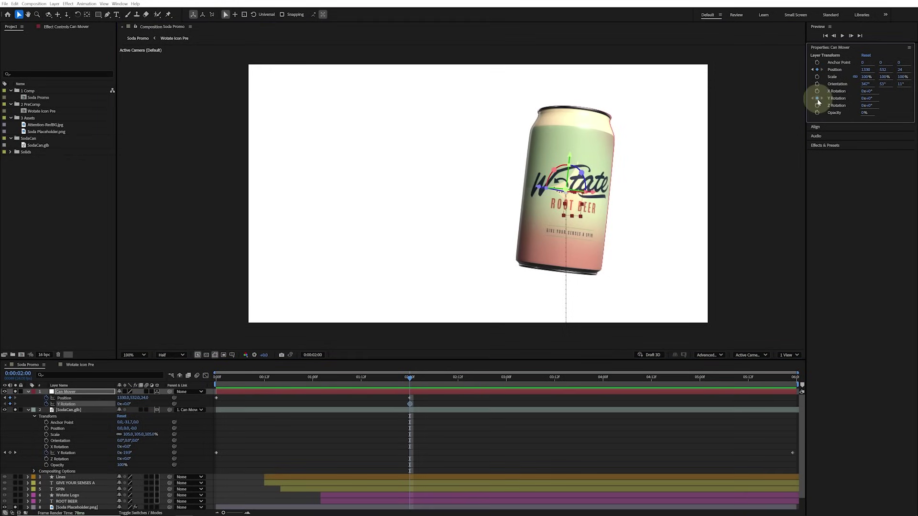
key(Home)
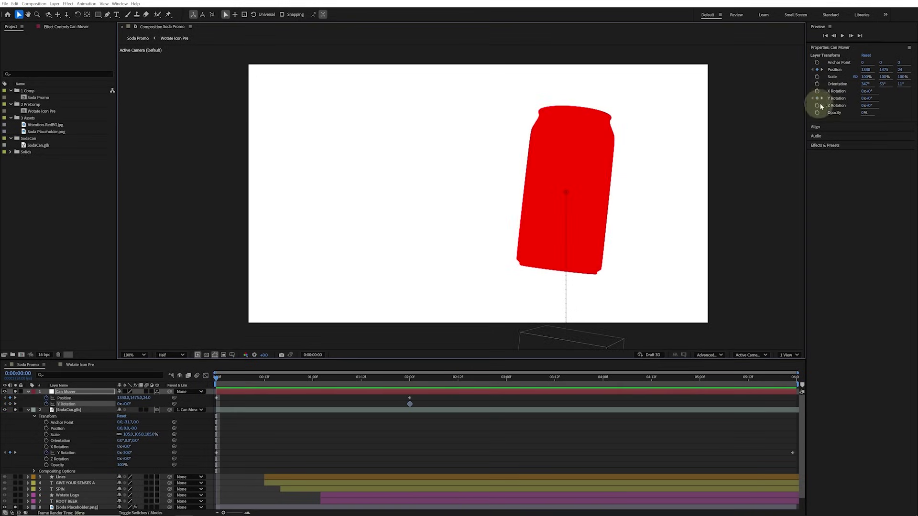
click(870, 99)
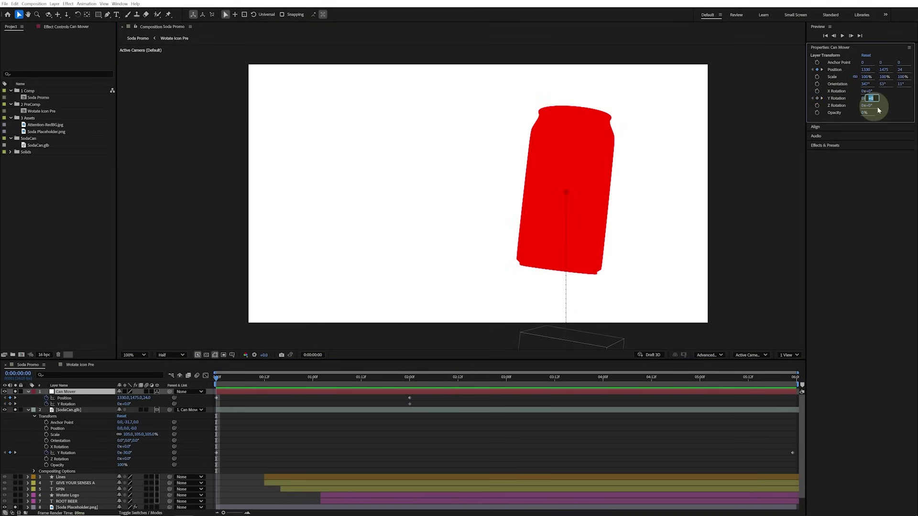
key(Return)
key(space)
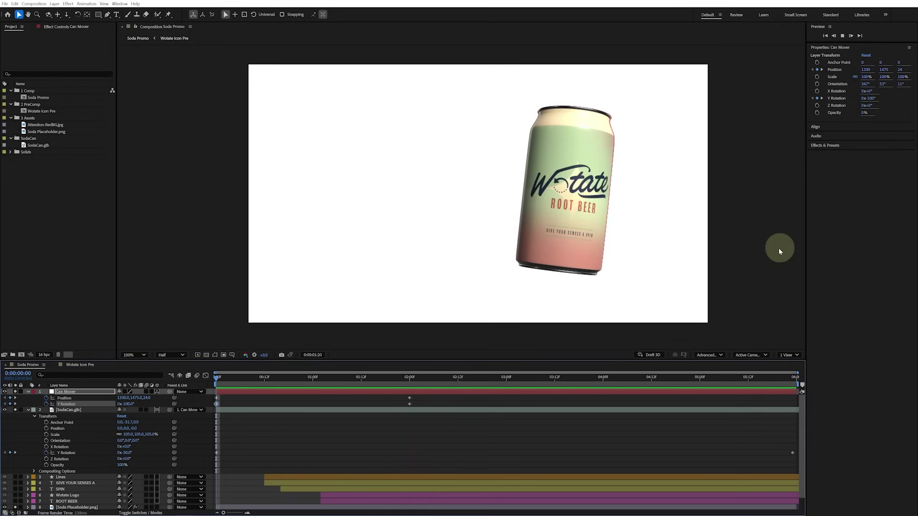
key(space)
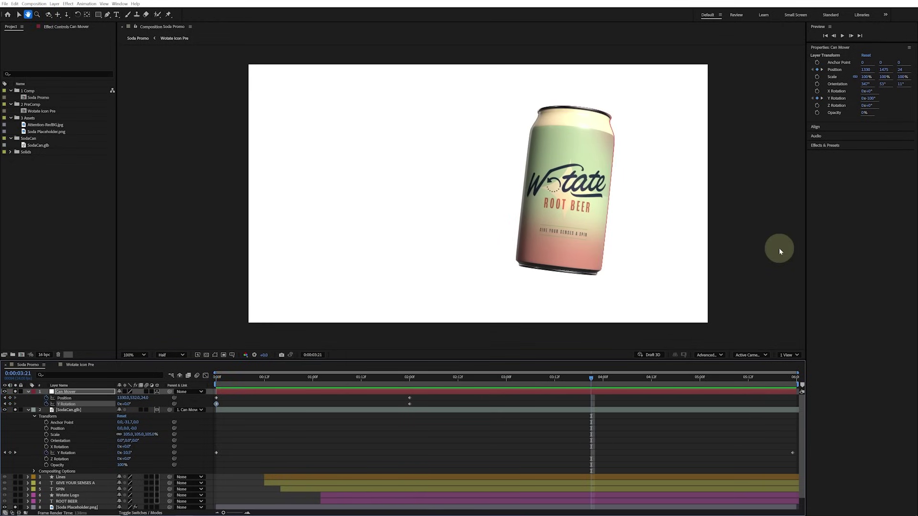
- Apply Easy Ease to Can Mover's Position and Y Rotation keyframes at 0:00:02:00 and display their speed graph
drag(416, 398, 389, 409)
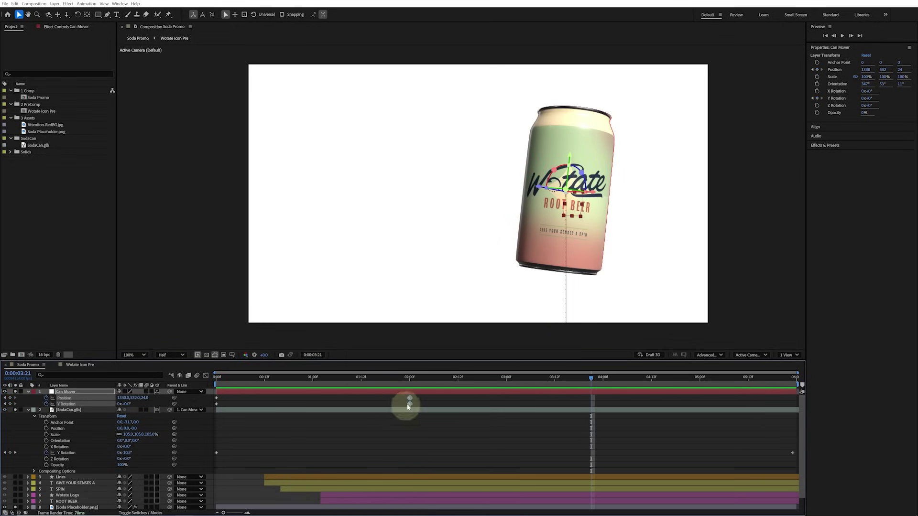
key(F9)
click(205, 376)
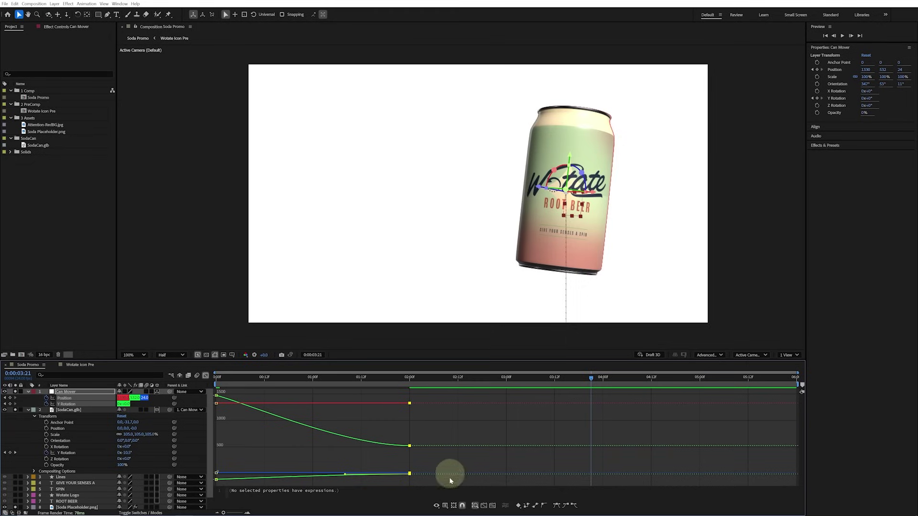
click(445, 506)
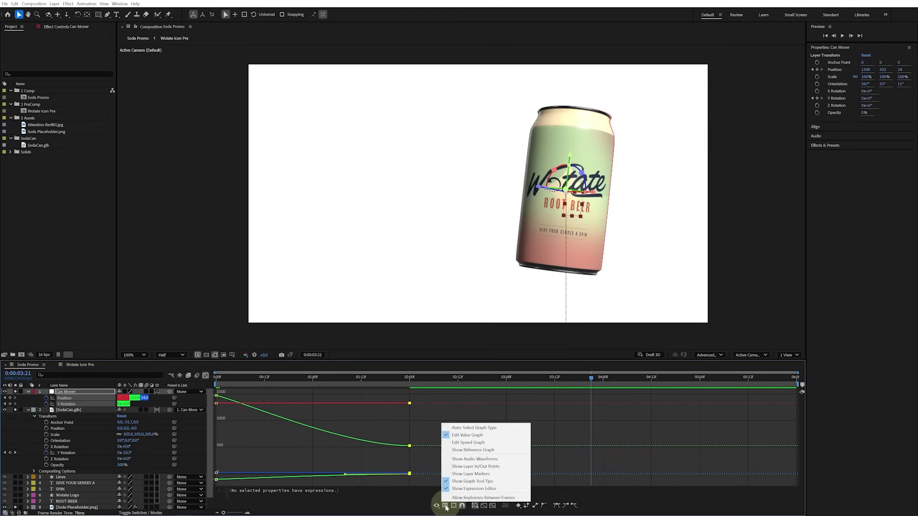
click(458, 442)
- Lengthen the incoming ease of both end keyframes so the can starts fast and slows gradually, preview it, and return to the layer timeline
click(444, 453)
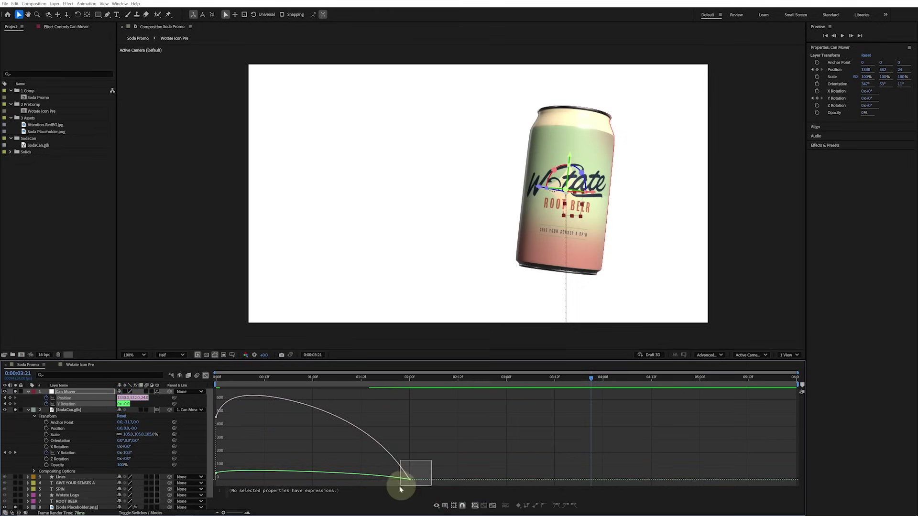
drag(401, 489, 330, 481)
key(space)
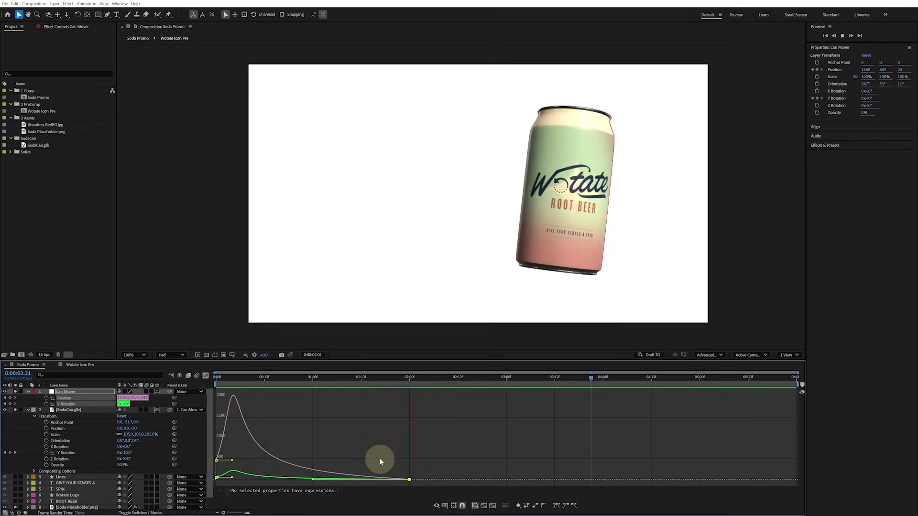
key(space)
click(205, 376)
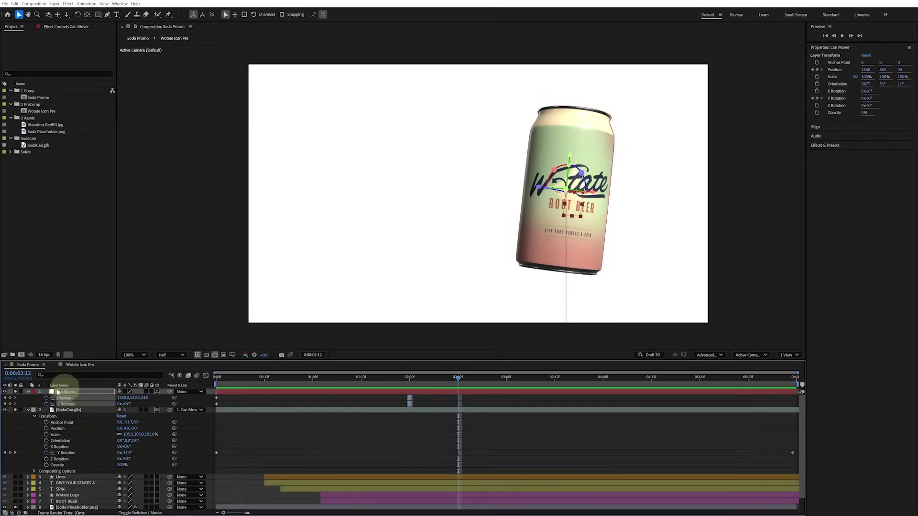
- Collapse all layers' properties and turn off soloing so the full Soda Promo composition shows
key(ctrl+a)
click(28, 392)
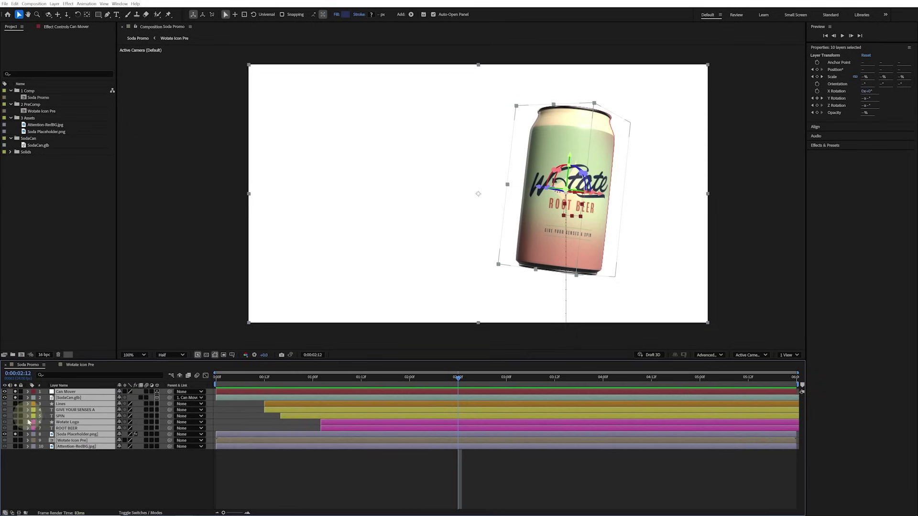
click(15, 436)
click(51, 467)
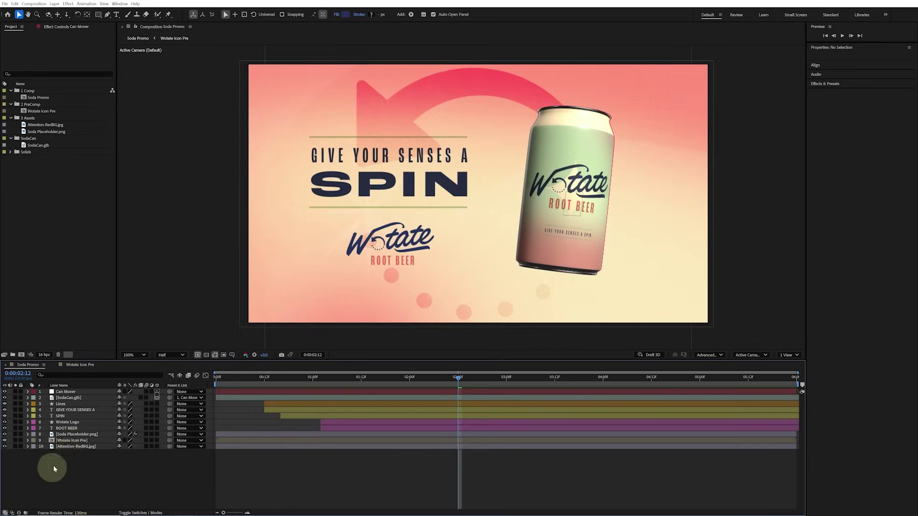
- Delete the Soda Placeholder.png layer and preview the full composition
click(73, 436)
key(Delete)
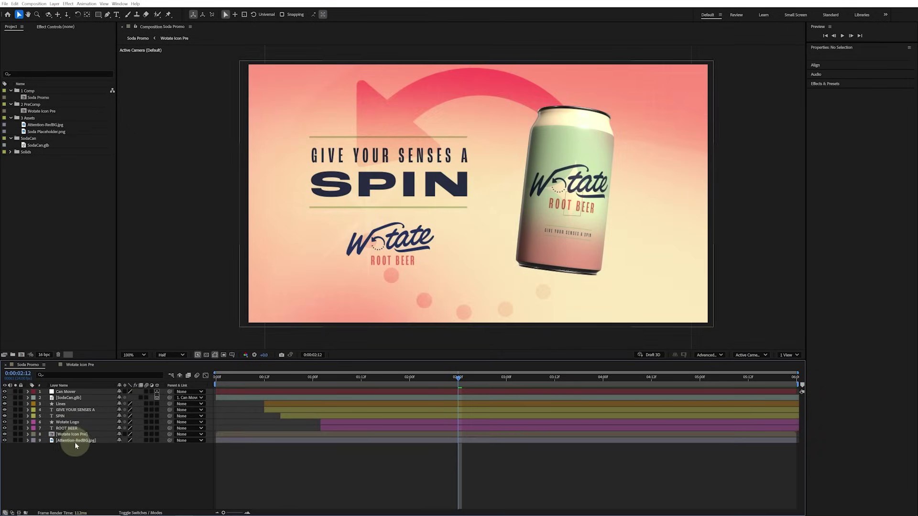
key(space)
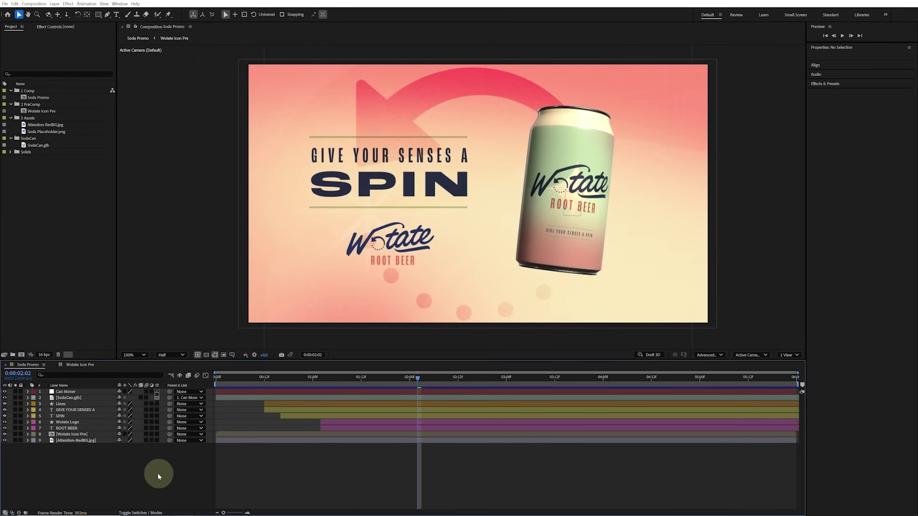
- Add an Environment-type light named Environment Light 1 with 100% intensity and shadow casting off
click(55, 4)
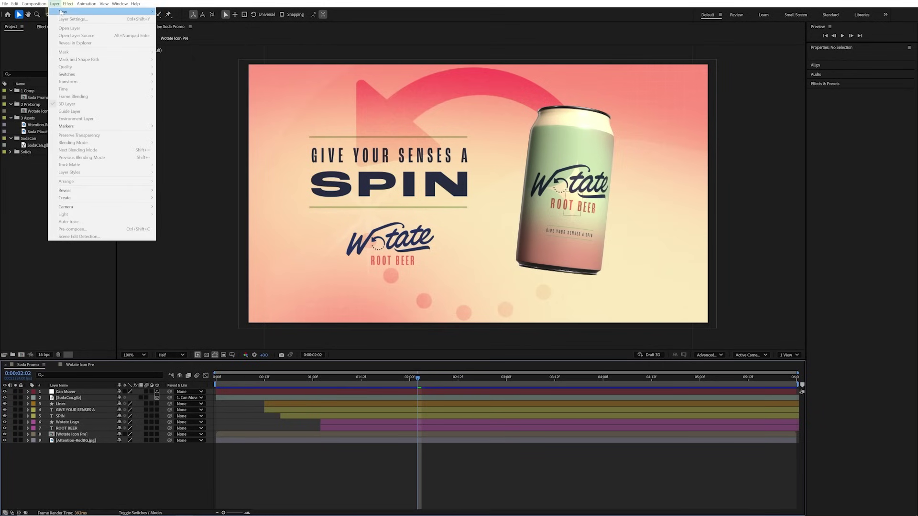
mouse_move(96, 11)
click(198, 27)
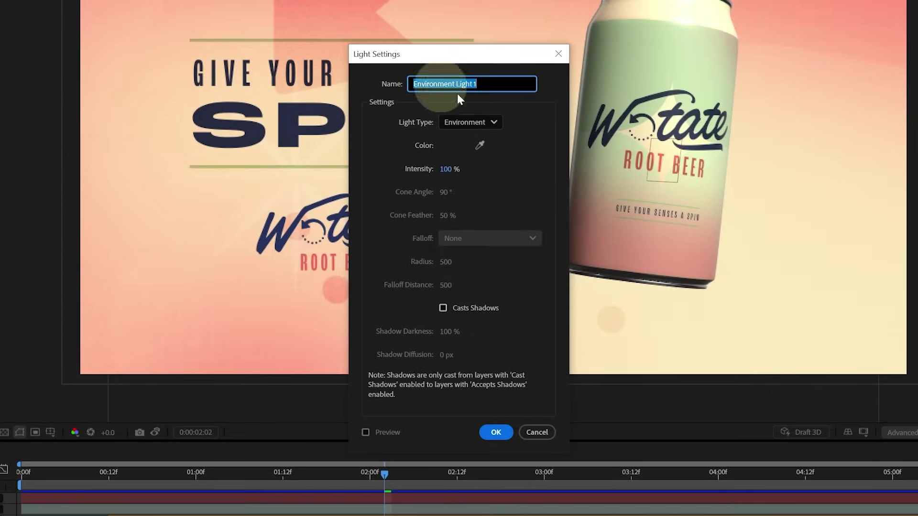
click(496, 123)
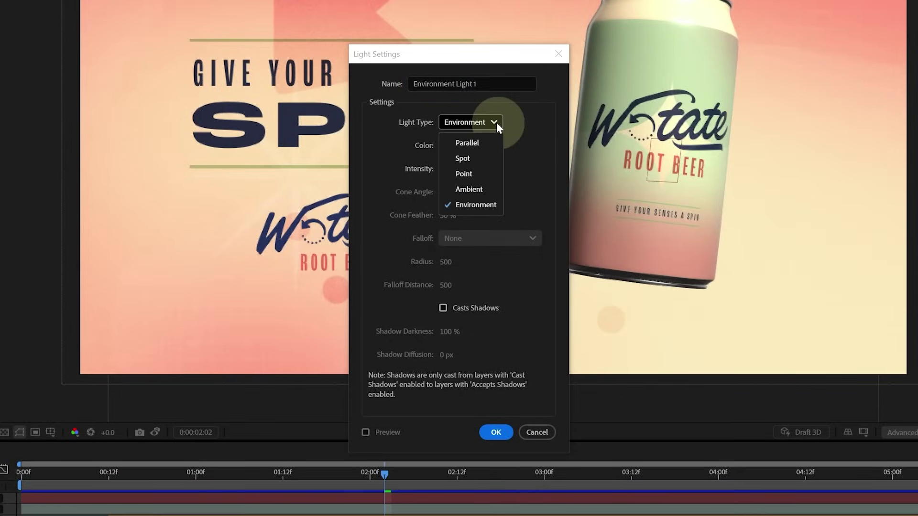
click(493, 206)
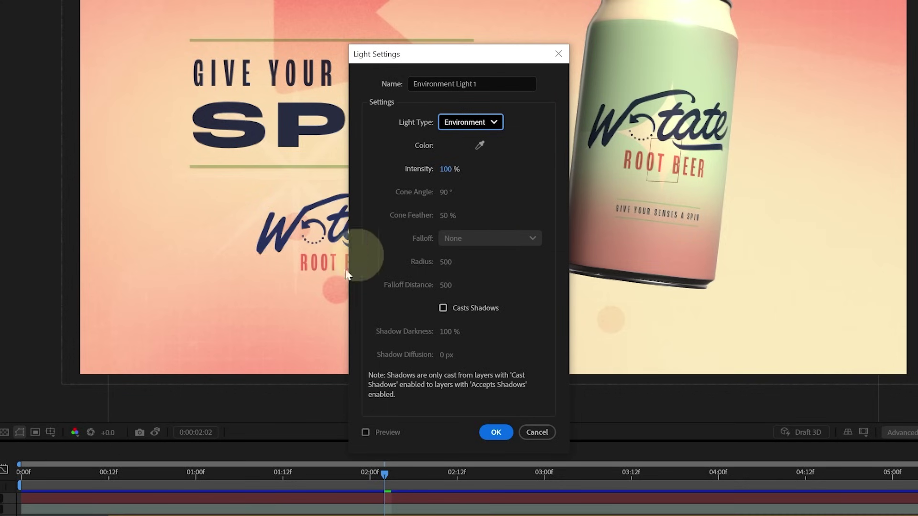
click(496, 433)
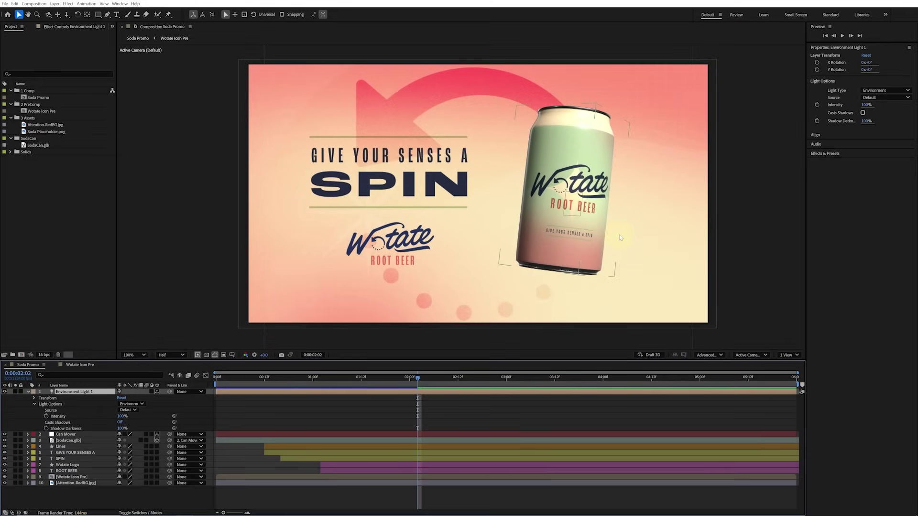
- Try rotating Environment Light 1 to a Y Rotation of 2x+14° and reset its transform
click(35, 398)
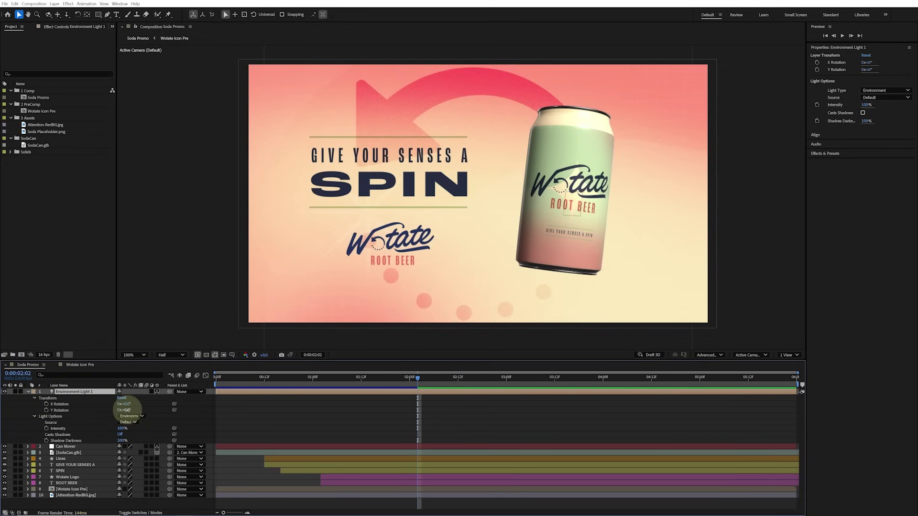
drag(125, 410, 393, 410)
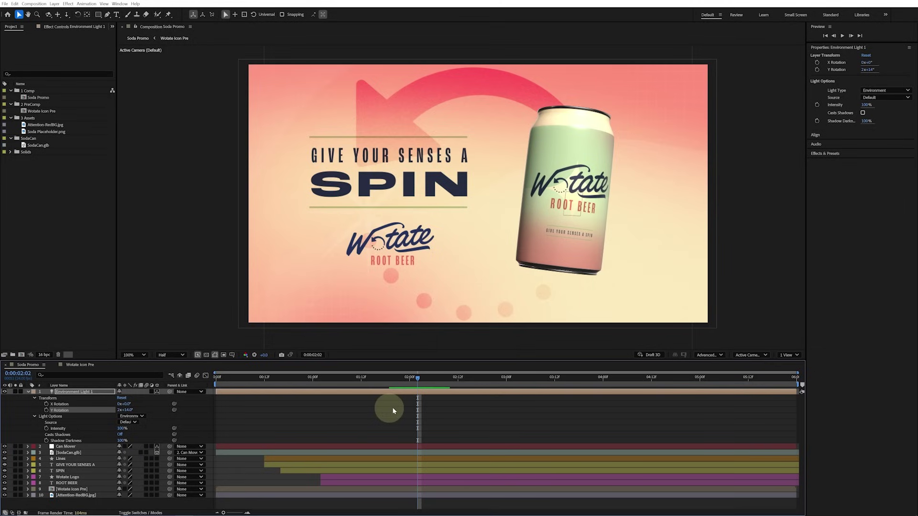
click(122, 398)
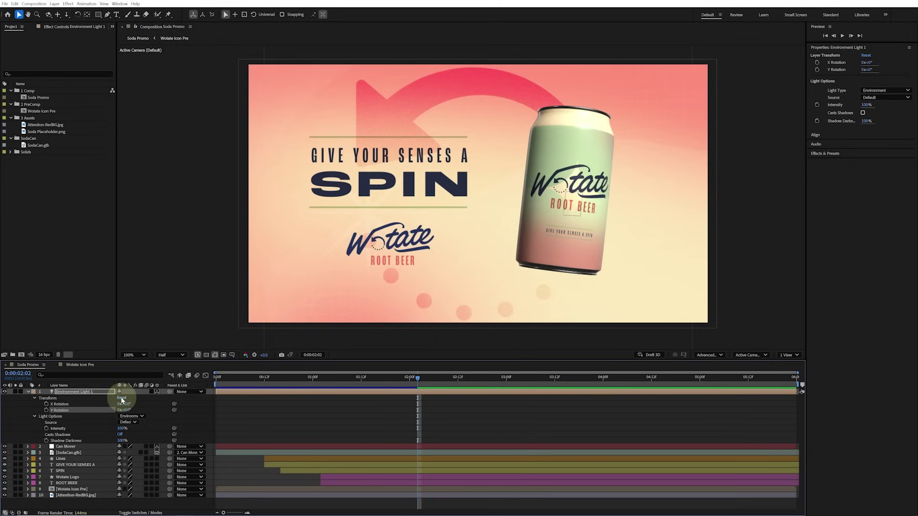
- Import Environment.hdr from the Assets folder, place it above Environment Light 1 in the composition, and hide the layer
drag(917, 179, 469, 91)
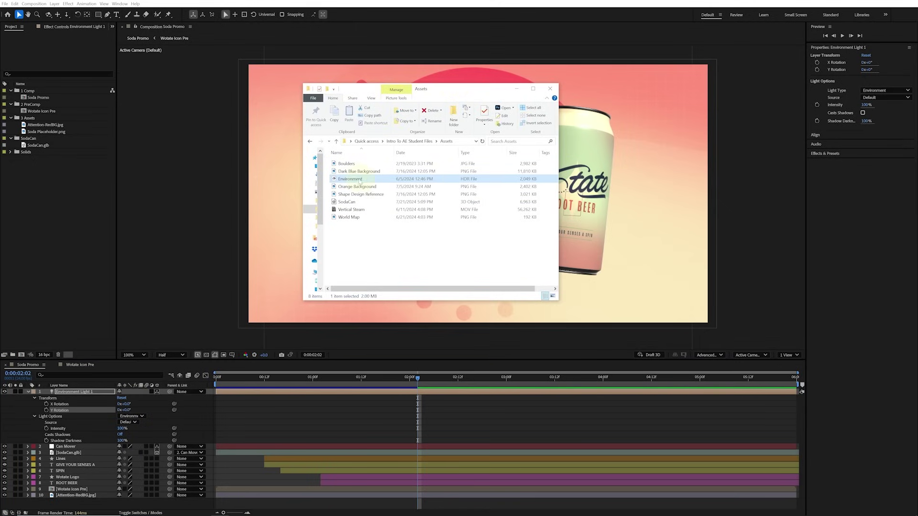
drag(359, 181, 75, 200)
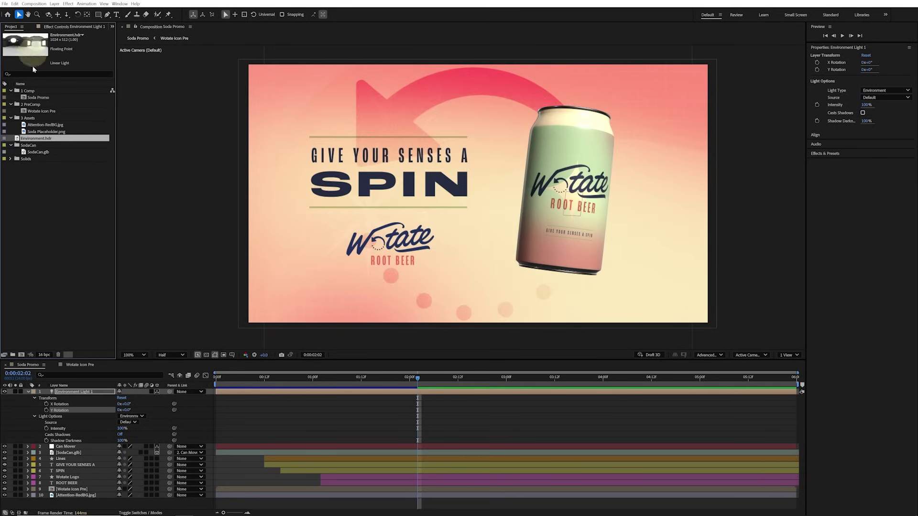
drag(35, 138, 86, 392)
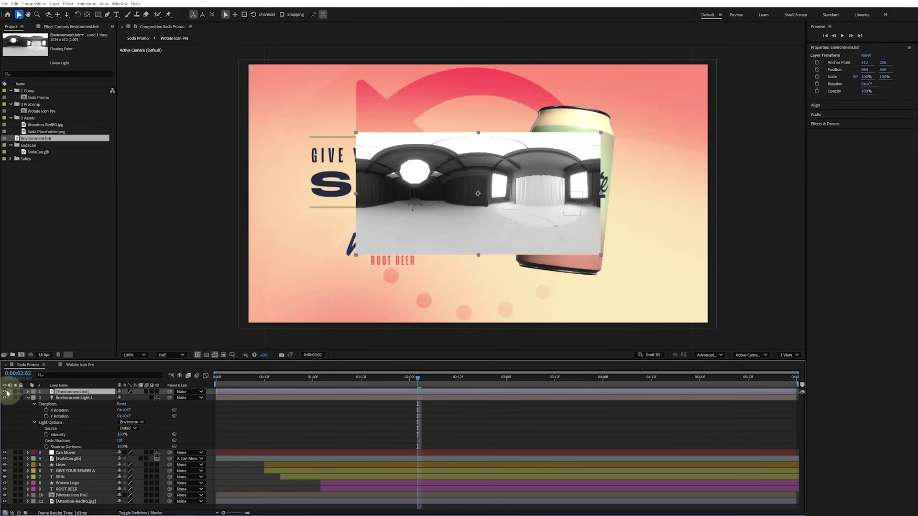
click(4, 392)
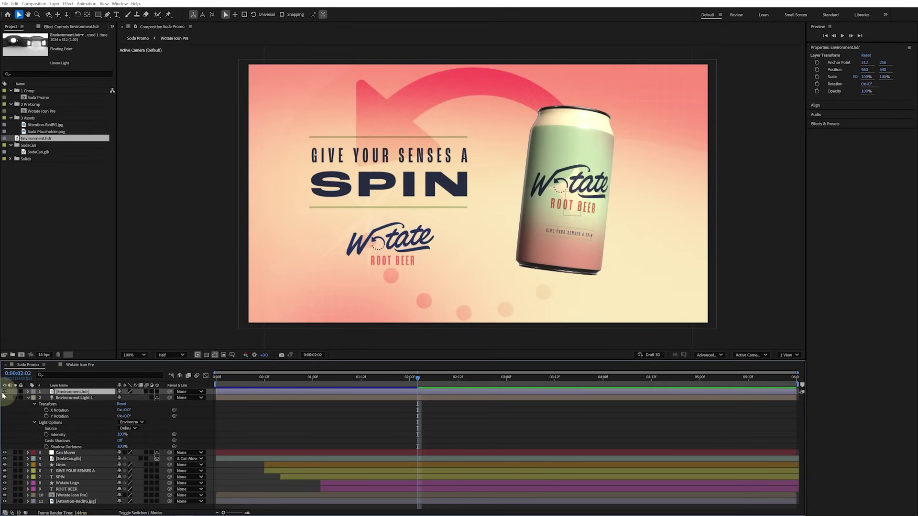
click(68, 392)
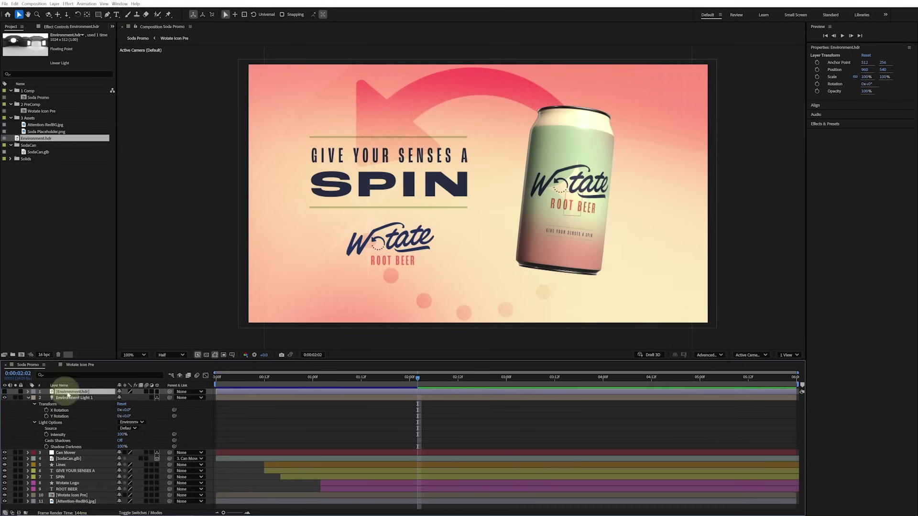
- Set Environment Light 1's source to Environment.hdr and preview the relit can animation
click(55, 429)
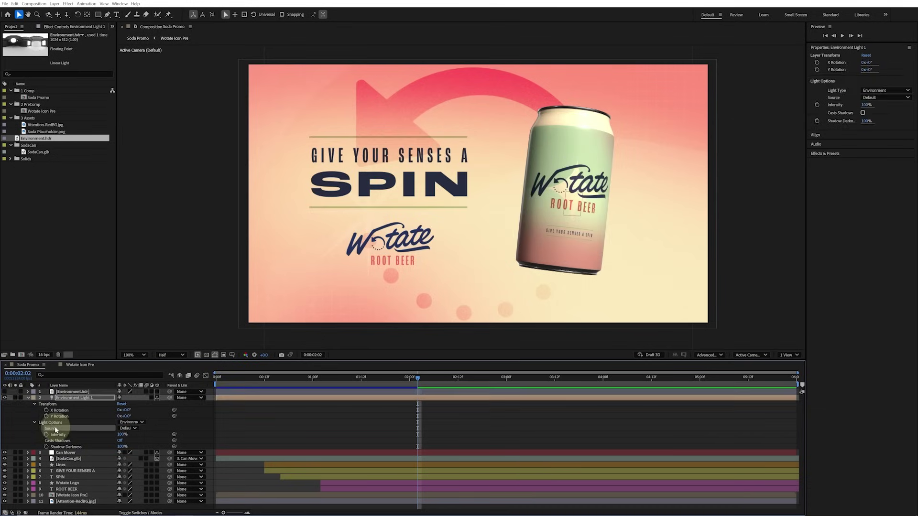
click(137, 428)
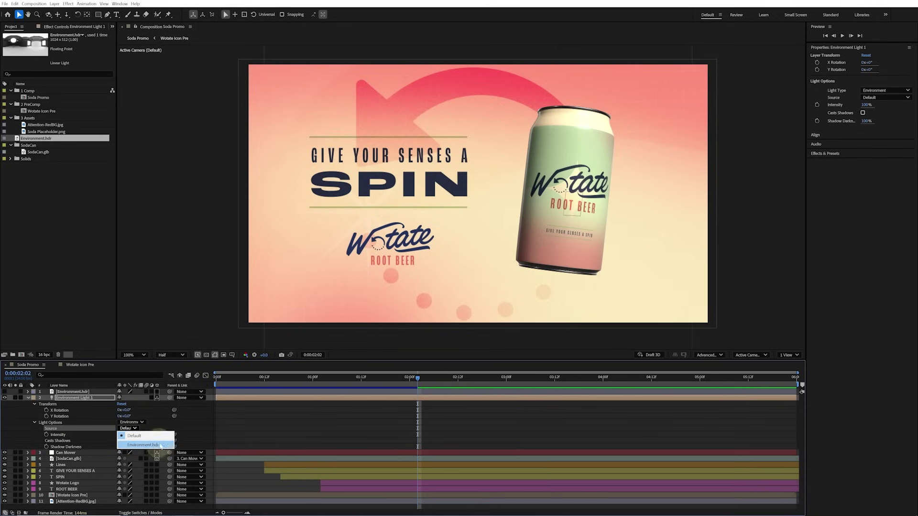
click(143, 445)
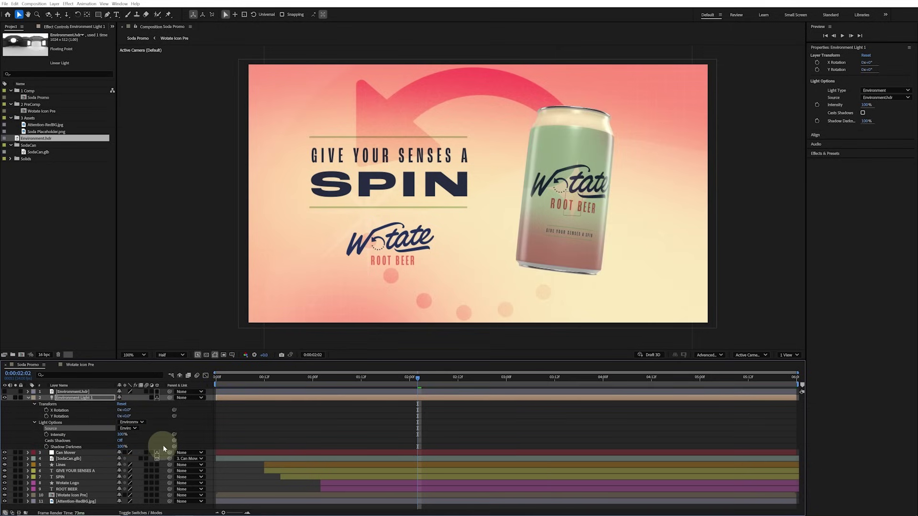
key(space)
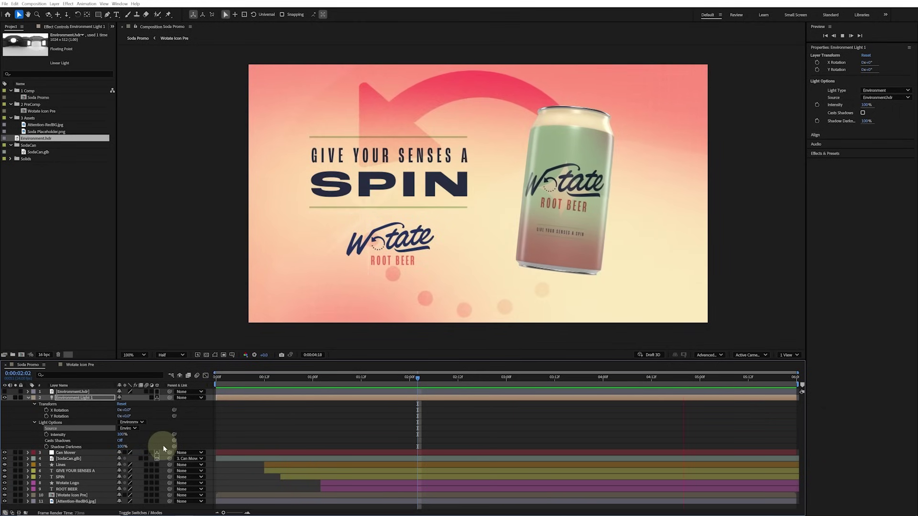
key(space)
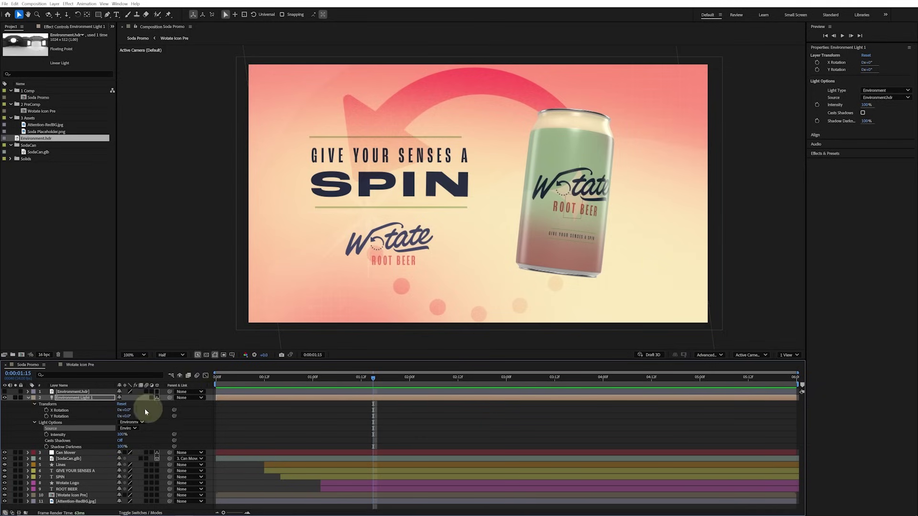
- Set Environment Light 1's X Rotation to 50°
click(126, 411)
click(132, 410)
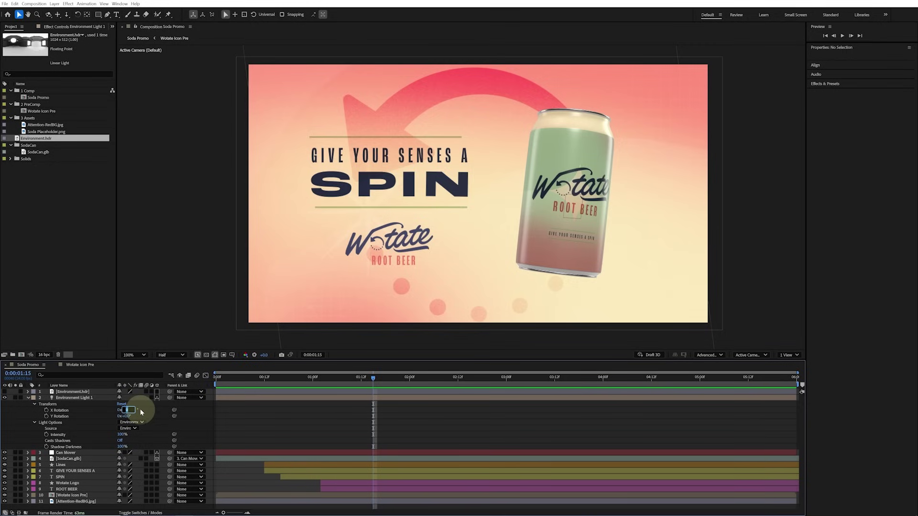
text(50)
key(Return)
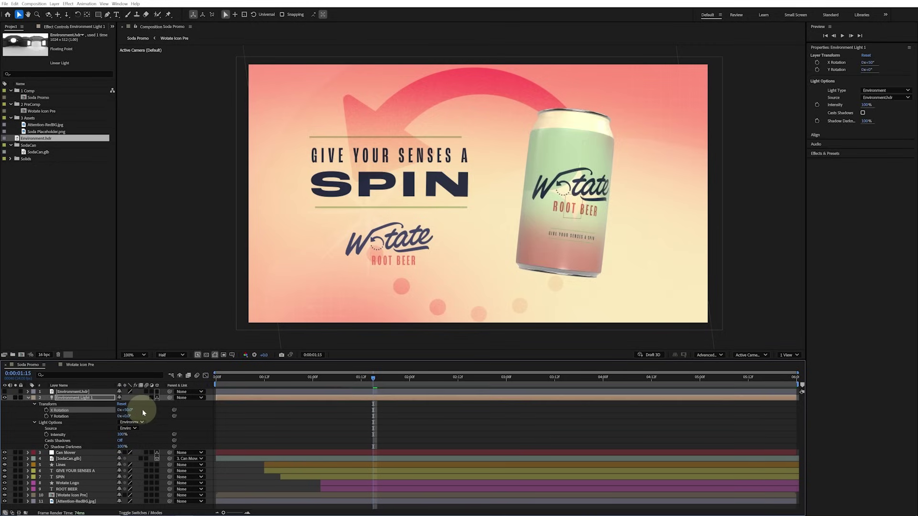
- Keyframe Environment Light 1's Y Rotation from 0° at the first frame to -100° at the last frame, and preview the animation
click(216, 377)
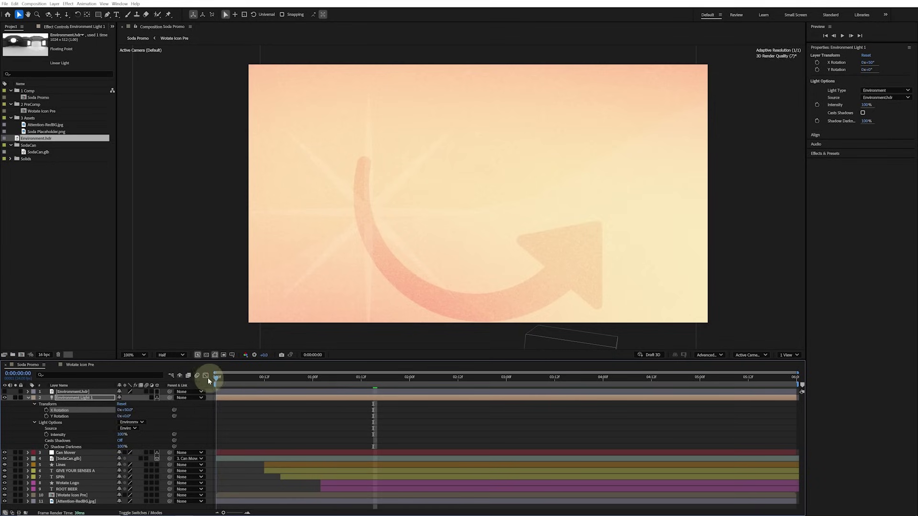
click(47, 416)
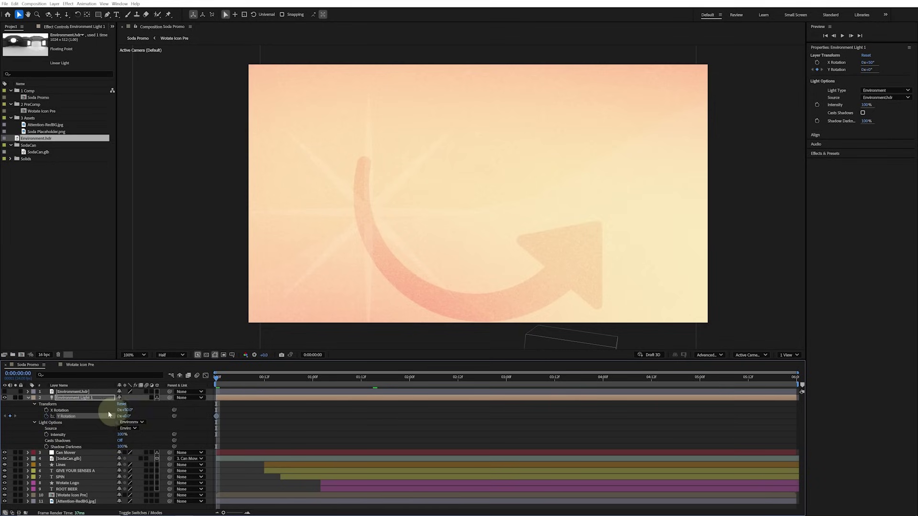
key(End)
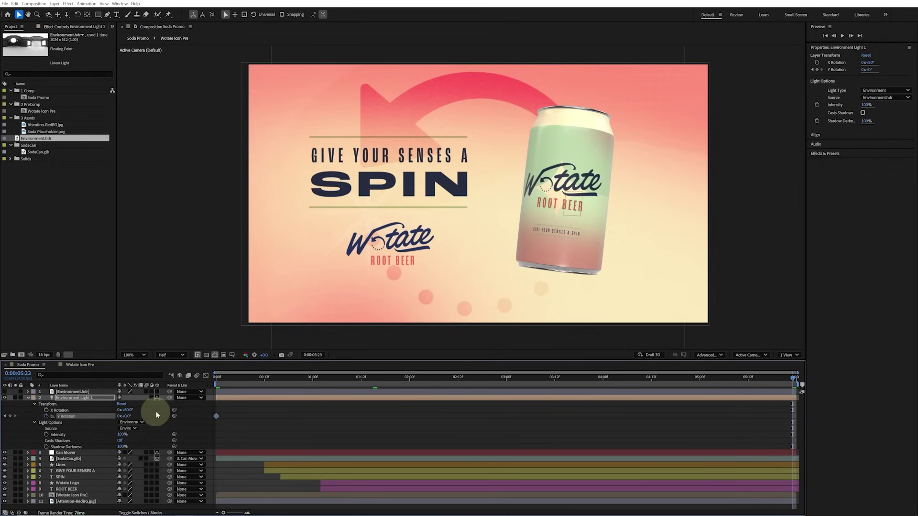
click(133, 417)
text(100)
click(153, 412)
key(space)
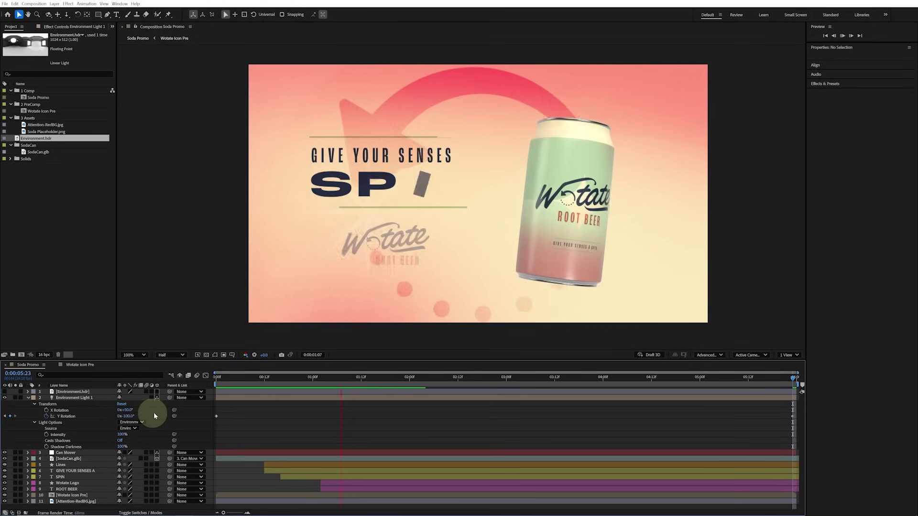